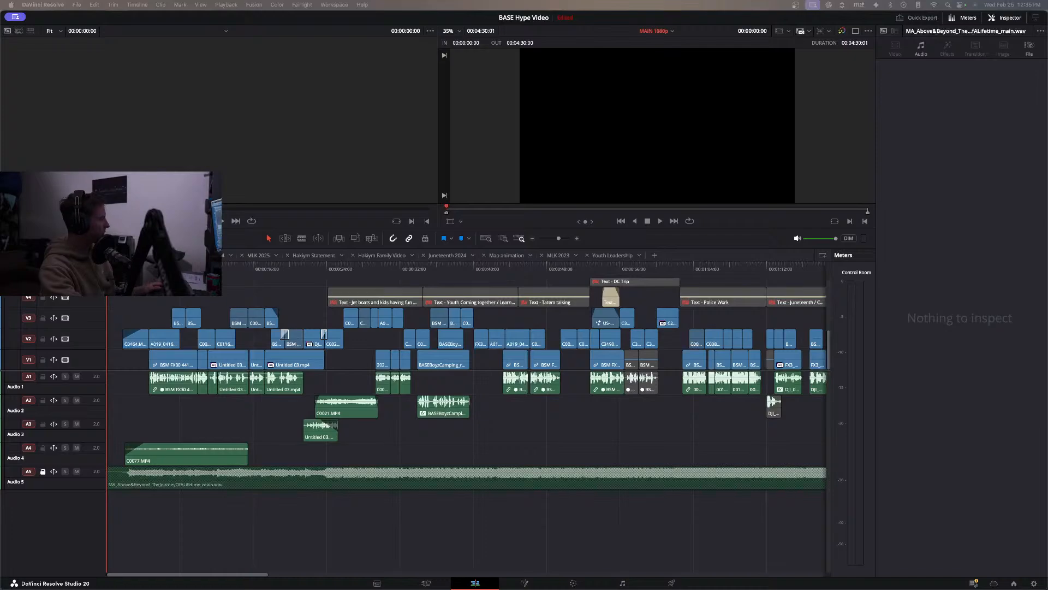
Play the opening seconds of the hype video, return to the timeline's start and survey the sections laid out across it.
{"action": "key", "text": "space"}
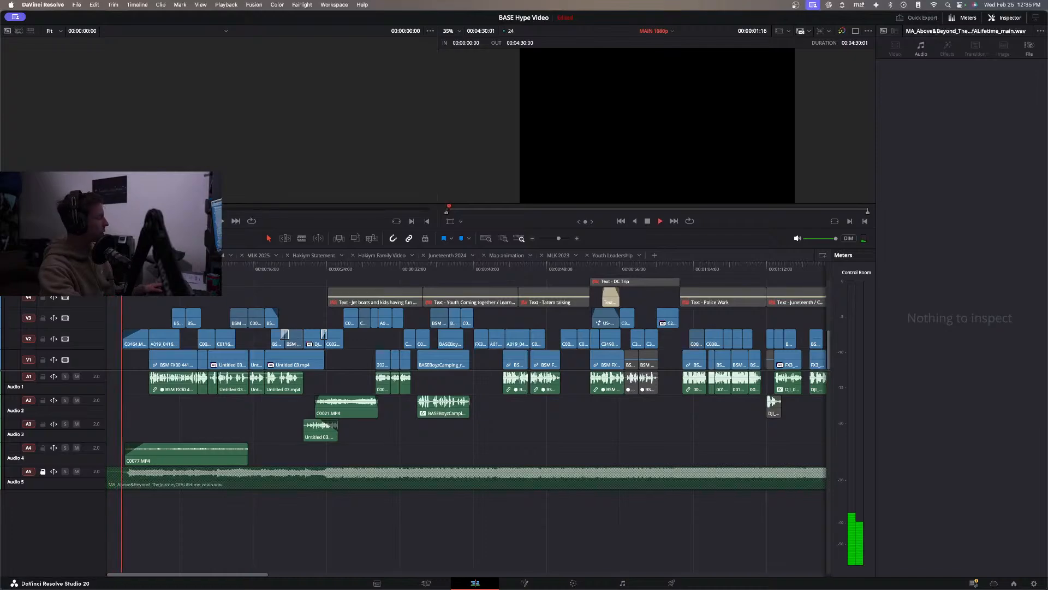
{"action": "key", "text": "space"}
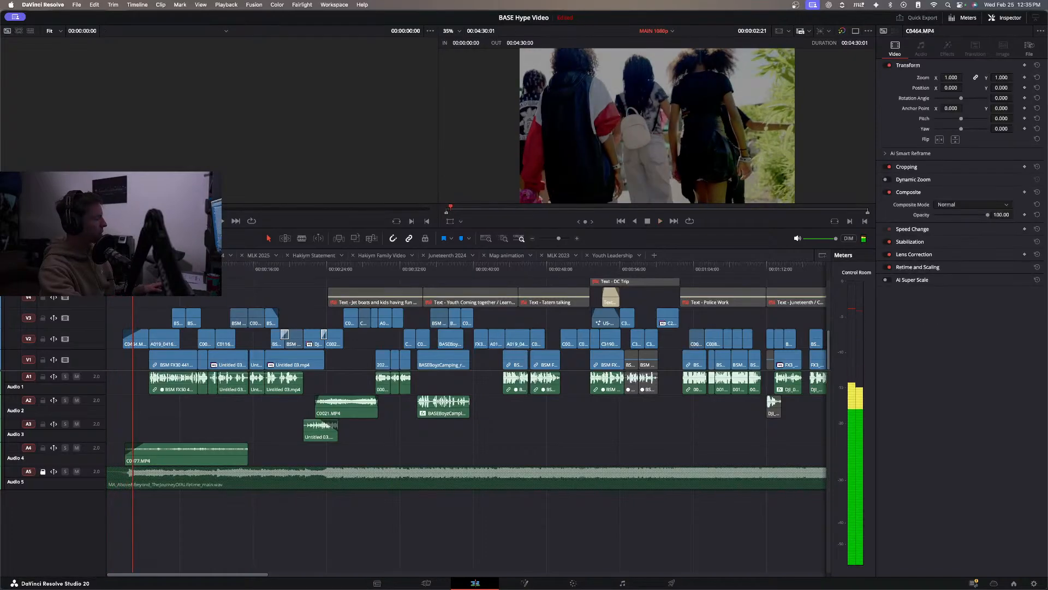
{"action": "key", "text": "Home"}
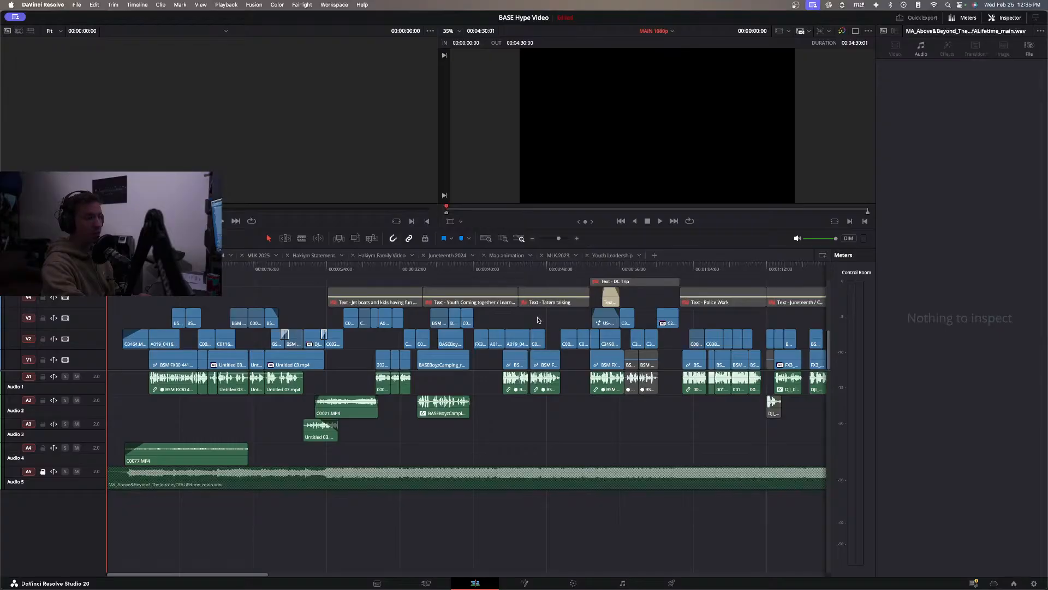
{"action": "scroll", "coordinate": [539, 322], "scroll_direction": "right", "scroll_amount": 5}
{"action": "scroll", "coordinate": [501, 329], "scroll_direction": "right", "scroll_amount": 20}
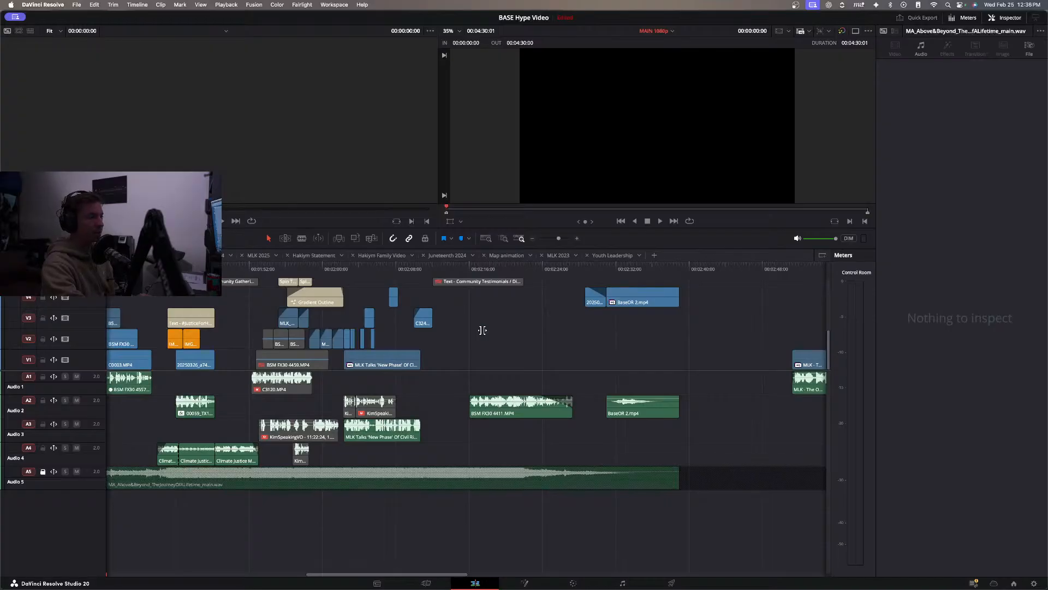
{"action": "scroll", "coordinate": [483, 330], "scroll_direction": "left", "scroll_amount": 20}
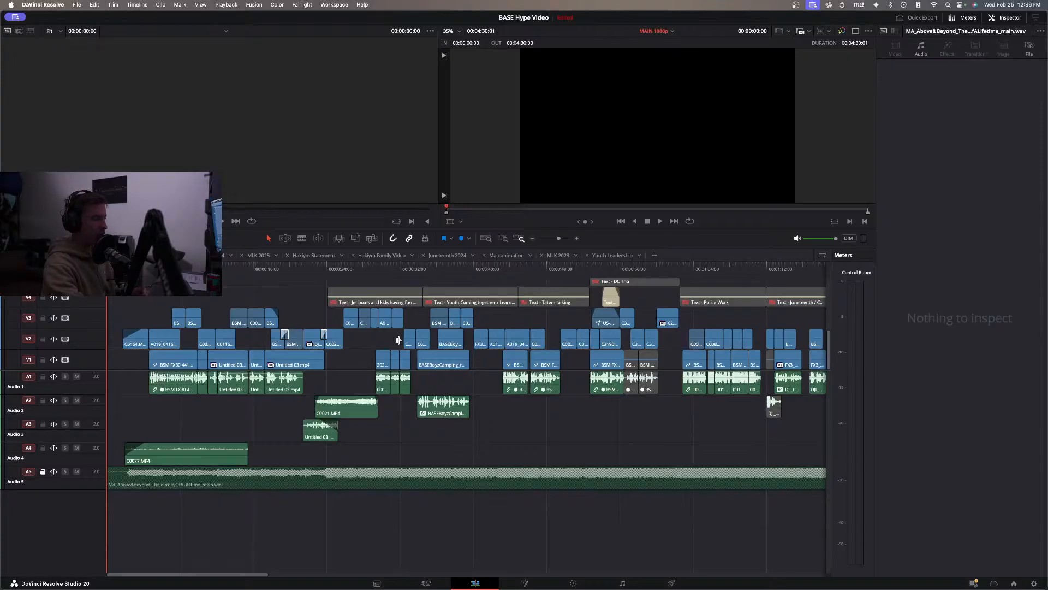
Review the jet boats and kids having fun montage from about 00:00:25 to 00:00:31, selecting its text title to inspect it.
{"action": "left_click", "coordinate": [343, 267]}
{"action": "left_click", "coordinate": [352, 314]}
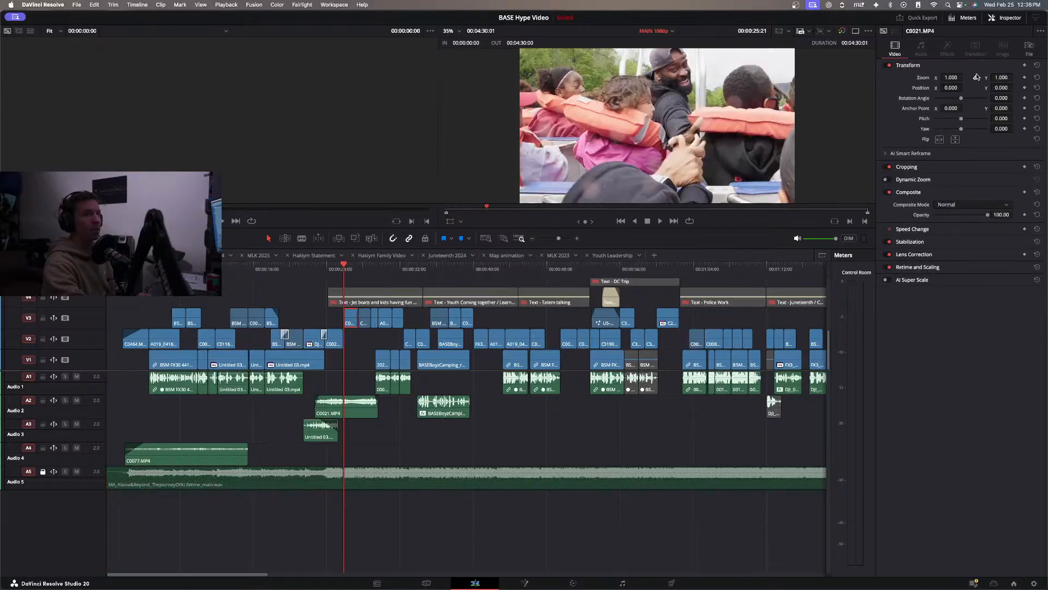
{"action": "left_click", "coordinate": [328, 317]}
{"action": "left_click", "coordinate": [327, 318]}
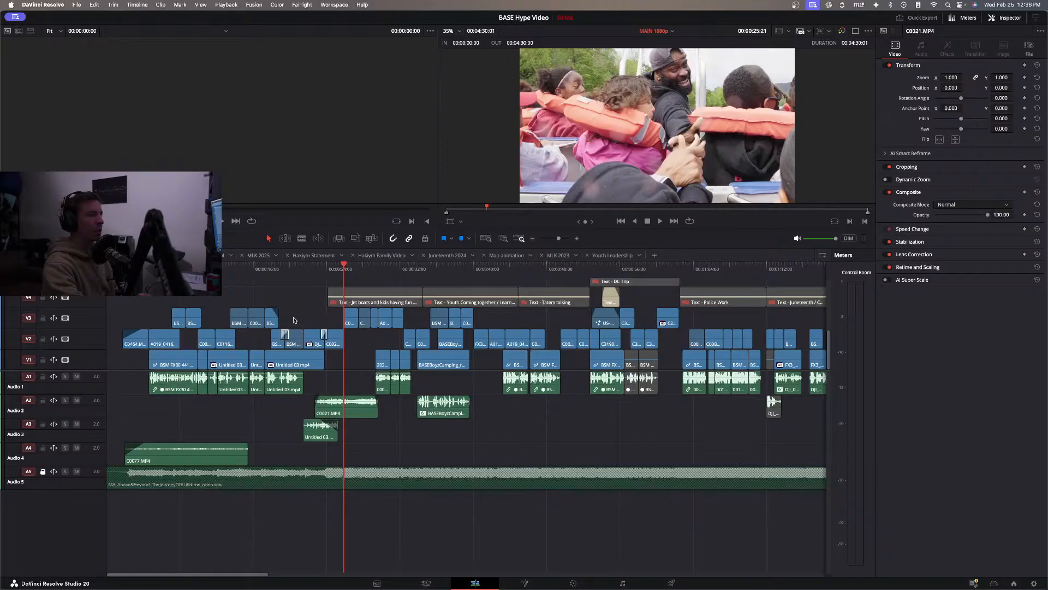
{"action": "scroll", "coordinate": [409, 308], "scroll_direction": "right", "scroll_amount": 5}
{"action": "left_click_drag", "start_coordinate": [339, 279], "coordinate": [180, 299]}
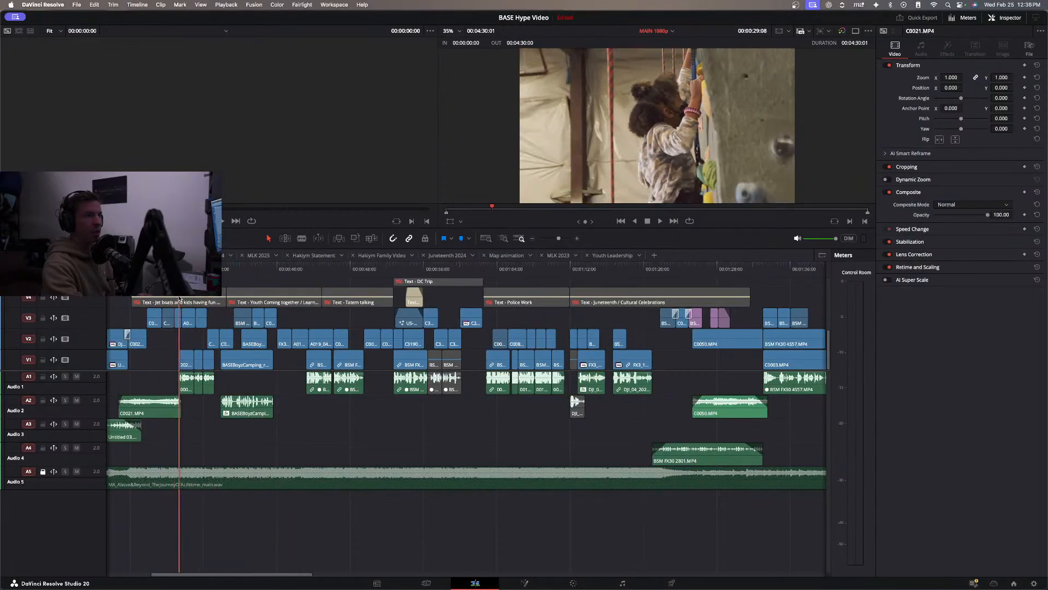
{"action": "left_click", "coordinate": [182, 300]}
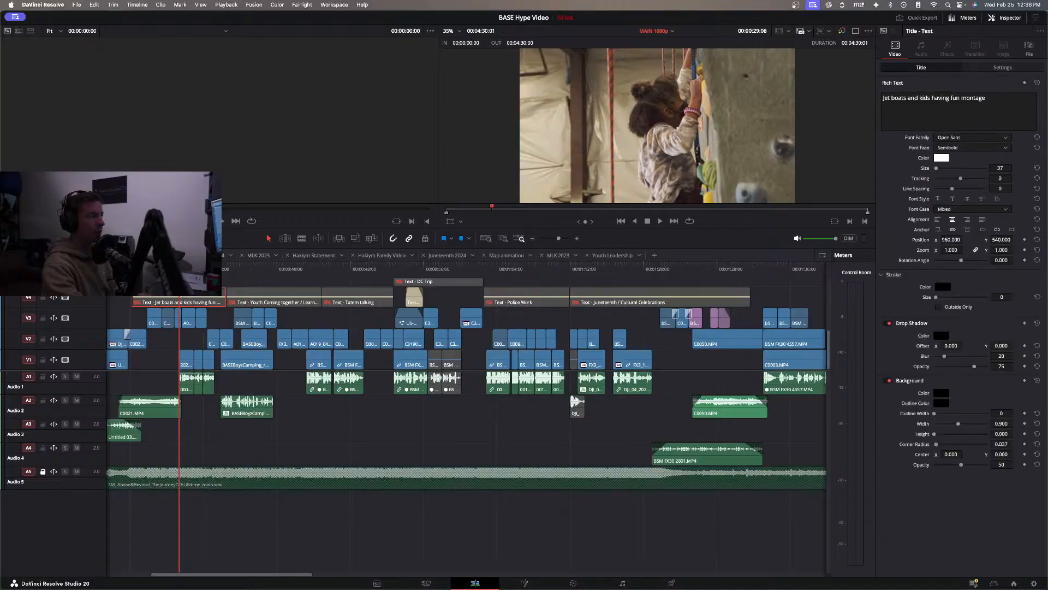
{"action": "key", "text": "space"}
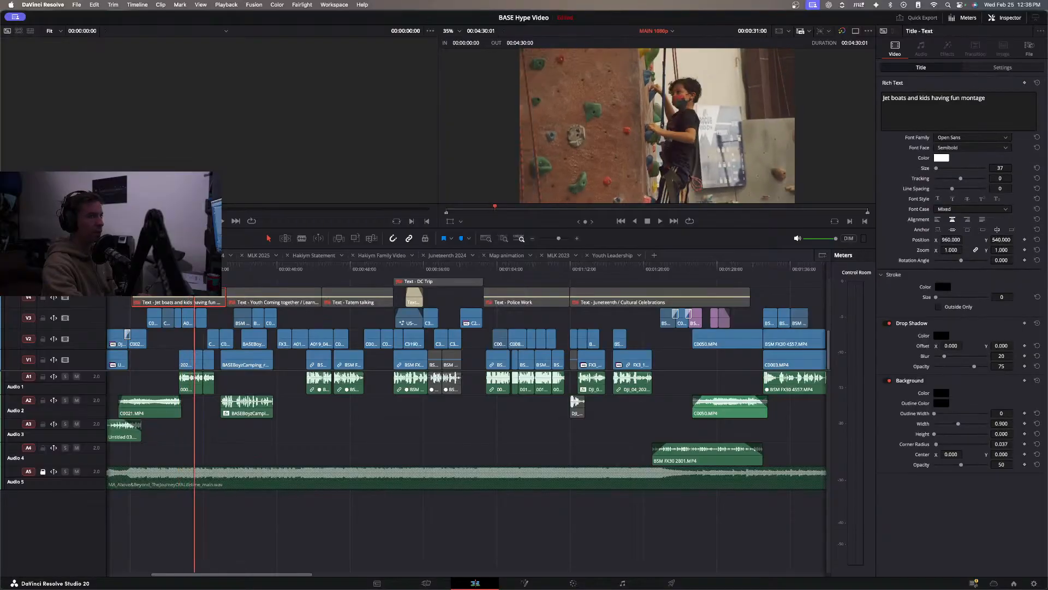
Scrub through the DC Trip section to about 00:00:54, and on through the timeline to the MLK section at 00:02:03.
{"action": "left_click_drag", "start_coordinate": [171, 269], "coordinate": [408, 287]}
{"action": "scroll", "coordinate": [408, 287], "scroll_direction": "right", "scroll_amount": 5}
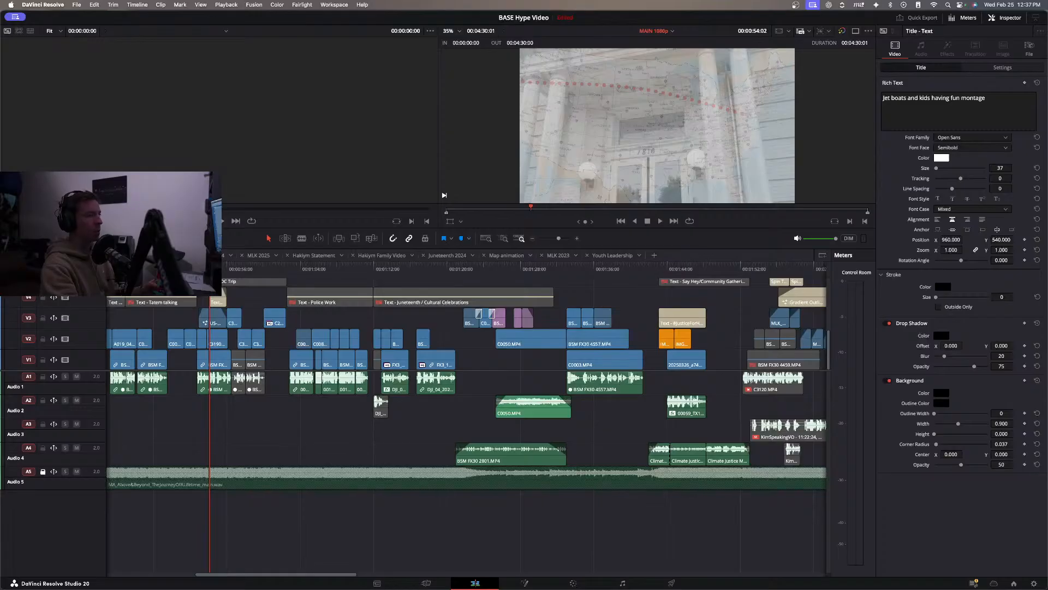
{"action": "scroll", "coordinate": [655, 292], "scroll_direction": "right", "scroll_amount": 5}
{"action": "left_click_drag", "start_coordinate": [555, 272], "coordinate": [643, 300]}
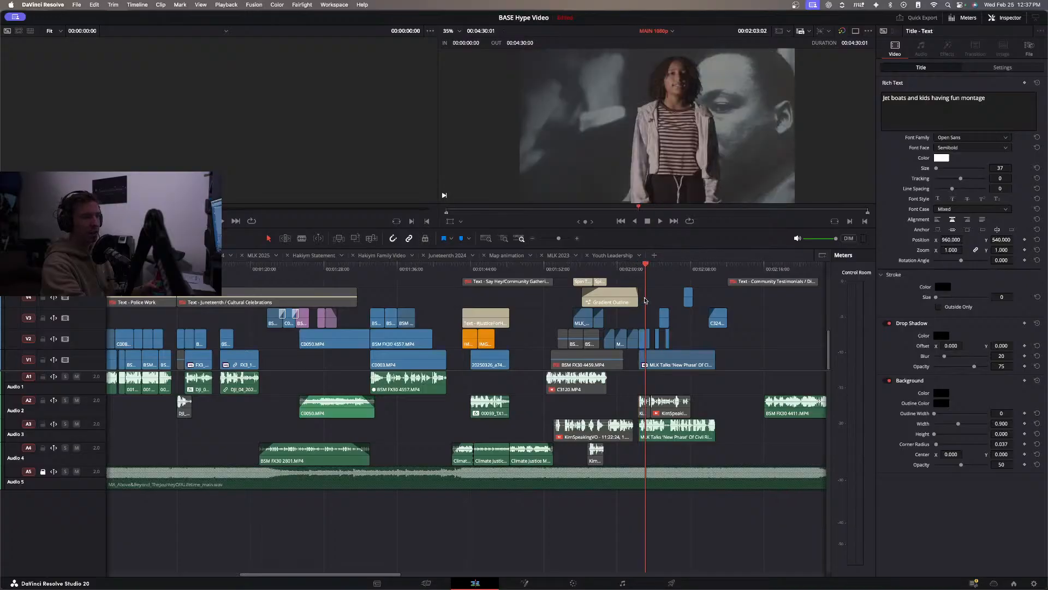
{"action": "left_click_drag", "start_coordinate": [645, 301], "coordinate": [646, 298]}
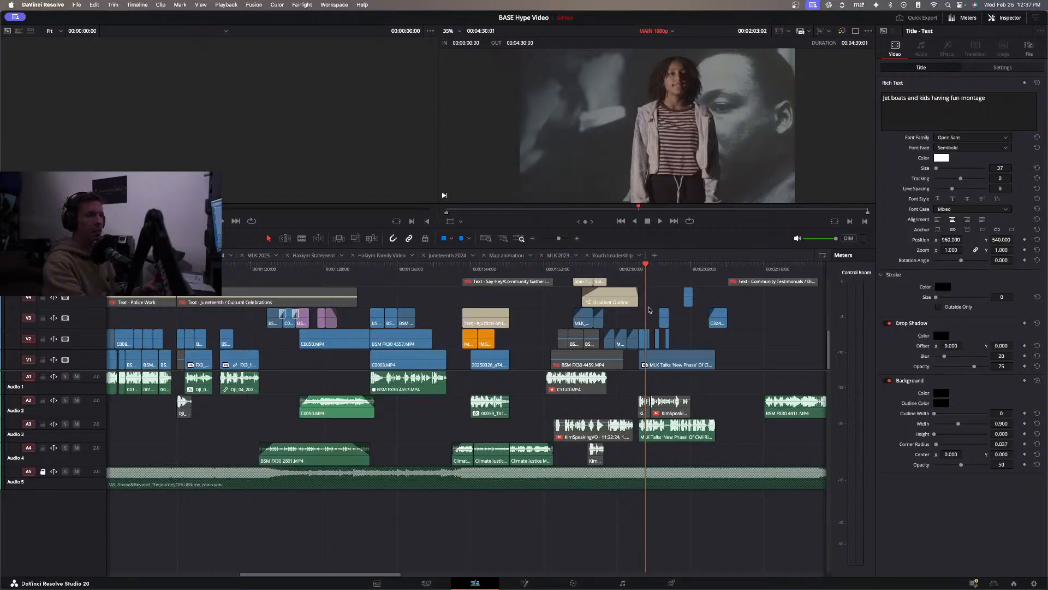
Examine the MLK footage between 00:02:02 and 00:02:12, and revisit the outdoor speech at 00:01:33.
{"action": "left_click", "coordinate": [640, 265]}
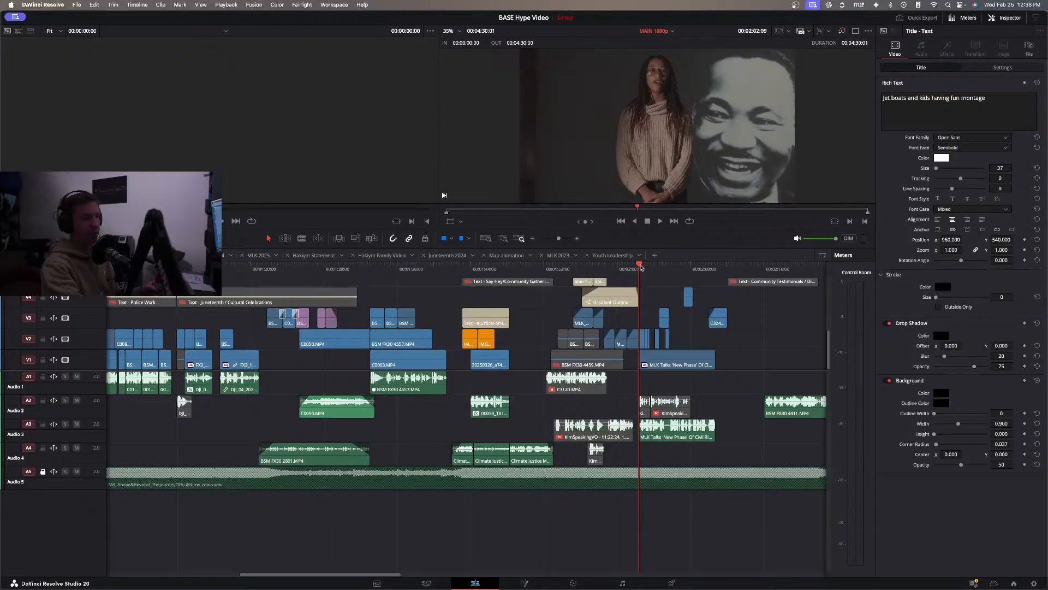
{"action": "left_click_drag", "start_coordinate": [642, 266], "coordinate": [728, 281]}
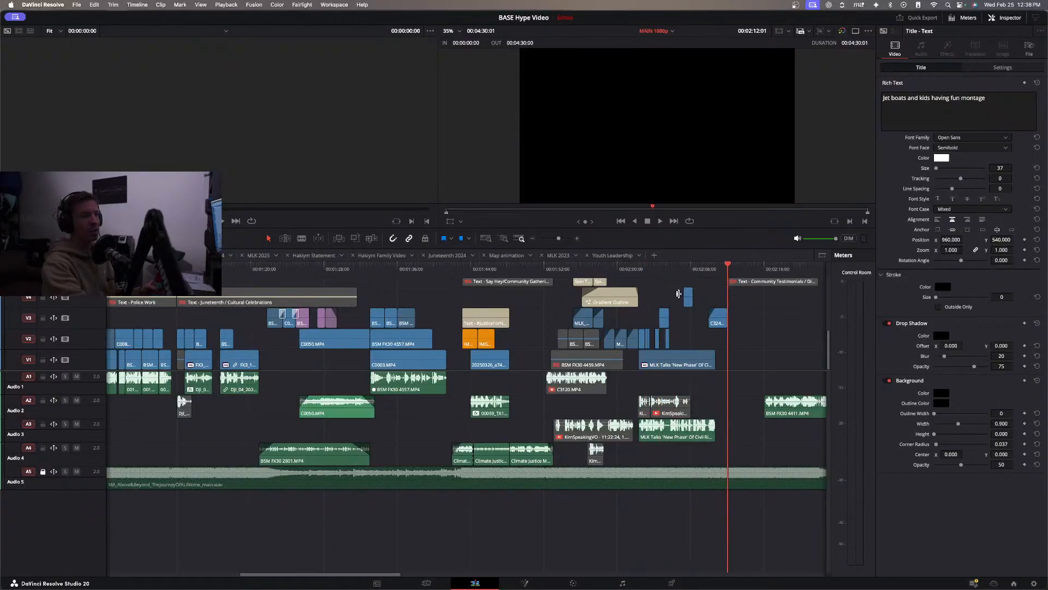
{"action": "left_click", "coordinate": [699, 271]}
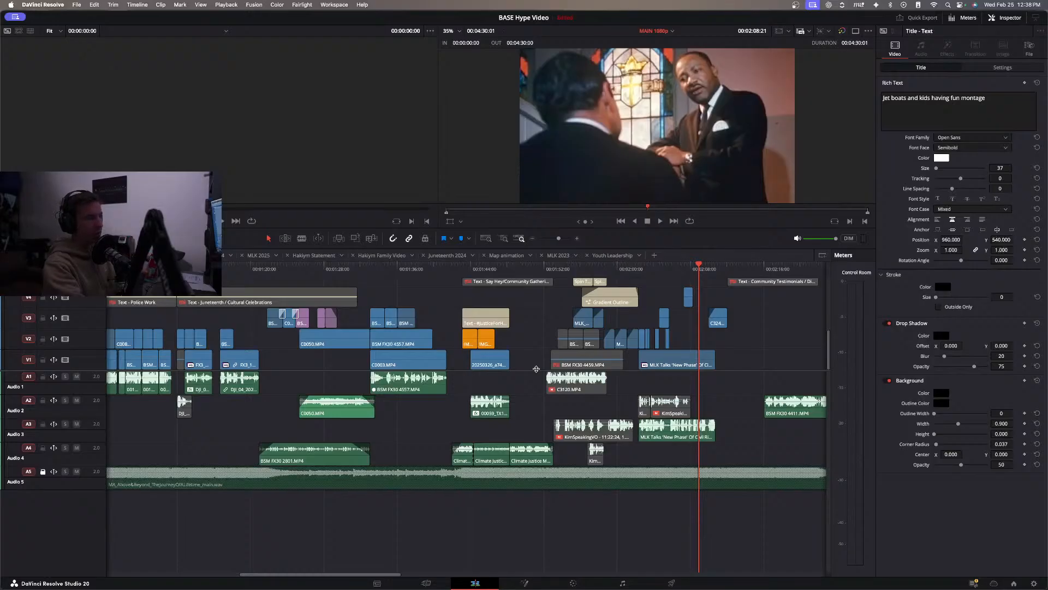
{"action": "left_click", "coordinate": [377, 272]}
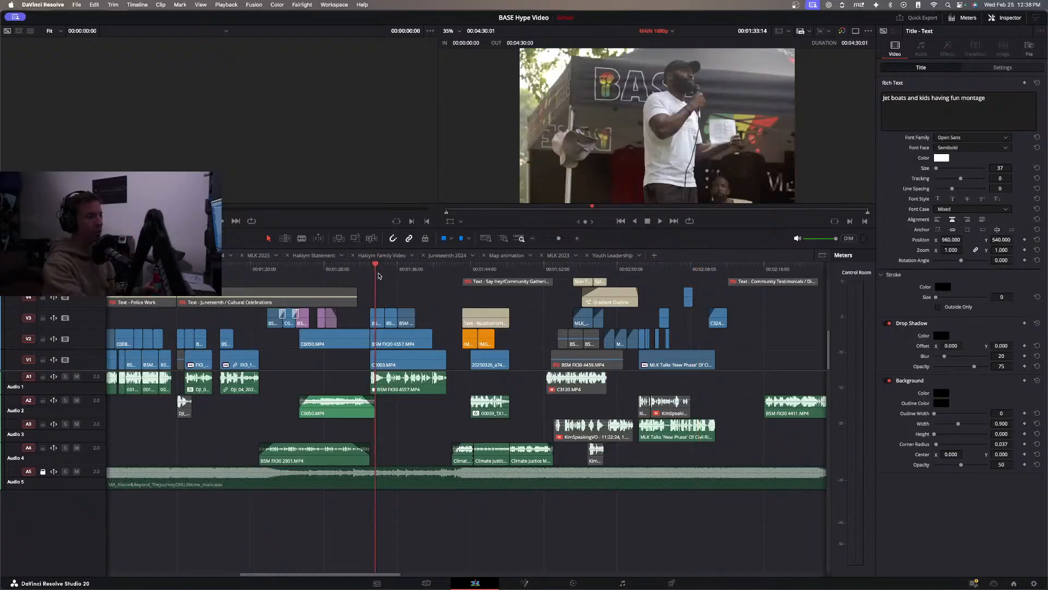
{"action": "left_click", "coordinate": [221, 129]}
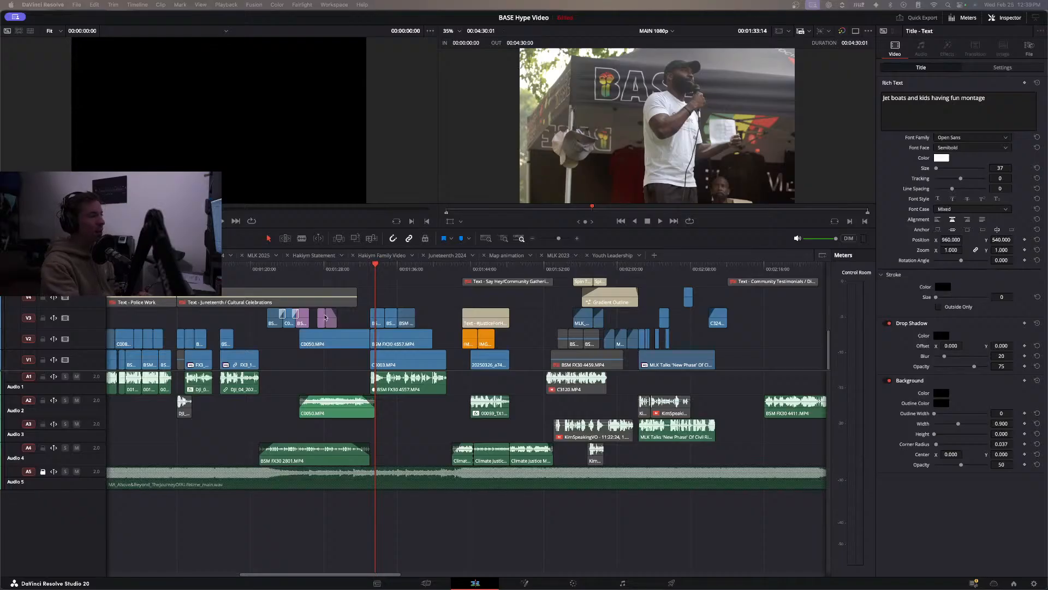
Review the Juneteenth shot at 00:01:17, the end of the DC Trip section and the Police Work footage up to 00:01:09.
{"action": "left_click", "coordinate": [228, 273]}
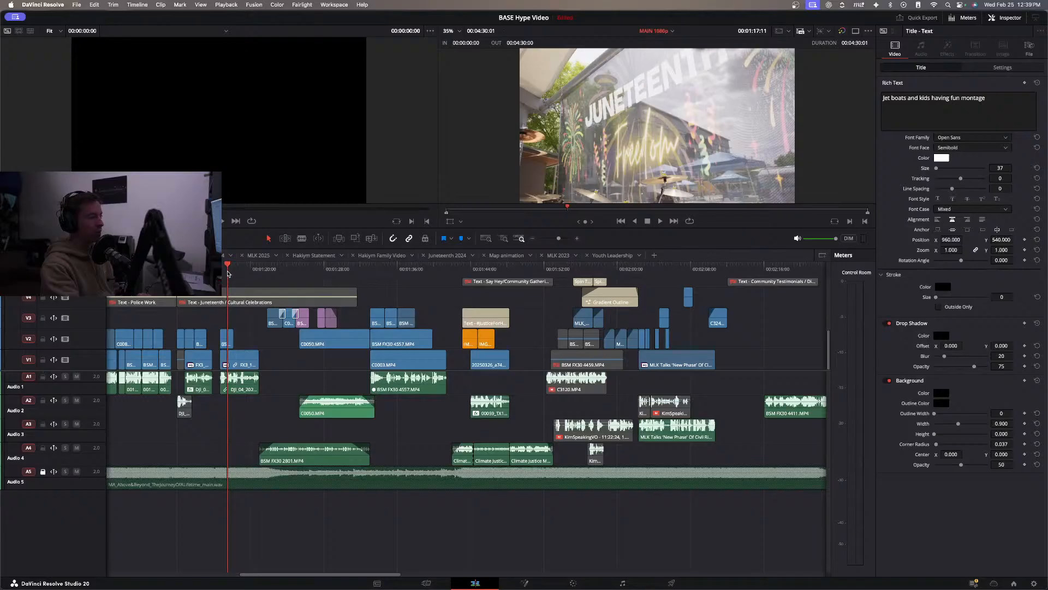
{"action": "scroll", "coordinate": [235, 275], "scroll_direction": "left", "scroll_amount": 5}
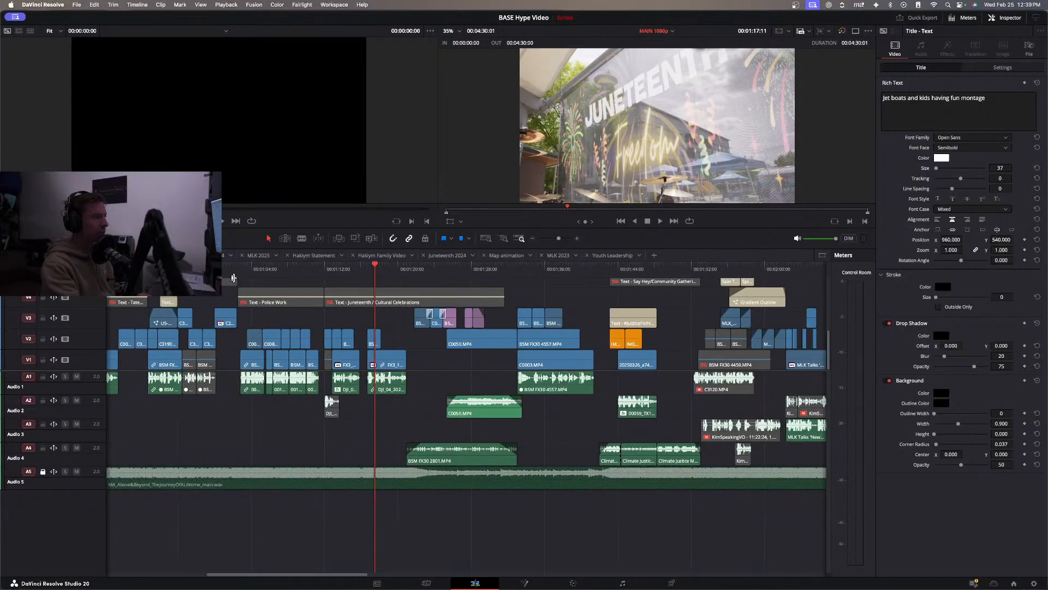
{"action": "left_click_drag", "start_coordinate": [247, 276], "coordinate": [227, 277]}
{"action": "scroll", "coordinate": [258, 298], "scroll_direction": "left", "scroll_amount": 8}
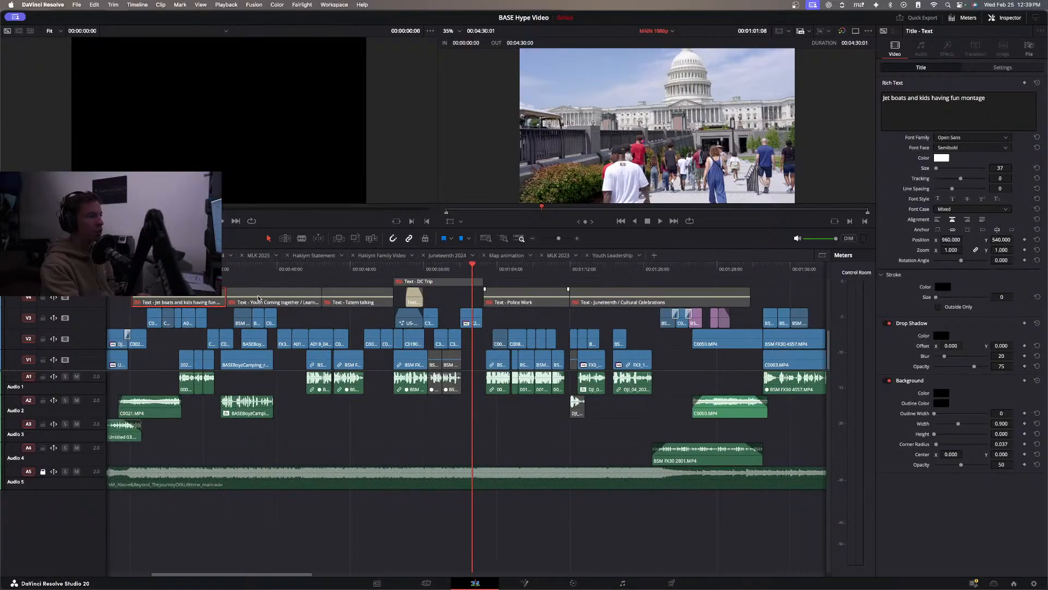
{"action": "left_click_drag", "start_coordinate": [434, 271], "coordinate": [536, 273]}
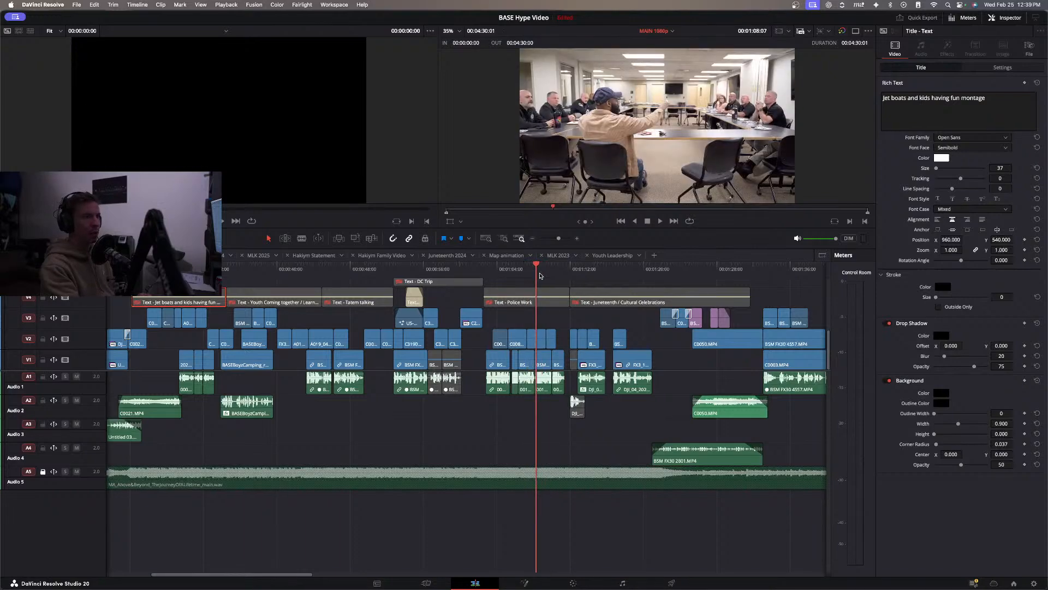
{"action": "left_click", "coordinate": [547, 273]}
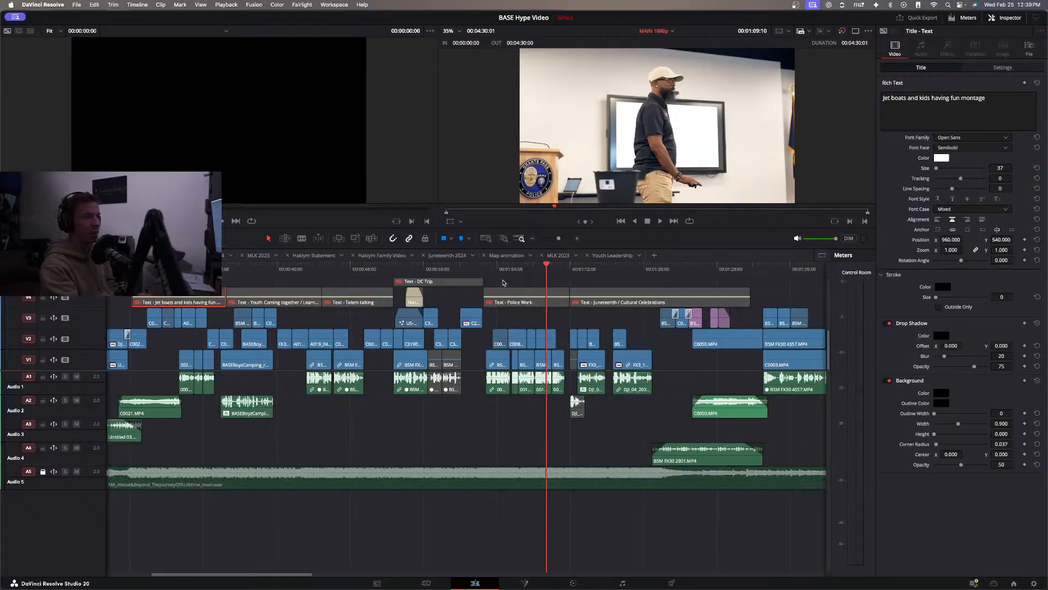
Toggle the grade and effects bypass on the Police Work footage to compare, and scrub that section from 00:01:02 to 00:01:11.
{"action": "left_click", "coordinate": [842, 31]}
{"action": "left_click", "coordinate": [843, 31]}
{"action": "left_click", "coordinate": [843, 32]}
{"action": "left_click", "coordinate": [843, 32]}
{"action": "left_click_drag", "start_coordinate": [482, 270], "coordinate": [488, 272]}
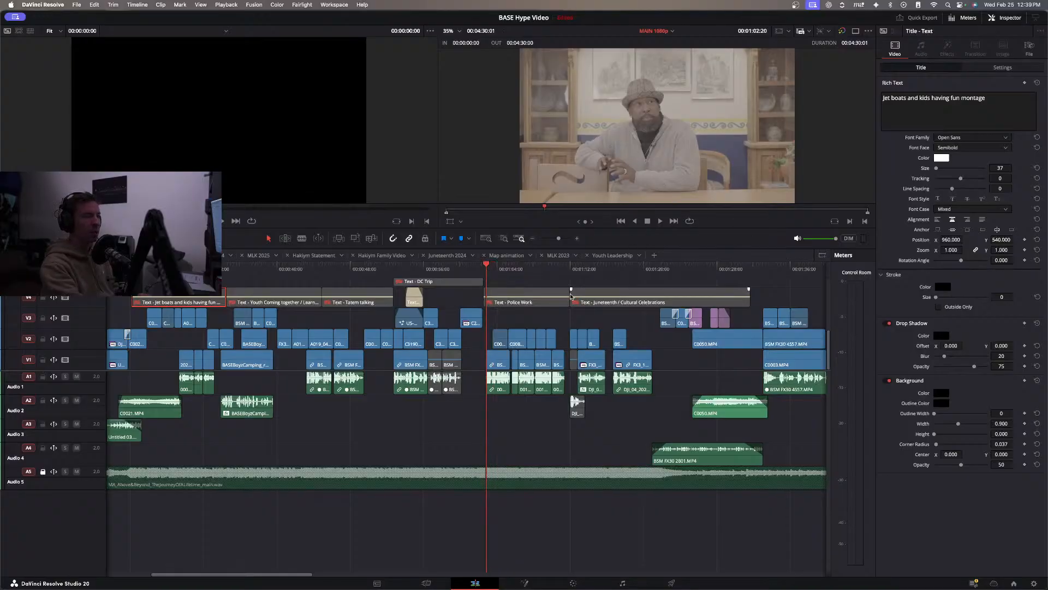
{"action": "left_click", "coordinate": [552, 270]}
{"action": "left_click_drag", "start_coordinate": [554, 270], "coordinate": [562, 300]}
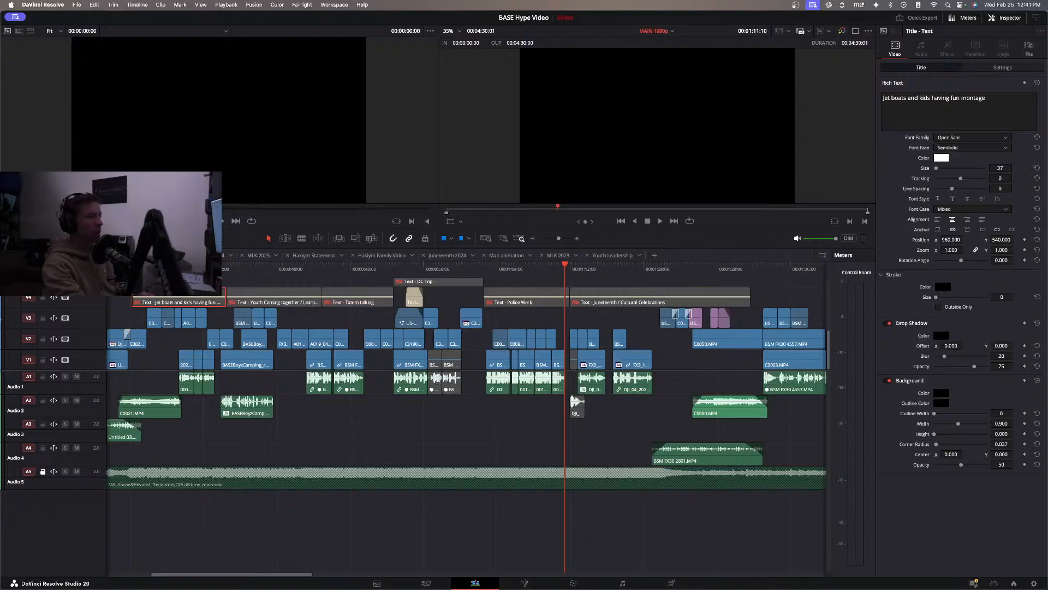
{"action": "mouse_move", "coordinate": [536, 268]}
{"action": "left_mouse_down"}
{"action": "mouse_move", "coordinate": [565, 267]}
{"action": "mouse_move", "coordinate": [511, 268]}
{"action": "mouse_move", "coordinate": [547, 272]}
{"action": "left_mouse_up"}
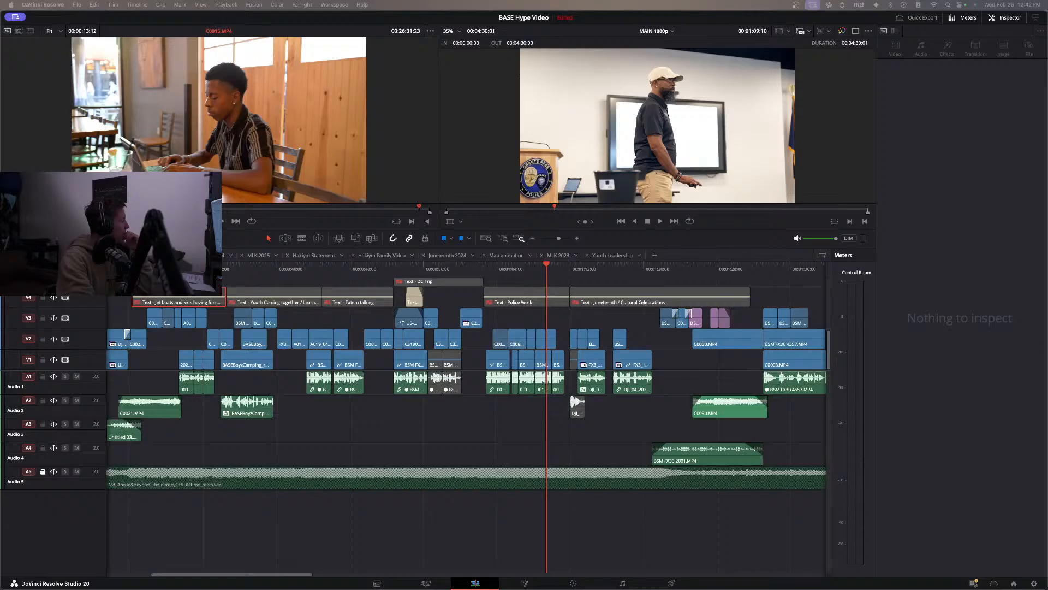
Switch to Finder and look through the Police Liaison folder and the BASE folders on BSM Backup 2024-25 and Extreme SSD, and return to the edit.
{"action": "key", "text": "super+Tab"}
{"action": "left_click", "coordinate": [227, 247]}
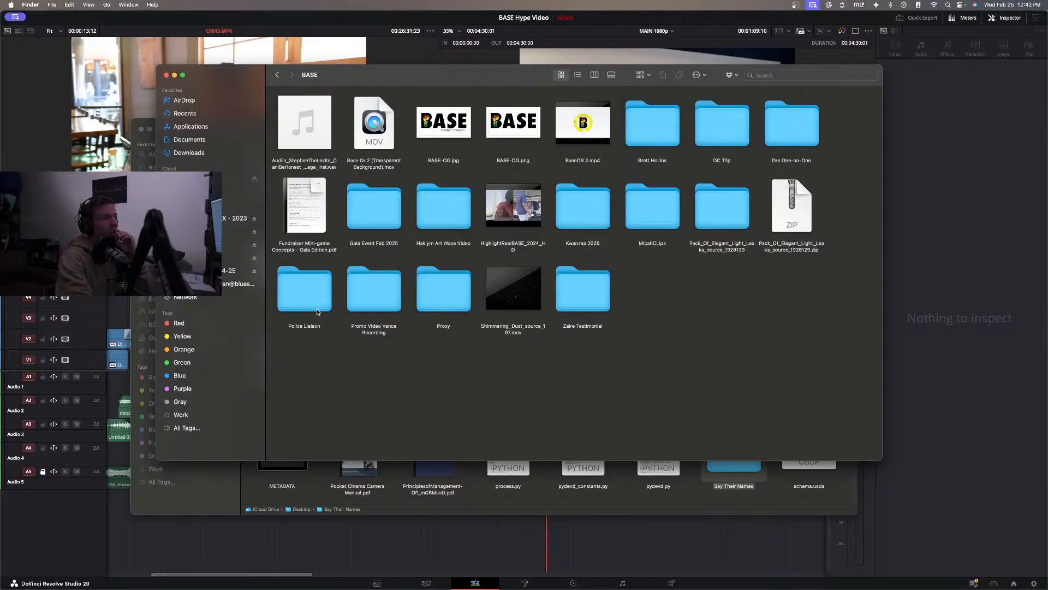
{"action": "double_click", "coordinate": [300, 305]}
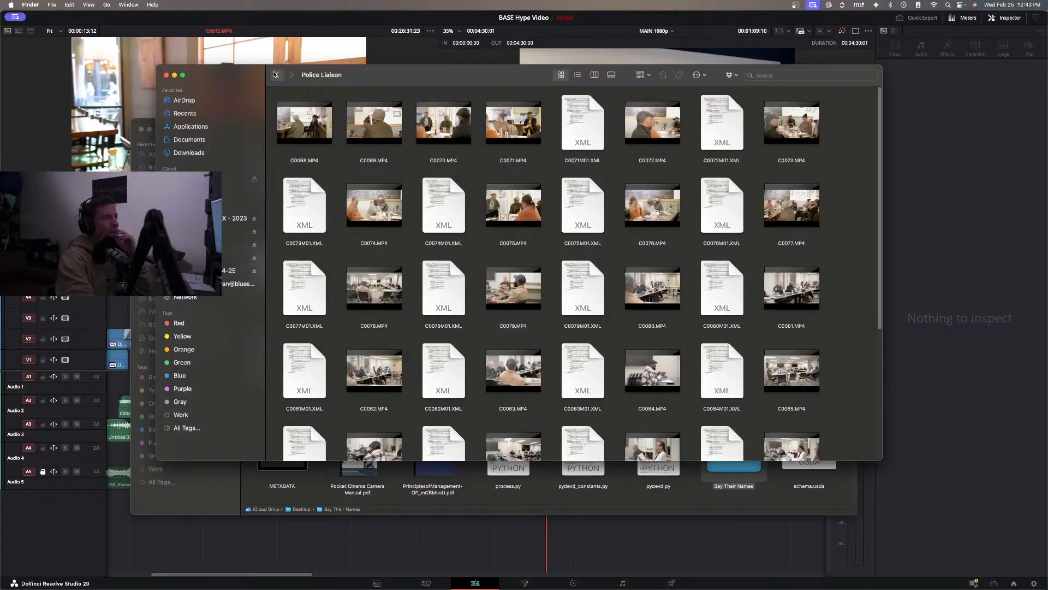
{"action": "left_click", "coordinate": [275, 74]}
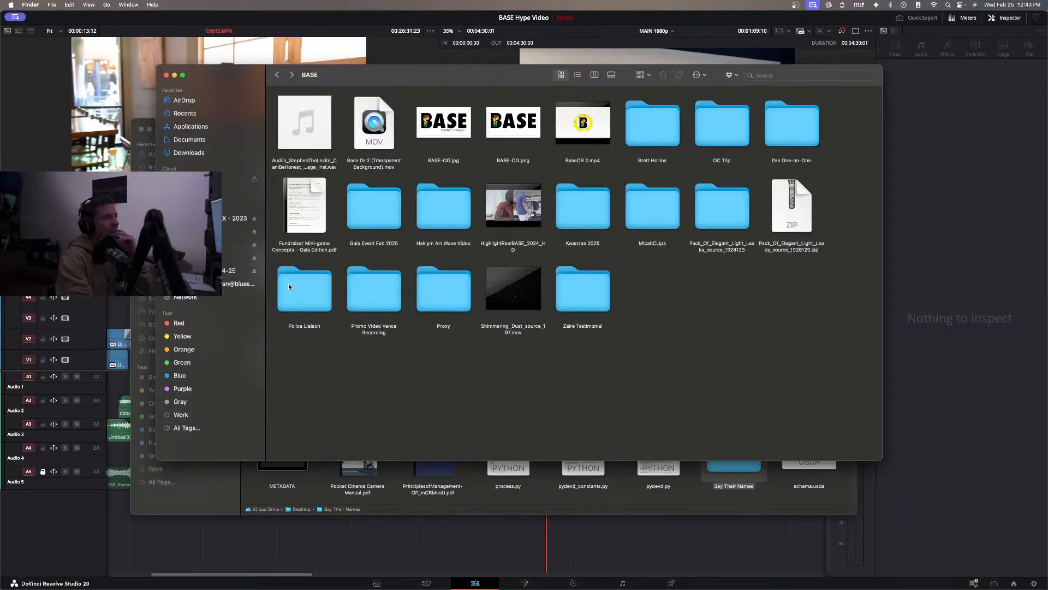
{"action": "left_click", "coordinate": [223, 274]}
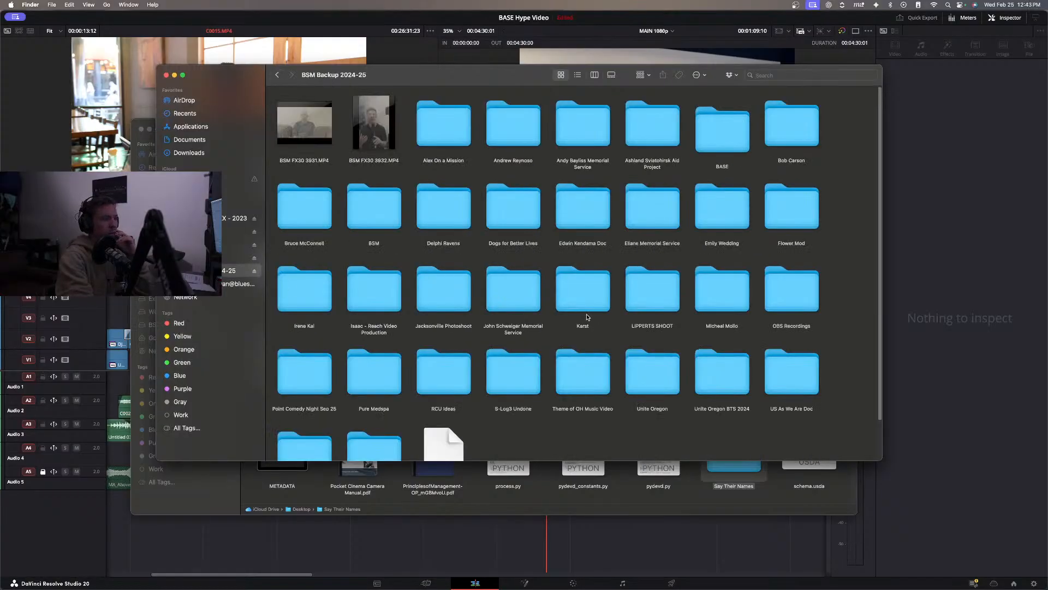
{"action": "double_click", "coordinate": [718, 129]}
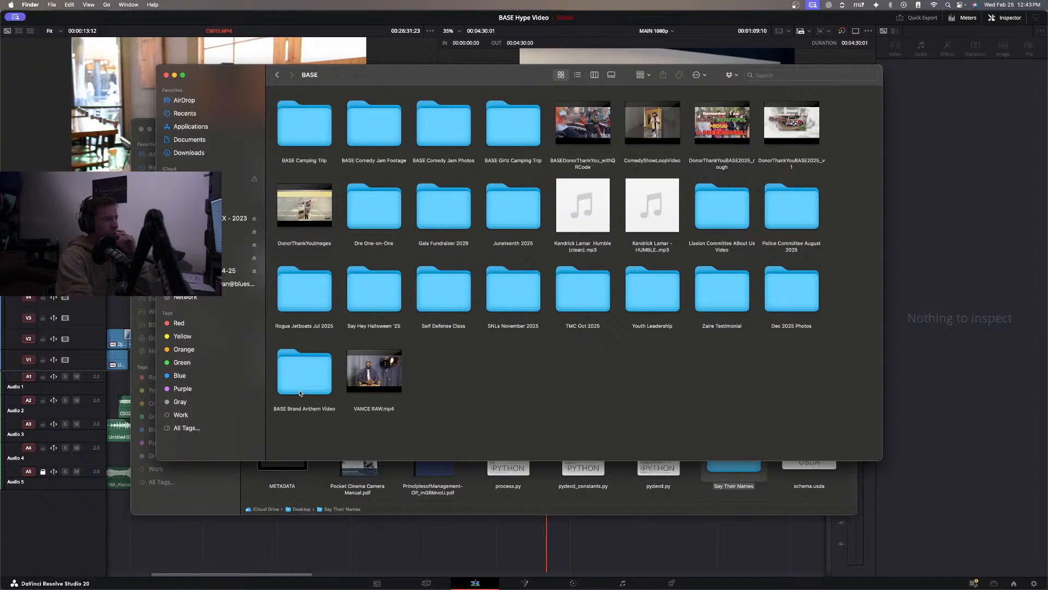
{"action": "left_click", "coordinate": [203, 245]}
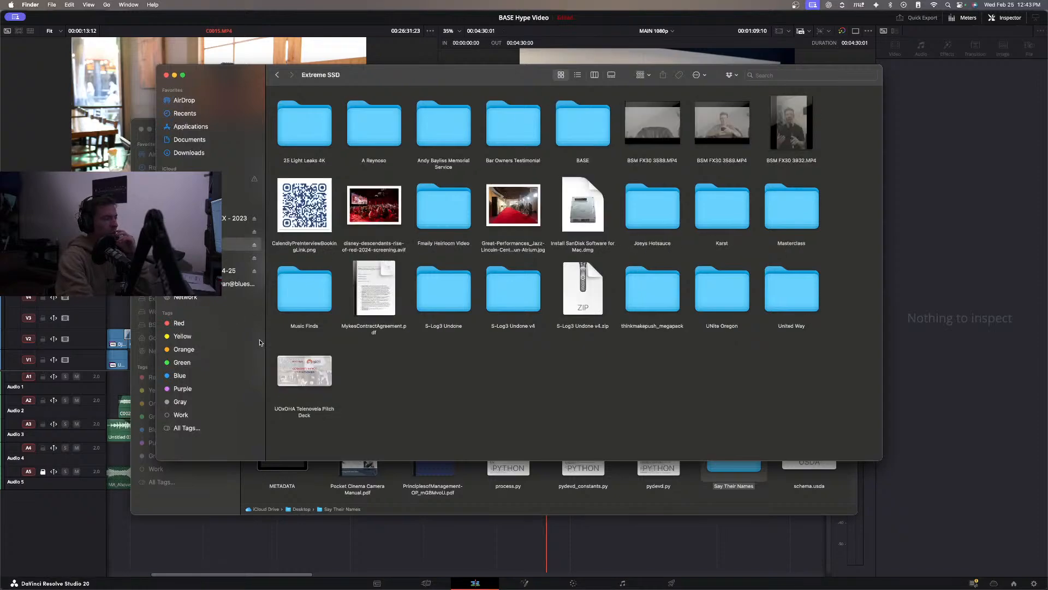
{"action": "left_click", "coordinate": [597, 131]}
{"action": "double_click", "coordinate": [597, 131]}
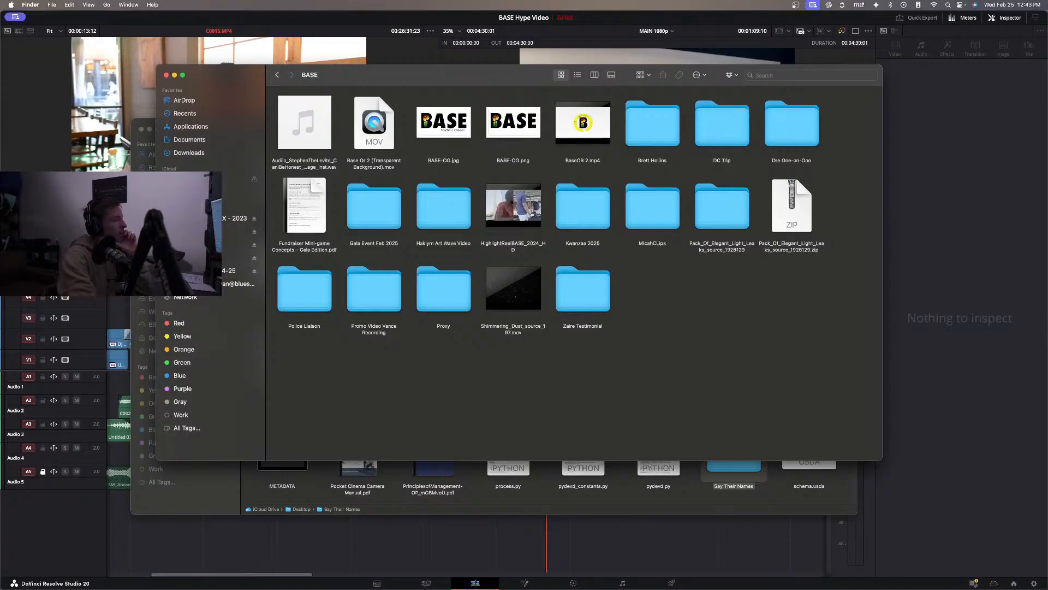
{"action": "left_click", "coordinate": [38, 162]}
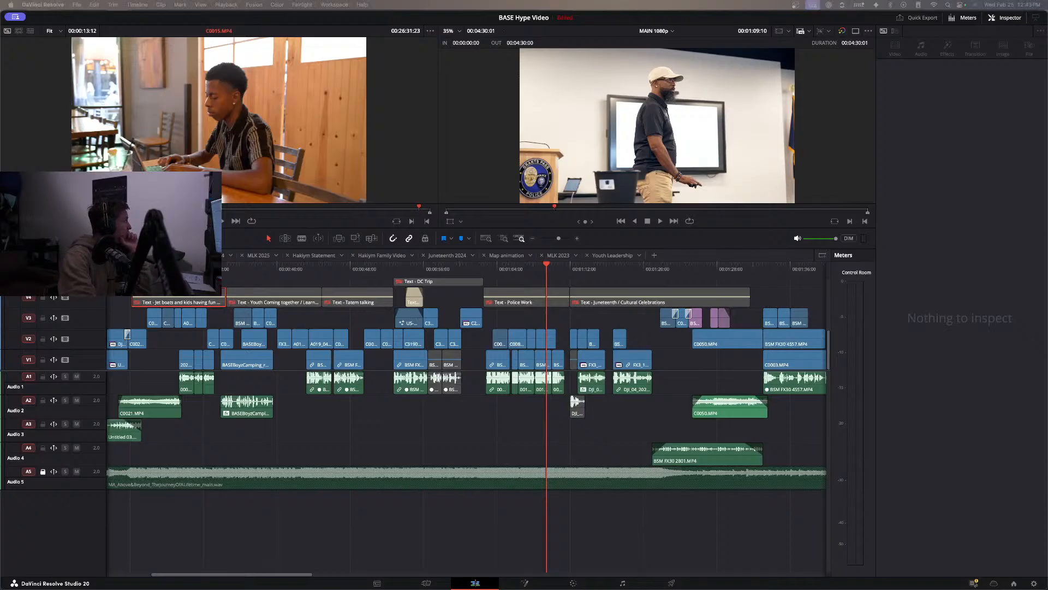
{"action": "mouse_move", "coordinate": [278, 588]}
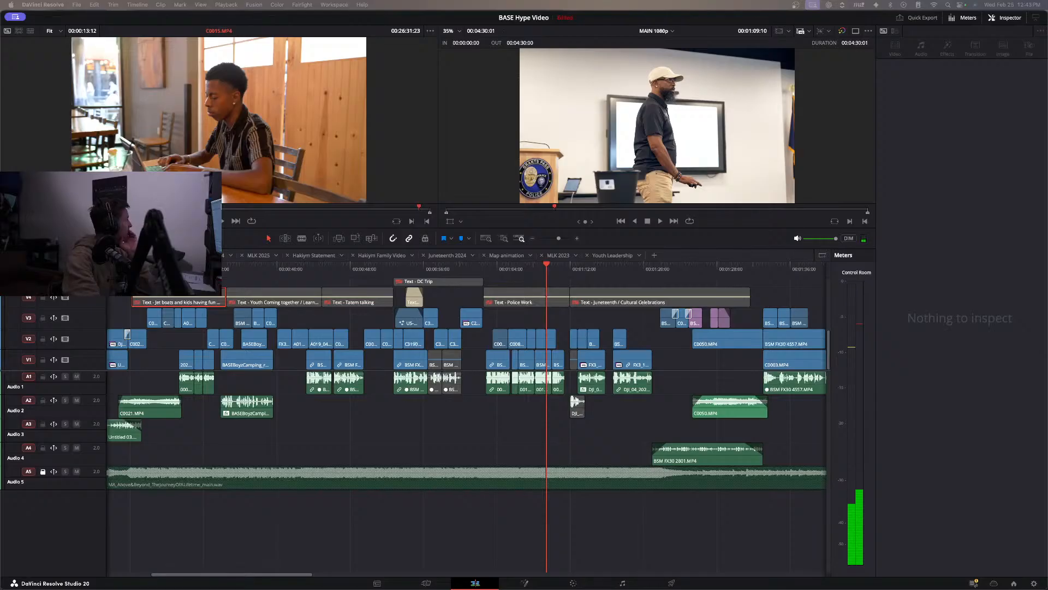
Preview the Police Liaison clips in media storage, including C0090.MP4, C0088.MP4, C0075.MP4 and C0073.MP4.
{"action": "key", "text": "shift+2"}
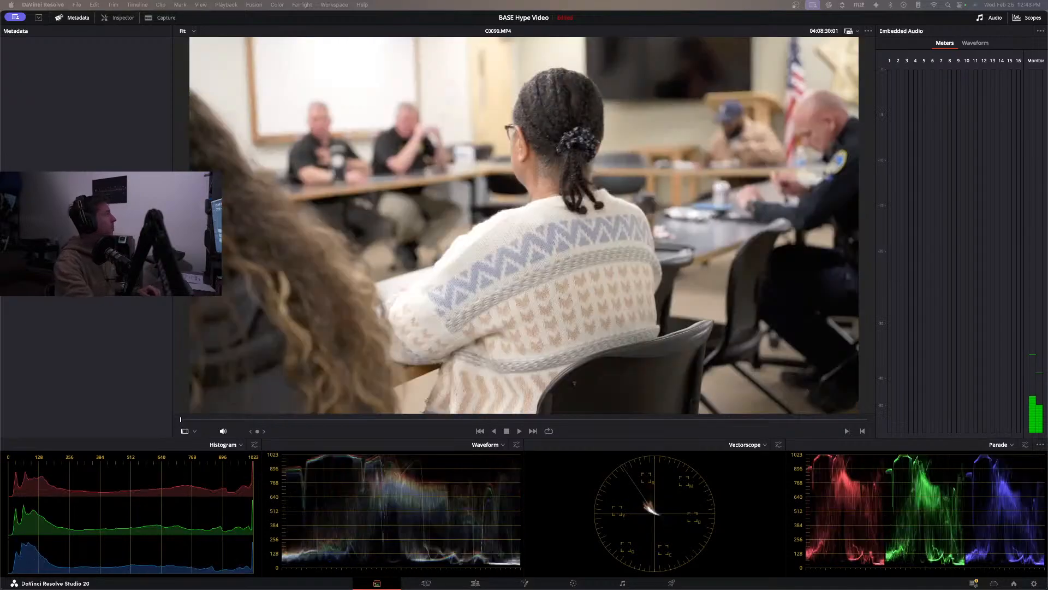
{"action": "key", "text": "space"}
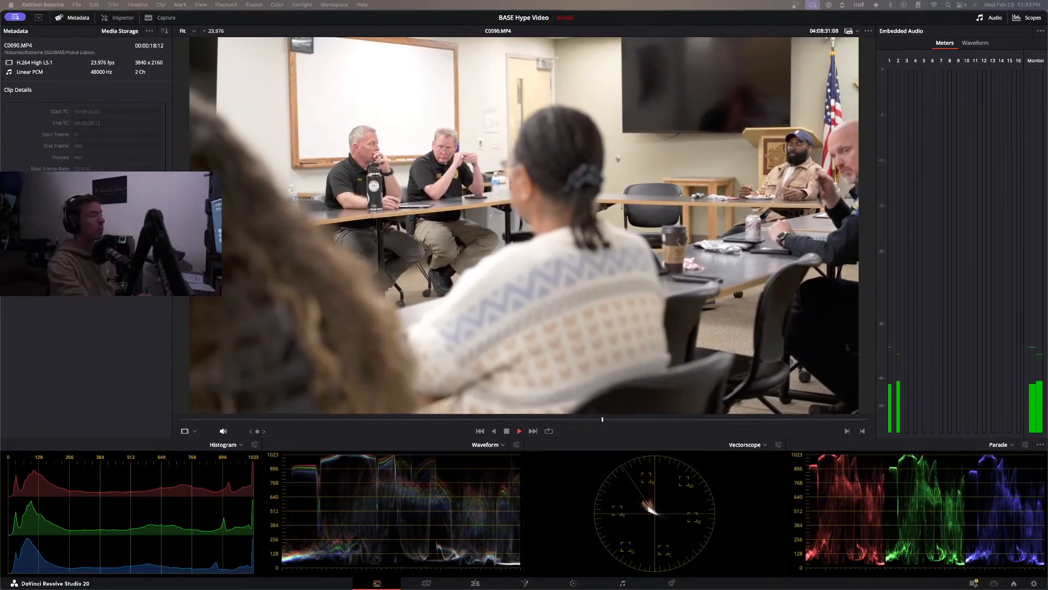
{"action": "key", "text": "space"}
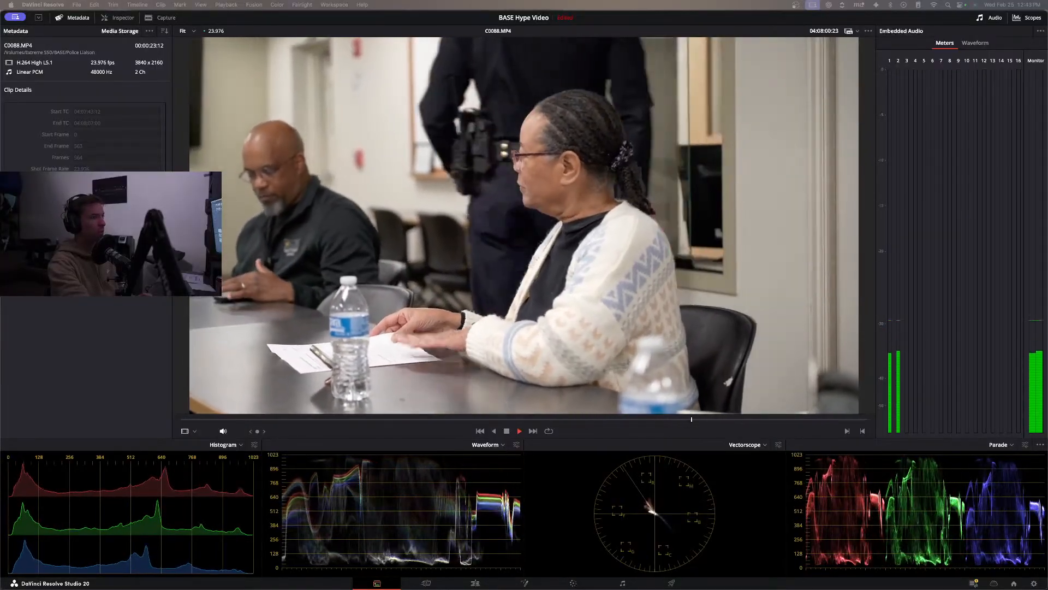
{"action": "key", "text": "space"}
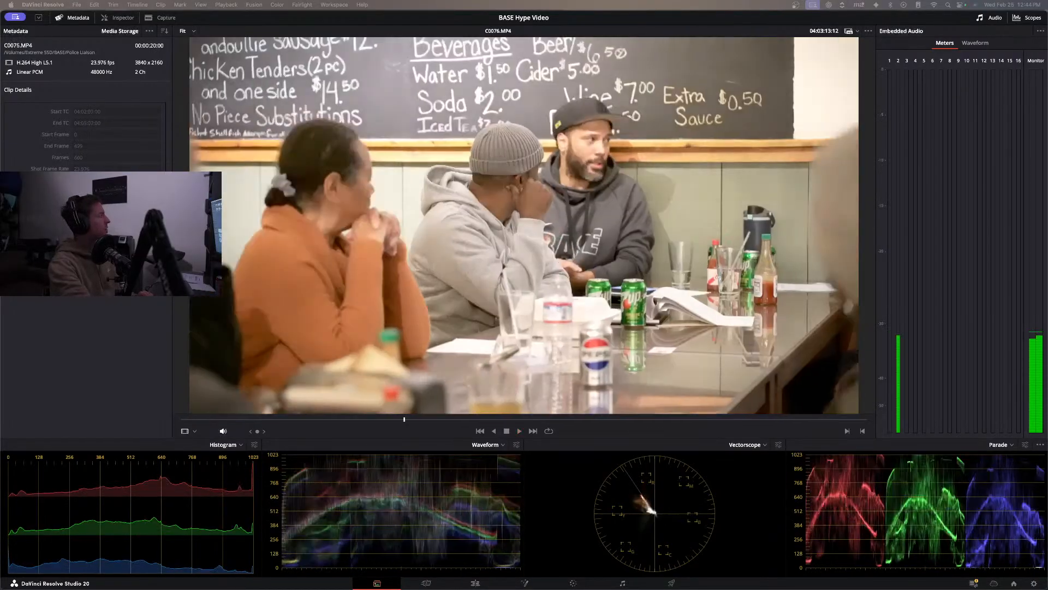
{"action": "key", "text": "space"}
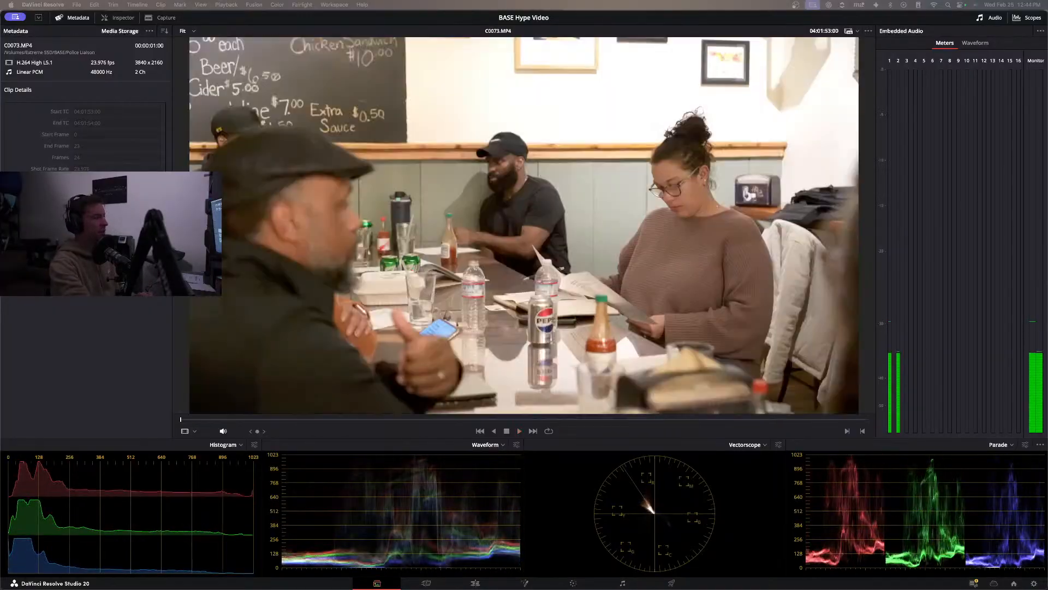
{"action": "key", "text": "space"}
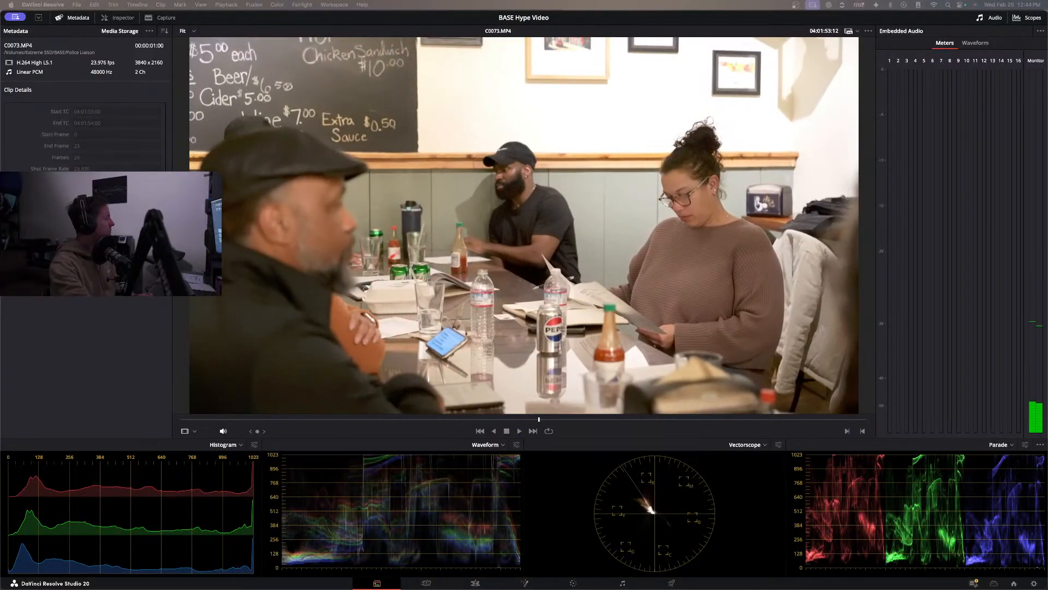
Return to the MAIN 1080p timeline and play the change from the DC Trip section into the Police Work section.
{"action": "left_click", "coordinate": [475, 583]}
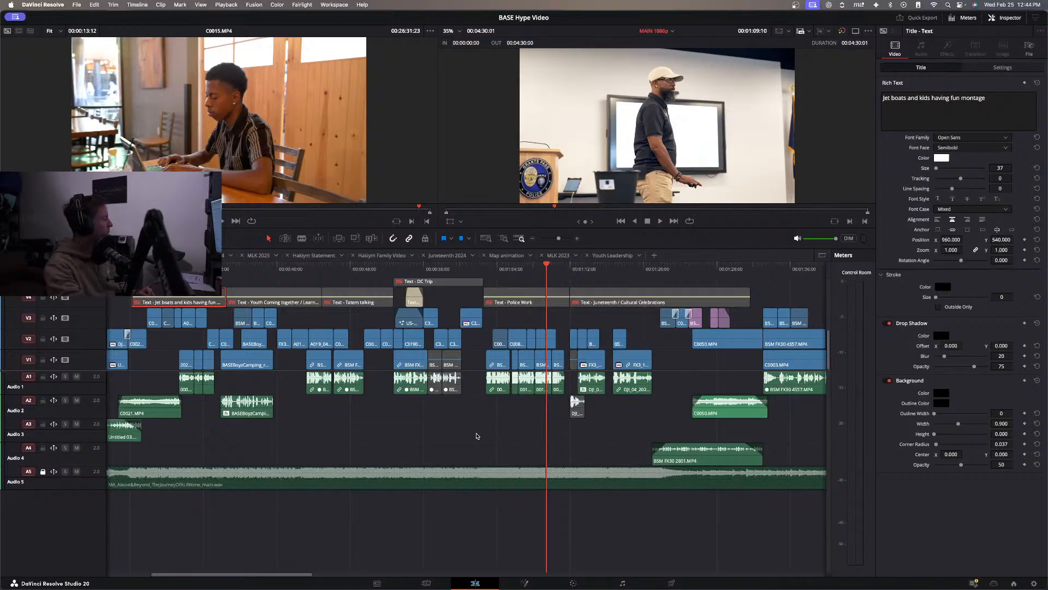
{"action": "left_click", "coordinate": [478, 268]}
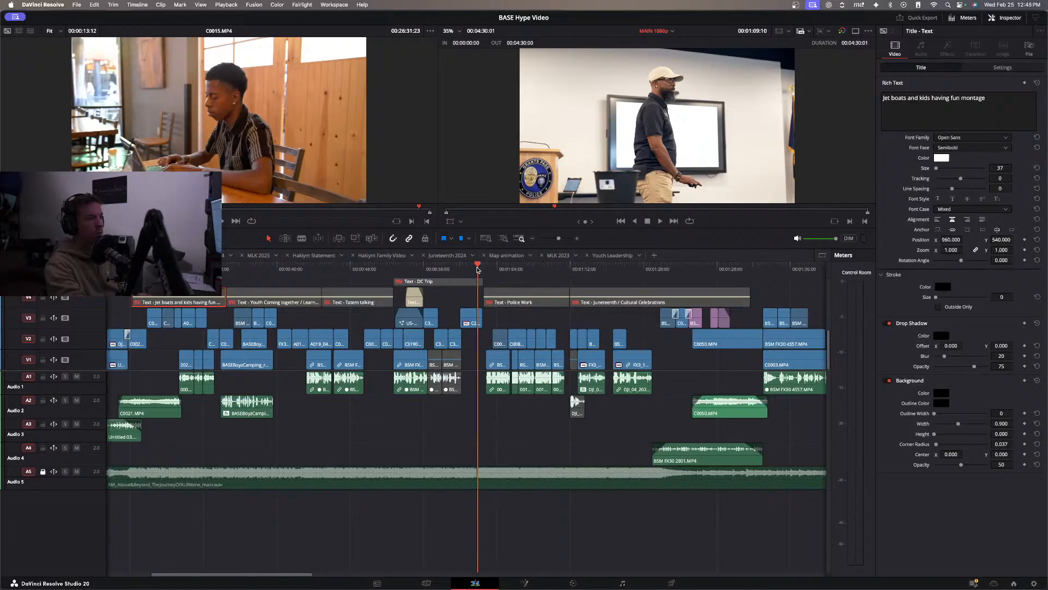
{"action": "key", "text": "space"}
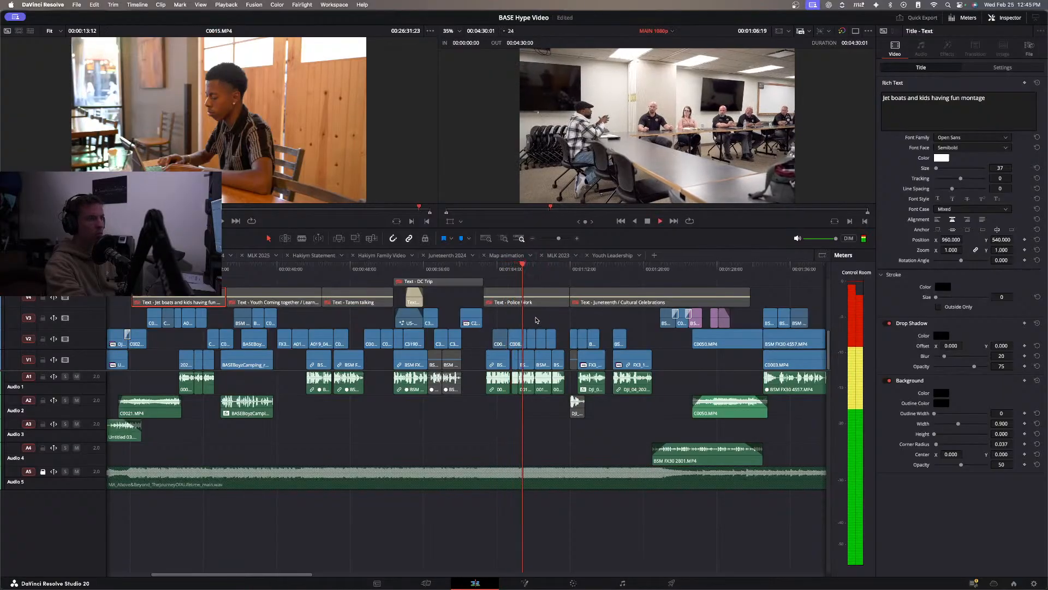
{"action": "left_click", "coordinate": [483, 270]}
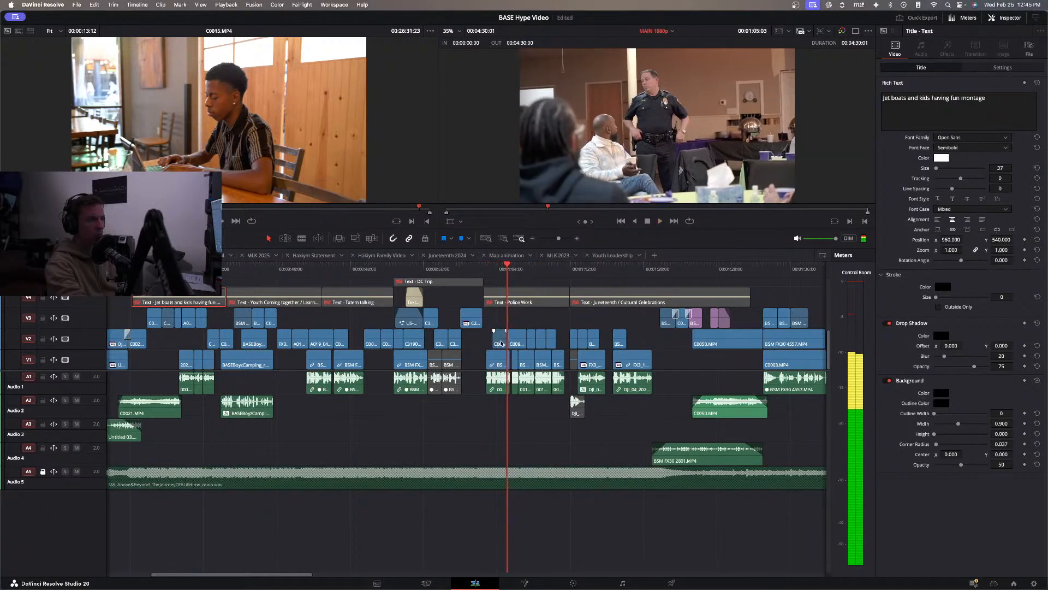
{"action": "left_click", "coordinate": [470, 270]}
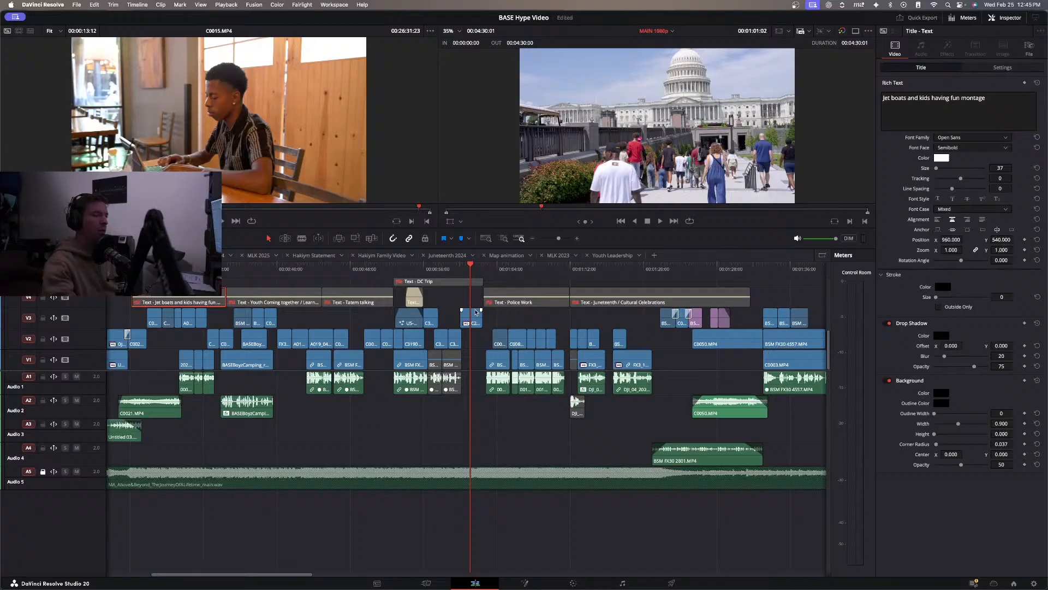
{"action": "key", "text": "space"}
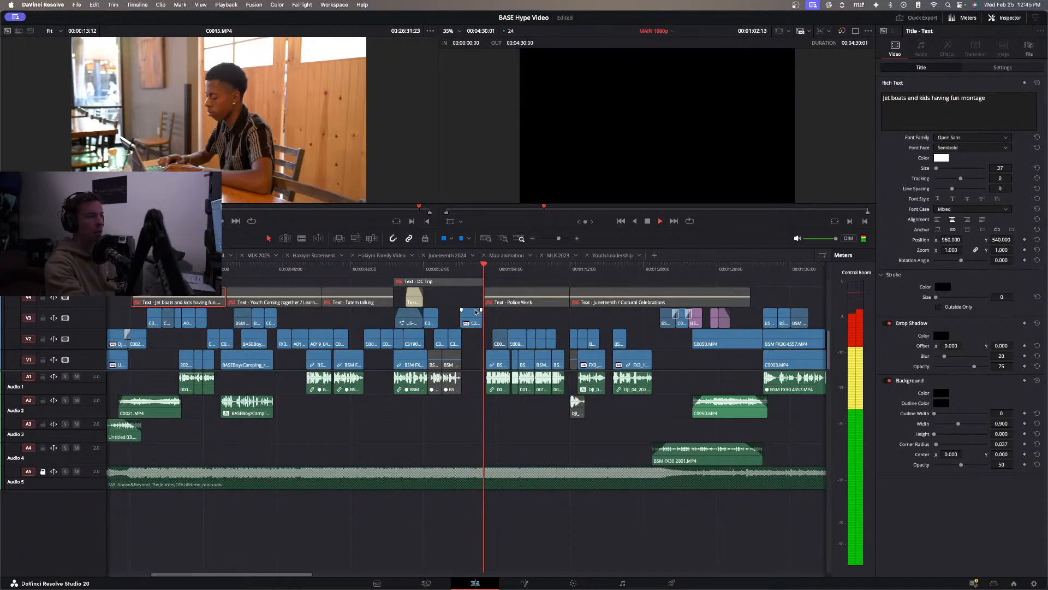
{"action": "key", "text": "space"}
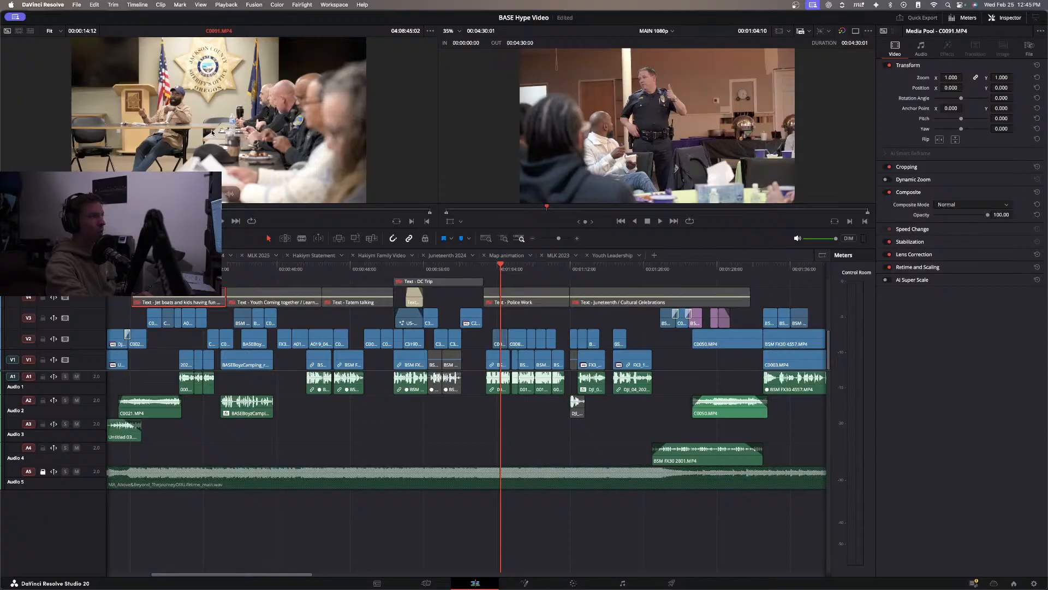
Review C0091.MP4 in the source viewer and mark a 00:00:03:09 range of it ending at 04:08:47:18.
{"action": "key", "text": "space"}
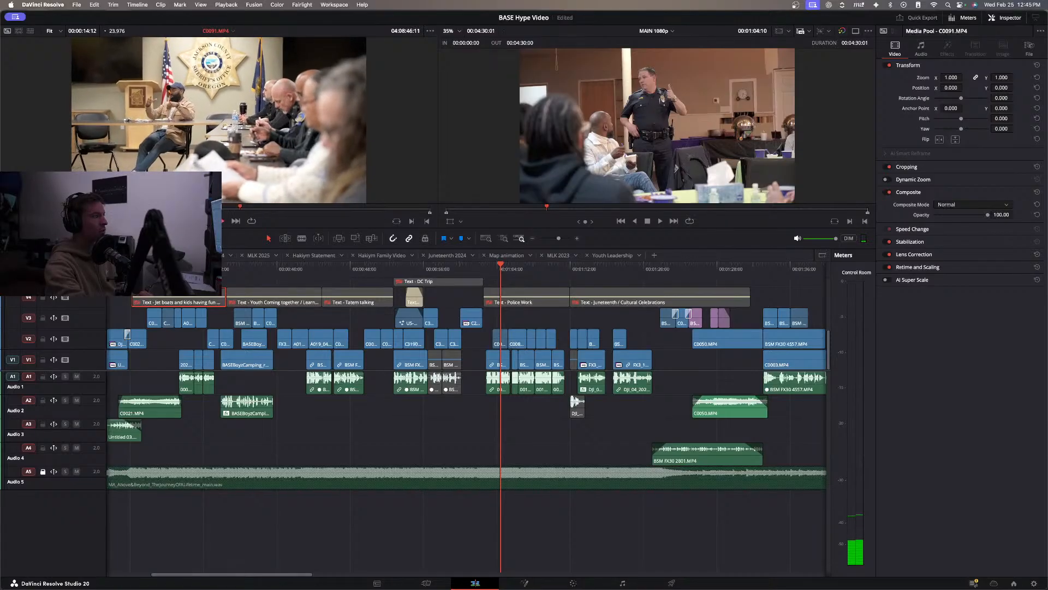
{"action": "key", "text": "space"}
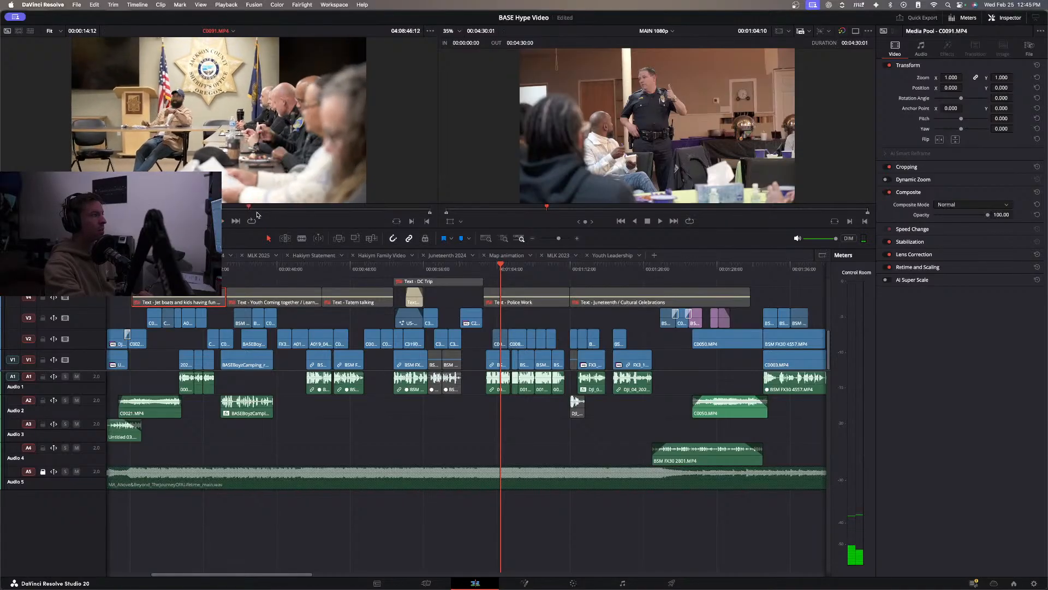
{"action": "left_click", "coordinate": [223, 212]}
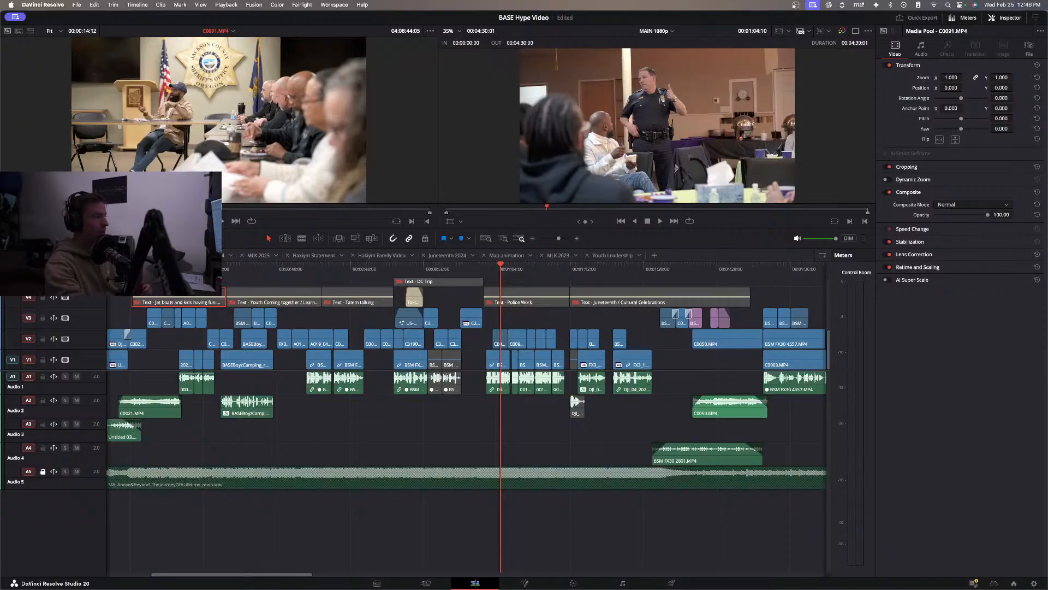
{"action": "key", "text": "space"}
{"action": "key", "text": "b"}
{"action": "key", "text": "space"}
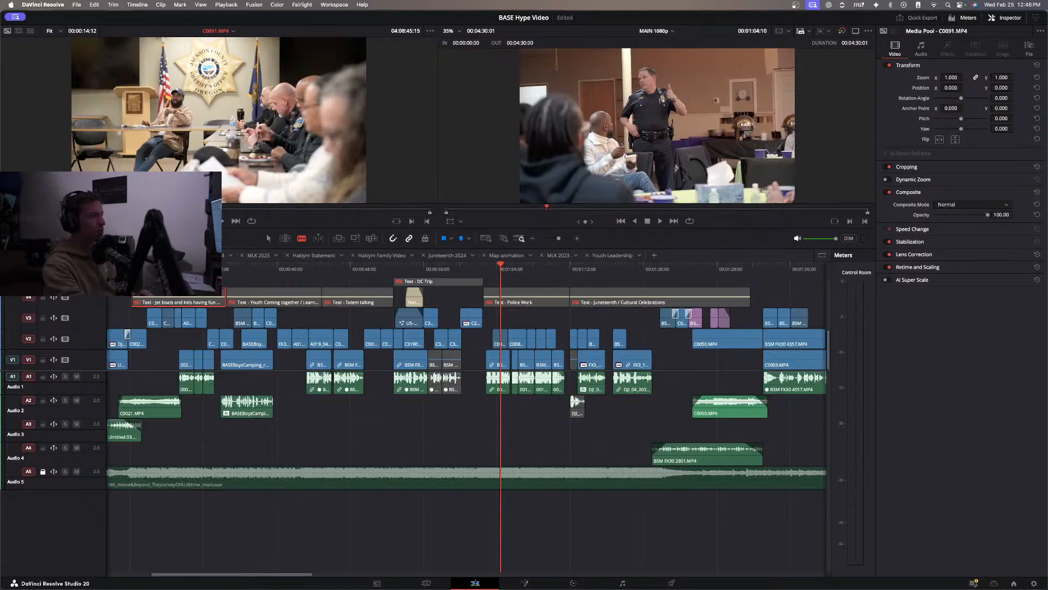
{"action": "left_click_drag", "start_coordinate": [169, 213], "coordinate": [277, 217]}
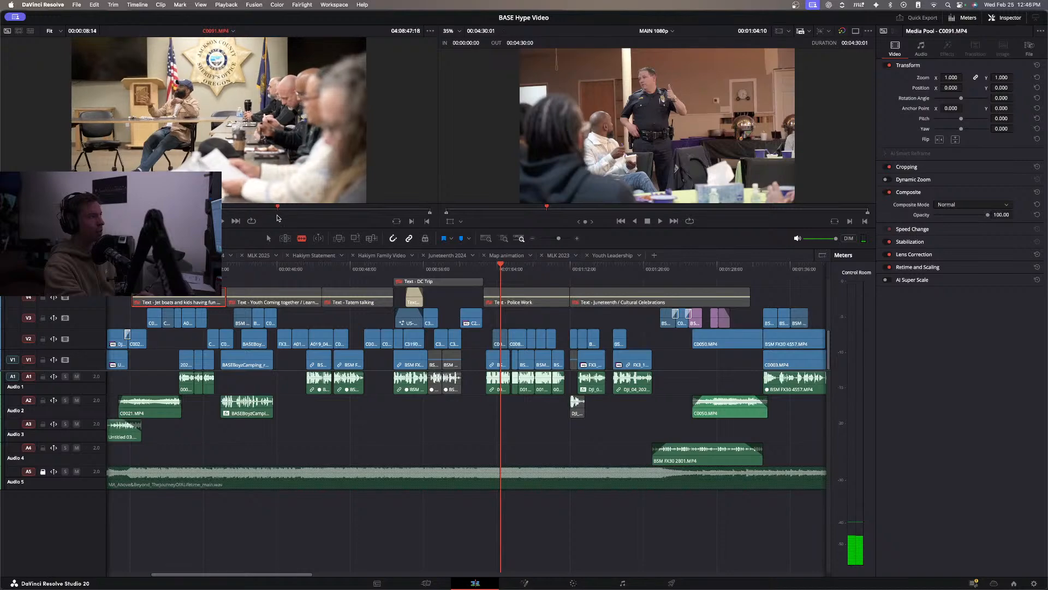
{"action": "key", "text": "o"}
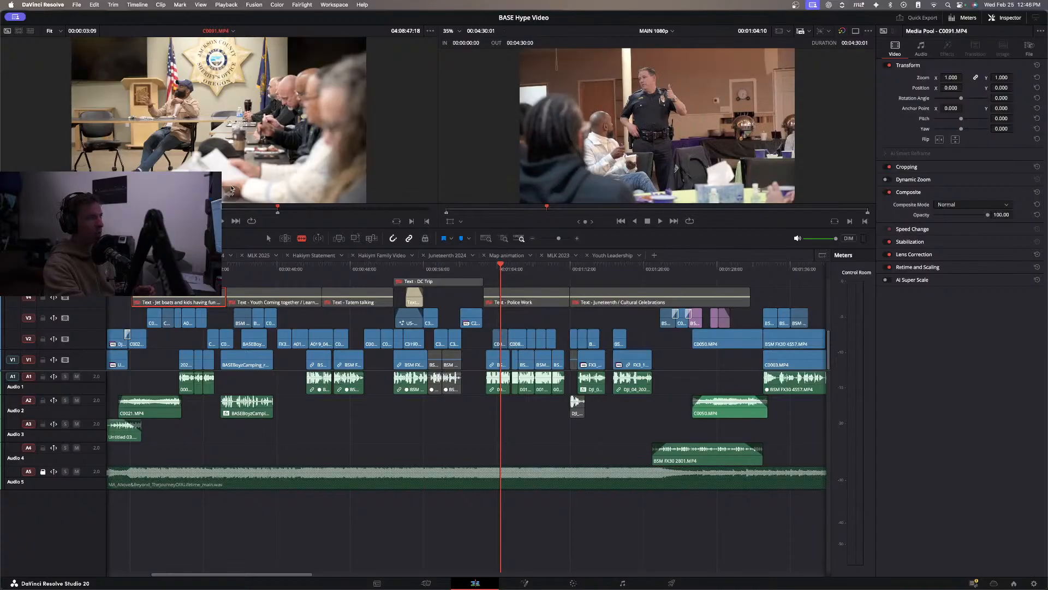
Place the marked C0091.MP4 video on V3 at the start of the Police Work section and play the transition.
{"action": "key", "text": "a"}
{"action": "left_click_drag", "start_coordinate": [229, 194], "coordinate": [492, 322]}
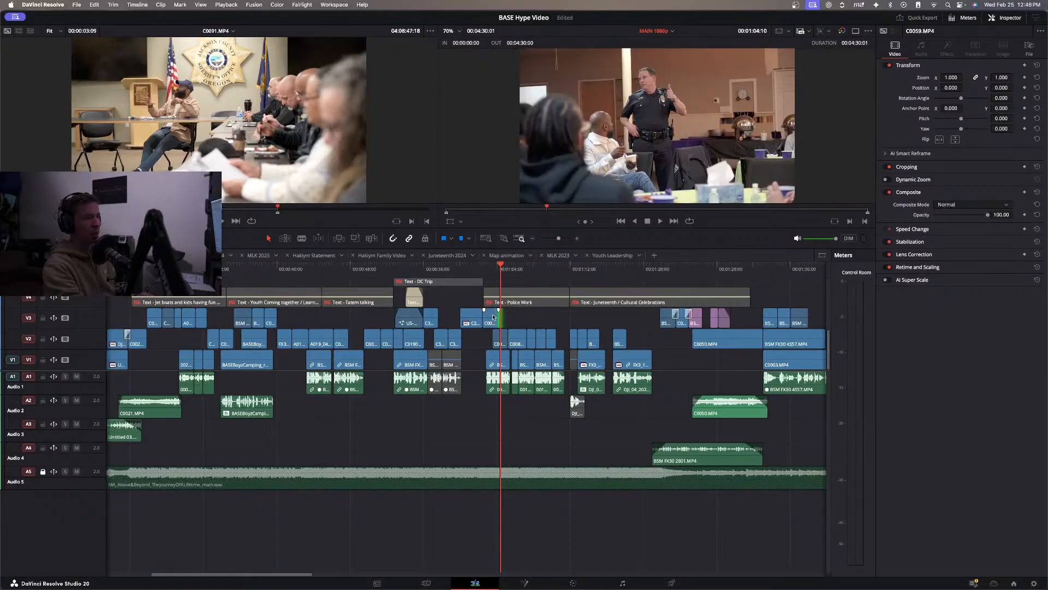
{"action": "left_click", "coordinate": [450, 270]}
{"action": "key", "text": "space"}
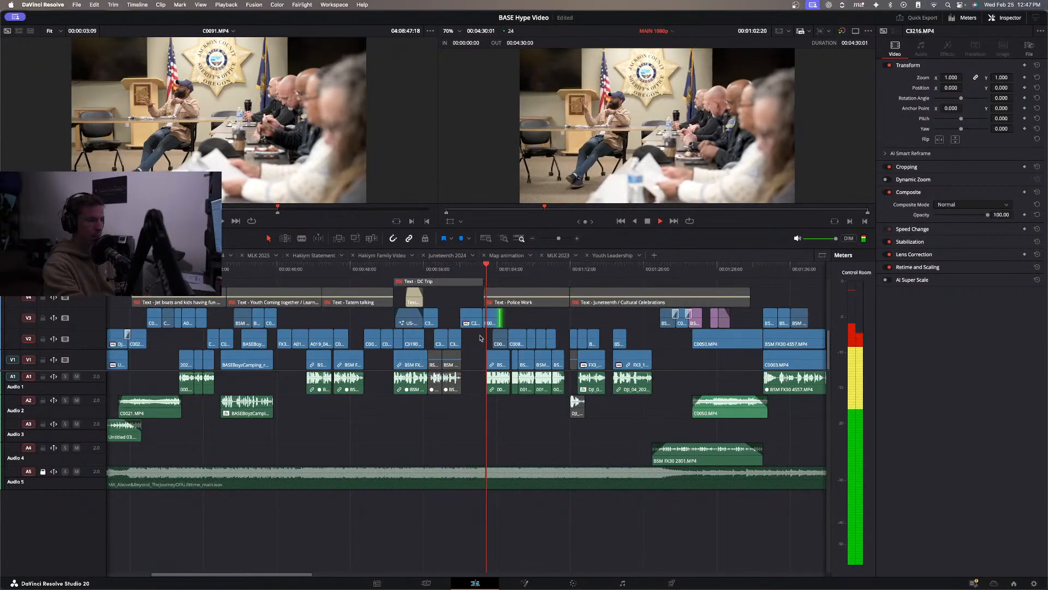
{"action": "left_click", "coordinate": [462, 270]}
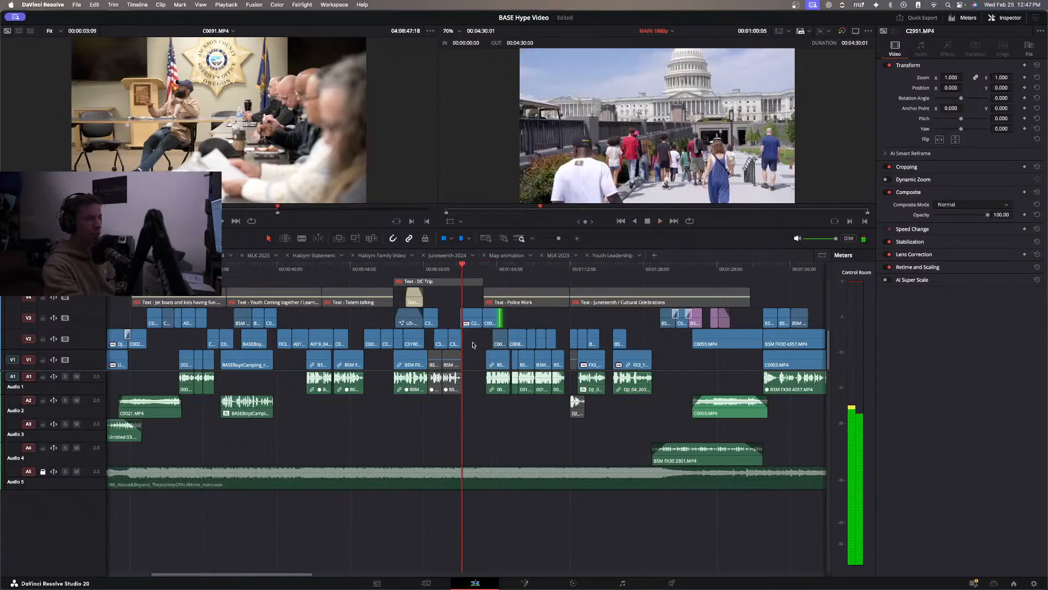
Move the Capitol clip C2951.MP4 down from V3 to V2, directly after C3216.MP4.
{"action": "left_click", "coordinate": [460, 269]}
{"action": "key", "text": "super+equal"}
{"action": "key", "text": "super+equal"}
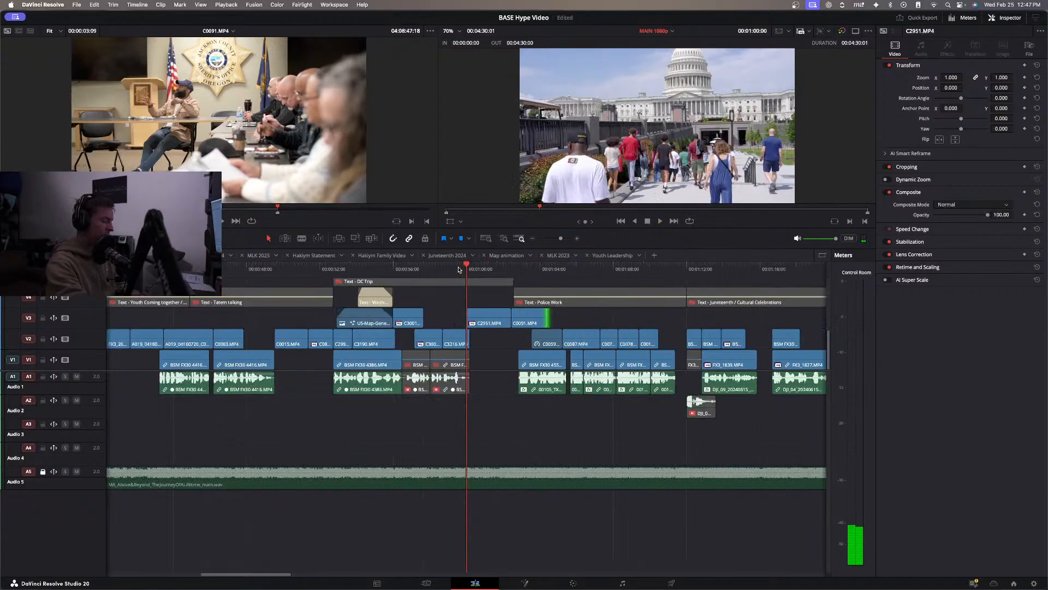
{"action": "left_click", "coordinate": [506, 324]}
{"action": "left_click_drag", "start_coordinate": [506, 324], "coordinate": [507, 330]}
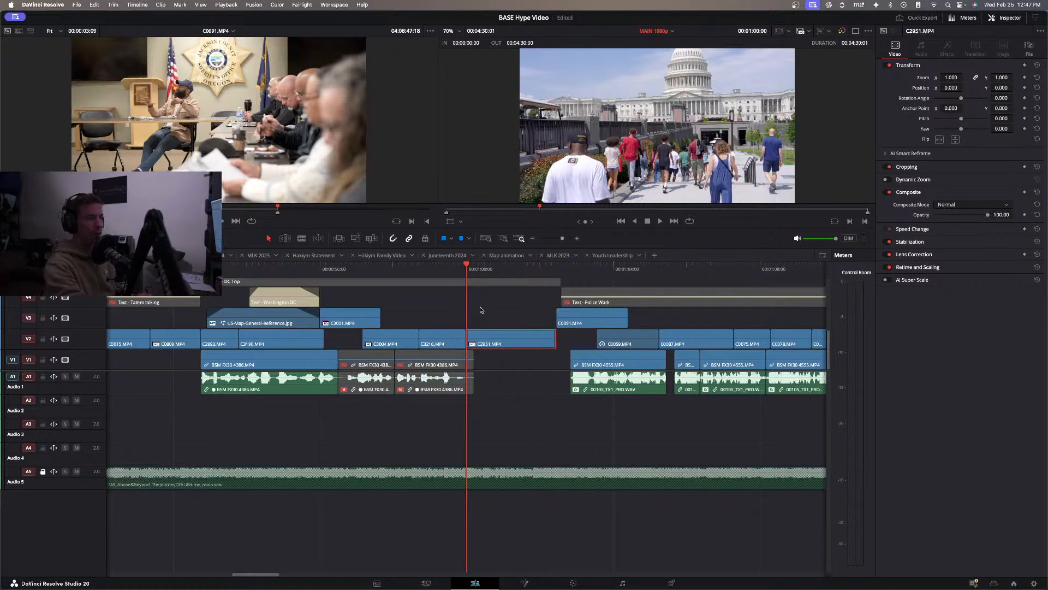
Trim the end of C0091.MP4 to about 00:01:04, move it down to V2 over the start of C0059.MP4, and play it back.
{"action": "key", "text": "space"}
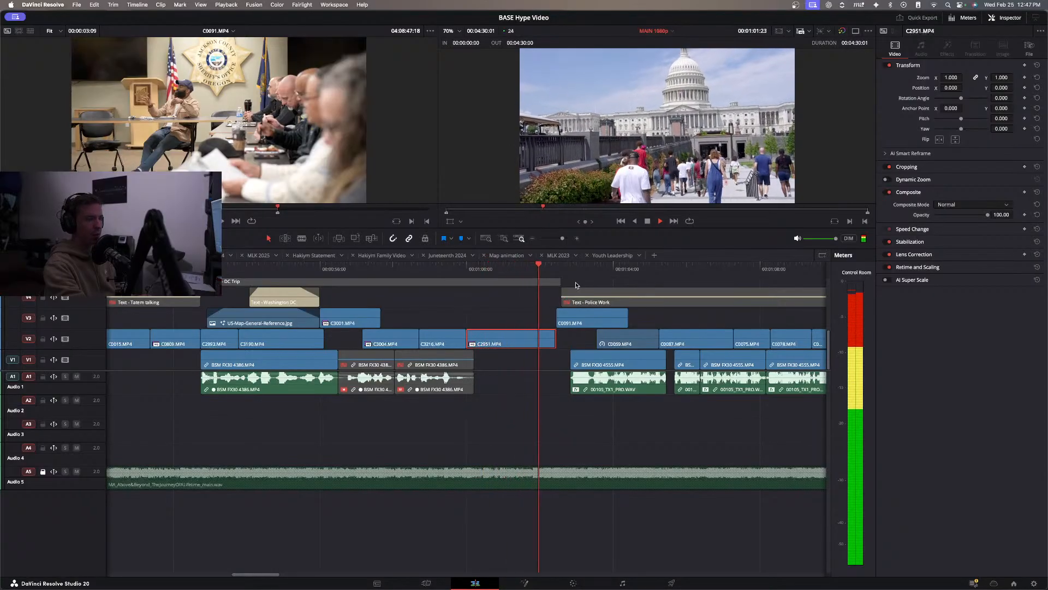
{"action": "key", "text": "space"}
{"action": "left_click_drag", "start_coordinate": [622, 318], "coordinate": [616, 318]}
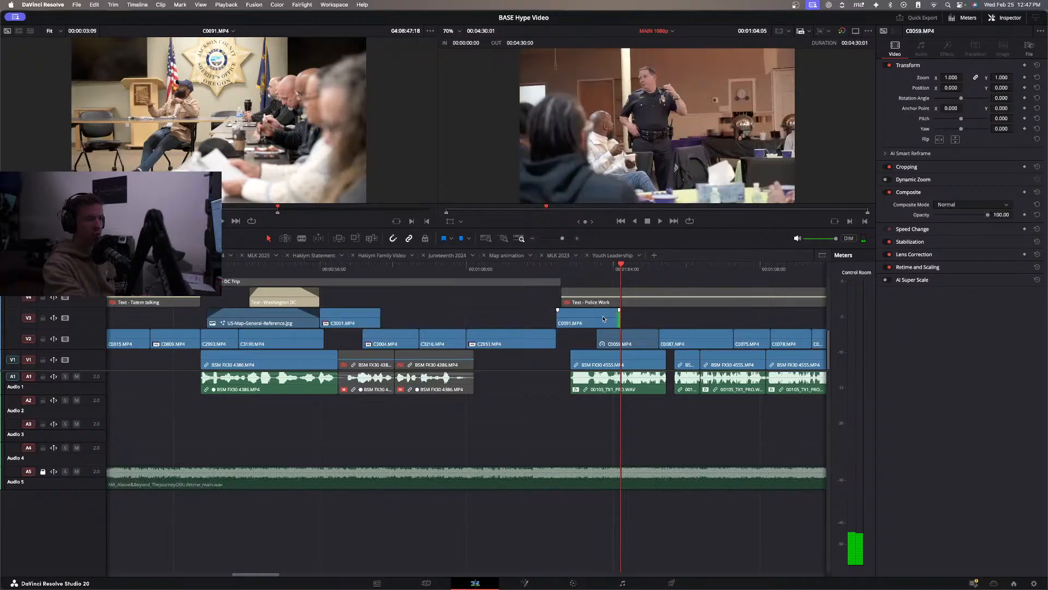
{"action": "left_click_drag", "start_coordinate": [586, 323], "coordinate": [586, 333]}
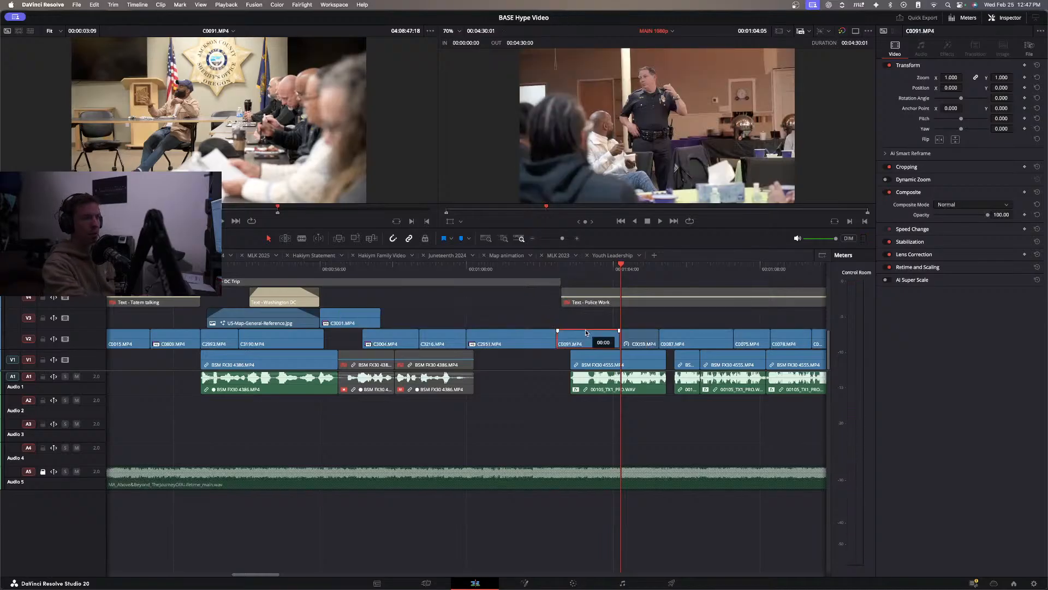
{"action": "left_click", "coordinate": [544, 272]}
{"action": "key", "text": "space"}
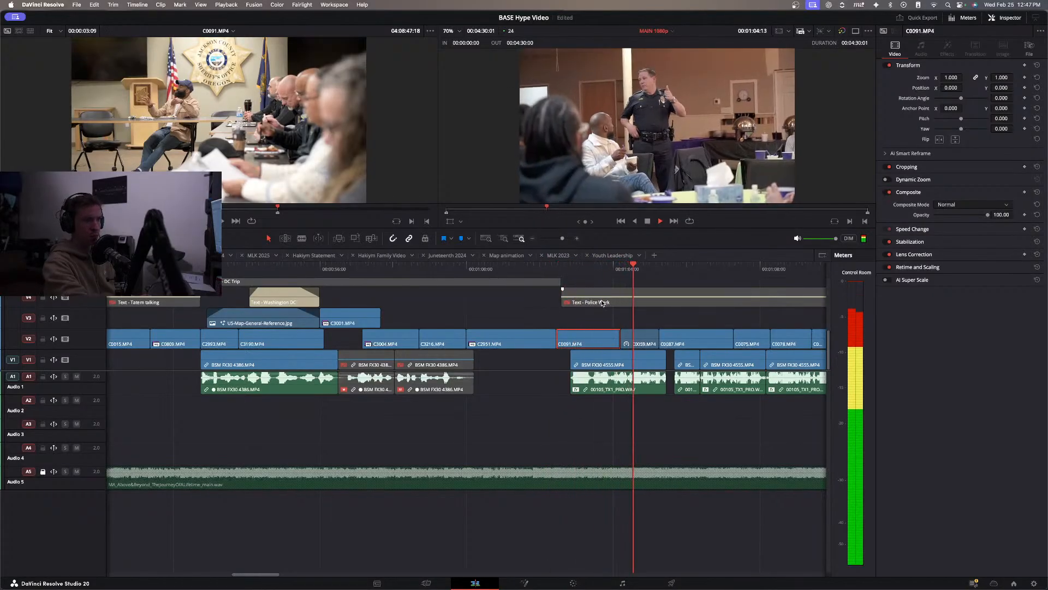
{"action": "key", "text": "space"}
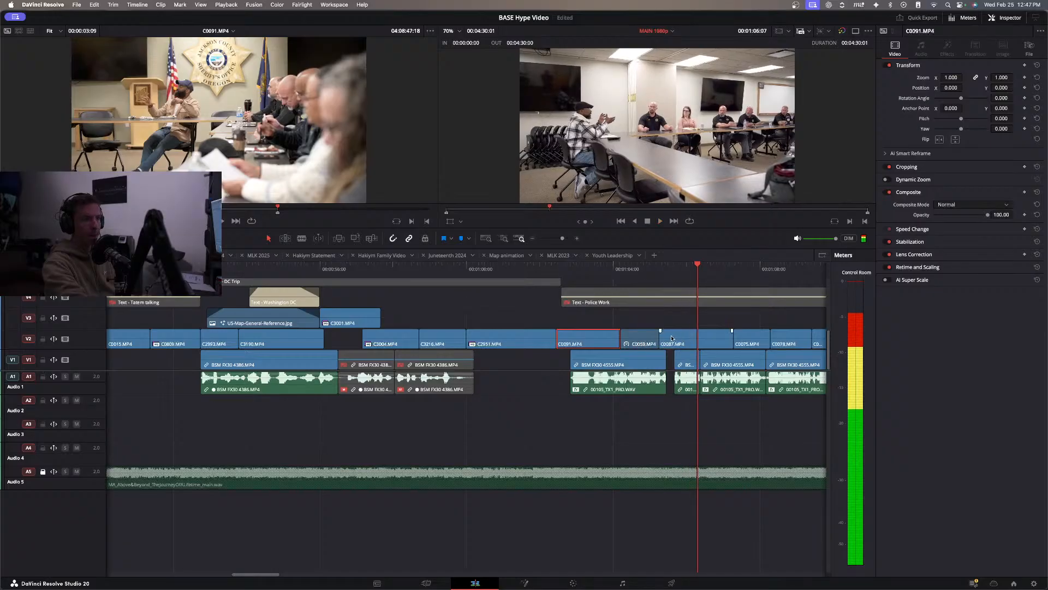
Shift the cut between C0059.MP4 and C0087.MP4 to the start of the second interview clip, and play through the Police Work section.
{"action": "left_click_drag", "start_coordinate": [661, 338], "coordinate": [675, 339]}
{"action": "left_click", "coordinate": [571, 267]}
{"action": "key", "text": "space"}
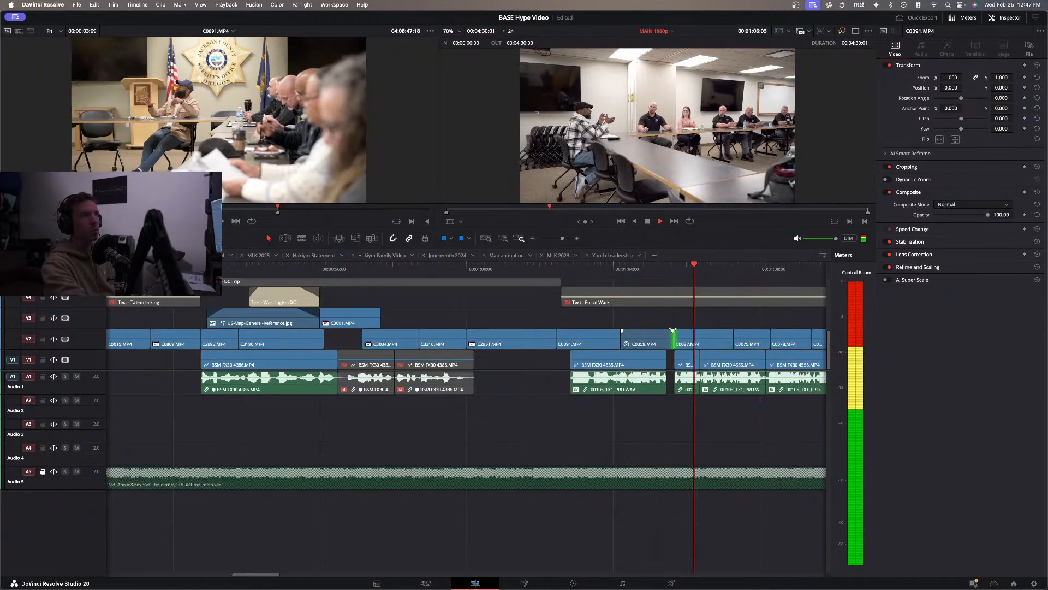
{"action": "scroll", "coordinate": [673, 327], "scroll_direction": "right", "scroll_amount": 2}
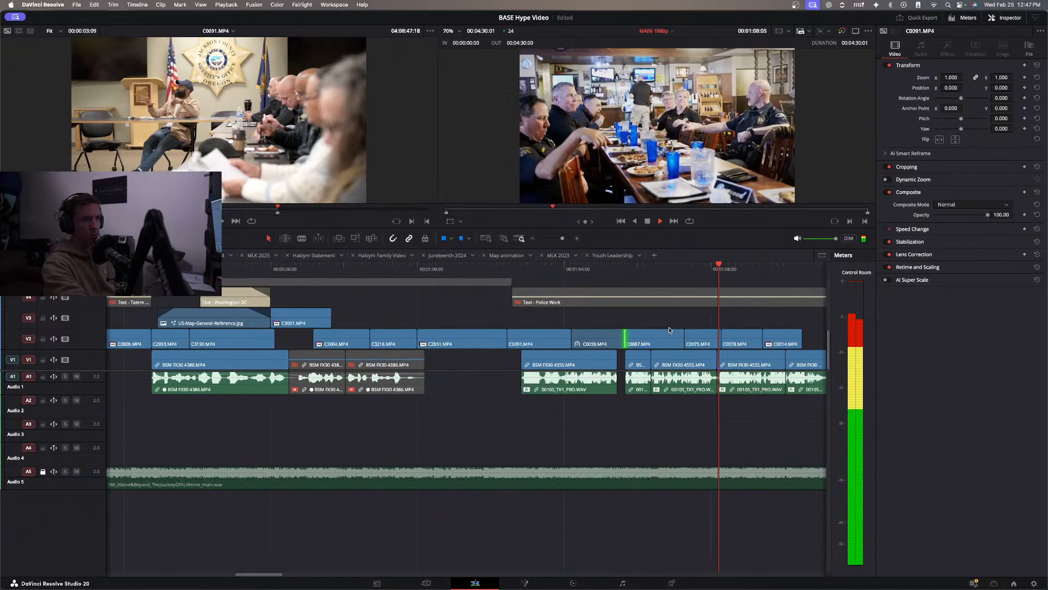
{"action": "scroll", "coordinate": [597, 342], "scroll_direction": "right", "scroll_amount": 5}
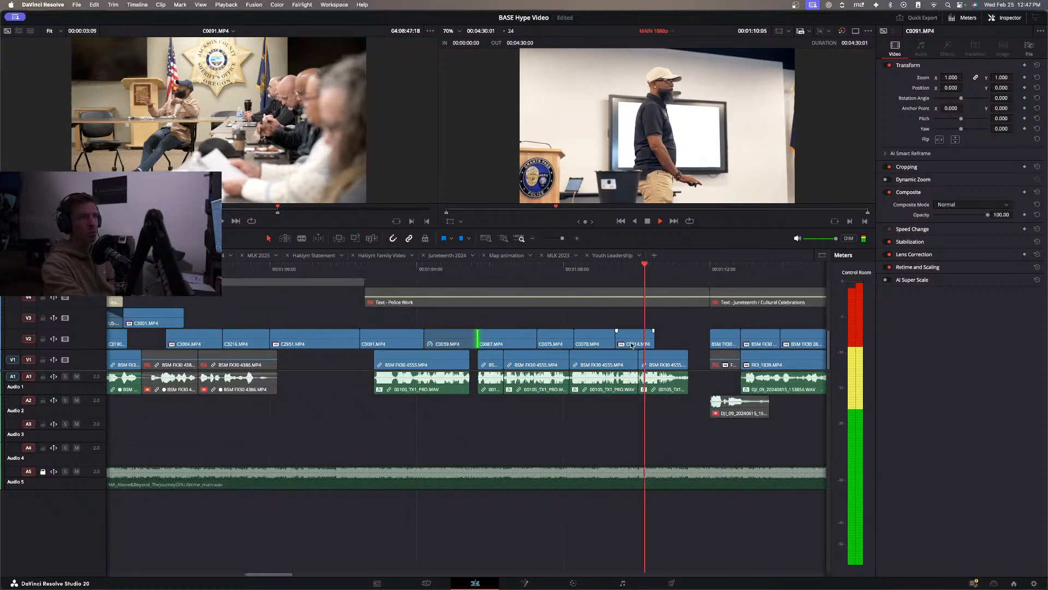
{"action": "key", "text": "space"}
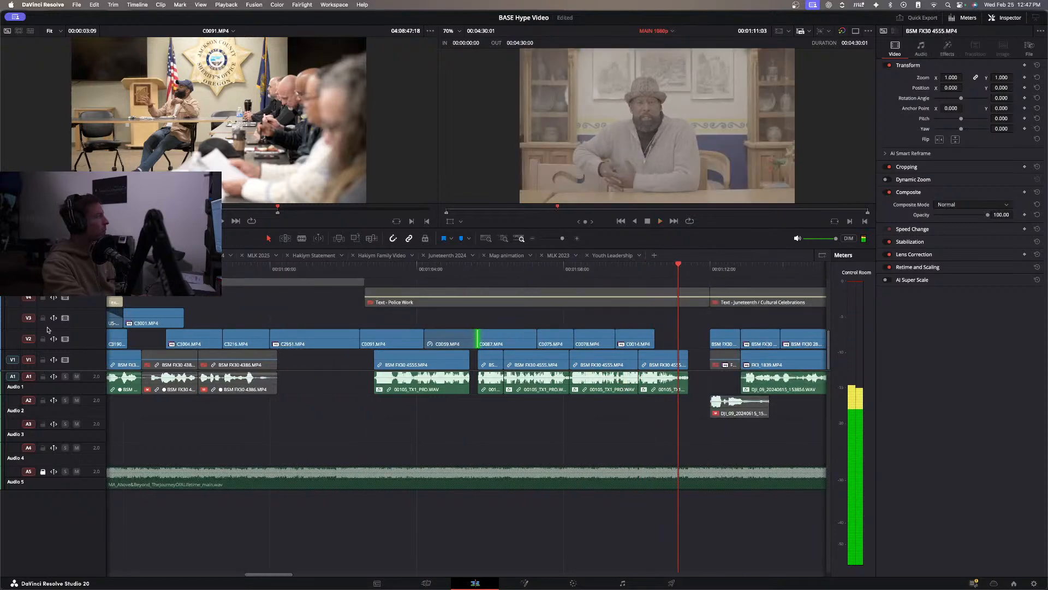
Mark a 00:00:03:20 range of C0088.MP4 ending at 04:08:04:13, place it on V2 after C0014.MP4, and play the section's ending.
{"action": "key", "text": "space"}
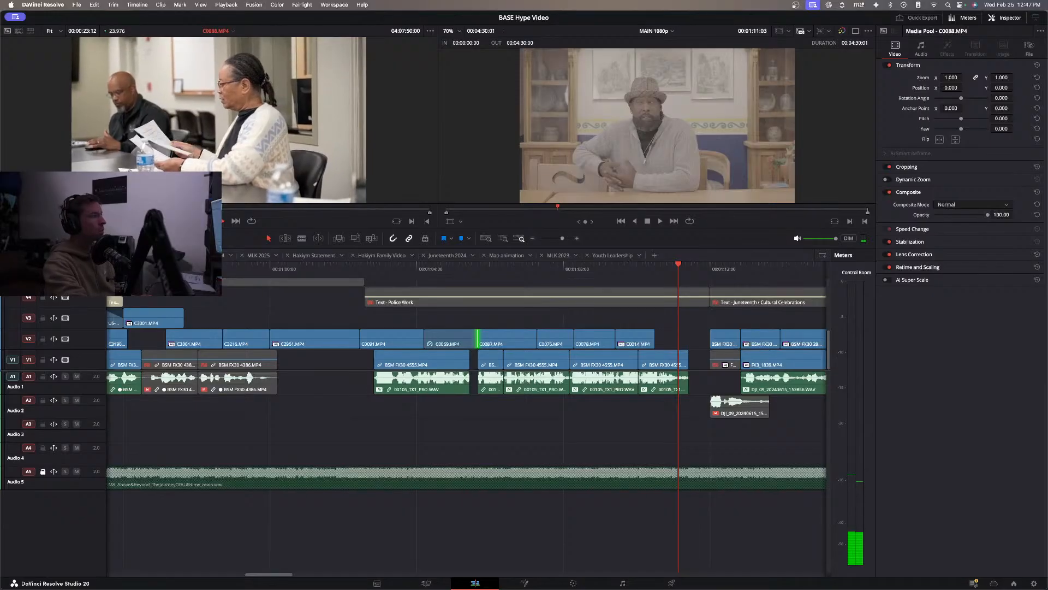
{"action": "left_click_drag", "start_coordinate": [252, 208], "coordinate": [387, 214]}
{"action": "key", "text": "i"}
{"action": "key", "text": "o"}
{"action": "left_click_drag", "start_coordinate": [222, 198], "coordinate": [475, 344]}
{"action": "scroll", "coordinate": [604, 332], "scroll_direction": "right", "scroll_amount": 3}
{"action": "left_click", "coordinate": [417, 273]}
{"action": "key", "text": "space"}
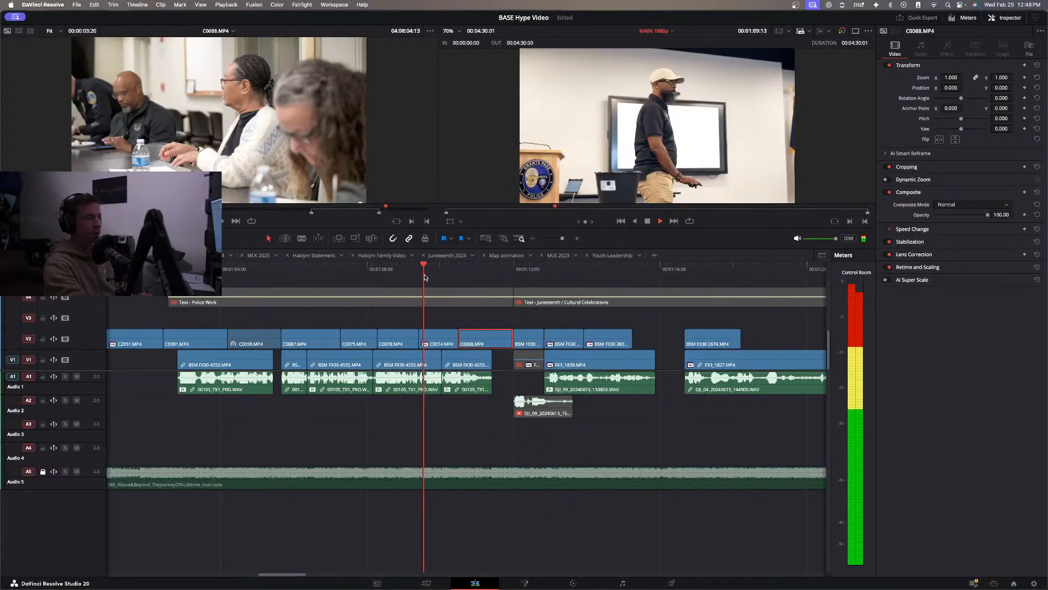
Replay the end of the Police Work section and continue through Juneteenth / Cultural Celebrations to the start of the V3 event clips.
{"action": "key", "text": "space"}
{"action": "left_click", "coordinate": [499, 320]}
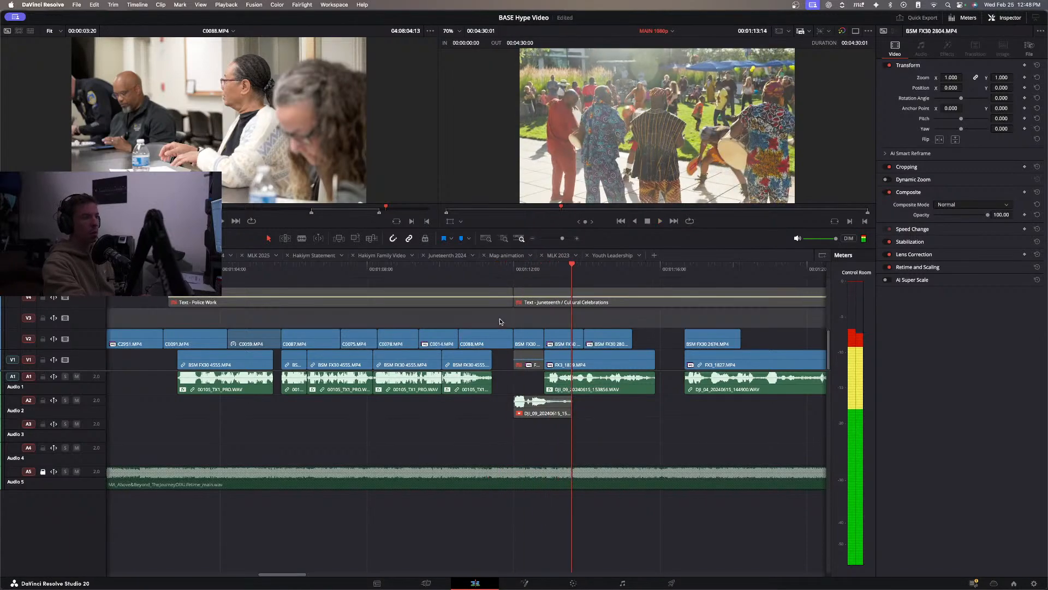
{"action": "left_click", "coordinate": [482, 274]}
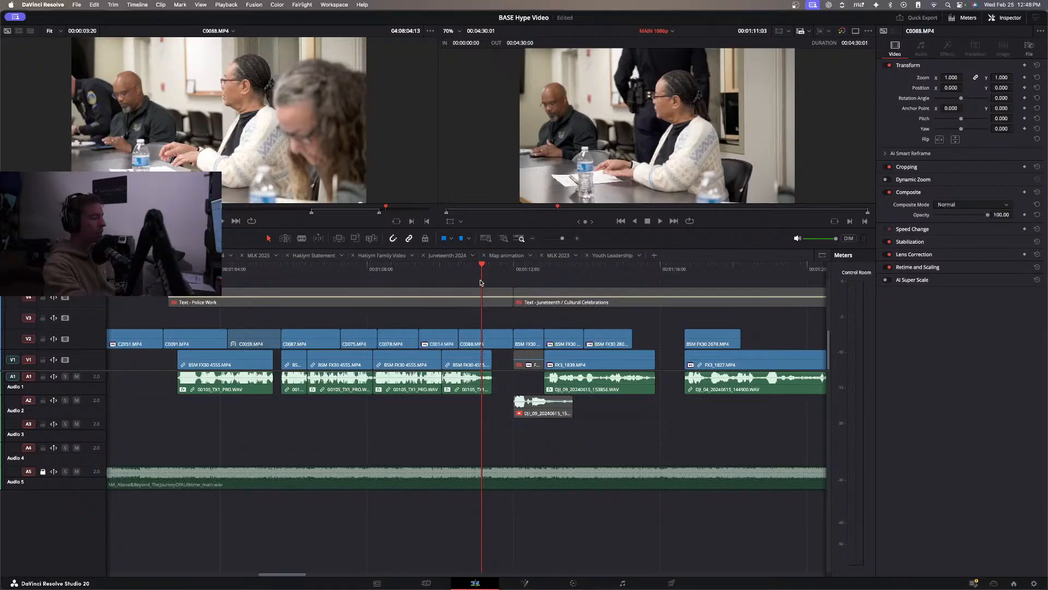
{"action": "left_click_drag", "start_coordinate": [492, 274], "coordinate": [435, 278]}
{"action": "key", "text": "space"}
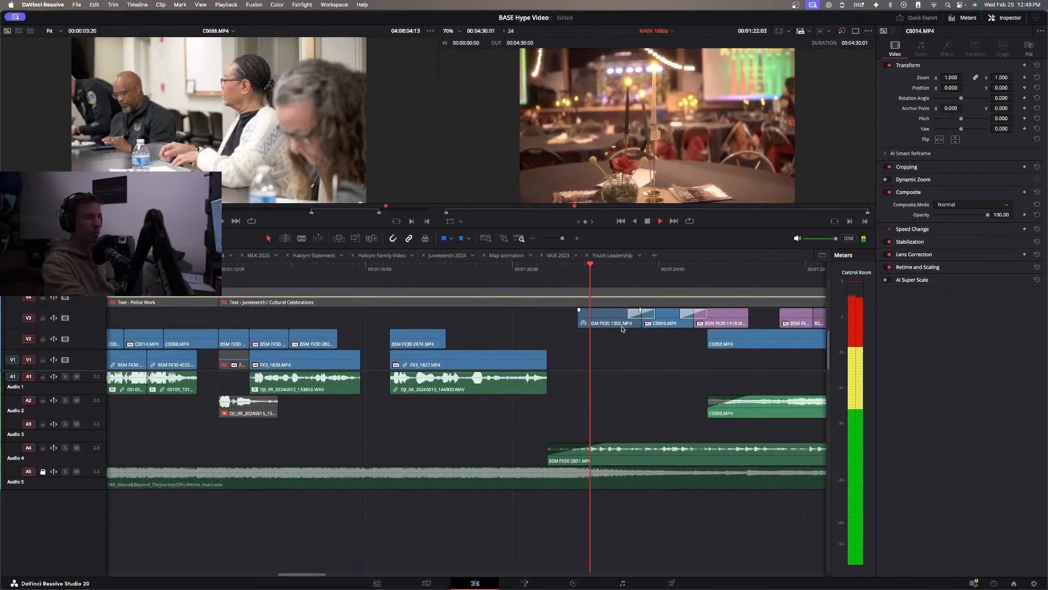
Review the earlier part of the timeline by scrubbing through the opening clips and the sections leading up to DC Trip.
{"action": "left_click", "coordinate": [533, 239]}
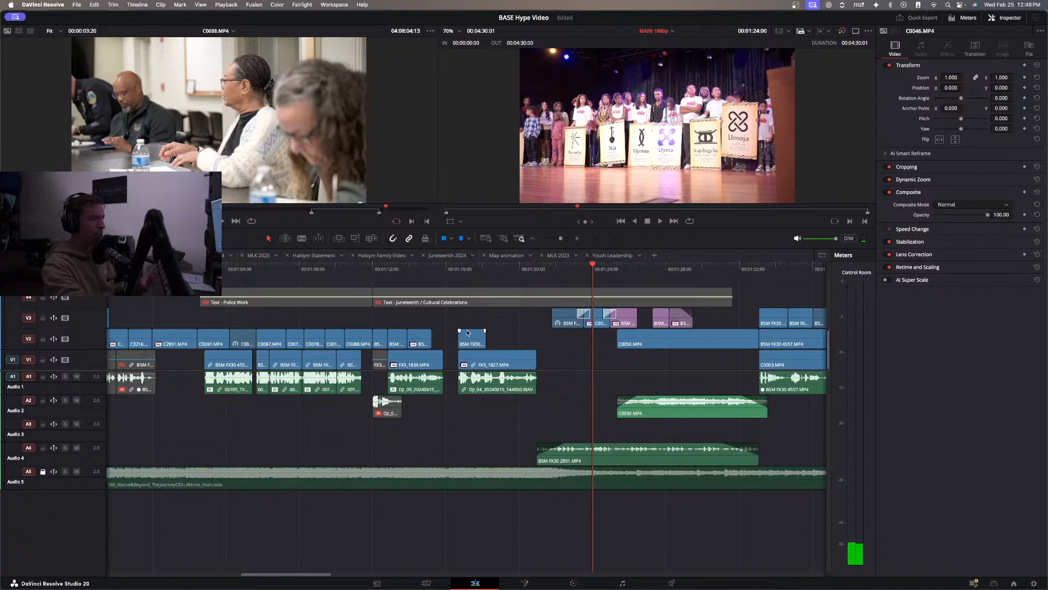
{"action": "left_click", "coordinate": [532, 240]}
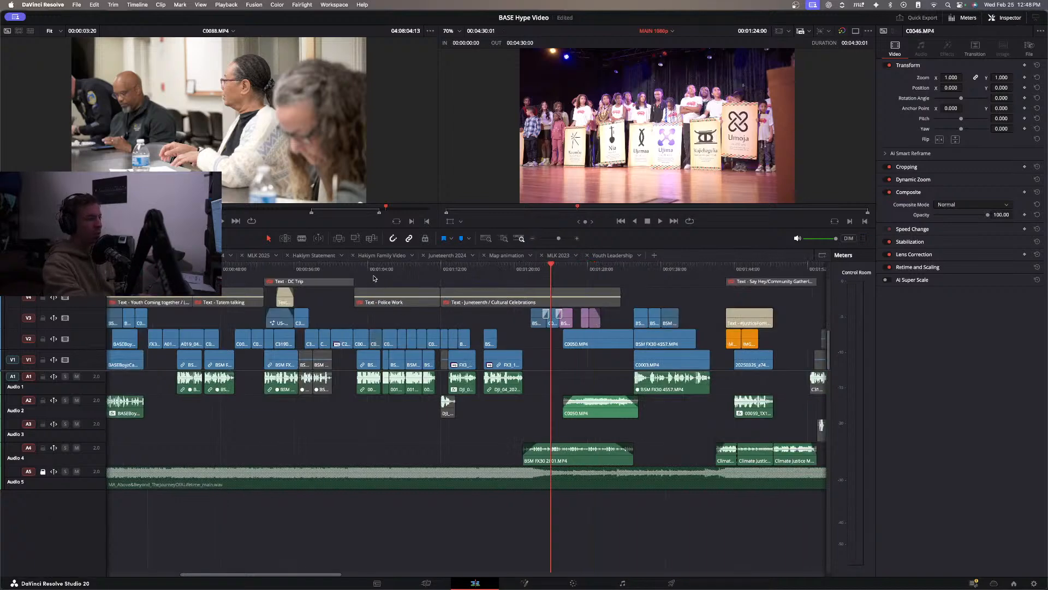
{"action": "left_click", "coordinate": [355, 270]}
{"action": "scroll", "coordinate": [379, 348], "scroll_direction": "left", "scroll_amount": 5}
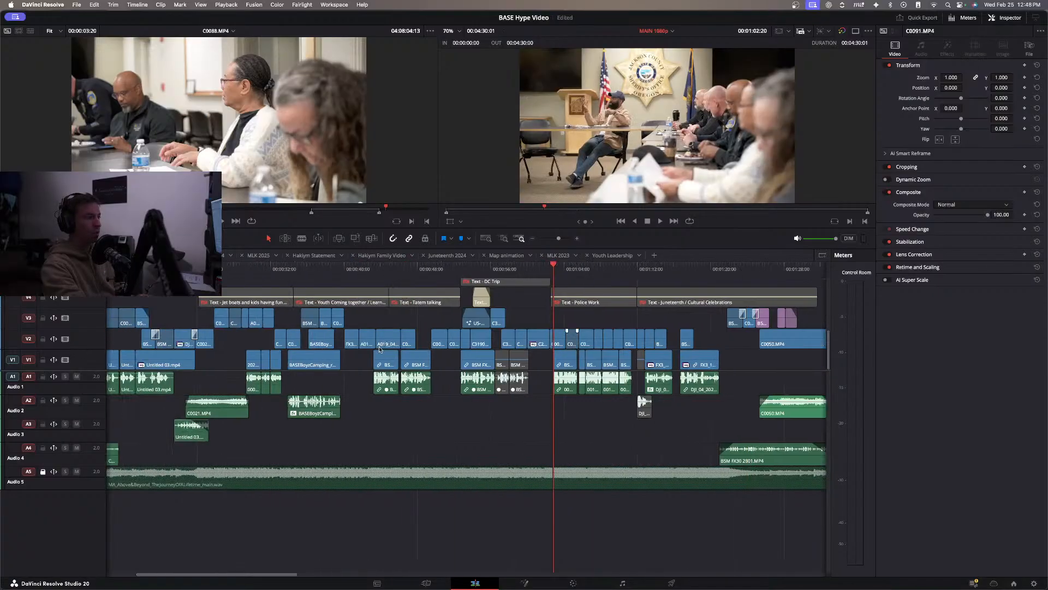
{"action": "left_click_drag", "start_coordinate": [196, 269], "coordinate": [481, 335]}
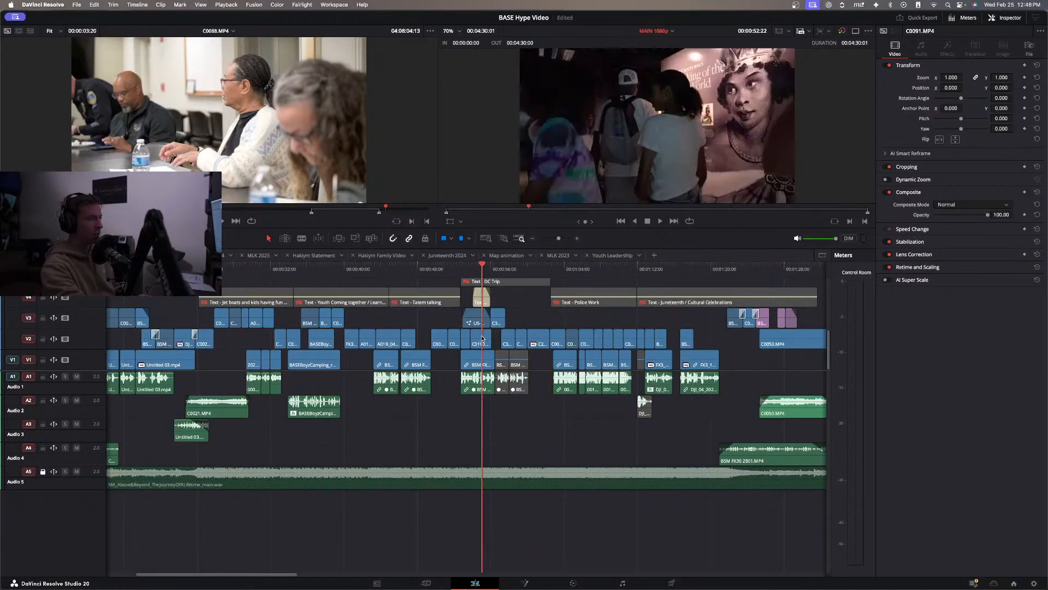
{"action": "scroll", "coordinate": [344, 355], "scroll_direction": "left", "scroll_amount": 5}
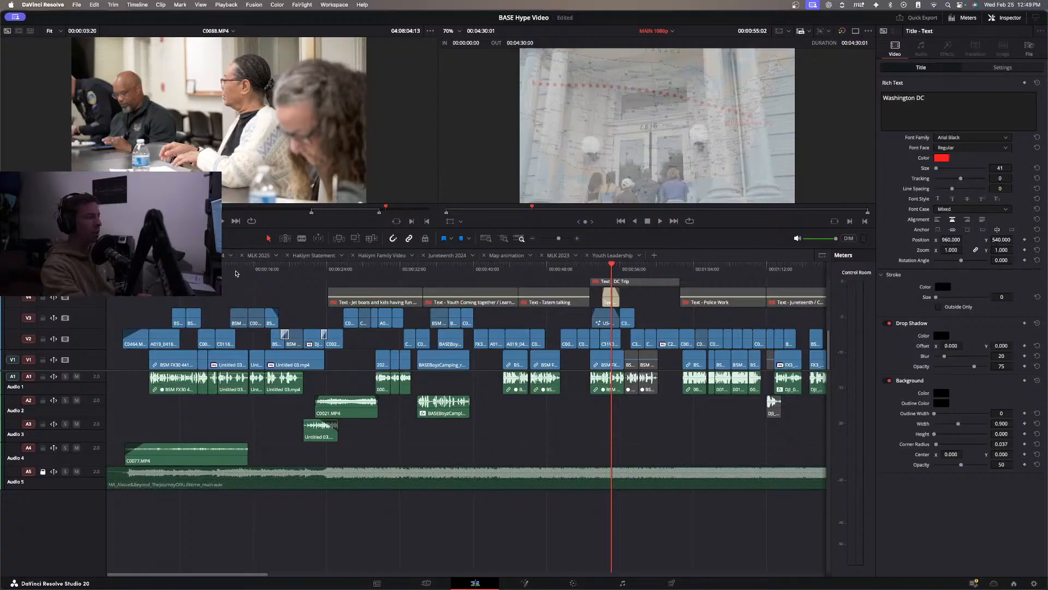
{"action": "left_click_drag", "start_coordinate": [258, 276], "coordinate": [350, 331]}
{"action": "scroll", "coordinate": [351, 332], "scroll_direction": "right", "scroll_amount": 5}
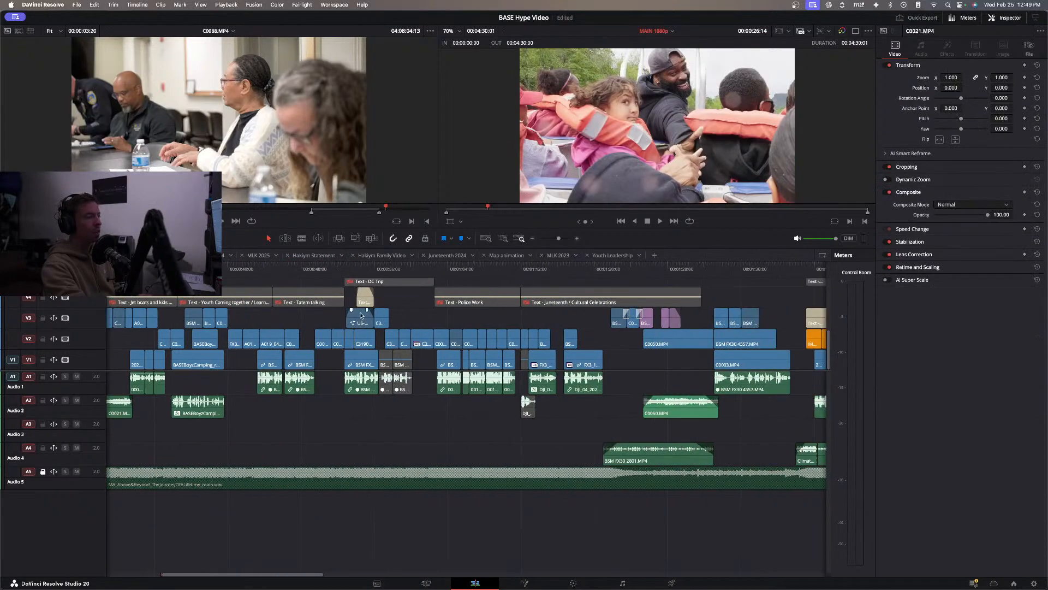
Scrub from Police Work into Juneteenth / Cultural Celebrations, and play on through the end of the Say Hey/Community Gatherings section.
{"action": "left_click", "coordinate": [533, 239]}
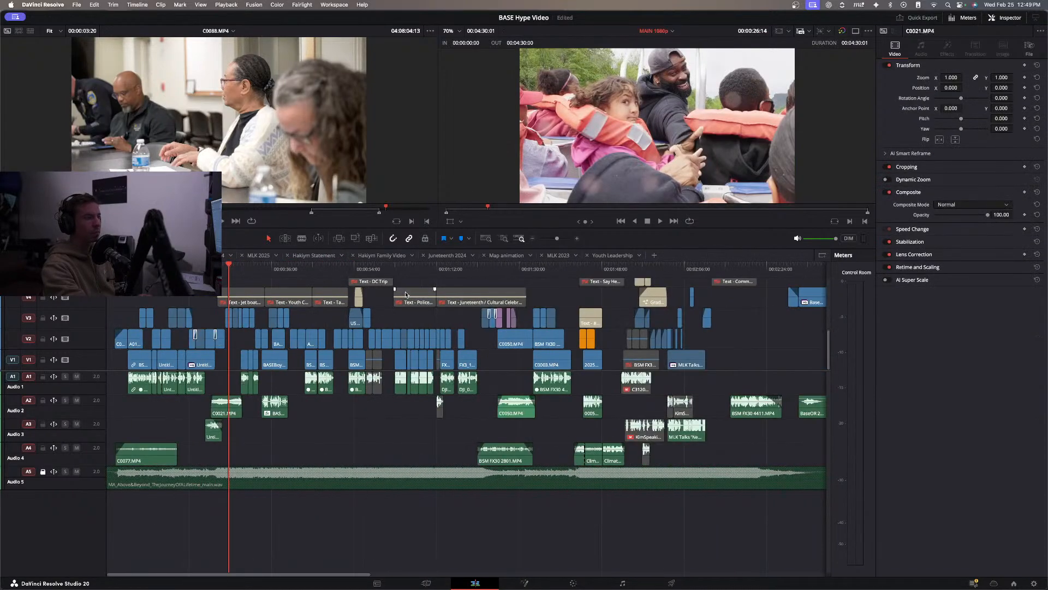
{"action": "left_click_drag", "start_coordinate": [415, 269], "coordinate": [481, 296]}
{"action": "key", "text": "space"}
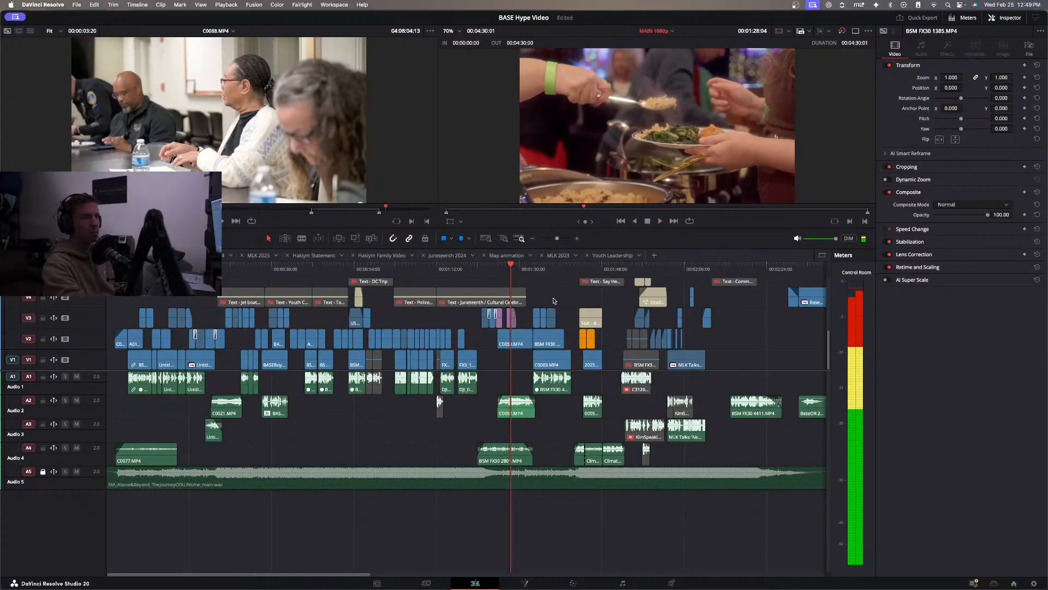
{"action": "key", "text": "space"}
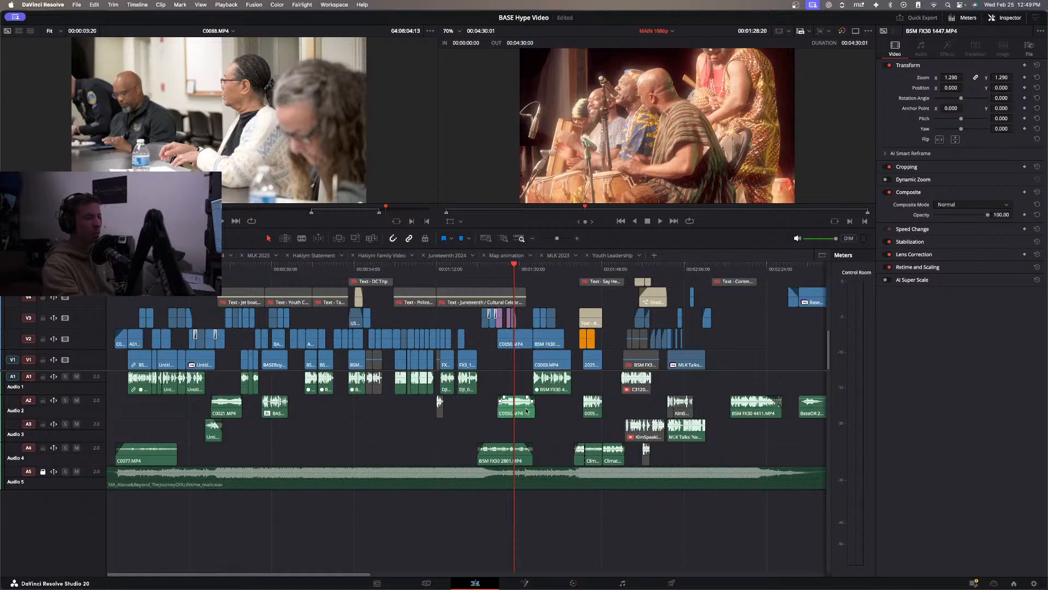
{"action": "key", "text": "space"}
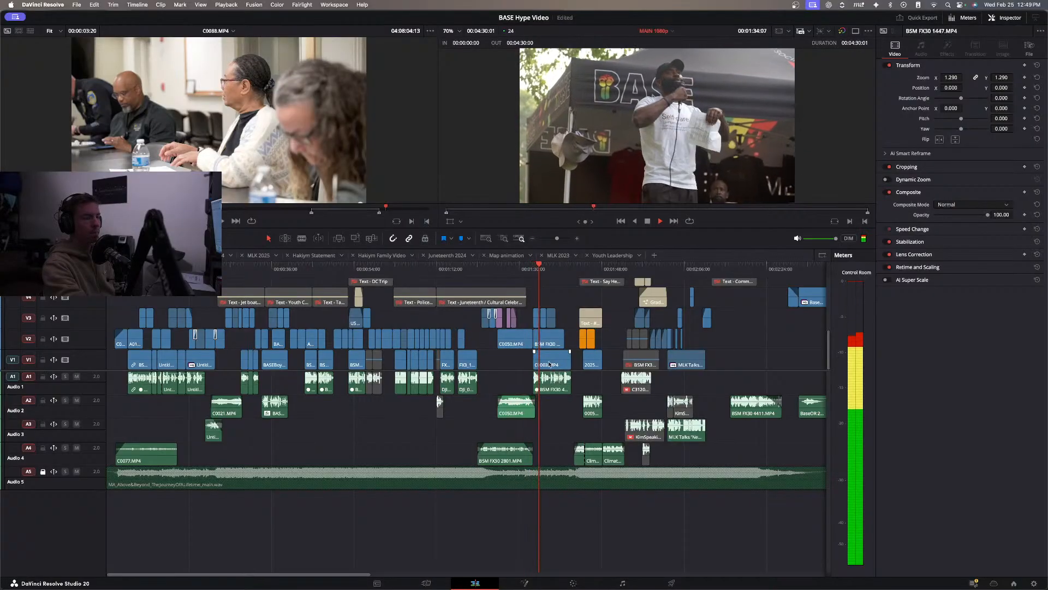
{"action": "key", "text": "space"}
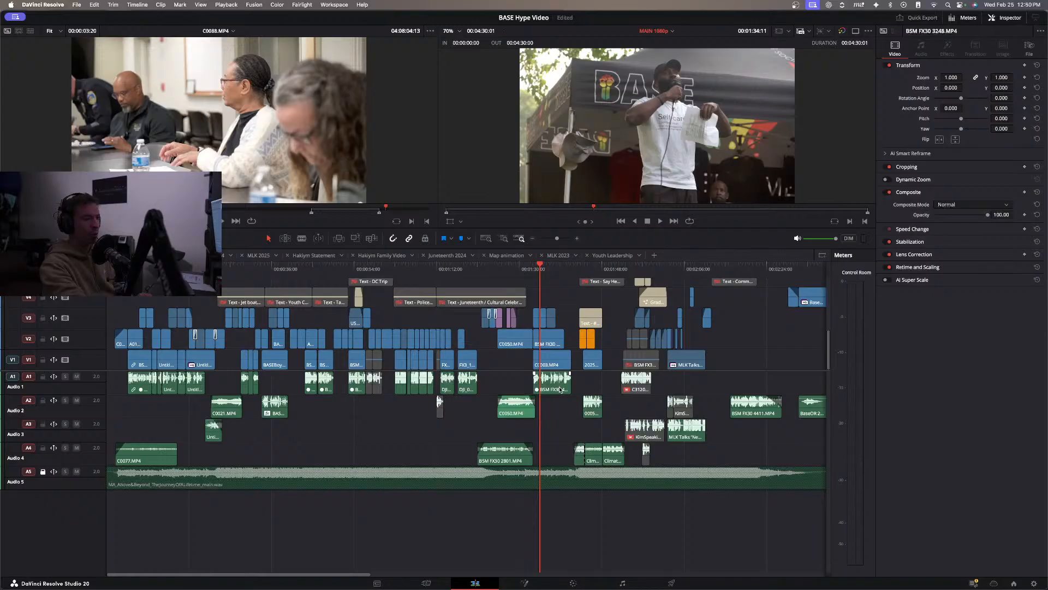
{"action": "key", "text": "space"}
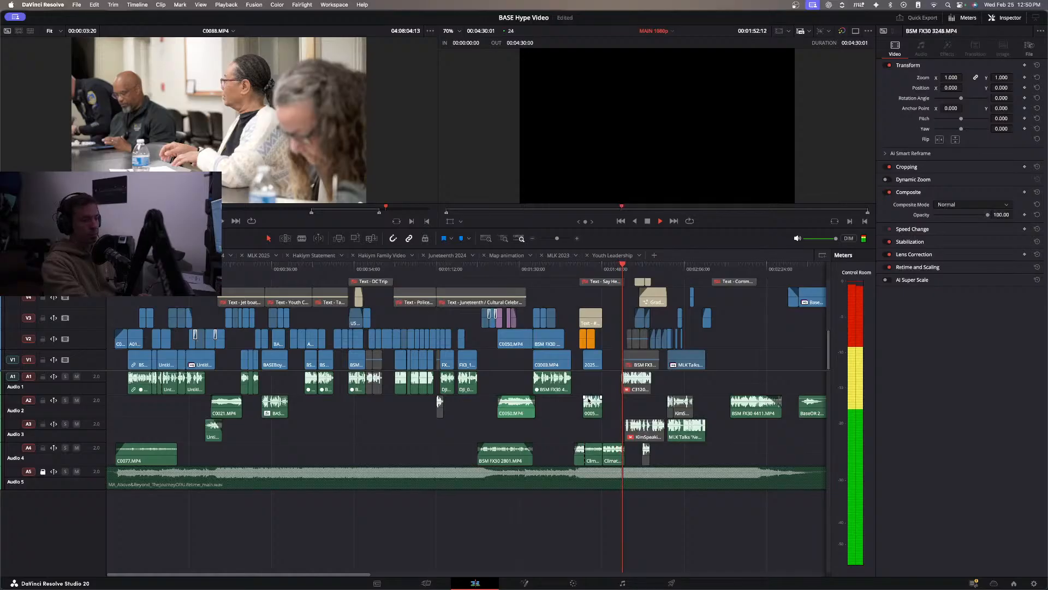
{"action": "key", "text": "space"}
Preview the Say Hey/Community Gatherings title on V5, disable it again, and save the project.
{"action": "scroll", "coordinate": [633, 307], "scroll_direction": "up", "scroll_amount": 2}
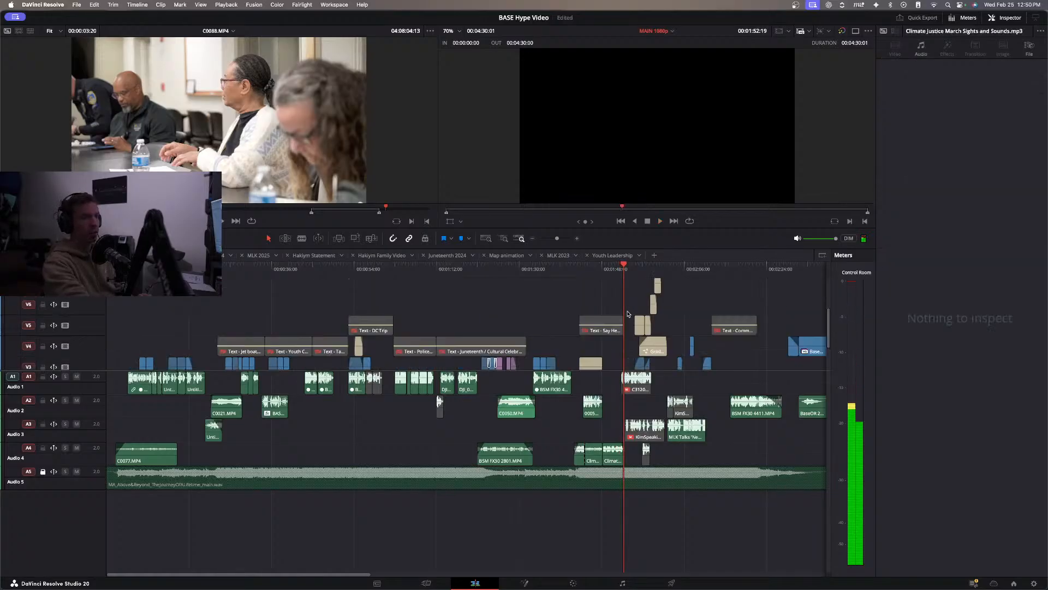
{"action": "left_click", "coordinate": [612, 331]}
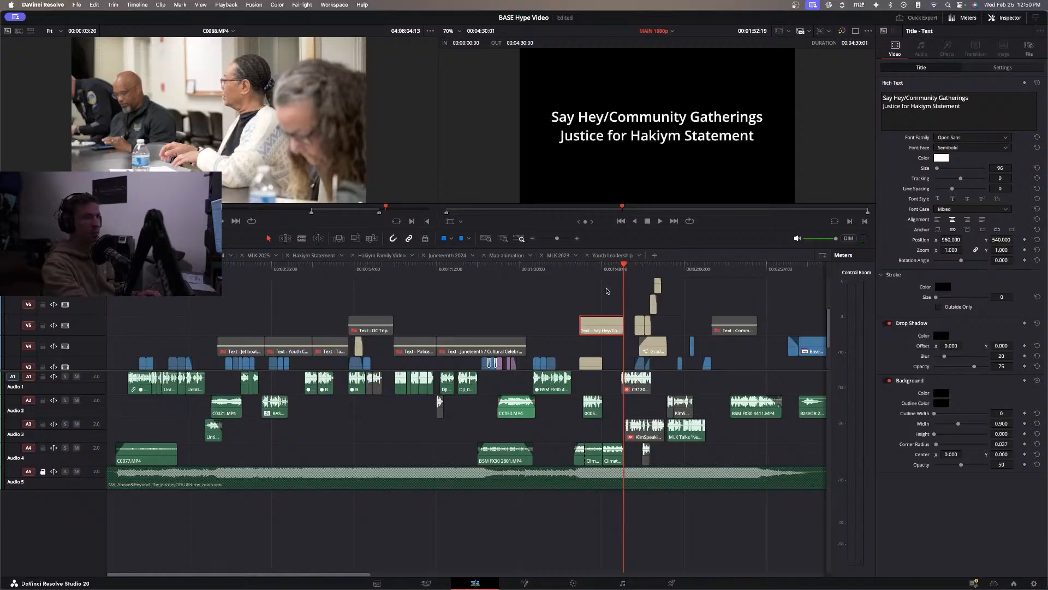
{"action": "key", "text": "d"}
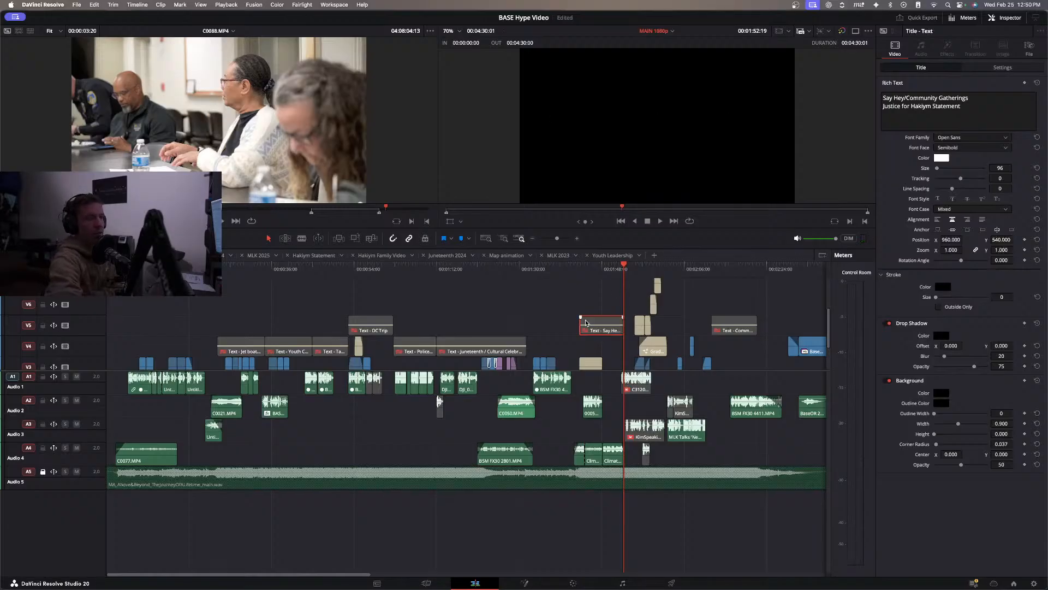
{"action": "key", "text": "super+s"}
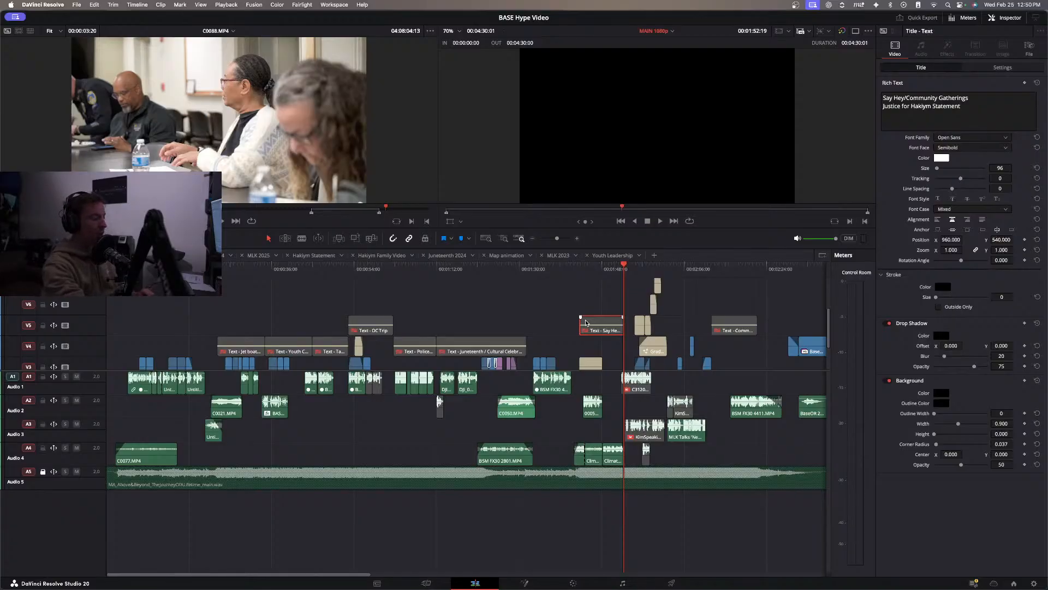
Play the start of the Say Hey/Community Gatherings section from about 00:01:41:10, and inspect its hashtag title at 00:01:43:03.
{"action": "scroll", "coordinate": [586, 323], "scroll_direction": "down", "scroll_amount": 3}
{"action": "mouse_move", "coordinate": [579, 273]}
{"action": "left_mouse_down"}
{"action": "mouse_move", "coordinate": [631, 278]}
{"action": "mouse_move", "coordinate": [571, 289]}
{"action": "left_mouse_up"}
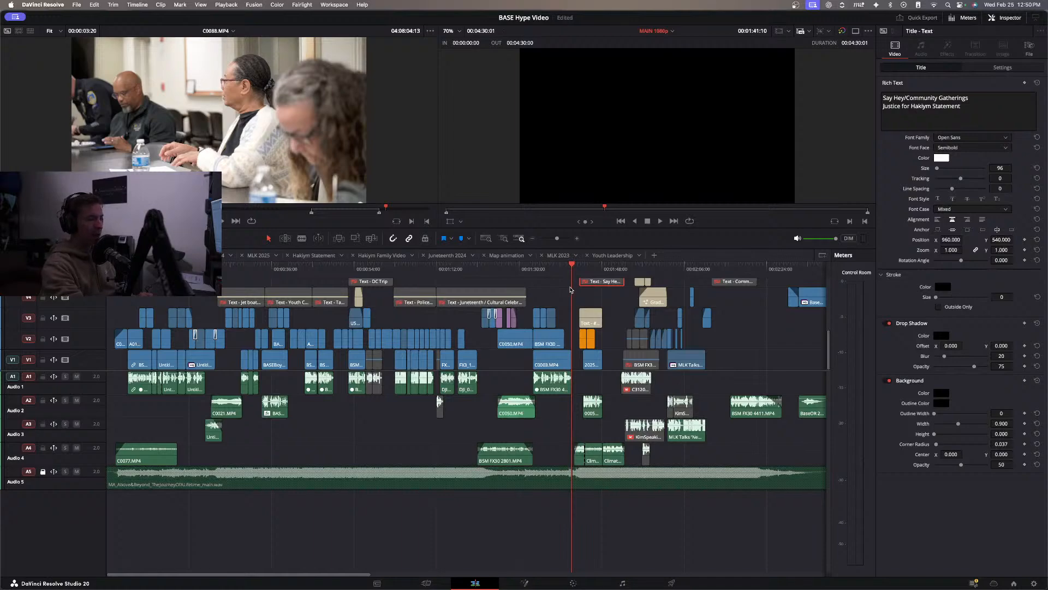
{"action": "key", "text": "space"}
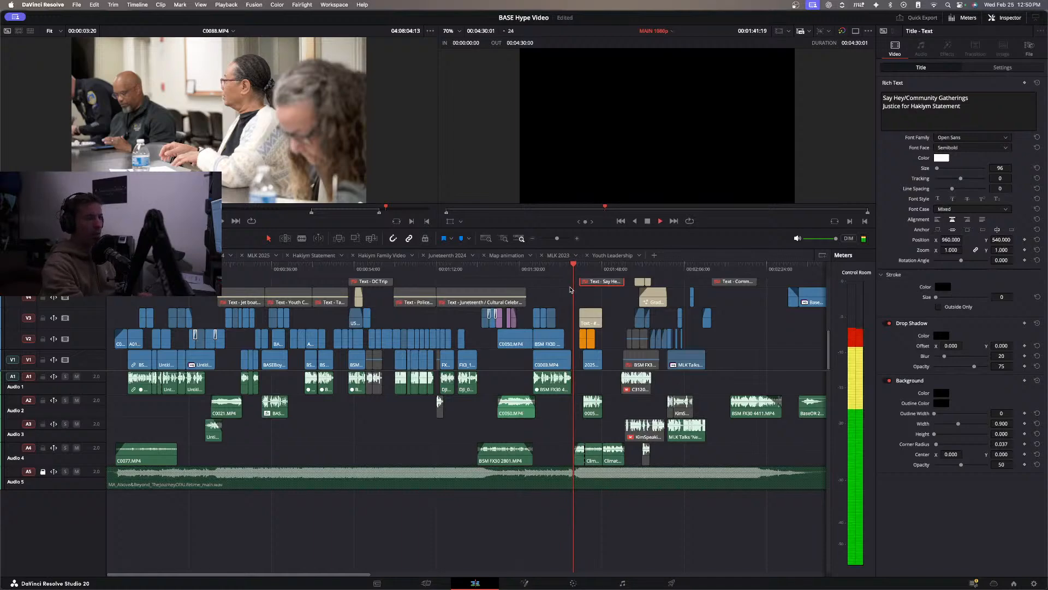
{"action": "key", "text": "space"}
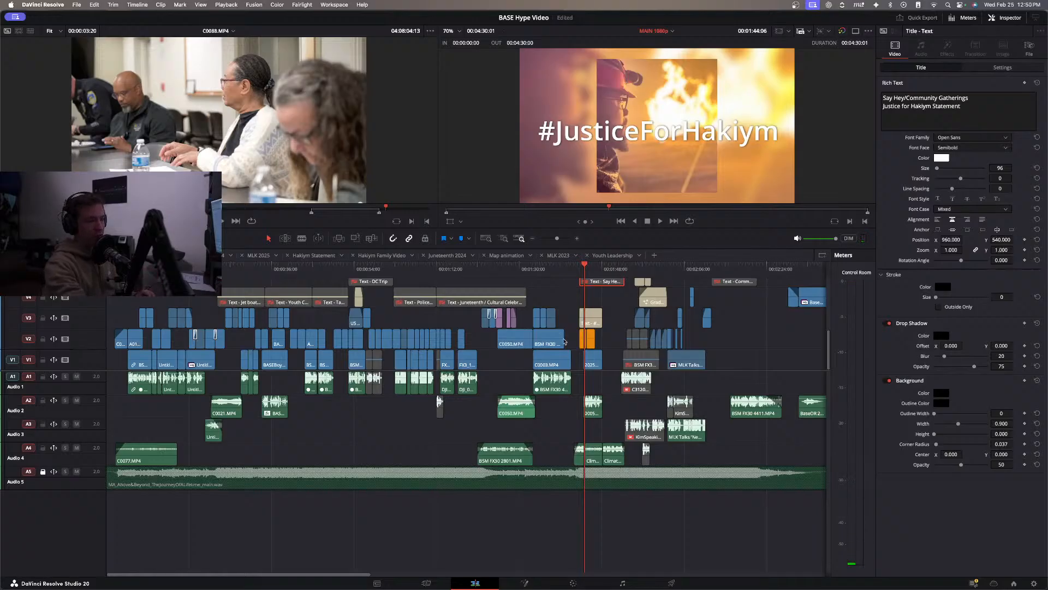
{"action": "scroll", "coordinate": [543, 478], "scroll_direction": "right", "scroll_amount": 5}
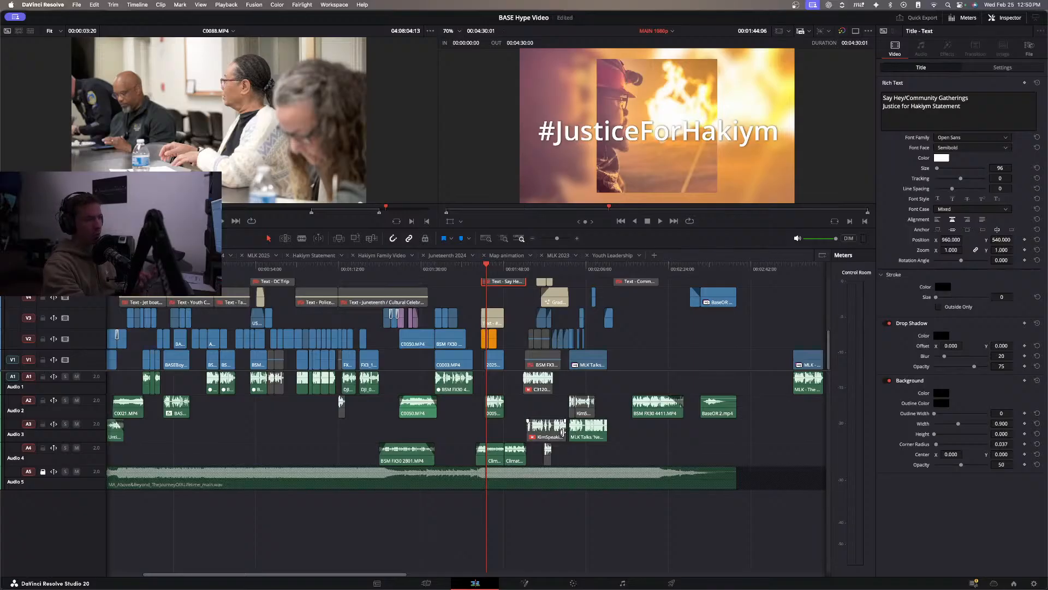
{"action": "left_click", "coordinate": [476, 270]}
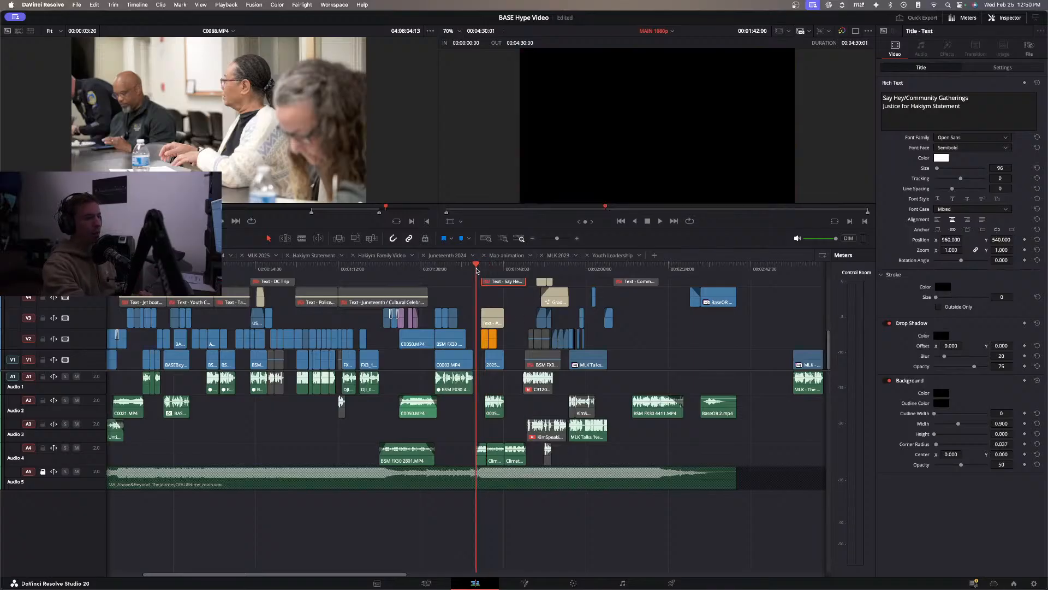
{"action": "left_click", "coordinate": [480, 270]}
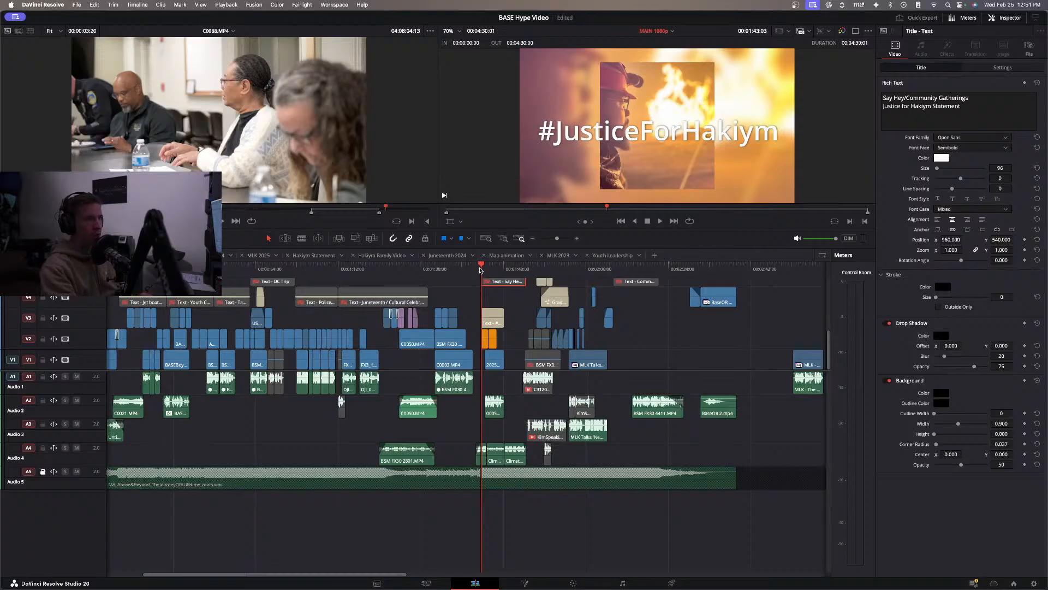
{"action": "left_click", "coordinate": [496, 290]}
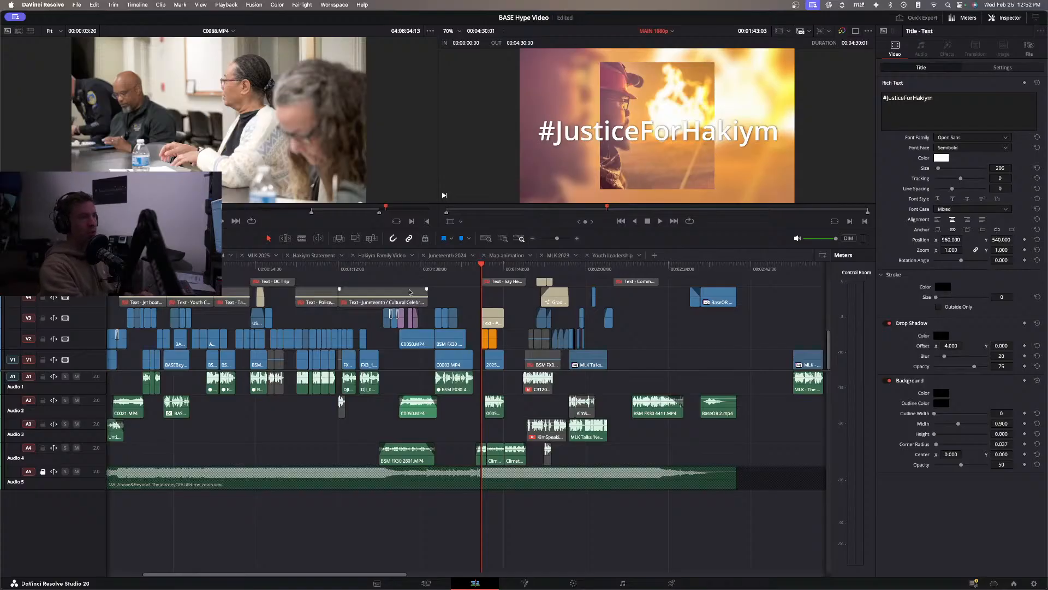
Play the Say Hey/Community Gatherings section from 00:01:42:00 to about 00:01:52:20.
{"action": "left_click", "coordinate": [479, 267]}
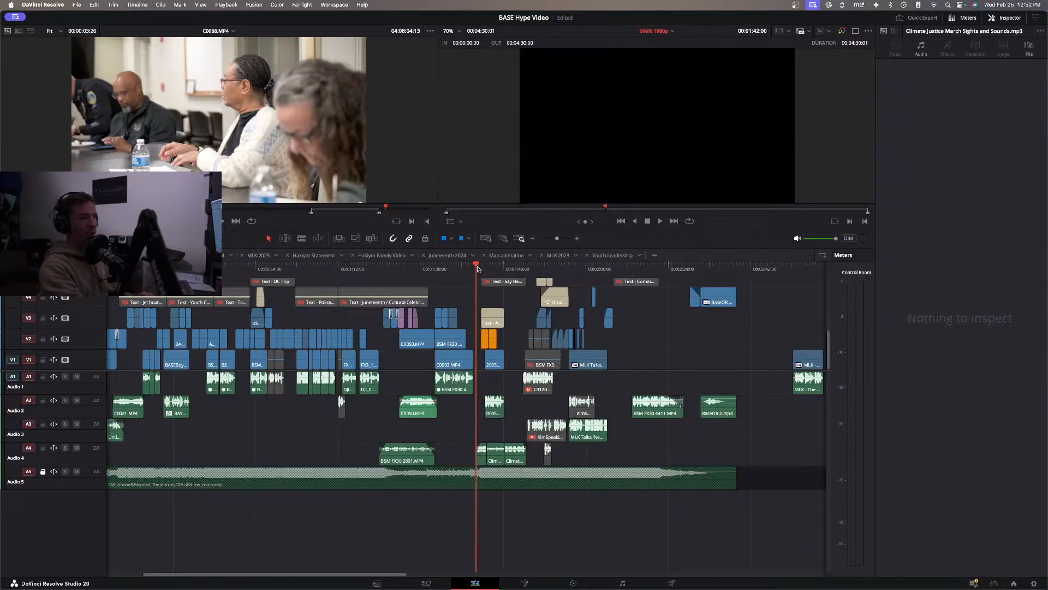
{"action": "key", "text": "space"}
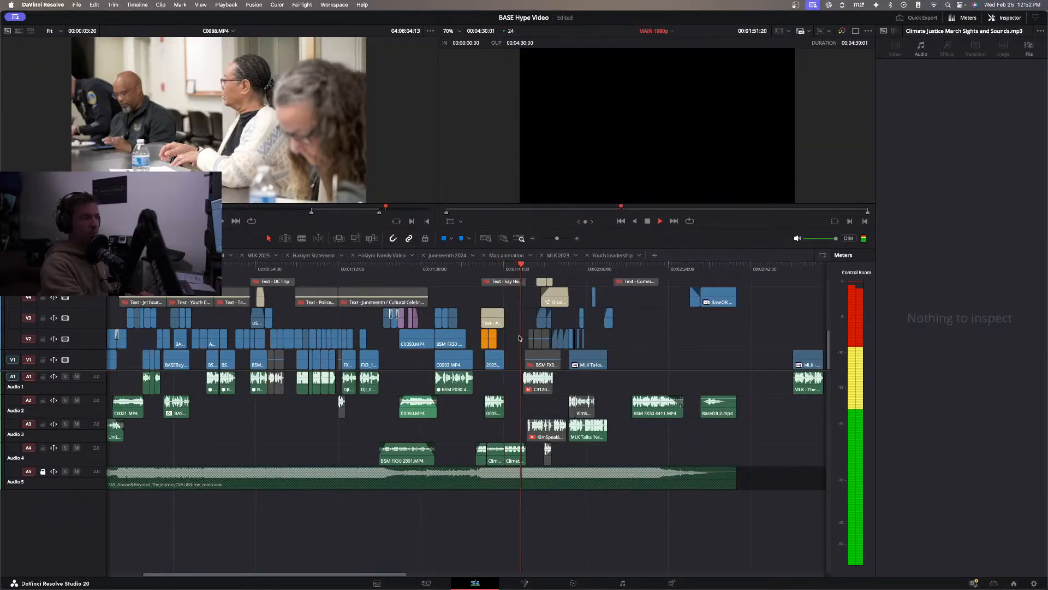
{"action": "key", "text": "space"}
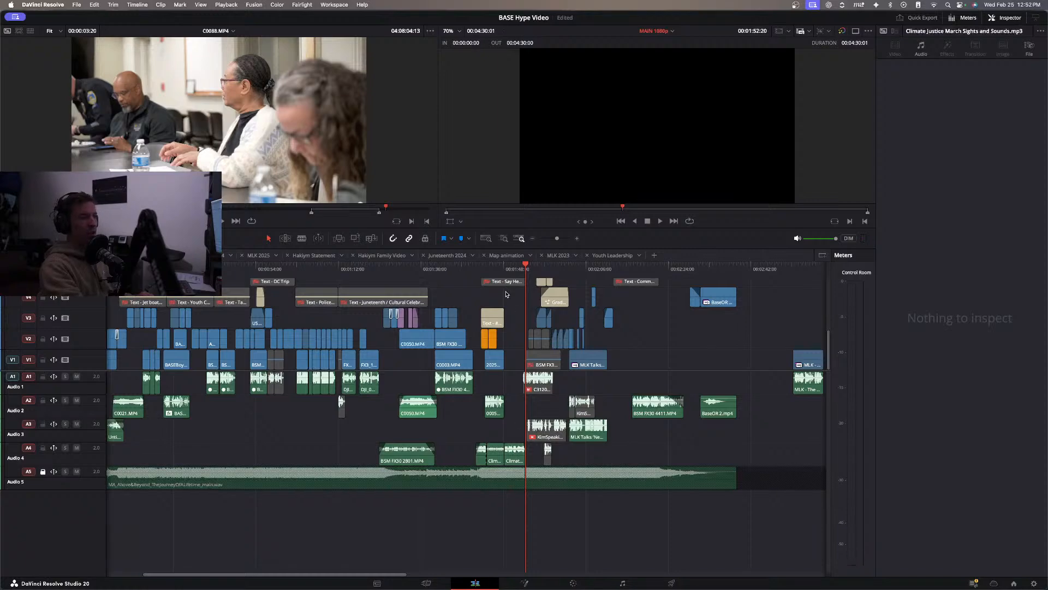
Examine the photos and statement video under the hashtag title and the empty gap that follows at 00:01:48:07.
{"action": "left_click", "coordinate": [504, 271]}
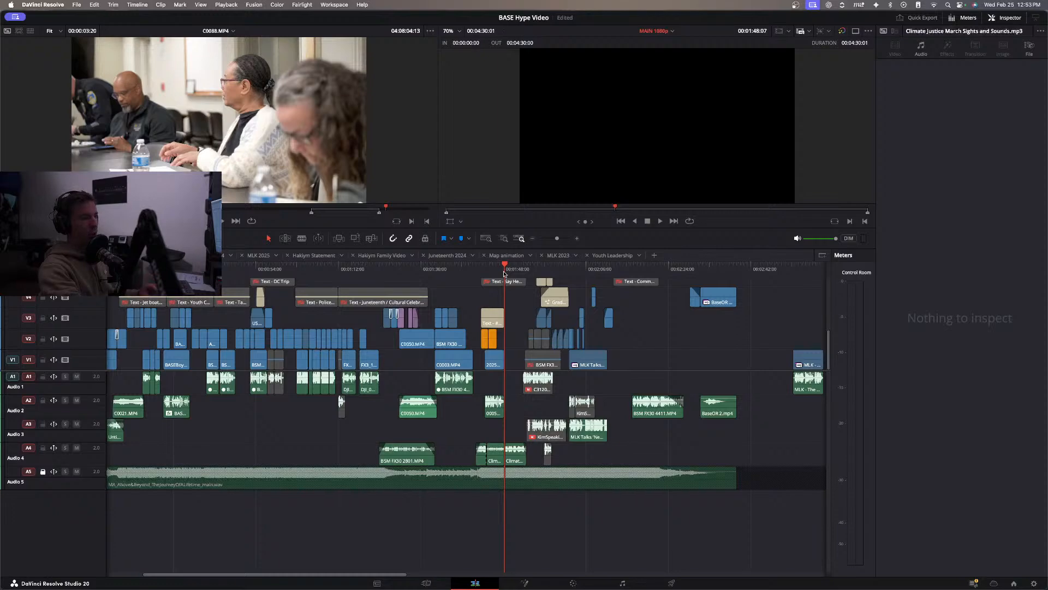
{"action": "left_click", "coordinate": [488, 267]}
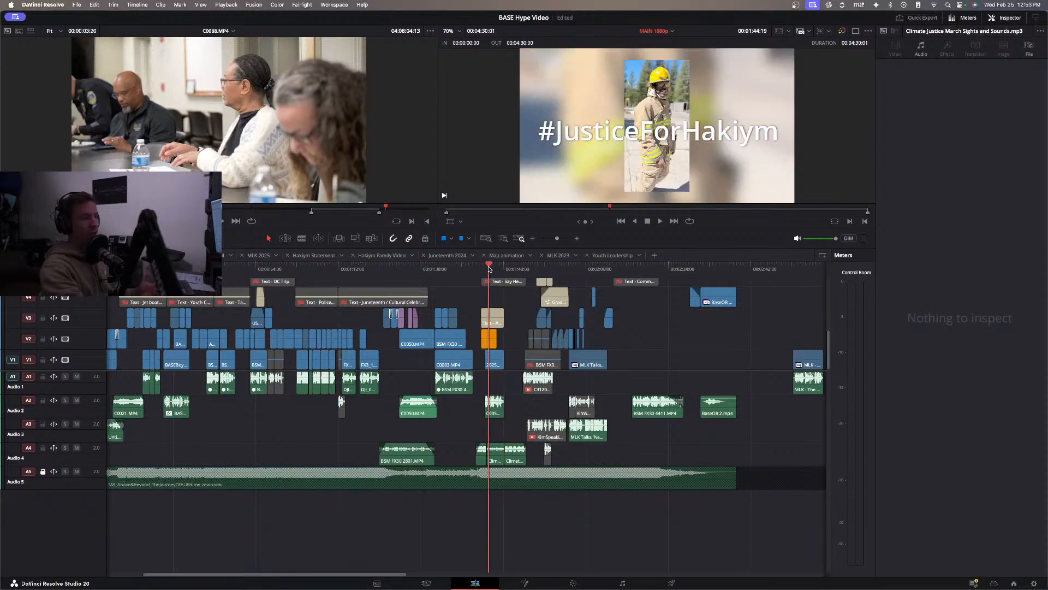
{"action": "left_click", "coordinate": [496, 268]}
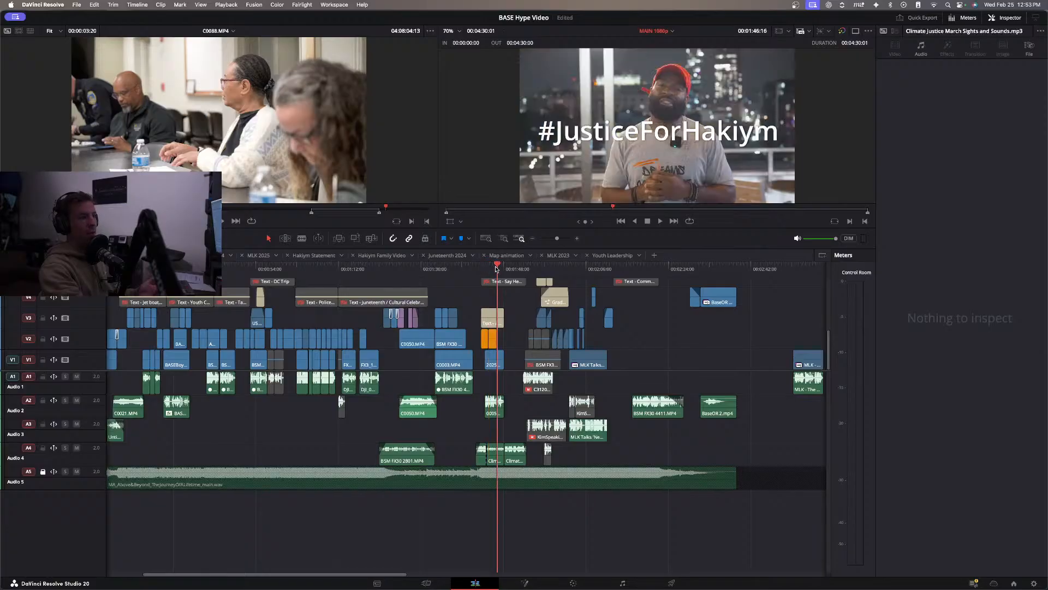
{"action": "left_click", "coordinate": [504, 268]}
{"action": "mouse_move", "coordinate": [505, 267]}
{"action": "left_mouse_down"}
{"action": "mouse_move", "coordinate": [516, 271]}
{"action": "mouse_move", "coordinate": [492, 280]}
{"action": "left_mouse_up"}
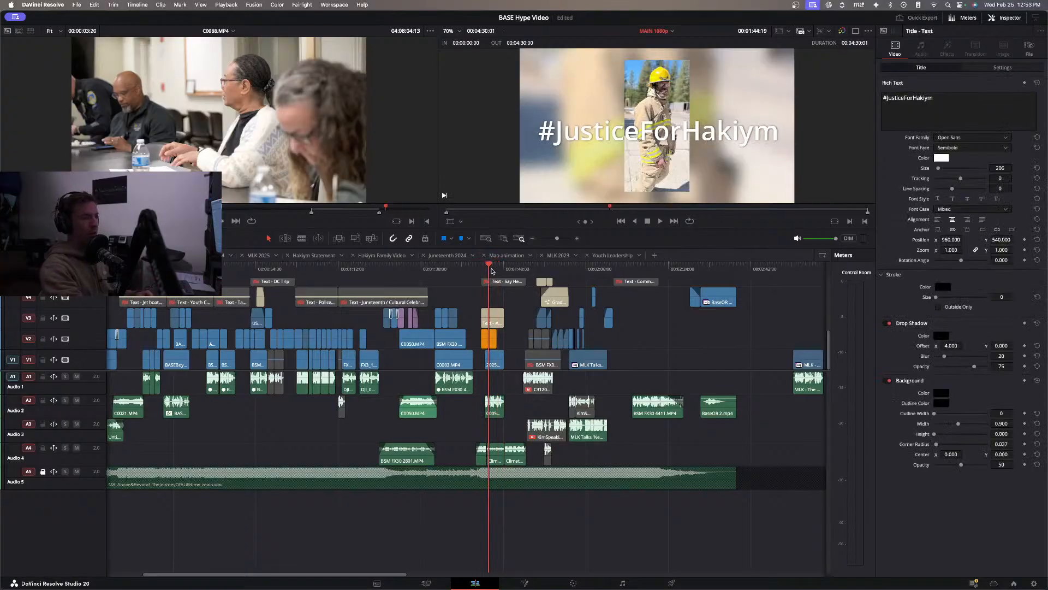
Examine the Say Hey/Community Gatherings section in closer detail up to the start of C3120.MP4 at 00:01:52:06.
{"action": "key", "text": "super+equal"}
{"action": "key", "text": "super+equal"}
{"action": "left_click_drag", "start_coordinate": [481, 274], "coordinate": [603, 297]}
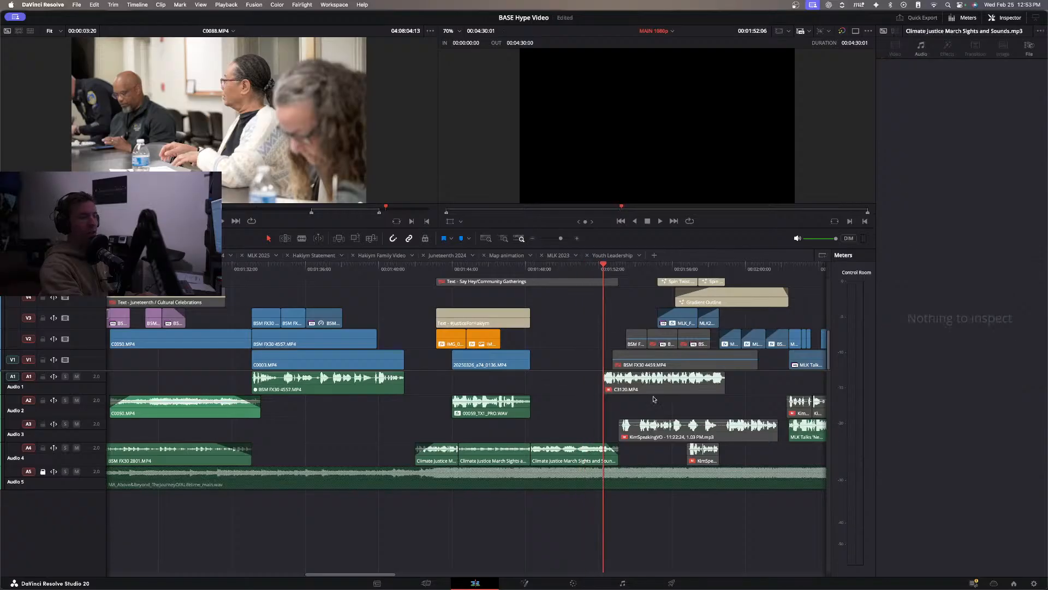
{"action": "scroll", "coordinate": [656, 393], "scroll_direction": "right", "scroll_amount": 3}
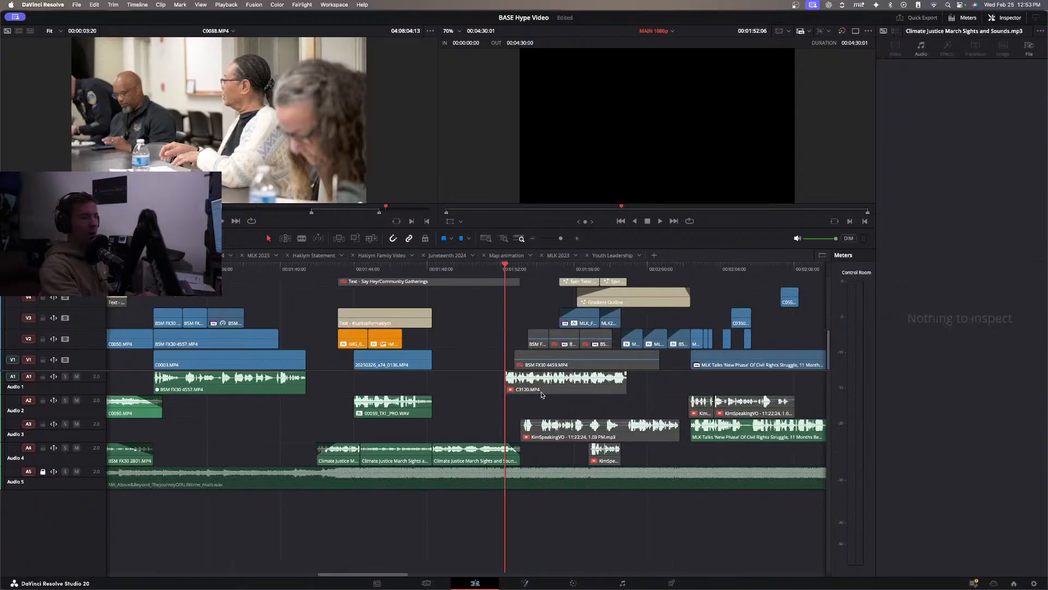
Play the timeline from 00:01:52:06 through the MLK news footage to about 00:02:09:11.
{"action": "key", "text": "space"}
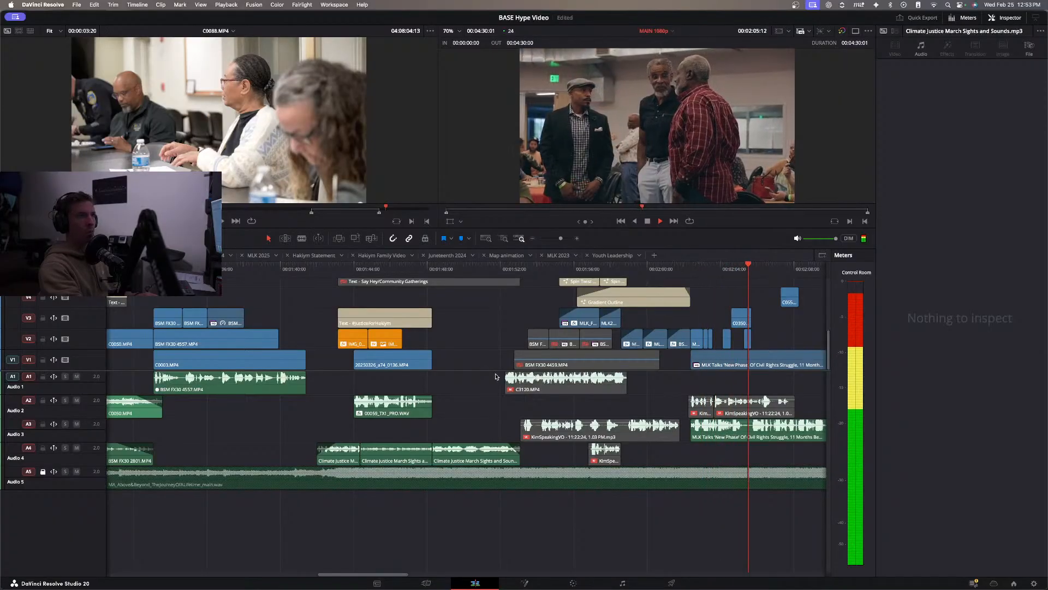
{"action": "scroll", "coordinate": [506, 376], "scroll_direction": "right", "scroll_amount": 3}
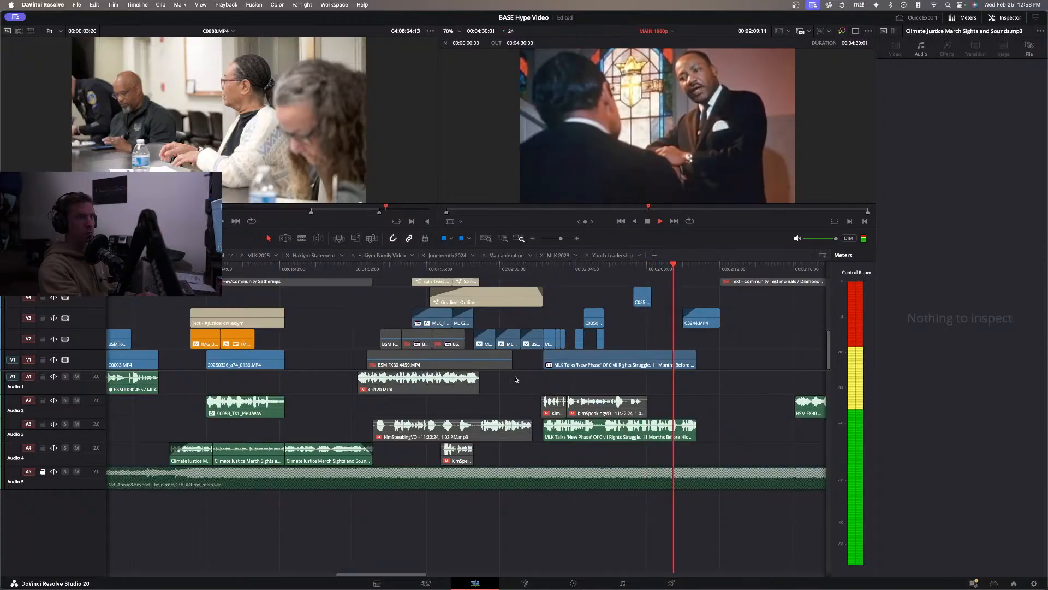
{"action": "key", "text": "space"}
Replay from about 00:02:07:07 through the start of Community Testimonials to about 00:02:25:19.
{"action": "left_click", "coordinate": [634, 269]}
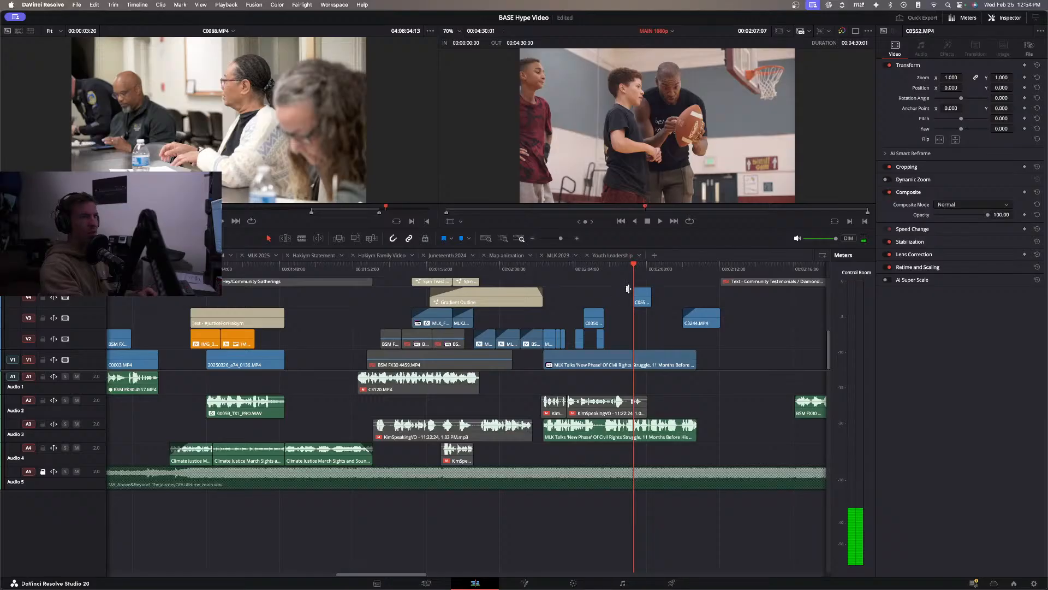
{"action": "key", "text": "space"}
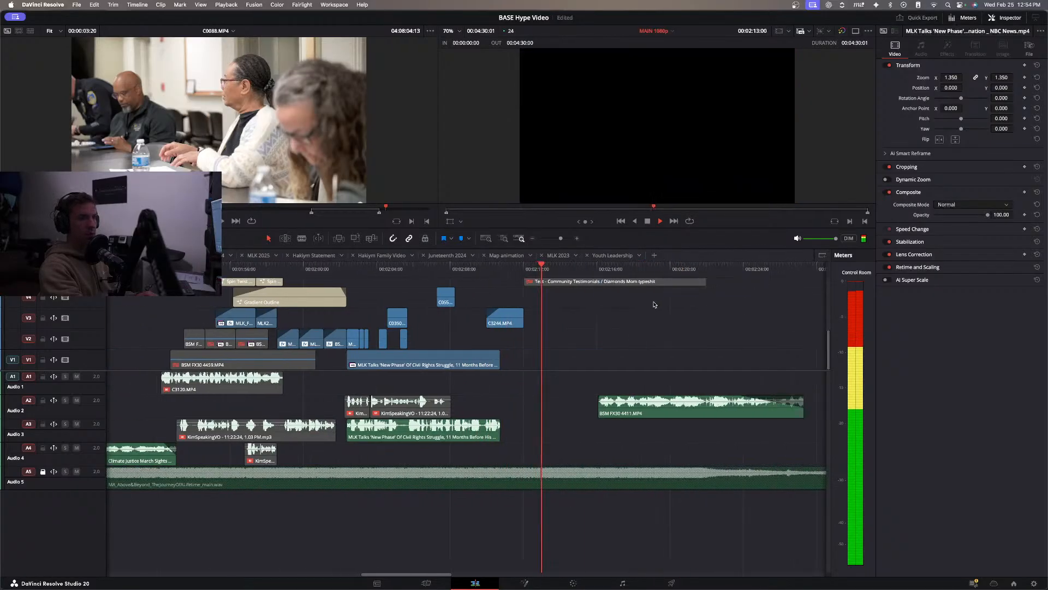
{"action": "left_click", "coordinate": [533, 239]}
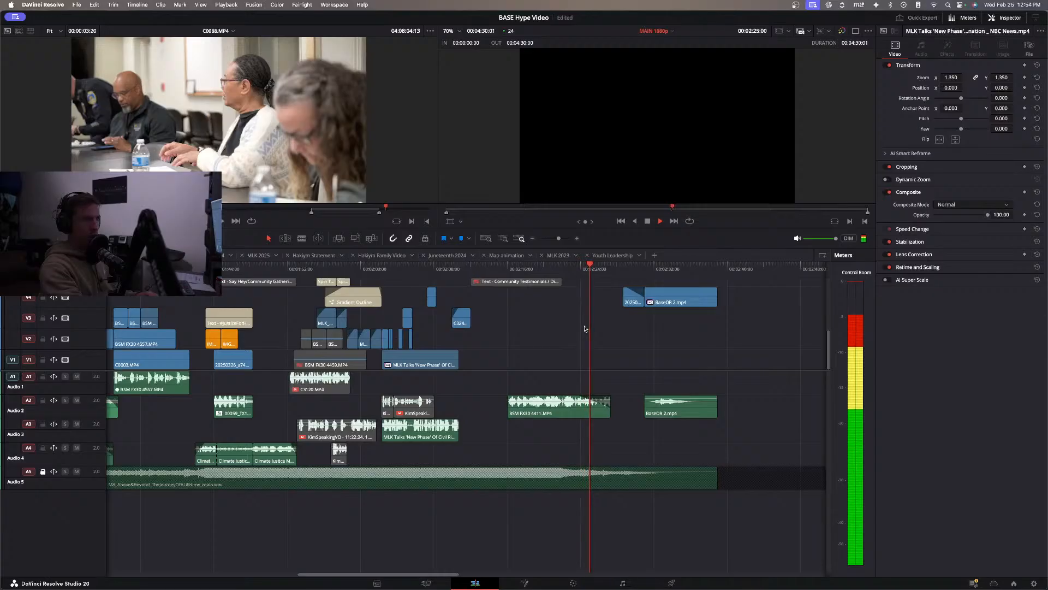
{"action": "key", "text": "space"}
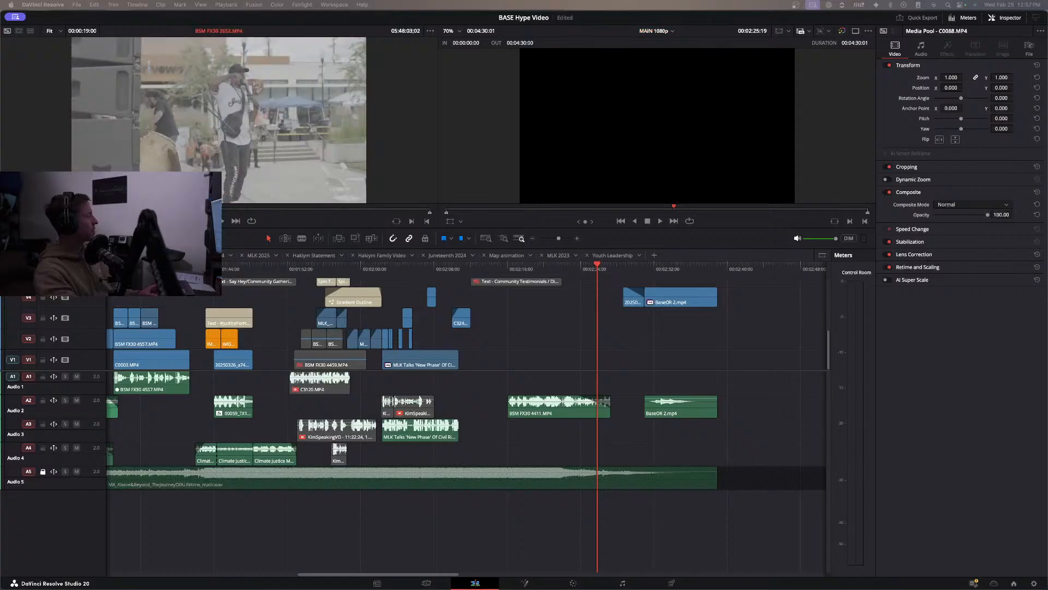
Preview Juneteenth source footage, including BSM FX30 2938.MP4 and BSM FX30 2948.MP4.
{"action": "key", "text": "space"}
{"action": "key", "text": "space"}
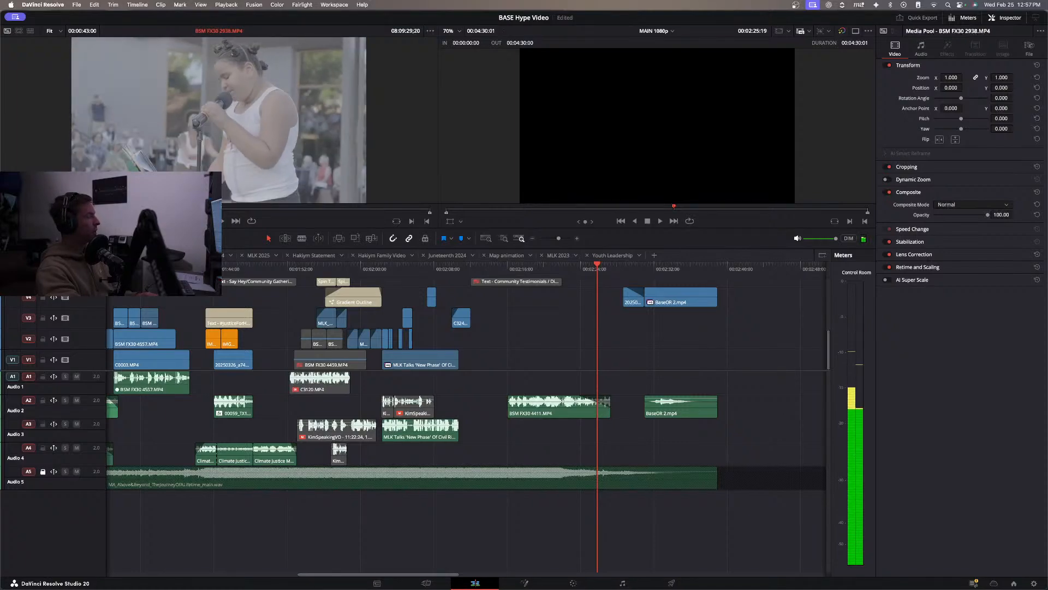
{"action": "key", "text": "space"}
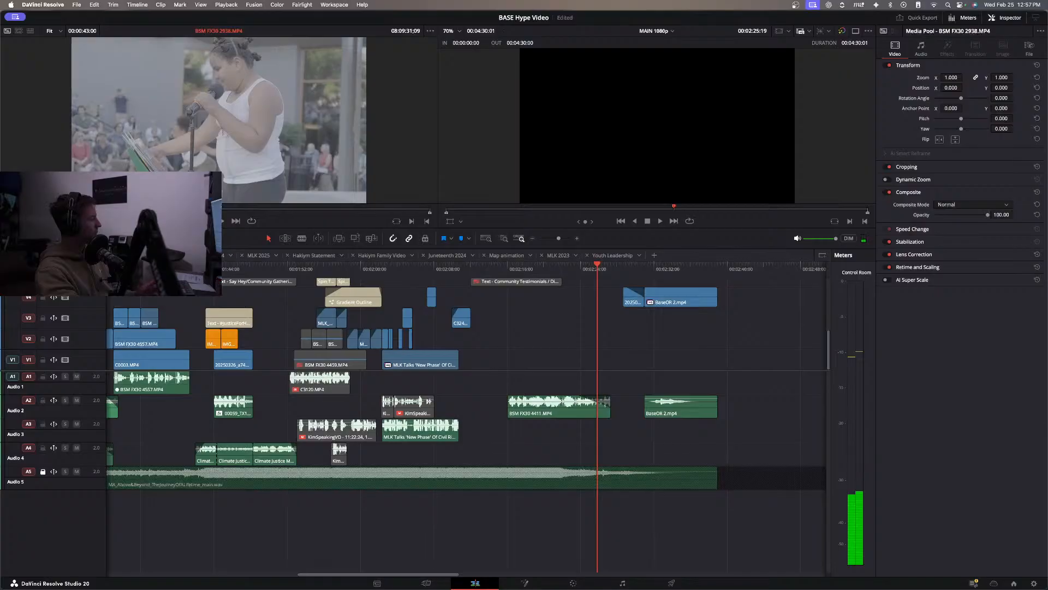
{"action": "key", "text": "space"}
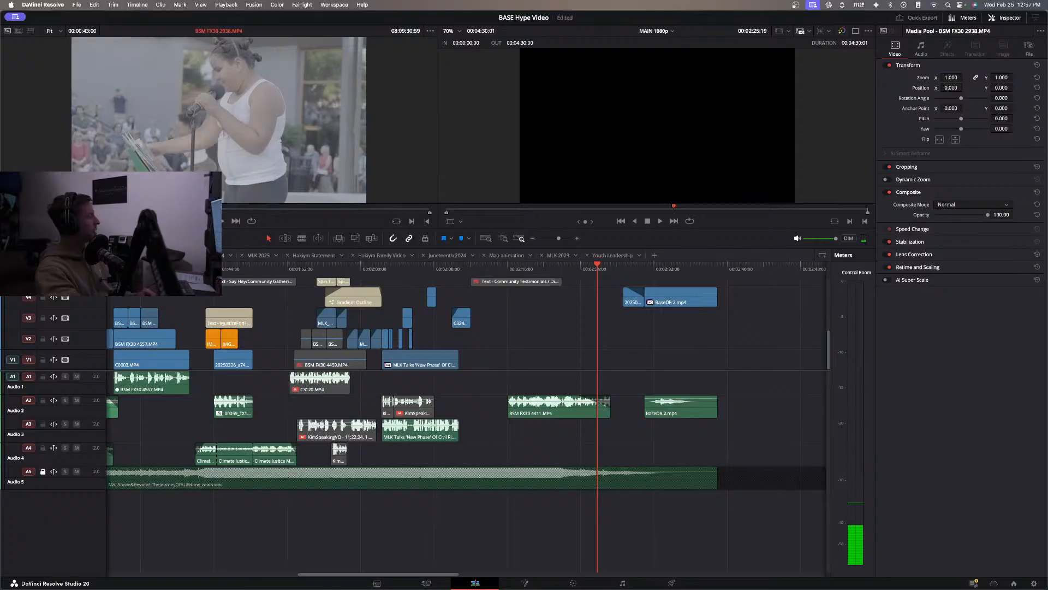
{"action": "key", "text": "space"}
{"action": "key", "text": "space"}
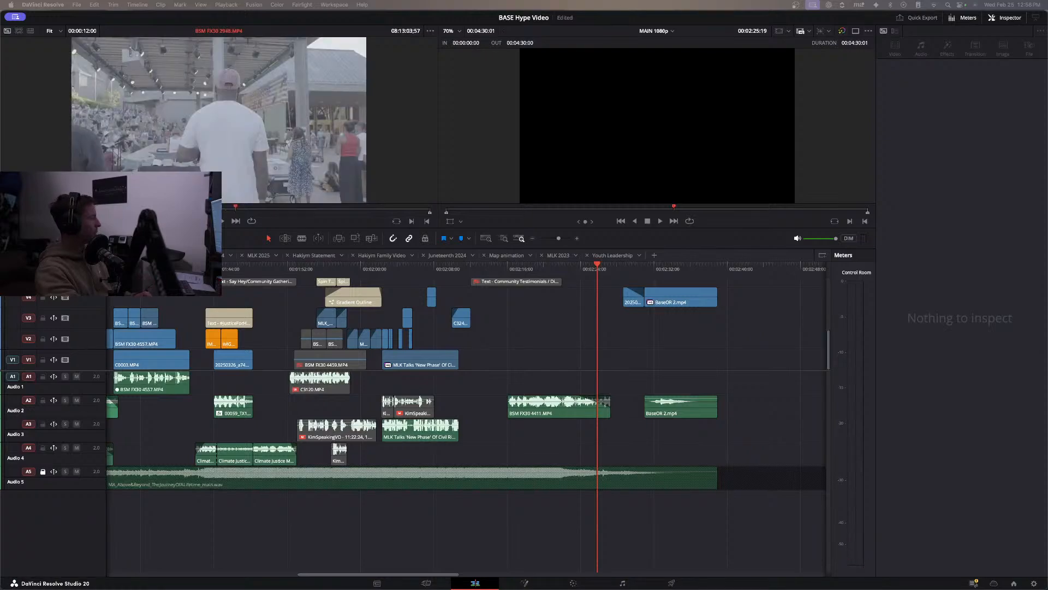
{"action": "key", "text": "space"}
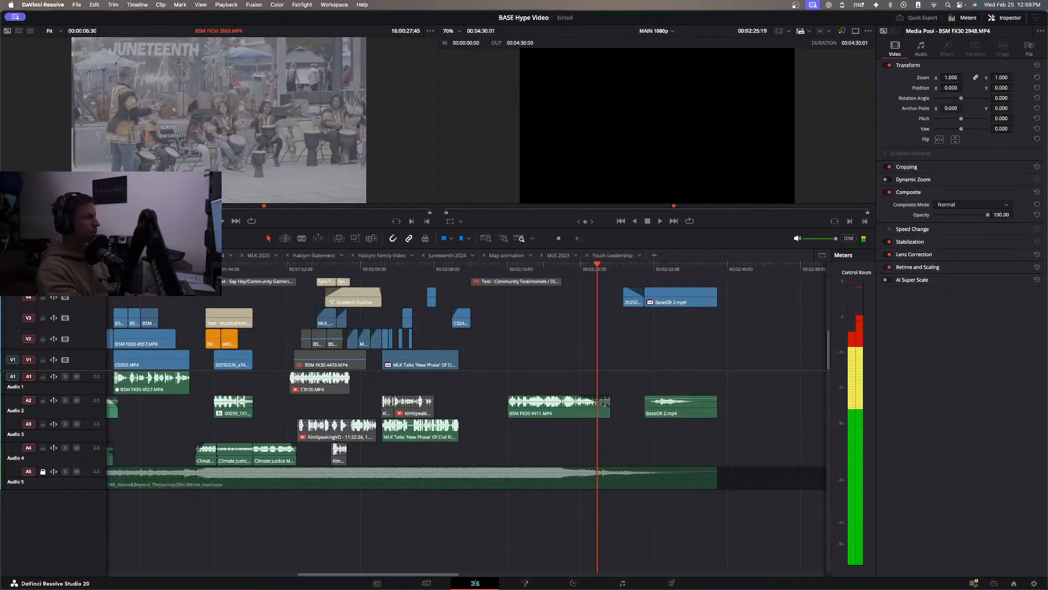
Return to the start of the Police Work section and play it into Juneteenth / Cultural Celebrations, to about 00:01:12:11.
{"action": "scroll", "coordinate": [244, 343], "scroll_direction": "left", "scroll_amount": 5}
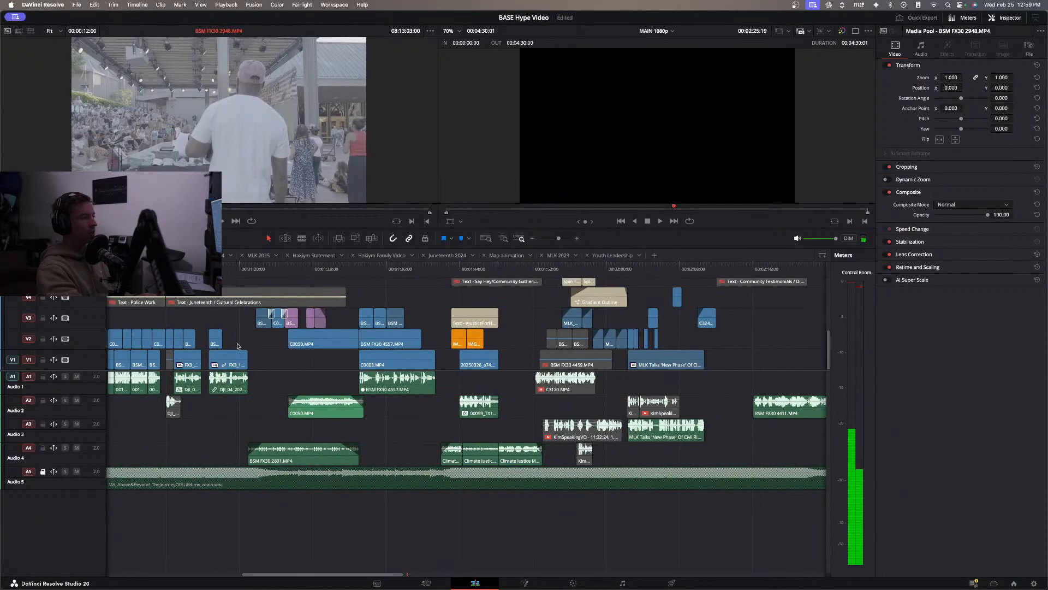
{"action": "scroll", "coordinate": [238, 345], "scroll_direction": "left", "scroll_amount": 5}
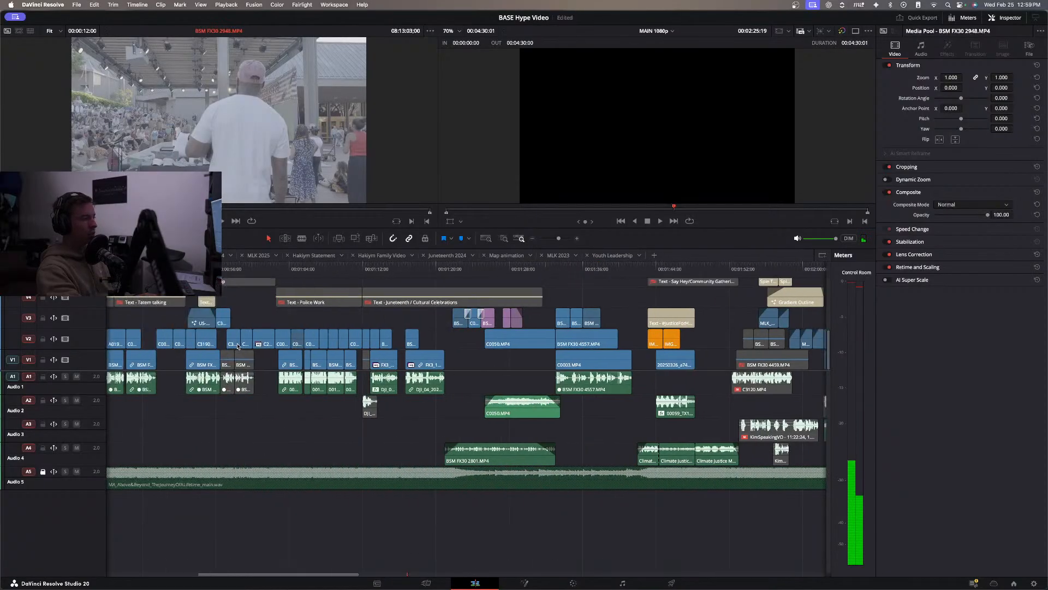
{"action": "left_click", "coordinate": [280, 270]}
{"action": "key", "text": "space"}
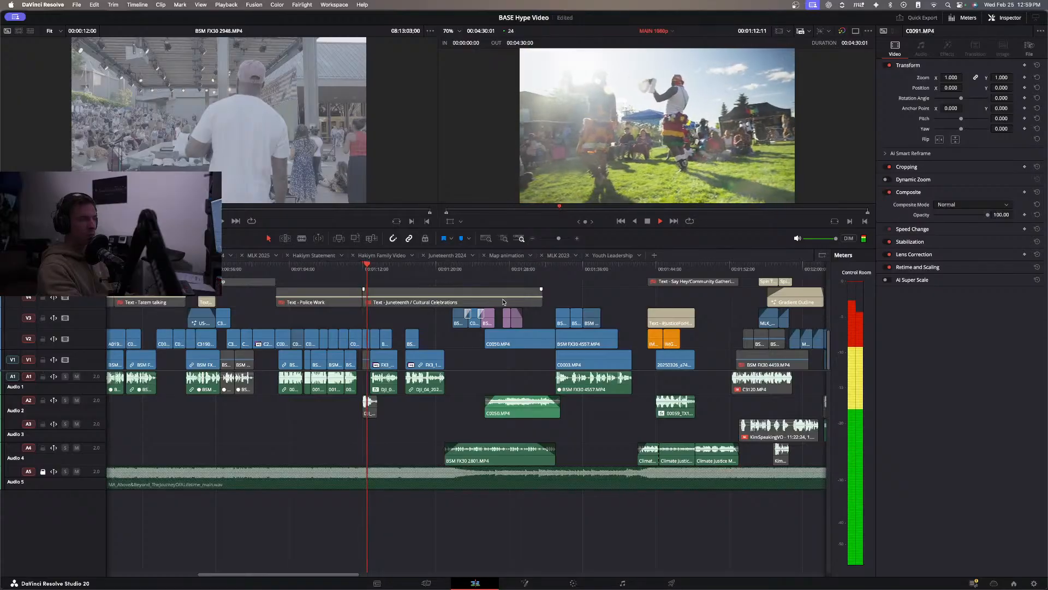
Replay the end of Police Work and move C0088.MP4 earlier on V2 so that it covers 00:01:10:02.
{"action": "key", "text": "space"}
{"action": "left_click", "coordinate": [330, 269]}
{"action": "key", "text": "space"}
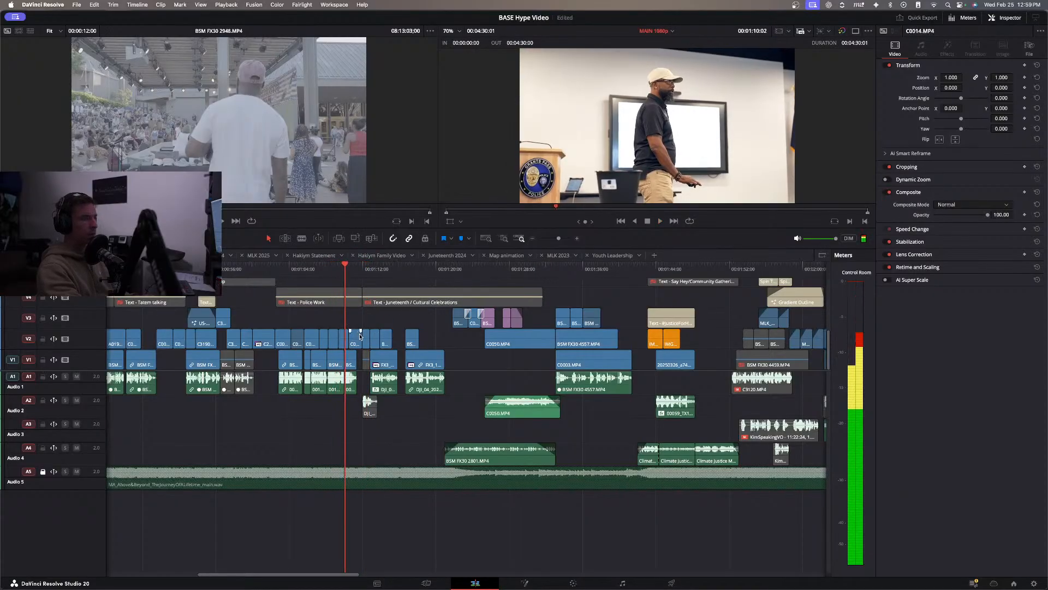
{"action": "left_click_drag", "start_coordinate": [358, 333], "coordinate": [345, 332]}
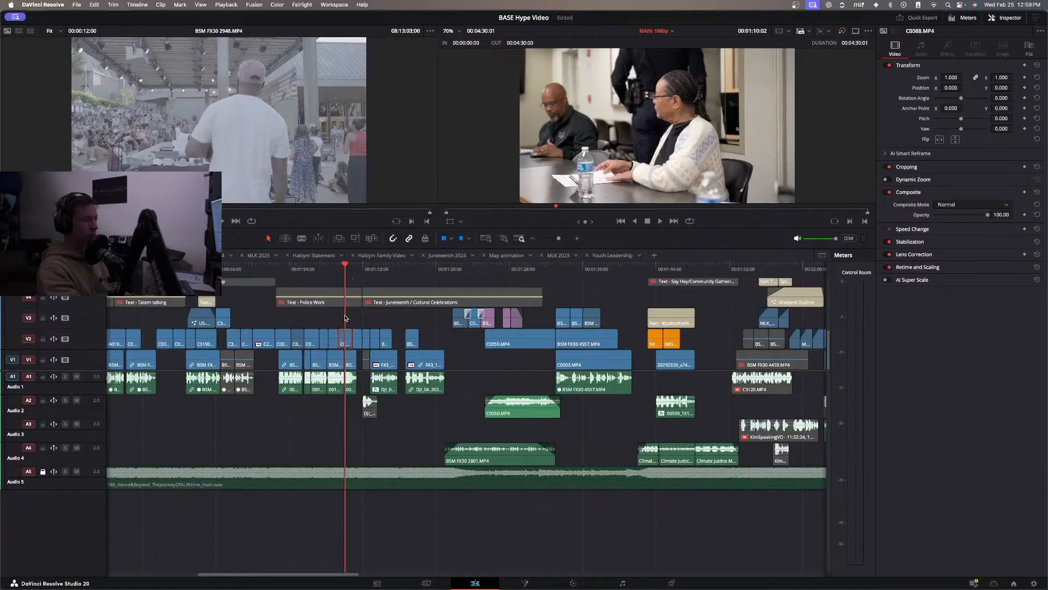
{"action": "left_click", "coordinate": [335, 320]}
{"action": "left_click", "coordinate": [335, 320]}
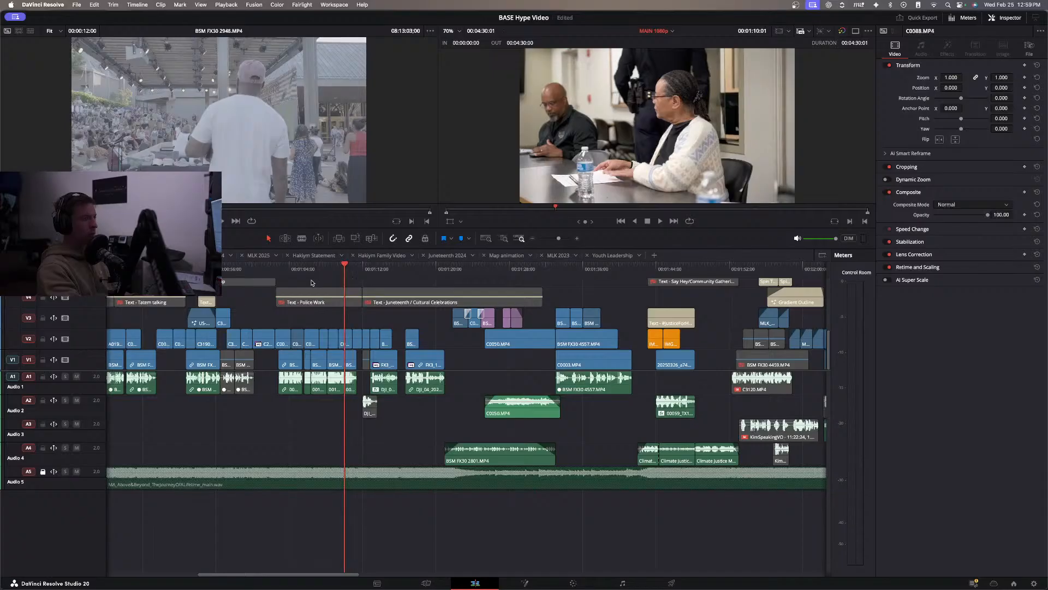
Play Police Work from its start again, and replay the opening of Juneteenth / Cultural Celebrations to about 00:01:16:01.
{"action": "left_click", "coordinate": [281, 268]}
{"action": "key", "text": "space"}
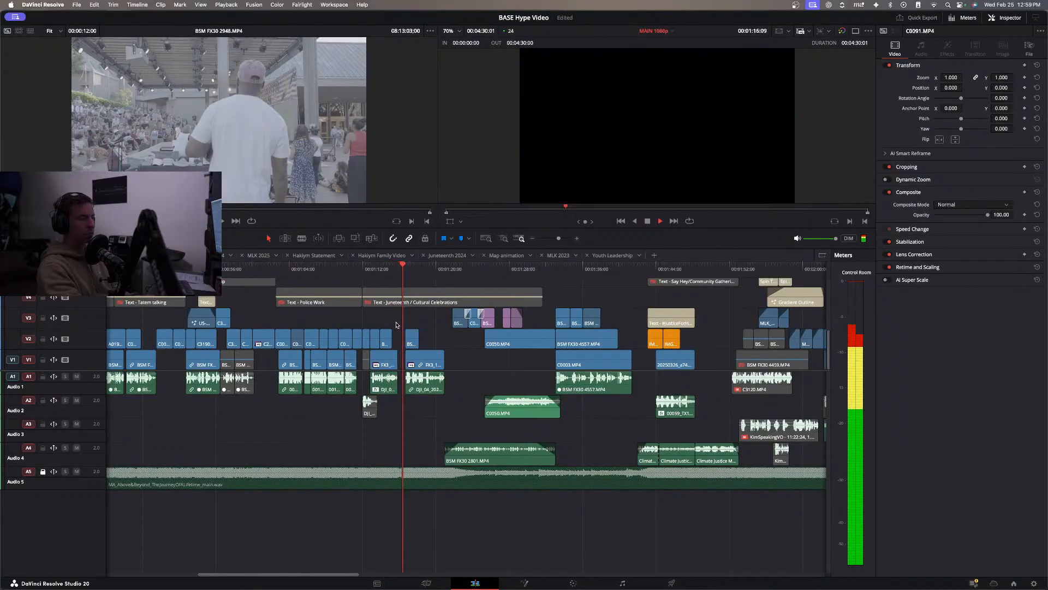
{"action": "left_click", "coordinate": [362, 271]}
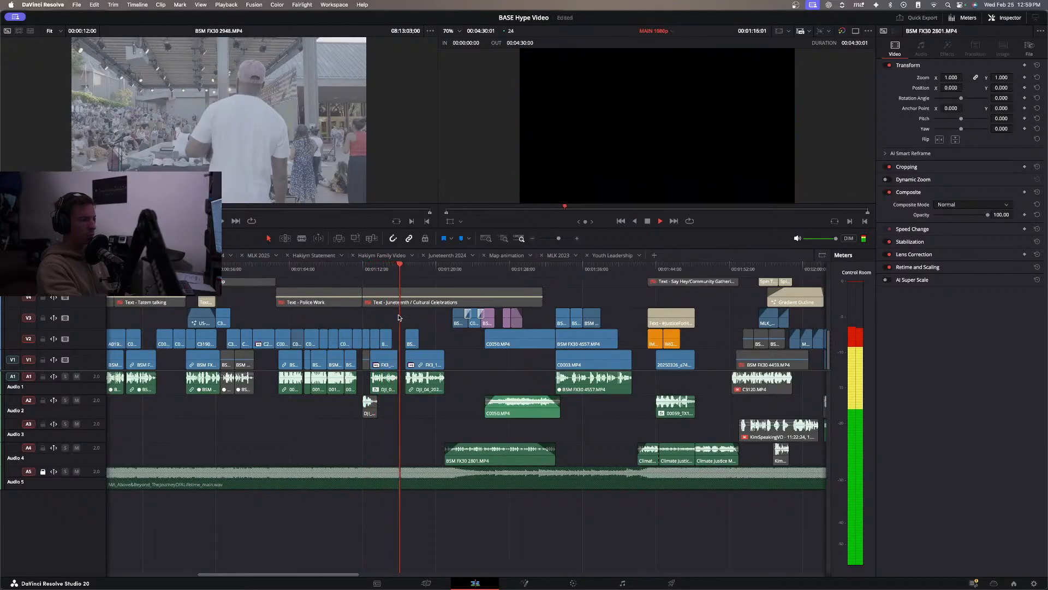
Shift the V2 clips at the start of Juneteenth / Cultural Celebrations later toward the following clip, and play the section to about 00:01:23:06.
{"action": "left_click_drag", "start_coordinate": [369, 340], "coordinate": [387, 340]}
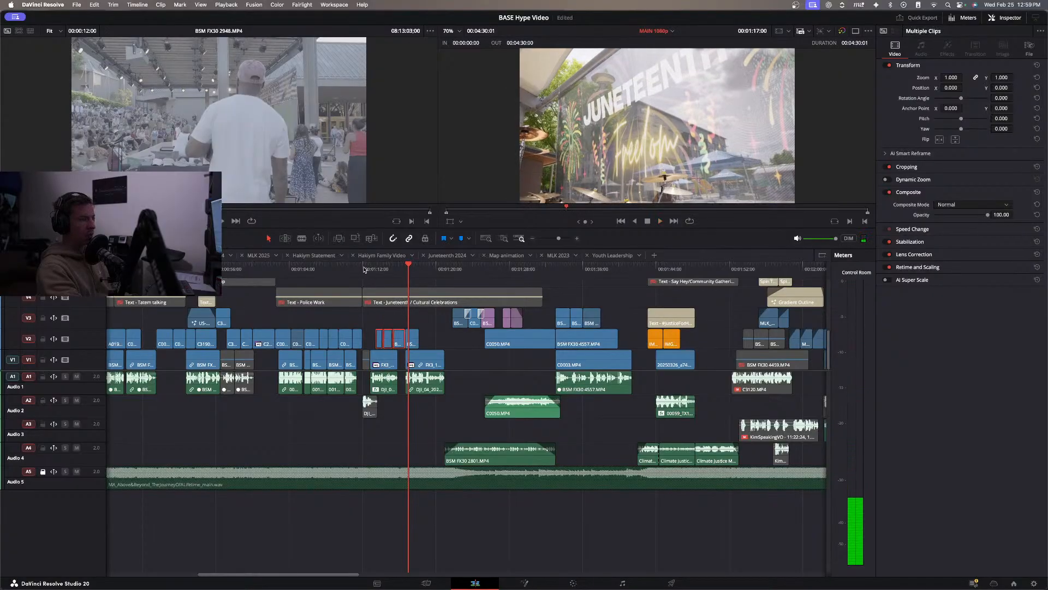
{"action": "left_click", "coordinate": [353, 269]}
{"action": "key", "text": "space"}
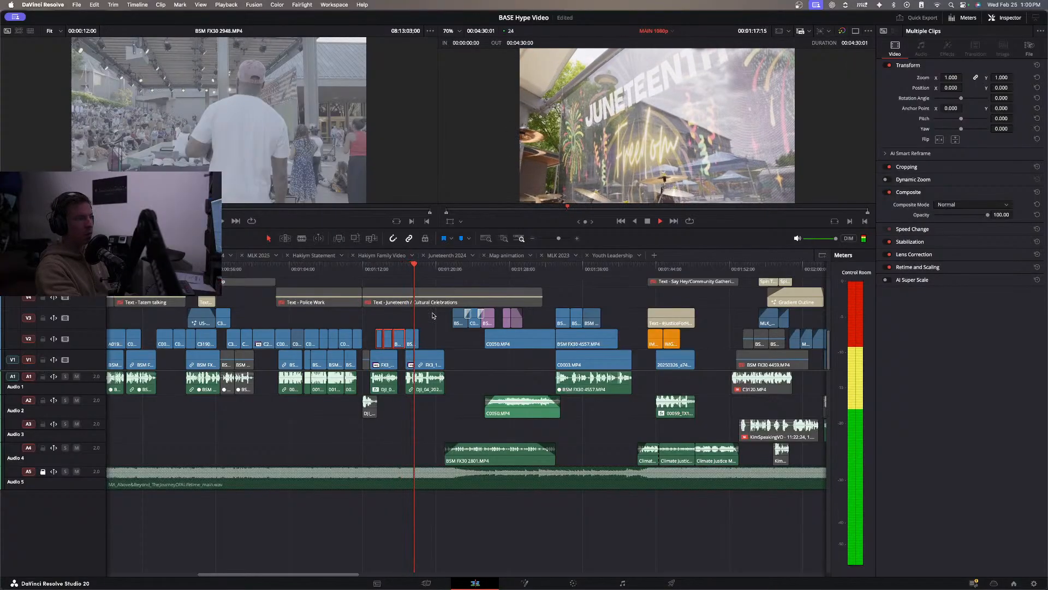
{"action": "left_click", "coordinate": [422, 317]}
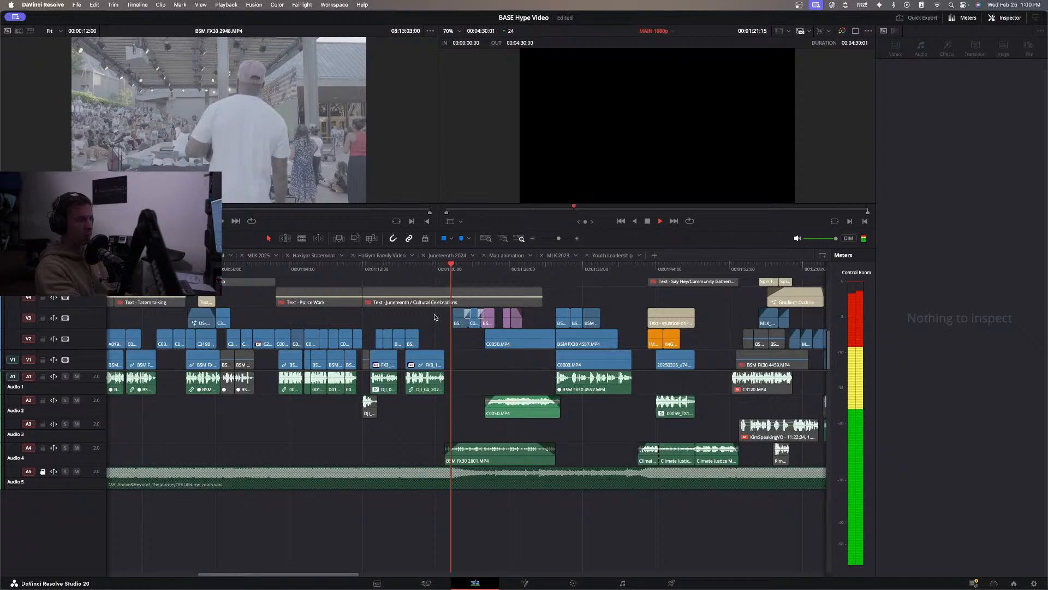
{"action": "left_click", "coordinate": [397, 329]}
{"action": "key", "text": "space"}
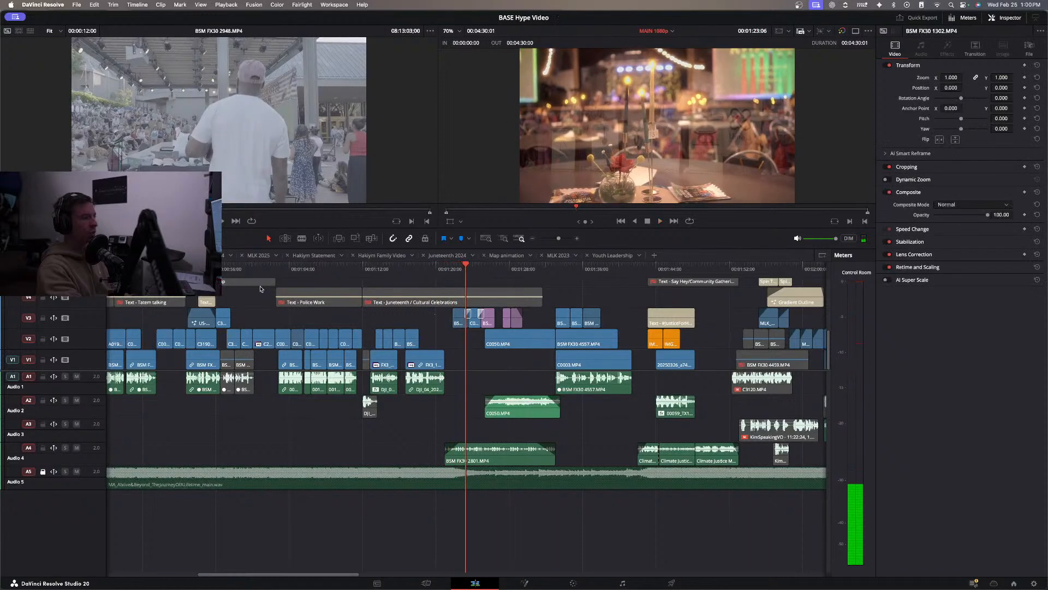
Open the Juneteenth 2024 timeline and inspect the candle shot BSM FX30 1409.MP4 up to 00:01:21:04.
{"action": "left_click", "coordinate": [450, 257]}
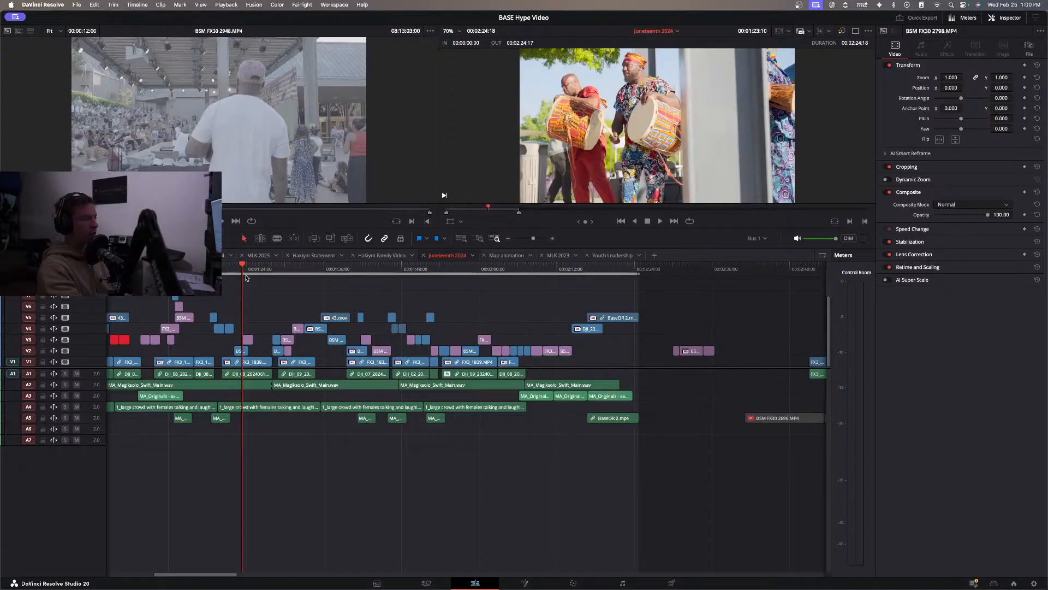
{"action": "left_click_drag", "start_coordinate": [238, 270], "coordinate": [224, 271]}
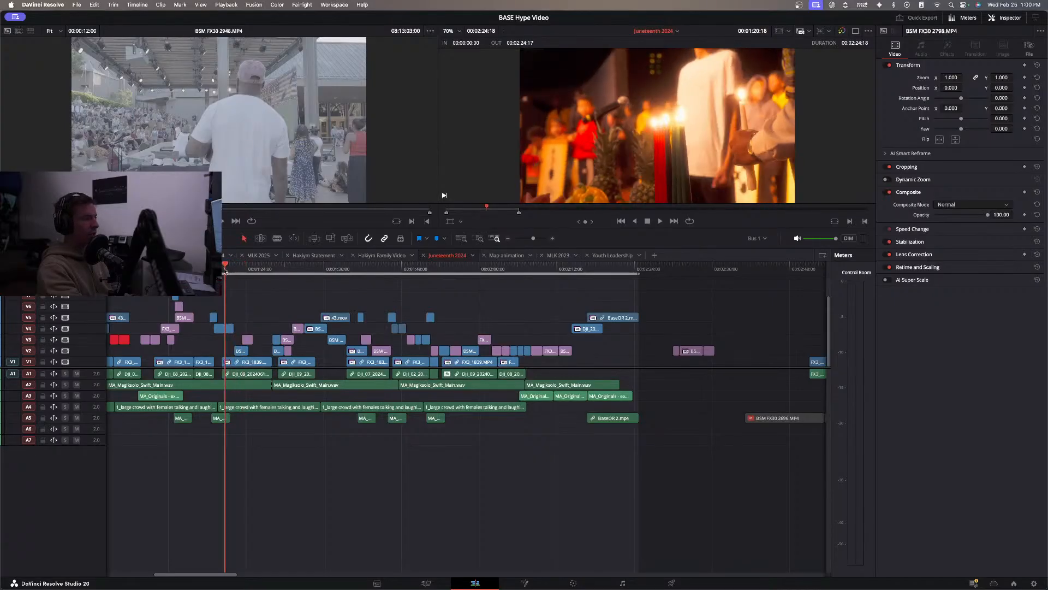
{"action": "key", "text": "ctrl+equal"}
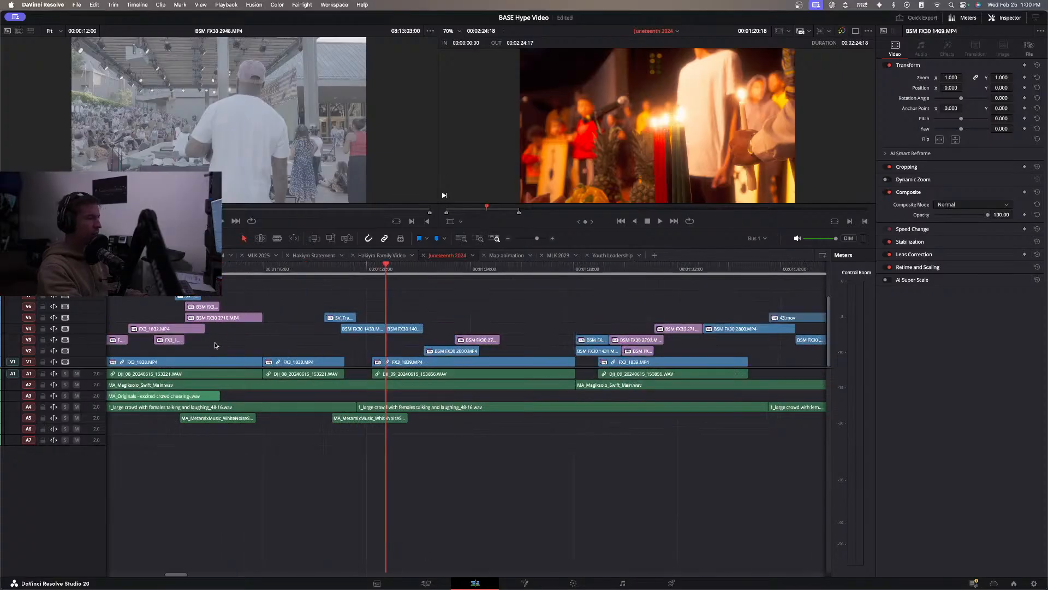
{"action": "scroll", "coordinate": [363, 337], "scroll_direction": "up", "scroll_amount": 2}
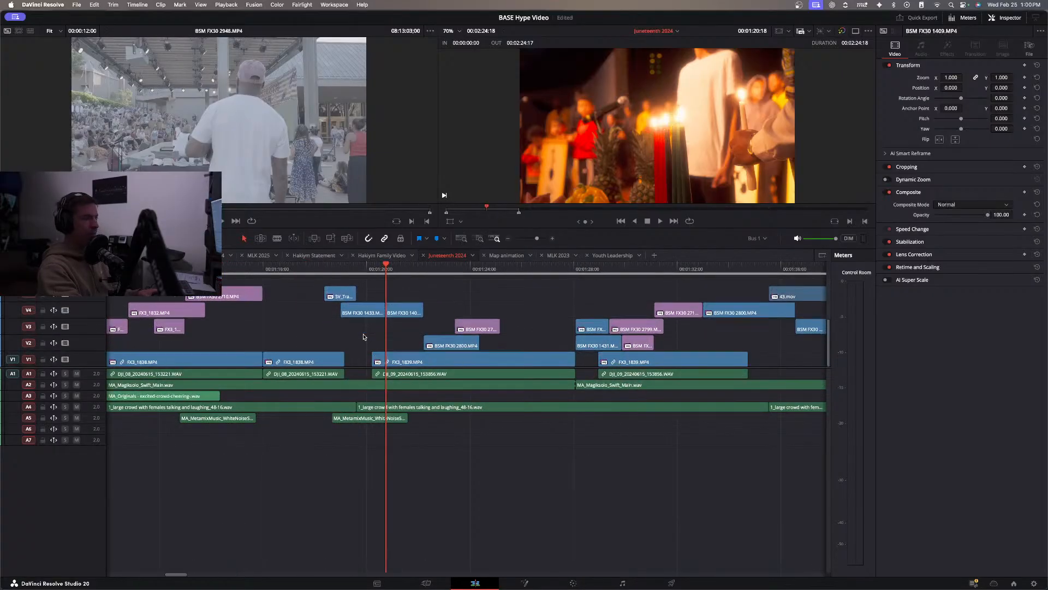
{"action": "left_click", "coordinate": [373, 270]}
{"action": "left_click_drag", "start_coordinate": [378, 272], "coordinate": [396, 272]}
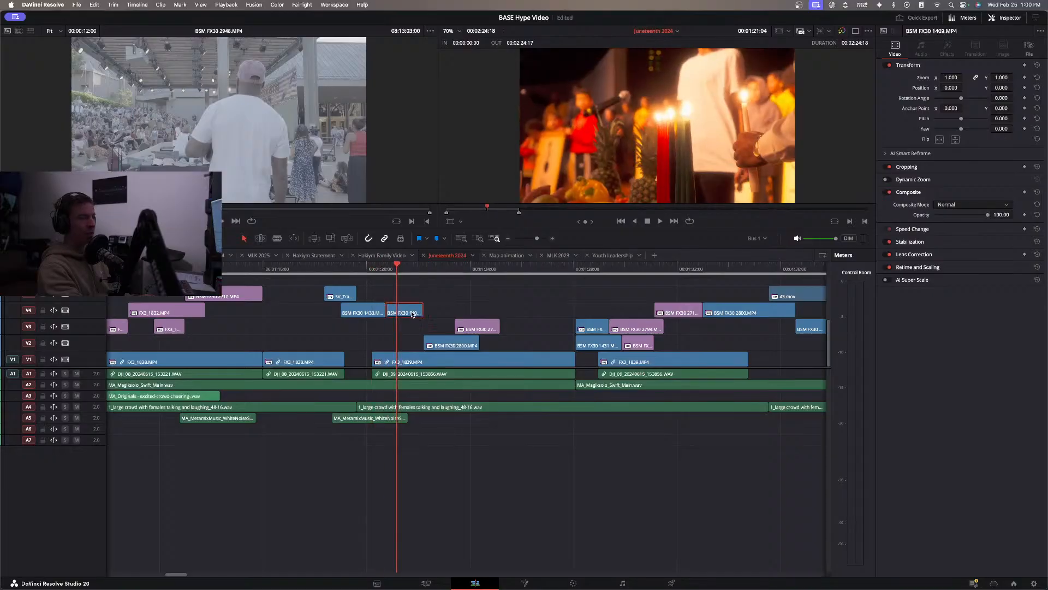
Look over the clips around 00:01:21:04 in Juneteenth 2024 and inspect the dancer shot at 00:01:19:22.
{"action": "left_click", "coordinate": [509, 240]}
{"action": "left_click", "coordinate": [510, 239]}
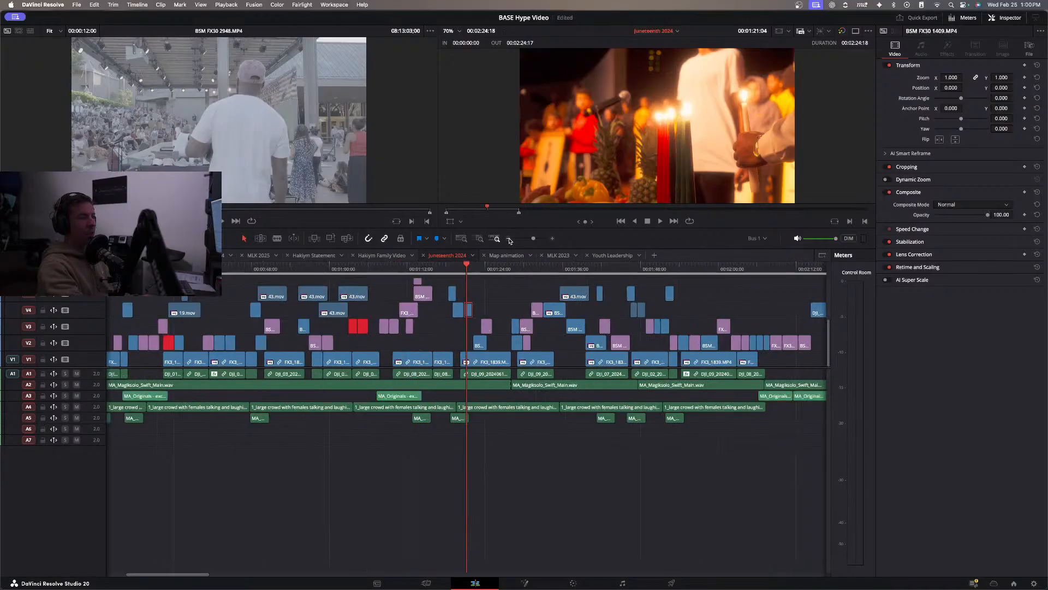
{"action": "left_click", "coordinate": [552, 238]}
{"action": "left_click", "coordinate": [552, 238]}
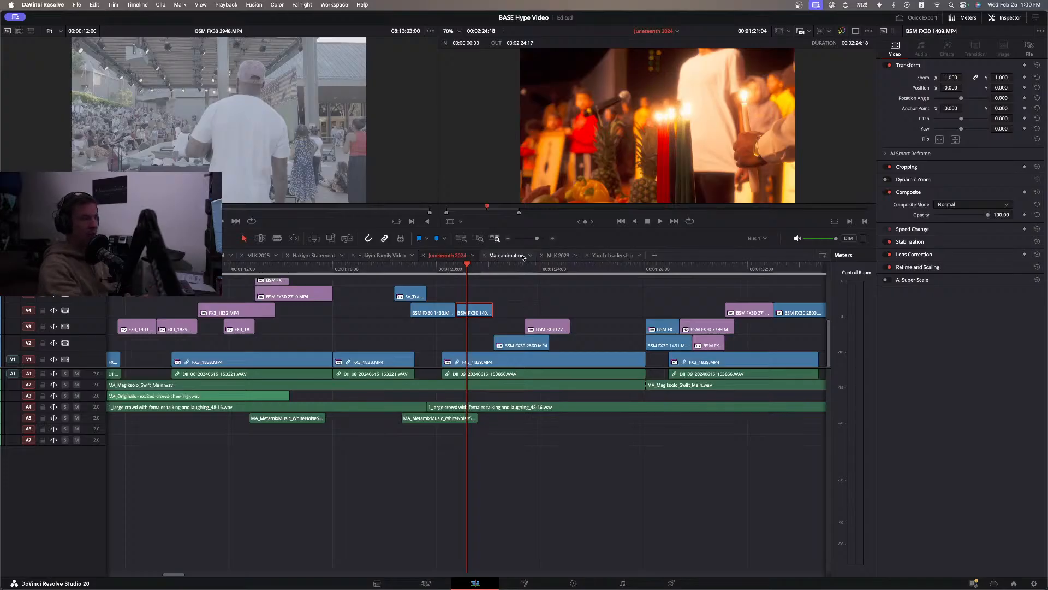
{"action": "left_click", "coordinate": [435, 277]}
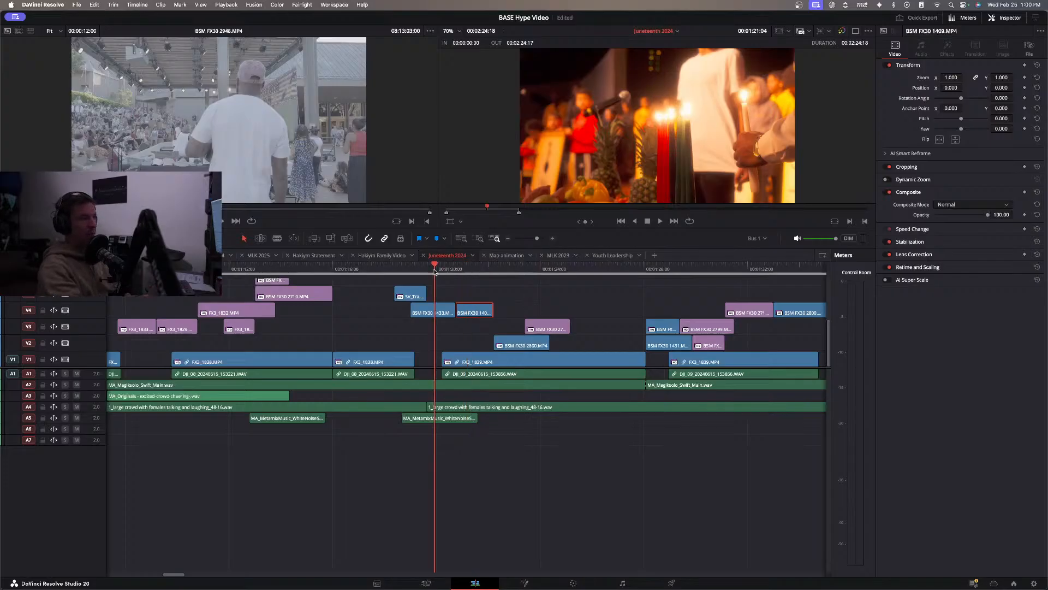
Scrub through the Juneteenth 2024 timeline from 00:01:19:22 to the food truck shot at 00:01:53:05.
{"action": "left_click", "coordinate": [508, 239]}
{"action": "left_click", "coordinate": [489, 268]}
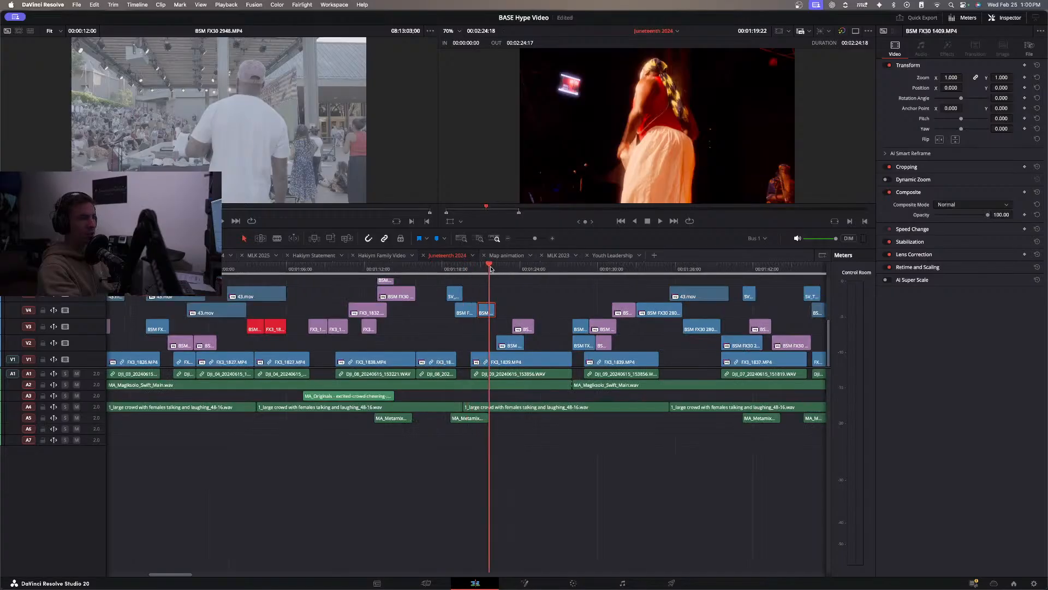
{"action": "left_click", "coordinate": [512, 270]}
{"action": "left_click", "coordinate": [534, 271]}
{"action": "left_click", "coordinate": [545, 270]}
{"action": "left_click", "coordinate": [557, 270]}
{"action": "left_click", "coordinate": [585, 270]}
{"action": "left_click", "coordinate": [596, 270]}
{"action": "left_click", "coordinate": [603, 272]}
{"action": "left_click_drag", "start_coordinate": [605, 272], "coordinate": [702, 275]}
{"action": "scroll", "coordinate": [702, 275], "scroll_direction": "right", "scroll_amount": 4}
{"action": "left_click_drag", "start_coordinate": [511, 268], "coordinate": [702, 277]}
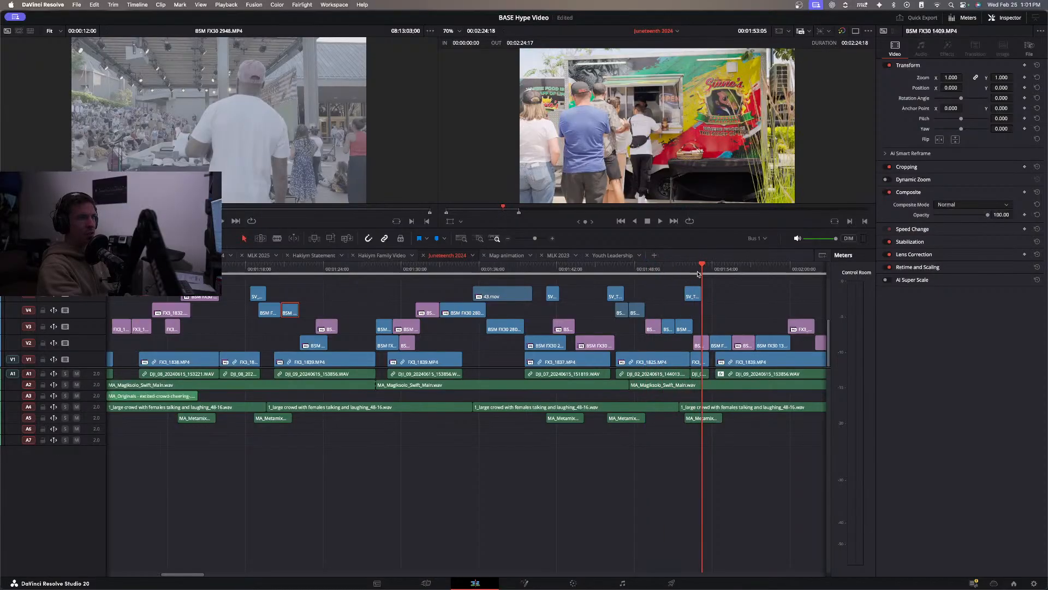
Inspect the T-shirt vendor shot at 00:01:56:04, and go back to the opening Juneteenth title at 00:00:07:01.
{"action": "scroll", "coordinate": [636, 281], "scroll_direction": "right", "scroll_amount": 4}
{"action": "left_click_drag", "start_coordinate": [516, 267], "coordinate": [545, 270]}
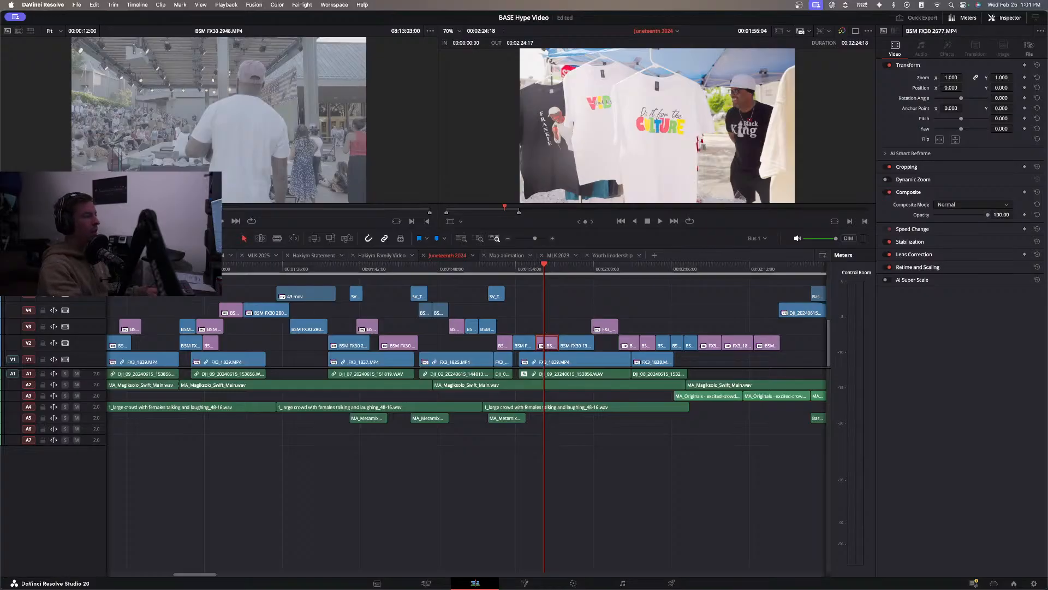
{"action": "left_click_drag", "start_coordinate": [570, 268], "coordinate": [104, 271]}
{"action": "key", "text": "space"}
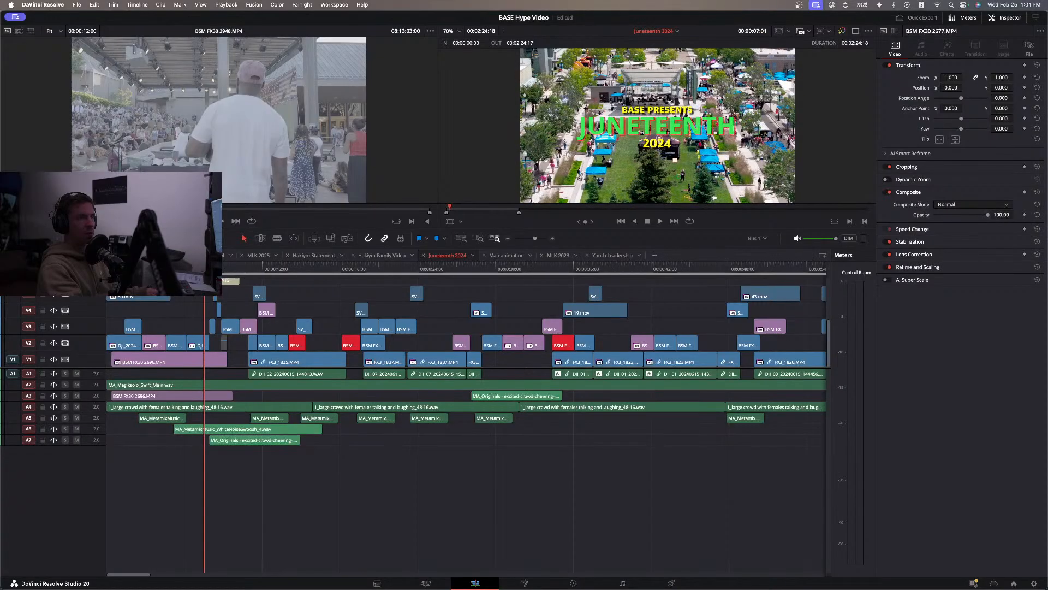
Scrub through the Juneteenth 2024 timeline from the title and pick the thumbs-up shot BSM FX30 2752.MP4 at 00:00:31:09.
{"action": "left_click_drag", "start_coordinate": [251, 269], "coordinate": [304, 290]}
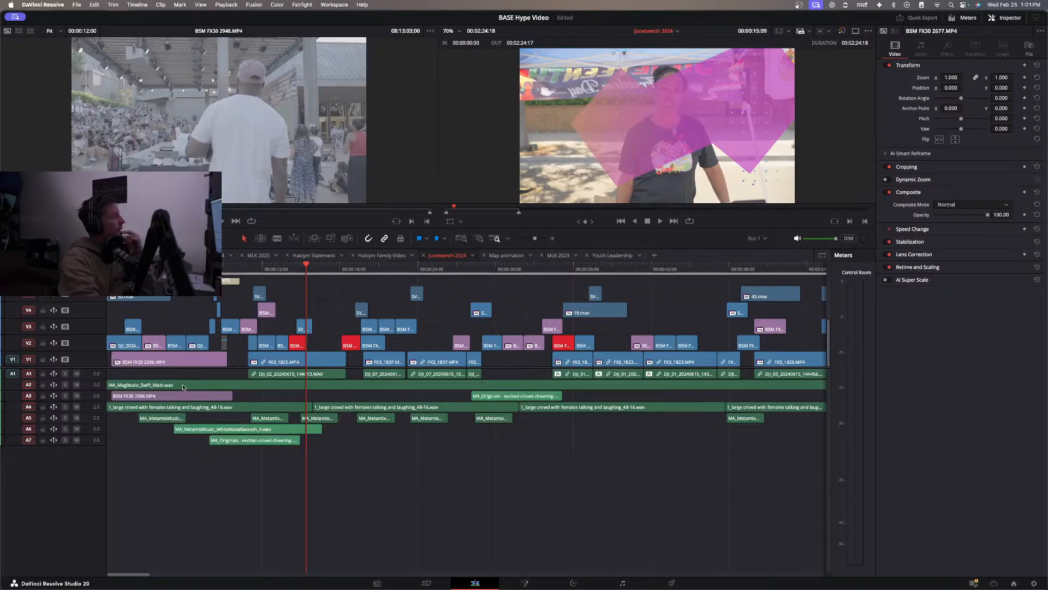
{"action": "left_click_drag", "start_coordinate": [317, 265], "coordinate": [467, 269]}
{"action": "left_click_drag", "start_coordinate": [471, 268], "coordinate": [515, 272]}
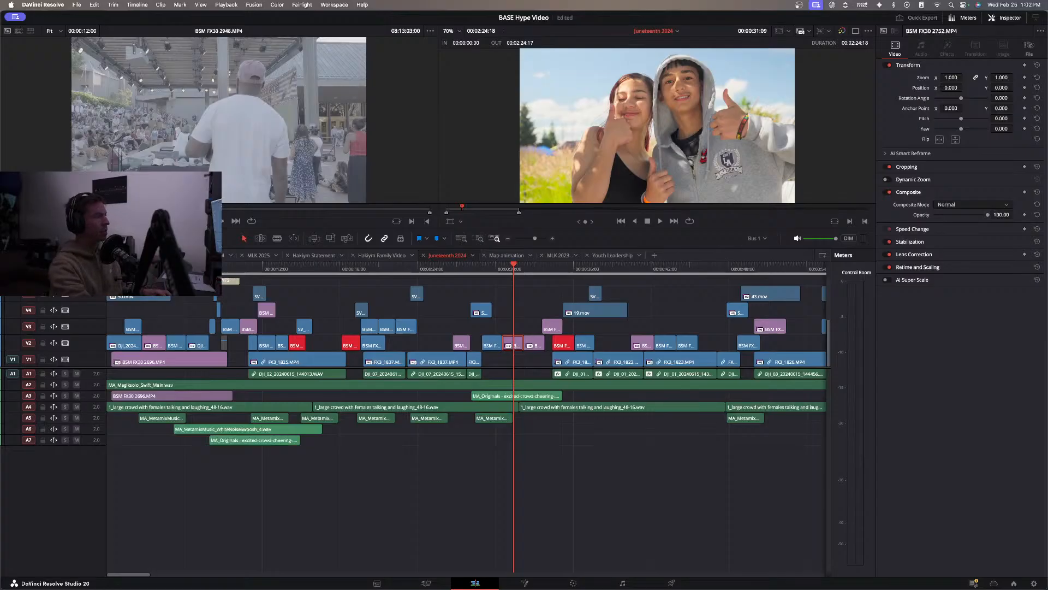
Return to the MAIN 1080p timeline and paste the thumbs-up clip into the empty space after BaseOR 2.mp4.
{"action": "left_click", "coordinate": [41, 255]}
{"action": "key", "text": "space"}
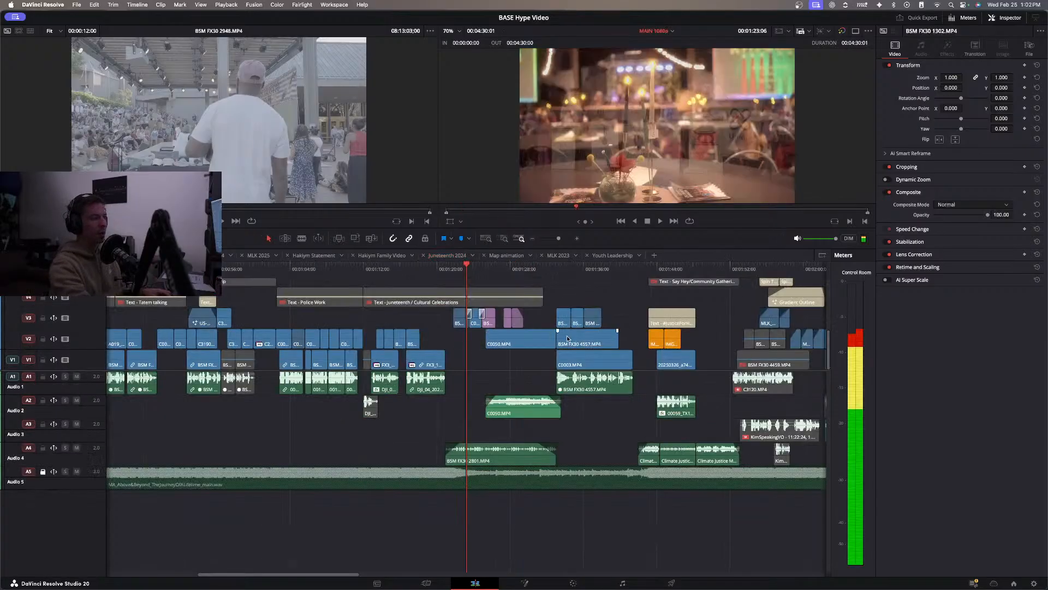
{"action": "scroll", "coordinate": [567, 336], "scroll_direction": "right", "scroll_amount": 4}
{"action": "scroll", "coordinate": [567, 336], "scroll_direction": "right", "scroll_amount": 4}
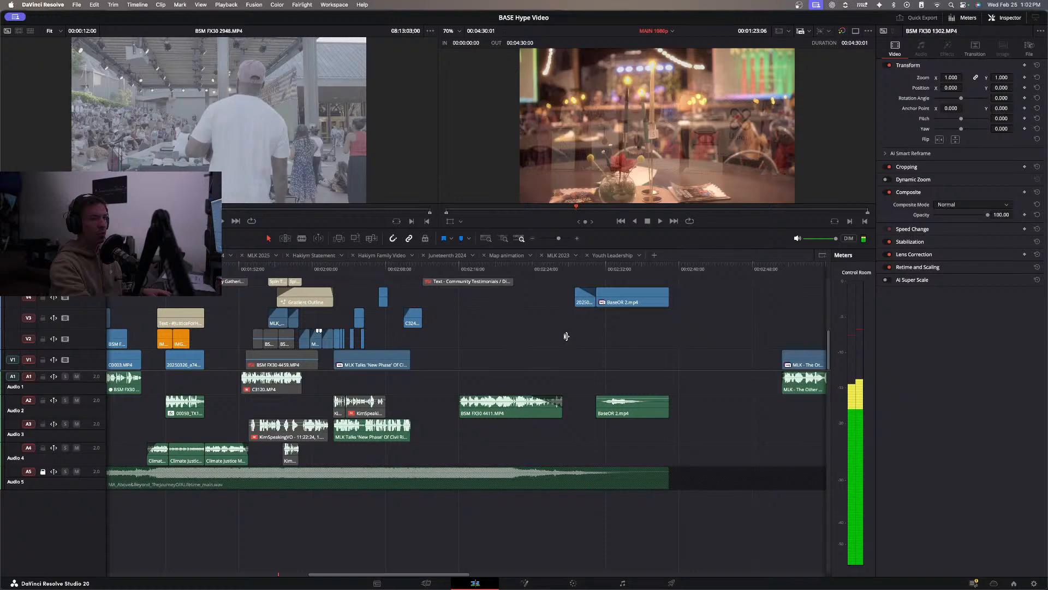
{"action": "left_click", "coordinate": [698, 272]}
{"action": "key", "text": "cmd+v"}
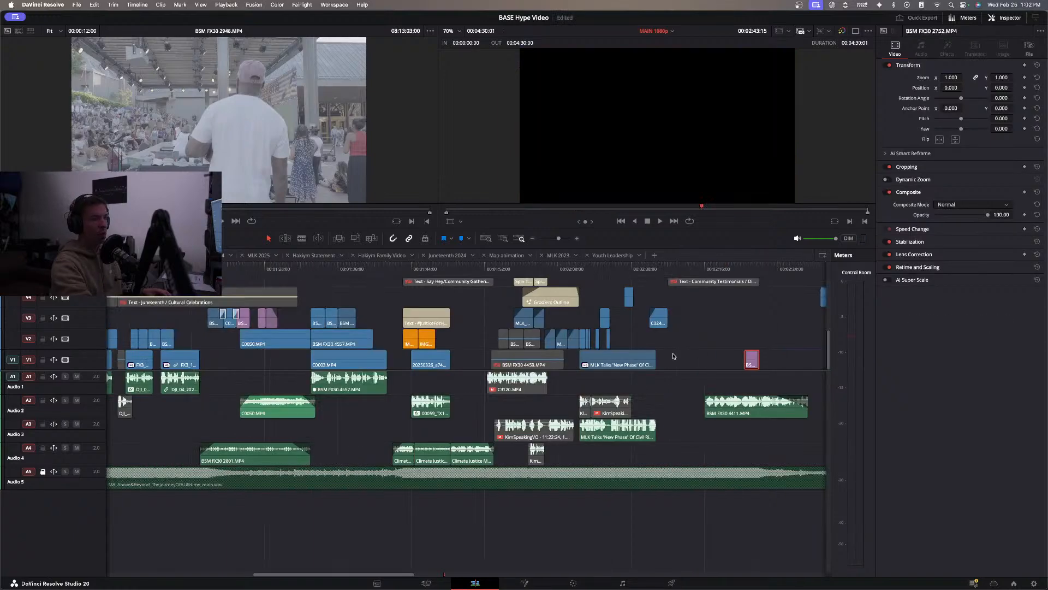
Move the pasted BSM FX30 2752.MP4 on V2 into the Juneteenth / Cultural Celebrations section, directly after the last B-roll clip above the interview.
{"action": "left_click_drag", "start_coordinate": [750, 358], "coordinate": [199, 338]}
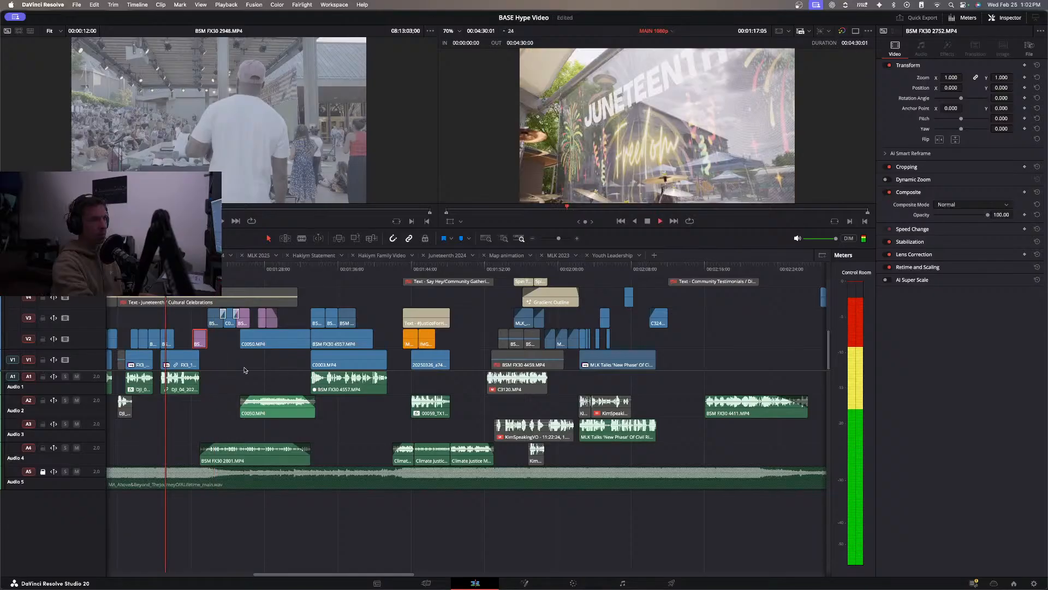
{"action": "key", "text": "space"}
{"action": "left_click_drag", "start_coordinate": [197, 339], "coordinate": [178, 342]}
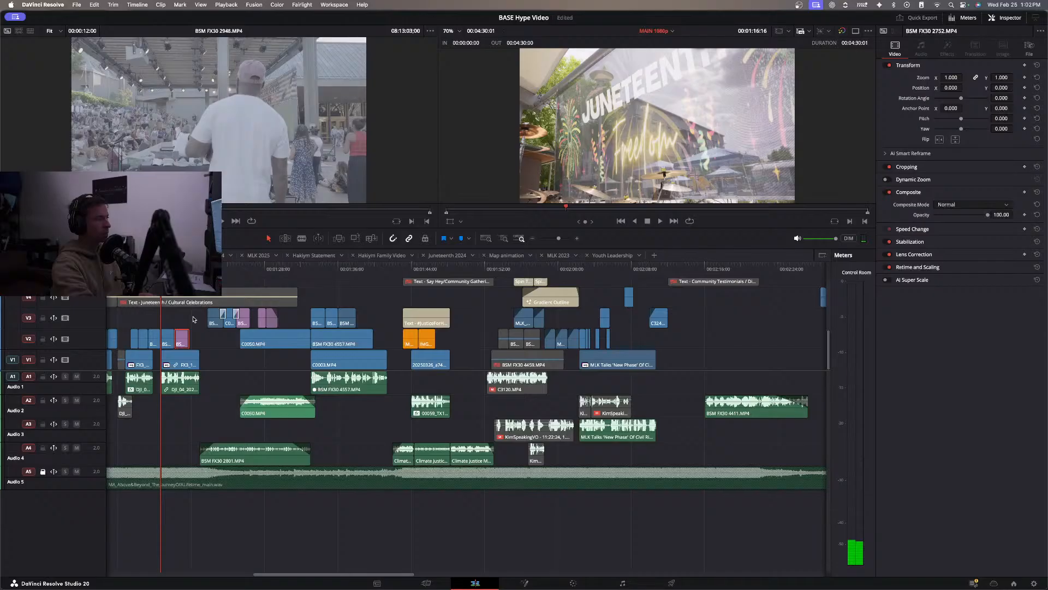
Play the Juneteenth / Cultural Celebrations section through to 00:01:28:14 and go back to the blue-lit stage shot at 00:01:25:22.
{"action": "left_click", "coordinate": [208, 350]}
{"action": "key", "text": "space"}
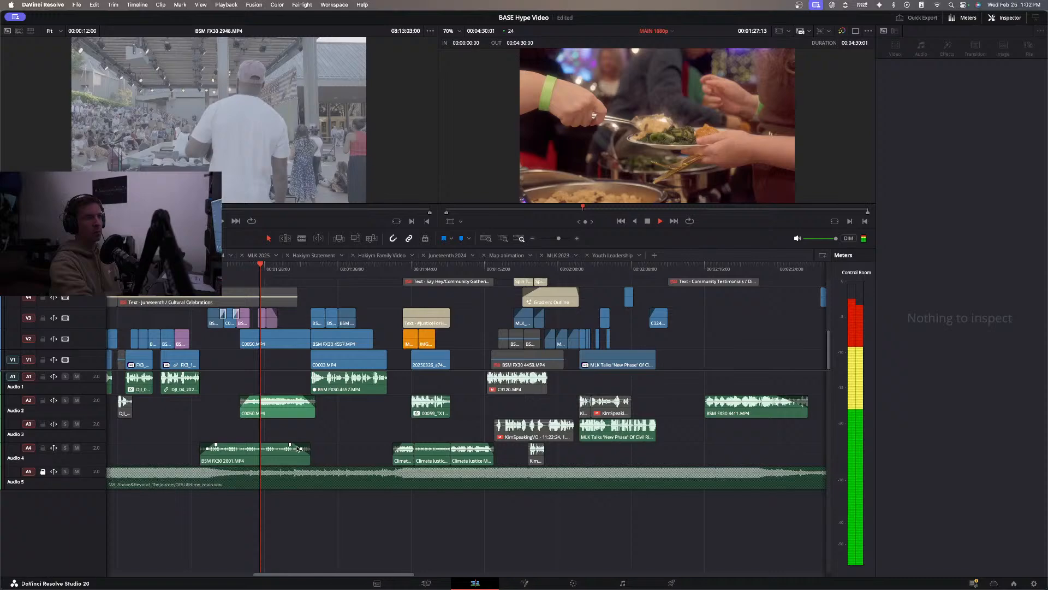
{"action": "key", "text": "space"}
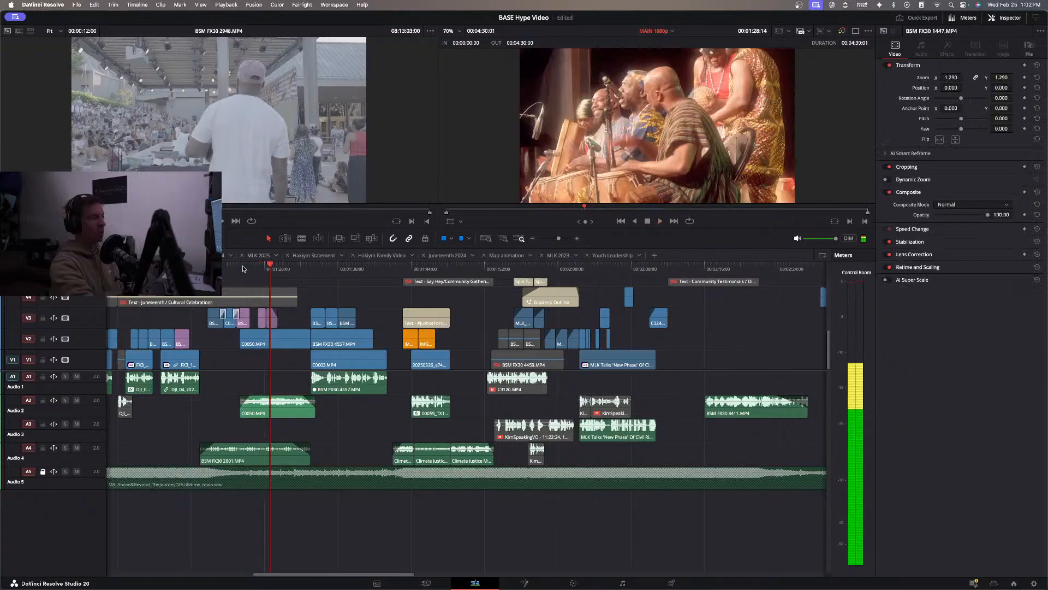
{"action": "left_click", "coordinate": [245, 266]}
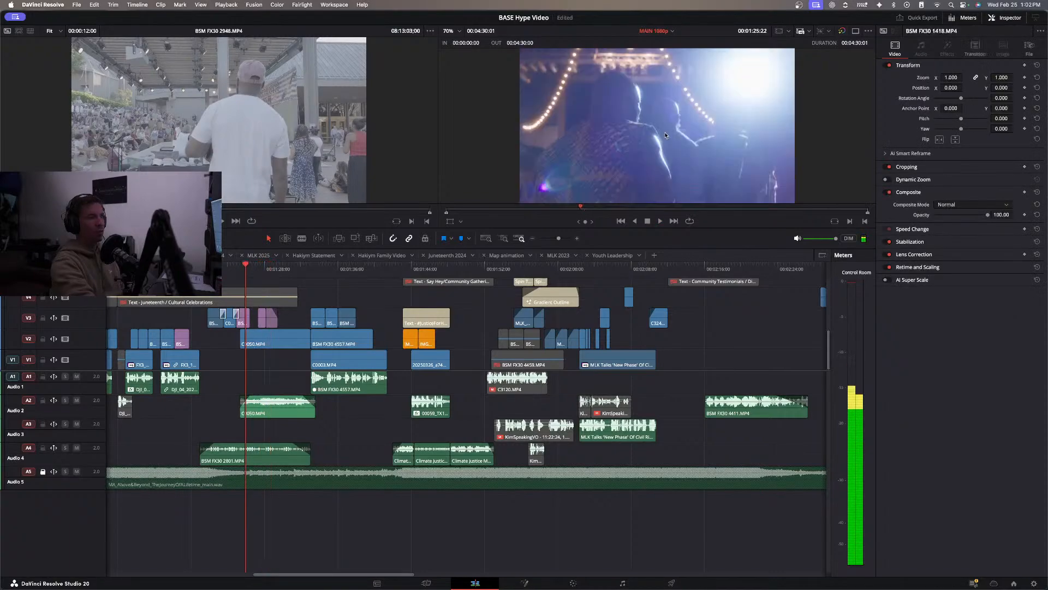
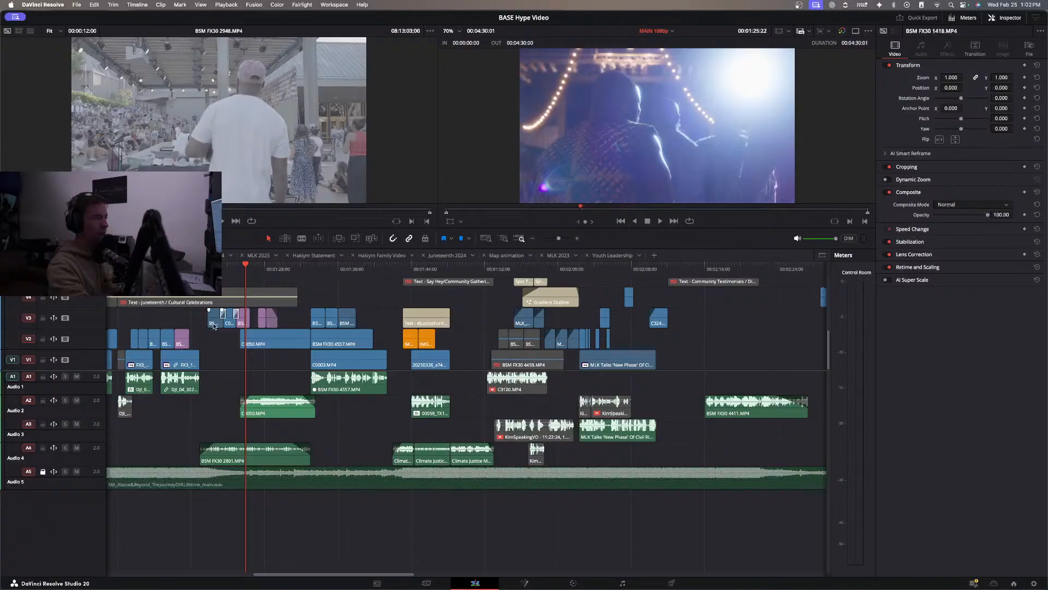
Locate the source of the blue-lit stage shot BSM FX30 1418.MP4 in the Media Pool and load it for viewing.
{"action": "right_click", "coordinate": [246, 323]}
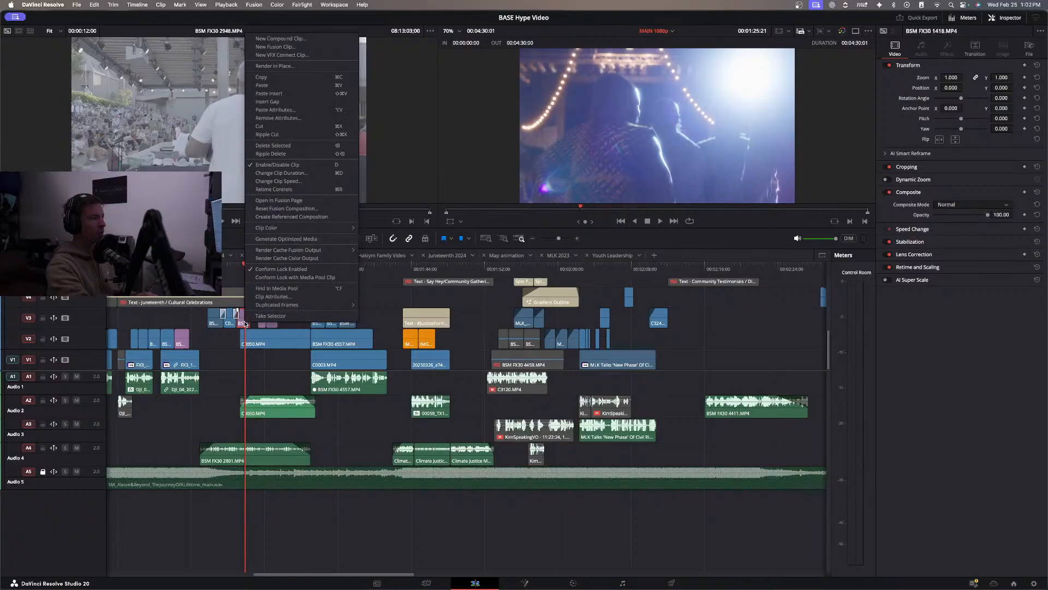
{"action": "left_click", "coordinate": [297, 288]}
{"action": "left_click", "coordinate": [297, 288]}
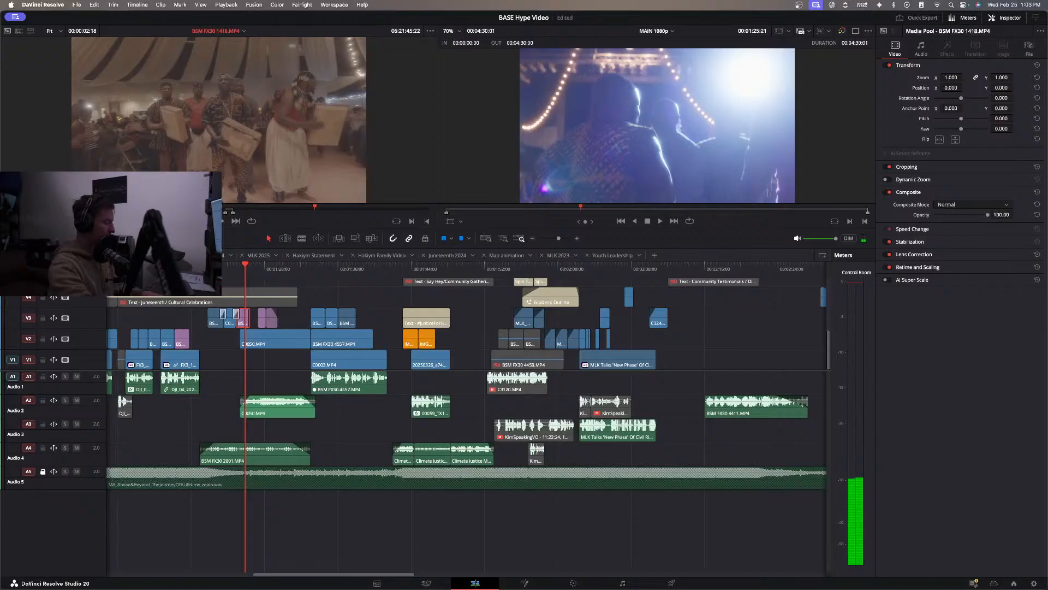
Mark a 00:00:01:23 range of the box drummers from 06:21:45:22 in BSM FX30 1418.MP4 and place it on V4, above the later B-roll.
{"action": "key", "text": "i"}
{"action": "key", "text": "space"}
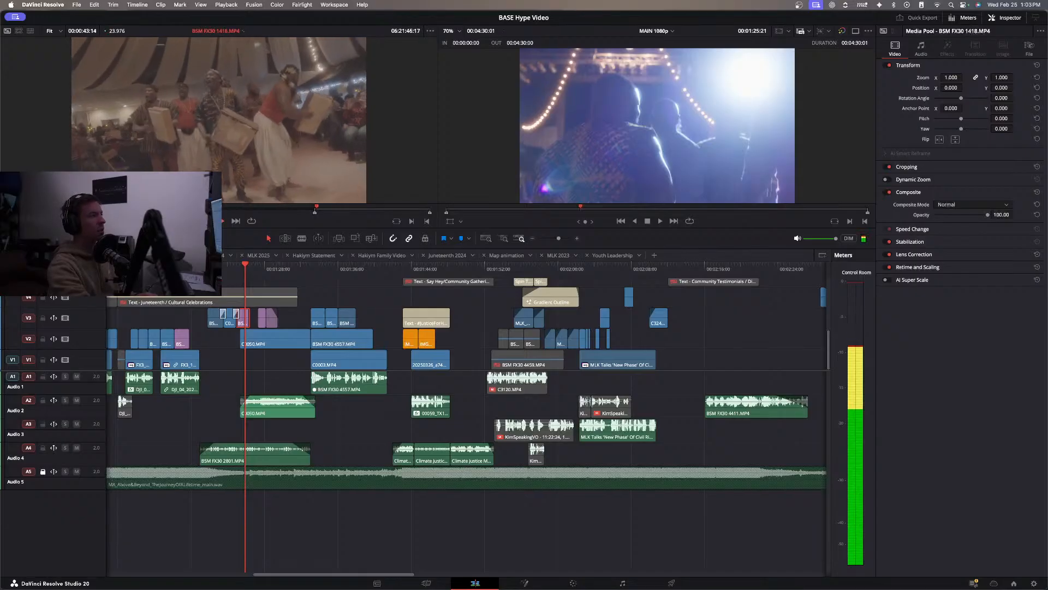
{"action": "key", "text": "o"}
{"action": "key", "text": "space"}
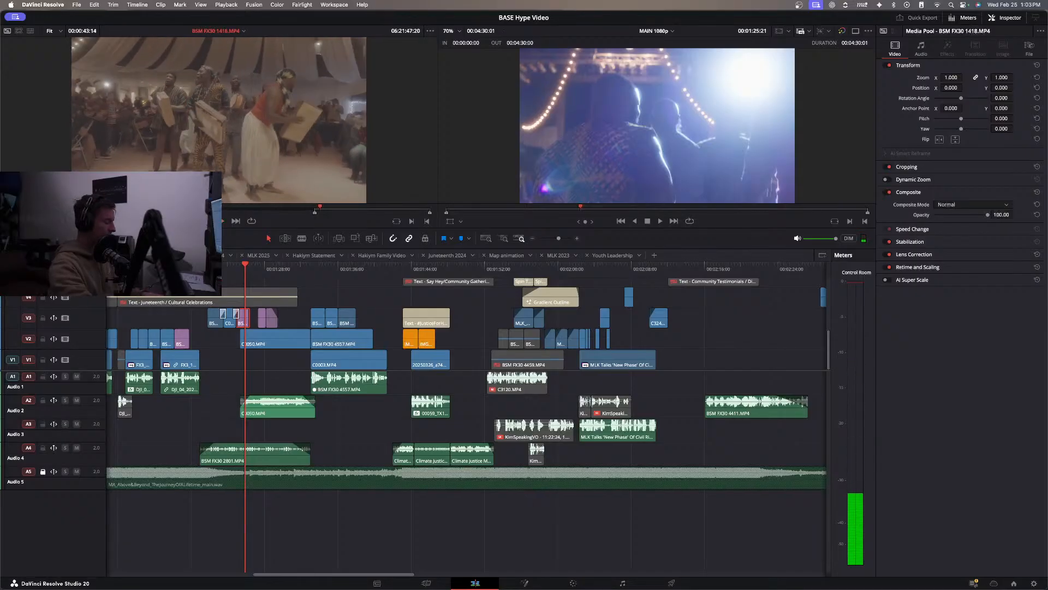
{"action": "left_click", "coordinate": [319, 208]}
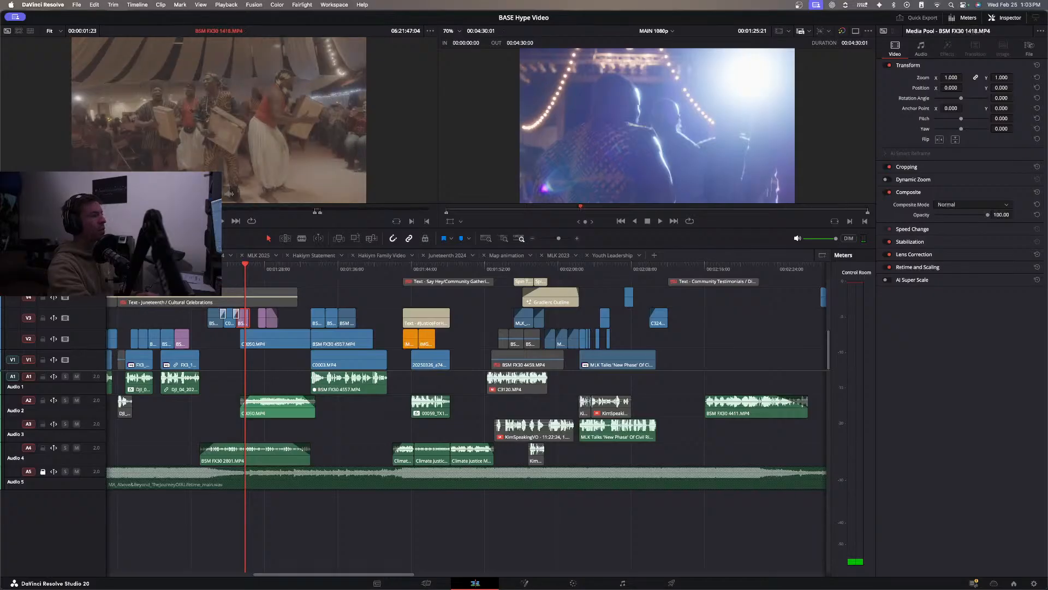
{"action": "left_click_drag", "start_coordinate": [217, 194], "coordinate": [345, 294]}
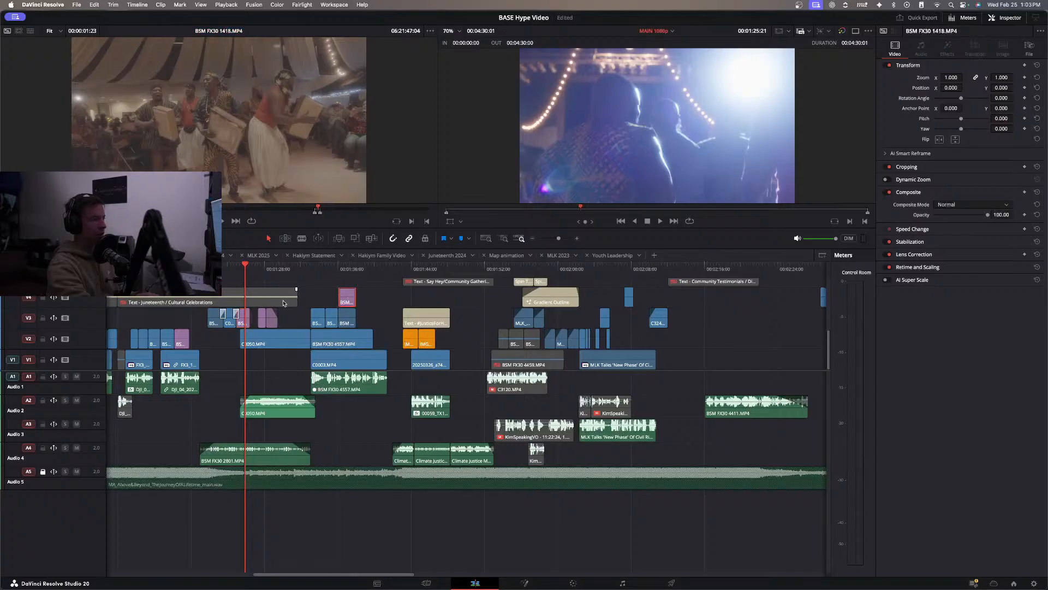
Replace the drummers clip BSM FX30 1447.MP4 on V3 with the new BSM FX30 1418.MP4 excerpt, shifting the food-serving clip later to make room.
{"action": "key", "text": "space"}
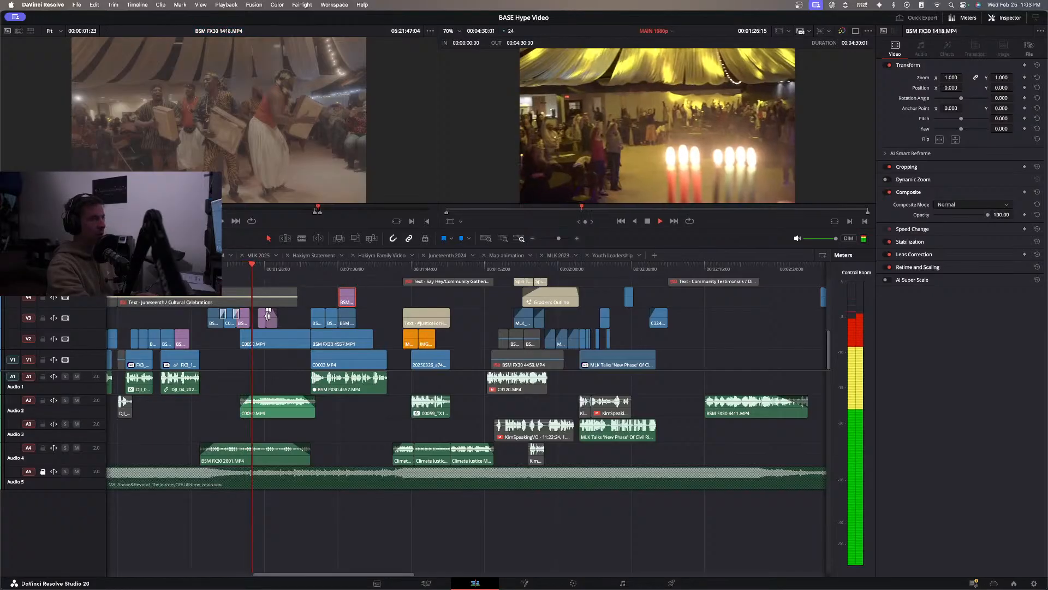
{"action": "key", "text": "space"}
{"action": "left_click", "coordinate": [275, 322]}
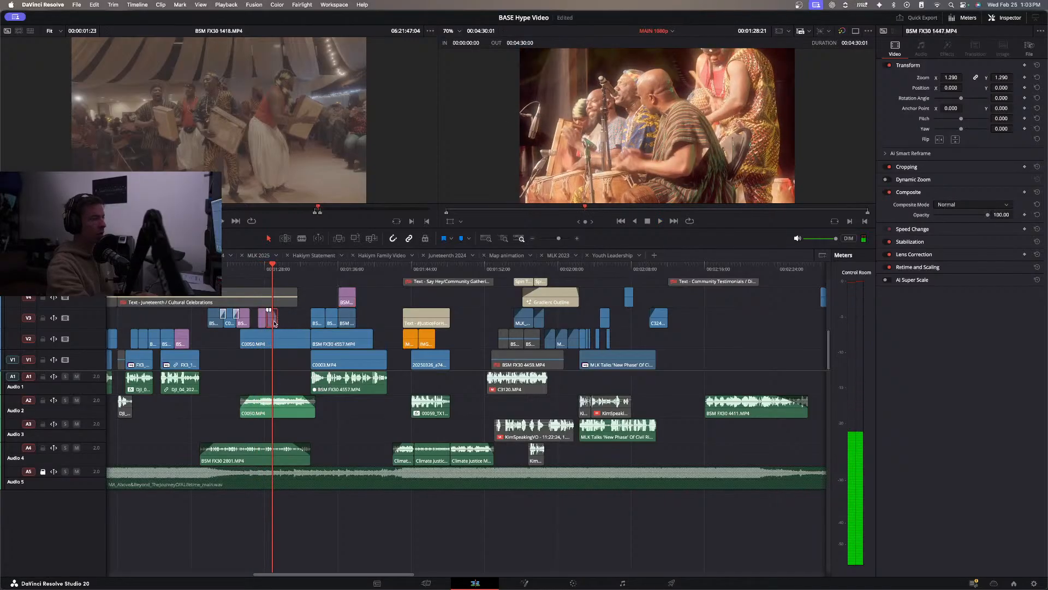
{"action": "key", "text": "BackSpace"}
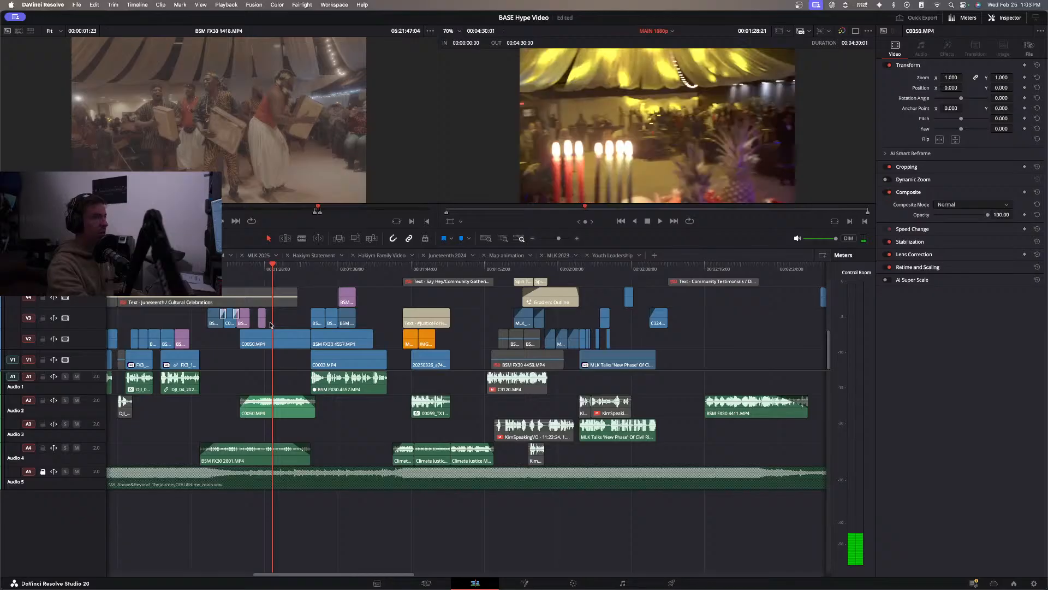
{"action": "left_click_drag", "start_coordinate": [263, 324], "coordinate": [278, 324]}
{"action": "left_click_drag", "start_coordinate": [346, 299], "coordinate": [261, 321]}
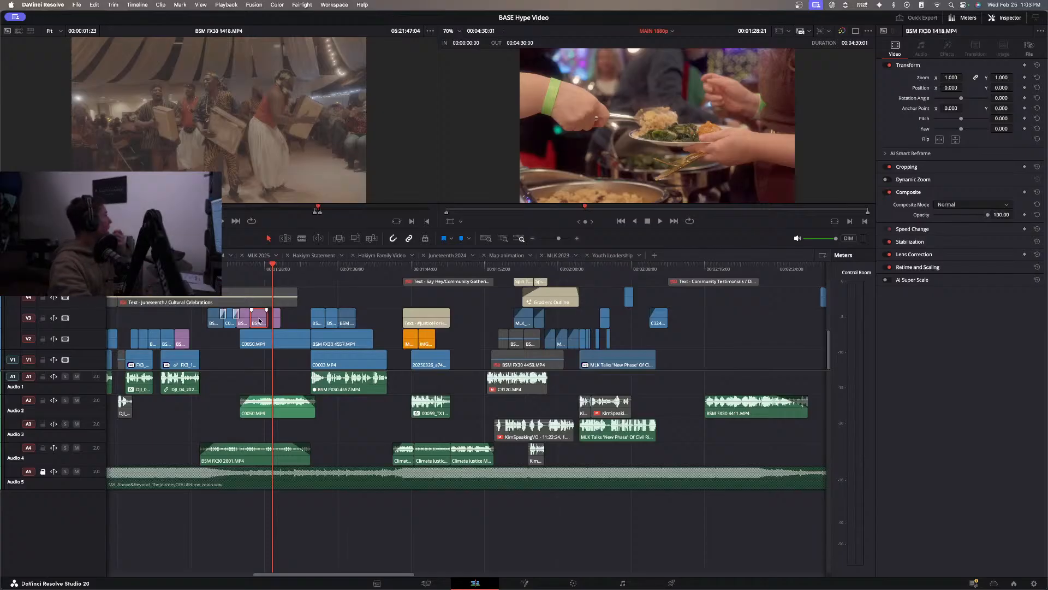
Play the revised V3 B-roll under the Juneteenth / Cultural Celebrations title from its first clip to review the drummer shot's placement.
{"action": "key", "text": "Up"}
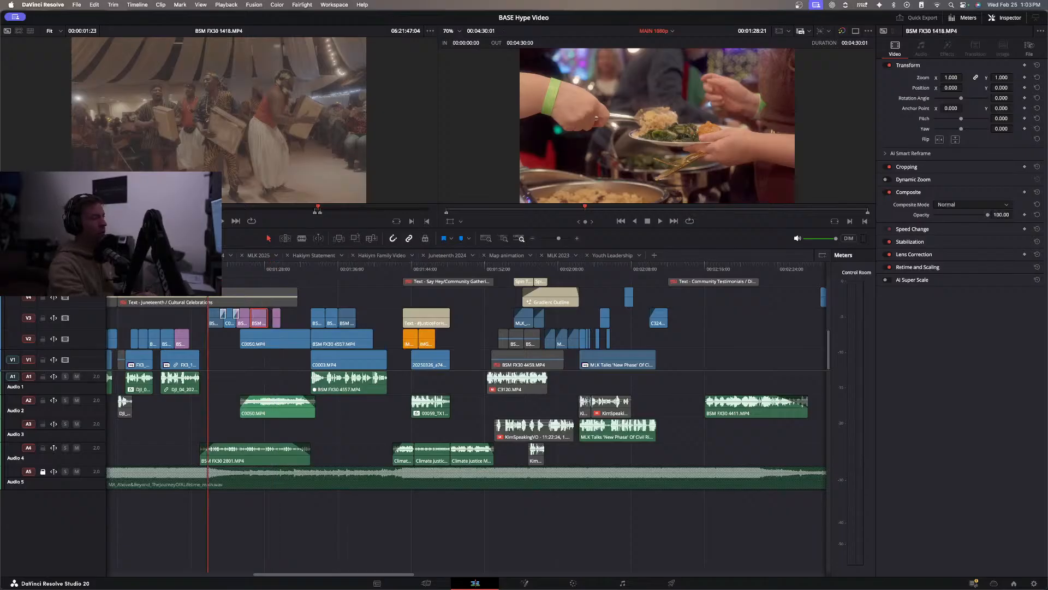
{"action": "key", "text": "space"}
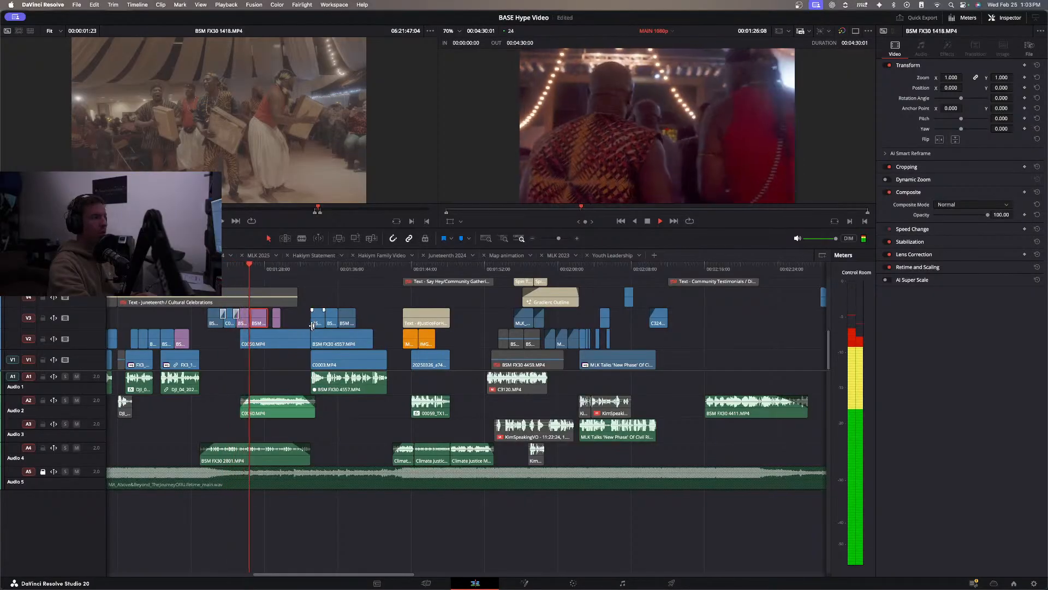
{"action": "left_click", "coordinate": [208, 270]}
{"action": "key", "text": "space"}
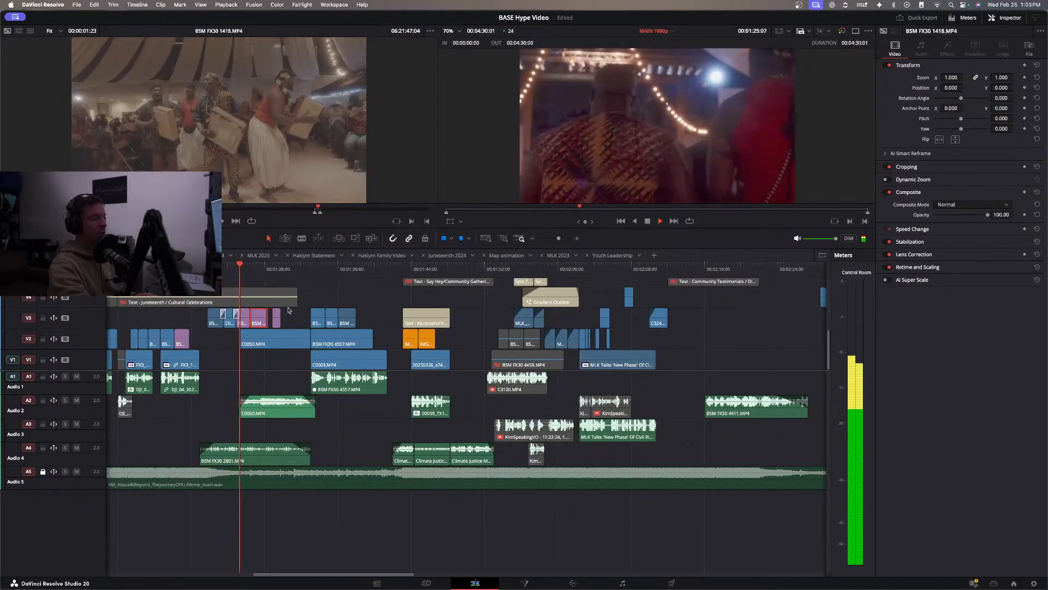
Close the small gaps on V3 between C0046.MP4, both BSM FX30 1418.MP4 clips and the food-serving clip, extending the end of C0046.MP4.
{"action": "left_click_drag", "start_coordinate": [264, 319], "coordinate": [238, 320]}
{"action": "left_click", "coordinate": [248, 322]}
{"action": "key", "text": "super+equal"}
{"action": "key", "text": "super+equal"}
{"action": "left_click_drag", "start_coordinate": [377, 318], "coordinate": [381, 318]}
{"action": "left_click_drag", "start_coordinate": [238, 269], "coordinate": [228, 268]}
Extend the end of the food-serving clip BSM FX30 1385.MP4 on V3 to about 00:01:30 and play the transition into the stage shot.
{"action": "key", "text": "space"}
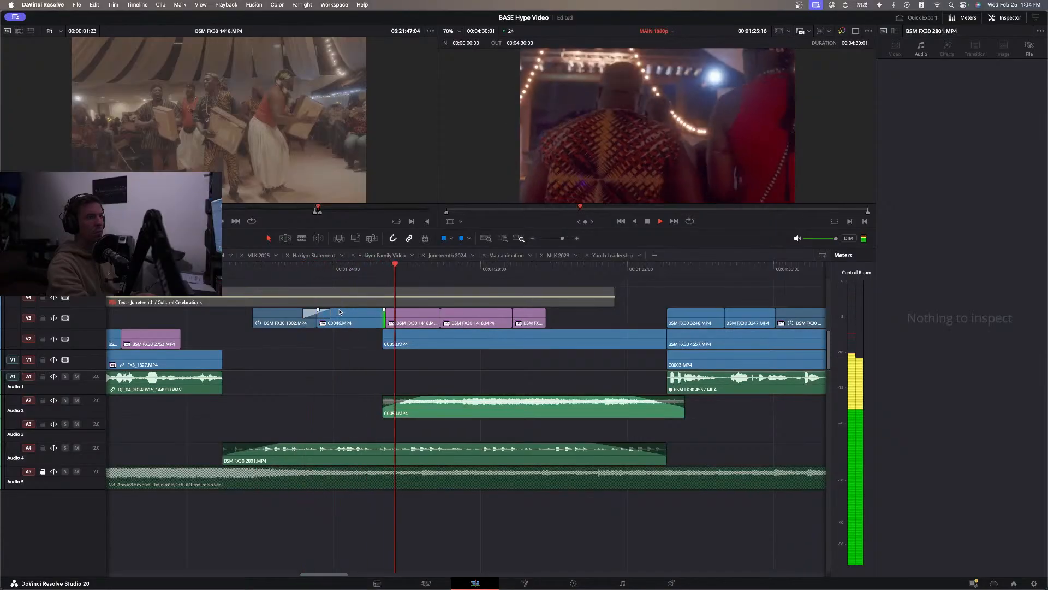
{"action": "left_click", "coordinate": [407, 312]}
{"action": "left_click", "coordinate": [457, 322]}
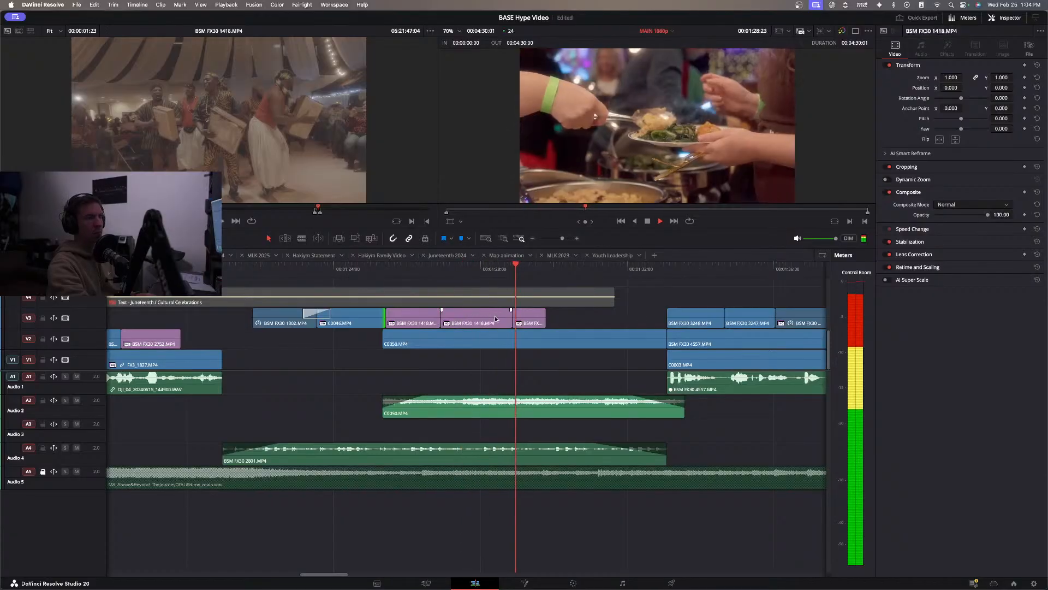
{"action": "left_click_drag", "start_coordinate": [545, 317], "coordinate": [567, 316]}
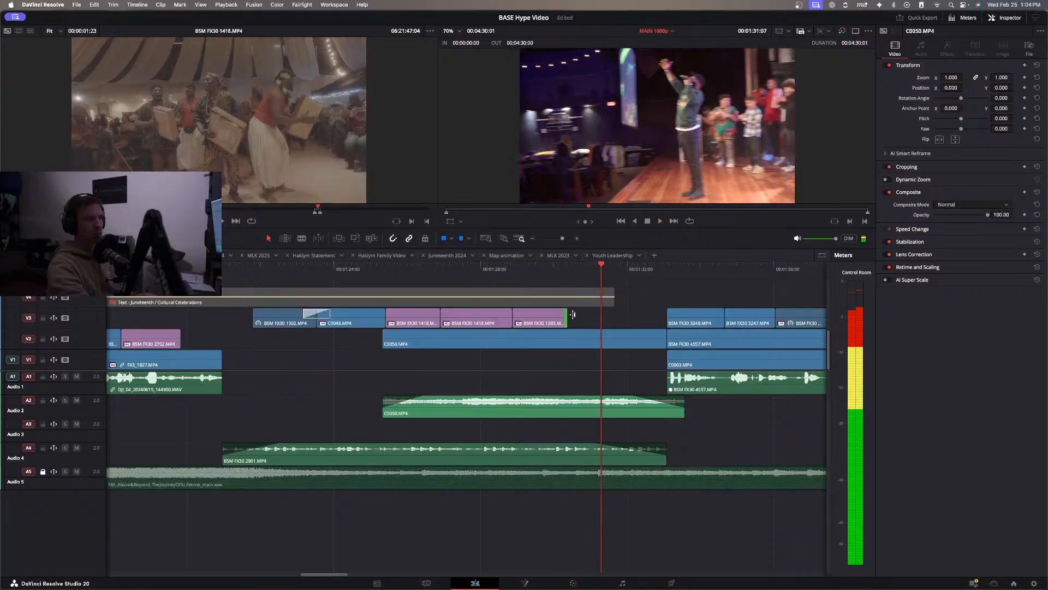
{"action": "left_click", "coordinate": [489, 279]}
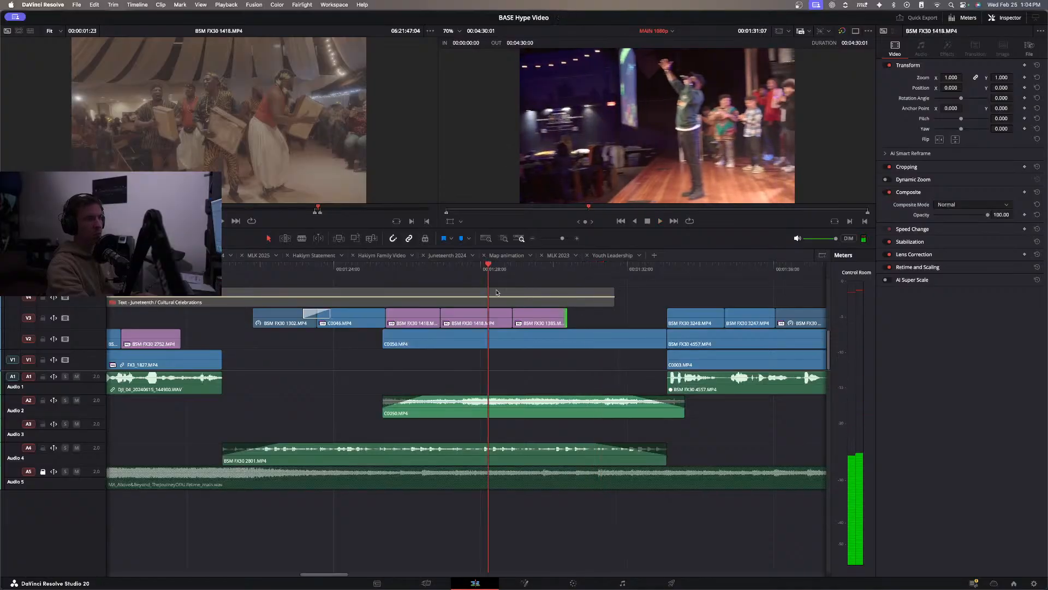
{"action": "key", "text": "space"}
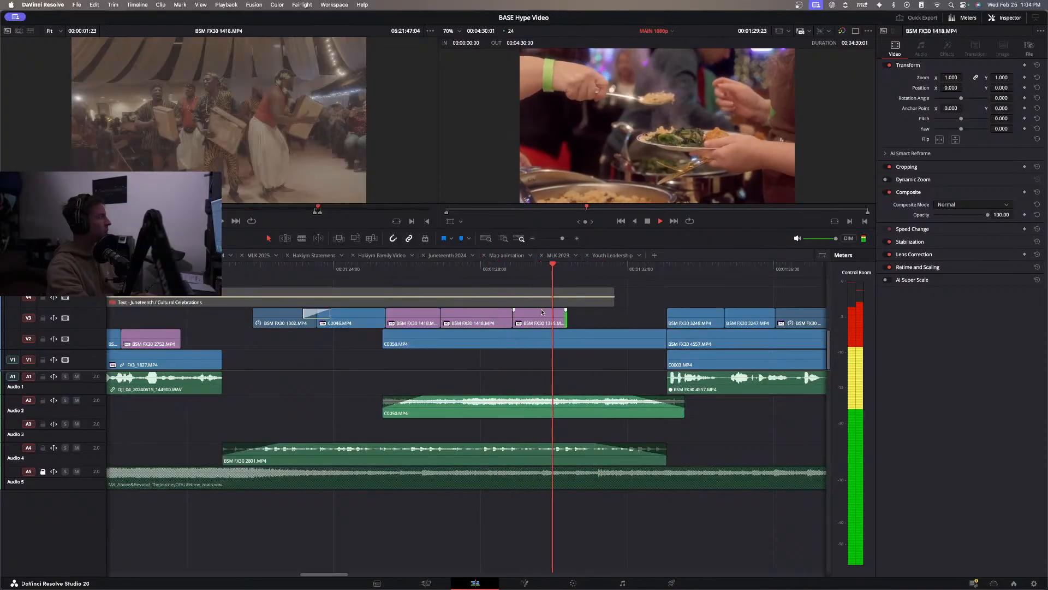
{"action": "key", "text": "space"}
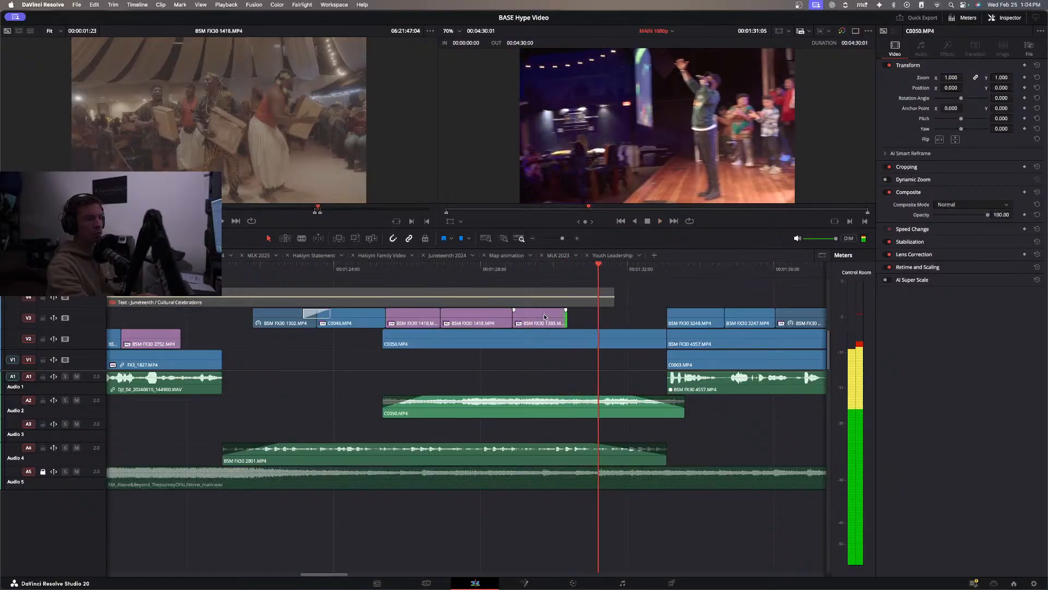
Check the file metadata of BSM FX30 1385.MP4 and the drummer clip BSM FX30 1418.MP4 to compare their creation dates.
{"action": "left_click", "coordinate": [545, 317]}
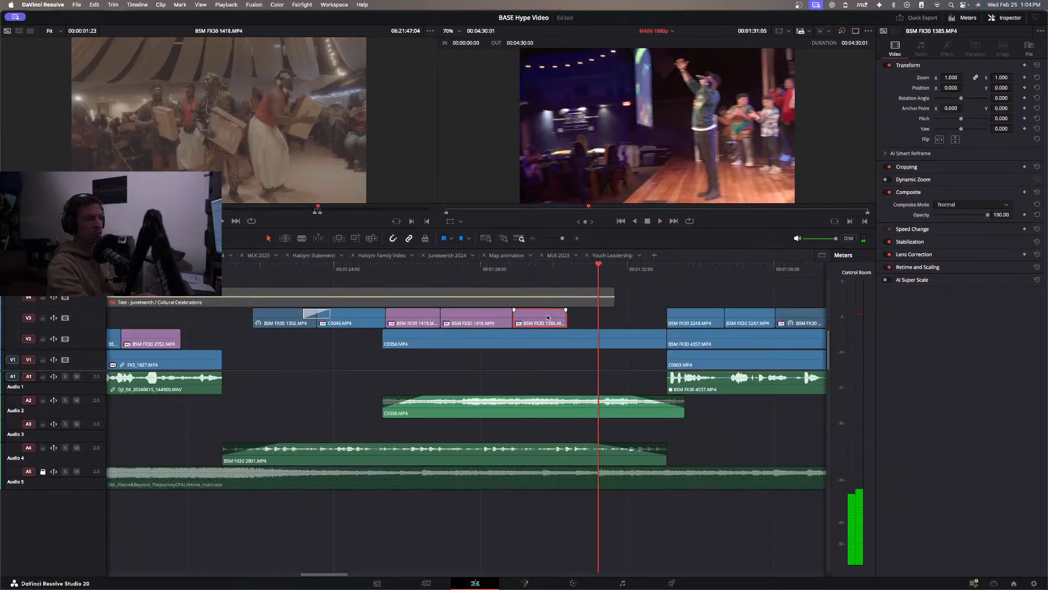
{"action": "left_click", "coordinate": [1029, 49]}
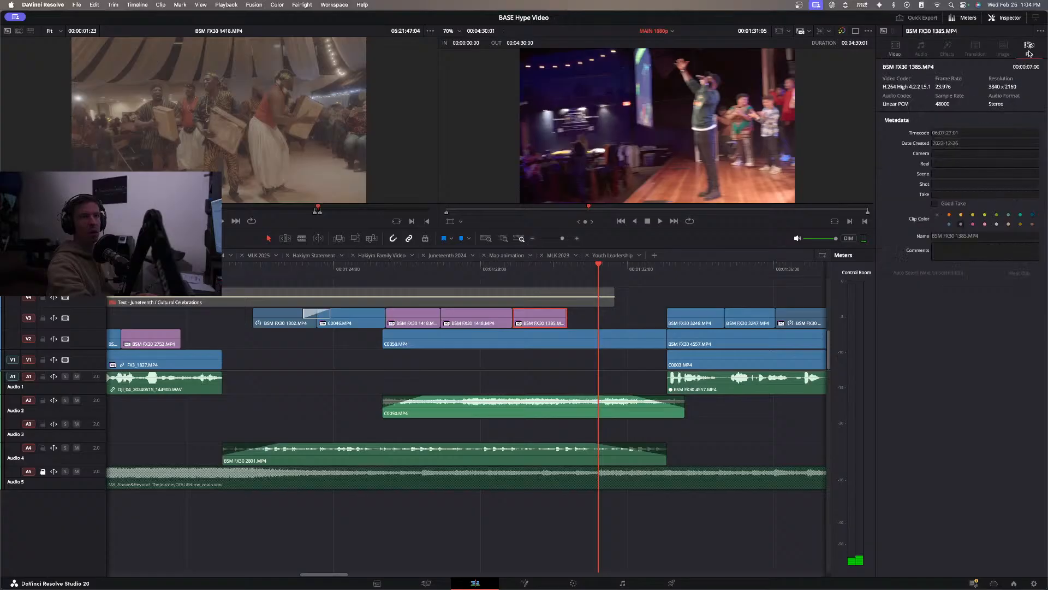
{"action": "left_click", "coordinate": [477, 312]}
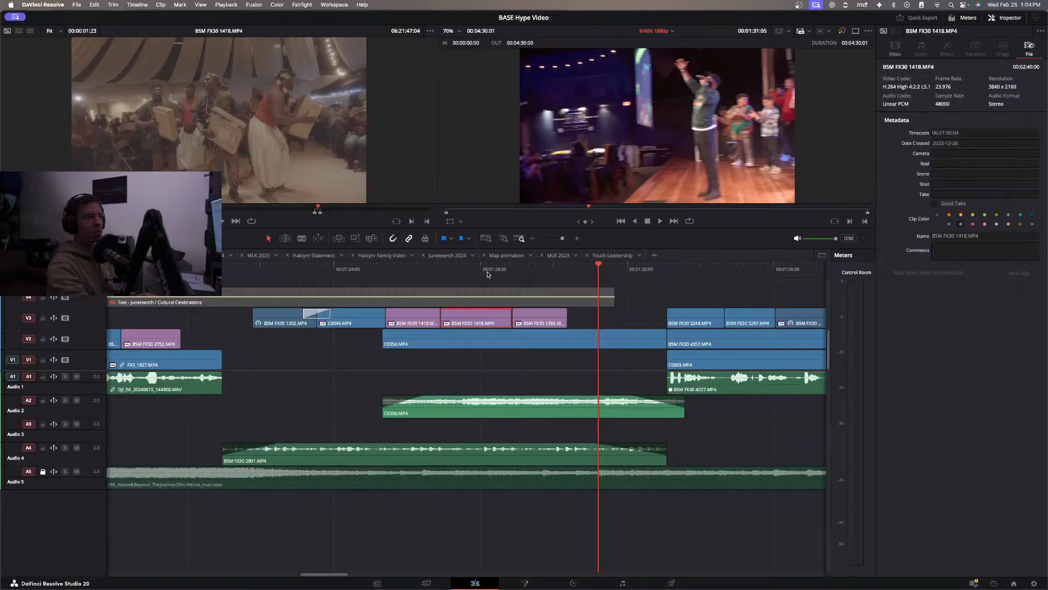
Play the V3 B-roll sequence through to 00:01:32:02 and go back to the ungraded drummer shot at 00:01:27:17.
{"action": "left_click", "coordinate": [487, 272]}
{"action": "key", "text": "space"}
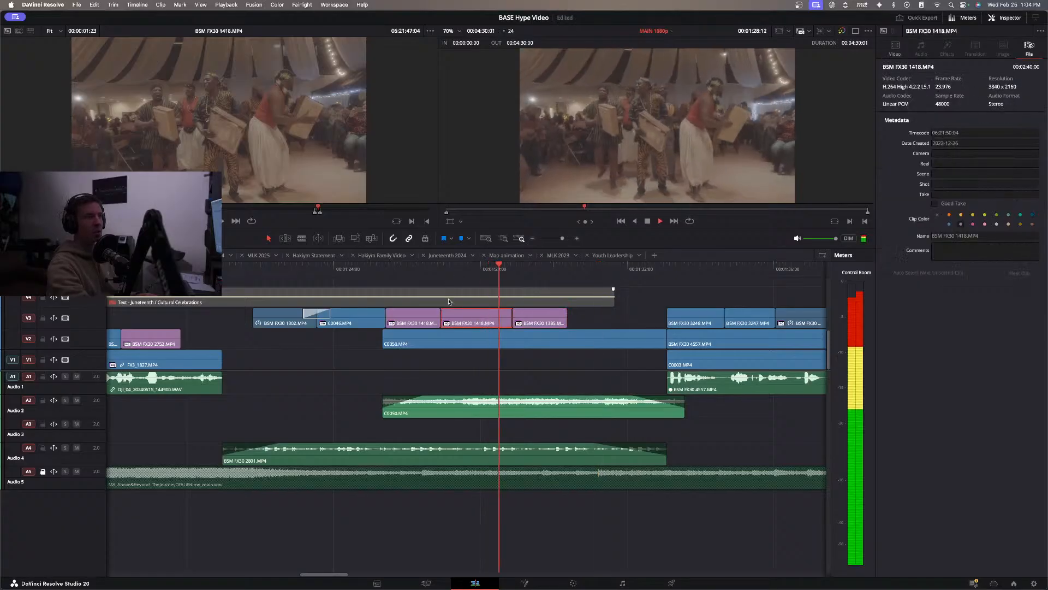
{"action": "left_click", "coordinate": [347, 268]}
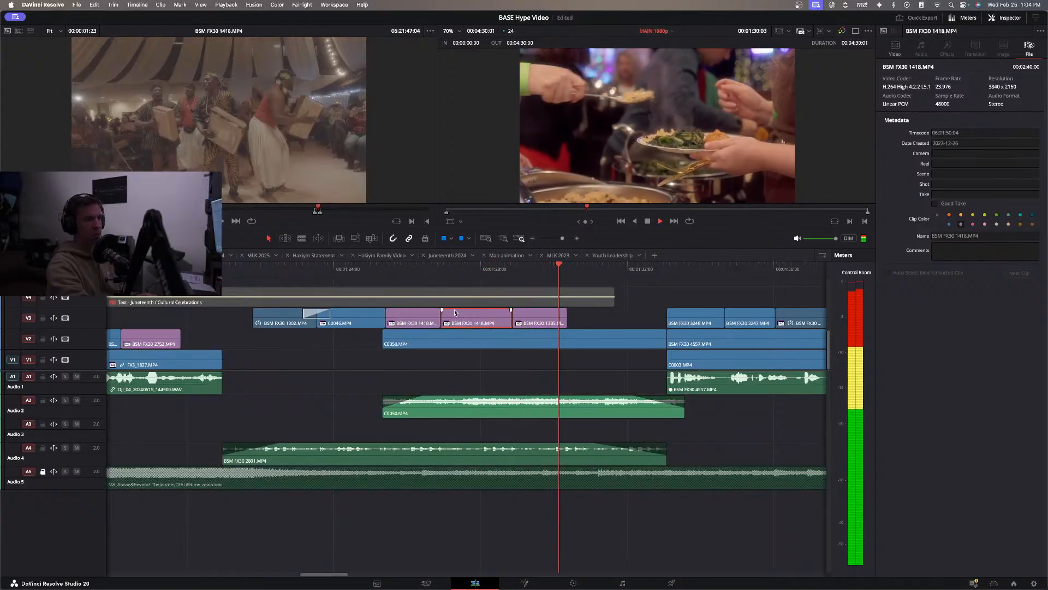
{"action": "key", "text": "space"}
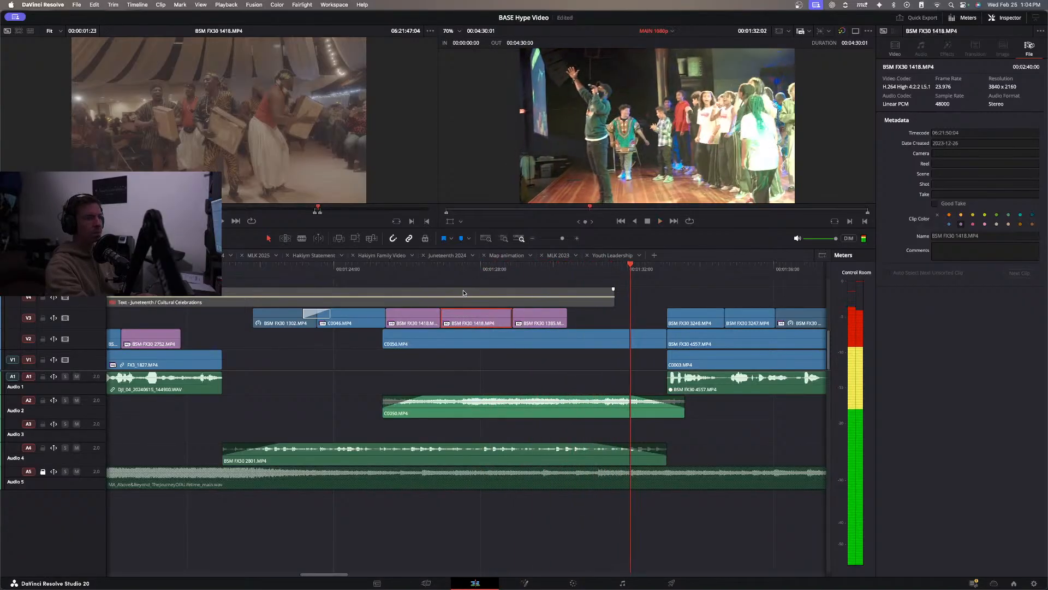
{"action": "left_click", "coordinate": [470, 269]}
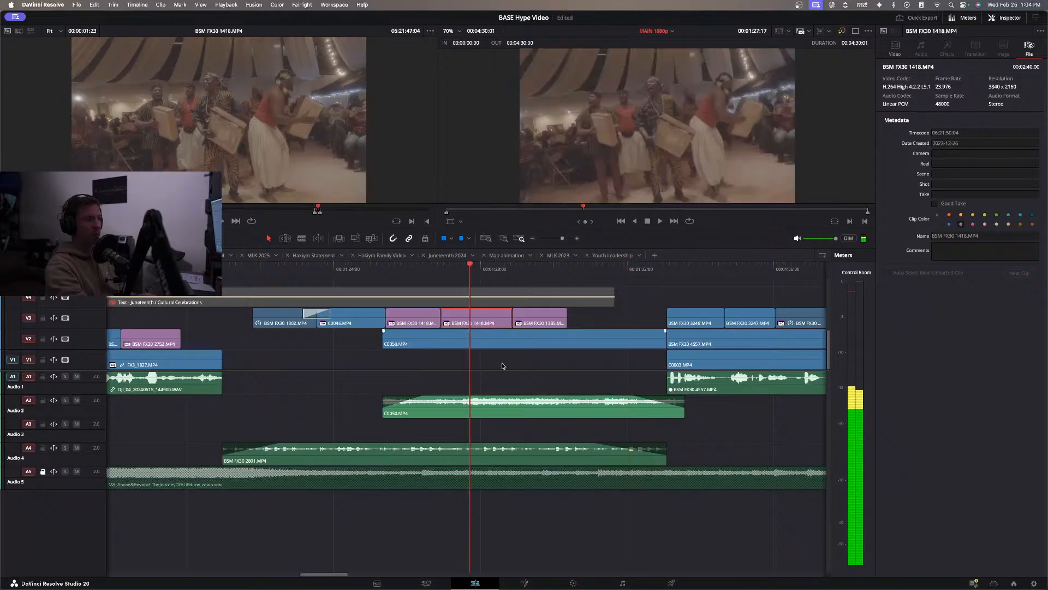
On the Color page, copy the three-node grade from the preceding BSM FX30 1418.MP4 stage shot onto the ungraded drummer clip.
{"action": "left_click", "coordinate": [573, 583]}
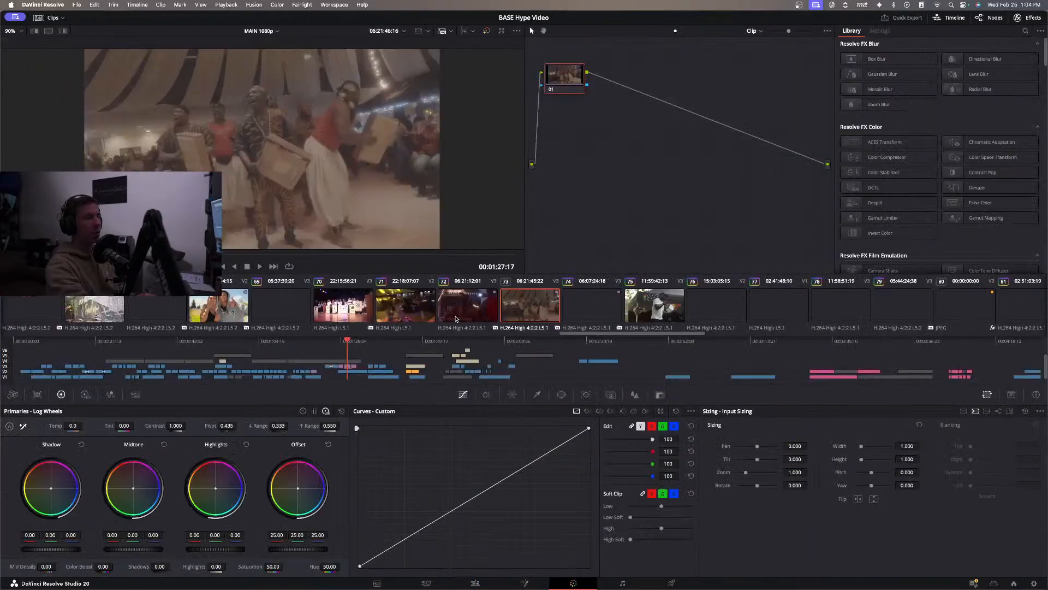
{"action": "left_click", "coordinate": [479, 317]}
{"action": "left_click_drag", "start_coordinate": [749, 140], "coordinate": [549, 67]}
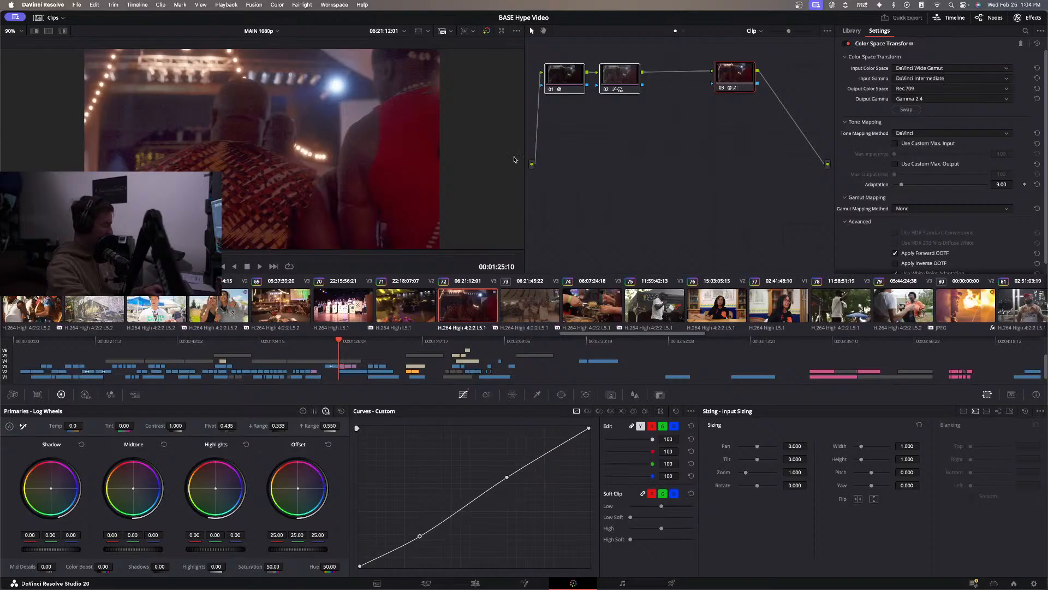
{"action": "left_click", "coordinate": [529, 304]}
{"action": "key", "text": "super+v"}
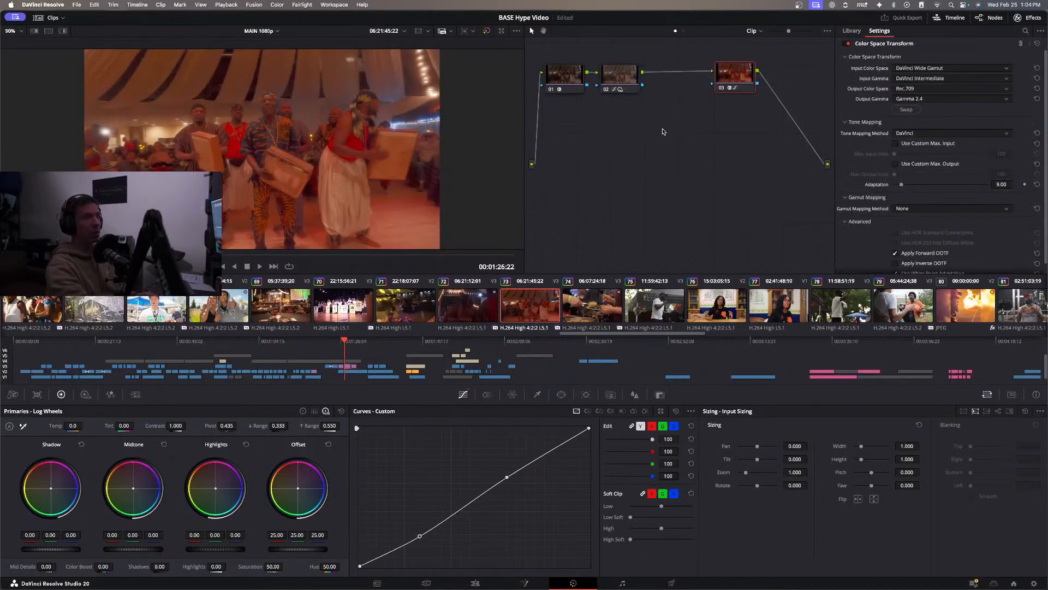
Compare the look of the graded stage shot with the drummer clip carrying the copied grade.
{"action": "left_click", "coordinate": [468, 308]}
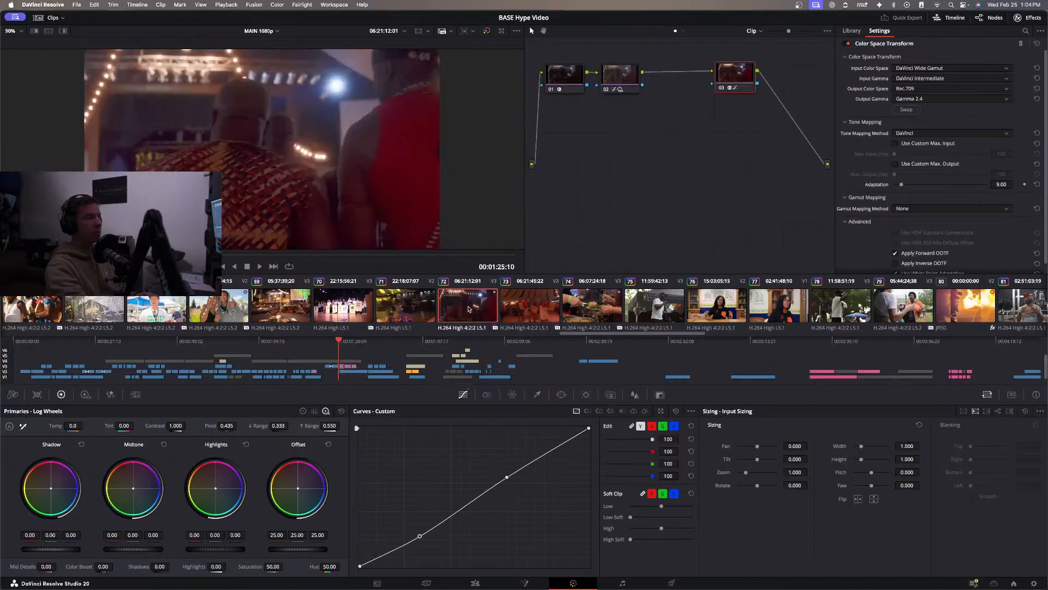
{"action": "key", "text": "space"}
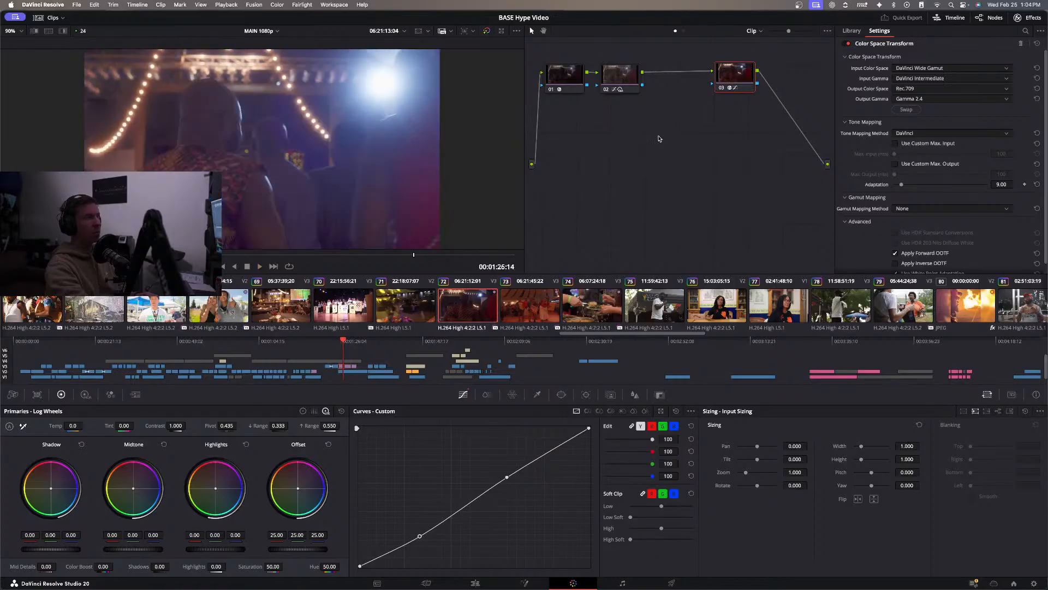
{"action": "left_click", "coordinate": [530, 302]}
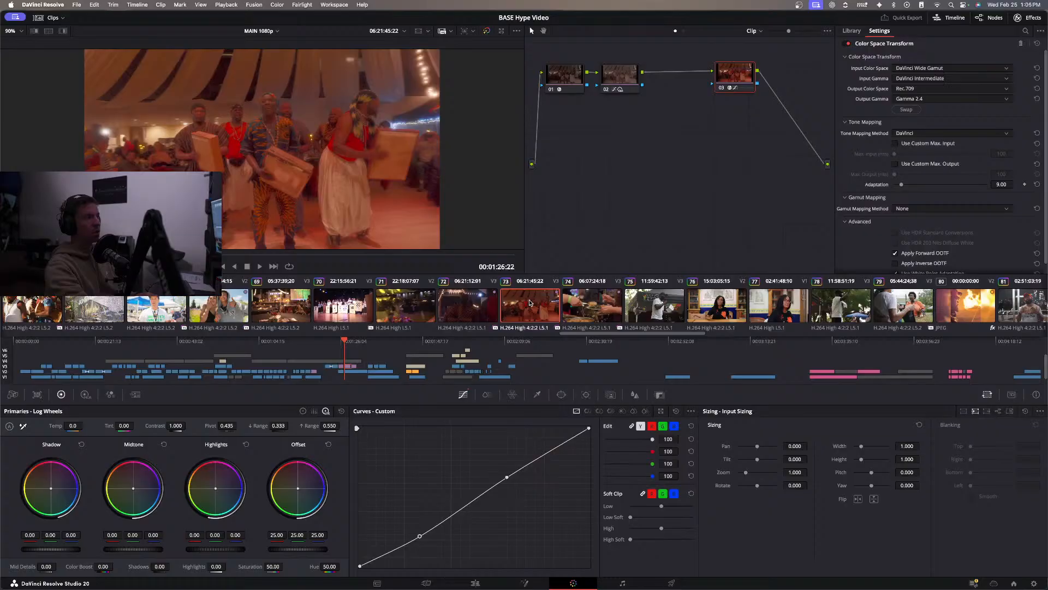
{"action": "left_click", "coordinate": [468, 309]}
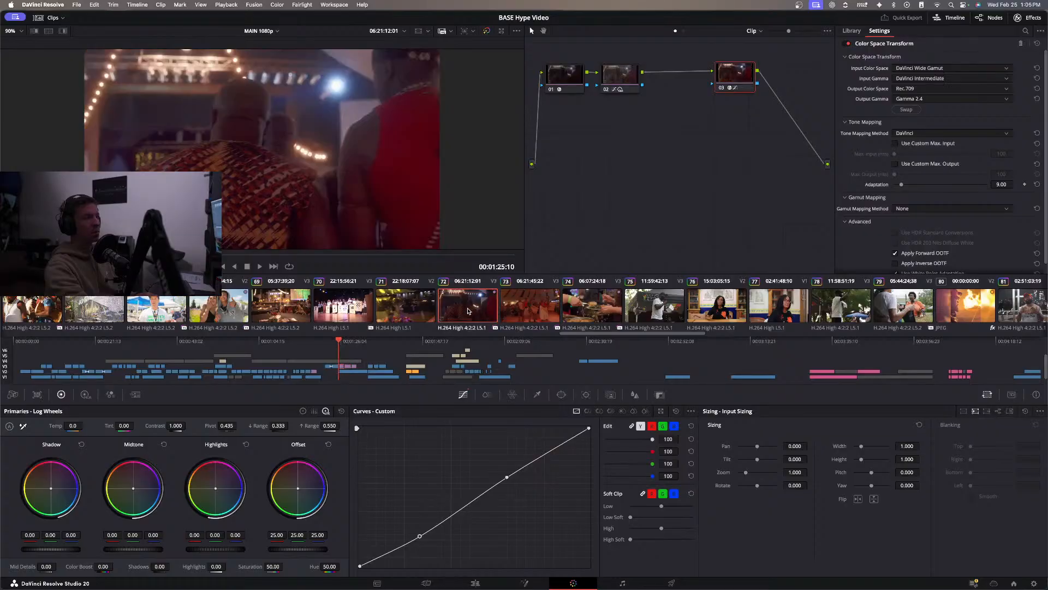
On the box-drummer clip, compare the image with and without the second node's adjustments.
{"action": "left_click", "coordinate": [524, 307]}
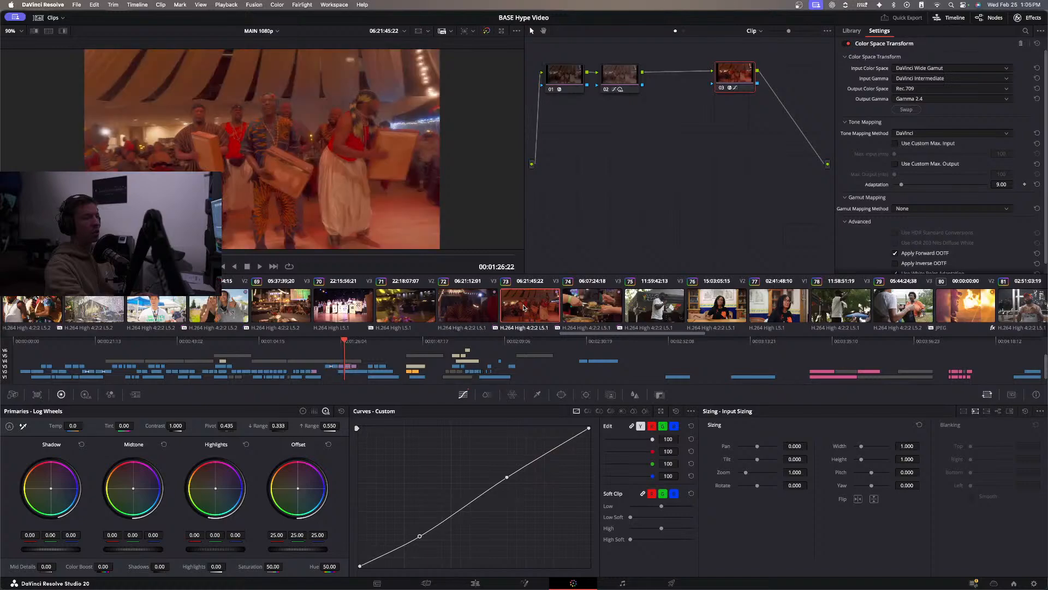
{"action": "left_click", "coordinate": [626, 88]}
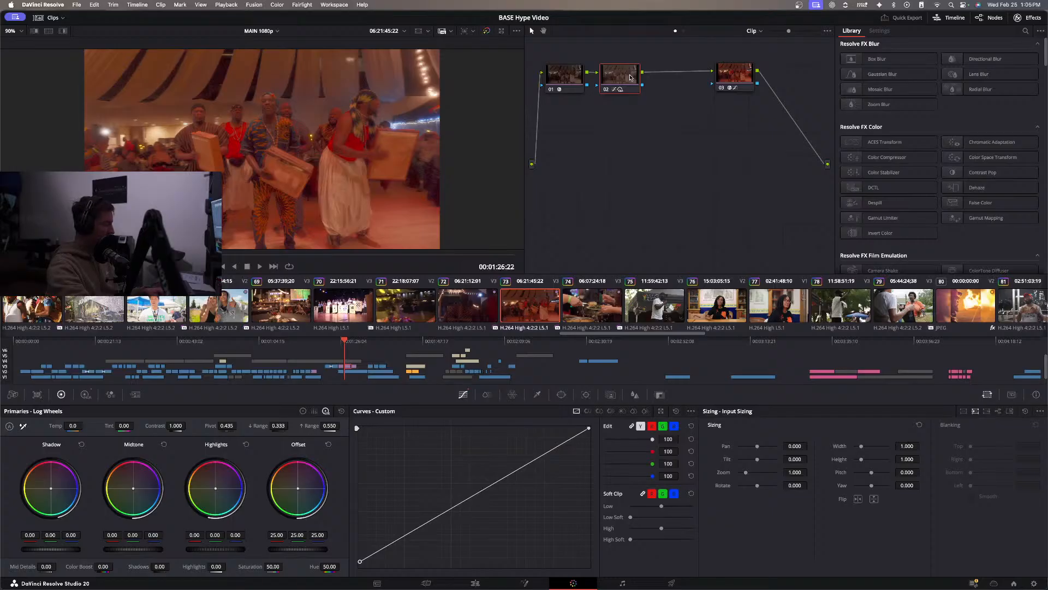
{"action": "key", "text": "ctrl+d"}
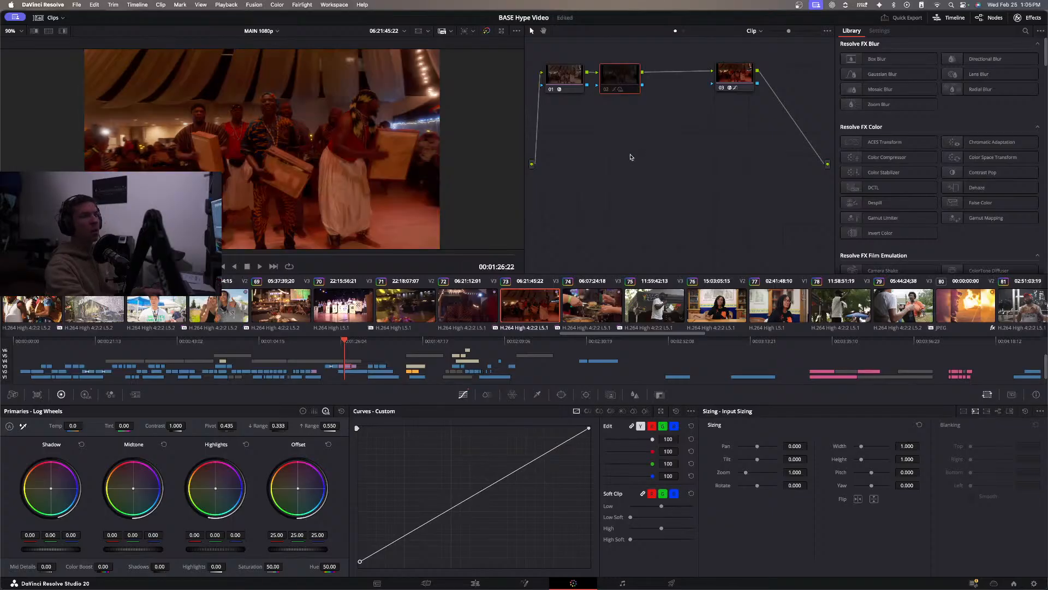
{"action": "key", "text": "ctrl+d"}
{"action": "key", "text": "ctrl+d"}
{"action": "key", "text": "ctrl+d"}
{"action": "key", "text": "ctrl+d"}
{"action": "key", "text": "ctrl+d"}
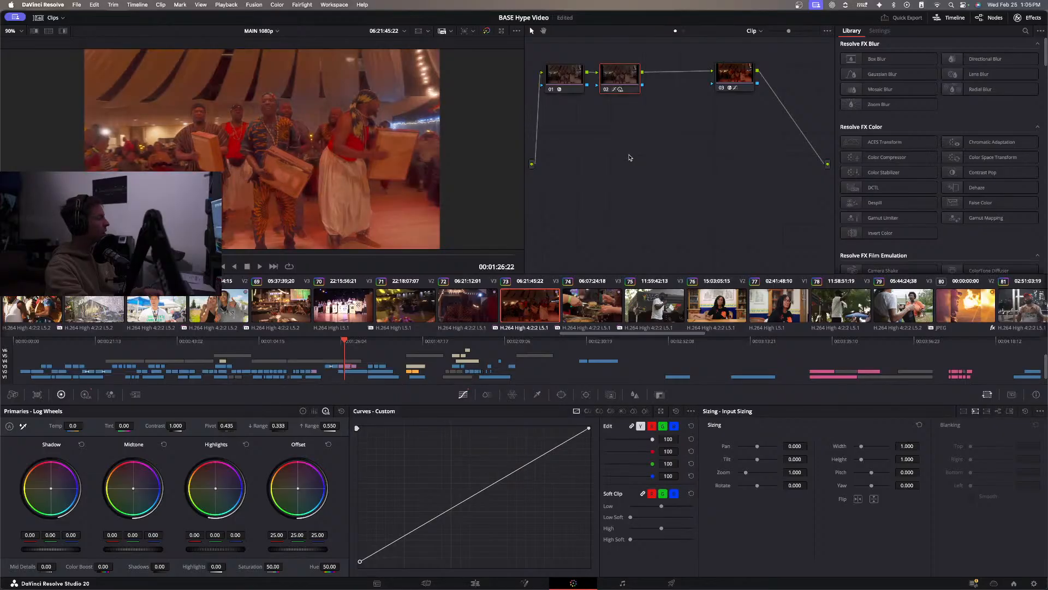
Reset all grades and nodes on the box-drummer clip and apply a LUT to its single remaining node.
{"action": "right_click", "coordinate": [632, 126]}
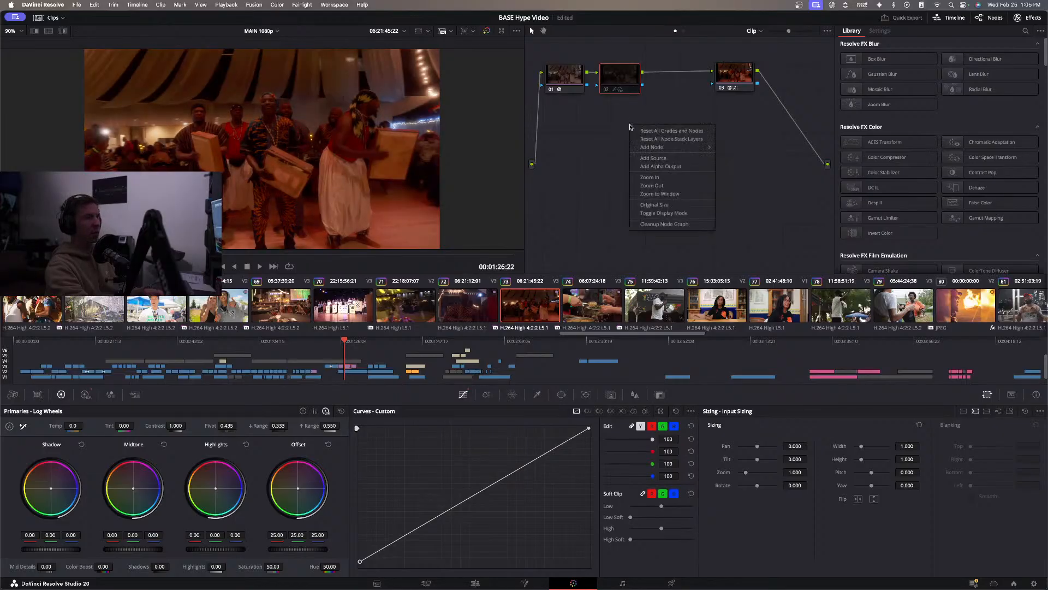
{"action": "left_click", "coordinate": [667, 131]}
{"action": "left_click_drag", "start_coordinate": [562, 82], "coordinate": [633, 90]}
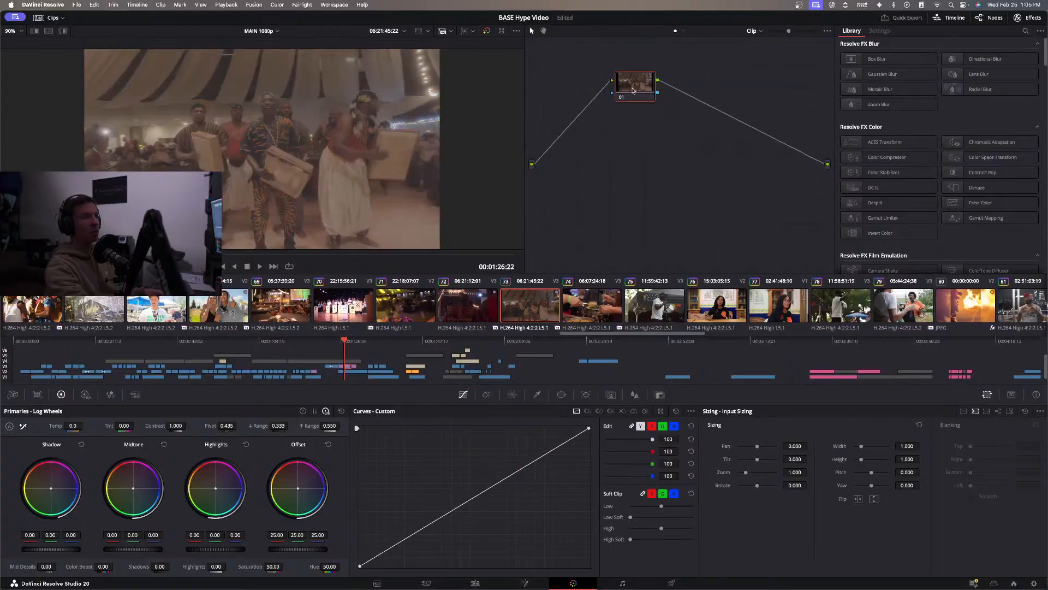
{"action": "left_click", "coordinate": [478, 307]}
{"action": "key", "text": "space"}
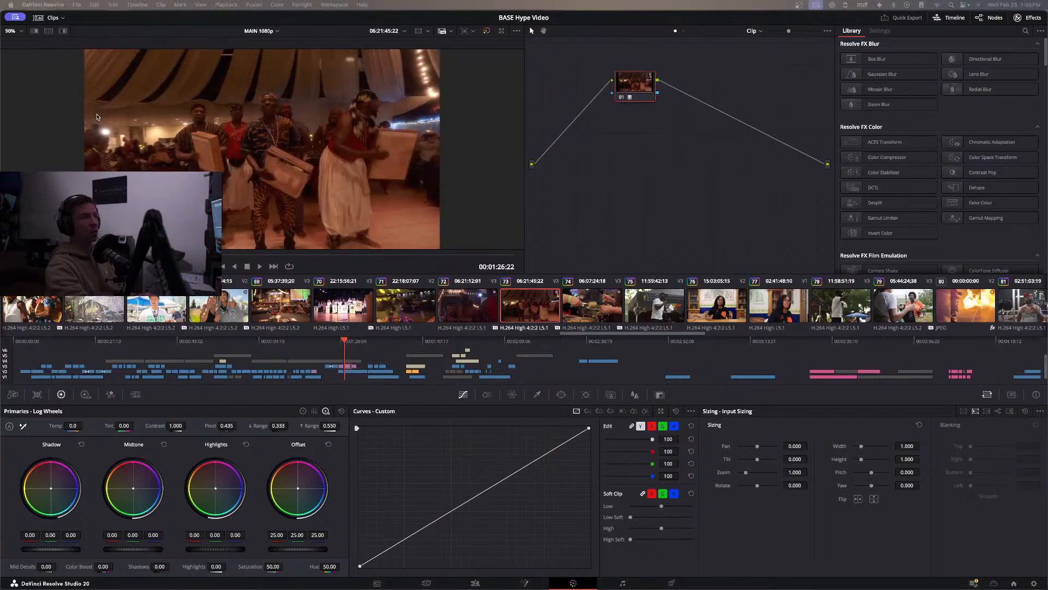
Add a node ahead of the LUT node and set its Offset to about 29.53 red, 30.64 green and 30.28 blue.
{"action": "left_click_drag", "start_coordinate": [643, 90], "coordinate": [680, 94]}
{"action": "right_click", "coordinate": [680, 94]}
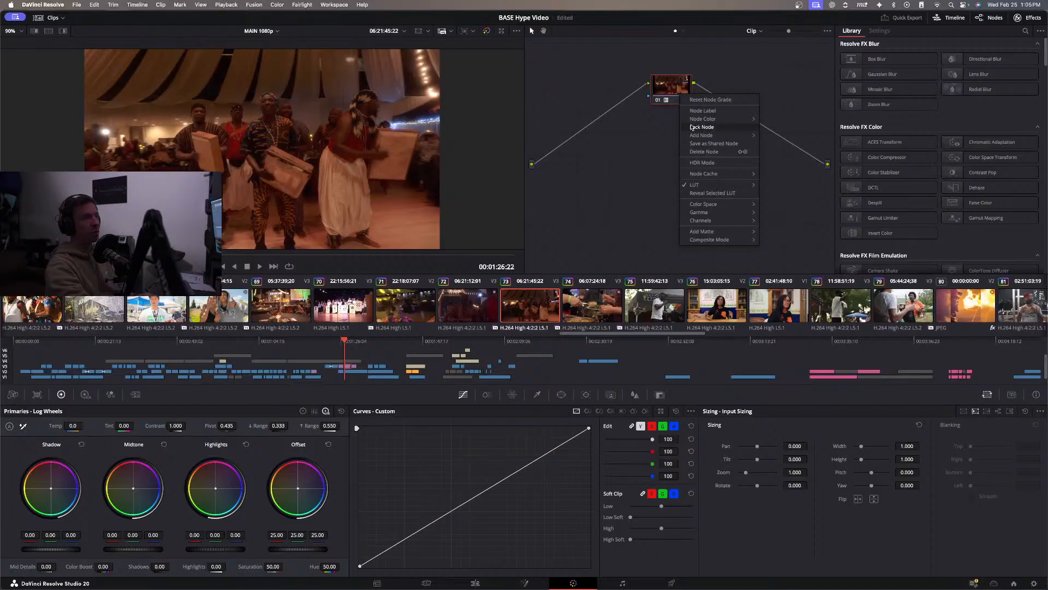
{"action": "mouse_move", "coordinate": [702, 135]}
{"action": "left_click", "coordinate": [791, 143]}
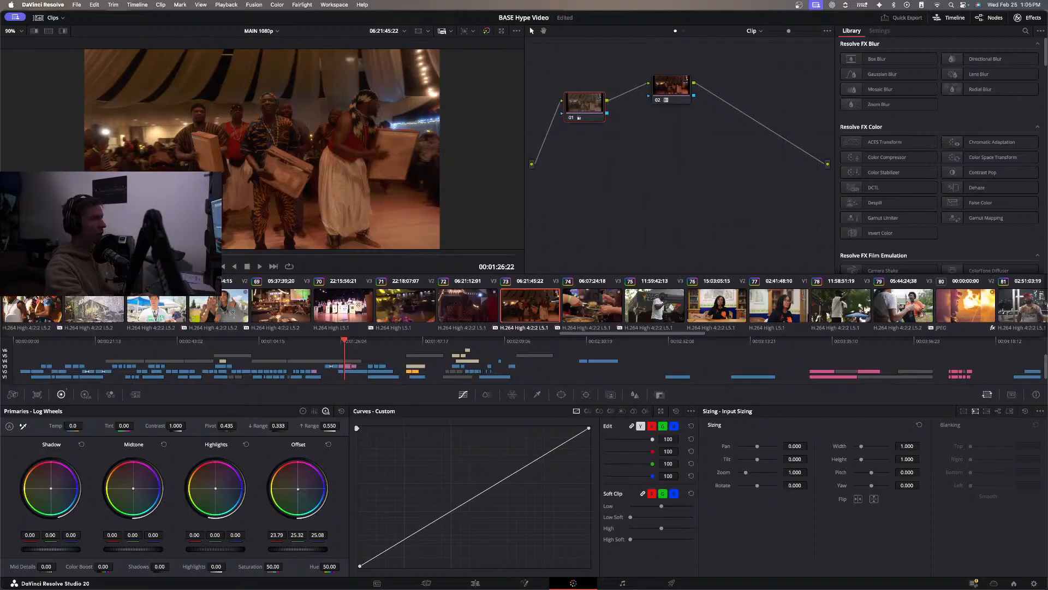
{"action": "left_click_drag", "start_coordinate": [300, 490], "coordinate": [301, 492]}
{"action": "left_click_drag", "start_coordinate": [298, 549], "coordinate": [311, 549]}
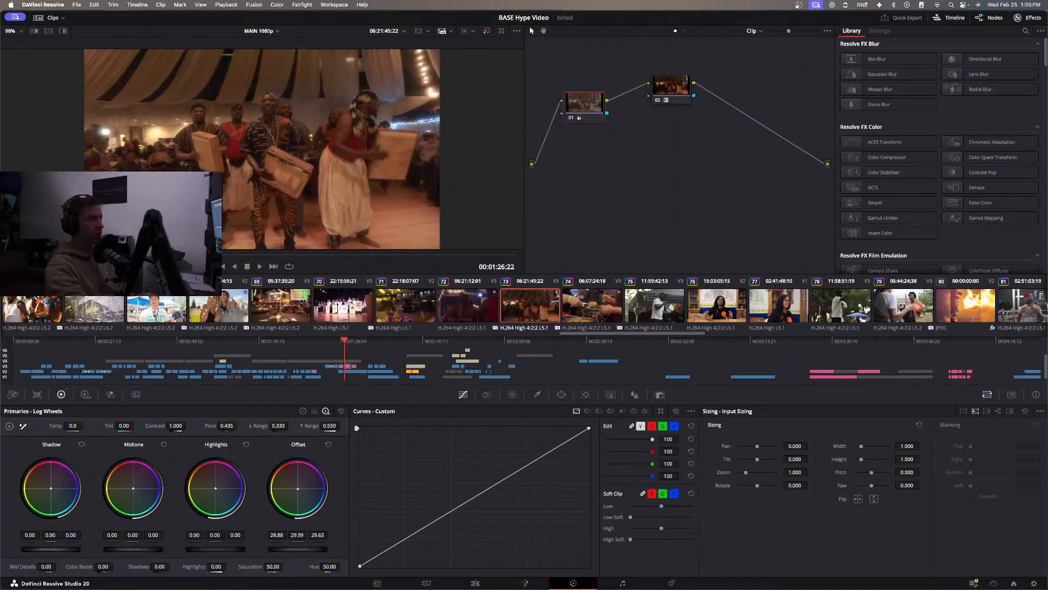
Shape the first node's custom curve with a raised lower-midtone point and the black point moved inward to deepen the shadows.
{"action": "left_click", "coordinate": [425, 530]}
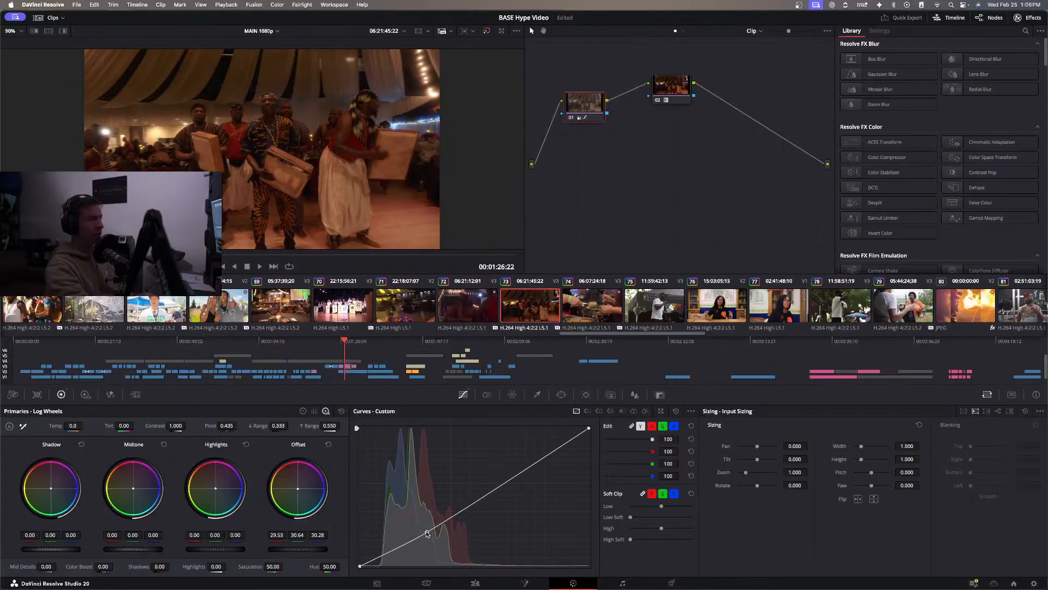
{"action": "left_click_drag", "start_coordinate": [425, 533], "coordinate": [440, 517]}
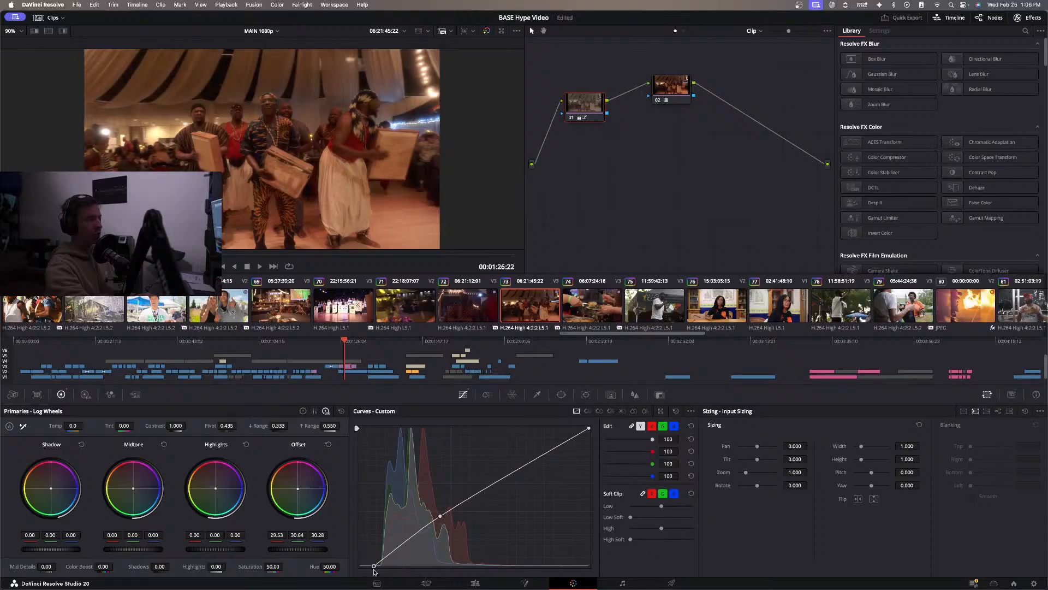
{"action": "left_click_drag", "start_coordinate": [375, 571], "coordinate": [377, 571]}
{"action": "left_click_drag", "start_coordinate": [373, 569], "coordinate": [378, 572]}
Play the sequence from the shot before the regraded drummers, continuing on the Edit page through the interview near 00:01:39:12.
{"action": "left_click", "coordinate": [469, 306]}
{"action": "key", "text": "space"}
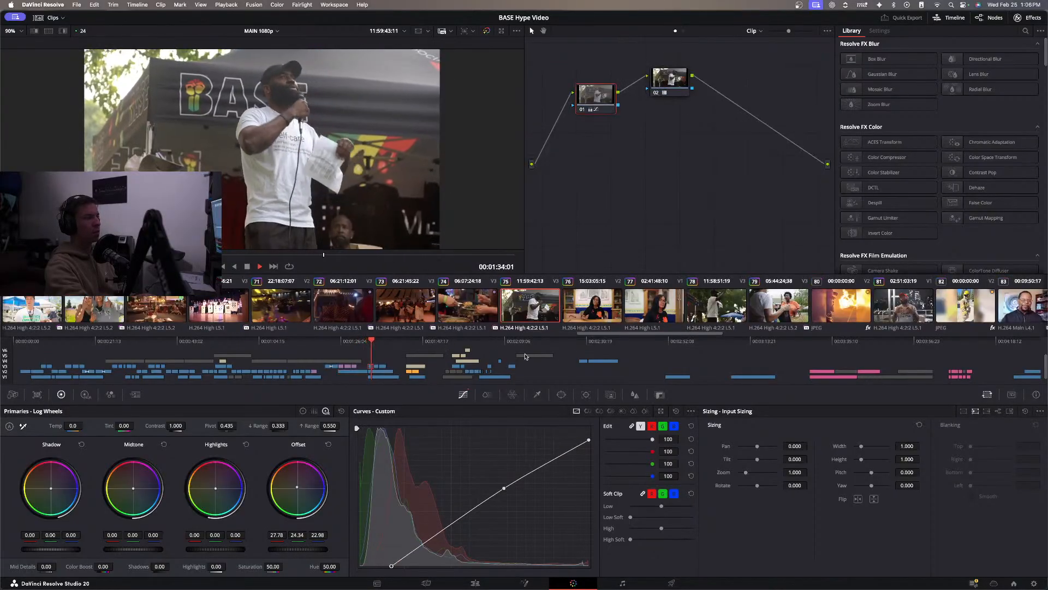
{"action": "left_click", "coordinate": [475, 583]}
{"action": "key", "text": "space"}
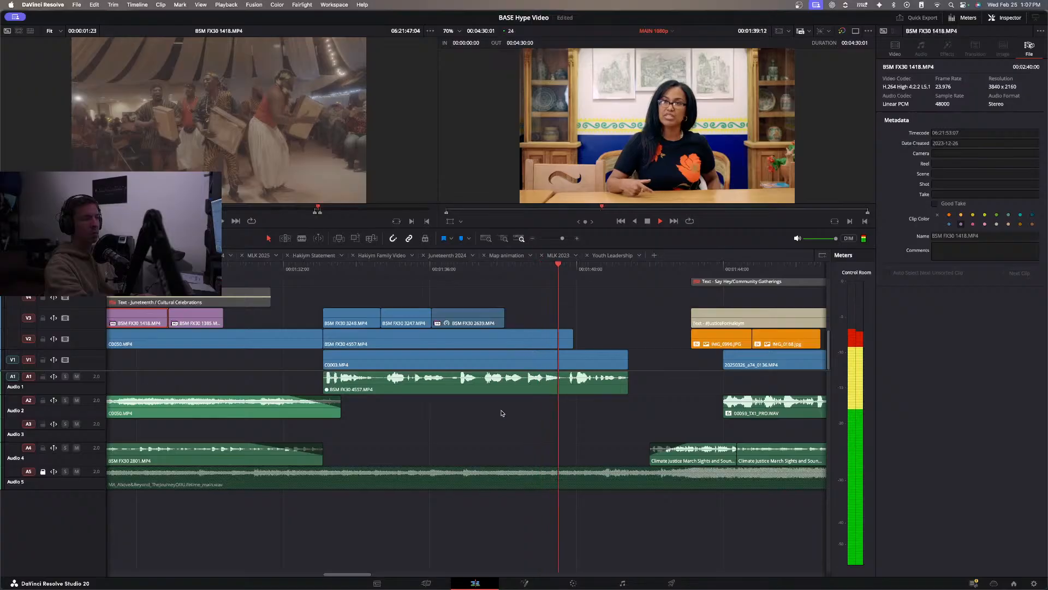
{"action": "left_click", "coordinate": [502, 413]}
{"action": "key", "text": "space"}
Review the lead-in to the cultural celebrations B-roll and the transition from Police Work into the Juneteenth section around 00:01:12:00.
{"action": "scroll", "coordinate": [393, 389], "scroll_direction": "left", "scroll_amount": 5}
{"action": "scroll", "coordinate": [374, 388], "scroll_direction": "left", "scroll_amount": 5}
{"action": "left_click", "coordinate": [361, 273]}
{"action": "key", "text": "space"}
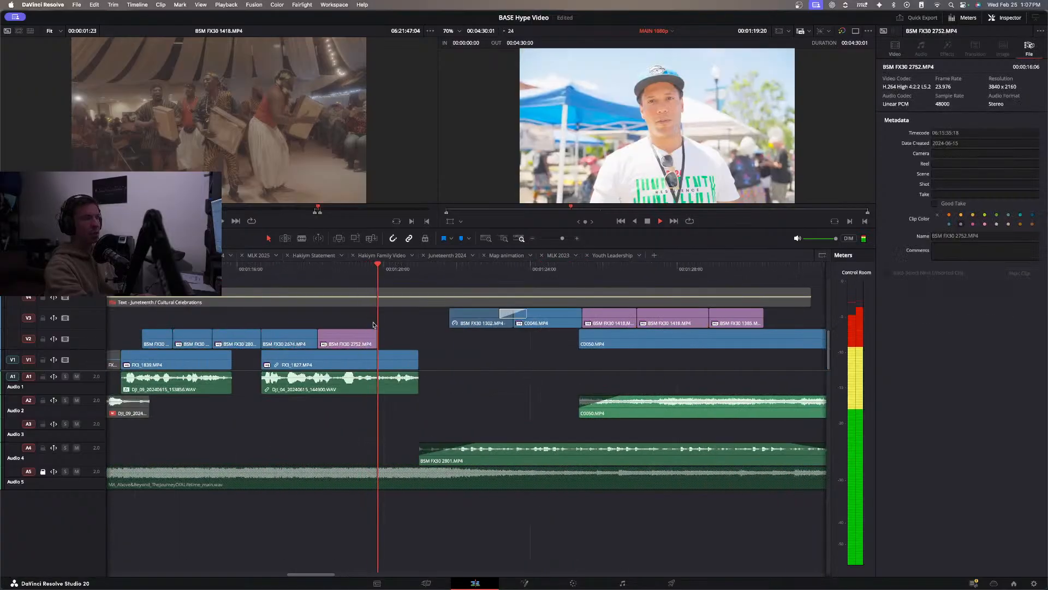
{"action": "left_click", "coordinate": [534, 239]}
{"action": "left_click", "coordinate": [290, 278]}
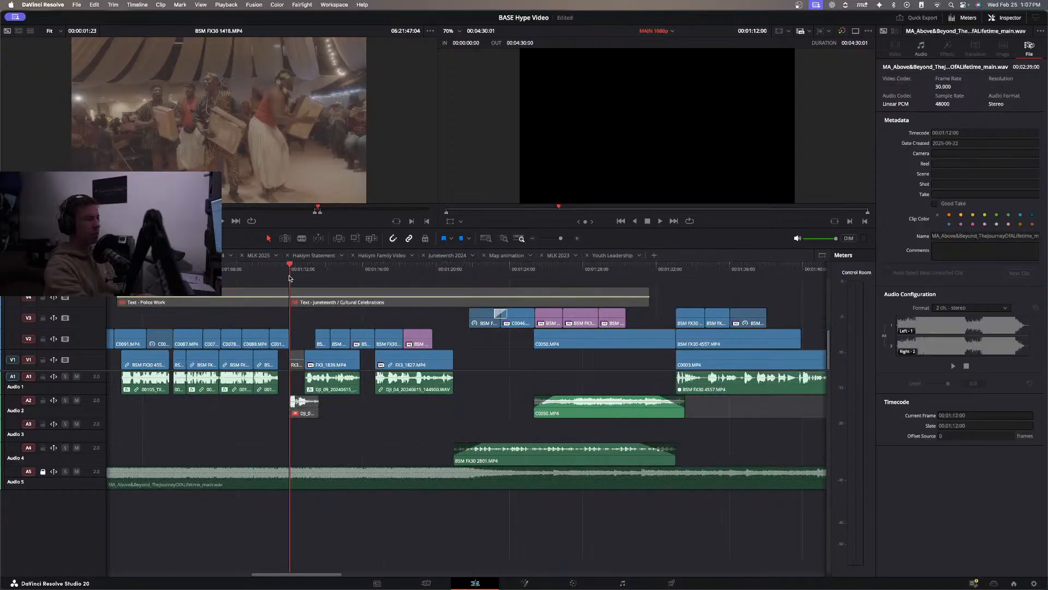
{"action": "key", "text": "space"}
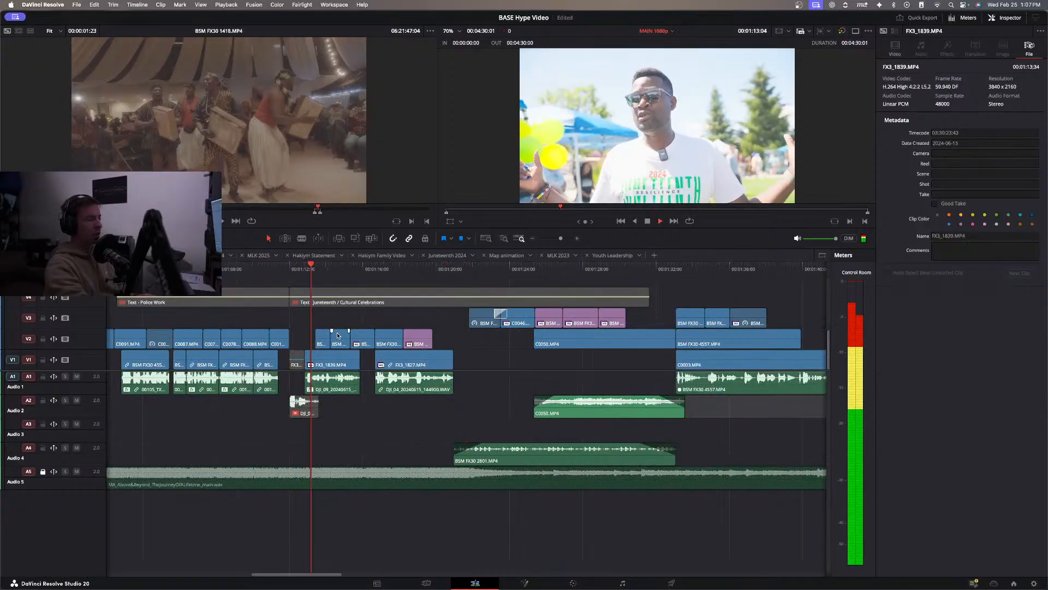
{"action": "key", "text": "space"}
{"action": "left_click", "coordinate": [265, 270]}
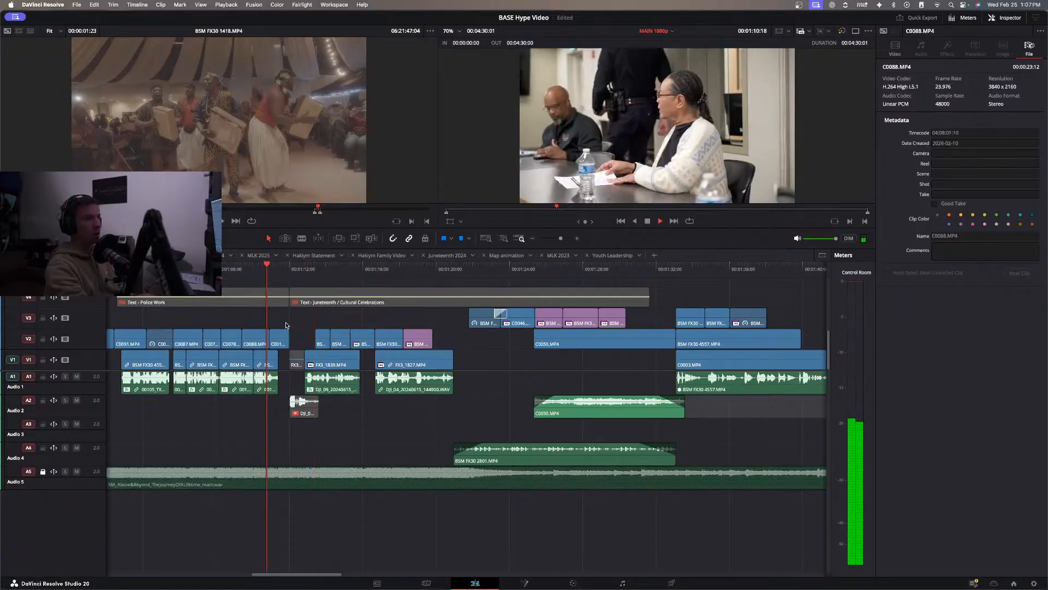
{"action": "key", "text": "space"}
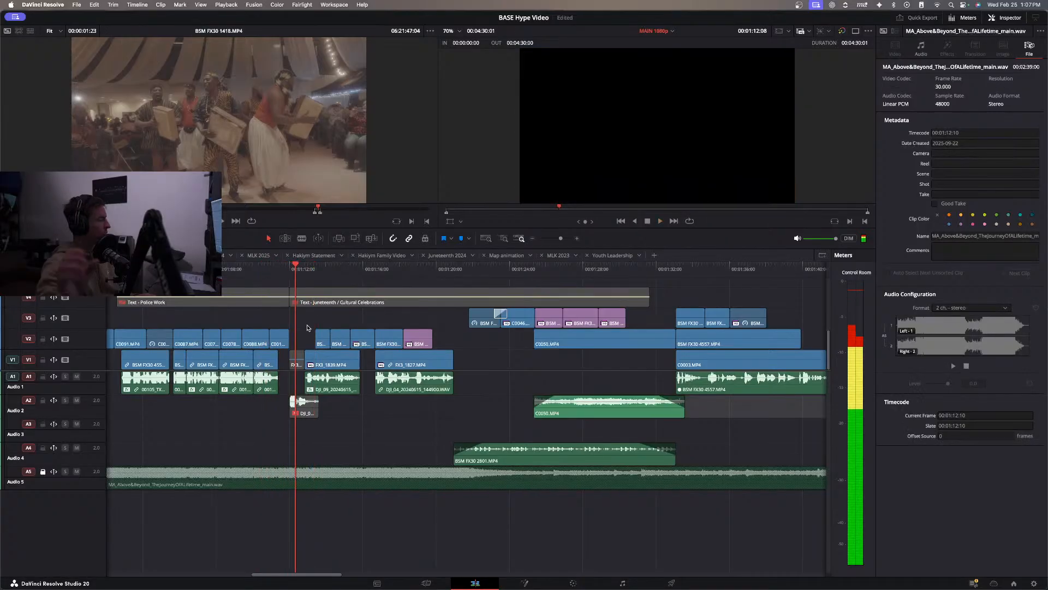
Play the FX3_1827.MP4 interview with its B-roll from 00:01:17:09 and return to the Juneteenth screen shot at 00:01:17:07.
{"action": "left_click", "coordinate": [387, 270]}
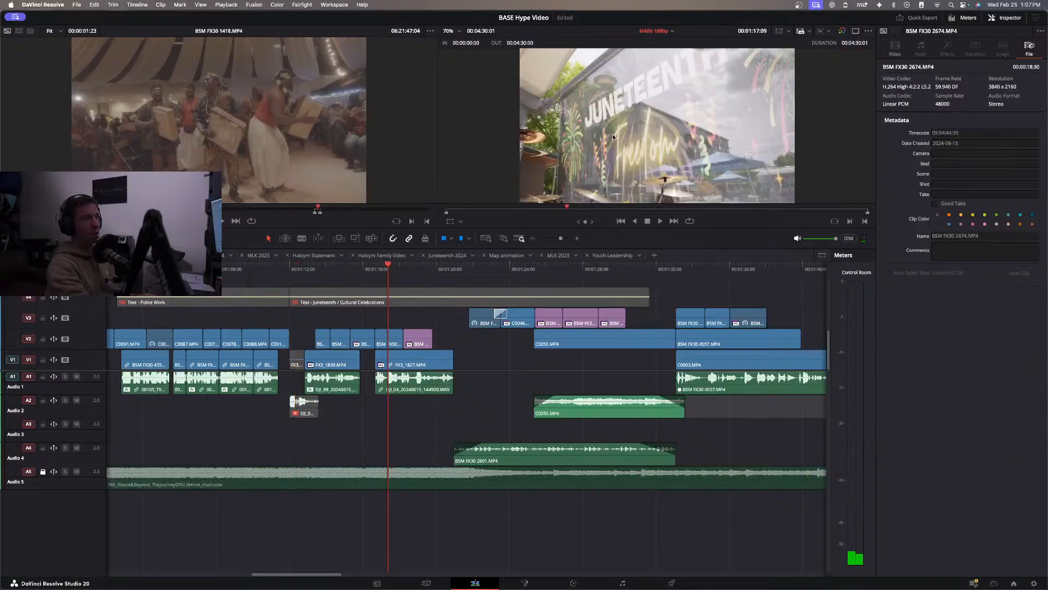
{"action": "key", "text": "space"}
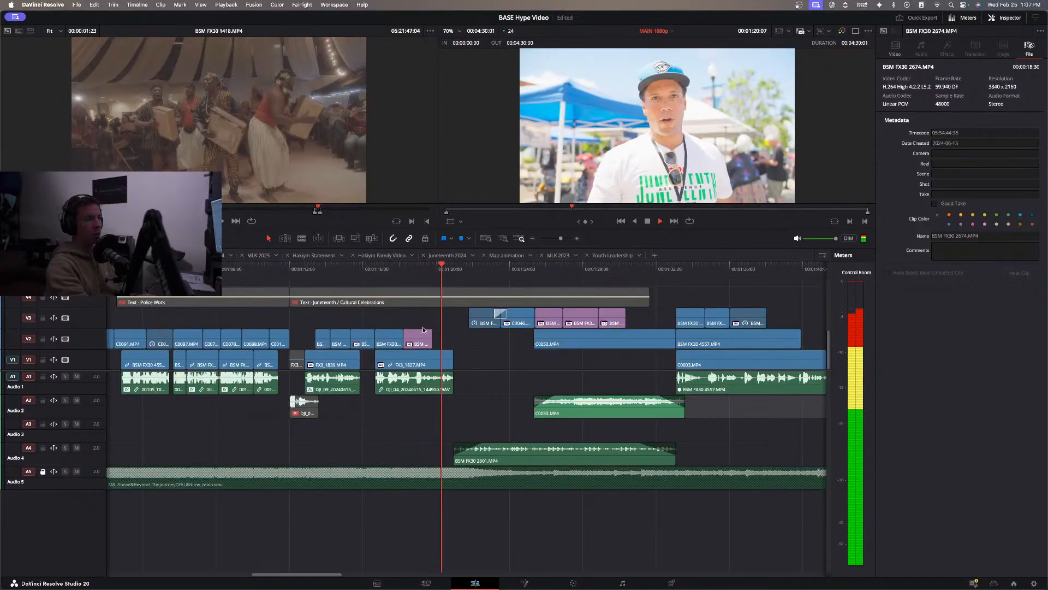
{"action": "key", "text": "space"}
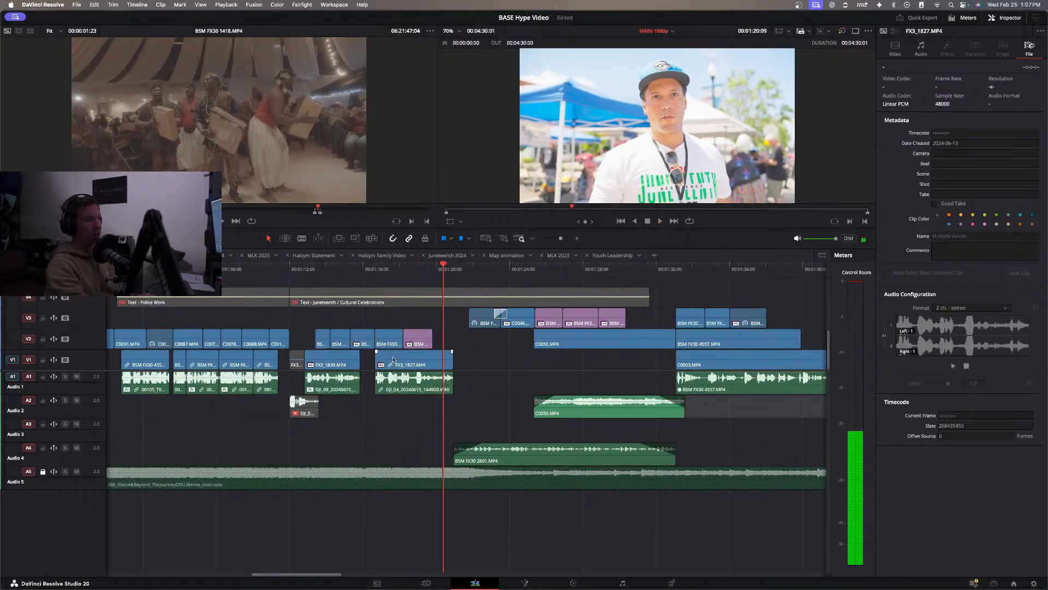
{"action": "left_click", "coordinate": [387, 269]}
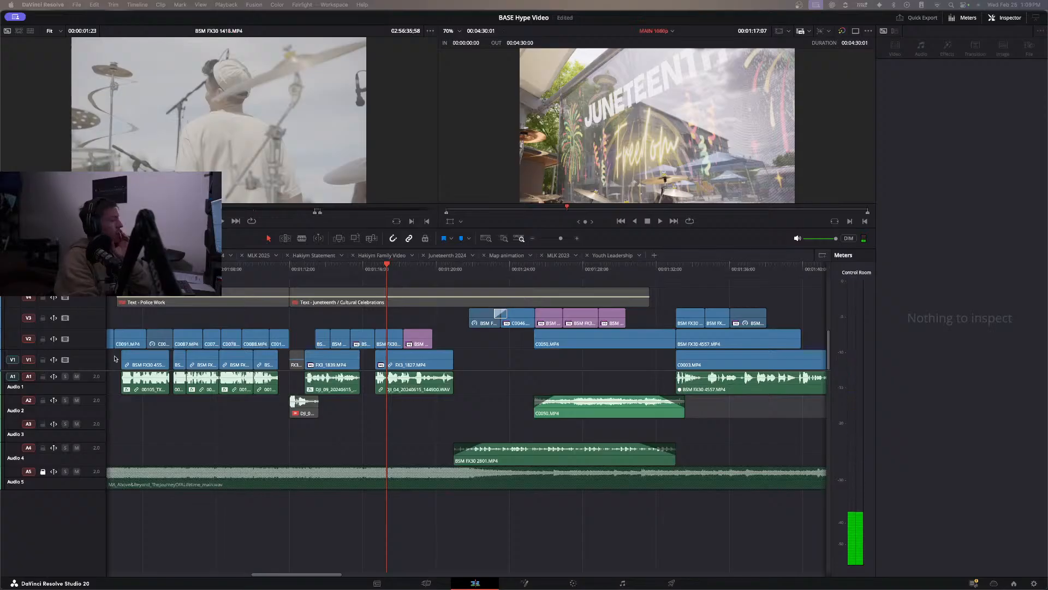
Replay the end of the Police Work section and stop in the black gap at 00:01:12:08.
{"action": "left_click", "coordinate": [263, 276]}
{"action": "key", "text": "space"}
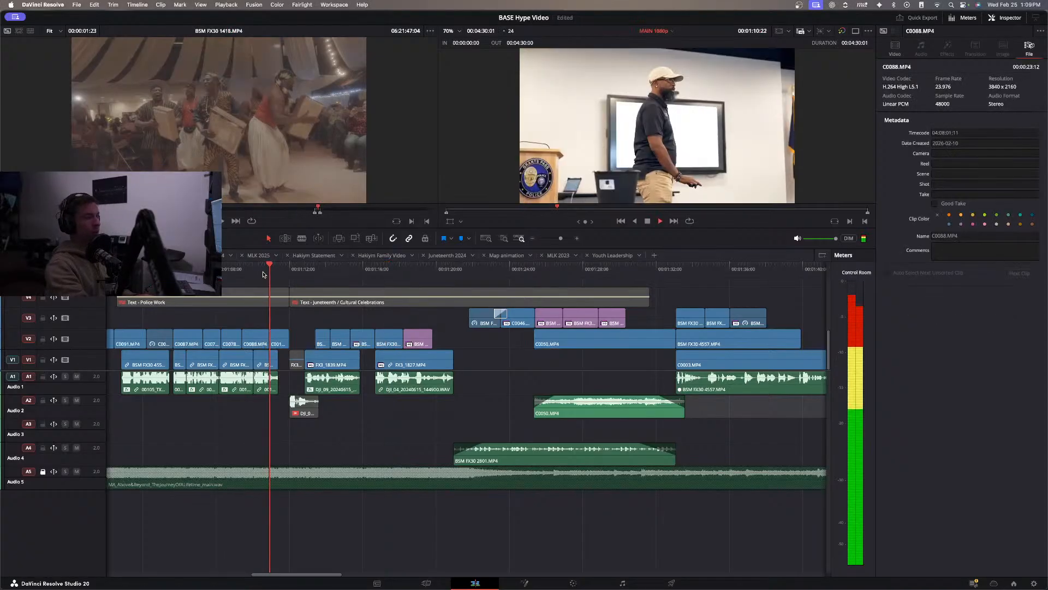
{"action": "key", "text": "space"}
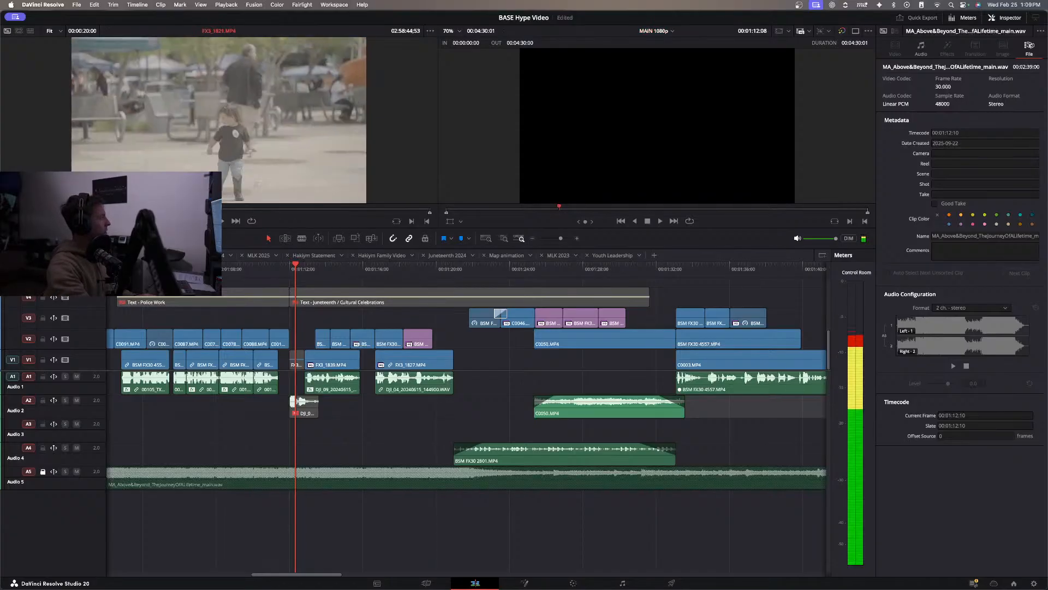
Search the Juneteenth source footage for an opening shot, examining the dancers and crowd in FX3_1832.MP4.
{"action": "key", "text": "space"}
{"action": "key", "text": "space"}
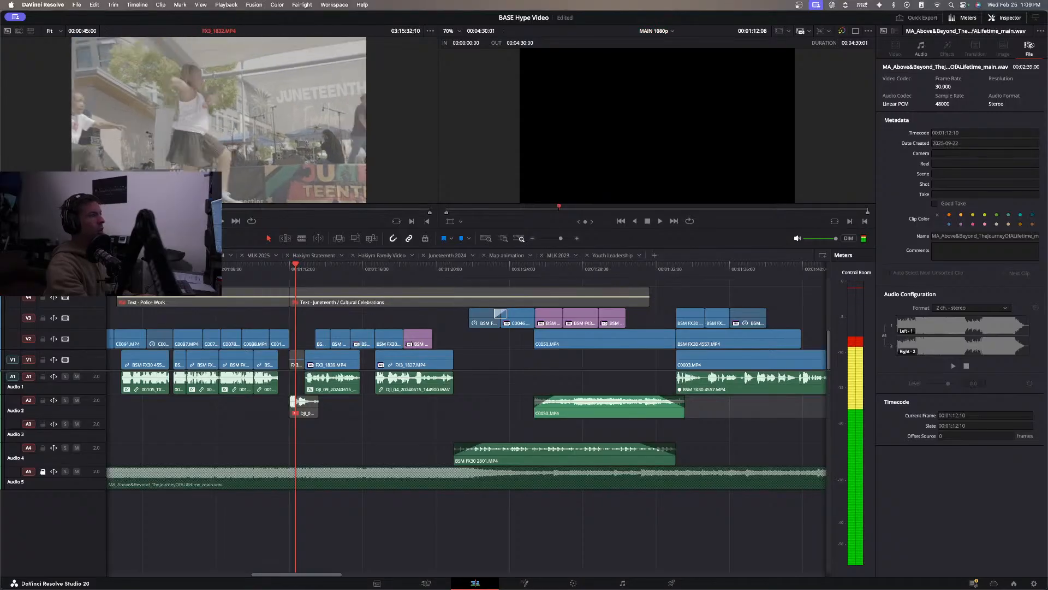
{"action": "key", "text": "space"}
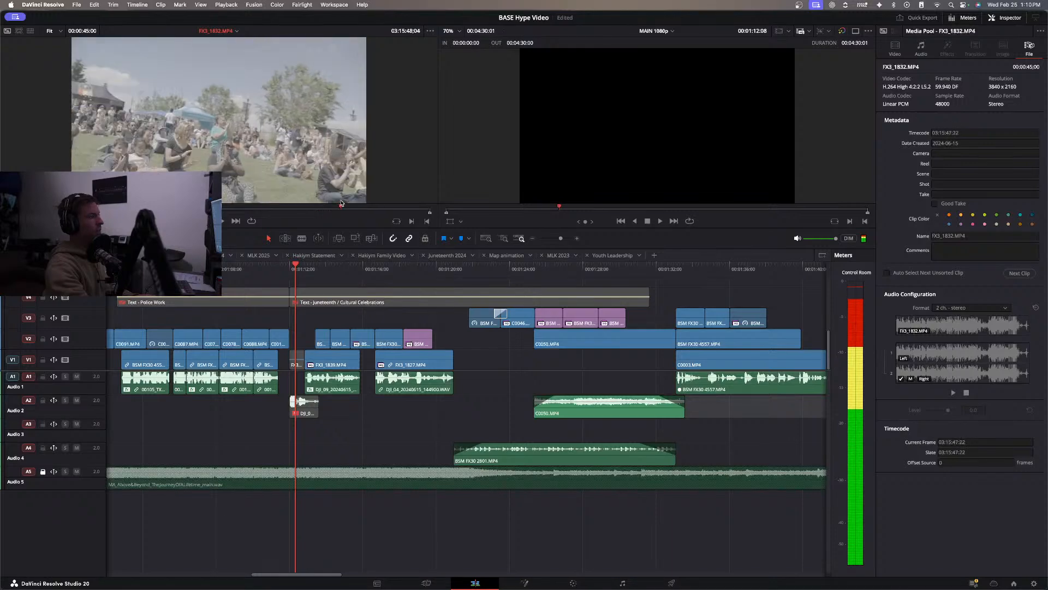
{"action": "left_click_drag", "start_coordinate": [346, 203], "coordinate": [304, 206]}
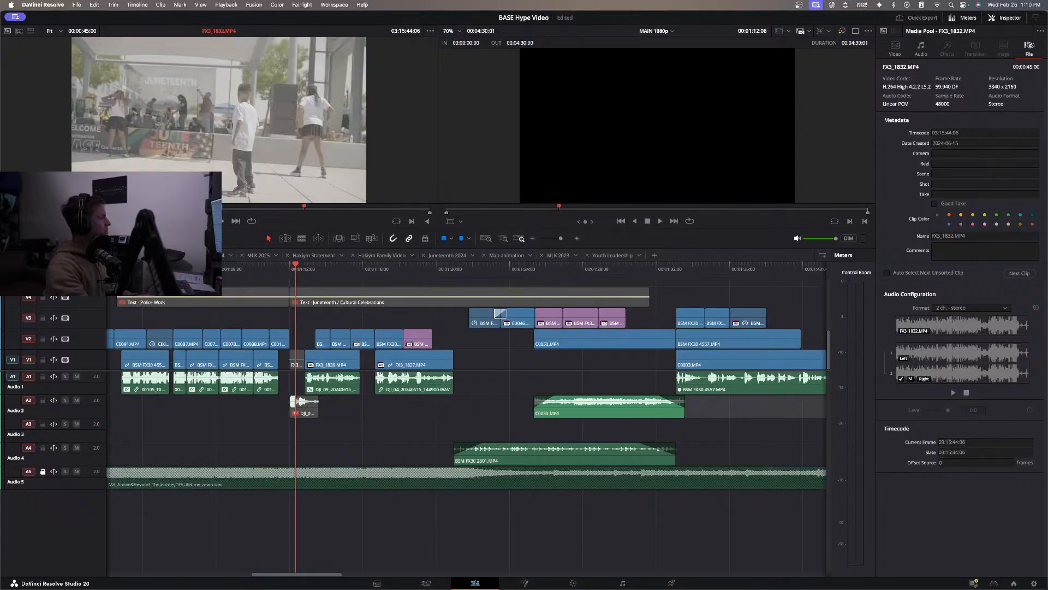
{"action": "key", "text": "space"}
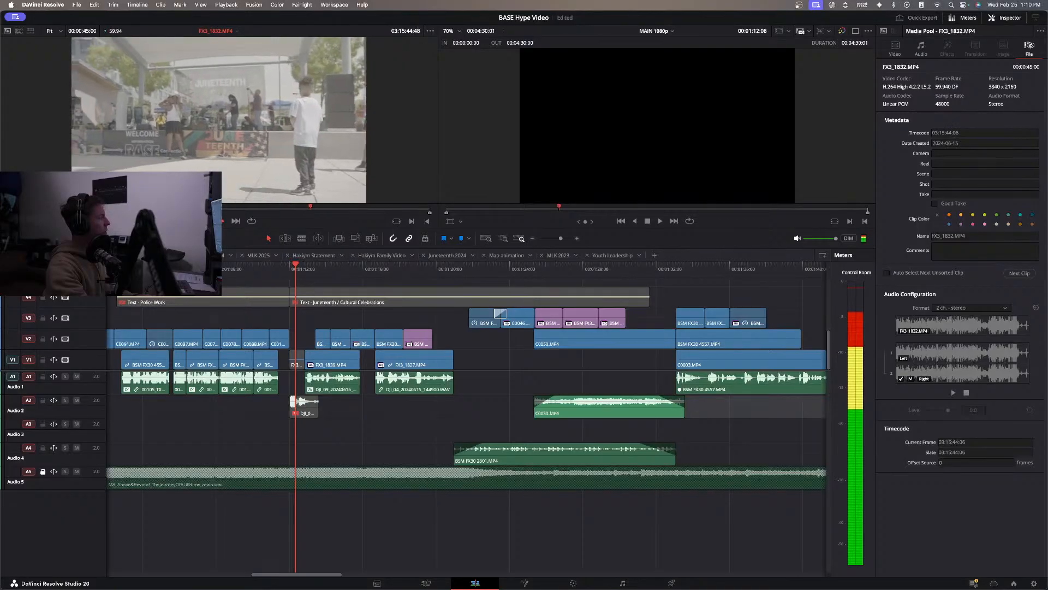
{"action": "key", "text": "space"}
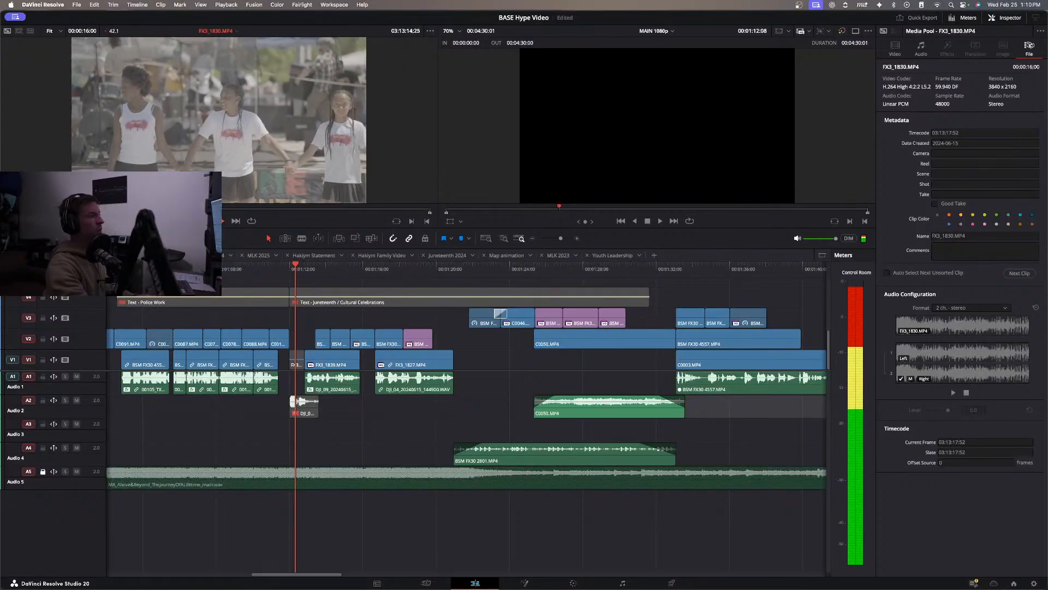
Continue searching the Juneteenth source footage for an opening shot, examining the dancers in FX3_1830.MP4 and FX3_1832.MP4.
{"action": "left_click_drag", "start_coordinate": [277, 213], "coordinate": [241, 212]}
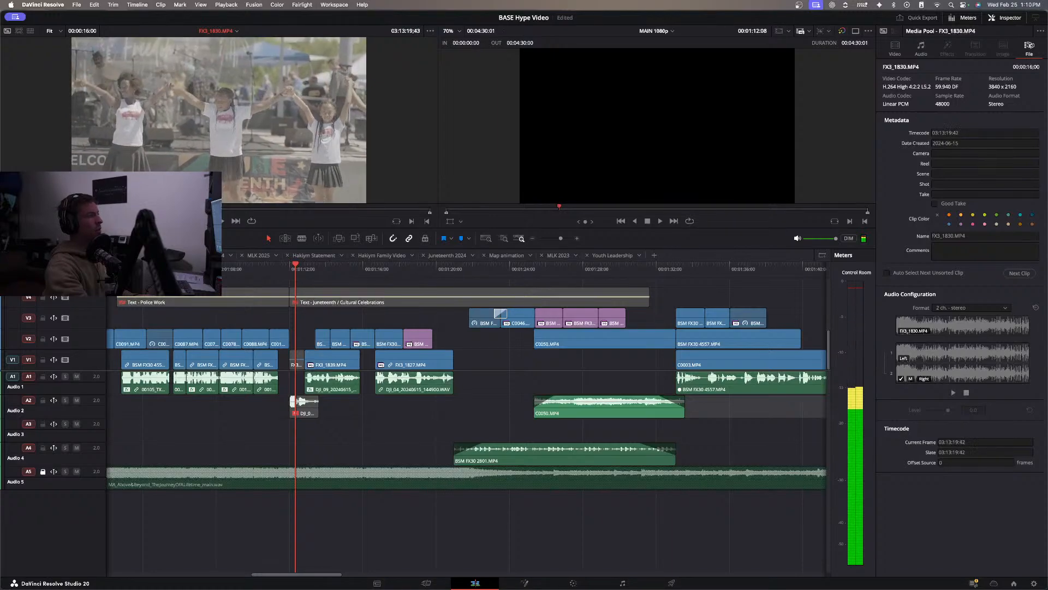
{"action": "key", "text": "space"}
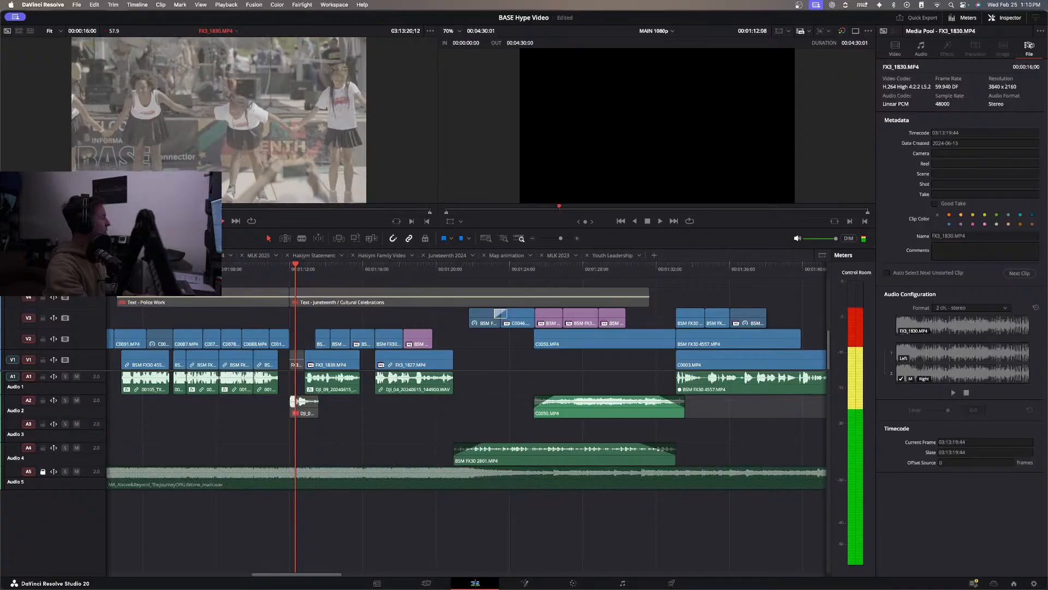
{"action": "key", "text": "space"}
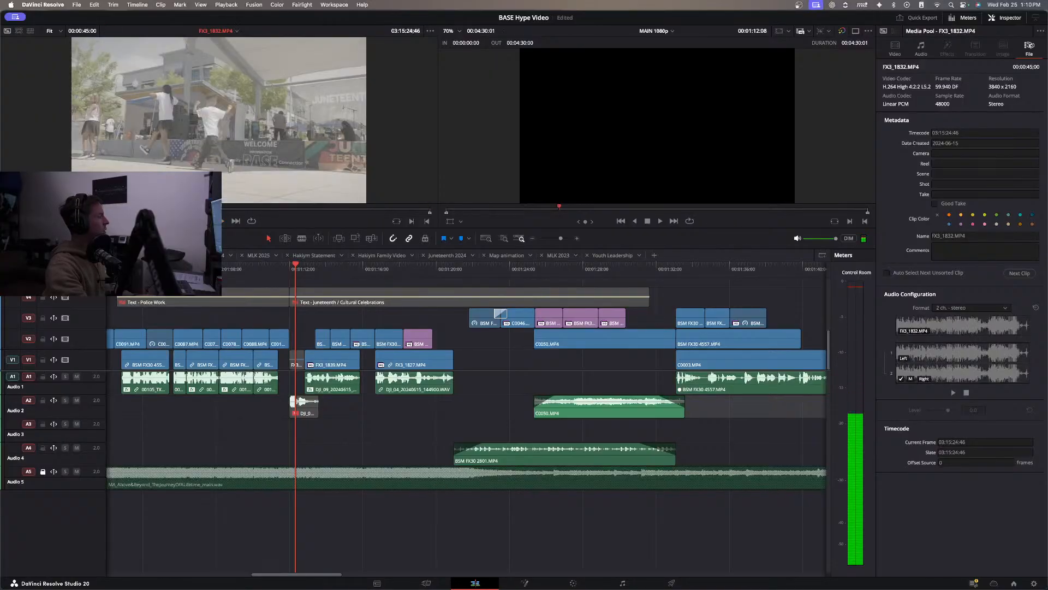
{"action": "key", "text": "space"}
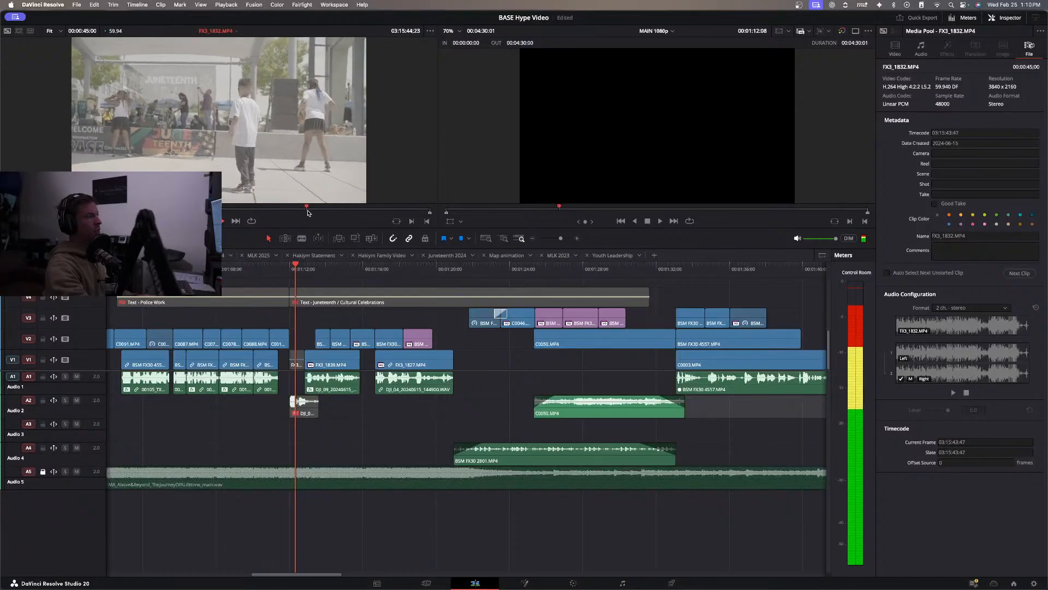
{"action": "left_click_drag", "start_coordinate": [277, 207], "coordinate": [67, 208]}
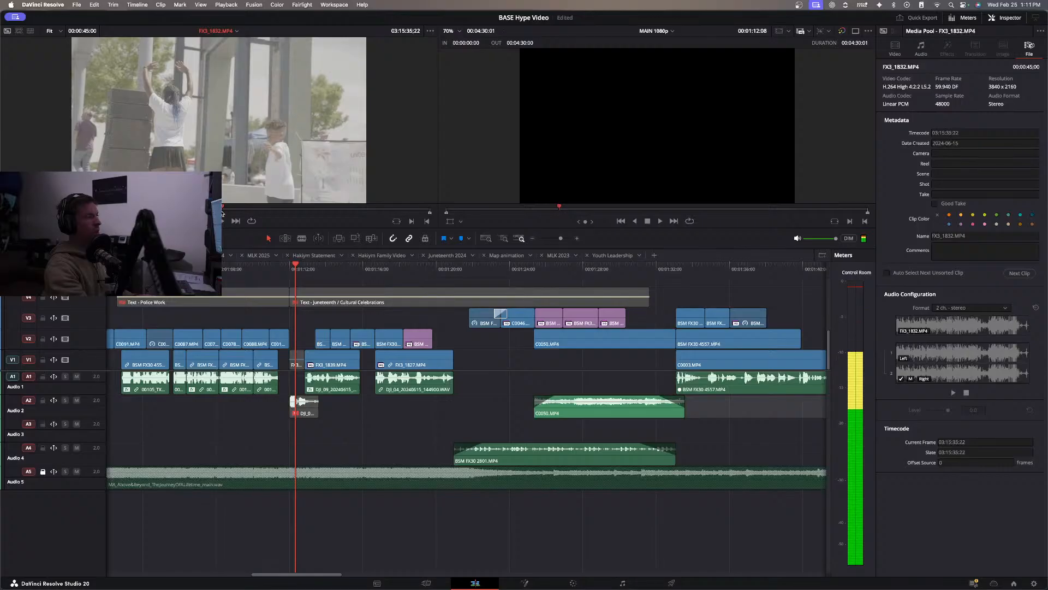
{"action": "left_click_drag", "start_coordinate": [257, 210], "coordinate": [361, 209]}
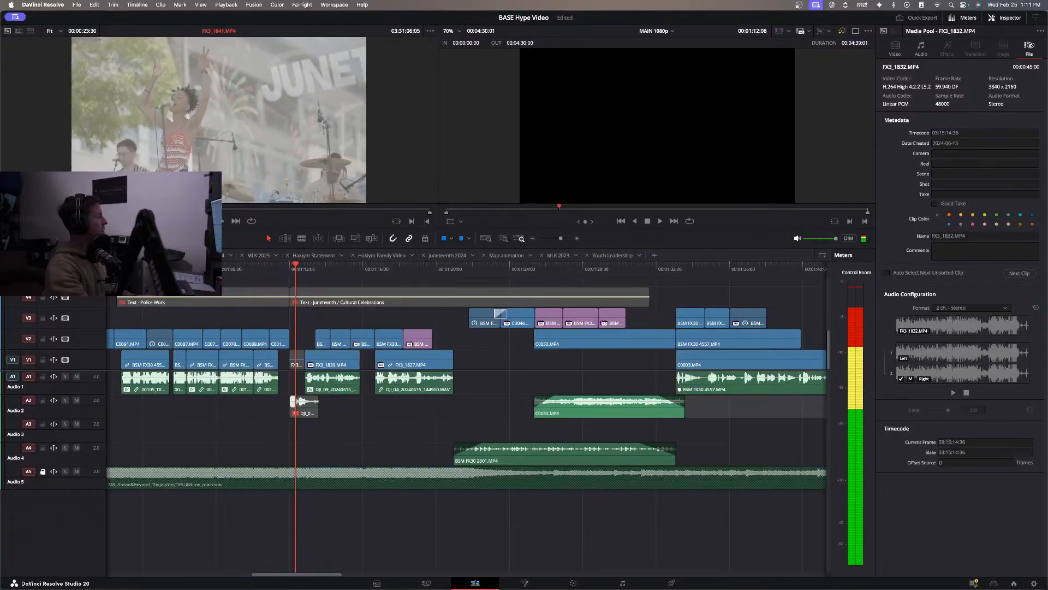
Mark the singer in FX3_1841.MP4 from 03:31:13:27 to 03:31:18:57 and place the shot in the V2 gap opening the Juneteenth section.
{"action": "key", "text": "i"}
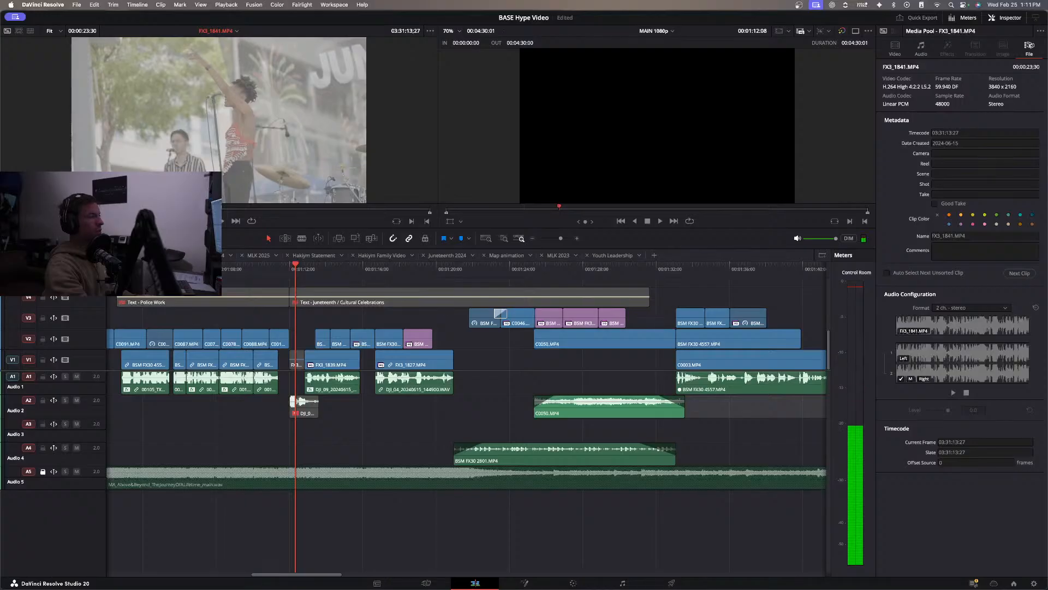
{"action": "key", "text": "space"}
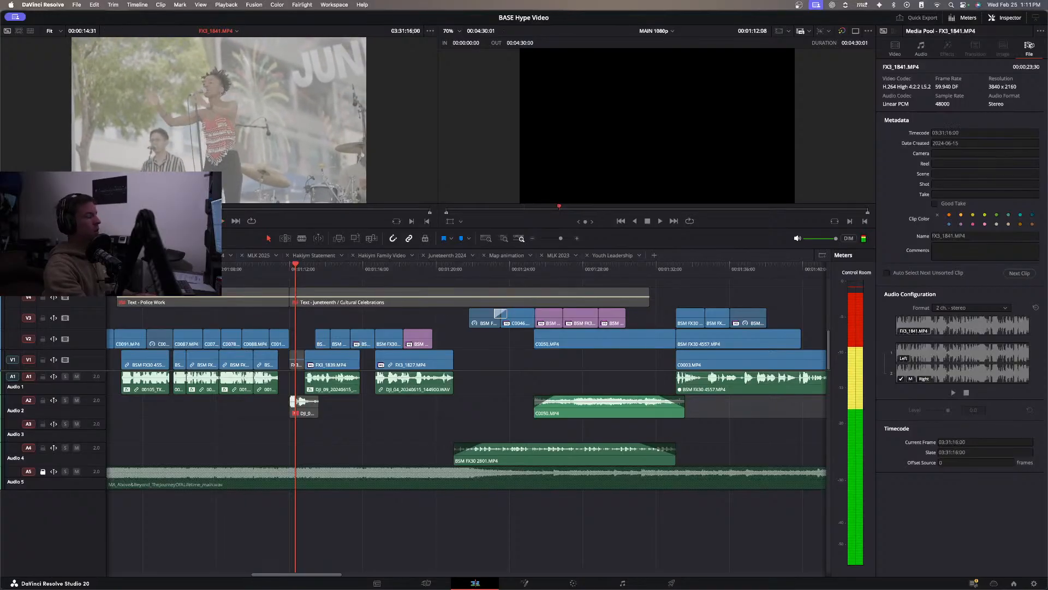
{"action": "key", "text": "o"}
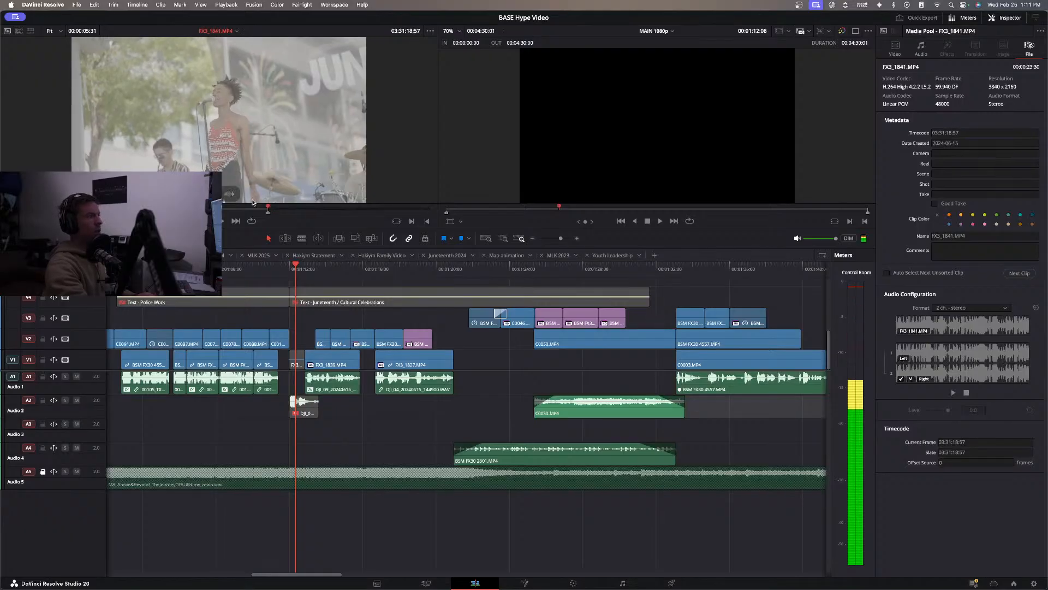
{"action": "left_click_drag", "start_coordinate": [235, 194], "coordinate": [308, 333]}
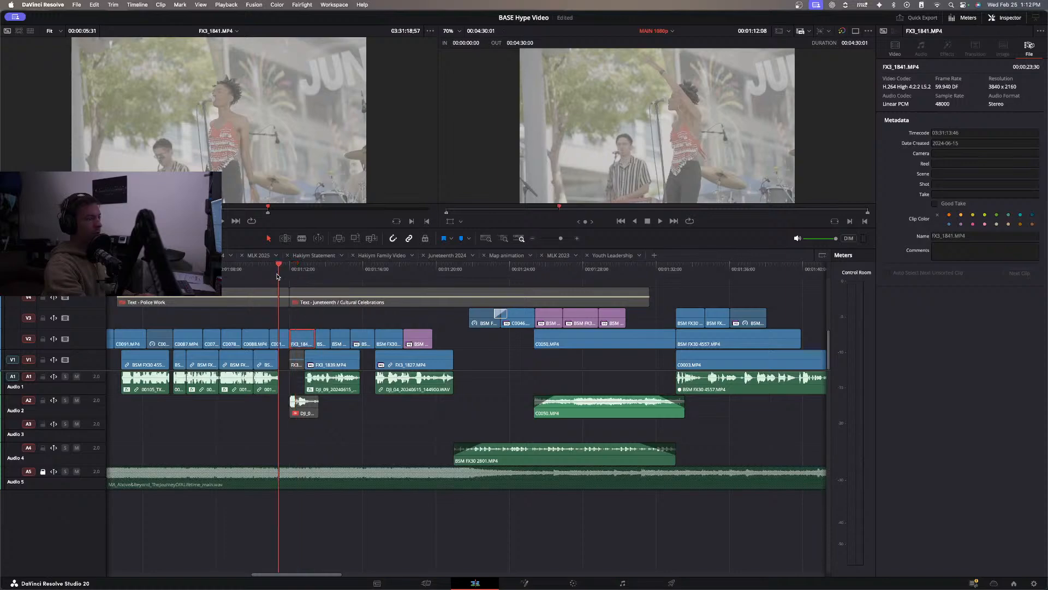
Slow the FX3_1841.MP4 singer clip on V2 to 40% speed.
{"action": "key", "text": "space"}
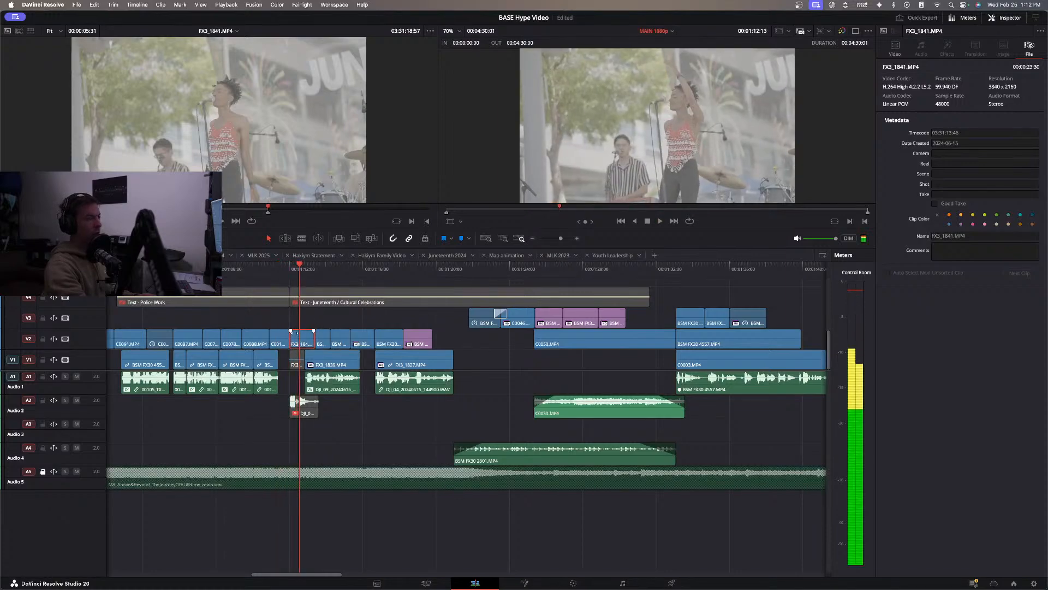
{"action": "right_click", "coordinate": [304, 337]}
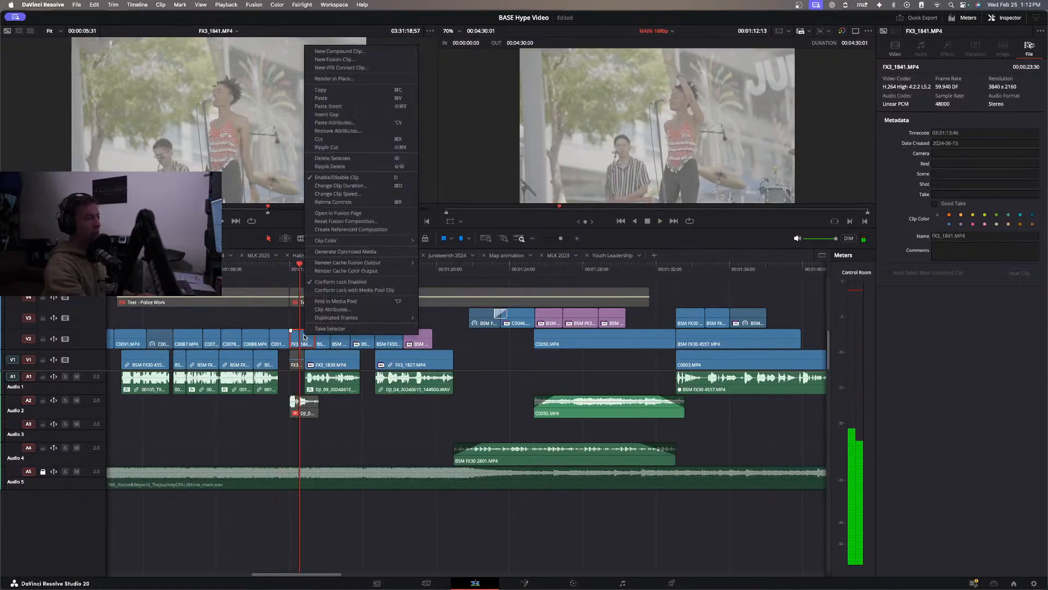
{"action": "left_click", "coordinate": [339, 194]}
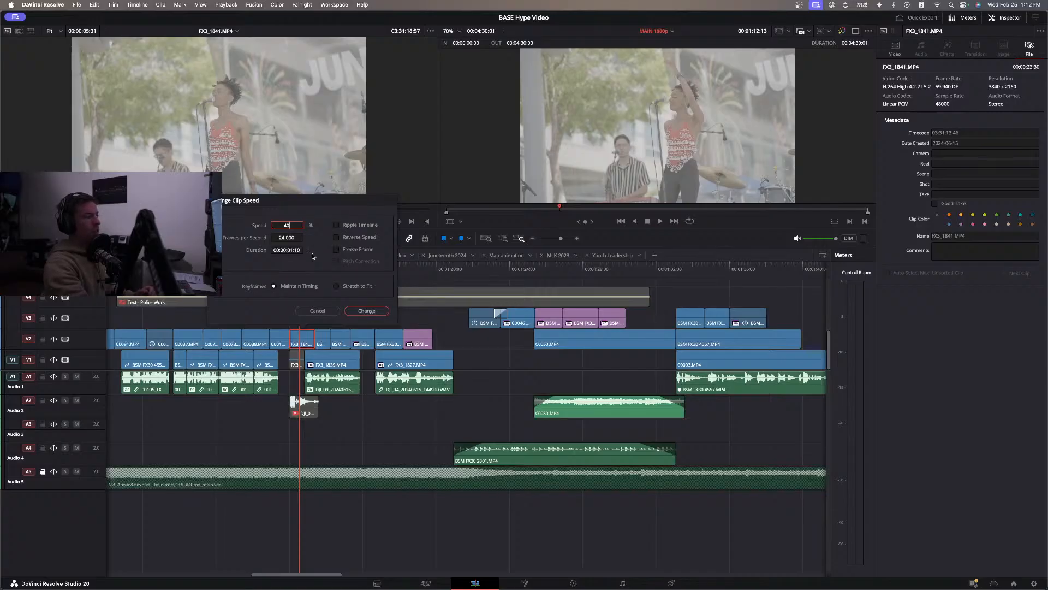
{"action": "left_click", "coordinate": [366, 311]}
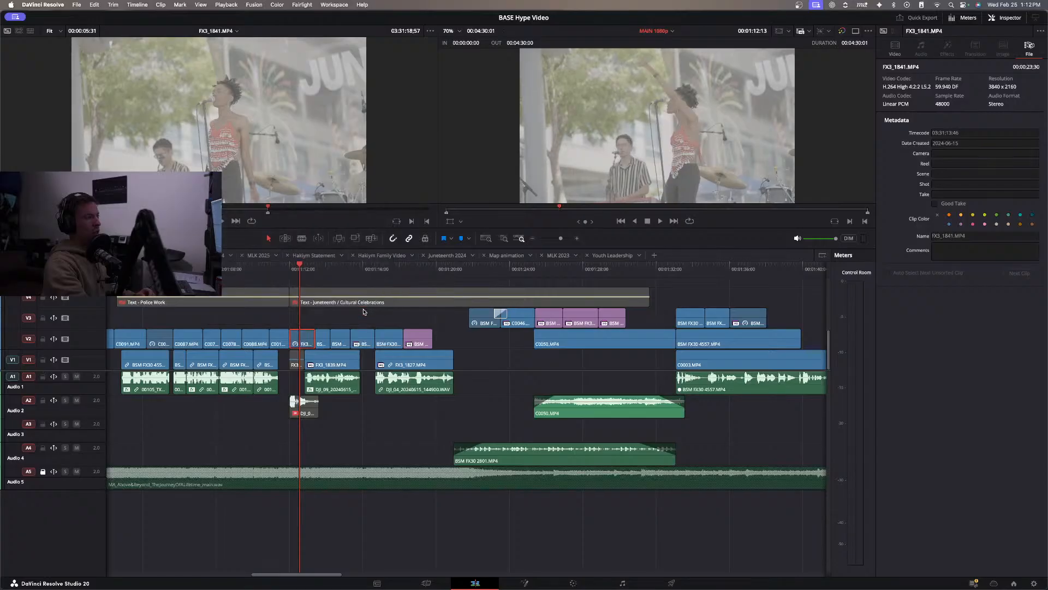
{"action": "right_click", "coordinate": [297, 343]}
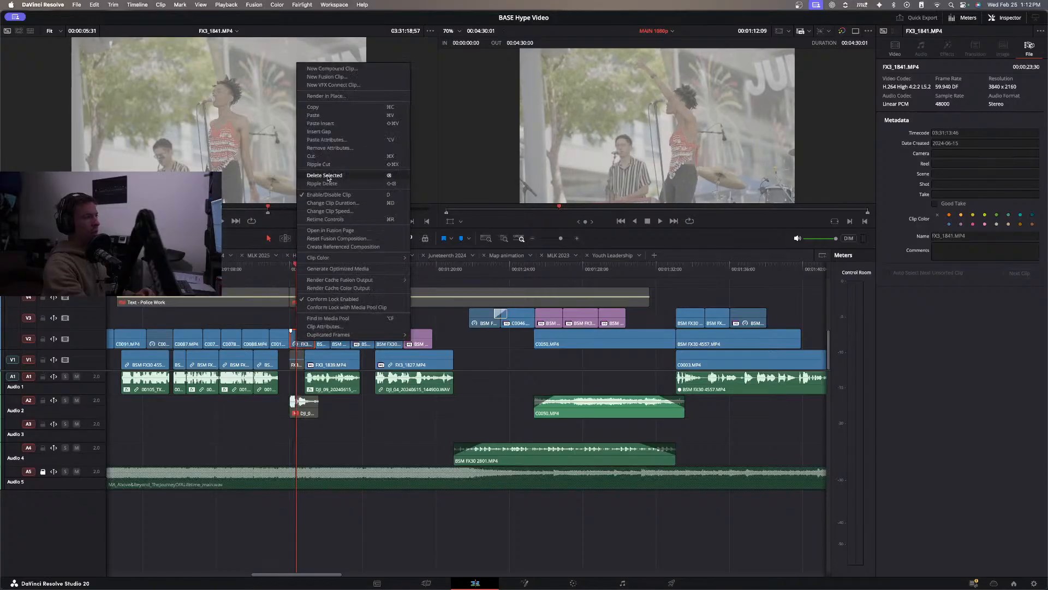
{"action": "left_click", "coordinate": [327, 211]}
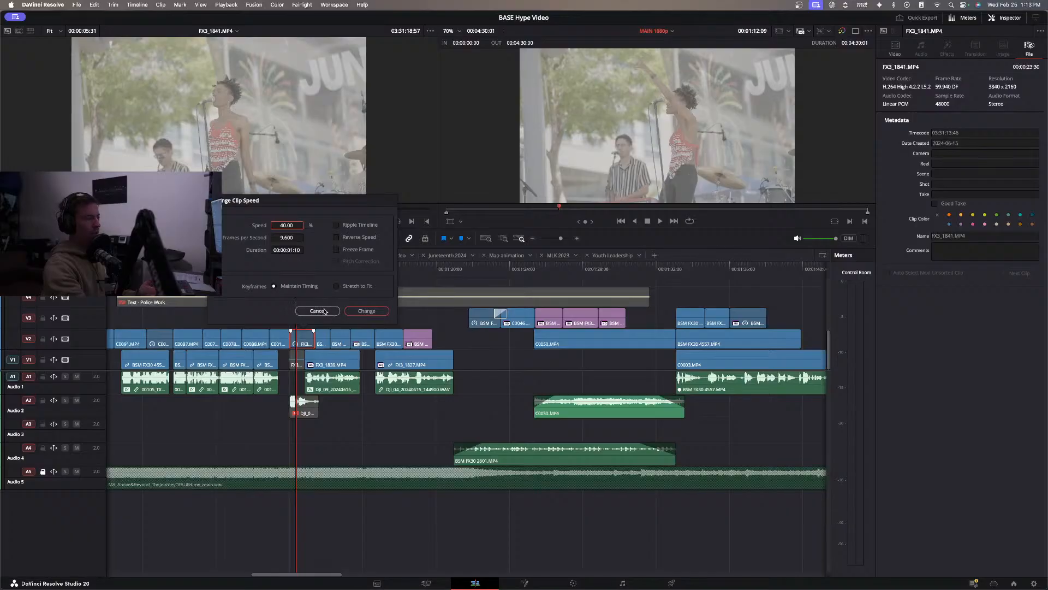
{"action": "left_click", "coordinate": [318, 311]}
Play the transition from Police Work through the Juneteenth B-roll to review the slowed singer shot in context.
{"action": "left_click_drag", "start_coordinate": [289, 266], "coordinate": [262, 267]}
{"action": "key", "text": "space"}
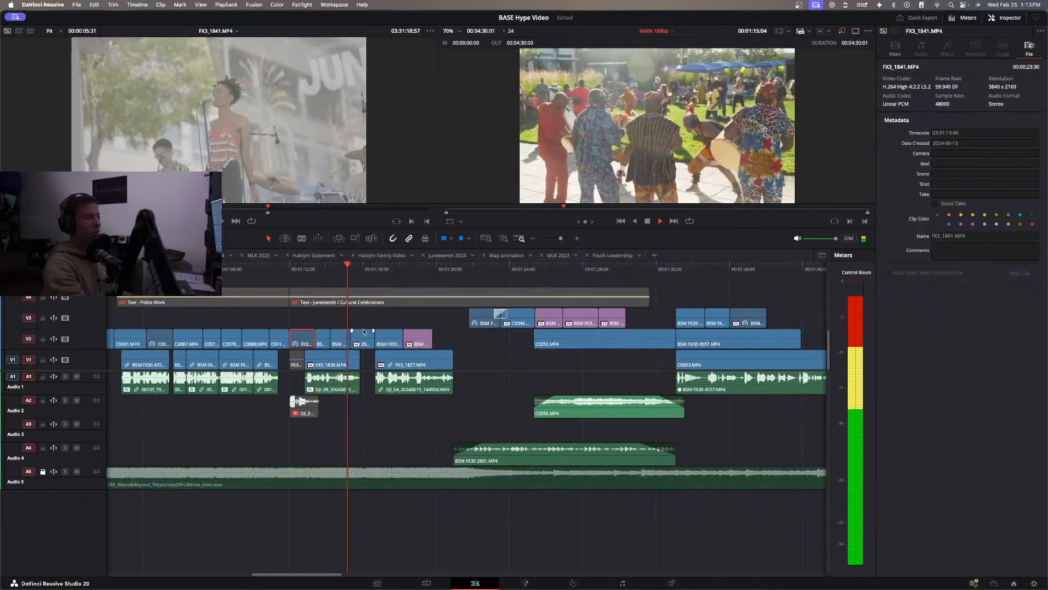
{"action": "left_click", "coordinate": [286, 269]}
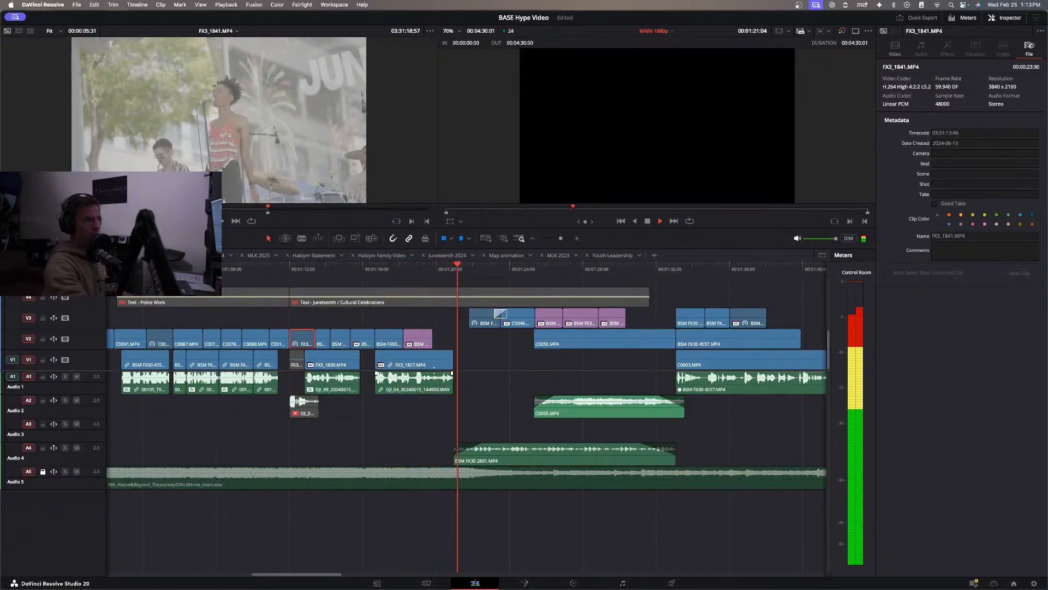
{"action": "left_click", "coordinate": [258, 276]}
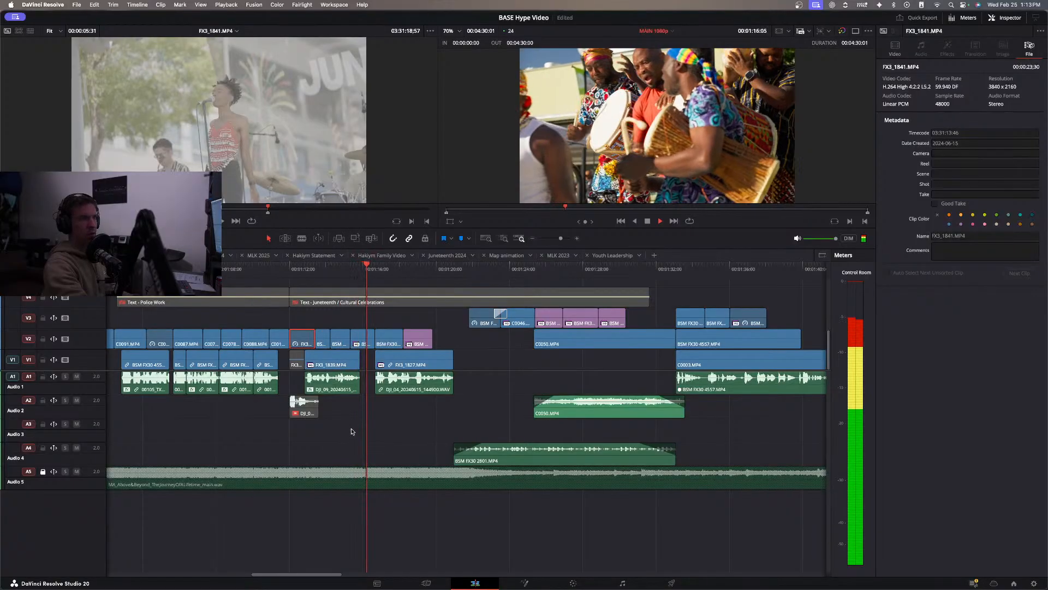
Review the drummer shots and move BSM FX30 2800.MP4 along V2 to the end of the FX3_1827.MP4 interview.
{"action": "key", "text": "space"}
{"action": "left_click", "coordinate": [331, 276]}
{"action": "key", "text": "space"}
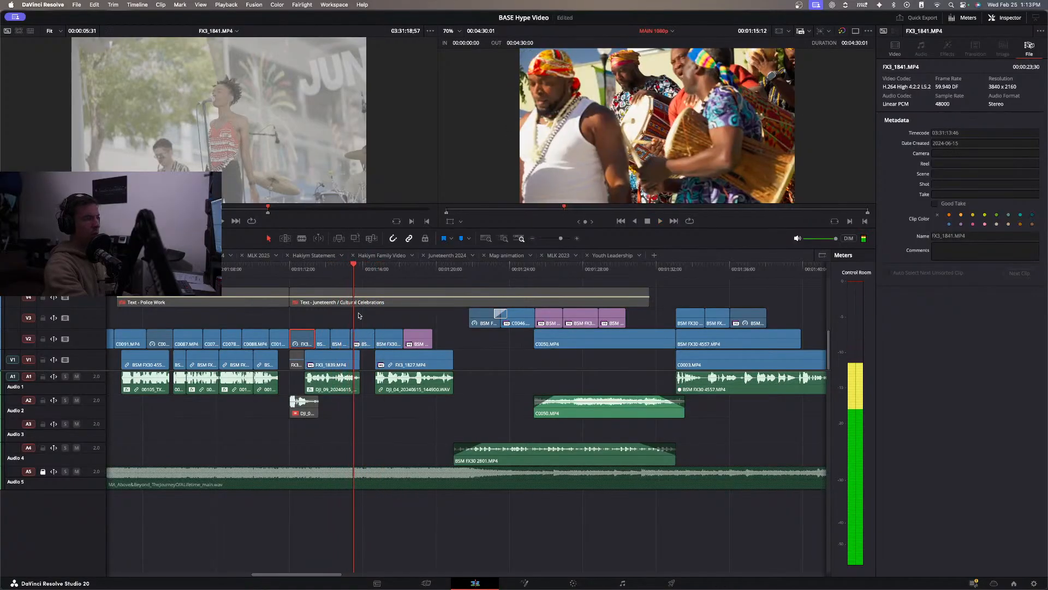
{"action": "left_click", "coordinate": [331, 267]}
{"action": "key", "text": "space"}
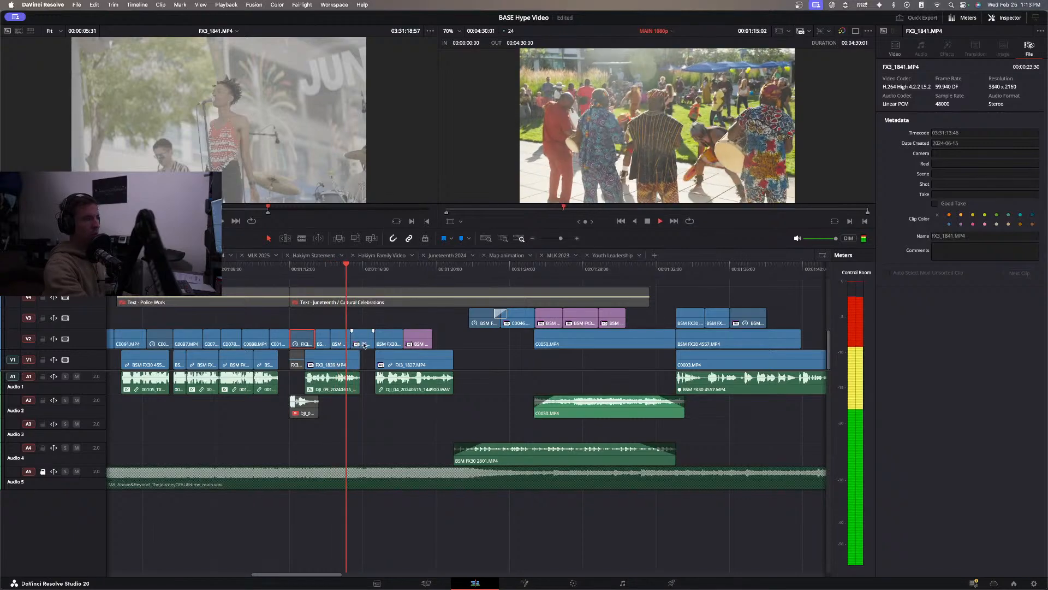
{"action": "key", "text": "space"}
{"action": "left_click_drag", "start_coordinate": [368, 339], "coordinate": [463, 335]}
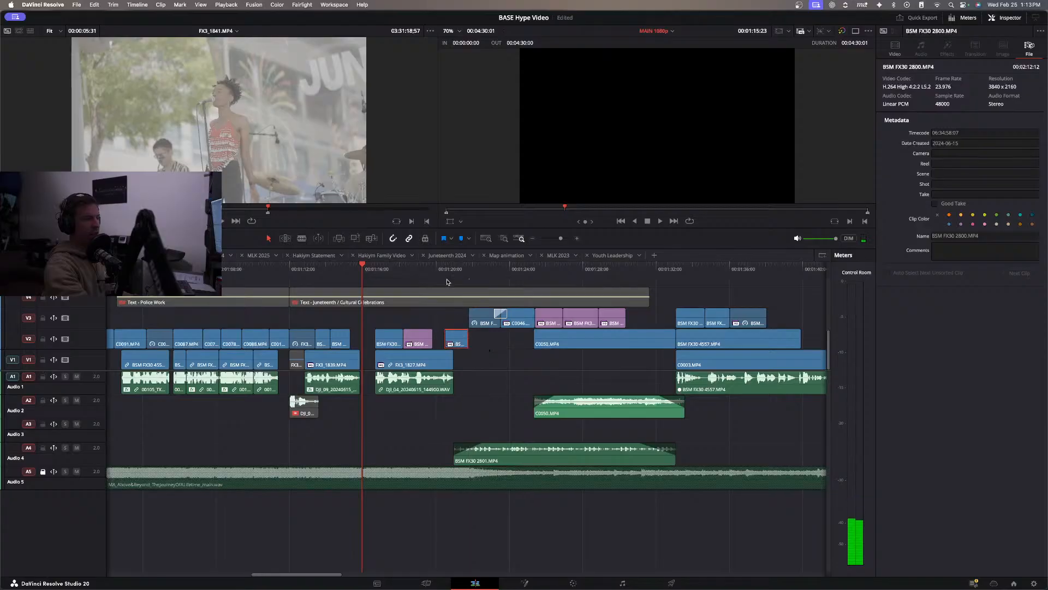
Retrim the V2 B-roll around BSM FX30 2804.MP4 so it covers the FX3_1839.MP4 interview to its end.
{"action": "left_click_drag", "start_coordinate": [312, 271], "coordinate": [302, 271]}
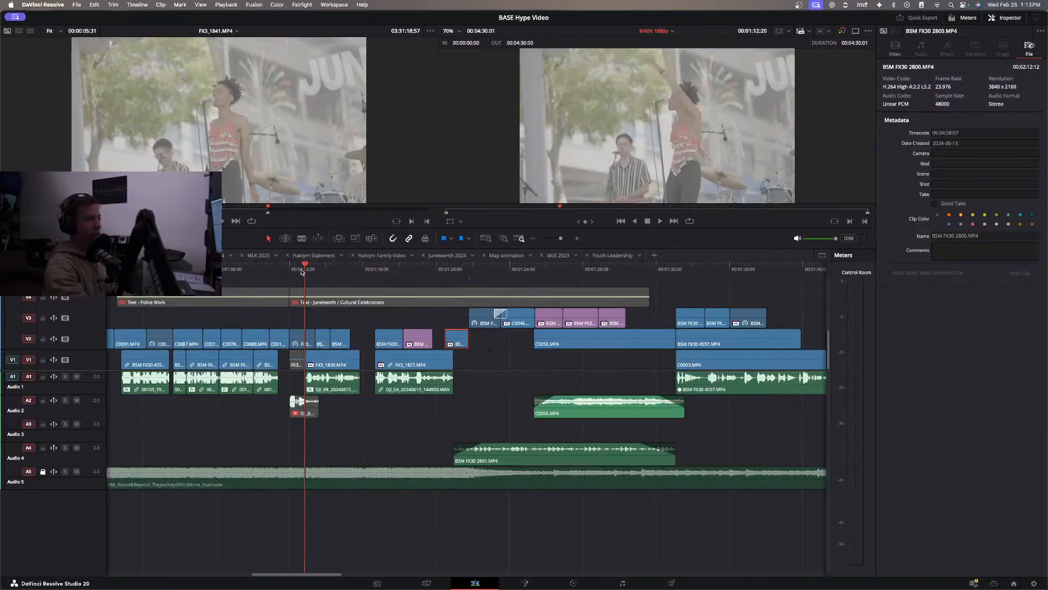
{"action": "key", "text": "space"}
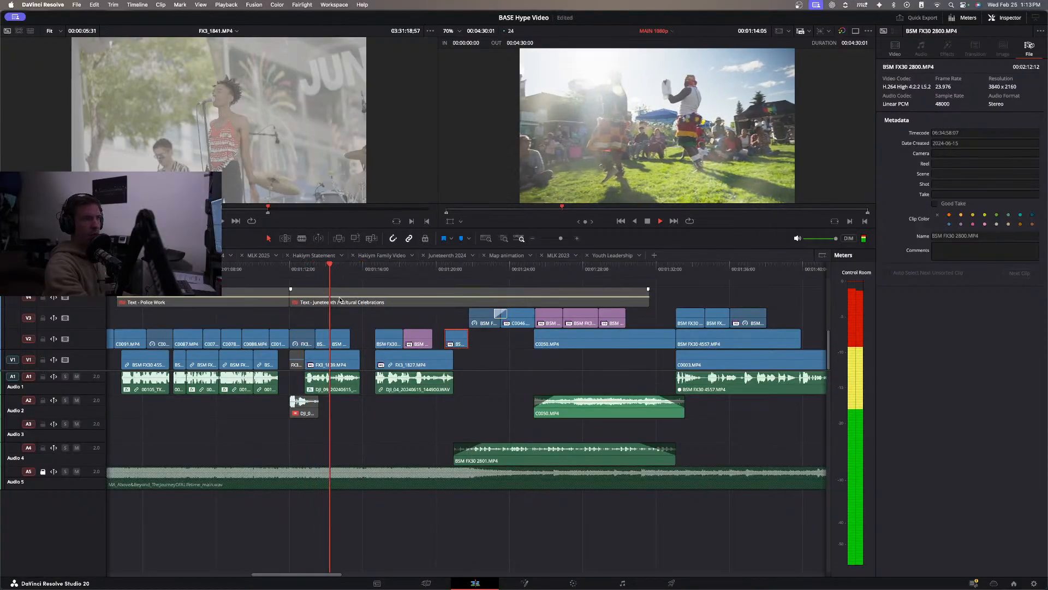
{"action": "right_click", "coordinate": [347, 339]}
{"action": "left_click", "coordinate": [341, 340]}
{"action": "left_click_drag", "start_coordinate": [342, 340], "coordinate": [340, 333]}
Add a transition between the last two pink B-roll clips on V3 and fade out the final one over C0050.MP4.
{"action": "left_click", "coordinate": [294, 270]}
{"action": "key", "text": "space"}
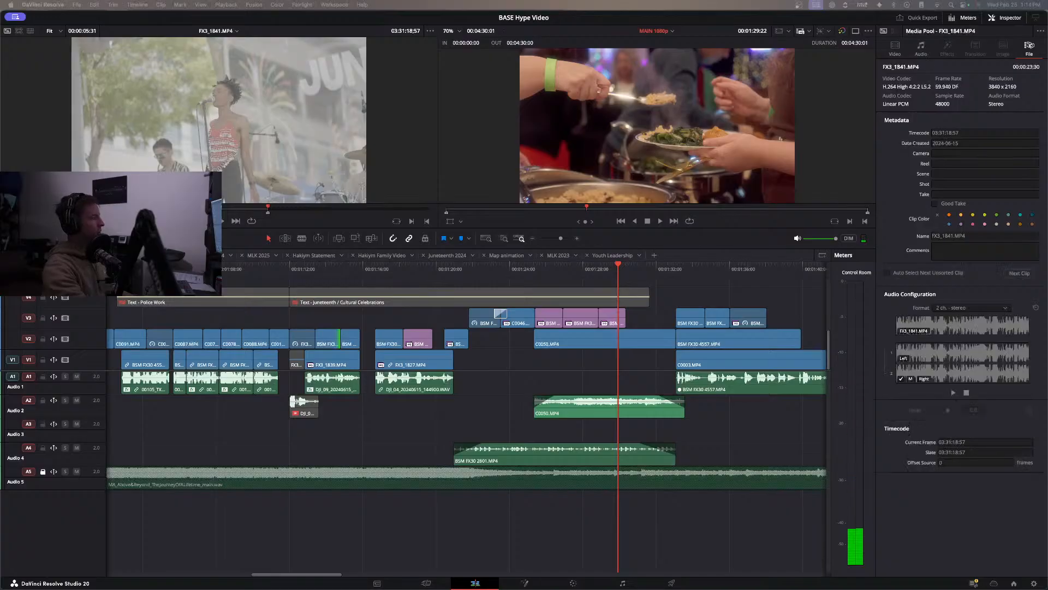
{"action": "left_click_drag", "start_coordinate": [1047, 350], "coordinate": [597, 314]}
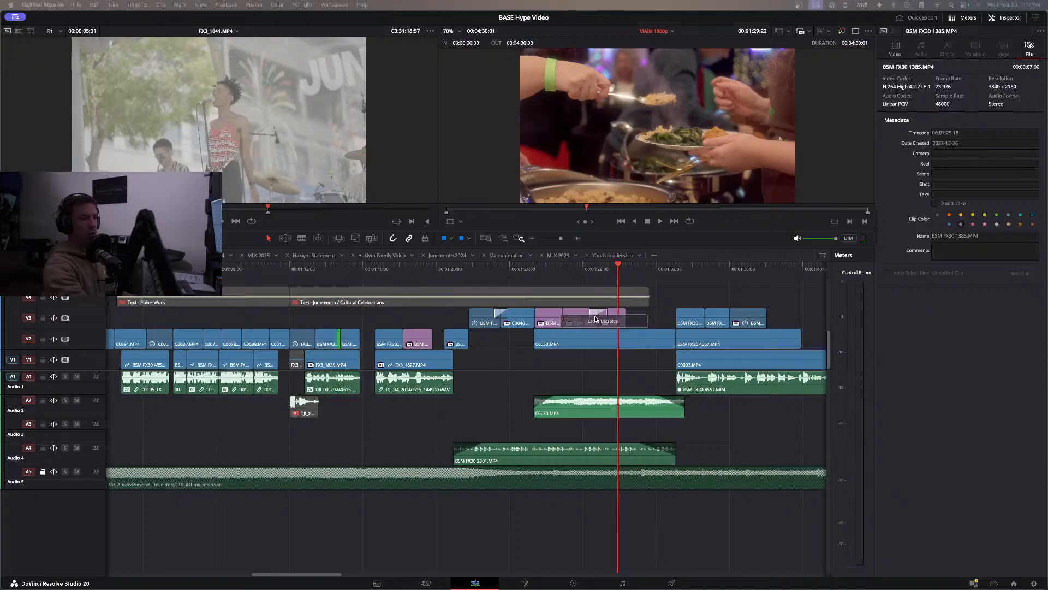
{"action": "key", "text": "/"}
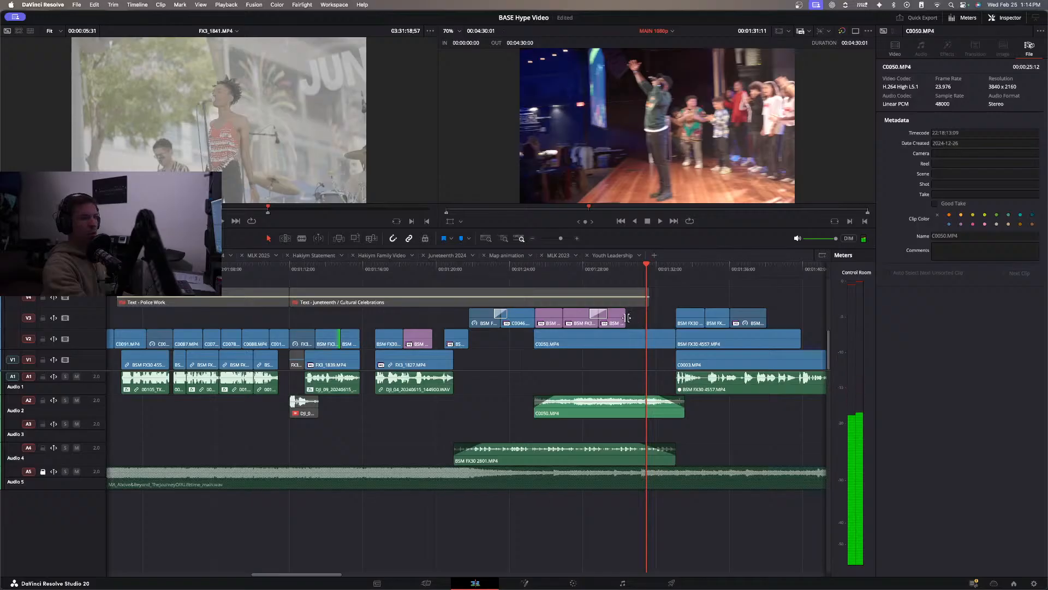
{"action": "left_click", "coordinate": [627, 317]}
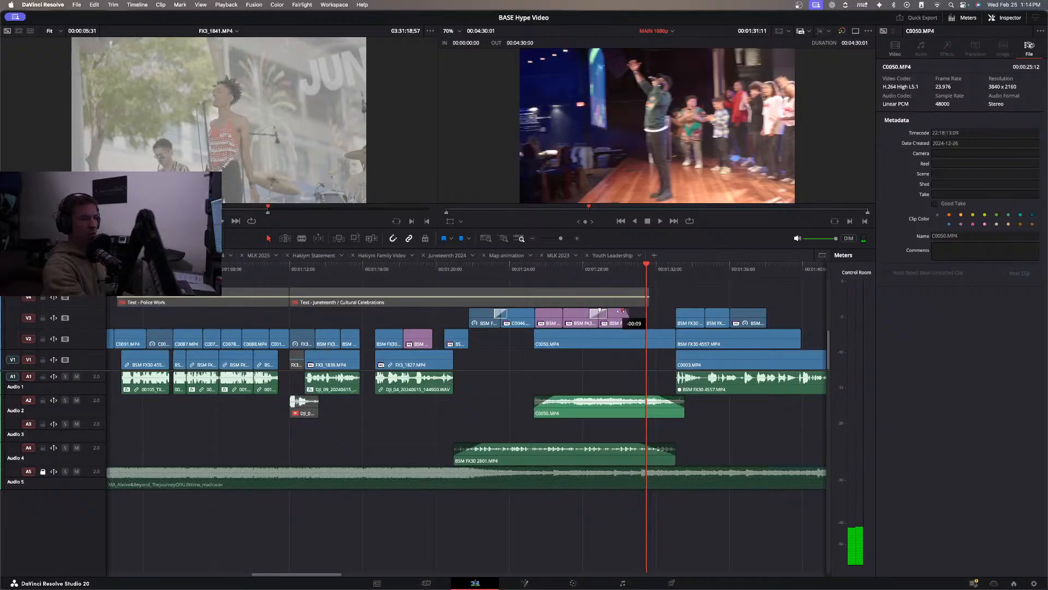
Play from the end of the pink V3 clips through the BSM FX30 4557.MP4 interview, reviewing its B-roll up to about 00:01:40.
{"action": "left_click", "coordinate": [613, 276]}
{"action": "key", "text": "space"}
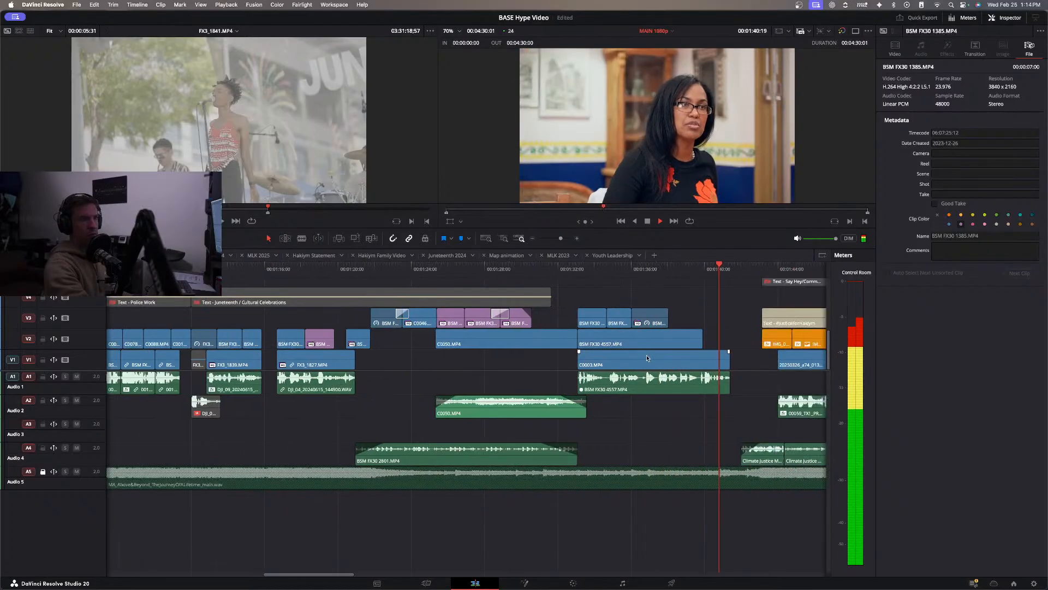
{"action": "key", "text": "space"}
{"action": "left_click", "coordinate": [641, 352]}
{"action": "left_click", "coordinate": [533, 270]}
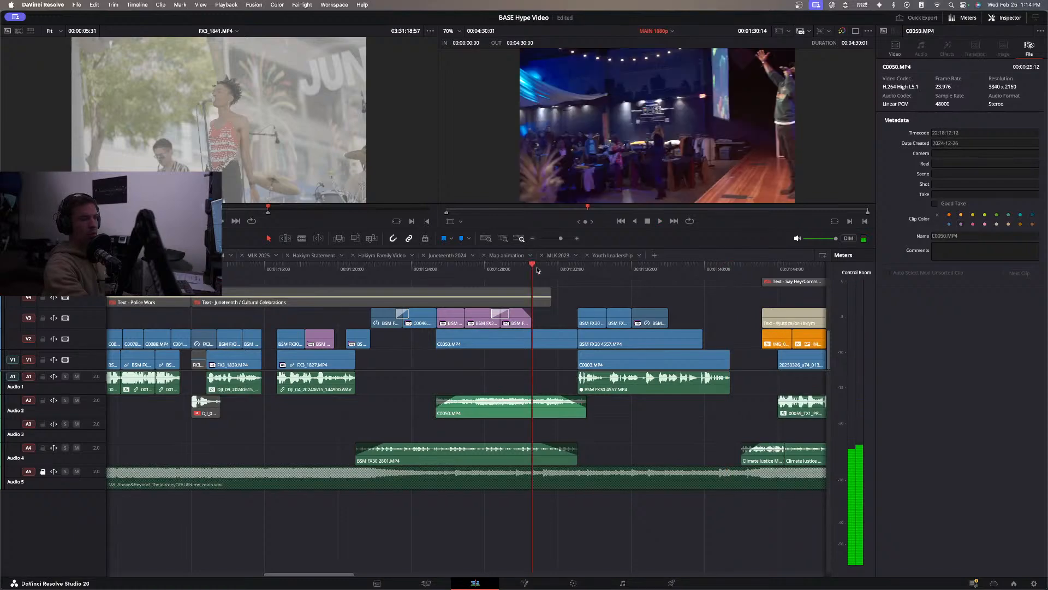
{"action": "left_click", "coordinate": [566, 269]}
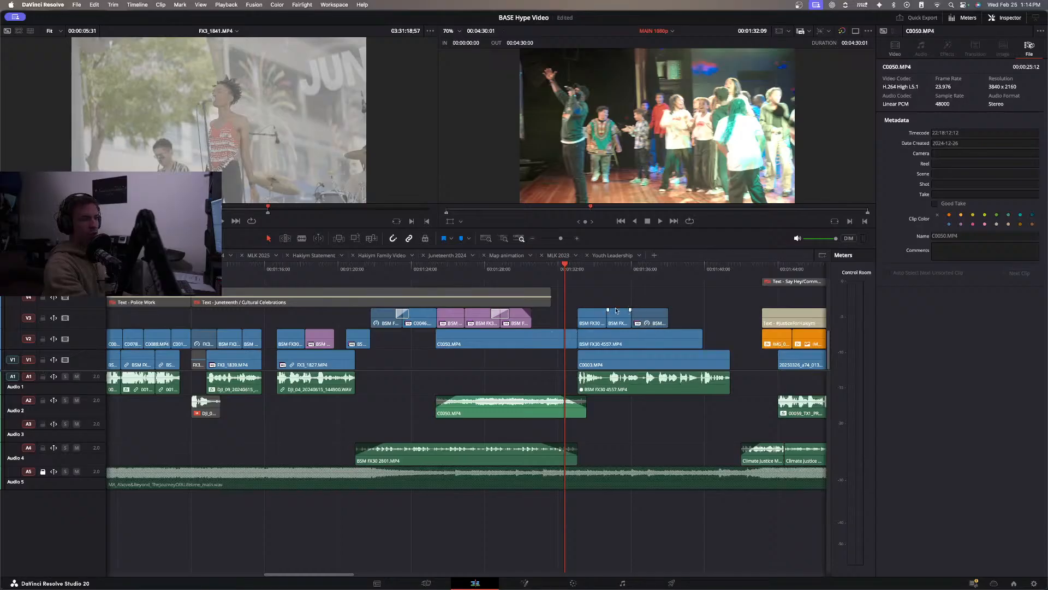
{"action": "key", "text": "space"}
{"action": "scroll", "coordinate": [603, 310], "scroll_direction": "right", "scroll_amount": 3}
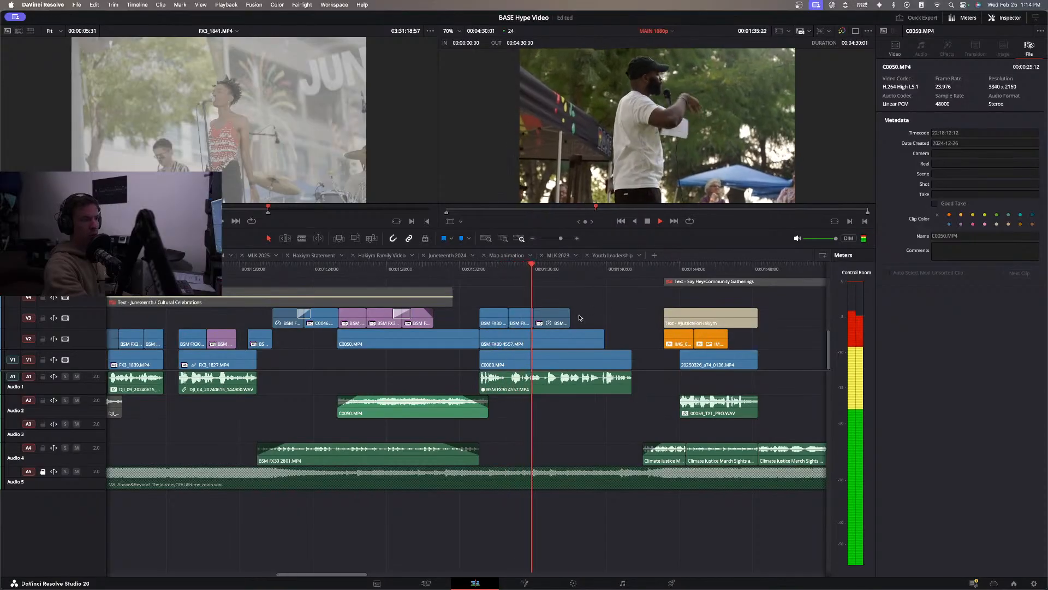
{"action": "scroll", "coordinate": [573, 318], "scroll_direction": "right", "scroll_amount": 2}
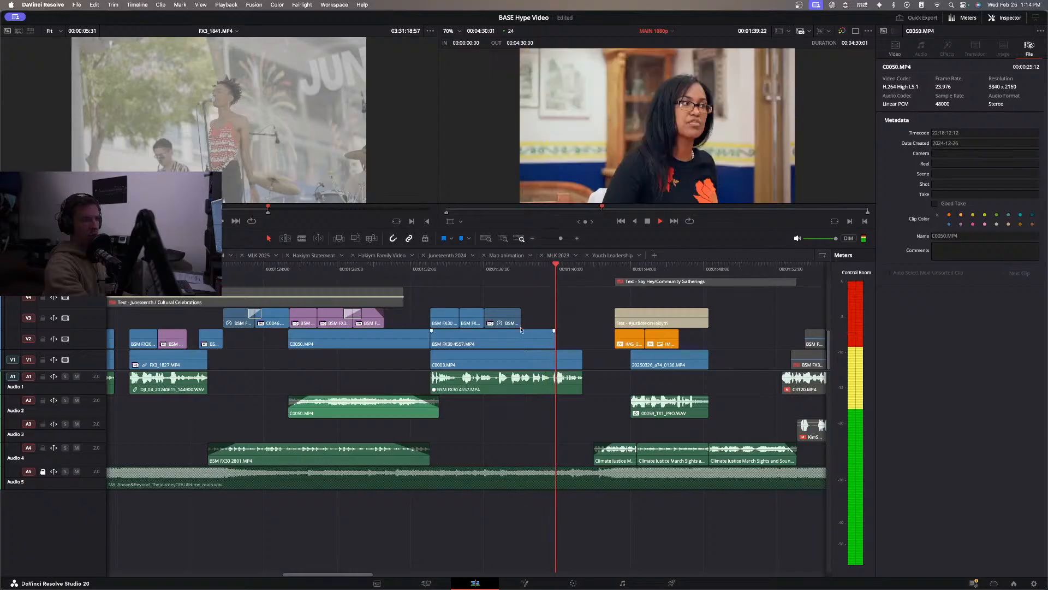
{"action": "key", "text": "space"}
Move the first two V3 B-roll clips from the BSM FX30 4557.MP4 interview to V2 above the MLK Talks clip, around 00:02:06.
{"action": "left_click_drag", "start_coordinate": [471, 296], "coordinate": [452, 318]}
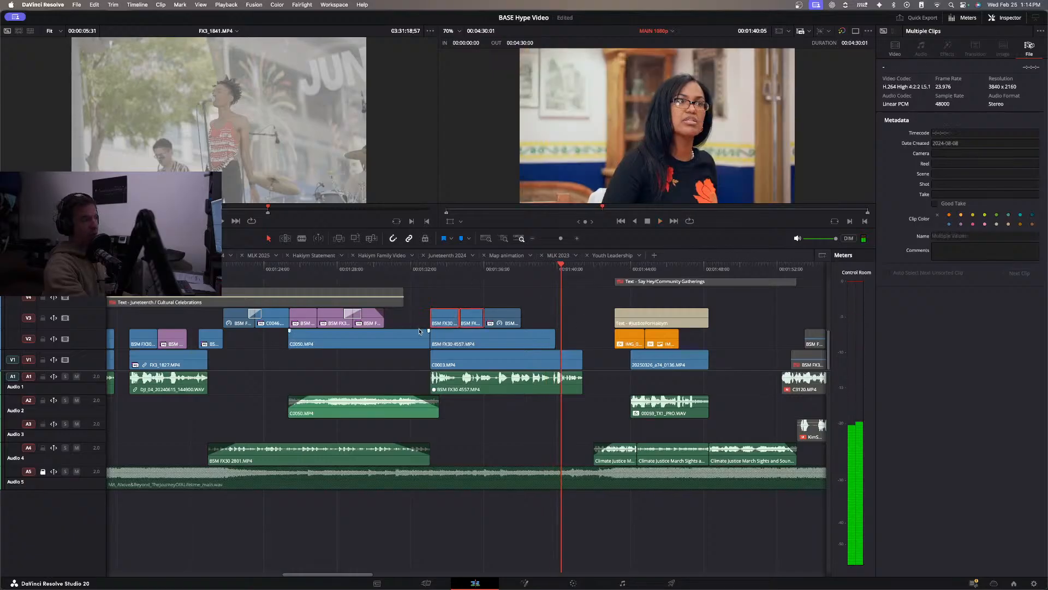
{"action": "scroll", "coordinate": [372, 330], "scroll_direction": "left", "scroll_amount": 5}
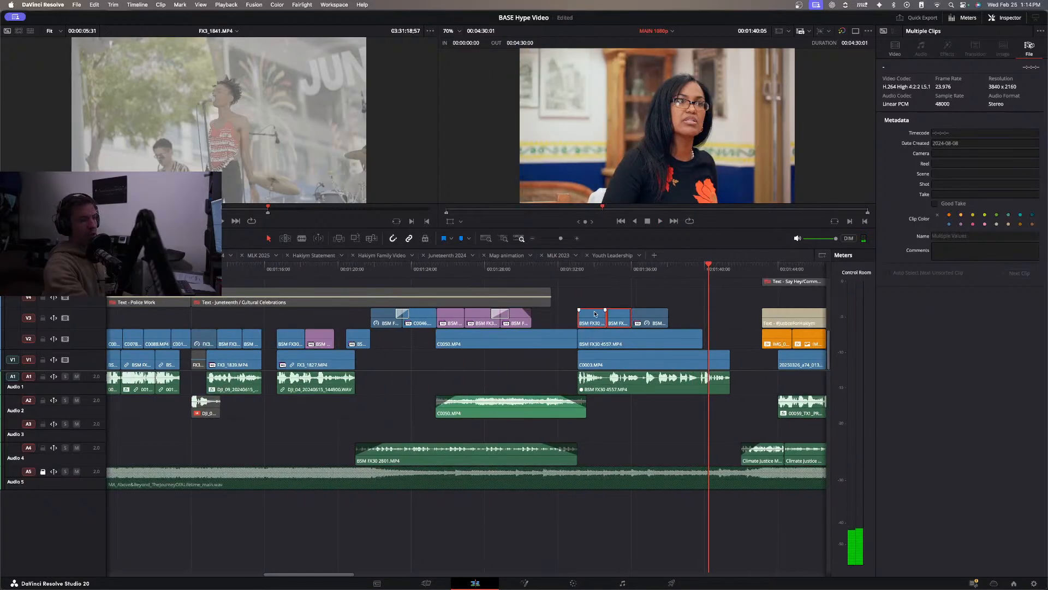
{"action": "scroll", "coordinate": [589, 313], "scroll_direction": "right", "scroll_amount": 2}
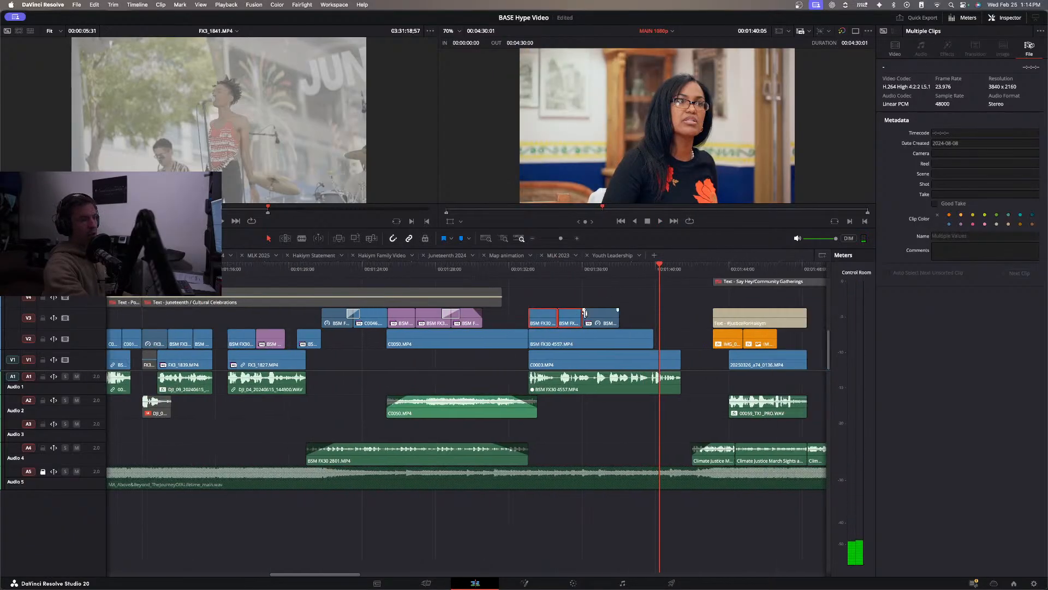
{"action": "left_click", "coordinate": [533, 239]}
{"action": "scroll", "coordinate": [523, 335], "scroll_direction": "right", "scroll_amount": 4}
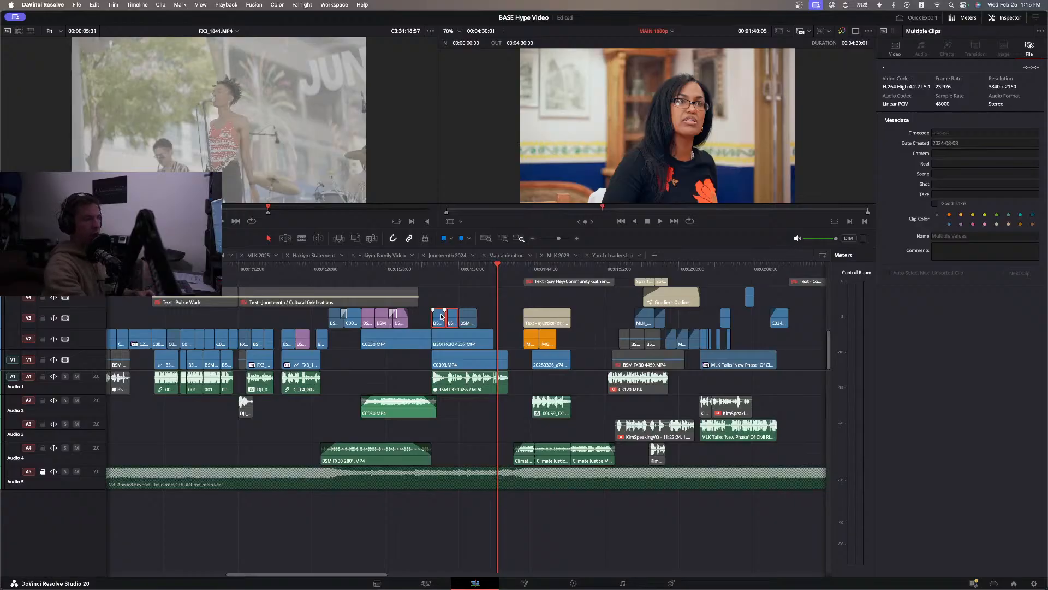
{"action": "left_click_drag", "start_coordinate": [442, 316], "coordinate": [743, 337]}
{"action": "left_click", "coordinate": [720, 270]}
{"action": "key", "text": "space"}
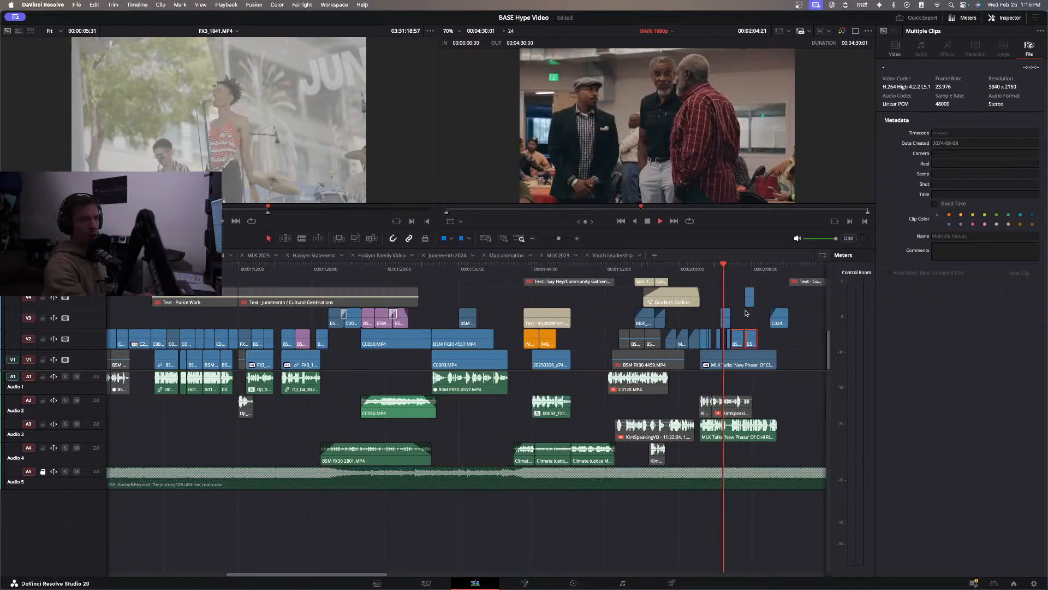
Reposition BSM FX30 3247.MP4 and shorten the moved V2 B-roll above the MLK Talks clip, playing the cut into C0552.MP4.
{"action": "left_click", "coordinate": [763, 336]}
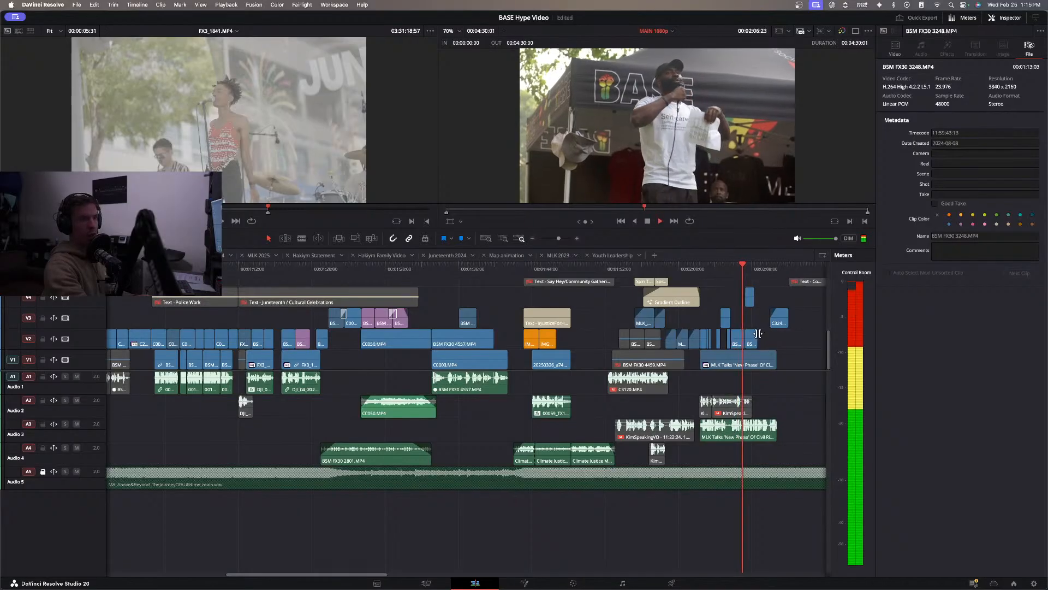
{"action": "key", "text": "space"}
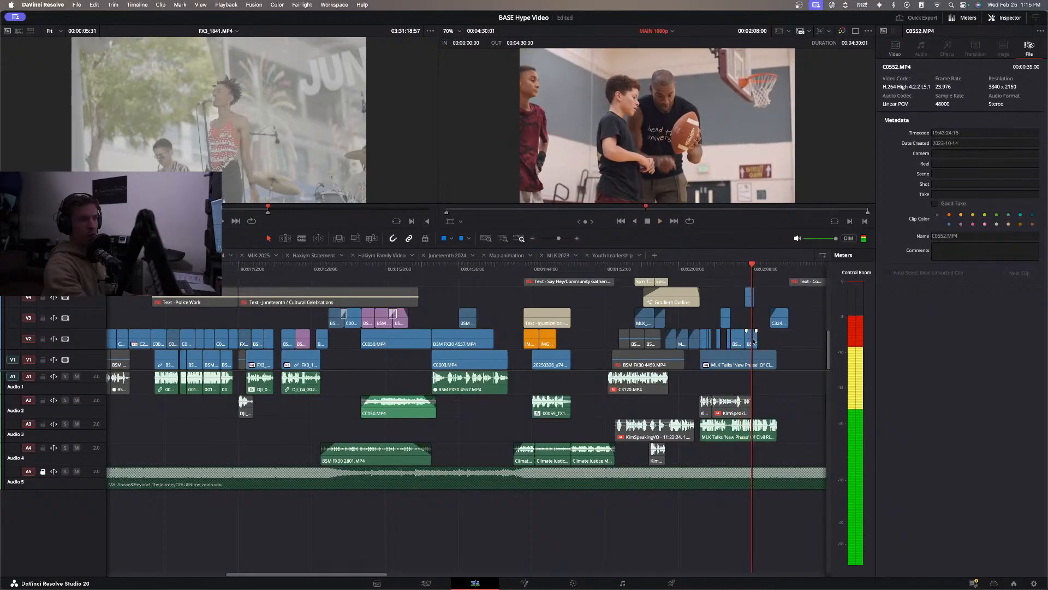
{"action": "left_click_drag", "start_coordinate": [756, 336], "coordinate": [763, 343]}
{"action": "key", "text": "space"}
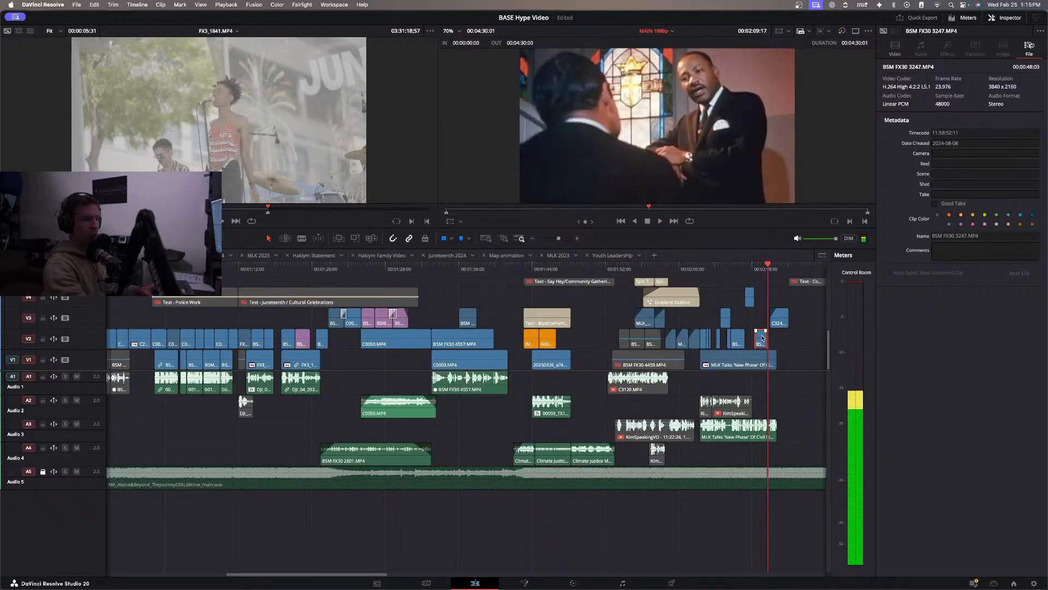
{"action": "left_click_drag", "start_coordinate": [763, 338], "coordinate": [737, 338]}
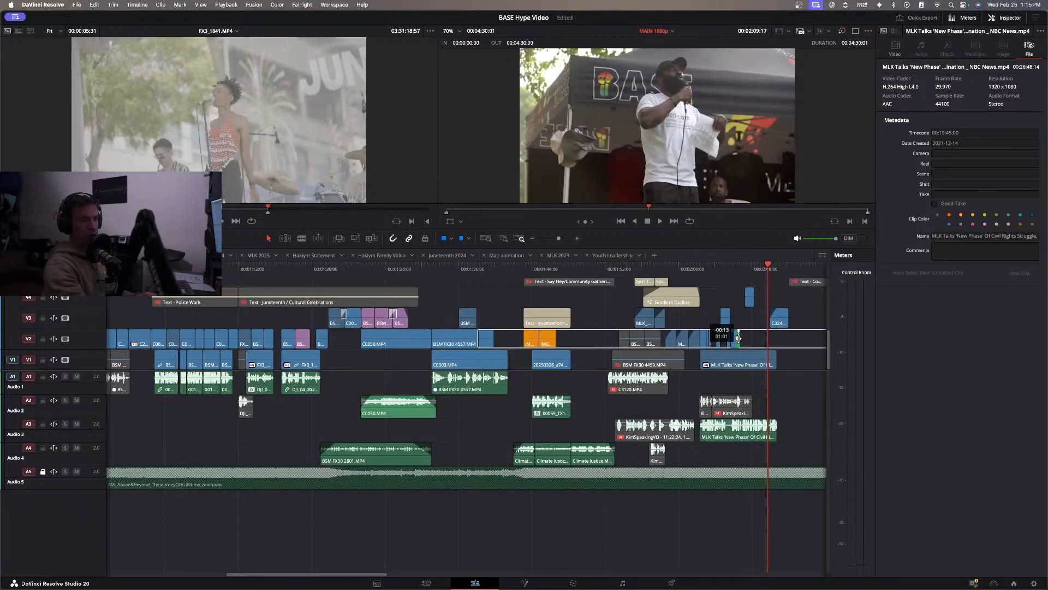
{"action": "left_click", "coordinate": [732, 295]}
{"action": "left_click", "coordinate": [728, 273]}
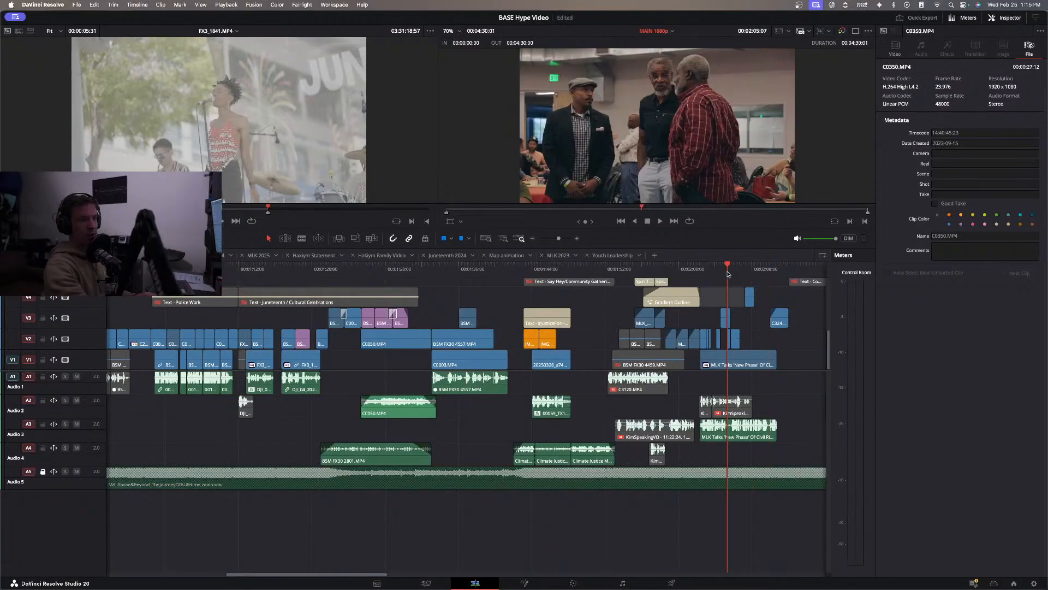
{"action": "key", "text": "space"}
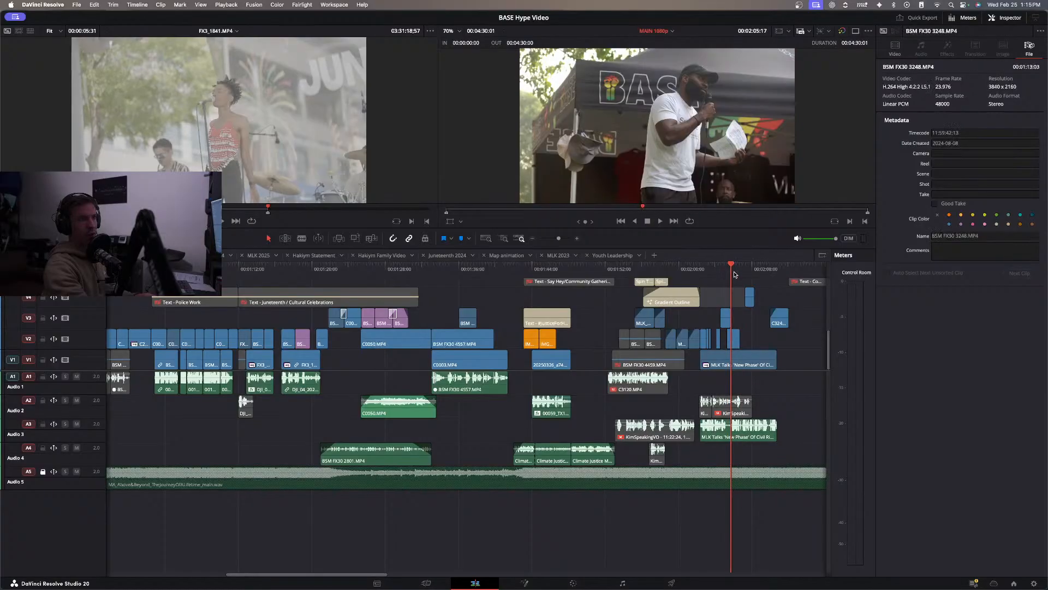
{"action": "key", "text": "space"}
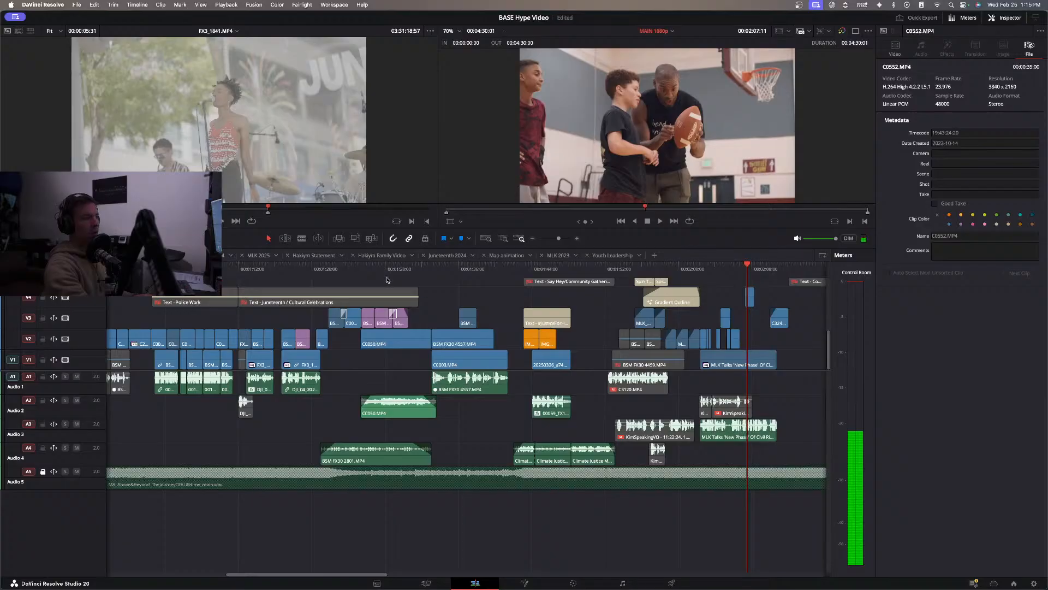
Review the timeline from about 00:01:26 through the end of the MLK Talks clip to about 00:02:13.
{"action": "left_click", "coordinate": [375, 271]}
{"action": "key", "text": "space"}
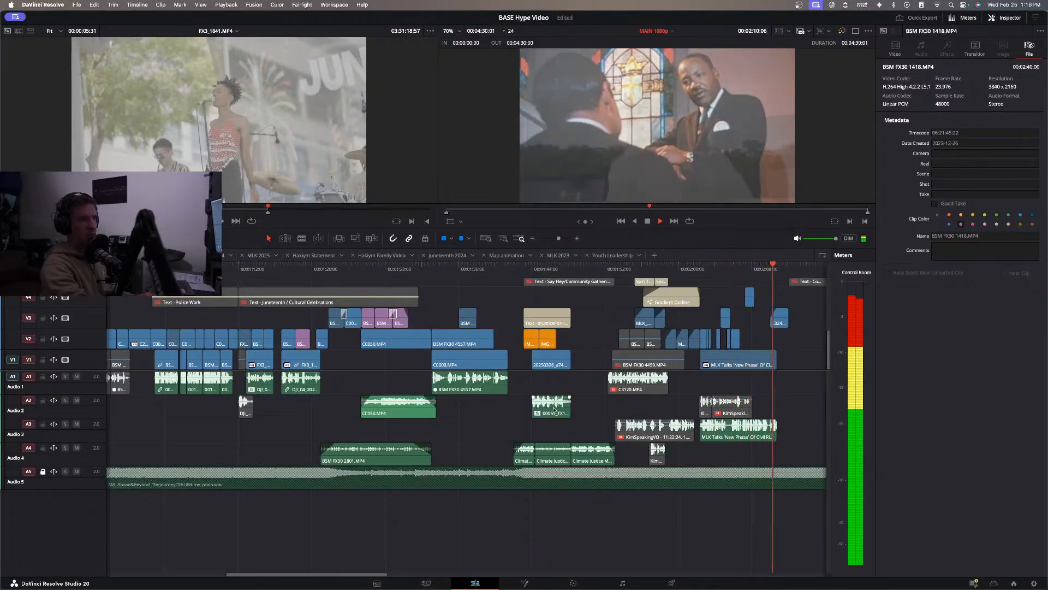
{"action": "scroll", "coordinate": [562, 400], "scroll_direction": "right", "scroll_amount": 4}
{"action": "key", "text": "space"}
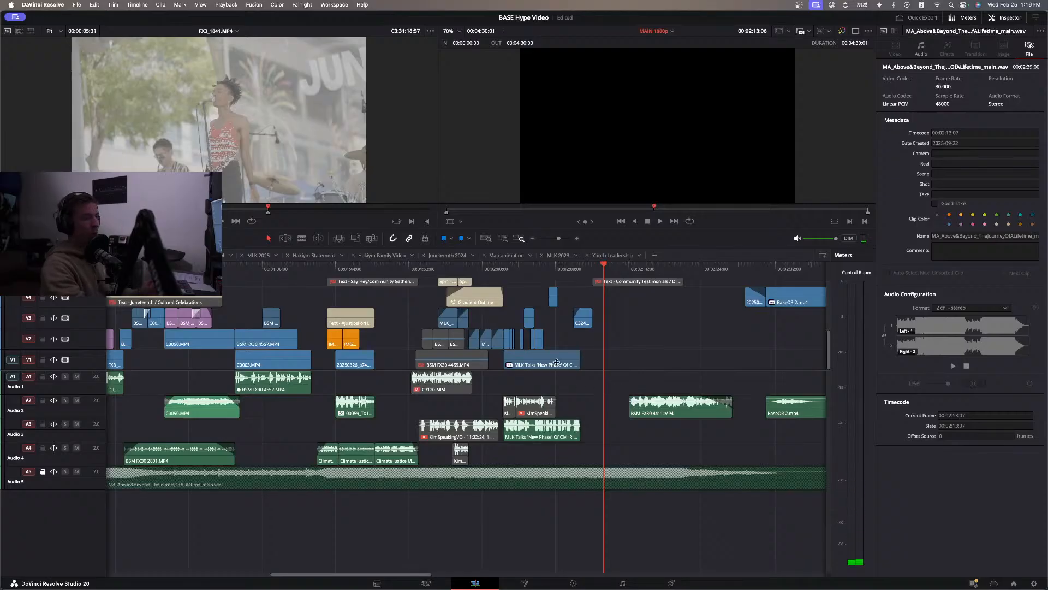
Replay the Juneteenth section's opening and shorten the end of the pink BSM FX30 2752.MP4 clip on V2 over FX3_1827.MP4.
{"action": "scroll", "coordinate": [271, 301], "scroll_direction": "left", "scroll_amount": 3}
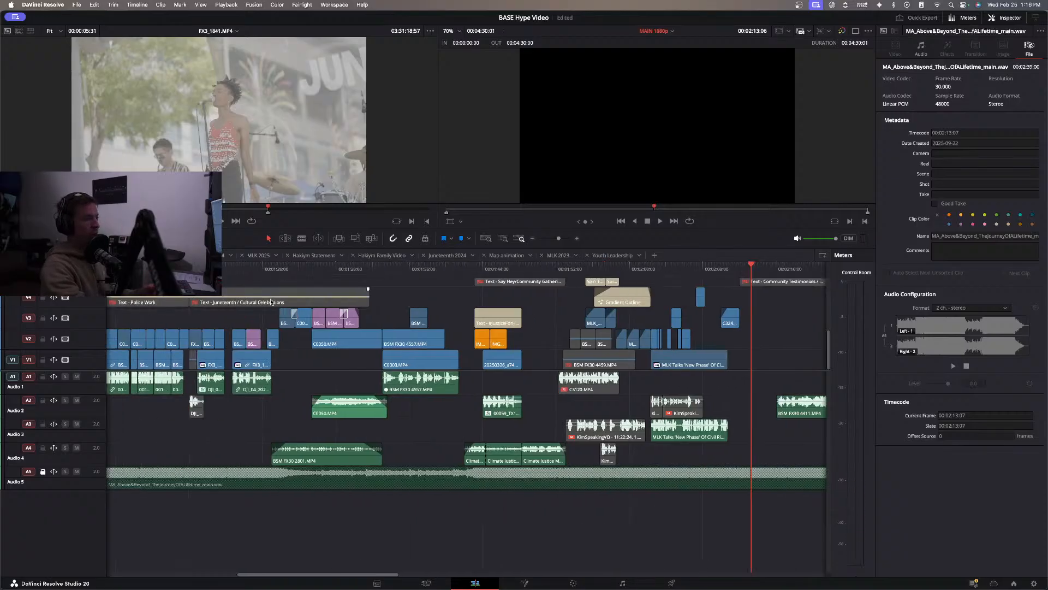
{"action": "left_click", "coordinate": [241, 270]}
{"action": "scroll", "coordinate": [241, 305], "scroll_direction": "left", "scroll_amount": 2}
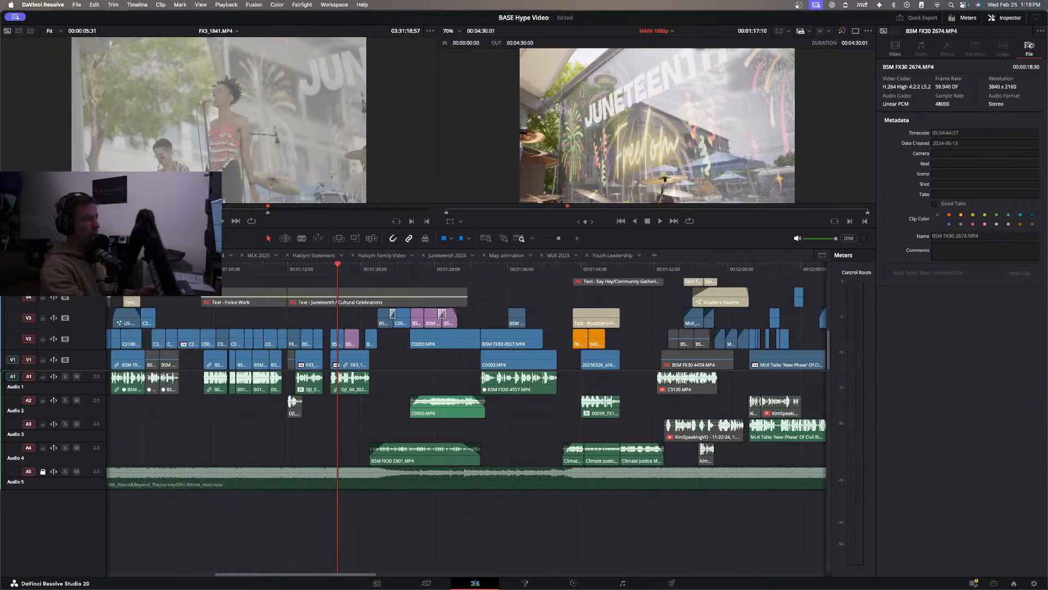
{"action": "left_click", "coordinate": [298, 270]}
{"action": "key", "text": "space"}
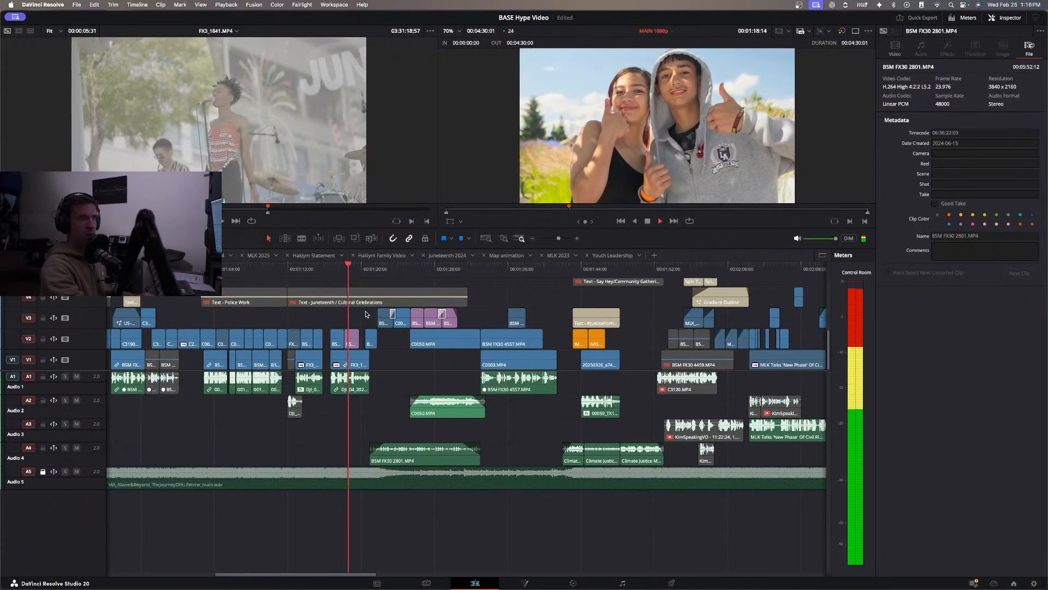
{"action": "left_click", "coordinate": [337, 268]}
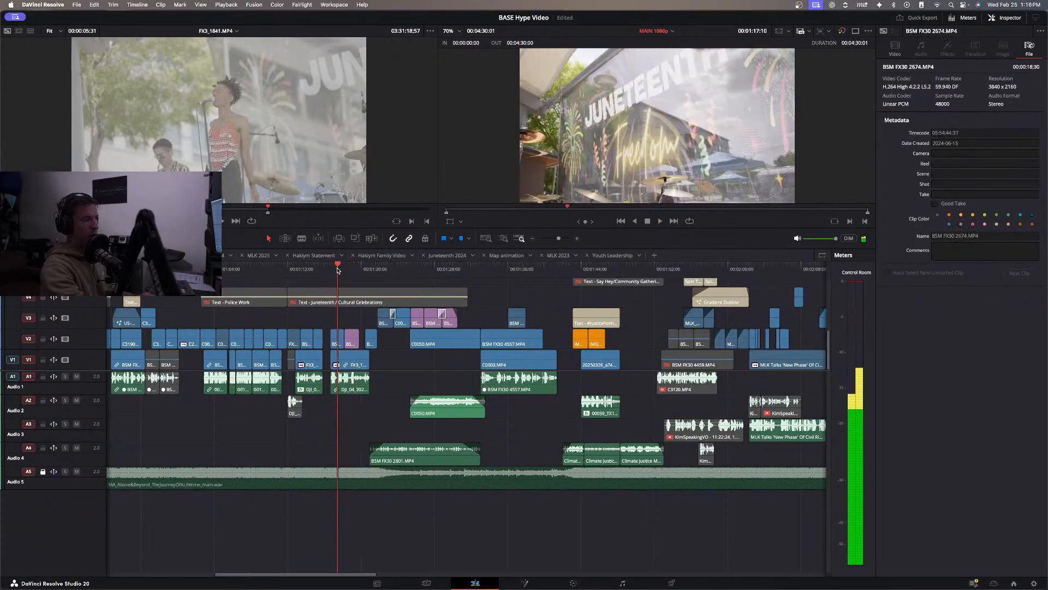
{"action": "key", "text": "space"}
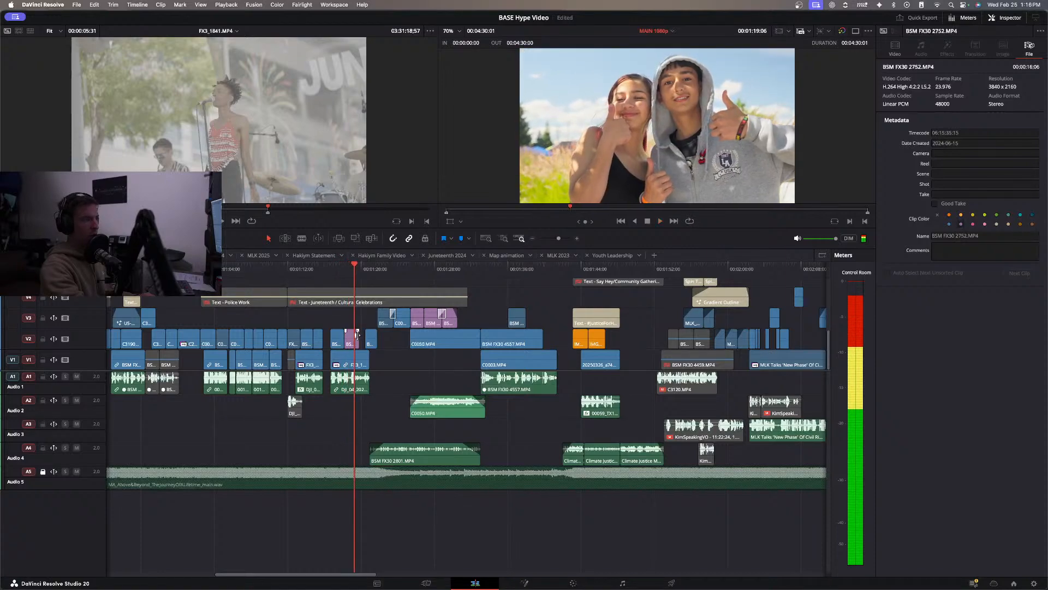
{"action": "left_click_drag", "start_coordinate": [358, 337], "coordinate": [352, 337]}
{"action": "key", "text": "space"}
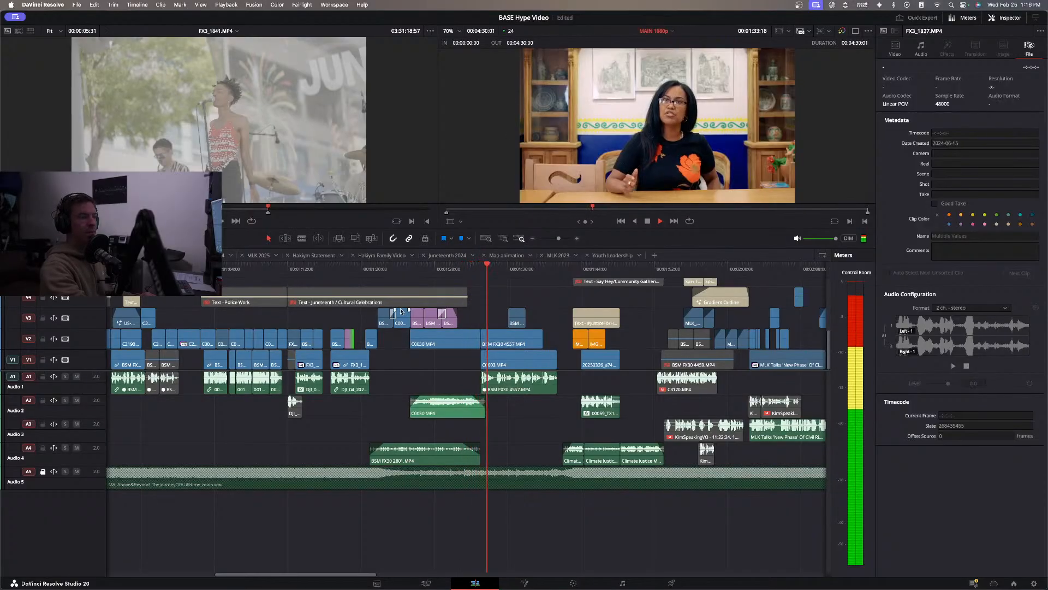
Preview BSM FX30 2689.MP4 and place an excerpt on V4 at 00:01:33:02, the start of the BSM FX30 4557.MP4 interview.
{"action": "key", "text": "space"}
{"action": "left_click_drag", "start_coordinate": [486, 270], "coordinate": [481, 270]}
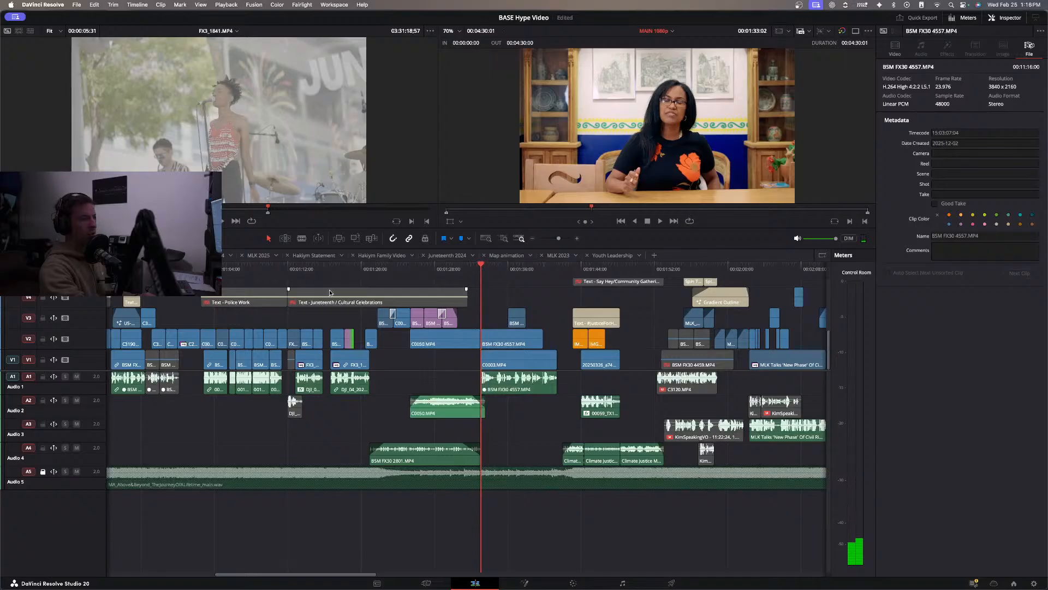
{"action": "left_click", "coordinate": [324, 270]}
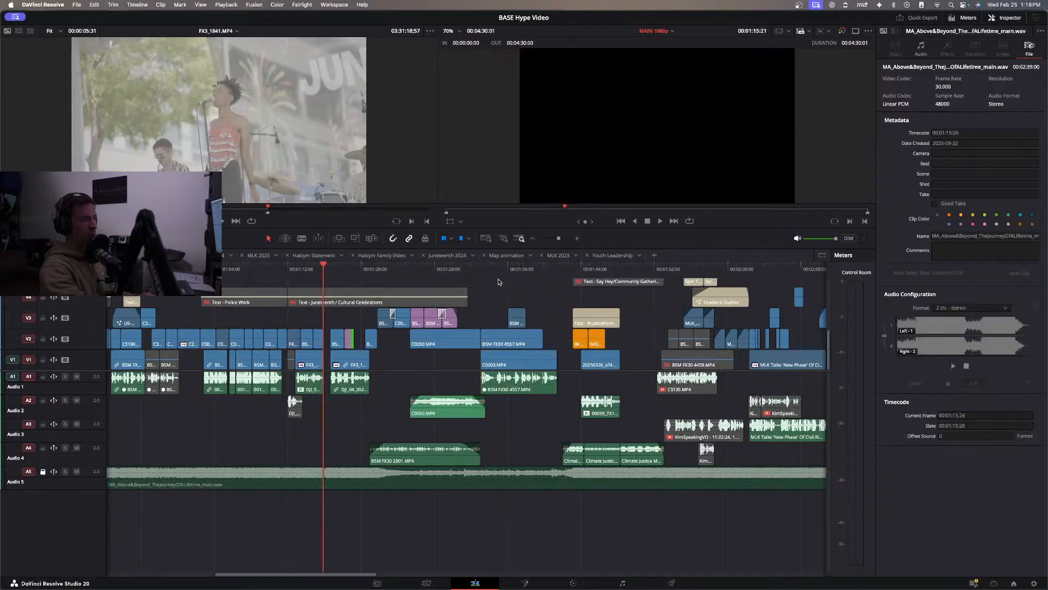
{"action": "left_click", "coordinate": [482, 271]}
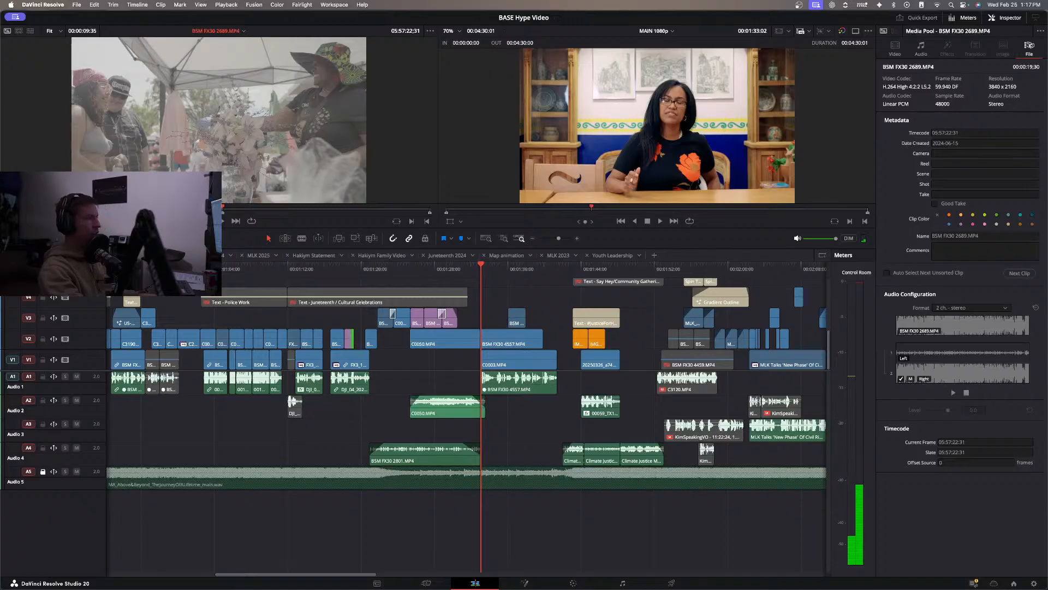
{"action": "key", "text": "space"}
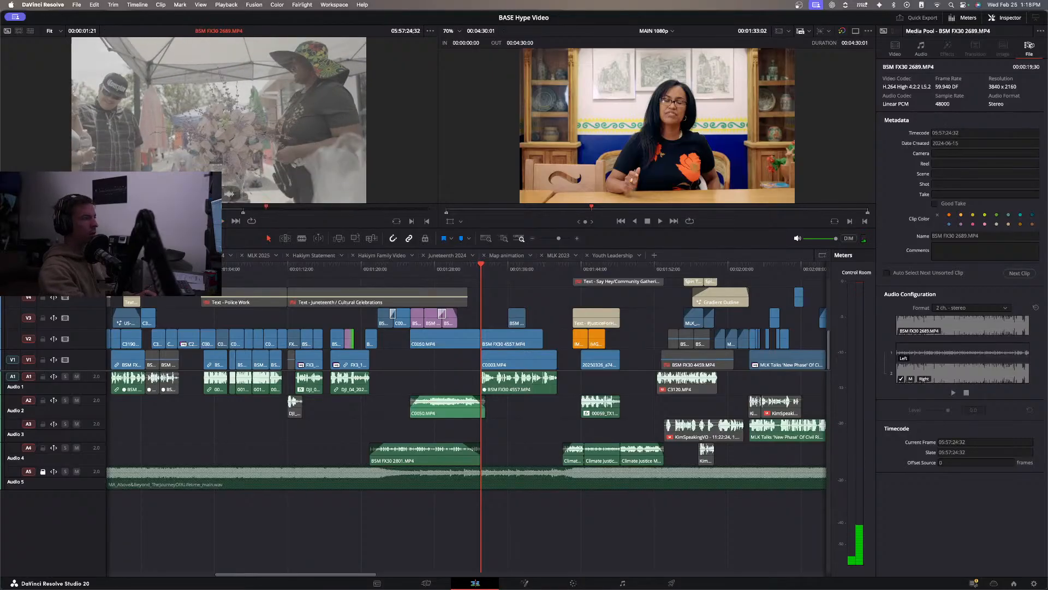
{"action": "left_click_drag", "start_coordinate": [209, 194], "coordinate": [488, 315]}
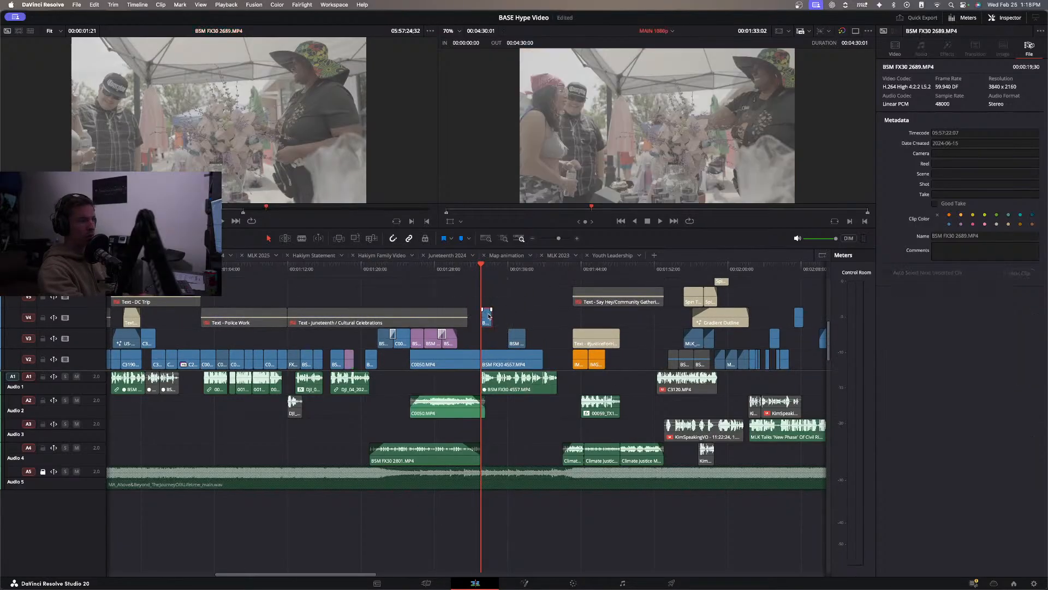
Change the clip speed of BSM FX30 2689.MP4 on V4 and play it over the interview.
{"action": "right_click", "coordinate": [488, 312]}
{"action": "left_click", "coordinate": [521, 174]}
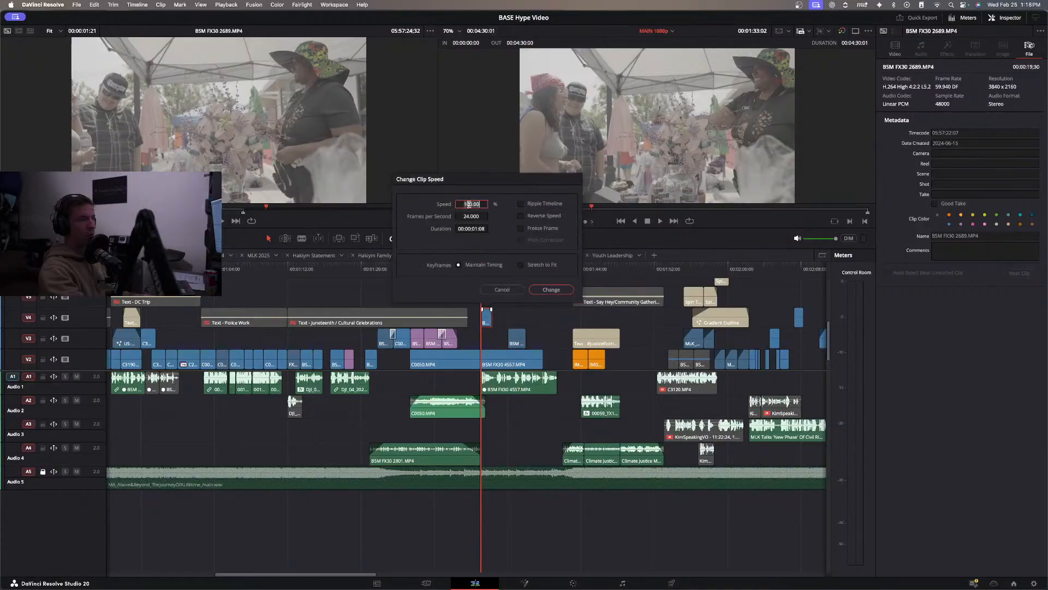
{"action": "key", "text": "Return"}
{"action": "left_click", "coordinate": [467, 266]}
{"action": "key", "text": "space"}
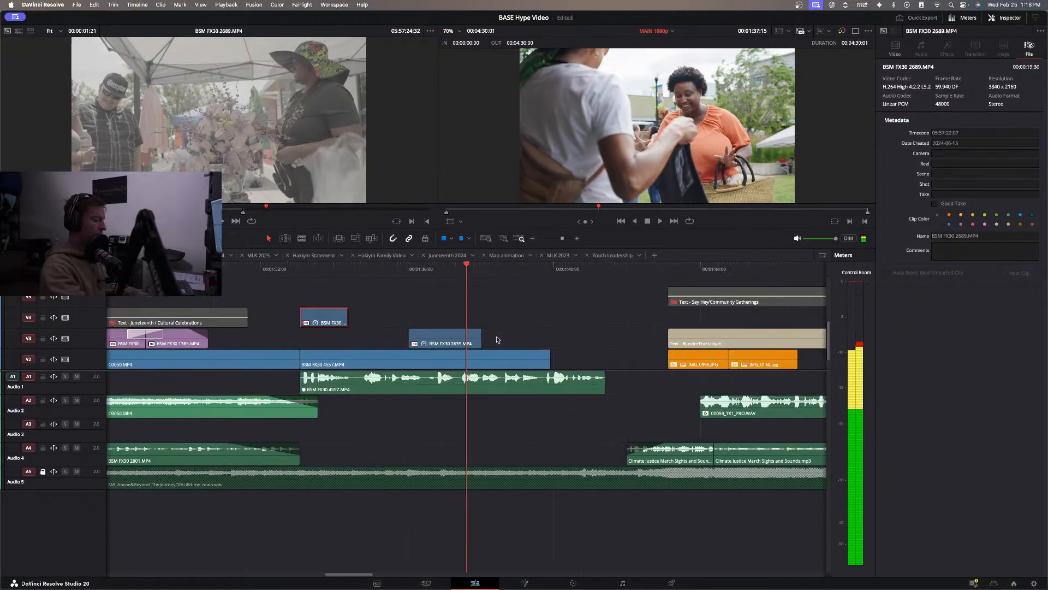
Extend the end of BSM FX30 2689.MP4 on V4 slightly and replay the interview.
{"action": "left_click", "coordinate": [473, 310]}
{"action": "left_click", "coordinate": [372, 321]}
{"action": "left_click_drag", "start_coordinate": [347, 317], "coordinate": [353, 316]}
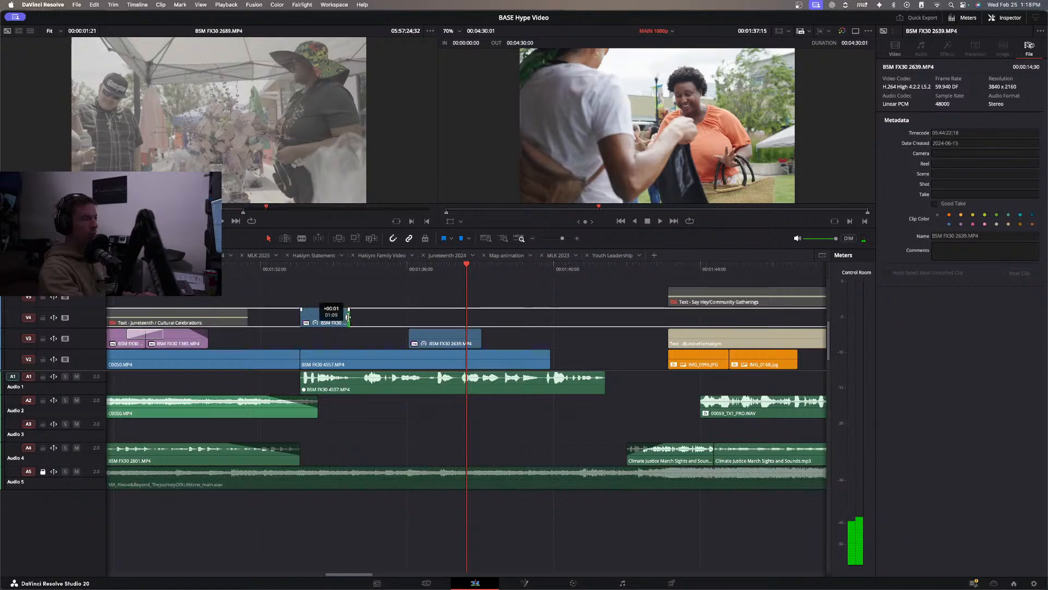
{"action": "key", "text": "/"}
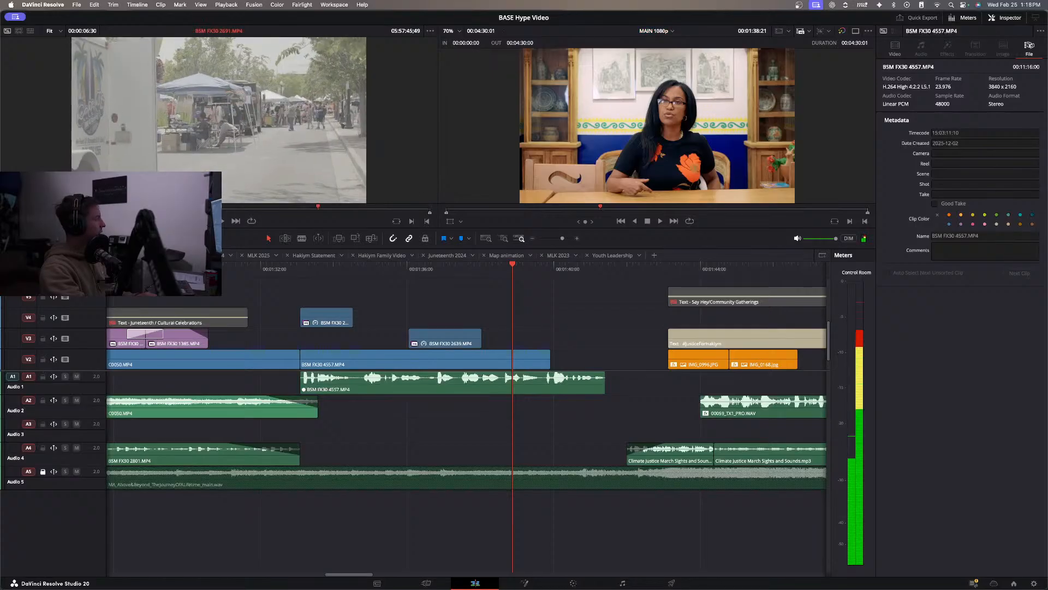
Browse the event footage for another shot and place BSM FX30 2647.MP4 on V4 between BSM FX30 2689.MP4 and BSM FX30 2639.MP4.
{"action": "left_click", "coordinate": [200, 209]}
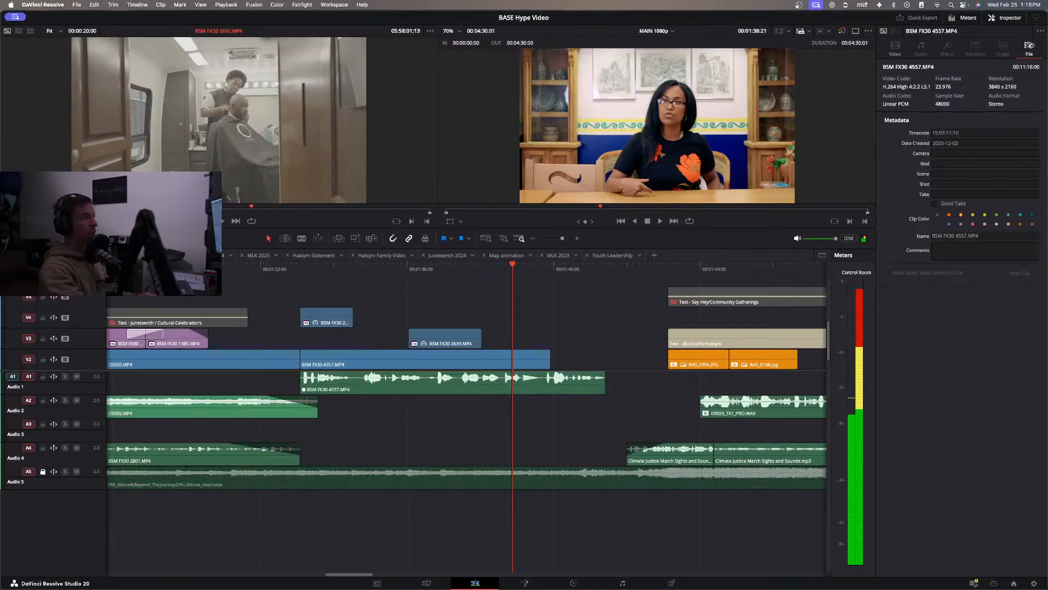
{"action": "left_click", "coordinate": [120, 209]}
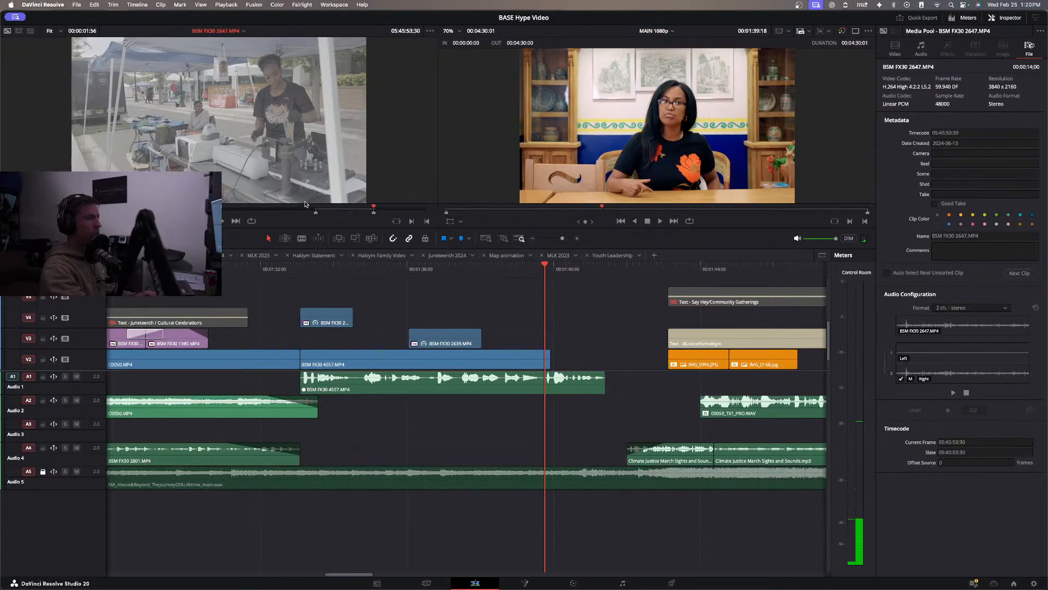
{"action": "left_click_drag", "start_coordinate": [222, 200], "coordinate": [407, 315]}
Change the clip speed of BSM FX30 2647.MP4 on V4 and play the interview's B-roll through to about 00:01:39.
{"action": "right_click", "coordinate": [377, 321]}
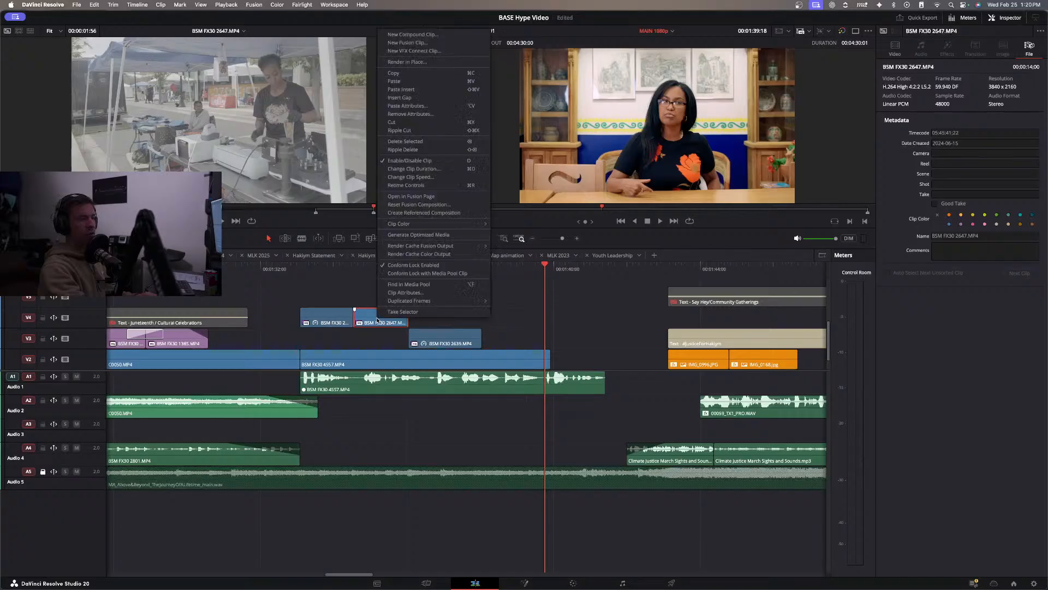
{"action": "left_click", "coordinate": [403, 180]}
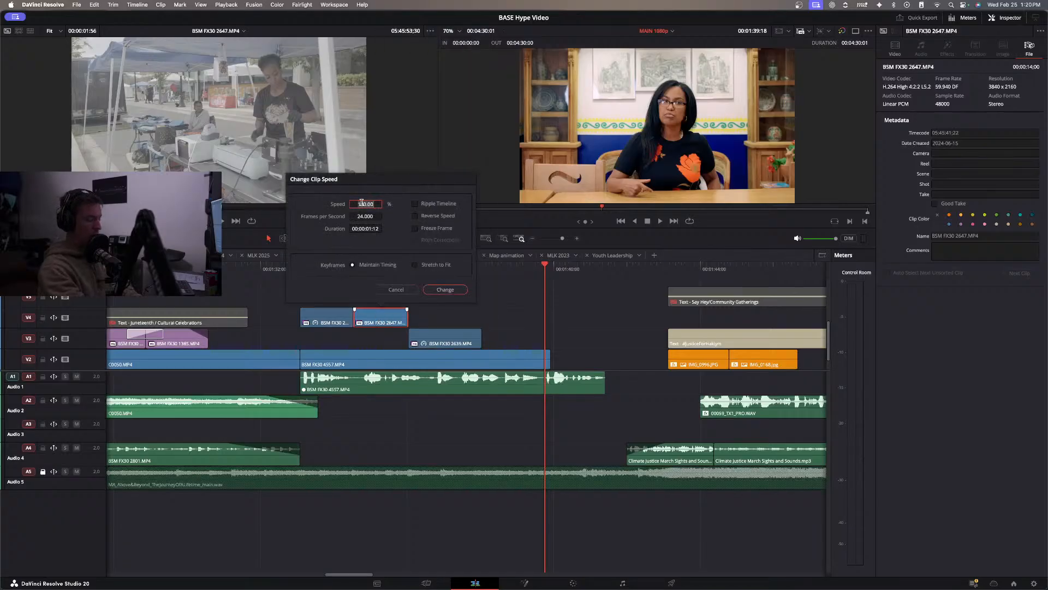
{"action": "key", "text": "Return"}
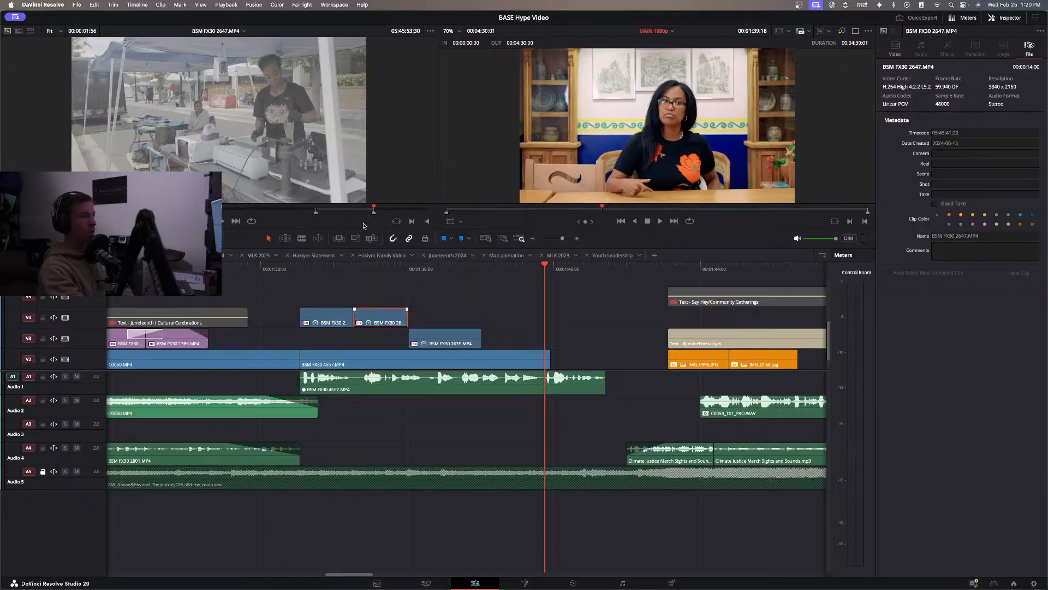
{"action": "left_click", "coordinate": [316, 266]}
{"action": "key", "text": "space"}
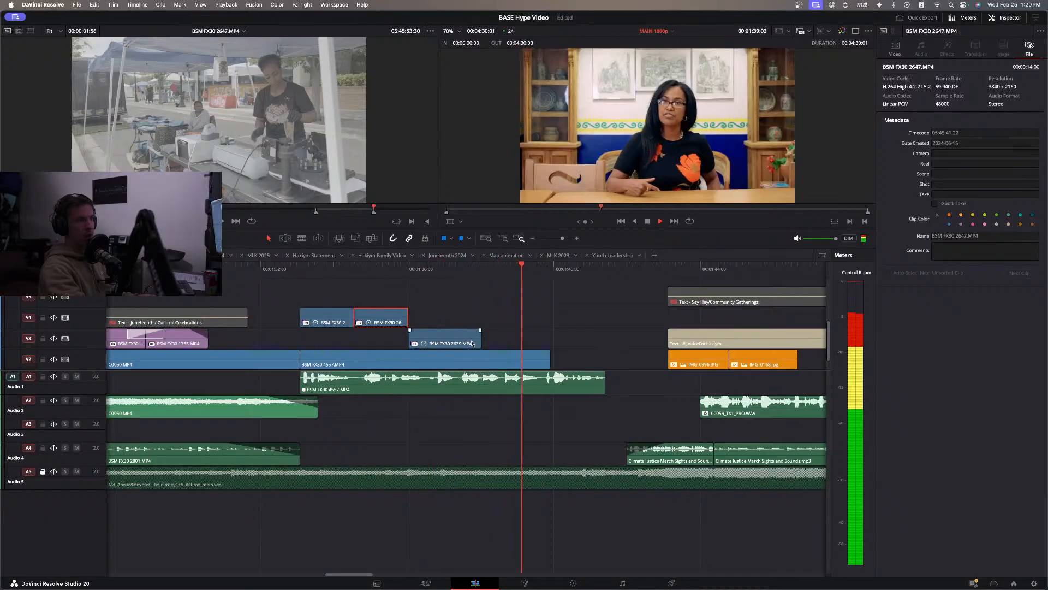
Move BSM FX30 2689.MP4 and BSM FX30 2647.MP4 from V4 down to V3, in front of BSM FX30 2639.MP4.
{"action": "key", "text": "space"}
{"action": "left_click_drag", "start_coordinate": [387, 291], "coordinate": [332, 327]}
{"action": "key", "text": "alt+Down"}
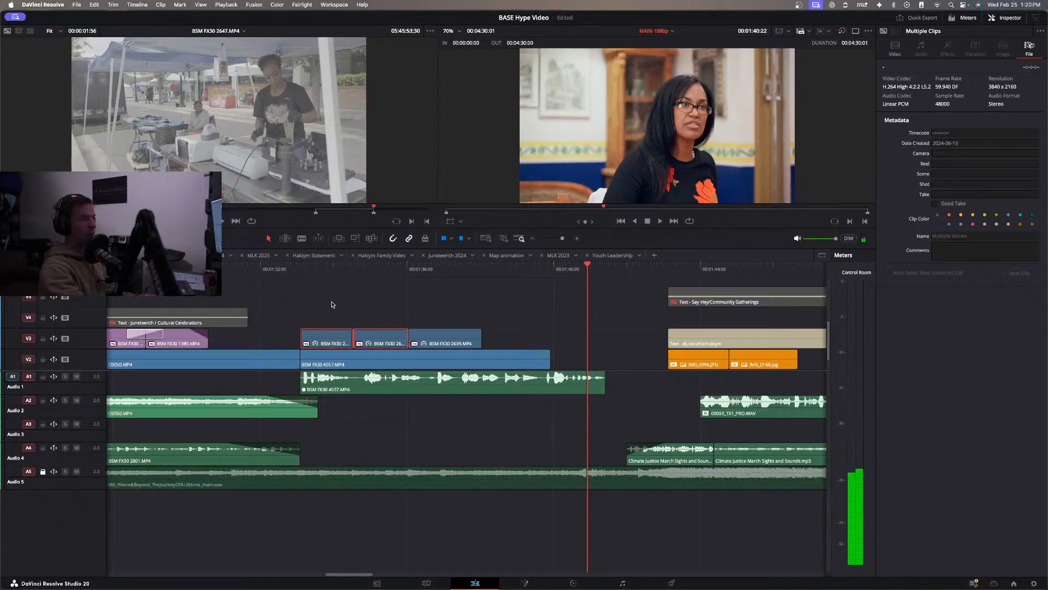
{"action": "left_click", "coordinate": [332, 304]}
{"action": "left_click", "coordinate": [330, 302]}
Replay the lead-in from about 00:01:29 and the interview's three B-roll shots several times to judge their order and timing.
{"action": "left_click", "coordinate": [171, 269]}
{"action": "key", "text": "space"}
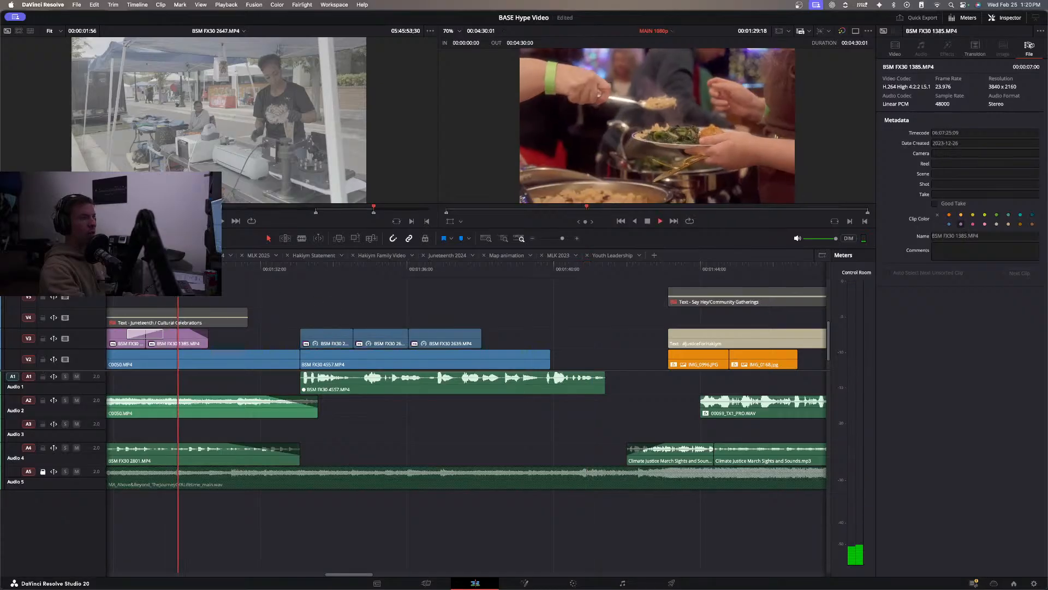
{"action": "scroll", "coordinate": [305, 328], "scroll_direction": "right", "scroll_amount": 2}
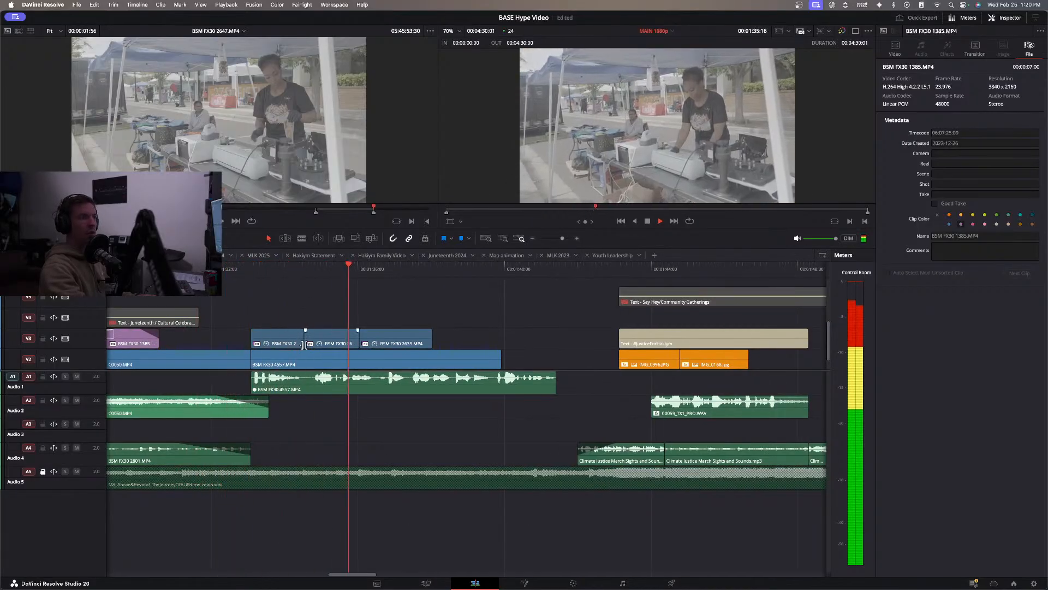
{"action": "left_click", "coordinate": [404, 336]}
{"action": "key", "text": "space"}
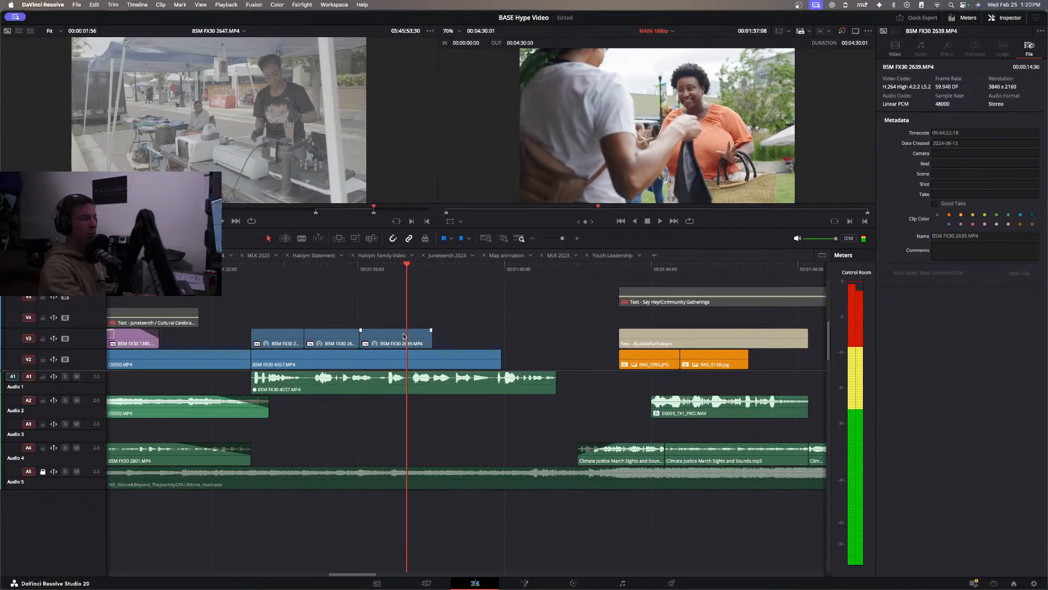
{"action": "left_click", "coordinate": [310, 267]}
{"action": "key", "text": "space"}
{"action": "key", "text": "space"}
{"action": "left_click", "coordinate": [229, 268]}
{"action": "key", "text": "space"}
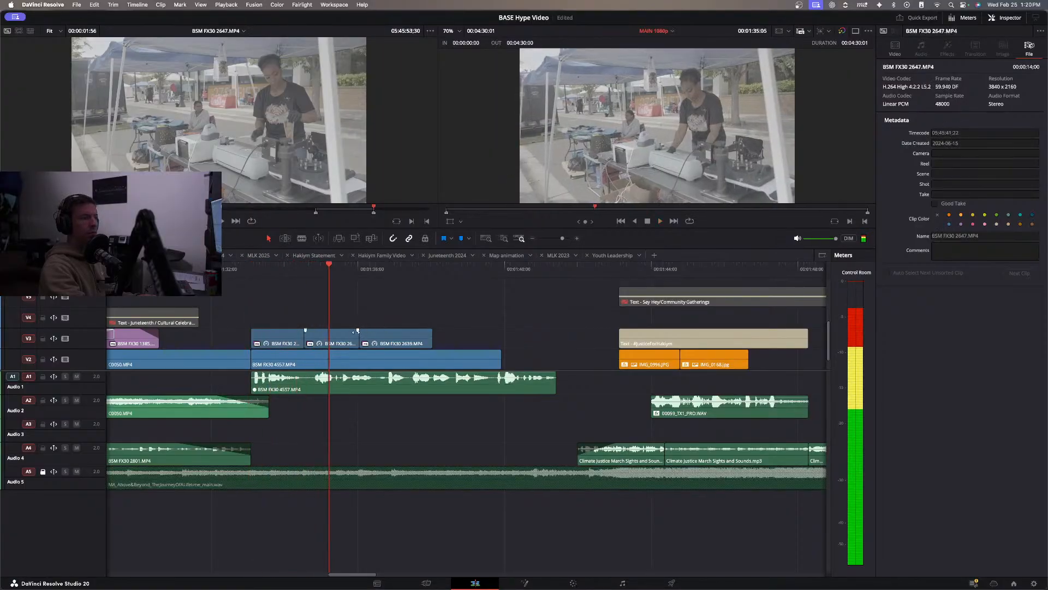
{"action": "left_click", "coordinate": [238, 268]}
{"action": "key", "text": "space"}
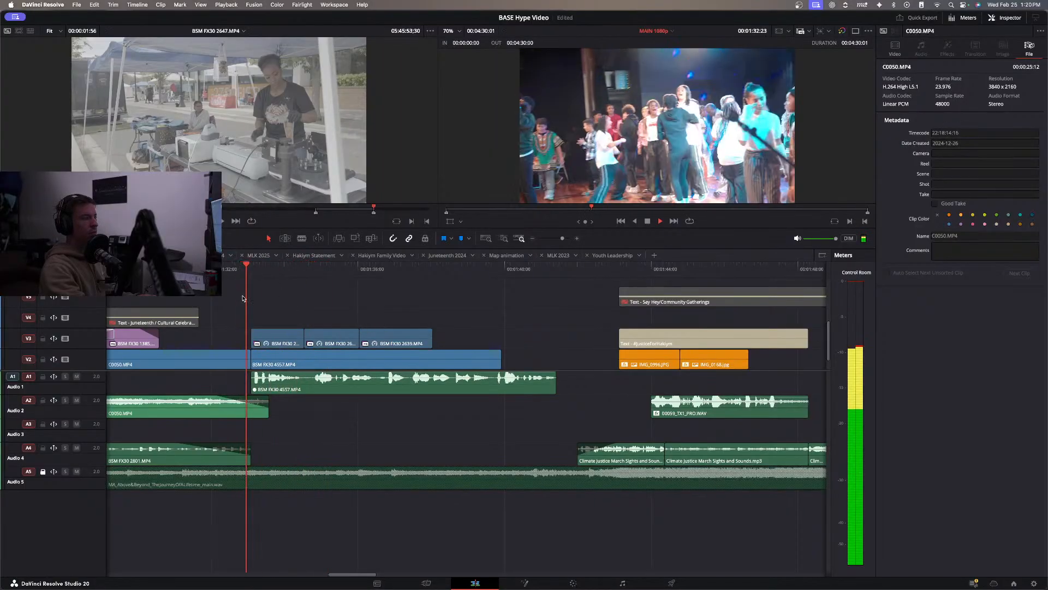
Move BSM FX30 2689.MP4 up to V4 starting at about 00:01:34:09 and delete BSM FX30 2647.MP4 from V3.
{"action": "left_click_drag", "start_coordinate": [283, 337], "coordinate": [330, 321]}
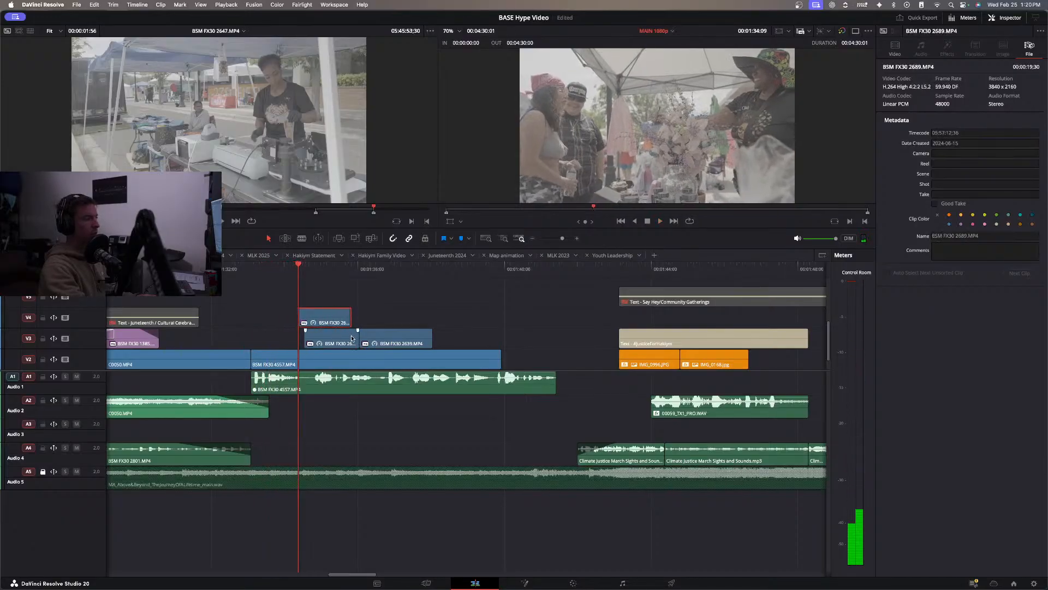
{"action": "key", "text": "BackSpace"}
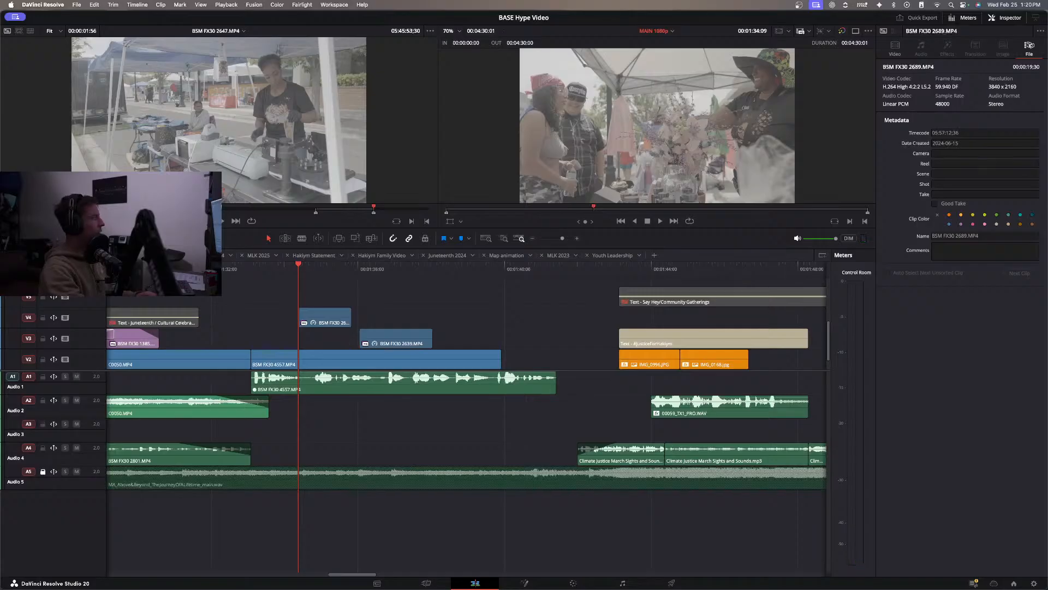
{"action": "key", "text": "f"}
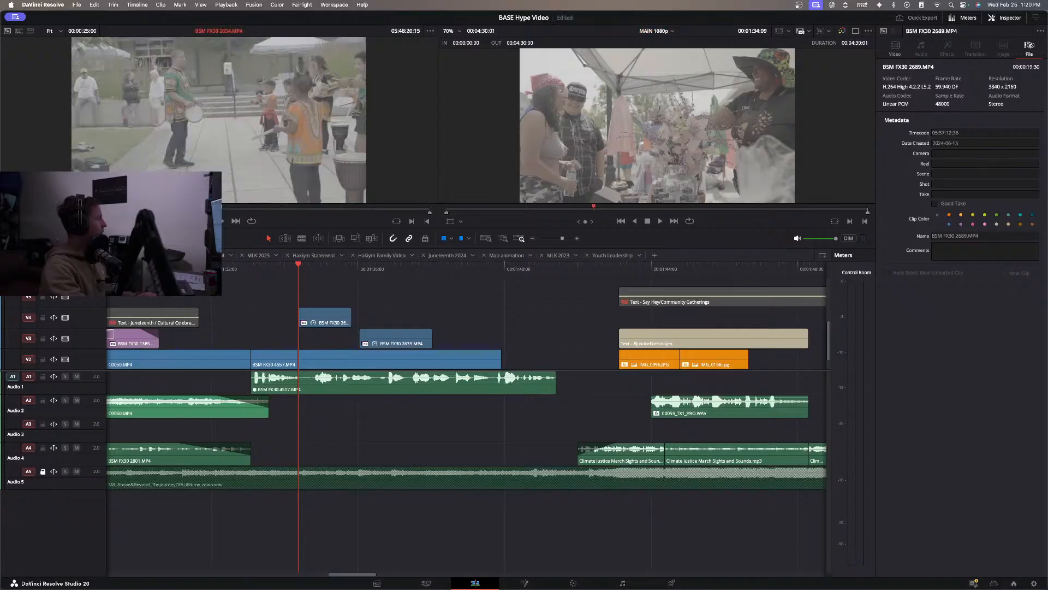
{"action": "key", "text": "f"}
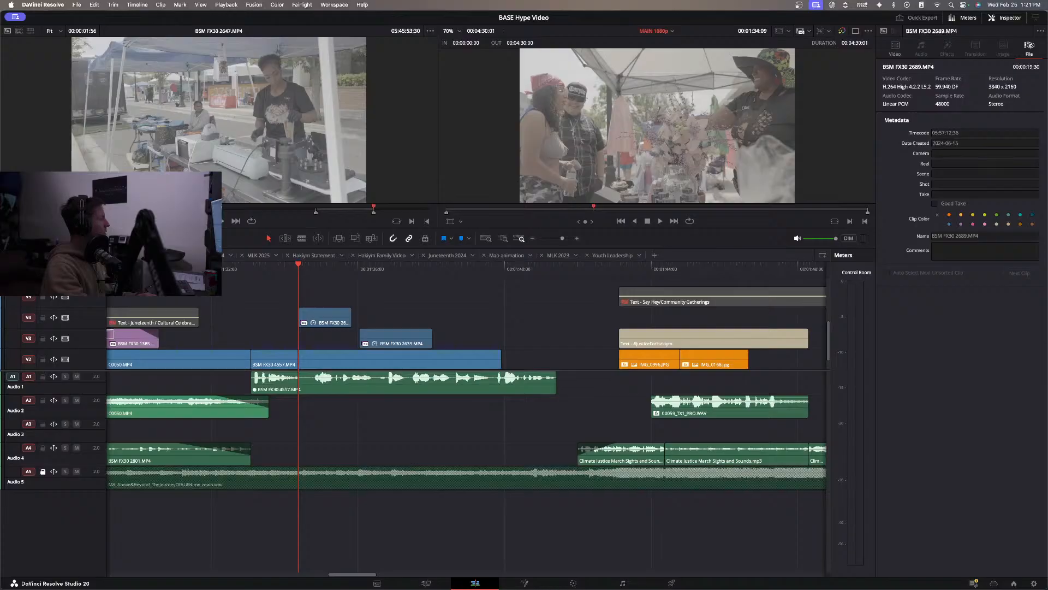
Open the Juneteenth 2024 timeline and play through its second half to look for usable event shots.
{"action": "left_click", "coordinate": [442, 255]}
{"action": "left_click_drag", "start_coordinate": [452, 273], "coordinate": [738, 325]}
{"action": "key", "text": "space"}
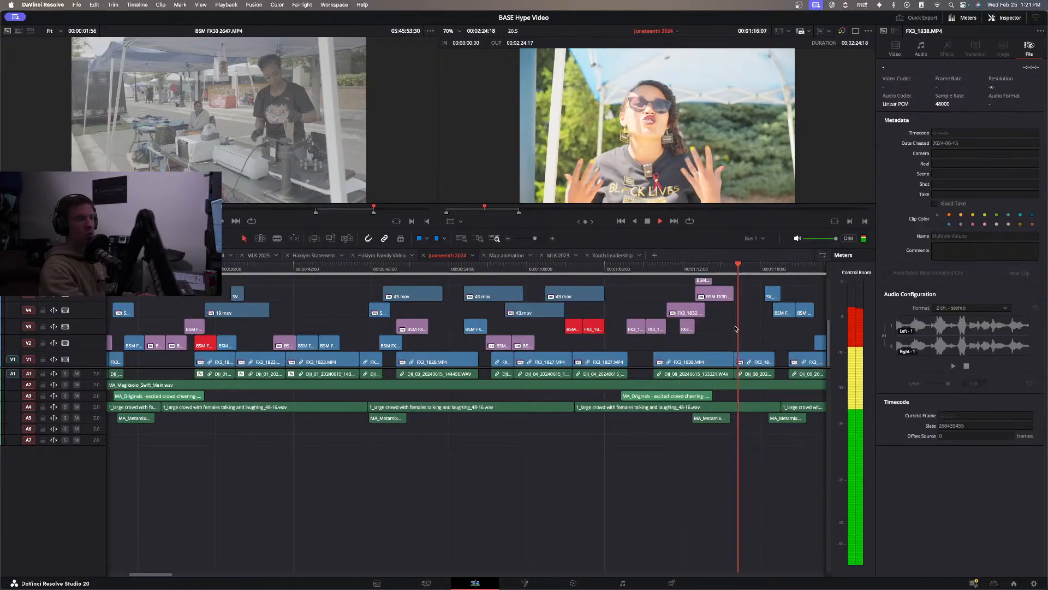
{"action": "scroll", "coordinate": [729, 332], "scroll_direction": "right", "scroll_amount": 3}
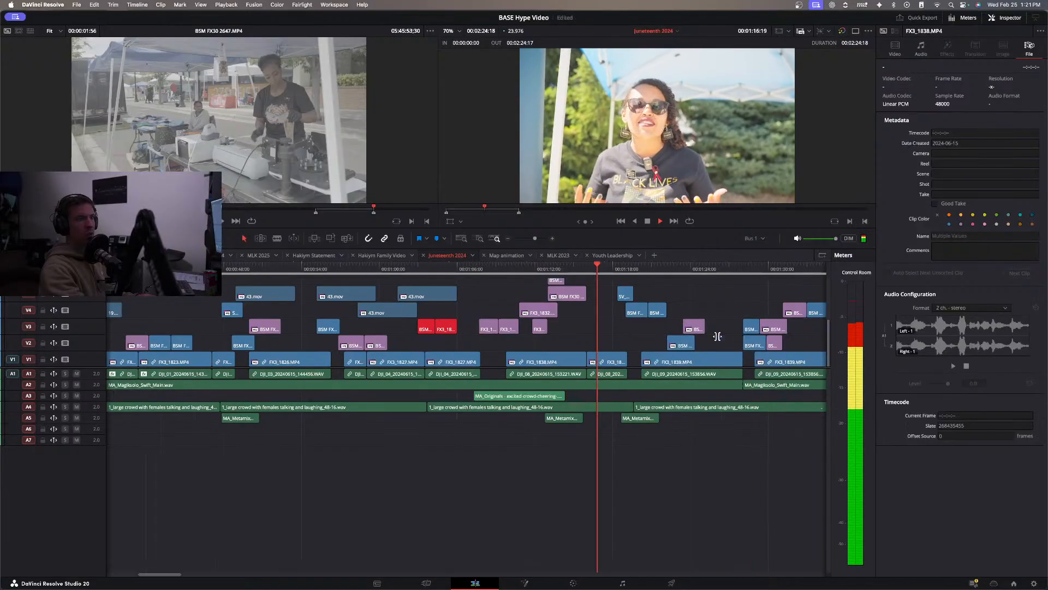
{"action": "left_click", "coordinate": [508, 268]}
{"action": "scroll", "coordinate": [499, 352], "scroll_direction": "left", "scroll_amount": 3}
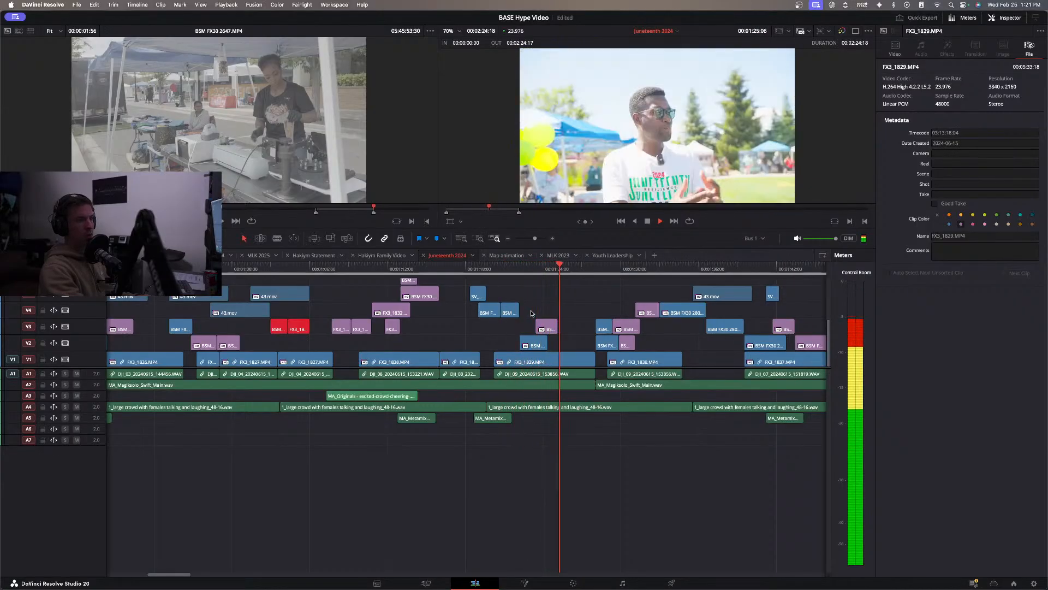
{"action": "scroll", "coordinate": [514, 305], "scroll_direction": "right", "scroll_amount": 3}
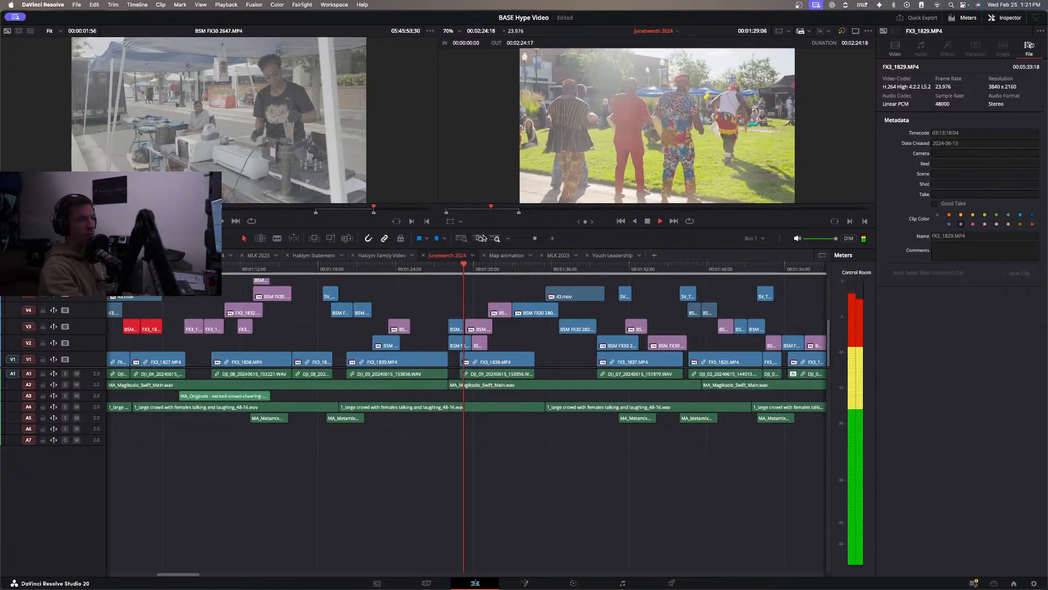
{"action": "left_click", "coordinate": [487, 273]}
{"action": "left_click_drag", "start_coordinate": [487, 273], "coordinate": [821, 283]}
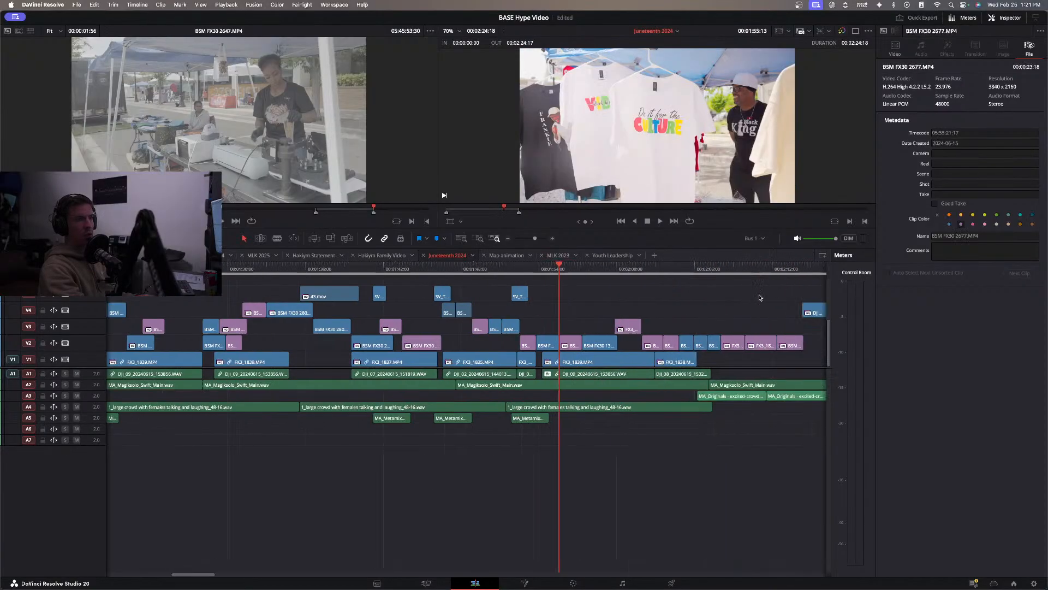
Copy BSM FX30 2677.MP4 from V2 of the Juneteenth 2024 timeline and paste it into the MAIN 1080p timeline after the interview.
{"action": "left_click", "coordinate": [570, 342]}
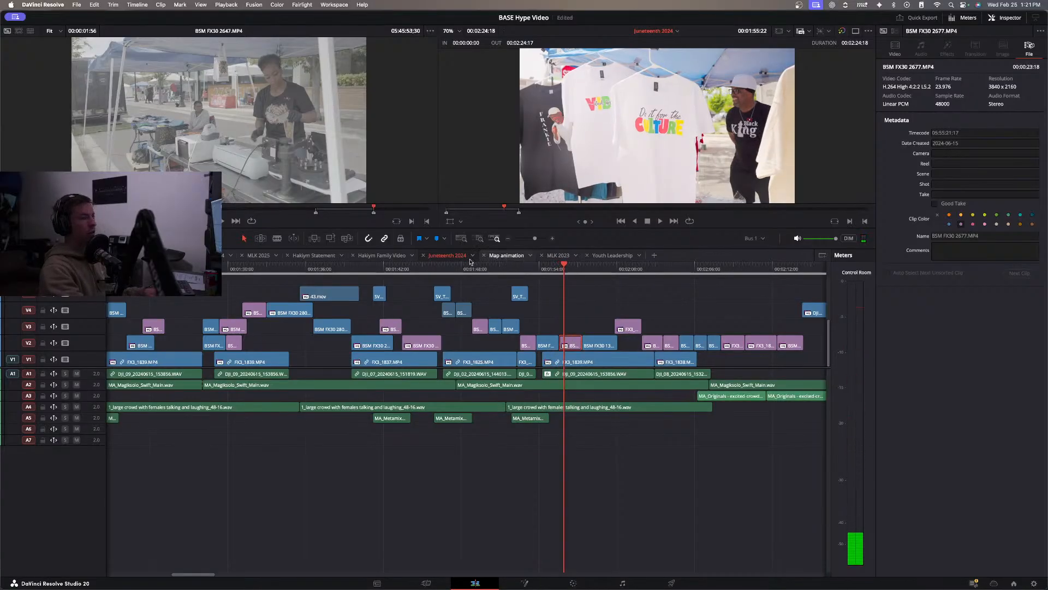
{"action": "left_click", "coordinate": [137, 255]}
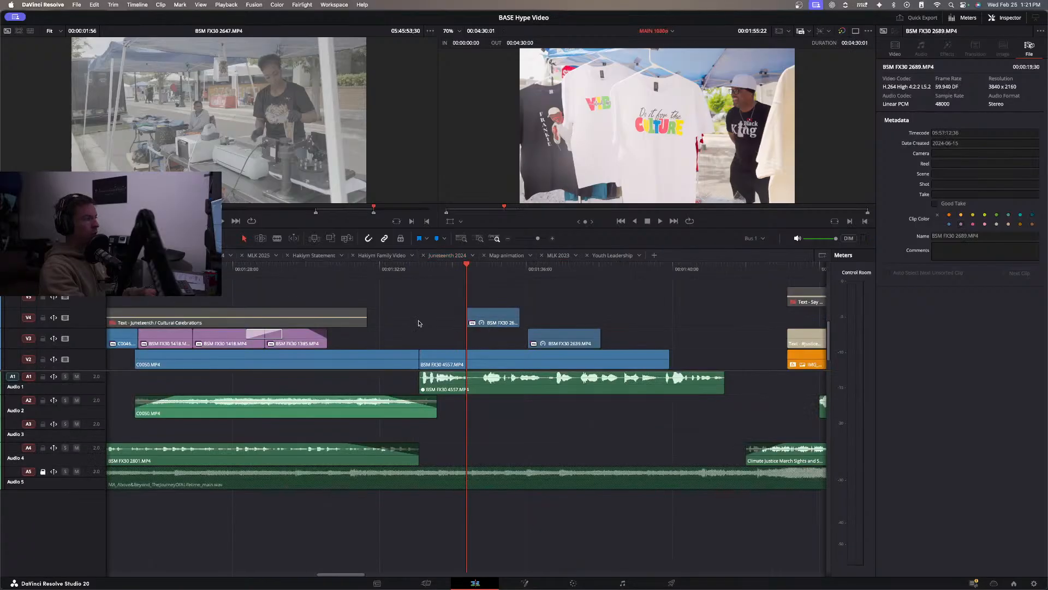
{"action": "scroll", "coordinate": [497, 323], "scroll_direction": "right", "scroll_amount": 3}
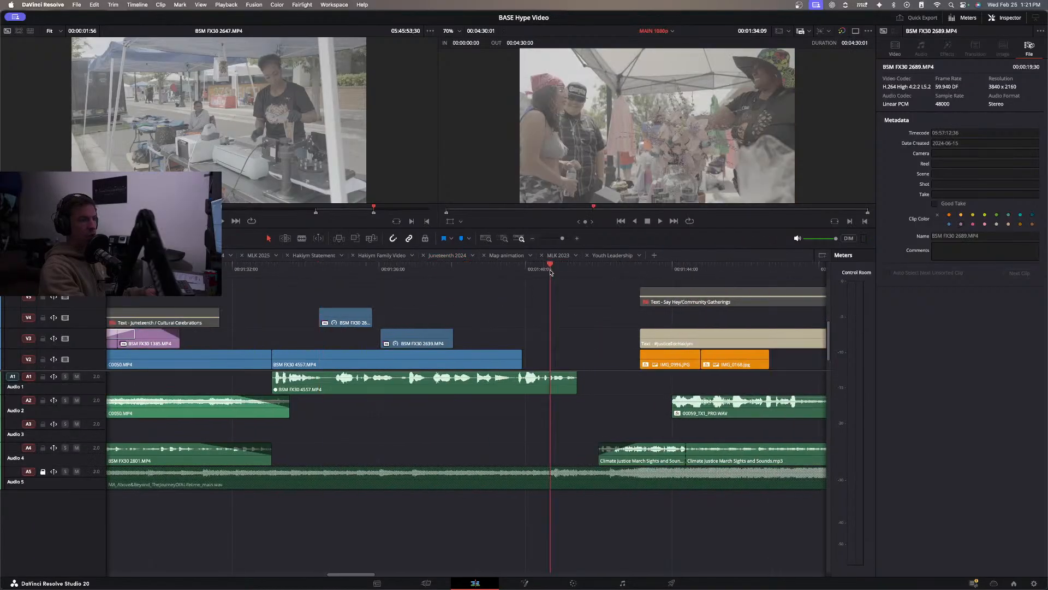
{"action": "key", "text": "super+v"}
{"action": "scroll", "coordinate": [557, 310], "scroll_direction": "down", "scroll_amount": 1}
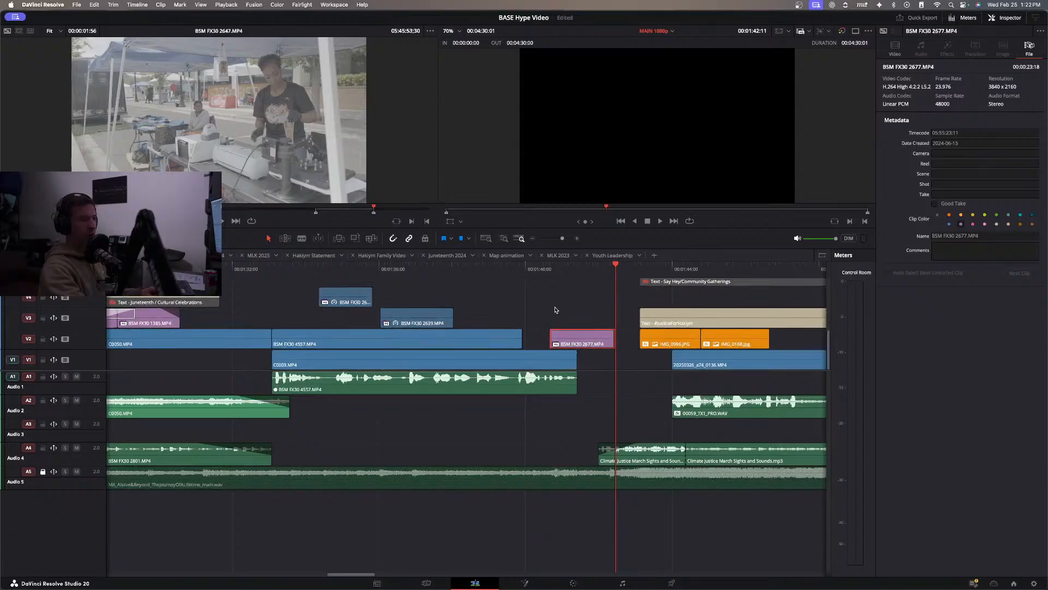
Place BSM FX30 2677.MP4 on V3 in the gap after FX3_1838.MP4 and extend its end to about 00:01:17.
{"action": "left_click_drag", "start_coordinate": [569, 337], "coordinate": [306, 322]}
{"action": "scroll", "coordinate": [306, 322], "scroll_direction": "left", "scroll_amount": 10}
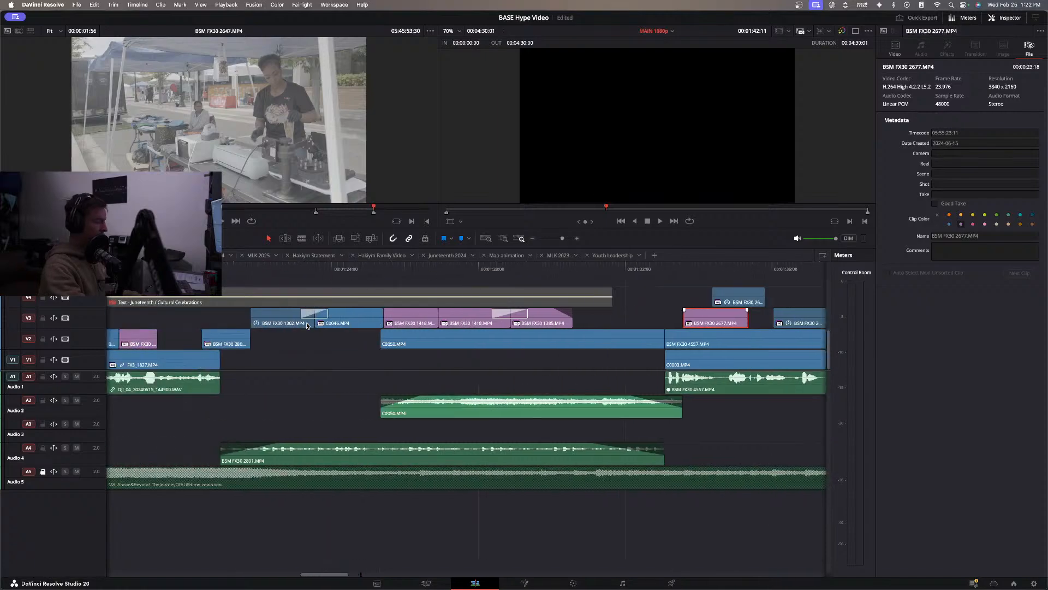
{"action": "scroll", "coordinate": [306, 322], "scroll_direction": "down", "scroll_amount": 2}
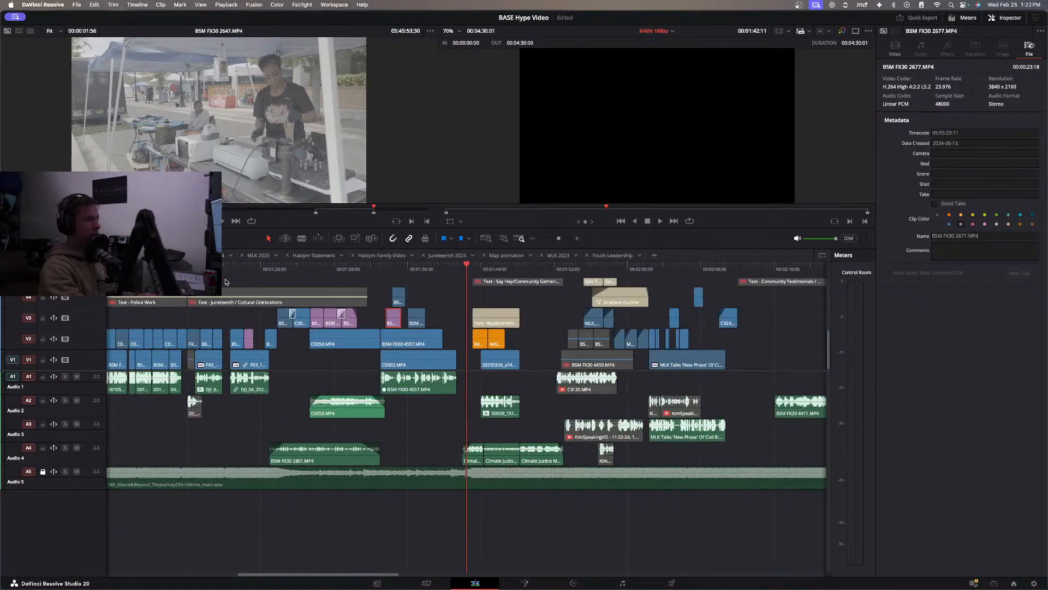
{"action": "key", "text": "space"}
{"action": "left_click_drag", "start_coordinate": [392, 322], "coordinate": [230, 321]}
{"action": "key", "text": "space"}
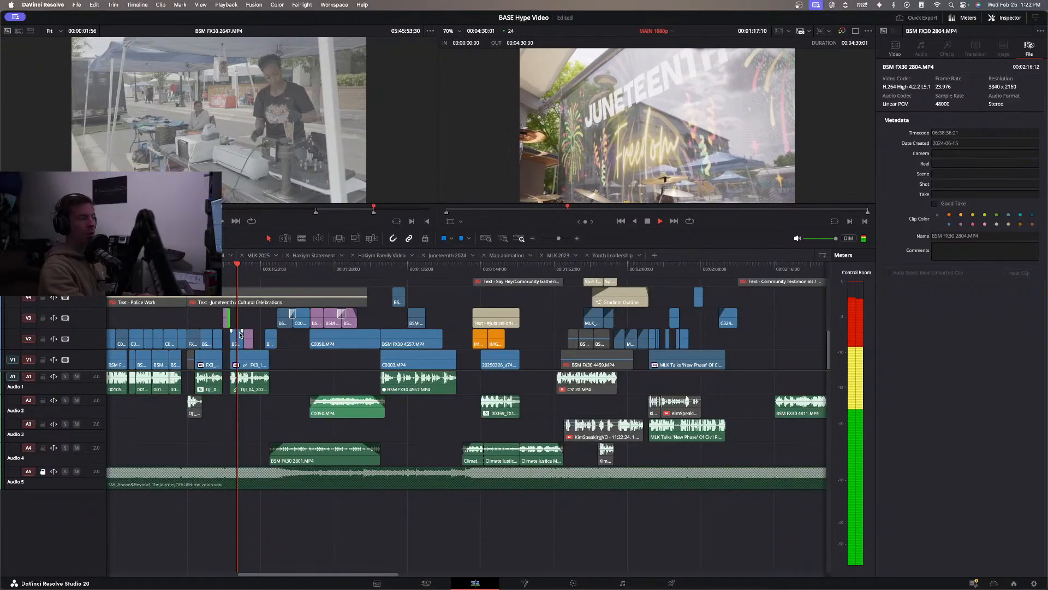
{"action": "scroll", "coordinate": [238, 336], "scroll_direction": "up", "scroll_amount": 4}
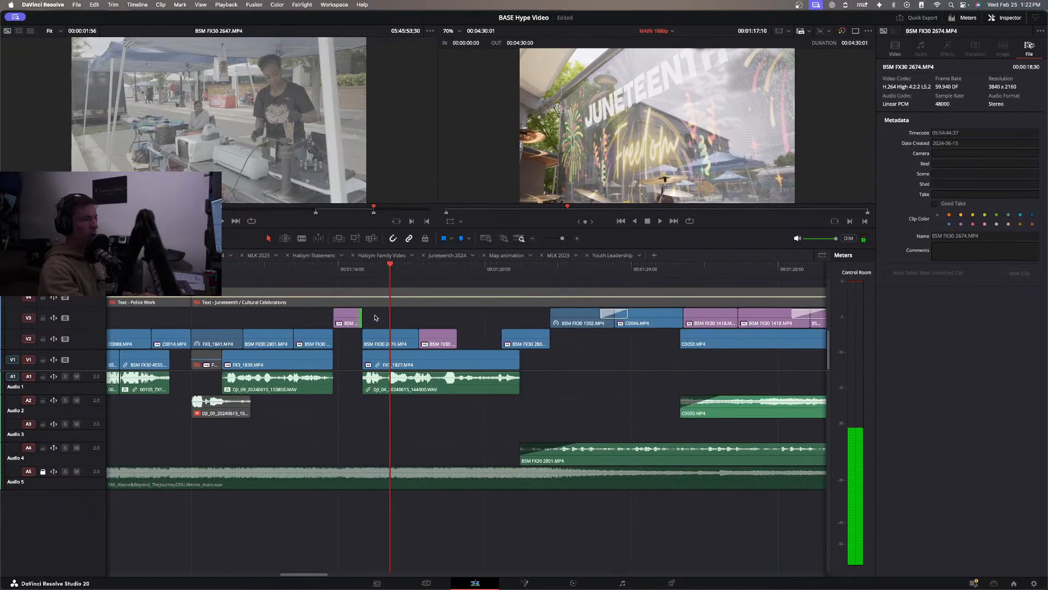
{"action": "left_click_drag", "start_coordinate": [362, 316], "coordinate": [386, 317]}
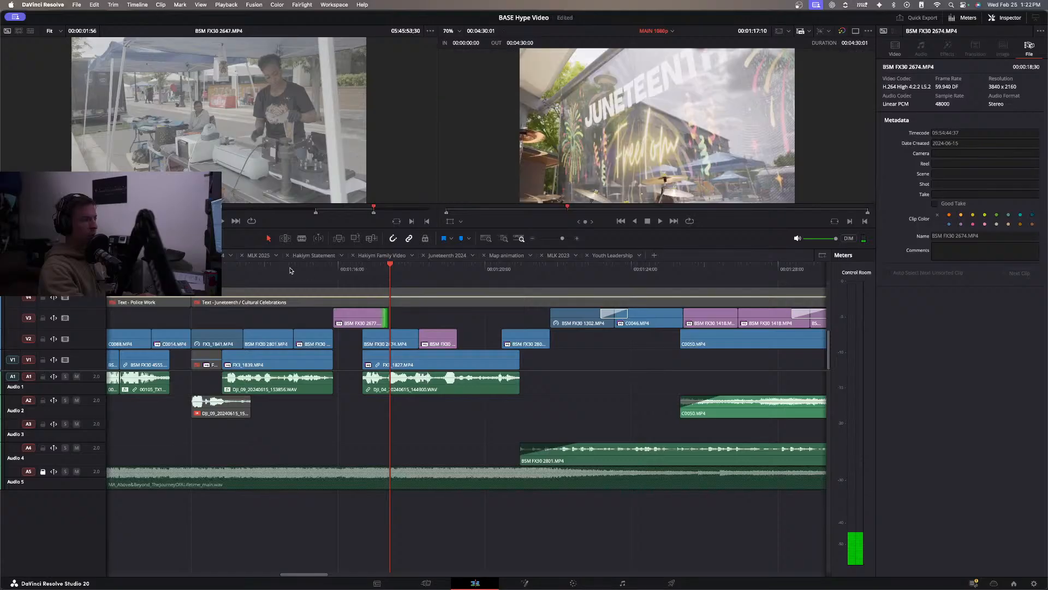
Play the Juneteenth section, shift BSM FX30 2674.MP4 and the clip after it on V2 9 frames later, and replay the cut.
{"action": "left_click", "coordinate": [218, 273]}
{"action": "scroll", "coordinate": [462, 265], "scroll_direction": "left", "scroll_amount": 5}
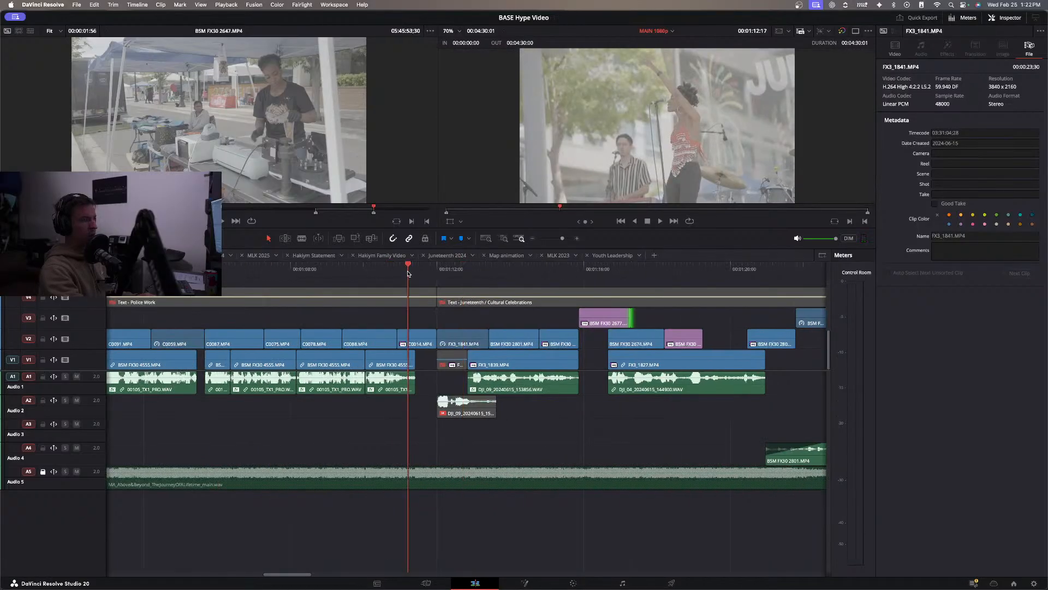
{"action": "key", "text": "space"}
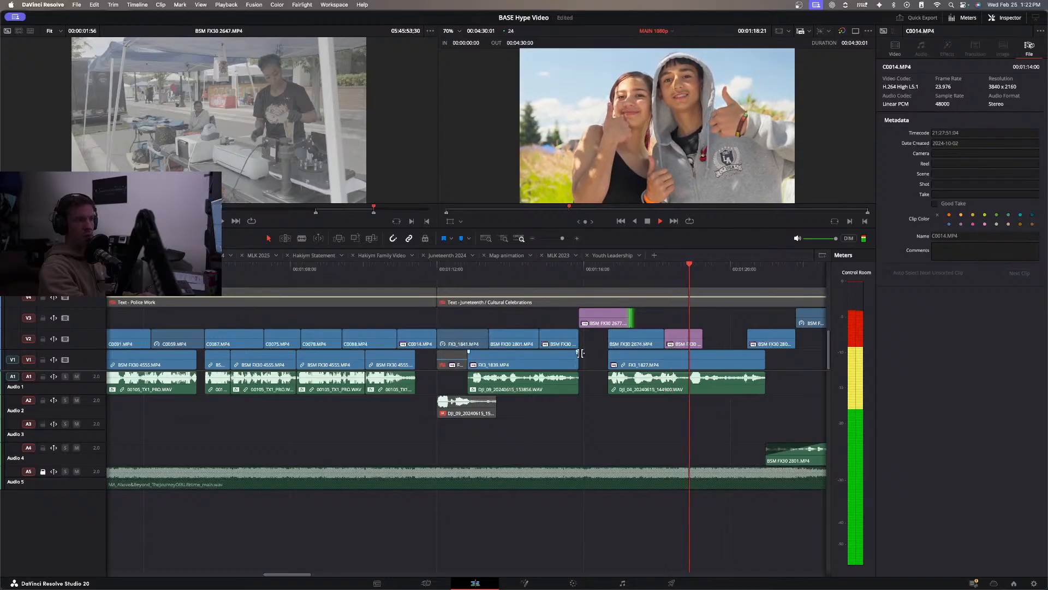
{"action": "left_click", "coordinate": [690, 335]}
{"action": "left_click_drag", "start_coordinate": [681, 316], "coordinate": [660, 341]}
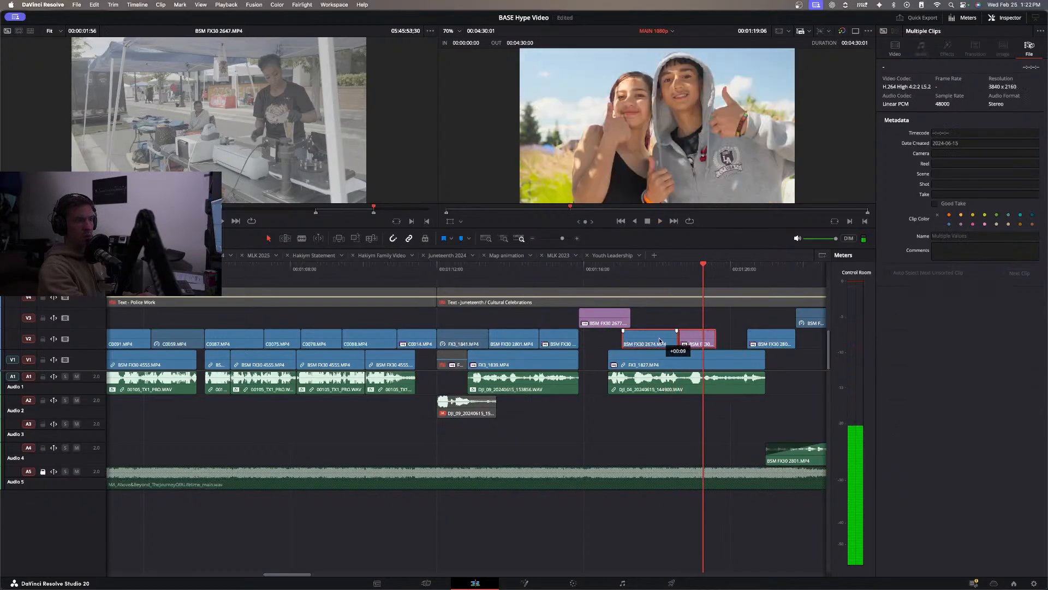
{"action": "left_click", "coordinate": [609, 292]}
{"action": "key", "text": "space"}
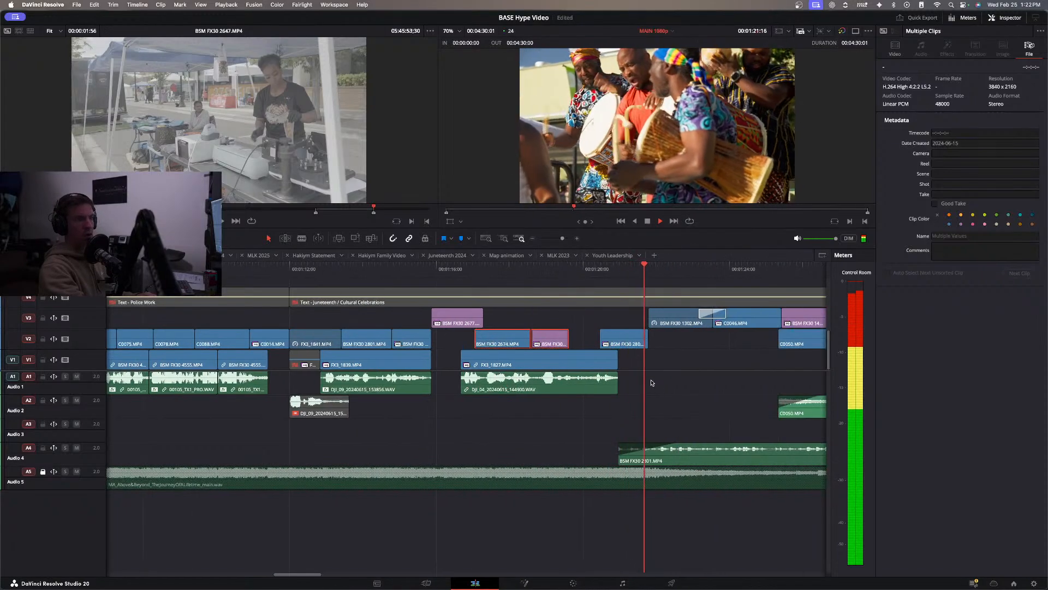
{"action": "key", "text": "space"}
Start BSM FX30 2674.MP4 on V2 where BSM FX30 2677.MP4 ends and extend BSM FX30 2752.MP4 to meet the next clip.
{"action": "left_click", "coordinate": [578, 321]}
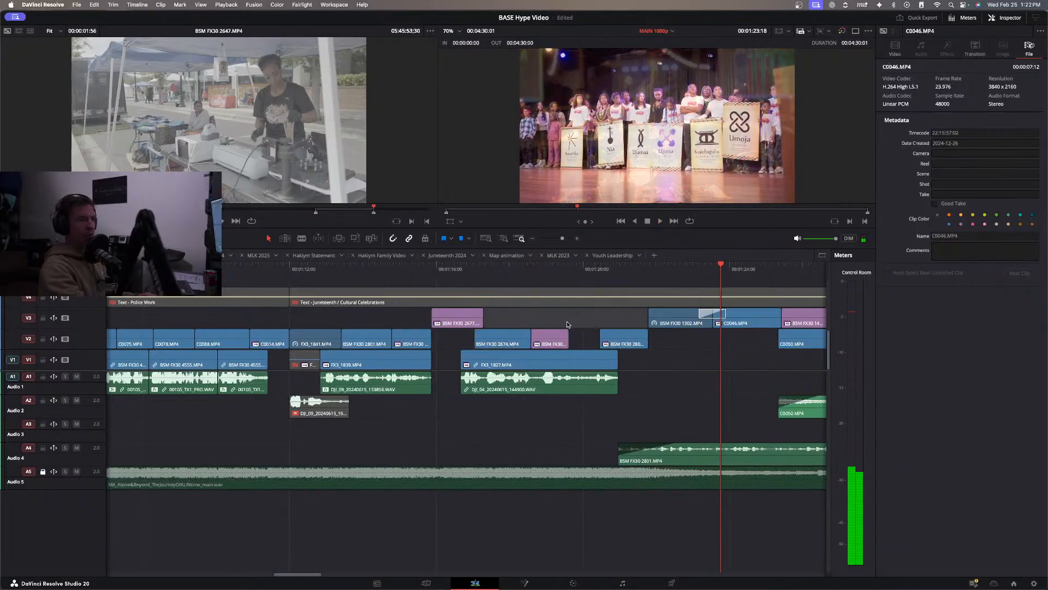
{"action": "left_click_drag", "start_coordinate": [568, 321], "coordinate": [596, 338]}
{"action": "left_click", "coordinate": [575, 323]}
Play from about 00:01:11 through the Juneteenth section and the interview's B-roll to about 00:01:38.
{"action": "left_click", "coordinate": [397, 273]}
{"action": "left_click", "coordinate": [270, 273]}
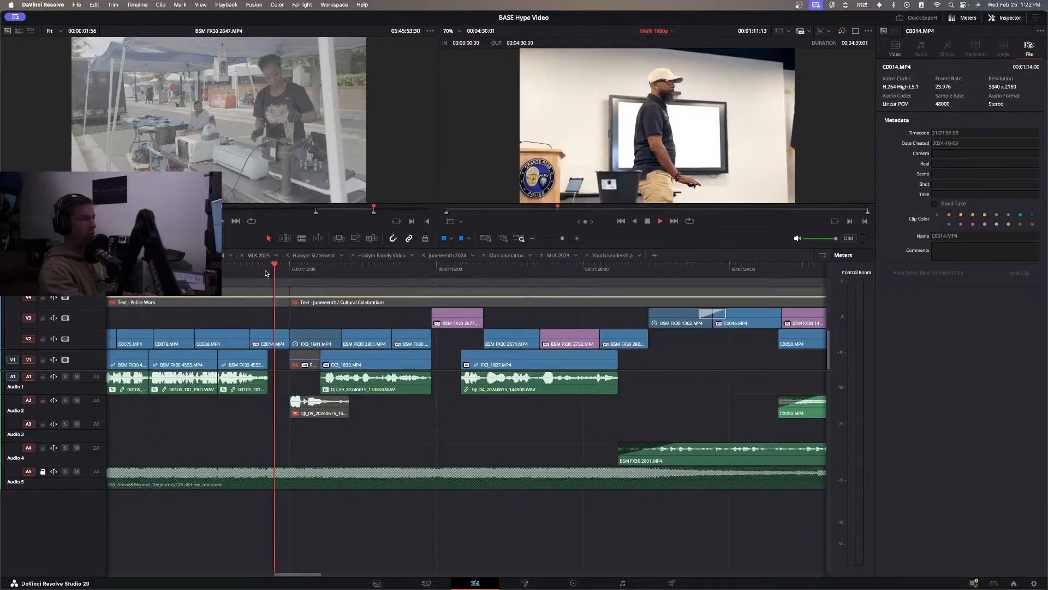
{"action": "key", "text": "space"}
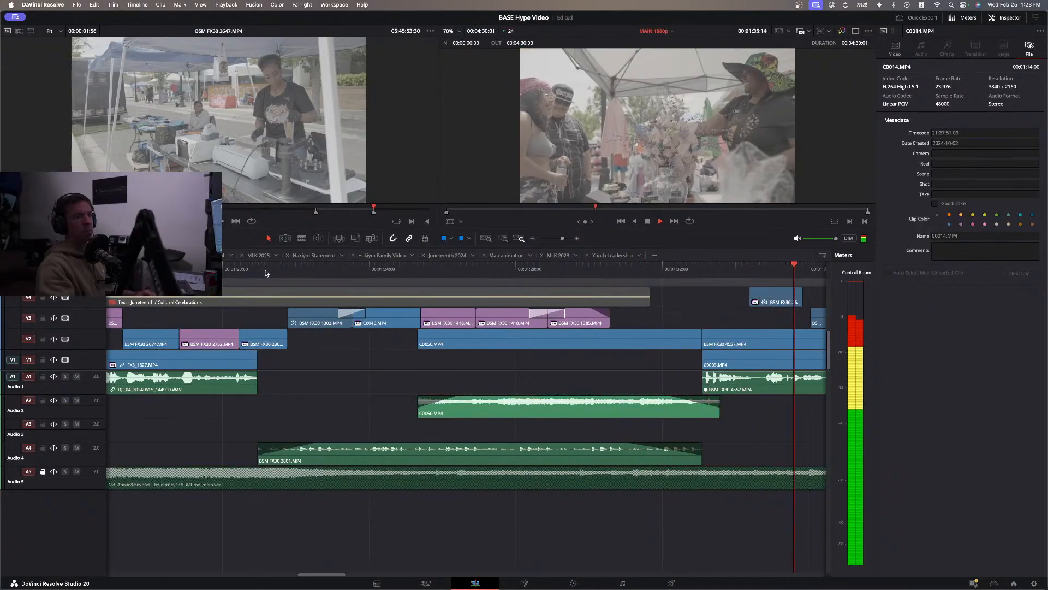
{"action": "scroll", "coordinate": [318, 347], "scroll_direction": "right", "scroll_amount": 3}
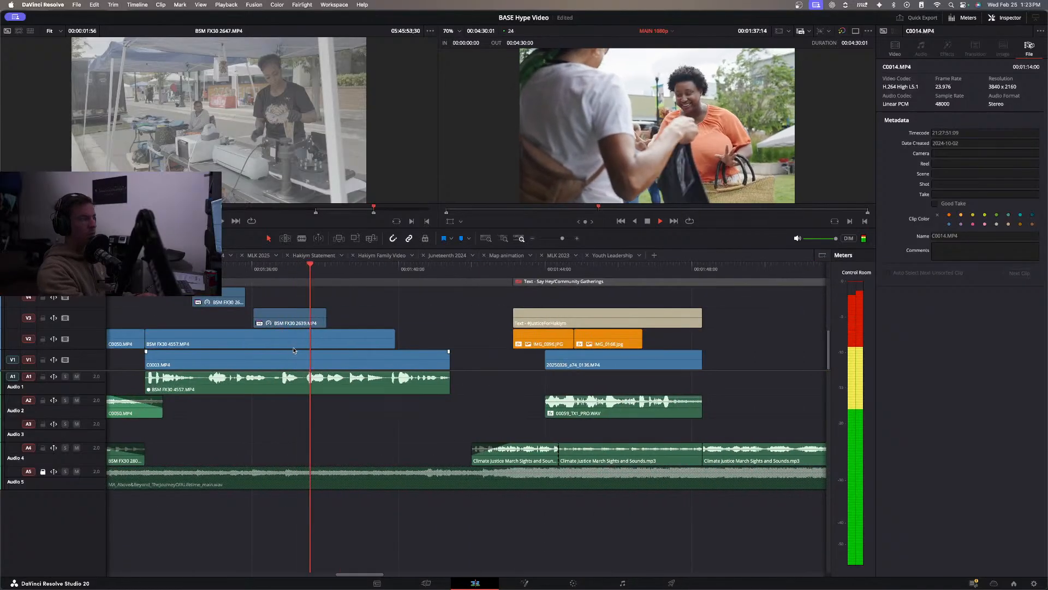
{"action": "key", "text": "space"}
Move BSM FX30 2689.MP4 on V4 slightly later to meet BSM FX30 2639.MP4 and locate its source clip in the media pool.
{"action": "left_click_drag", "start_coordinate": [222, 302], "coordinate": [230, 303]}
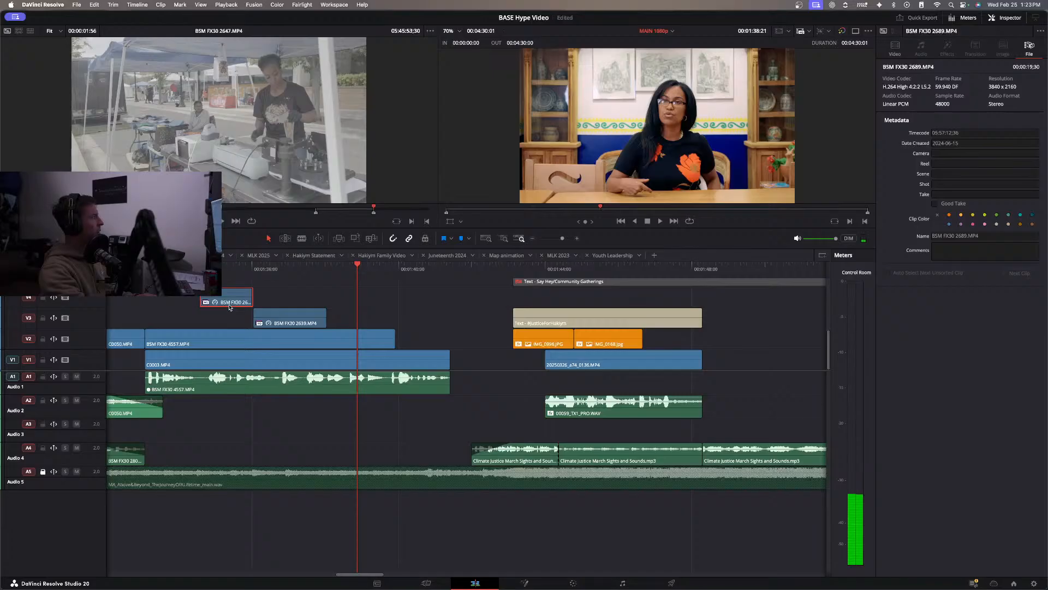
{"action": "right_click", "coordinate": [227, 296]}
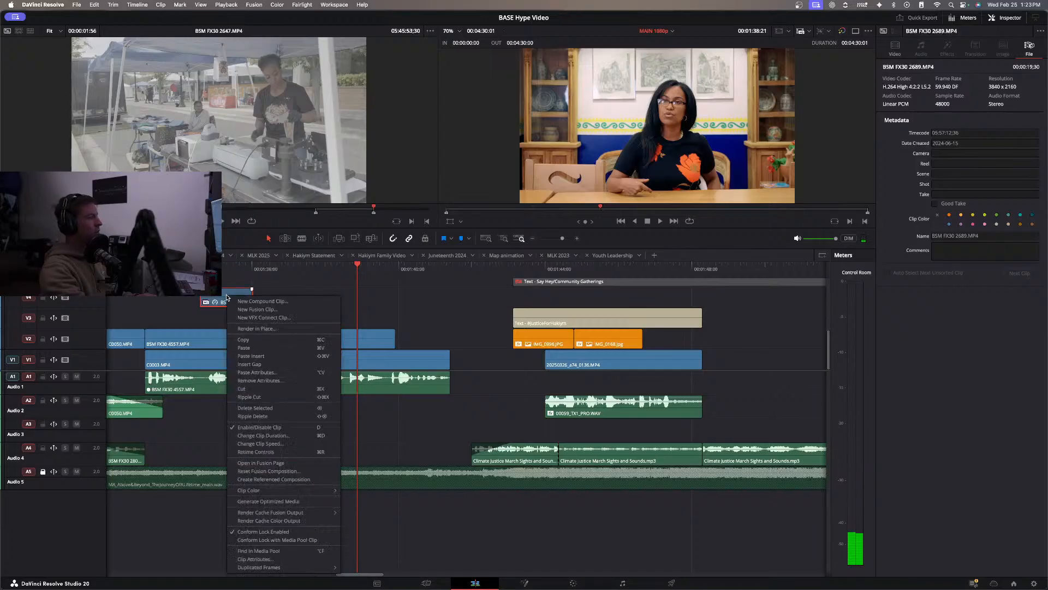
{"action": "left_click", "coordinate": [267, 551]}
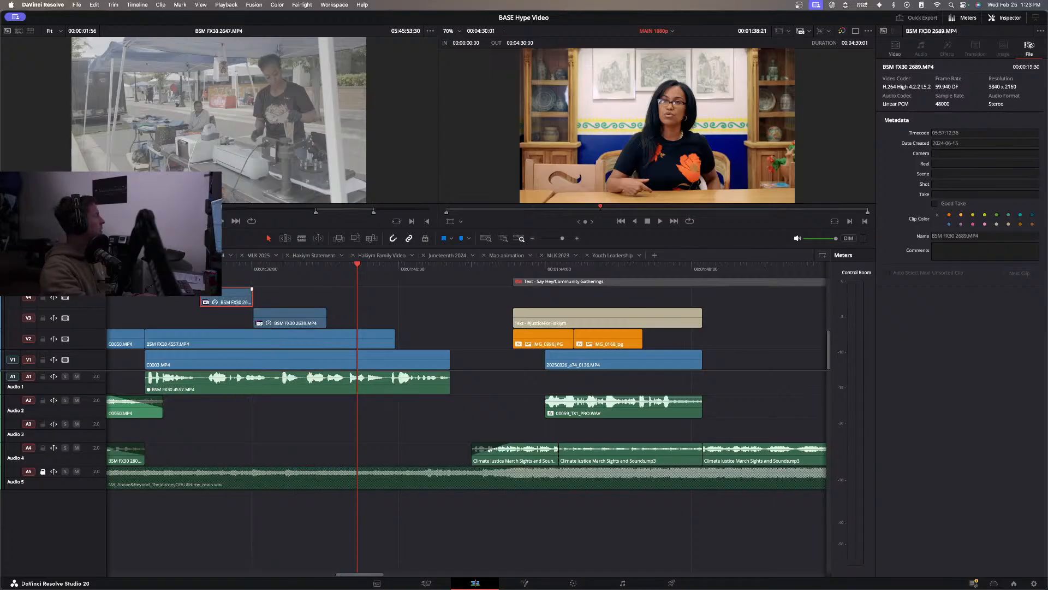
Preview BSM FX30 2688.MP4, mark a short portion, and place it on V3 from the interview's start up to BSM FX30 2689.MP4.
{"action": "key", "text": "space"}
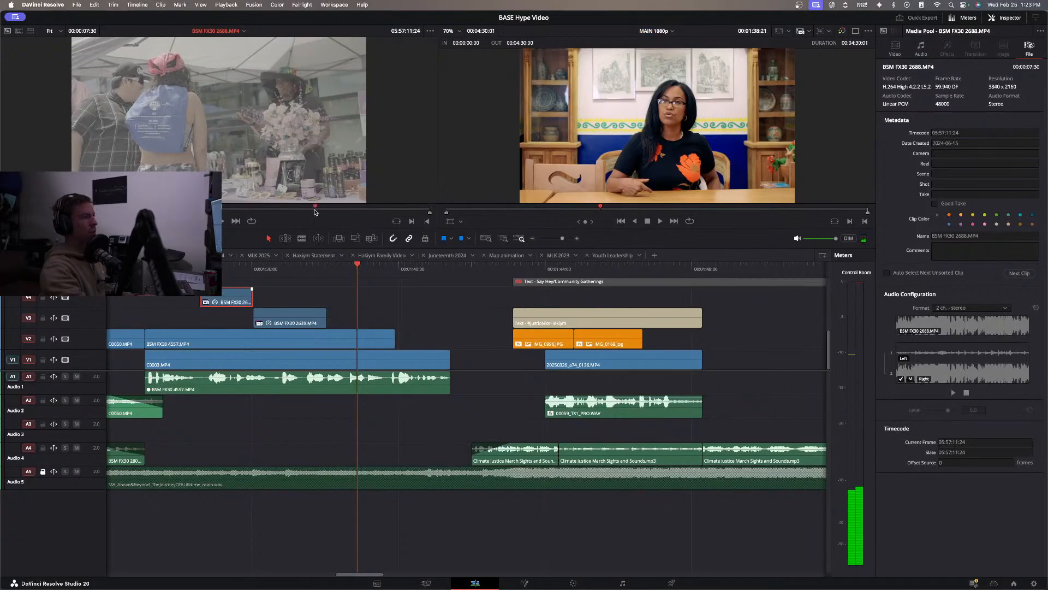
{"action": "left_click_drag", "start_coordinate": [315, 212], "coordinate": [309, 213]}
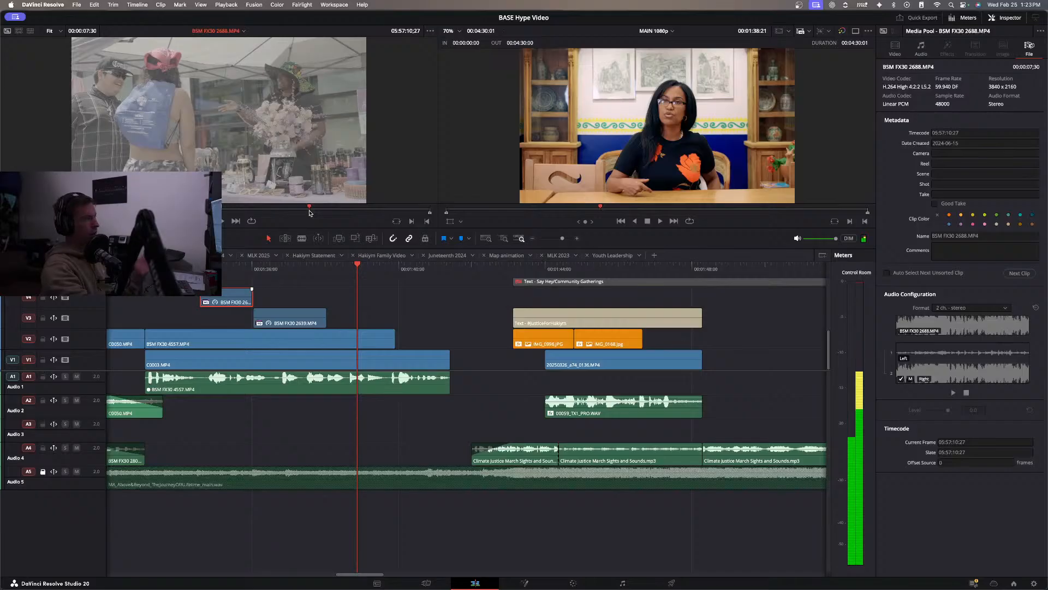
{"action": "left_click_drag", "start_coordinate": [309, 213], "coordinate": [333, 211]}
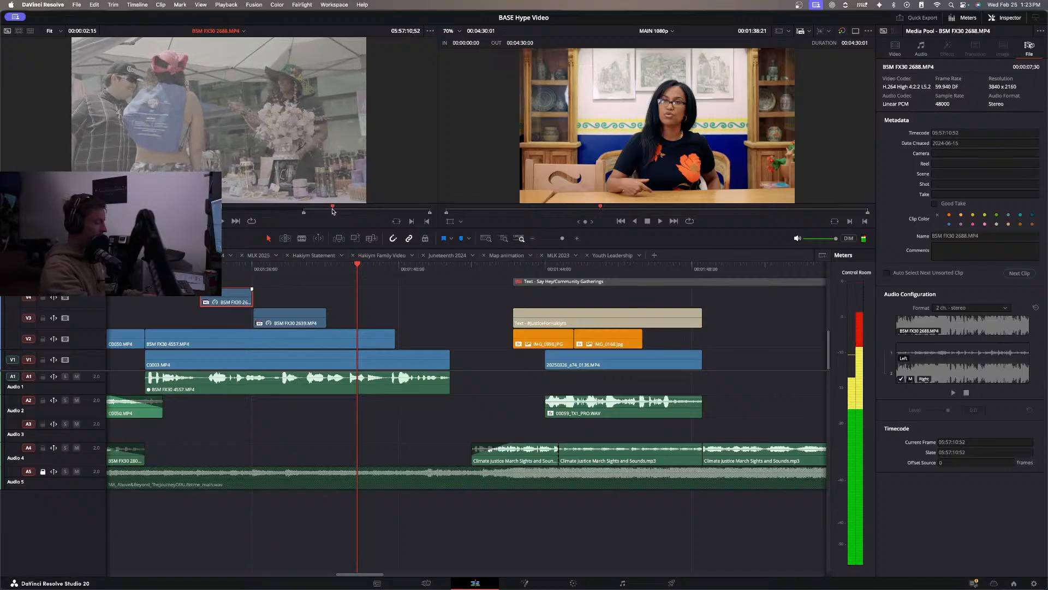
{"action": "left_click_drag", "start_coordinate": [209, 194], "coordinate": [177, 321]}
{"action": "scroll", "coordinate": [177, 322], "scroll_direction": "left", "scroll_amount": 5}
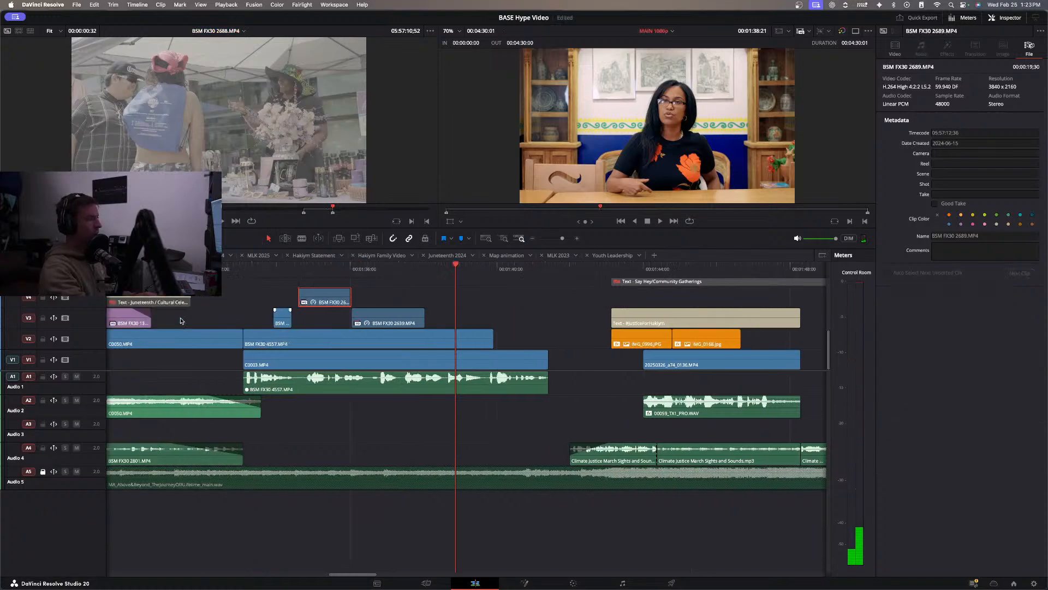
{"action": "mouse_move", "coordinate": [375, 320]}
{"action": "left_mouse_down"}
{"action": "mouse_move", "coordinate": [343, 321]}
{"action": "mouse_move", "coordinate": [395, 319]}
{"action": "left_mouse_up"}
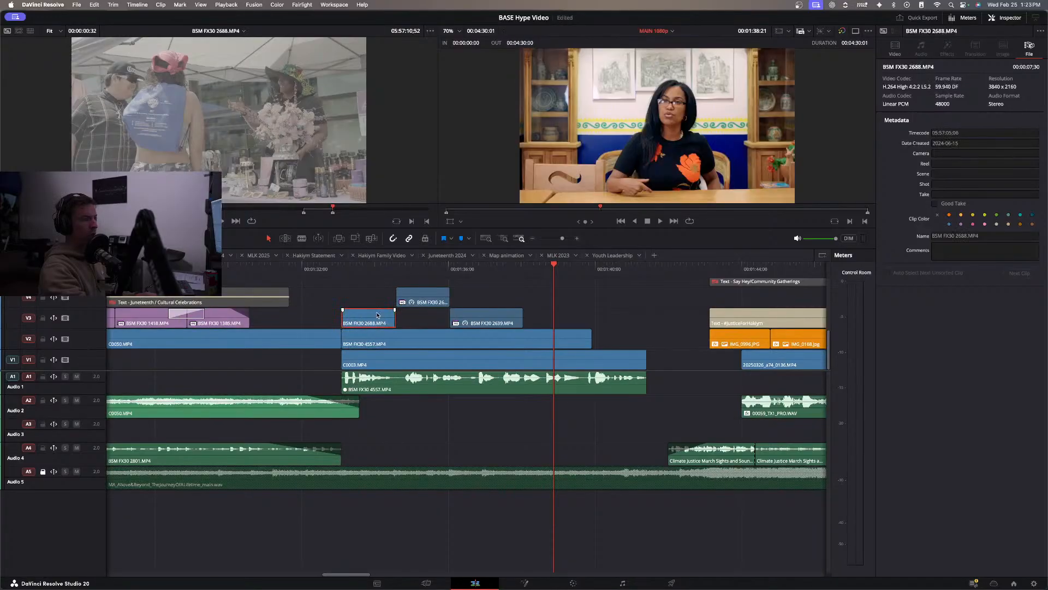
Set the speed of BSM FX30 2688.MP4 on V3 to 40% and play the interview's opening B-roll.
{"action": "right_click", "coordinate": [378, 315]}
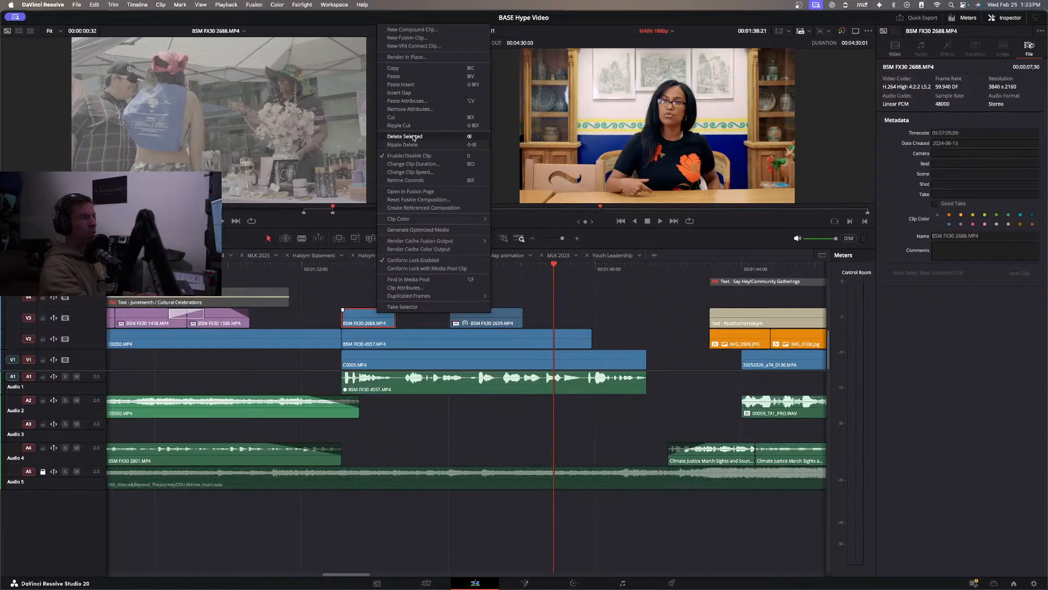
{"action": "left_click", "coordinate": [410, 172]}
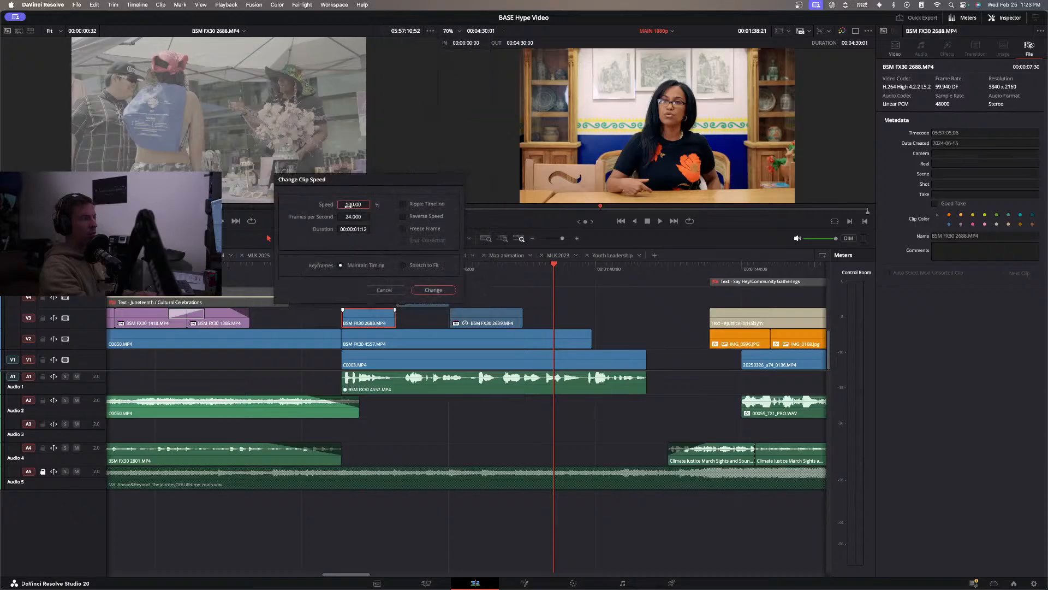
{"action": "type", "text": "40"}
{"action": "key", "text": "Return"}
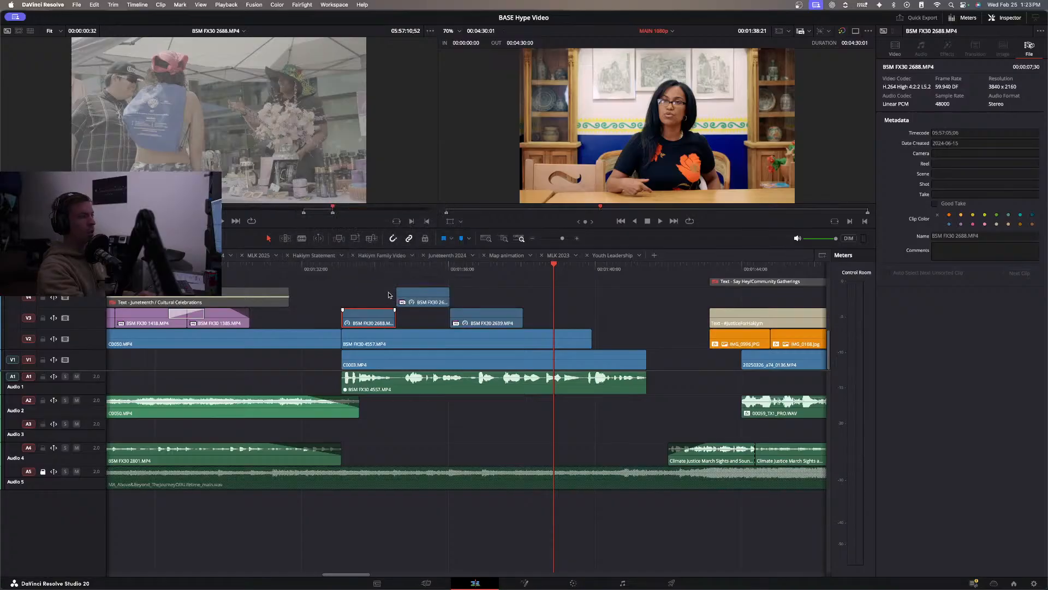
{"action": "left_click", "coordinate": [327, 269]}
{"action": "key", "text": "space"}
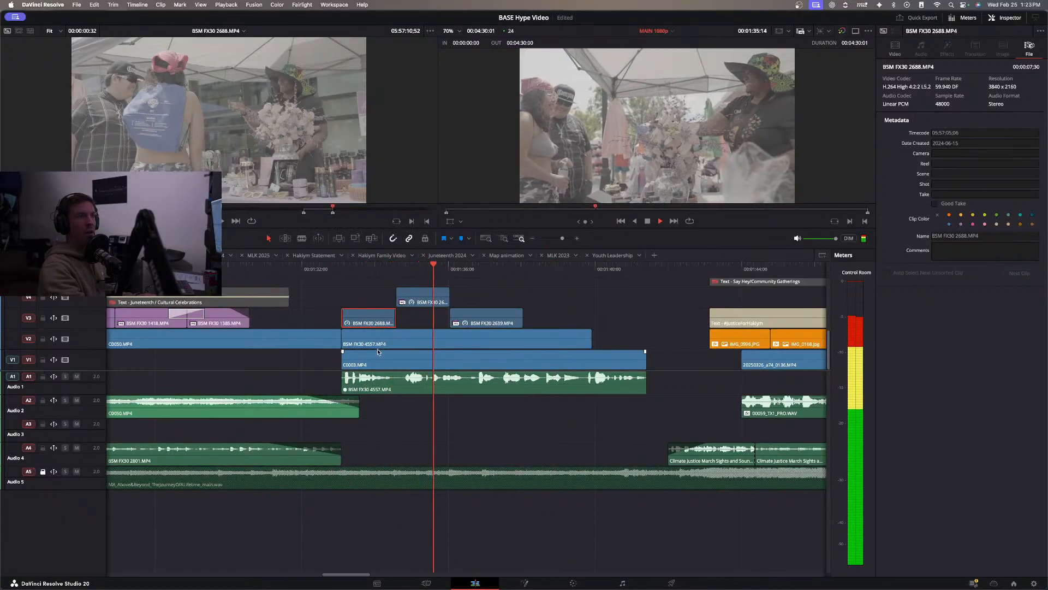
{"action": "key", "text": "space"}
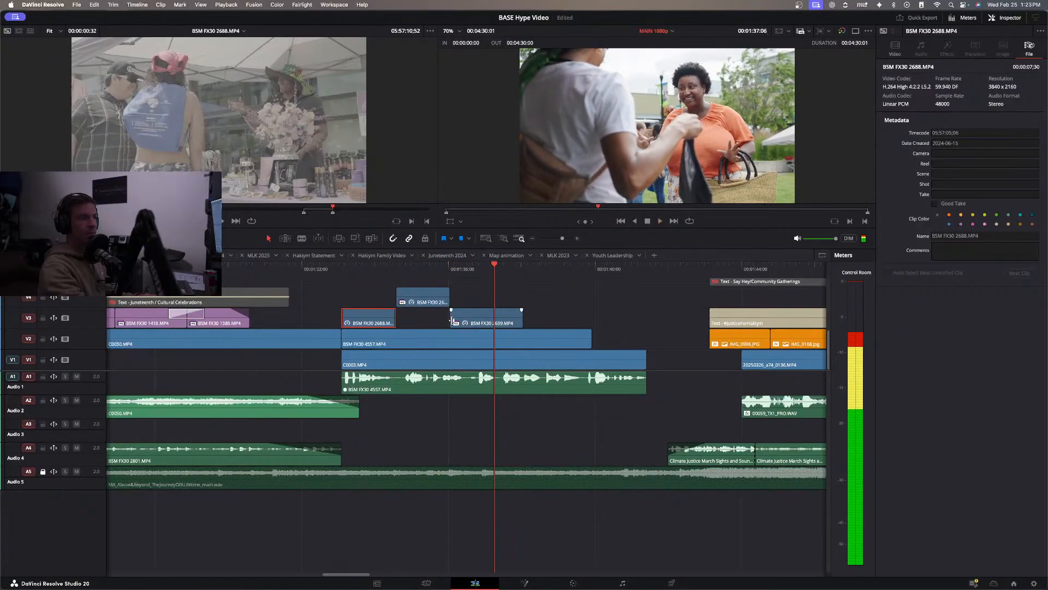
Move BSM FX30 2689.MP4 down to V3, add a transition between it and BSM FX30 2639.MP4, and play onward.
{"action": "left_click_drag", "start_coordinate": [433, 299], "coordinate": [433, 310]}
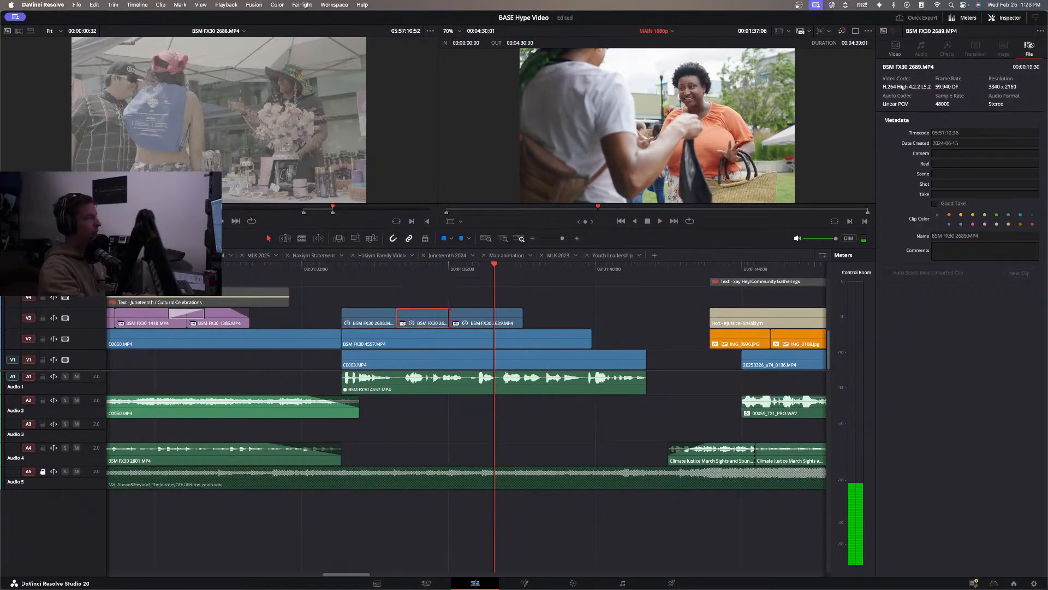
{"action": "left_click_drag", "start_coordinate": [0, 437], "coordinate": [453, 317]}
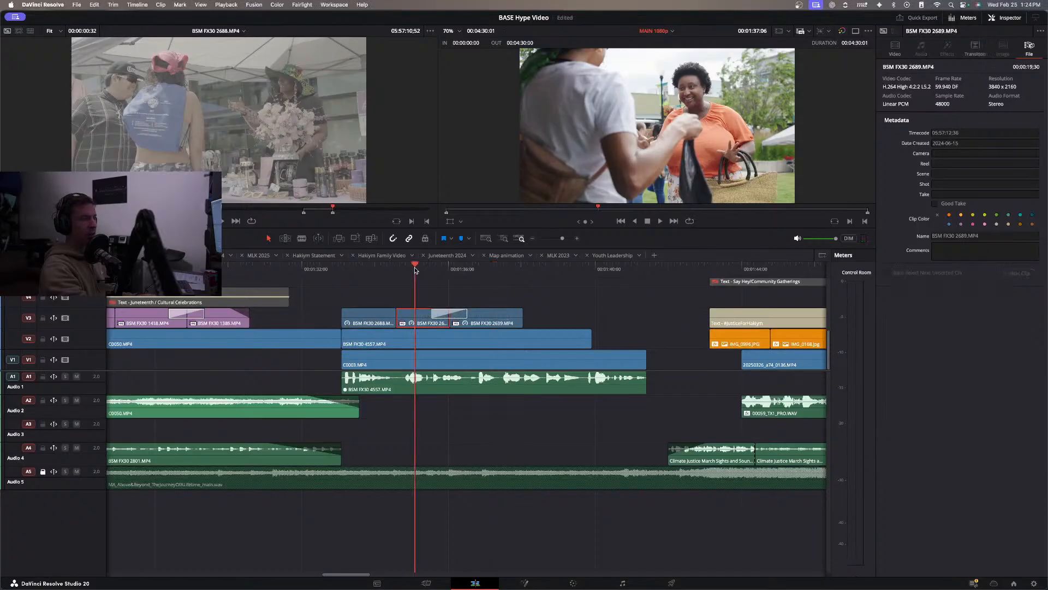
{"action": "key", "text": "space"}
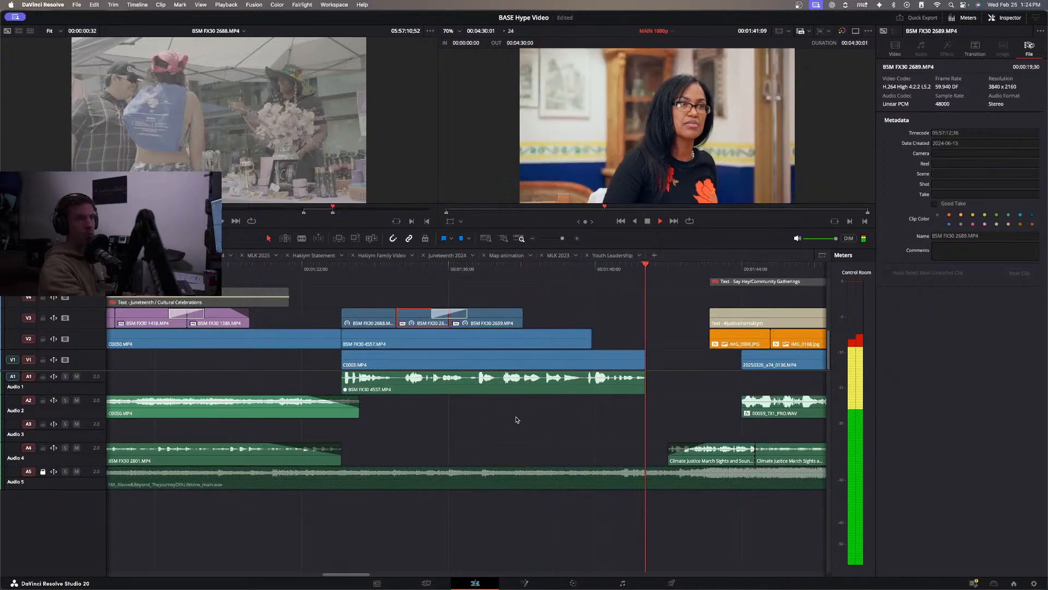
{"action": "left_click", "coordinate": [431, 291]}
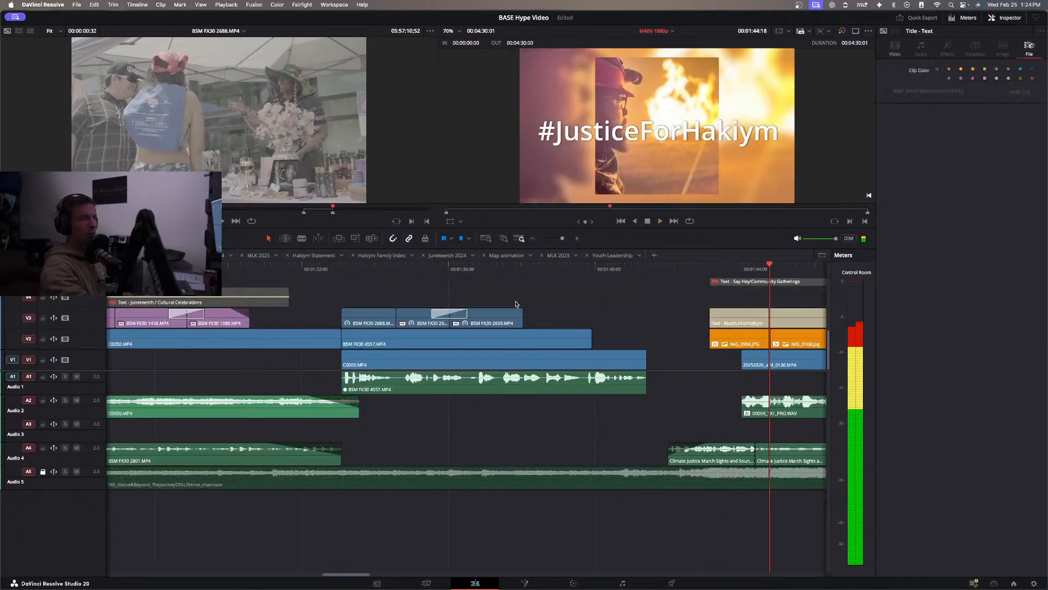
Replay the end of the Juneteenth section from about 00:01:30 into the interview's B-roll.
{"action": "scroll", "coordinate": [761, 360], "scroll_direction": "right", "scroll_amount": 5}
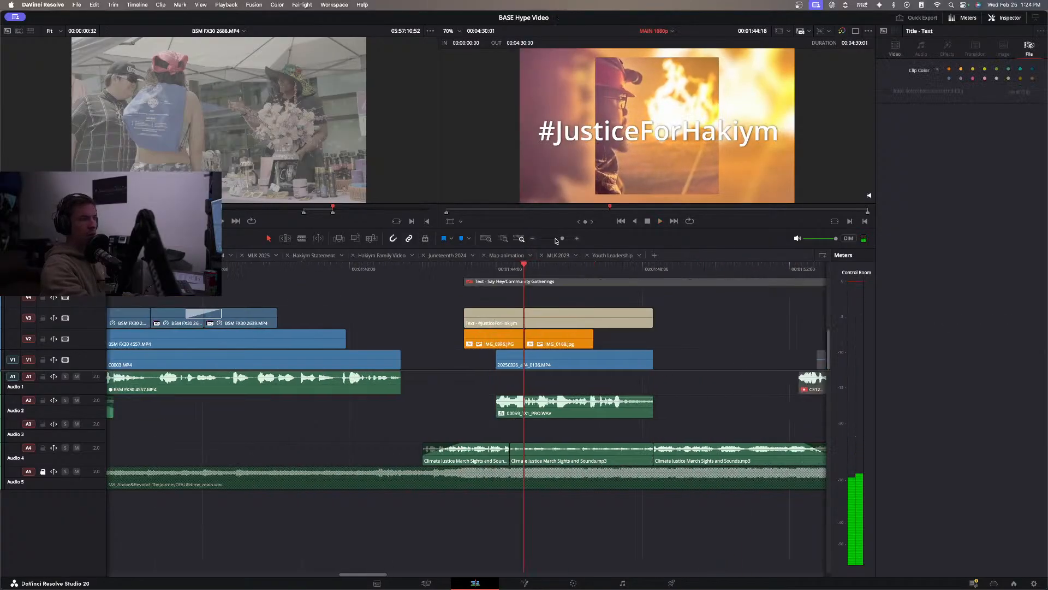
{"action": "left_click", "coordinate": [533, 239]}
{"action": "scroll", "coordinate": [402, 360], "scroll_direction": "left", "scroll_amount": 3}
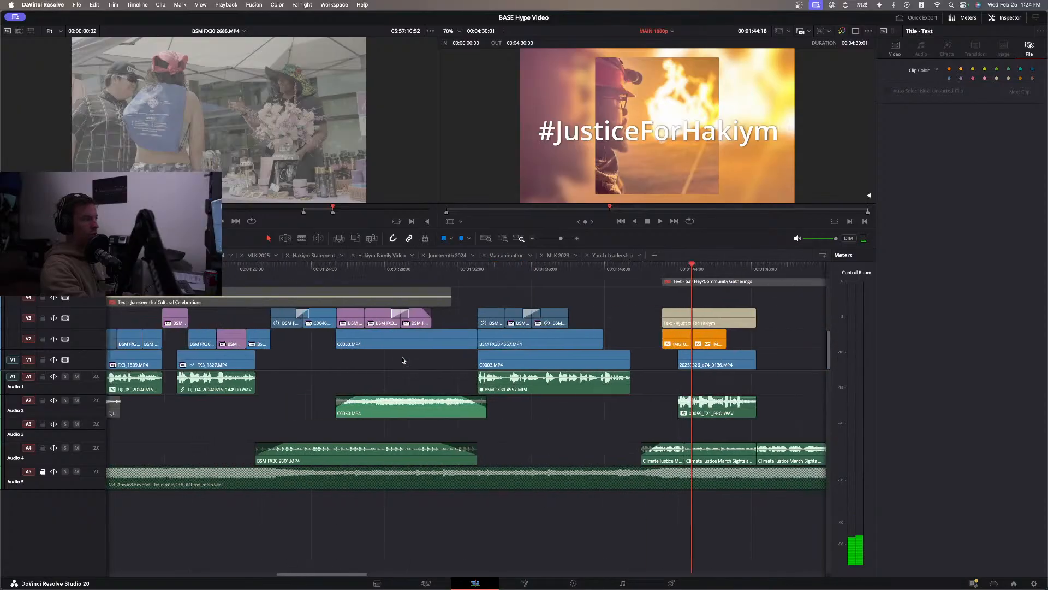
{"action": "left_click", "coordinate": [414, 267]}
{"action": "key", "text": "space"}
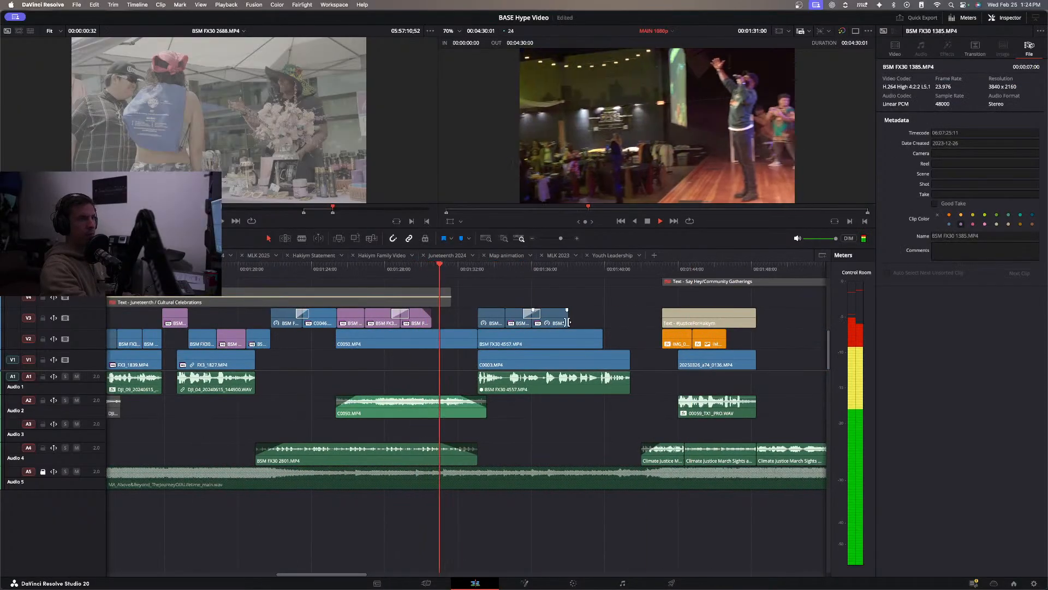
{"action": "scroll", "coordinate": [556, 335], "scroll_direction": "right", "scroll_amount": 2}
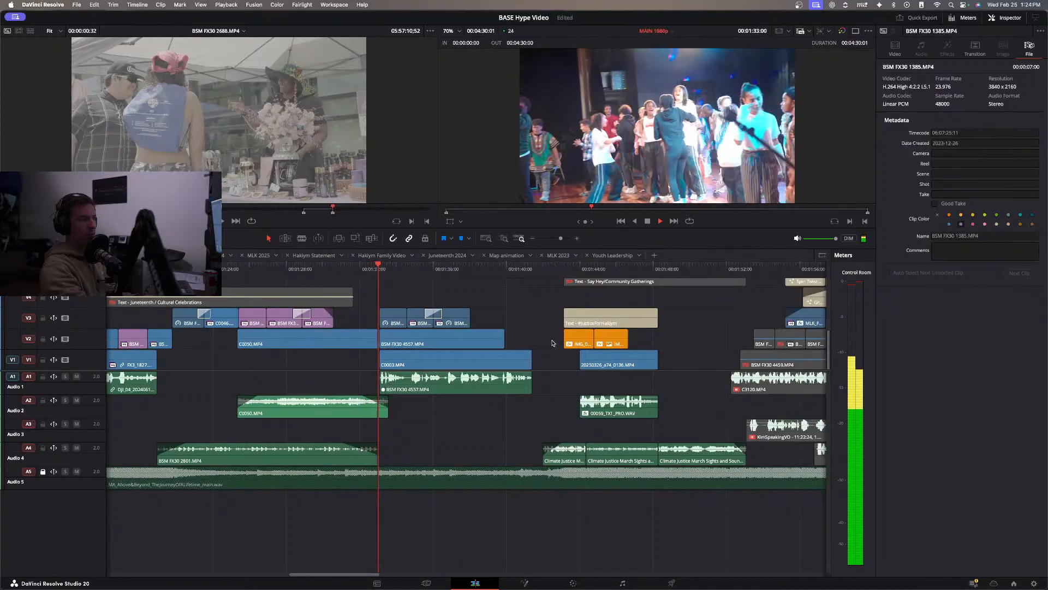
Copy the color grade from BSM FX30 2639.MP4 to BSM FX30 2689.MP4 and BSM FX30 2688.MP4.
{"action": "left_click", "coordinate": [389, 319]}
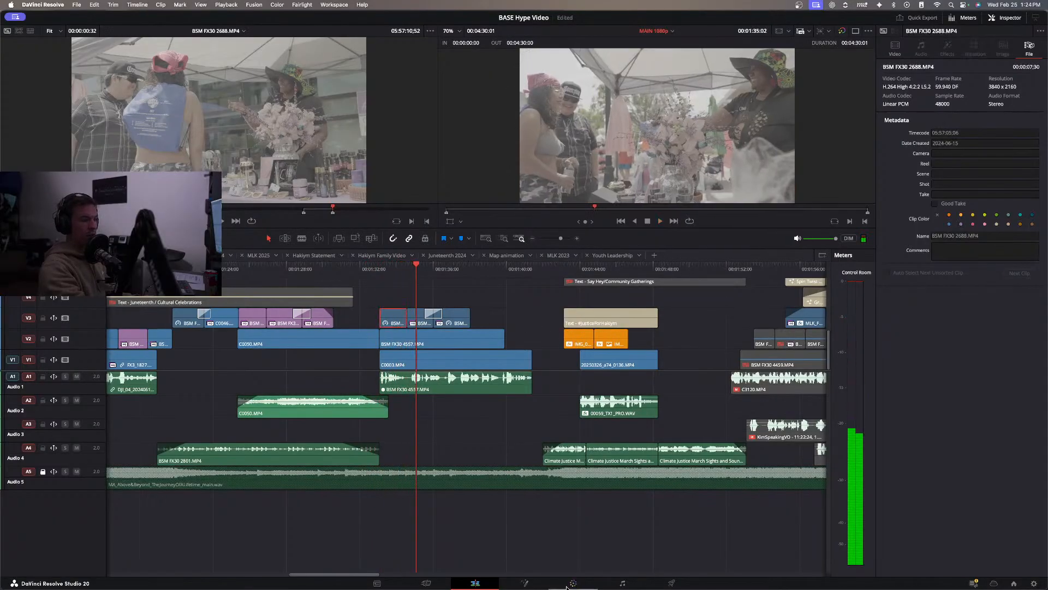
{"action": "left_click", "coordinate": [569, 584]}
{"action": "left_click", "coordinate": [591, 316]}
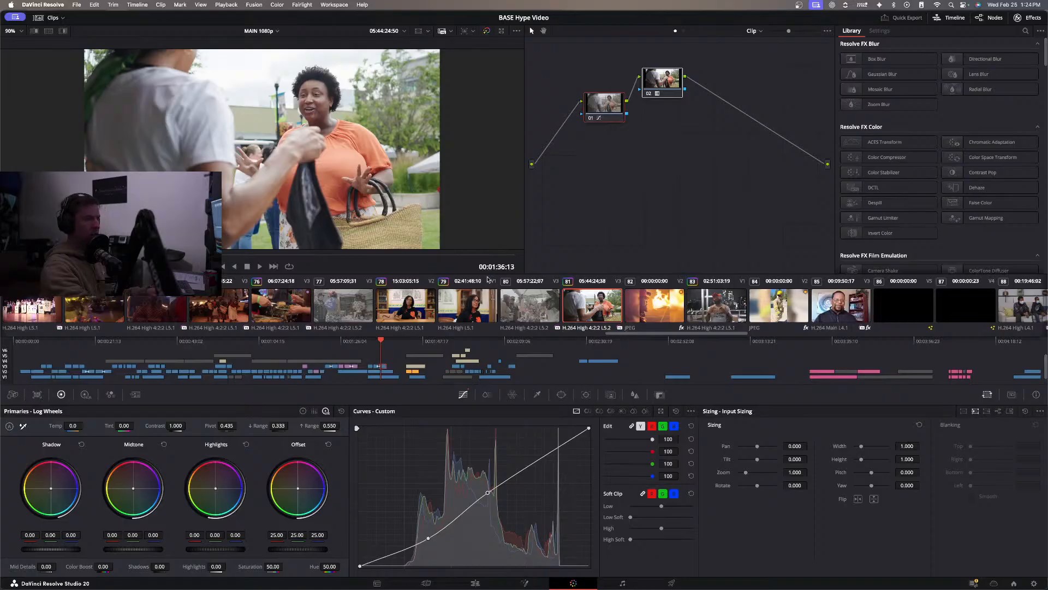
{"action": "left_click", "coordinate": [551, 310]}
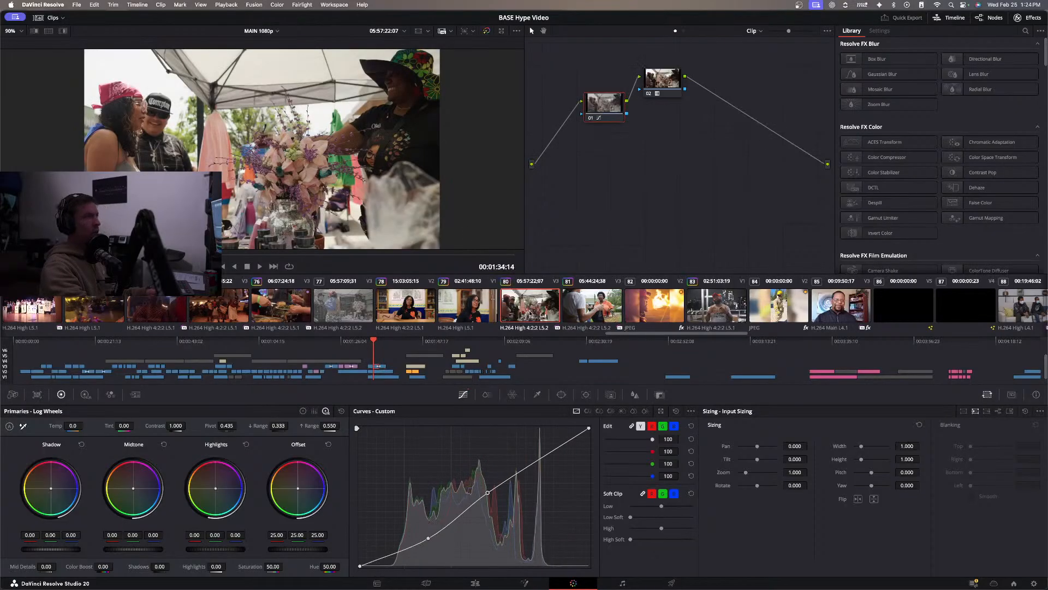
{"action": "left_click", "coordinate": [347, 309]}
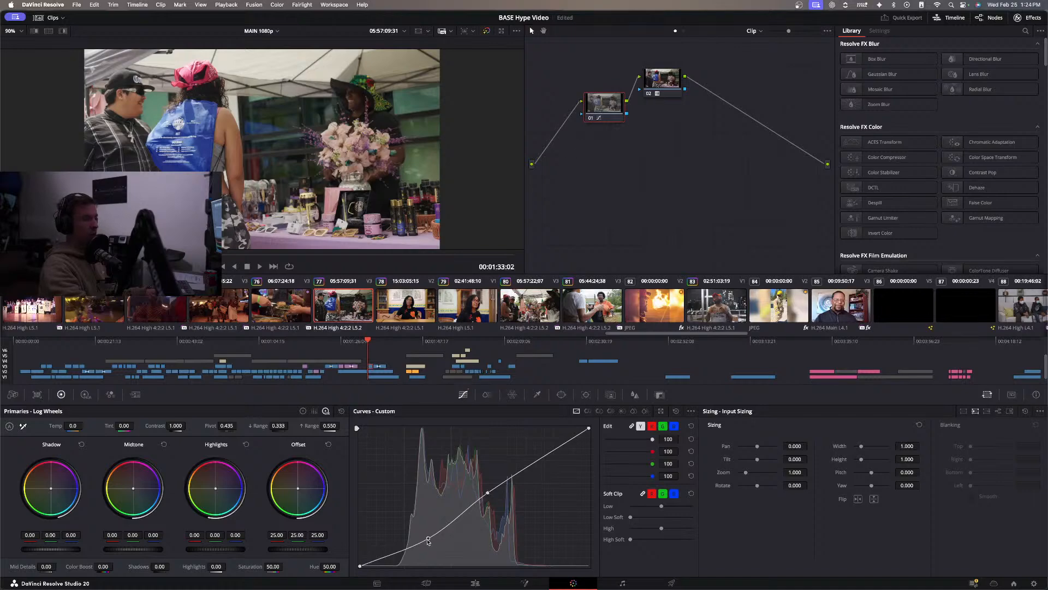
Brighten BSM FX30 2688.MP4 by raising its custom curve's shadow and midtone points, and copy that grade to BSM FX30 2689.MP4.
{"action": "left_click_drag", "start_coordinate": [428, 541], "coordinate": [427, 528]}
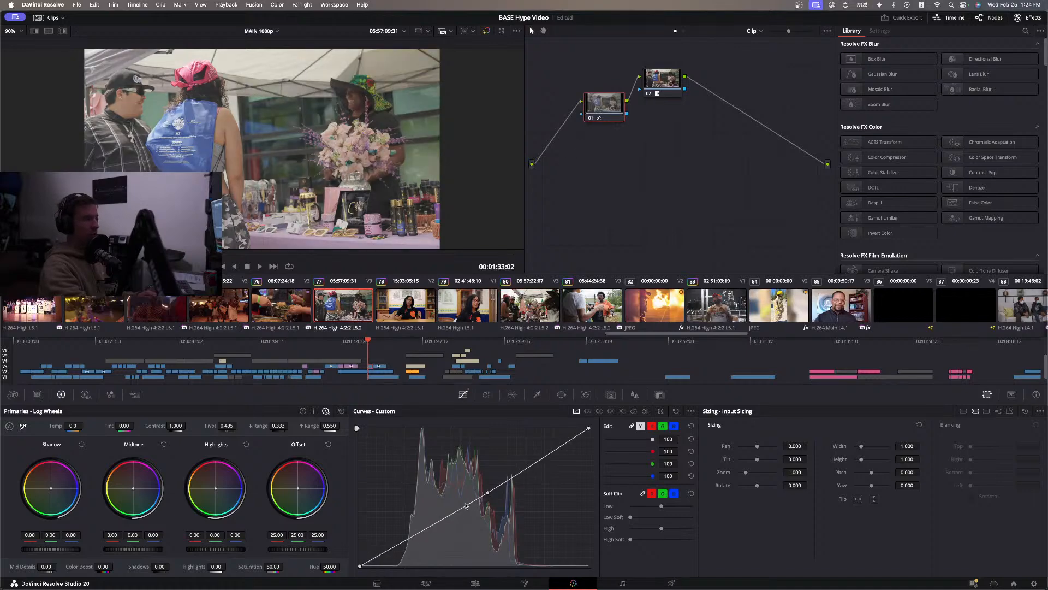
{"action": "left_click_drag", "start_coordinate": [488, 494], "coordinate": [482, 489]}
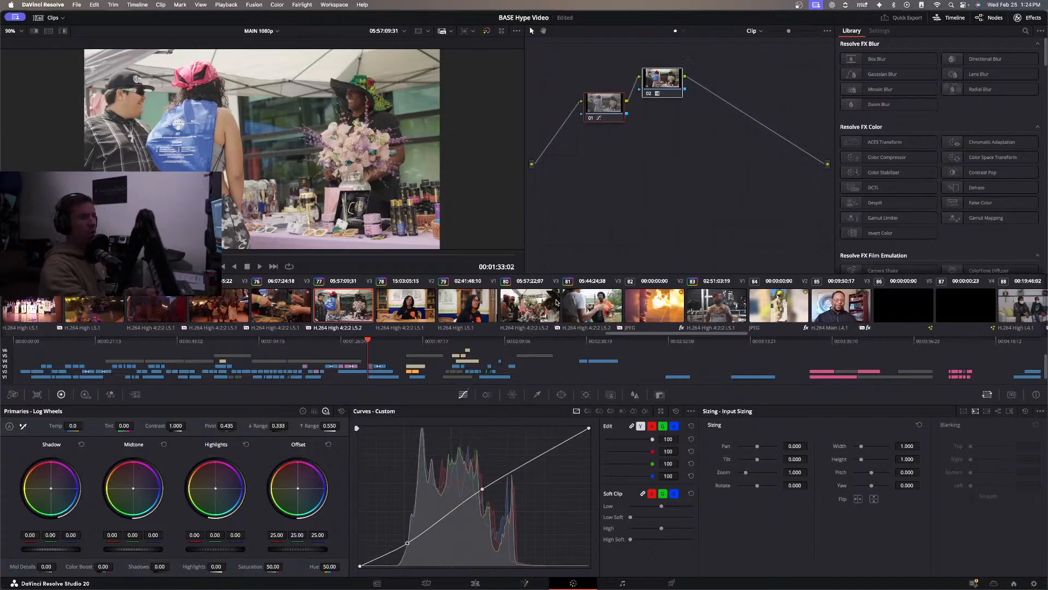
{"action": "left_click", "coordinate": [536, 301]}
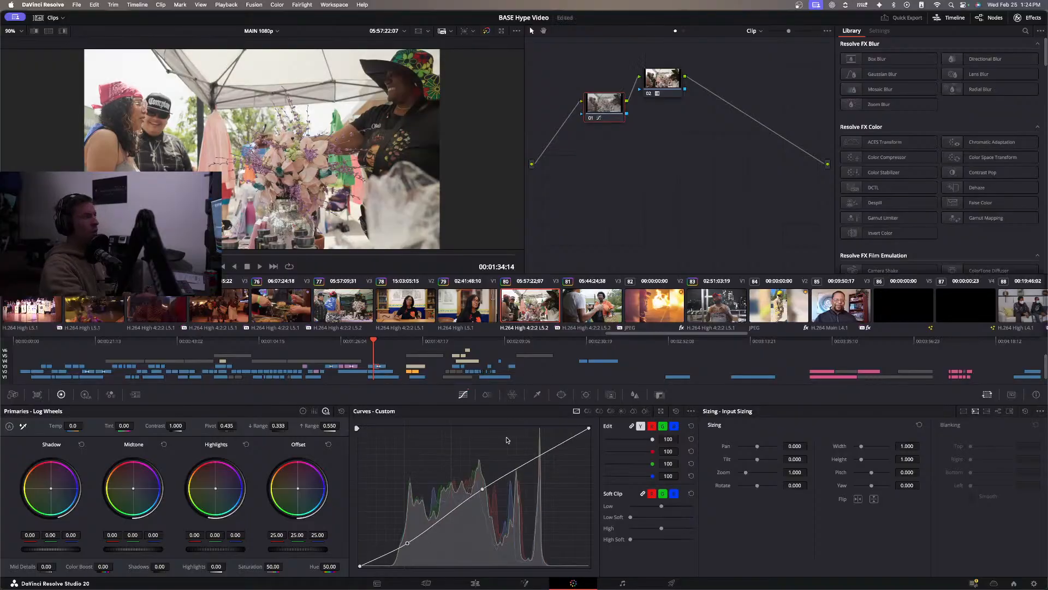
Return to the edit timeline and play from 00:01:34:14 through the interview and #JusticeForHakiym section to about 00:01:52.
{"action": "left_click", "coordinate": [474, 583]}
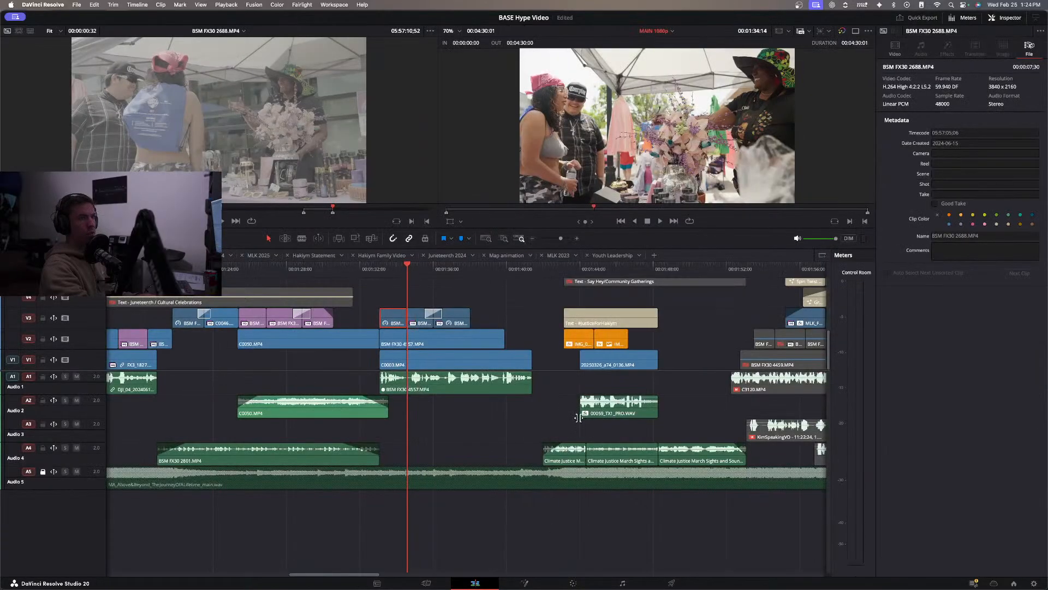
{"action": "key", "text": "space"}
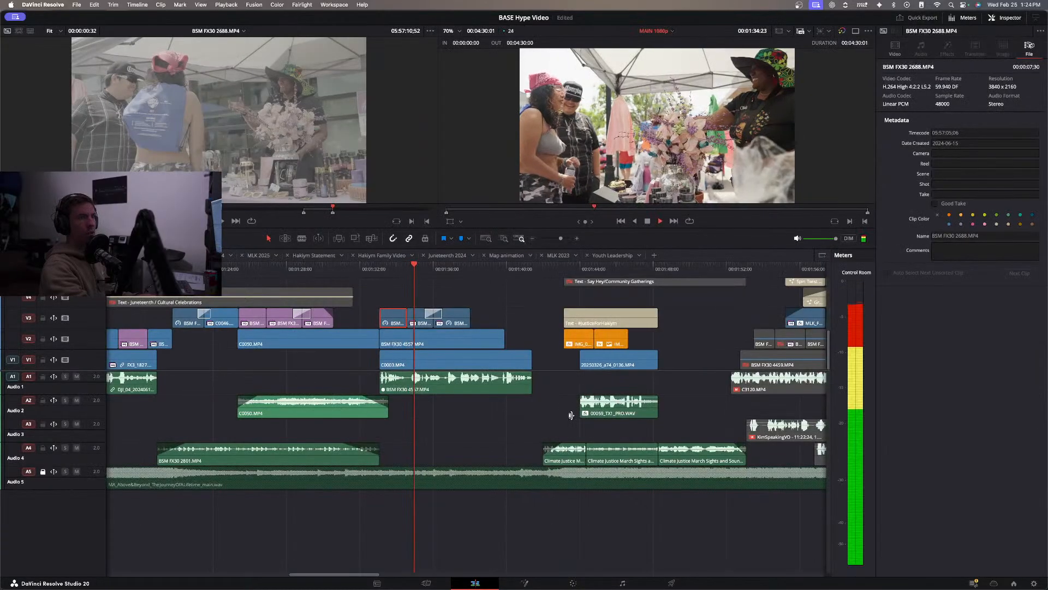
{"action": "left_click", "coordinate": [527, 315]}
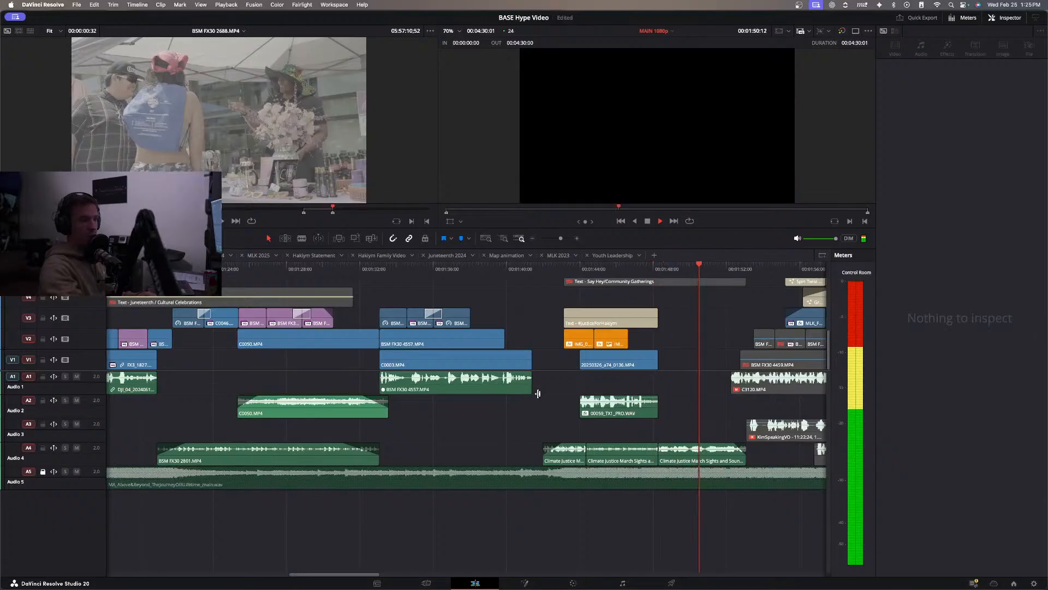
Audition the last Climate Justice March Sights and Sounds.mp3 clip on A4 and set its volume to -2.0.
{"action": "left_click", "coordinate": [703, 448]}
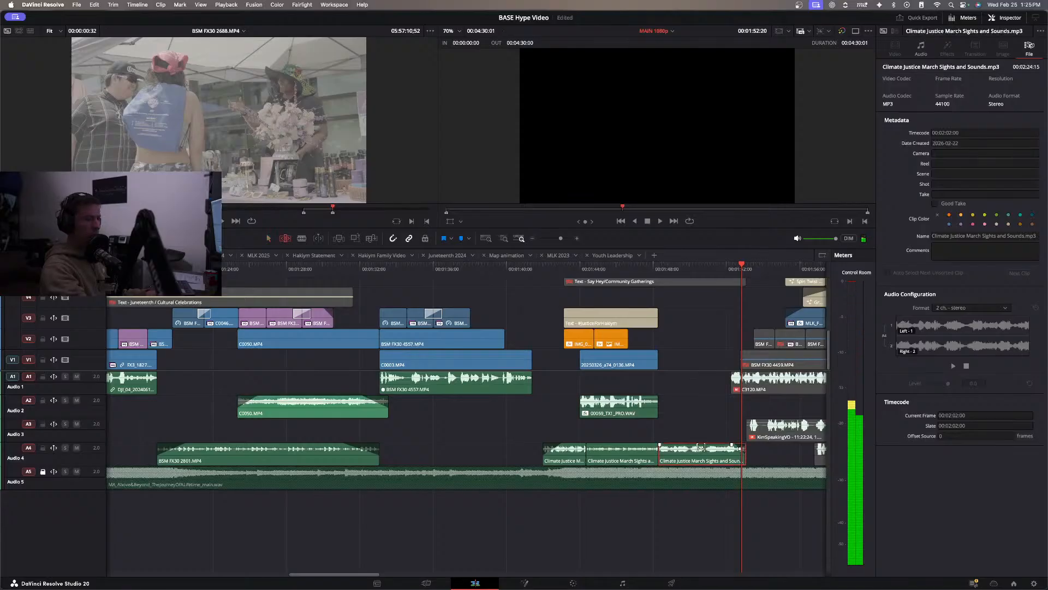
{"action": "key", "text": "b"}
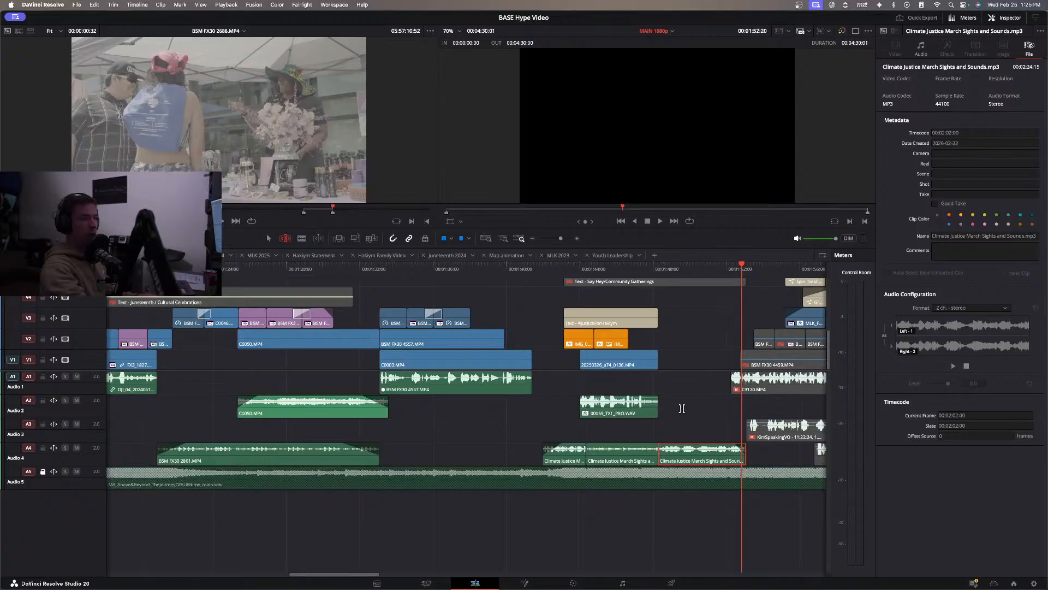
{"action": "left_click", "coordinate": [648, 270]}
{"action": "key", "text": "space"}
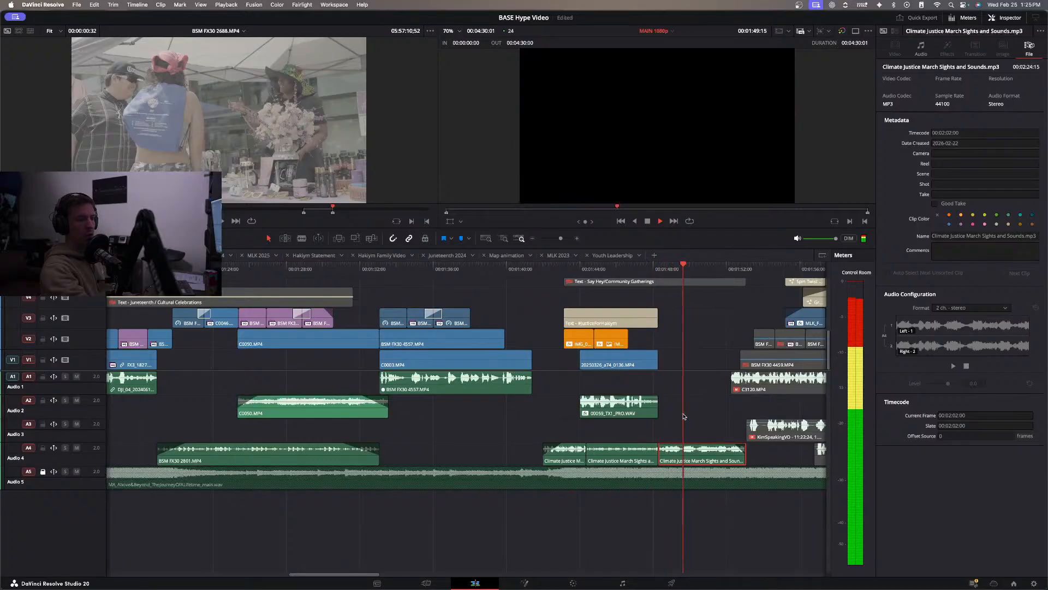
{"action": "key", "text": "space"}
{"action": "left_click", "coordinate": [921, 48]}
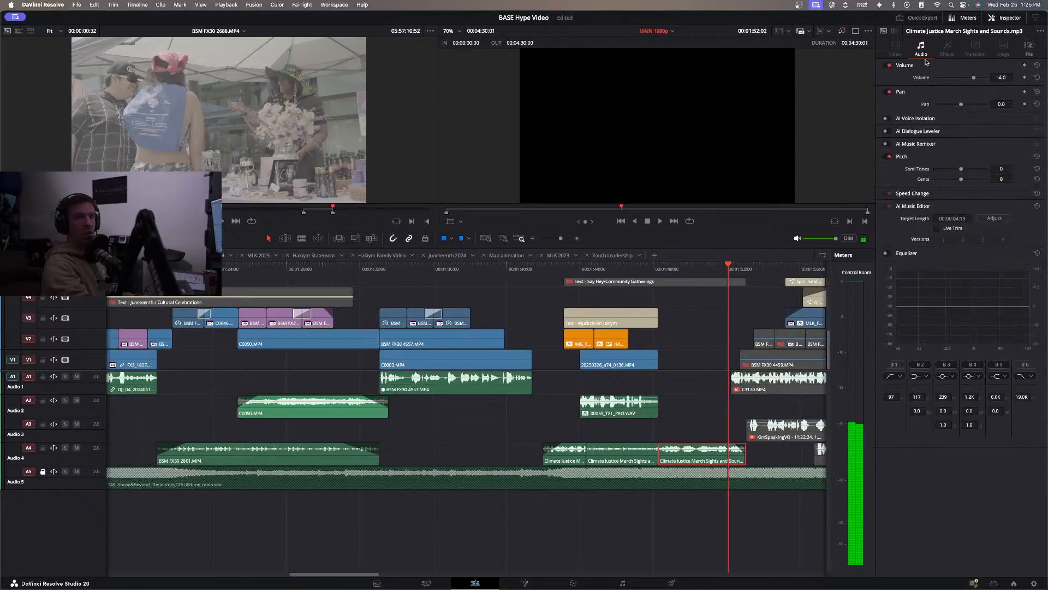
{"action": "left_click_drag", "start_coordinate": [1001, 78], "coordinate": [1004, 77]}
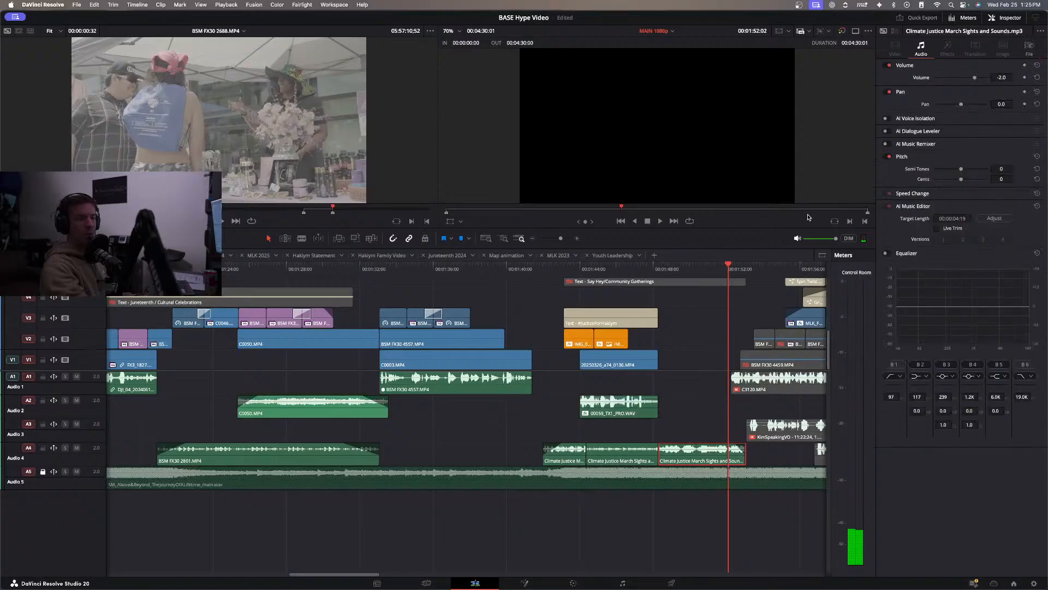
{"action": "left_click", "coordinate": [703, 384]}
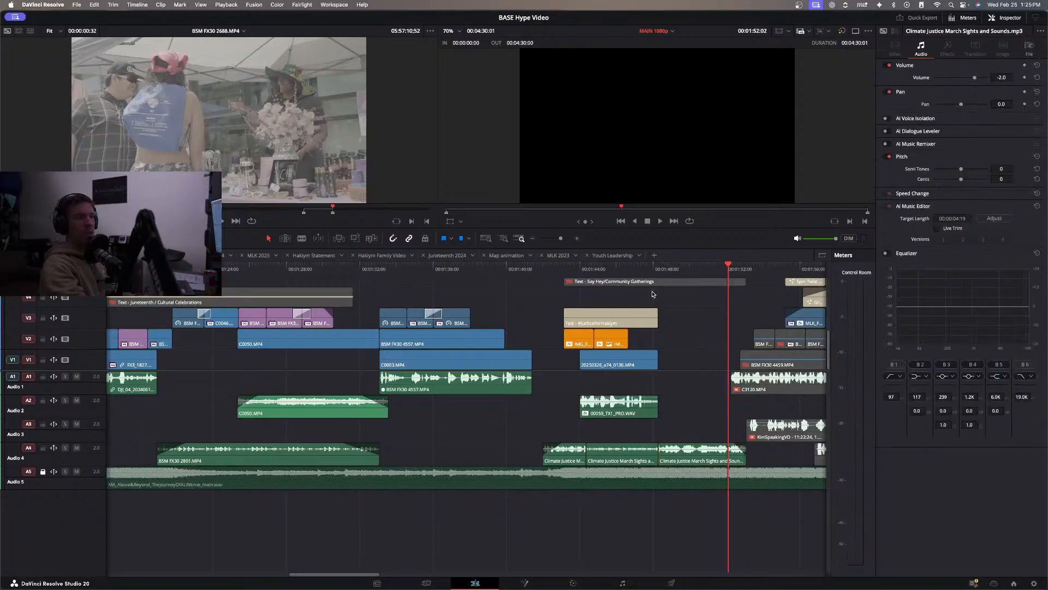
Play the #JusticeForHakiym section from about 00:01:45 and review source clip BSM FX30 3871.MP4 for a shot of the flyer.
{"action": "left_click", "coordinate": [608, 276]}
{"action": "key", "text": "space"}
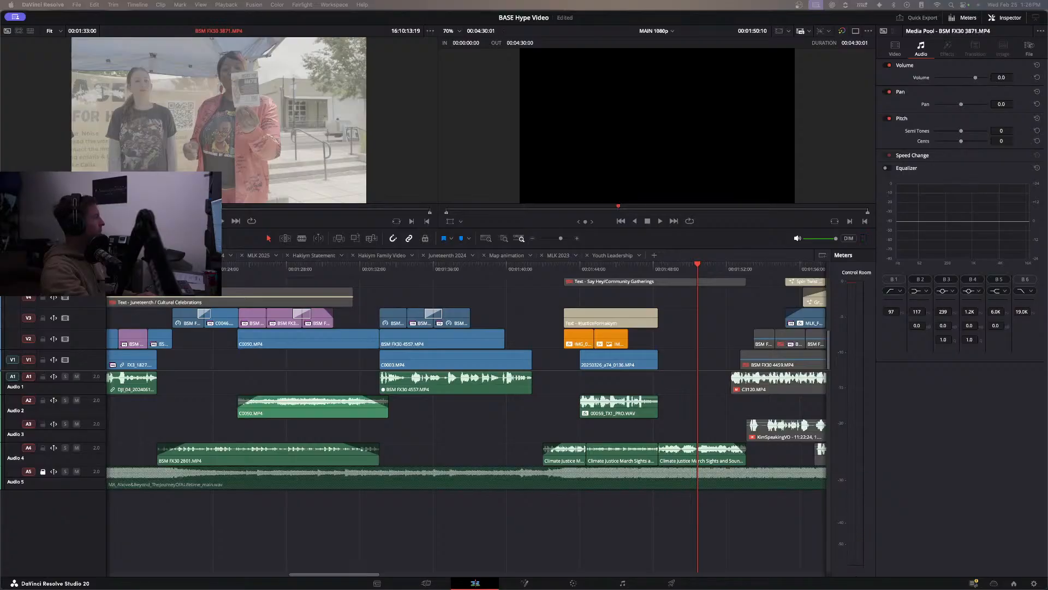
{"action": "key", "text": "l"}
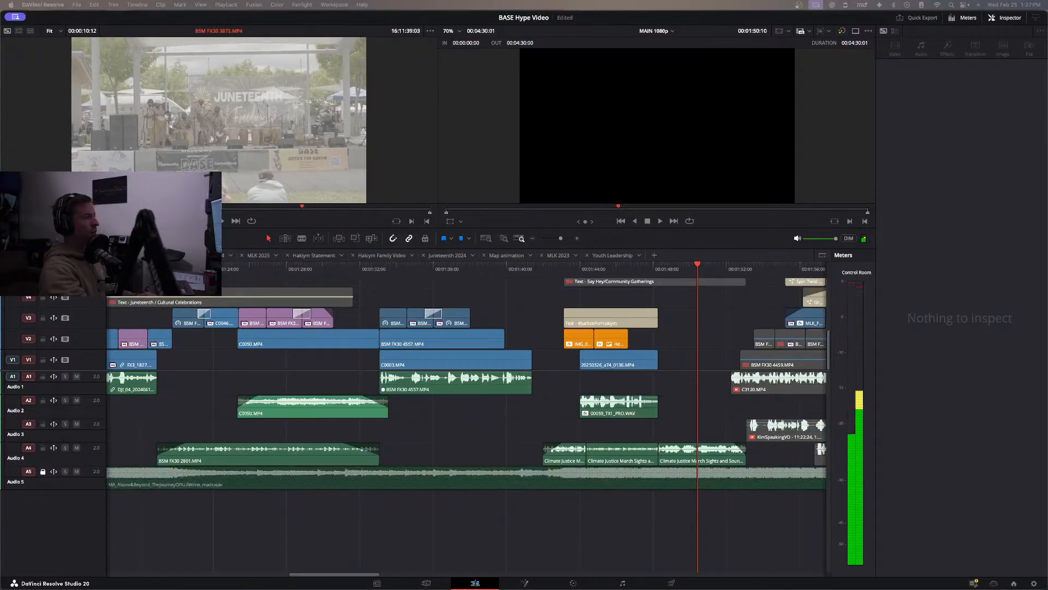
{"action": "left_click", "coordinate": [421, 122]}
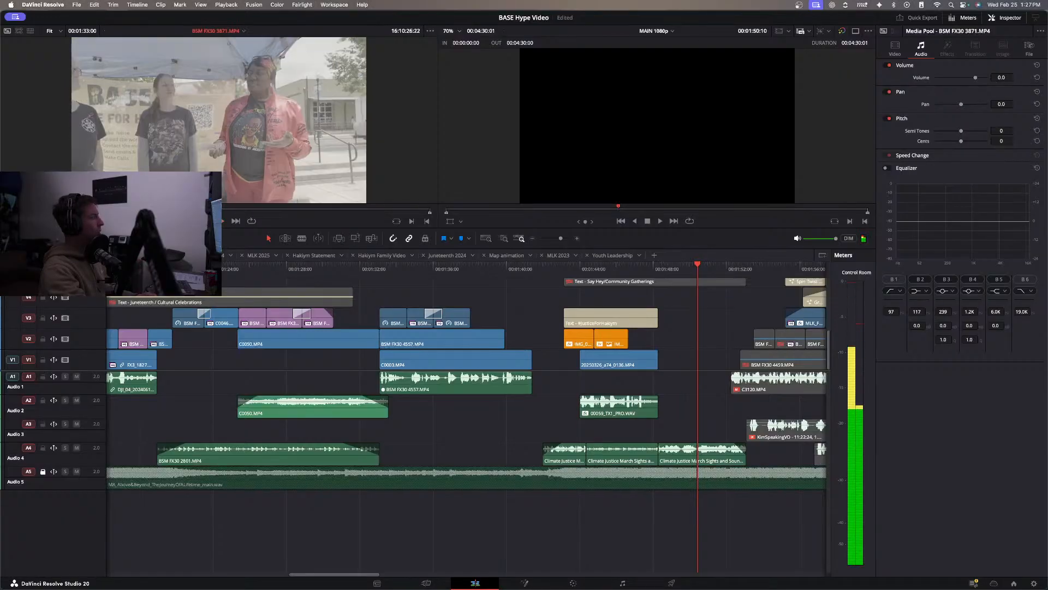
{"action": "left_click_drag", "start_coordinate": [353, 210], "coordinate": [90, 213]}
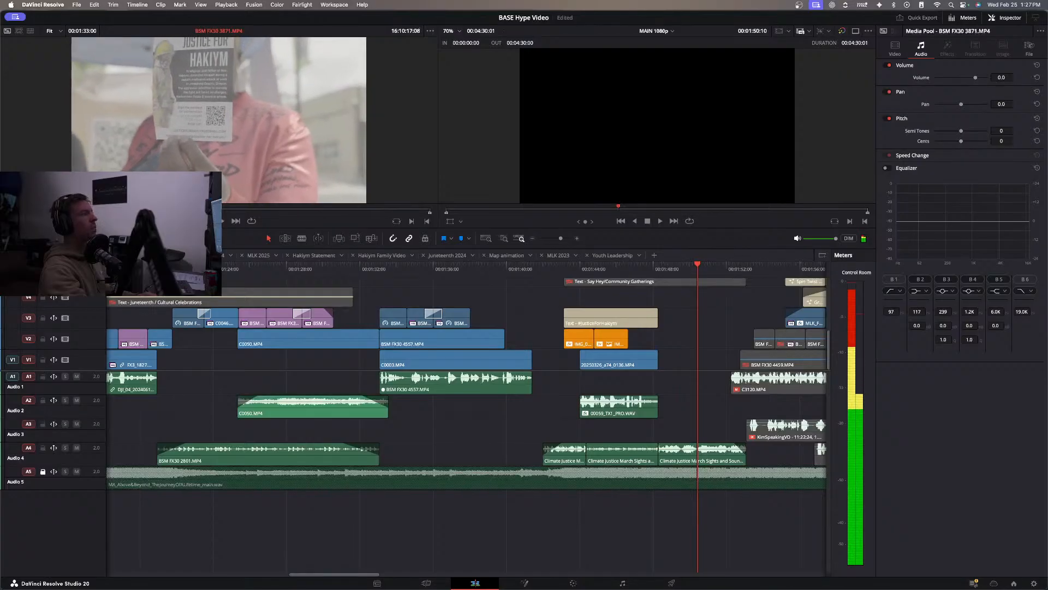
Mark a four-second range of the flyer shot in BSM FX30 3871.MP4 and place its video on V2 where the #JusticeForHakiym title ends.
{"action": "key", "text": "i"}
{"action": "key", "text": "space"}
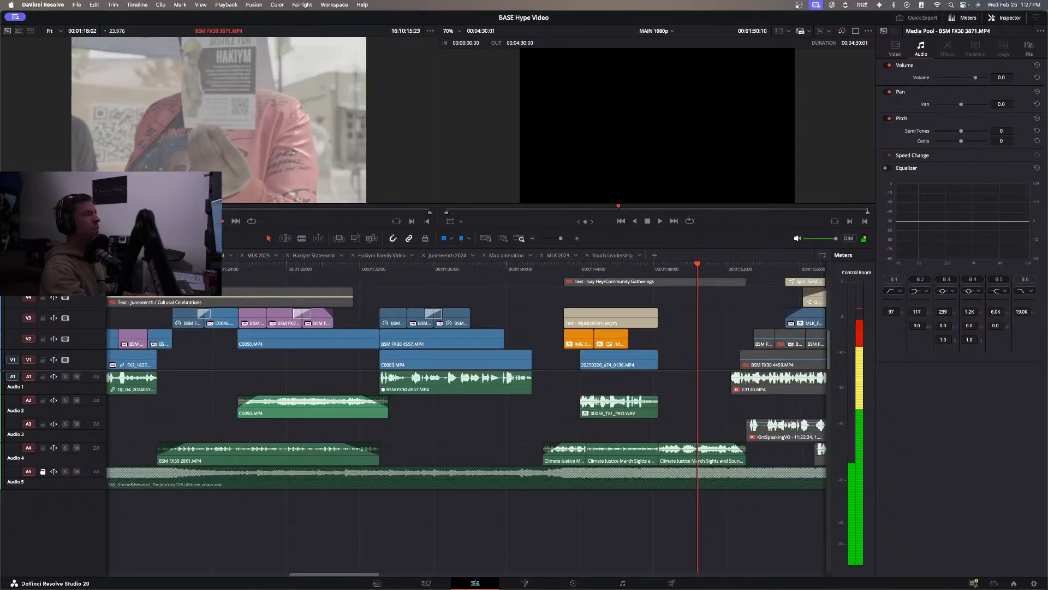
{"action": "key", "text": "space"}
{"action": "key", "text": "o"}
{"action": "left_click_drag", "start_coordinate": [209, 194], "coordinate": [653, 338]}
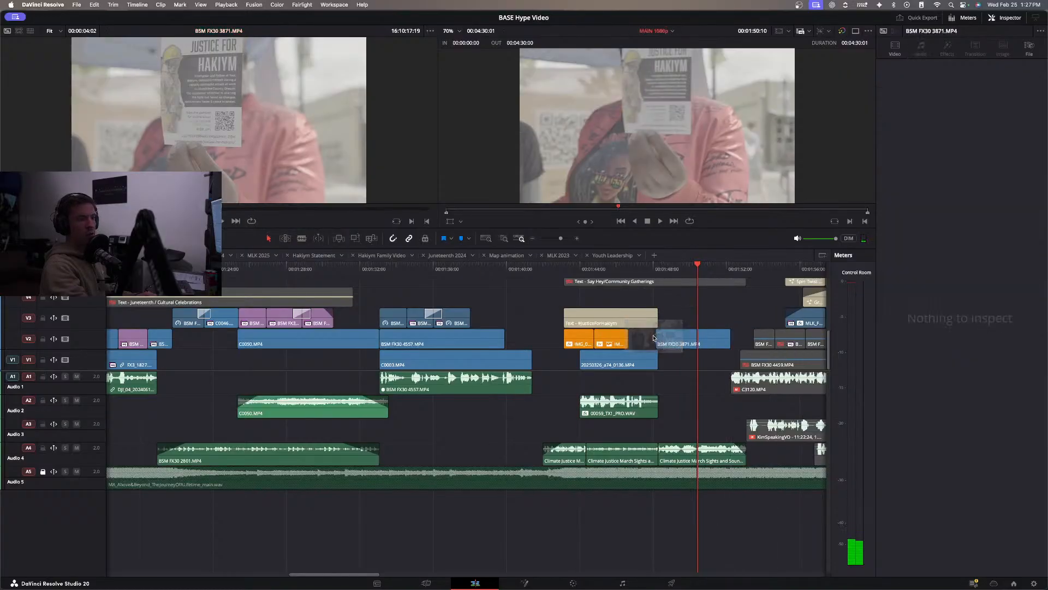
Play through the new BSM FX30 3871.MP4 clip on V2 and trim its end back to 01:51:05.
{"action": "left_click_drag", "start_coordinate": [634, 267], "coordinate": [628, 267]}
{"action": "key", "text": "space"}
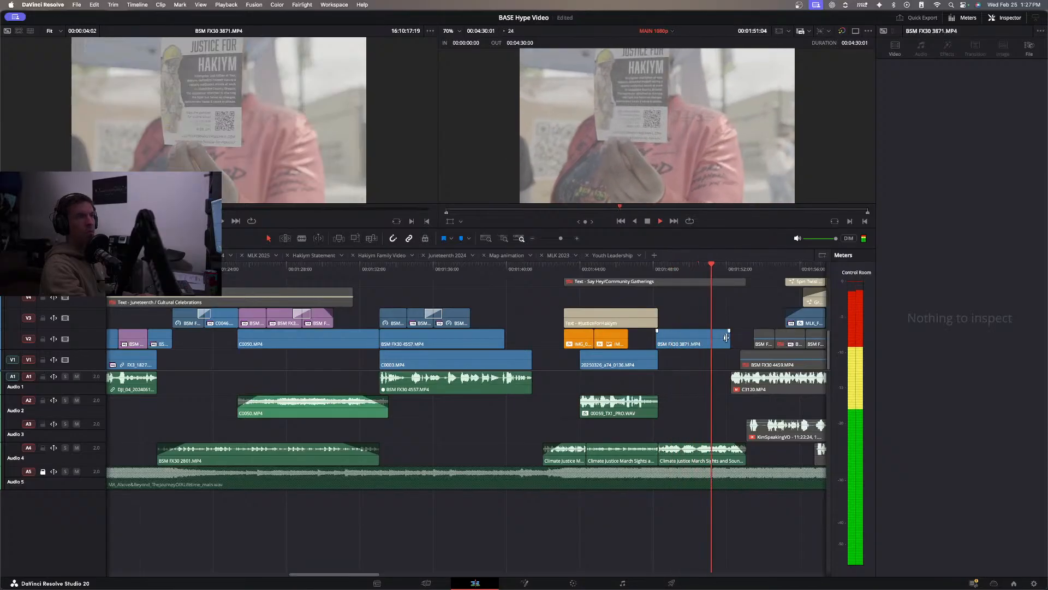
{"action": "left_click_drag", "start_coordinate": [726, 337], "coordinate": [711, 337]}
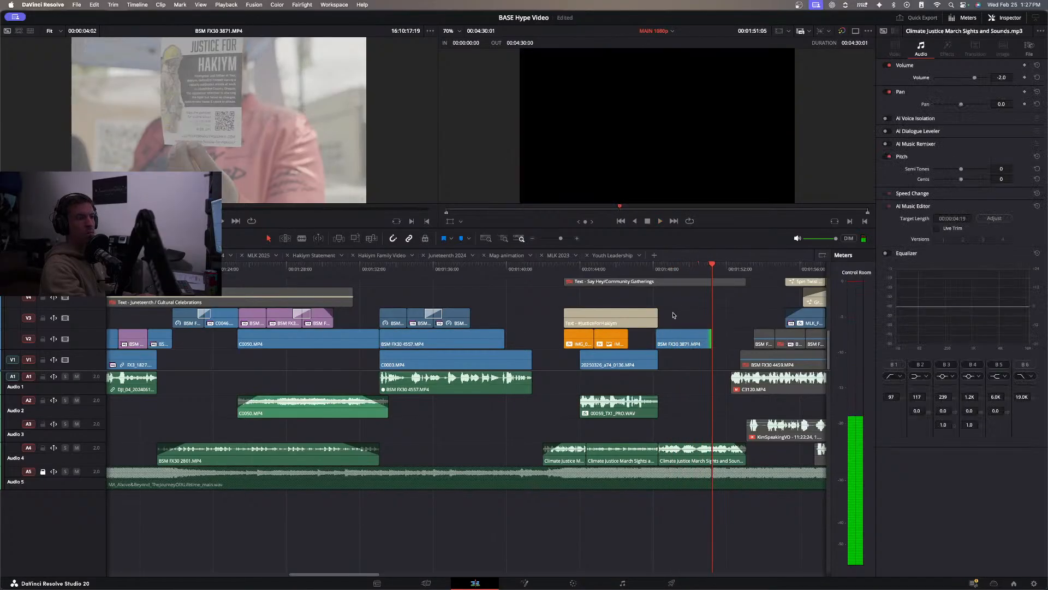
{"action": "key", "text": "space"}
Replay the cut into BSM FX30 3871.MP4, shift the clip slightly later to start where the interview clip ends, and save the project.
{"action": "scroll", "coordinate": [693, 321], "scroll_direction": "right", "scroll_amount": 2}
{"action": "key", "text": "space"}
{"action": "left_click", "coordinate": [575, 269]}
{"action": "key", "text": "space"}
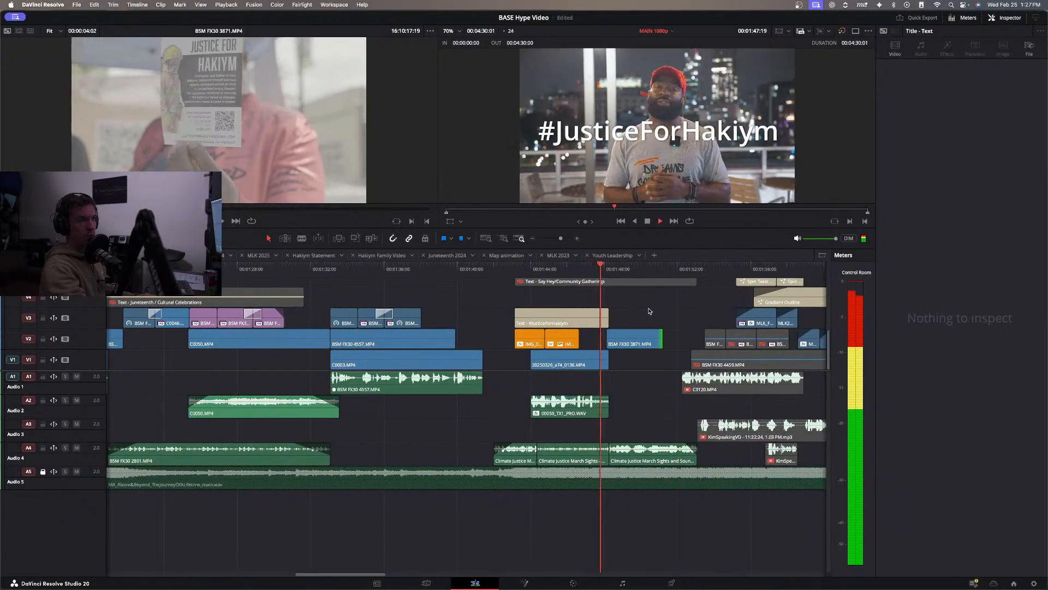
{"action": "left_click", "coordinate": [639, 340]}
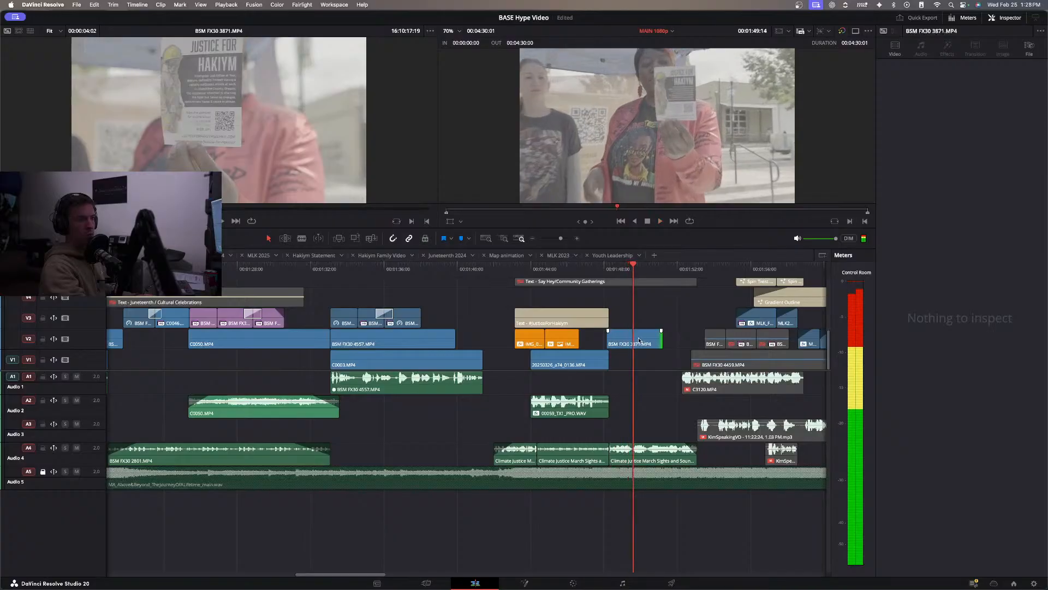
{"action": "left_click", "coordinate": [640, 339]}
{"action": "left_click_drag", "start_coordinate": [642, 340], "coordinate": [644, 340]}
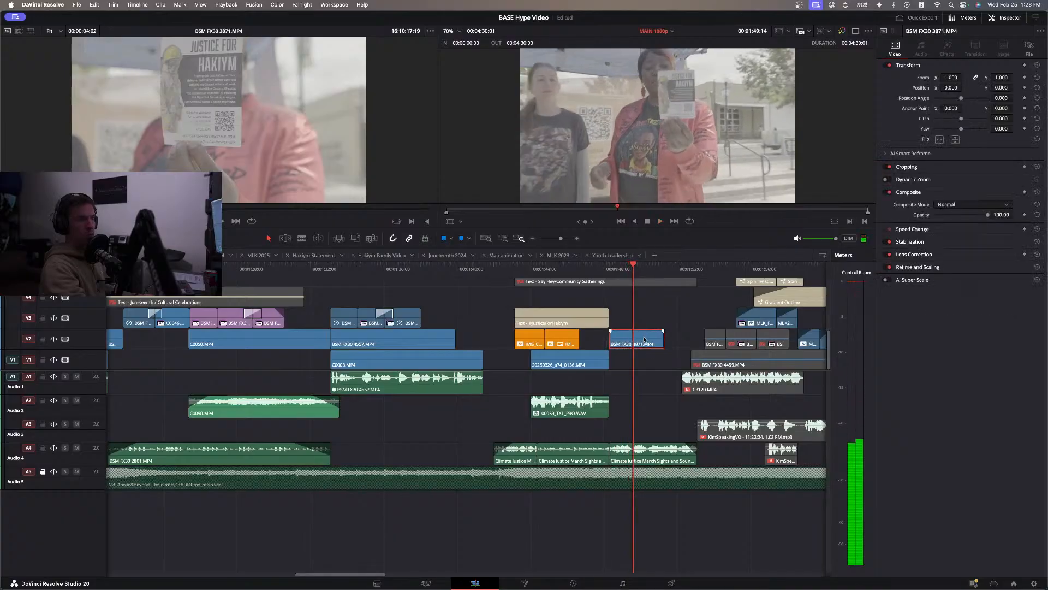
{"action": "key", "text": "super+s"}
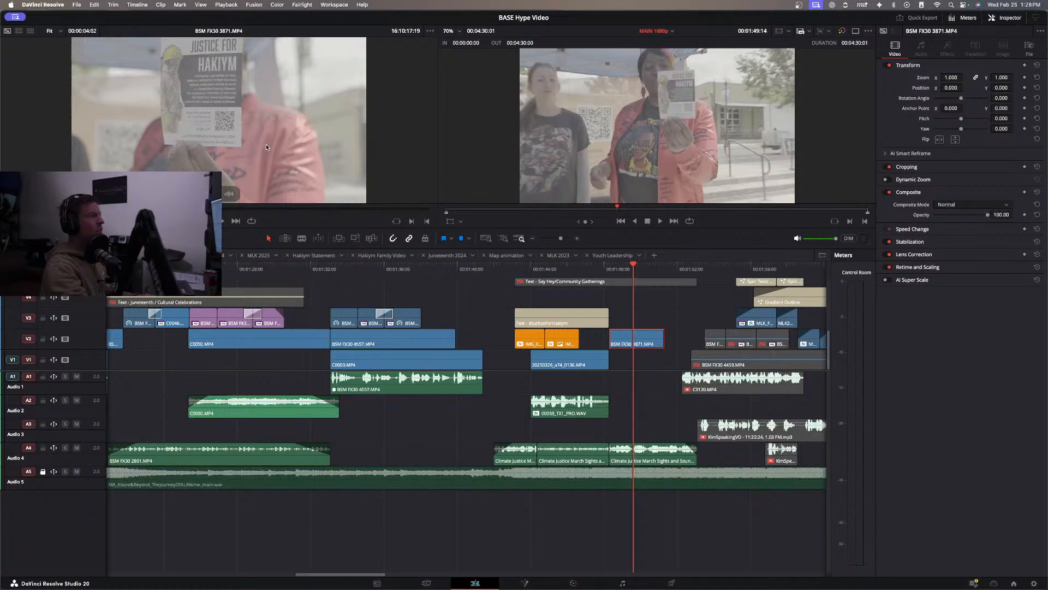
Inspect the flyer shot, trim the start of BSM FX30 3871.MP4 to a closer view of it, and replay it beginning at about 01:47:22.
{"action": "scroll", "coordinate": [209, 119], "scroll_direction": "up", "scroll_amount": 3}
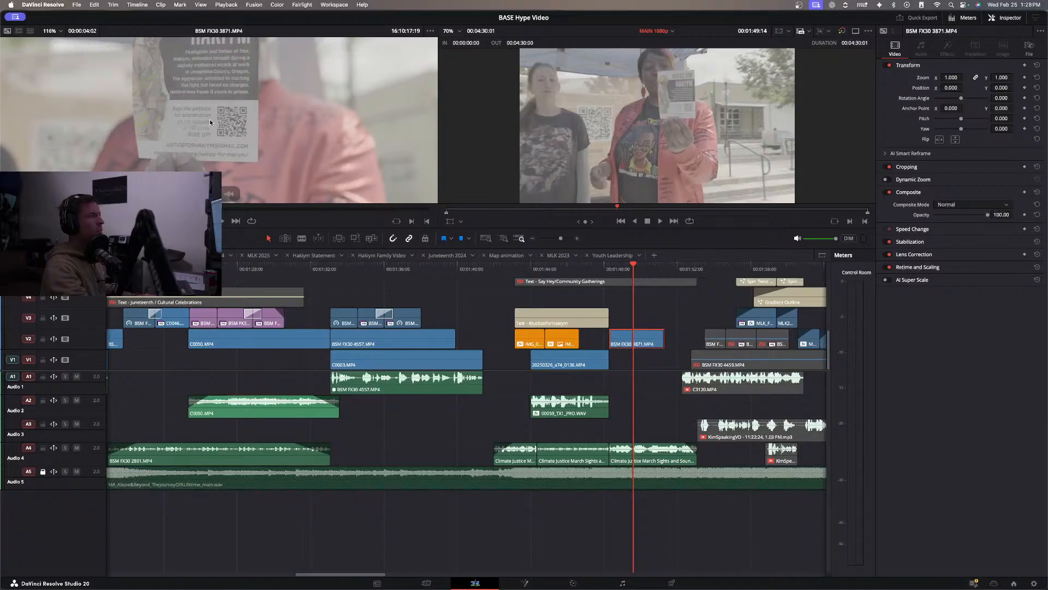
{"action": "scroll", "coordinate": [210, 119], "scroll_direction": "down", "scroll_amount": 3}
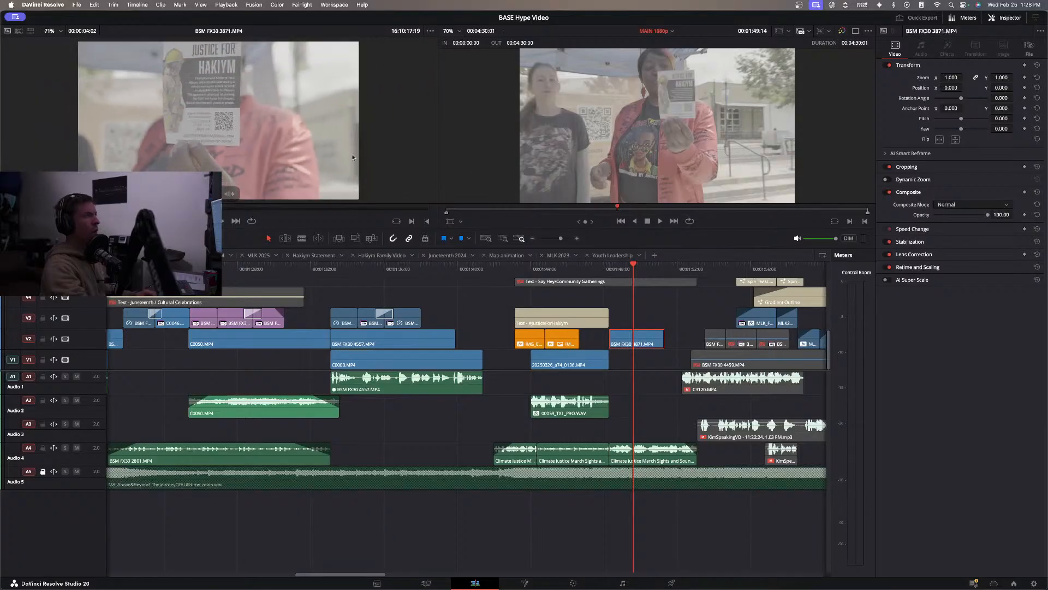
{"action": "left_click", "coordinate": [516, 269]}
{"action": "key", "text": "space"}
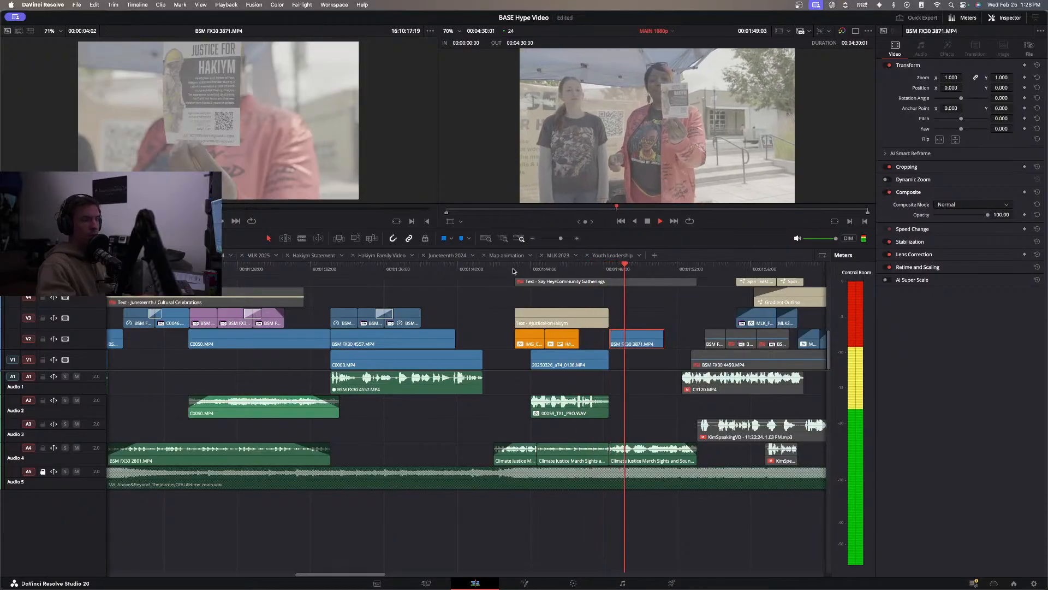
{"action": "mouse_move", "coordinate": [615, 340]}
{"action": "left_mouse_down"}
{"action": "mouse_move", "coordinate": [634, 341]}
{"action": "mouse_move", "coordinate": [624, 343]}
{"action": "left_mouse_up"}
{"action": "left_click", "coordinate": [580, 272]}
{"action": "key", "text": "space"}
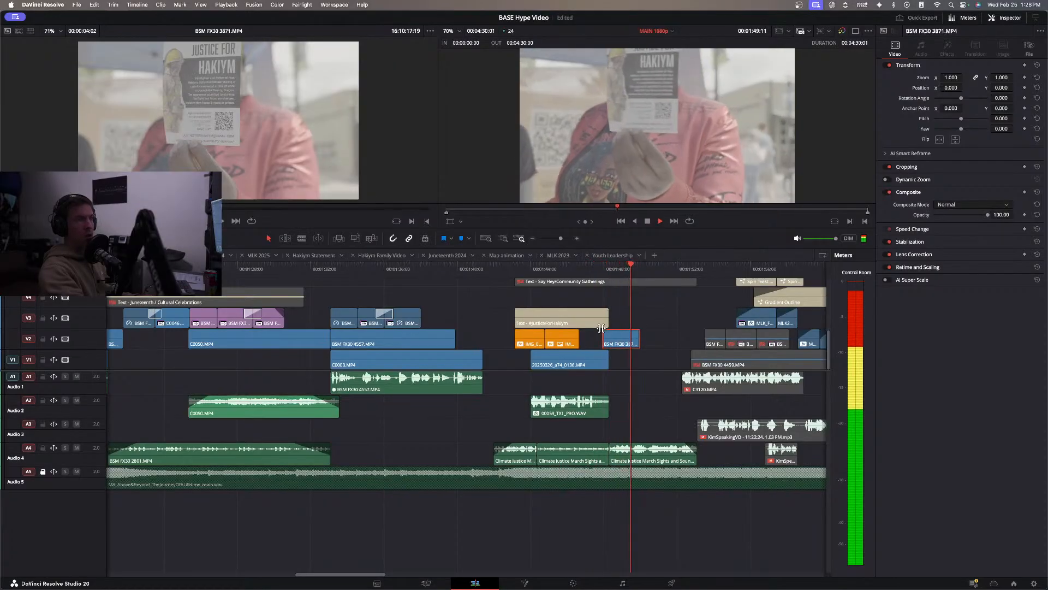
Extend the end of the #JusticeForHakiym title on V3 to about 01:52:04.
{"action": "left_click_drag", "start_coordinate": [606, 319], "coordinate": [684, 320]}
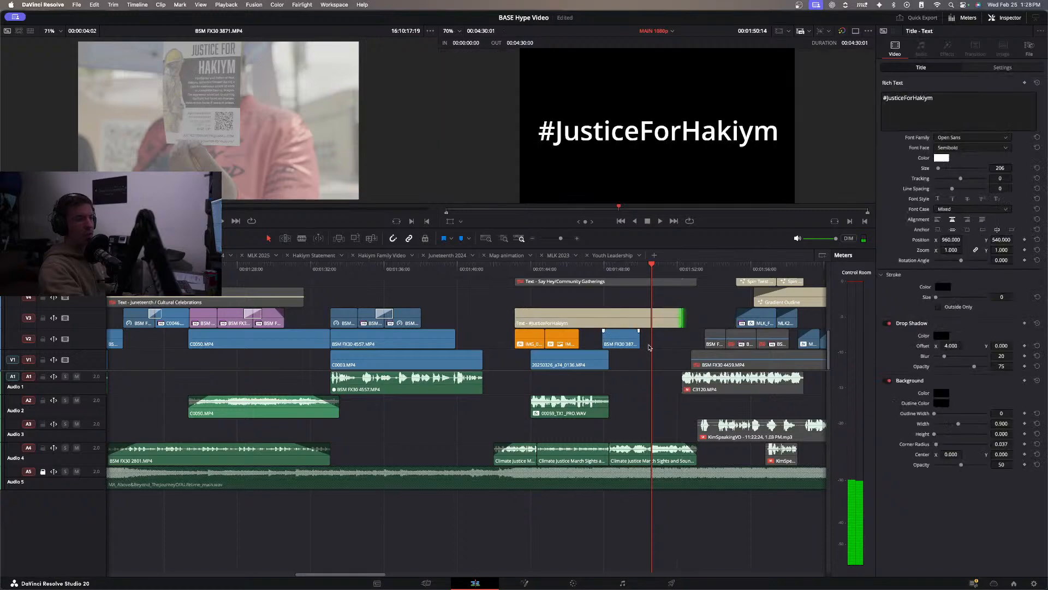
{"action": "left_click", "coordinate": [633, 363]}
{"action": "left_click", "coordinate": [624, 367]}
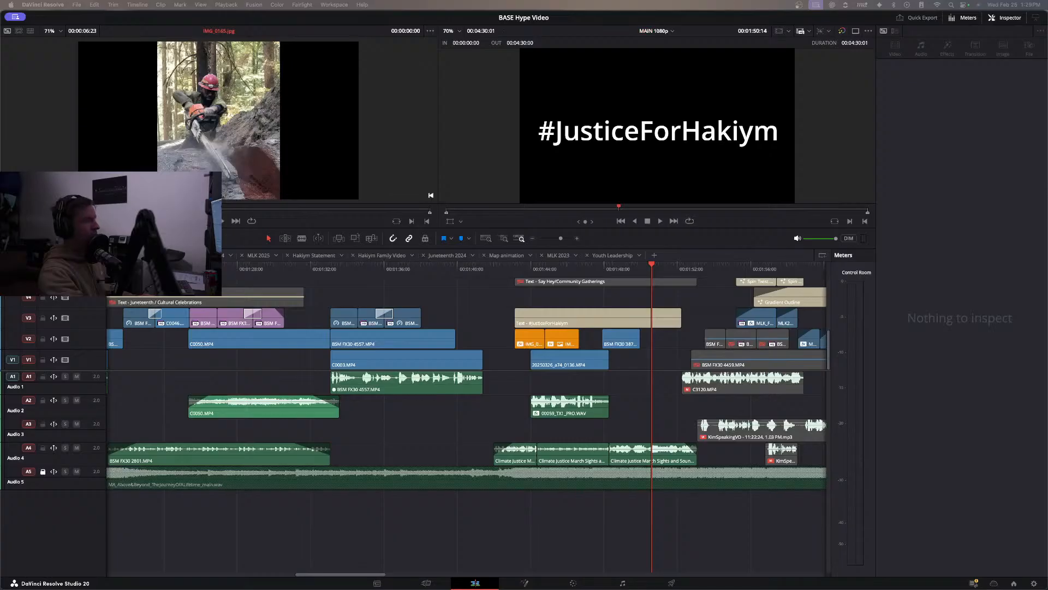
Play from the start of the #JusticeForHakiym title through the transition into the MLK section, checking the A4 march audio.
{"action": "left_click", "coordinate": [517, 271]}
{"action": "key", "text": "space"}
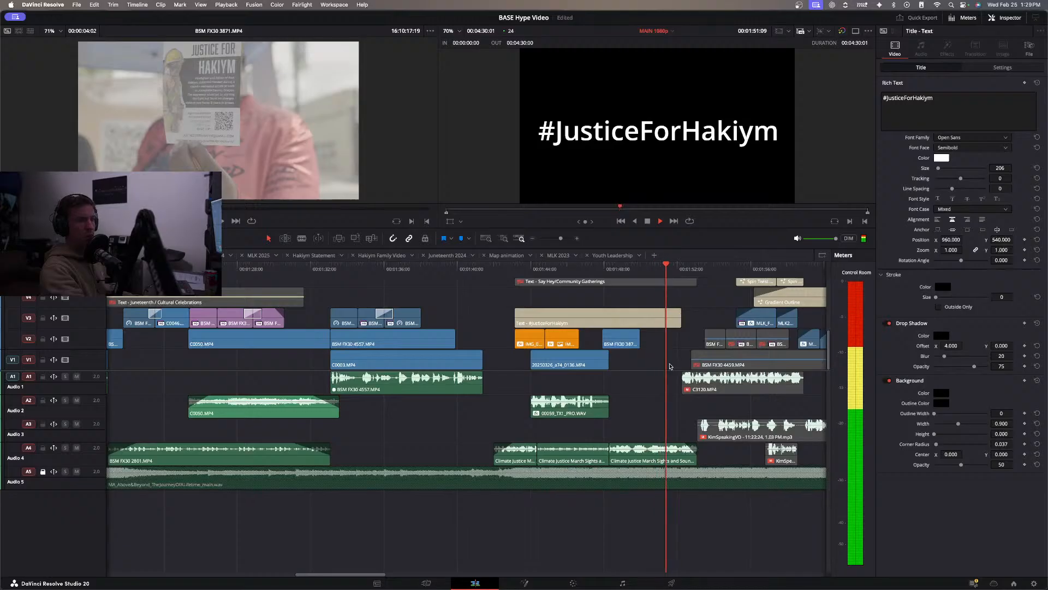
{"action": "left_click", "coordinate": [685, 451]}
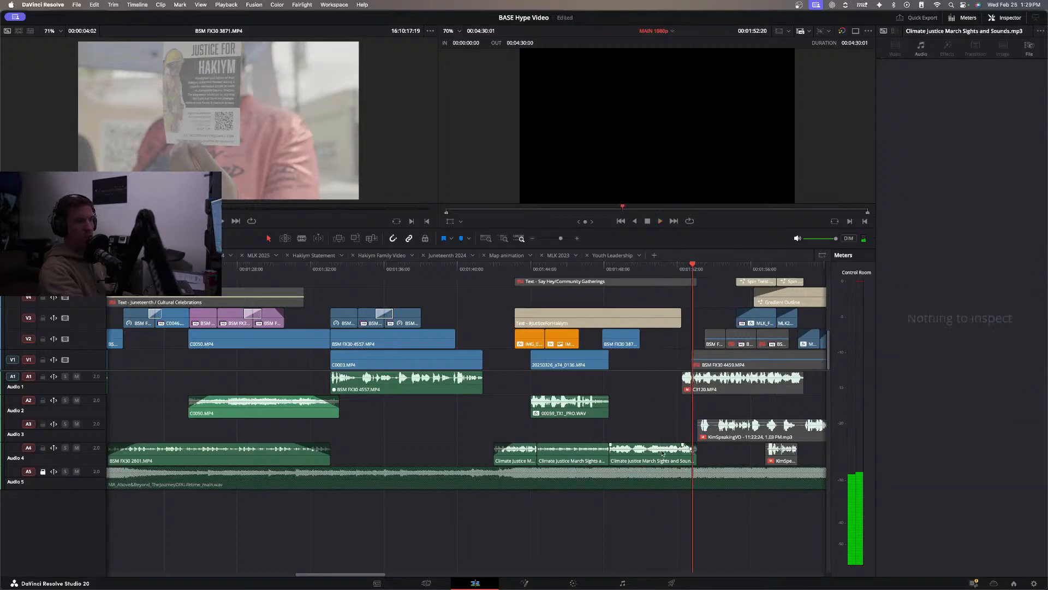
{"action": "left_click", "coordinate": [582, 268]}
{"action": "key", "text": "space"}
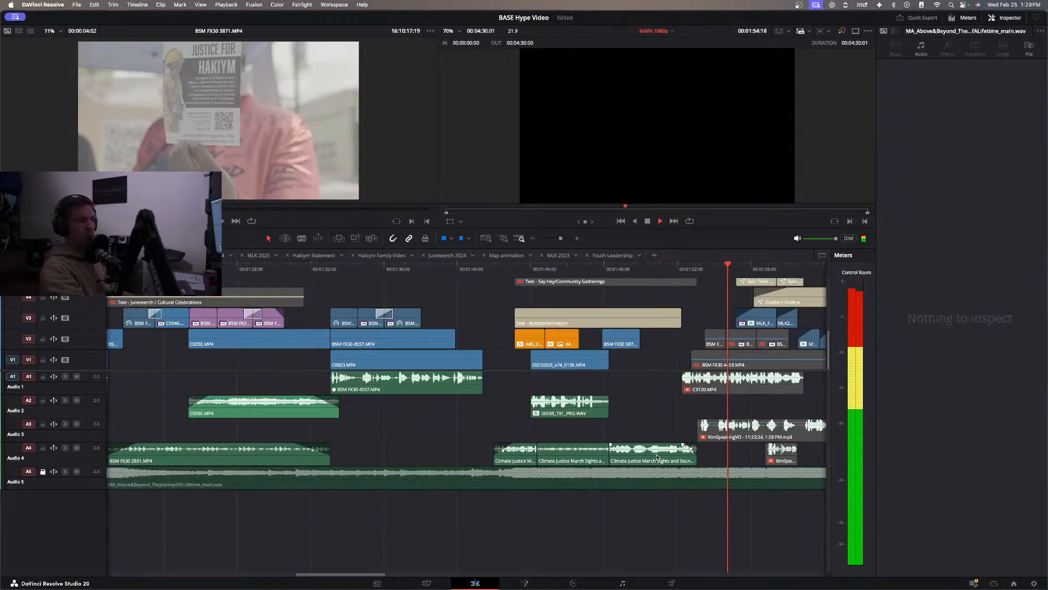
{"action": "key", "text": "space"}
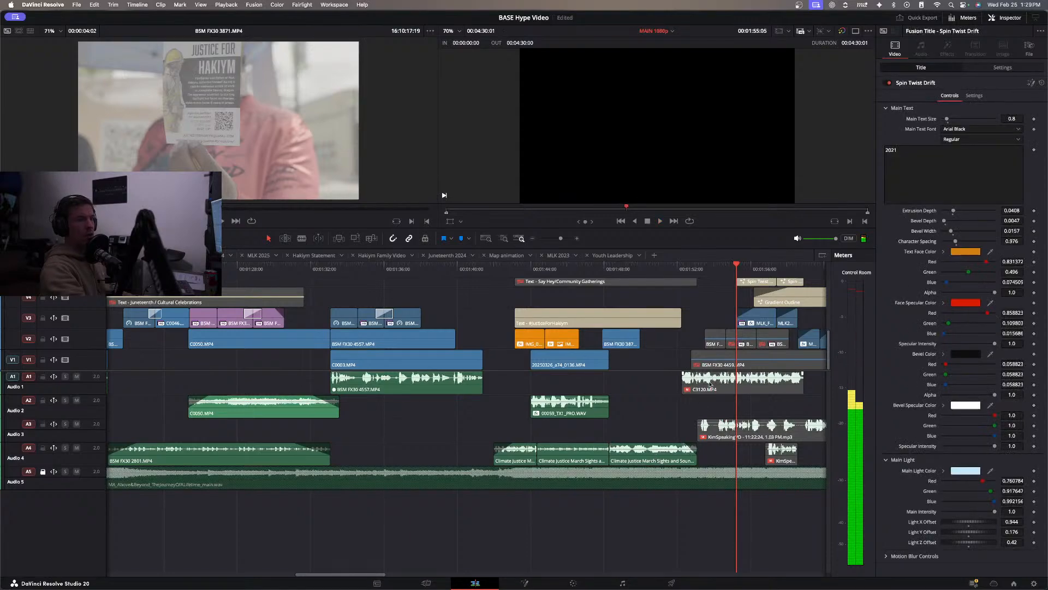
{"action": "scroll", "coordinate": [617, 274], "scroll_direction": "right", "scroll_amount": 3}
{"action": "left_click", "coordinate": [600, 270]}
{"action": "key", "text": "space"}
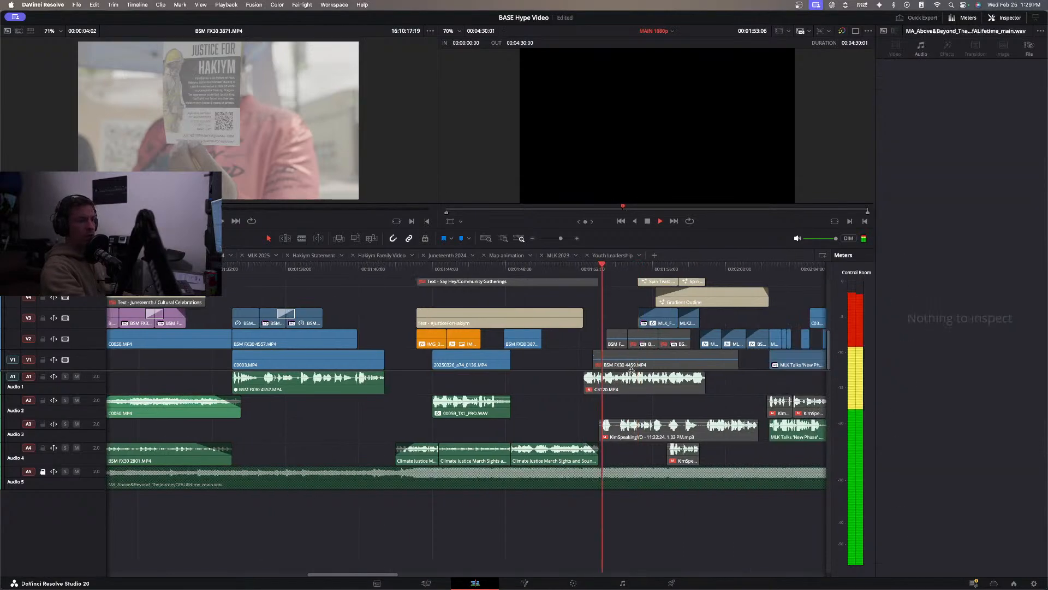
{"action": "key", "text": "space"}
Re-enable BSM FX30 4459.MP4 on V1 to check its picture, and delete the clip from the timeline.
{"action": "left_click", "coordinate": [627, 363]}
{"action": "key", "text": "space"}
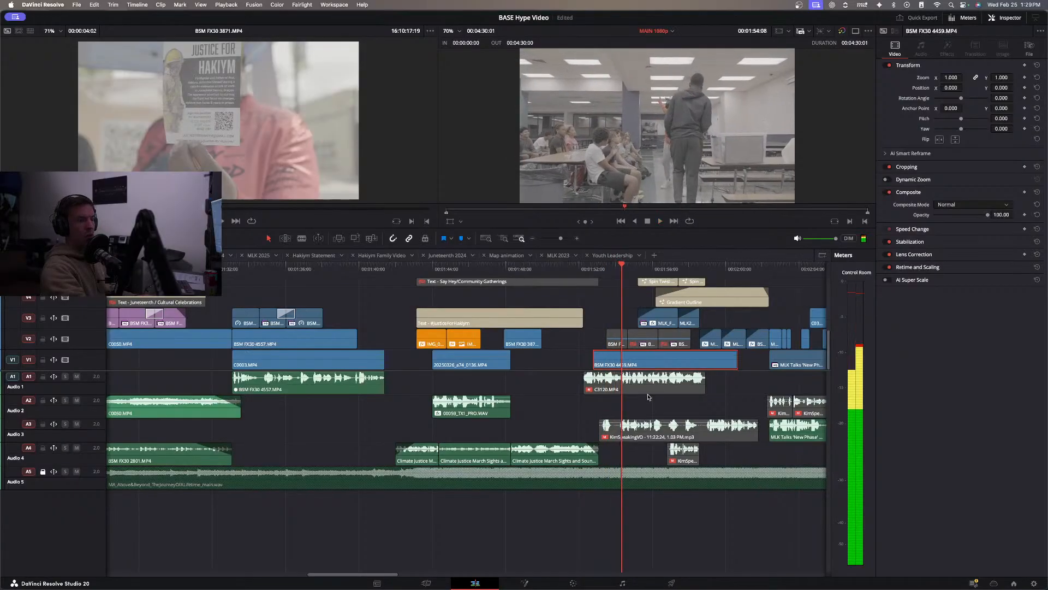
{"action": "key", "text": "Delete"}
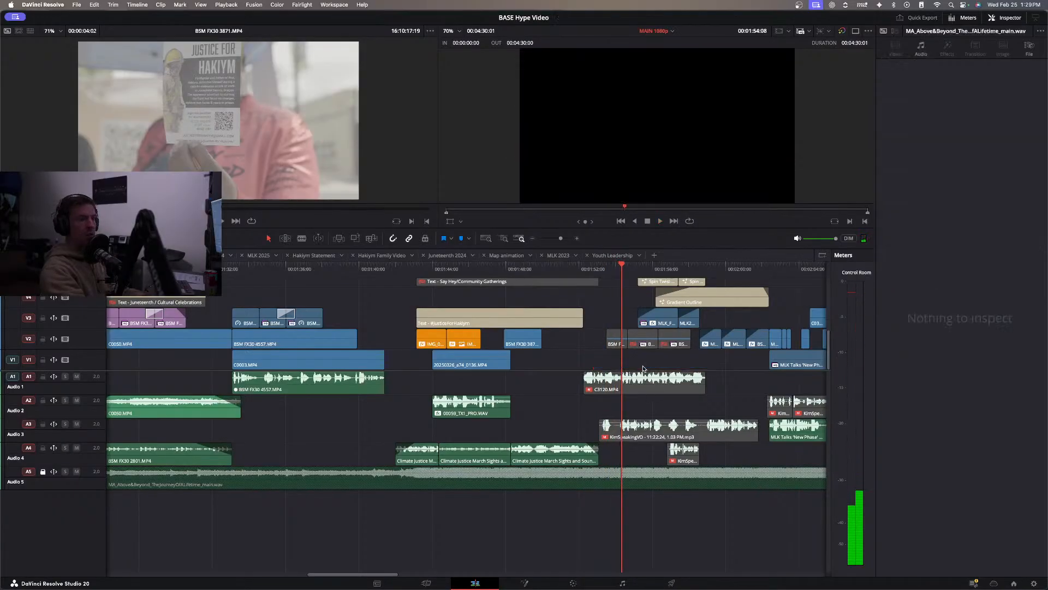
Enable the C3120.MP4 audio clip on A1 and play it in context from 01:51:18 to 02:00:17.
{"action": "left_click", "coordinate": [635, 386]}
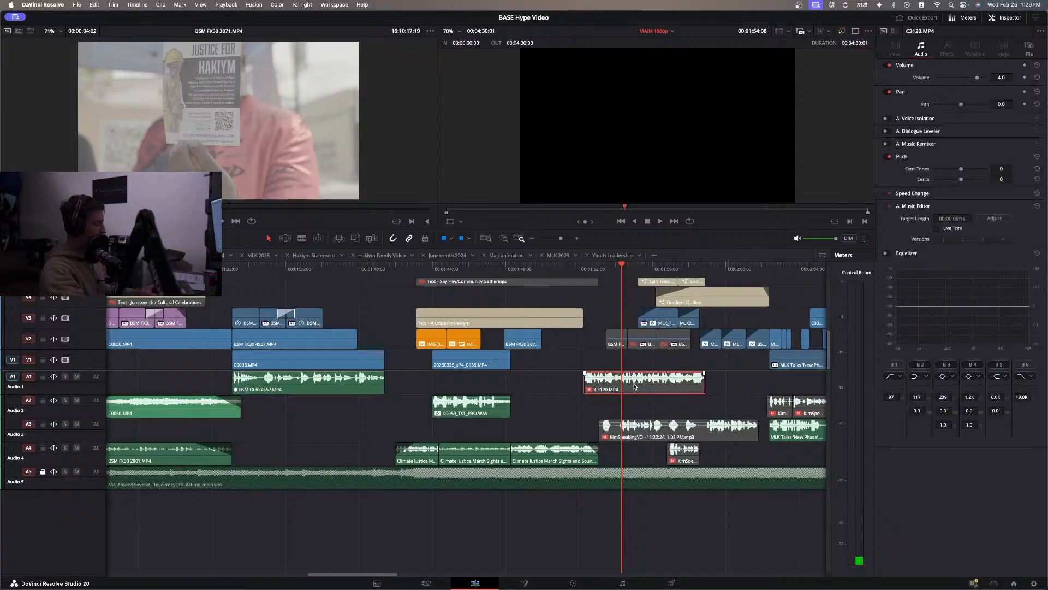
{"action": "left_click", "coordinate": [576, 271]}
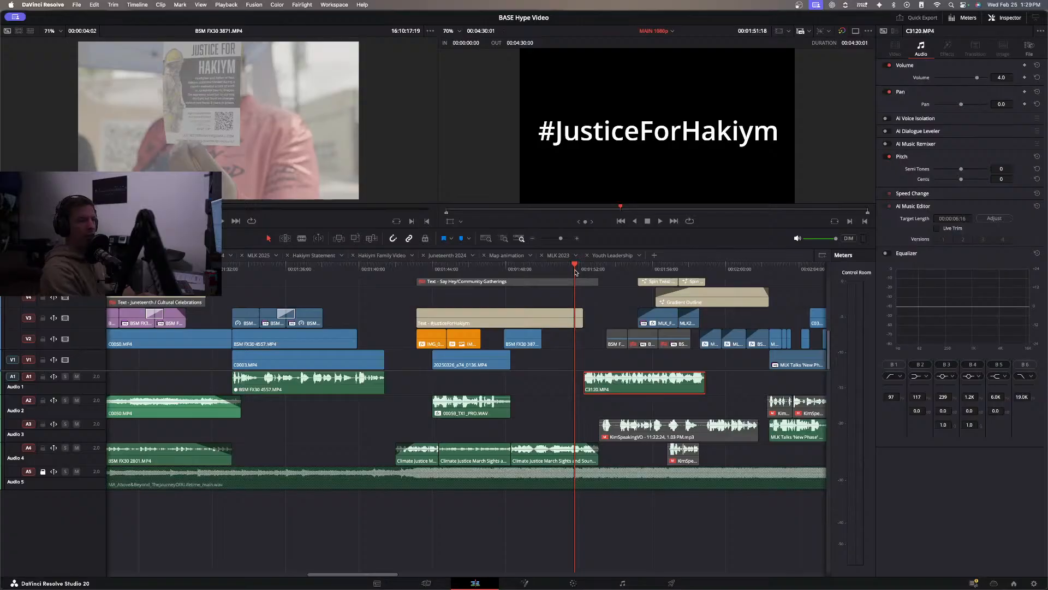
{"action": "key", "text": "space"}
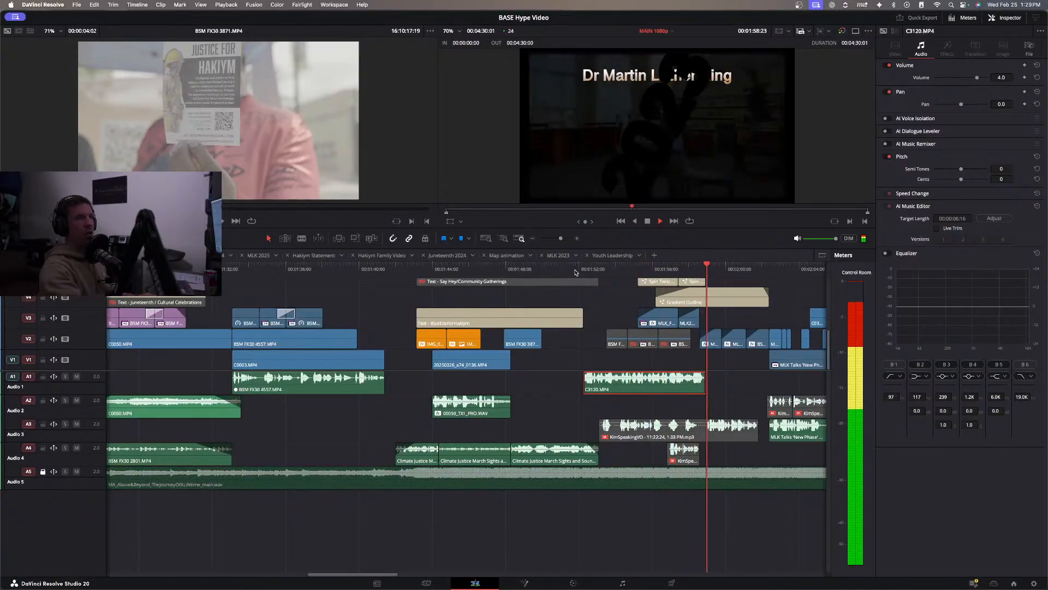
{"action": "key", "text": "space"}
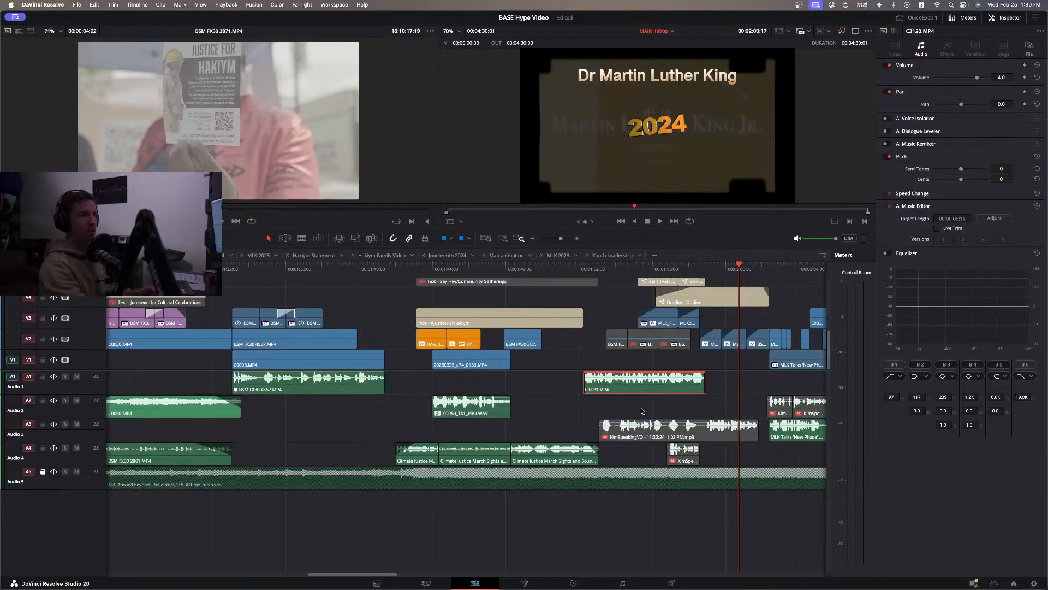
Replay the Dr Martin Luther King titles from 01:56:04 and examine the stacked year titles and MLK section label on the upper video tracks.
{"action": "scroll", "coordinate": [675, 349], "scroll_direction": "up", "scroll_amount": 5}
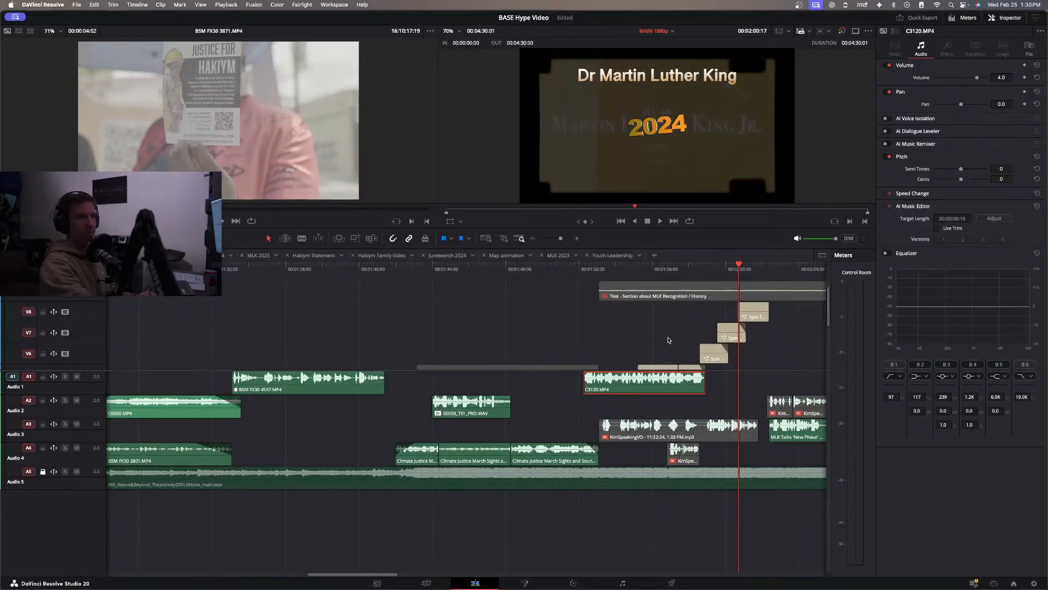
{"action": "scroll", "coordinate": [653, 324], "scroll_direction": "down", "scroll_amount": 5}
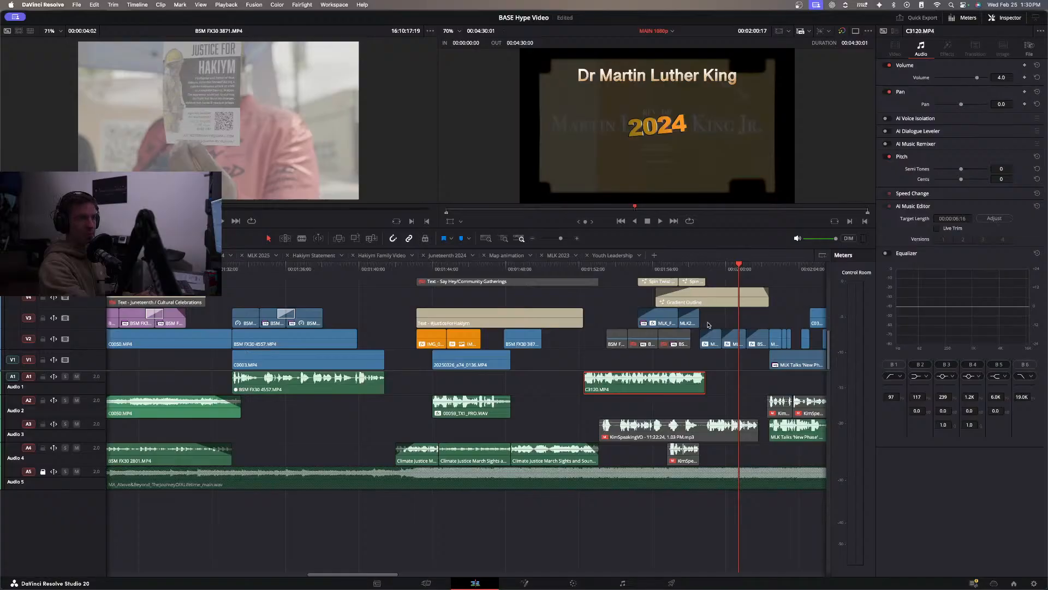
{"action": "left_click", "coordinate": [657, 269]}
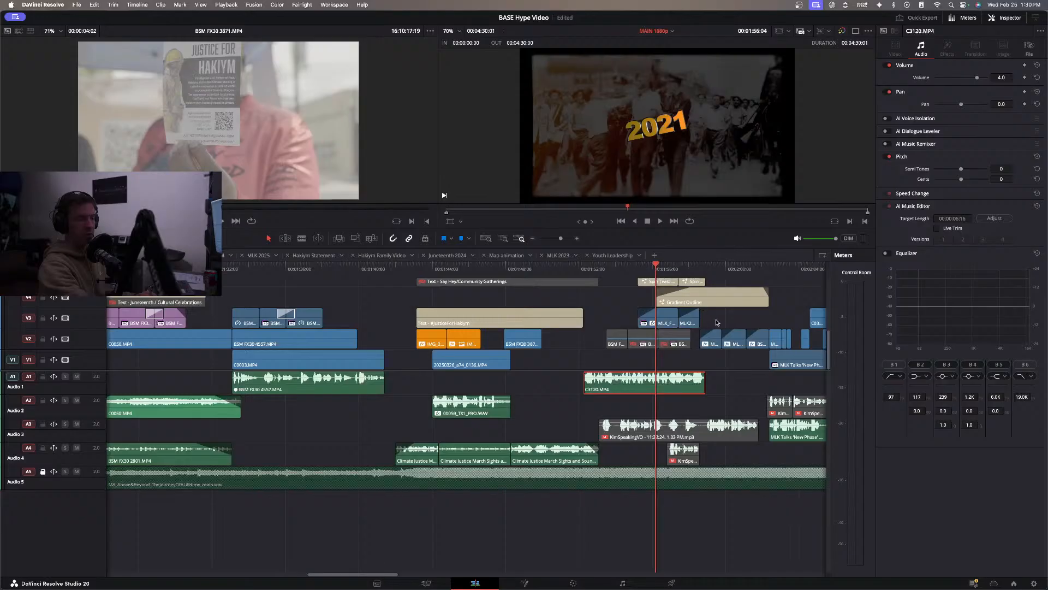
{"action": "key", "text": "space"}
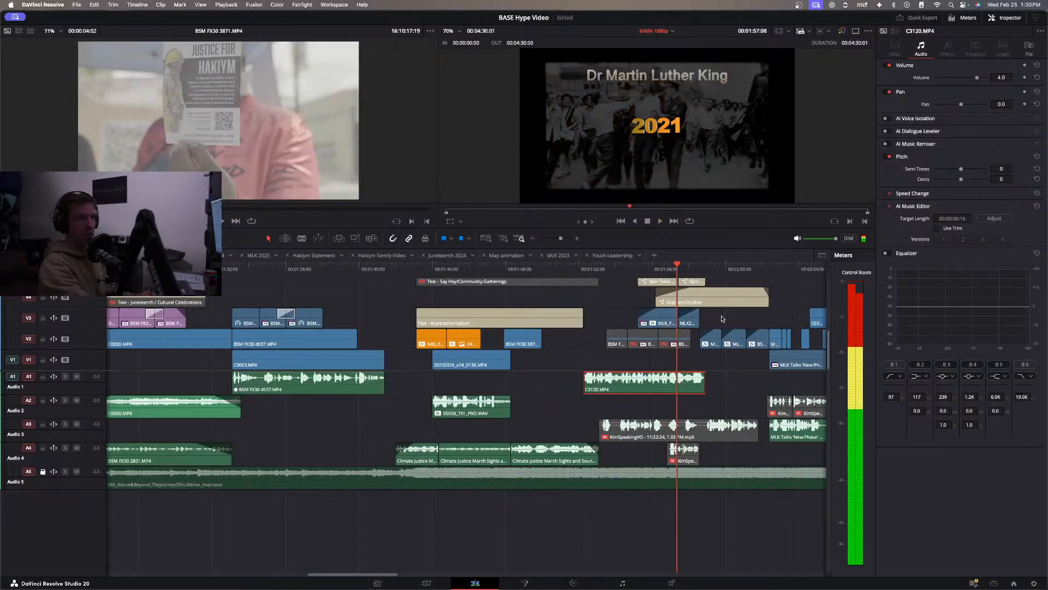
{"action": "scroll", "coordinate": [719, 321], "scroll_direction": "up", "scroll_amount": 5}
{"action": "scroll", "coordinate": [718, 322], "scroll_direction": "down", "scroll_amount": 3}
{"action": "scroll", "coordinate": [713, 322], "scroll_direction": "up", "scroll_amount": 3}
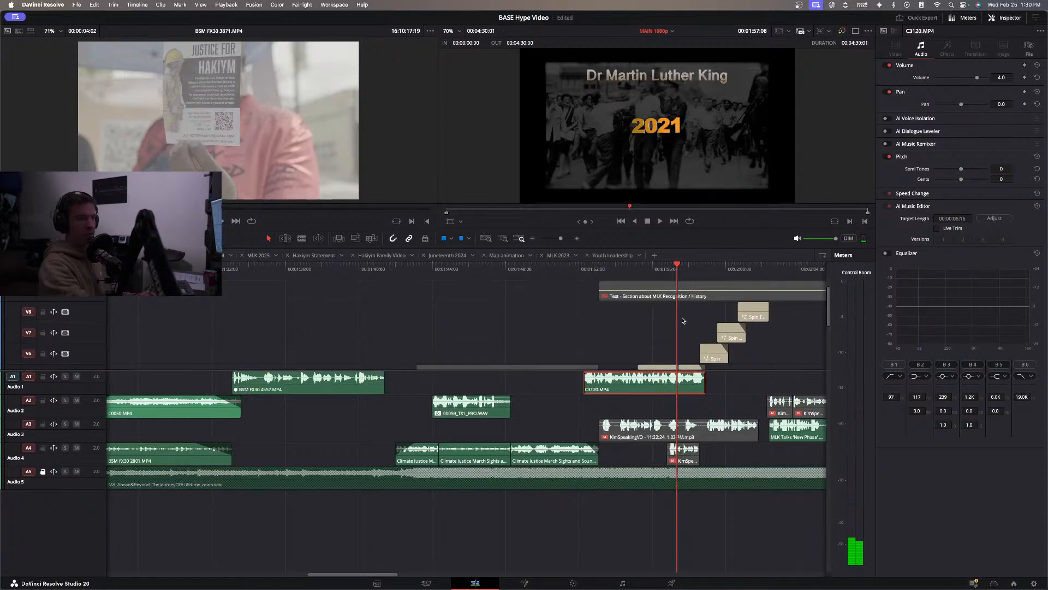
{"action": "scroll", "coordinate": [682, 321], "scroll_direction": "up", "scroll_amount": 1}
{"action": "scroll", "coordinate": [683, 320], "scroll_direction": "down", "scroll_amount": 3}
{"action": "scroll", "coordinate": [683, 320], "scroll_direction": "up", "scroll_amount": 3}
{"action": "left_click_drag", "start_coordinate": [677, 307], "coordinate": [675, 299]}
{"action": "scroll", "coordinate": [655, 338], "scroll_direction": "down", "scroll_amount": 5}
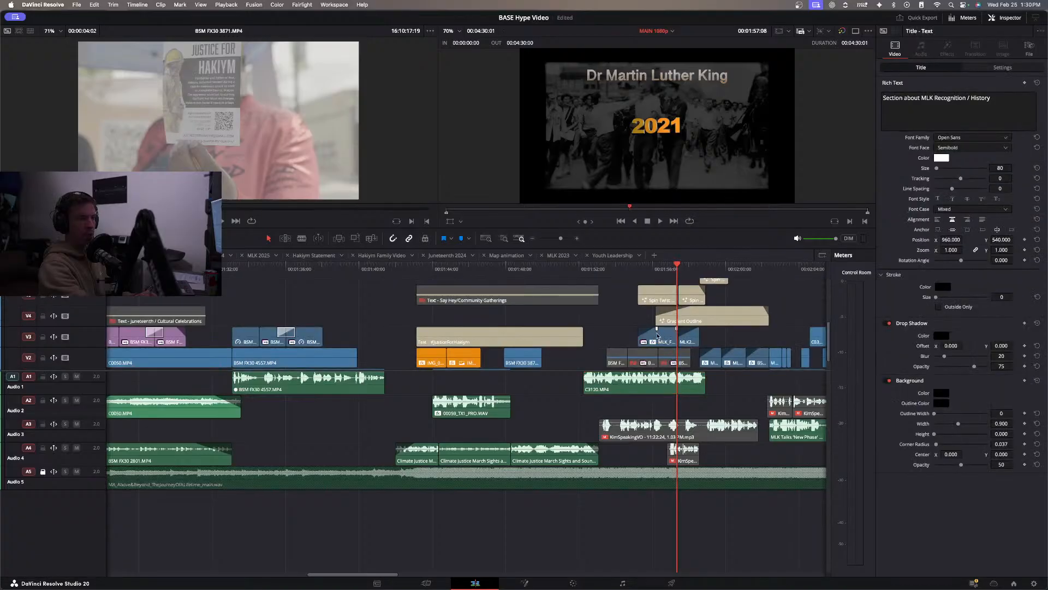
Move all the Spin Twist Drift year titles of the MLK section up one track, freeing V5 beneath them.
{"action": "scroll", "coordinate": [715, 299], "scroll_direction": "up", "scroll_amount": 5}
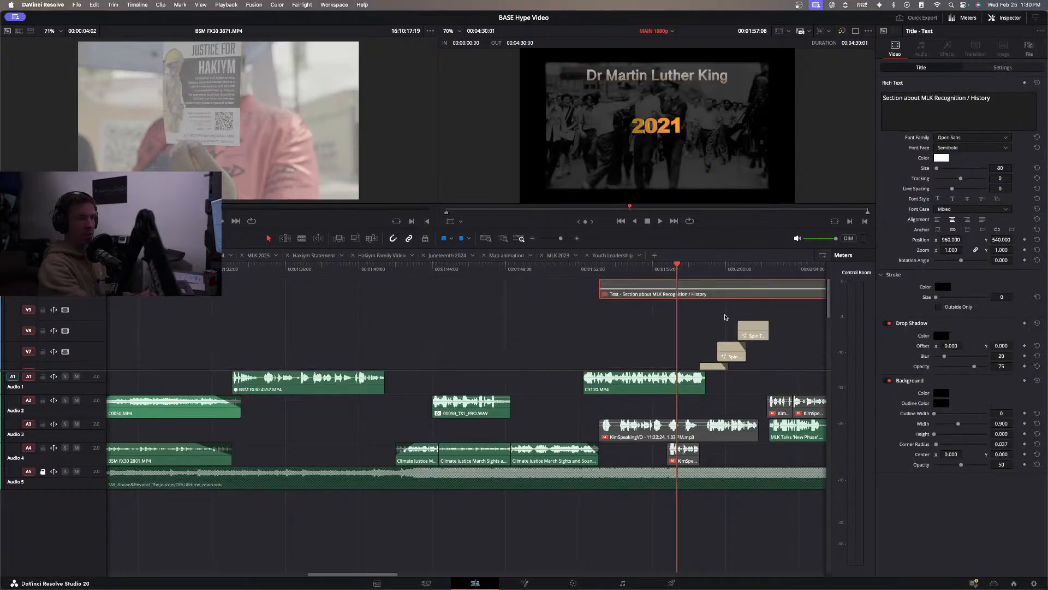
{"action": "scroll", "coordinate": [763, 314], "scroll_direction": "down", "scroll_amount": 2, "text": "shift"}
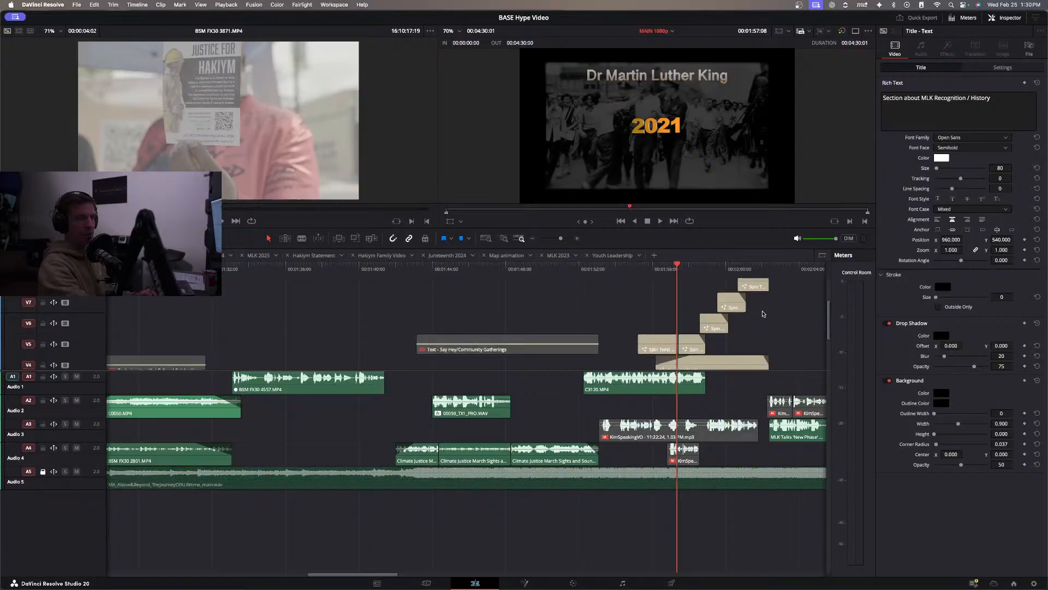
{"action": "scroll", "coordinate": [760, 308], "scroll_direction": "down", "scroll_amount": 2, "text": "shift"}
{"action": "left_click_drag", "start_coordinate": [750, 304], "coordinate": [638, 358]}
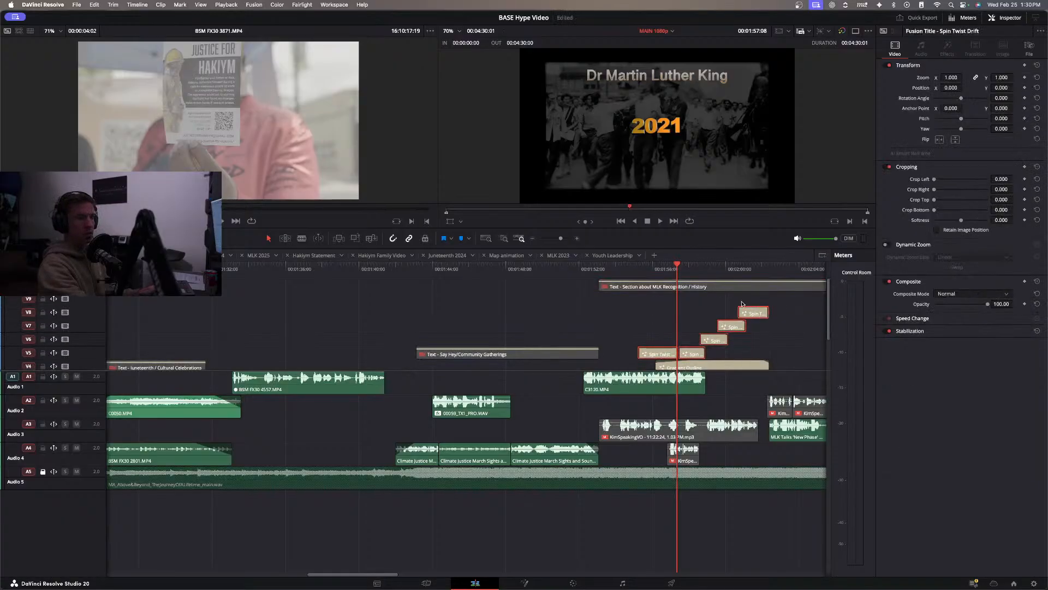
{"action": "left_click", "coordinate": [737, 268]}
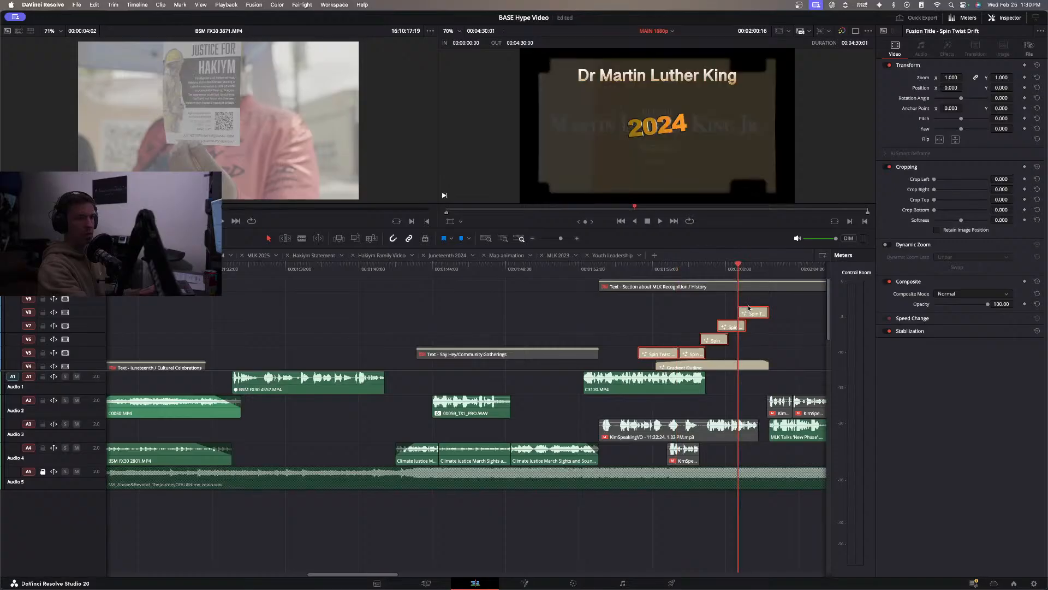
{"action": "key", "text": "alt+Up"}
{"action": "scroll", "coordinate": [712, 360], "scroll_direction": "down", "scroll_amount": 3}
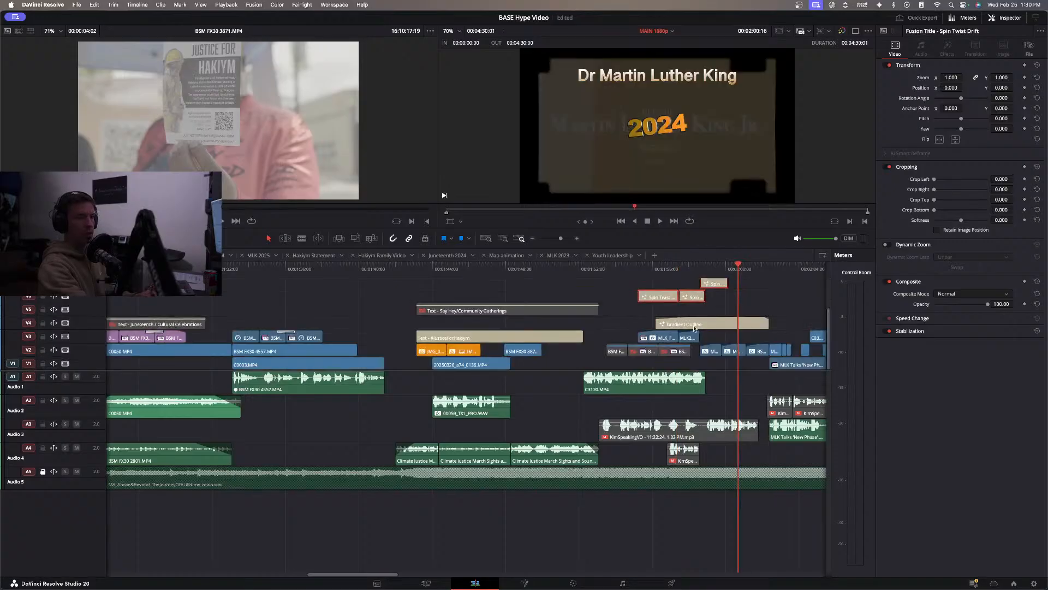
Duplicate the Dr Martin Luther King Gradient Outline title onto V5 directly above the original and change the copy's text to "Remembering".
{"action": "left_click", "coordinate": [696, 322]}
{"action": "left_click_drag", "start_coordinate": [696, 323], "coordinate": [694, 312]}
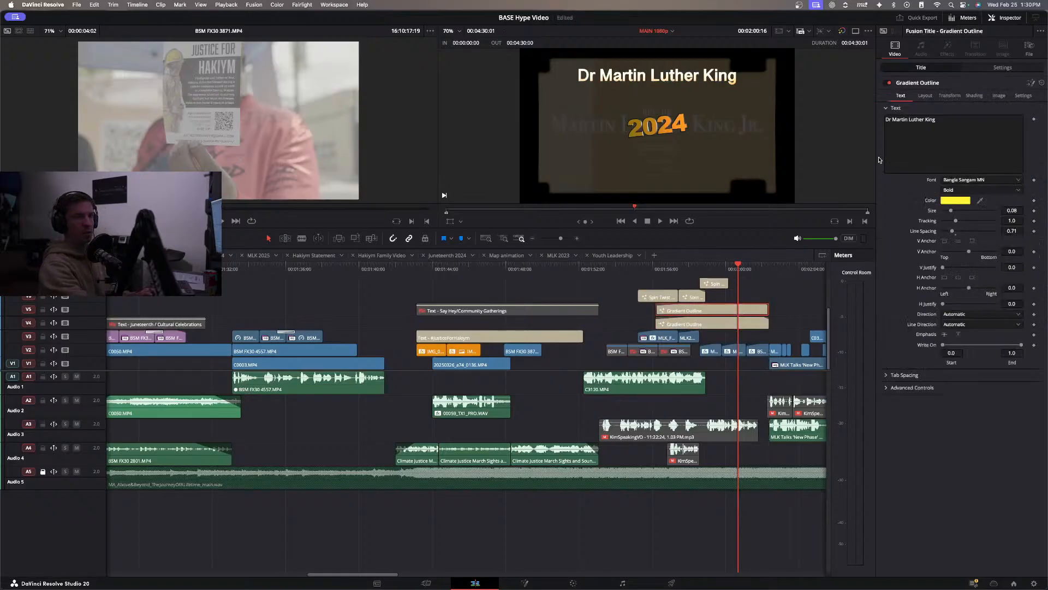
{"action": "left_click", "coordinate": [915, 120]}
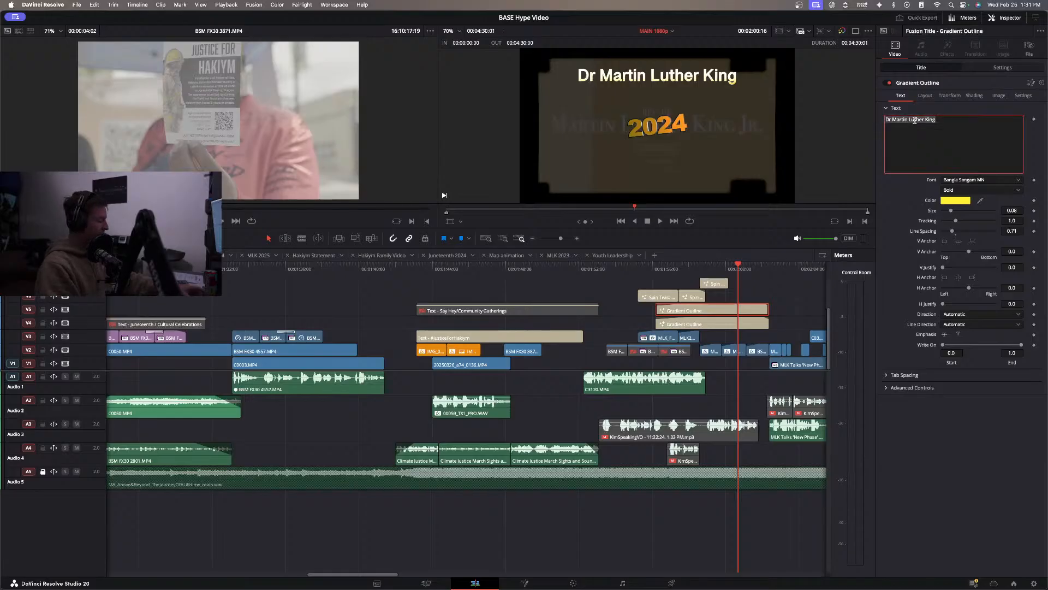
{"action": "type", "text": "Remembering"}
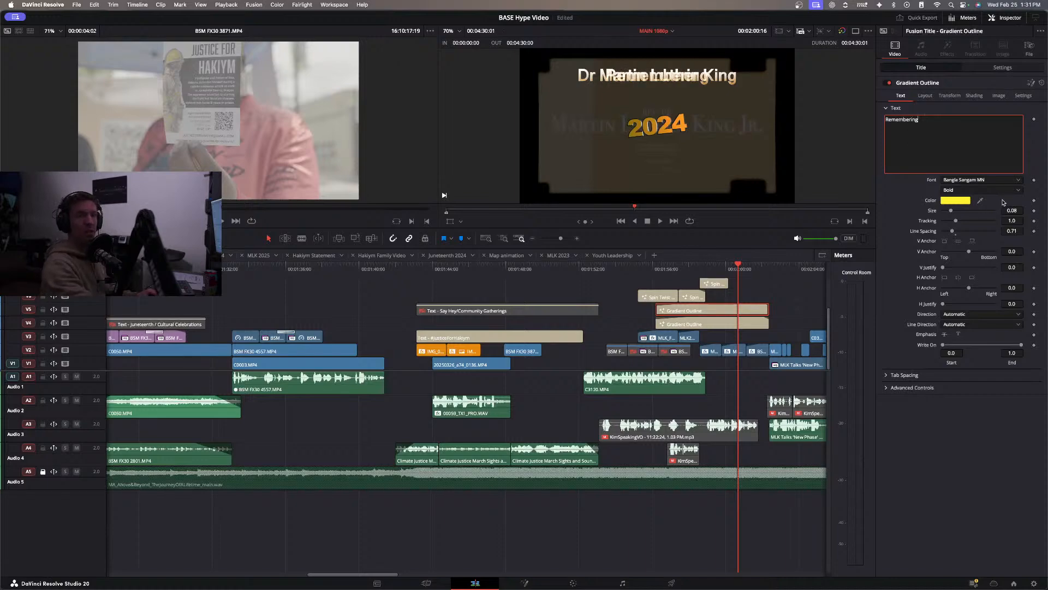
Set the Remembering title's font face to Regular and reduce its text size to 0.0516.
{"action": "left_click", "coordinate": [982, 191]}
{"action": "left_click", "coordinate": [983, 200]}
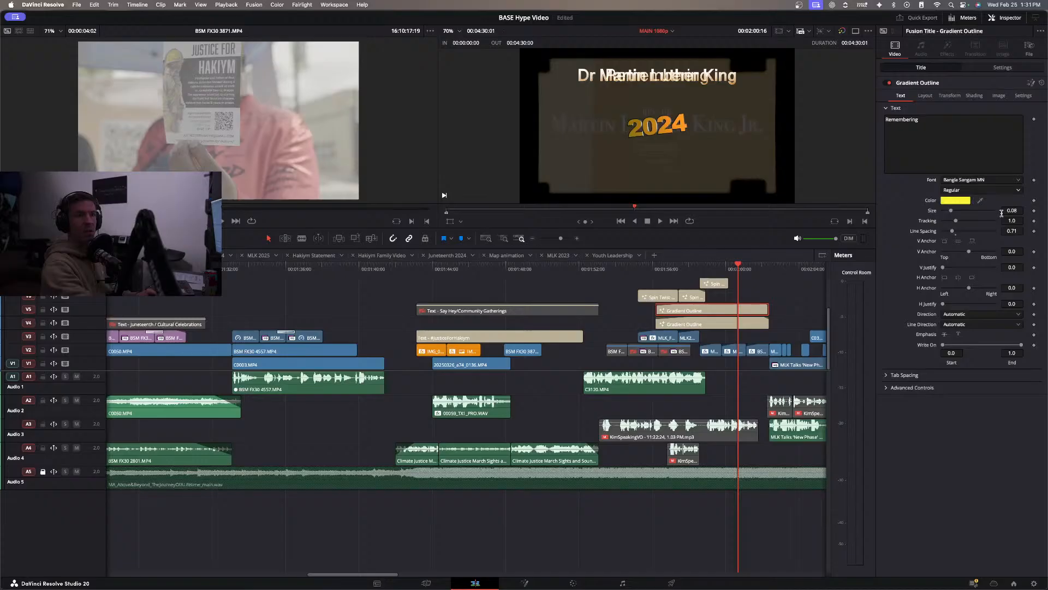
{"action": "left_click_drag", "start_coordinate": [1010, 210], "coordinate": [995, 210]}
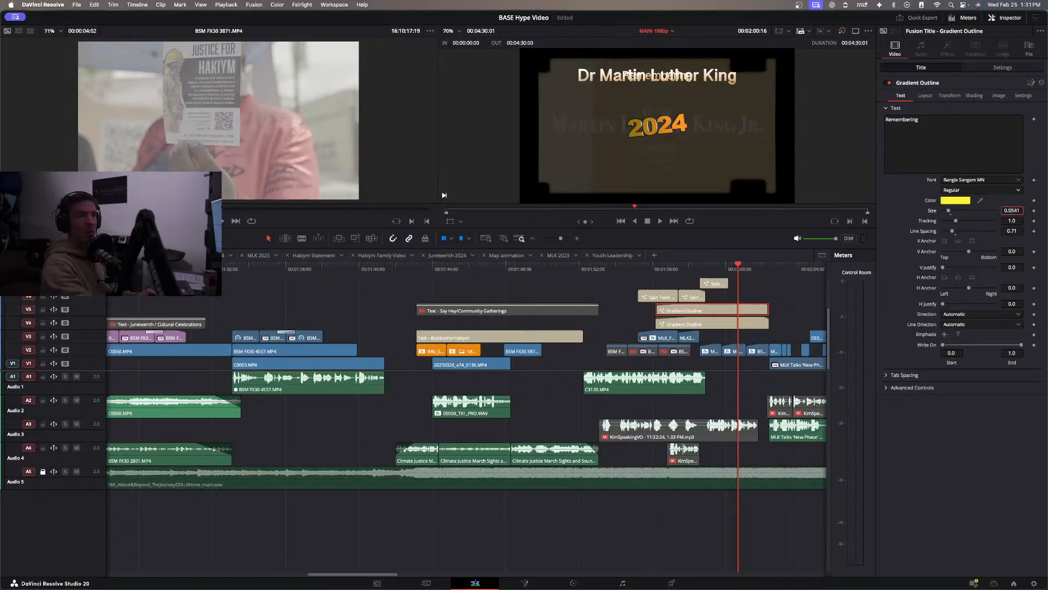
Separate the two titles vertically, setting Position Y to 406 for Remembering and 340 for Dr Martin Luther King.
{"action": "left_click", "coordinate": [1009, 68]}
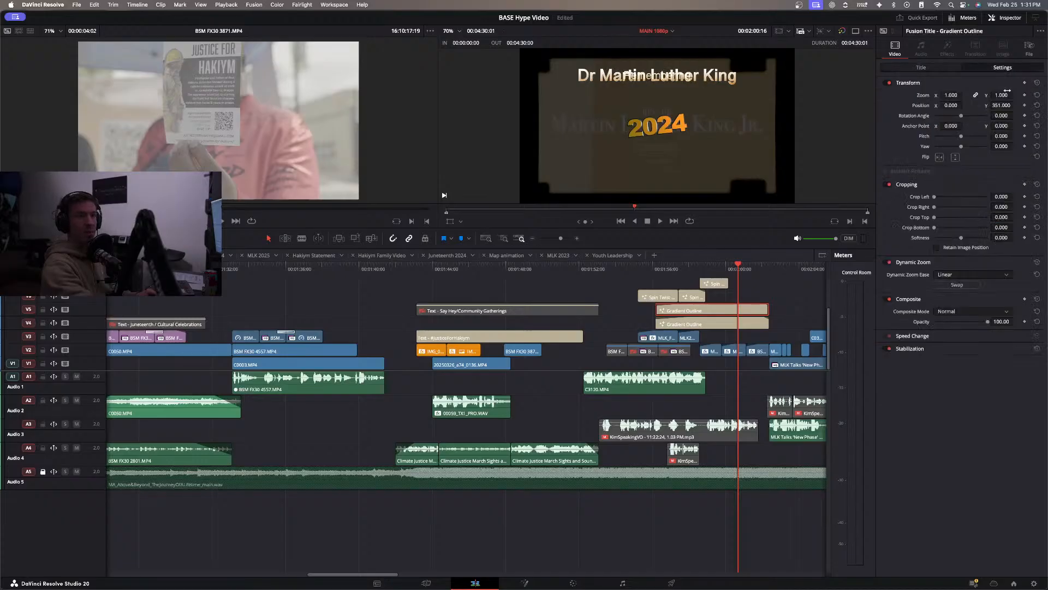
{"action": "left_click_drag", "start_coordinate": [995, 105], "coordinate": [1015, 105]}
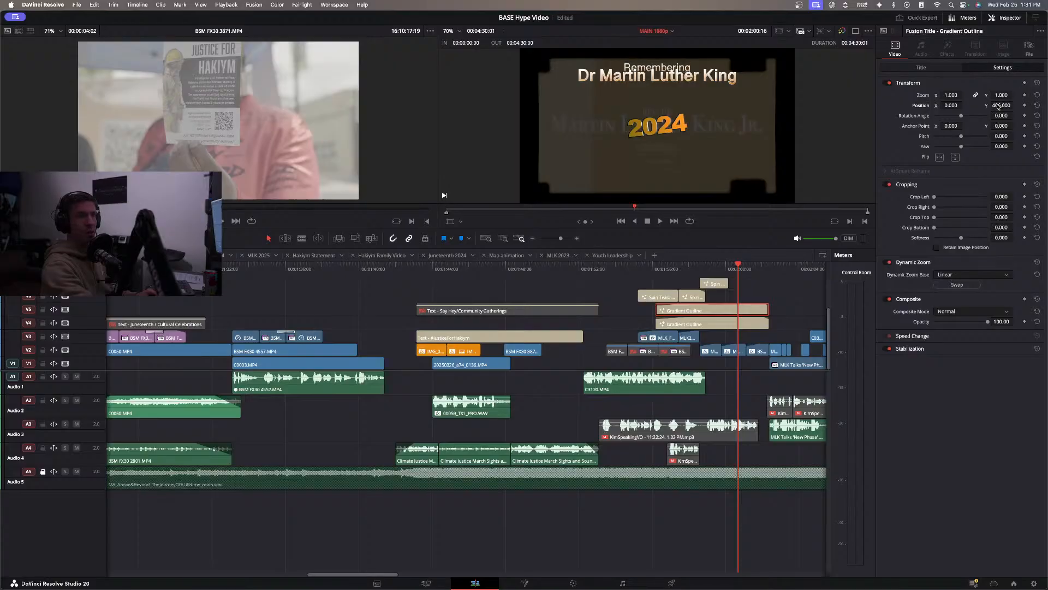
{"action": "left_click", "coordinate": [719, 325]}
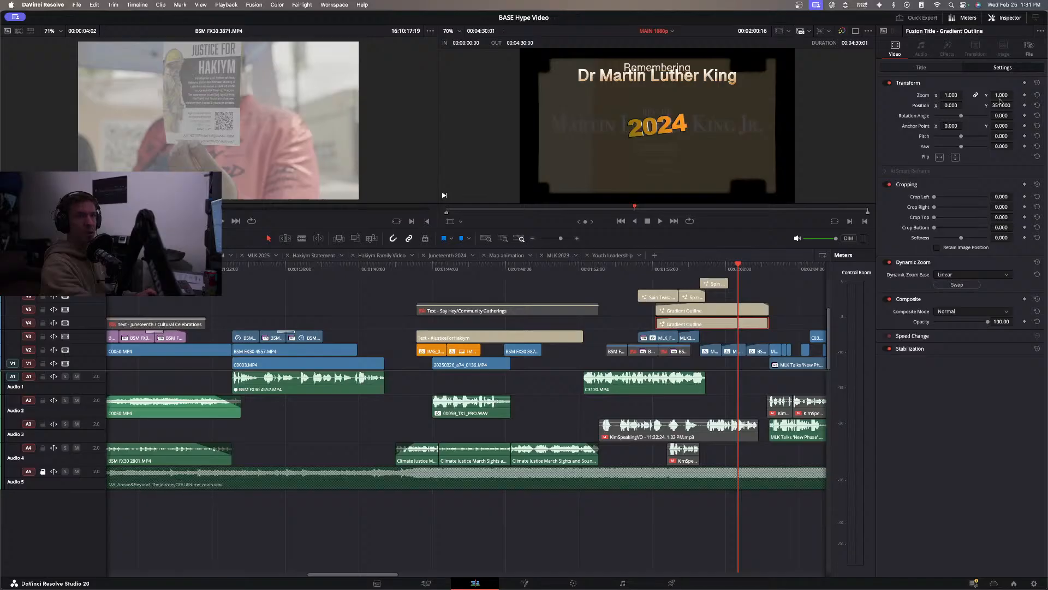
{"action": "left_click_drag", "start_coordinate": [996, 105], "coordinate": [1015, 105]}
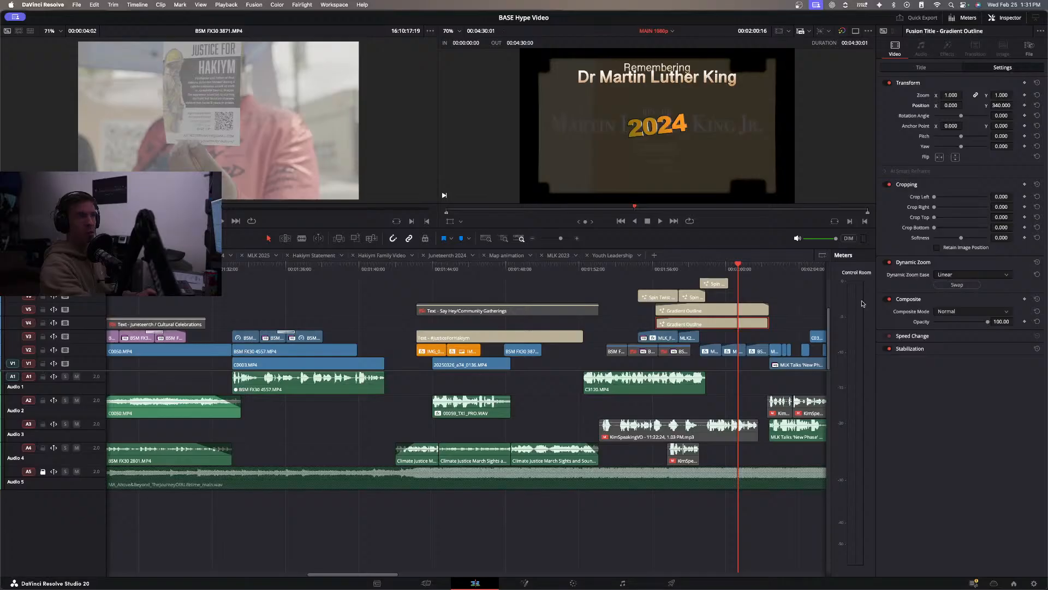
Change the font of the Remembering title on V5 to Apple Chancery.
{"action": "left_click", "coordinate": [717, 313]}
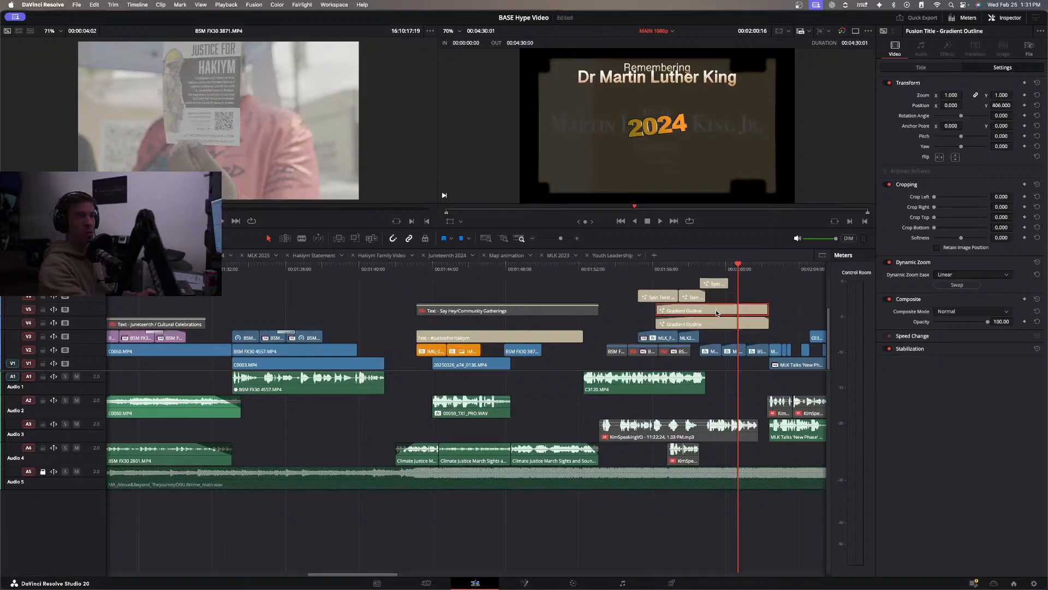
{"action": "left_click", "coordinate": [942, 67]}
{"action": "left_click", "coordinate": [968, 180]}
{"action": "scroll", "coordinate": [964, 262], "scroll_direction": "down", "scroll_amount": 3}
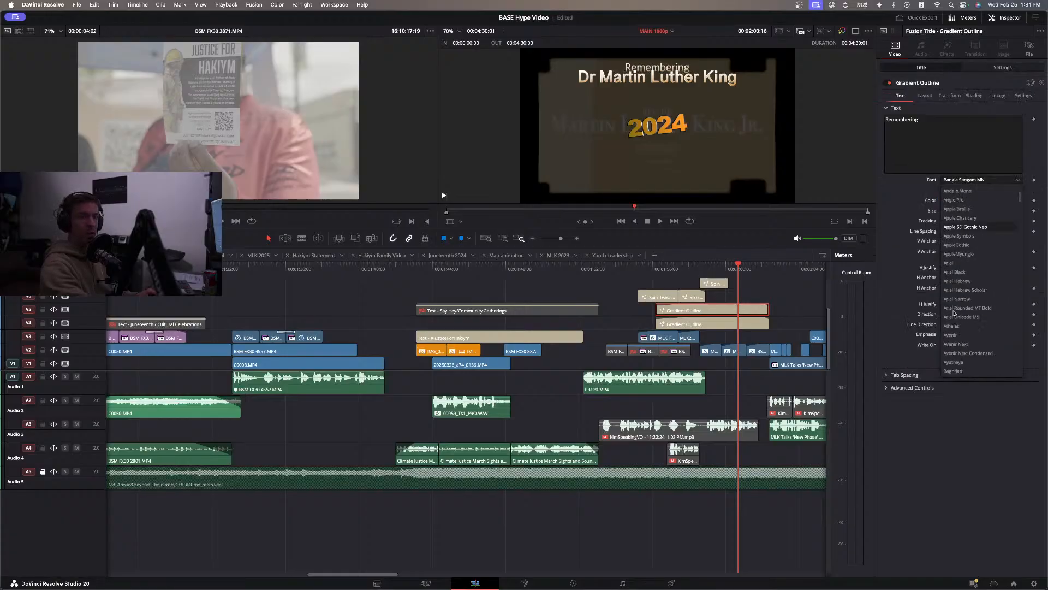
{"action": "left_click", "coordinate": [965, 219]}
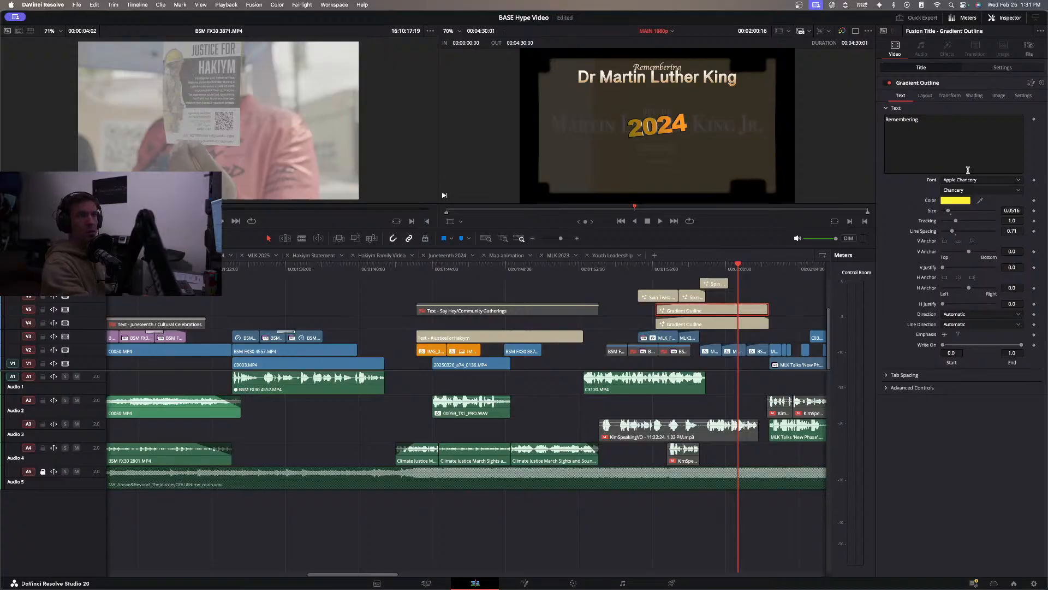
Preview alternative fonts for the Dr Martin Luther King title, keep Bangla Sangam MN, and set its face to Regular.
{"action": "left_click", "coordinate": [736, 322]}
{"action": "left_click", "coordinate": [964, 183]}
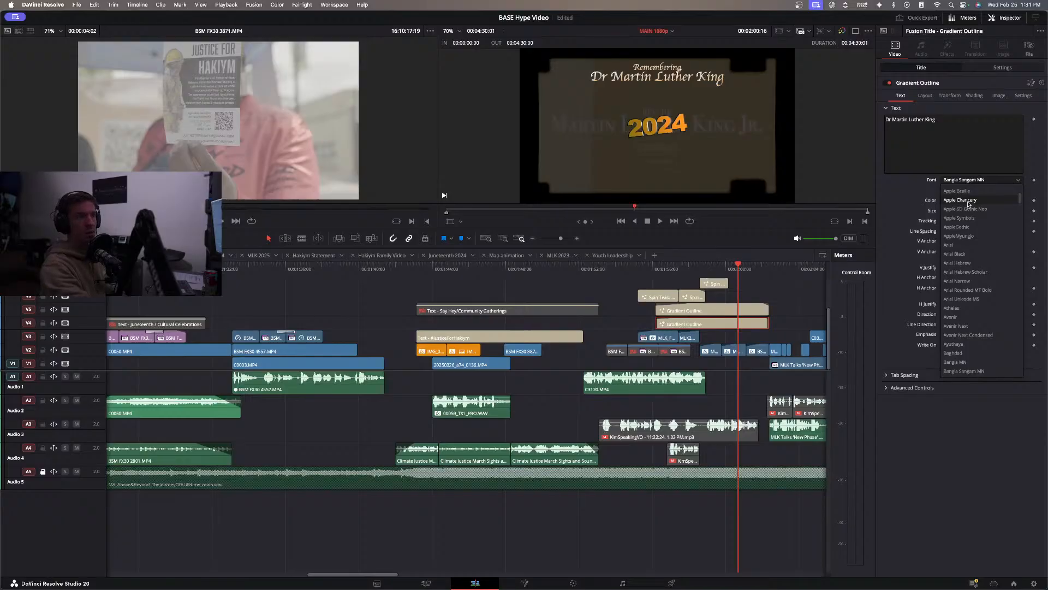
{"action": "left_click", "coordinate": [970, 416]}
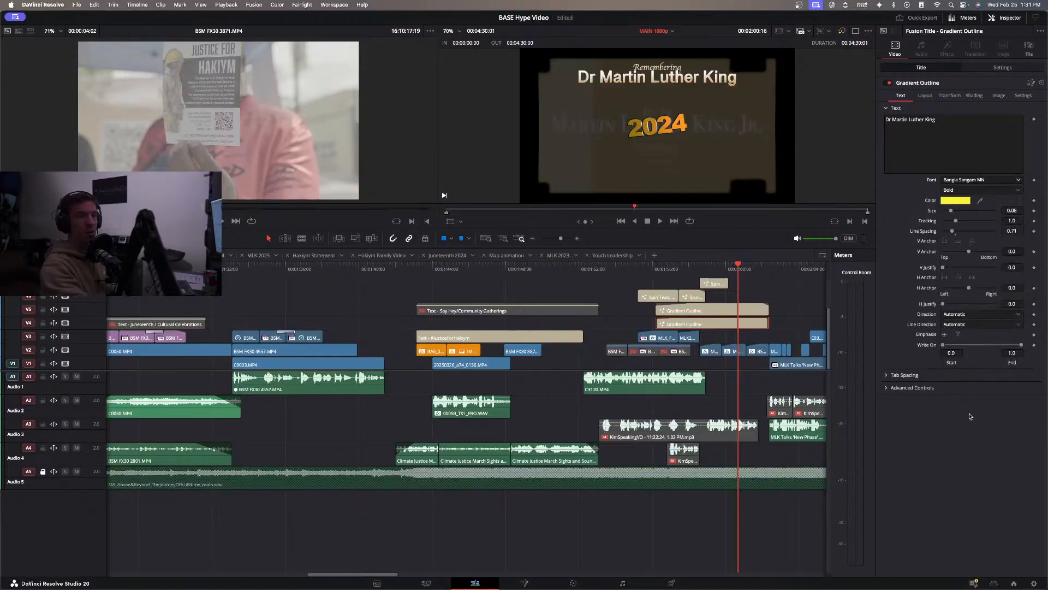
{"action": "left_click", "coordinate": [968, 192]}
{"action": "left_click", "coordinate": [965, 204]}
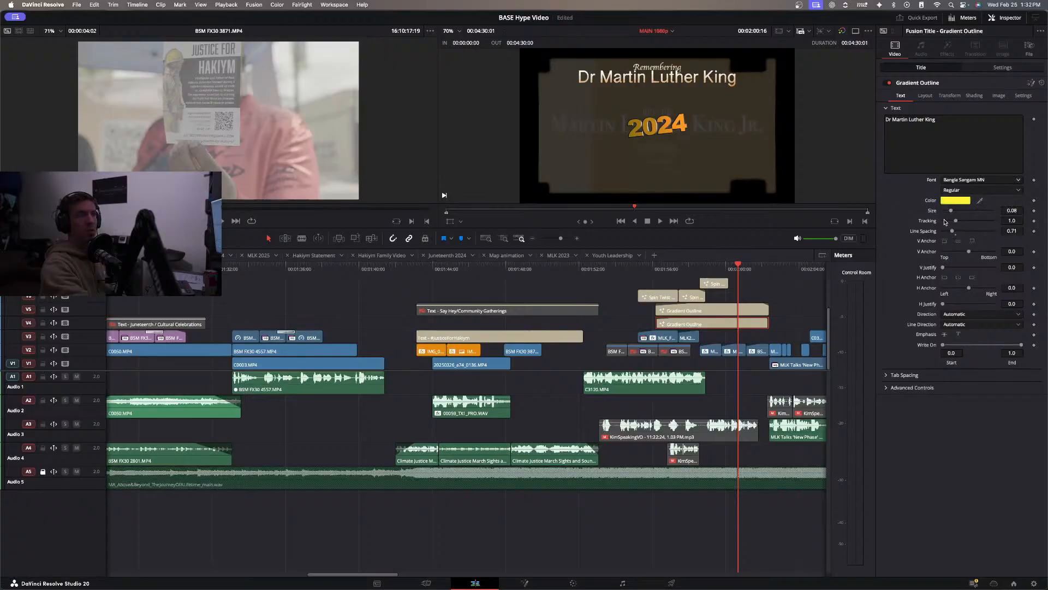
Disable both Gradient Outline titles on V4 and V5 to view the MLK section without them.
{"action": "left_click", "coordinate": [650, 275]}
{"action": "left_click_drag", "start_coordinate": [756, 300], "coordinate": [736, 325]}
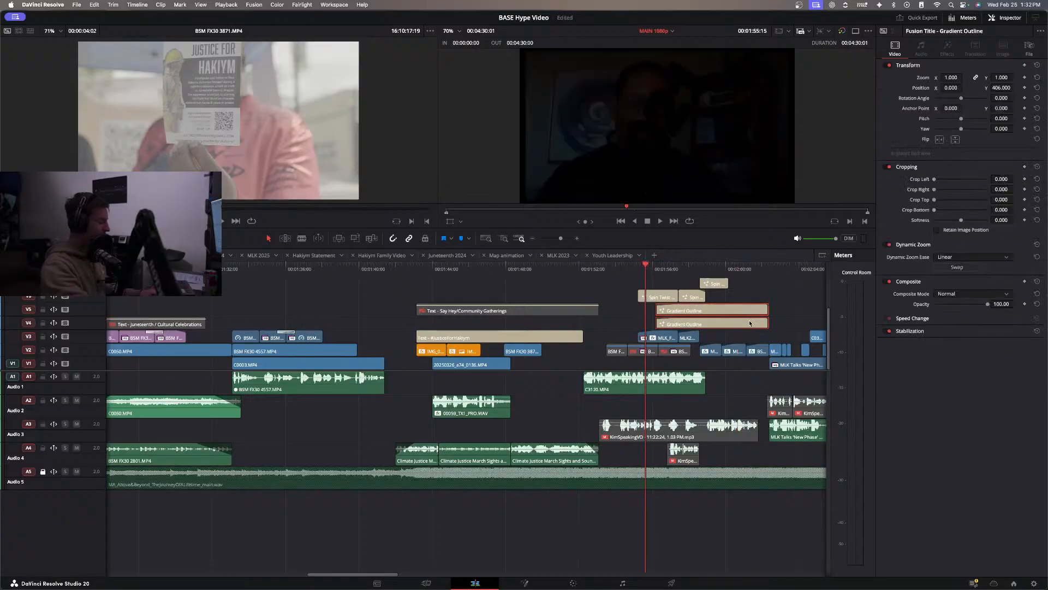
{"action": "key", "text": "d"}
Play the MLK section from 01:53:21 without the two titles, and replay it from the start of the year titles.
{"action": "left_click", "coordinate": [614, 277]}
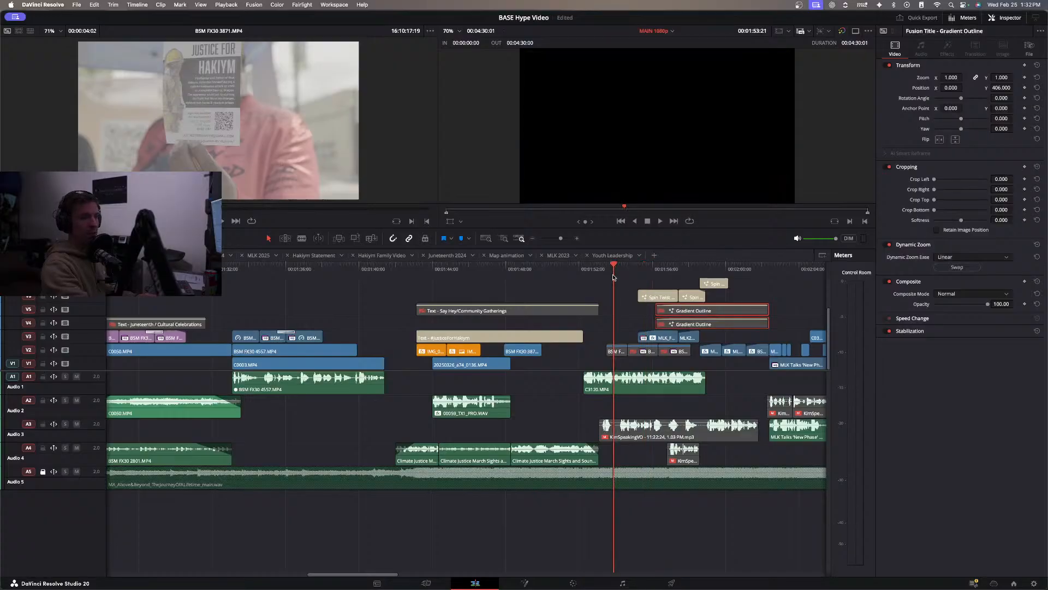
{"action": "key", "text": "space"}
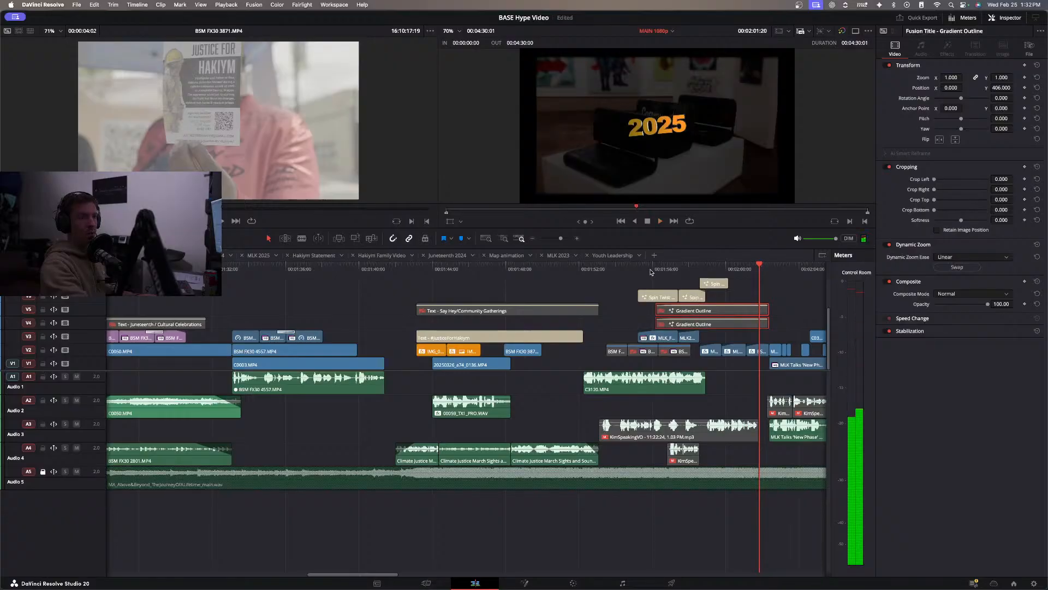
{"action": "left_click", "coordinate": [650, 270]}
{"action": "key", "text": "space"}
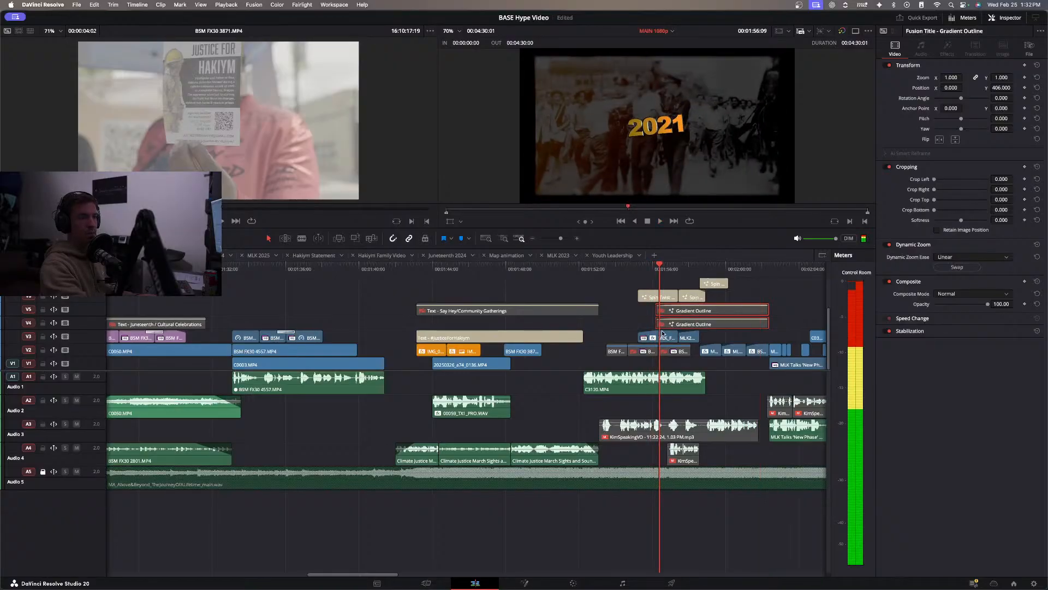
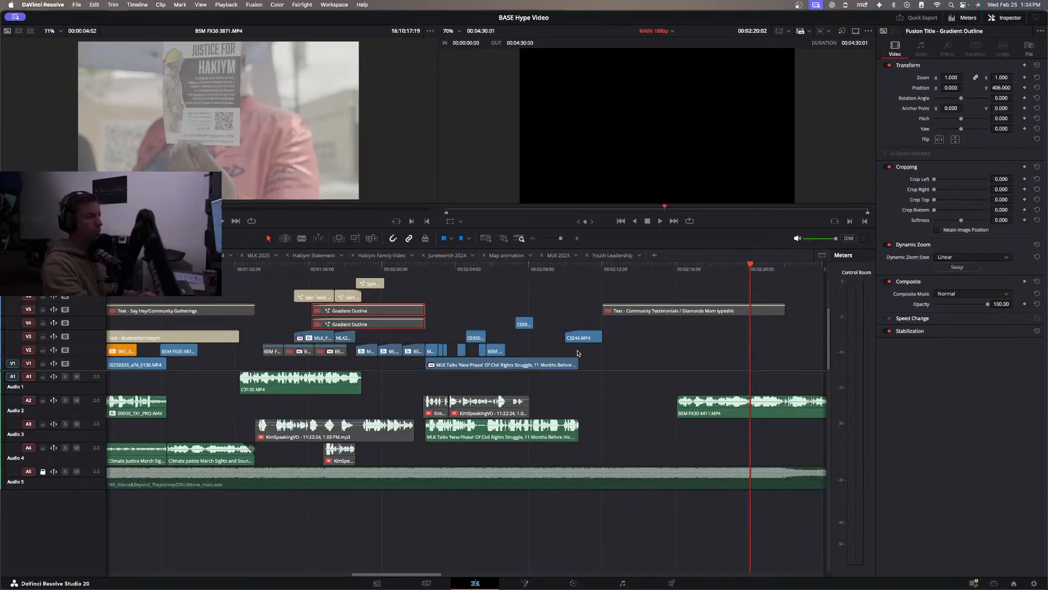
Play the MLK section from just before the Gradient Outline titles, replay it from the start of the MLK Talks clip, and clear the title selection.
{"action": "left_click", "coordinate": [304, 270]}
{"action": "key", "text": "space"}
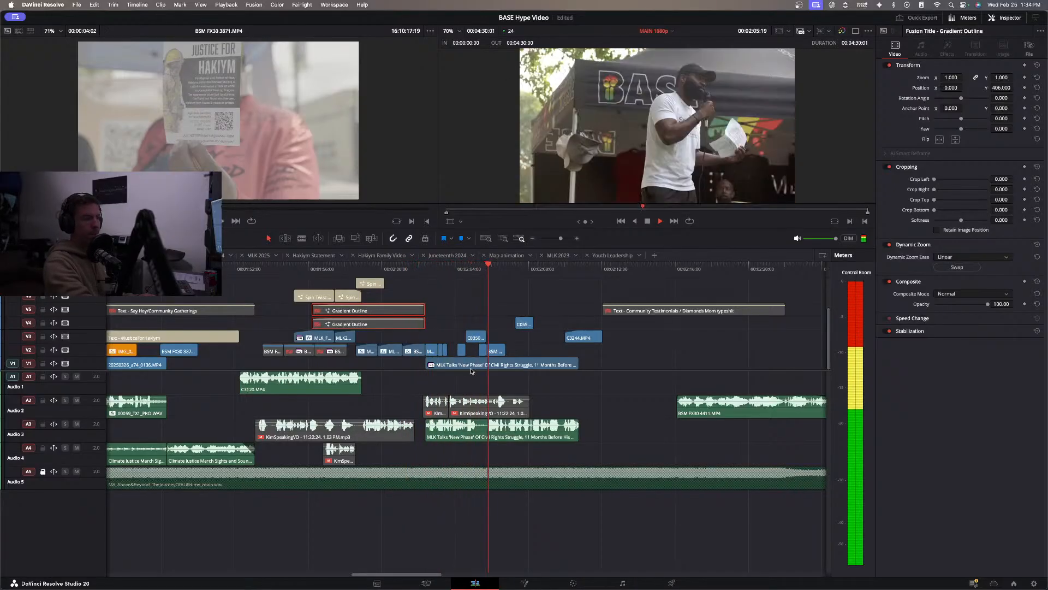
{"action": "left_click", "coordinate": [430, 267]}
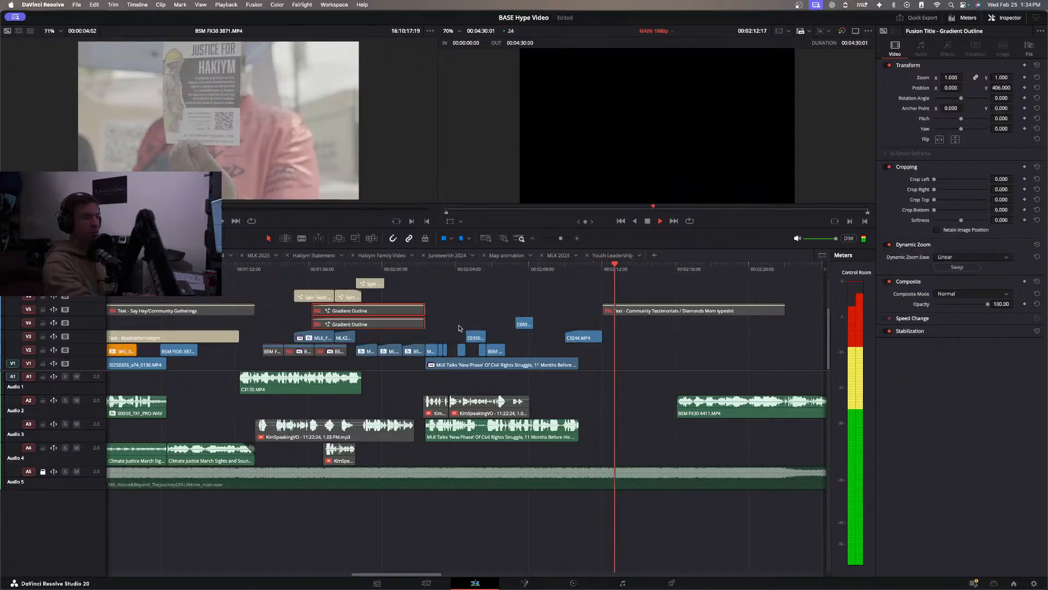
{"action": "left_click", "coordinate": [445, 292]}
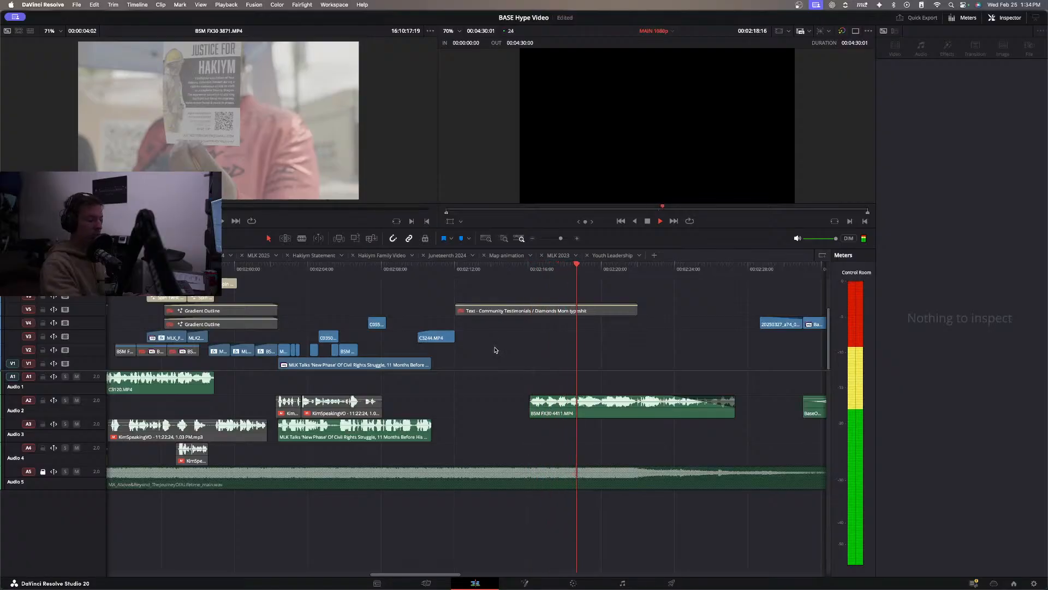
Return the playhead to the start of the MAIN 1080p timeline and show the video full screen for review.
{"action": "key", "text": "Home"}
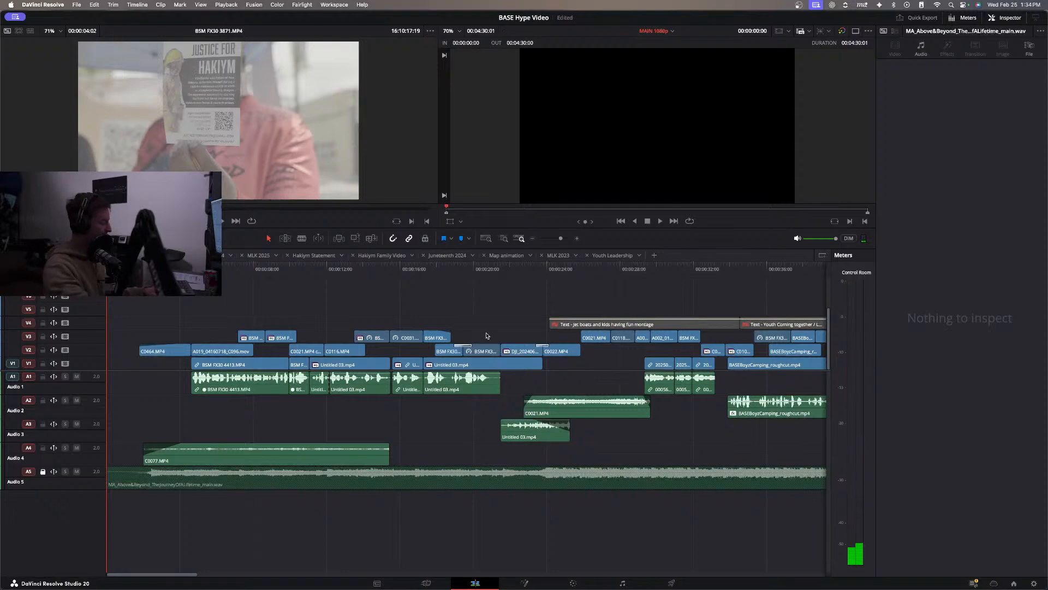
{"action": "key", "text": "super+f"}
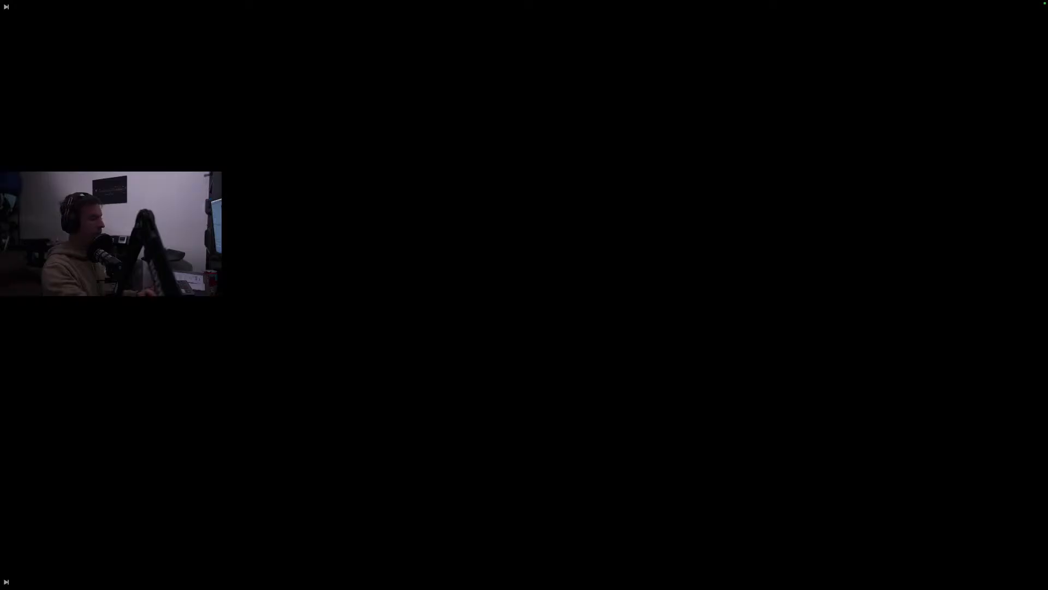
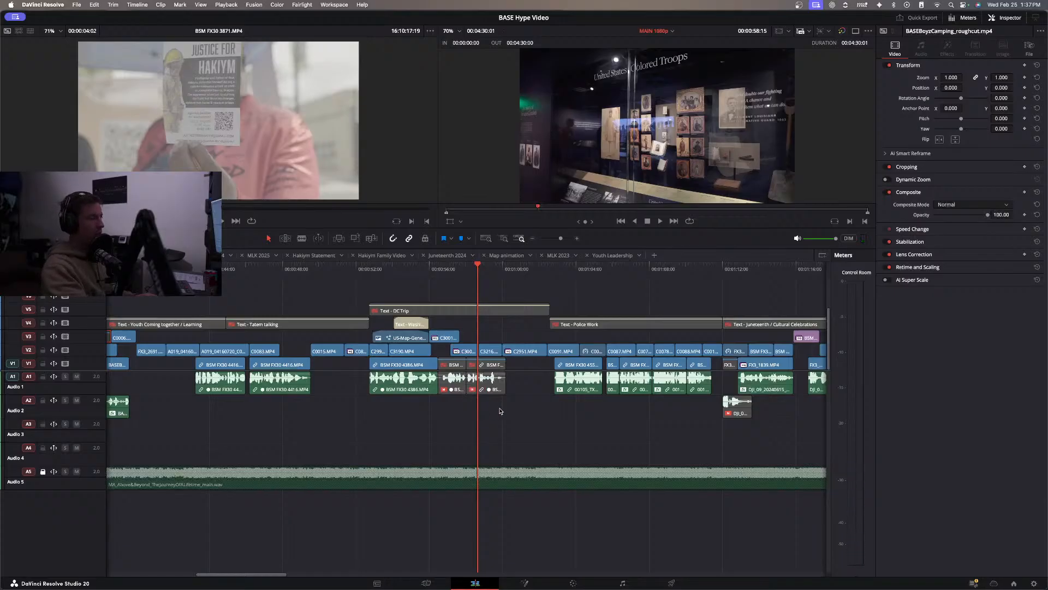
Play the timeline from about 33 seconds, then review the museum shots in the DC Trip section from about 57 seconds.
{"action": "scroll", "coordinate": [340, 414], "scroll_direction": "left", "scroll_amount": 5}
{"action": "left_click", "coordinate": [312, 268]}
{"action": "key", "text": "space"}
{"action": "left_click", "coordinate": [222, 268]}
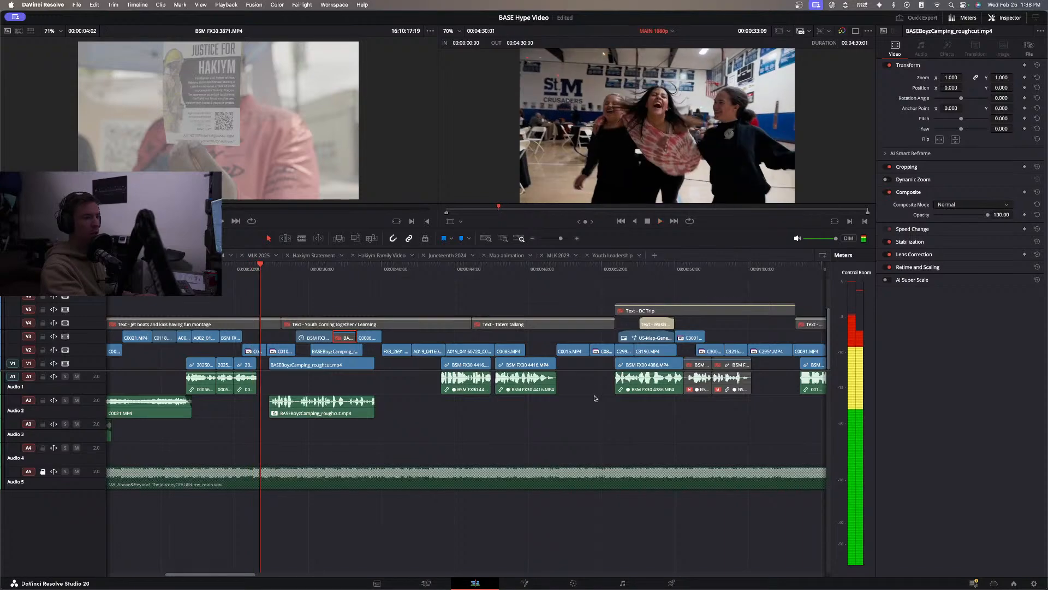
{"action": "scroll", "coordinate": [597, 398], "scroll_direction": "right", "scroll_amount": 3}
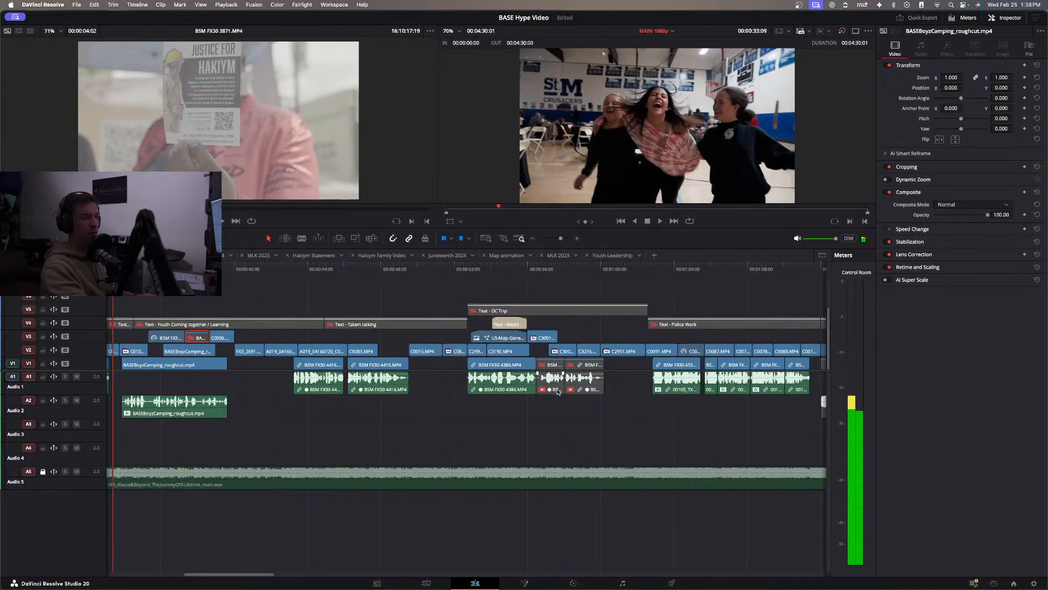
{"action": "left_click", "coordinate": [548, 268]}
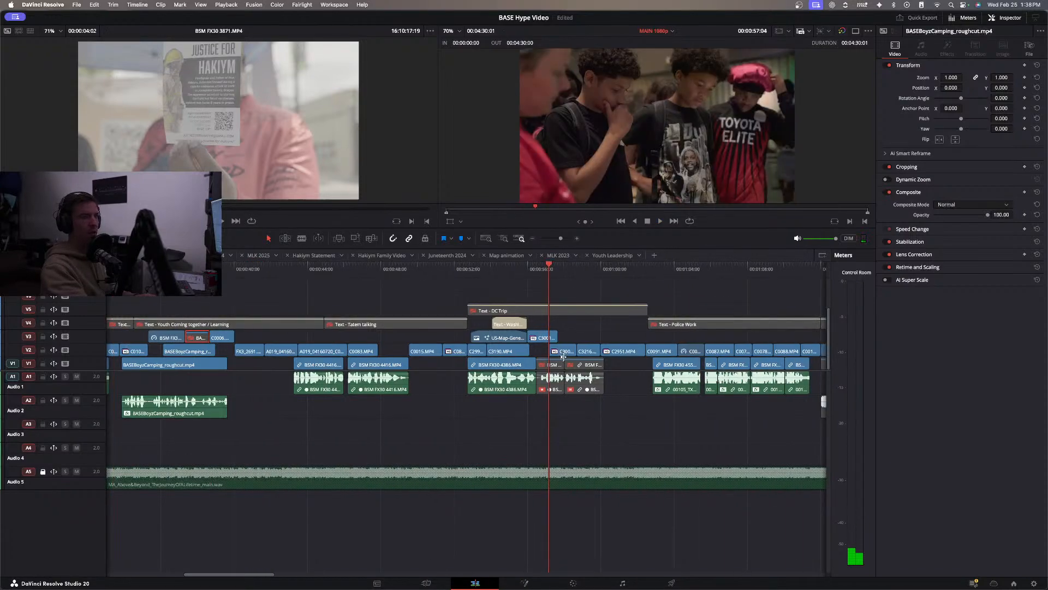
{"action": "key", "text": "space"}
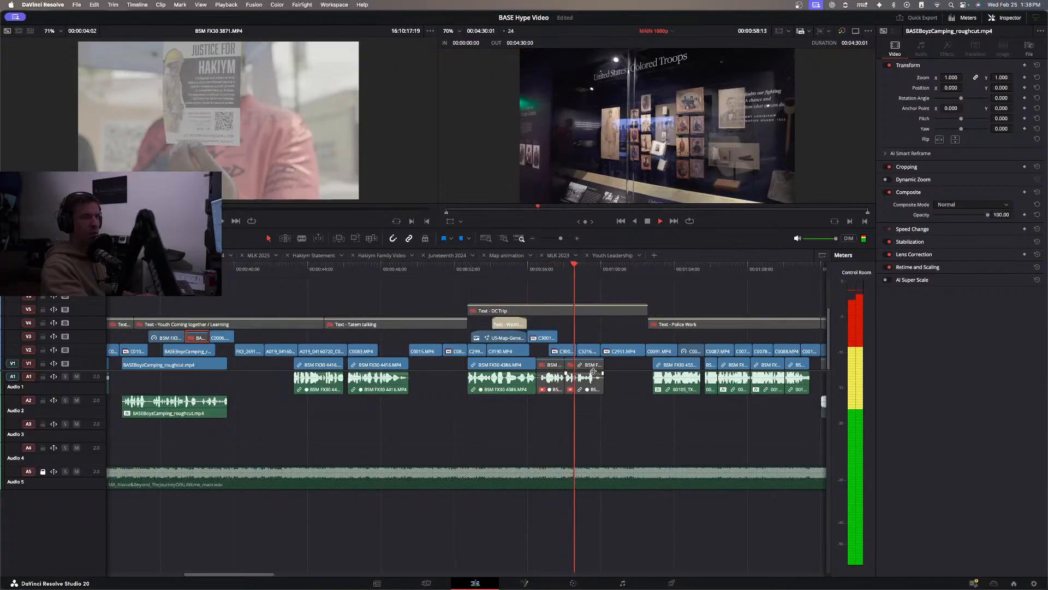
{"action": "key", "text": "space"}
Play the DC Trip section from its start and extend the beginning of the Washington DC title back to the cut into C3190.MP4.
{"action": "left_click", "coordinate": [469, 269]}
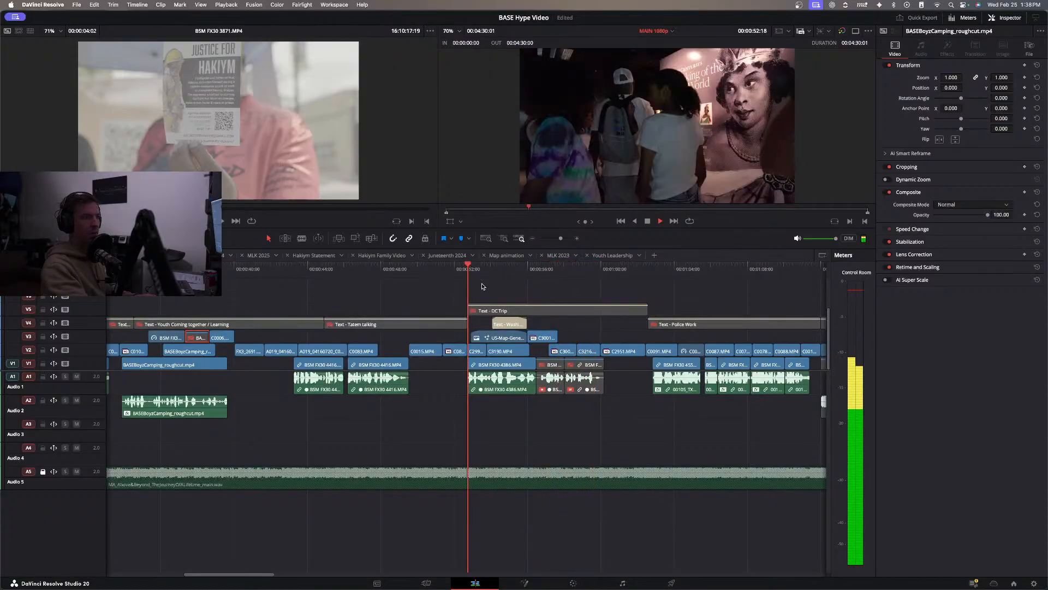
{"action": "key", "text": "space"}
{"action": "key", "text": "space"}
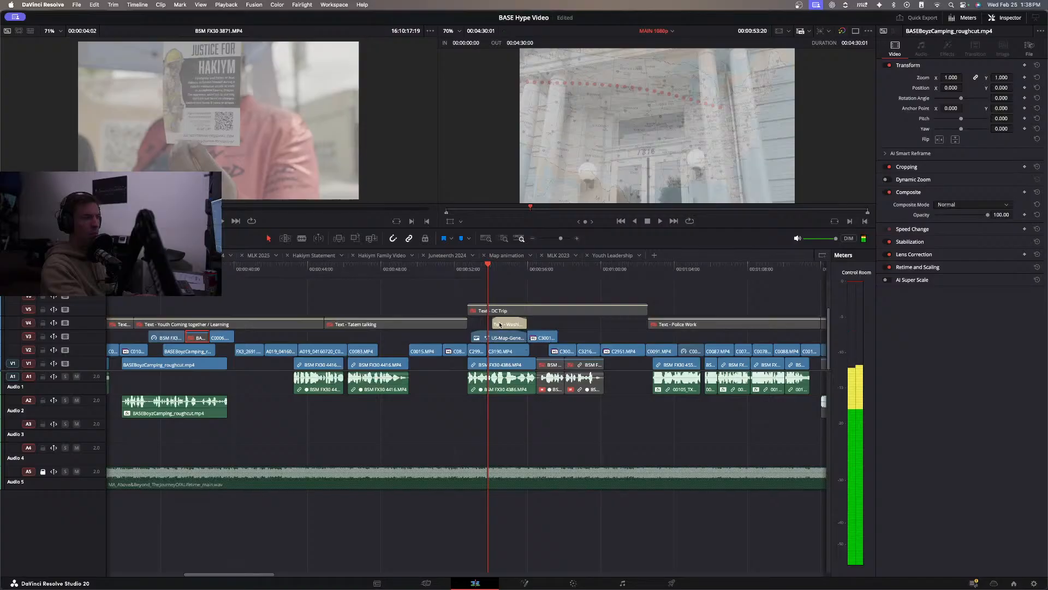
{"action": "left_click_drag", "start_coordinate": [496, 323], "coordinate": [489, 323]}
{"action": "key", "text": "space"}
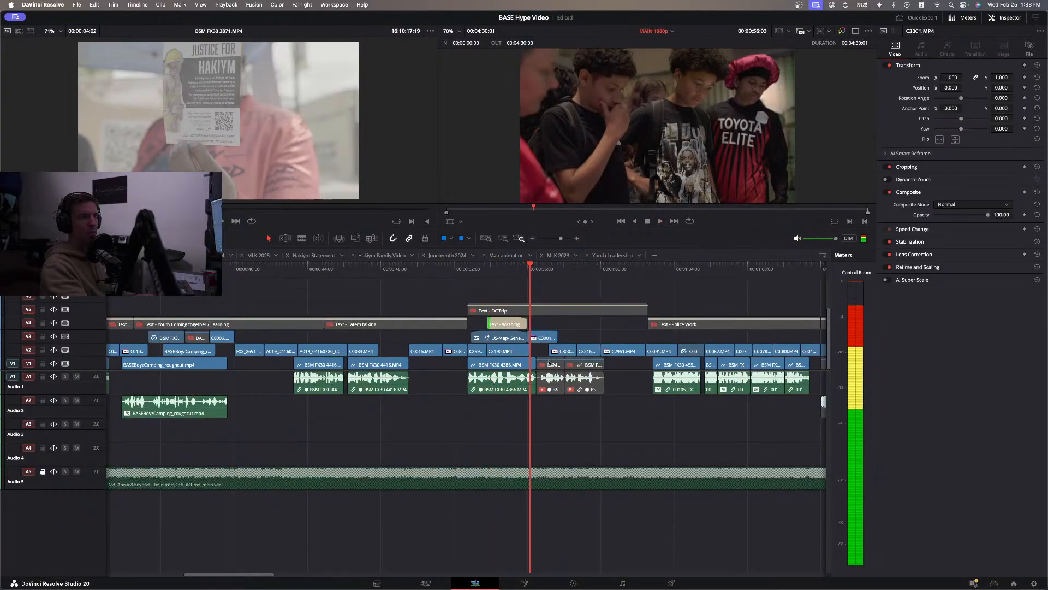
Select C3190.MP4, replay the DC Trip section from its opening through the Capitol shot, and clear the clip selection.
{"action": "left_click", "coordinate": [516, 351]}
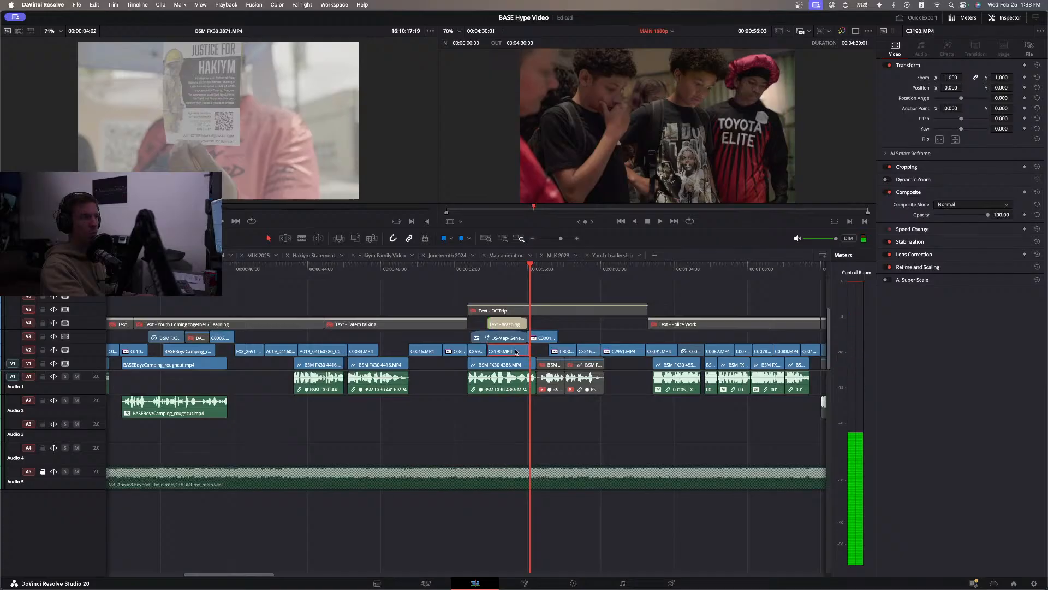
{"action": "left_click", "coordinate": [476, 270]}
{"action": "key", "text": "space"}
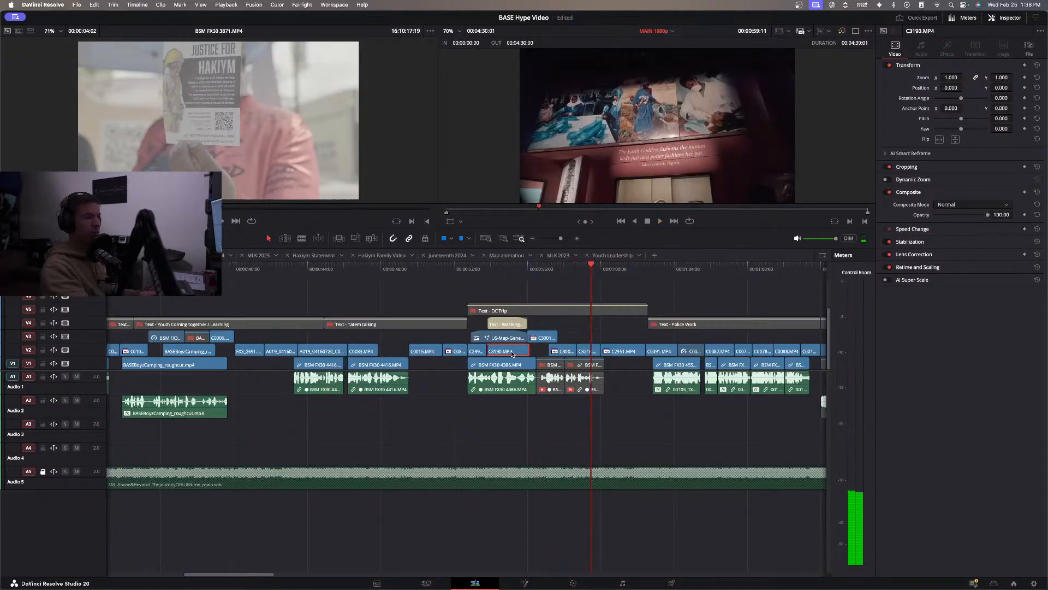
{"action": "left_click", "coordinate": [464, 268]}
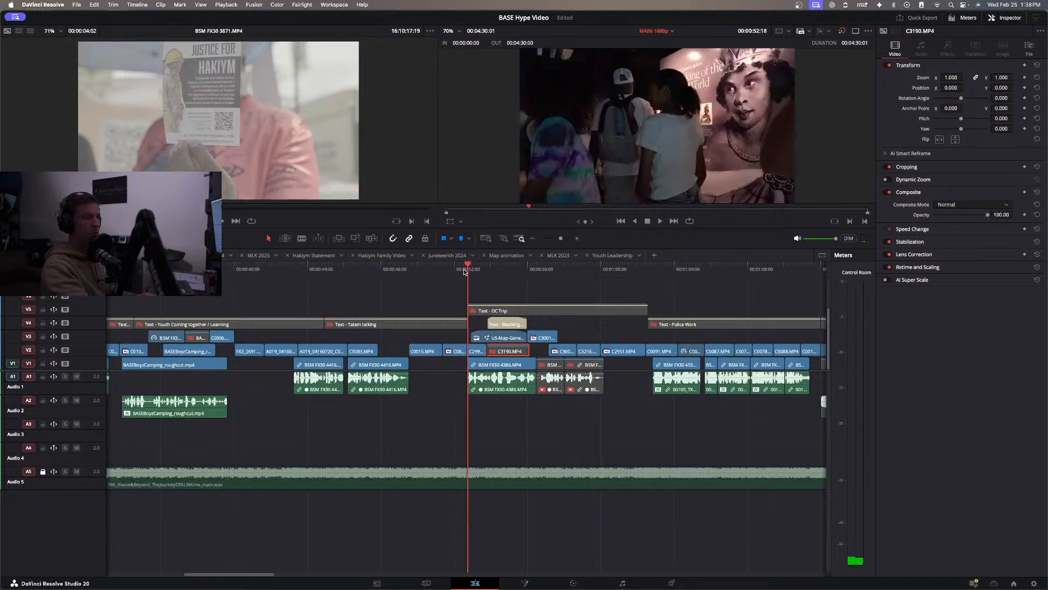
{"action": "key", "text": "space"}
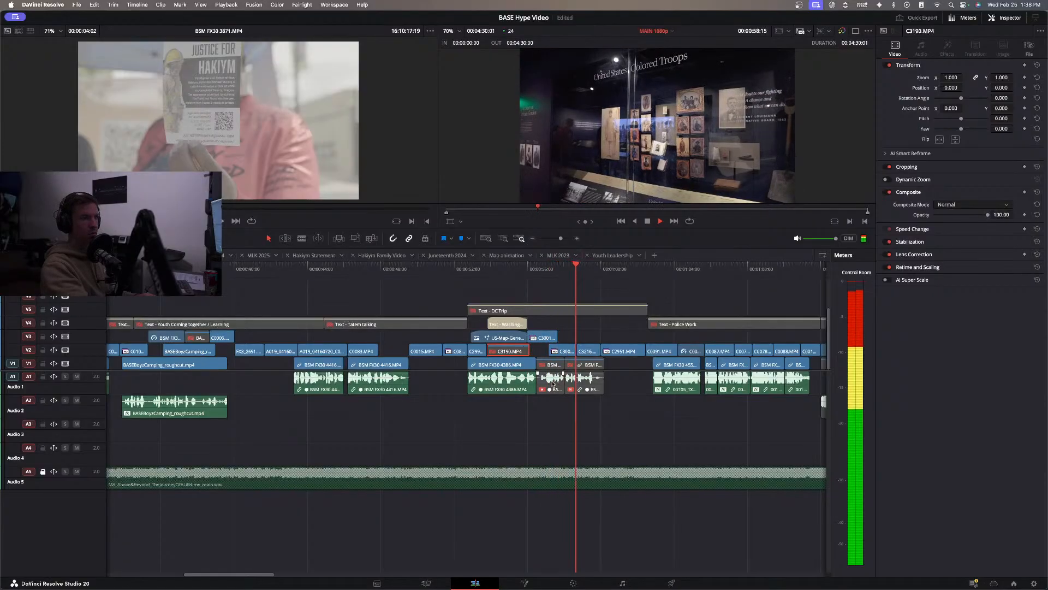
{"action": "left_click", "coordinate": [558, 421]}
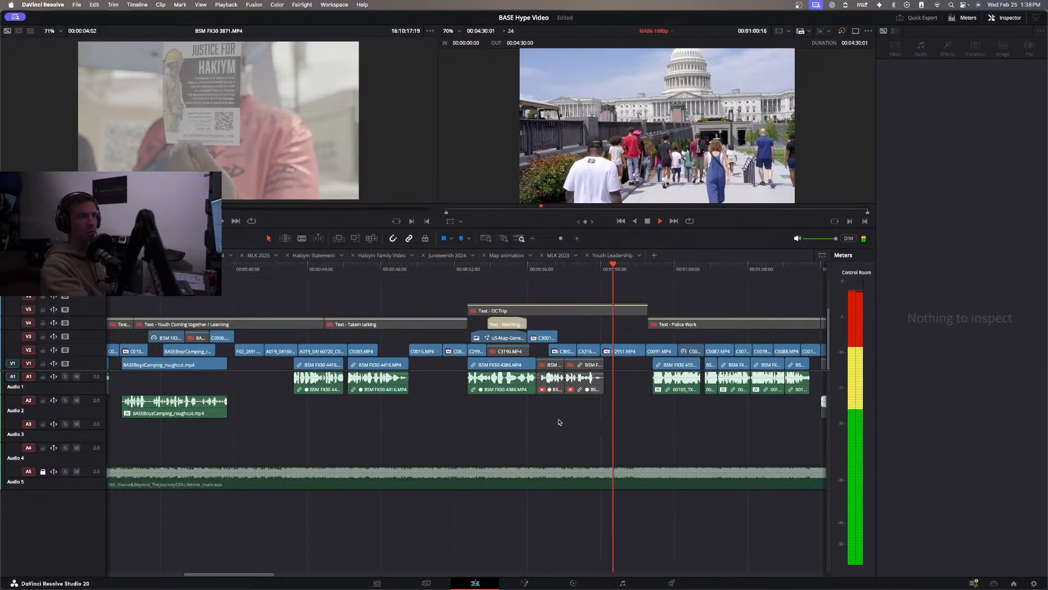
{"action": "key", "text": "space"}
Move the Capitol clip C2951.MP4 over C3190.MP4 beneath the map animation and play the DC Trip section from its start.
{"action": "left_click", "coordinate": [622, 351]}
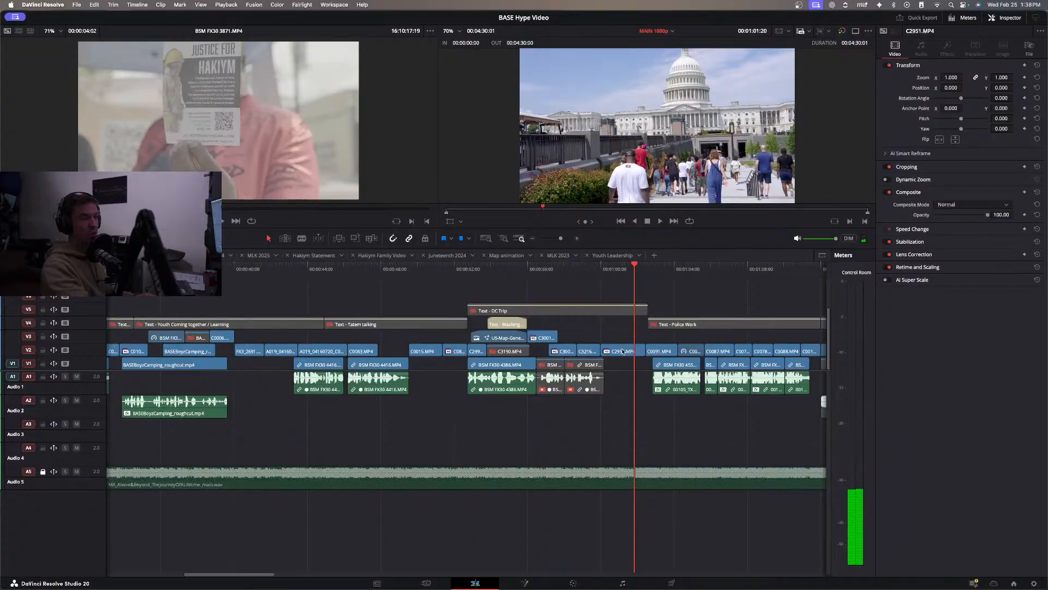
{"action": "left_click_drag", "start_coordinate": [624, 352], "coordinate": [510, 353]}
{"action": "left_click", "coordinate": [507, 293]}
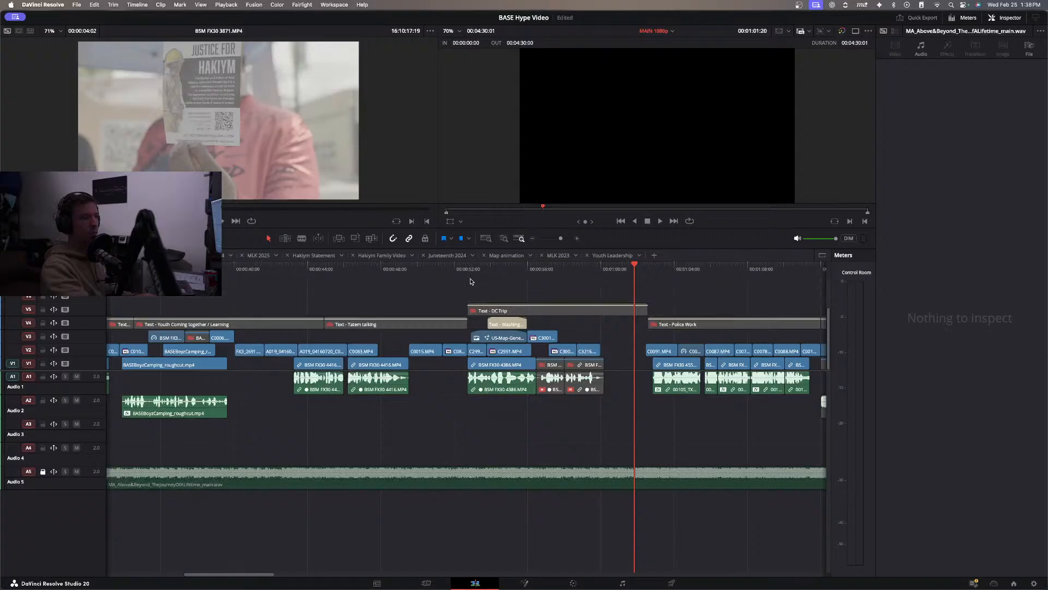
{"action": "left_click", "coordinate": [468, 272]}
{"action": "key", "text": "space"}
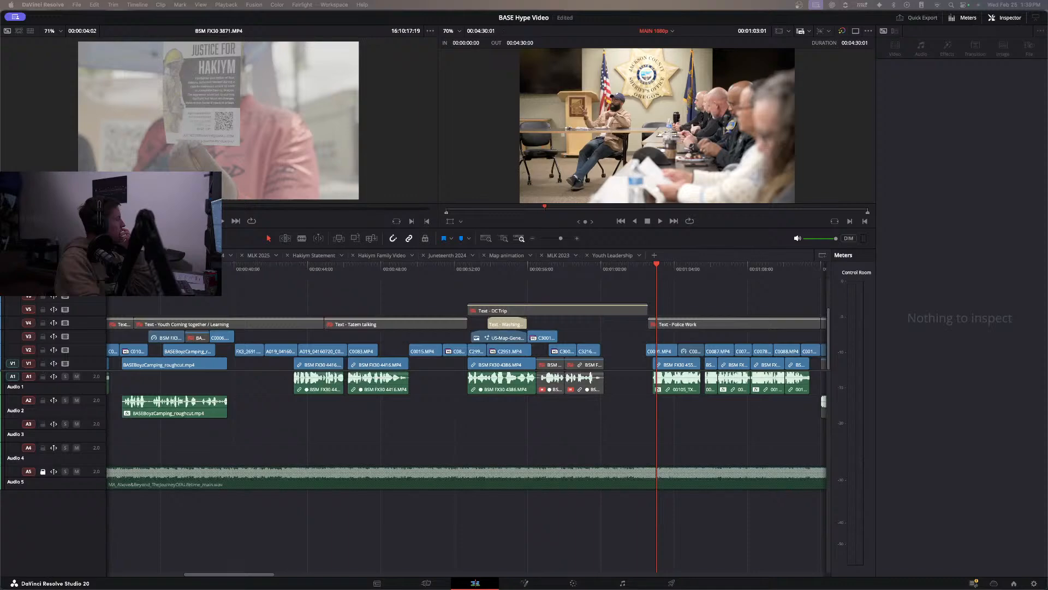
Preview the raw DC trip source clips, including C3096.MP4 and C3089.MP4, playing forward and in reverse to find usable moments.
{"action": "key", "text": "space"}
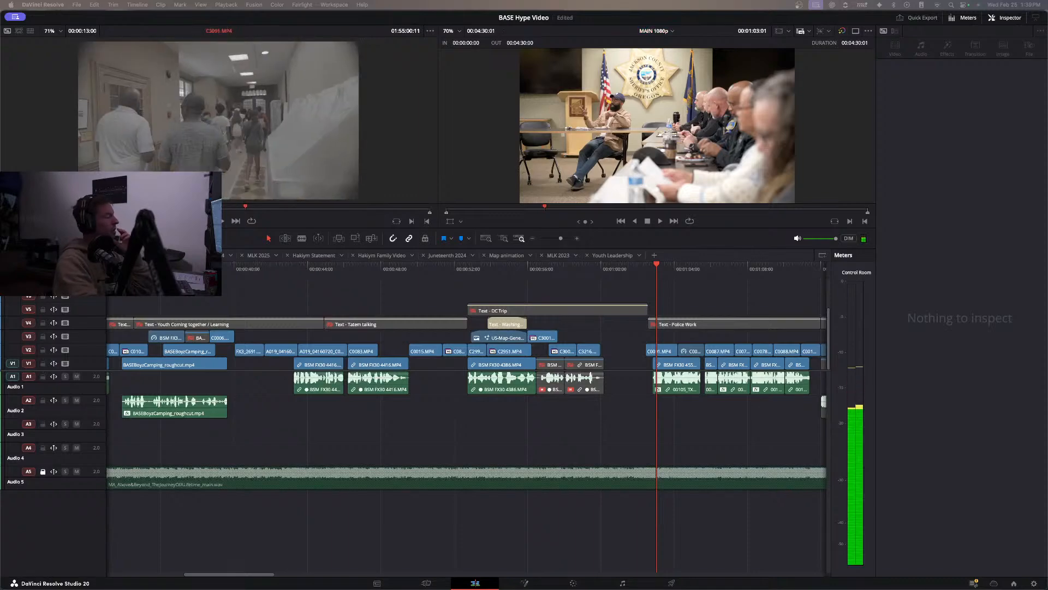
{"action": "key", "text": "space"}
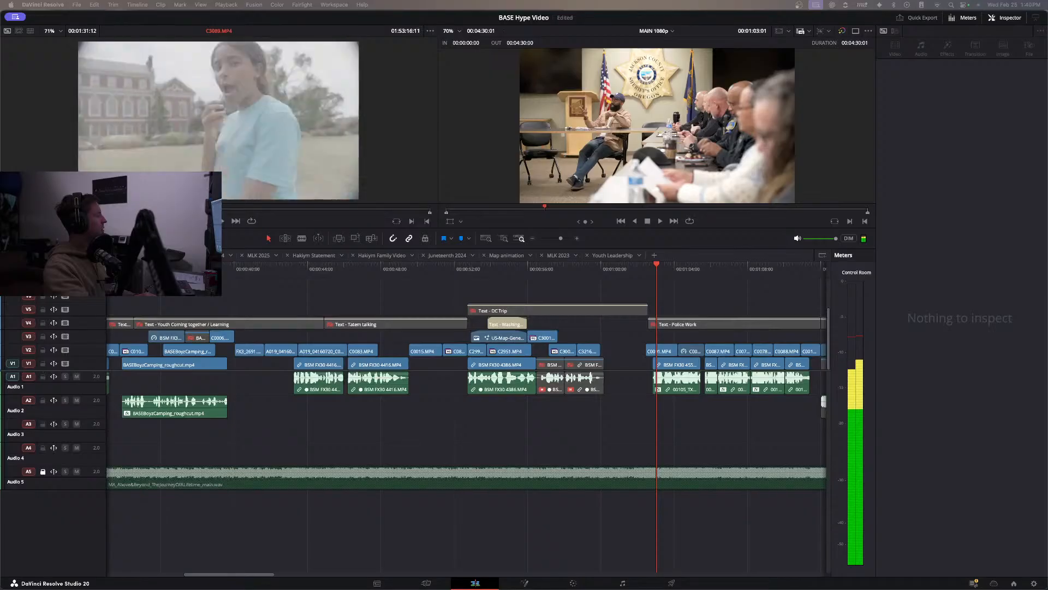
{"action": "key", "text": "space"}
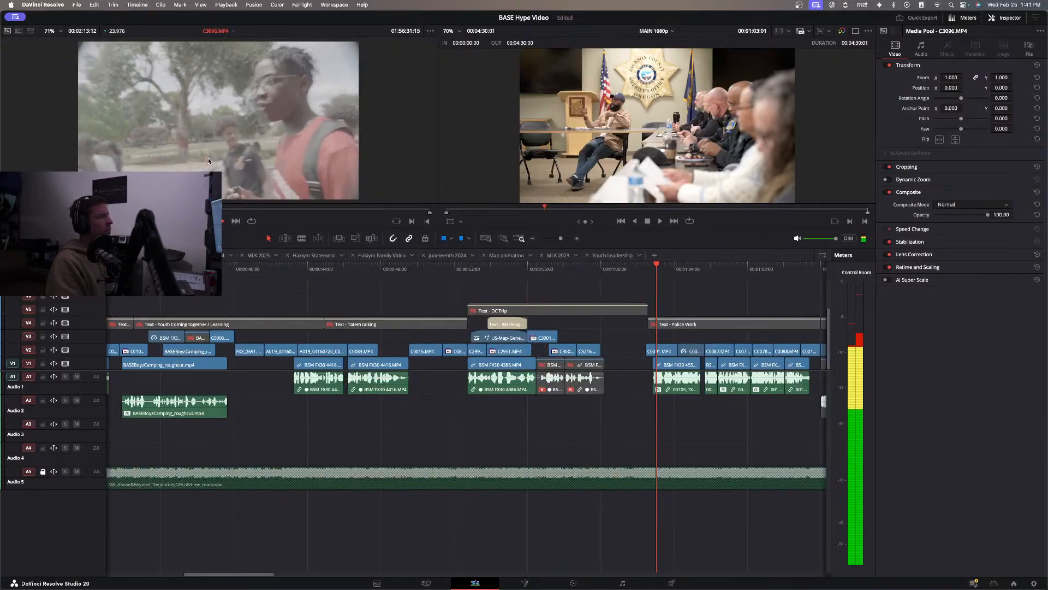
{"action": "key", "text": "l"}
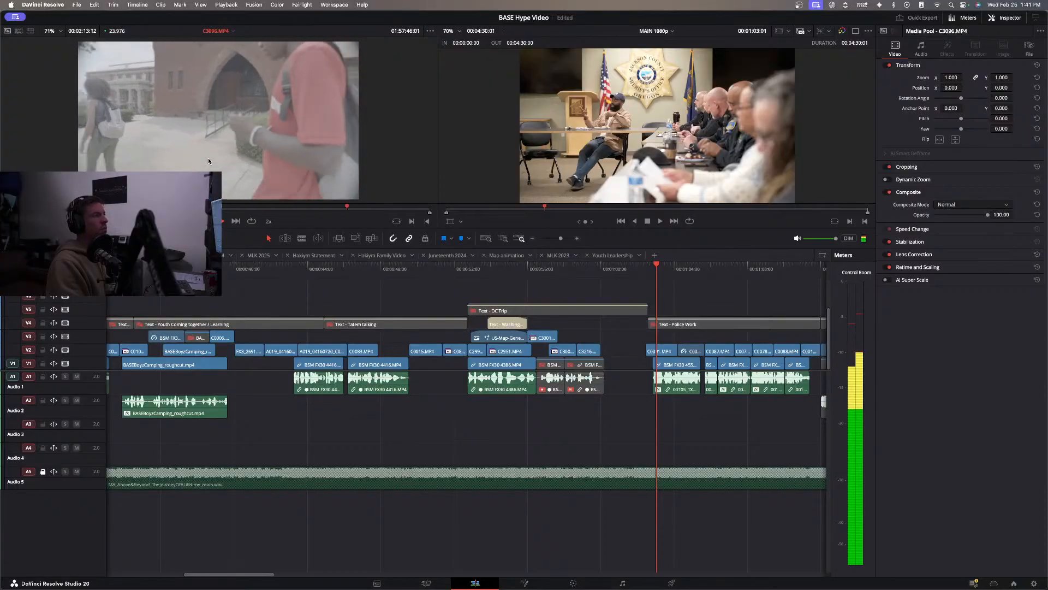
{"action": "key", "text": "space"}
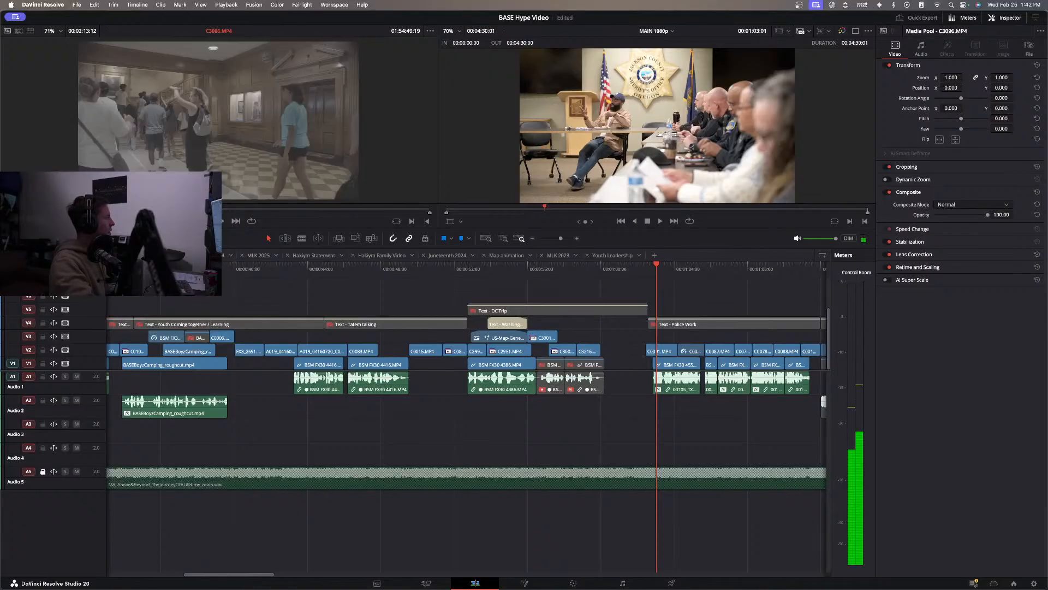
{"action": "key", "text": "space"}
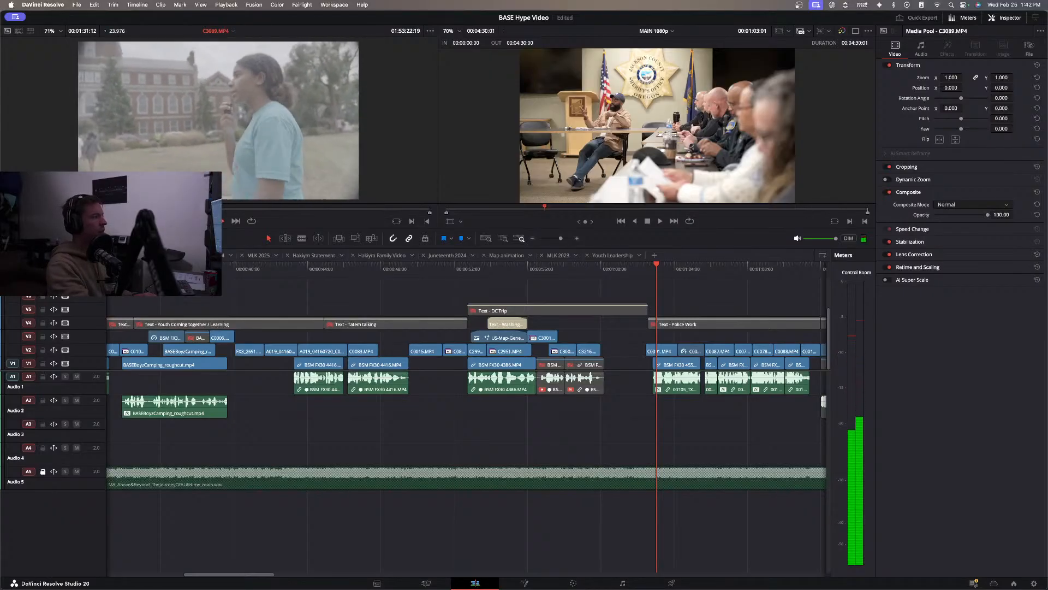
{"action": "key", "text": "j"}
{"action": "key", "text": "j"}
{"action": "key", "text": "j"}
{"action": "key", "text": "k"}
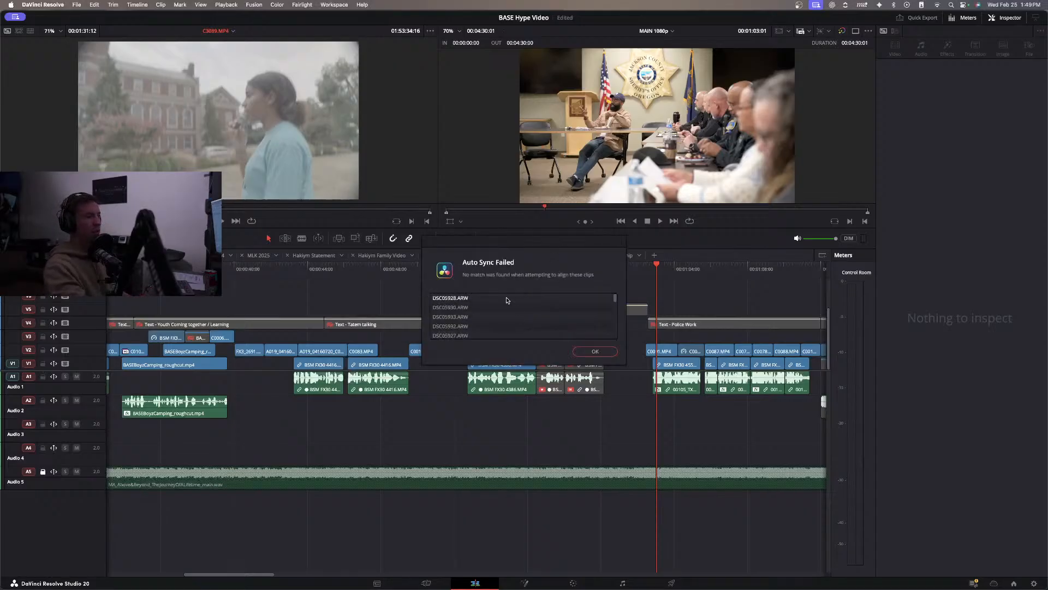
Examine the full list of unmatched clips in the Auto Sync Failed report and dismiss it.
{"action": "scroll", "coordinate": [518, 320], "scroll_direction": "down", "scroll_amount": 1}
{"action": "scroll", "coordinate": [518, 320], "scroll_direction": "up", "scroll_amount": 3}
{"action": "scroll", "coordinate": [518, 320], "scroll_direction": "down", "scroll_amount": 3}
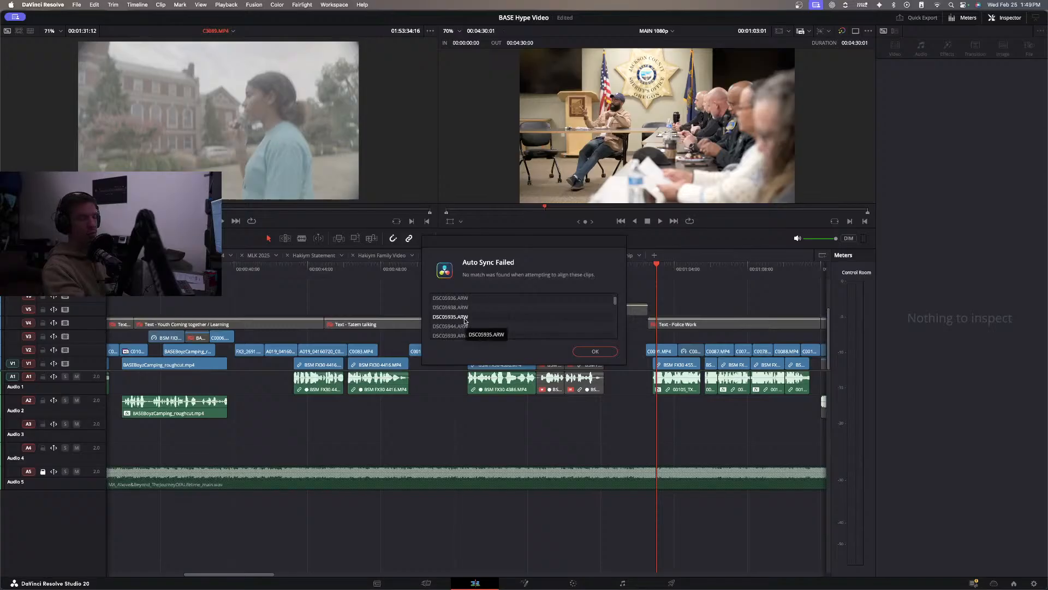
{"action": "scroll", "coordinate": [465, 321], "scroll_direction": "up", "scroll_amount": 3}
{"action": "scroll", "coordinate": [465, 321], "scroll_direction": "down", "scroll_amount": 3}
{"action": "scroll", "coordinate": [465, 321], "scroll_direction": "down", "scroll_amount": 3}
{"action": "scroll", "coordinate": [465, 321], "scroll_direction": "down", "scroll_amount": 3}
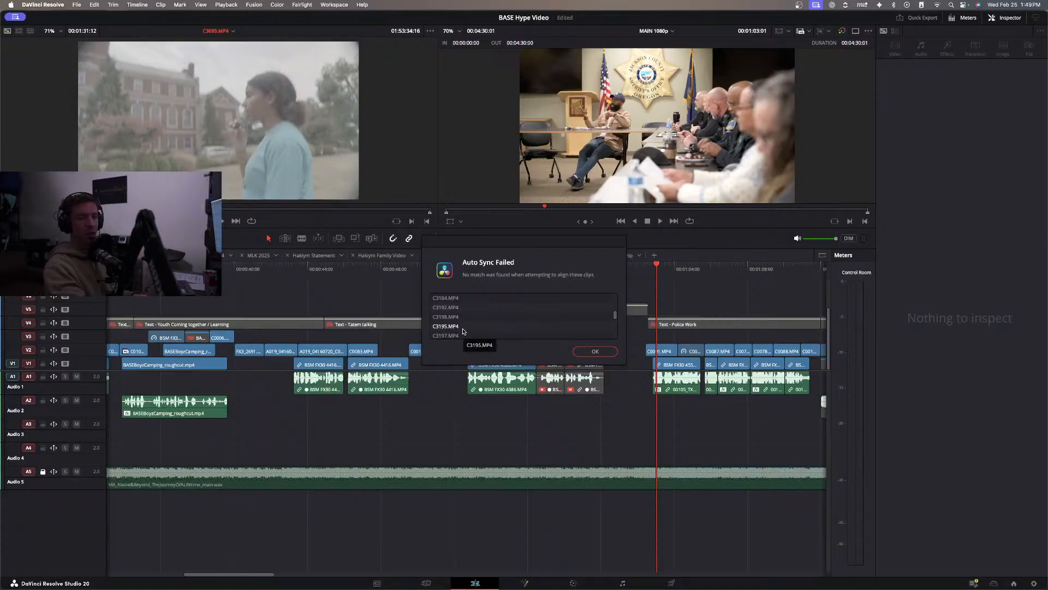
{"action": "scroll", "coordinate": [467, 322], "scroll_direction": "down", "scroll_amount": 3}
{"action": "scroll", "coordinate": [468, 318], "scroll_direction": "down", "scroll_amount": 3}
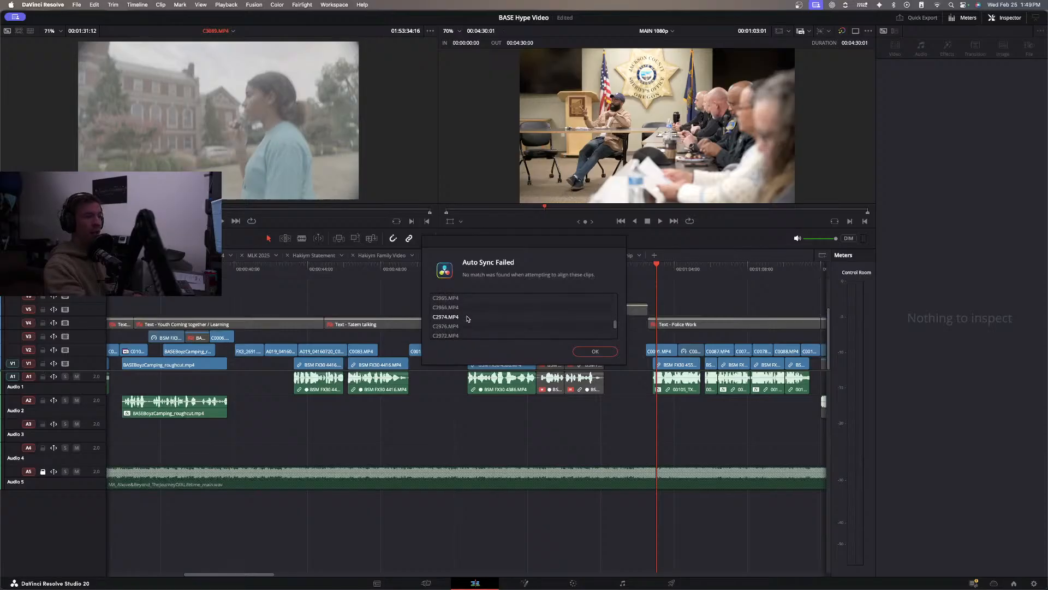
{"action": "scroll", "coordinate": [468, 319], "scroll_direction": "down", "scroll_amount": 3}
{"action": "scroll", "coordinate": [468, 319], "scroll_direction": "up", "scroll_amount": 2}
{"action": "scroll", "coordinate": [467, 319], "scroll_direction": "down", "scroll_amount": 2}
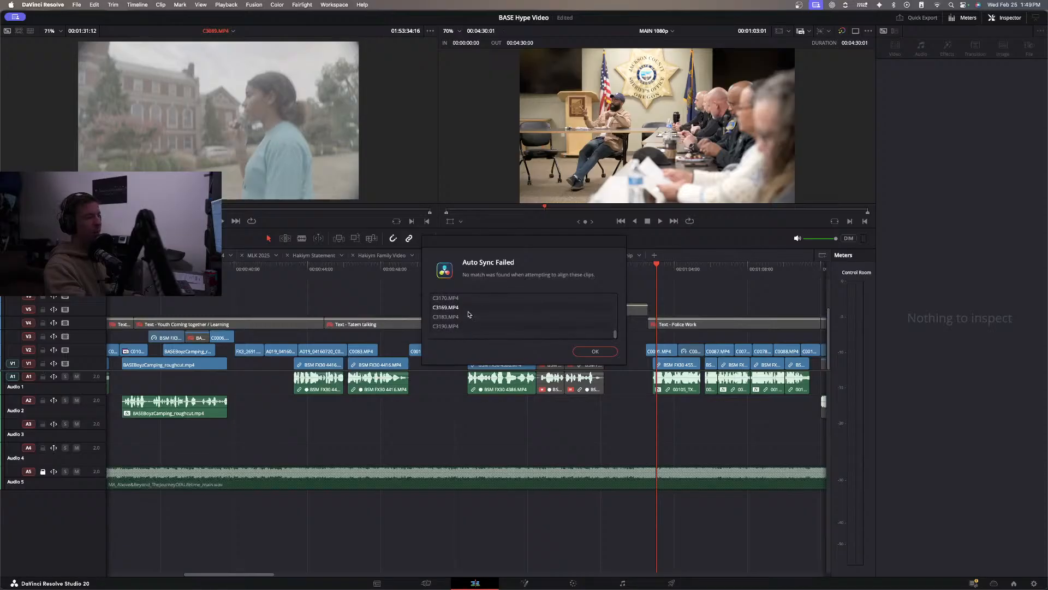
{"action": "left_click", "coordinate": [595, 351]}
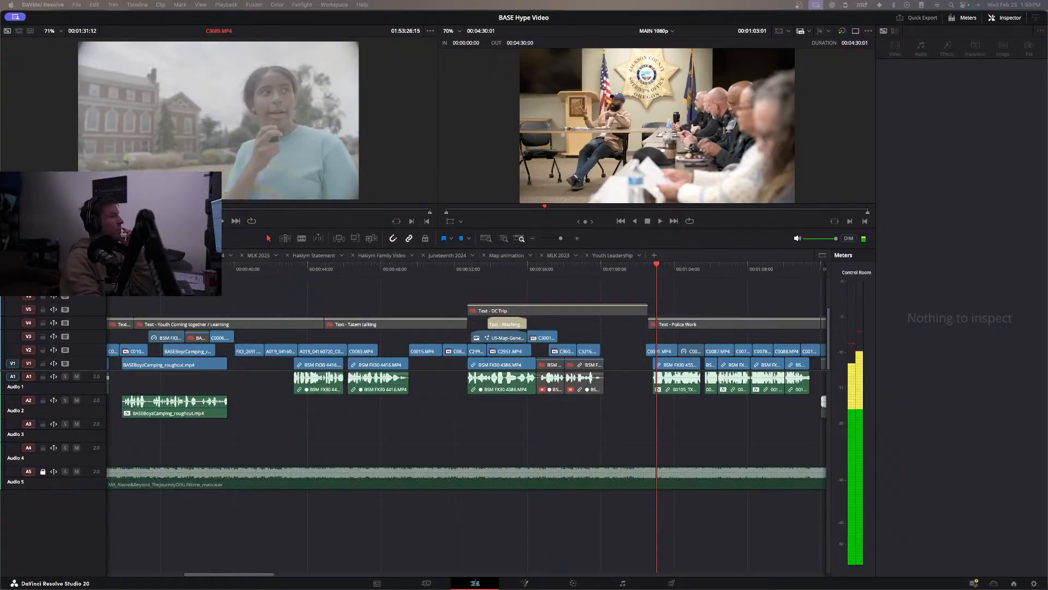
Preview C3089.MP4 and place a roughly 10-second excerpt on tracks V3 and A3, beginning just before the Police Work section.
{"action": "key", "text": "space"}
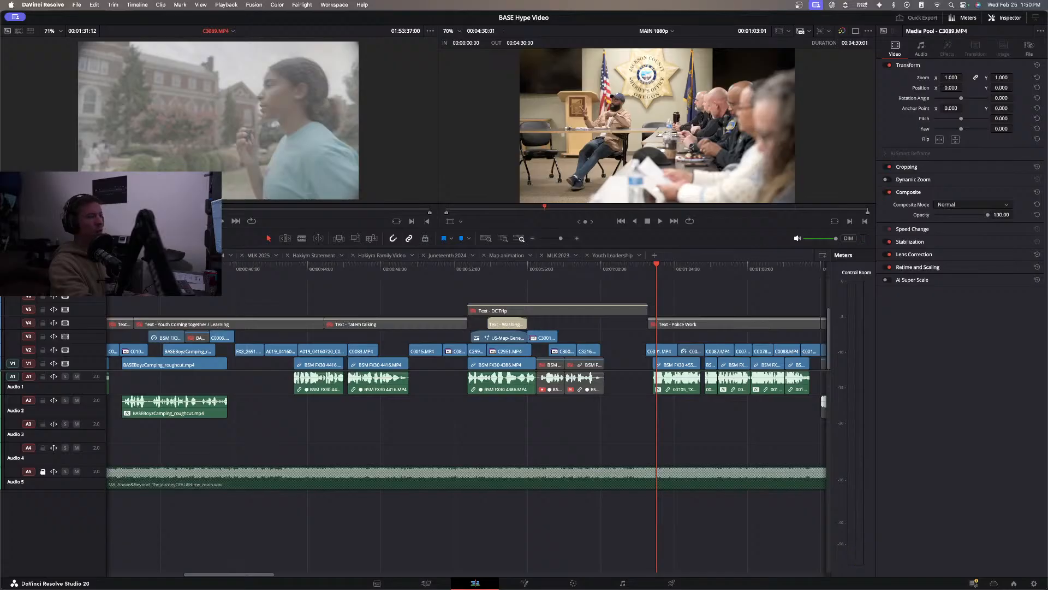
{"action": "key", "text": "space"}
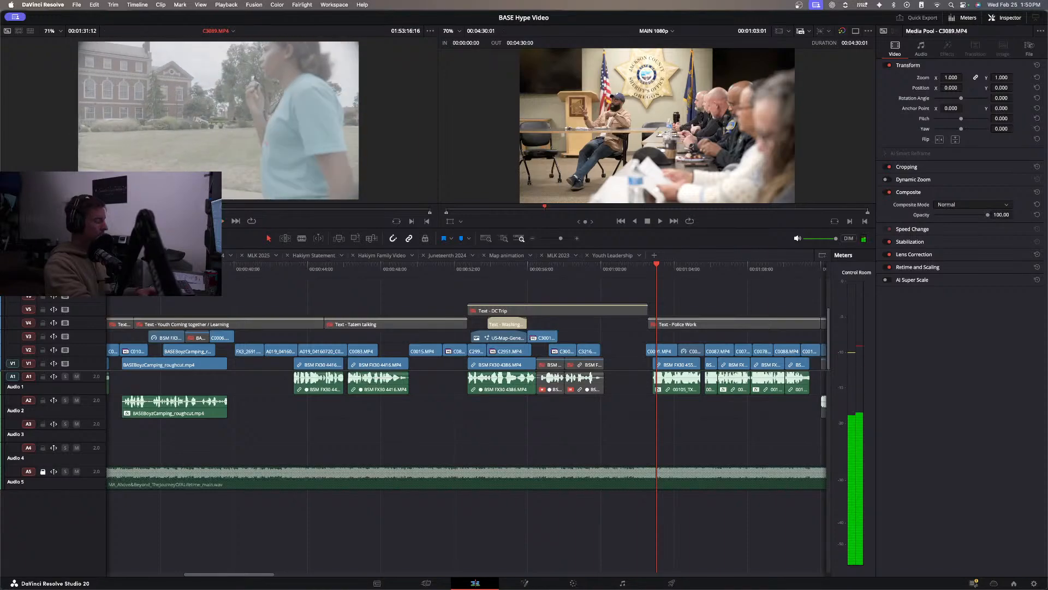
{"action": "key", "text": "space"}
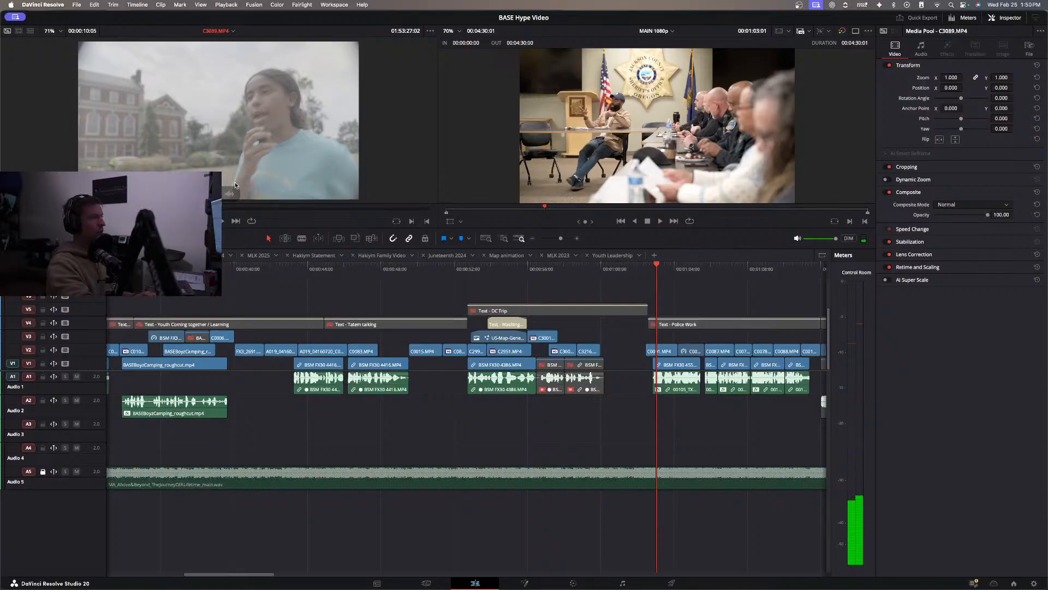
{"action": "left_click_drag", "start_coordinate": [269, 191], "coordinate": [612, 339]}
{"action": "scroll", "coordinate": [607, 337], "scroll_direction": "right", "scroll_amount": 3}
{"action": "left_click", "coordinate": [566, 335]}
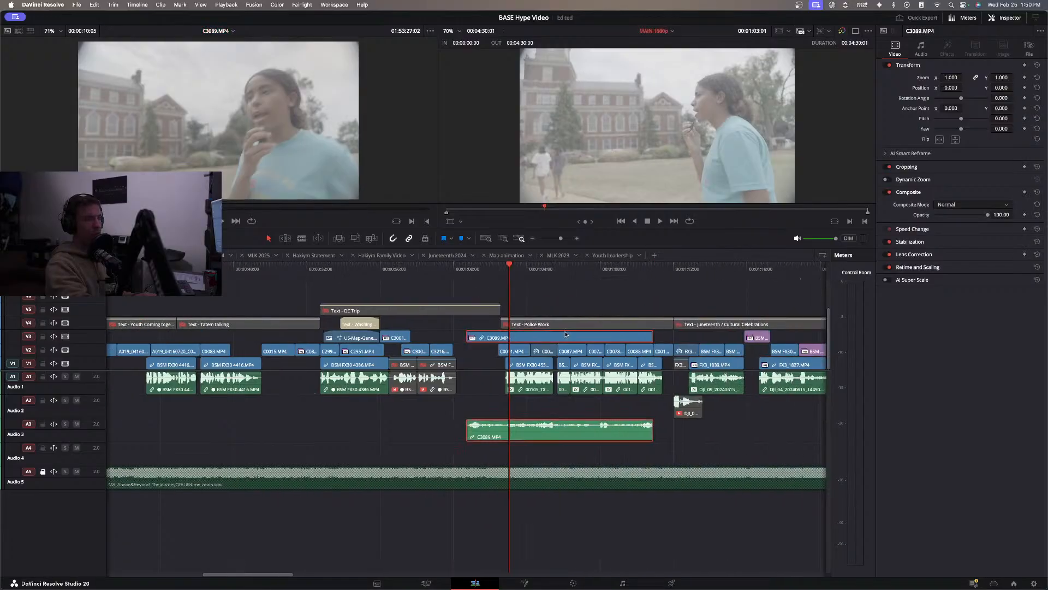
Examine the embedded audio source channels in the clip attributes of C3089.MP4 and close them without applying changes.
{"action": "right_click", "coordinate": [534, 341]}
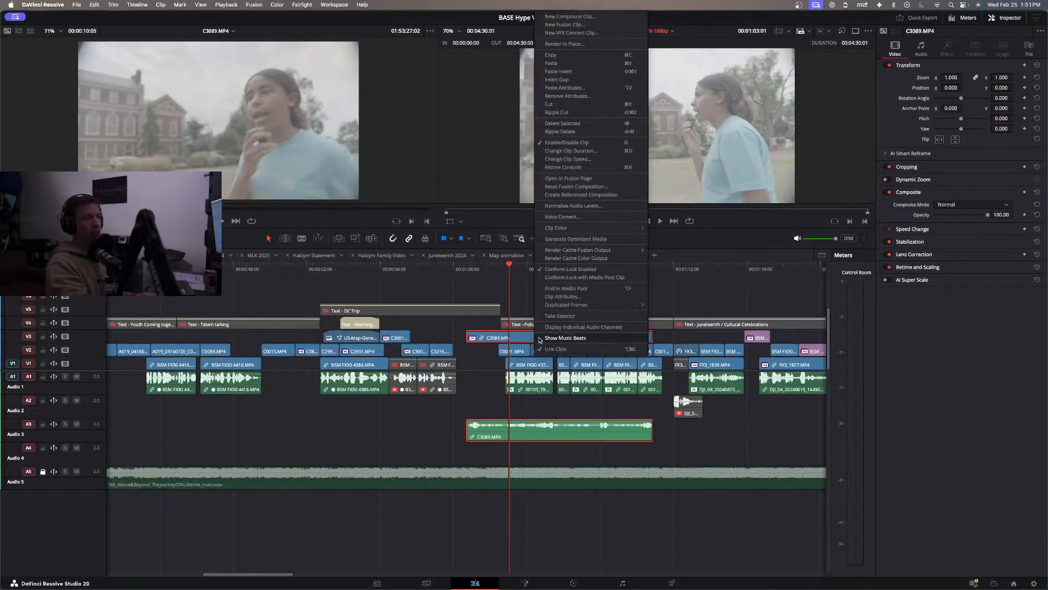
{"action": "left_click", "coordinate": [564, 297]}
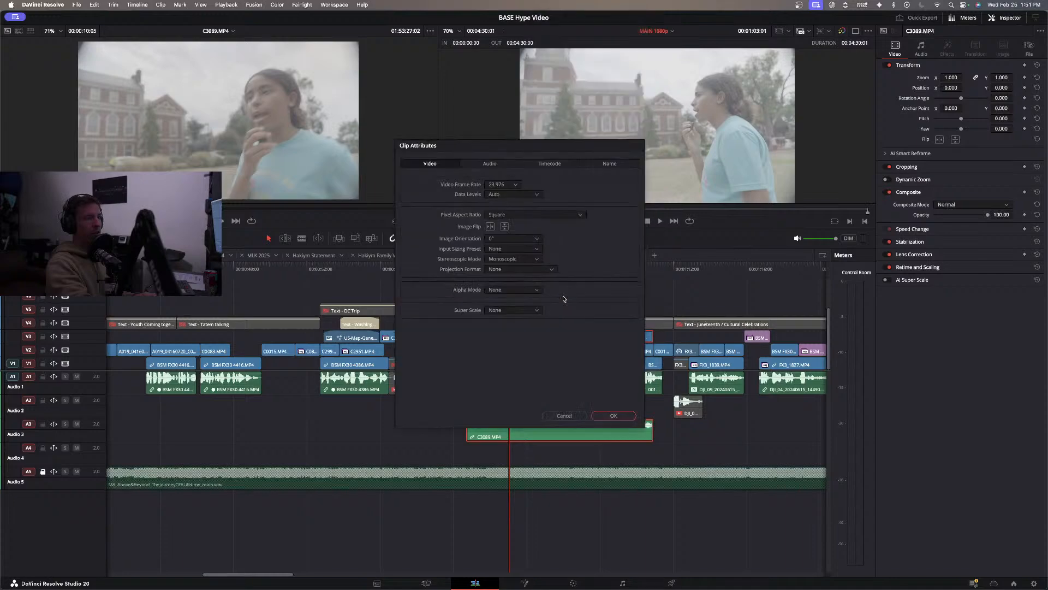
{"action": "left_click", "coordinate": [487, 164]}
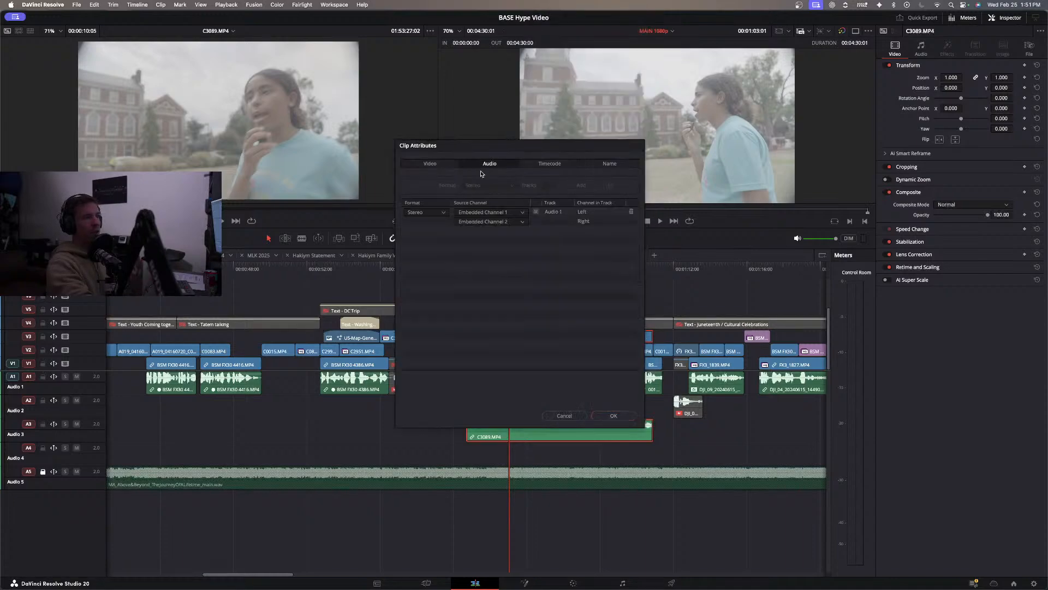
{"action": "left_click", "coordinate": [487, 212]}
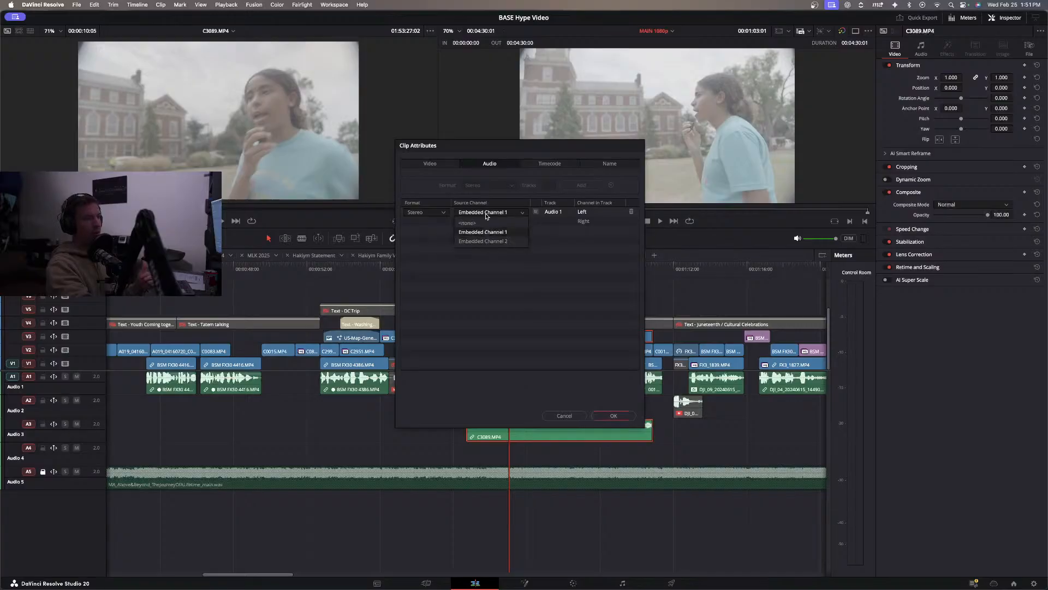
{"action": "left_click", "coordinate": [487, 215]}
{"action": "left_click", "coordinate": [488, 221]}
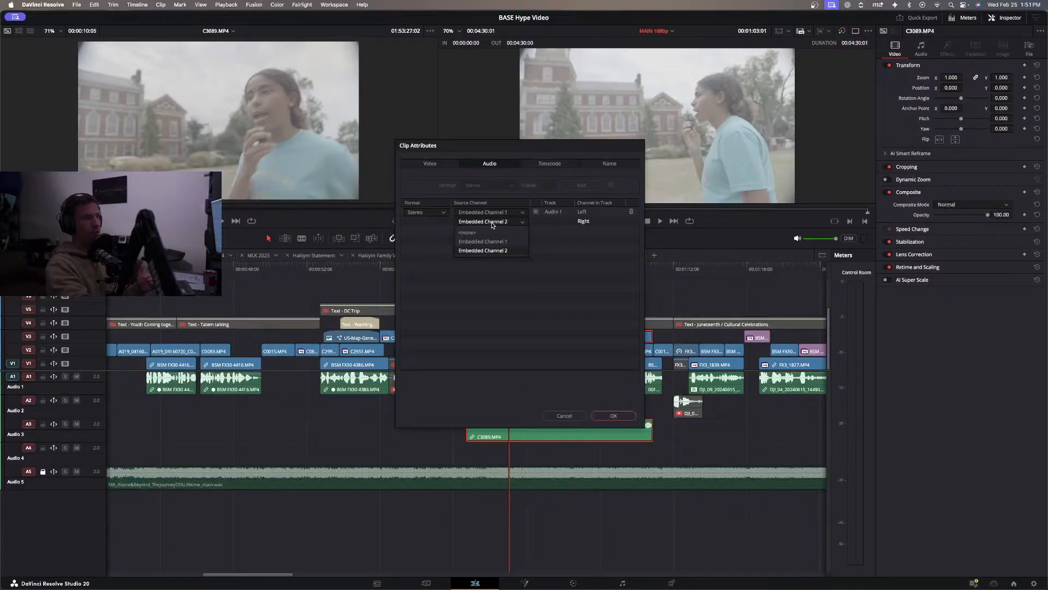
{"action": "left_click", "coordinate": [501, 251]}
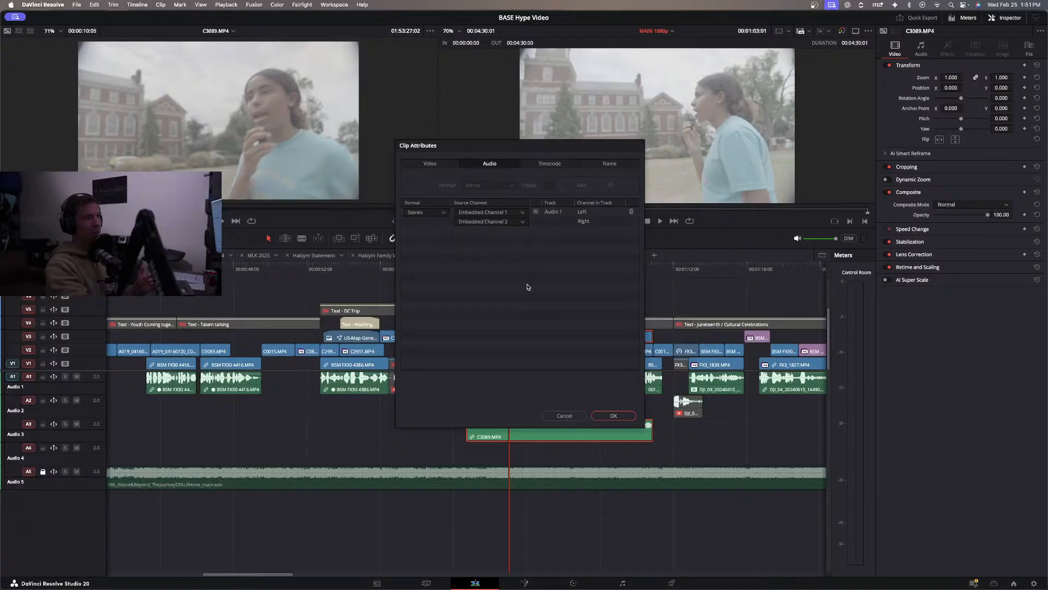
{"action": "left_click", "coordinate": [549, 417]}
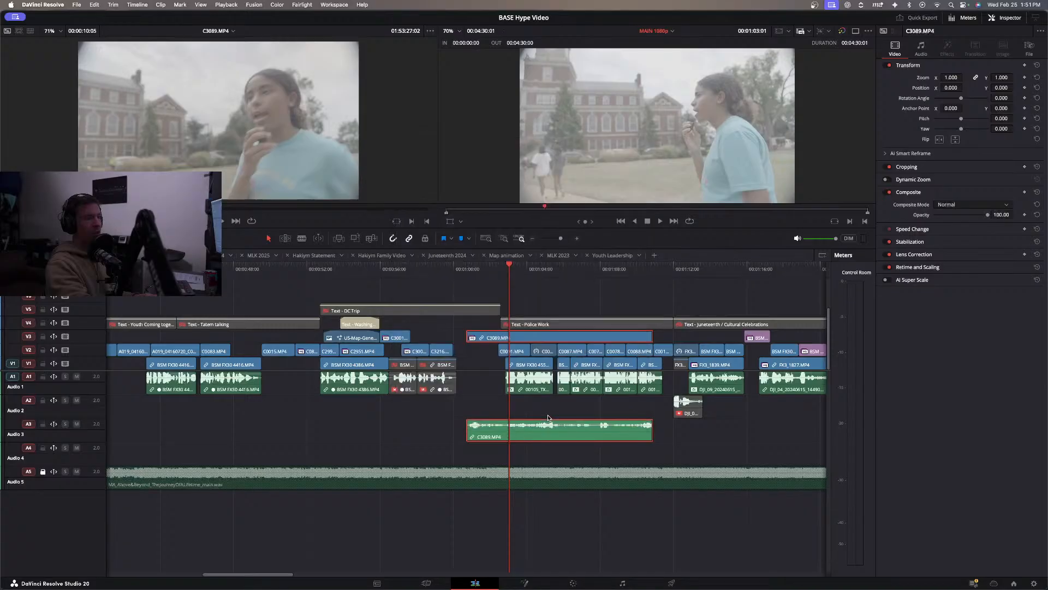
Play the timeline from the end of the DC Trip shots through the opening of the C3089.MP4 excerpt.
{"action": "left_click", "coordinate": [534, 453]}
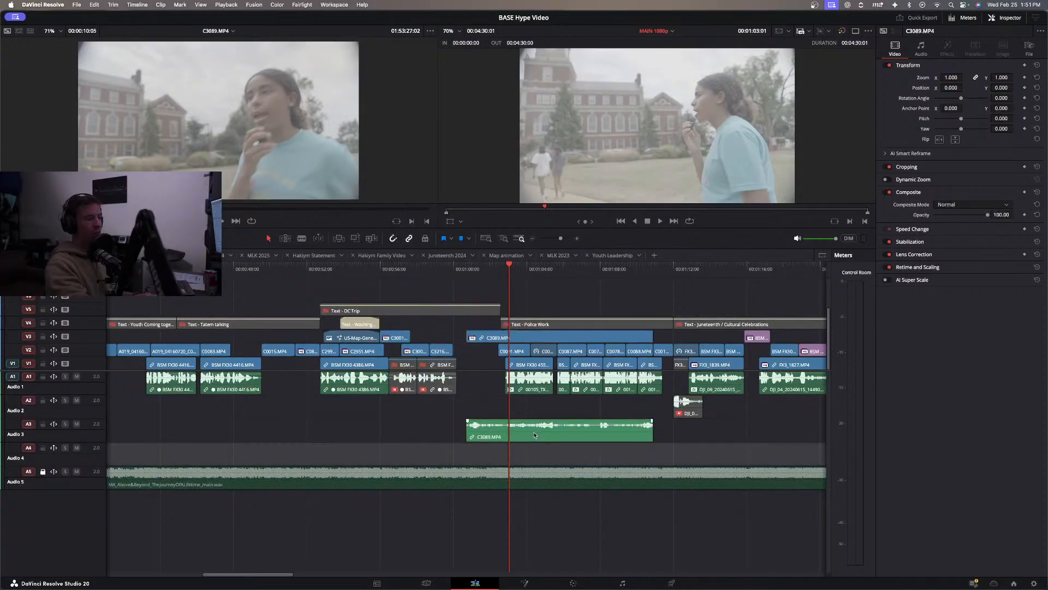
{"action": "left_click", "coordinate": [534, 435]}
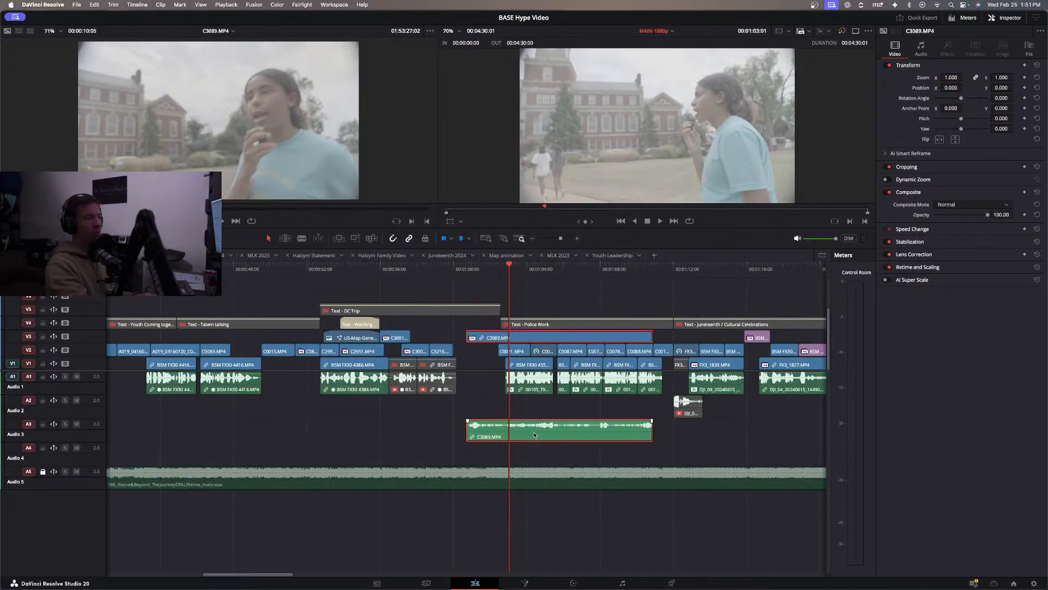
{"action": "left_click", "coordinate": [438, 269]}
{"action": "key", "text": "space"}
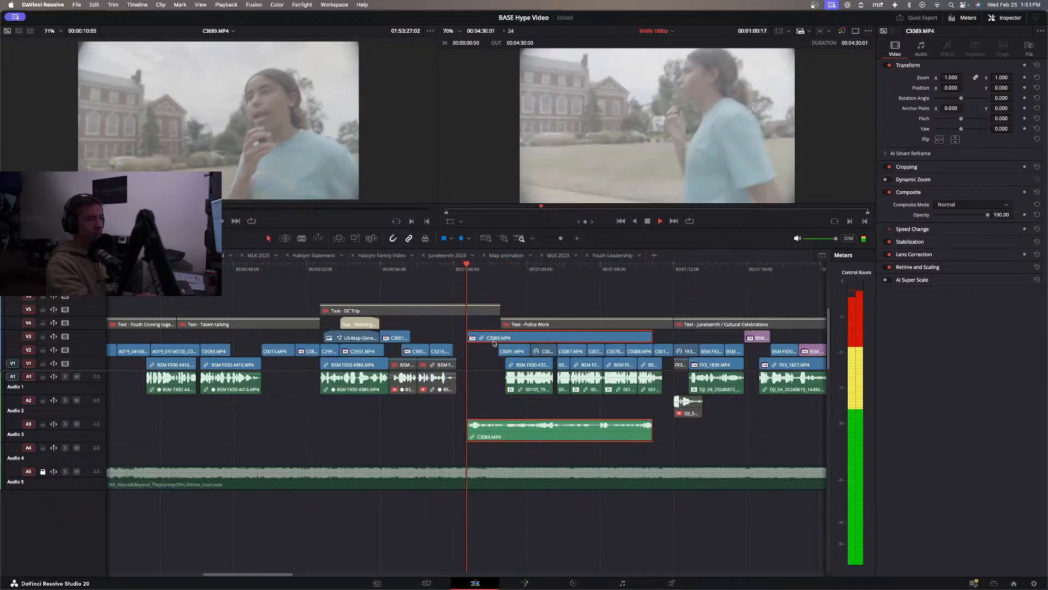
{"action": "key", "text": "space"}
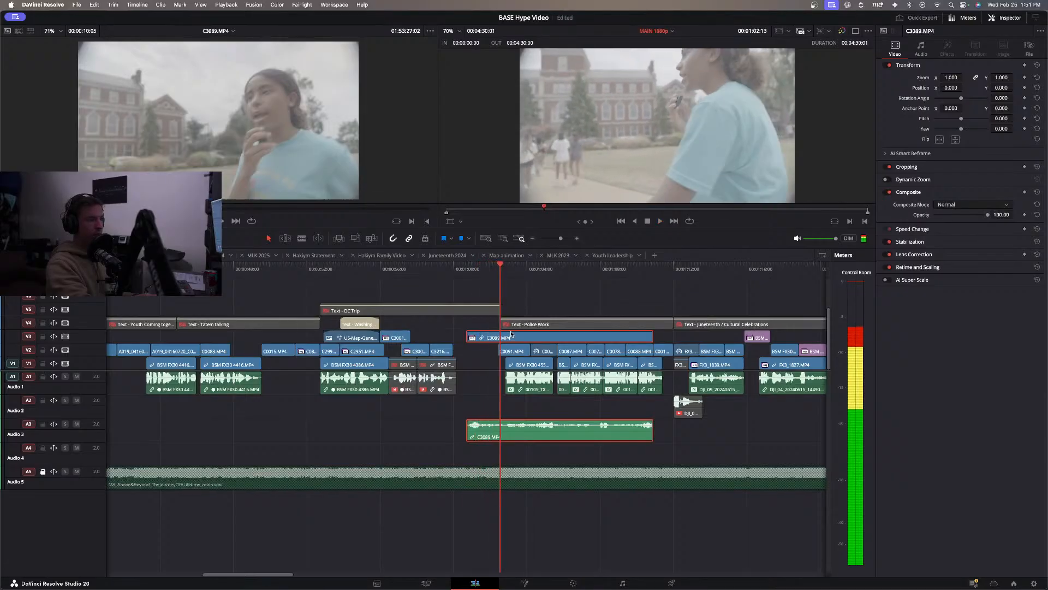
Play the DC Trip section into the C3089.MP4 excerpt, and delete the excerpt's video and audio from tracks V3 and A3.
{"action": "left_click", "coordinate": [349, 272]}
{"action": "key", "text": "space"}
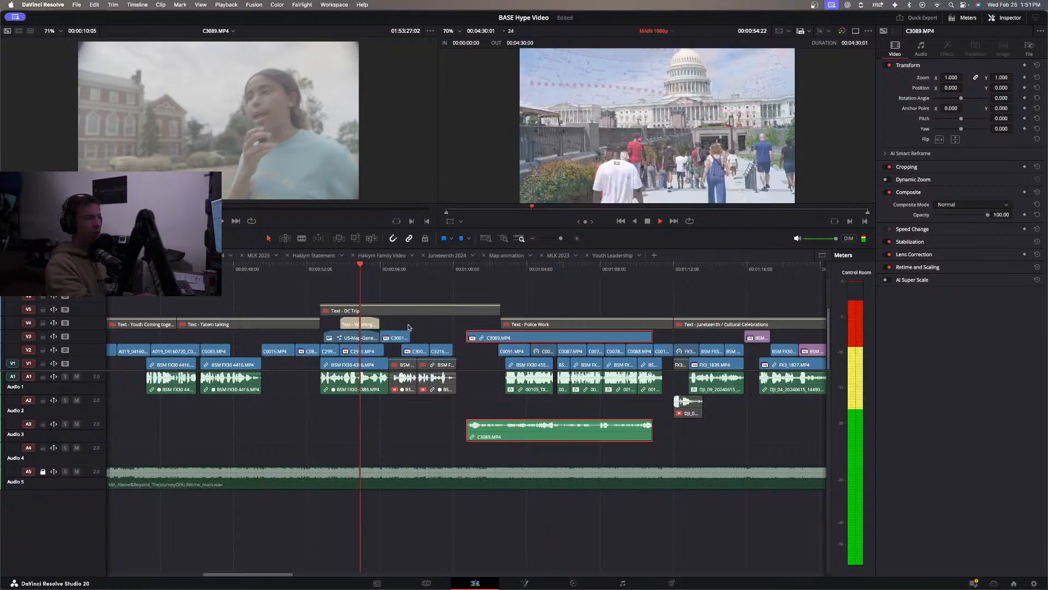
{"action": "left_click", "coordinate": [293, 271]}
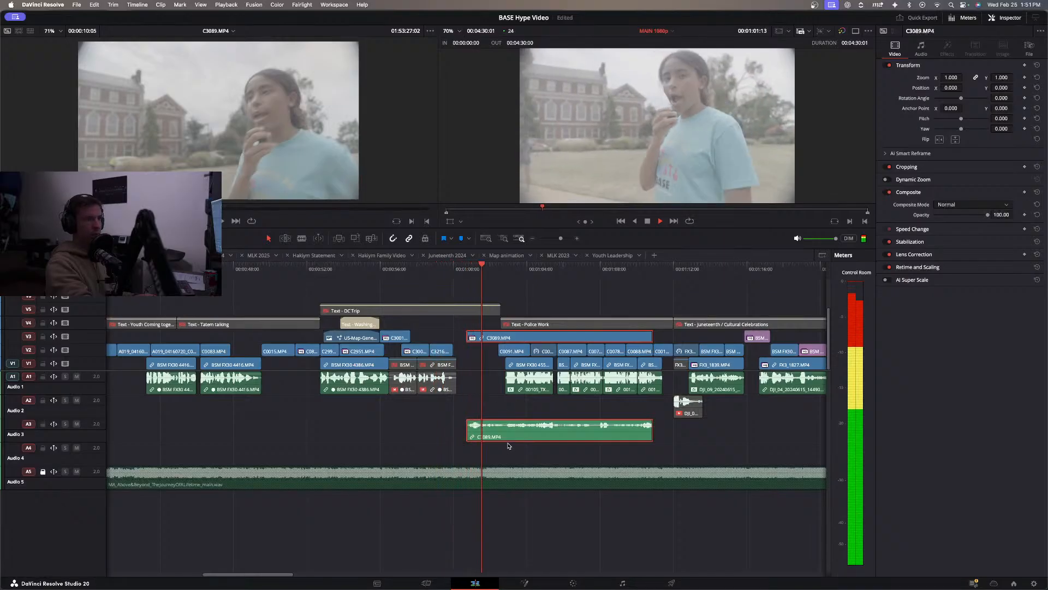
{"action": "key", "text": "space"}
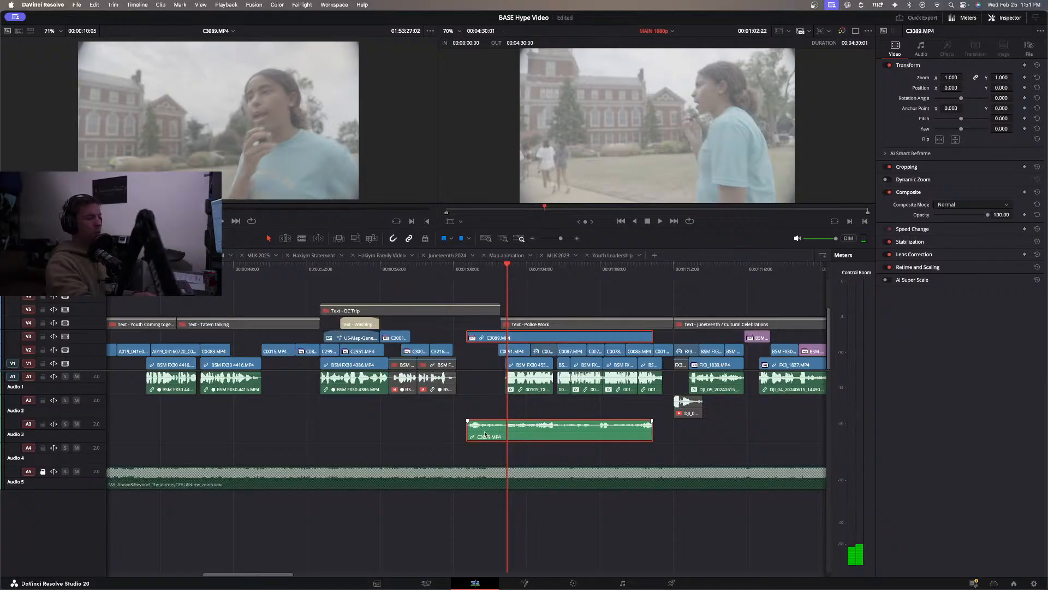
{"action": "key", "text": "BackSpace"}
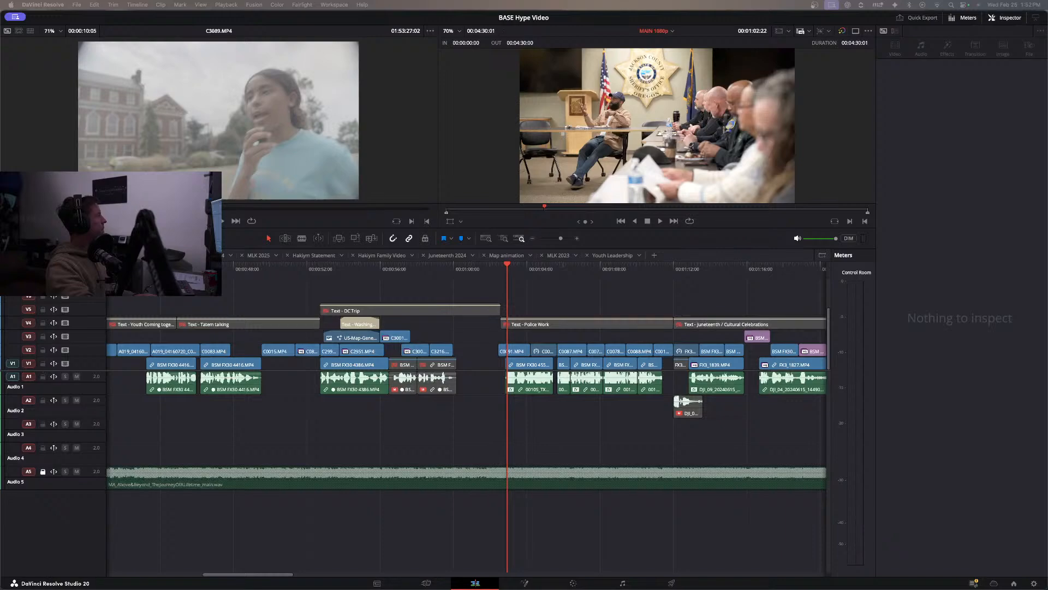
Preview the interview clip BSM FX30 2154.MP4 in the source viewer, skipping ahead and speeding playback to 2x.
{"action": "key", "text": "space"}
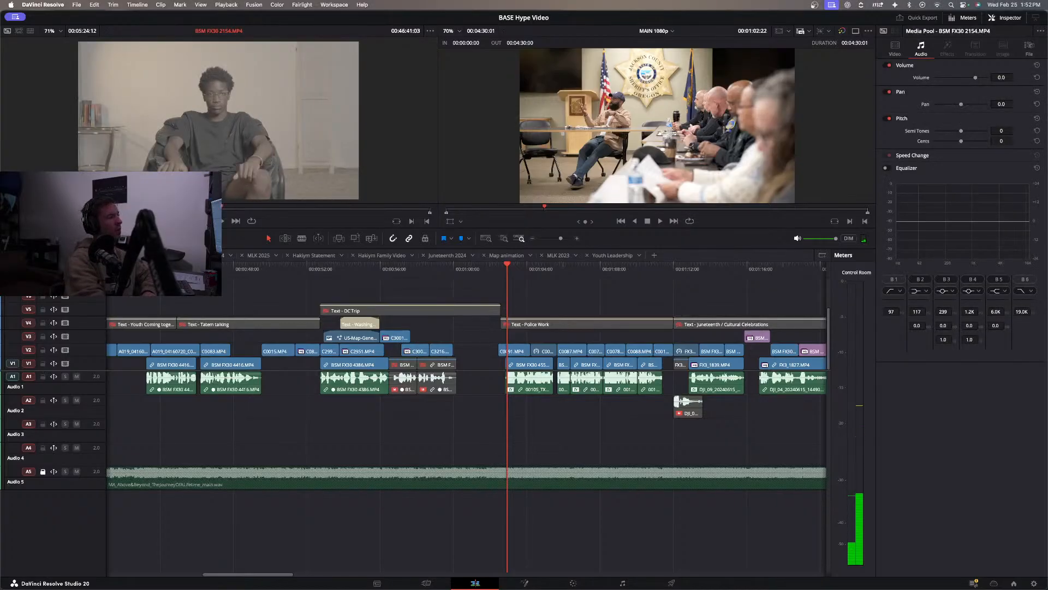
{"action": "left_click_drag", "start_coordinate": [222, 207], "coordinate": [277, 207]}
{"action": "key", "text": "space"}
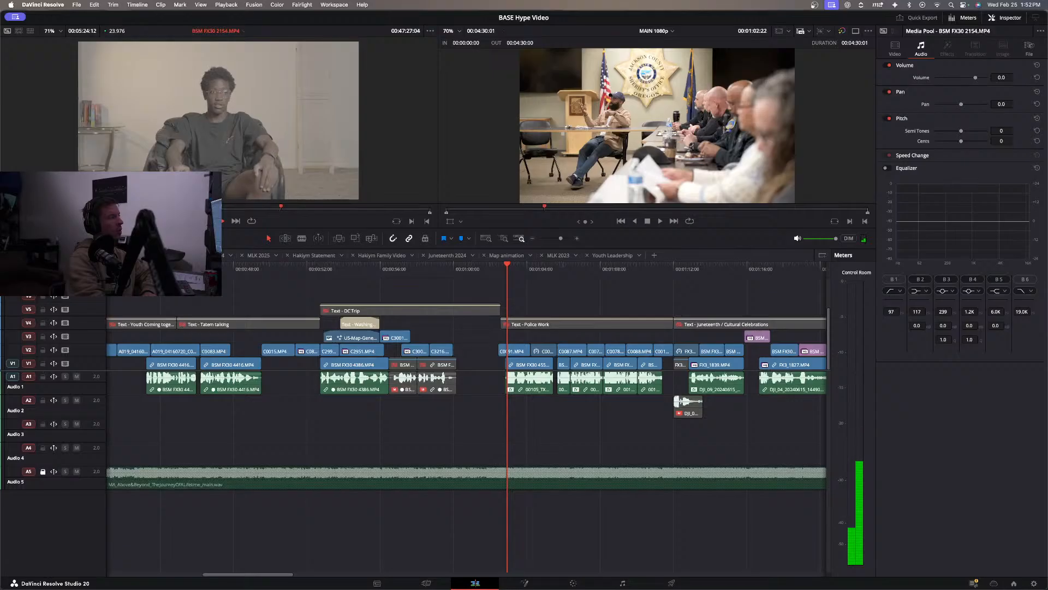
{"action": "key", "text": "l"}
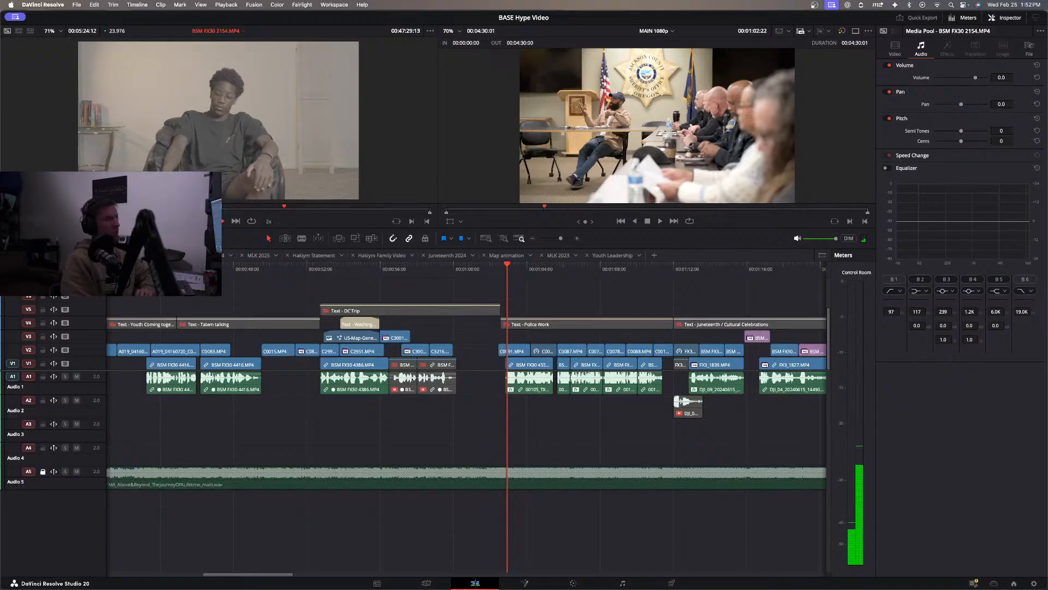
{"action": "key", "text": "space"}
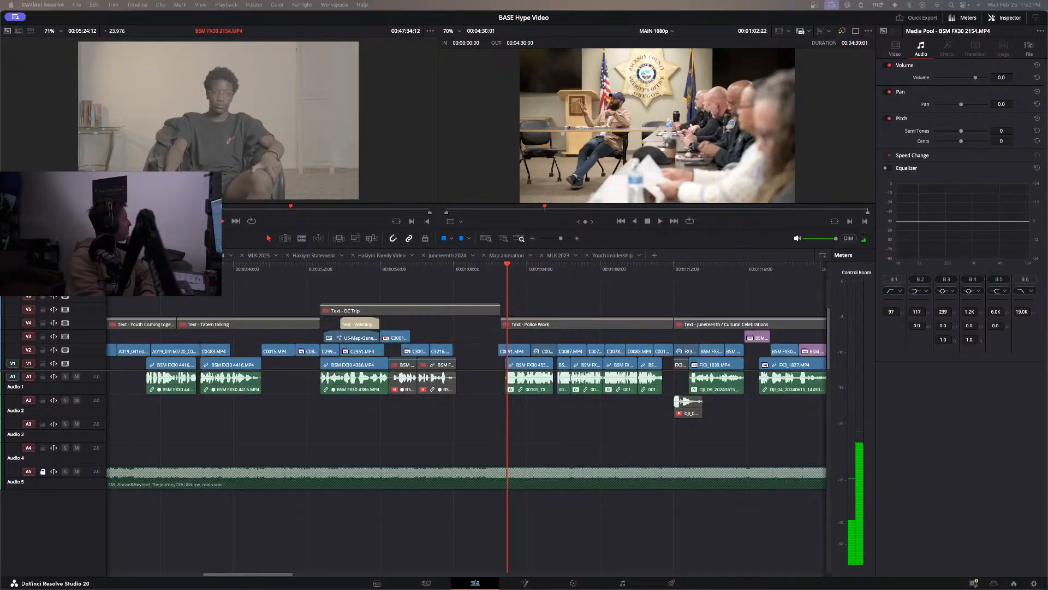
Preview the interview clip BSM FX30 2156.MP4 at up to 2x speed, jumping between answers to find a usable line.
{"action": "key", "text": "space"}
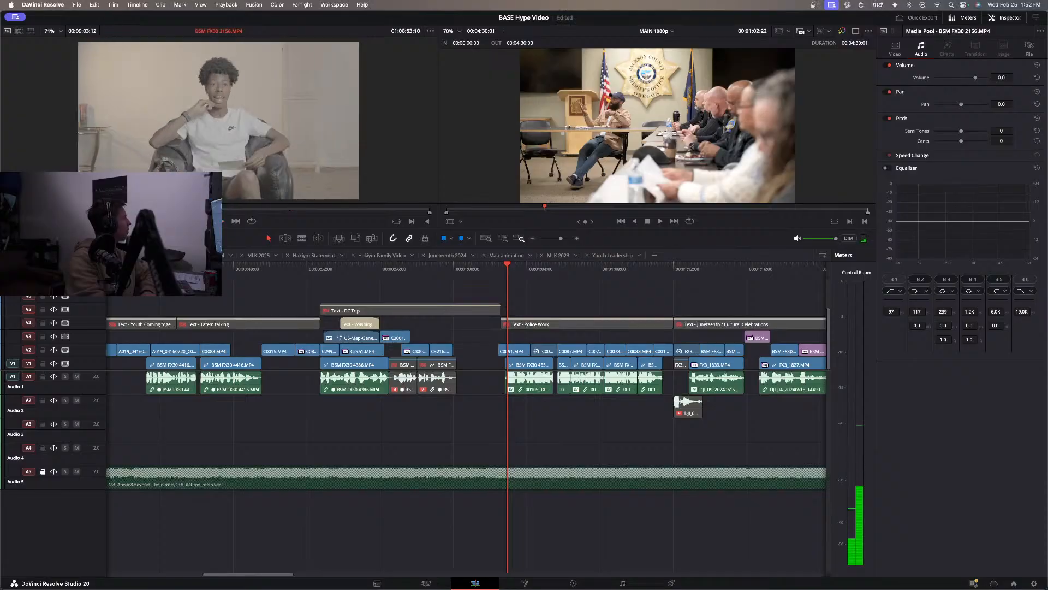
{"action": "key", "text": "l"}
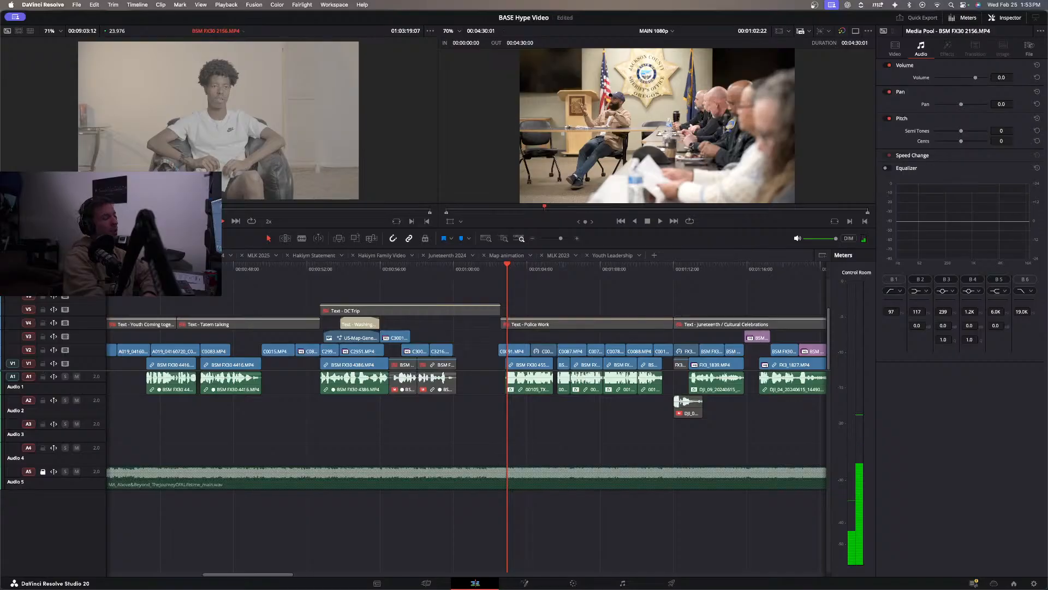
{"action": "key", "text": "Home"}
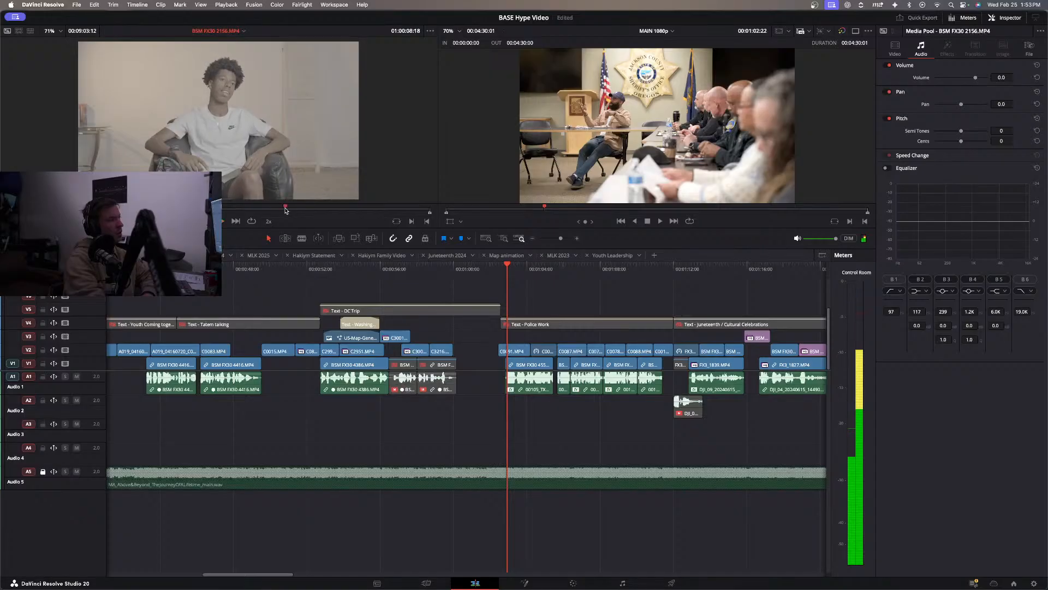
{"action": "left_click", "coordinate": [304, 209]}
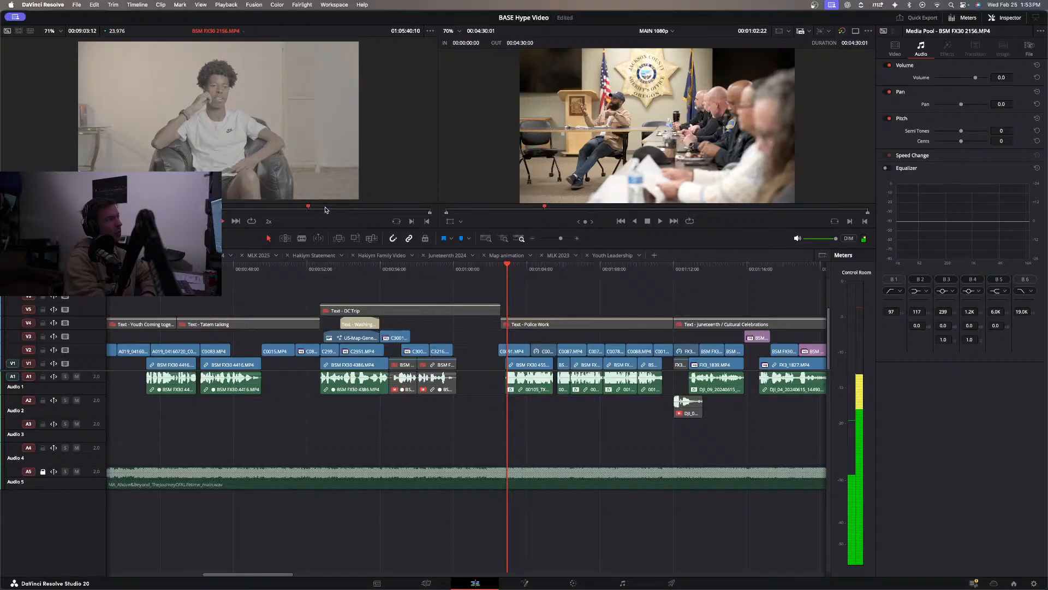
{"action": "left_click", "coordinate": [289, 209]}
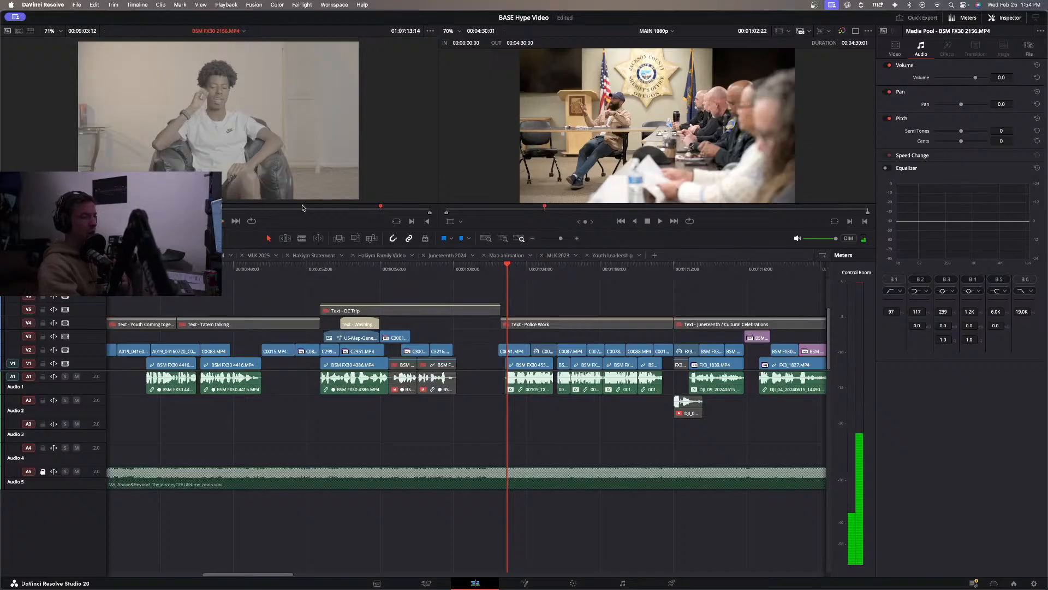
Play the closing DC Trip shots and the classroom shots leading into the section.
{"action": "left_click", "coordinate": [437, 272]}
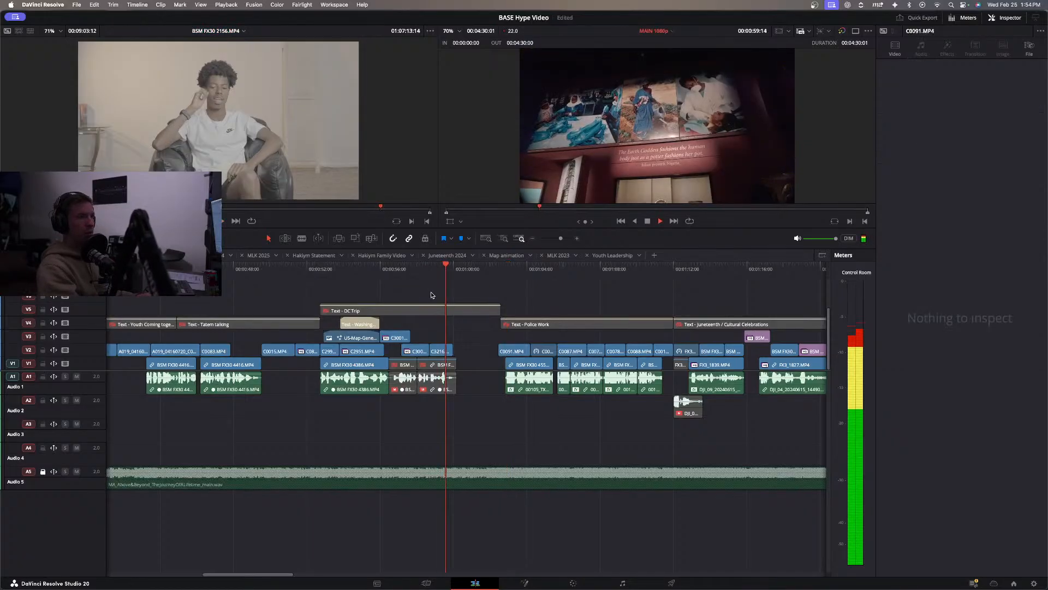
{"action": "left_click", "coordinate": [380, 273]}
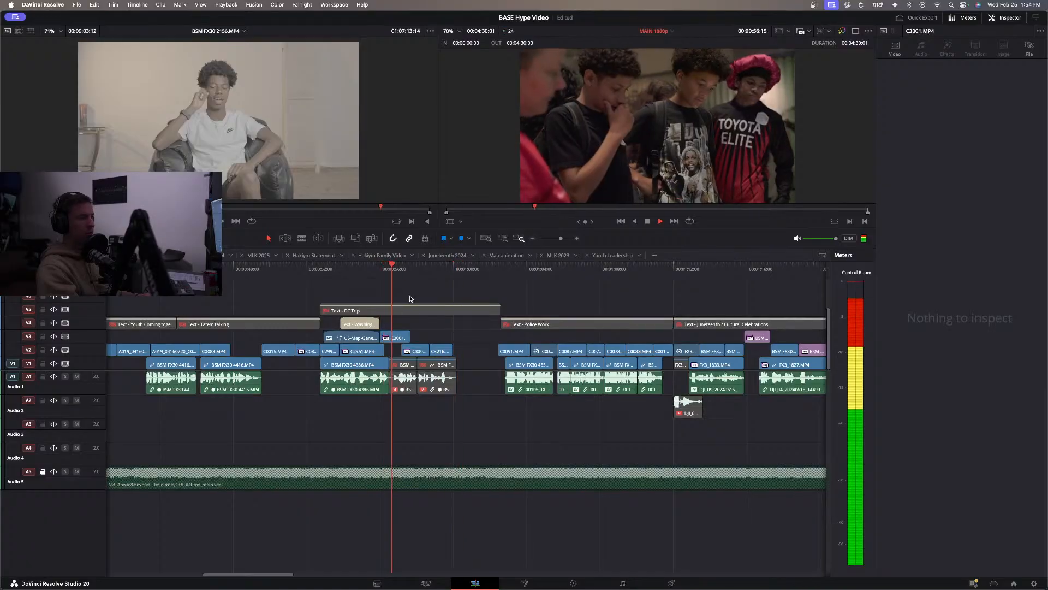
{"action": "key", "text": "space"}
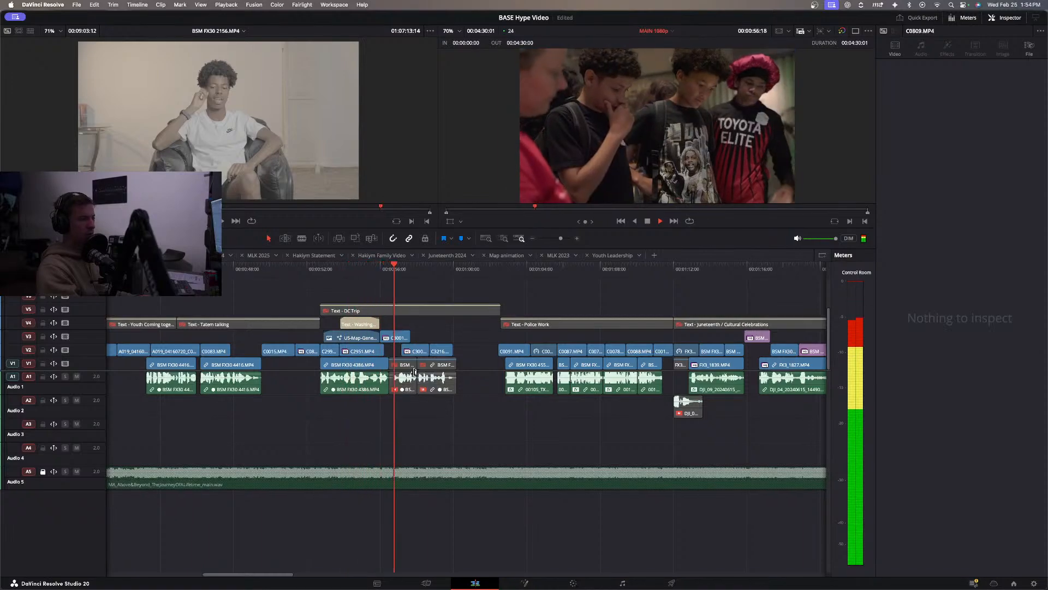
{"action": "left_click", "coordinate": [219, 273]}
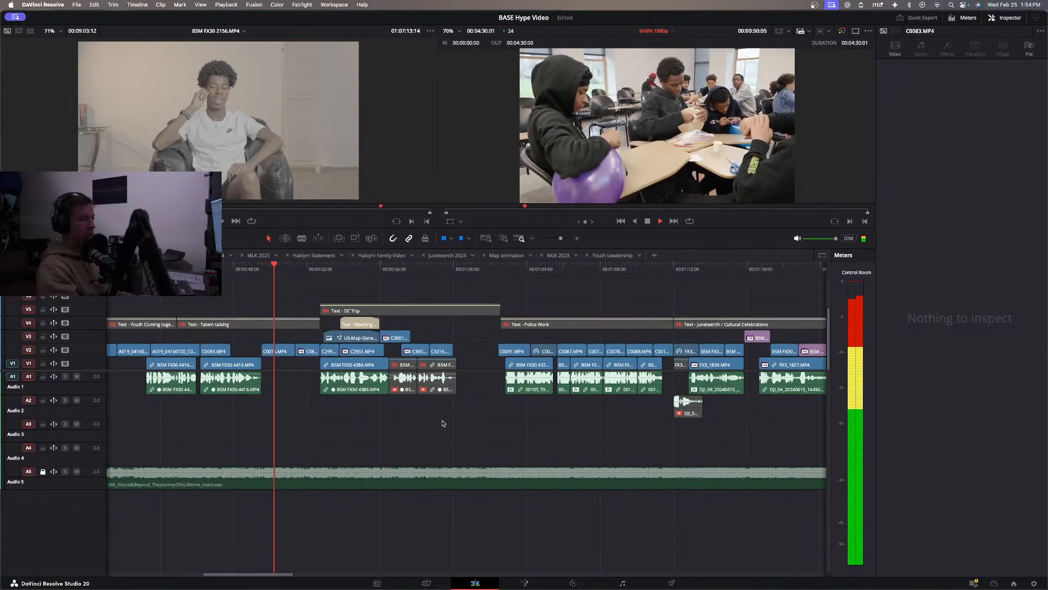
{"action": "key", "text": "space"}
Move the two disabled interview clips with their audio from the DC Trip section to beyond the last clip on V1 and A1.
{"action": "left_click_drag", "start_coordinate": [449, 419], "coordinate": [402, 377]}
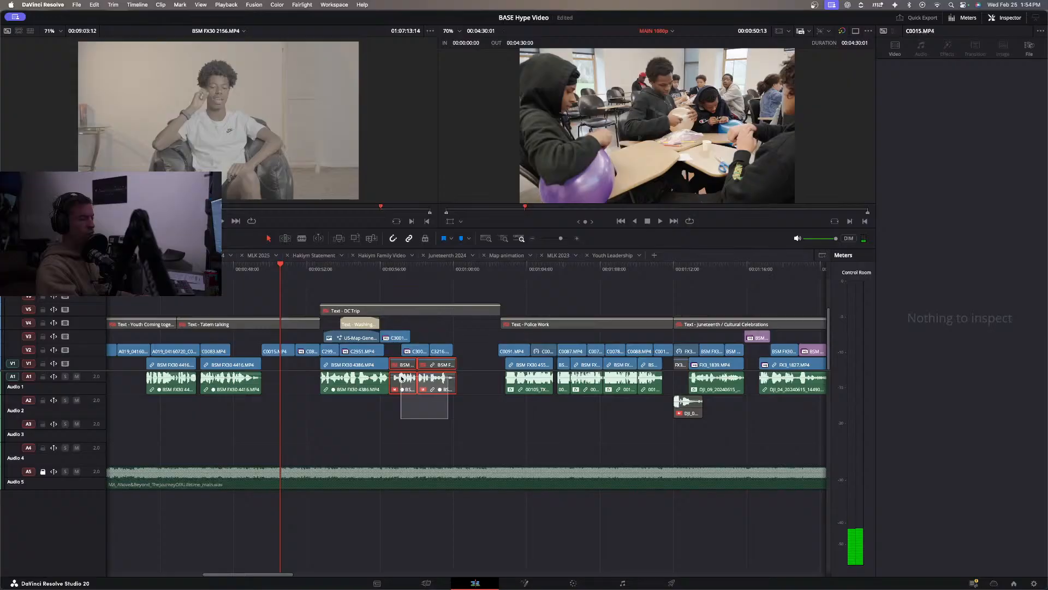
{"action": "left_click_drag", "start_coordinate": [401, 377], "coordinate": [401, 377]}
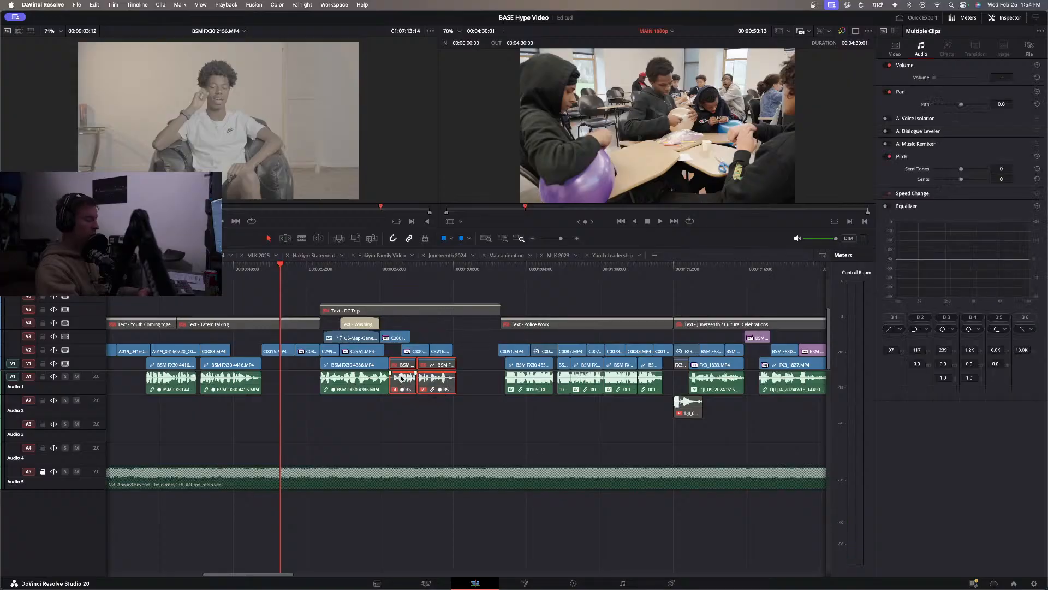
{"action": "scroll", "coordinate": [402, 378], "scroll_direction": "down", "scroll_amount": 5}
{"action": "scroll", "coordinate": [374, 365], "scroll_direction": "down", "scroll_amount": 3}
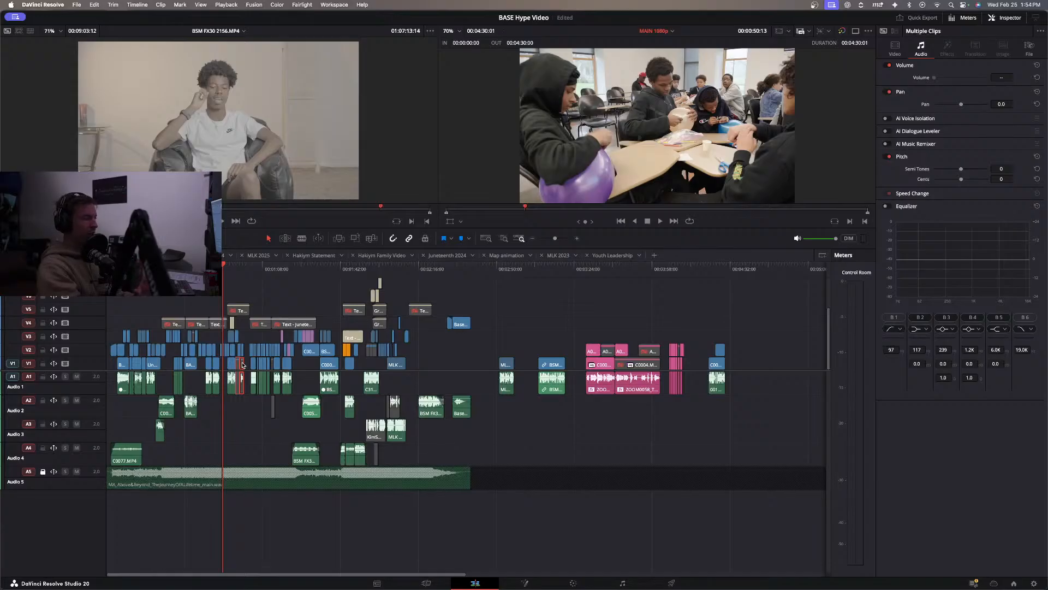
{"action": "left_click_drag", "start_coordinate": [243, 364], "coordinate": [744, 364]}
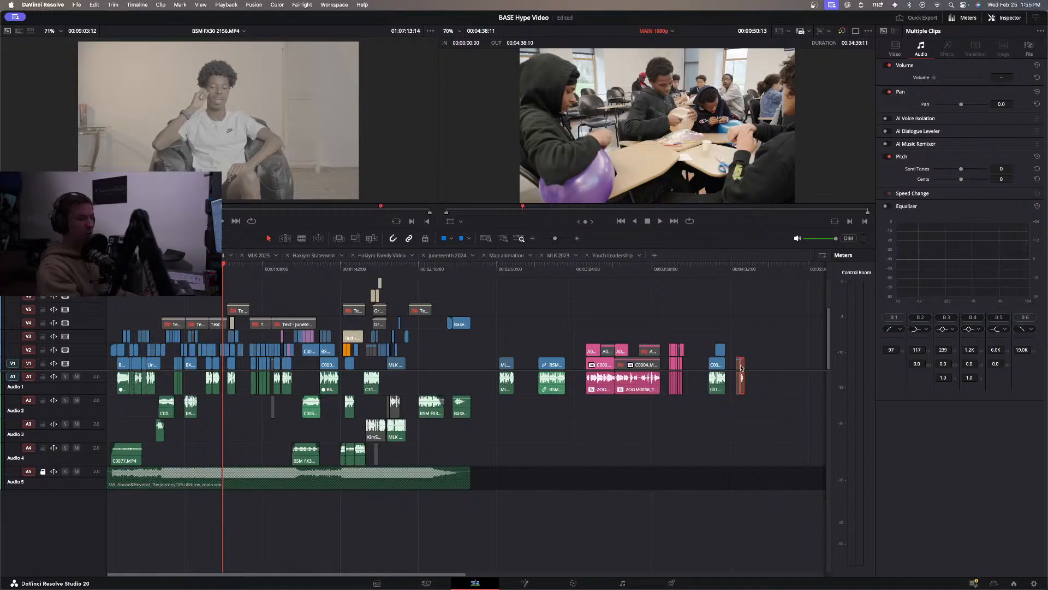
Play the edit from the second BSM FX30 4416.MP4 clip through the start of the DC Trip section.
{"action": "key", "text": "super+equal"}
{"action": "key", "text": "super+equal"}
{"action": "key", "text": "super+equal"}
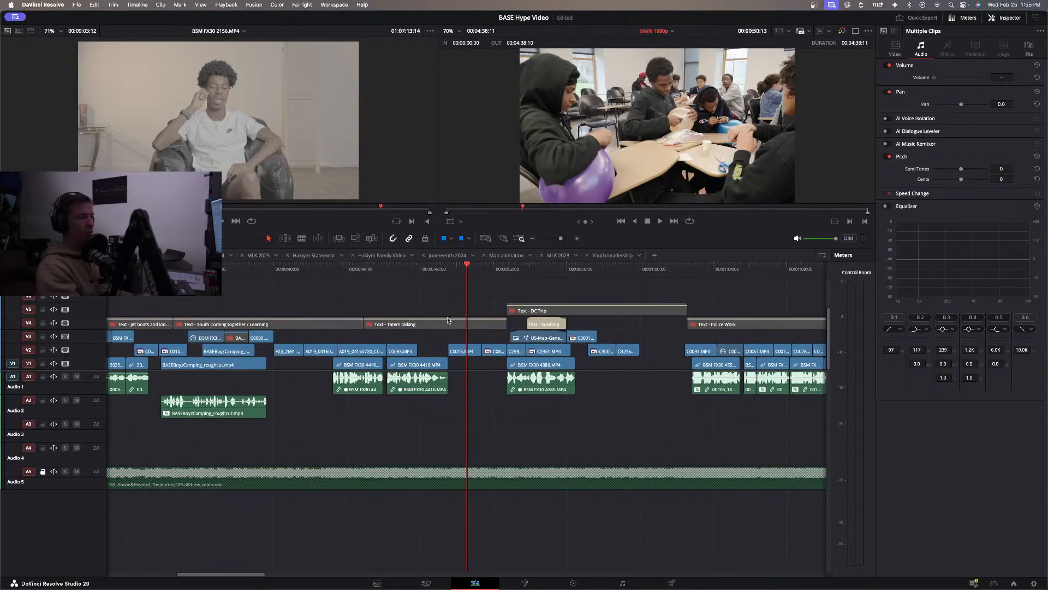
{"action": "left_click", "coordinate": [508, 268]}
{"action": "left_click", "coordinate": [396, 277]}
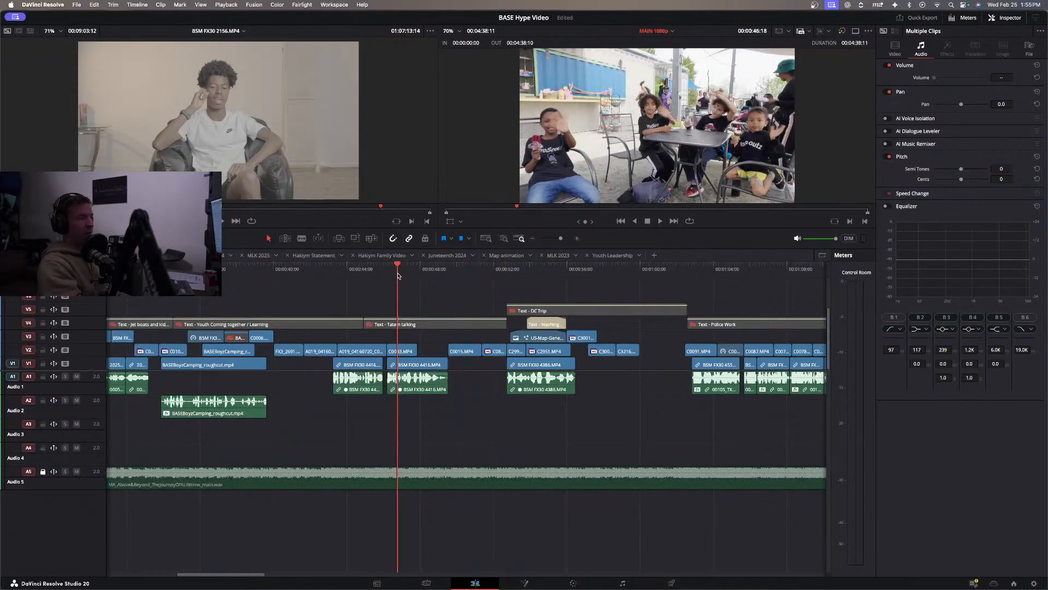
{"action": "key", "text": "space"}
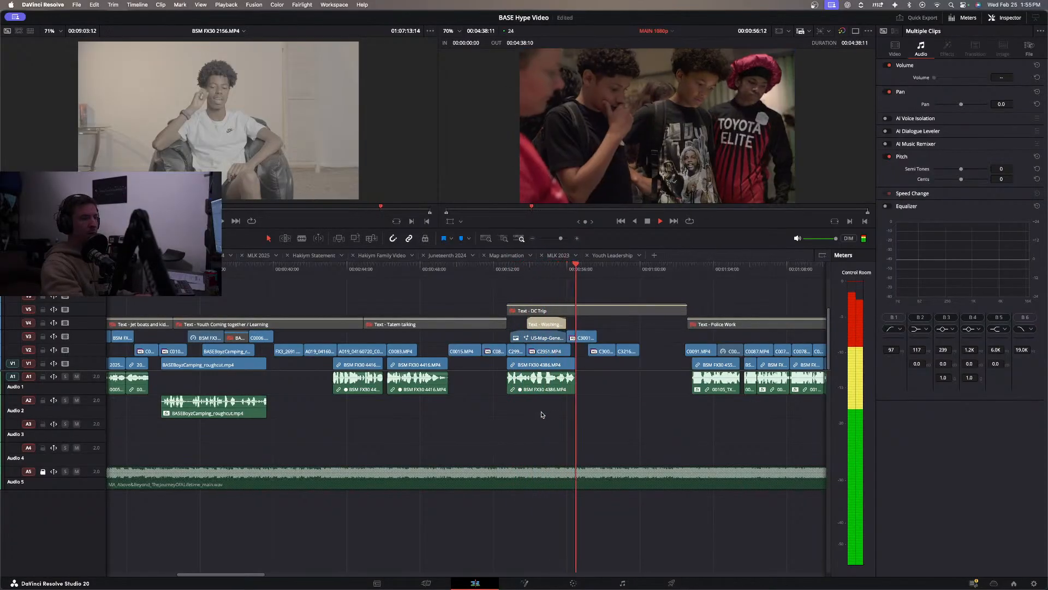
Shift the BSM FX30 4386.MP4 clip later in the DC Trip section and bring the two parked interview clips back ahead of it, enabled.
{"action": "left_click_drag", "start_coordinate": [544, 415], "coordinate": [578, 364]}
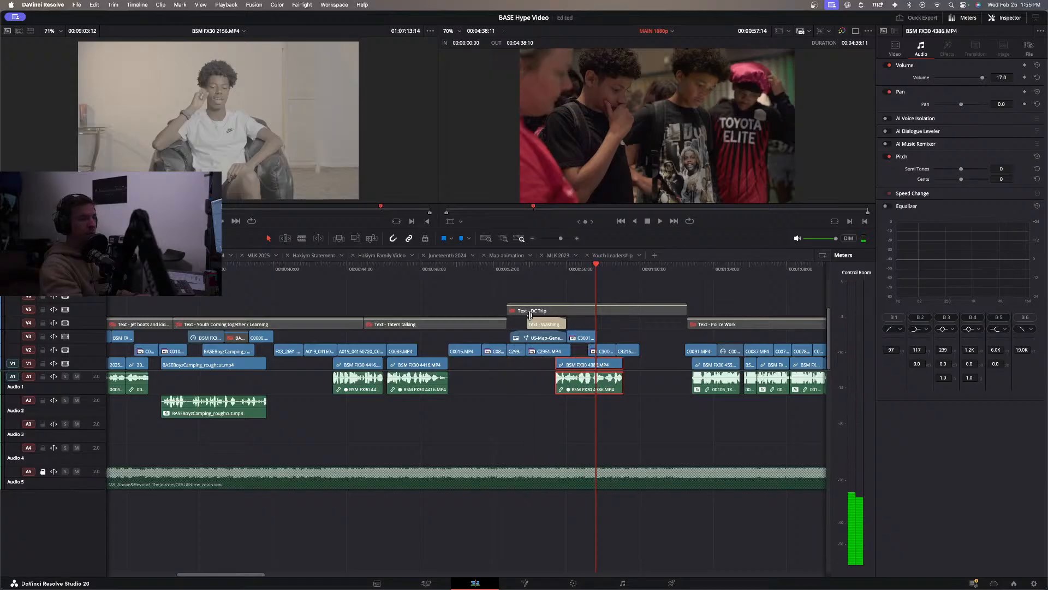
{"action": "key", "text": "shift+z"}
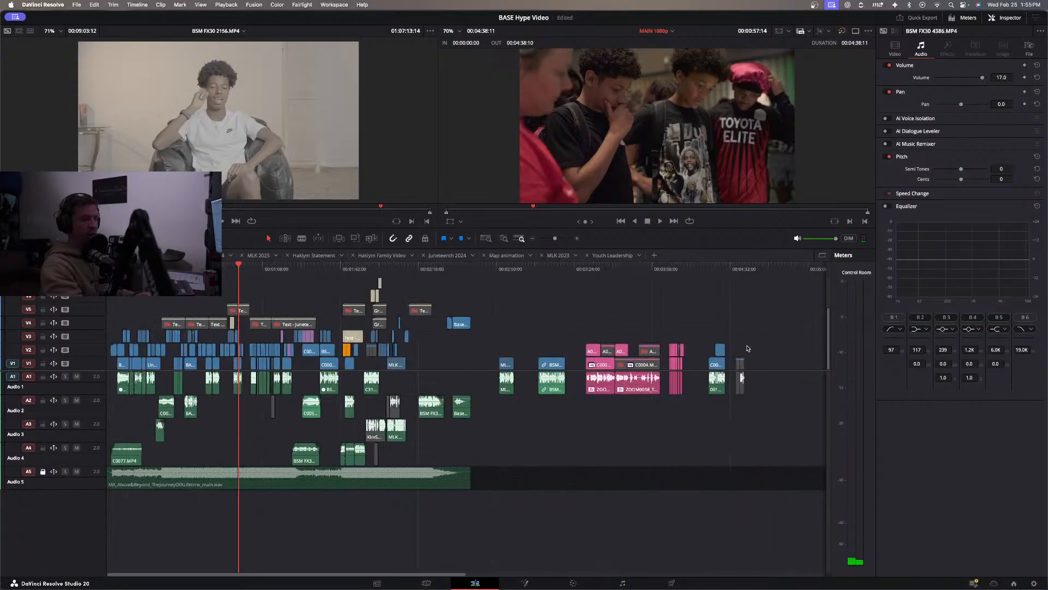
{"action": "left_click_drag", "start_coordinate": [742, 364], "coordinate": [229, 391]}
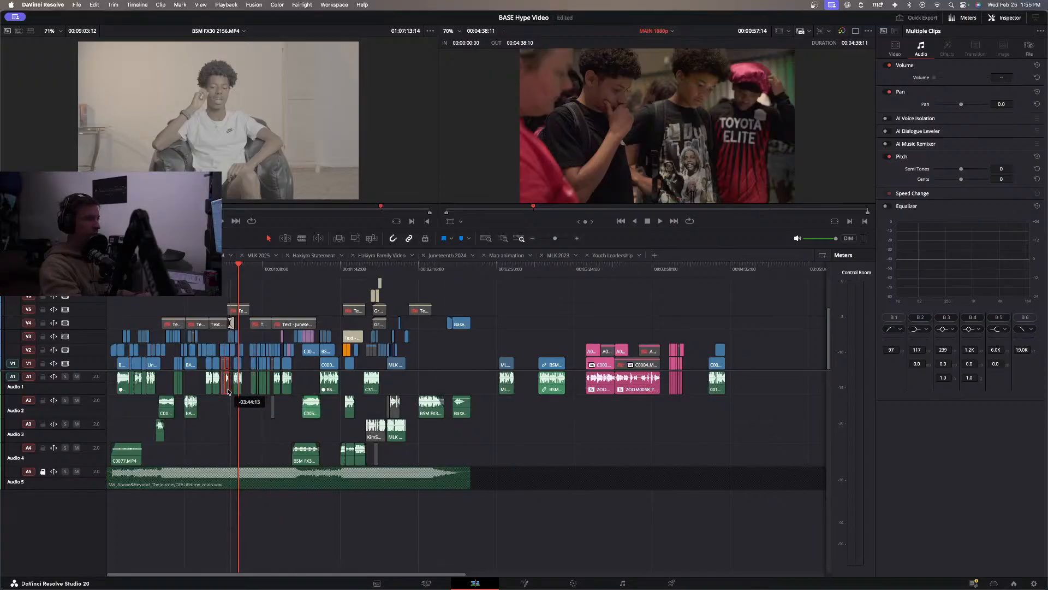
{"action": "left_click", "coordinate": [222, 276]}
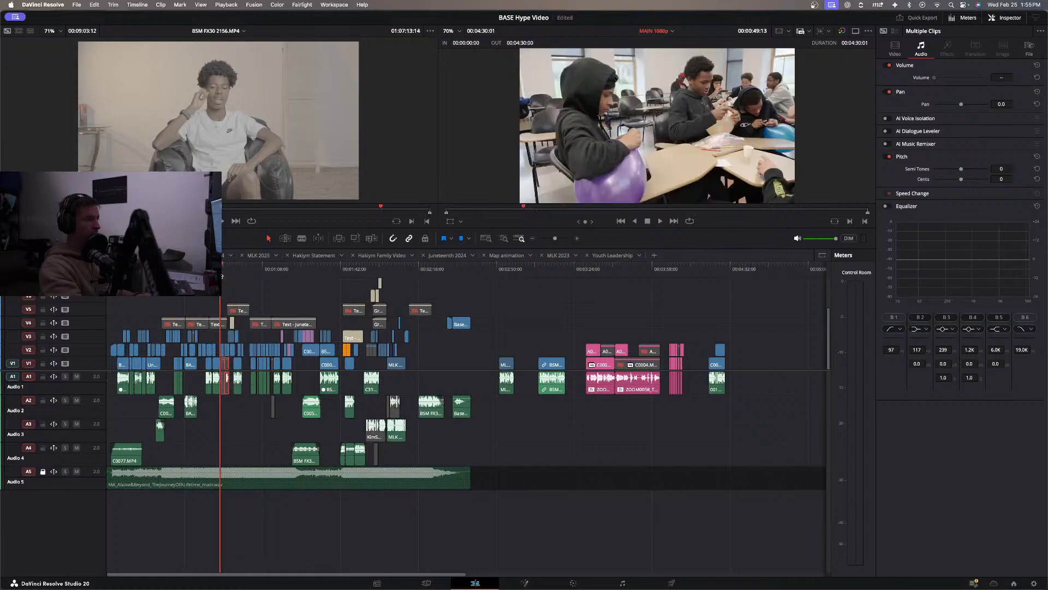
{"action": "key", "text": "shift+z"}
{"action": "left_click_drag", "start_coordinate": [520, 367], "coordinate": [527, 367]}
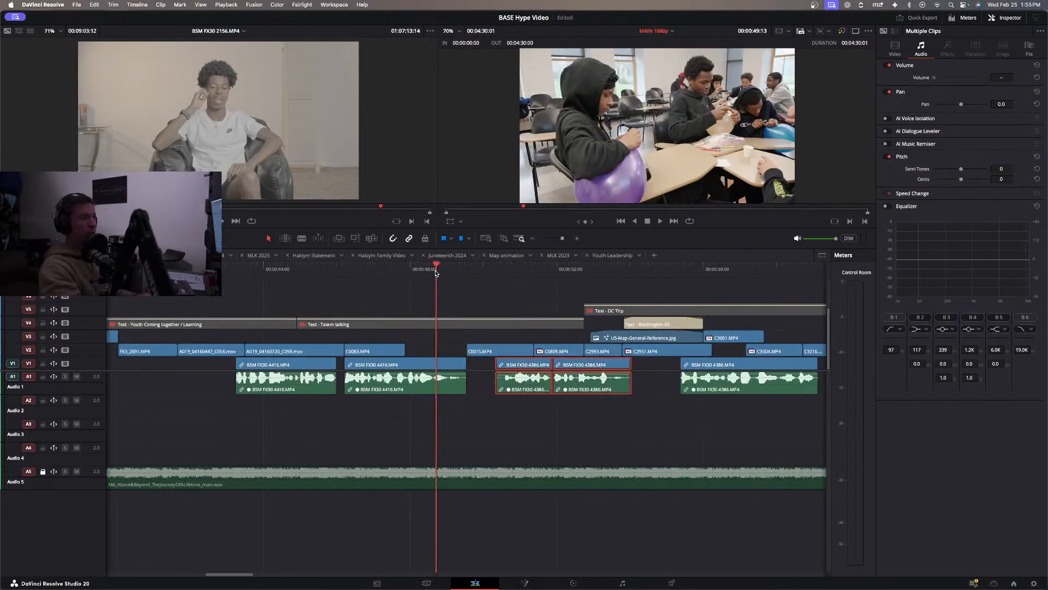
Play the two restored interview clips and trim the start of the first one to 00:00:51:06.
{"action": "key", "text": "space"}
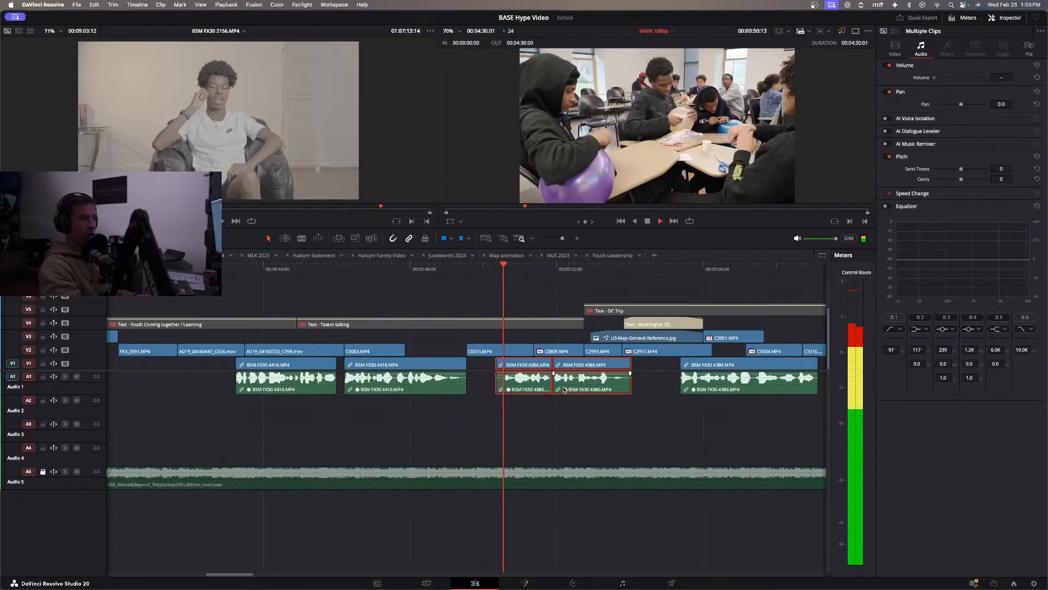
{"action": "key", "text": "space"}
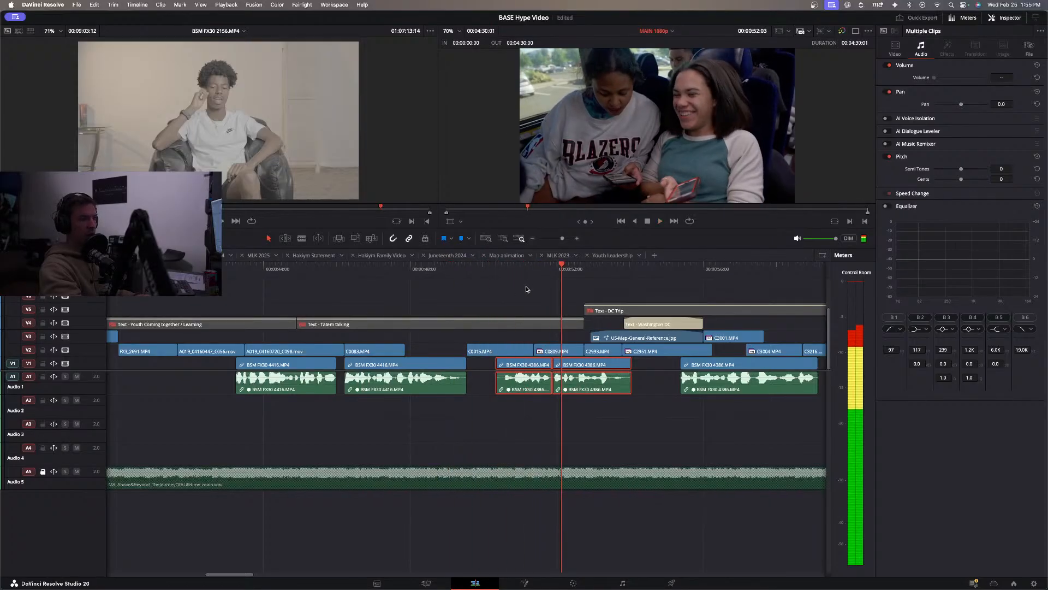
{"action": "left_click_drag", "start_coordinate": [523, 269], "coordinate": [529, 271]}
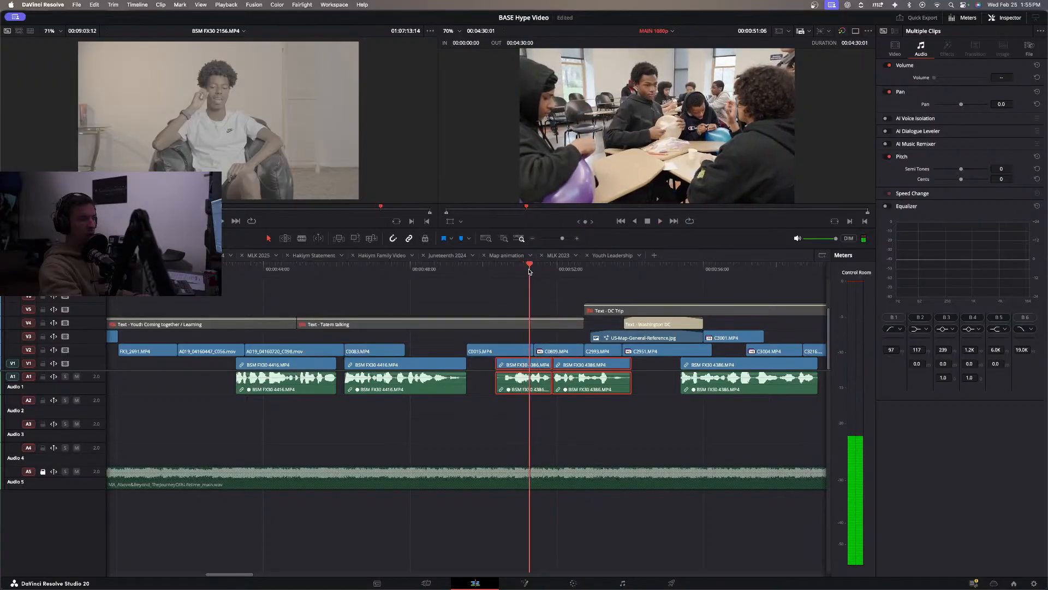
{"action": "left_click", "coordinate": [511, 404]}
{"action": "left_click_drag", "start_coordinate": [501, 363], "coordinate": [524, 372]}
Play the trimmed interview clips into the DC Trip section and move both about 1 second earlier.
{"action": "key", "text": "space"}
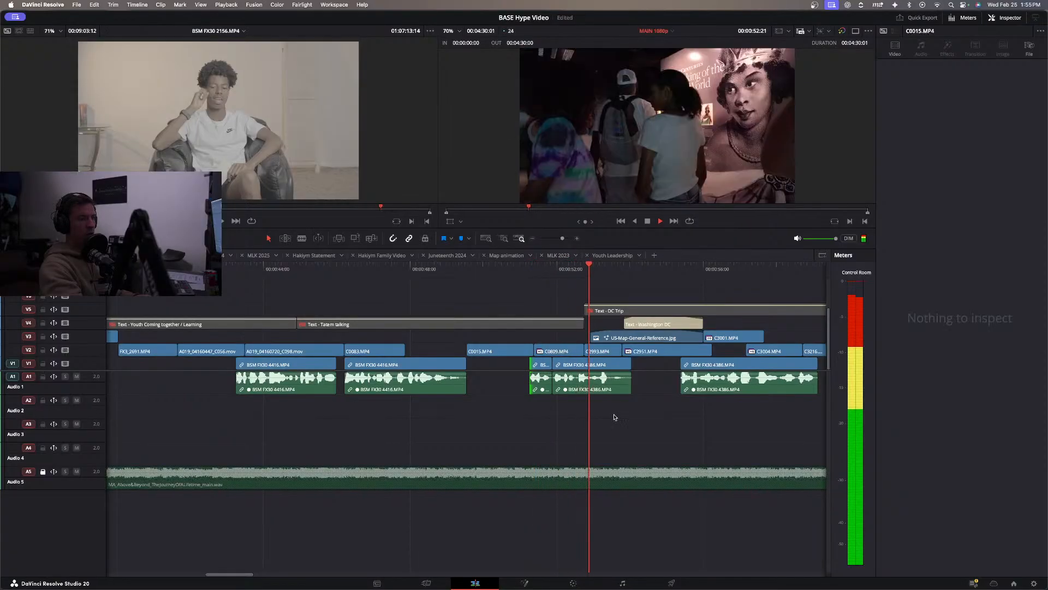
{"action": "key", "text": "space"}
{"action": "left_click_drag", "start_coordinate": [614, 413], "coordinate": [542, 365]}
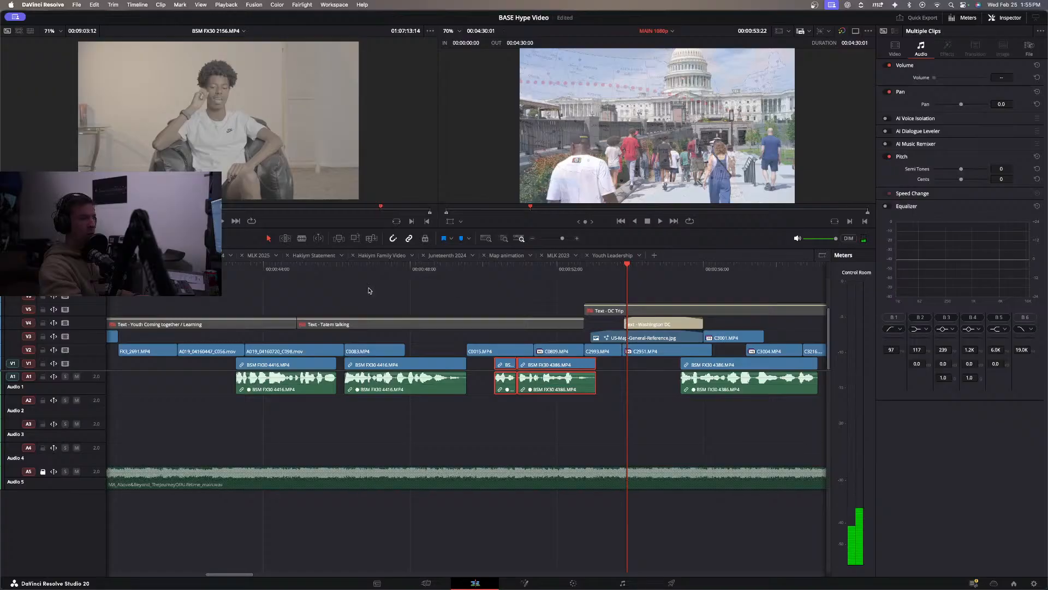
Play the edit from the Youth Coming together section into DC Trip and disable the two restored interview clips.
{"action": "left_click", "coordinate": [217, 268]}
{"action": "key", "text": "space"}
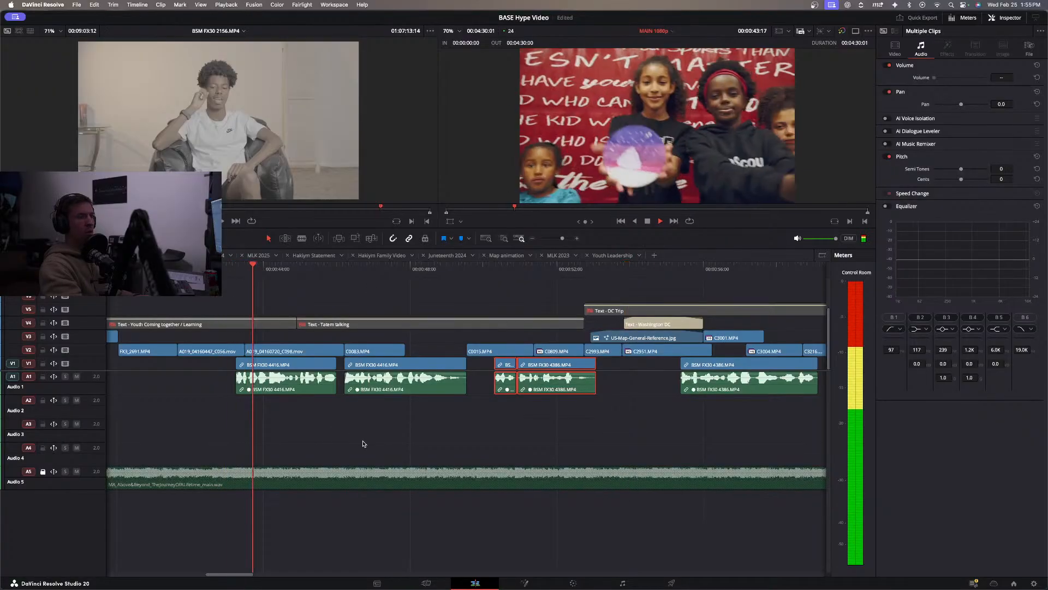
{"action": "left_click", "coordinate": [533, 239]}
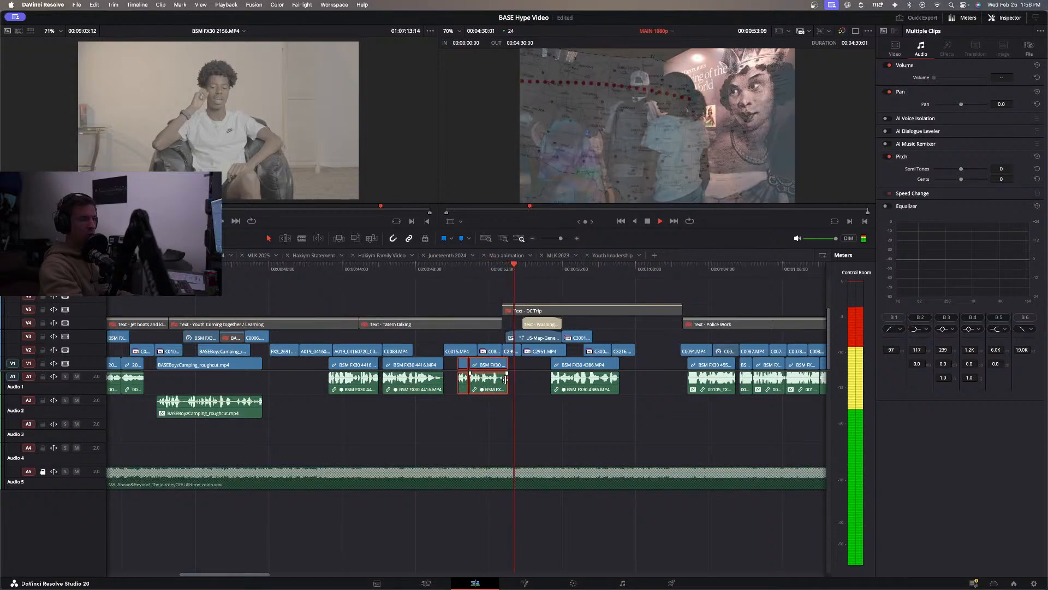
{"action": "key", "text": "d"}
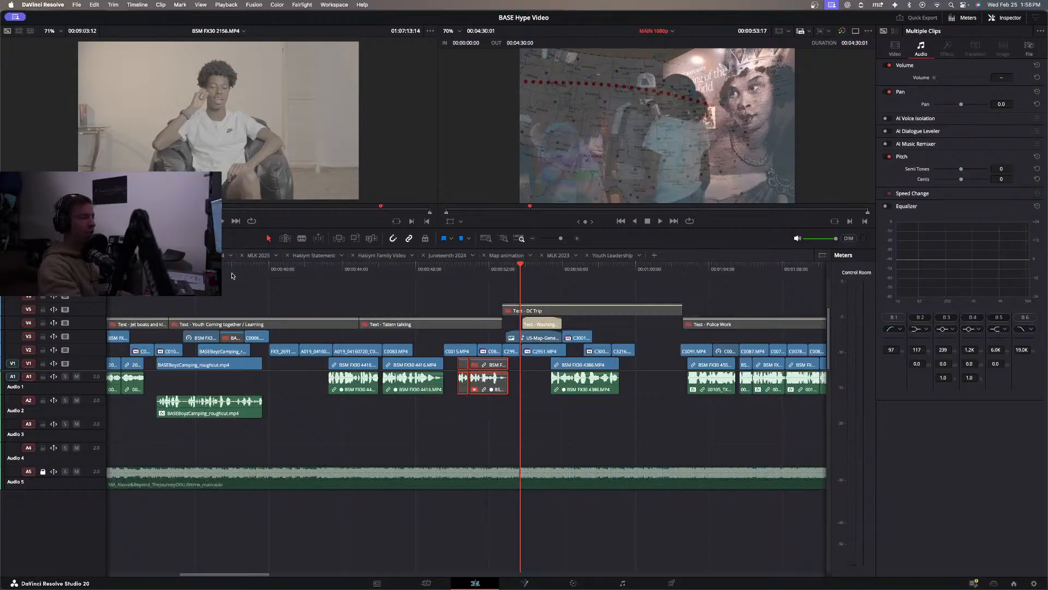
Play the edit through DC Trip, Police Work, Juneteenth and Community Gatherings to the MLK section, replaying the Juneteenth opening.
{"action": "key", "text": "space"}
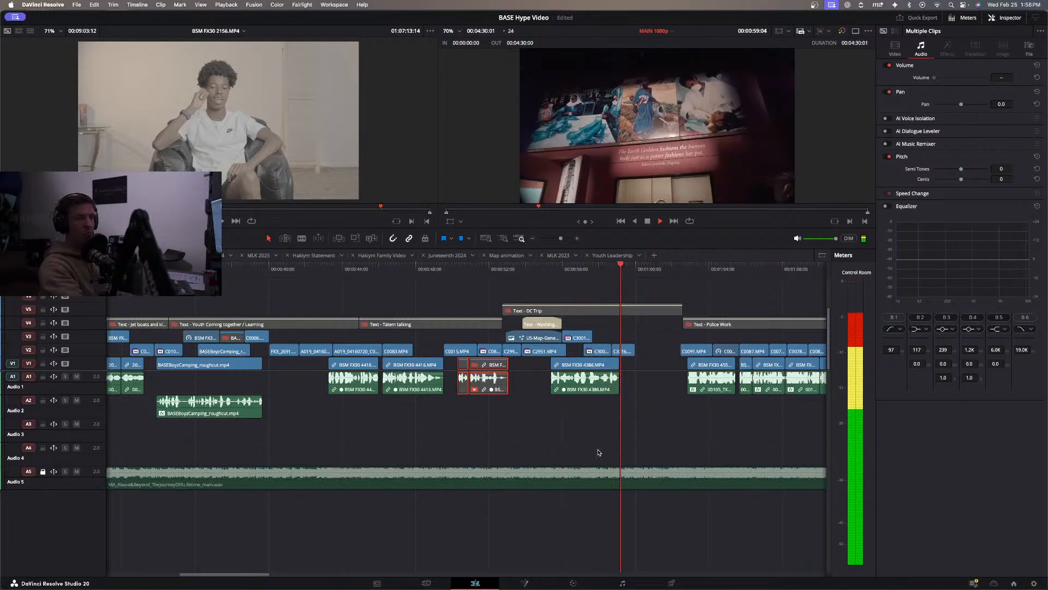
{"action": "left_click", "coordinate": [581, 428]}
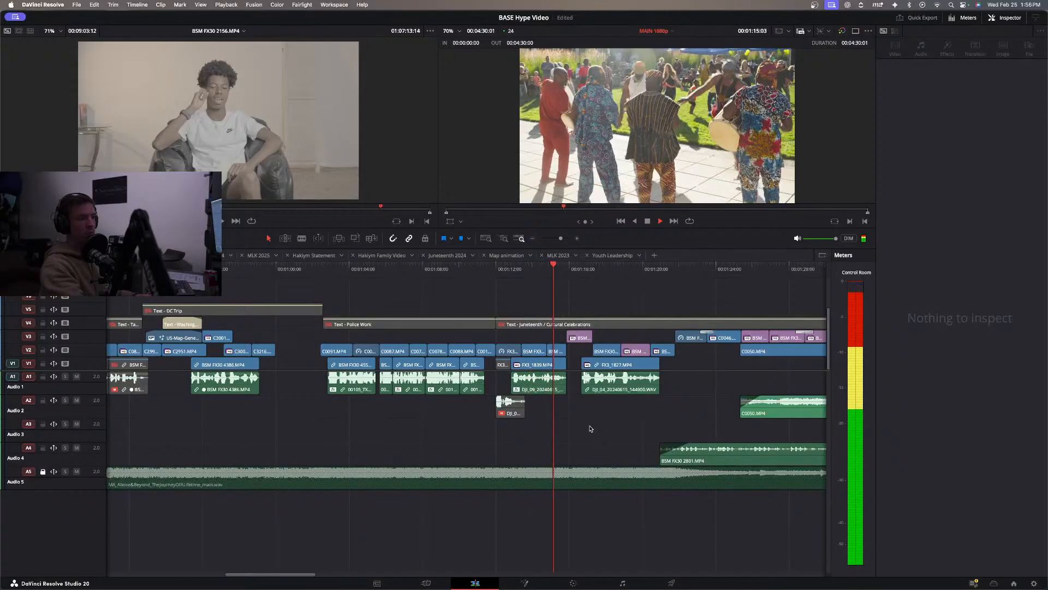
{"action": "left_click", "coordinate": [512, 351]}
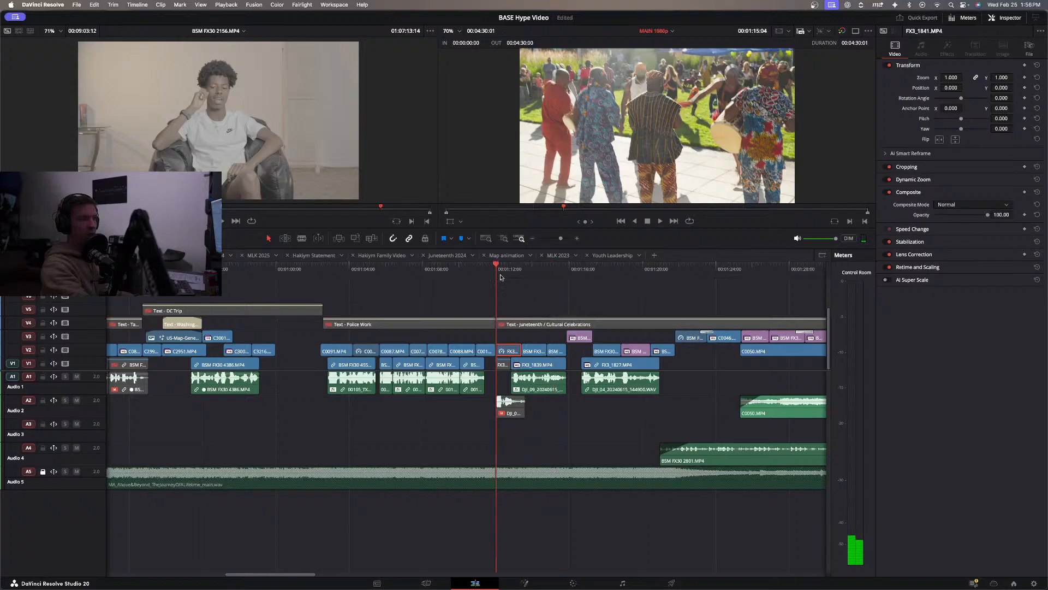
{"action": "key", "text": "space"}
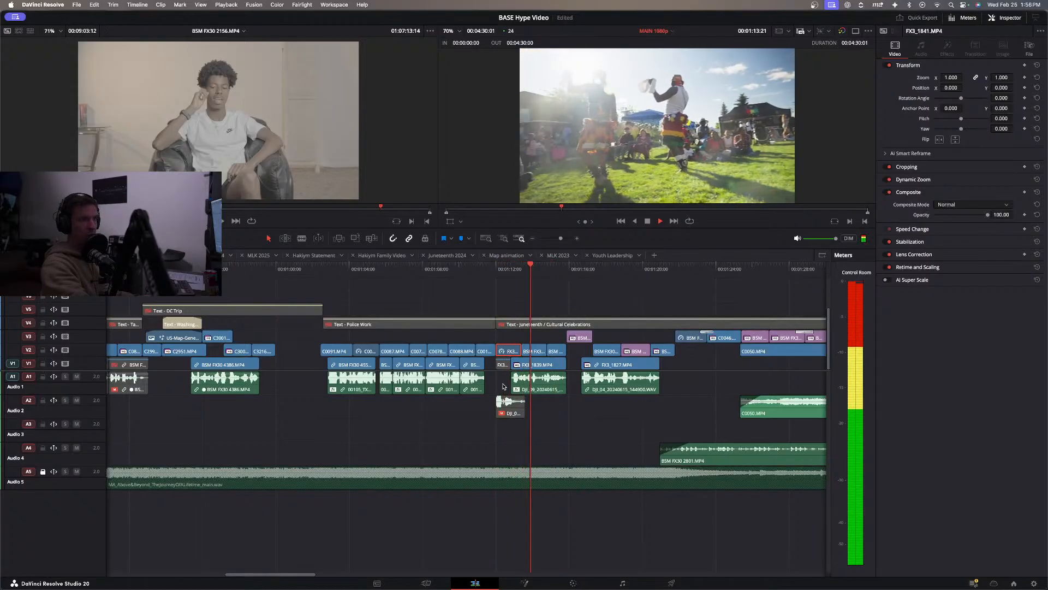
{"action": "left_click", "coordinate": [557, 382]}
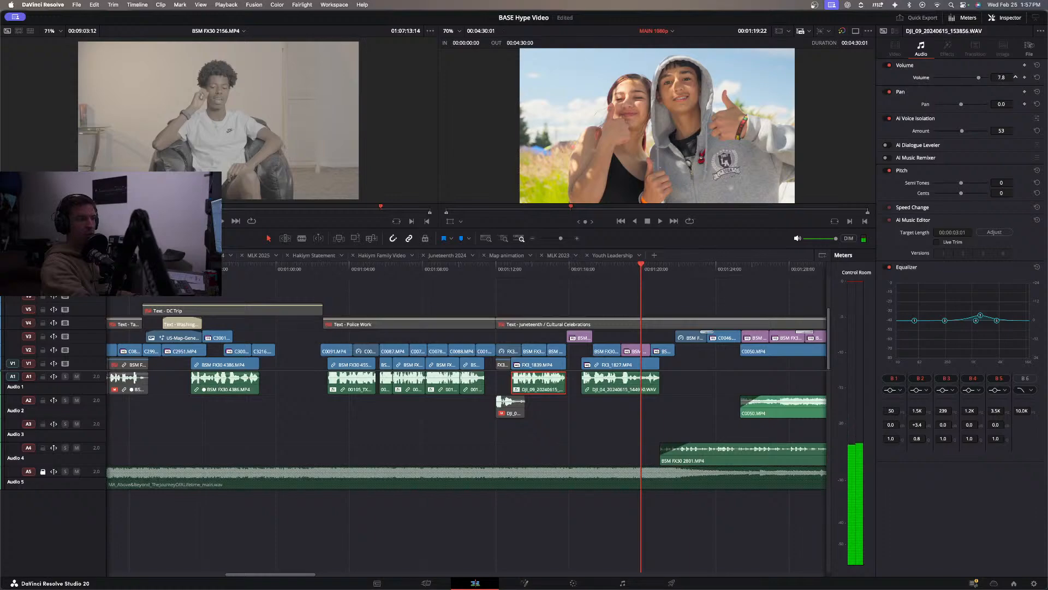
{"action": "key", "text": "space"}
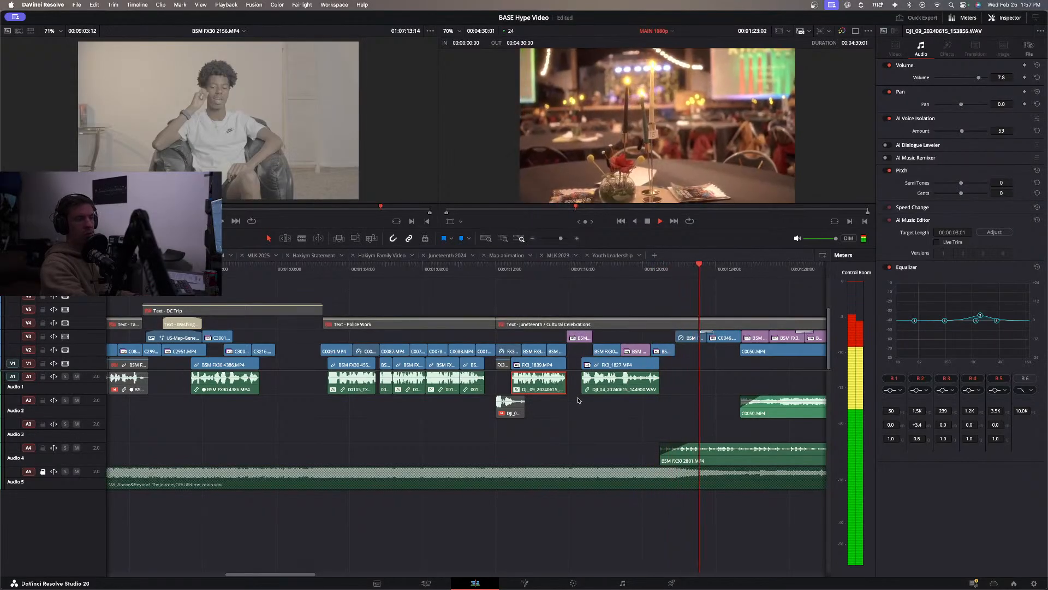
{"action": "scroll", "coordinate": [592, 405], "scroll_direction": "right", "scroll_amount": 3}
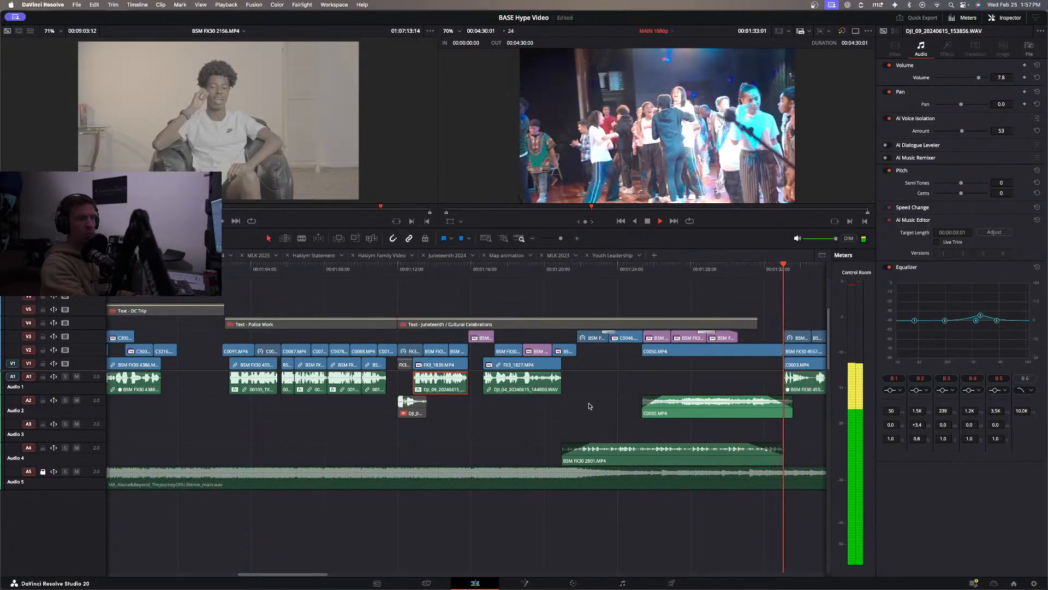
{"action": "scroll", "coordinate": [589, 407], "scroll_direction": "right", "scroll_amount": 3}
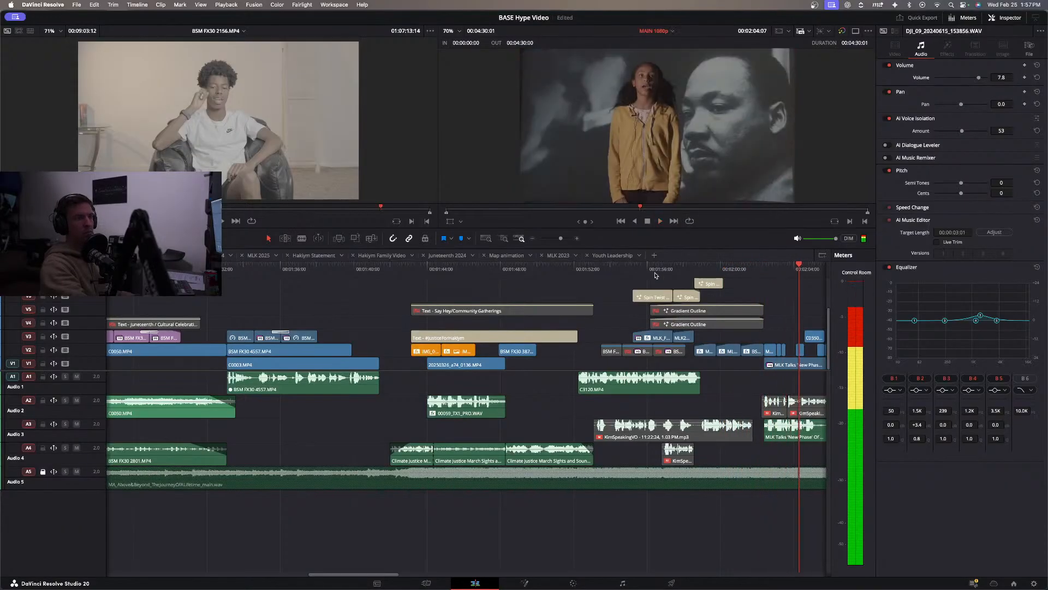
Enable the two Gradient Outline titles on V4 and V5 over the MLK shots and replay the title sequence.
{"action": "left_click", "coordinate": [650, 270]}
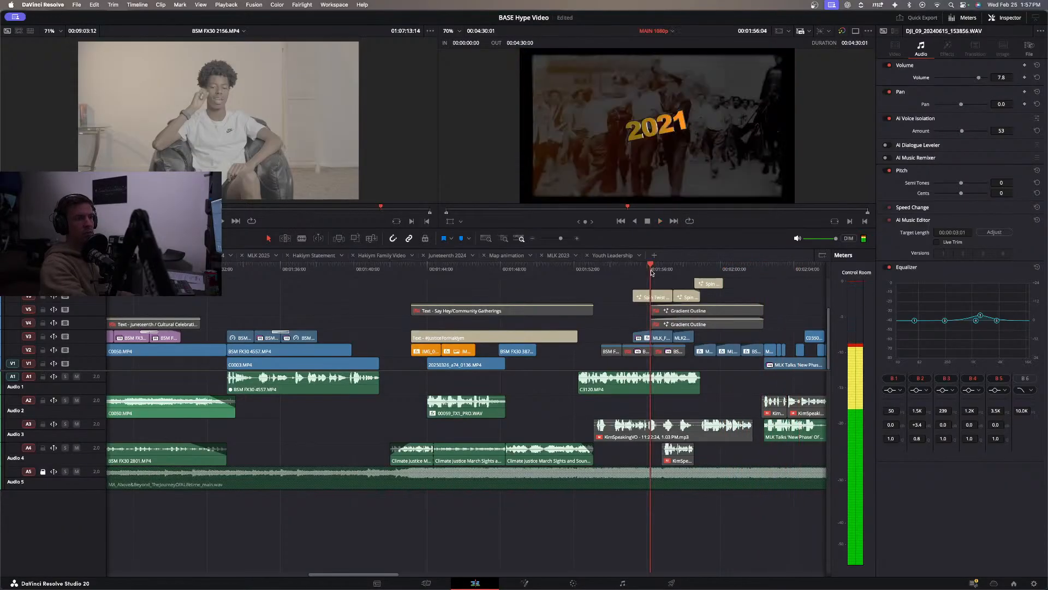
{"action": "key", "text": "space"}
{"action": "left_click", "coordinate": [700, 312]}
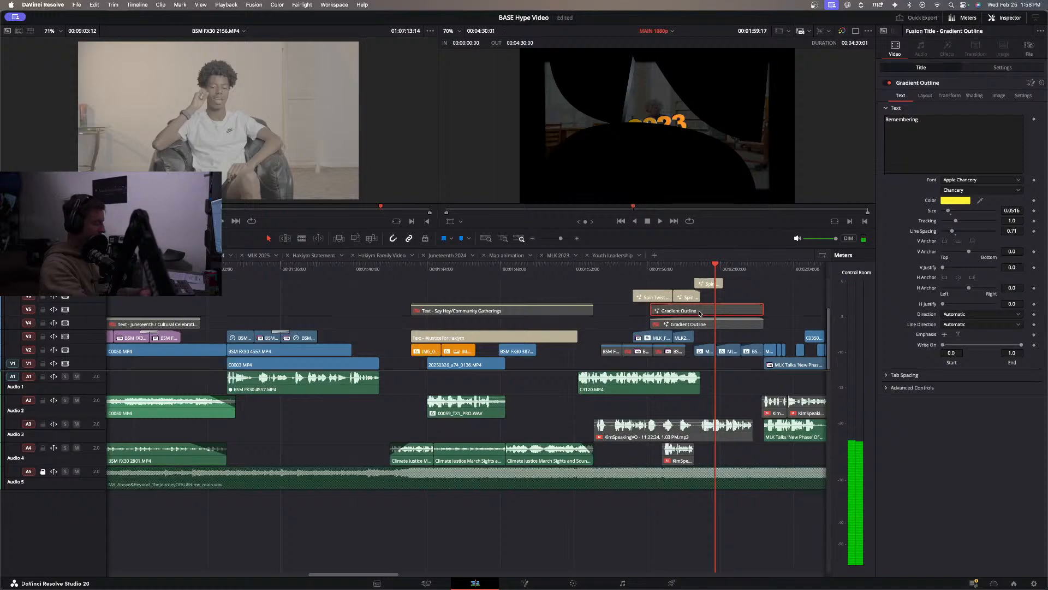
{"action": "left_click", "coordinate": [699, 324]}
{"action": "key", "text": "space"}
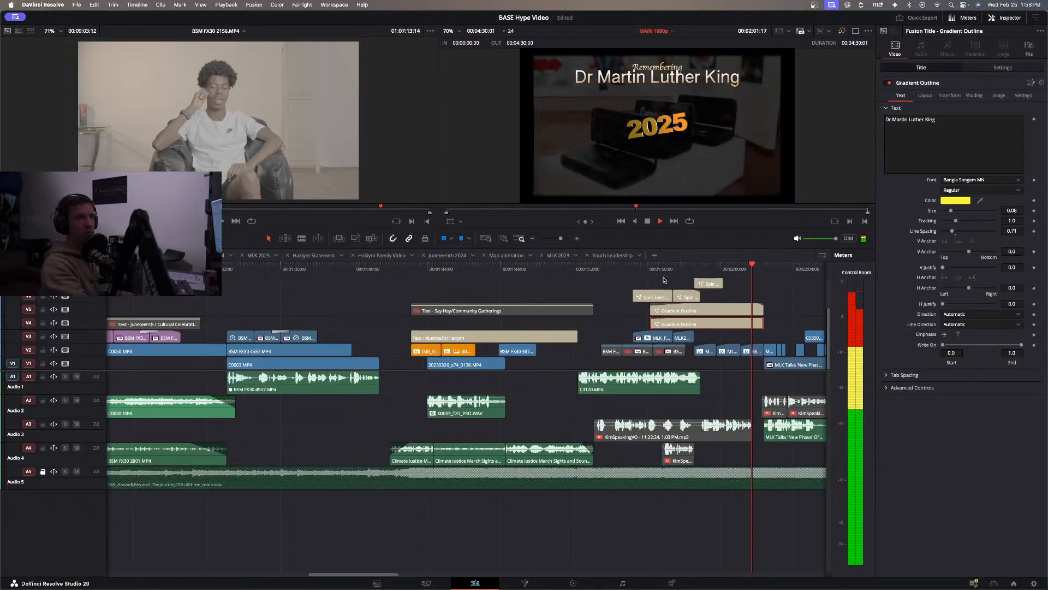
{"action": "key", "text": "space"}
{"action": "left_click", "coordinate": [649, 270]}
{"action": "key", "text": "space"}
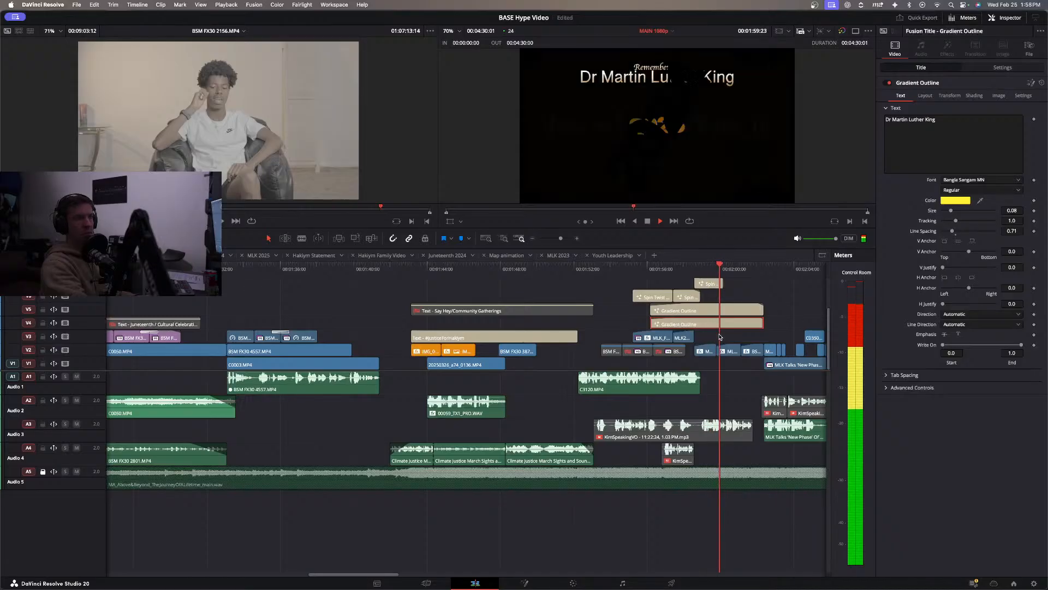
{"action": "key", "text": "space"}
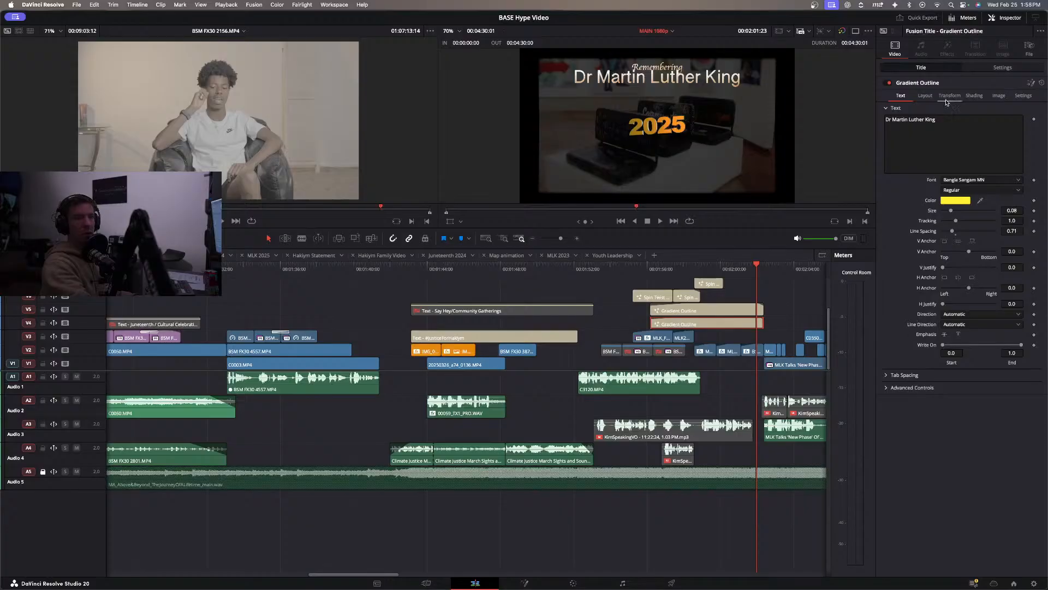
Compare composite modes on the Dr Martin Luther King title, choose Linear Dodge and lower its opacity to about 62.6.
{"action": "left_click", "coordinate": [985, 68]}
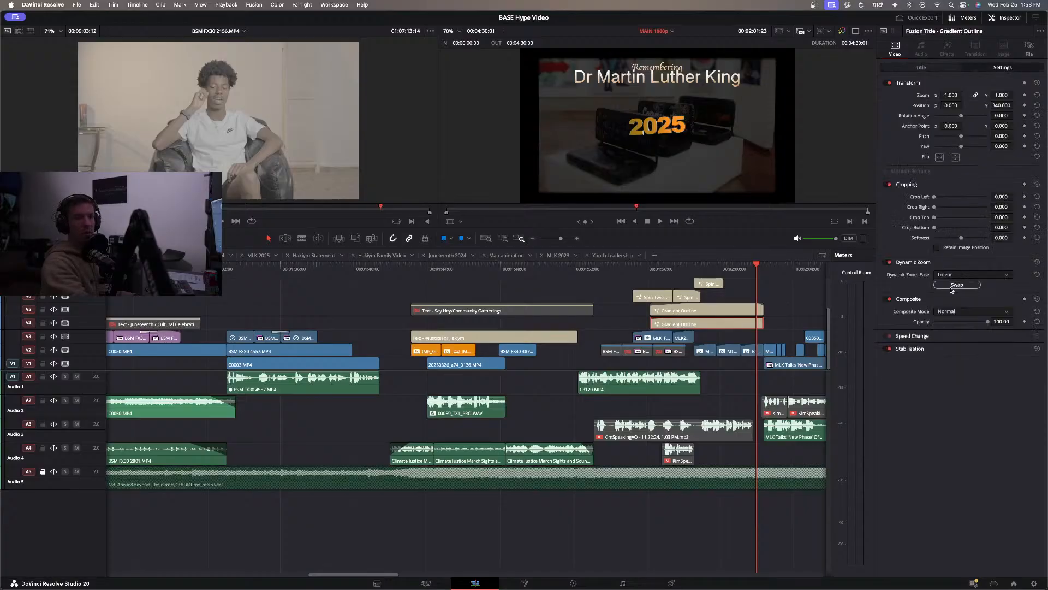
{"action": "left_click", "coordinate": [953, 316]}
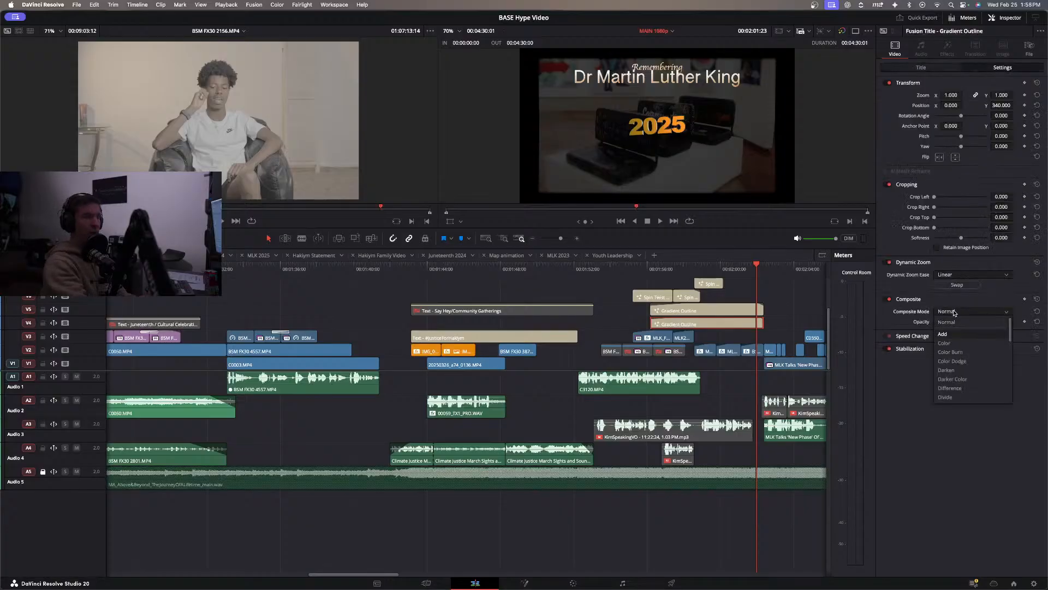
{"action": "key", "text": "Down"}
{"action": "key", "text": "Down"}
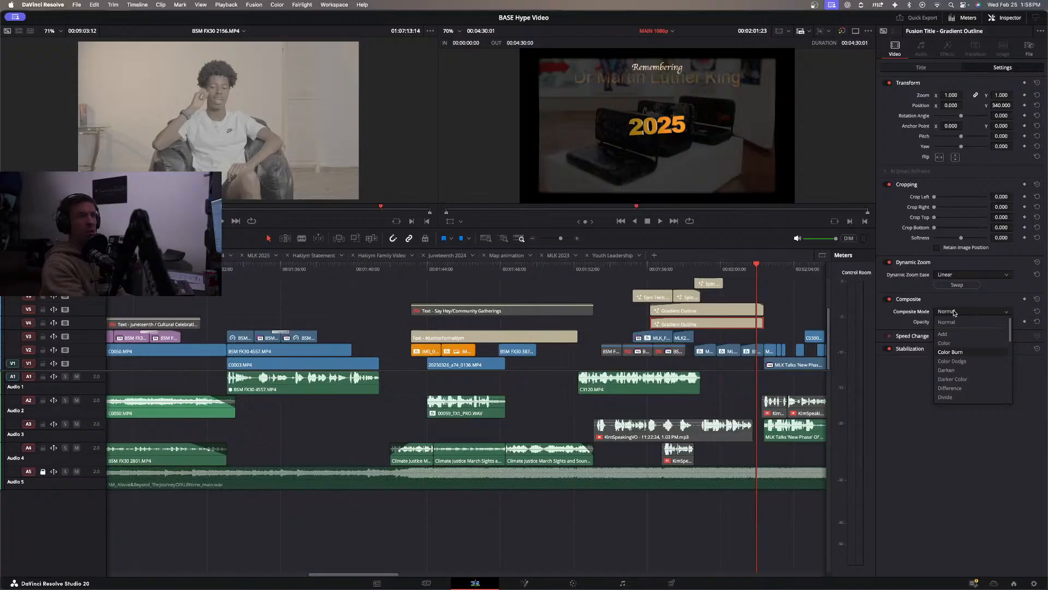
{"action": "key", "text": "Down"}
{"action": "key", "text": "Down"}
{"action": "key", "text": "Down"}
{"action": "key", "text": "Down"}
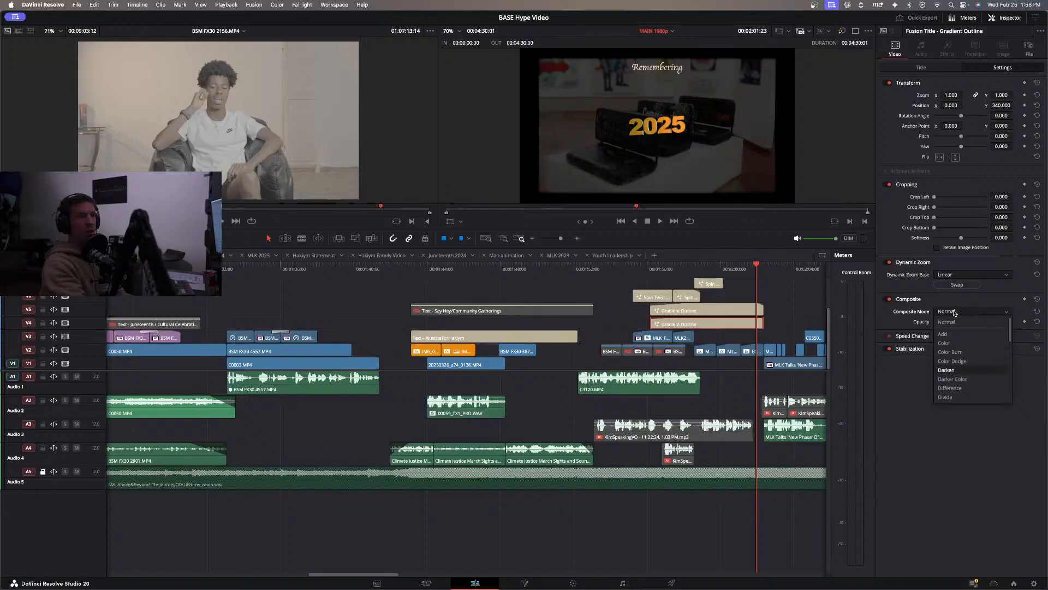
{"action": "key", "text": "Down"}
{"action": "key", "text": "Down"}
{"action": "key", "text": "Down"}
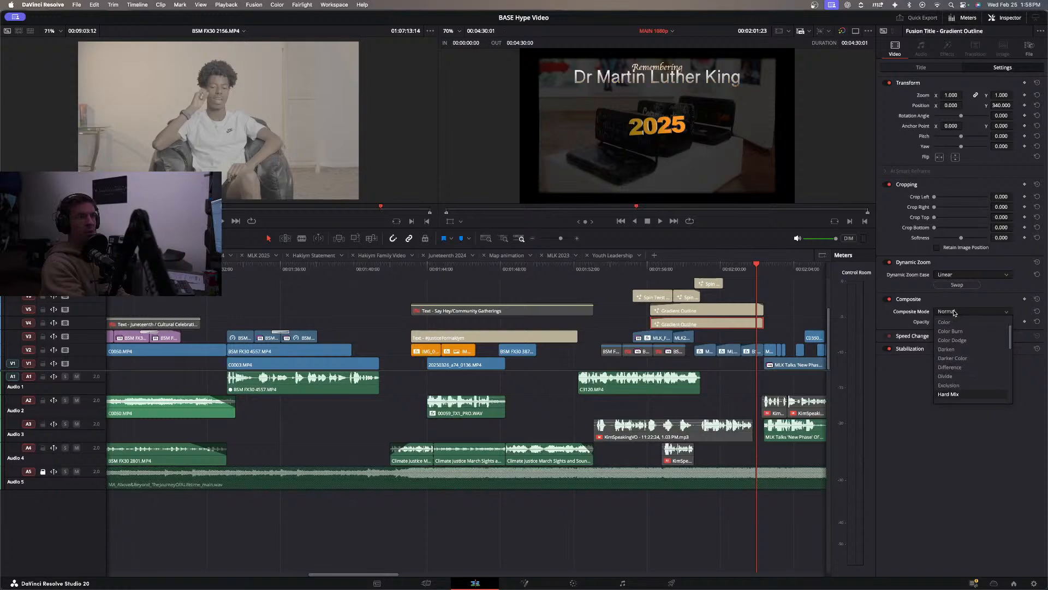
{"action": "key", "text": "Down"}
{"action": "key", "text": "Down"}
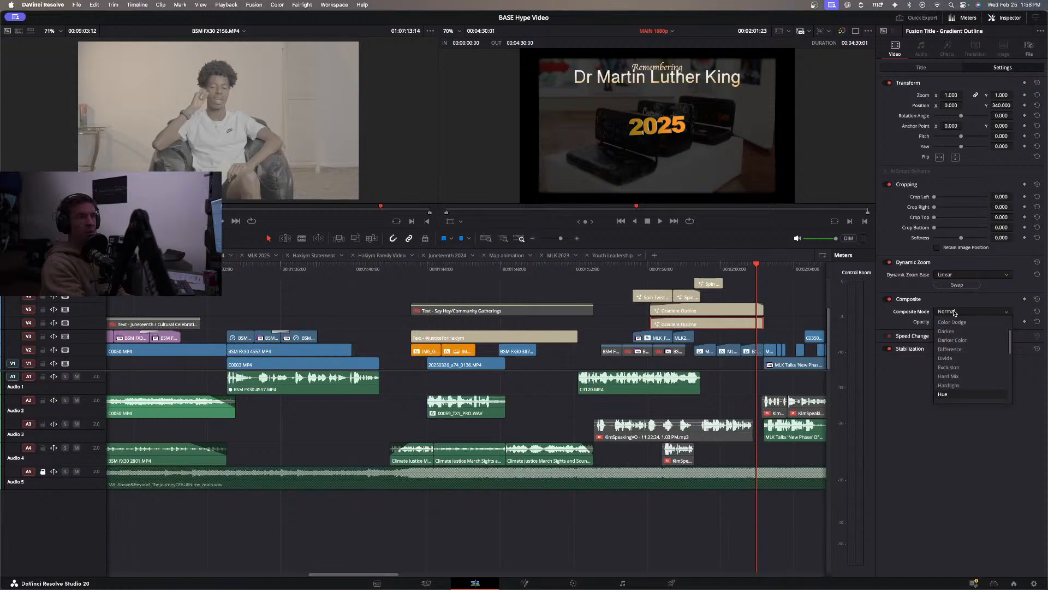
{"action": "key", "text": "Down"}
{"action": "key", "text": "Down"}
{"action": "key", "text": "Down"}
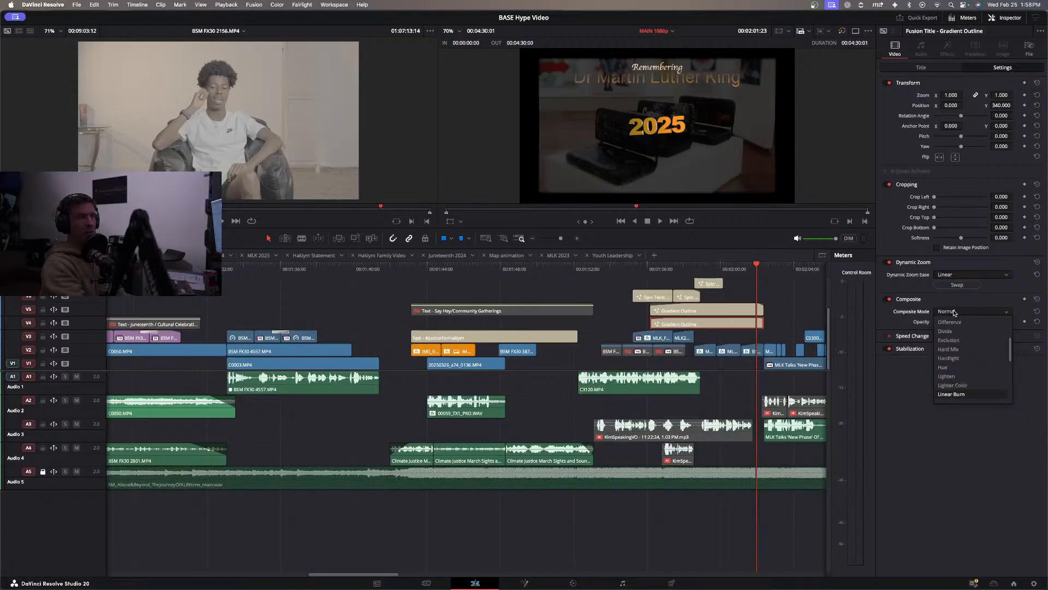
{"action": "key", "text": "Down"}
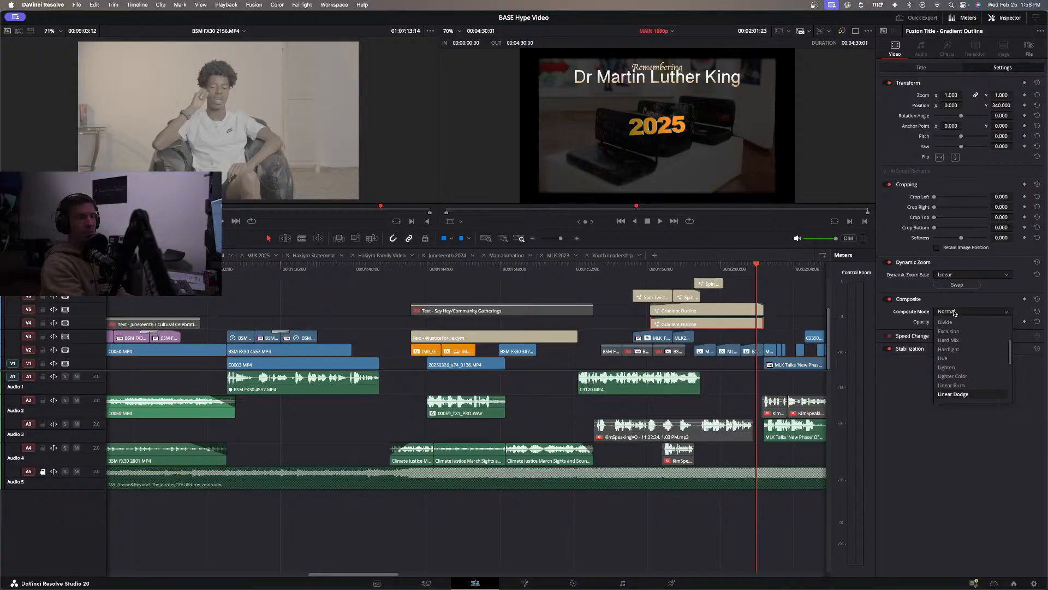
{"action": "key", "text": "Down"}
{"action": "key", "text": "Down"}
{"action": "key", "text": "Down"}
{"action": "key", "text": "Down"}
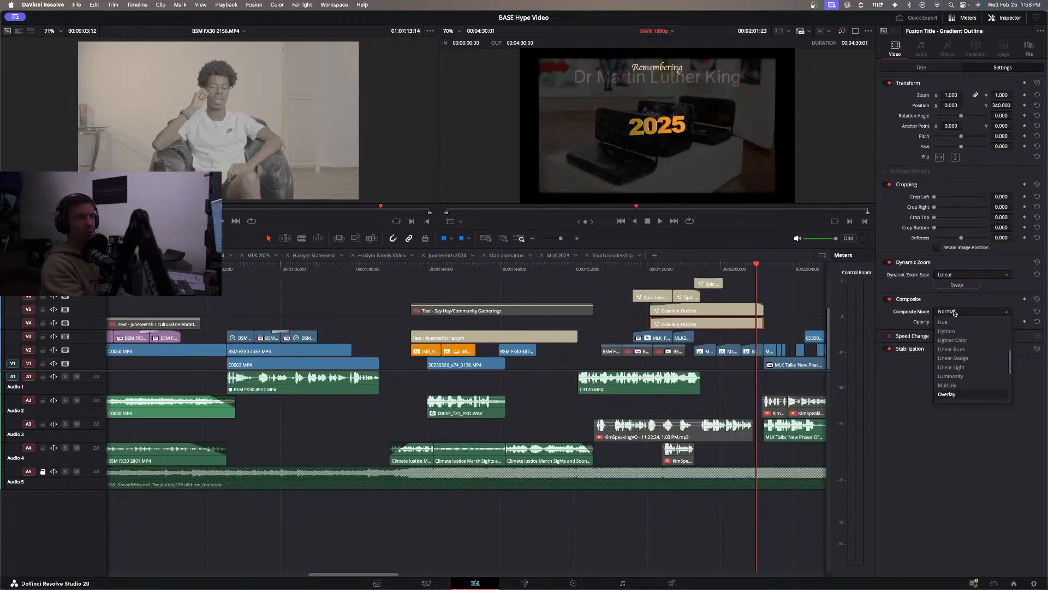
{"action": "key", "text": "Down"}
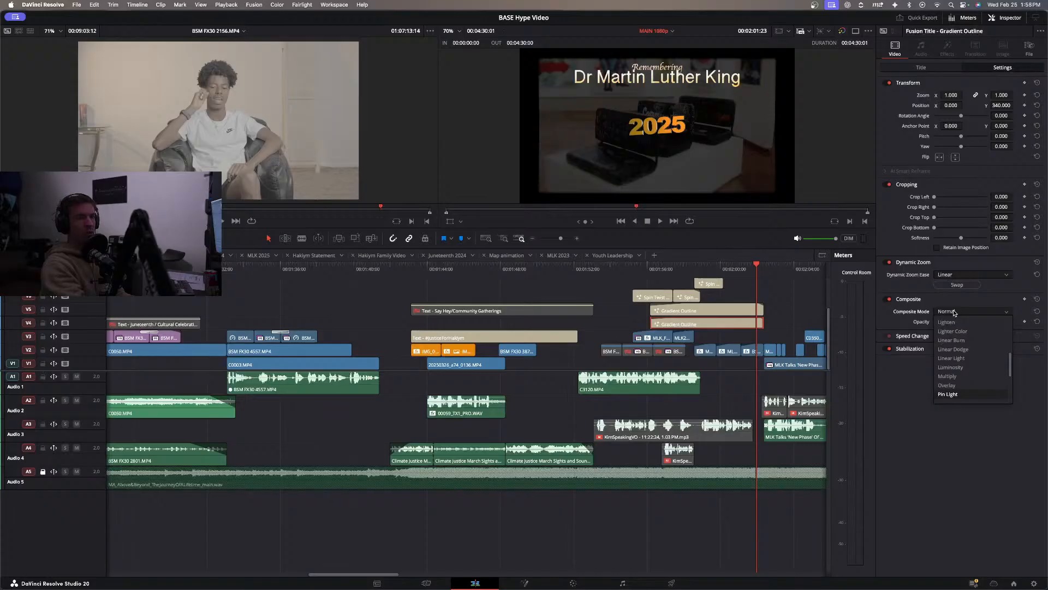
{"action": "key", "text": "Down"}
{"action": "key", "text": "Down"}
{"action": "key", "text": "Down"}
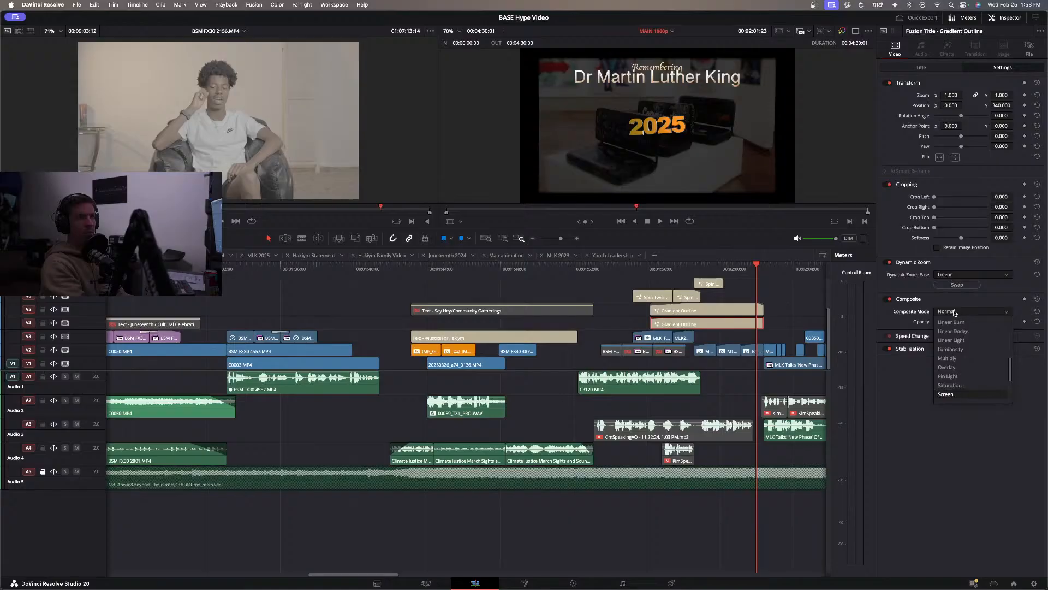
{"action": "key", "text": "Down"}
{"action": "key", "text": "Down"}
{"action": "key", "text": "Down"}
{"action": "key", "text": "Down"}
{"action": "key", "text": "Down"}
{"action": "key", "text": "Down"}
{"action": "key", "text": "Up"}
{"action": "key", "text": "Up"}
{"action": "key", "text": "Up"}
{"action": "key", "text": "Up"}
{"action": "key", "text": "Up"}
{"action": "key", "text": "Up"}
{"action": "key", "text": "Up"}
{"action": "key", "text": "Down"}
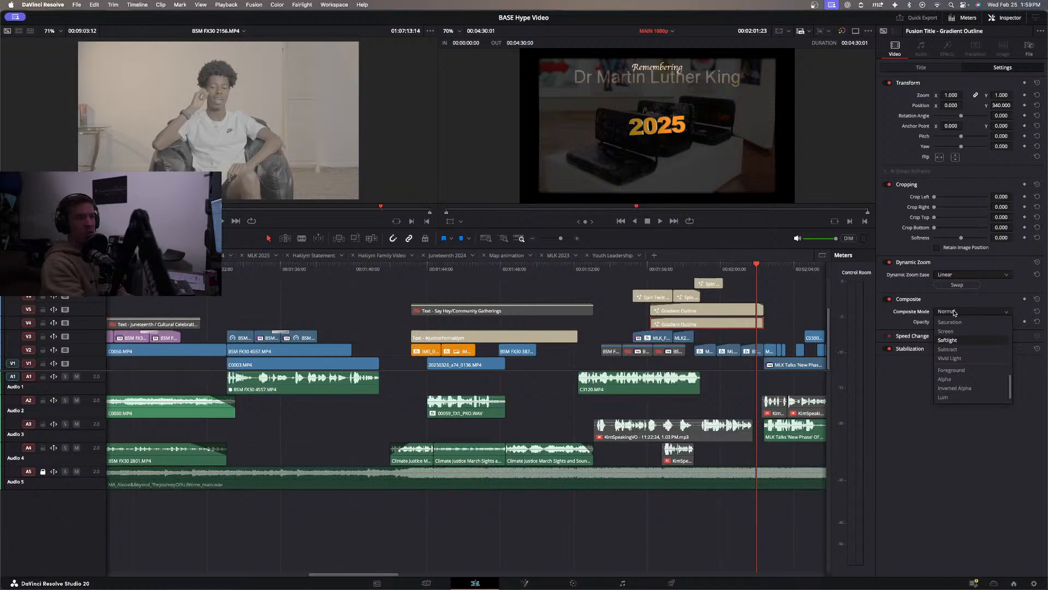
{"action": "key", "text": "Up"}
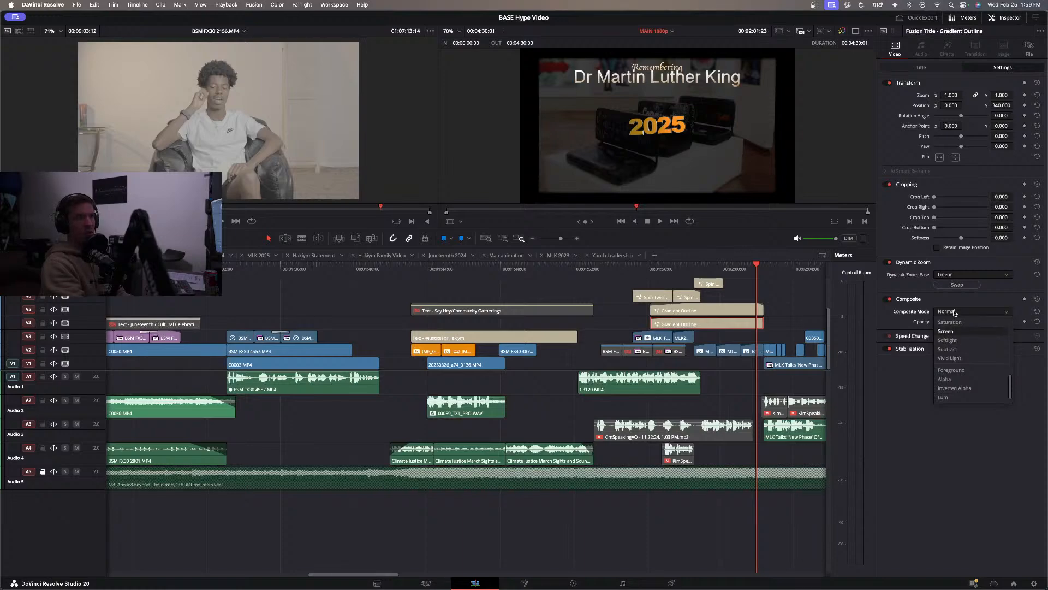
{"action": "key", "text": "Down"}
{"action": "key", "text": "Up"}
{"action": "key", "text": "Up"}
{"action": "key", "text": "Up"}
{"action": "key", "text": "Up"}
{"action": "key", "text": "Up"}
{"action": "key", "text": "Up"}
{"action": "key", "text": "Up"}
{"action": "key", "text": "Up"}
{"action": "key", "text": "Up"}
{"action": "key", "text": "Up"}
{"action": "key", "text": "Up"}
{"action": "key", "text": "Up"}
{"action": "key", "text": "Up"}
{"action": "key", "text": "Up"}
{"action": "key", "text": "Up"}
{"action": "key", "text": "Up"}
{"action": "key", "text": "Up"}
{"action": "key", "text": "Up"}
{"action": "key", "text": "Up"}
{"action": "key", "text": "Up"}
{"action": "key", "text": "Up"}
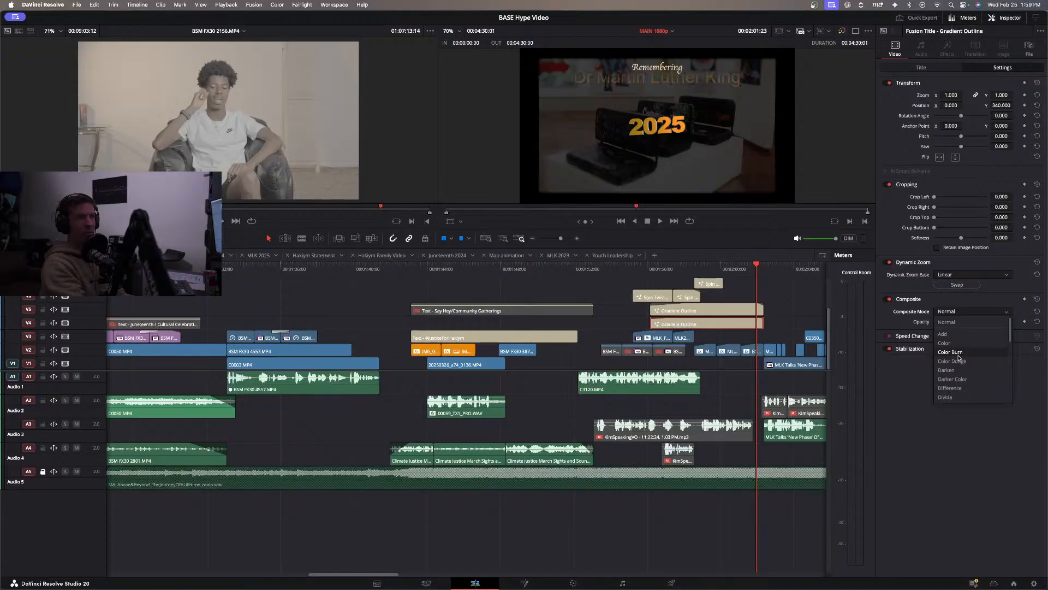
{"action": "key", "text": "Down"}
{"action": "key", "text": "Down"}
{"action": "key", "text": "Down"}
{"action": "key", "text": "Down"}
{"action": "key", "text": "Down"}
{"action": "key", "text": "Down"}
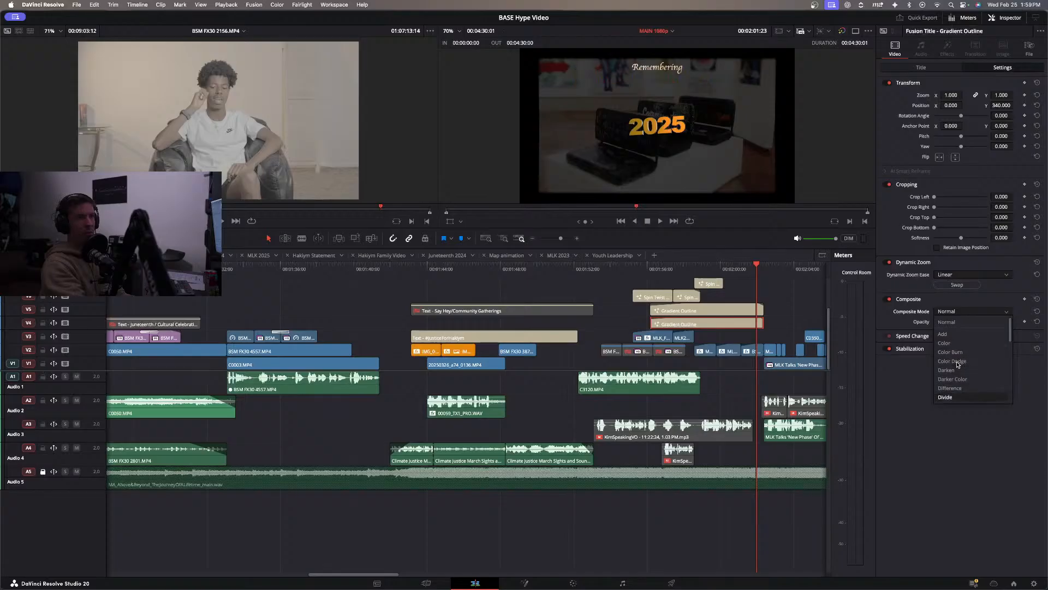
{"action": "key", "text": "Down"}
{"action": "key", "text": "Down"}
{"action": "key", "text": "Down"}
{"action": "key", "text": "Down"}
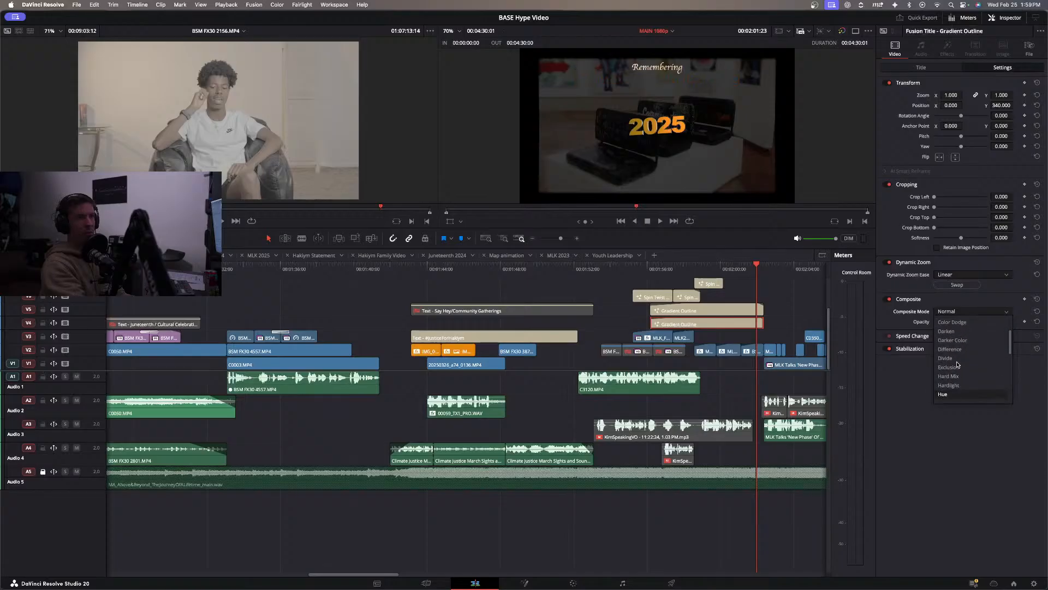
{"action": "key", "text": "Down"}
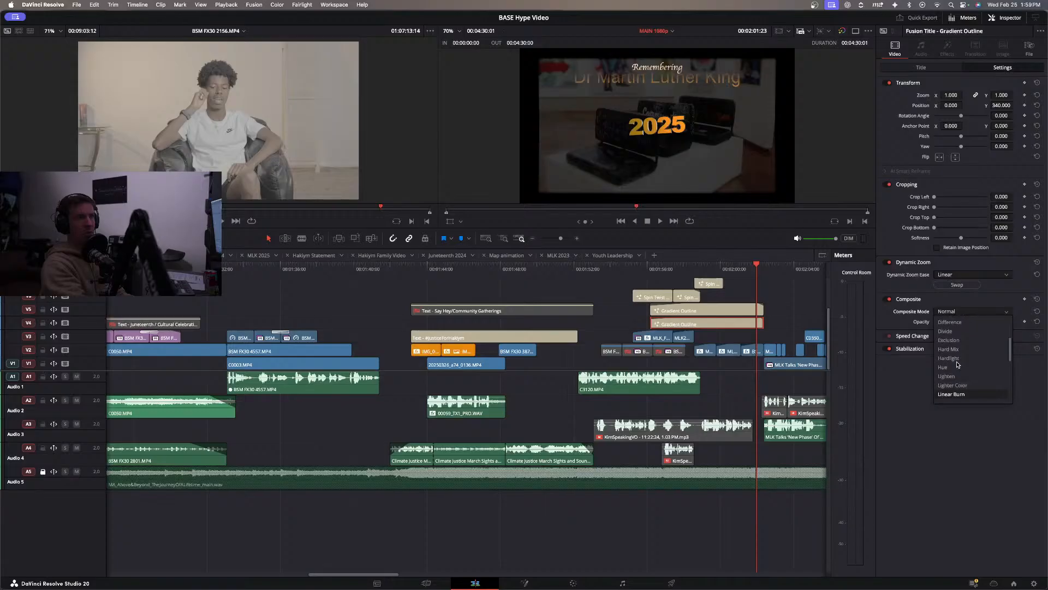
{"action": "key", "text": "Up"}
{"action": "key", "text": "Down"}
{"action": "key", "text": "Down"}
{"action": "key", "text": "Down"}
{"action": "key", "text": "Up"}
{"action": "key", "text": "Down"}
{"action": "key", "text": "Up"}
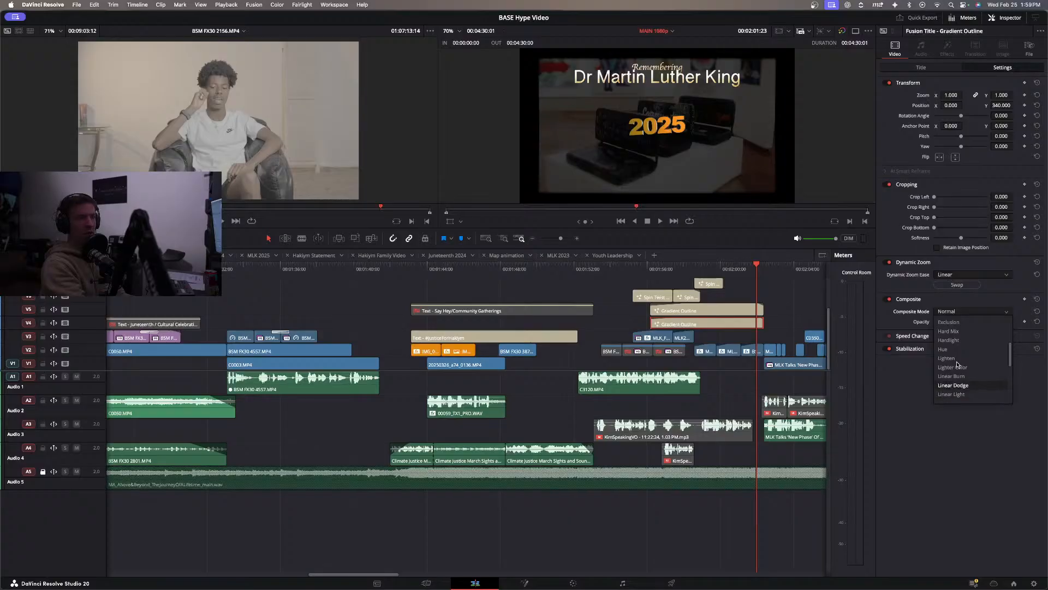
{"action": "key", "text": "Return"}
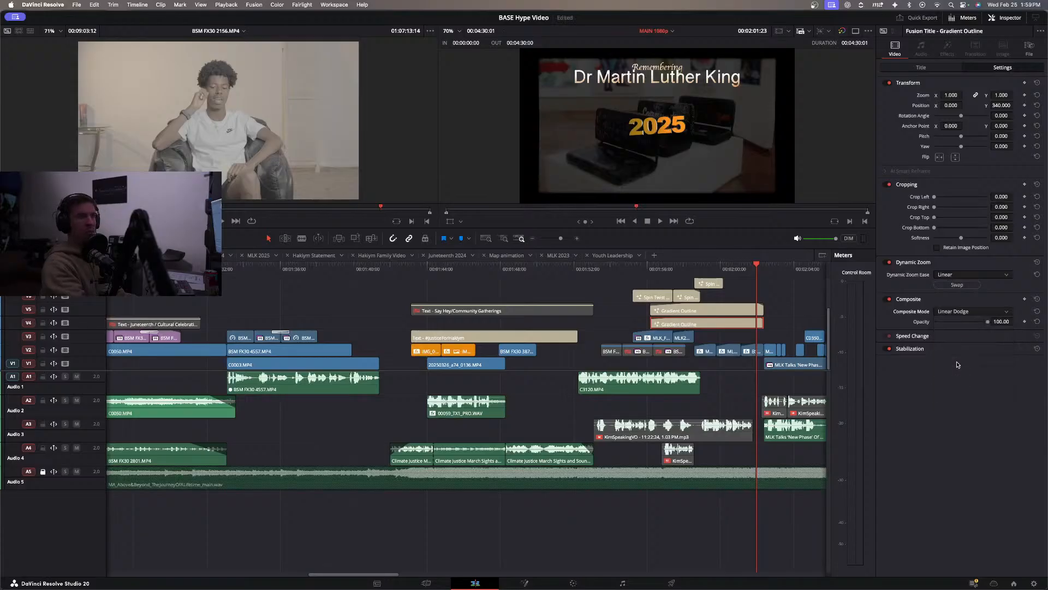
{"action": "left_click", "coordinate": [968, 322]}
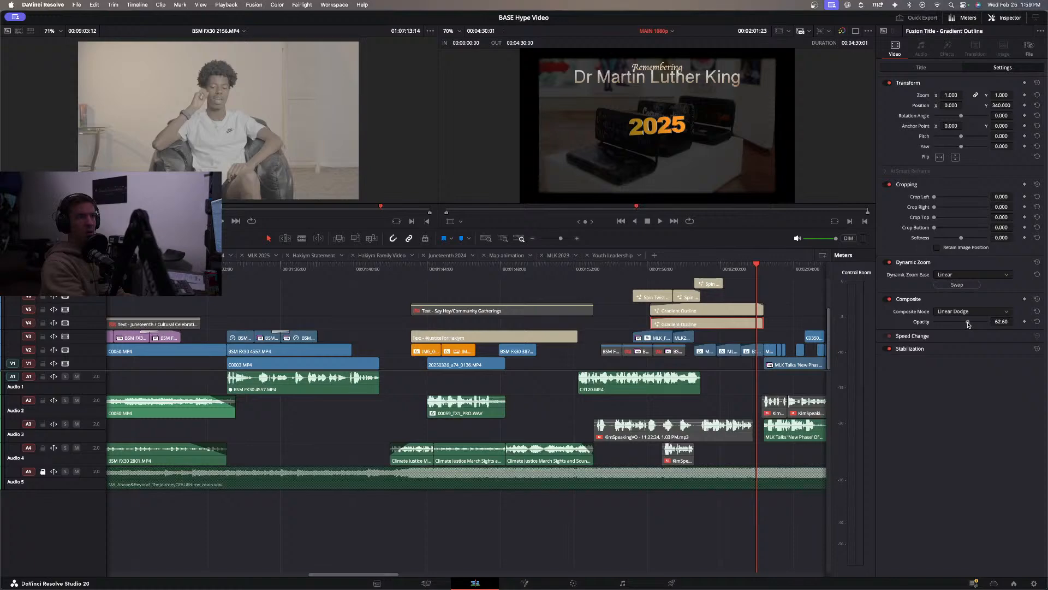
Set the Remembering title's composite mode to Linear Dodge and lower its opacity to about 39.
{"action": "left_click", "coordinate": [723, 311]}
{"action": "left_click", "coordinate": [952, 311]}
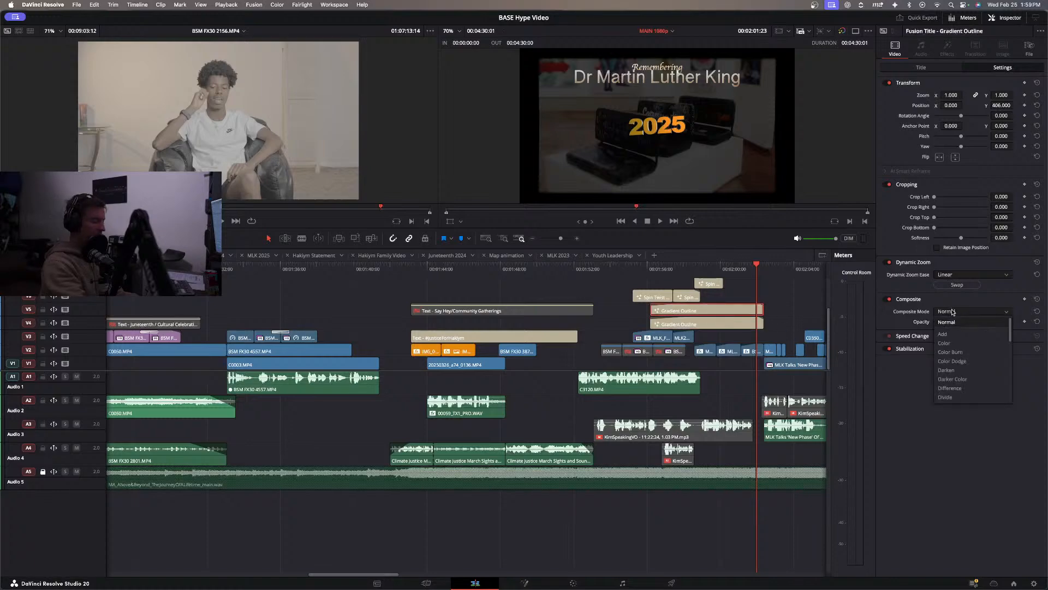
{"action": "scroll", "coordinate": [948, 371], "scroll_direction": "down", "scroll_amount": 3}
{"action": "scroll", "coordinate": [948, 372], "scroll_direction": "down", "scroll_amount": 3}
{"action": "left_click", "coordinate": [951, 365]}
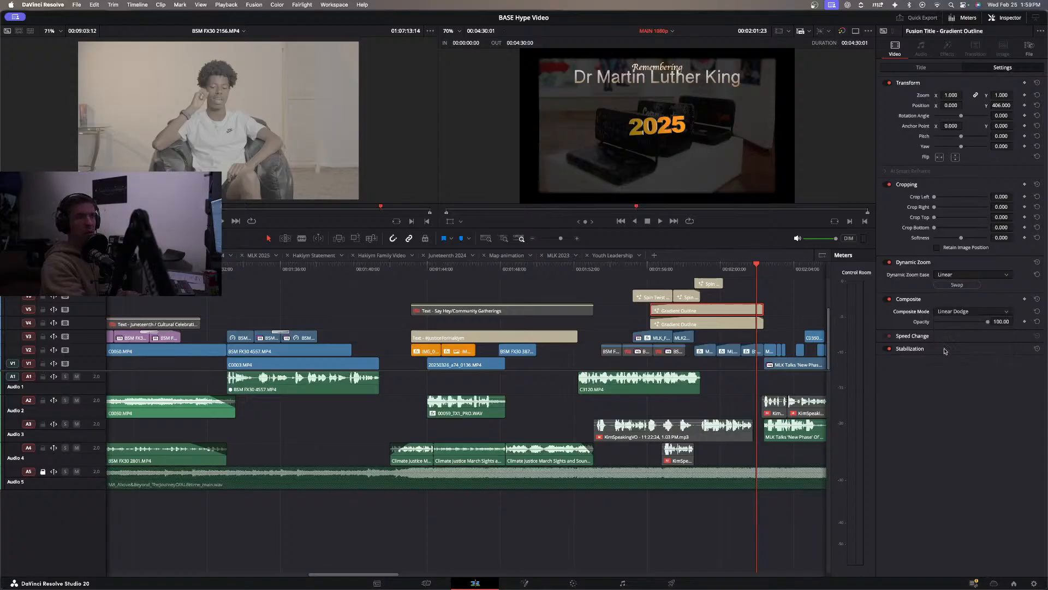
{"action": "left_click_drag", "start_coordinate": [964, 323], "coordinate": [954, 325]}
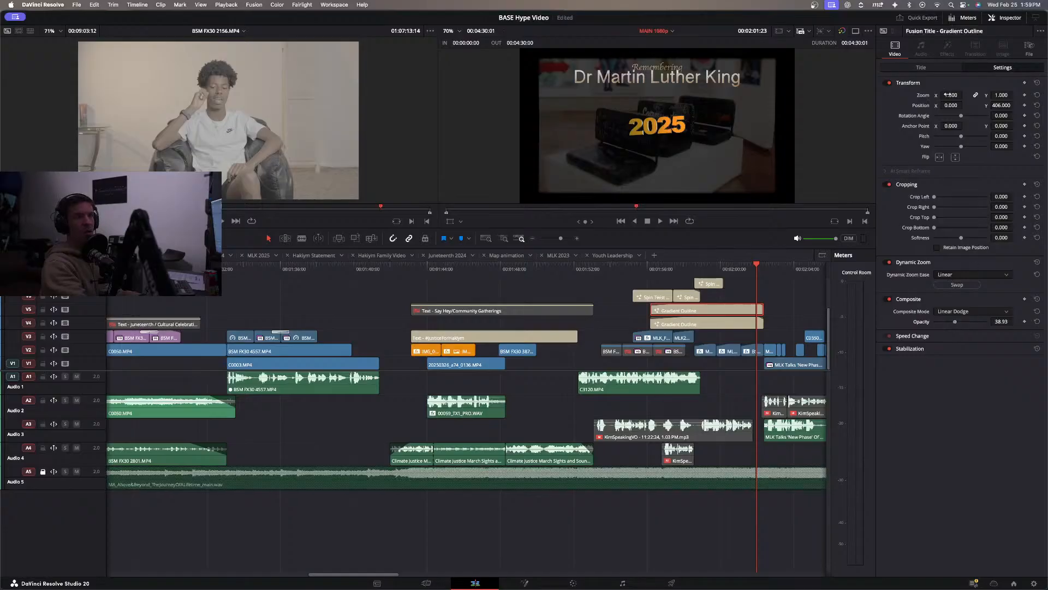
Move the Remembering title up and to the left, to position X -103 and Y 420.
{"action": "left_click", "coordinate": [933, 70]}
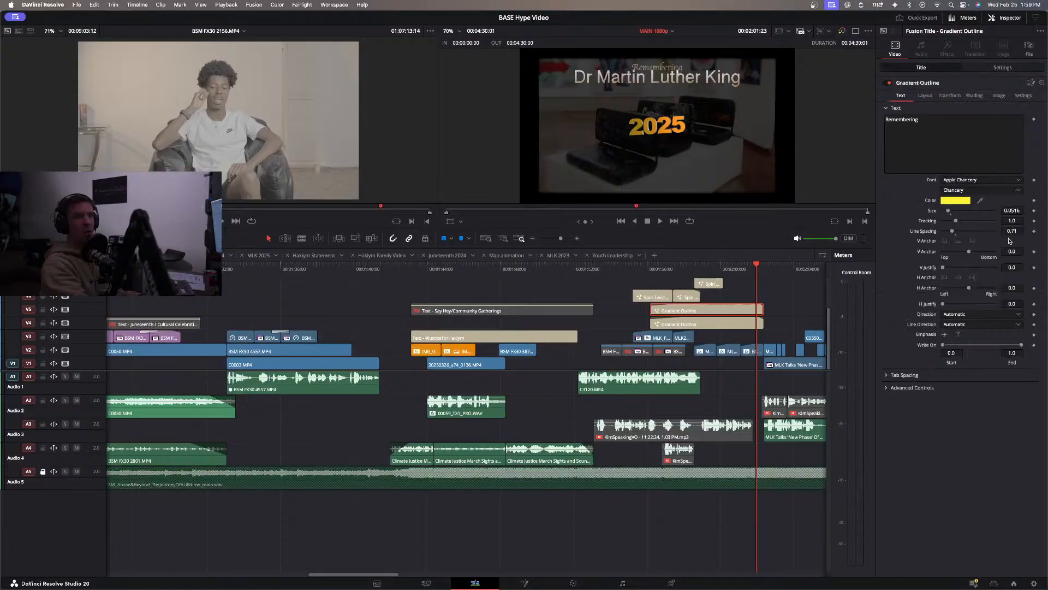
{"action": "left_click", "coordinate": [1003, 68]}
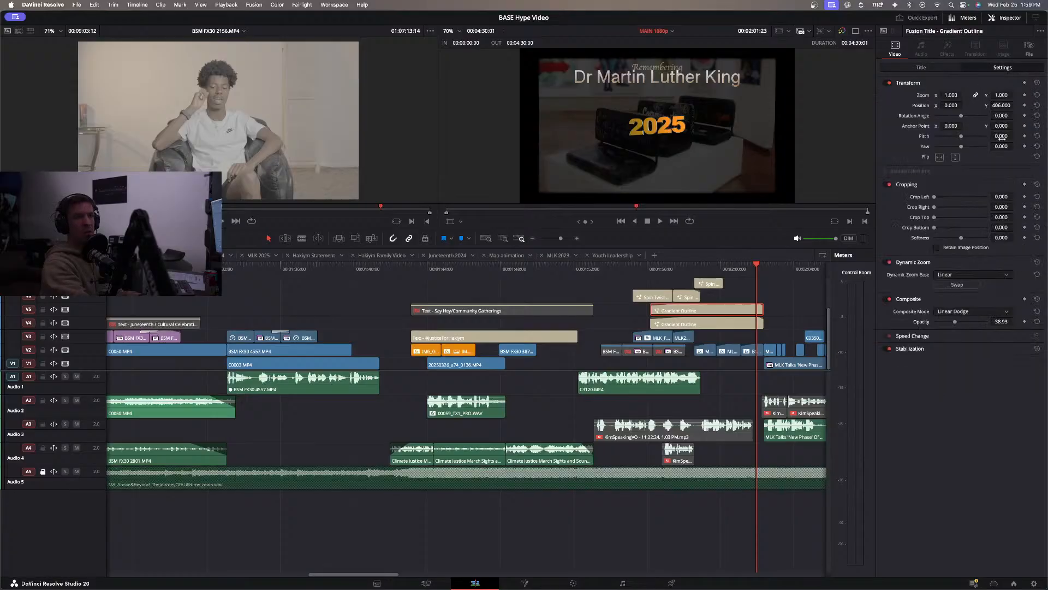
{"action": "left_click_drag", "start_coordinate": [1002, 105], "coordinate": [901, 106]}
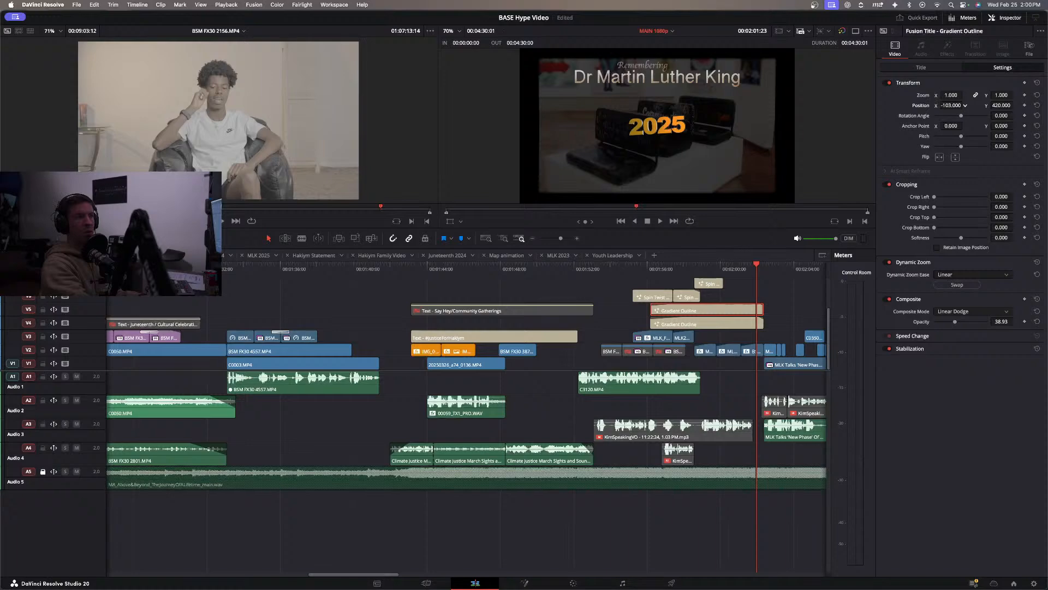
Change the font of the Dr Martin Luther King title to AppleMyungjo.
{"action": "left_click", "coordinate": [735, 325]}
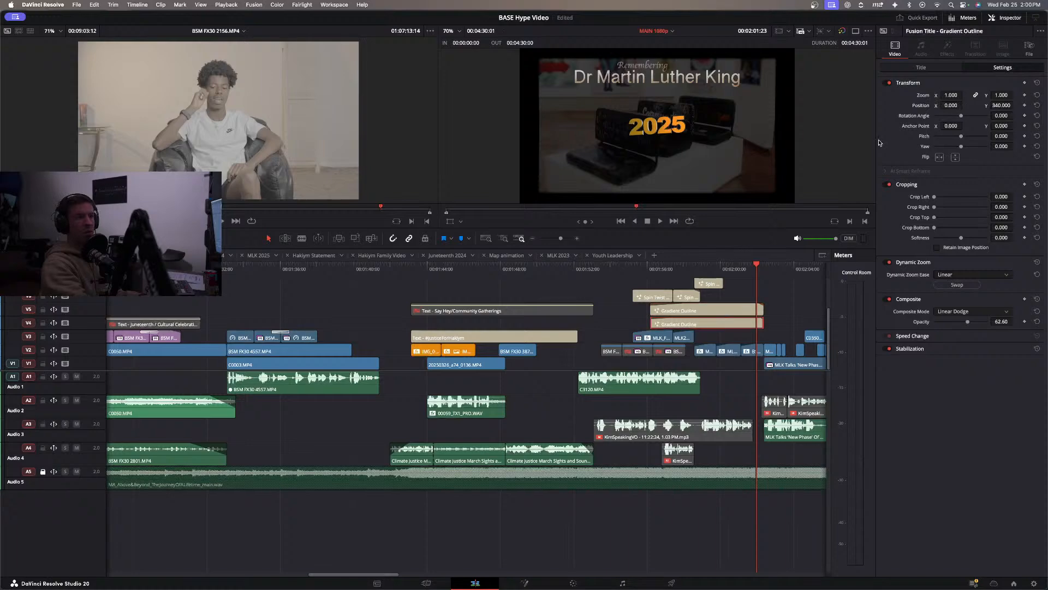
{"action": "left_click", "coordinate": [939, 67]}
{"action": "left_click", "coordinate": [982, 180]}
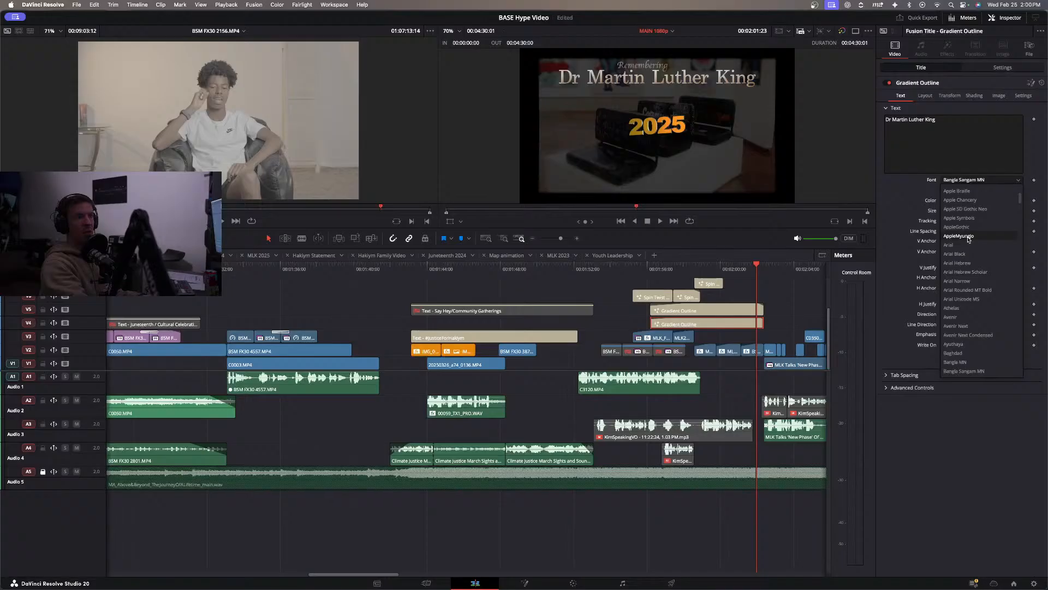
{"action": "left_click", "coordinate": [968, 236]}
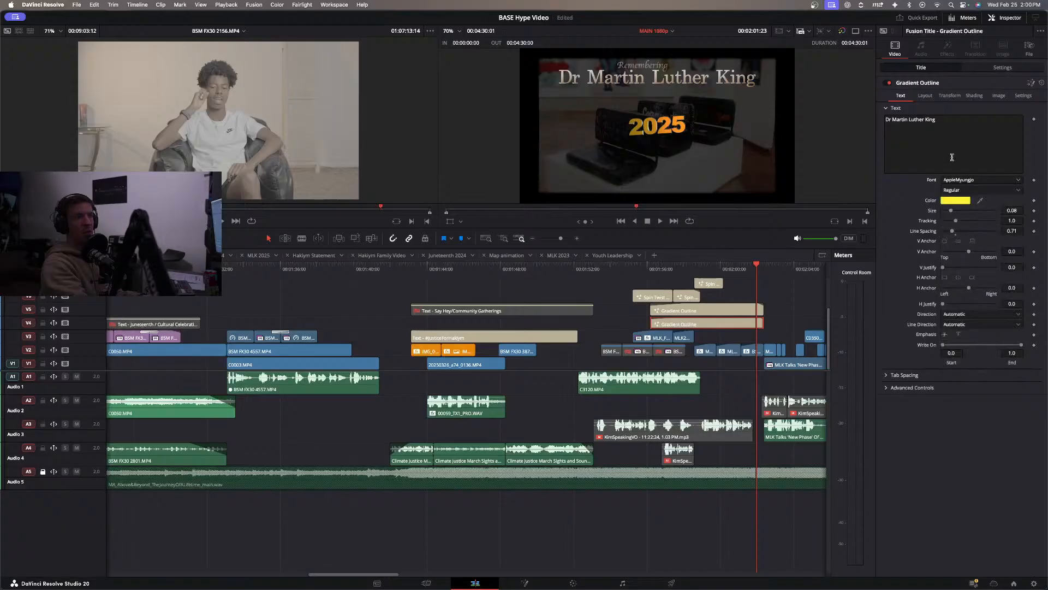
Reduce the Dr Martin Luther King title's size to about 0.0634 and raise its Y position to 351.
{"action": "left_click", "coordinate": [992, 68]}
{"action": "left_click_drag", "start_coordinate": [997, 107], "coordinate": [998, 107]}
{"action": "left_click", "coordinate": [934, 68]}
{"action": "left_click_drag", "start_coordinate": [1013, 210], "coordinate": [1001, 210]}
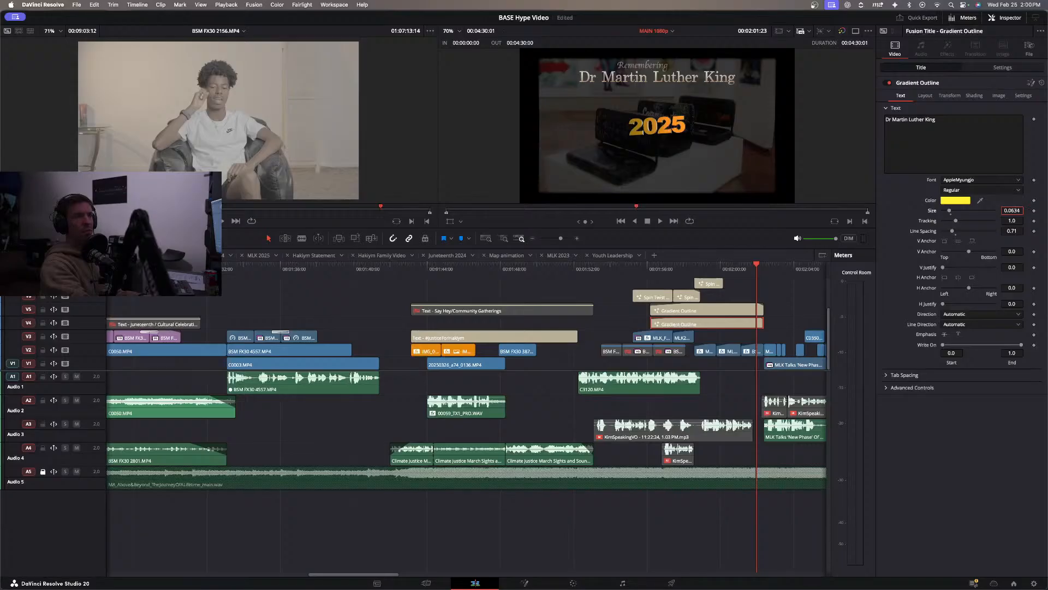
{"action": "left_click", "coordinate": [1002, 67]}
{"action": "left_click_drag", "start_coordinate": [1001, 104], "coordinate": [1015, 105]}
Shrink the Remembering title to a size of about 0.046 and shift it left to an X position of about -200.
{"action": "left_click", "coordinate": [720, 310]}
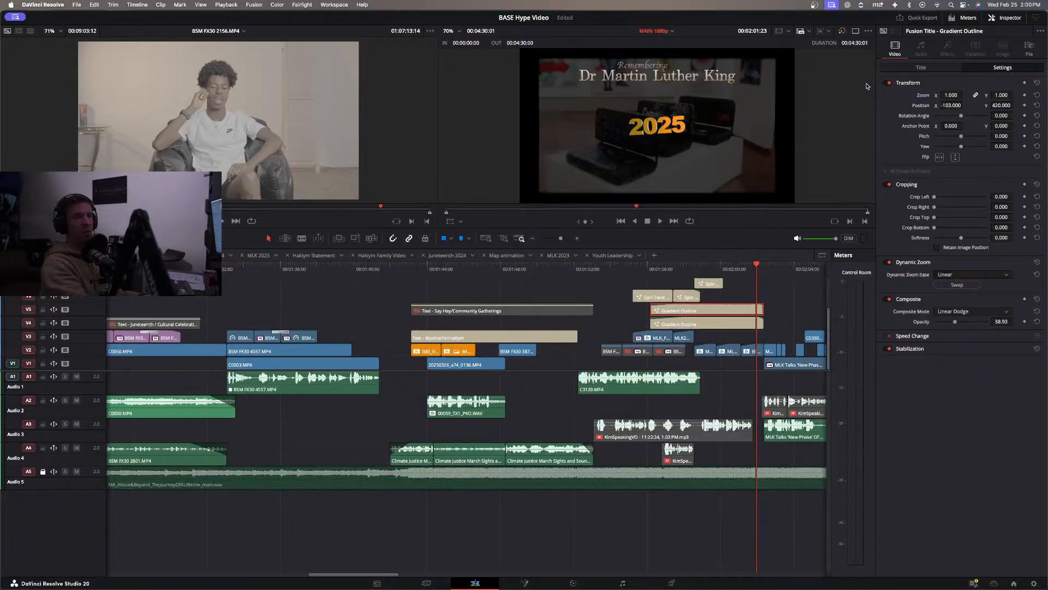
{"action": "left_click", "coordinate": [918, 67]}
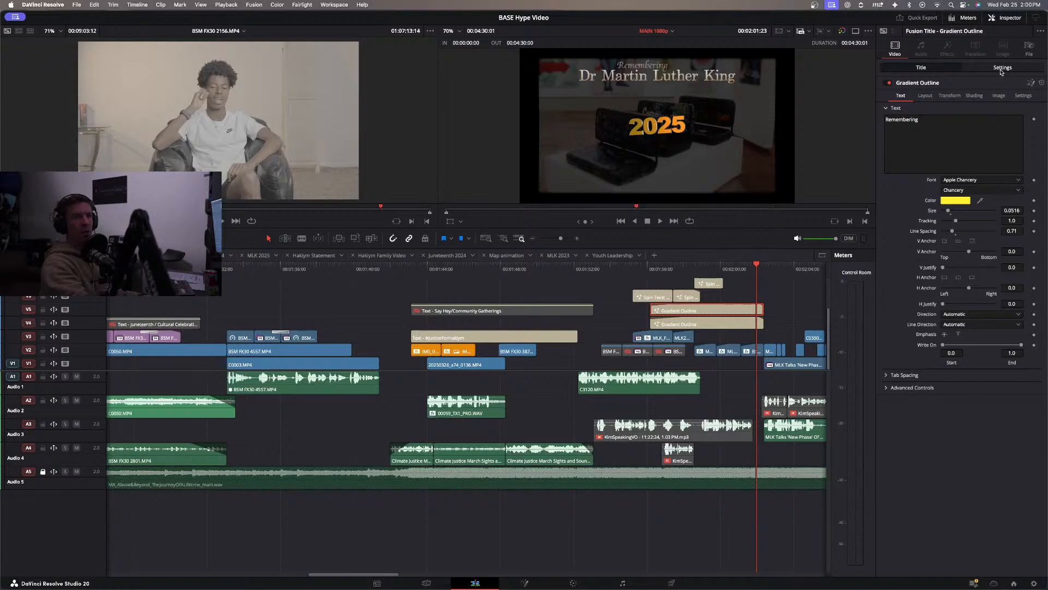
{"action": "left_click", "coordinate": [1012, 210]}
{"action": "type", "text": "0.0463"}
{"action": "key", "text": "Return"}
{"action": "left_click_drag", "start_coordinate": [1012, 210], "coordinate": [1002, 210]}
{"action": "left_click", "coordinate": [997, 69]}
{"action": "left_click_drag", "start_coordinate": [951, 107], "coordinate": [901, 107]}
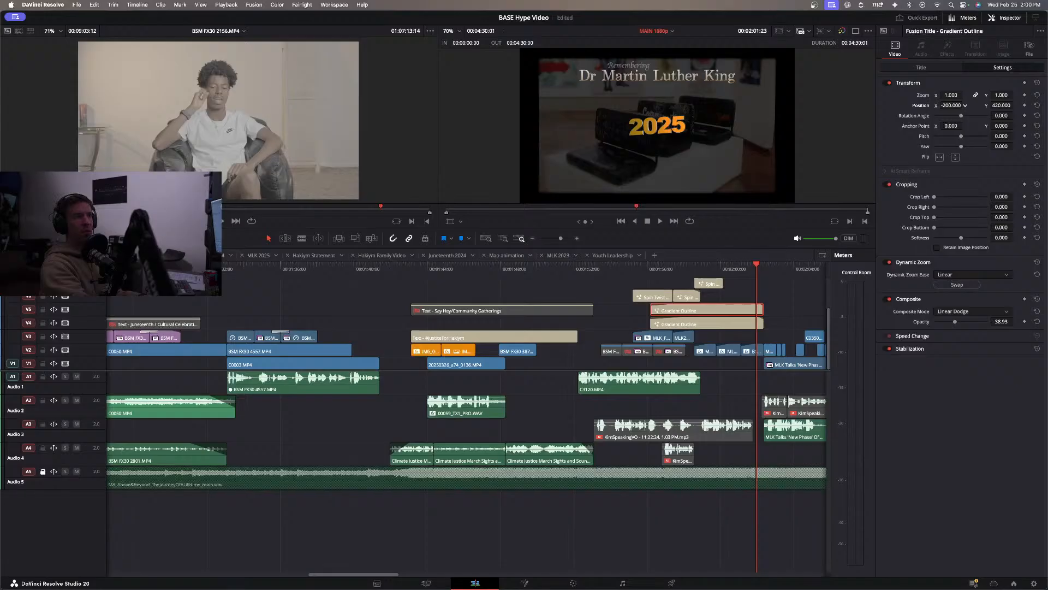
{"action": "left_click_drag", "start_coordinate": [953, 105], "coordinate": [1015, 105]}
Preview fonts for the Dr Martin Luther King title and apply Baskerville.
{"action": "left_click", "coordinate": [737, 324]}
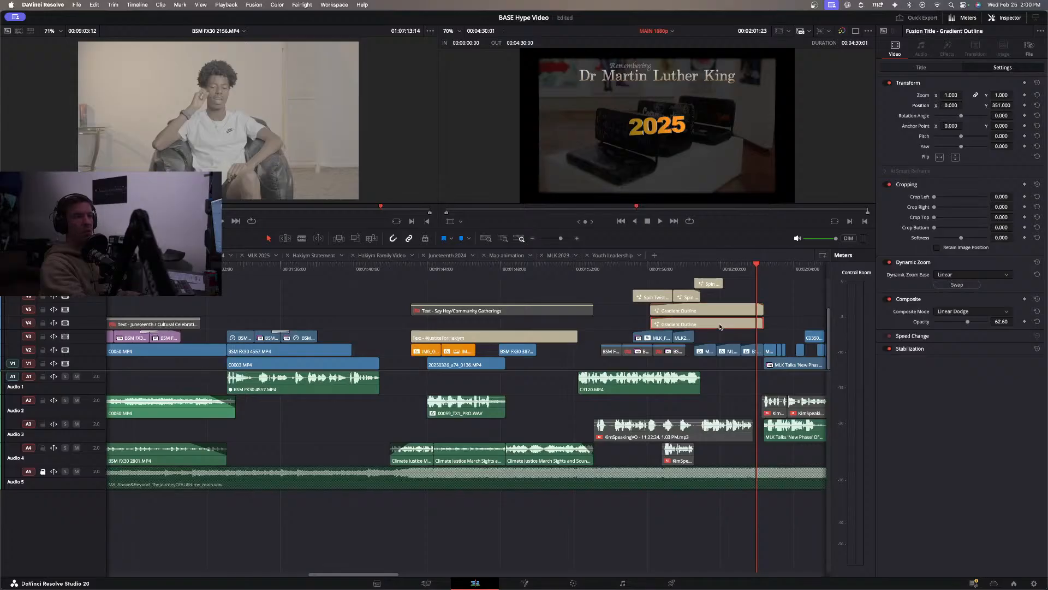
{"action": "left_click", "coordinate": [922, 67]}
{"action": "left_click", "coordinate": [975, 181]}
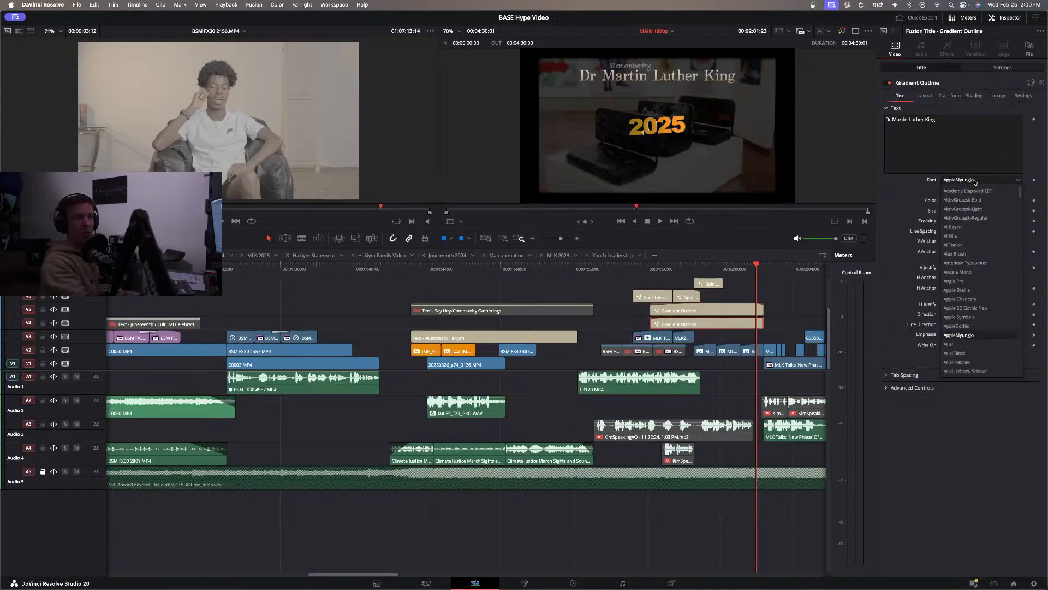
{"action": "key", "text": "Down"}
{"action": "key", "text": "Down"}
{"action": "key", "text": "Down"}
{"action": "key", "text": "Down"}
{"action": "key", "text": "Down"}
{"action": "key", "text": "Down"}
{"action": "key", "text": "Down"}
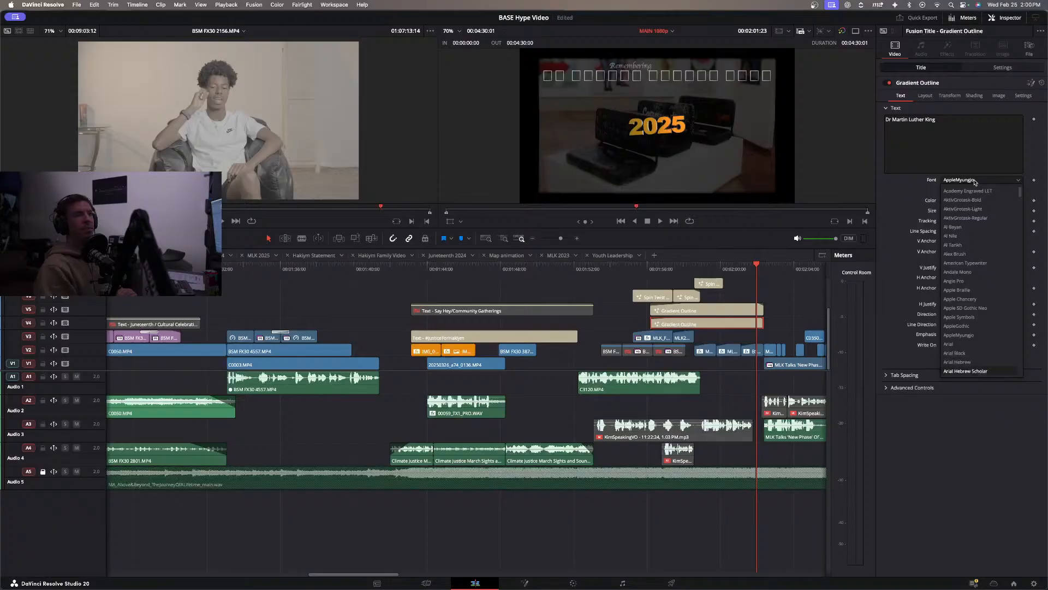
{"action": "key", "text": "Down"}
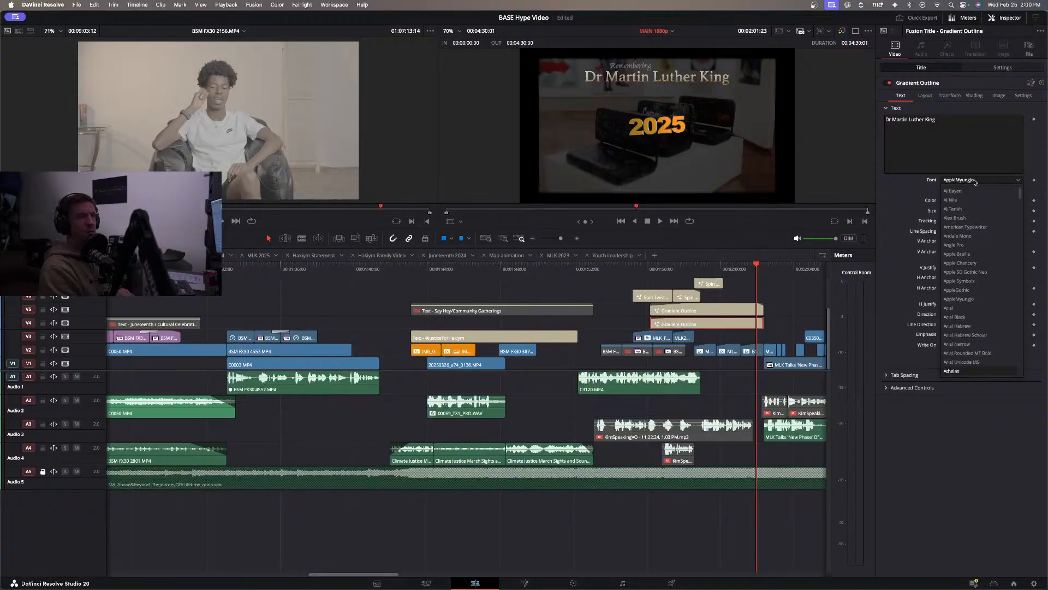
{"action": "key", "text": "Down"}
{"action": "key", "text": "Down"}
{"action": "key", "text": "Down"}
{"action": "key", "text": "Down"}
{"action": "key", "text": "Down"}
{"action": "key", "text": "Down"}
{"action": "key", "text": "Down"}
{"action": "key", "text": "Down"}
{"action": "key", "text": "Down"}
{"action": "key", "text": "Up"}
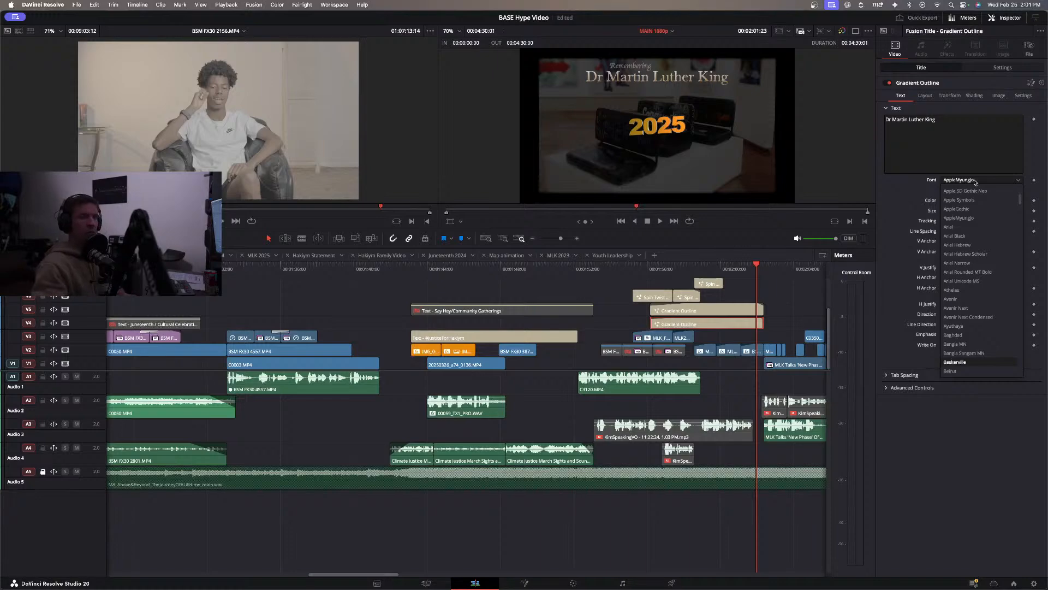
{"action": "key", "text": "Return"}
Add a period after Dr in the title text and try out the suffix Jr at the end of the name.
{"action": "left_click", "coordinate": [891, 120]}
{"action": "type", "text": "."}
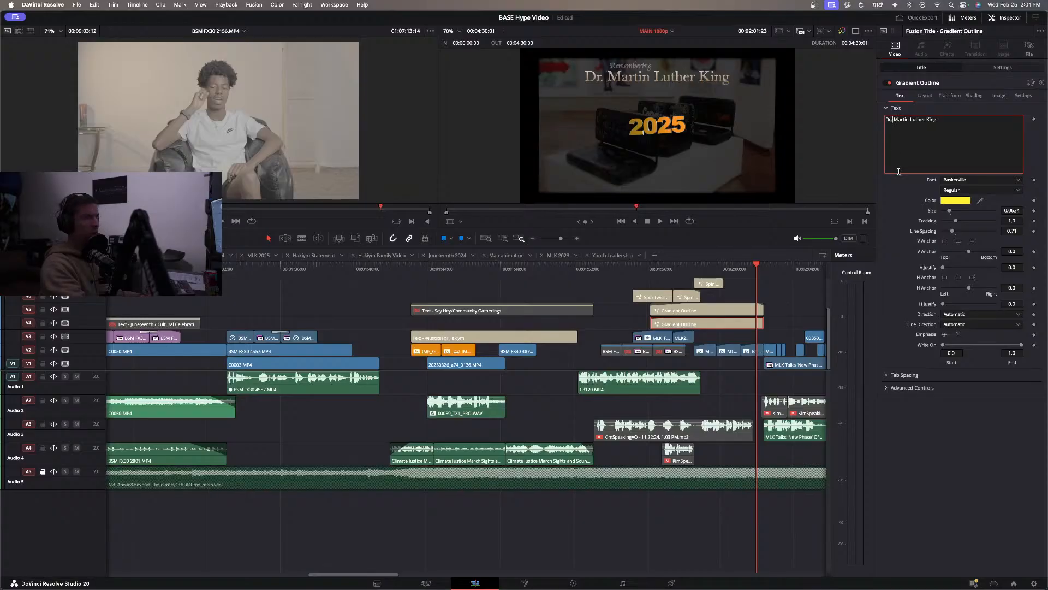
{"action": "type", "text": " Jr"}
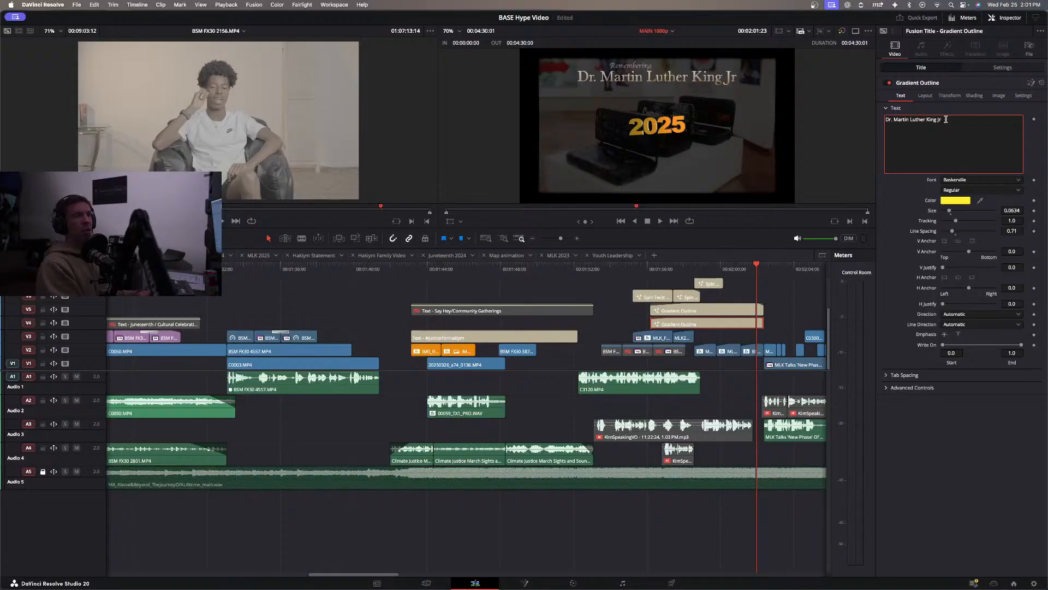
{"action": "key", "text": "BackSpace"}
{"action": "key", "text": "BackSpace"}
{"action": "key", "text": "BackSpace"}
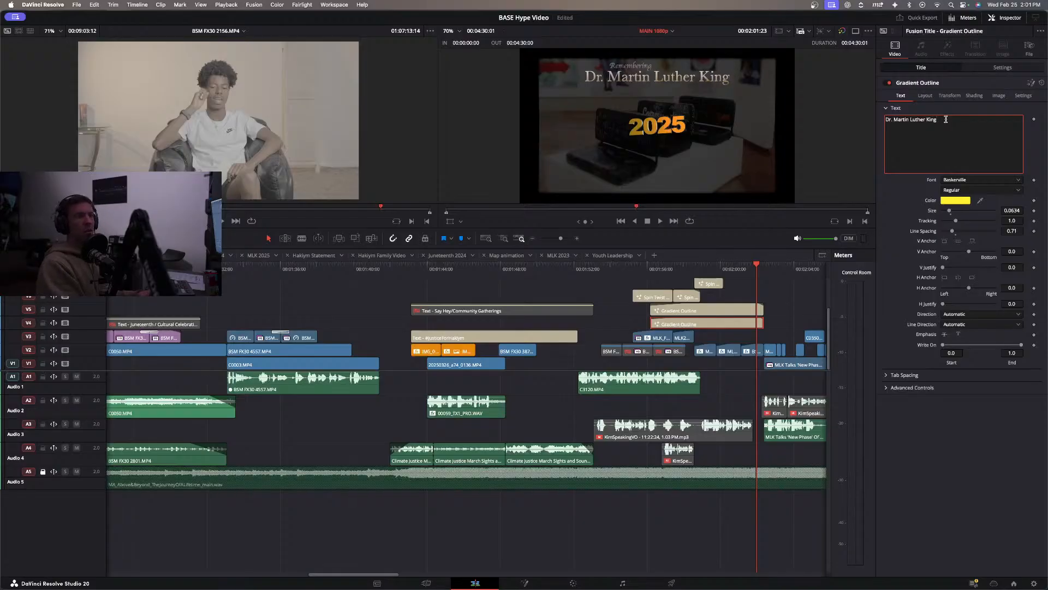
{"action": "left_click", "coordinate": [907, 190]}
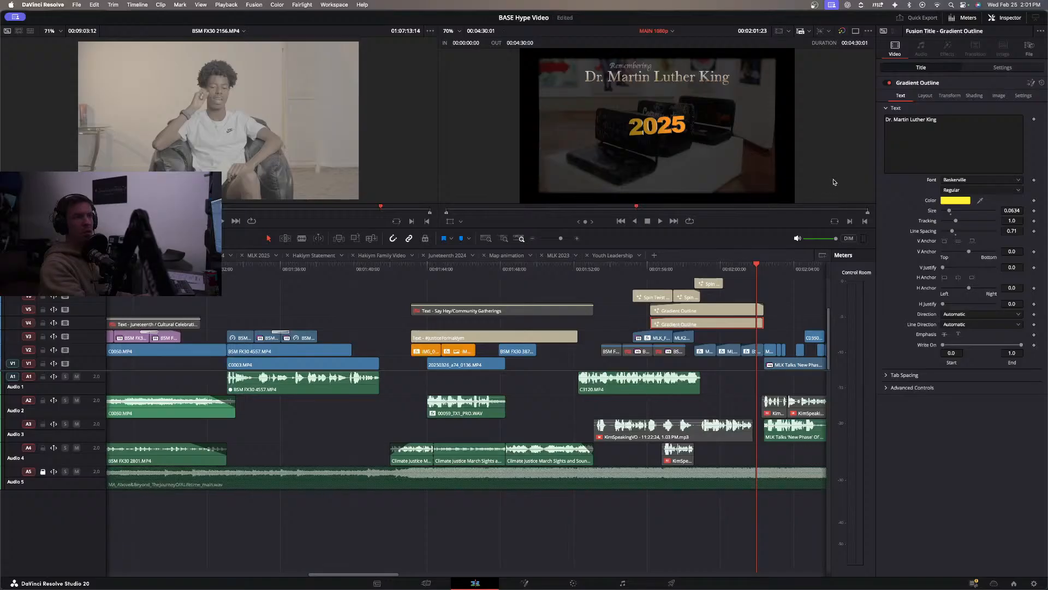
Remove the Dr. prefix so the title text reads Martin Luther King.
{"action": "left_click", "coordinate": [896, 122]}
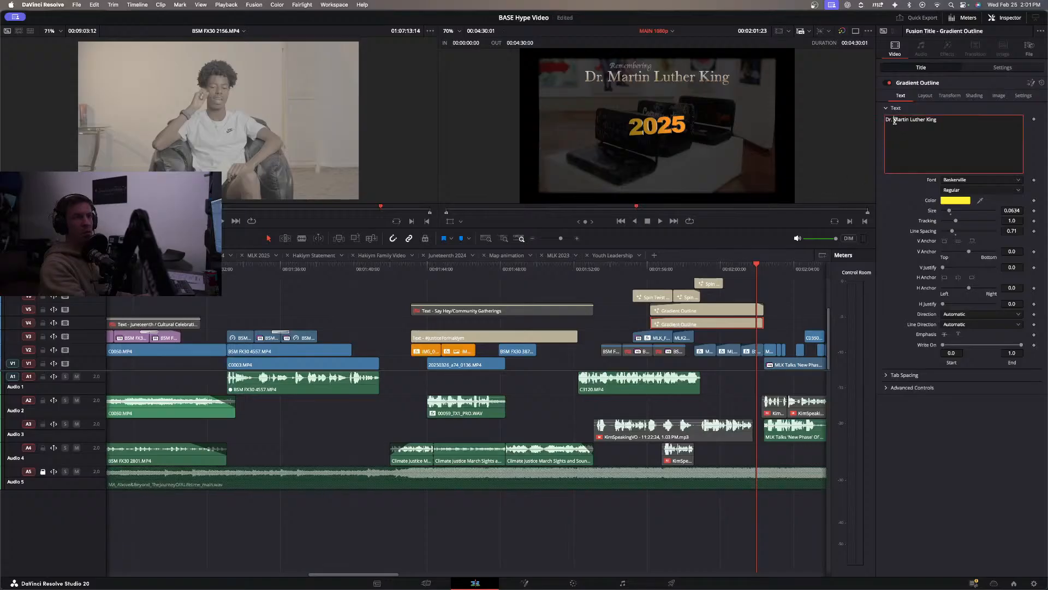
{"action": "key", "text": "BackSpace"}
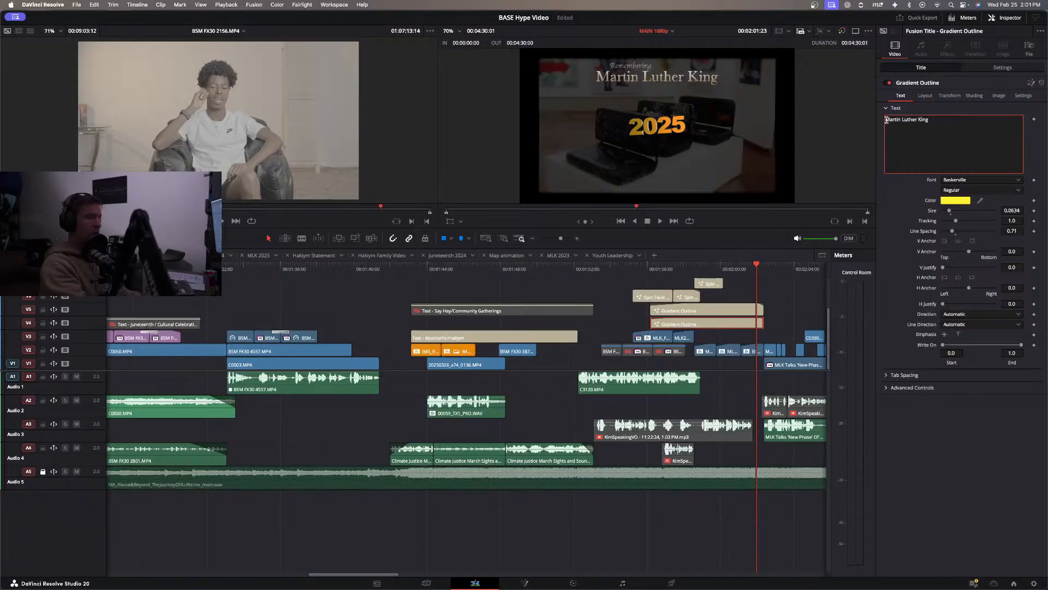
{"action": "left_click", "coordinate": [895, 191]}
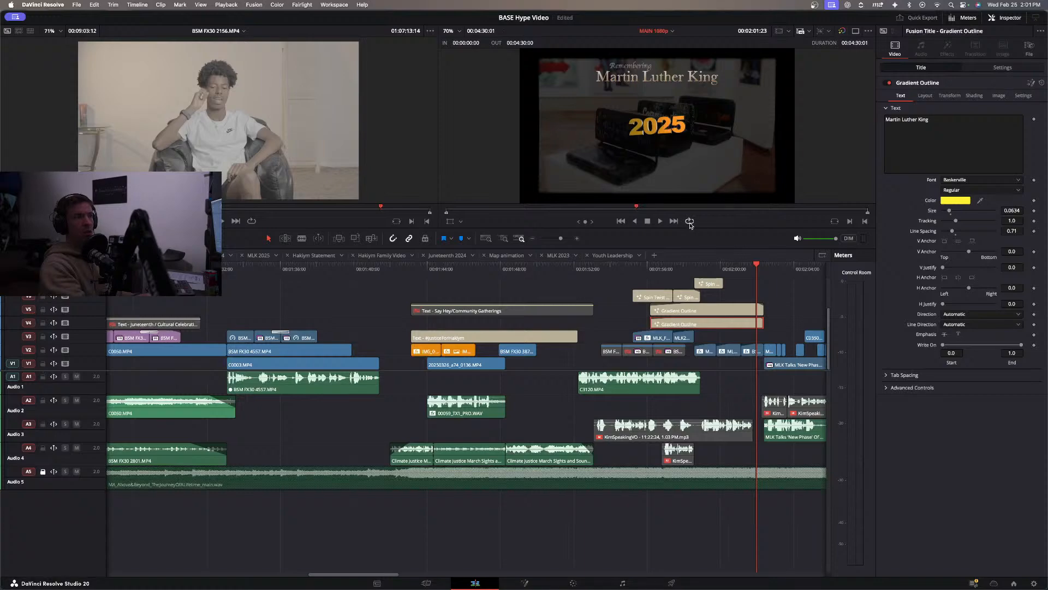
Move the Remembering title slightly right and down to a Y position of 417, and reduce its size to 0.0405.
{"action": "left_click", "coordinate": [715, 309]}
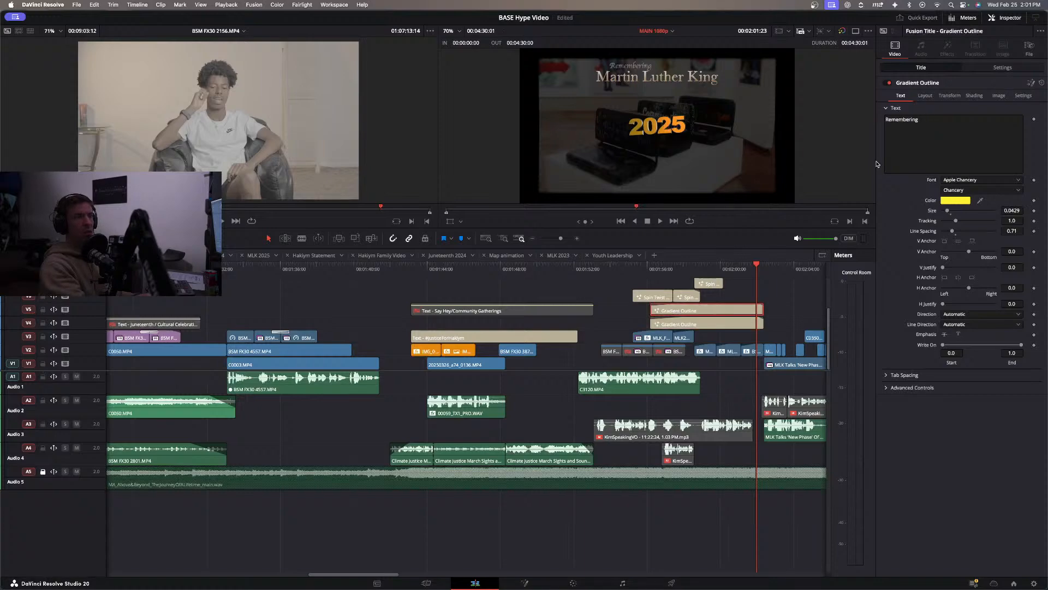
{"action": "left_click", "coordinate": [1002, 67]}
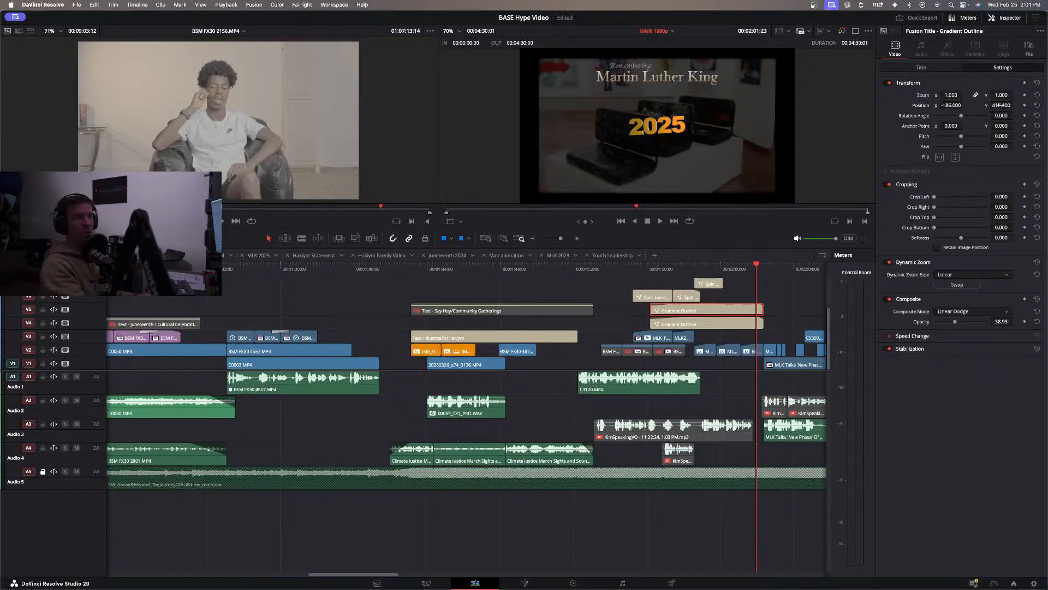
{"action": "left_click_drag", "start_coordinate": [952, 105], "coordinate": [965, 105]}
{"action": "left_click", "coordinate": [923, 68]}
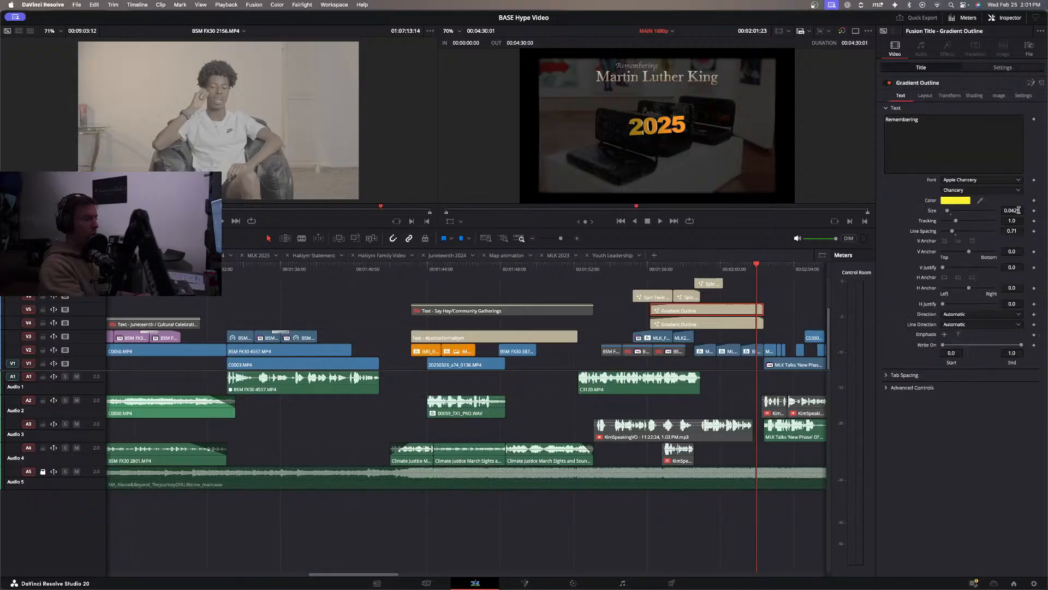
{"action": "left_click_drag", "start_coordinate": [1011, 210], "coordinate": [1002, 210]}
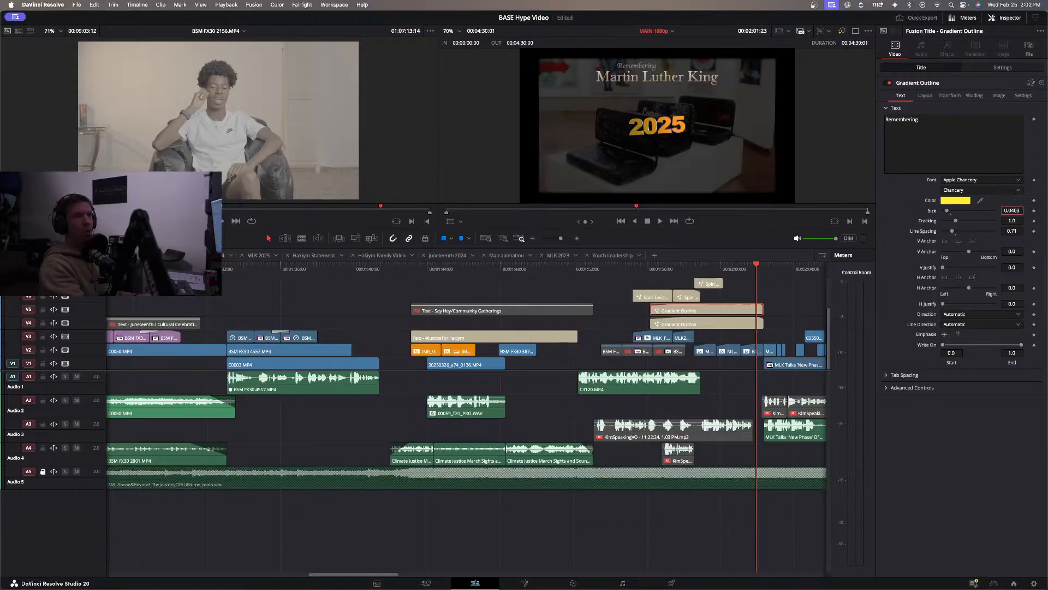
Shift the Remembering title right until it is centred above Martin Luther King, and save the project.
{"action": "left_click", "coordinate": [997, 70]}
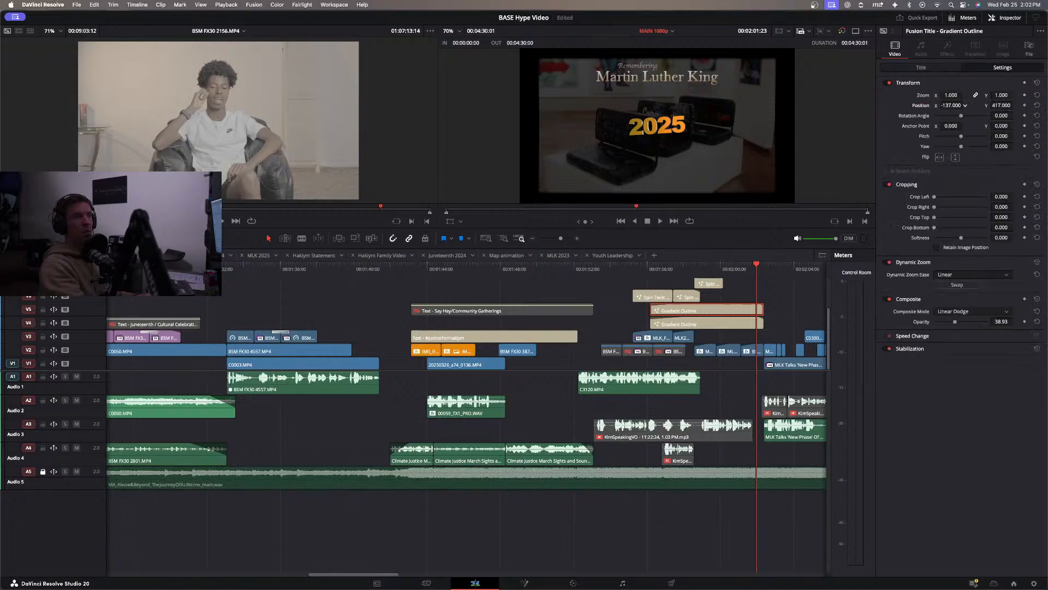
{"action": "left_click_drag", "start_coordinate": [951, 105], "coordinate": [1026, 106]}
{"action": "key", "text": "super+s"}
Restyle the Martin Luther King title with an opacity of about 79.4, the Italic font style and a tracking of 1.045.
{"action": "left_click", "coordinate": [719, 323]}
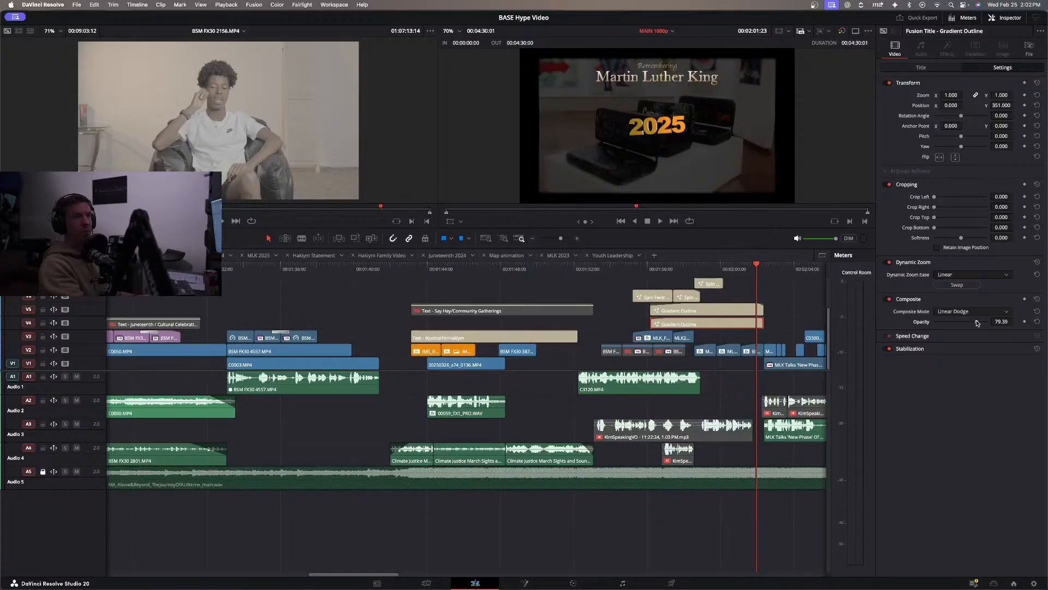
{"action": "left_click", "coordinate": [920, 68]}
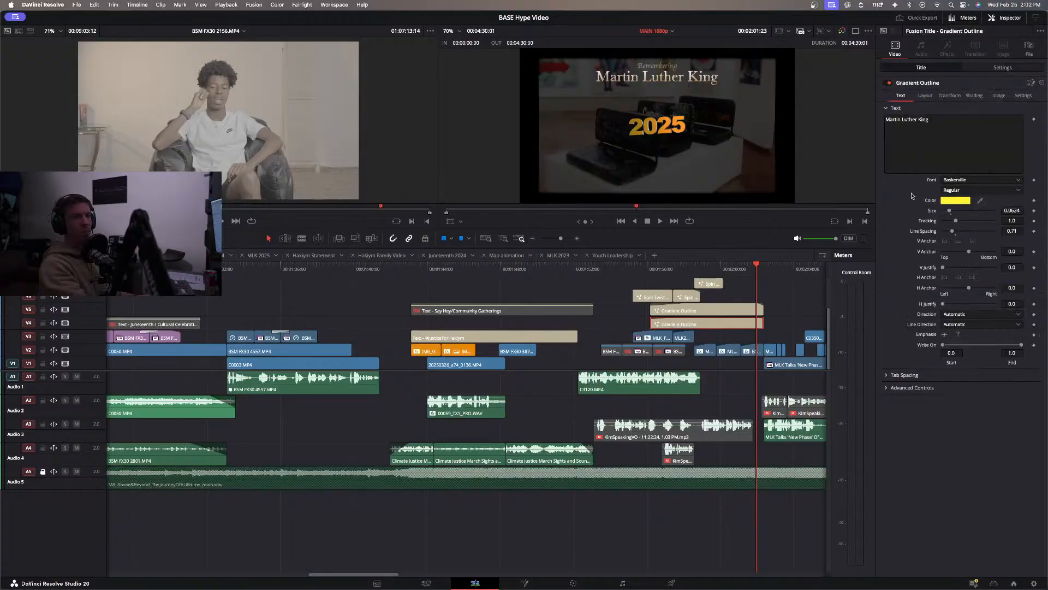
{"action": "left_click", "coordinate": [964, 190]}
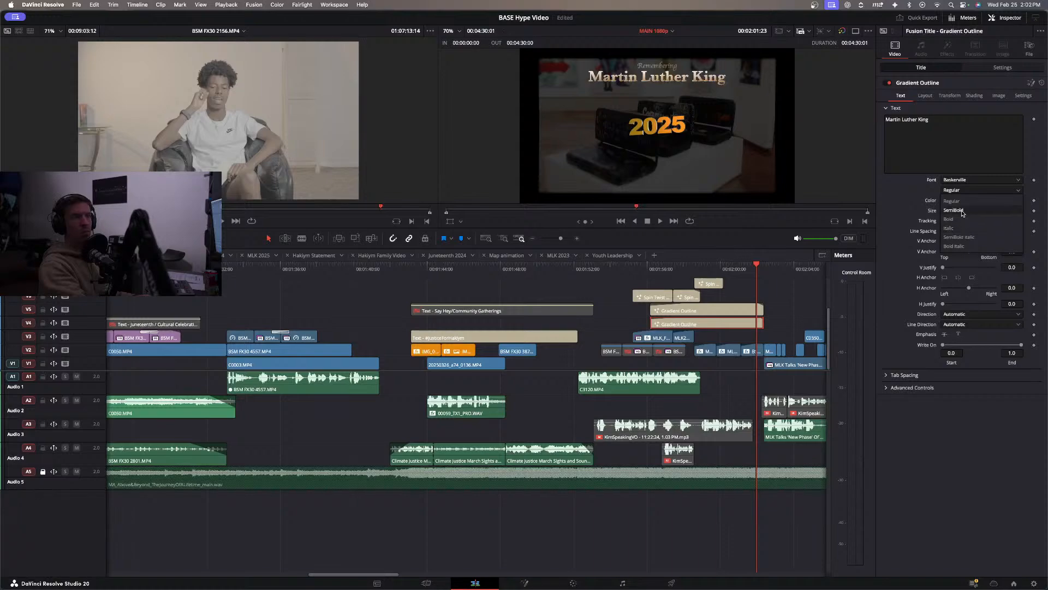
{"action": "left_click", "coordinate": [962, 228]}
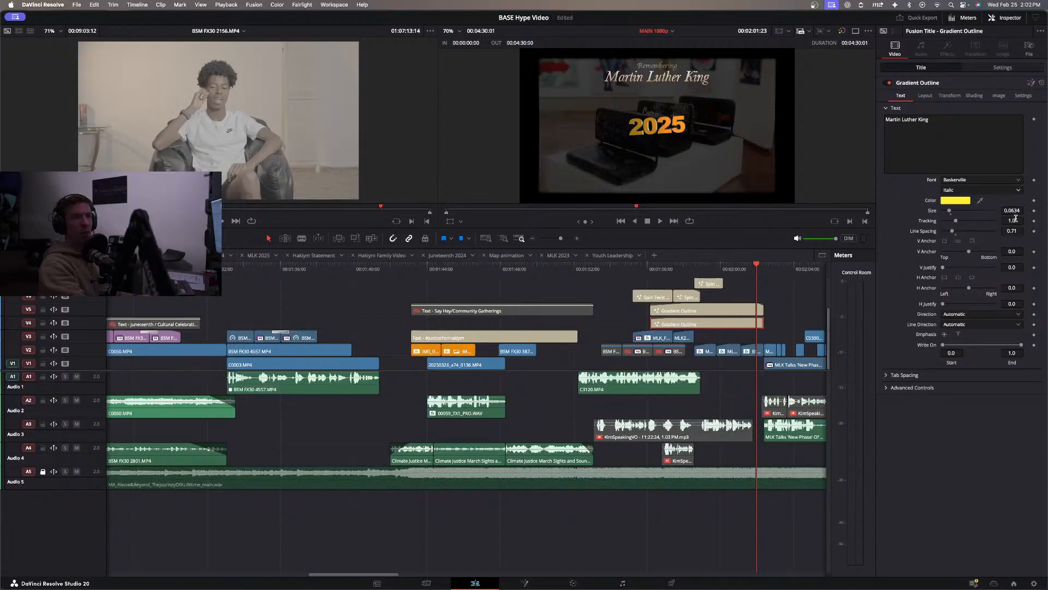
{"action": "mouse_move", "coordinate": [1013, 219]}
{"action": "left_mouse_down"}
{"action": "mouse_move", "coordinate": [1029, 219]}
{"action": "mouse_move", "coordinate": [1018, 219]}
{"action": "left_mouse_up"}
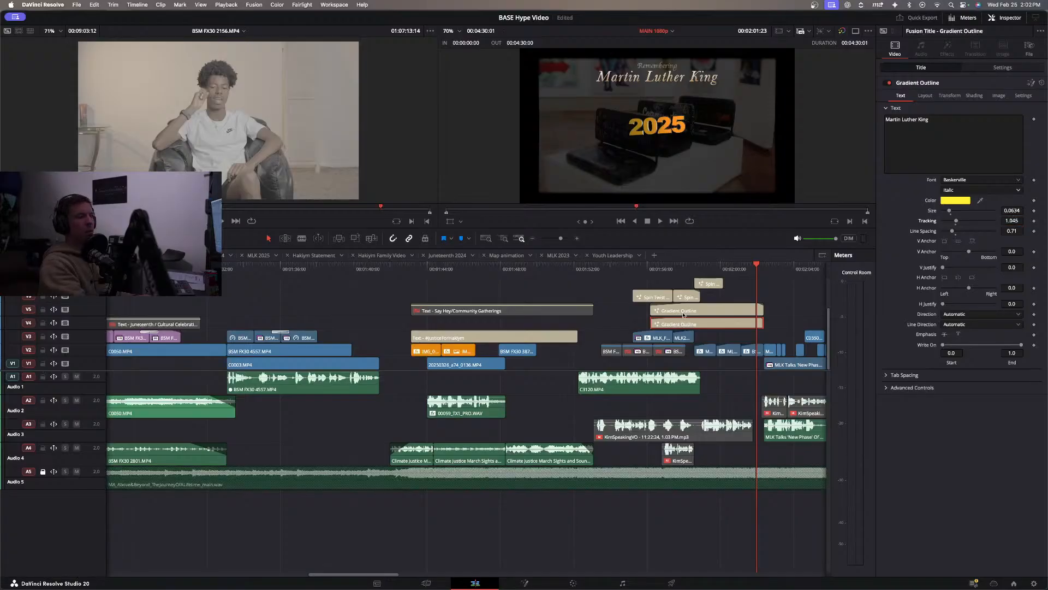
Play back the MLK section from several points to review how the restyled titles look over the footage.
{"action": "left_click", "coordinate": [728, 269]}
{"action": "left_click", "coordinate": [756, 269]}
{"action": "left_click", "coordinate": [716, 268]}
{"action": "left_click_drag", "start_coordinate": [719, 278], "coordinate": [732, 279]}
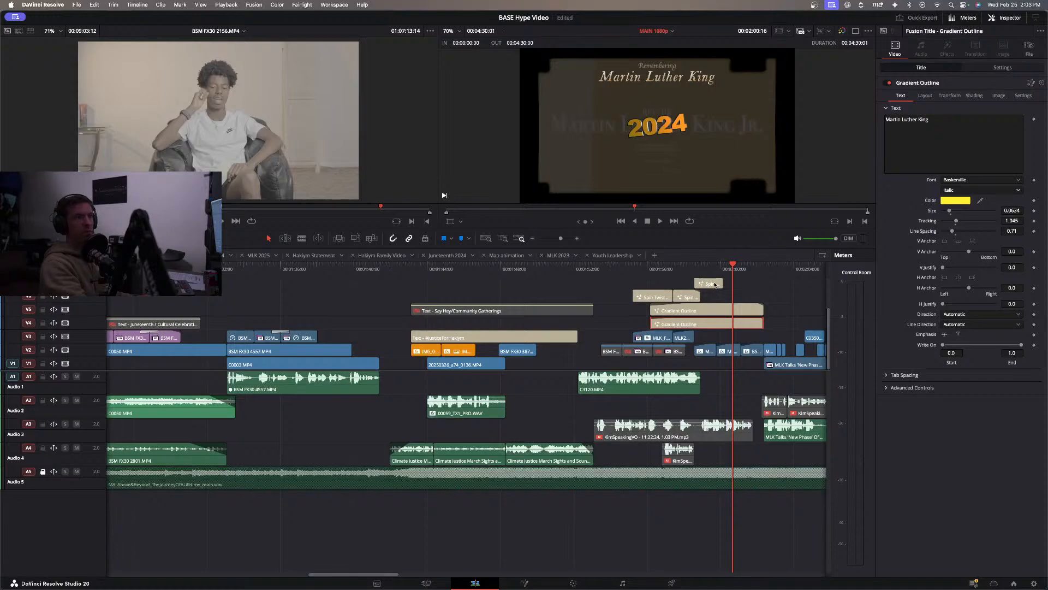
{"action": "key", "text": "space"}
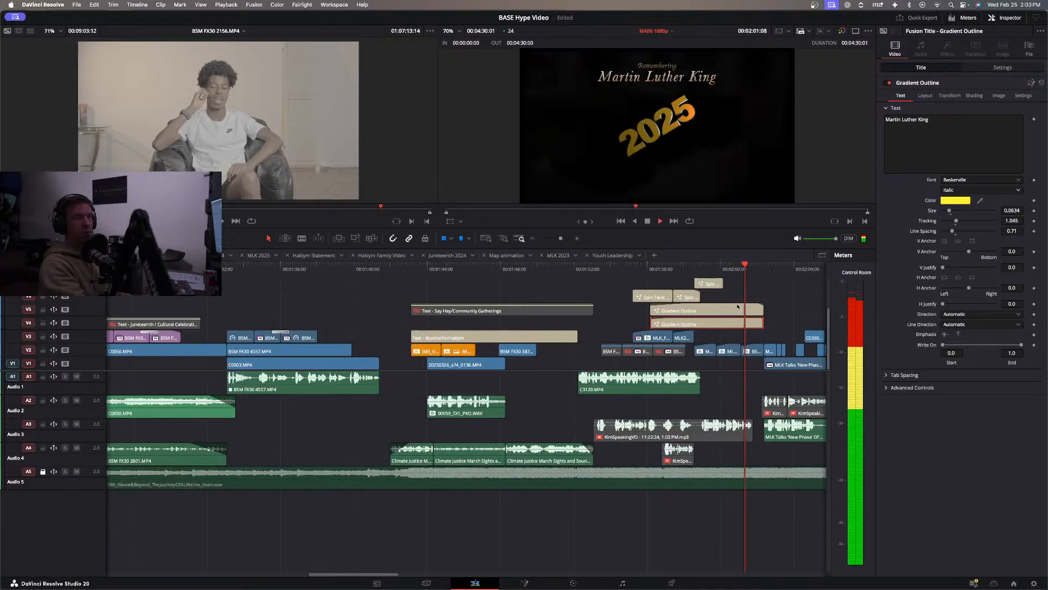
{"action": "left_click", "coordinate": [638, 267]}
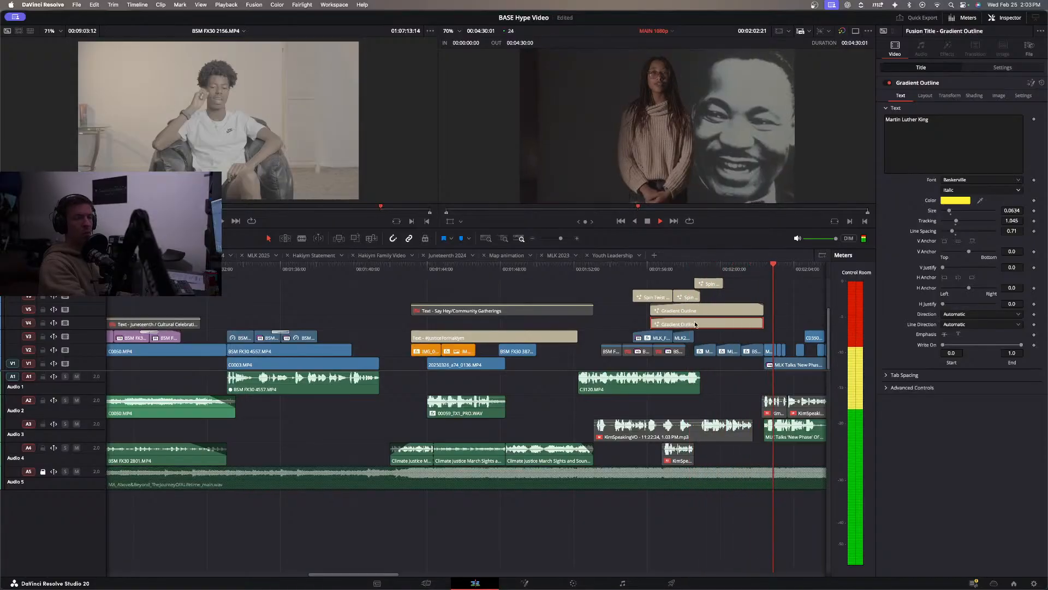
{"action": "left_click", "coordinate": [634, 272]}
{"action": "key", "text": "space"}
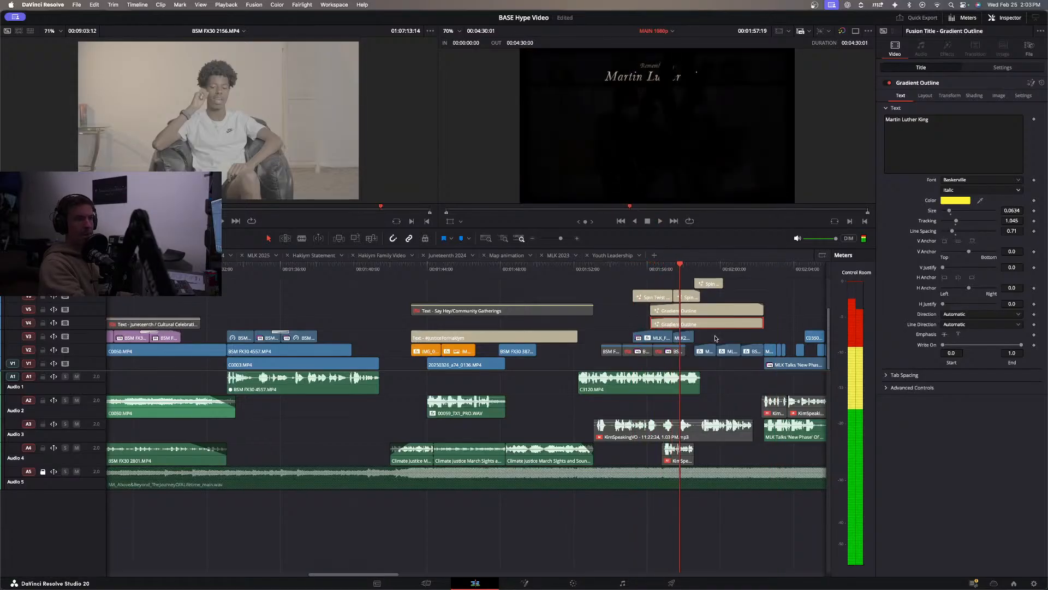
{"action": "key", "text": "space"}
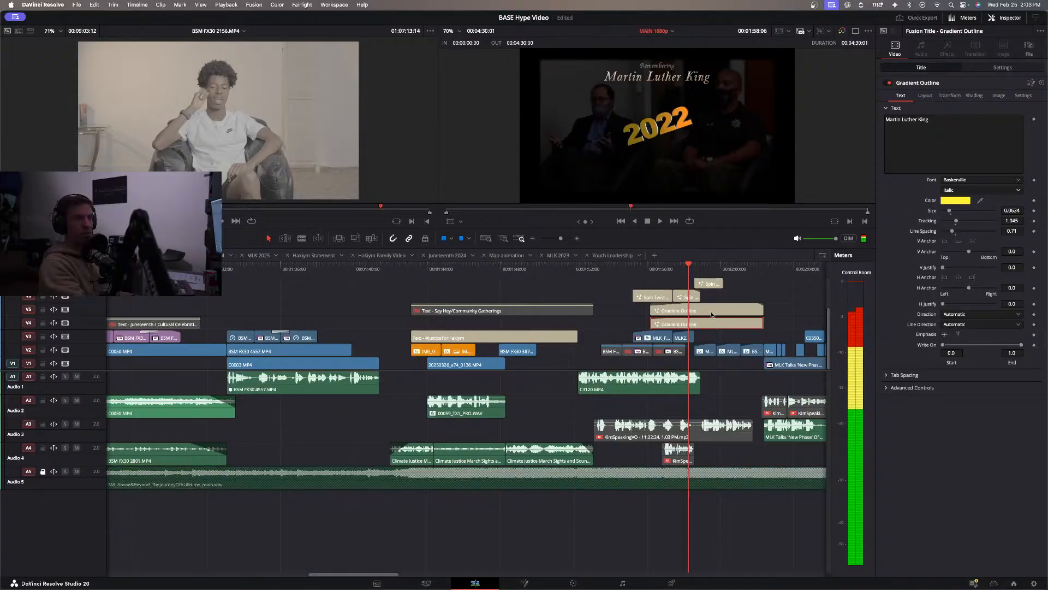
Change the Martin Luther King title's text to Dr. Martin Luther King Jr.
{"action": "left_click", "coordinate": [710, 311]}
{"action": "left_click", "coordinate": [709, 325]}
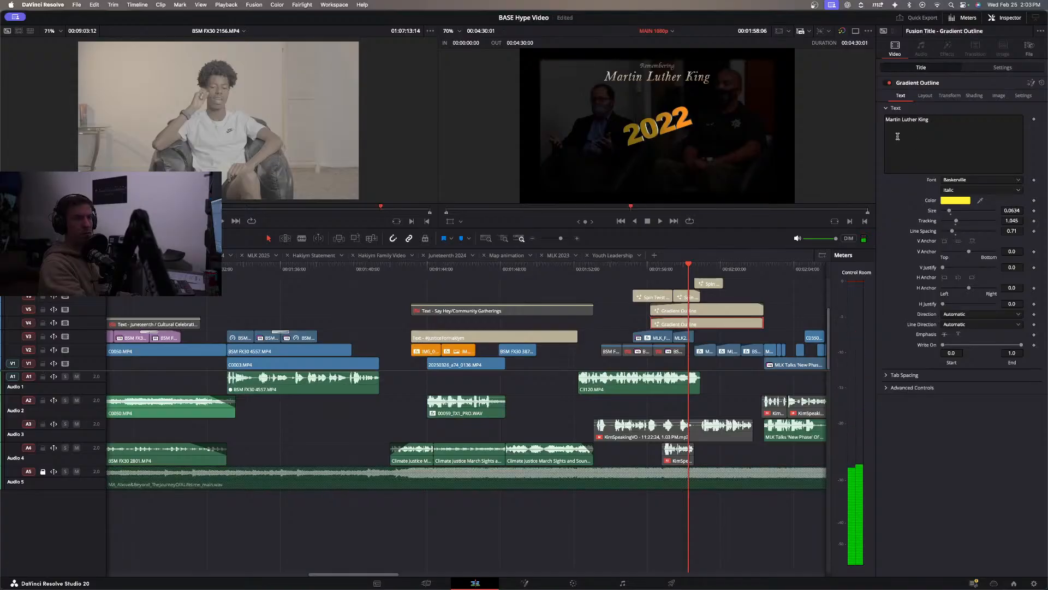
{"action": "left_click", "coordinate": [889, 143]}
{"action": "type", "text": "Dr."}
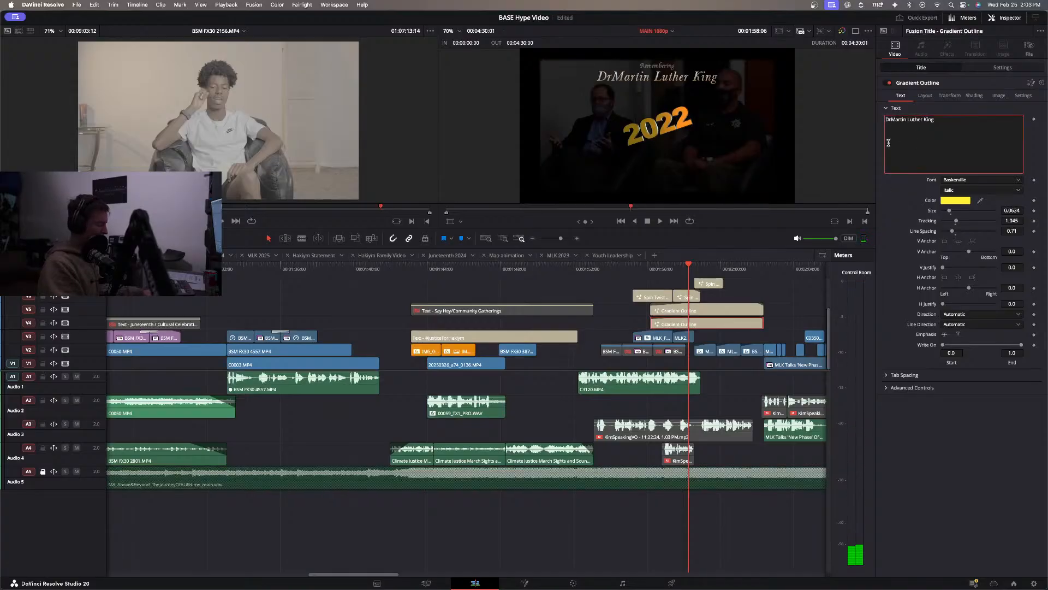
{"action": "left_click", "coordinate": [944, 120]}
{"action": "type", "text": "Jr."}
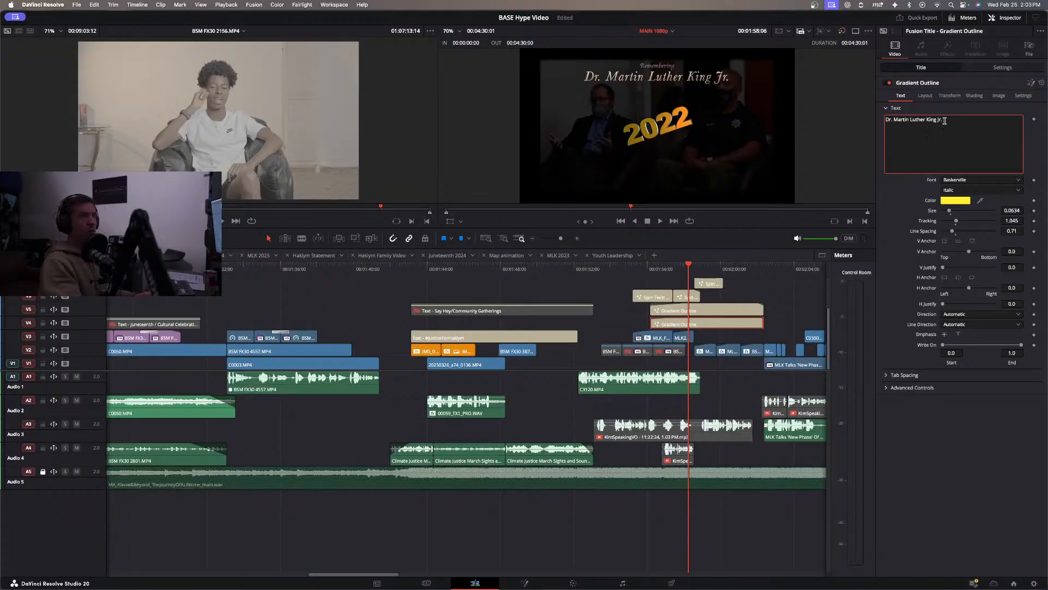
{"action": "left_click", "coordinate": [900, 202]}
Play back the timeline from the start of the MLK titles on into the following section to review the edit.
{"action": "left_click", "coordinate": [649, 265]}
{"action": "key", "text": "space"}
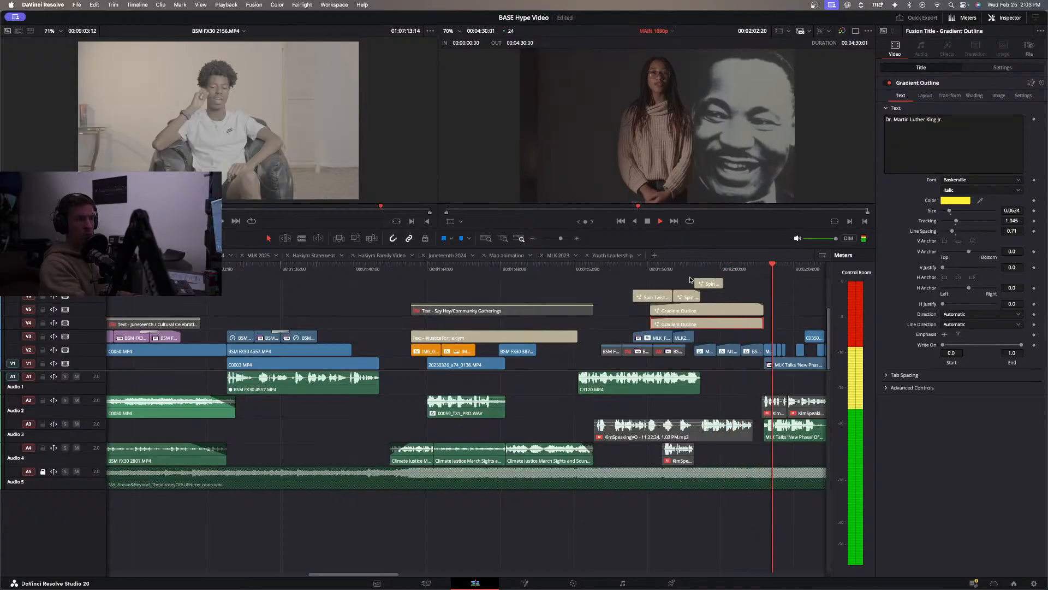
{"action": "left_click", "coordinate": [588, 283]}
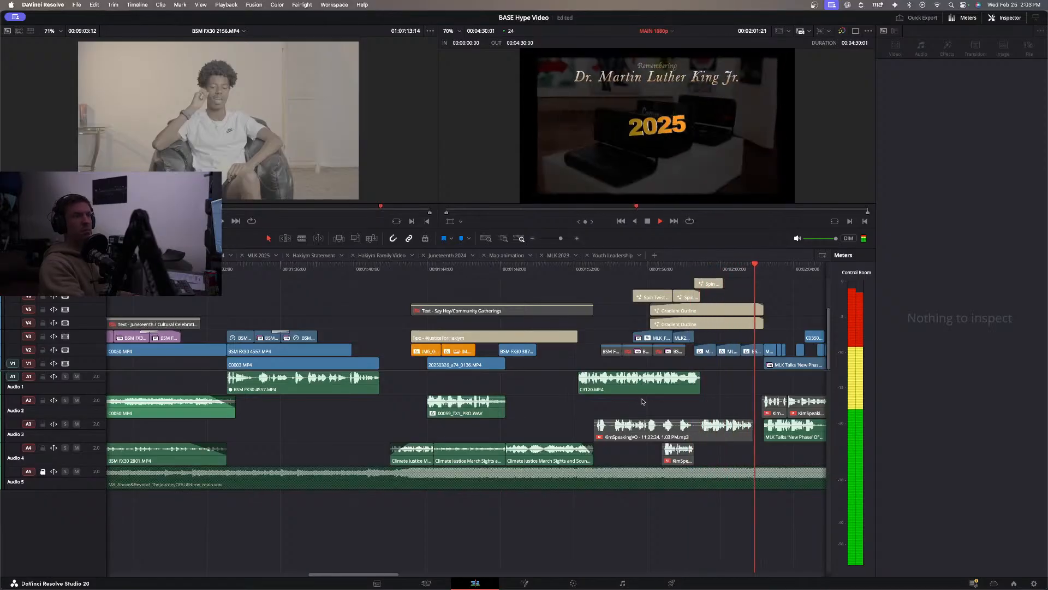
{"action": "scroll", "coordinate": [567, 388], "scroll_direction": "right", "scroll_amount": 3}
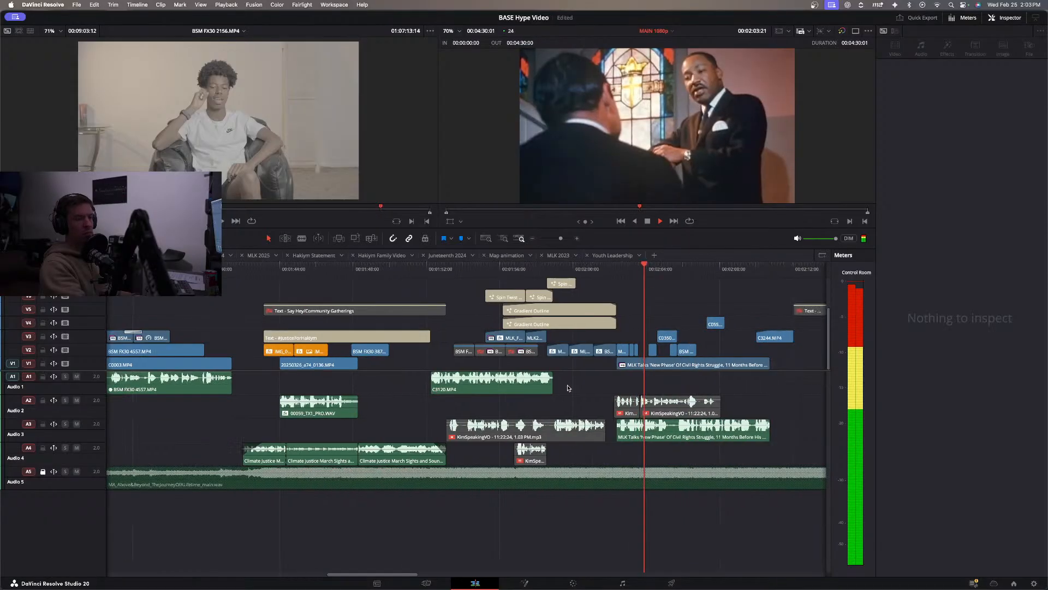
{"action": "scroll", "coordinate": [568, 388], "scroll_direction": "right", "scroll_amount": 1}
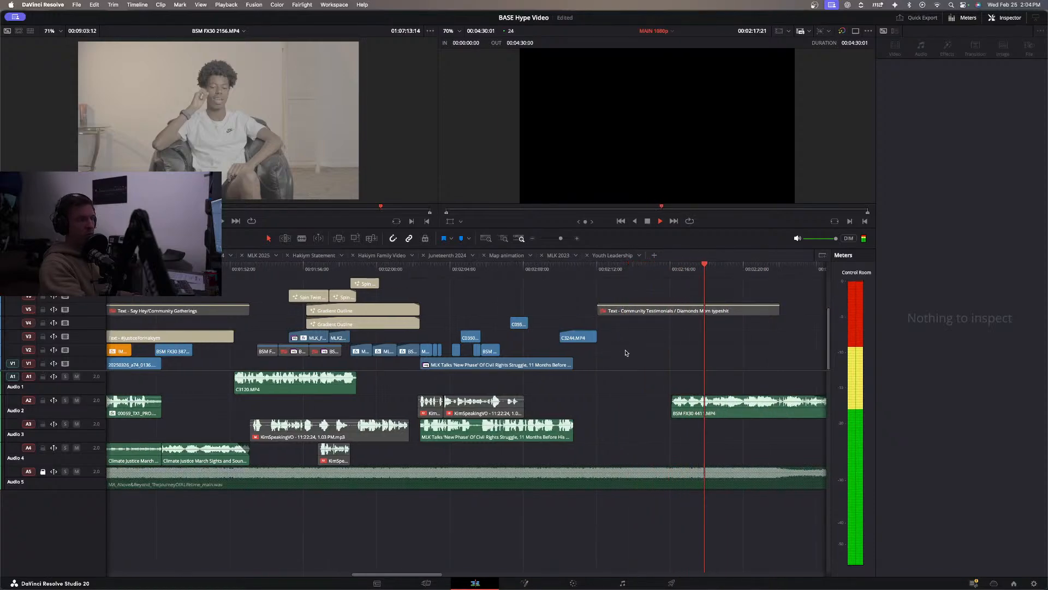
{"action": "key", "text": "super+minus"}
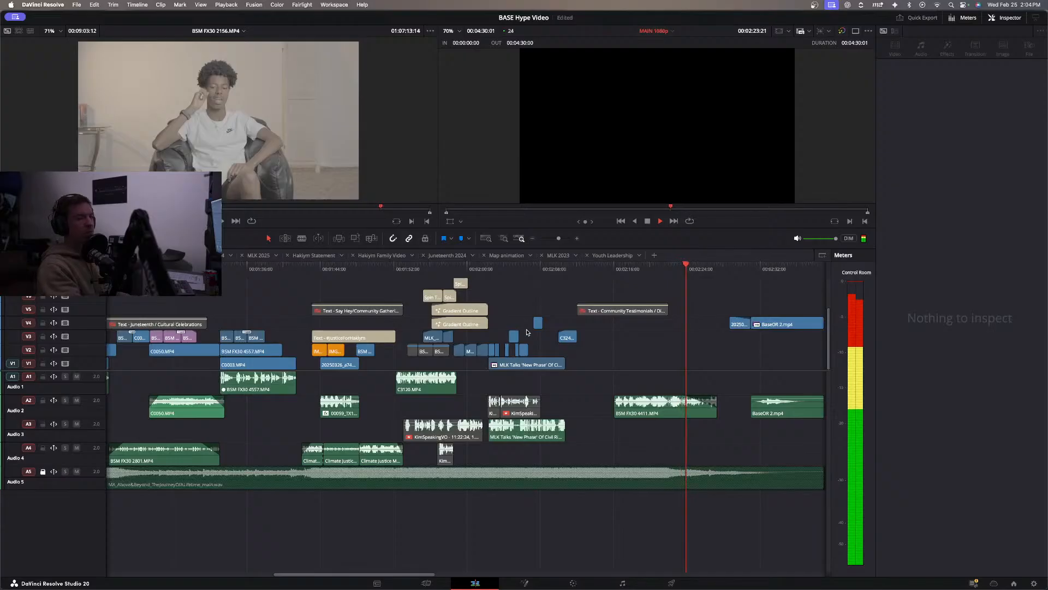
Play back the end of the Juneteenth section, then park the playhead at the end of the Juneteenth / Cultural Celebrations title.
{"action": "key", "text": "space"}
{"action": "left_click", "coordinate": [175, 269]}
{"action": "key", "text": "space"}
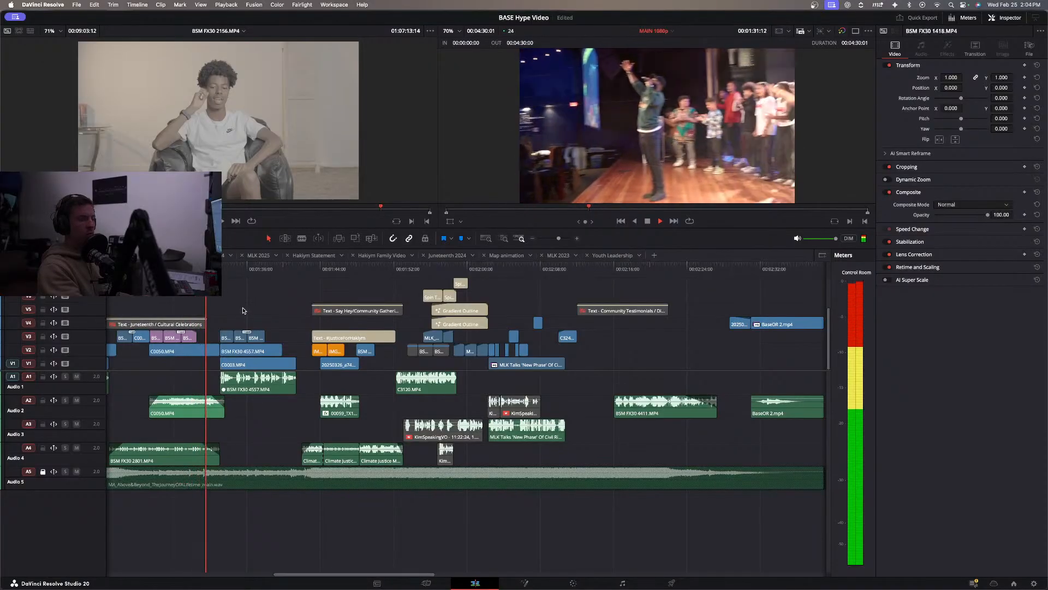
{"action": "key", "text": "space"}
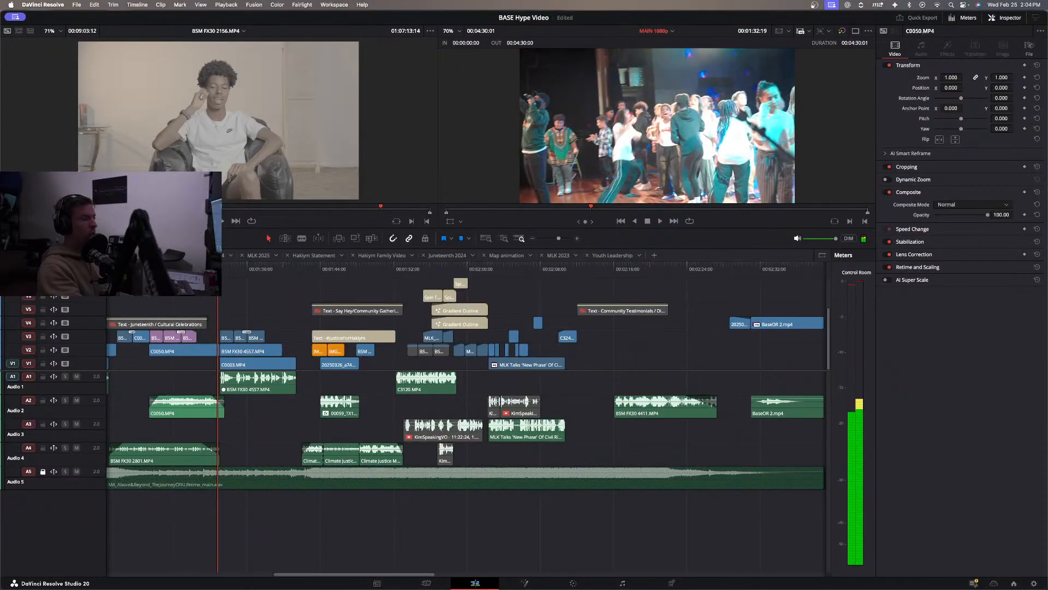
{"action": "key", "text": "Up"}
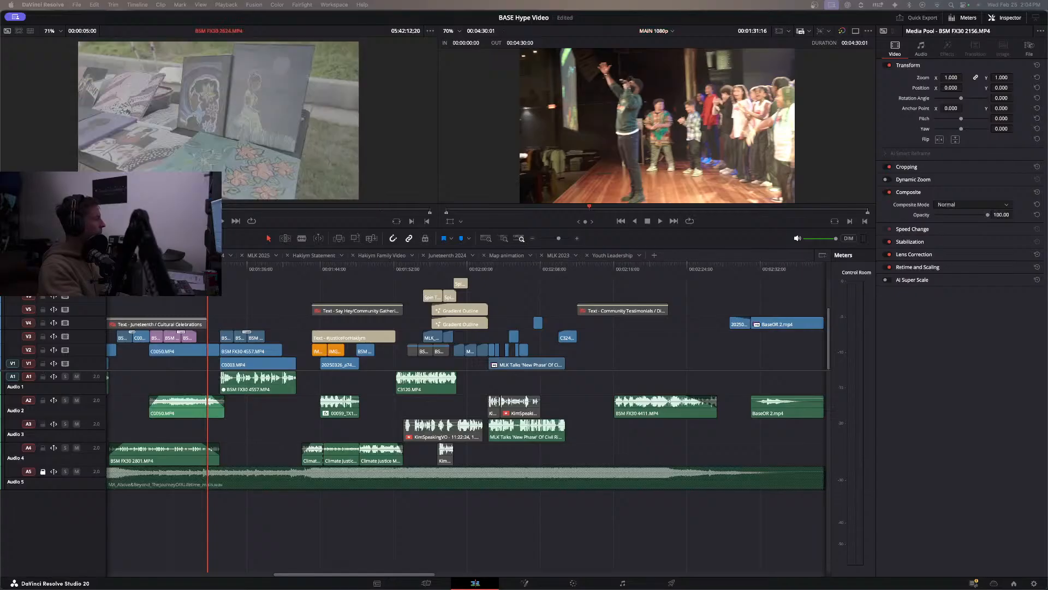
Mark a short range of the drumming clip BSM FX30 2657.MP4 and place it on track V3 directly before BSM FX30 2688.MP4.
{"action": "key", "text": "space"}
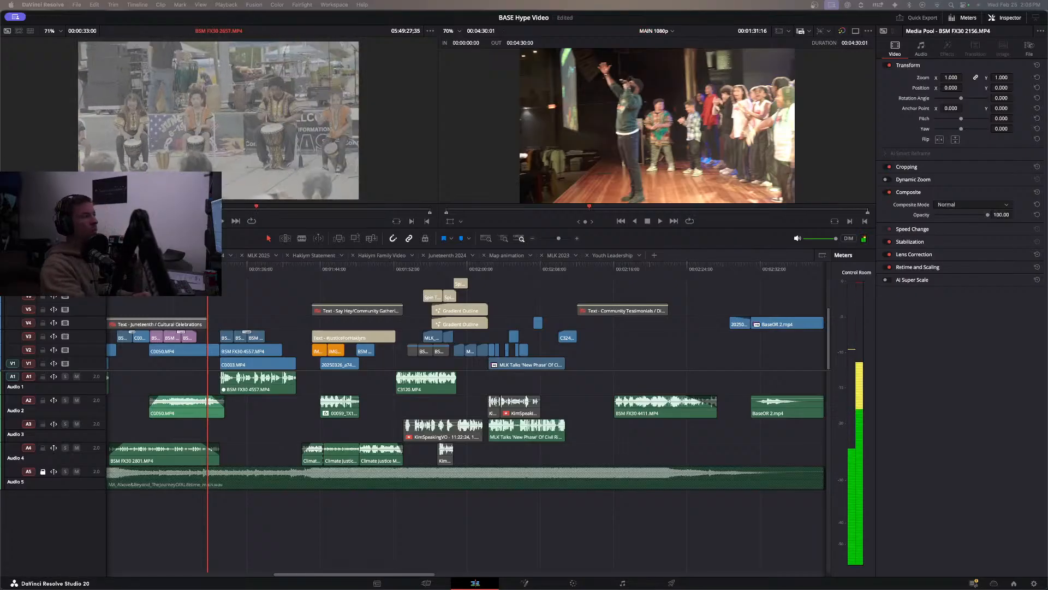
{"action": "key", "text": "i"}
{"action": "key", "text": "space"}
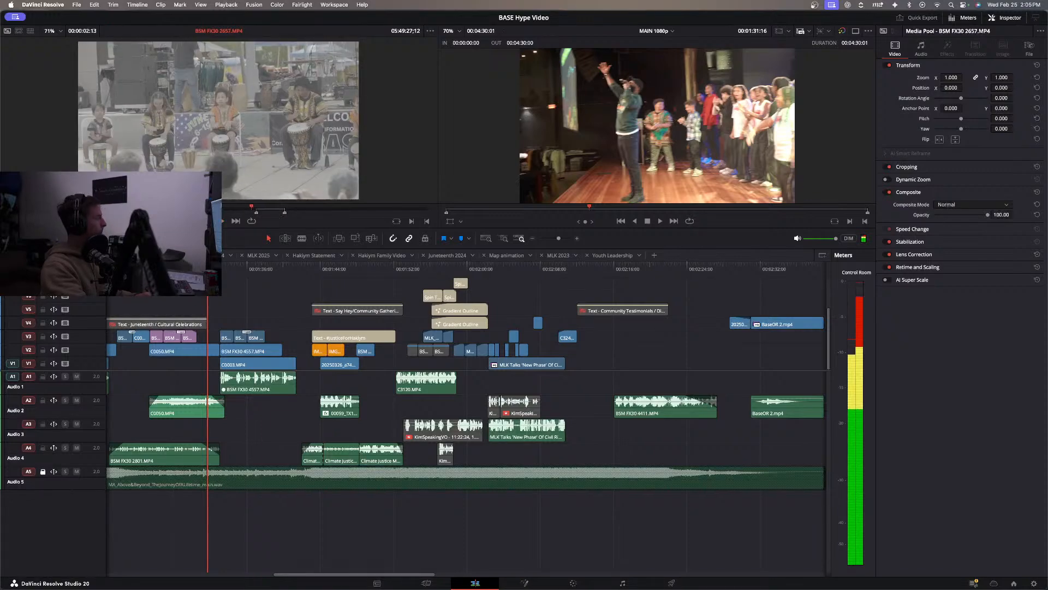
{"action": "left_click_drag", "start_coordinate": [219, 193], "coordinate": [227, 311]}
{"action": "scroll", "coordinate": [227, 312], "scroll_direction": "up", "scroll_amount": 5}
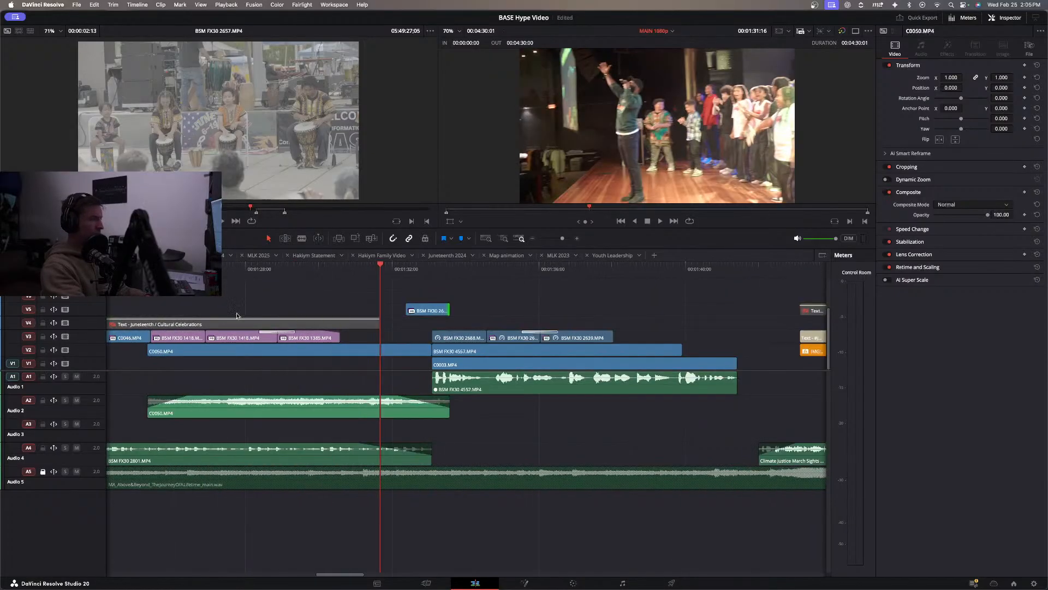
{"action": "left_click_drag", "start_coordinate": [431, 313], "coordinate": [409, 335]}
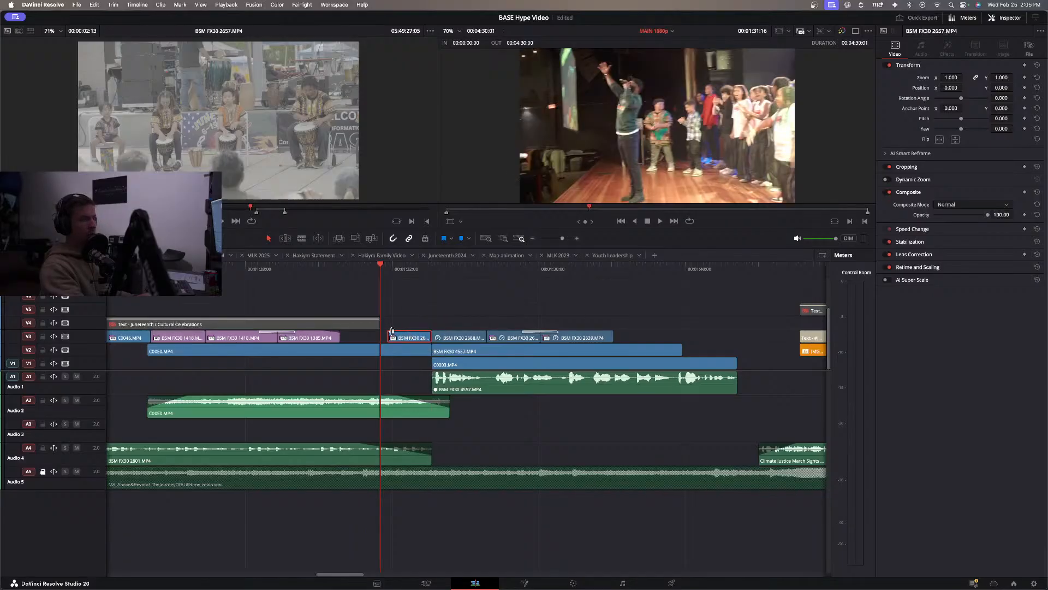
Slow the drumming clip on V3 to 40% speed and give it a short fade-in.
{"action": "scroll", "coordinate": [391, 335], "scroll_direction": "up", "scroll_amount": 2}
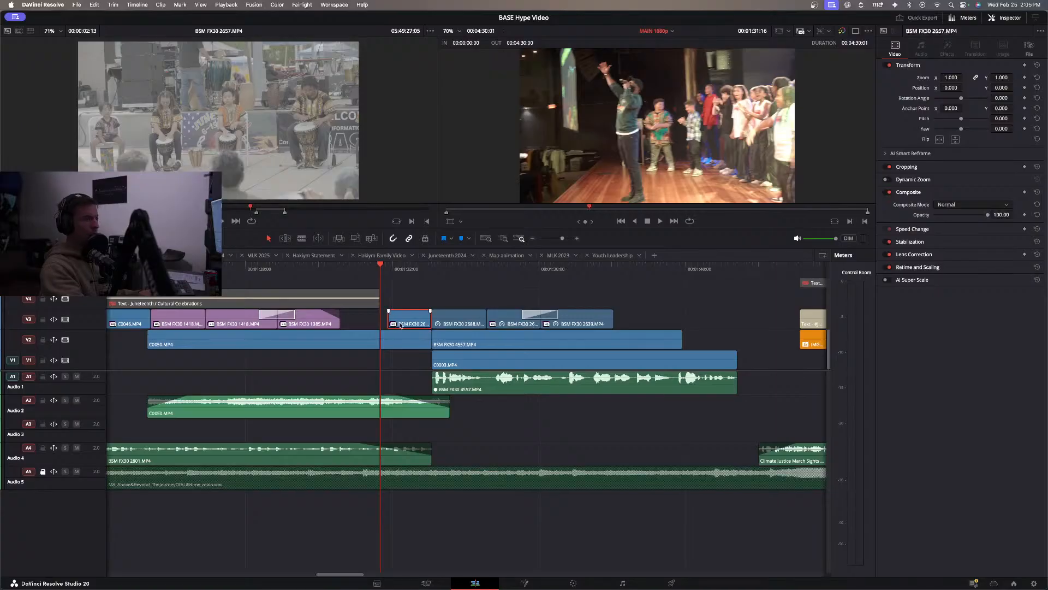
{"action": "right_click", "coordinate": [405, 322]}
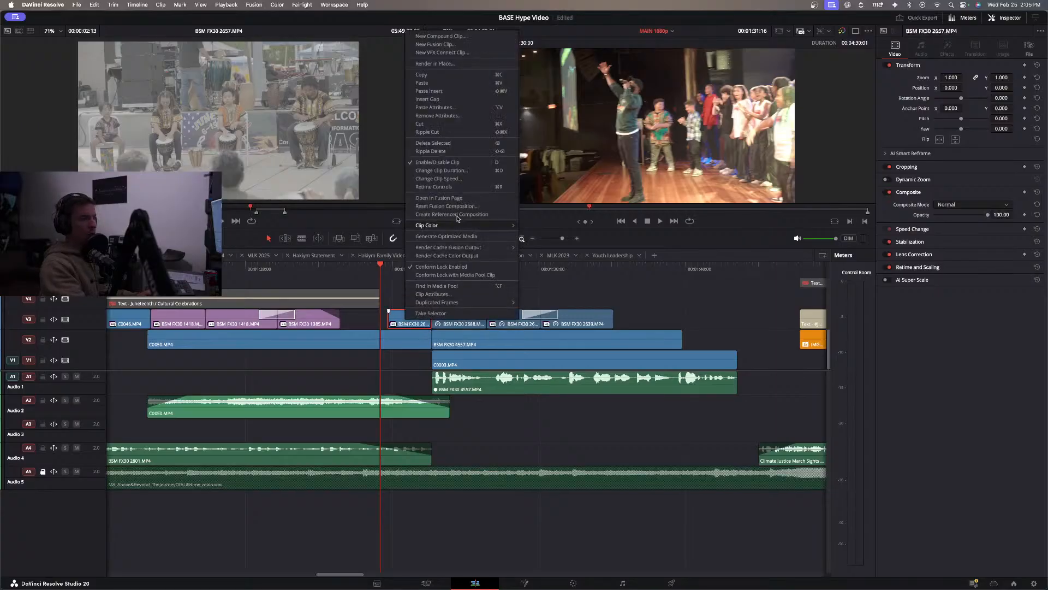
{"action": "left_click", "coordinate": [447, 179]}
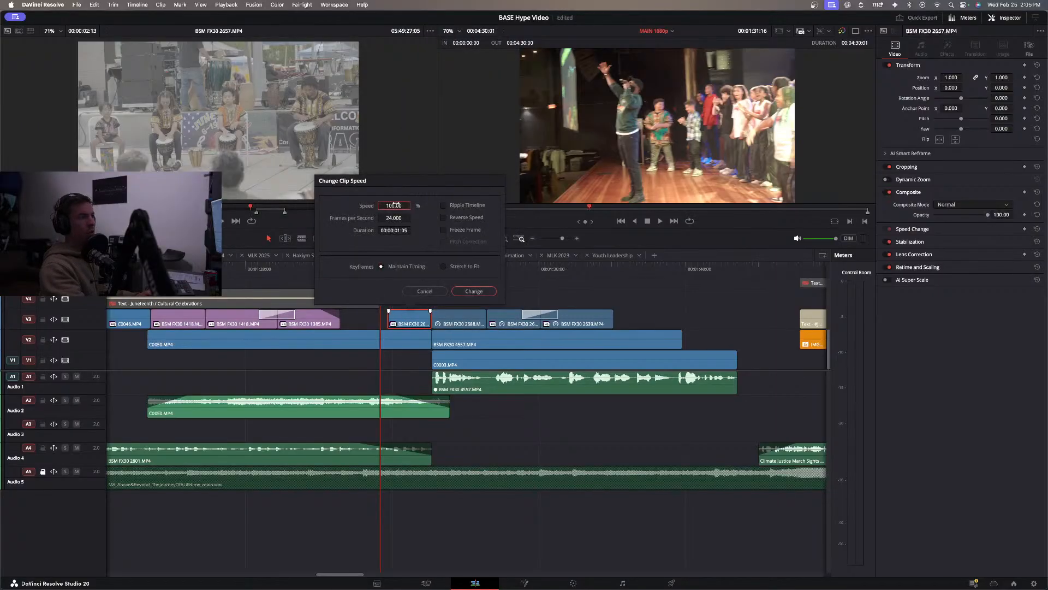
{"action": "left_click", "coordinate": [473, 290]}
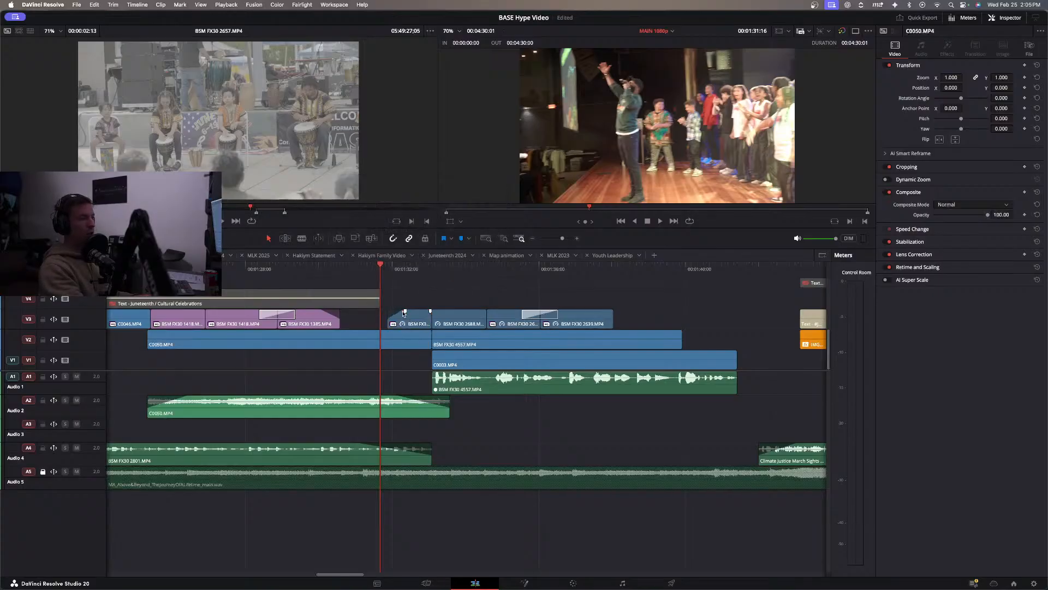
Play back the slowed drumming clip in context, once from its lead-in and once from the BSM FX30 1385.MP4 clip.
{"action": "key", "text": "space"}
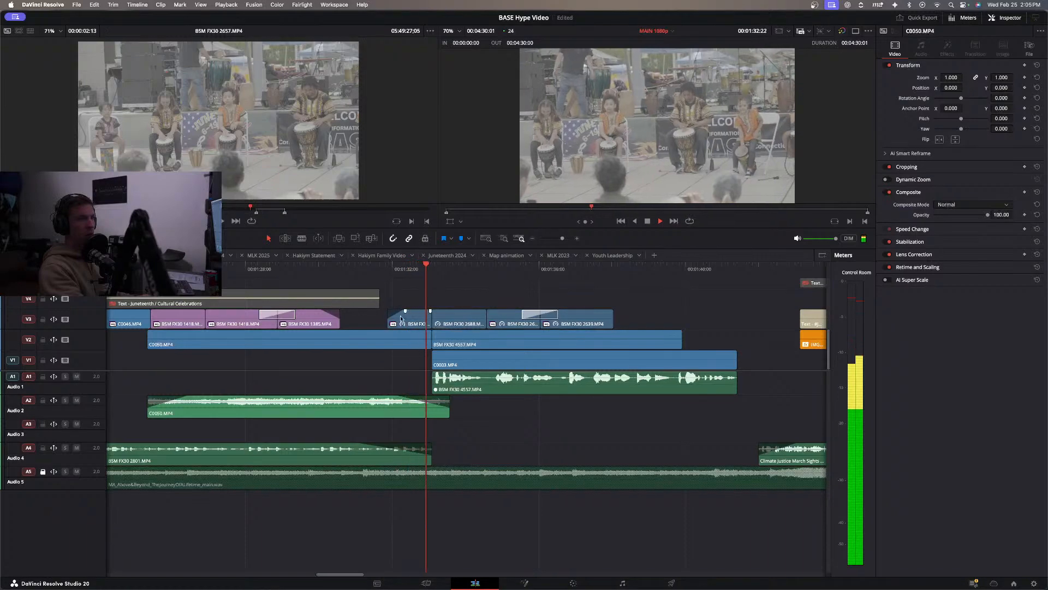
{"action": "key", "text": "space"}
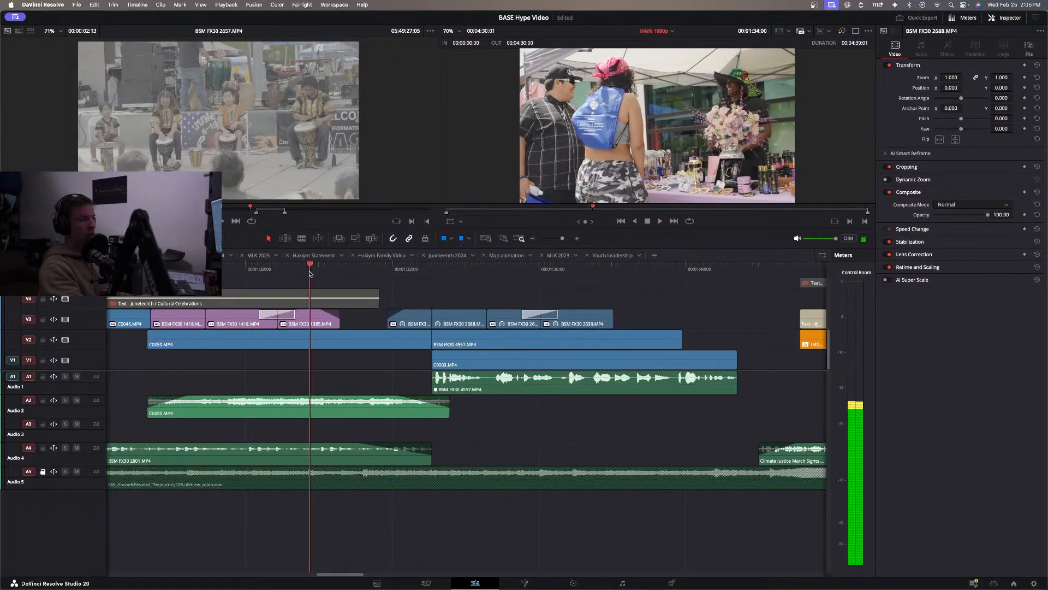
{"action": "left_click", "coordinate": [309, 274]}
{"action": "key", "text": "space"}
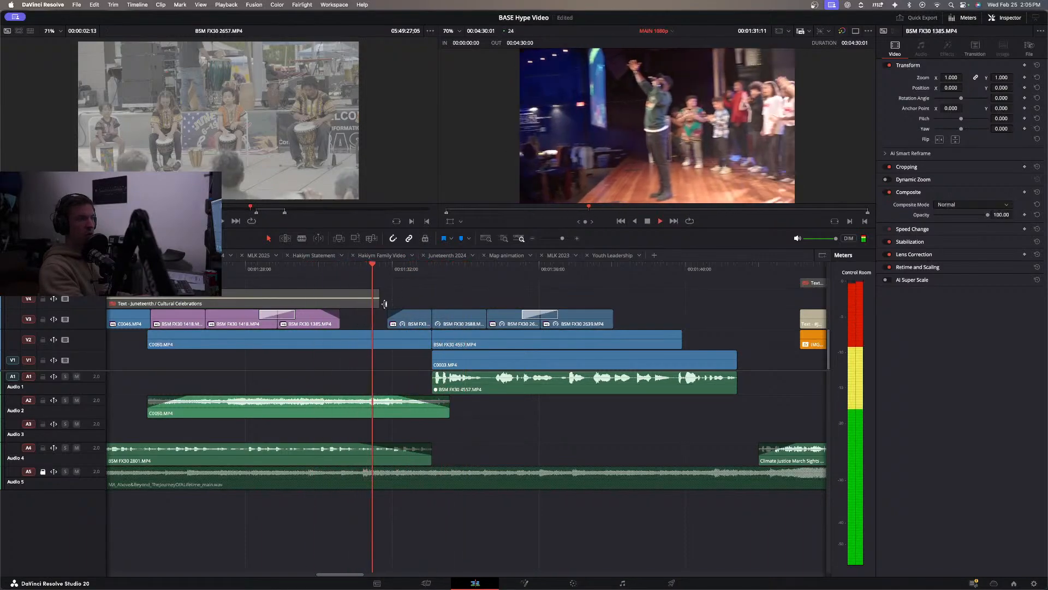
{"action": "key", "text": "space"}
Raise the drumming clip to V4 with its end extended to 01:33:19, and shift BSM FX30 2688.MP4 about three frames later.
{"action": "left_click_drag", "start_coordinate": [422, 312], "coordinate": [457, 298]}
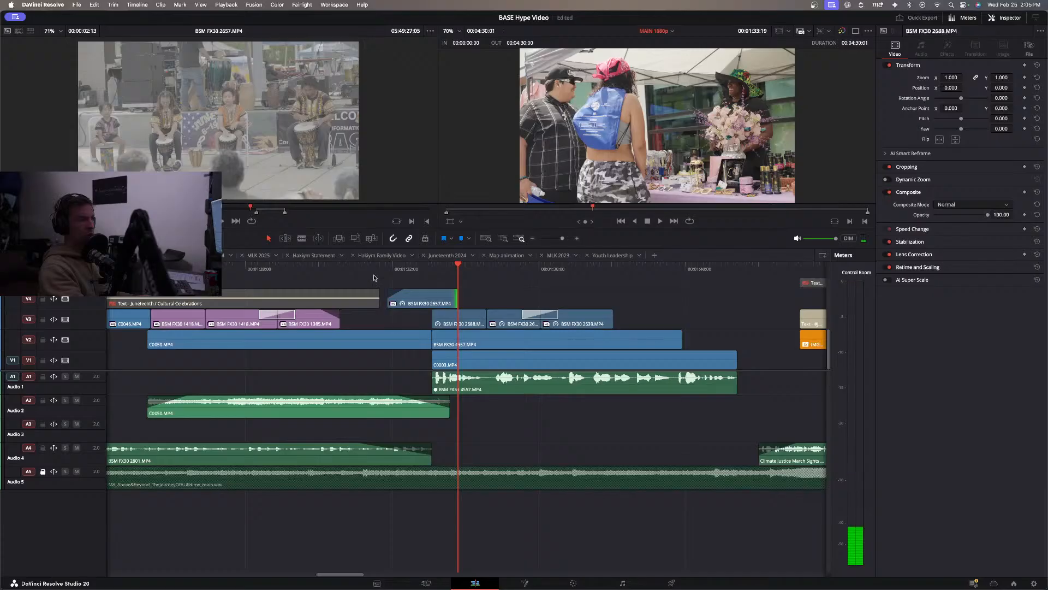
{"action": "left_click", "coordinate": [363, 272]}
{"action": "key", "text": "space"}
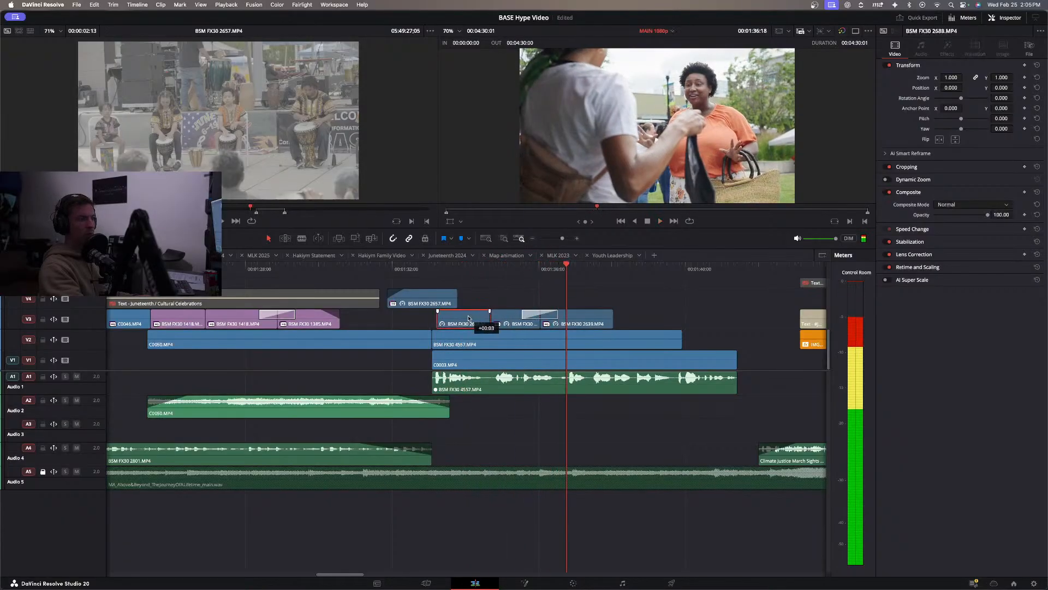
Play back the timeline from the drumming clip through the MLK section to the closing BASE logo to review the edit.
{"action": "left_click", "coordinate": [437, 269]}
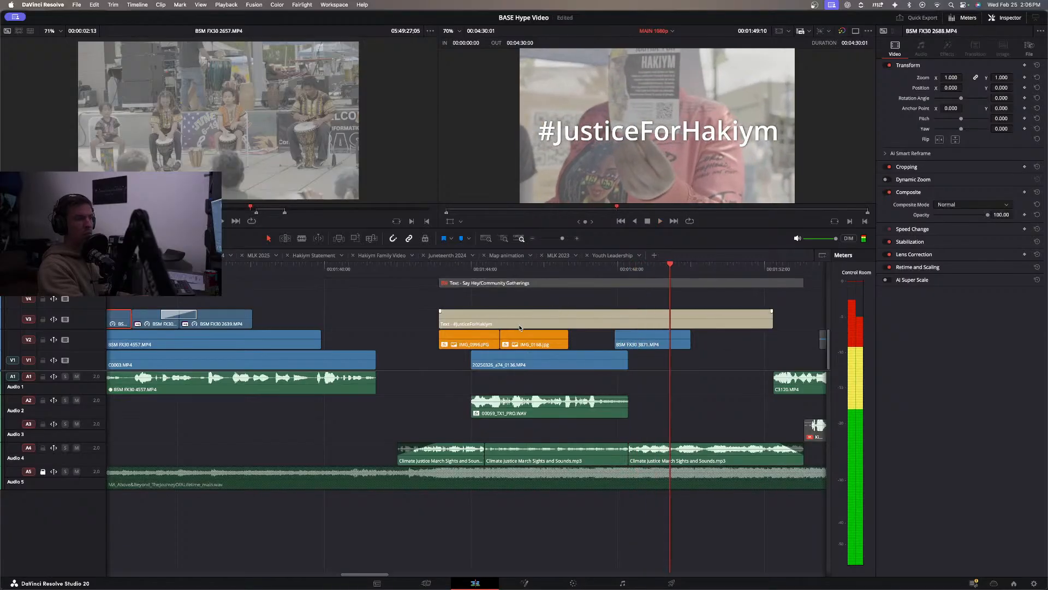
{"action": "left_click", "coordinate": [533, 239]}
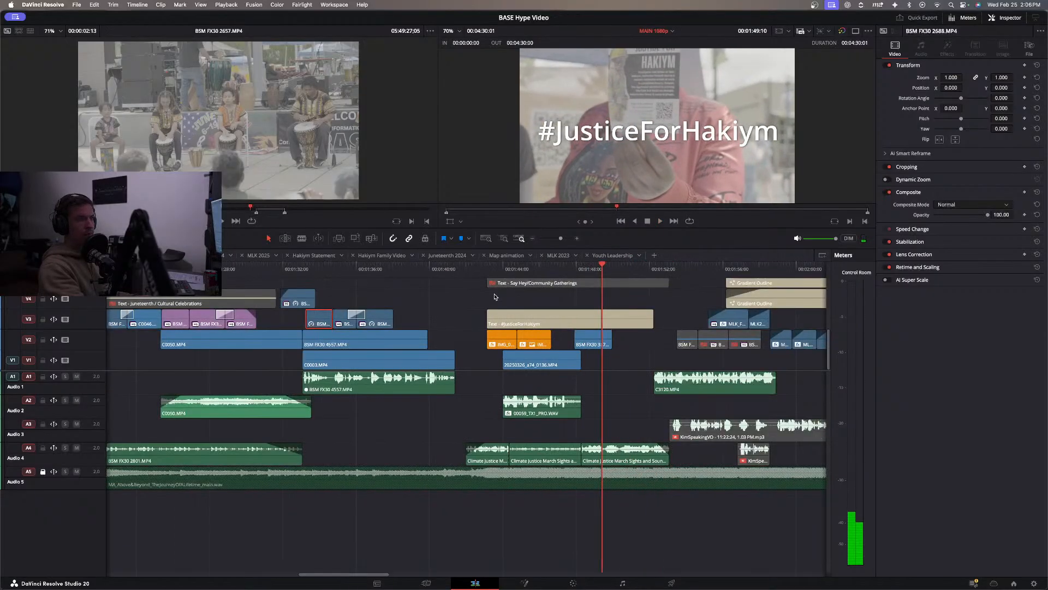
{"action": "left_click", "coordinate": [298, 269]}
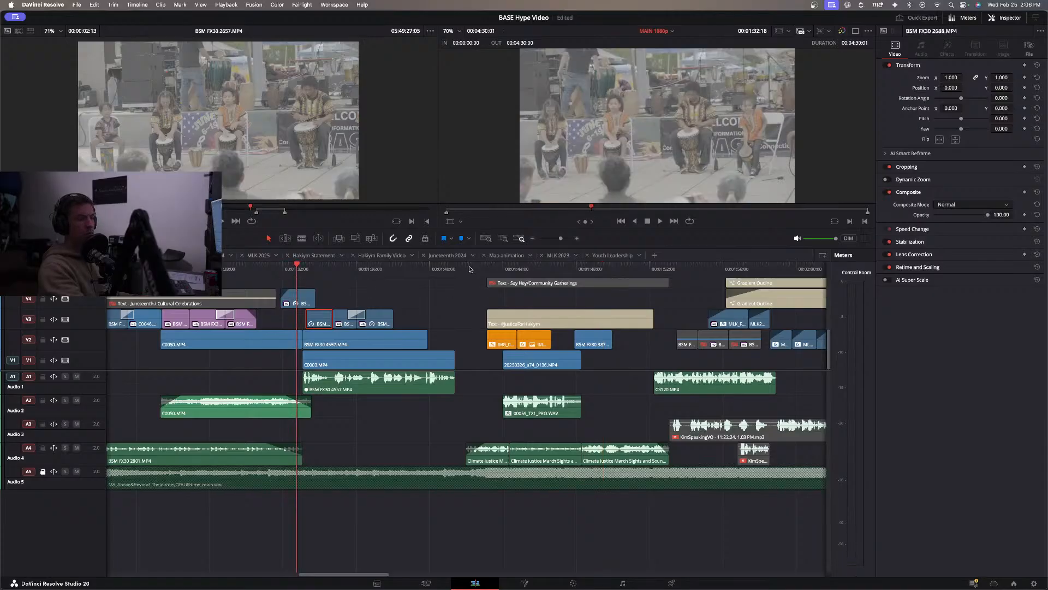
{"action": "key", "text": "space"}
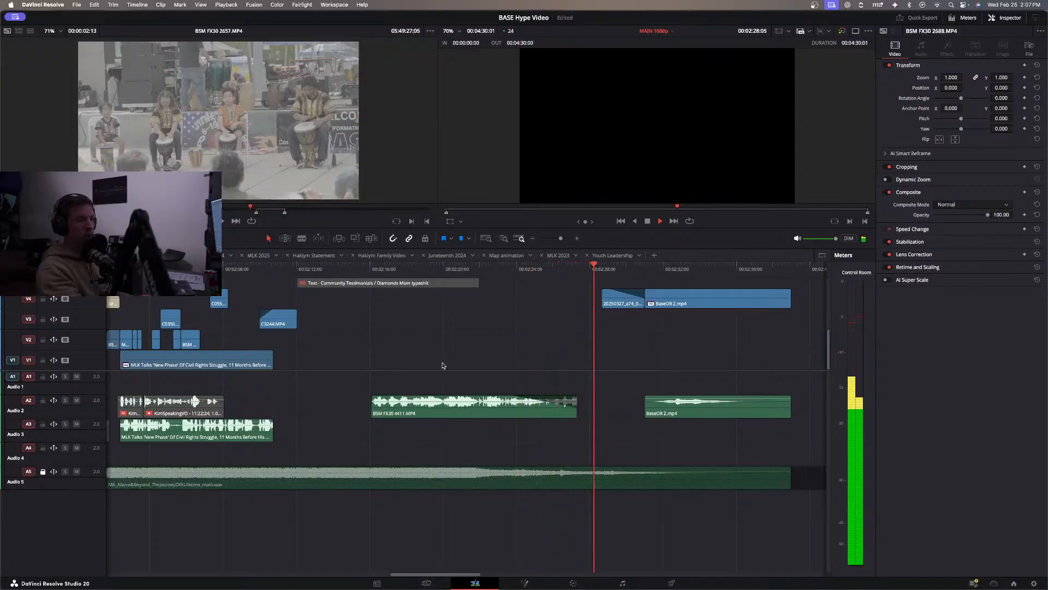
{"action": "scroll", "coordinate": [440, 367], "scroll_direction": "left", "scroll_amount": 3}
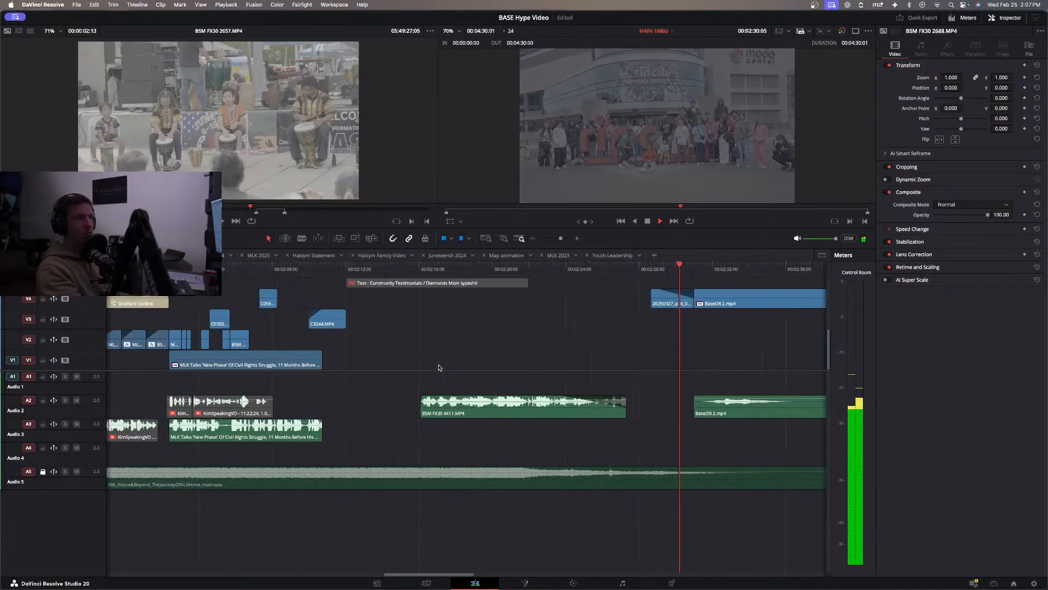
{"action": "scroll", "coordinate": [438, 368], "scroll_direction": "right", "scroll_amount": 8}
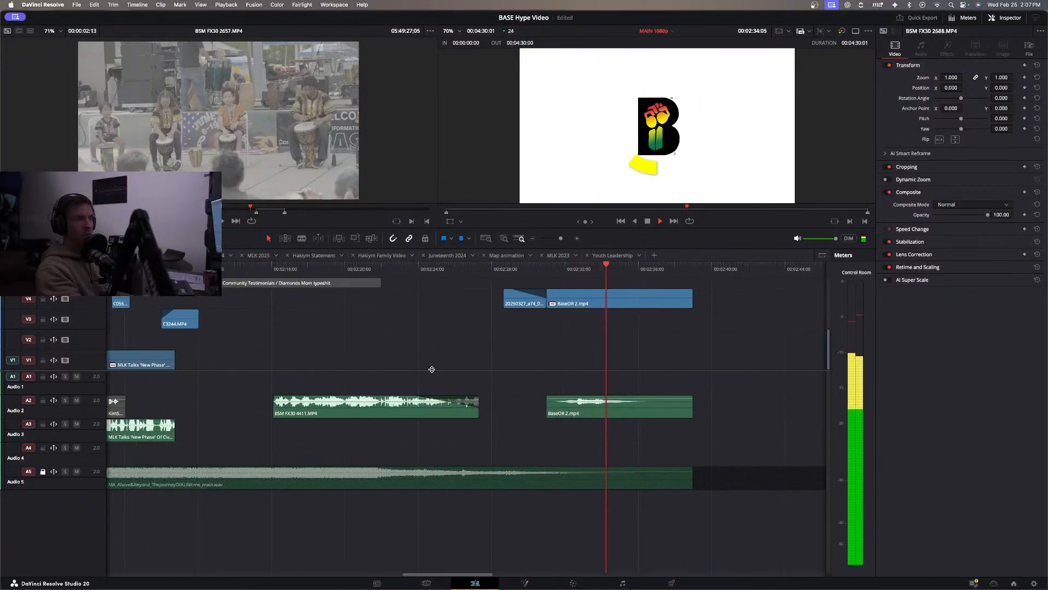
{"action": "key", "text": "space"}
{"action": "scroll", "coordinate": [395, 371], "scroll_direction": "left", "scroll_amount": 14}
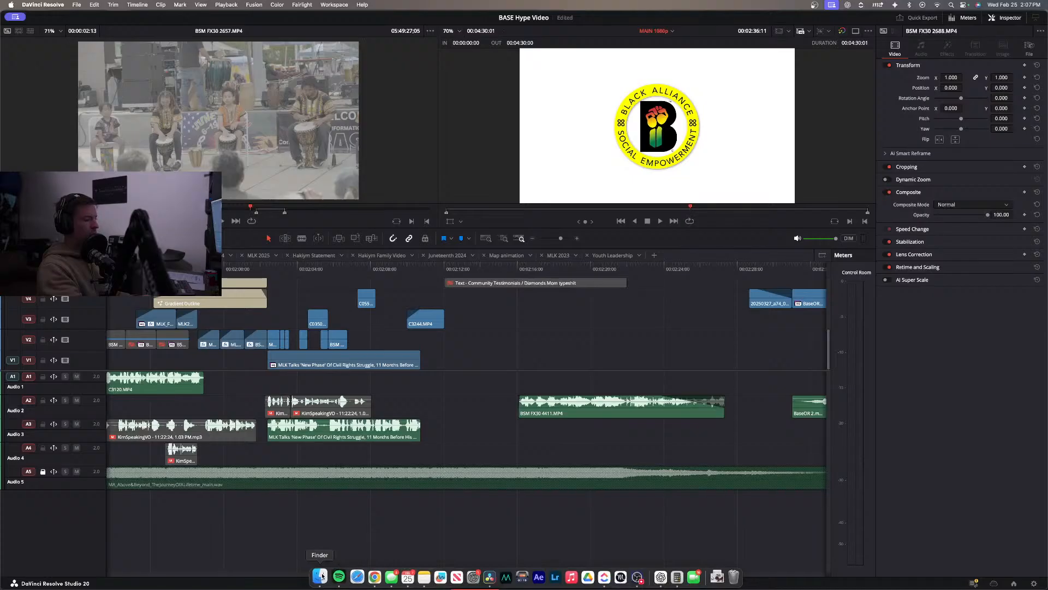
Switch to Finder, open the testimonial project's EXPORTS folder inside BASE on the Extreme SSD, and preview the v1 NOcaptions video.
{"action": "left_click", "coordinate": [320, 585]}
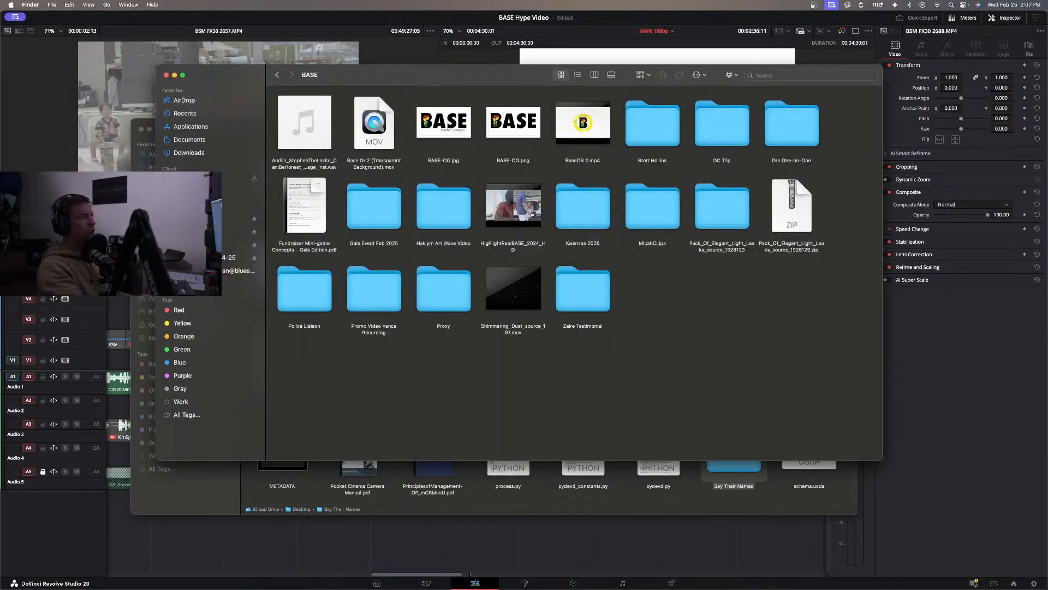
{"action": "left_click", "coordinate": [194, 231]}
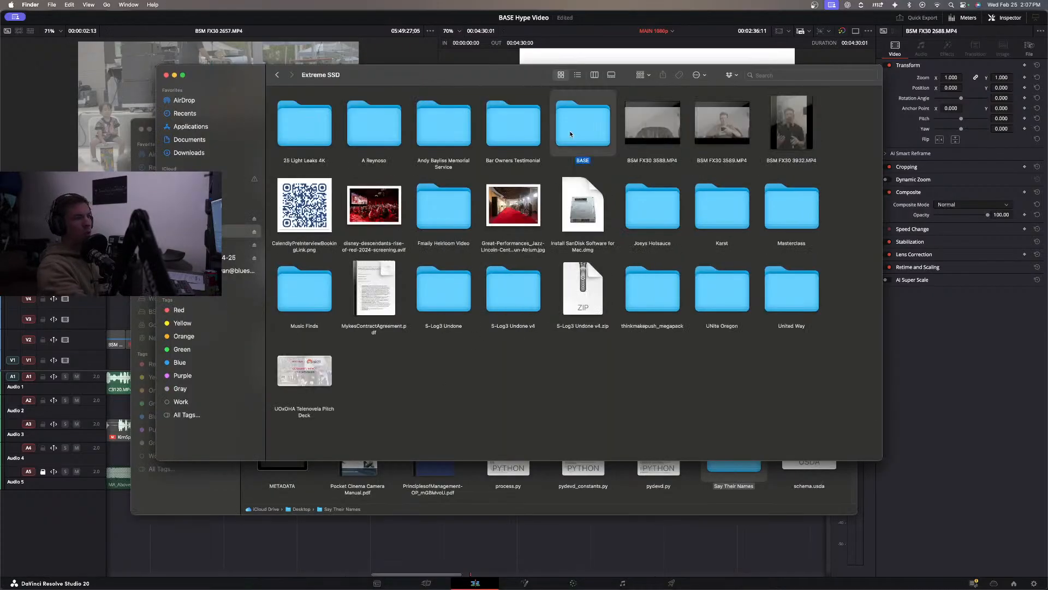
{"action": "double_click", "coordinate": [570, 134]}
{"action": "double_click", "coordinate": [583, 289]}
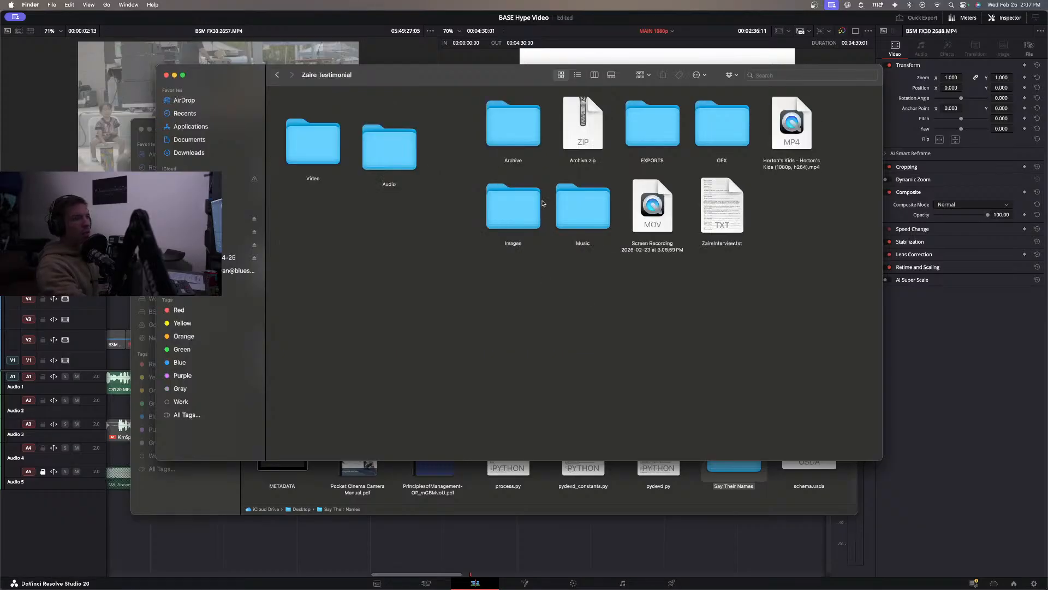
{"action": "double_click", "coordinate": [644, 132]}
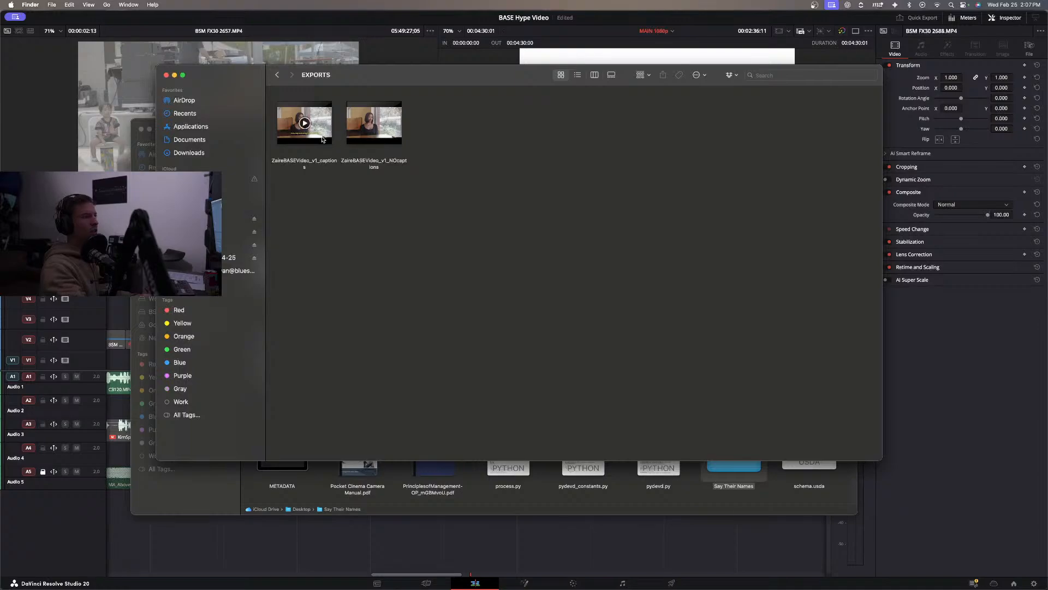
{"action": "left_click", "coordinate": [350, 141]}
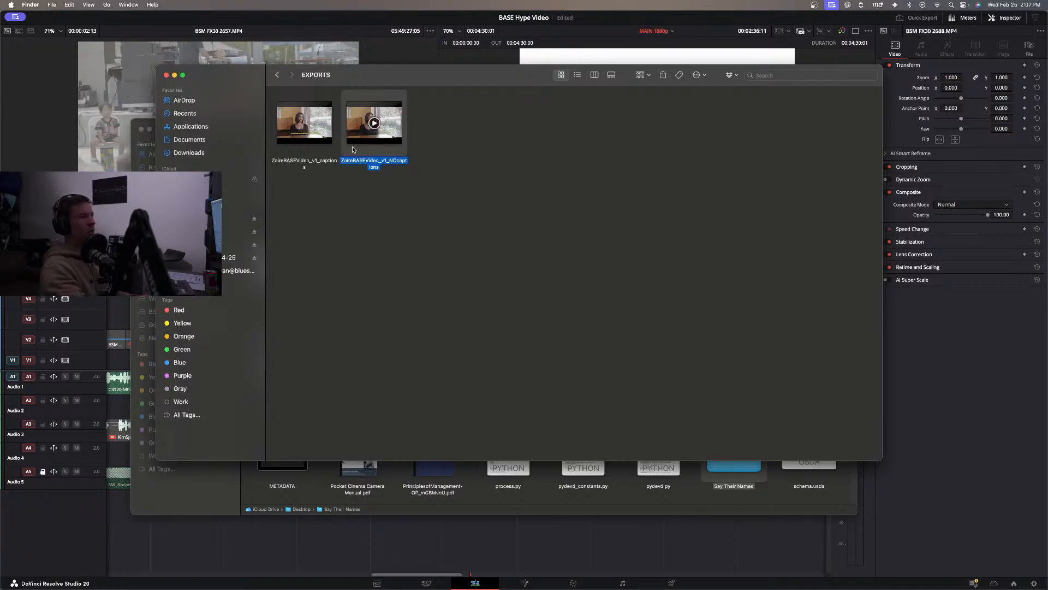
{"action": "key", "text": "space"}
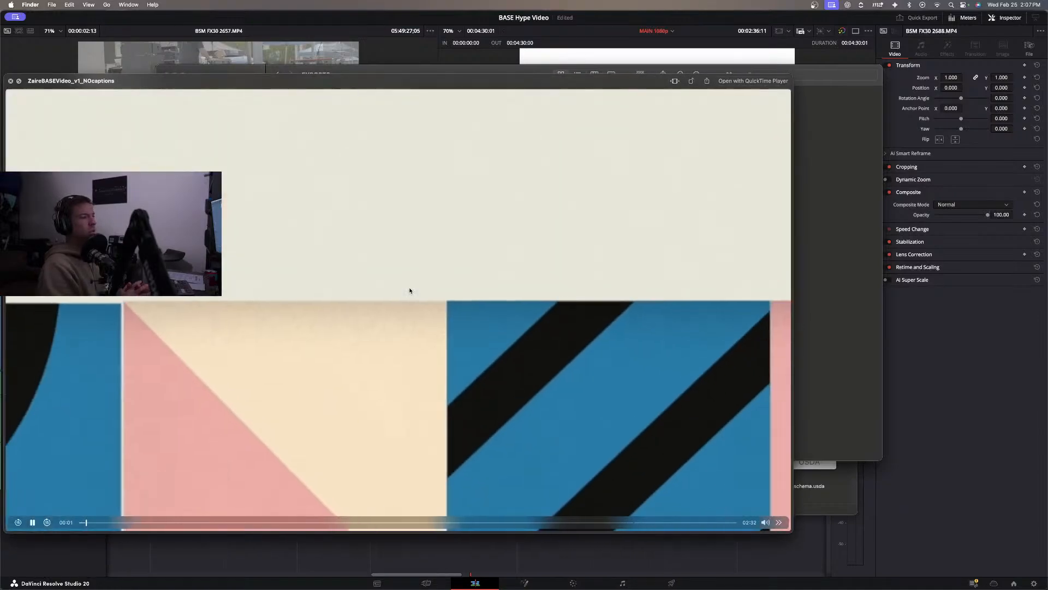
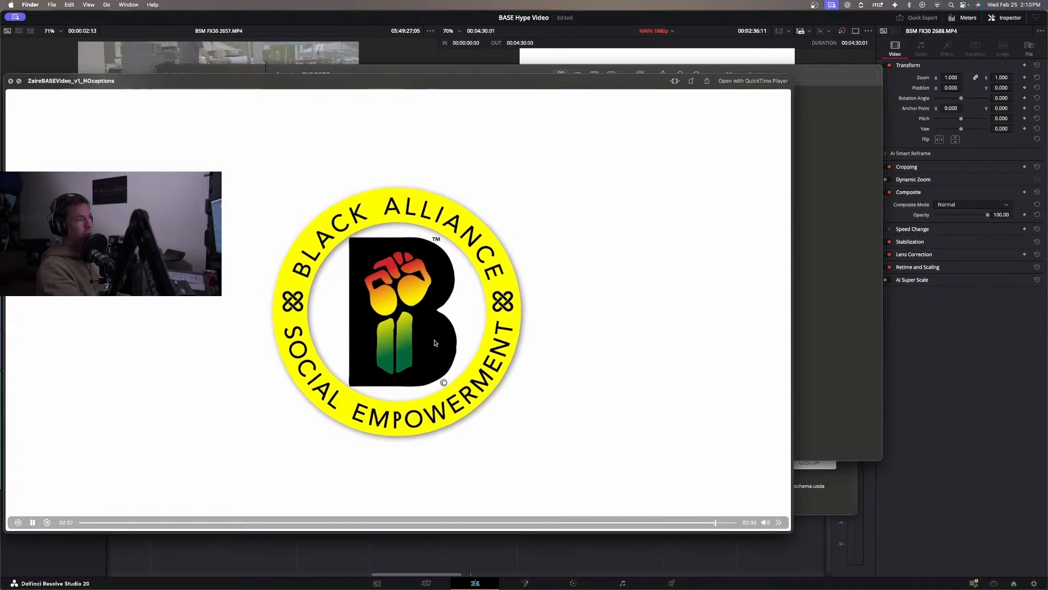
Close the testimonial preview, go back to the BASE folder, and check the v1 and v2 exports in the one-on-one project's EXPORTS folder.
{"action": "key", "text": "space"}
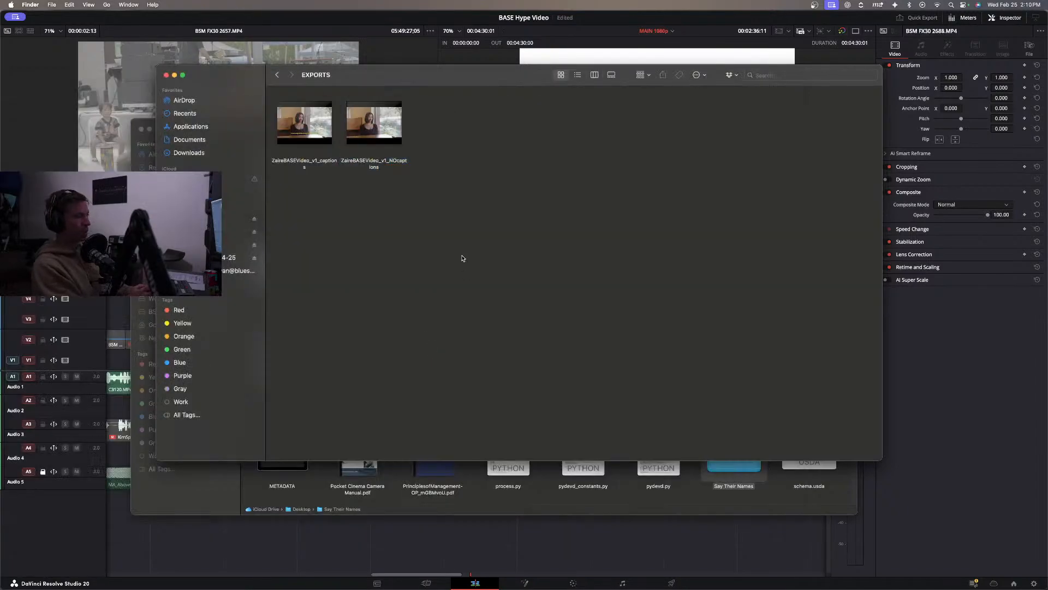
{"action": "left_click", "coordinate": [279, 76]}
{"action": "left_click", "coordinate": [278, 75]}
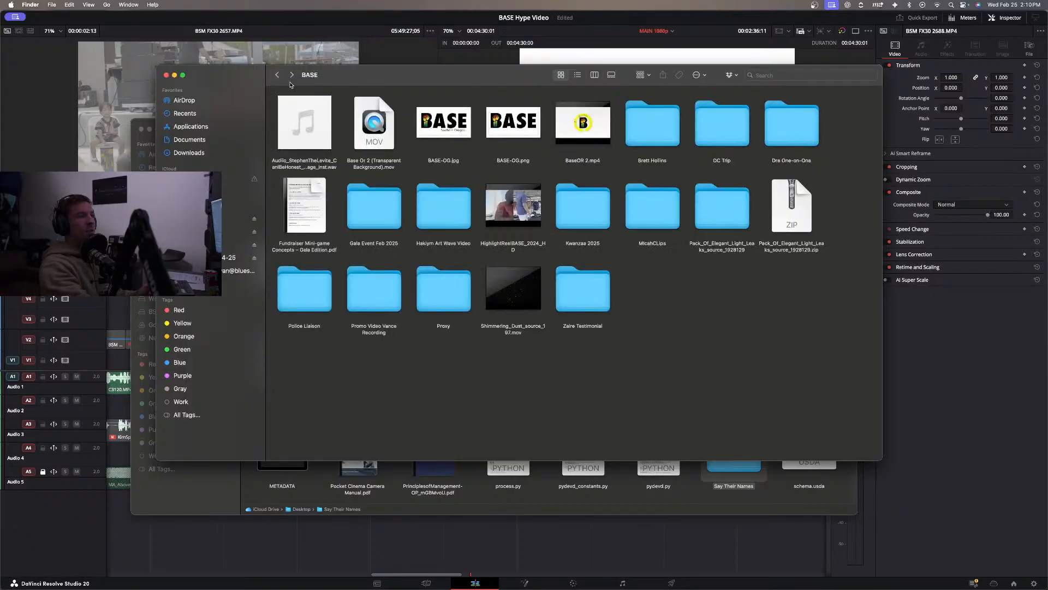
{"action": "double_click", "coordinate": [789, 137]}
{"action": "double_click", "coordinate": [534, 133]}
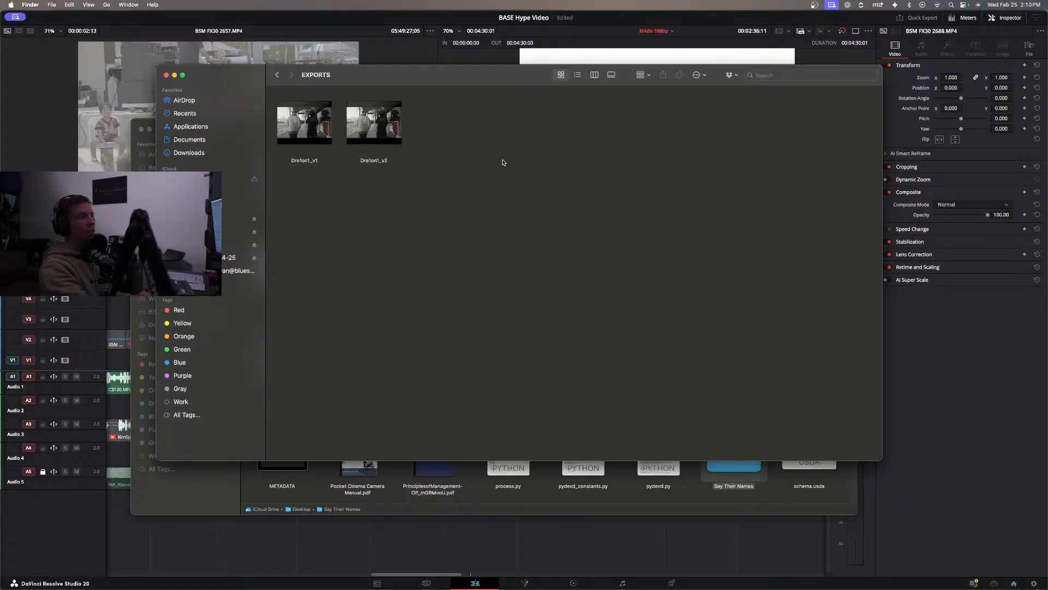
{"action": "left_click", "coordinate": [397, 141]}
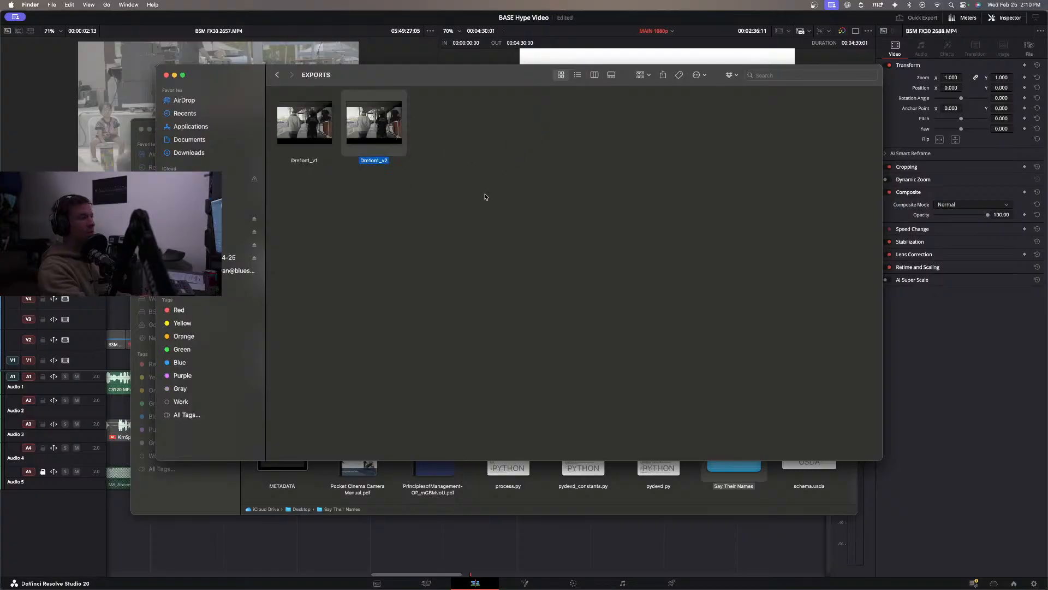
{"action": "left_click", "coordinate": [402, 207]}
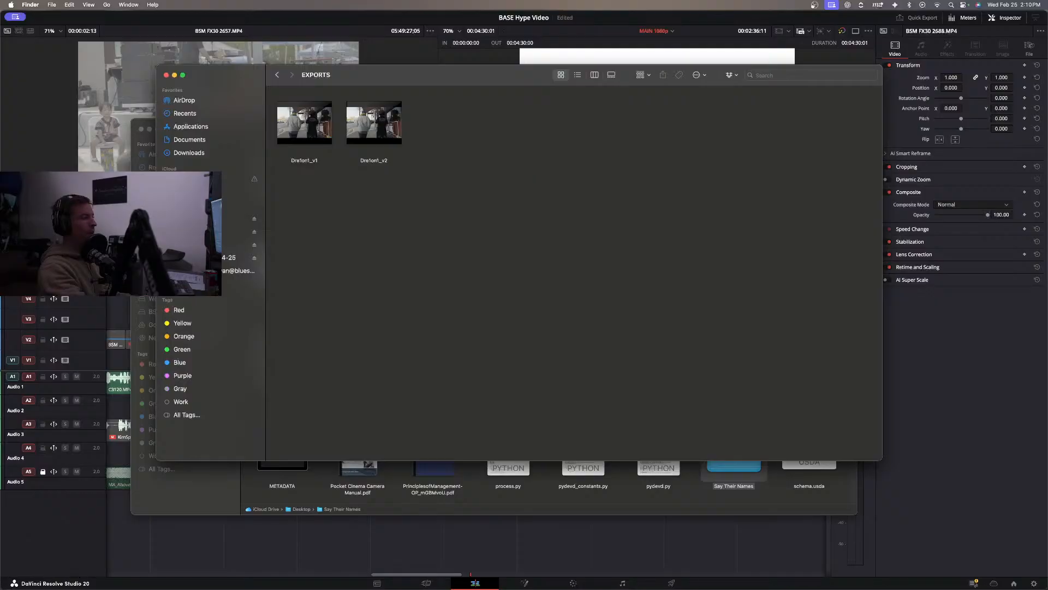
Switch to DaVinci Resolve, move back to the hashtag title in MAIN 1080p, and open the MLK 2024 timeline.
{"action": "left_click", "coordinate": [118, 285]}
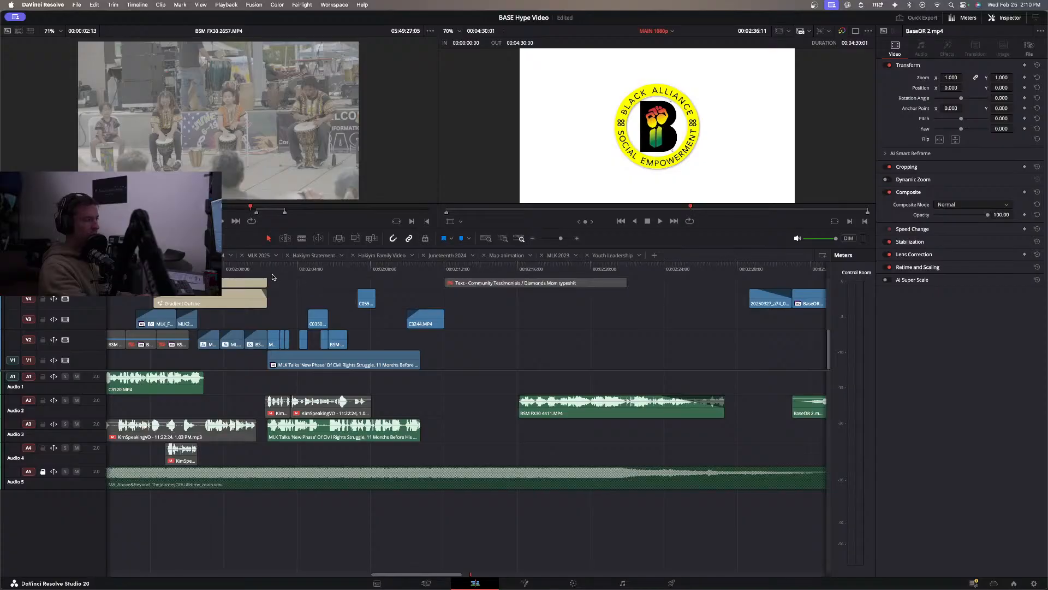
{"action": "scroll", "coordinate": [259, 298], "scroll_direction": "left", "scroll_amount": 5}
{"action": "left_click_drag", "start_coordinate": [287, 269], "coordinate": [270, 269]}
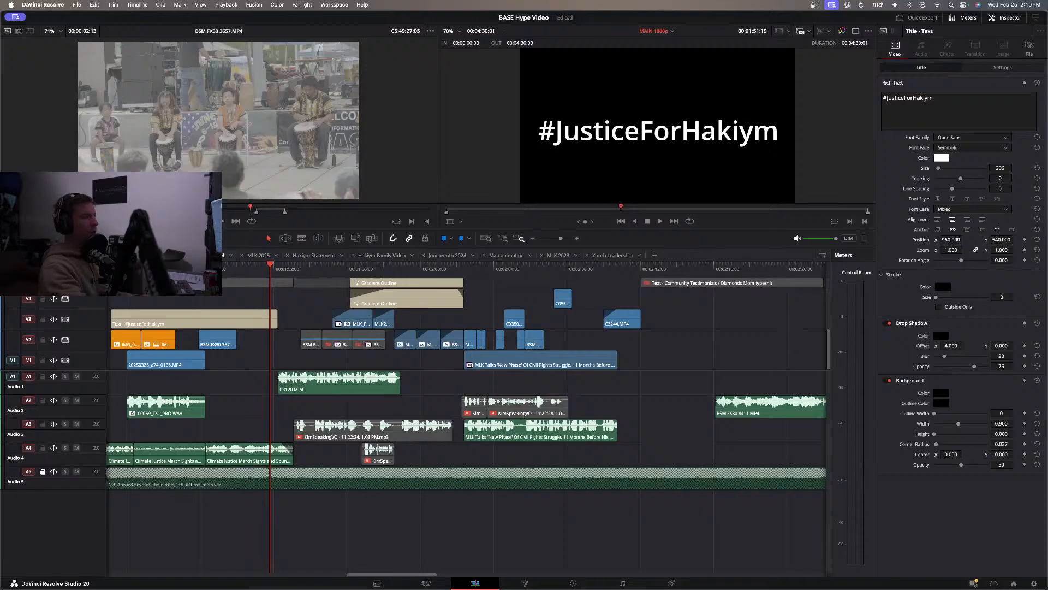
{"action": "left_click", "coordinate": [212, 255]}
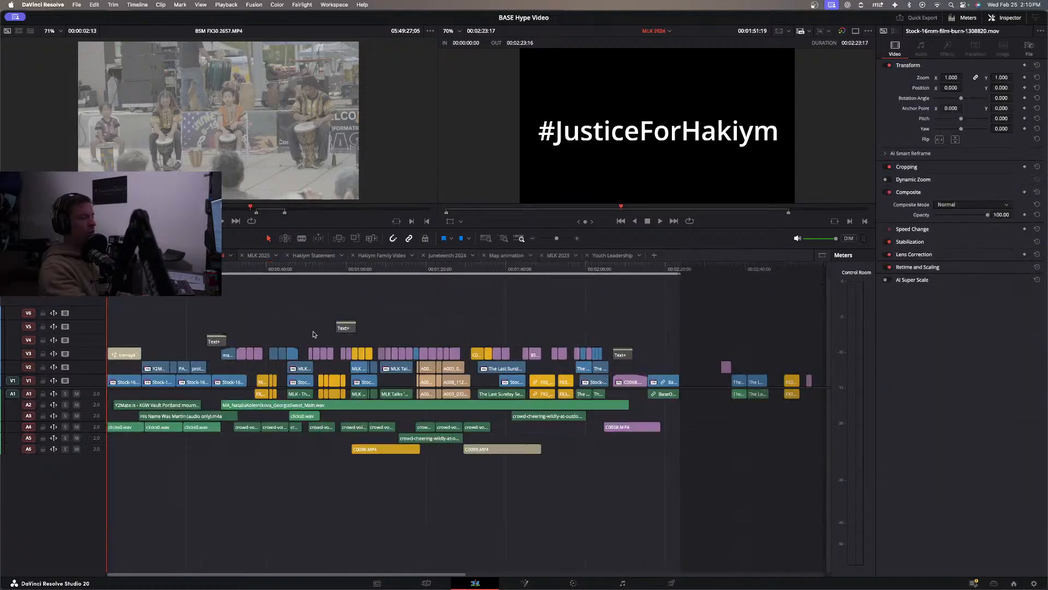
Scrub the opening archival section of the MLK 2024 timeline to find the civil rights march photo on V2, and copy it.
{"action": "key", "text": "space"}
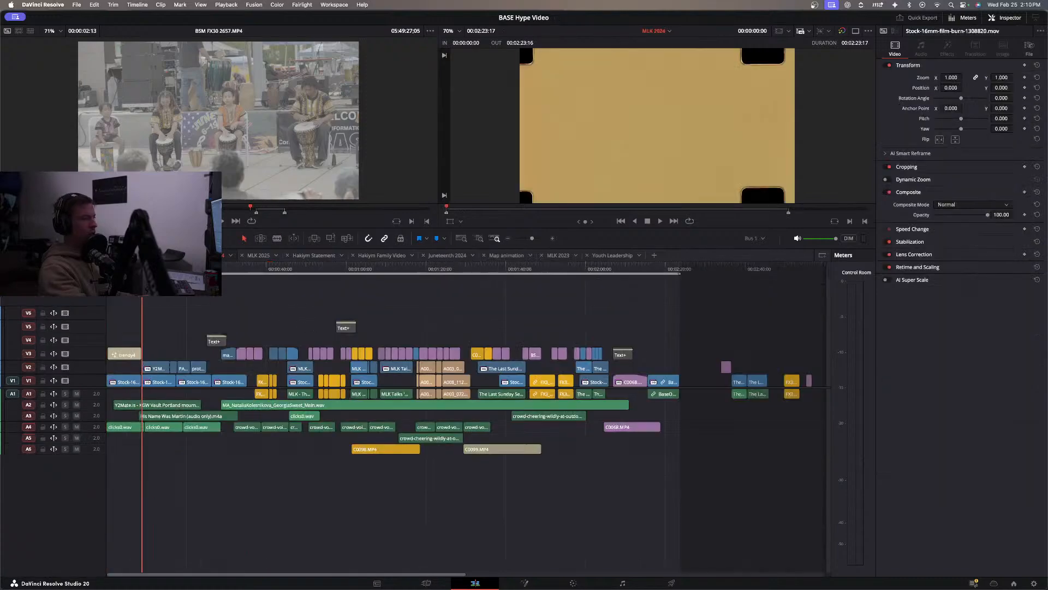
{"action": "left_click_drag", "start_coordinate": [160, 269], "coordinate": [158, 269]}
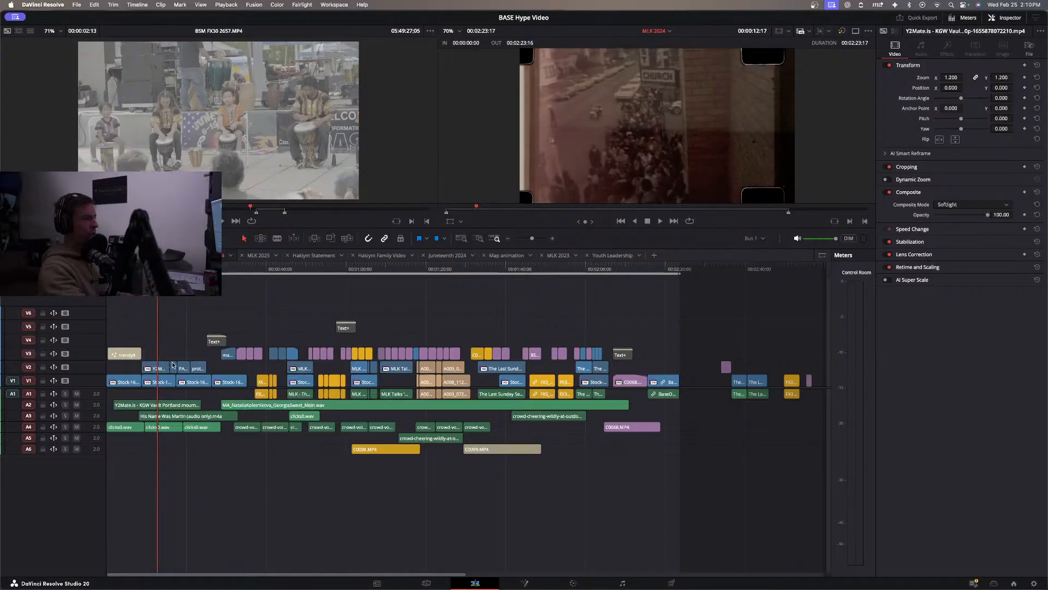
{"action": "key", "text": "super+equal"}
{"action": "key", "text": "super+equal"}
{"action": "left_click", "coordinate": [298, 386]}
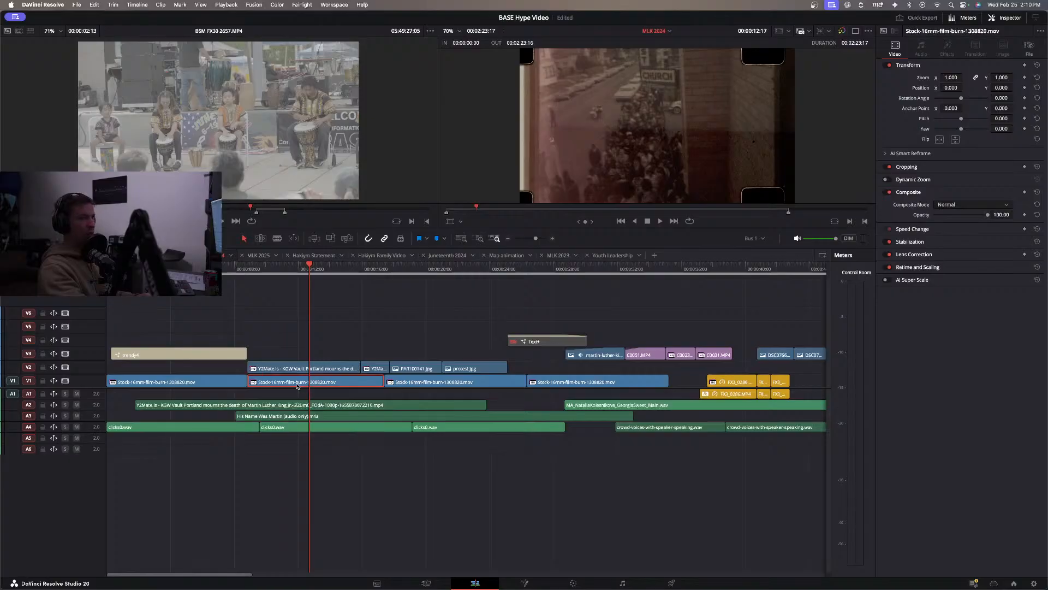
{"action": "left_click", "coordinate": [299, 370]}
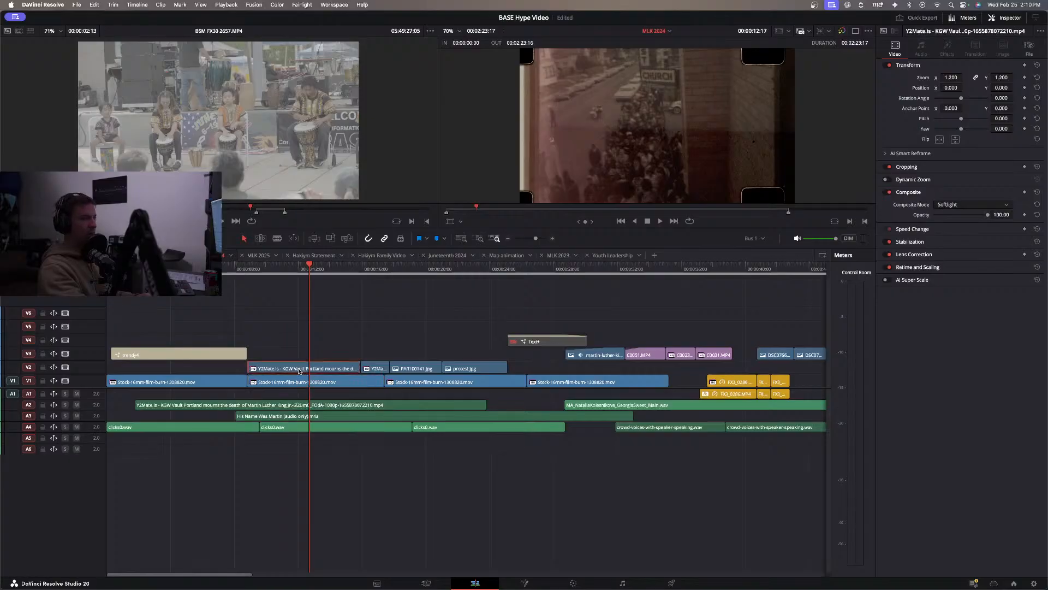
{"action": "left_click_drag", "start_coordinate": [408, 269], "coordinate": [445, 310]}
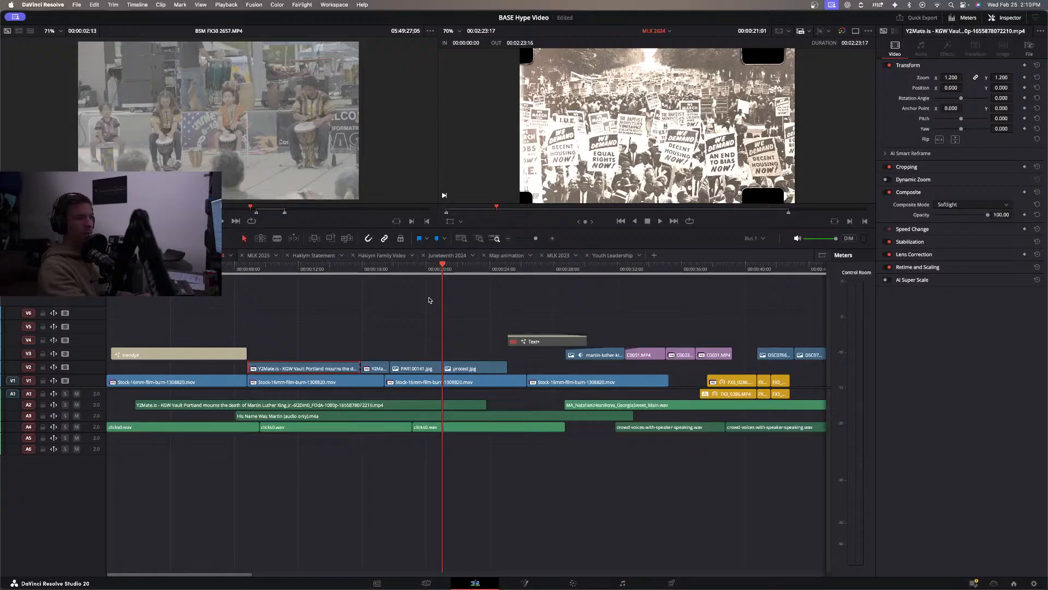
{"action": "left_click_drag", "start_coordinate": [418, 274], "coordinate": [405, 320]}
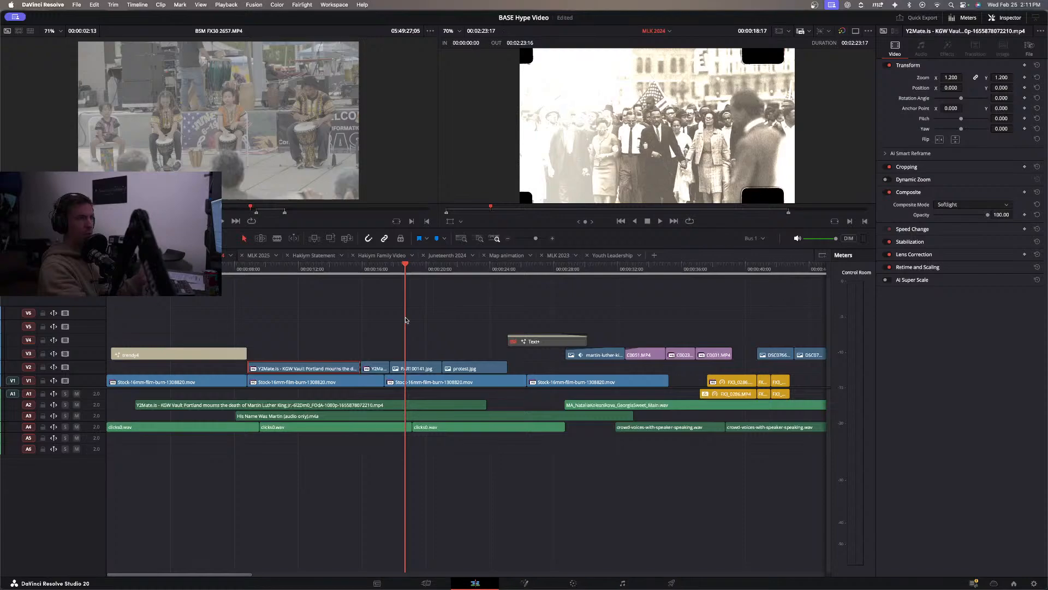
{"action": "mouse_move", "coordinate": [406, 319]}
{"action": "left_mouse_down"}
{"action": "mouse_move", "coordinate": [392, 322]}
{"action": "mouse_move", "coordinate": [406, 322]}
{"action": "left_mouse_up"}
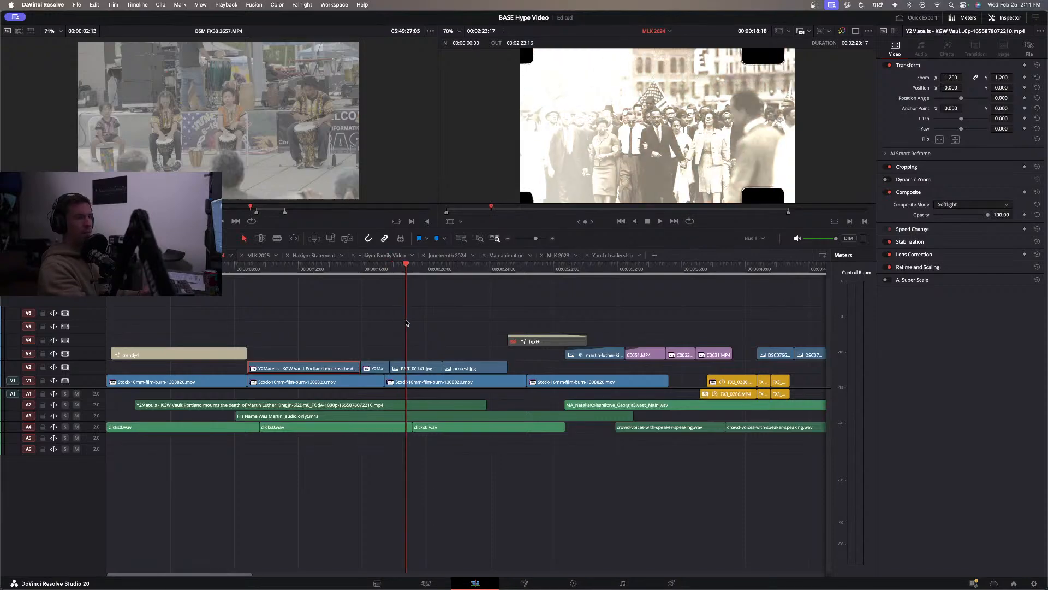
{"action": "left_click", "coordinate": [418, 367]}
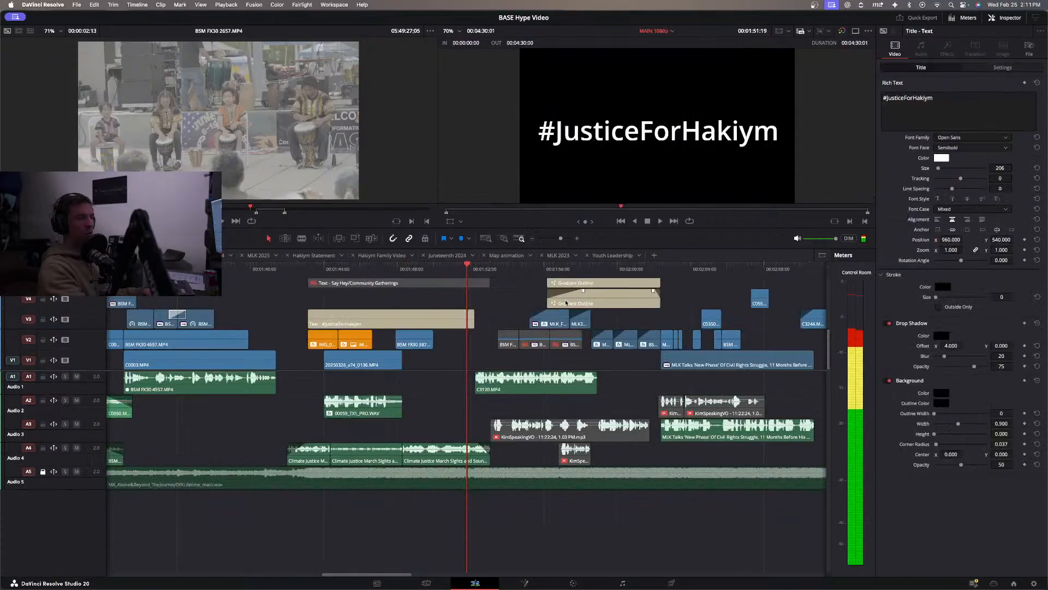
Paste the march photo into MAIN 1080p at 01:50:00, and move it to V1 directly after the hashtag title ends.
{"action": "left_click_drag", "start_coordinate": [435, 270], "coordinate": [433, 271]}
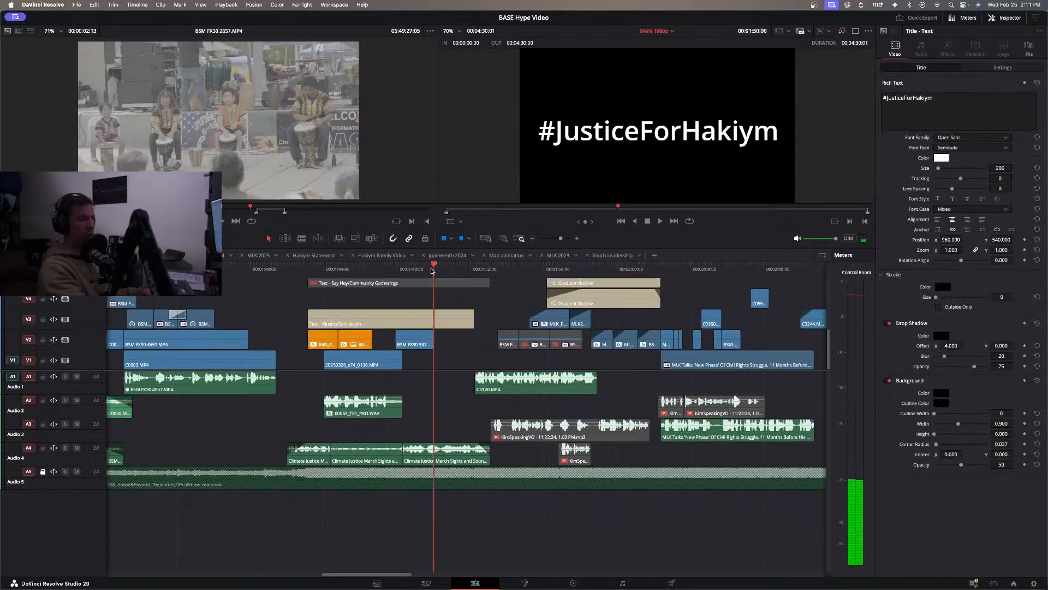
{"action": "key", "text": "ctrl+v"}
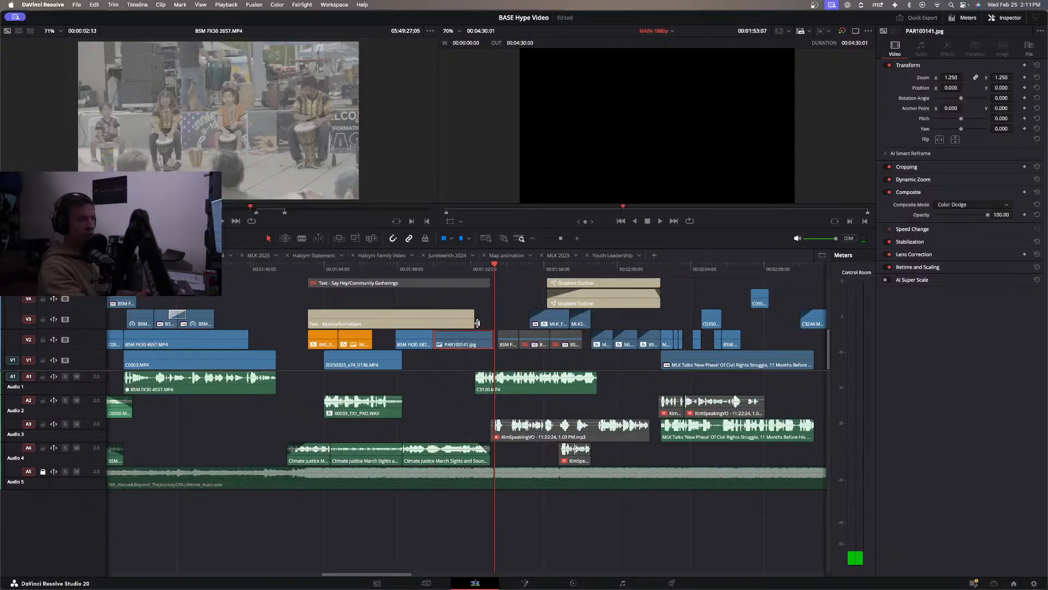
{"action": "left_click_drag", "start_coordinate": [464, 345], "coordinate": [506, 361]}
Play back the transition into the march photo on V1, and set the photo's composite mode to Normal.
{"action": "left_click_drag", "start_coordinate": [494, 269], "coordinate": [410, 285]}
{"action": "key", "text": "space"}
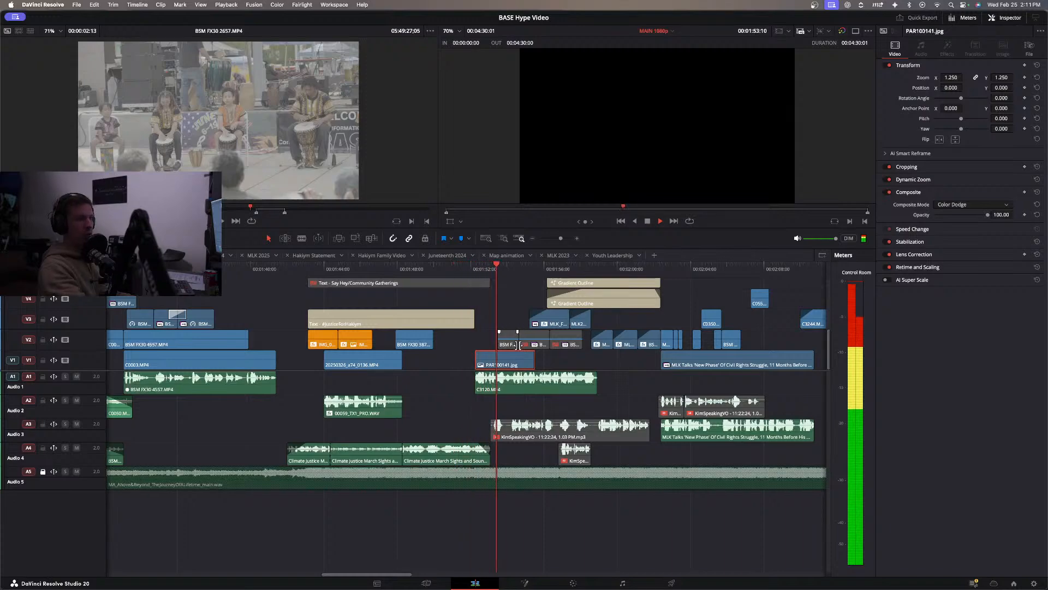
{"action": "key", "text": "space"}
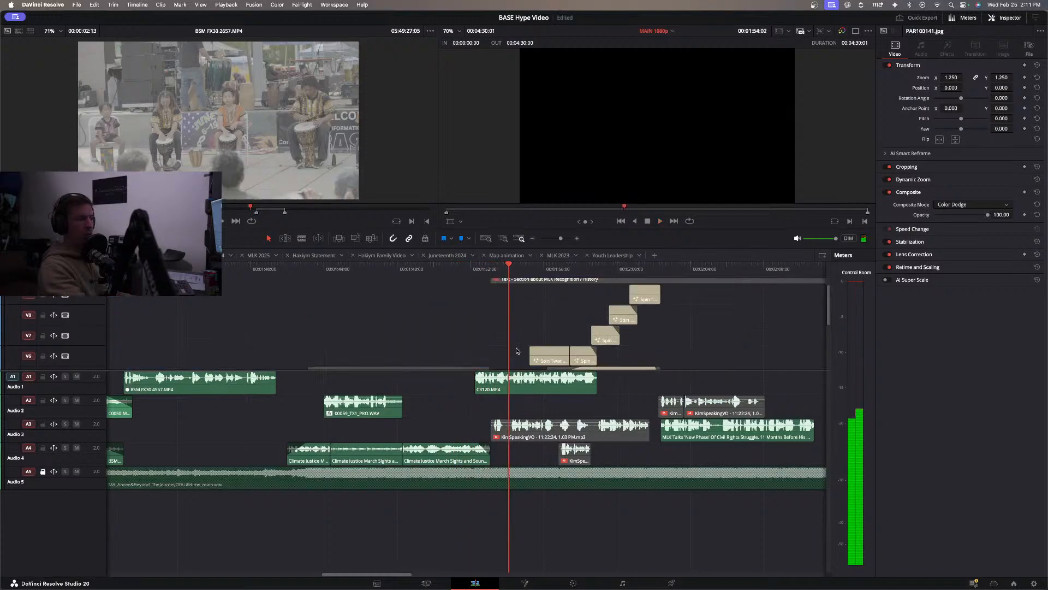
{"action": "key", "text": "space"}
{"action": "key", "text": "space"}
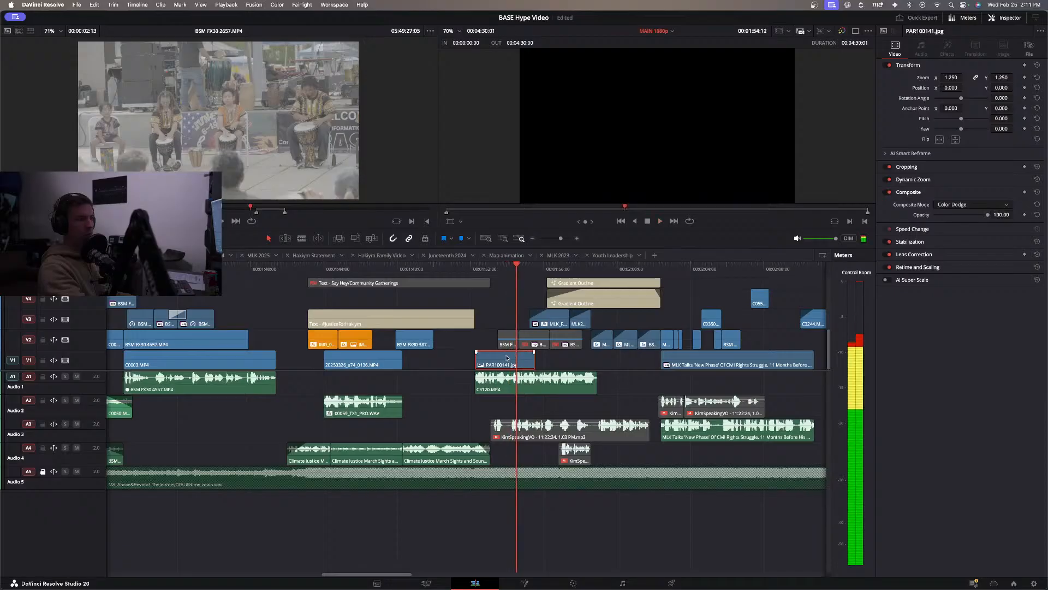
{"action": "left_click", "coordinate": [967, 205]}
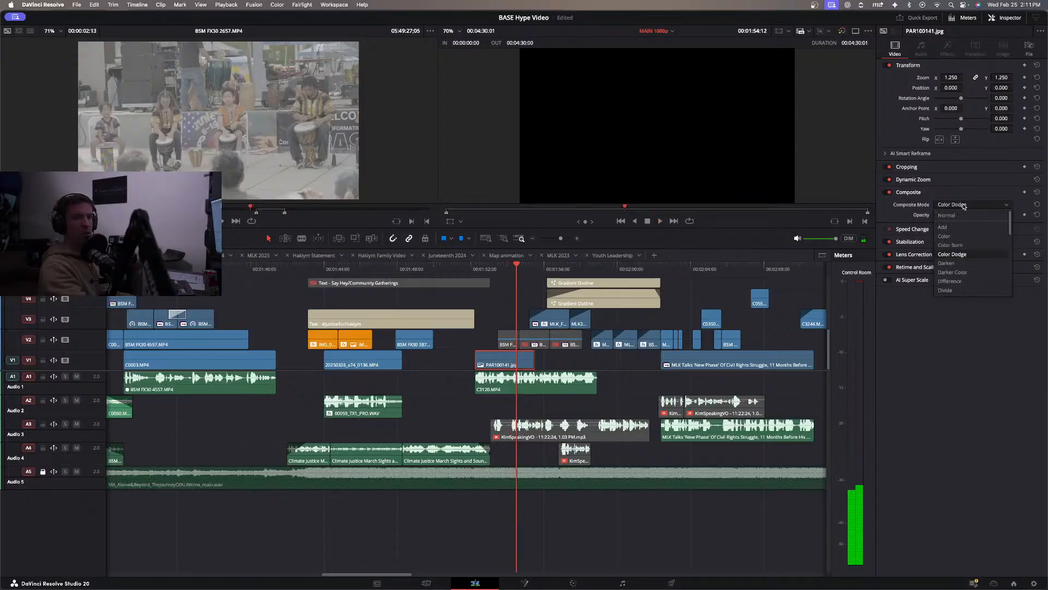
{"action": "left_click", "coordinate": [960, 216]}
Play back from the hashtag title through the march photo and the MLK year titles to review the section.
{"action": "key", "text": "space"}
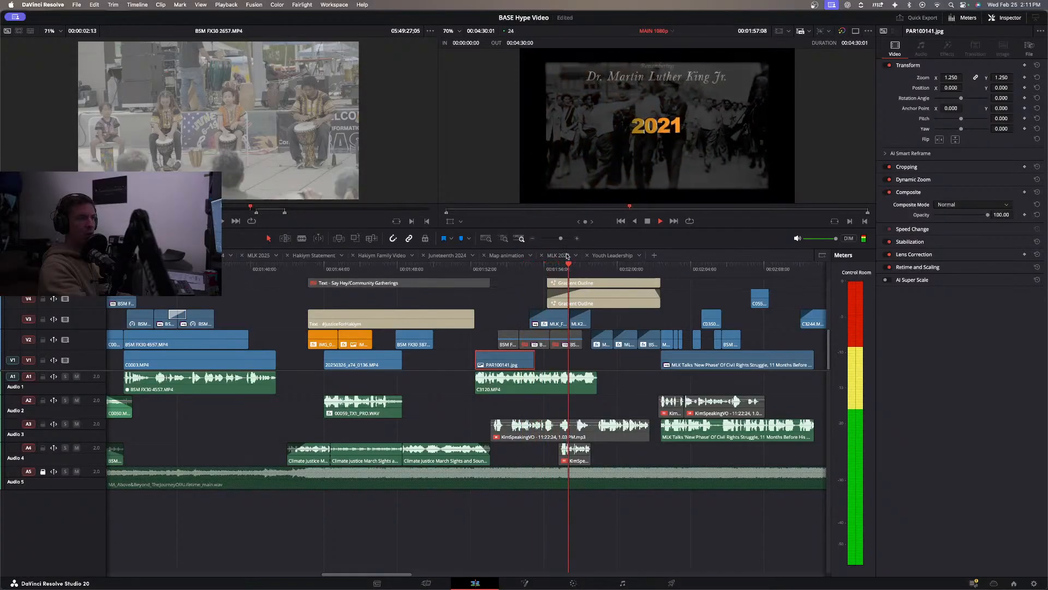
{"action": "left_click", "coordinate": [452, 268]}
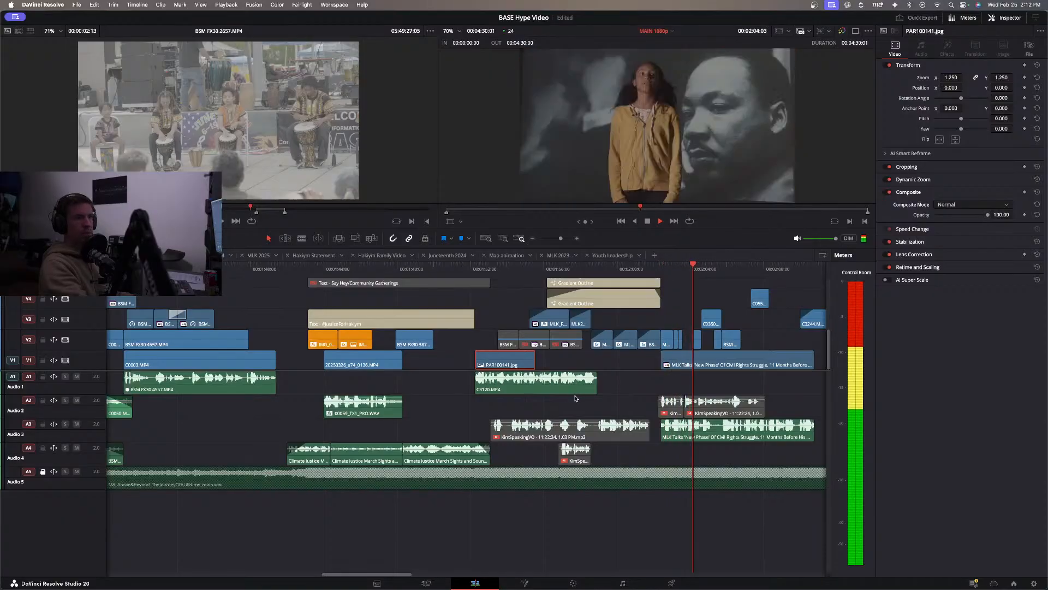
{"action": "key", "text": "space"}
{"action": "left_click", "coordinate": [517, 317]}
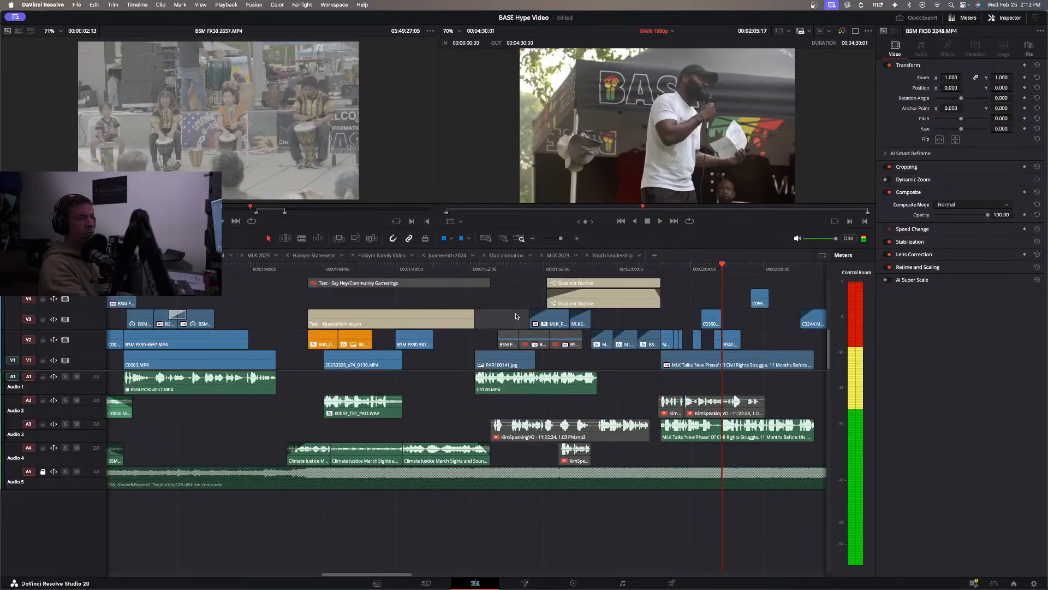
{"action": "left_click", "coordinate": [410, 268]}
{"action": "left_click", "coordinate": [459, 321]}
{"action": "key", "text": "space"}
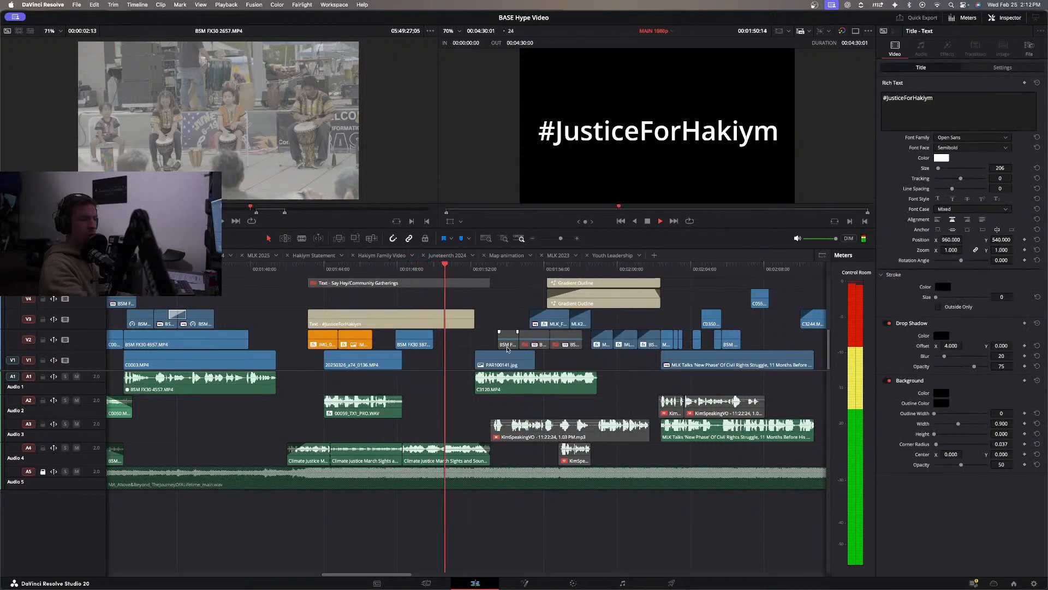
{"action": "key", "text": "space"}
Delete the C3120.MP4 audio clip from A1 beneath the march photo, and replay the lead-in from the hashtag title.
{"action": "left_click", "coordinate": [543, 389]}
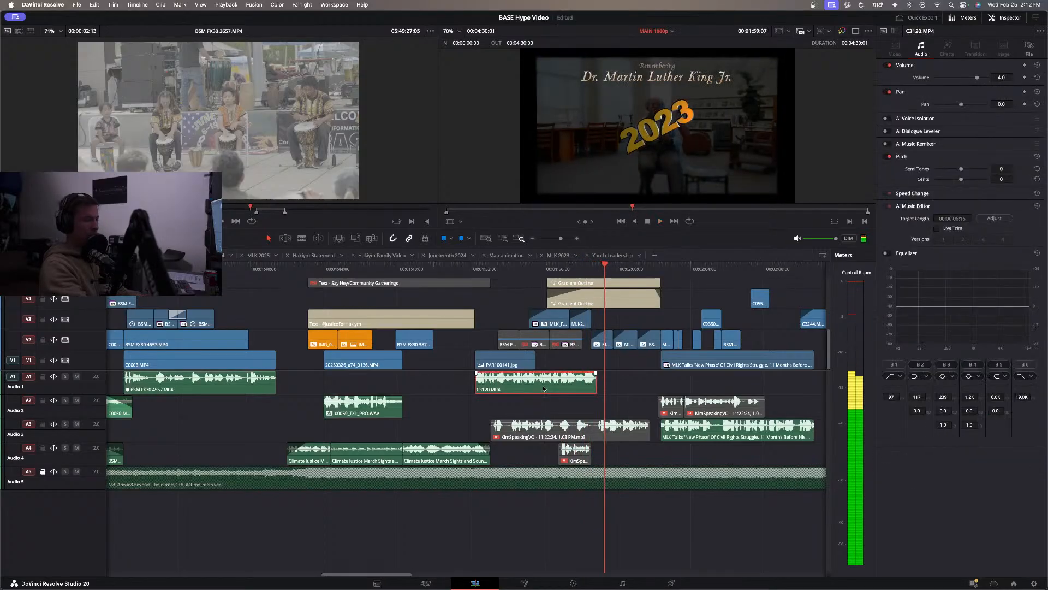
{"action": "key", "text": "BackSpace"}
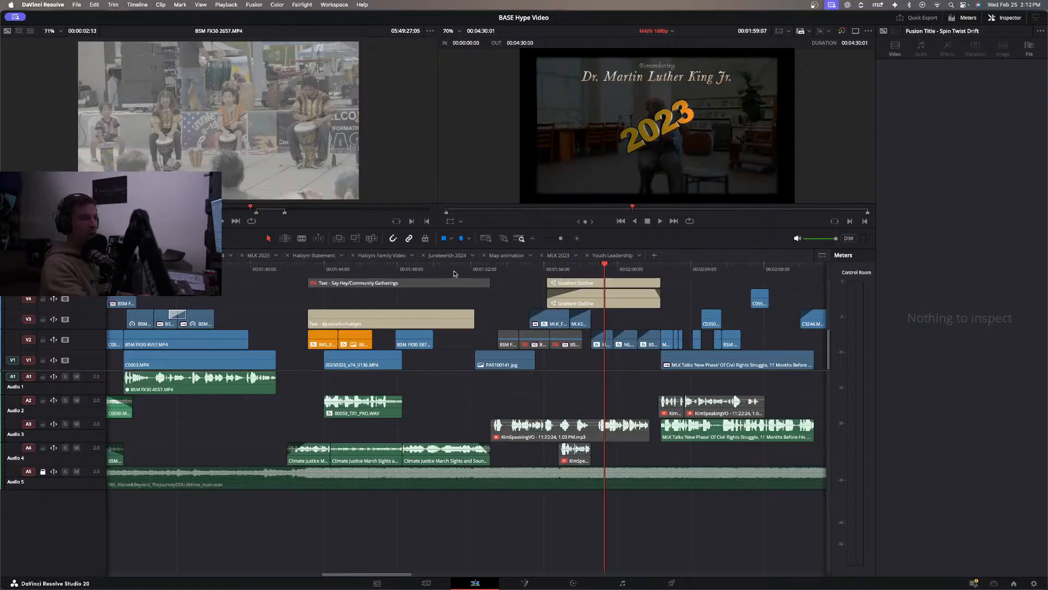
{"action": "left_click", "coordinate": [453, 270]}
{"action": "key", "text": "space"}
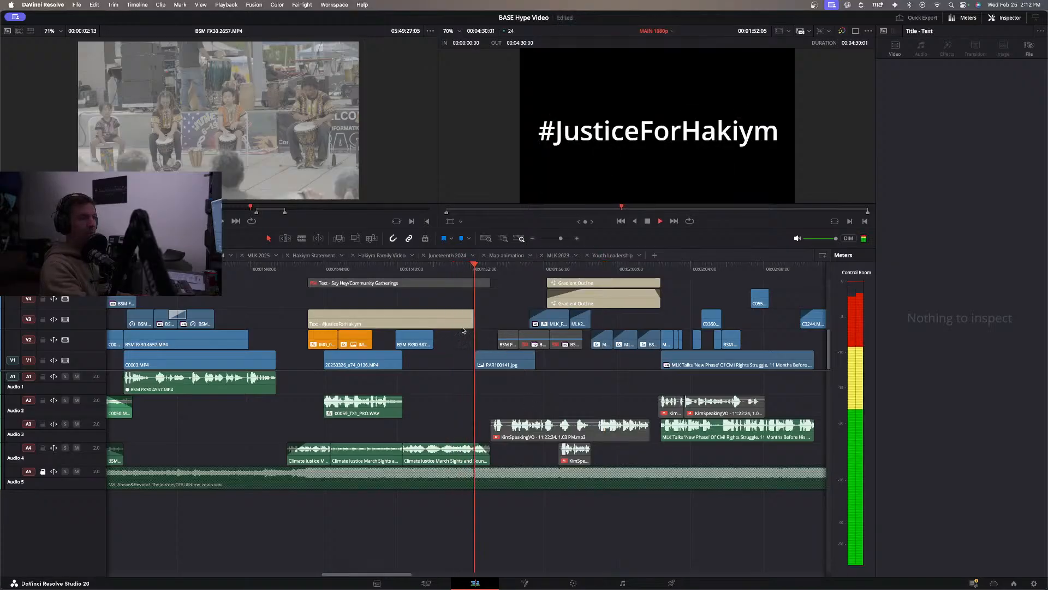
{"action": "left_click", "coordinate": [389, 268]}
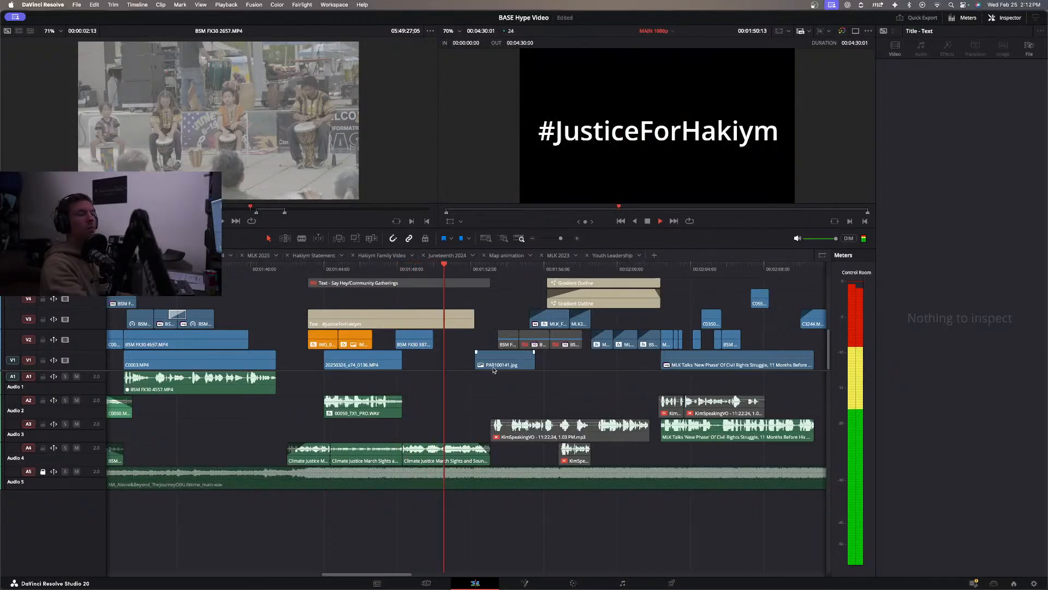
{"action": "key", "text": "space"}
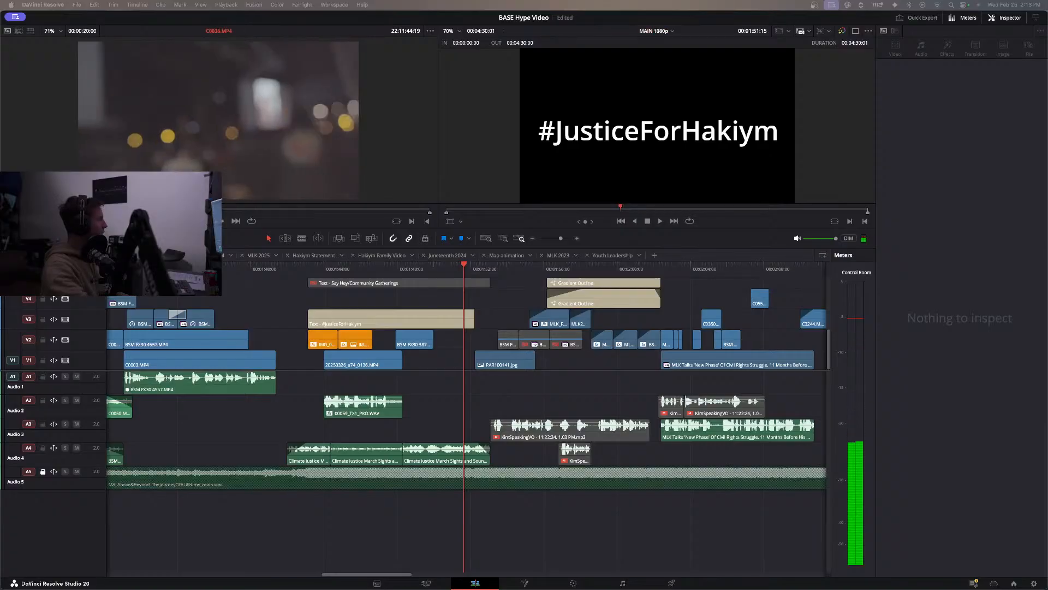
Play through the stage footage of the speaker in source clip C0036.MP4 to find a usable moment.
{"action": "key", "text": "space"}
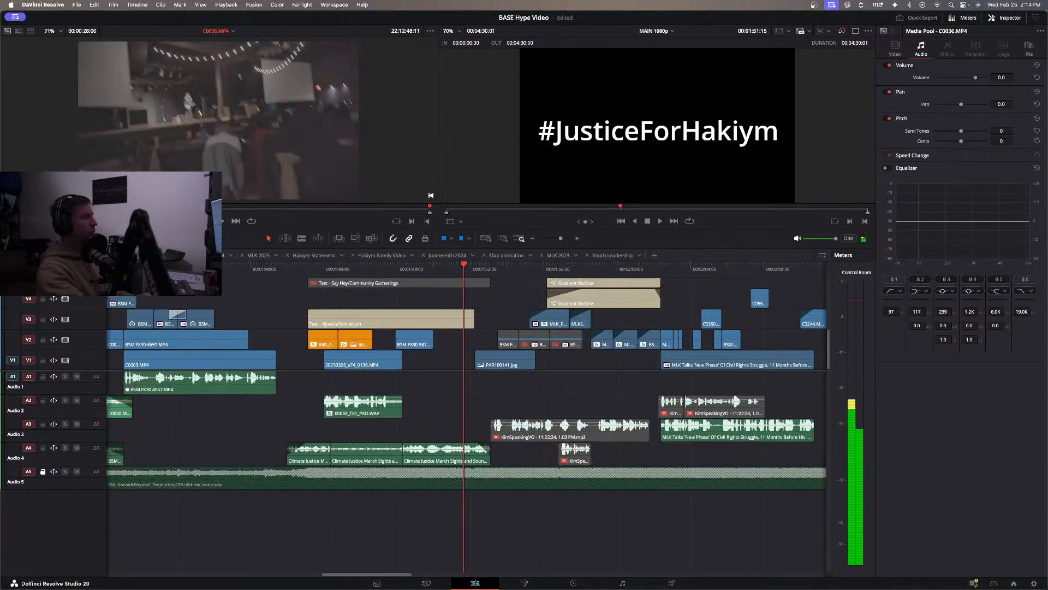
{"action": "key", "text": "space"}
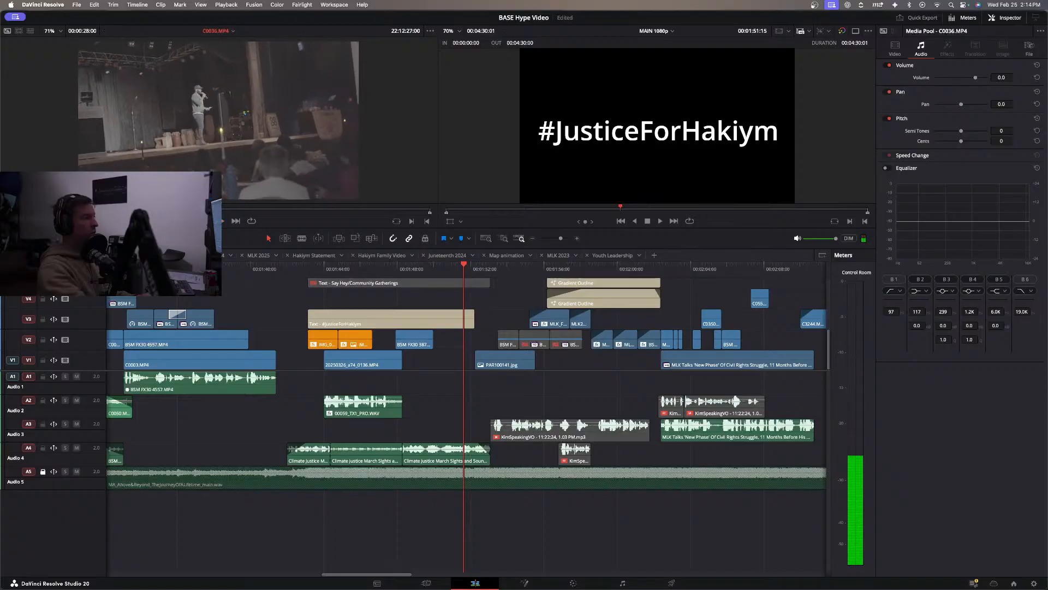
{"action": "key", "text": "shift+Left"}
{"action": "key", "text": "shift+Left"}
{"action": "key", "text": "space"}
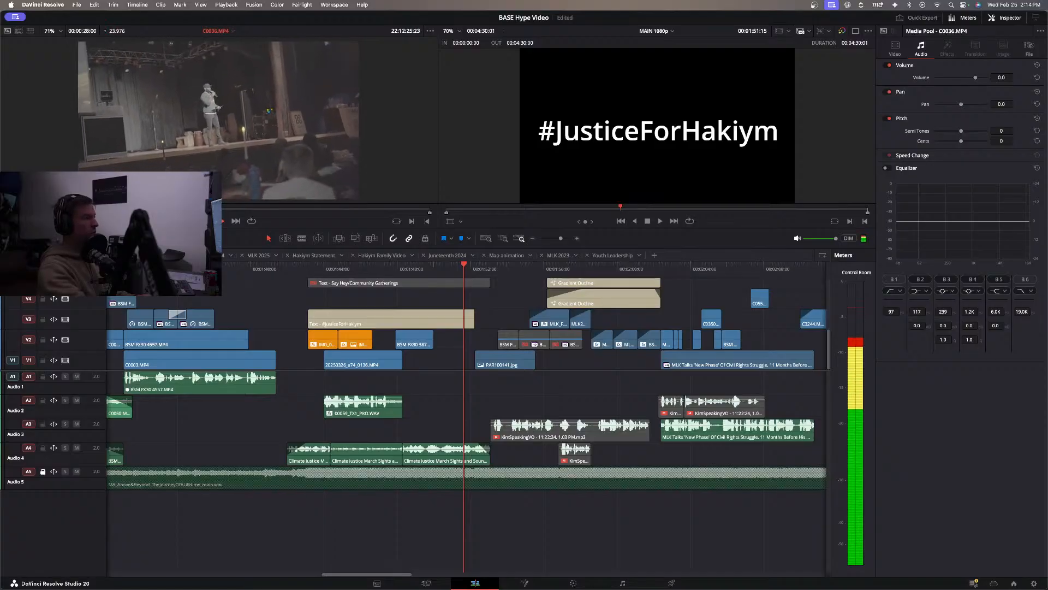
{"action": "key", "text": "space"}
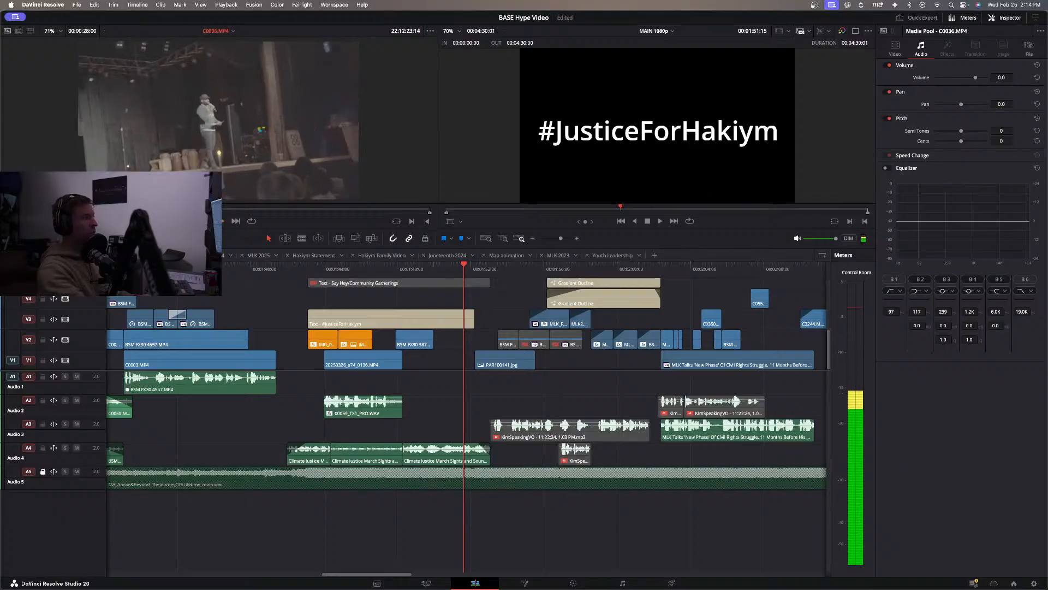
Mark C0036.MP4 from 22:12:23:14 to 22:12:26:22 and place that range on V1 directly before the march photo.
{"action": "key", "text": "i"}
{"action": "key", "text": "space"}
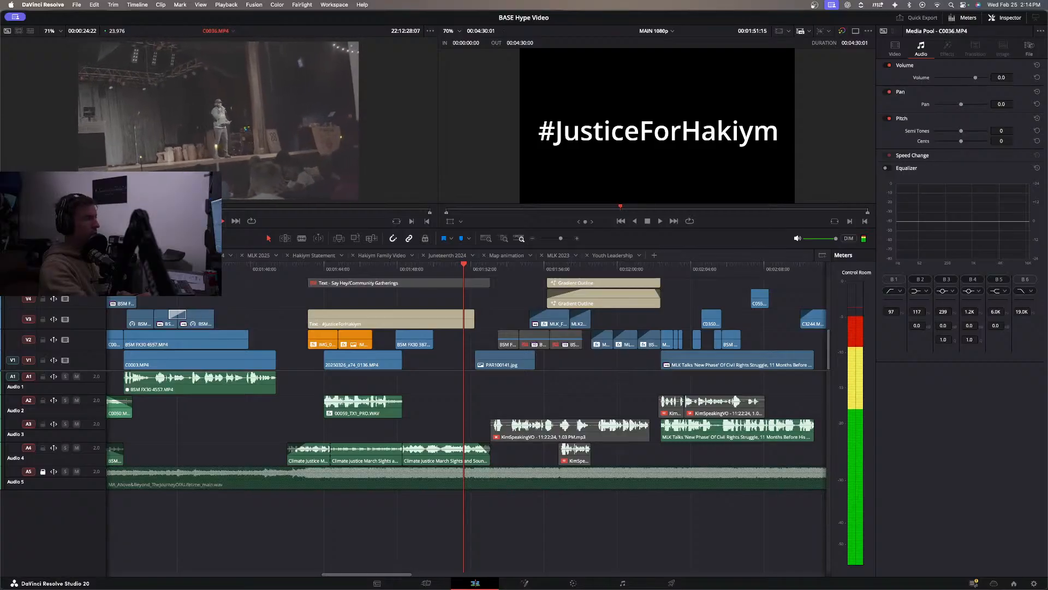
{"action": "left_click", "coordinate": [183, 211]}
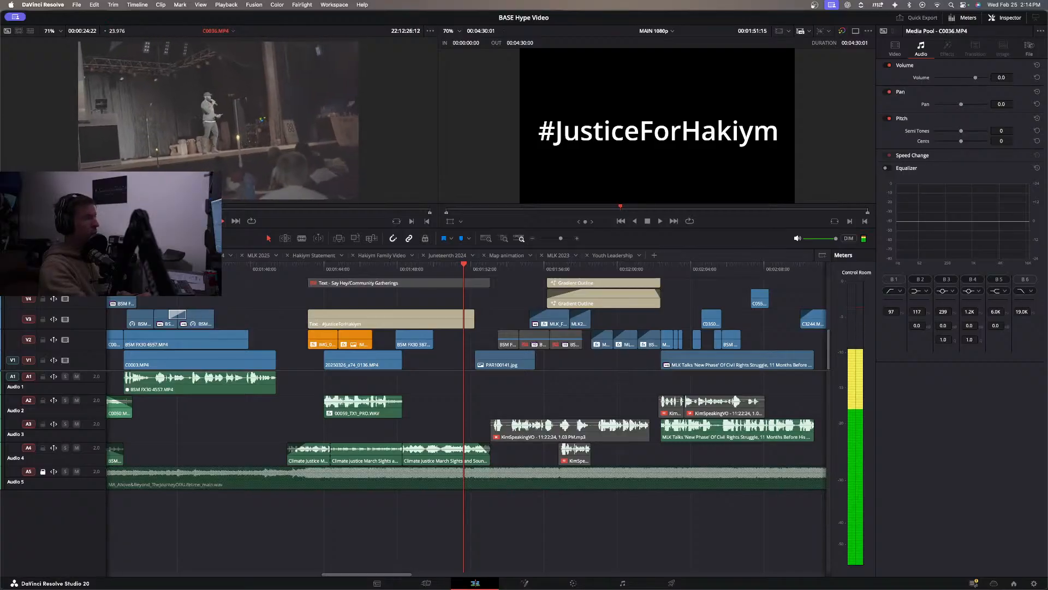
{"action": "key", "text": "o"}
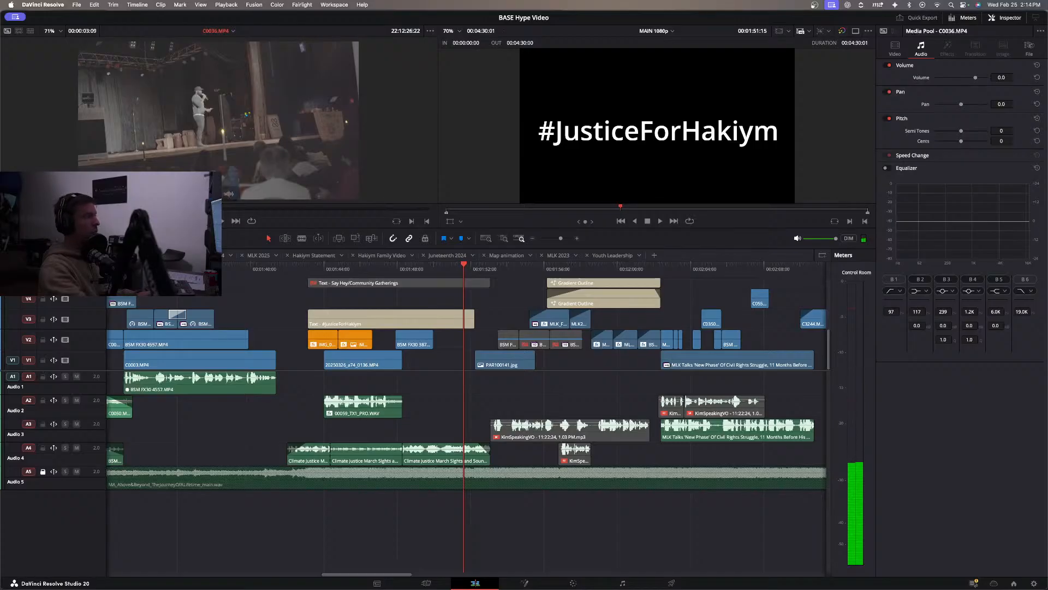
{"action": "left_click_drag", "start_coordinate": [229, 171], "coordinate": [412, 371]}
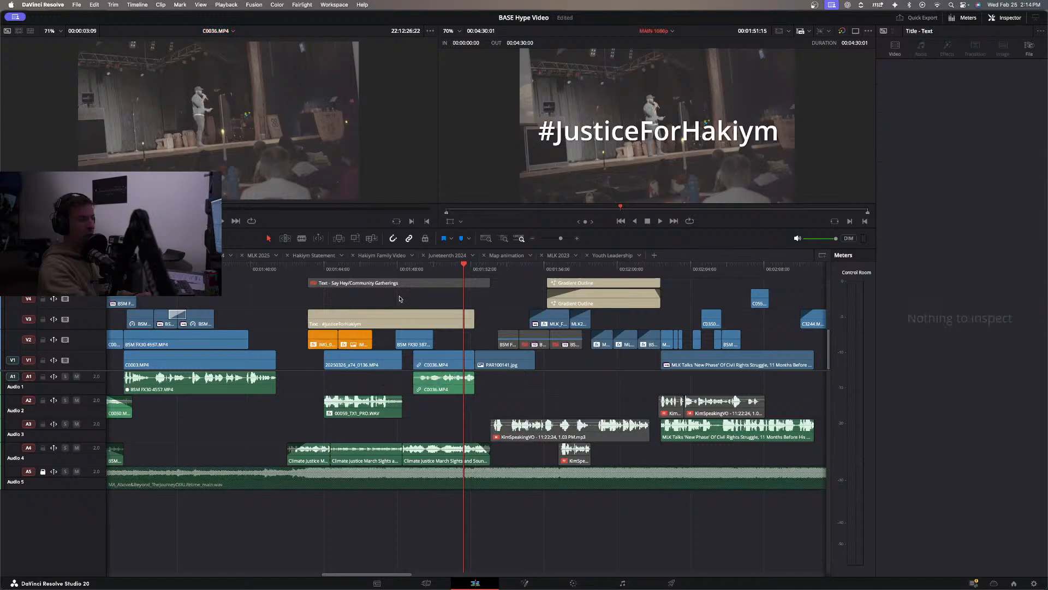
Play back the hashtag title section with the stage clip through the MLK 2022 title, and preview source clip C0032.MP4.
{"action": "left_click", "coordinate": [389, 270]}
{"action": "key", "text": "space"}
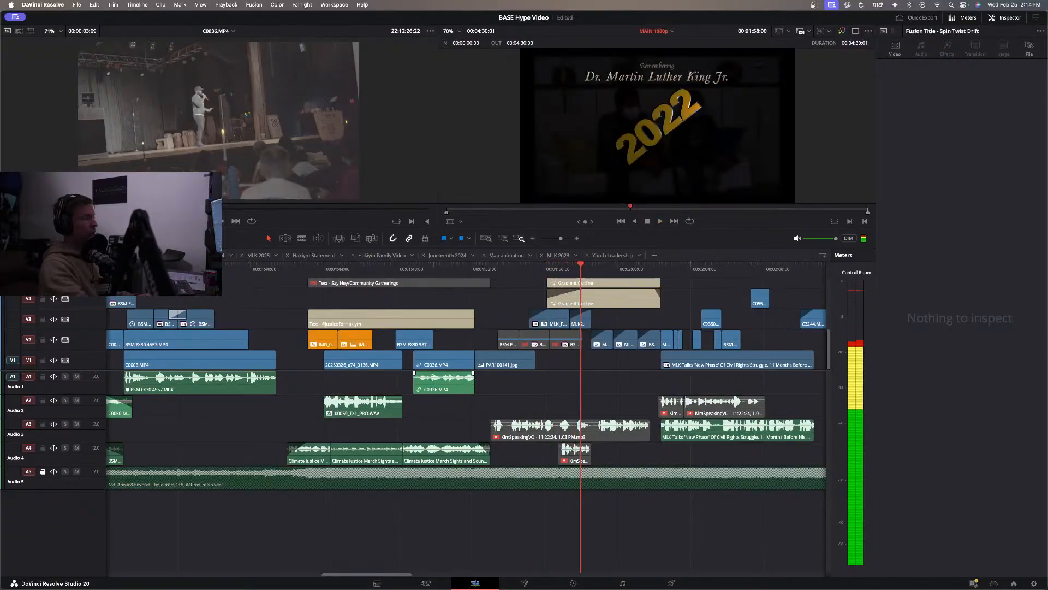
{"action": "left_click_drag", "start_coordinate": [309, 270], "coordinate": [379, 292]}
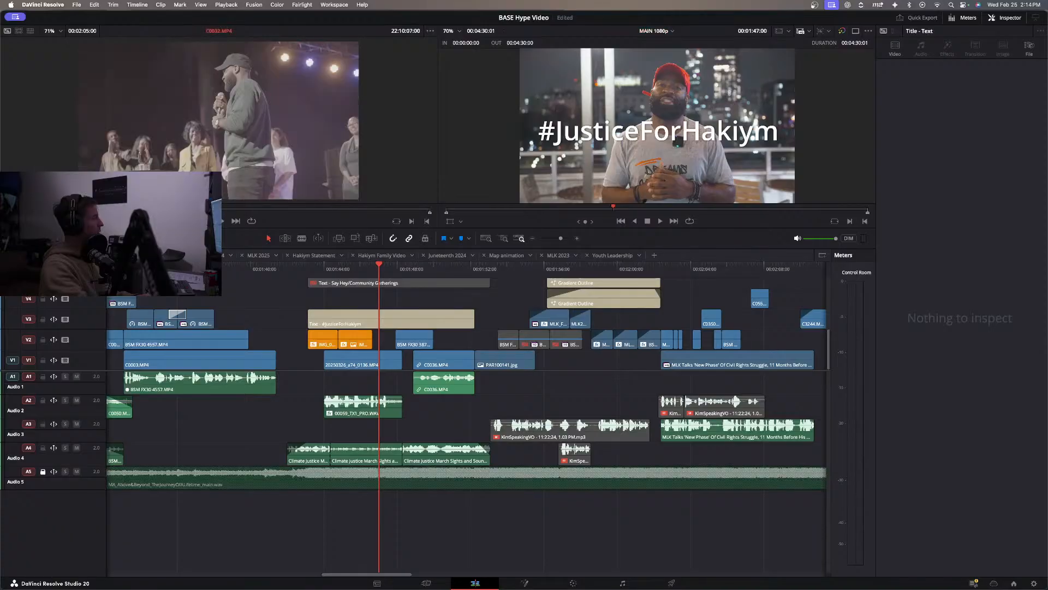
{"action": "key", "text": "space"}
{"action": "key", "text": "space"}
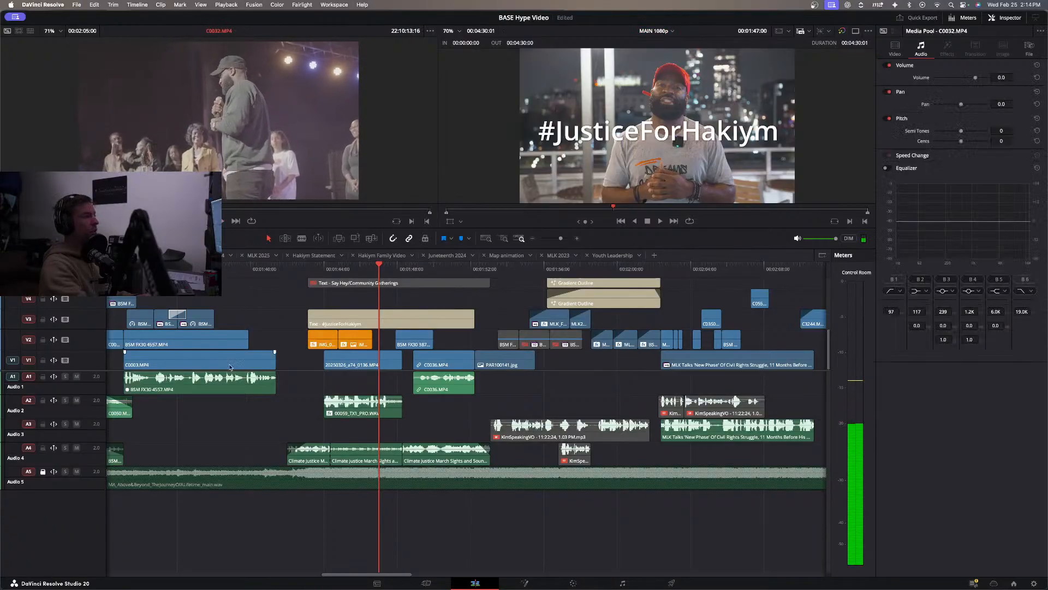
Replay MAIN 1080p from 01:40:05 through the hashtag title and stage clip into the march photo.
{"action": "left_click", "coordinate": [254, 271]}
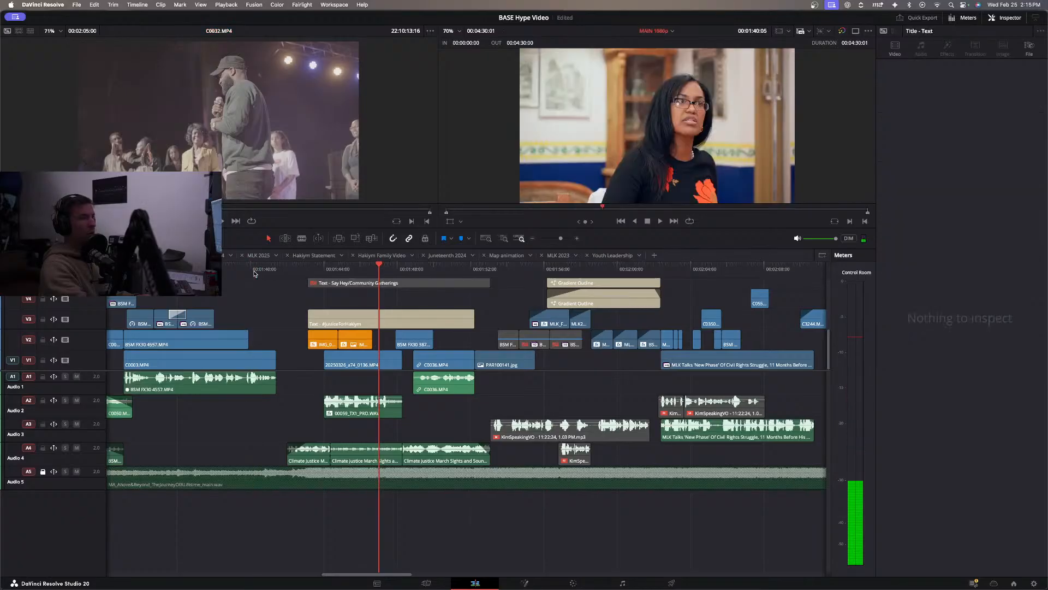
{"action": "key", "text": "space"}
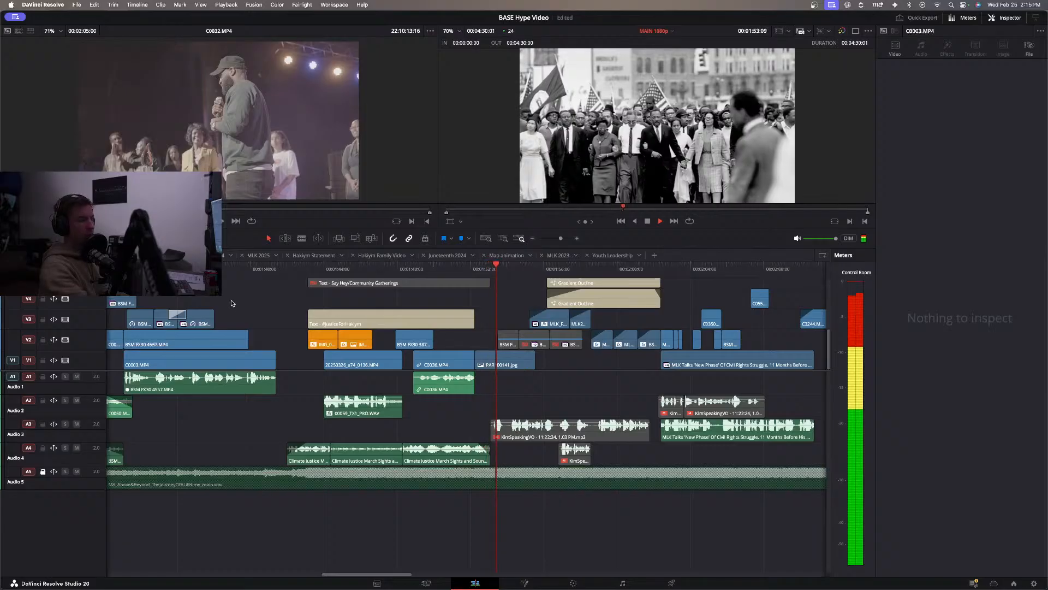
{"action": "left_click", "coordinate": [328, 269]}
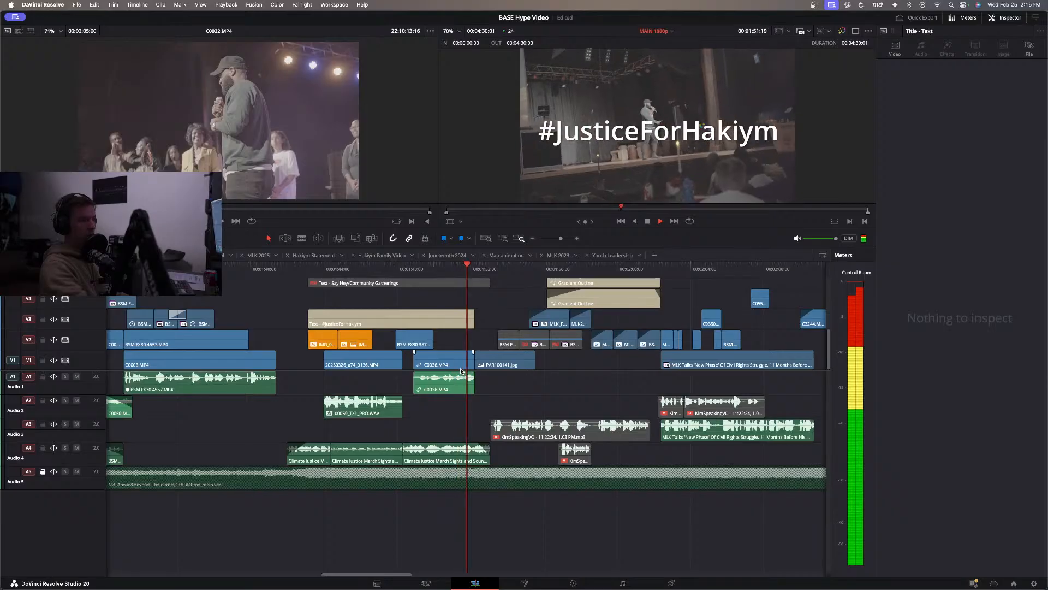
{"action": "key", "text": "space"}
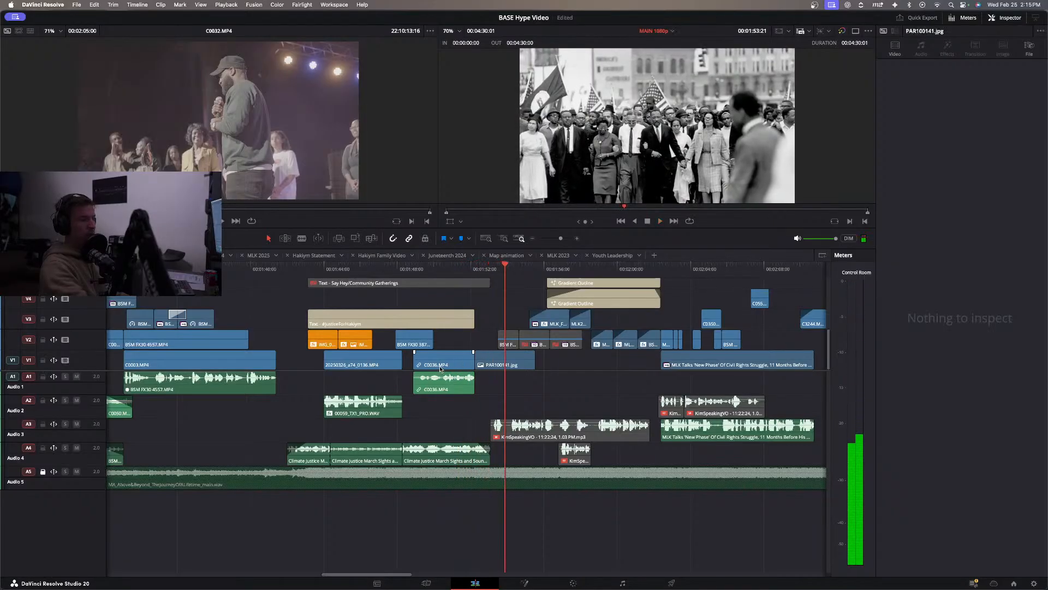
Move the C0036.MP4 clip earlier on V1 so it starts directly after the interview clip, and play back the hashtag title.
{"action": "left_click_drag", "start_coordinate": [442, 365], "coordinate": [435, 365]}
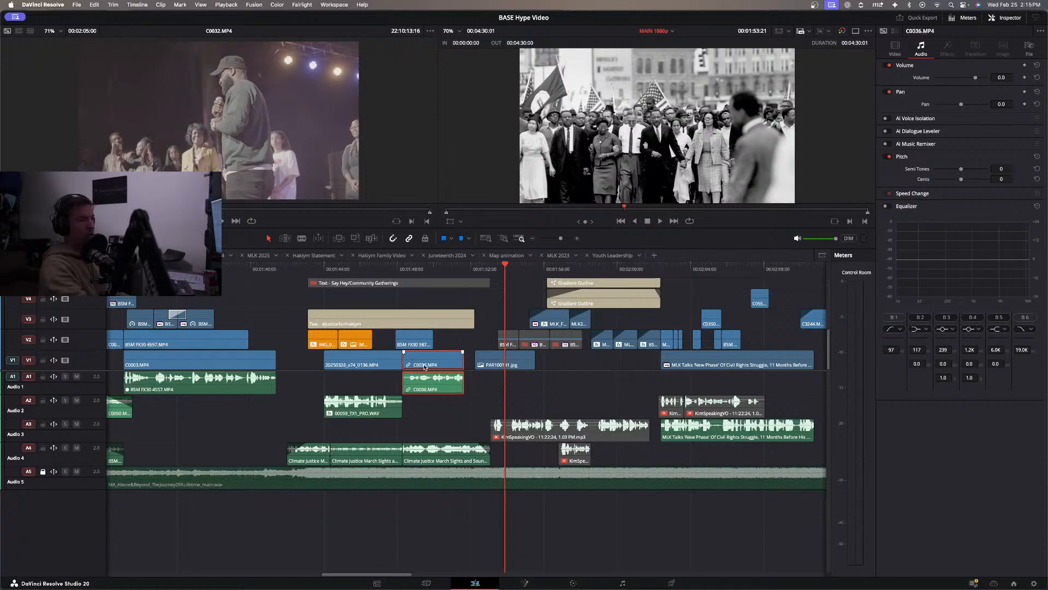
{"action": "left_click", "coordinate": [302, 270]}
{"action": "key", "text": "space"}
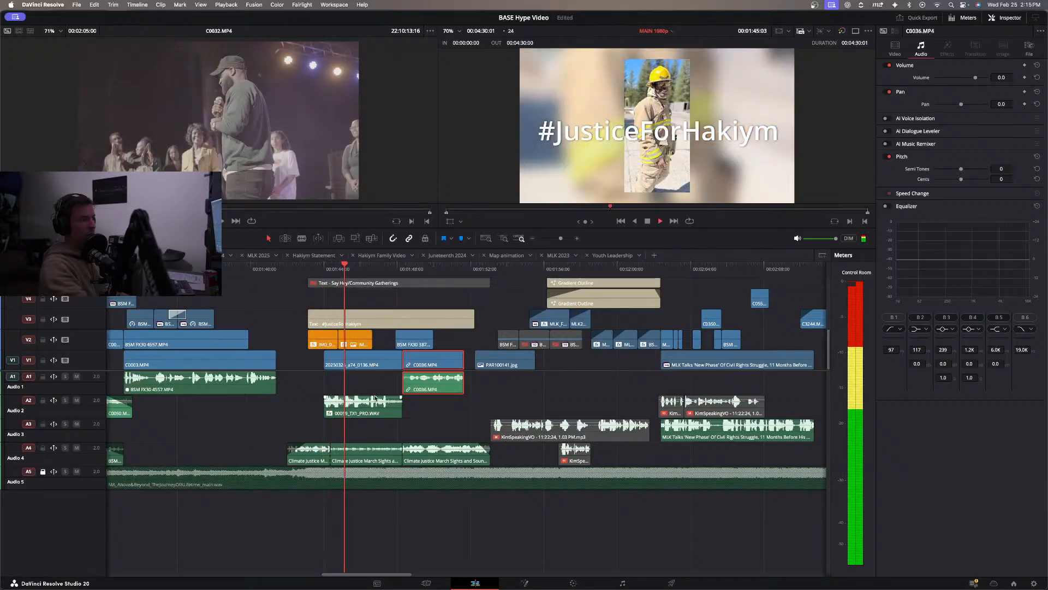
Split the 00059_TX1_PRO.WAV voice clip on A2 at 01:45:13 and 01:46:00.
{"action": "left_click", "coordinate": [377, 408]}
{"action": "left_click", "coordinate": [354, 269]}
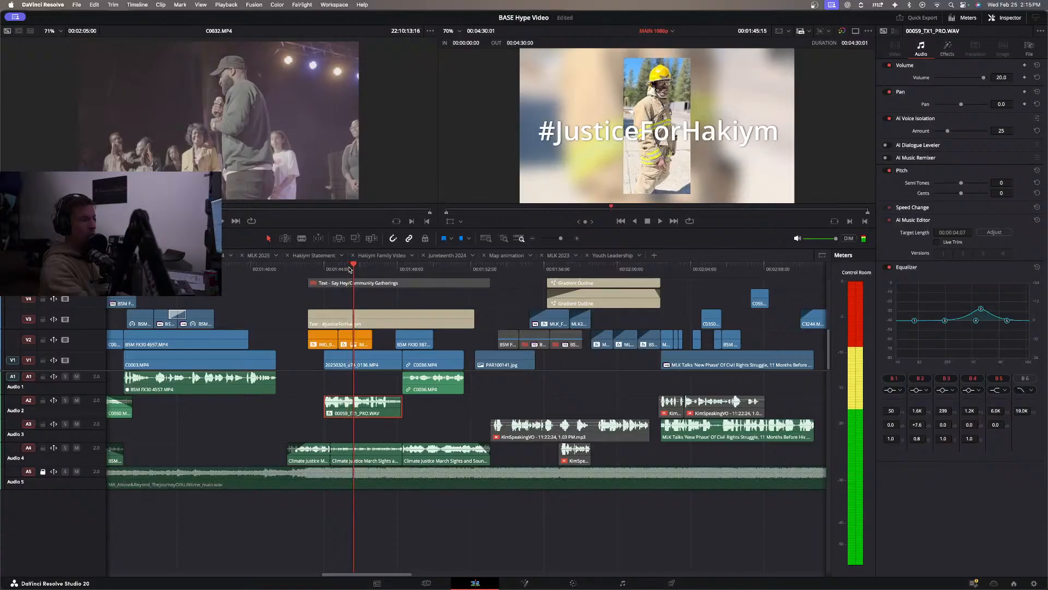
{"action": "left_click_drag", "start_coordinate": [349, 268], "coordinate": [353, 267]}
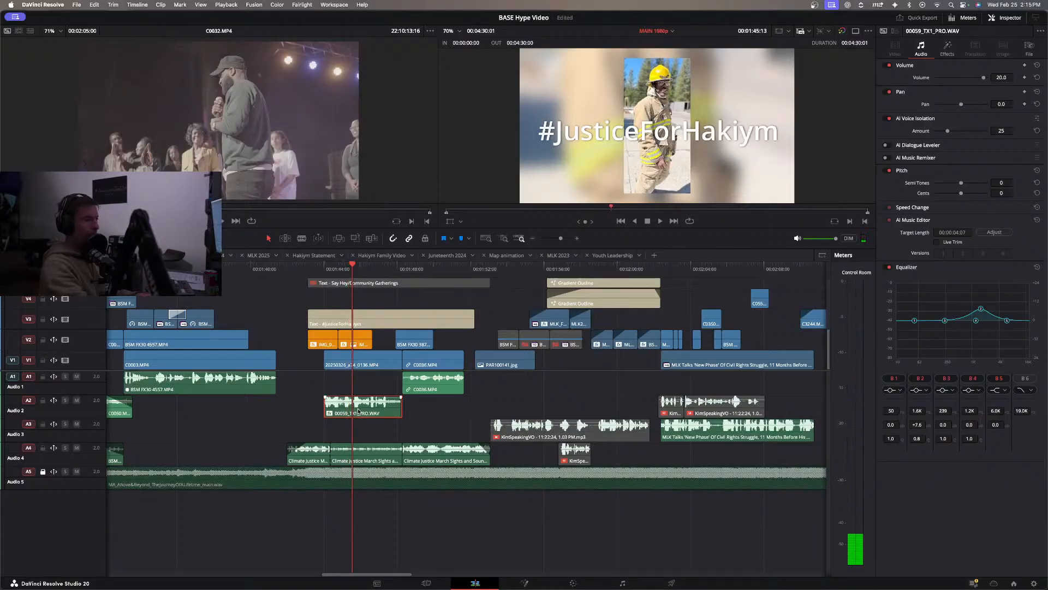
{"action": "key", "text": "space"}
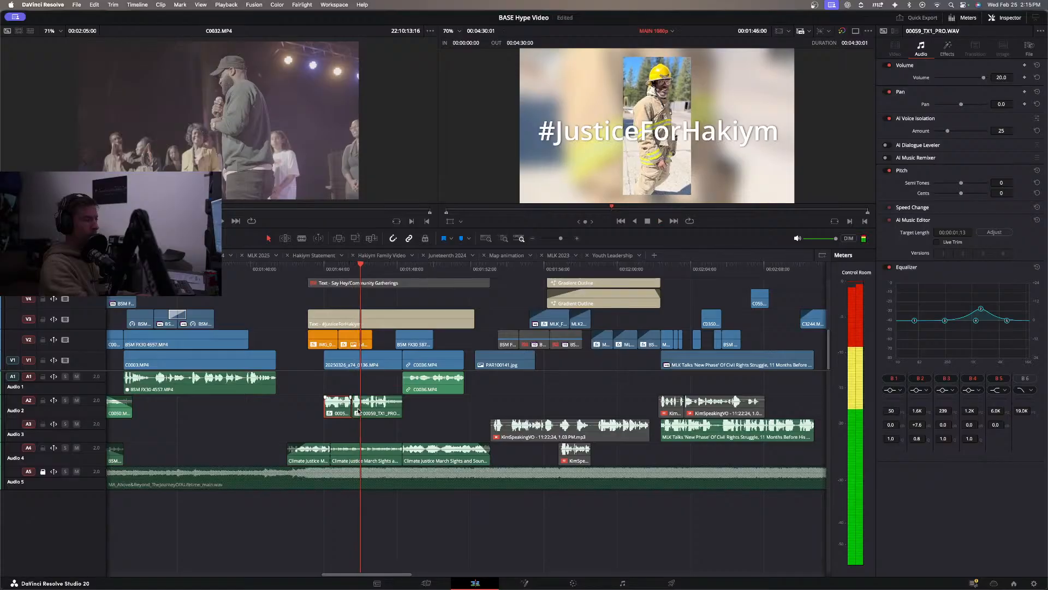
{"action": "key", "text": "super+b"}
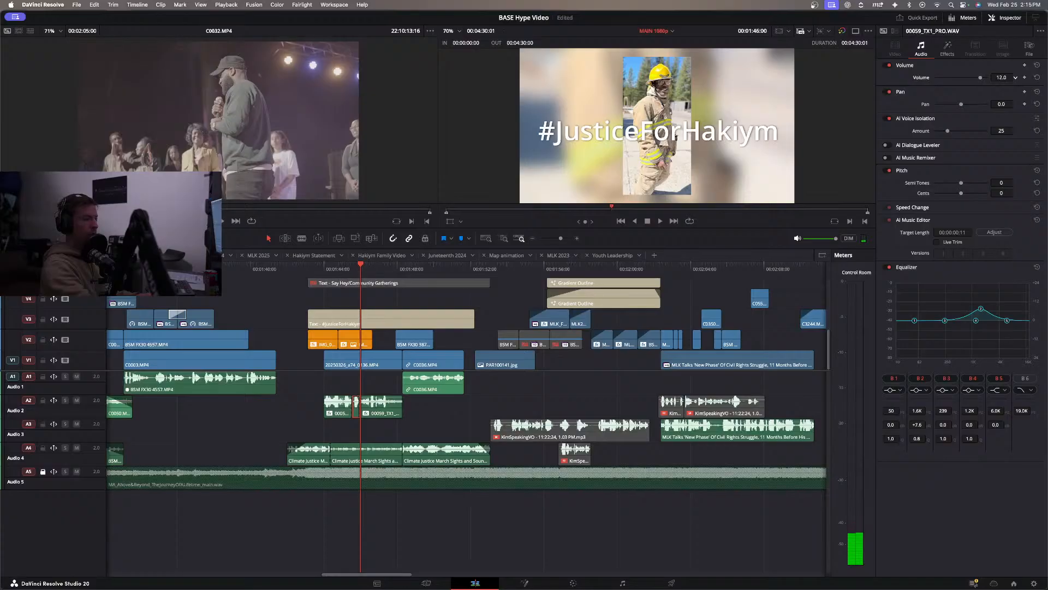
Set the volume of the short middle piece of the A2 voice clip to 16 dB, and play back the section.
{"action": "left_click", "coordinate": [318, 278]}
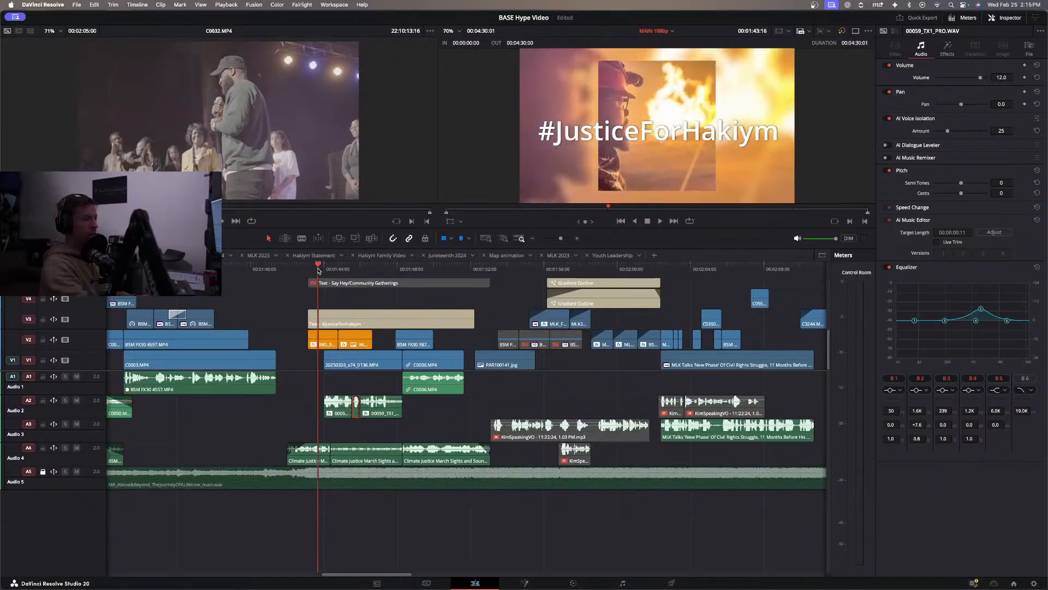
{"action": "key", "text": "space"}
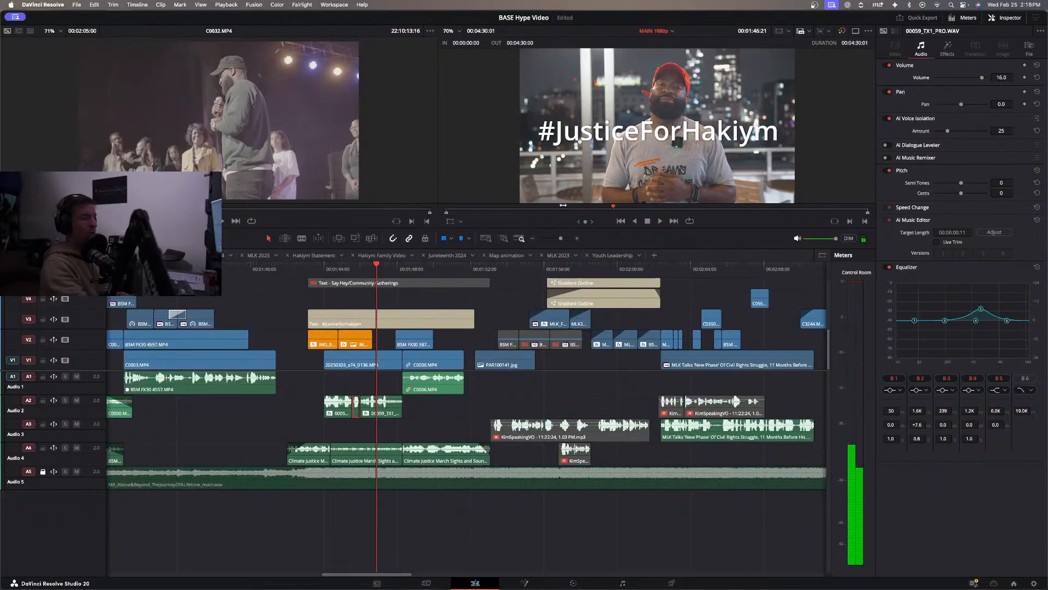
{"action": "left_click", "coordinate": [293, 282]}
{"action": "key", "text": "space"}
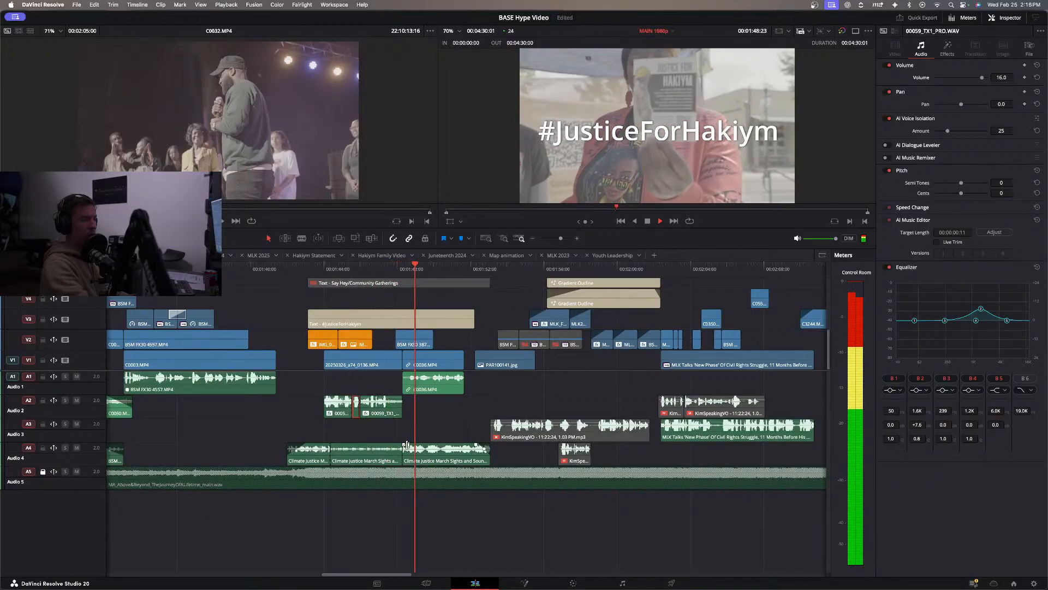
Unlink the C0036.MP4 audio from its video, move it to A2, and trim its start.
{"action": "left_click", "coordinate": [445, 386]}
{"action": "right_click", "coordinate": [440, 389]}
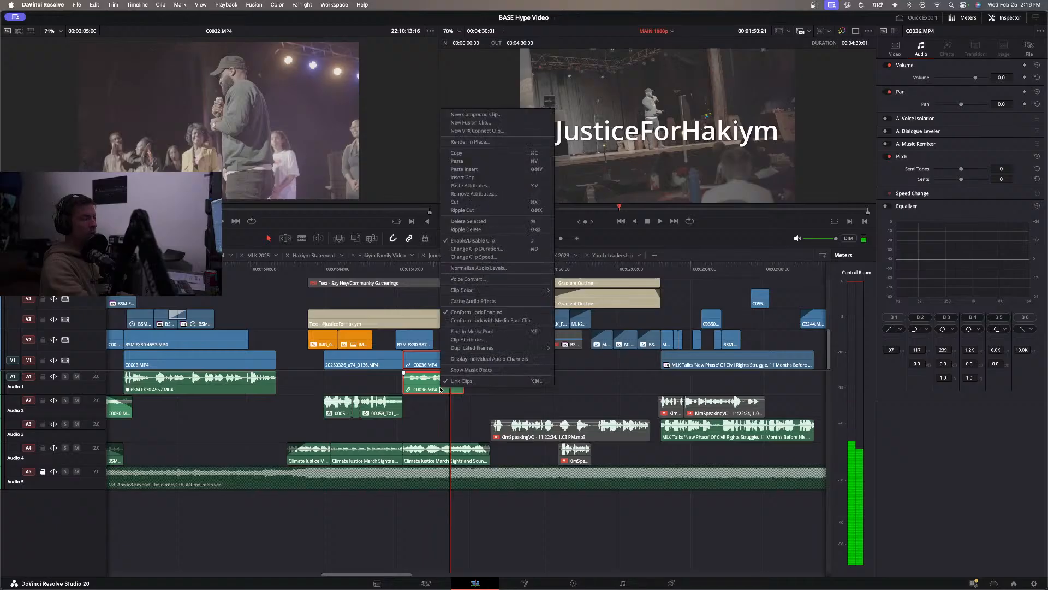
{"action": "left_click", "coordinate": [442, 402]}
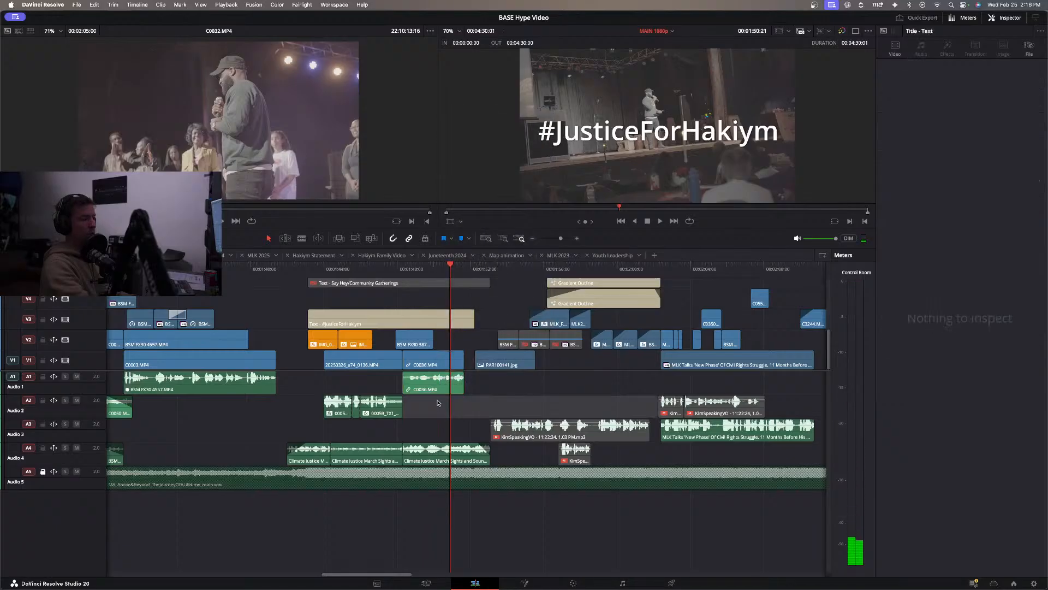
{"action": "right_click", "coordinate": [436, 390]}
{"action": "left_click", "coordinate": [441, 382]}
{"action": "left_click", "coordinate": [426, 405]}
{"action": "left_click_drag", "start_coordinate": [426, 388], "coordinate": [412, 410]}
{"action": "key", "text": "super+equal"}
{"action": "key", "text": "super+equal"}
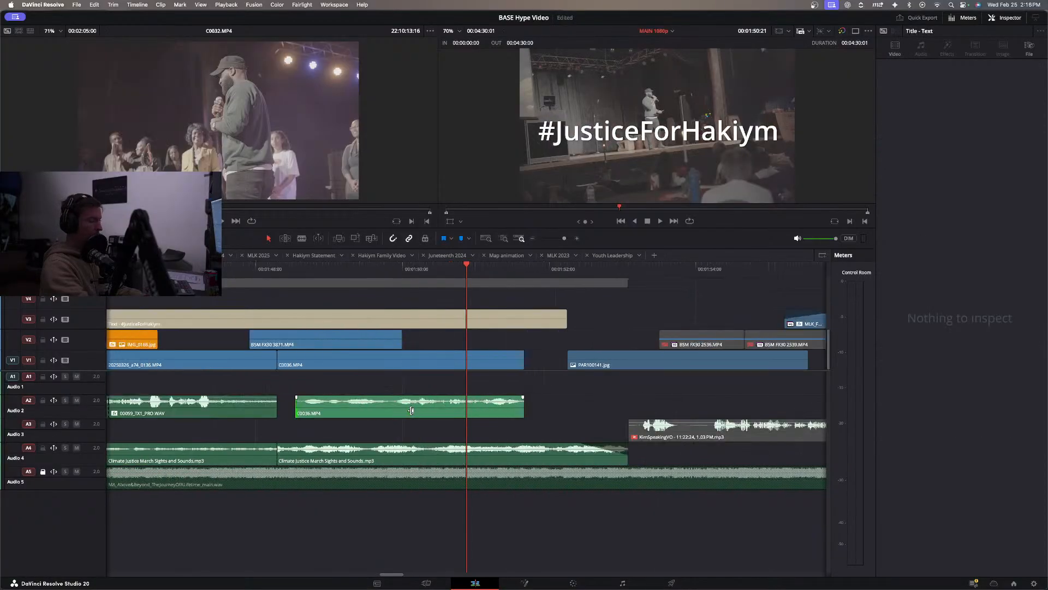
Set the volume of the C0036.MP4 audio on A2 to 7 dB, and play back the stage clip.
{"action": "left_click", "coordinate": [411, 410]}
{"action": "left_click_drag", "start_coordinate": [1002, 77], "coordinate": [1001, 77]}
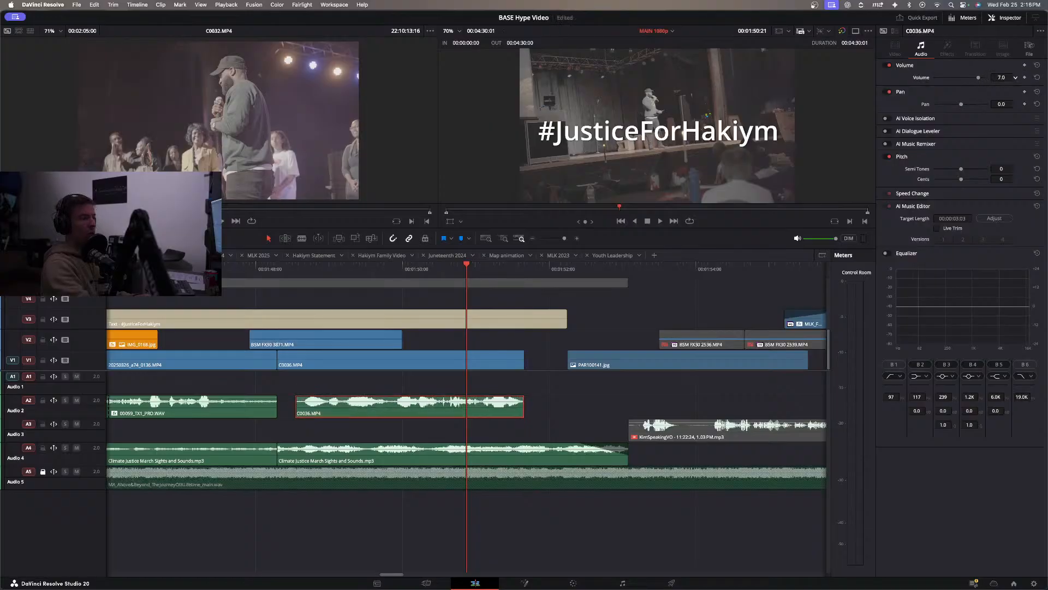
{"action": "left_click", "coordinate": [250, 279]}
{"action": "key", "text": "space"}
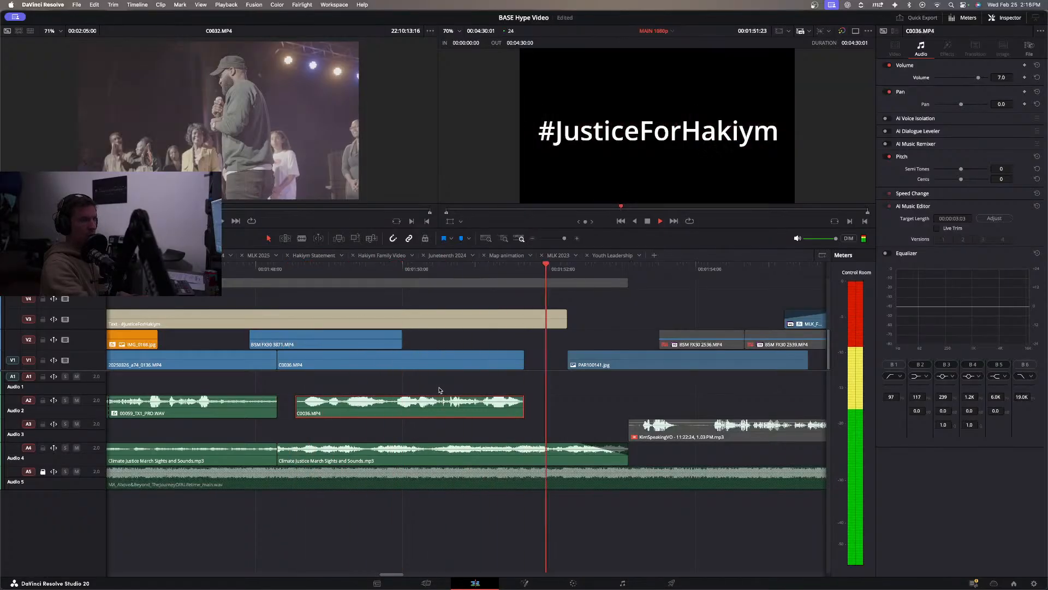
Delete the C0036.MP4 video from V1 and its audio from A2.
{"action": "key", "text": "super+minus"}
{"action": "key", "text": "super+minus"}
{"action": "key", "text": "super+minus"}
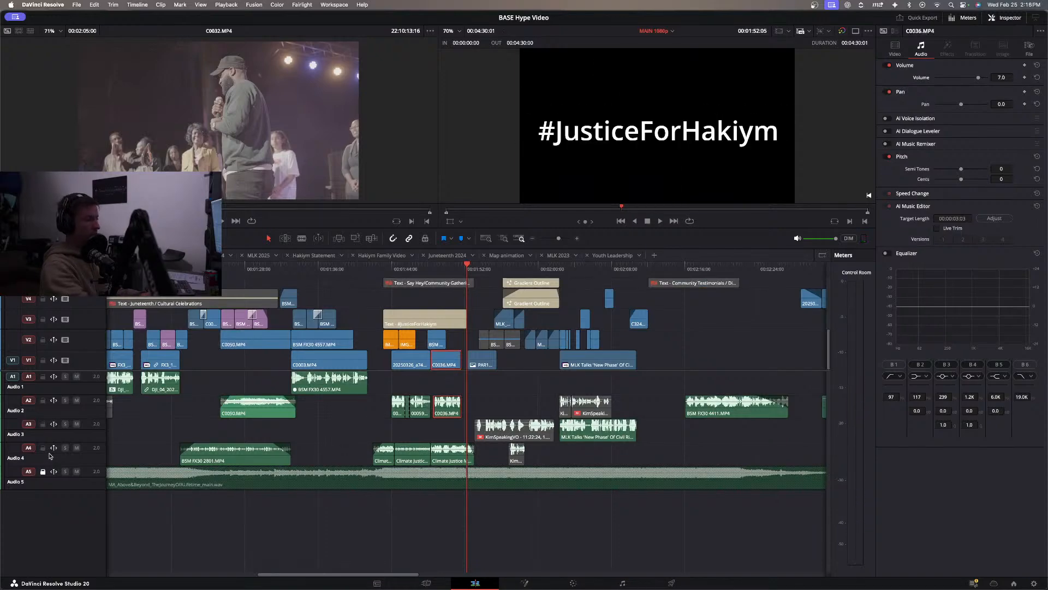
{"action": "key", "text": "Delete"}
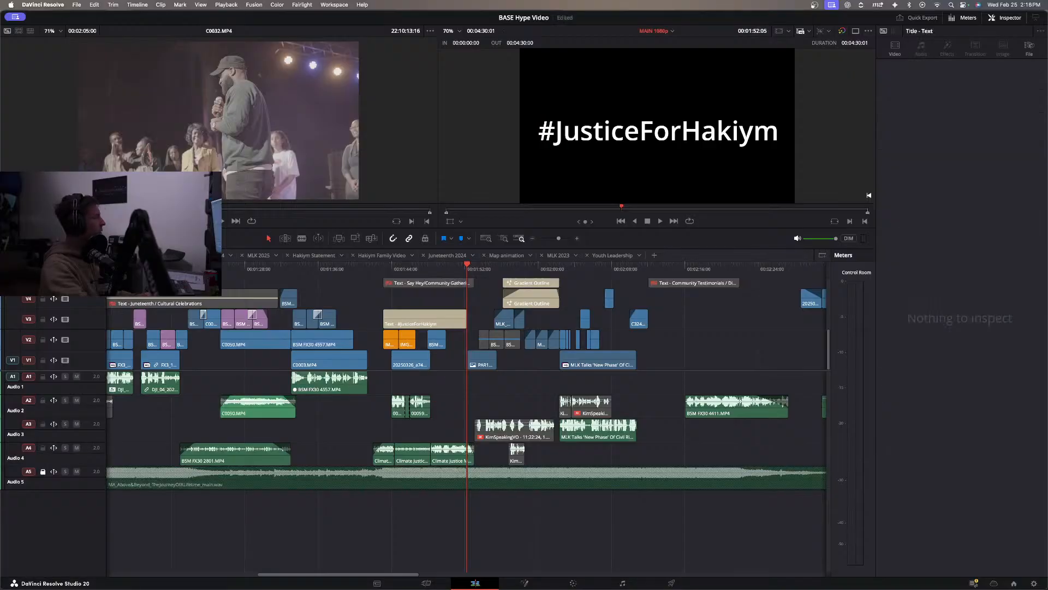
Preview the event clips C0032.MP4, C0033.MP4 and C0035.MP4 in the source viewer to look for usable stage and crowd footage.
{"action": "key", "text": "q"}
{"action": "key", "text": "Down"}
{"action": "key", "text": "Up"}
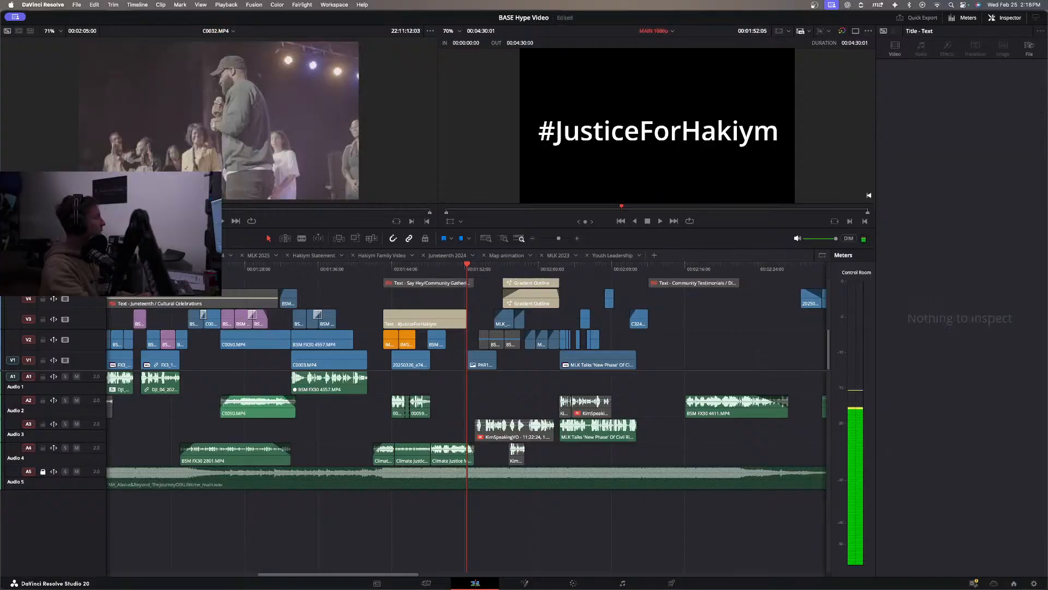
{"action": "key", "text": "q"}
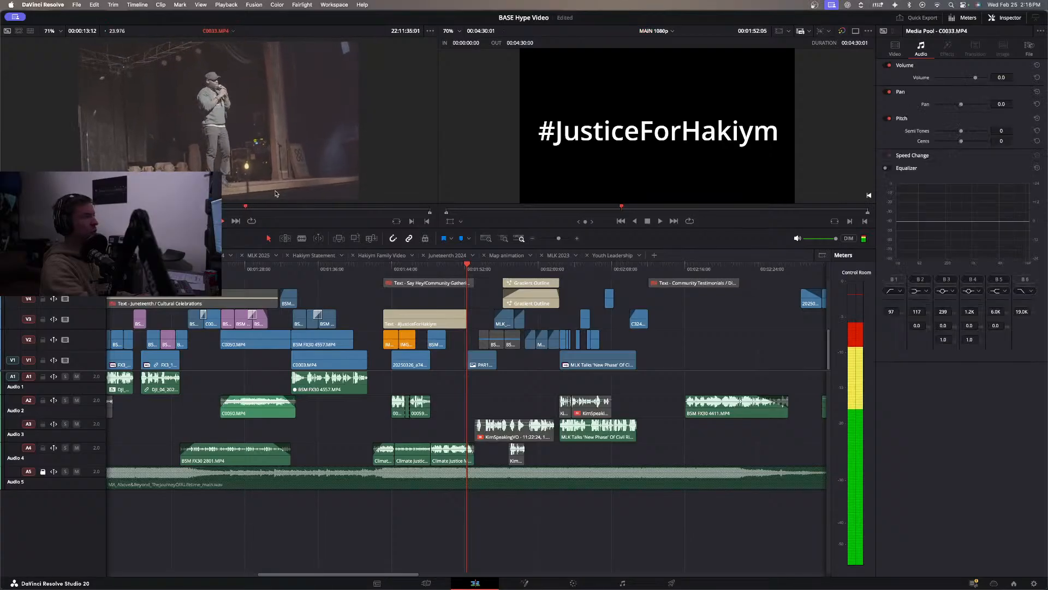
{"action": "key", "text": "Up"}
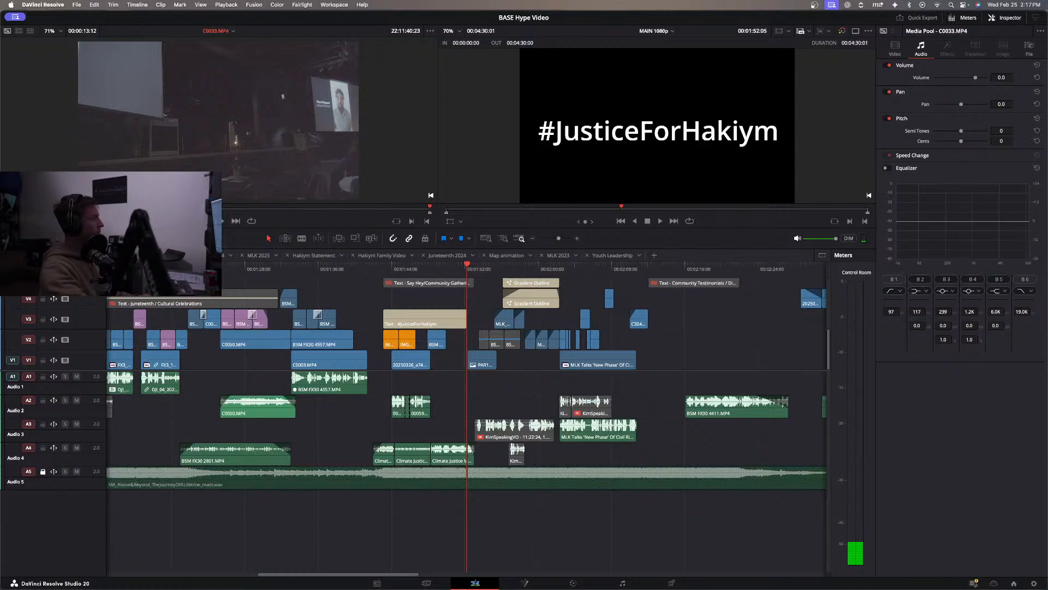
{"action": "key", "text": "space"}
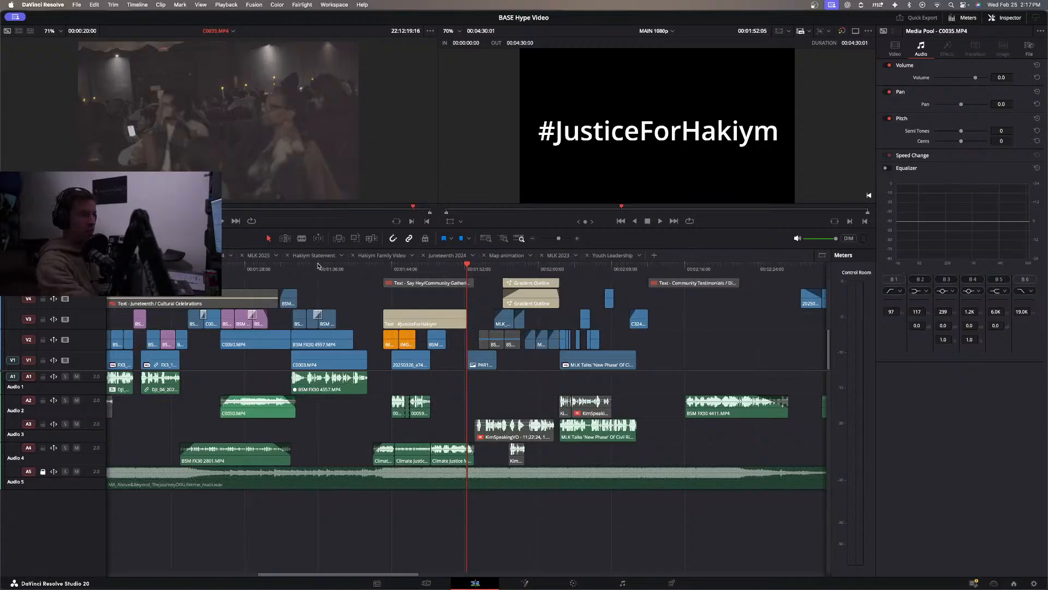
Play back the #JusticeForHakiym section from its start into the civil rights march photo.
{"action": "left_click_drag", "start_coordinate": [389, 271], "coordinate": [423, 281]}
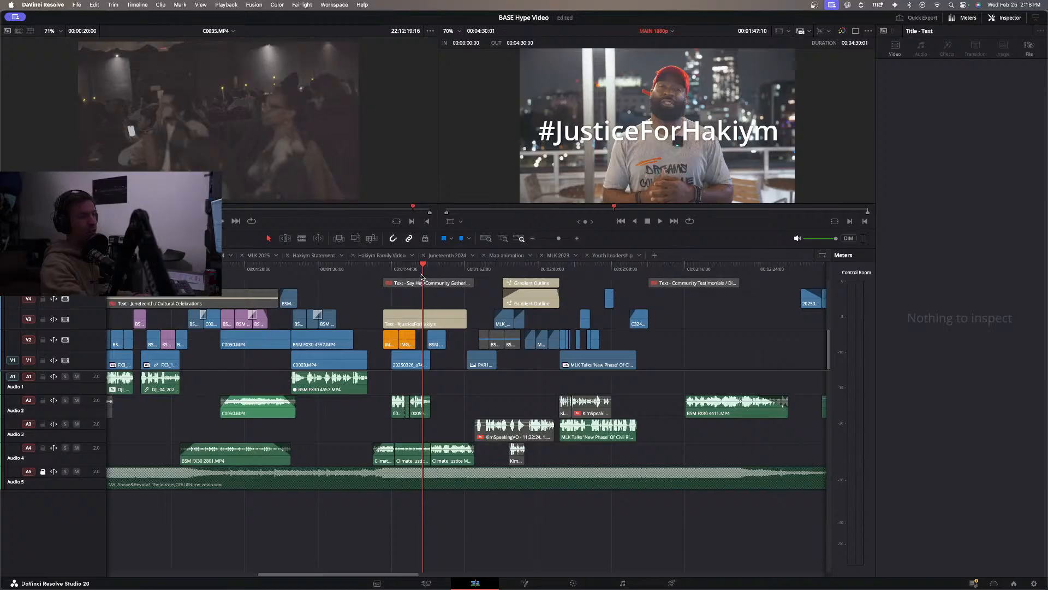
{"action": "left_click", "coordinate": [411, 269]}
{"action": "left_click_drag", "start_coordinate": [409, 271], "coordinate": [373, 270]}
{"action": "key", "text": "space"}
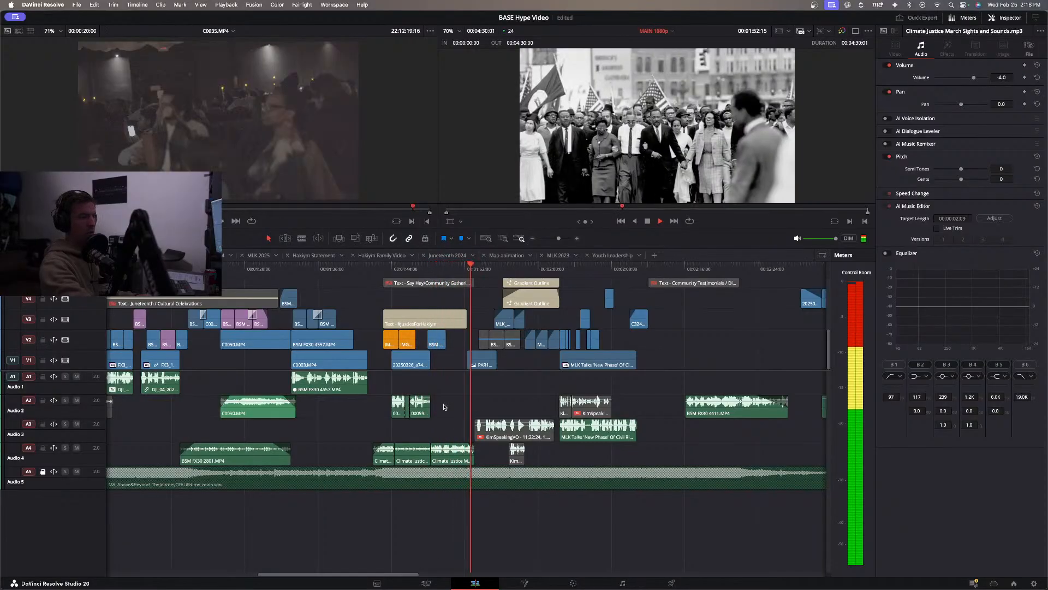
Move the #JusticeForHakiym voice clip pieces from A2 up to A1, and play back the section.
{"action": "left_click", "coordinate": [392, 268]}
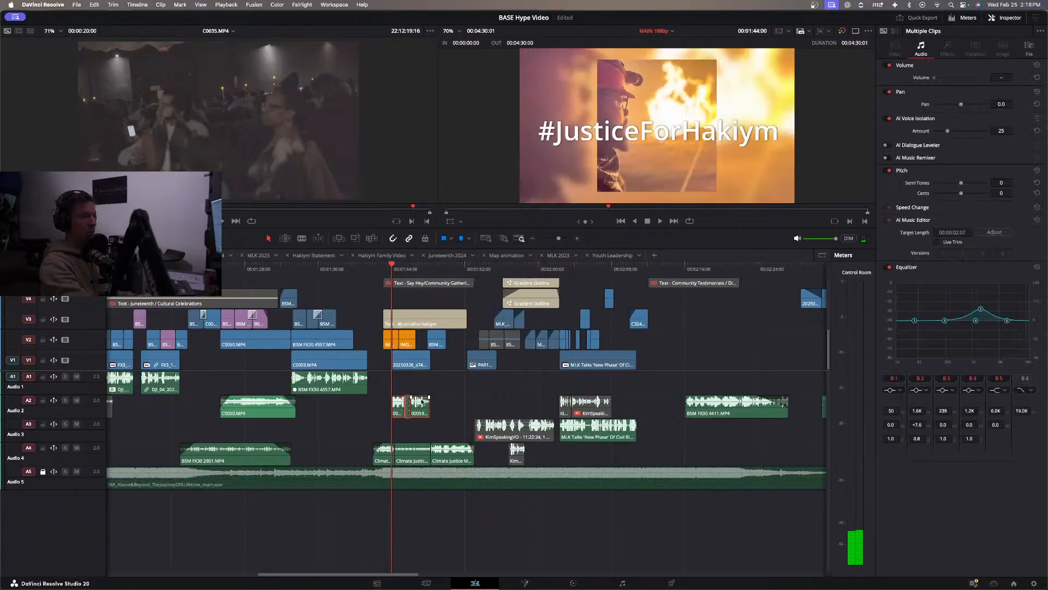
{"action": "left_click_drag", "start_coordinate": [422, 401], "coordinate": [421, 394]}
{"action": "key", "text": "space"}
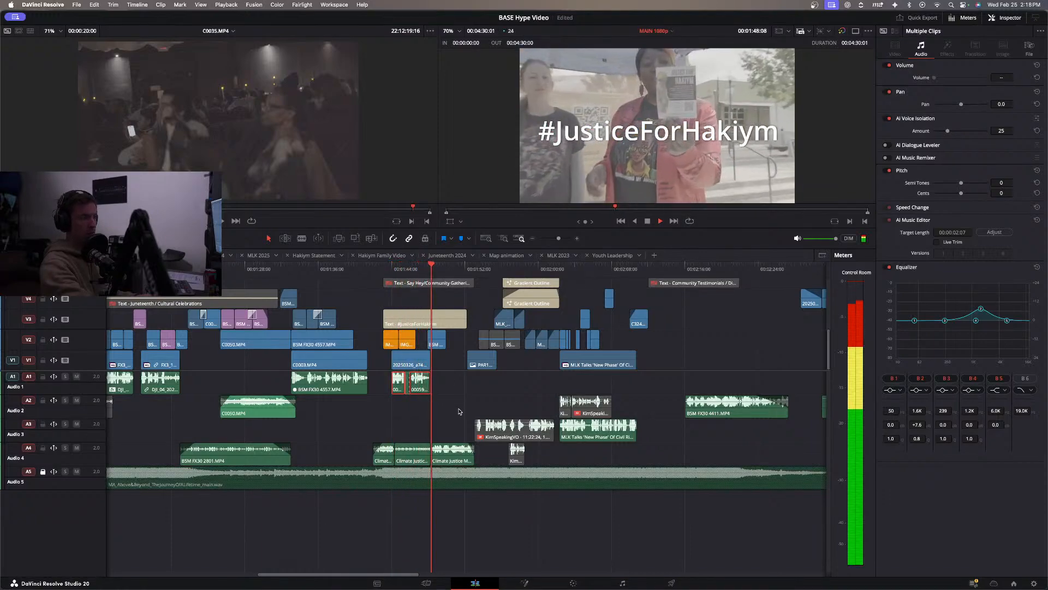
{"action": "left_click", "coordinate": [411, 415]}
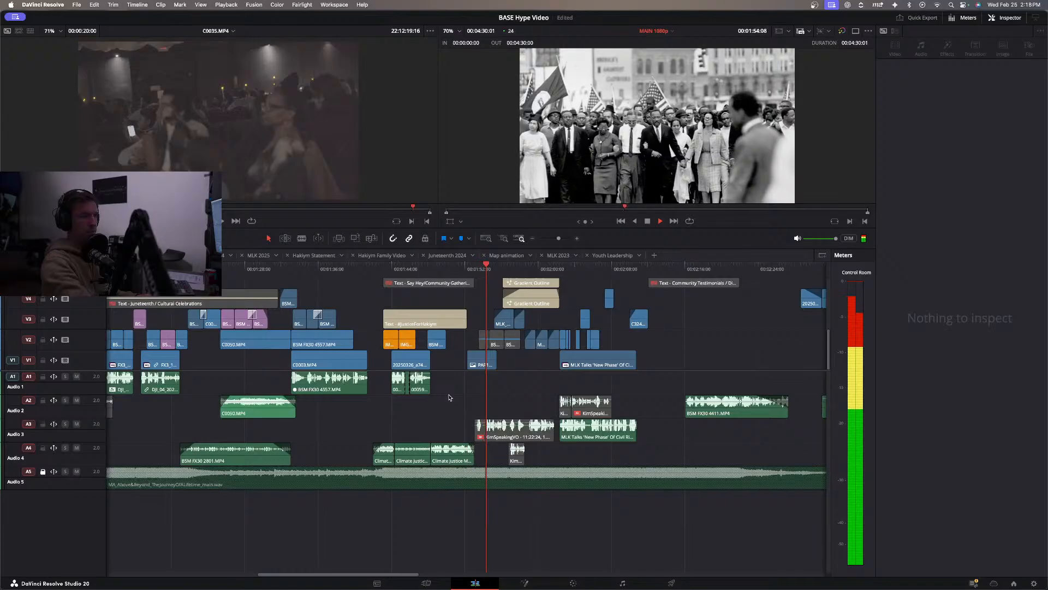
Trim the start of the civil rights march photo on V1 to 00:01:53:18, and play back the MLK section.
{"action": "key", "text": "space"}
{"action": "left_click", "coordinate": [467, 269]}
{"action": "key", "text": "space"}
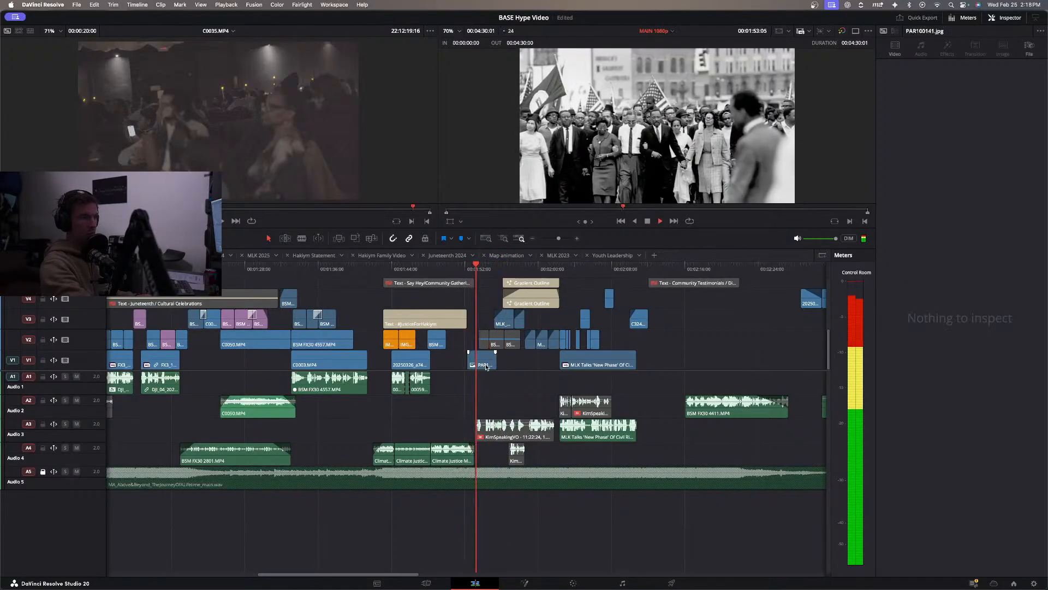
{"action": "left_click_drag", "start_coordinate": [473, 360], "coordinate": [485, 358]}
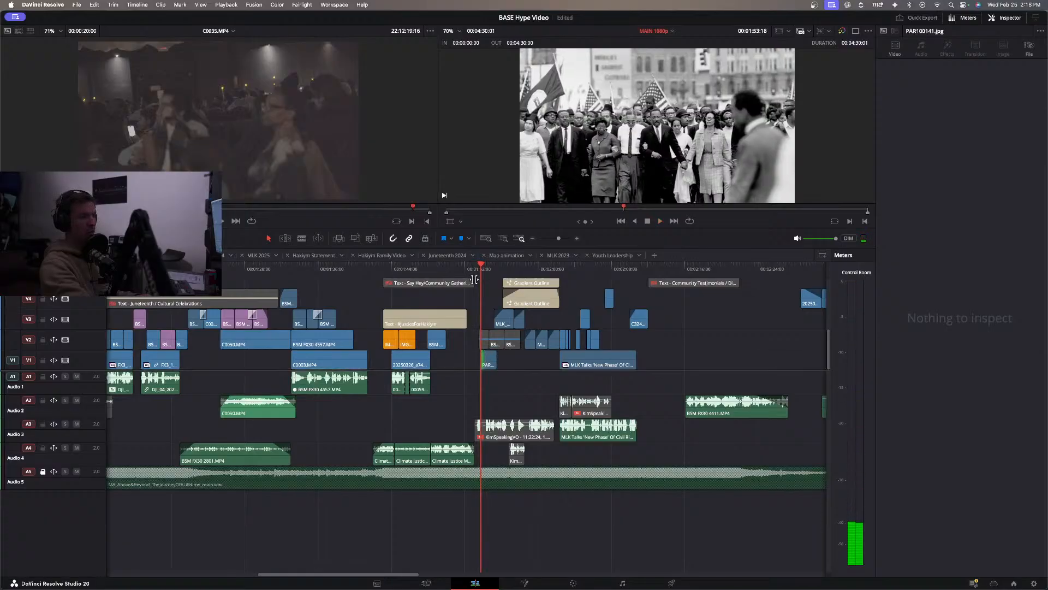
{"action": "key", "text": "space"}
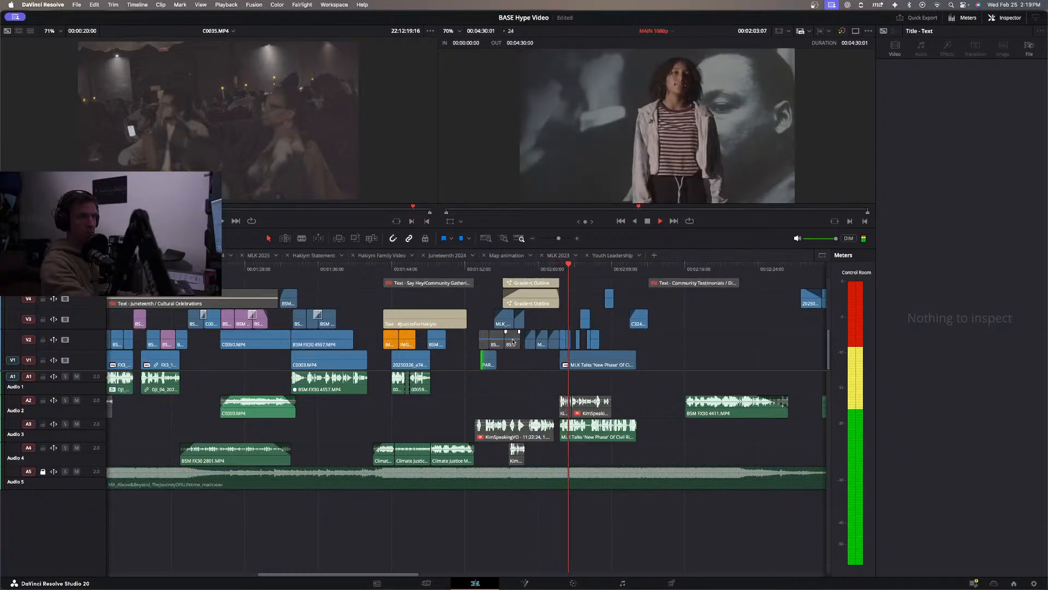
Delete the two short MLK clips directly after the MLK2022_v8_24p_01272022.mp4 clip on V2, and play back the cut.
{"action": "key", "text": "super+equal"}
{"action": "key", "text": "super+equal"}
{"action": "key", "text": "super+equal"}
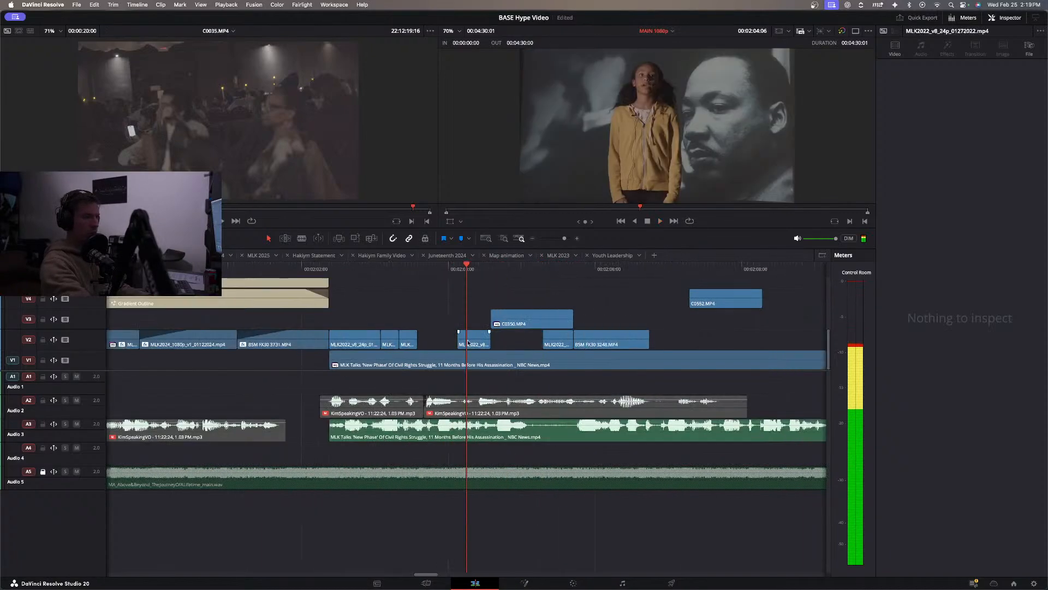
{"action": "left_click", "coordinate": [356, 269]}
{"action": "key", "text": "space"}
{"action": "key", "text": "space"}
{"action": "left_click", "coordinate": [357, 273]}
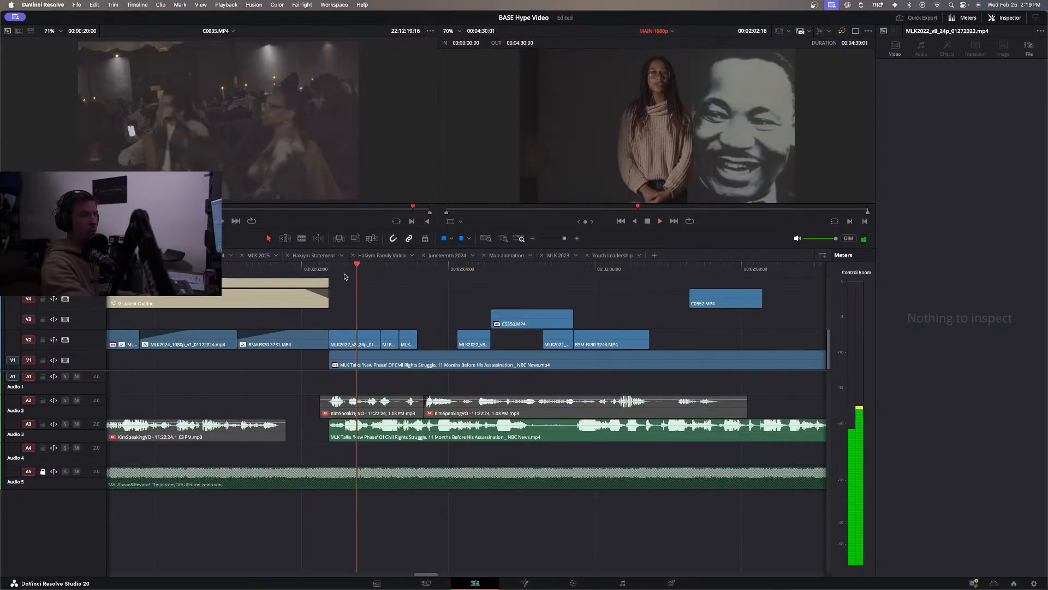
{"action": "key", "text": "space"}
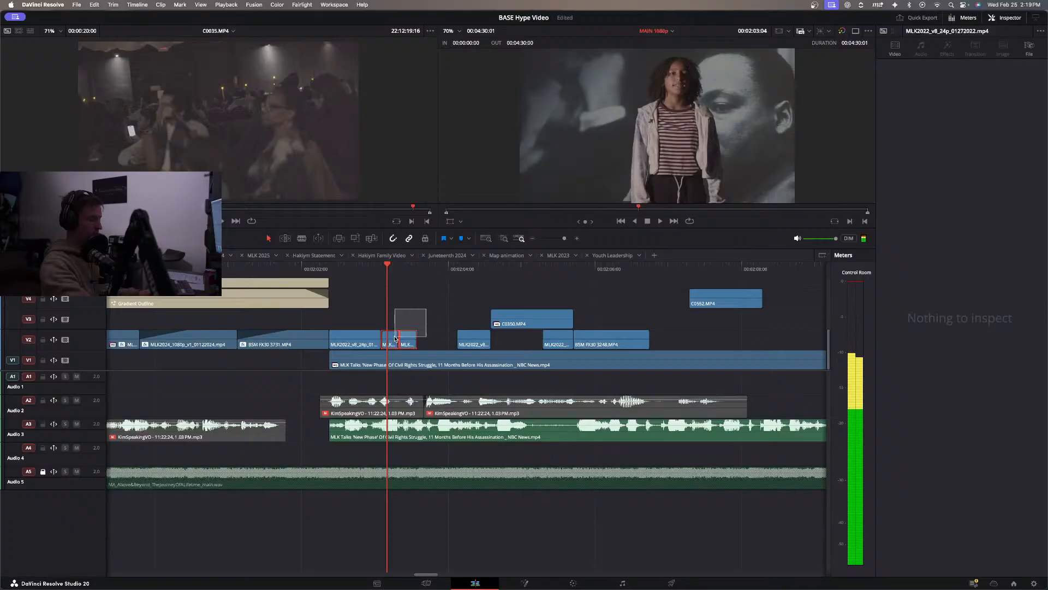
{"action": "left_click_drag", "start_coordinate": [394, 337], "coordinate": [395, 336]}
{"action": "key", "text": "BackSpace"}
{"action": "left_click", "coordinate": [302, 273]}
{"action": "key", "text": "space"}
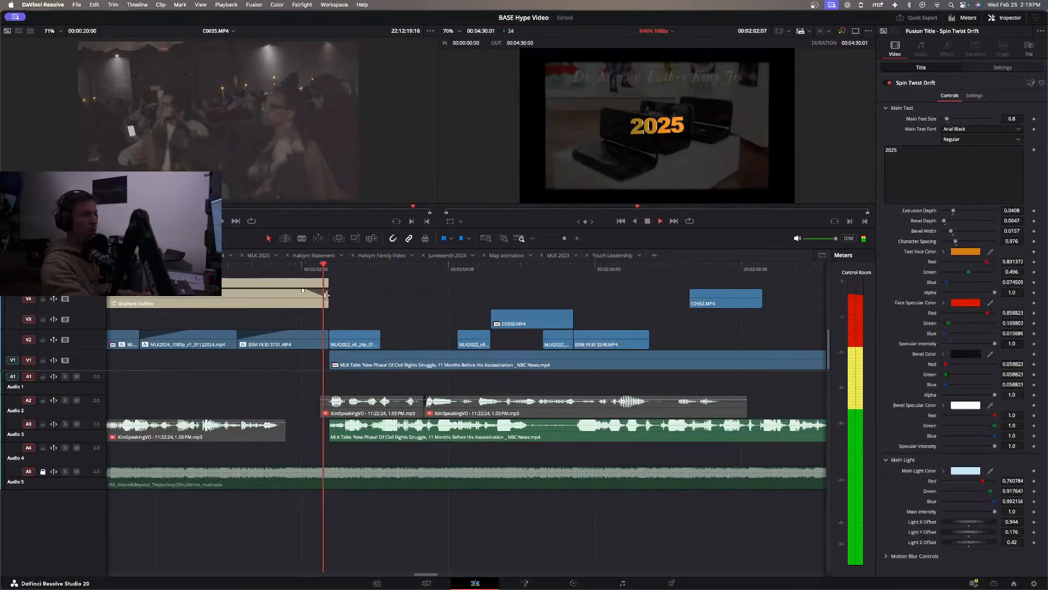
Extend the end of the first MLK2022_v8_24p_01272022.mp4 clip on V2 slightly, and play back the change.
{"action": "left_click", "coordinate": [377, 336]}
{"action": "left_click_drag", "start_coordinate": [387, 333], "coordinate": [388, 334]}
{"action": "left_click", "coordinate": [309, 272]}
{"action": "key", "text": "space"}
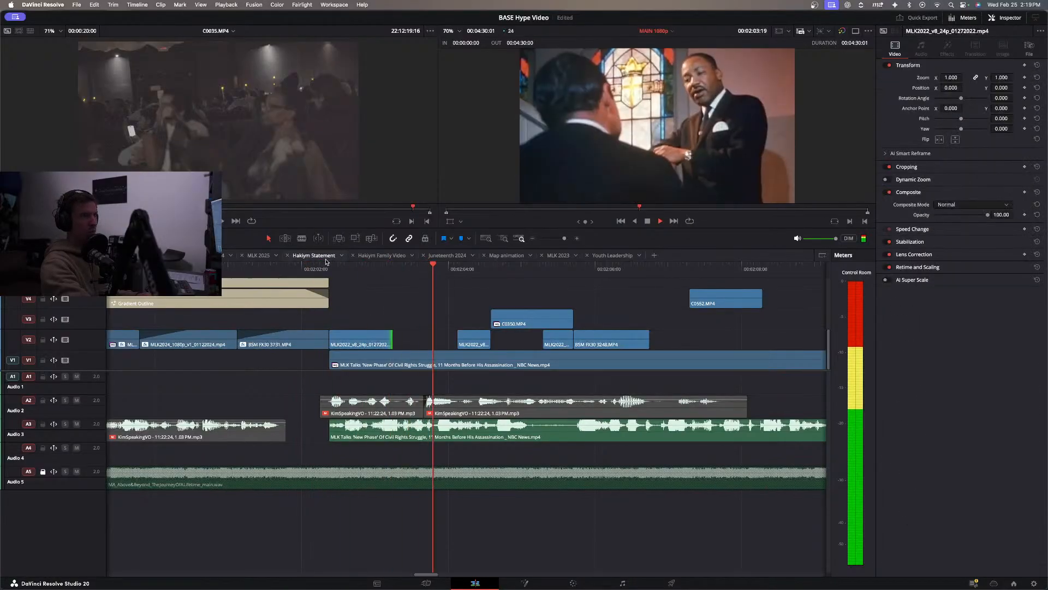
Move C0350.MP4 earlier on V3 so it starts where the first MLK2022 clip ends, and play back the transition.
{"action": "left_click_drag", "start_coordinate": [508, 323], "coordinate": [419, 327]}
{"action": "left_click", "coordinate": [299, 270]}
{"action": "key", "text": "space"}
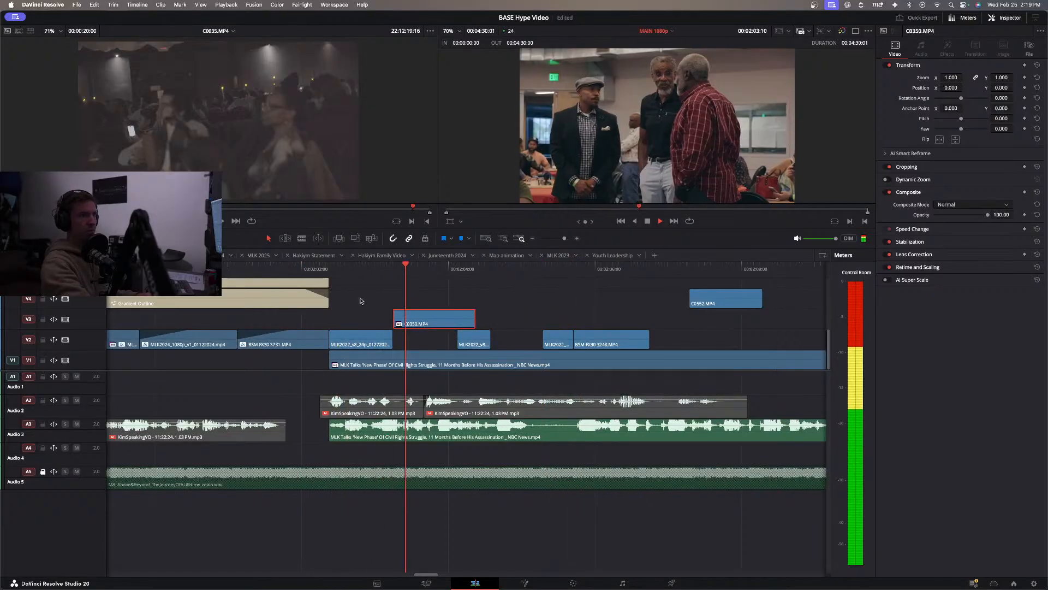
{"action": "left_click", "coordinate": [369, 265]}
{"action": "key", "text": "space"}
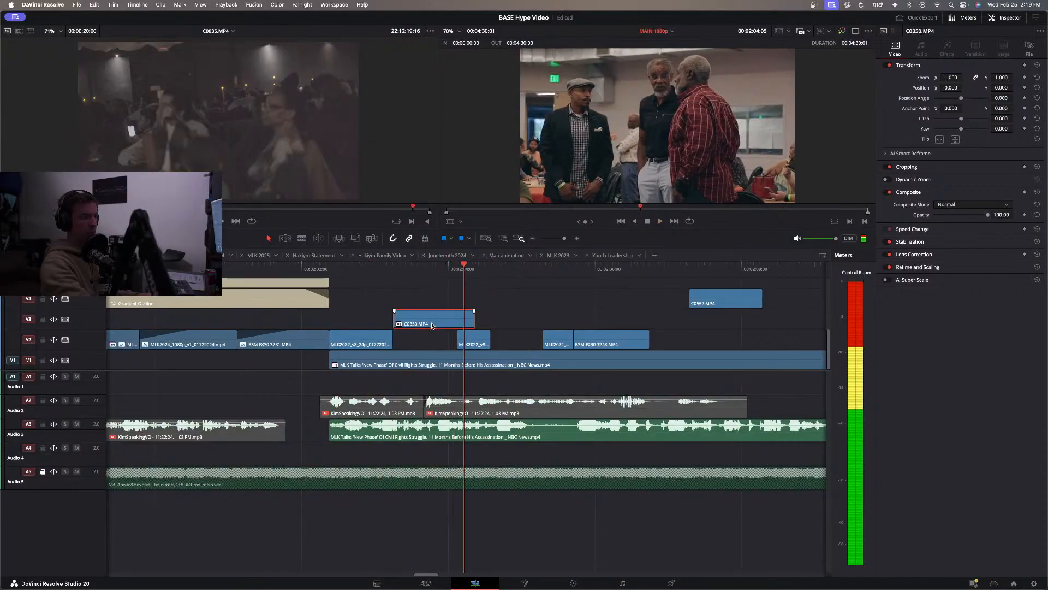
Shorten the end of C0350.MP4 and shift the next short MLK2022 clip on V2 to follow it, playing back the result.
{"action": "left_click_drag", "start_coordinate": [470, 319], "coordinate": [483, 337]}
{"action": "left_click", "coordinate": [286, 270]}
{"action": "key", "text": "space"}
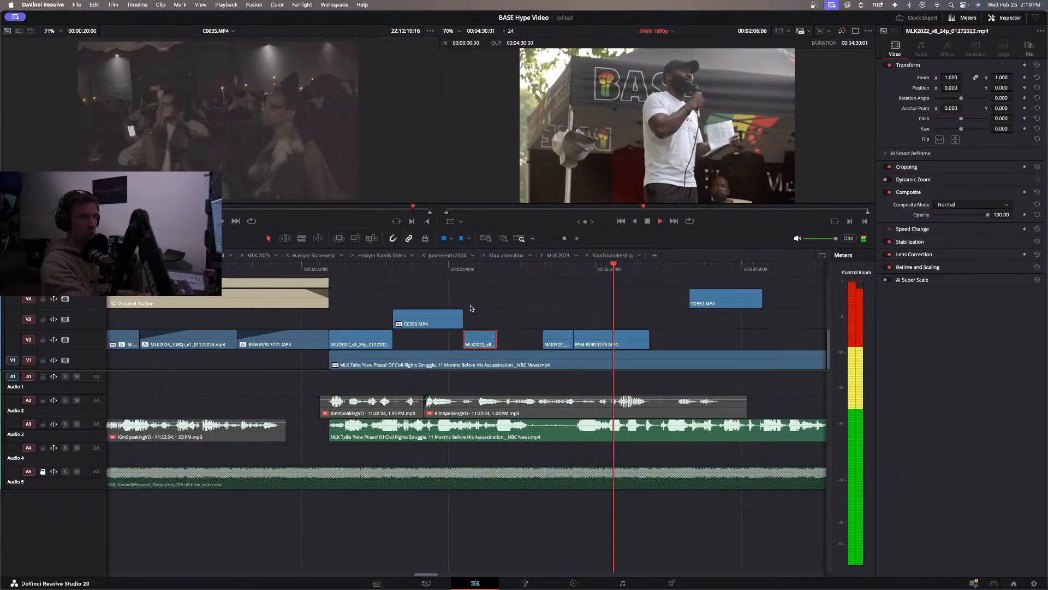
{"action": "key", "text": "space"}
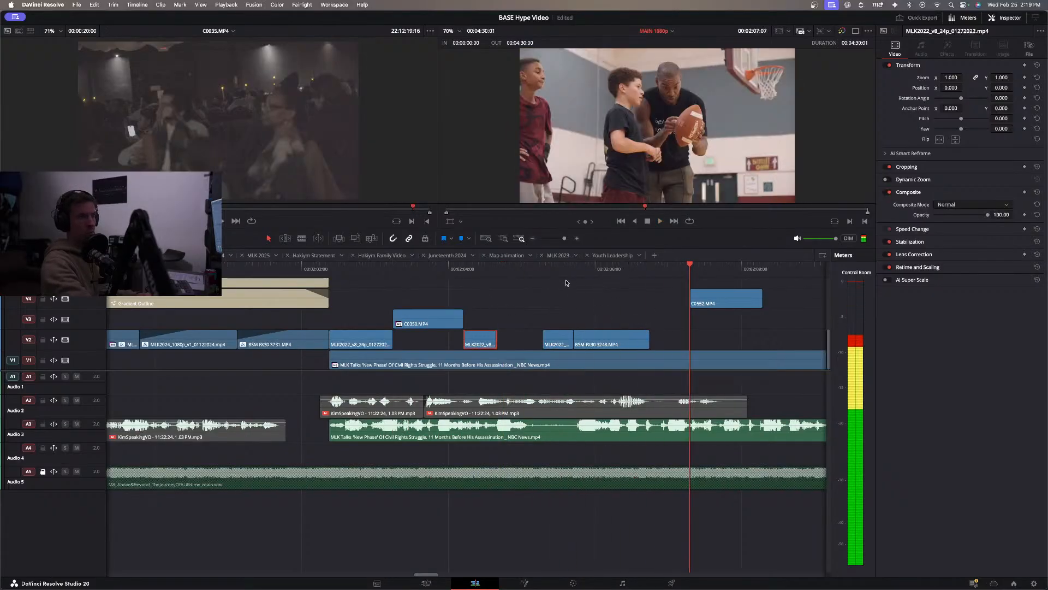
Trim the end of the outdoor speaker clip on V2 and move C0552.MP4 from V4 to V2 directly after it at 00:02:06:15.
{"action": "left_click", "coordinate": [566, 283]}
{"action": "left_click", "coordinate": [544, 270]}
{"action": "key", "text": "space"}
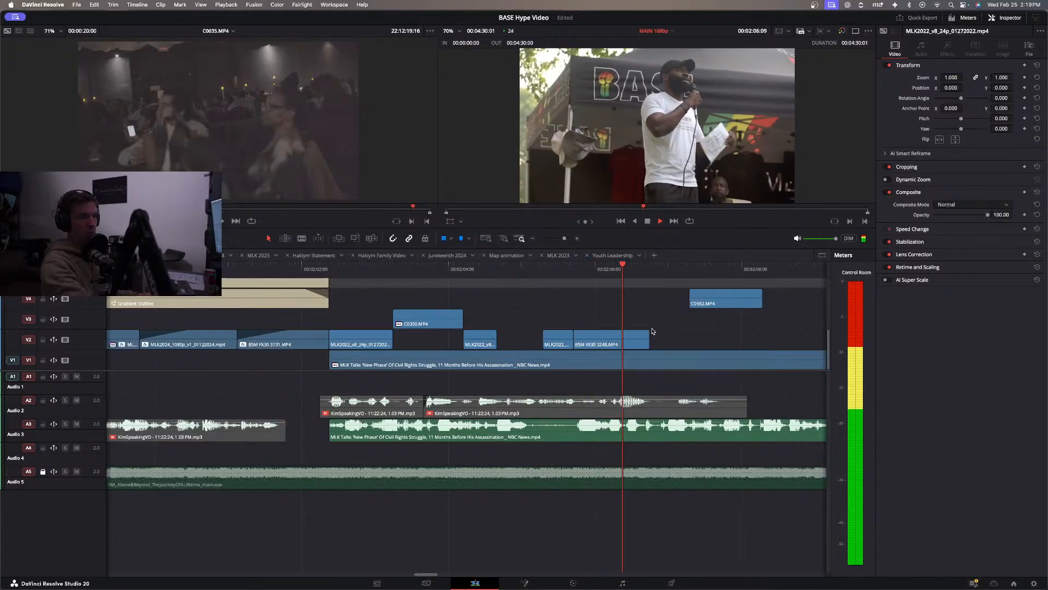
{"action": "left_click_drag", "start_coordinate": [646, 334], "coordinate": [641, 334]}
{"action": "left_click_drag", "start_coordinate": [713, 298], "coordinate": [661, 334]}
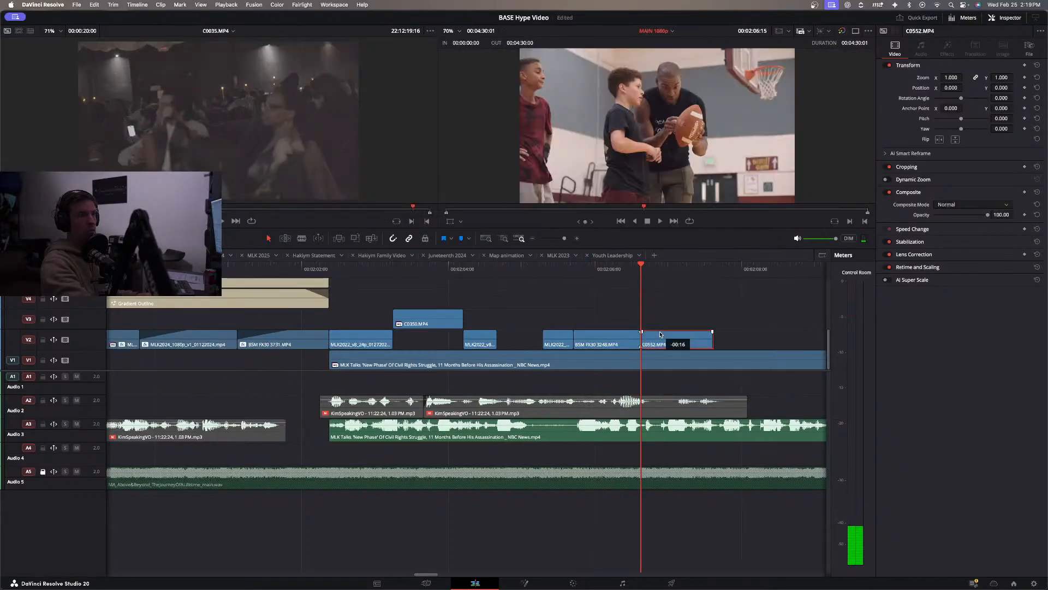
{"action": "left_click", "coordinate": [300, 268]}
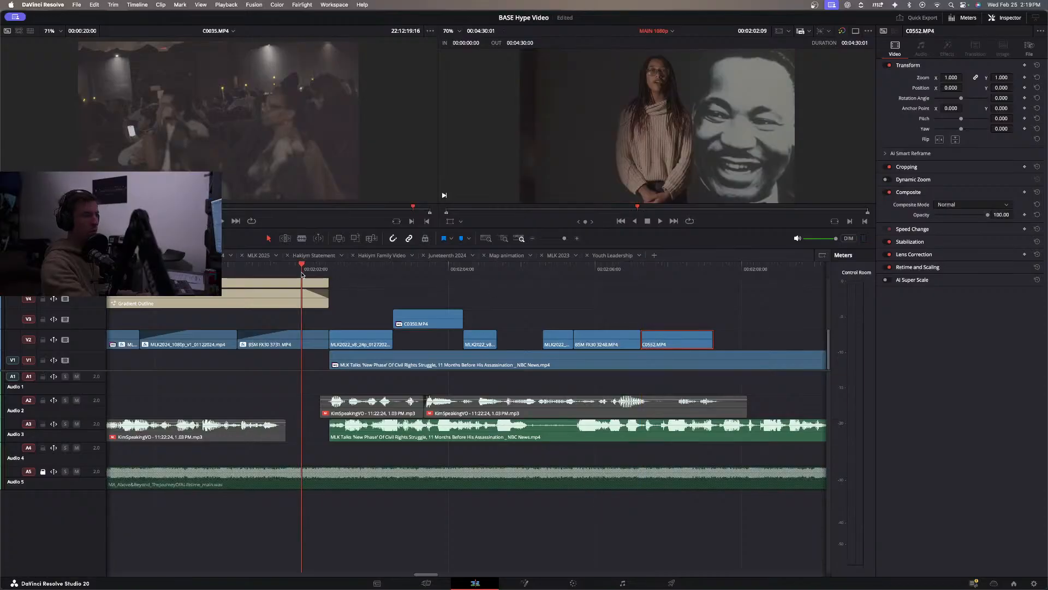
{"action": "key", "text": "space"}
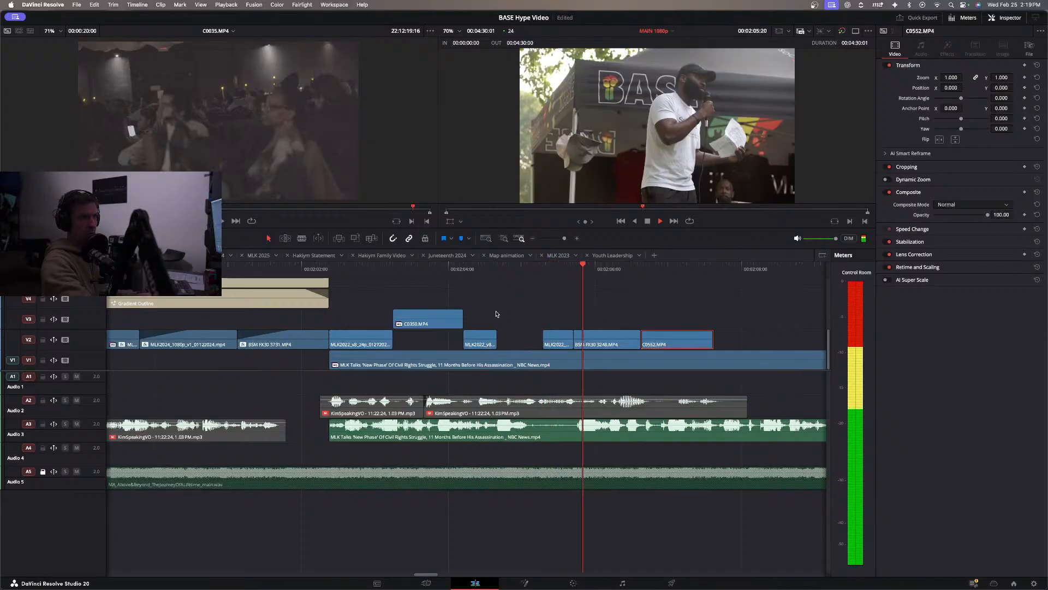
Play back the end of the montage and shorten the end of C0552.MP4 on V2 to about 00:02:07:06.
{"action": "key", "text": "space"}
{"action": "left_click", "coordinate": [621, 270]}
{"action": "key", "text": "space"}
{"action": "key", "text": "space"}
{"action": "left_click_drag", "start_coordinate": [712, 341], "coordinate": [685, 340]}
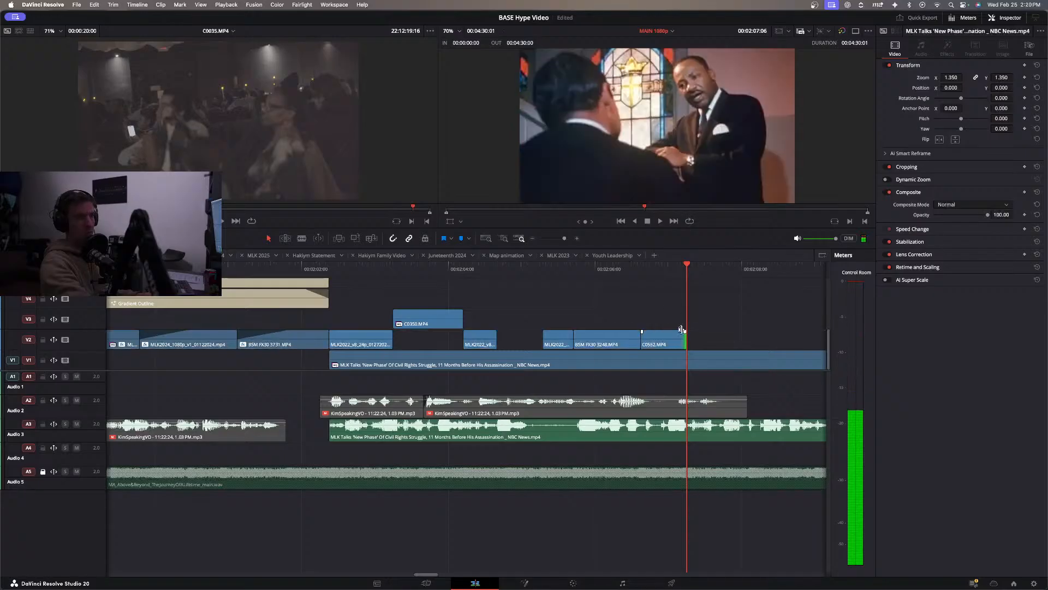
Play back the MLK interview montage and on into the Community Testimonials title to check the pacing.
{"action": "scroll", "coordinate": [664, 315], "scroll_direction": "right", "scroll_amount": 3}
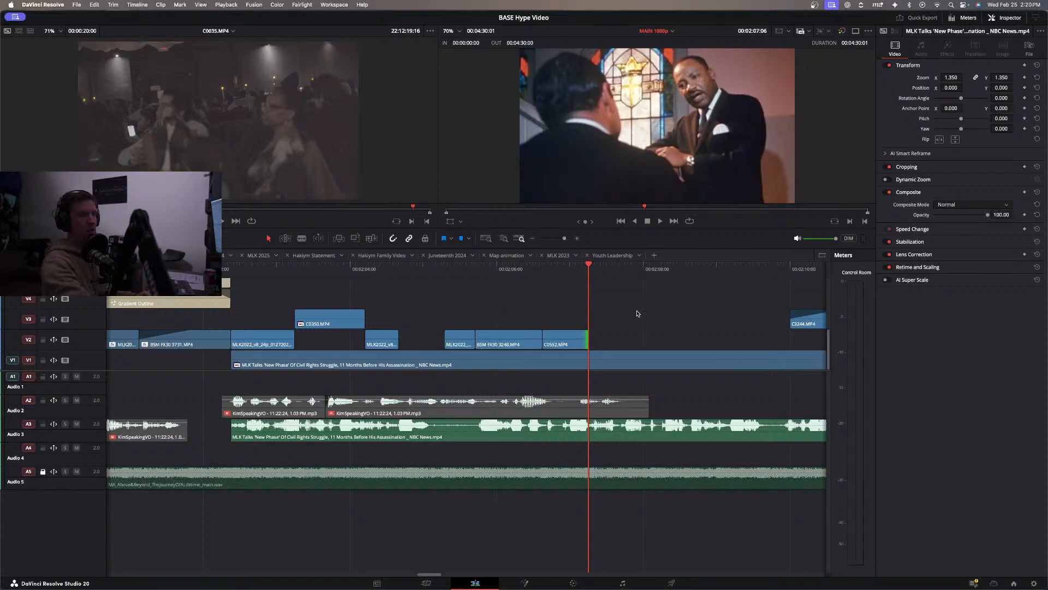
{"action": "scroll", "coordinate": [637, 313], "scroll_direction": "right", "scroll_amount": 3}
{"action": "left_click", "coordinate": [533, 239]}
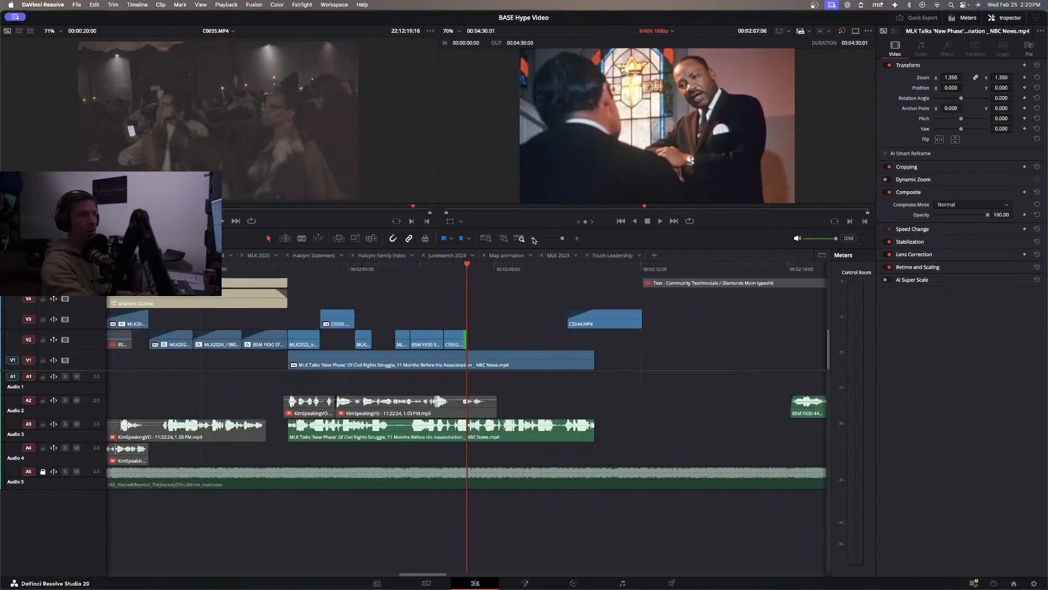
{"action": "left_click", "coordinate": [510, 294]}
{"action": "left_click", "coordinate": [510, 294]}
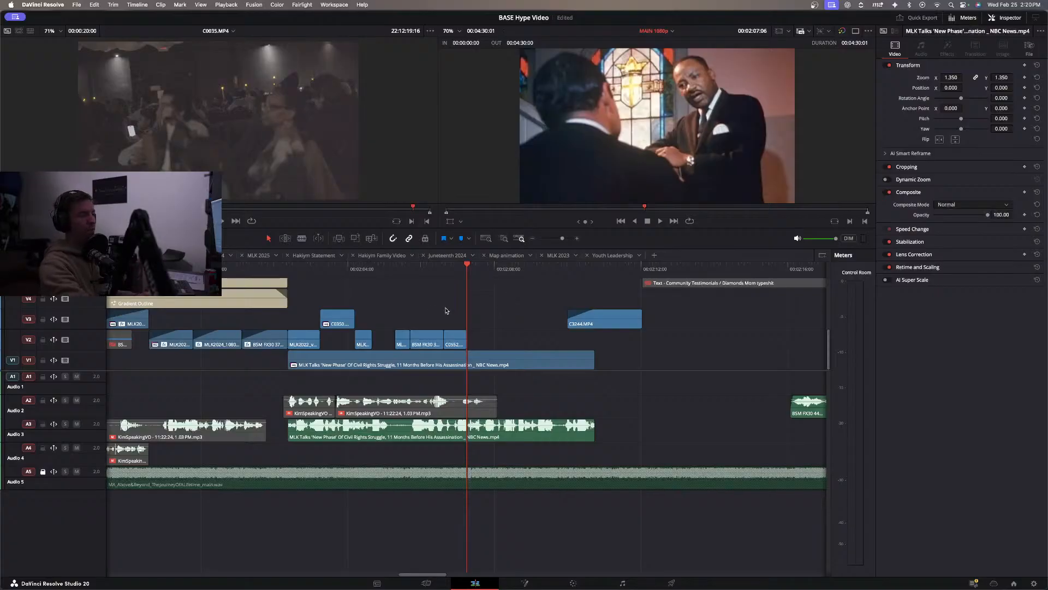
{"action": "left_click", "coordinate": [259, 272]}
{"action": "key", "text": "space"}
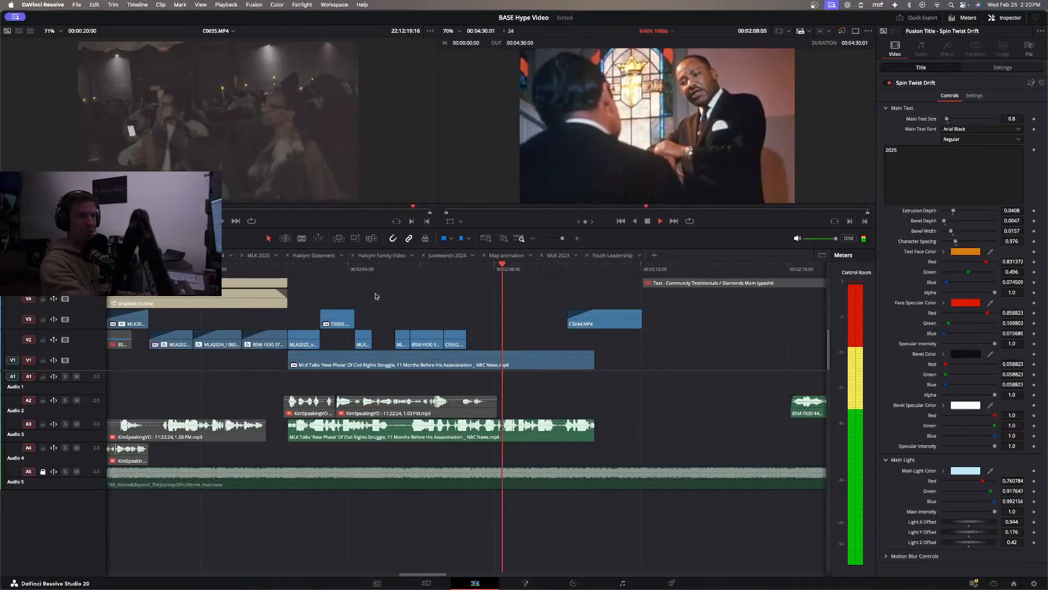
{"action": "key", "text": "space"}
{"action": "left_click", "coordinate": [459, 269]}
{"action": "key", "text": "space"}
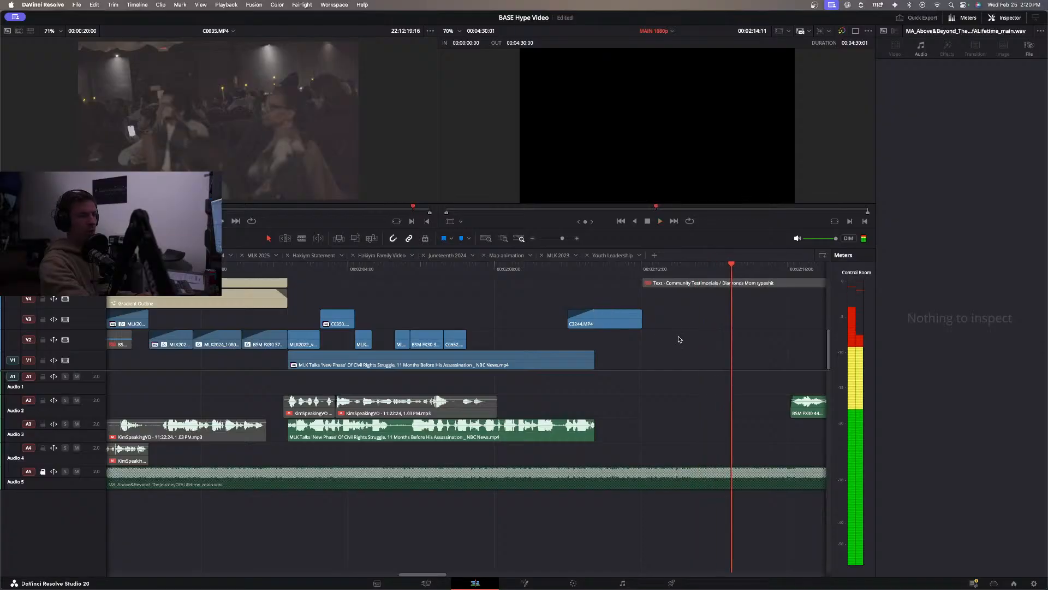
Play back from the civil rights march photo through the testimonial audio on A2 to review the whole MLK section.
{"action": "left_click", "coordinate": [533, 239]}
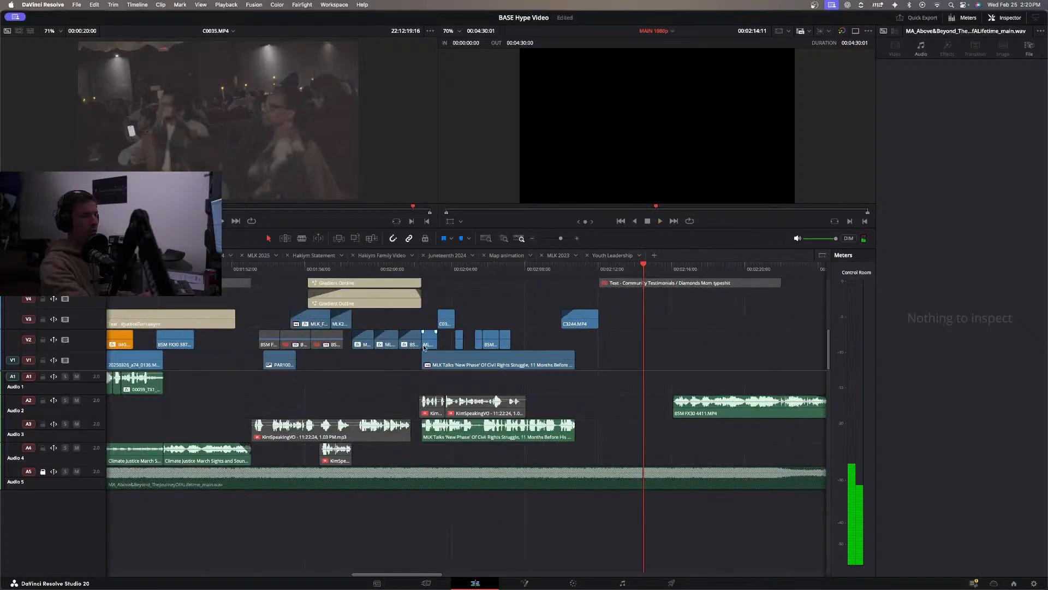
{"action": "left_click", "coordinate": [284, 266]}
{"action": "key", "text": "space"}
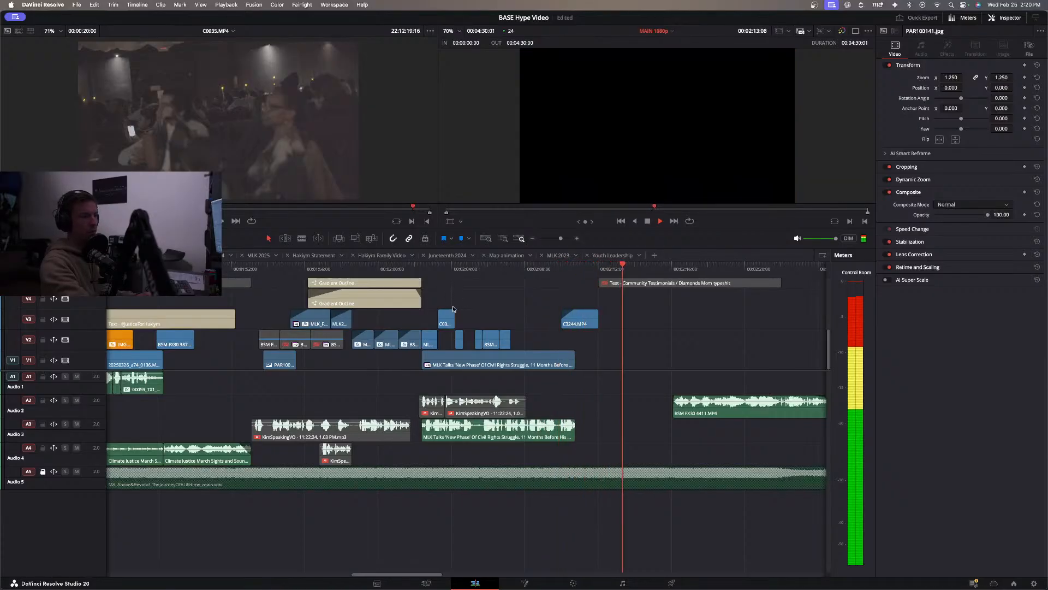
{"action": "scroll", "coordinate": [475, 335], "scroll_direction": "right", "scroll_amount": 5}
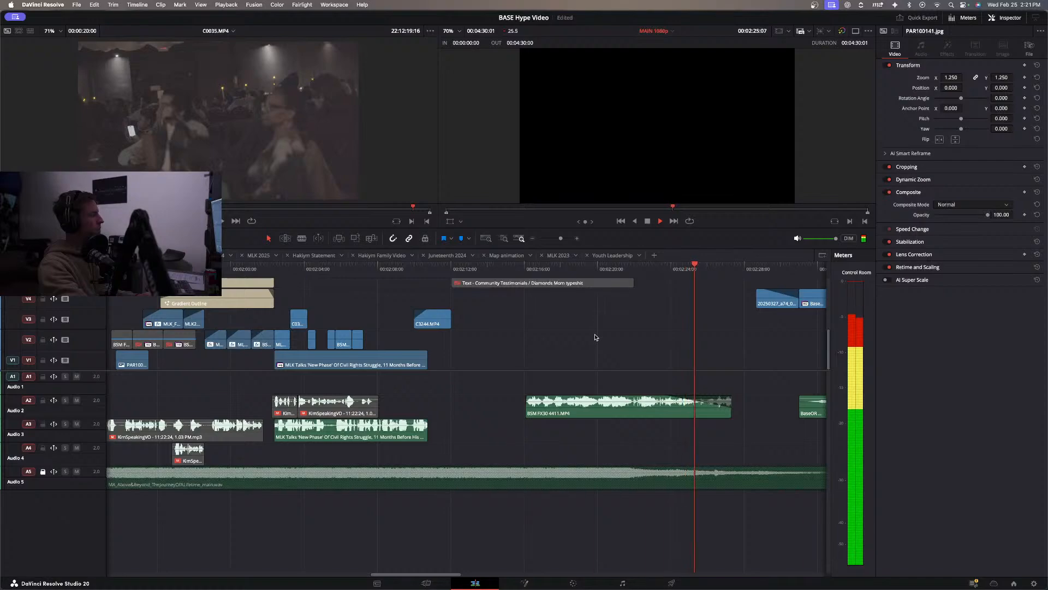
{"action": "key", "text": "space"}
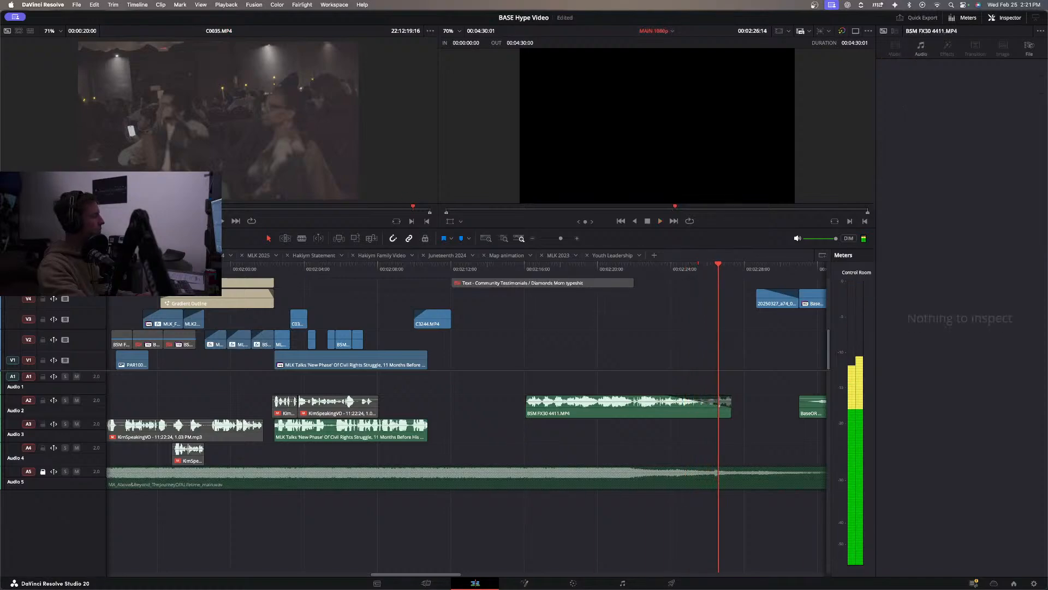
Add the 1:06 stage dance excerpt of C0042.MP4 to V2 at about 00:02:19, above the testimonial audio.
{"action": "key", "text": "space"}
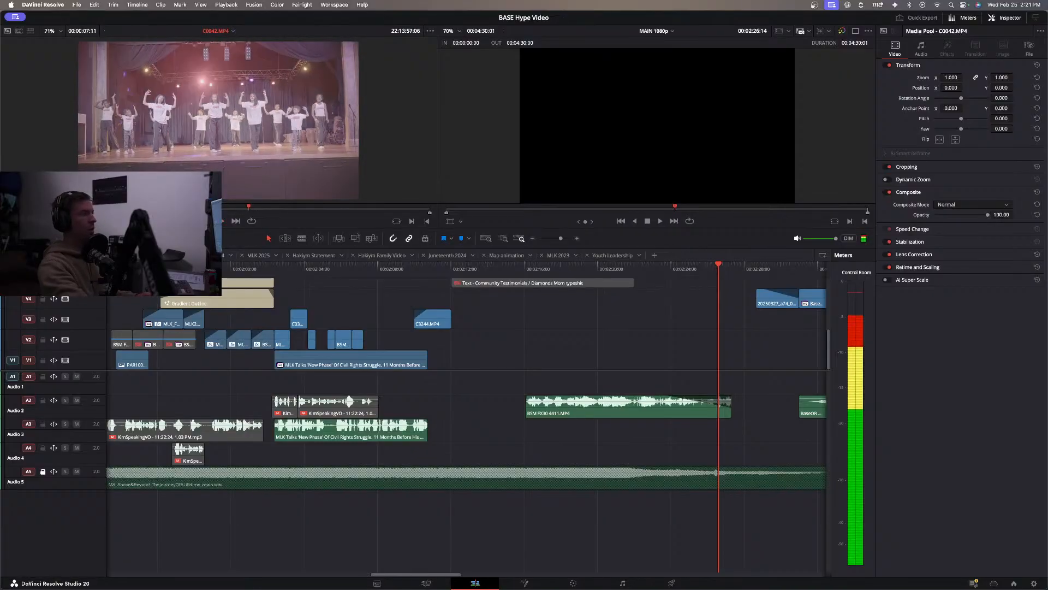
{"action": "left_click_drag", "start_coordinate": [262, 153], "coordinate": [599, 341]}
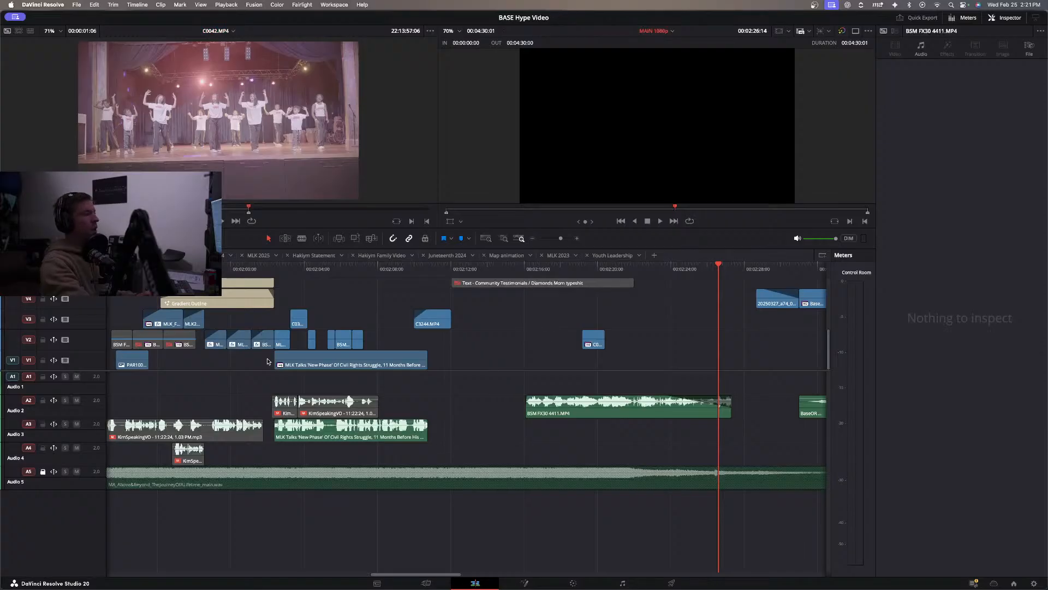
Add a 1:12 excerpt of C0034.MP4 showing the projection screen to V2, directly after the BSM FX30 clip under the #JusticeForHakiym title.
{"action": "scroll", "coordinate": [376, 337], "scroll_direction": "left", "scroll_amount": 10}
{"action": "left_click", "coordinate": [376, 273]}
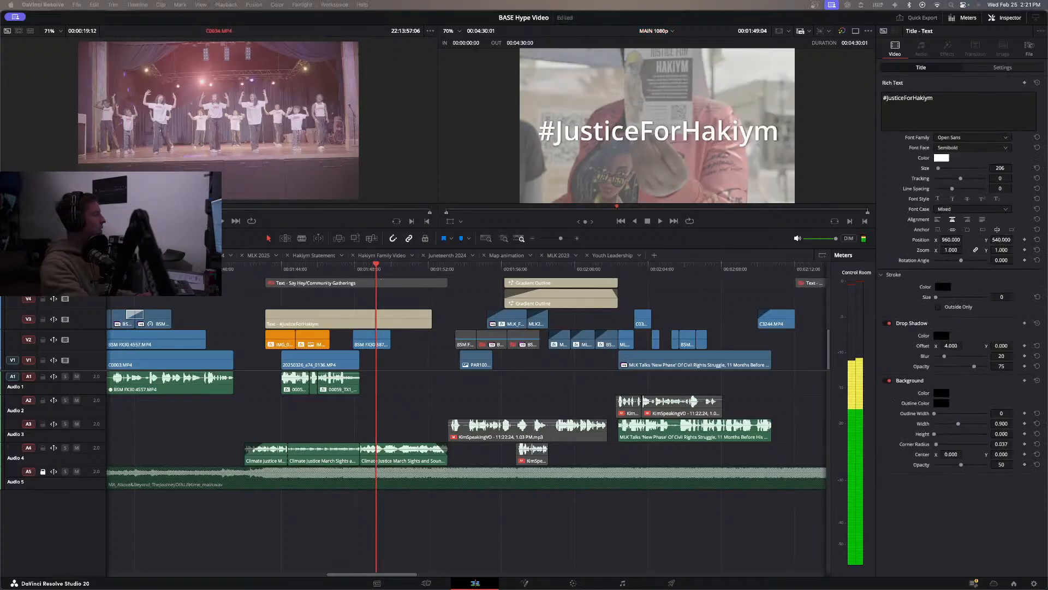
{"action": "key", "text": "space"}
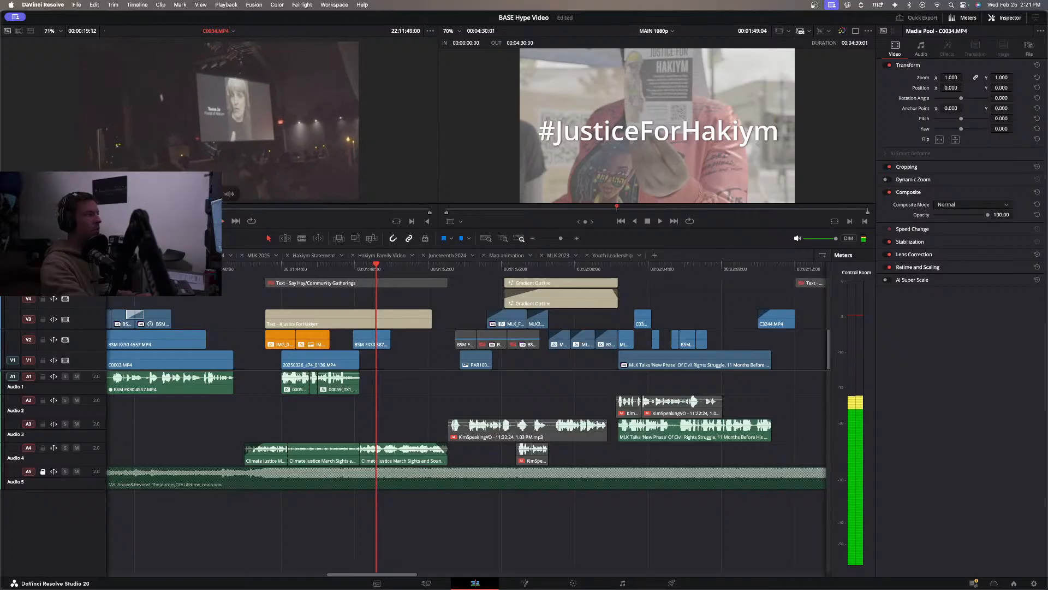
{"action": "left_click_drag", "start_coordinate": [196, 211], "coordinate": [408, 345]}
{"action": "key", "text": "o"}
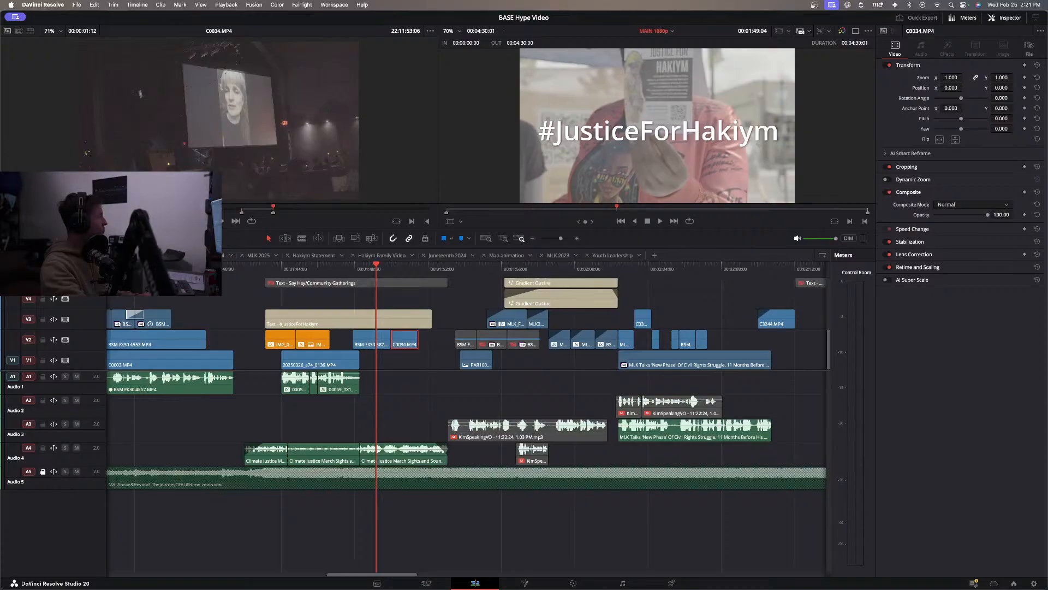
Play back from the #JusticeForHakiym title into the MLK section and replay the 2021 to 2025 year titles.
{"action": "key", "text": "space"}
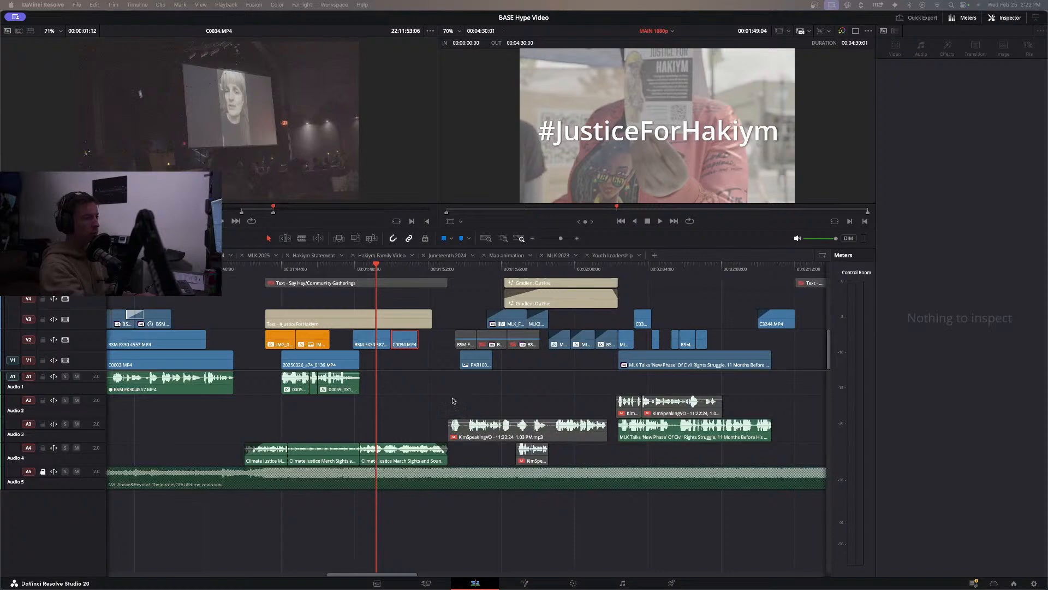
{"action": "left_click", "coordinate": [402, 376]}
{"action": "key", "text": "space"}
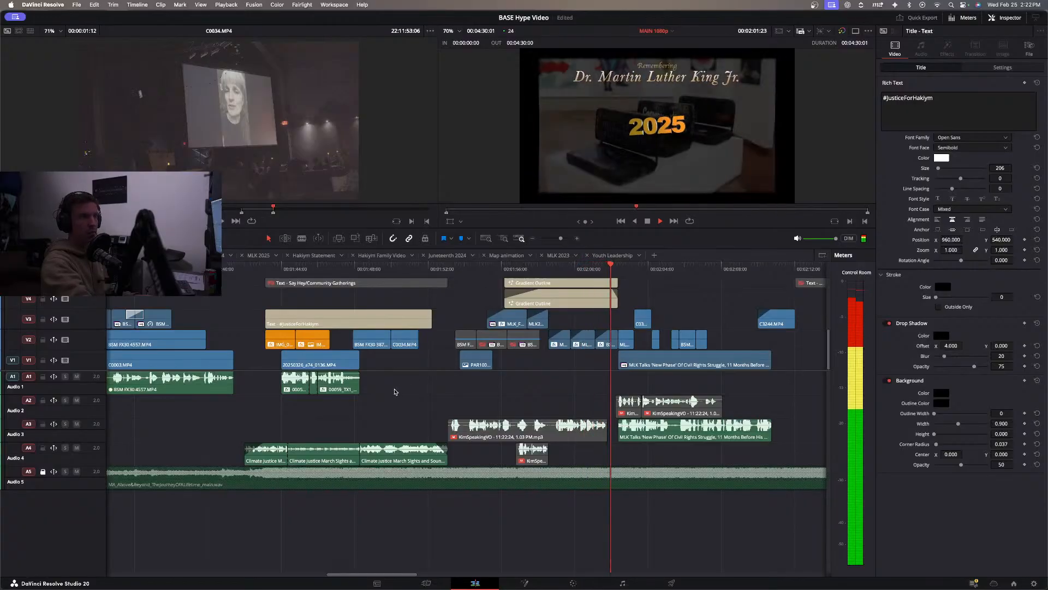
{"action": "left_click", "coordinate": [537, 268]}
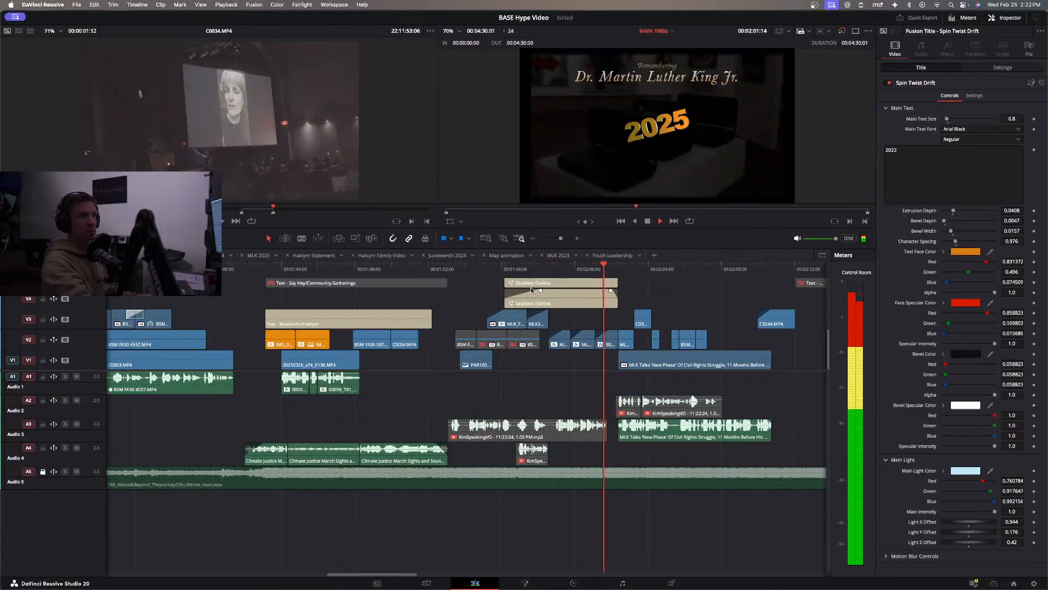
{"action": "left_click", "coordinate": [508, 268]}
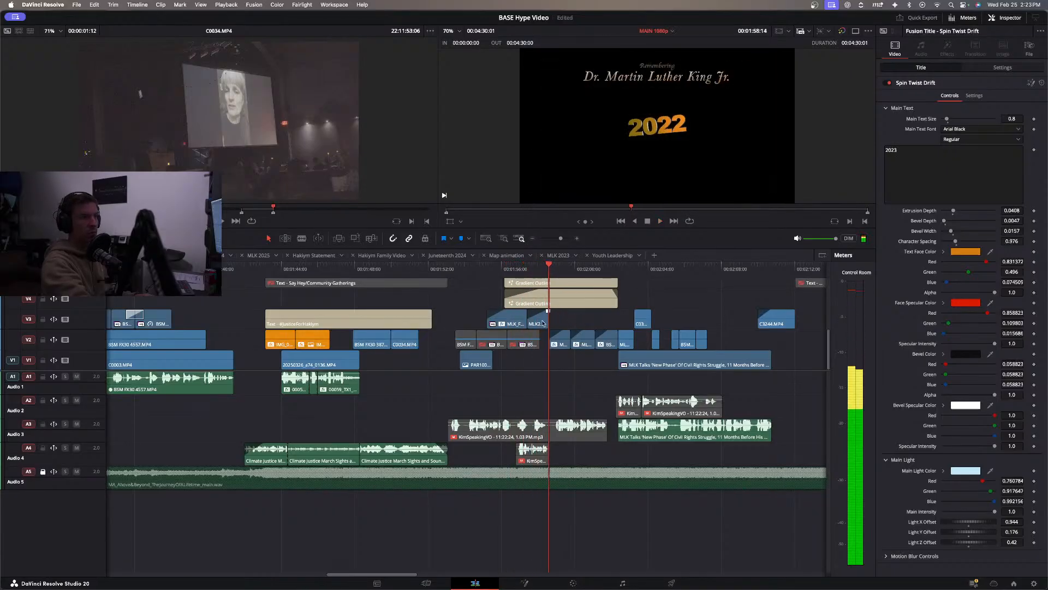
{"action": "left_click", "coordinate": [504, 271]}
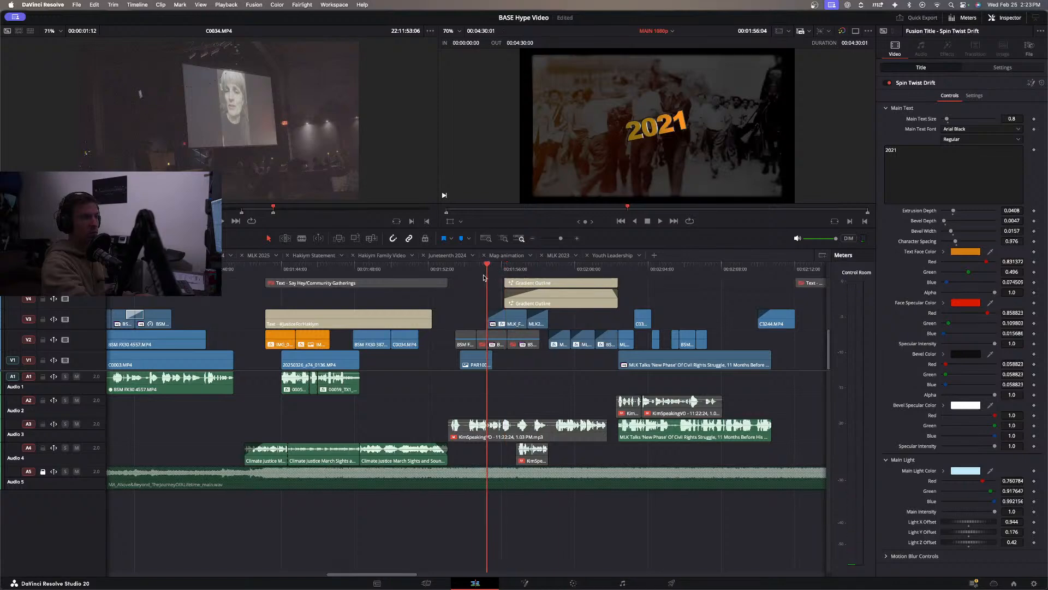
{"action": "key", "text": "space"}
{"action": "key", "text": "space"}
Select MLK_Full_V7_012120.mp4 on V3 and replay its opening behind the 2021 title.
{"action": "left_click", "coordinate": [508, 319]}
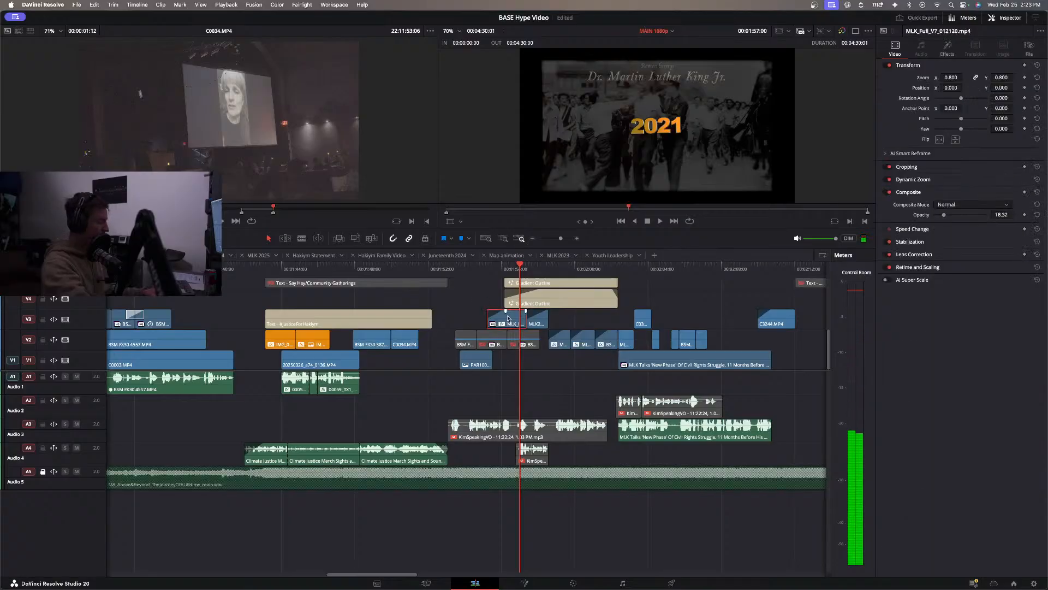
{"action": "left_click_drag", "start_coordinate": [508, 315], "coordinate": [516, 315]}
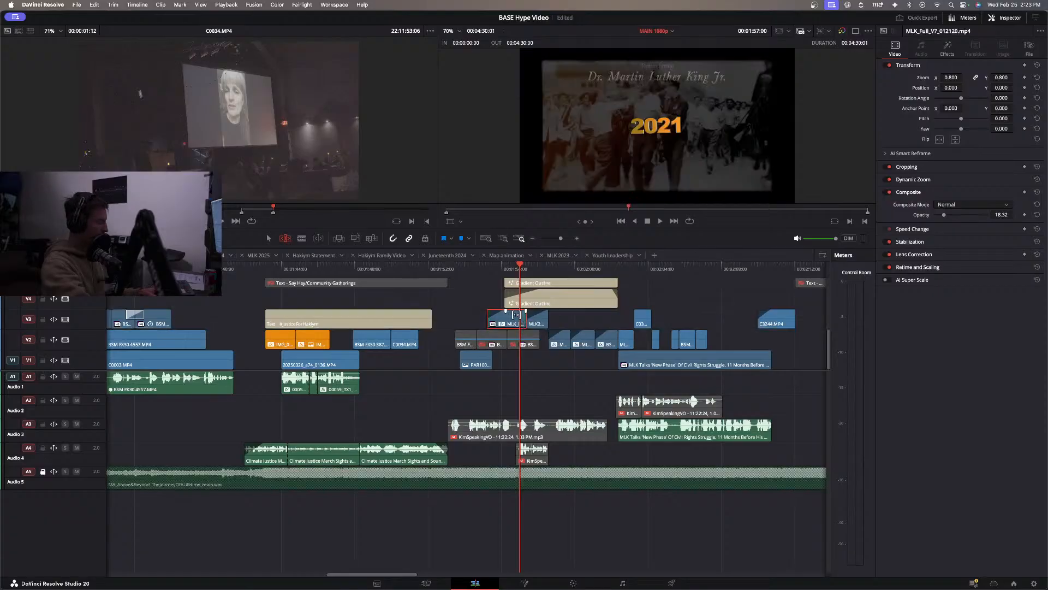
{"action": "left_click", "coordinate": [485, 269]}
{"action": "key", "text": "space"}
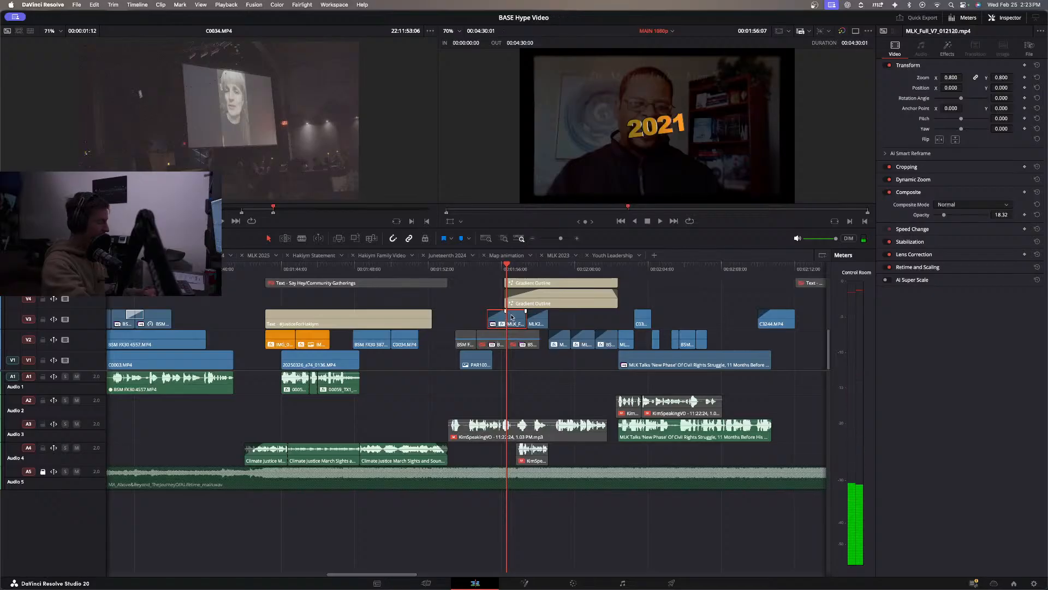
Slip the footage inside MLK_Full_V7_012120.mp4 on V3 until the man by the brick wall with barred shadows shows behind the 2021 title.
{"action": "key", "text": "b"}
{"action": "left_click_drag", "start_coordinate": [514, 315], "coordinate": [48, 341]}
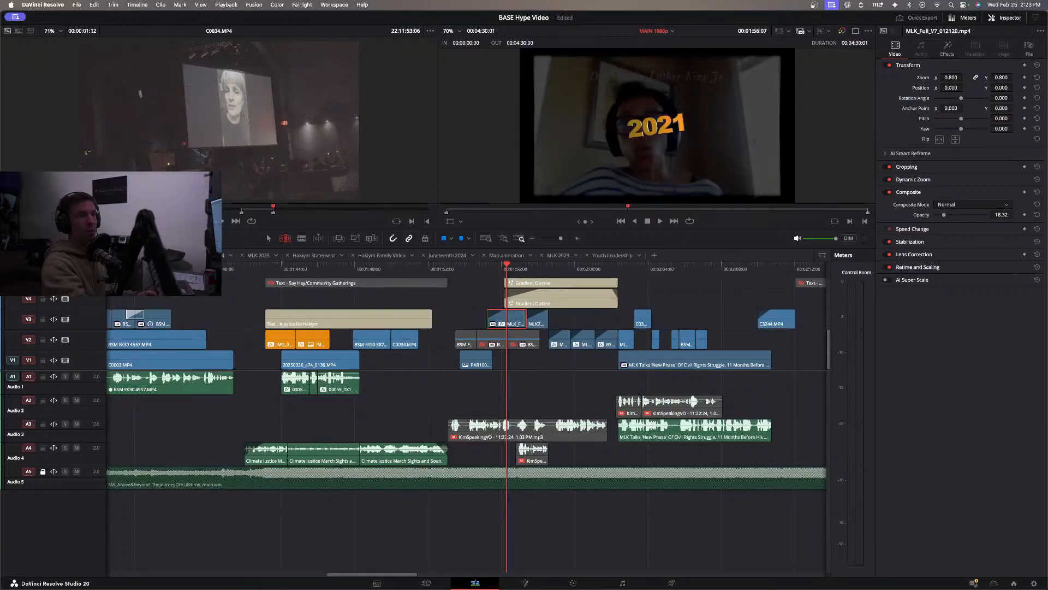
{"action": "left_click_drag", "start_coordinate": [515, 315], "coordinate": [289, 334]}
{"action": "left_click_drag", "start_coordinate": [510, 312], "coordinate": [191, 346]}
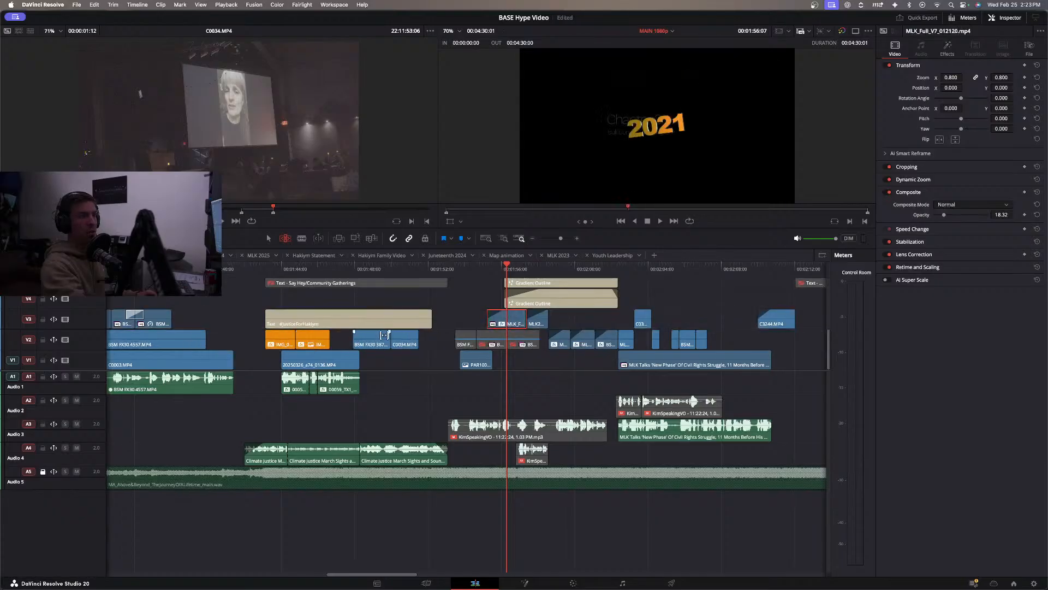
{"action": "left_click_drag", "start_coordinate": [517, 312], "coordinate": [363, 328]}
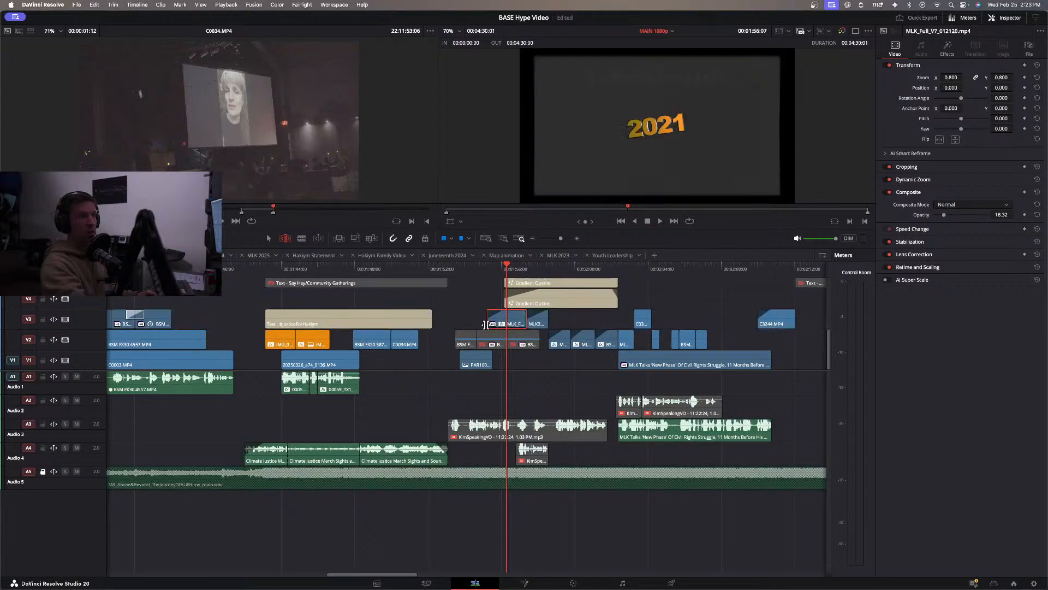
{"action": "left_click_drag", "start_coordinate": [516, 317], "coordinate": [225, 335]}
{"action": "left_click_drag", "start_coordinate": [511, 312], "coordinate": [352, 315]}
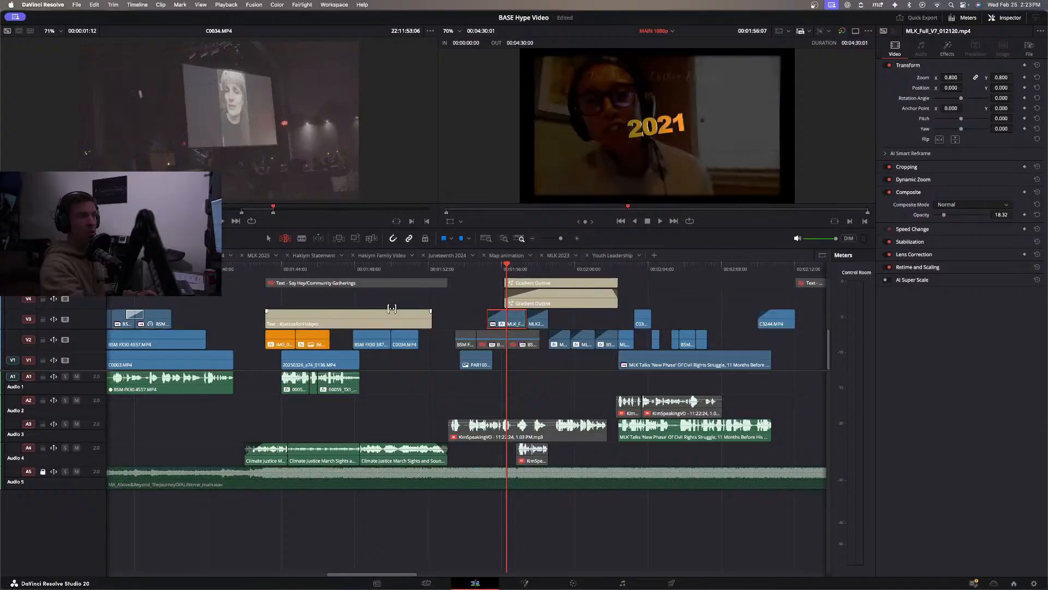
{"action": "left_click_drag", "start_coordinate": [513, 314], "coordinate": [121, 334]}
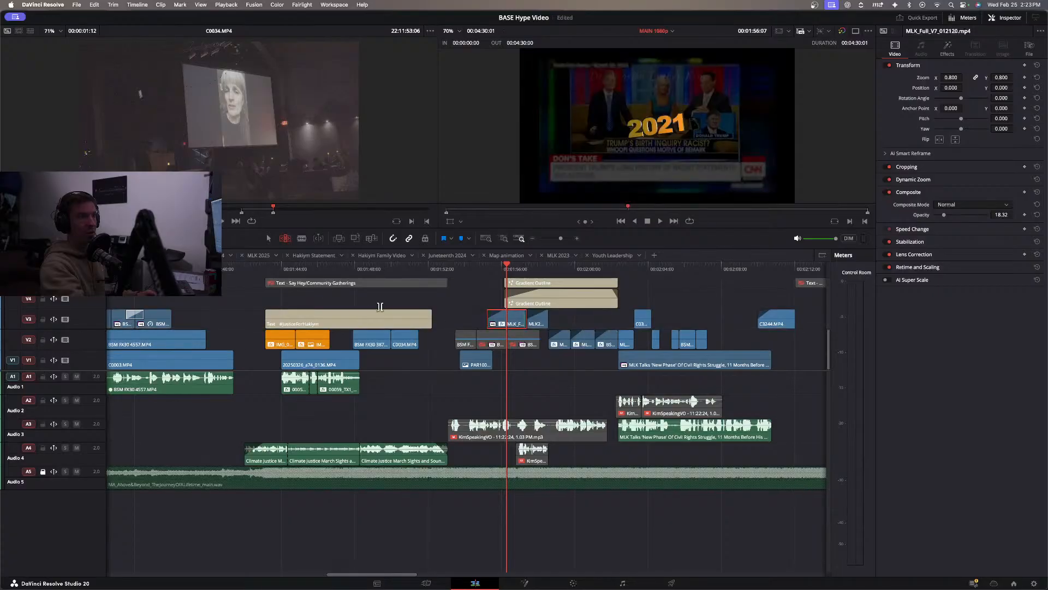
{"action": "left_click_drag", "start_coordinate": [519, 313], "coordinate": [138, 341]}
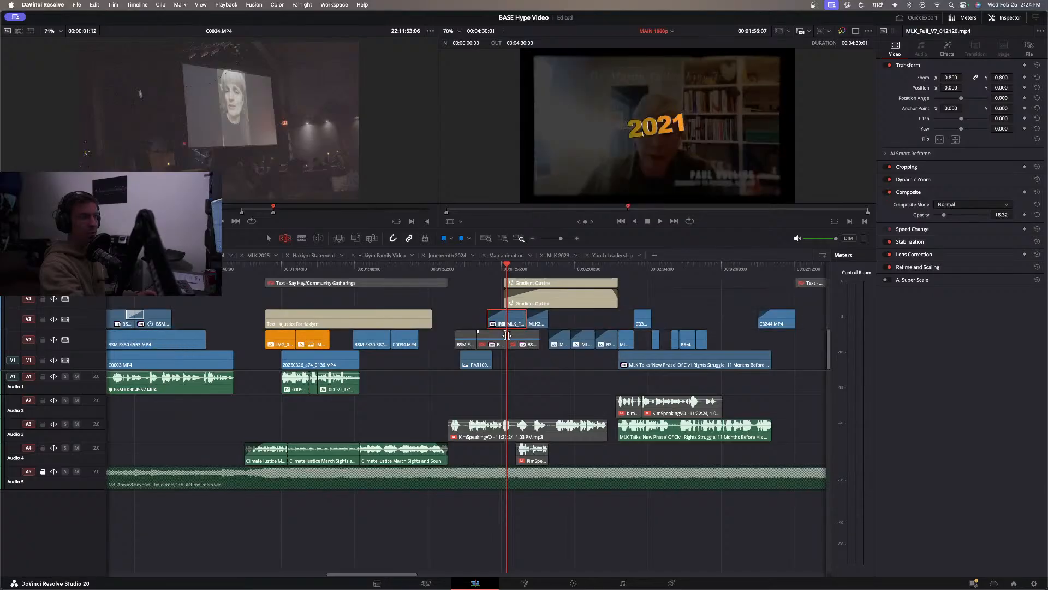
{"action": "left_click_drag", "start_coordinate": [516, 315], "coordinate": [196, 345]}
{"action": "left_click_drag", "start_coordinate": [515, 316], "coordinate": [145, 335]}
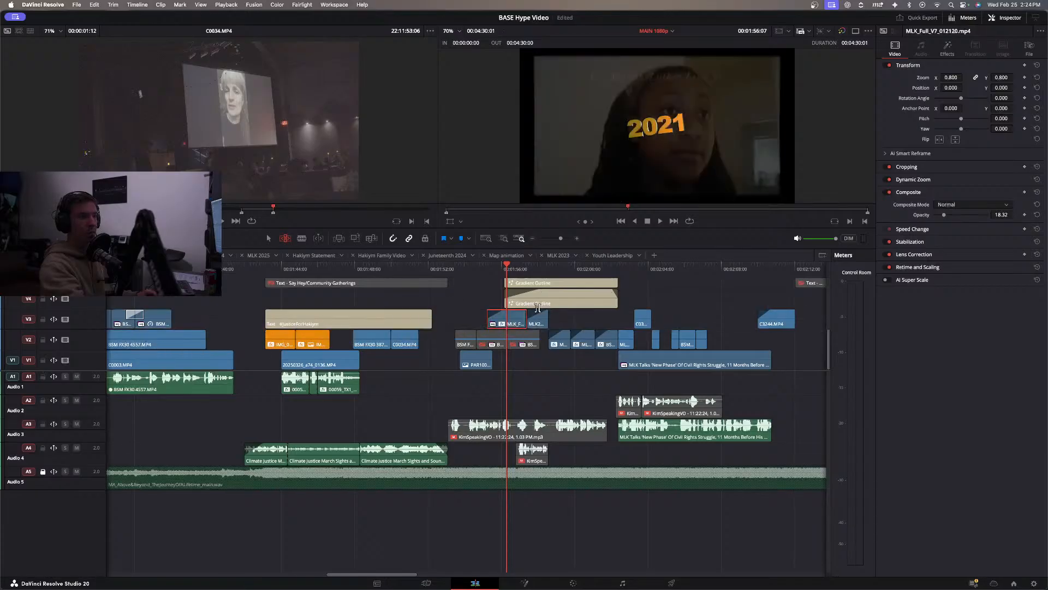
{"action": "left_click_drag", "start_coordinate": [518, 311], "coordinate": [233, 339]}
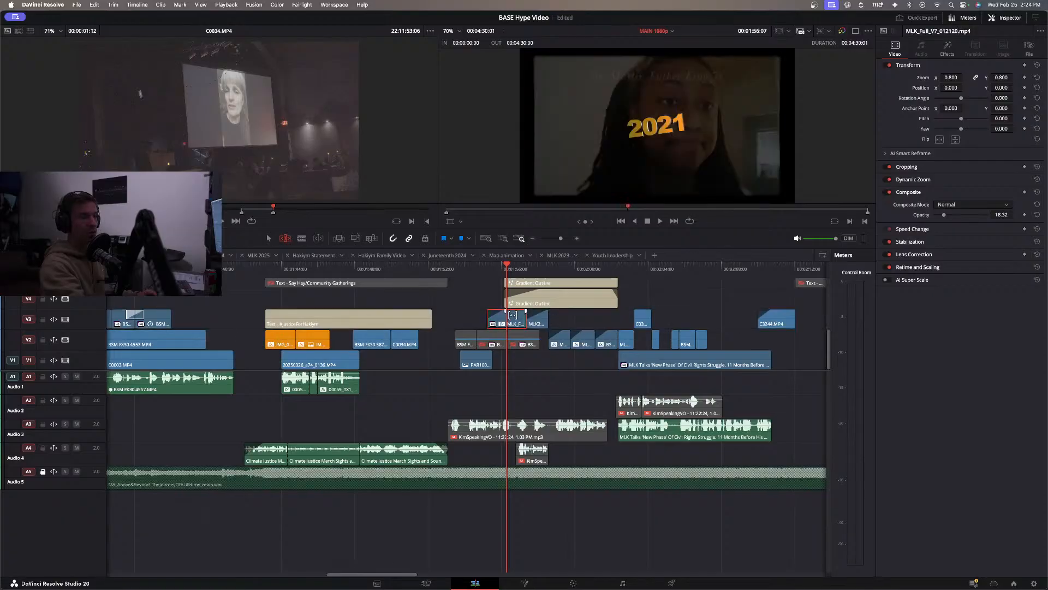
{"action": "left_click_drag", "start_coordinate": [517, 318], "coordinate": [278, 331]}
{"action": "left_click_drag", "start_coordinate": [519, 315], "coordinate": [295, 324]}
{"action": "left_click_drag", "start_coordinate": [261, 325], "coordinate": [263, 325]}
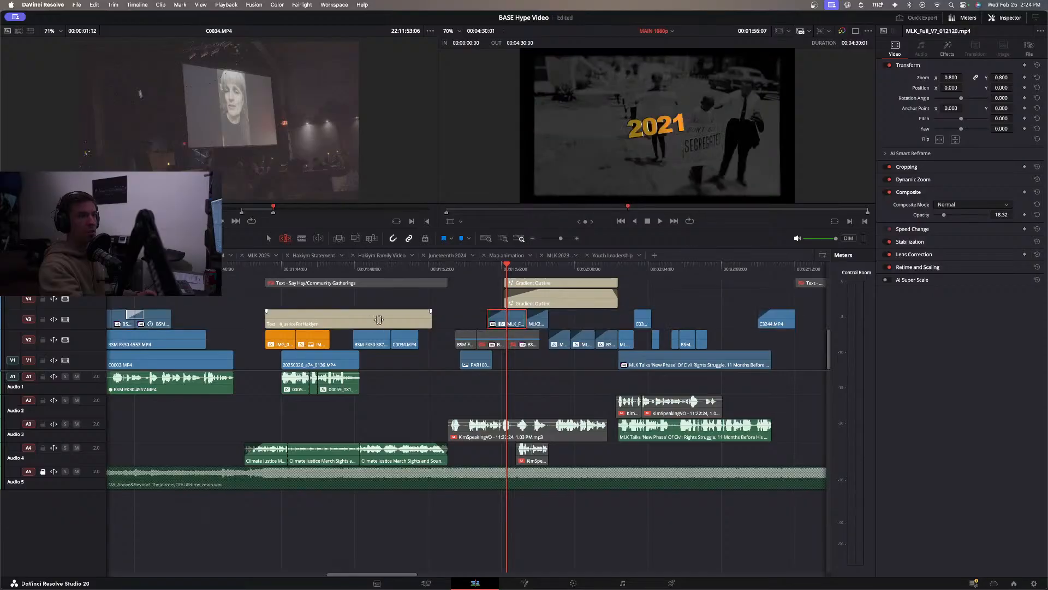
{"action": "left_click_drag", "start_coordinate": [520, 315], "coordinate": [271, 333]}
{"action": "left_click_drag", "start_coordinate": [515, 317], "coordinate": [200, 326]}
{"action": "left_click_drag", "start_coordinate": [519, 314], "coordinate": [347, 332]}
{"action": "left_click_drag", "start_coordinate": [509, 314], "coordinate": [369, 319]}
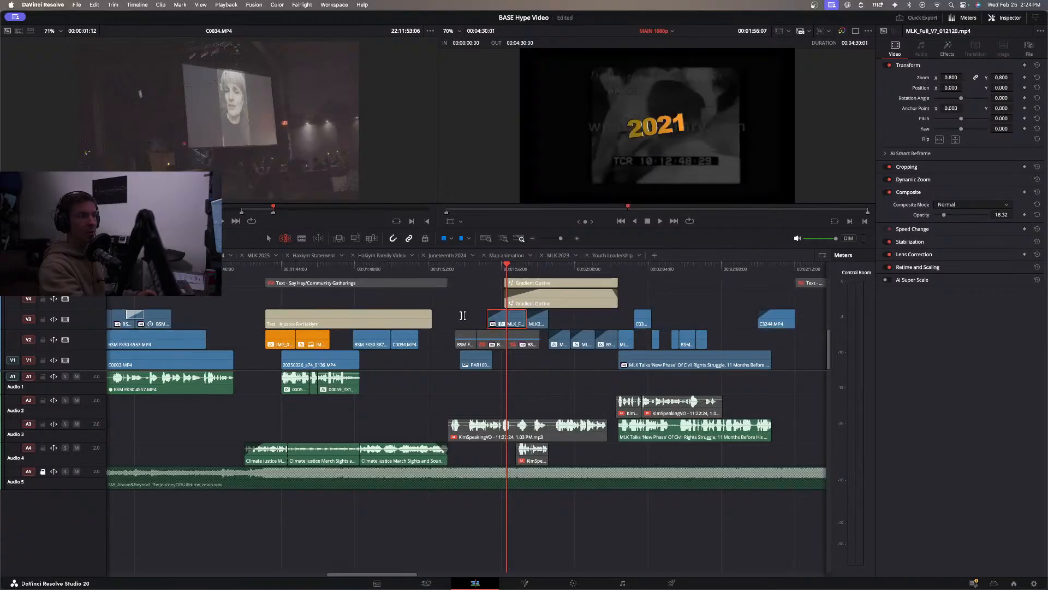
{"action": "left_click_drag", "start_coordinate": [513, 314], "coordinate": [23, 326]}
{"action": "left_click_drag", "start_coordinate": [515, 313], "coordinate": [244, 321]}
{"action": "left_click_drag", "start_coordinate": [520, 315], "coordinate": [307, 324]}
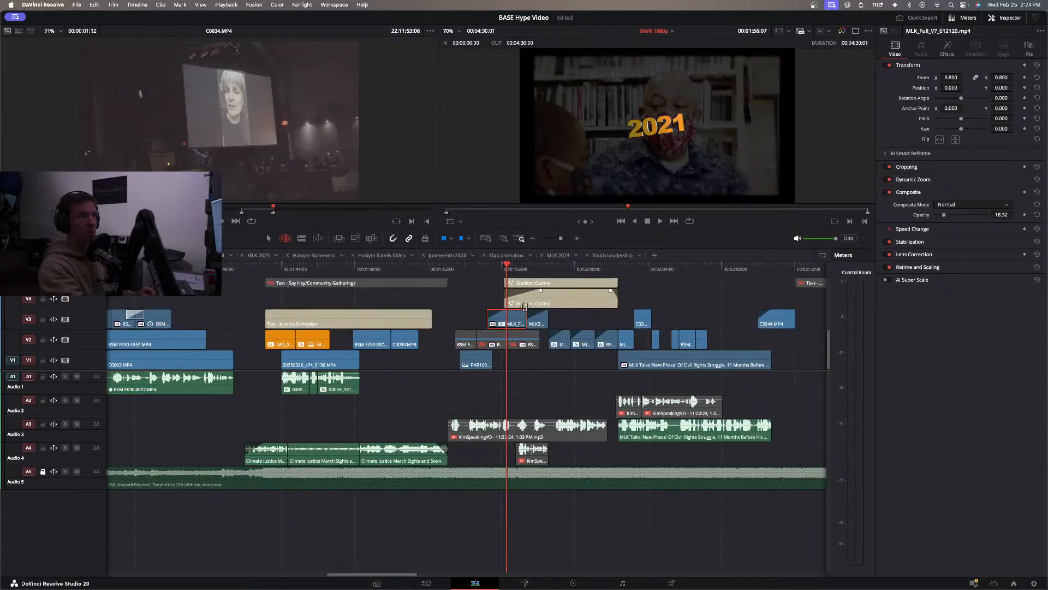
{"action": "left_click_drag", "start_coordinate": [518, 312], "coordinate": [201, 321]}
{"action": "left_click_drag", "start_coordinate": [515, 316], "coordinate": [195, 335]}
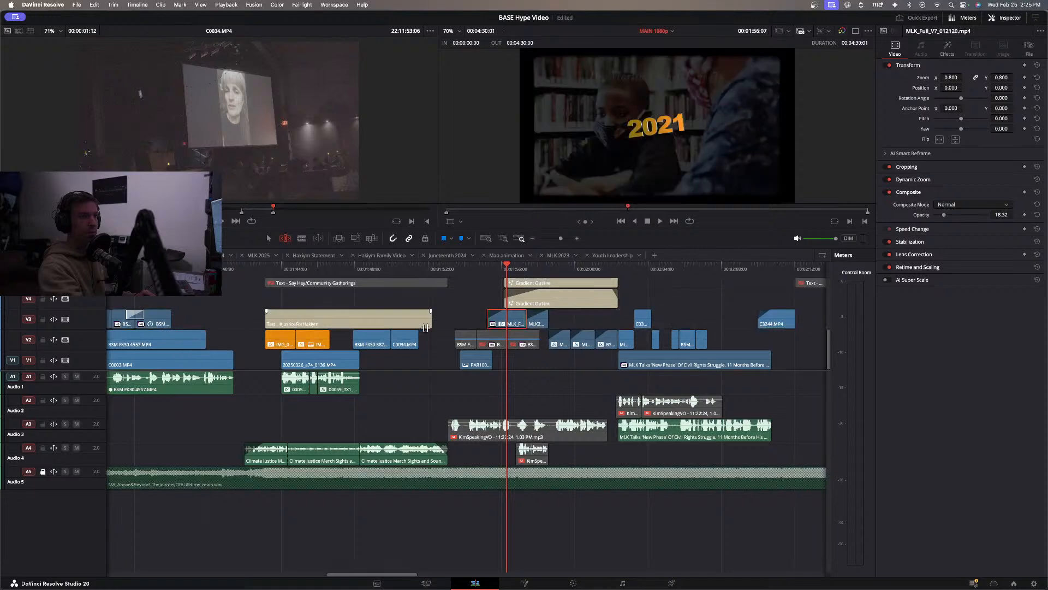
{"action": "left_click_drag", "start_coordinate": [518, 314], "coordinate": [210, 331]}
{"action": "left_click_drag", "start_coordinate": [512, 311], "coordinate": [166, 320]}
{"action": "left_click_drag", "start_coordinate": [524, 314], "coordinate": [436, 327]}
{"action": "left_click_drag", "start_coordinate": [515, 317], "coordinate": [171, 317]}
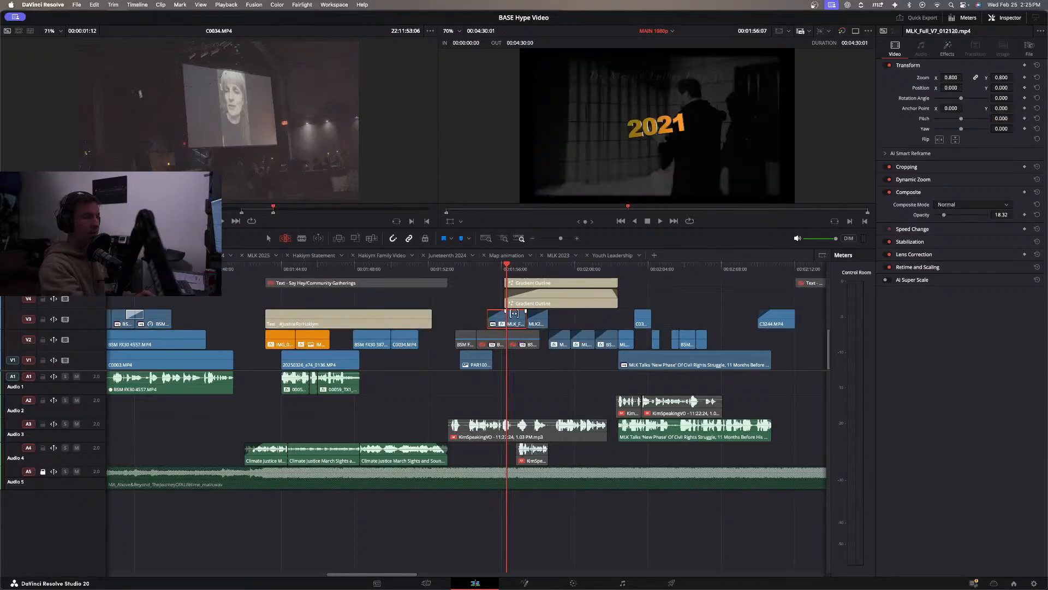
Load the full source of MLK_Full_V7_012120.mp4 into the source viewer at the matching frame and locate it in the media pool.
{"action": "double_click", "coordinate": [514, 314]}
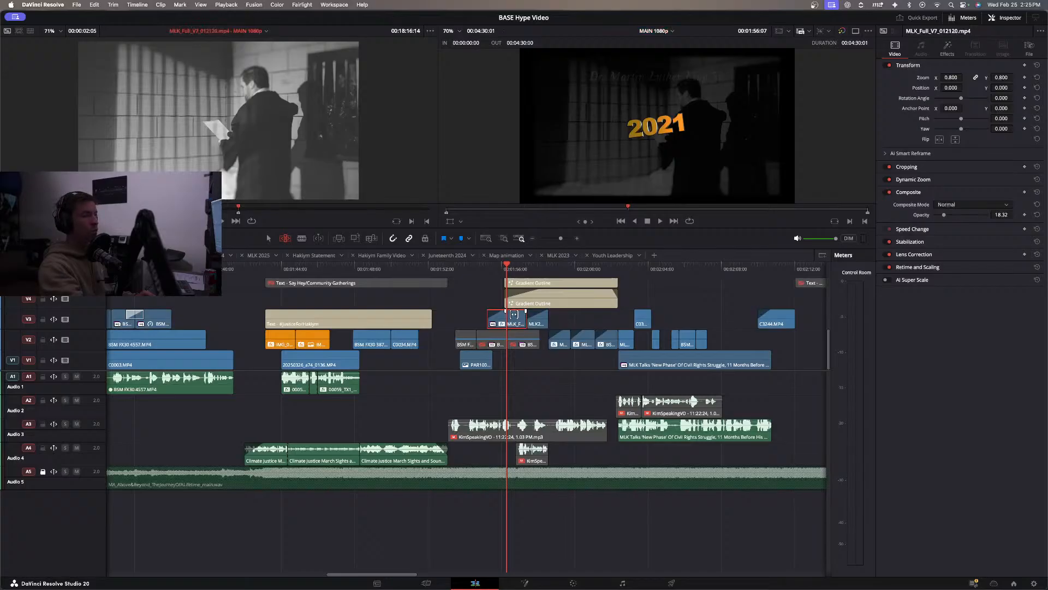
{"action": "left_click", "coordinate": [513, 314]}
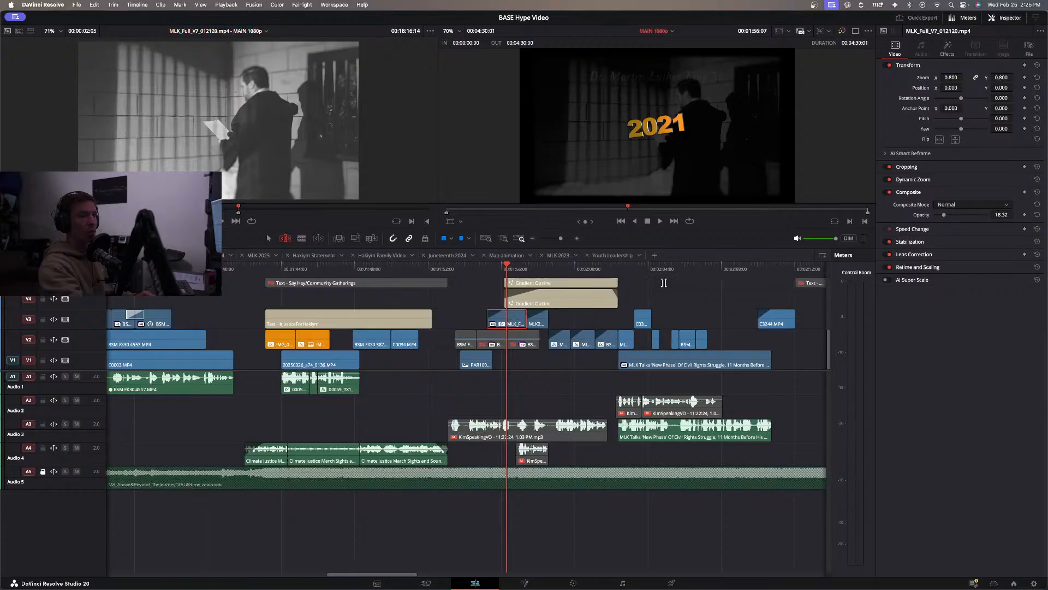
{"action": "left_click", "coordinate": [835, 221]}
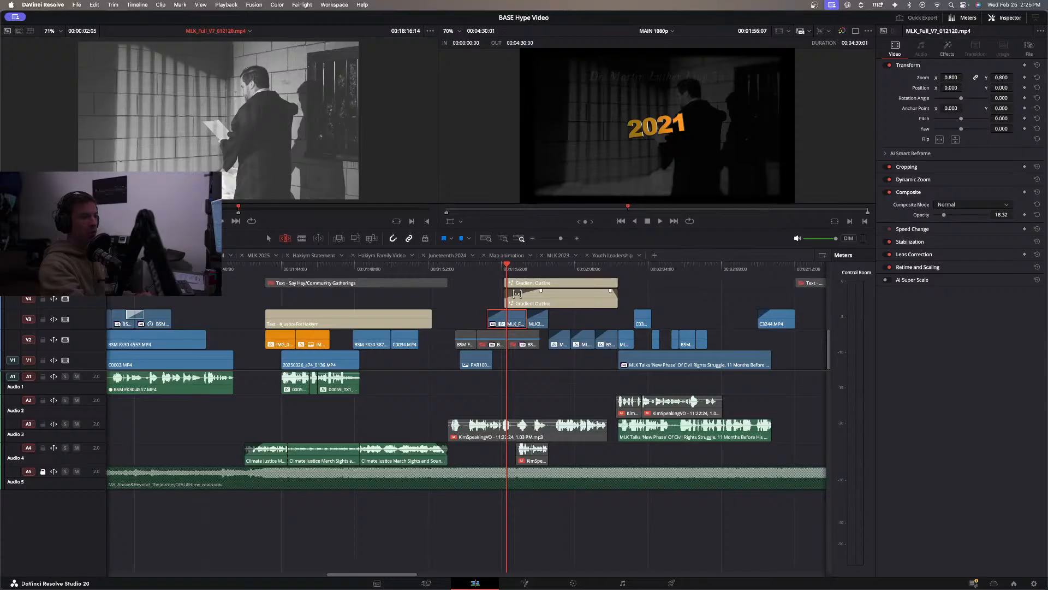
{"action": "left_click", "coordinate": [514, 318]}
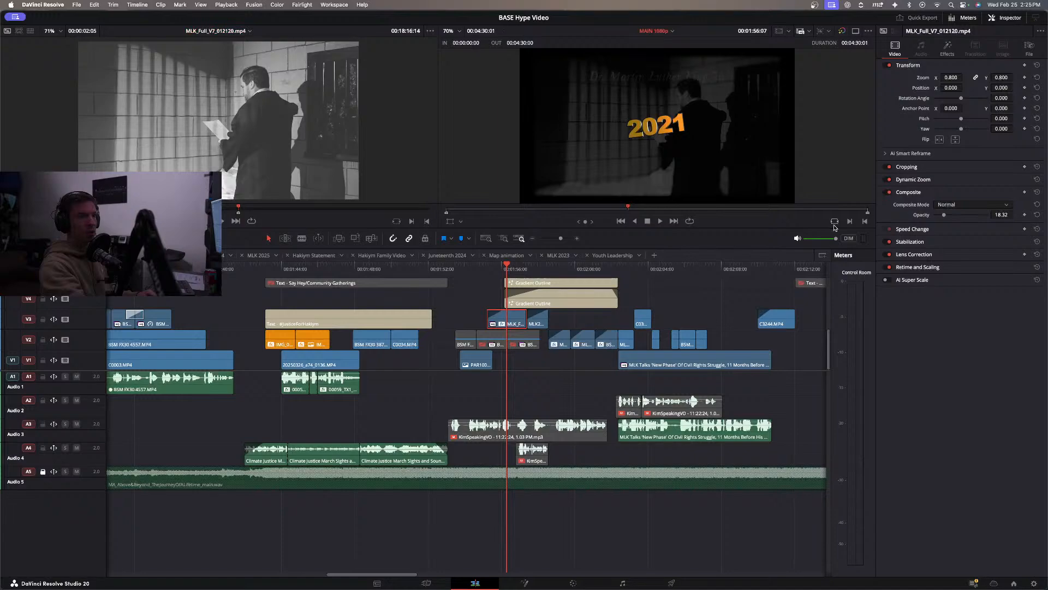
{"action": "left_click", "coordinate": [835, 223]}
{"action": "right_click", "coordinate": [516, 316]}
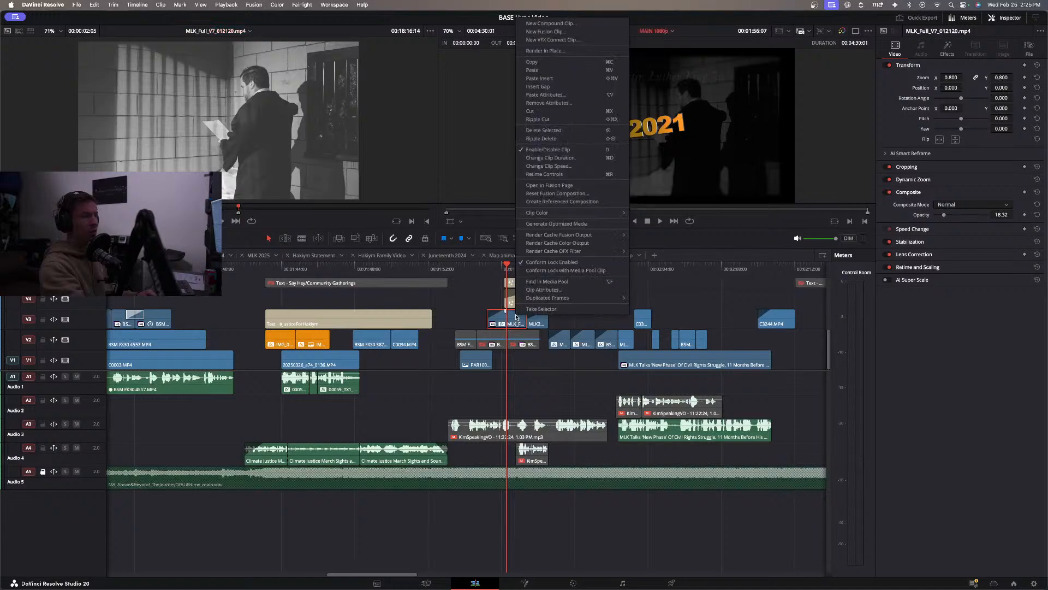
{"action": "left_click", "coordinate": [543, 283]}
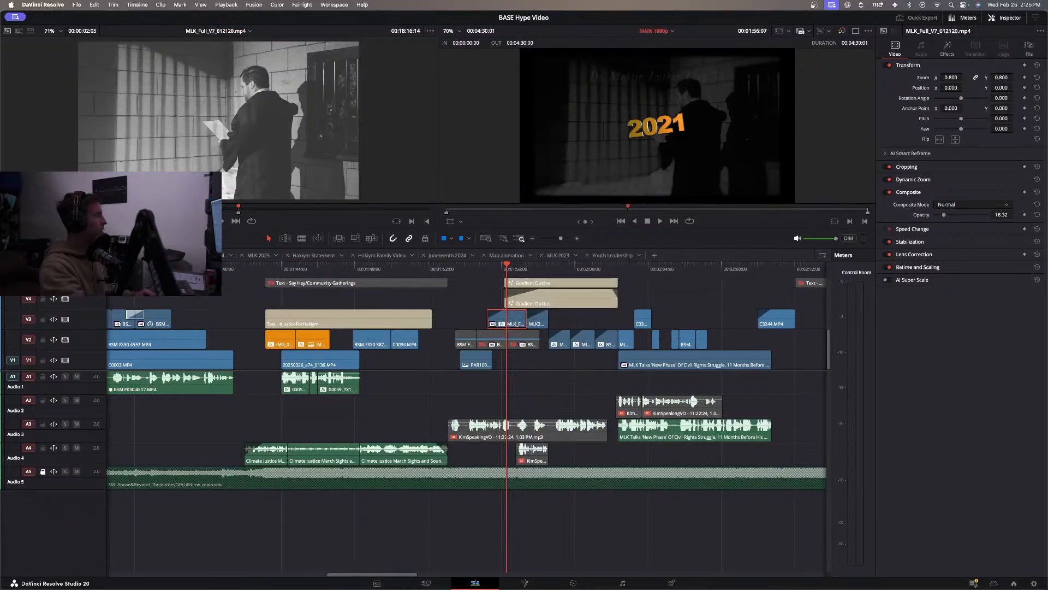
Scrub through the full MLK_Full_V7_012120.mp4 source from its end back to the library bookshelf shot near 00:03:18:23 and play it.
{"action": "left_click_drag", "start_coordinate": [239, 207], "coordinate": [428, 207]}
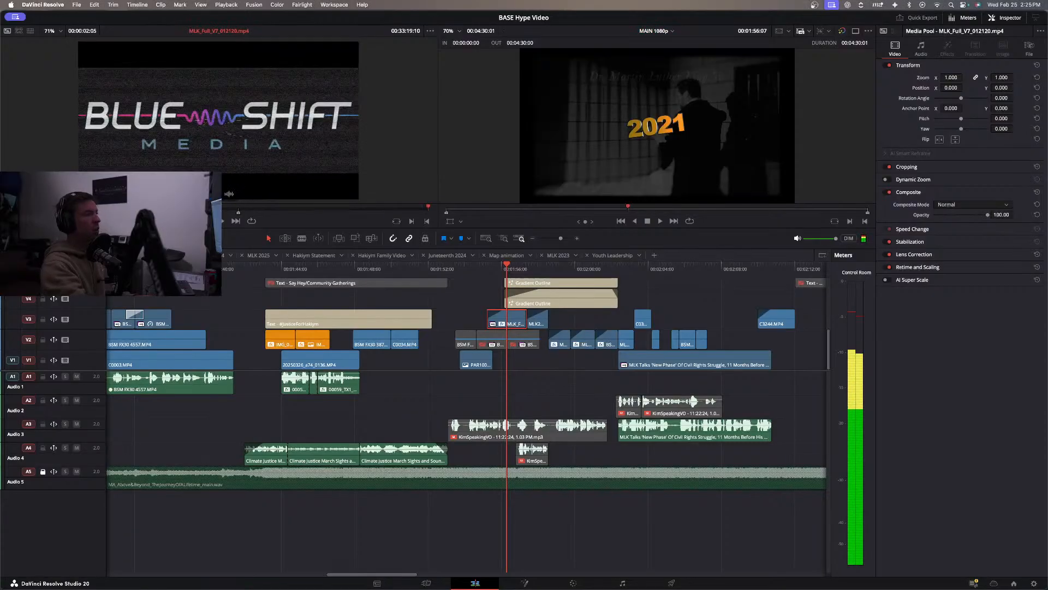
{"action": "left_click", "coordinate": [400, 207]}
{"action": "left_click_drag", "start_coordinate": [401, 211], "coordinate": [50, 214]}
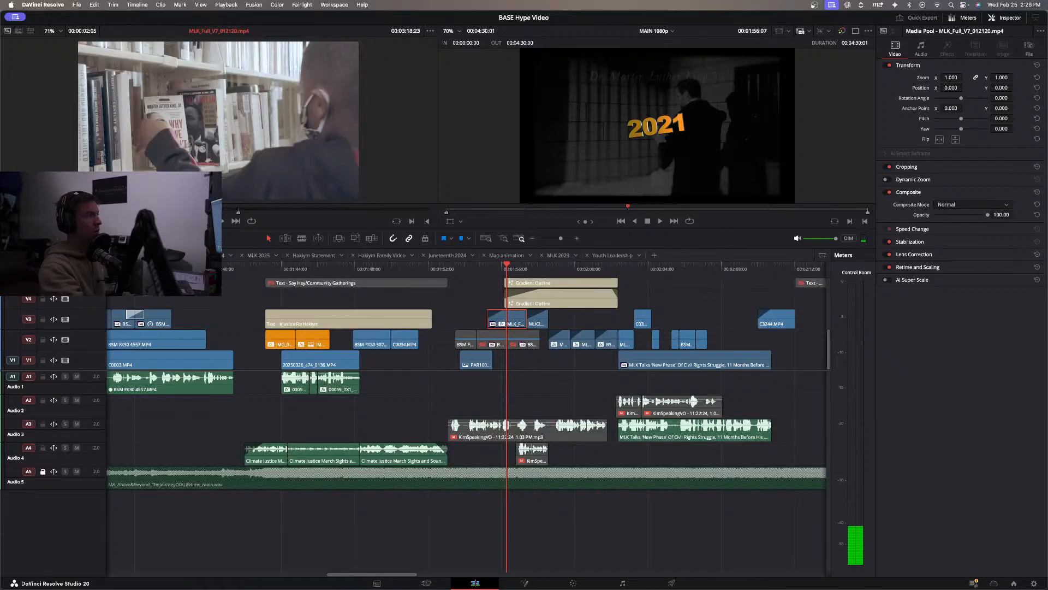
{"action": "key", "text": "space"}
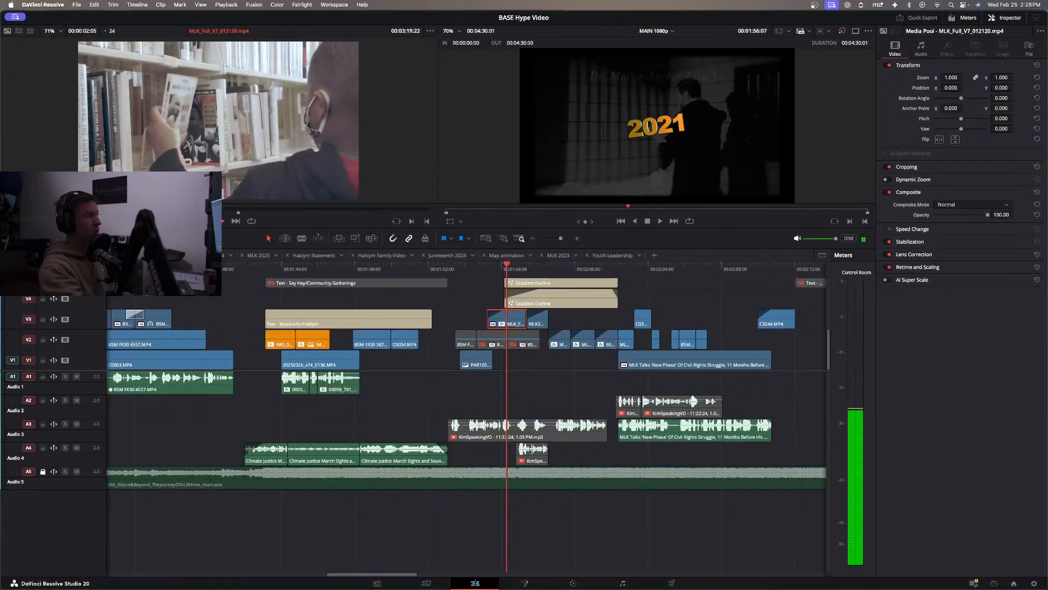
Mark an in point in the MLK_Full_V7_012120.mp4 source at 00:03:19:16, where the book is held up by the library shelves.
{"action": "key", "text": "space"}
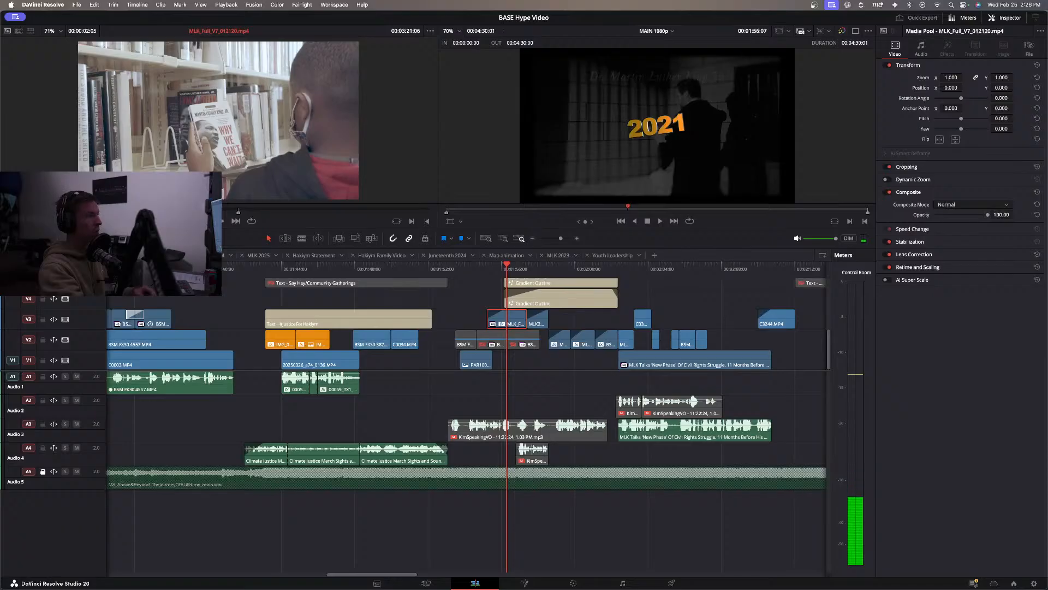
{"action": "key", "text": "Left"}
{"action": "key", "text": "Left"}
{"action": "key", "text": "Left"}
{"action": "key", "text": "Left"}
{"action": "key", "text": "Left"}
{"action": "key", "text": "Left"}
{"action": "key", "text": "Left"}
{"action": "key", "text": "Left"}
{"action": "key", "text": "Left"}
{"action": "key", "text": "Left"}
{"action": "key", "text": "Left"}
{"action": "key", "text": "Left"}
{"action": "key", "text": "Left"}
{"action": "key", "text": "Left"}
{"action": "key", "text": "Left"}
{"action": "key", "text": "Left"}
{"action": "key", "text": "Left"}
{"action": "key", "text": "Left"}
{"action": "key", "text": "Left"}
{"action": "key", "text": "Left"}
{"action": "key", "text": "Left"}
{"action": "key", "text": "Left"}
{"action": "key", "text": "Left"}
{"action": "key", "text": "Left"}
{"action": "key", "text": "Left"}
{"action": "key", "text": "Left"}
{"action": "key", "text": "Left"}
{"action": "key", "text": "Left"}
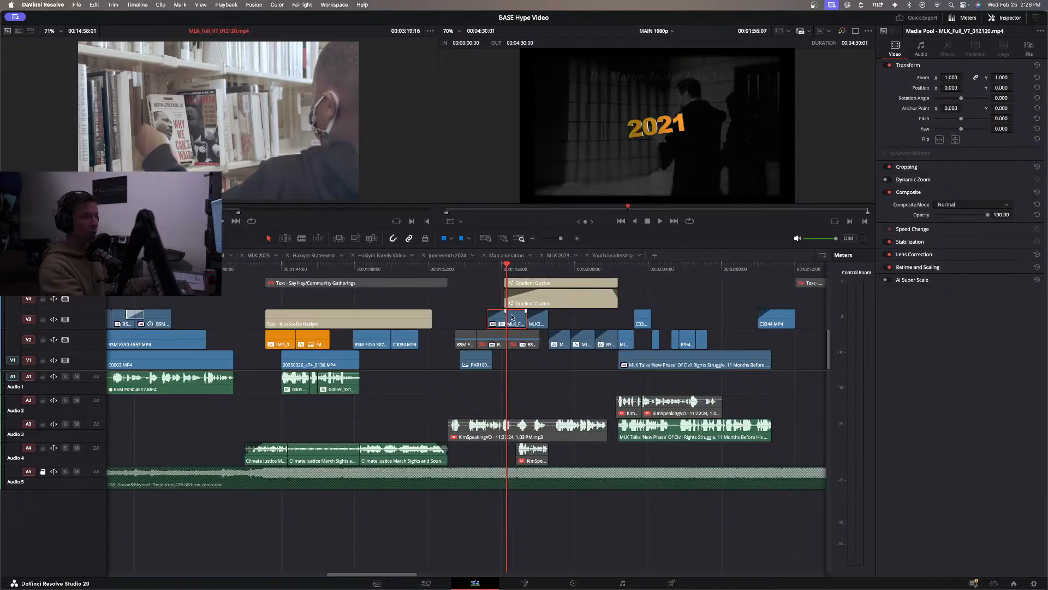
Target V3 and replace the MLK_Full_V7_012120.mp4 clip at 00:01:55:05 with the marked library book shot.
{"action": "right_click", "coordinate": [512, 316]}
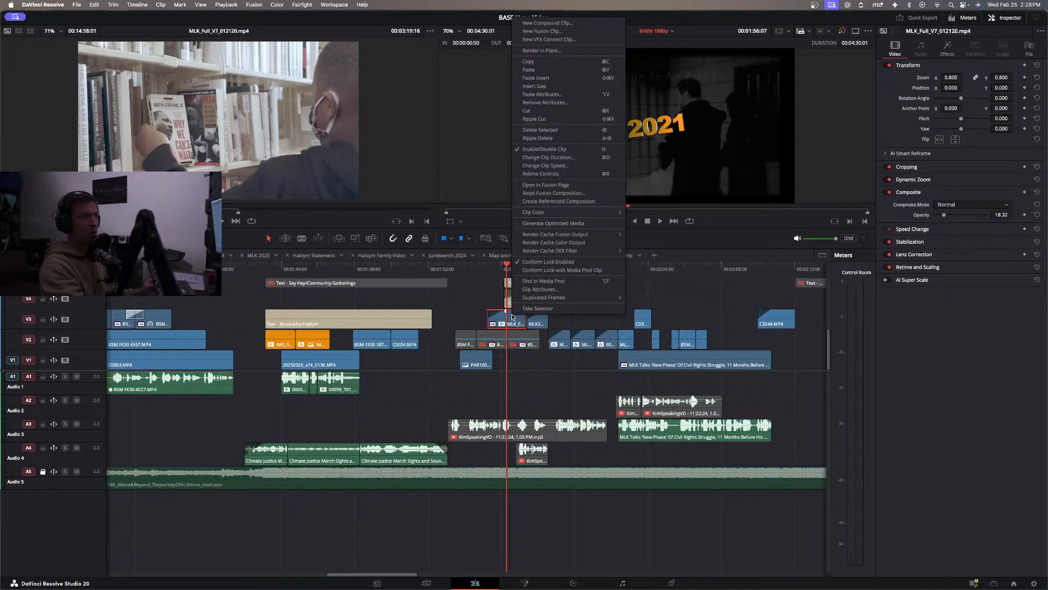
{"action": "left_click", "coordinate": [476, 304]}
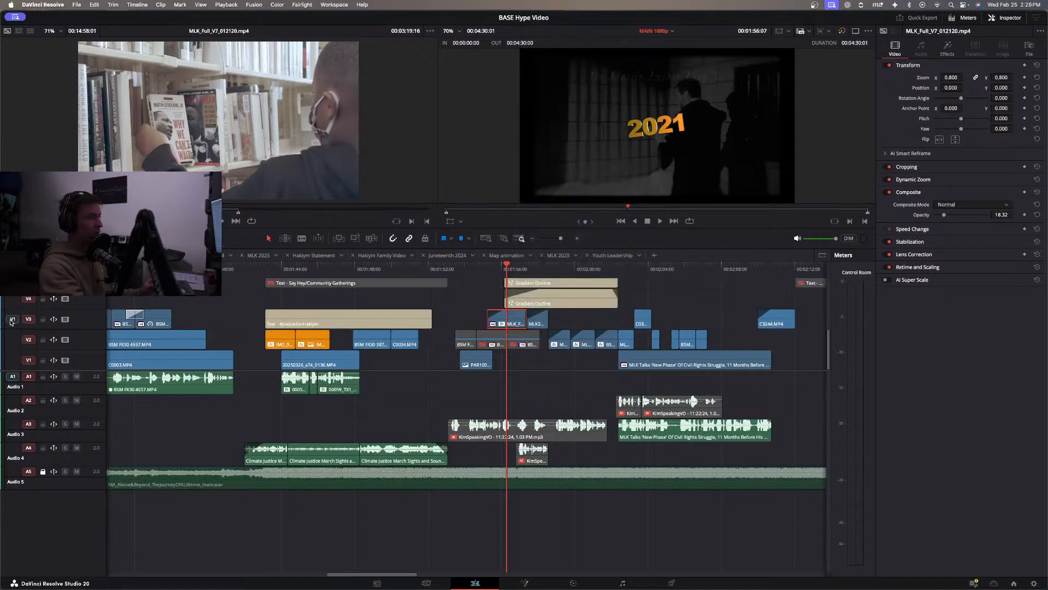
{"action": "left_click", "coordinate": [486, 269]}
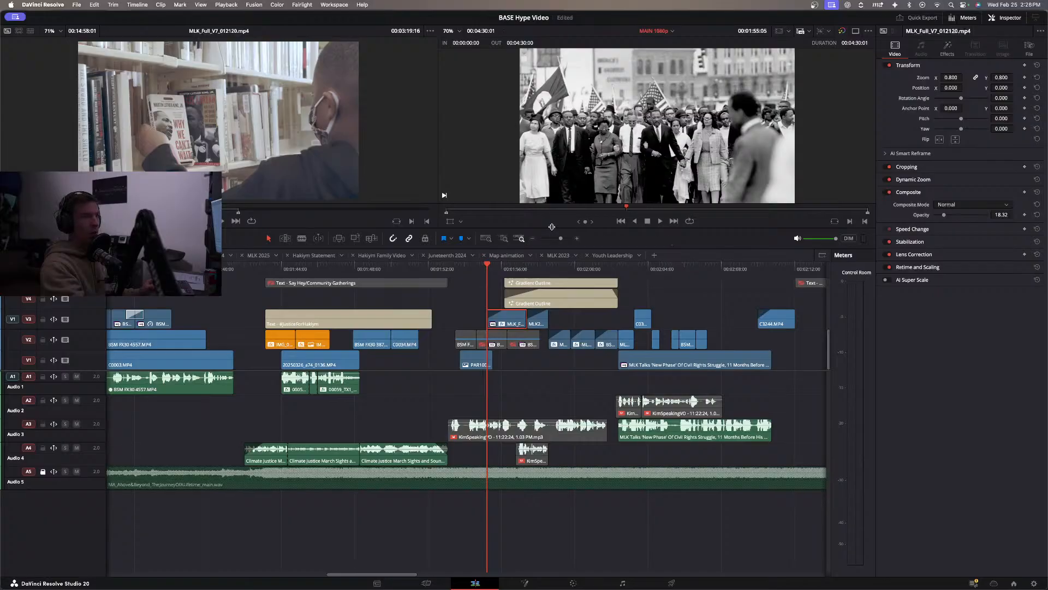
{"action": "left_click", "coordinate": [372, 239]}
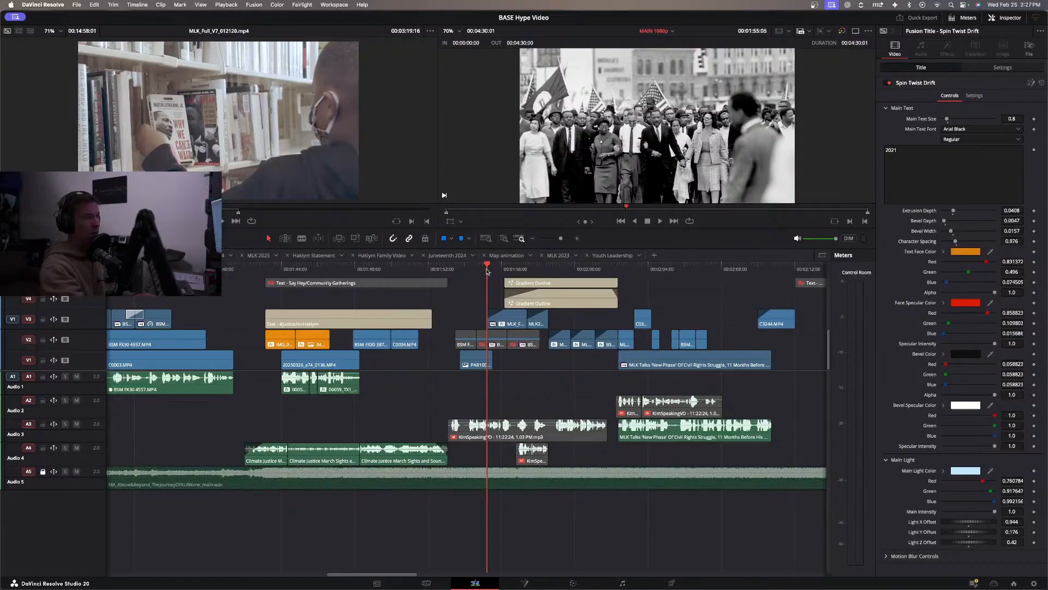
Slip the library footage on V3 behind the 2021 title by about 23 frames and replay the year titles.
{"action": "key", "text": "space"}
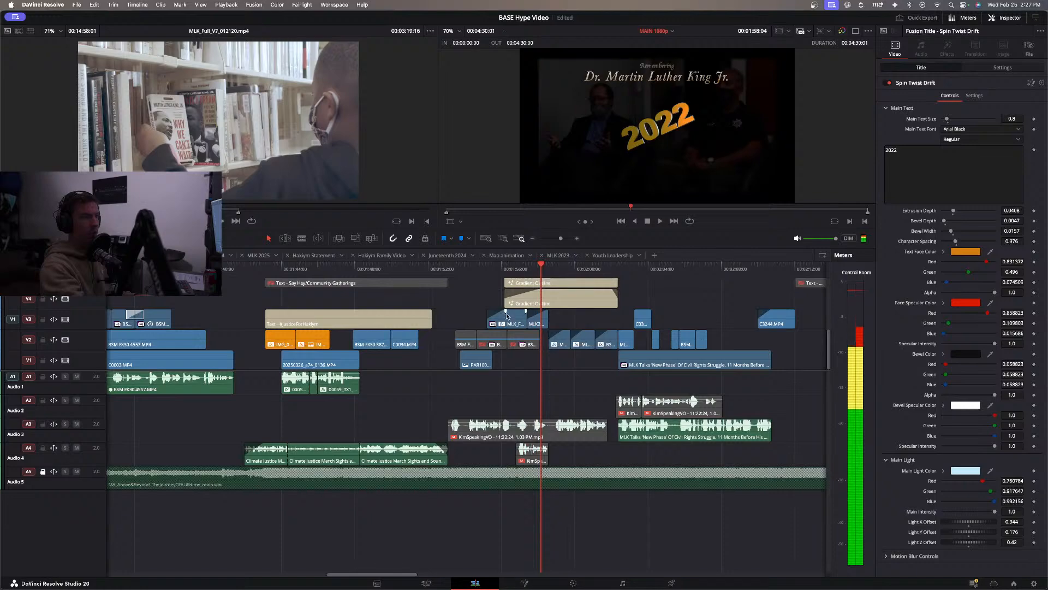
{"action": "left_click", "coordinate": [513, 317]}
{"action": "left_click_drag", "start_coordinate": [525, 314], "coordinate": [530, 314]}
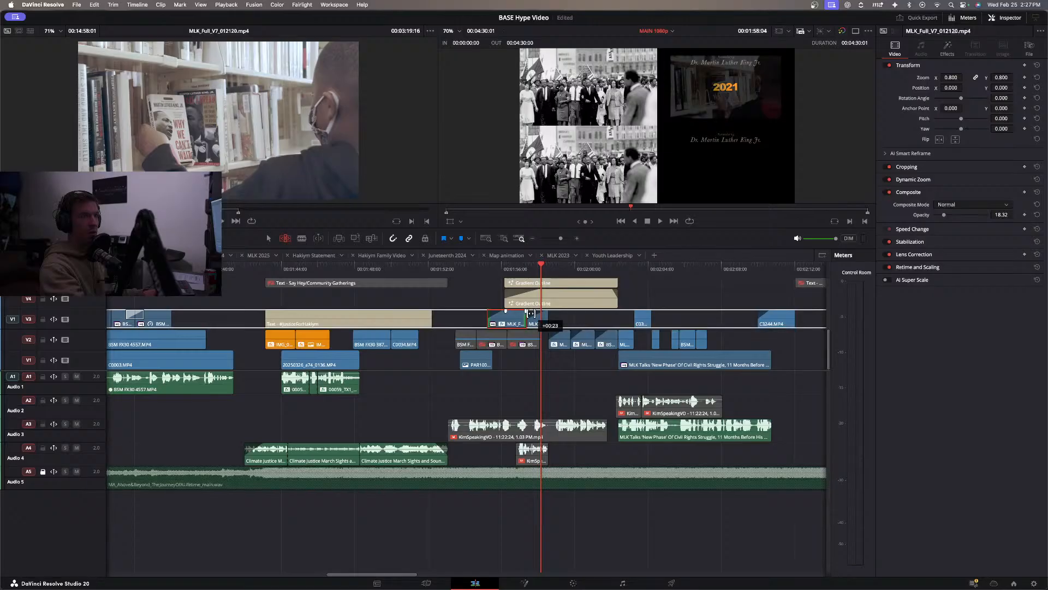
{"action": "left_click_drag", "start_coordinate": [531, 313], "coordinate": [530, 313]}
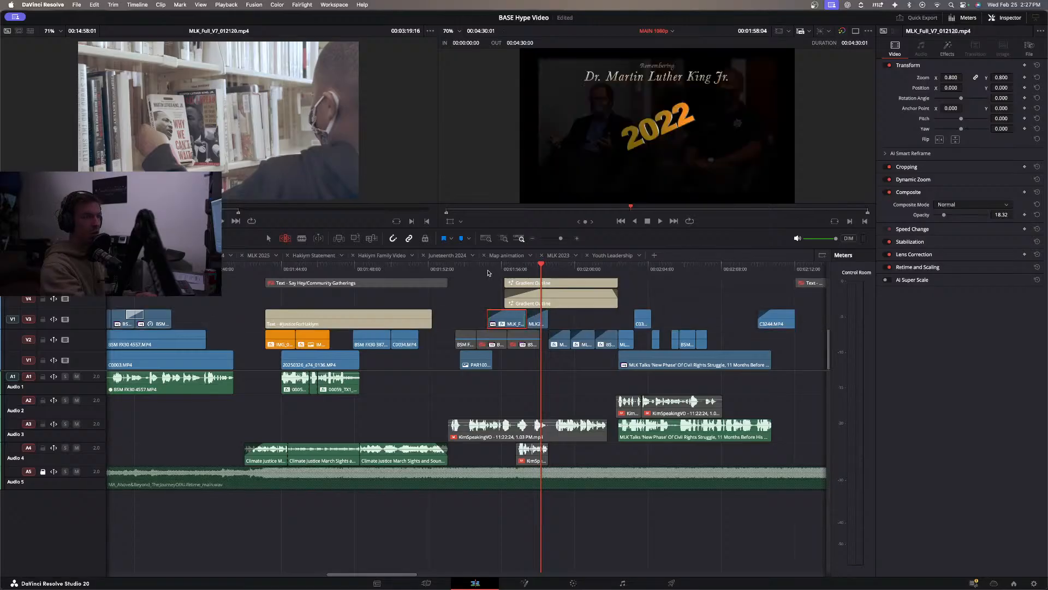
{"action": "left_click", "coordinate": [486, 268]}
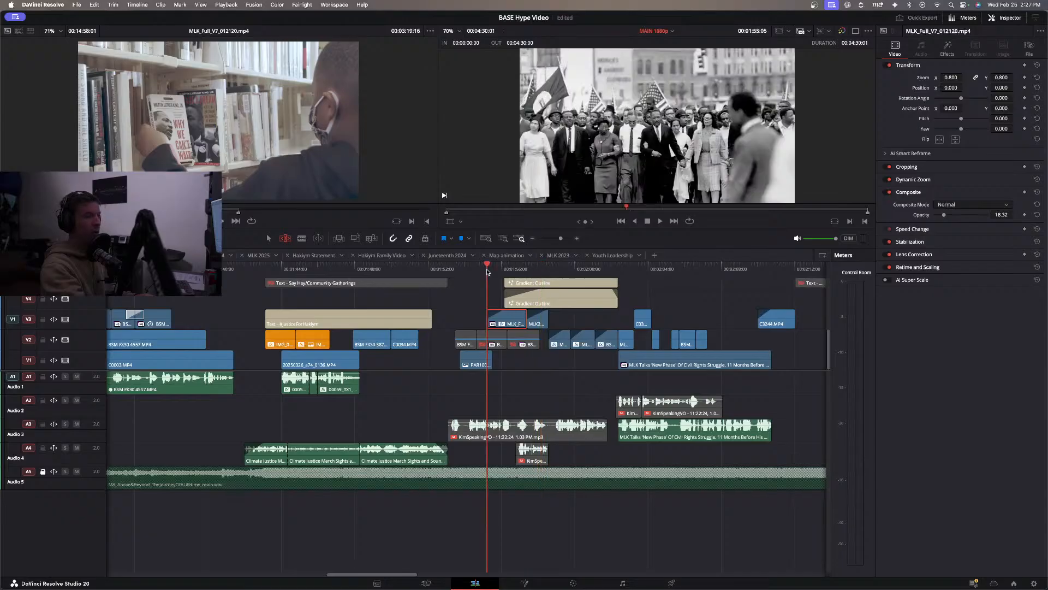
{"action": "key", "text": "space"}
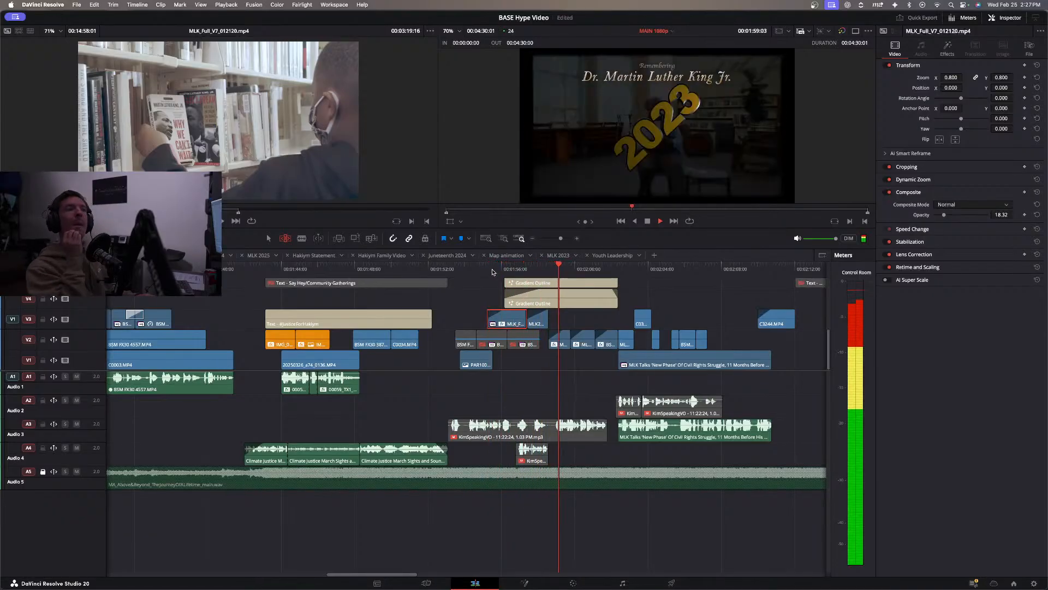
{"action": "key", "text": "space"}
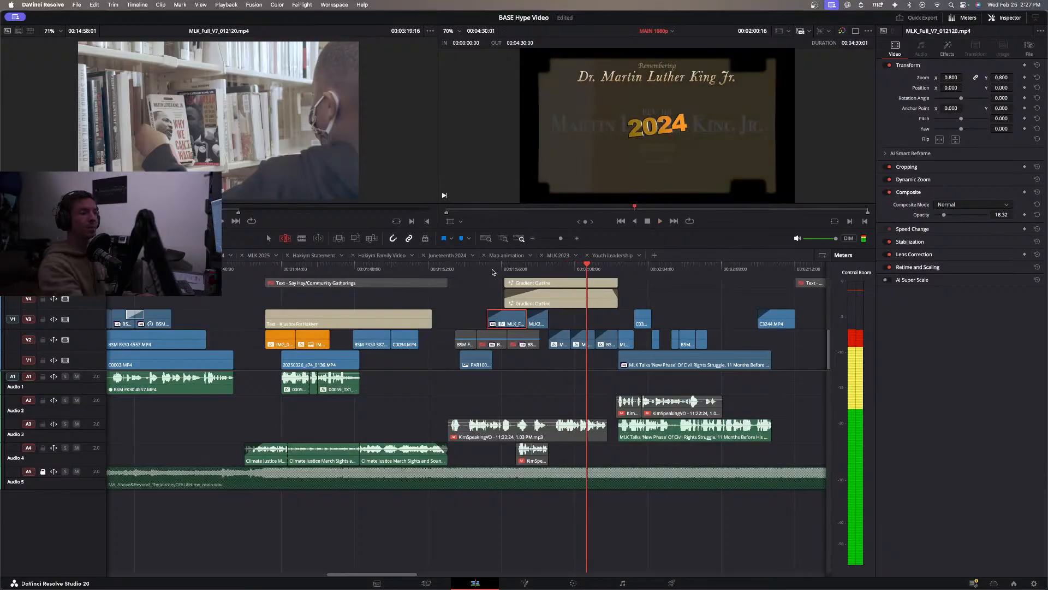
Select MLK2022_v8_24p_01272022.mp4 on V3 and replay the year title sequence to review the 2022 background.
{"action": "left_click", "coordinate": [530, 269]}
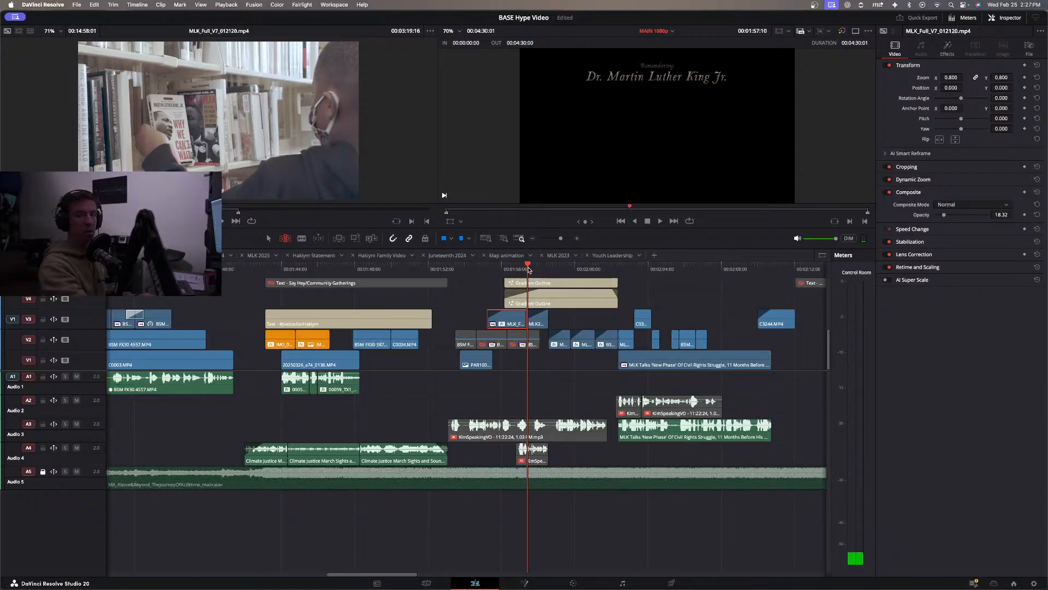
{"action": "key", "text": "space"}
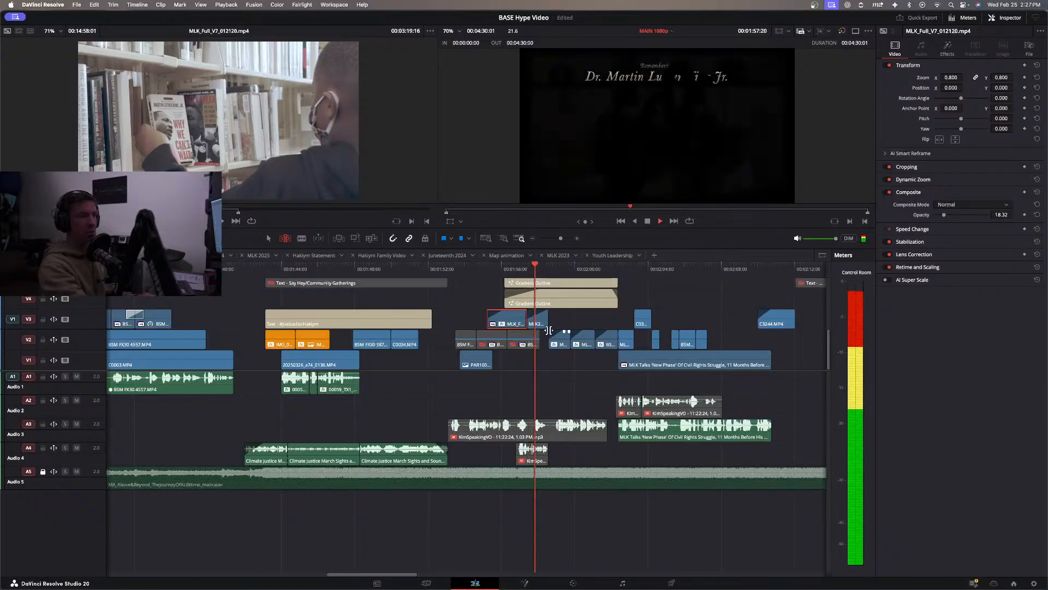
{"action": "left_click", "coordinate": [540, 320]}
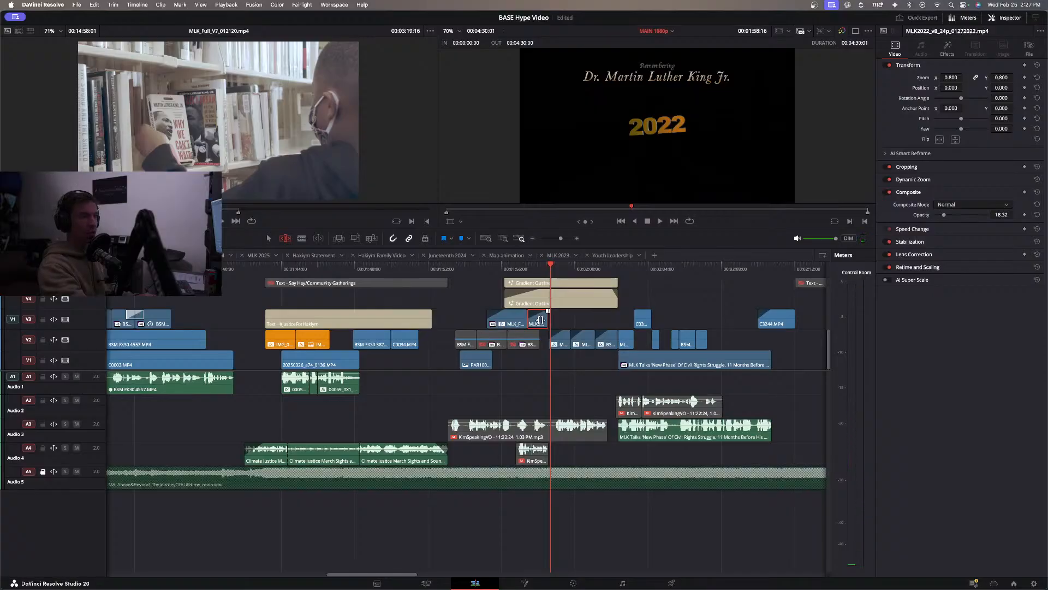
{"action": "key", "text": "space"}
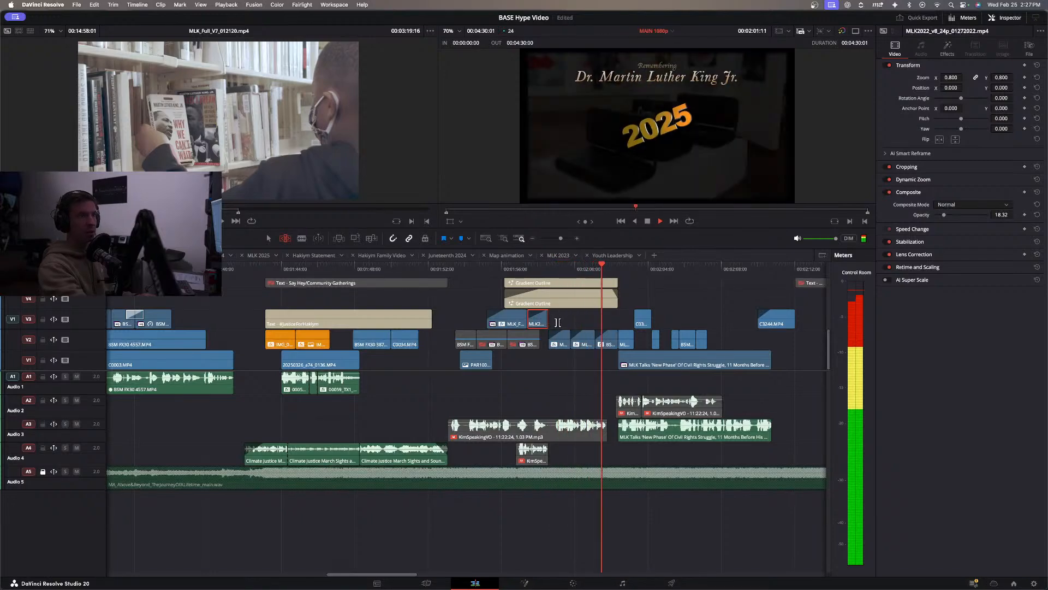
{"action": "key", "text": "space"}
{"action": "left_click", "coordinate": [517, 268]}
{"action": "key", "text": "space"}
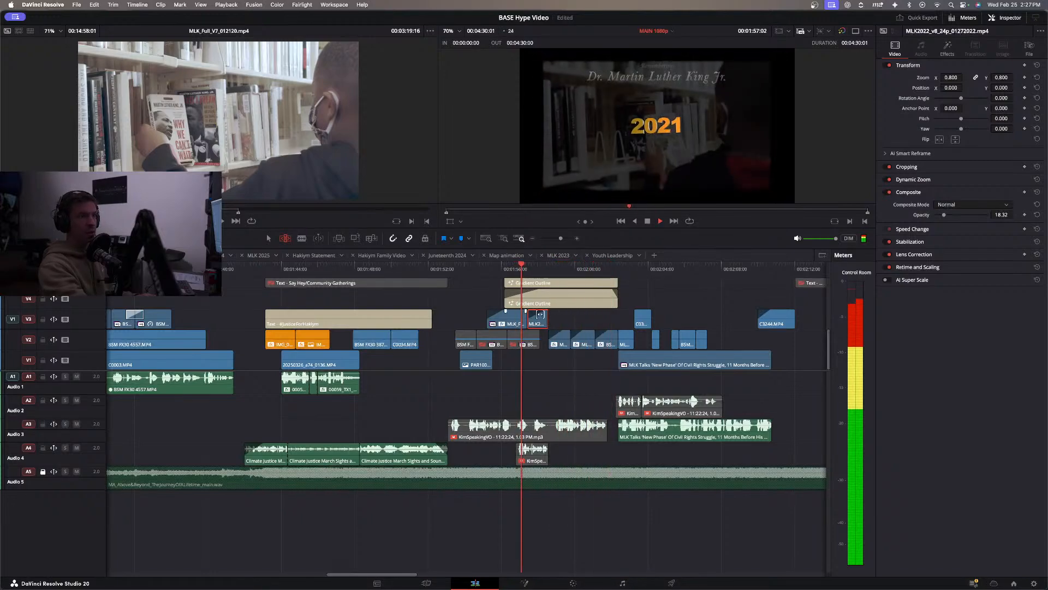
{"action": "left_click", "coordinate": [487, 268]}
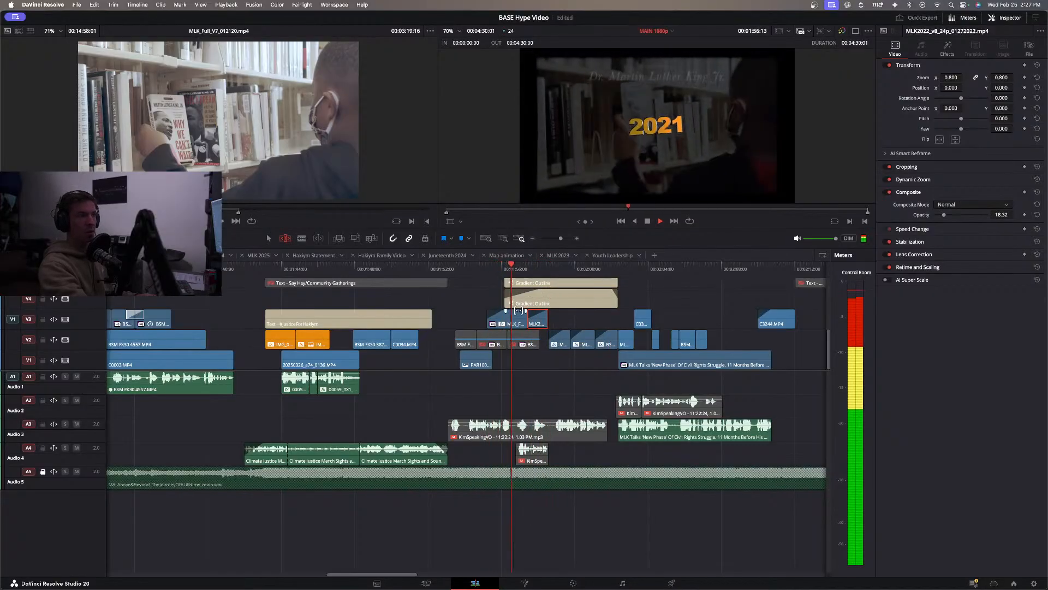
{"action": "left_click", "coordinate": [478, 275]}
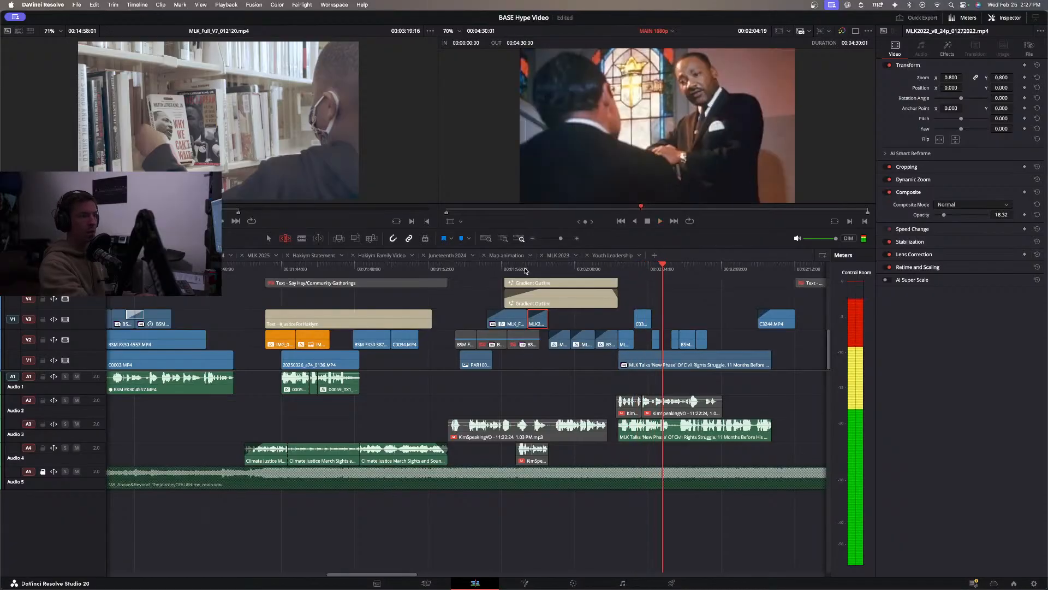
Park the playhead on the 2022 title and load the full source of MLK2022_v8_24p_01272022.mp4 into the source viewer.
{"action": "left_click", "coordinate": [525, 269]}
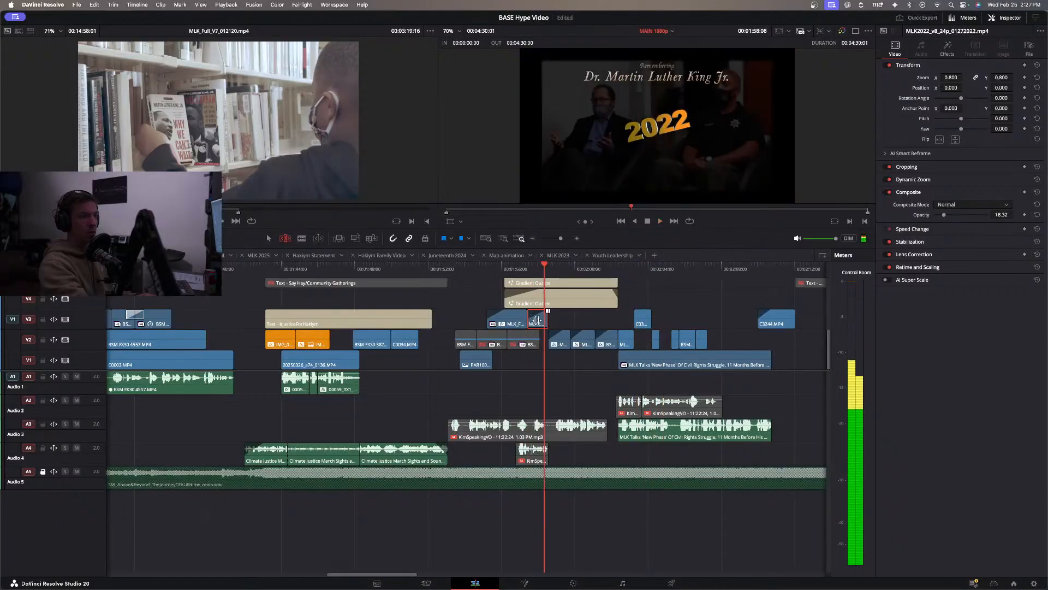
{"action": "right_click", "coordinate": [537, 322]}
{"action": "left_click", "coordinate": [558, 290]}
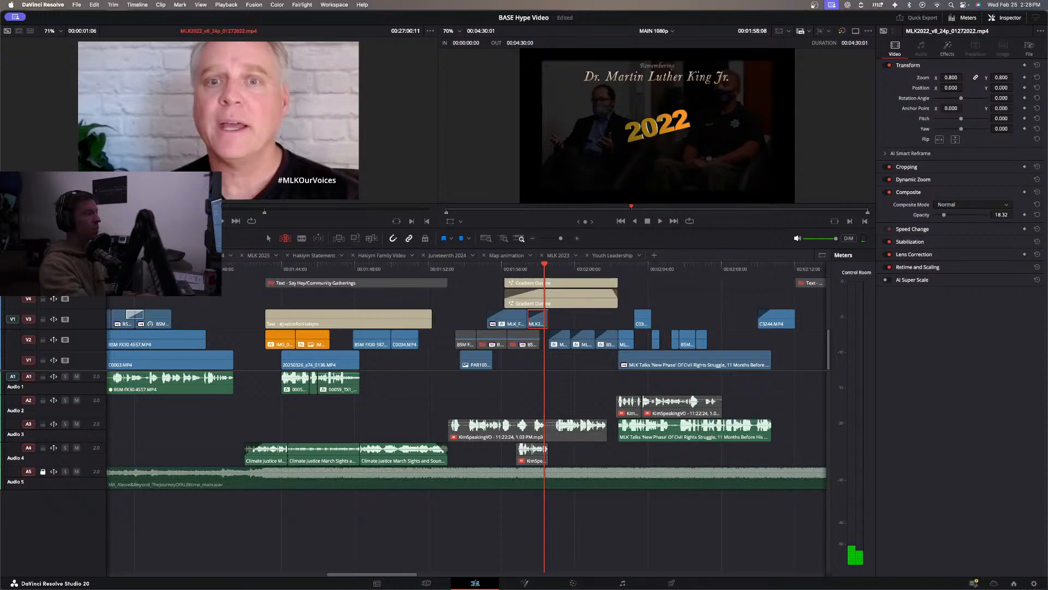
{"action": "key", "text": "f"}
Scan the MLK2022_v8_24p_01272022.mp4 source and mark an in point at 00:21:16:01, on the two girls seated at a table.
{"action": "key", "text": "space"}
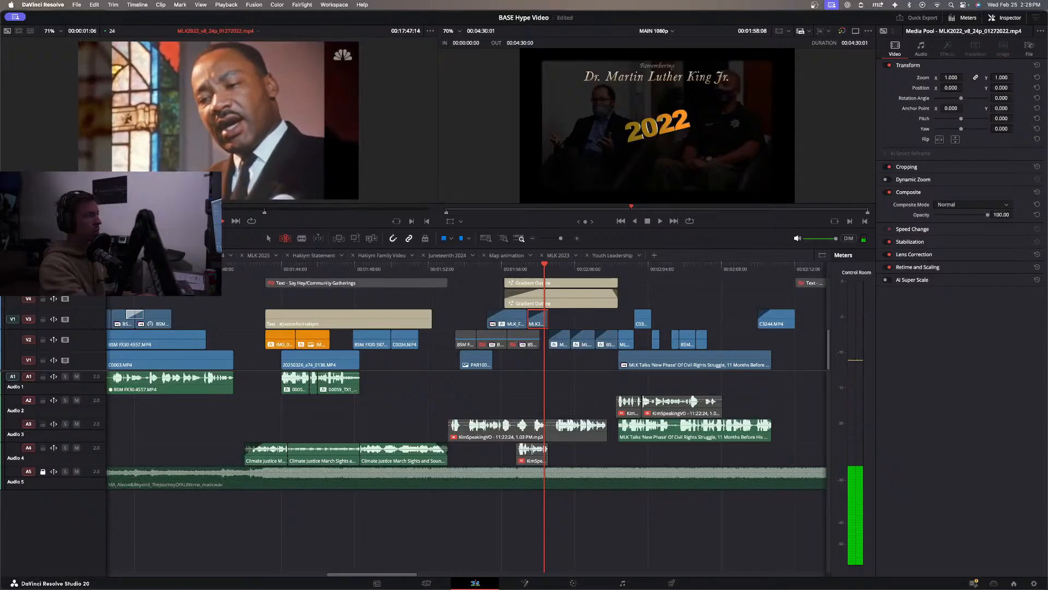
{"action": "key", "text": "l"}
{"action": "key", "text": "l"}
{"action": "key", "text": "l"}
{"action": "key", "text": "l"}
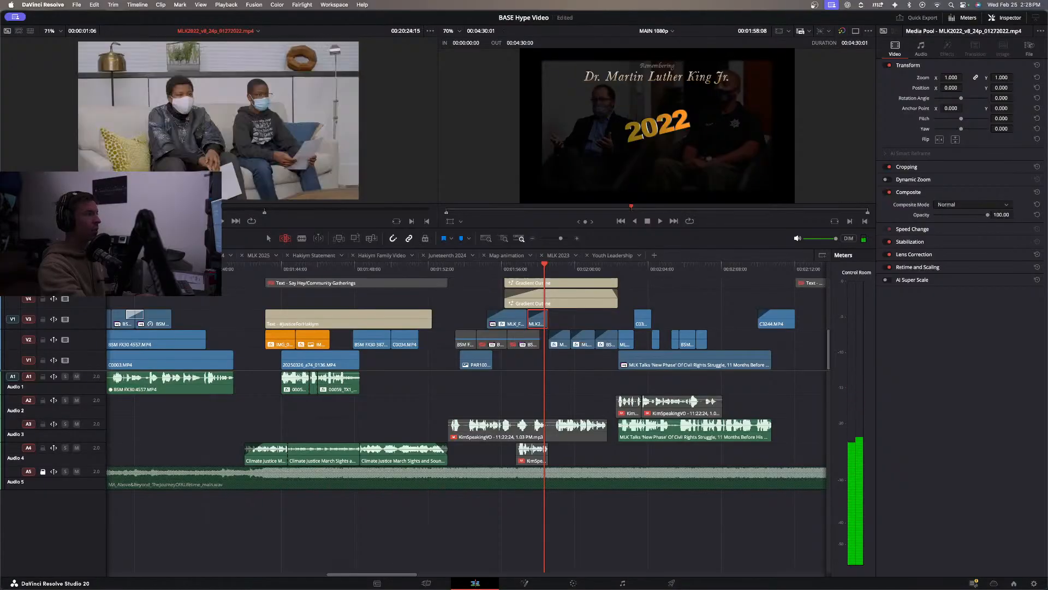
{"action": "left_click_drag", "start_coordinate": [180, 210], "coordinate": [179, 210]}
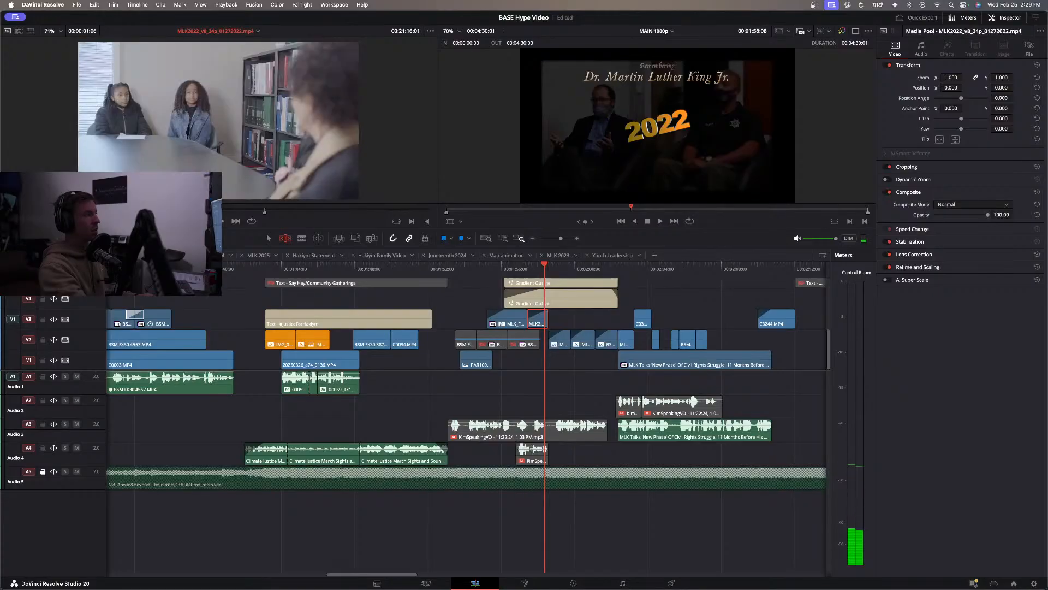
{"action": "key", "text": "i"}
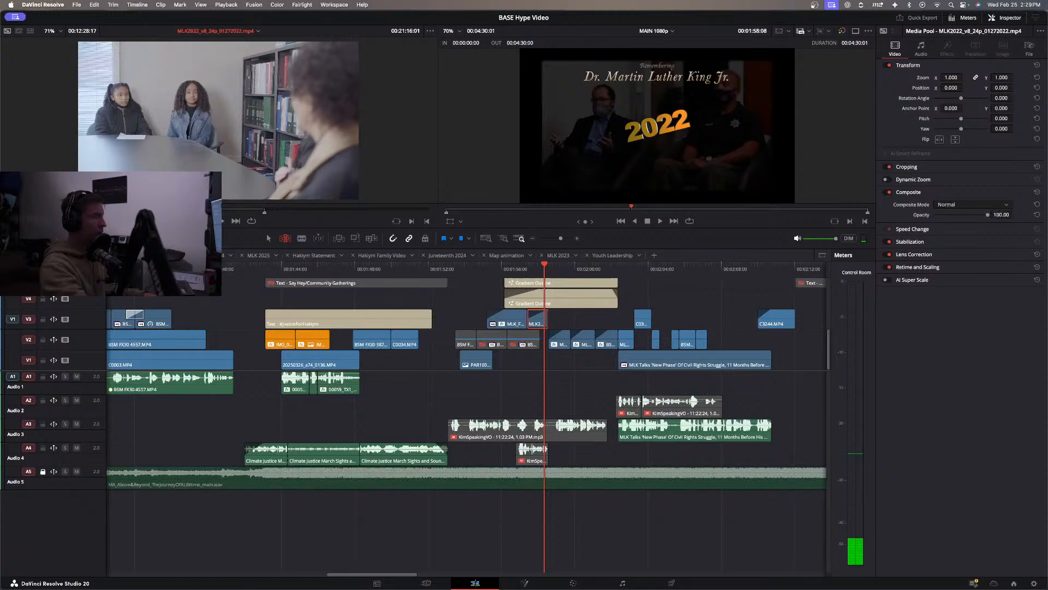
Replace the MLK2022_v8_24p_01272022.mp4 clip on V3 at 00:01:57:10 with the marked shot and play it behind the 2022 title.
{"action": "left_click", "coordinate": [528, 269]}
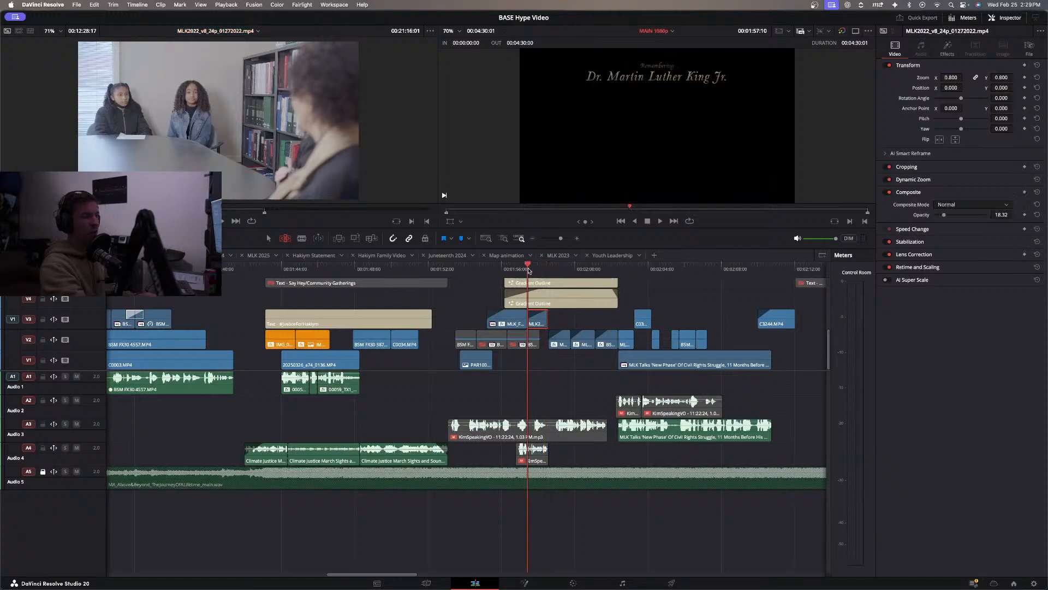
{"action": "left_click", "coordinate": [370, 240]}
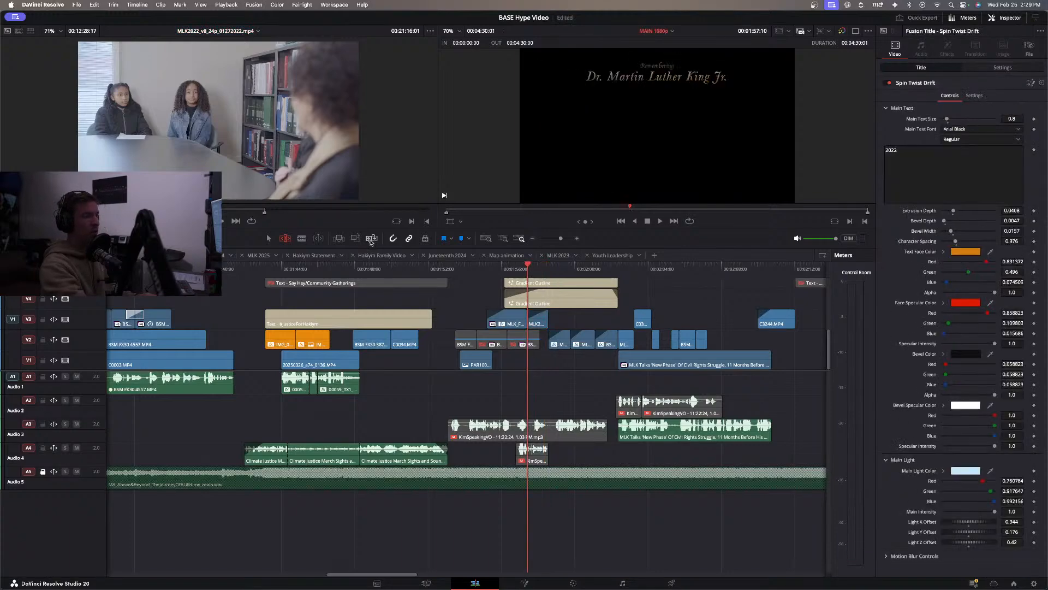
{"action": "key", "text": "space"}
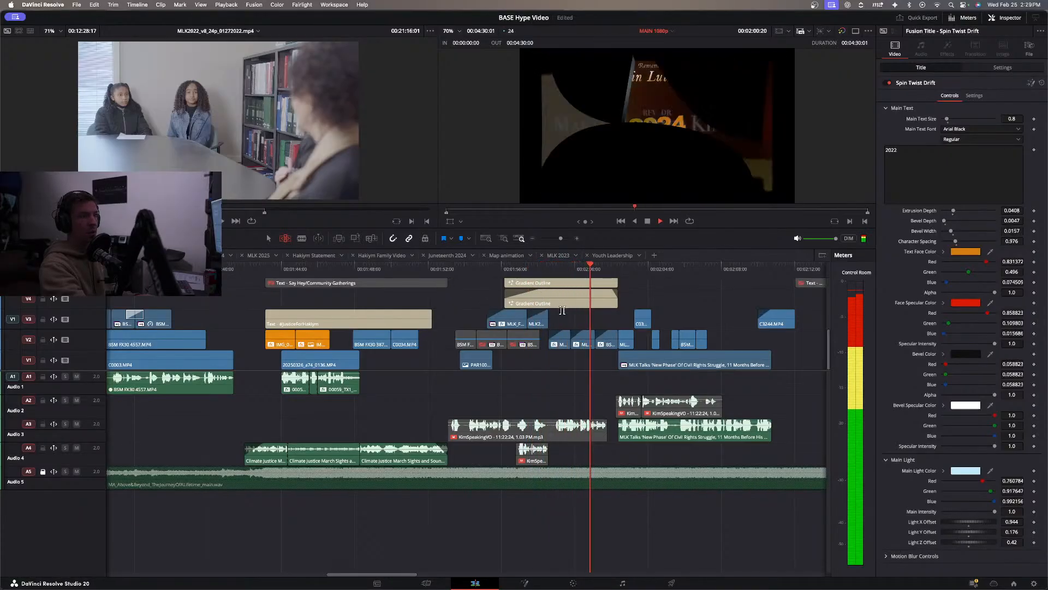
{"action": "left_click", "coordinate": [539, 273]}
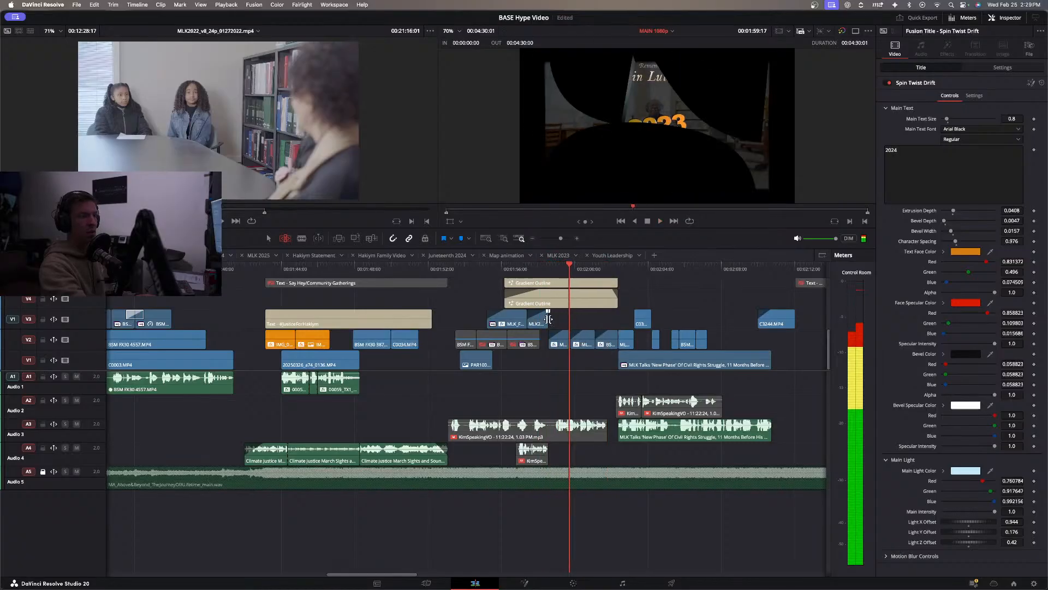
Slip the footage inside the MLK2022_v8_24p_01272022.mp4 clip on V3 slightly and replay the titles from 2021 onward.
{"action": "left_click", "coordinate": [515, 274]}
{"action": "key", "text": "space"}
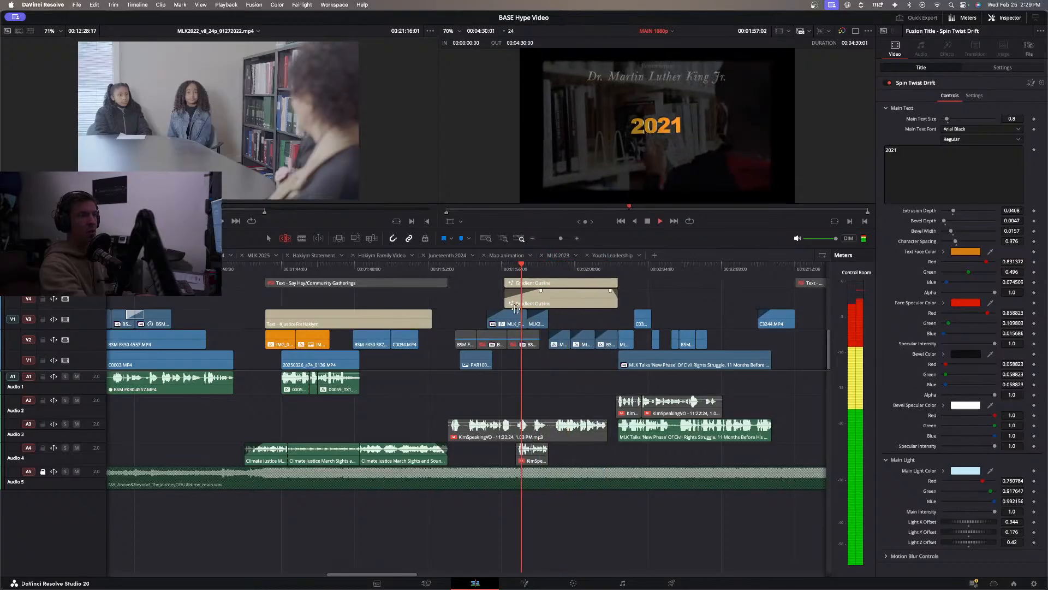
{"action": "key", "text": "space"}
{"action": "left_click_drag", "start_coordinate": [542, 317], "coordinate": [545, 317]}
{"action": "left_click", "coordinate": [518, 273]}
{"action": "key", "text": "space"}
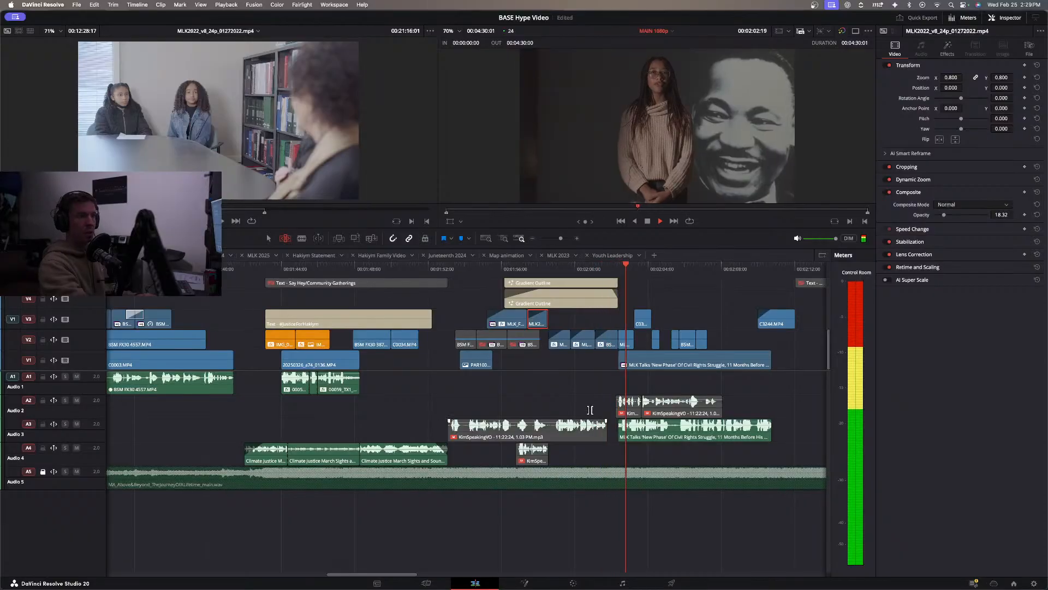
Replay the MLK section from the opening march footage through the year titles to check both replaced backgrounds.
{"action": "left_click", "coordinate": [570, 322]}
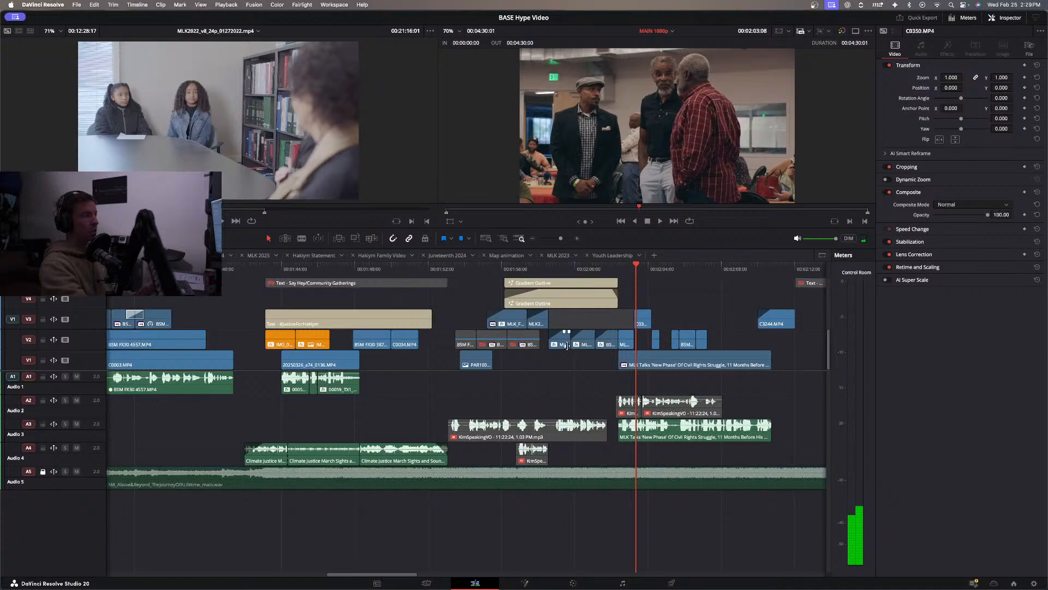
{"action": "left_click", "coordinate": [487, 268]}
{"action": "key", "text": "space"}
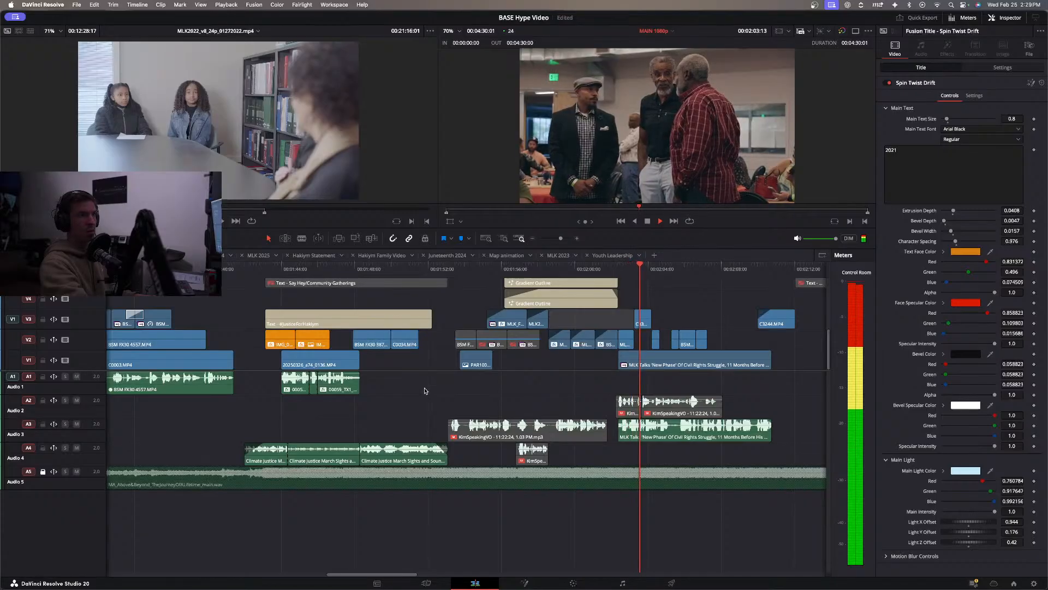
{"action": "left_click", "coordinate": [449, 268]}
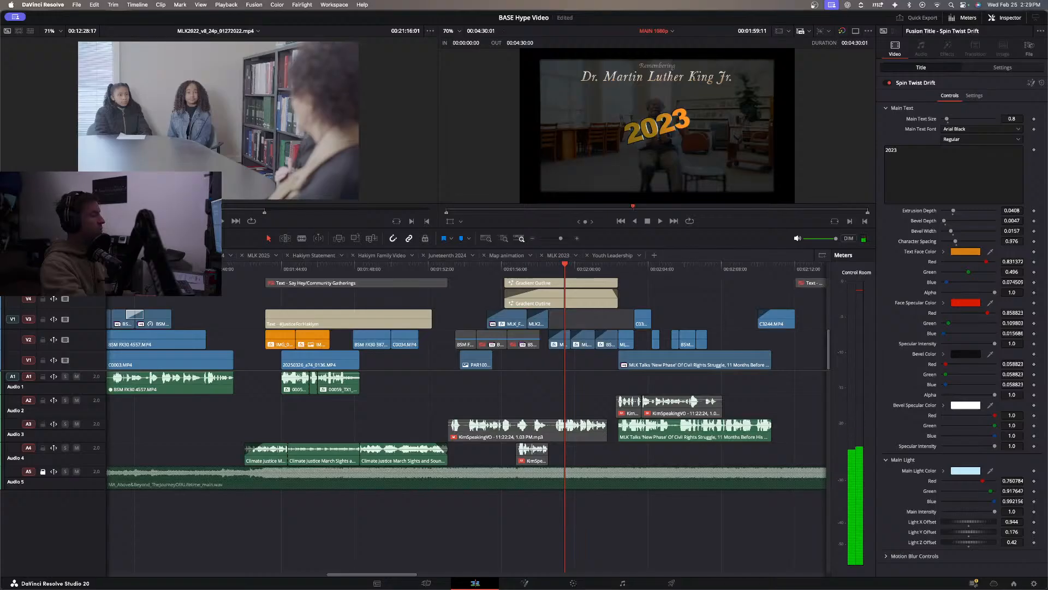
Scan the MLK2022_v8_24p_01272022.mp4 source for a soundbite from the speaker in red and mark it from 00:06:51:04 to 00:06:59:00.
{"action": "left_click_drag", "start_coordinate": [164, 211], "coordinate": [78, 211]}
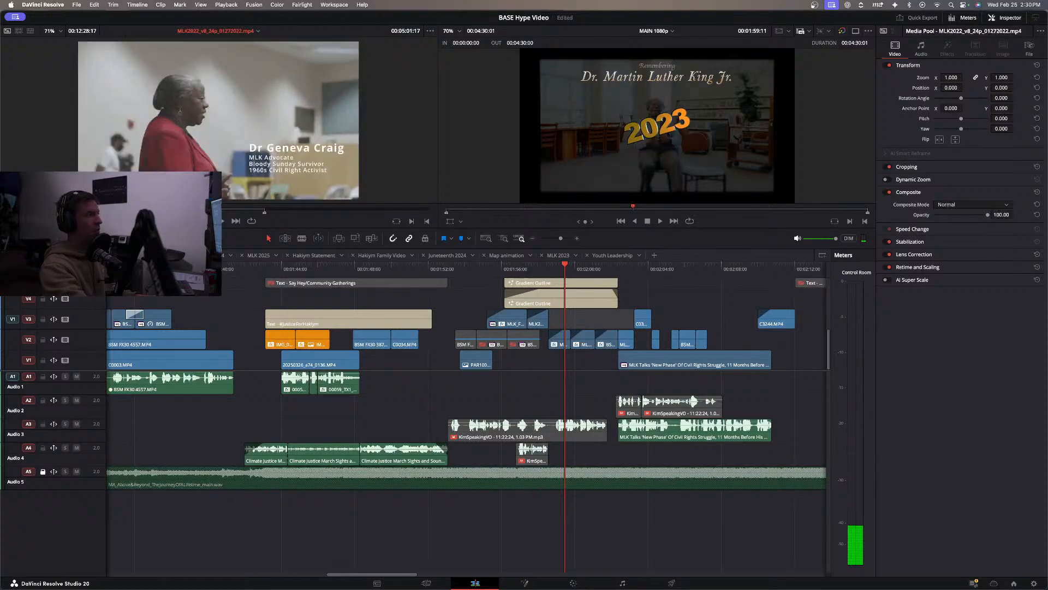
{"action": "left_click_drag", "start_coordinate": [78, 211], "coordinate": [76, 211]}
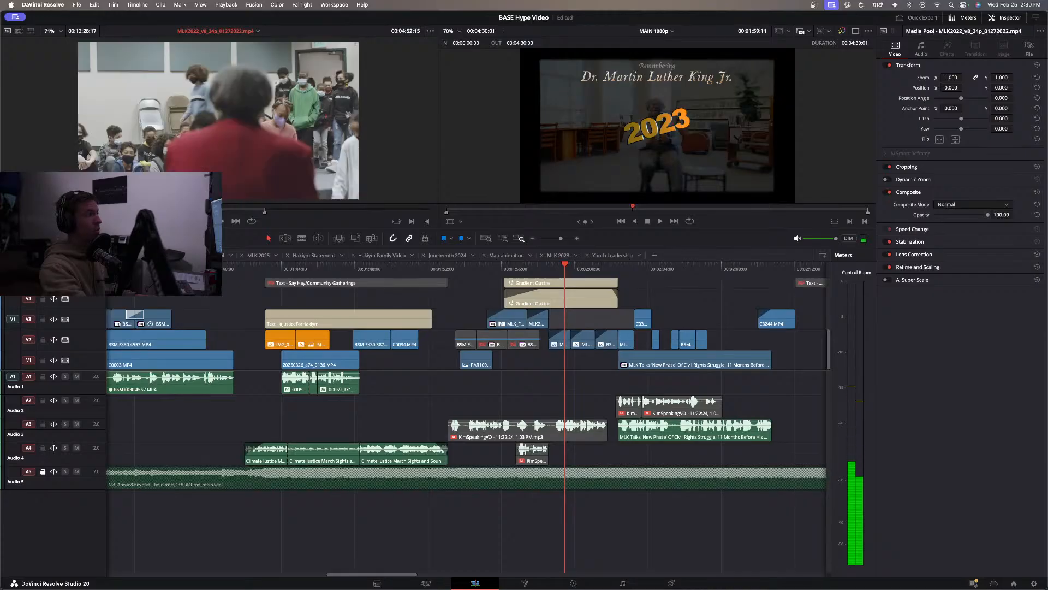
{"action": "key", "text": "l"}
{"action": "key", "text": "l"}
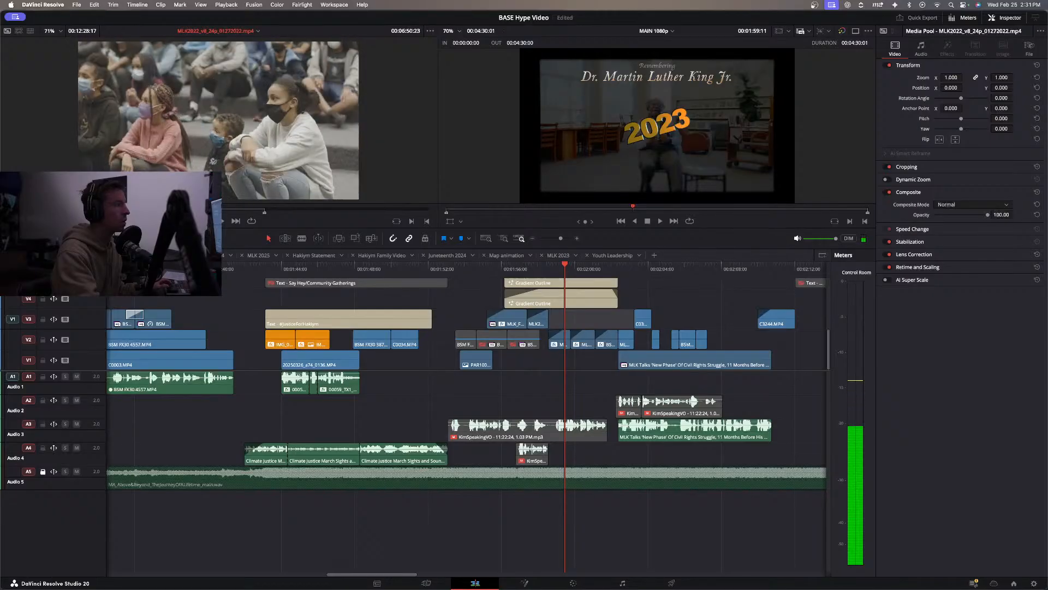
{"action": "key", "text": "l"}
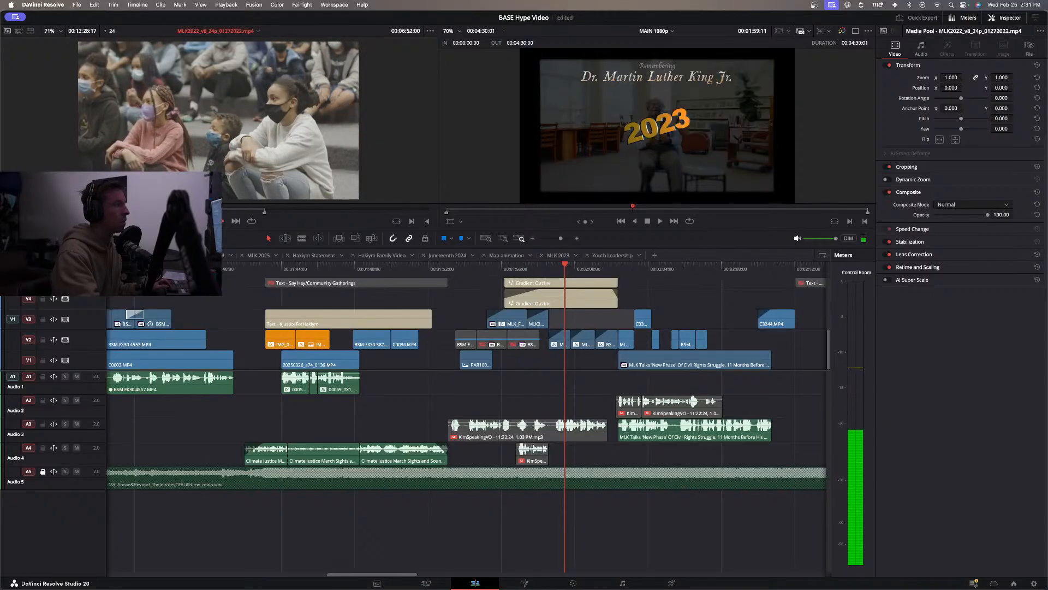
{"action": "key", "text": "j"}
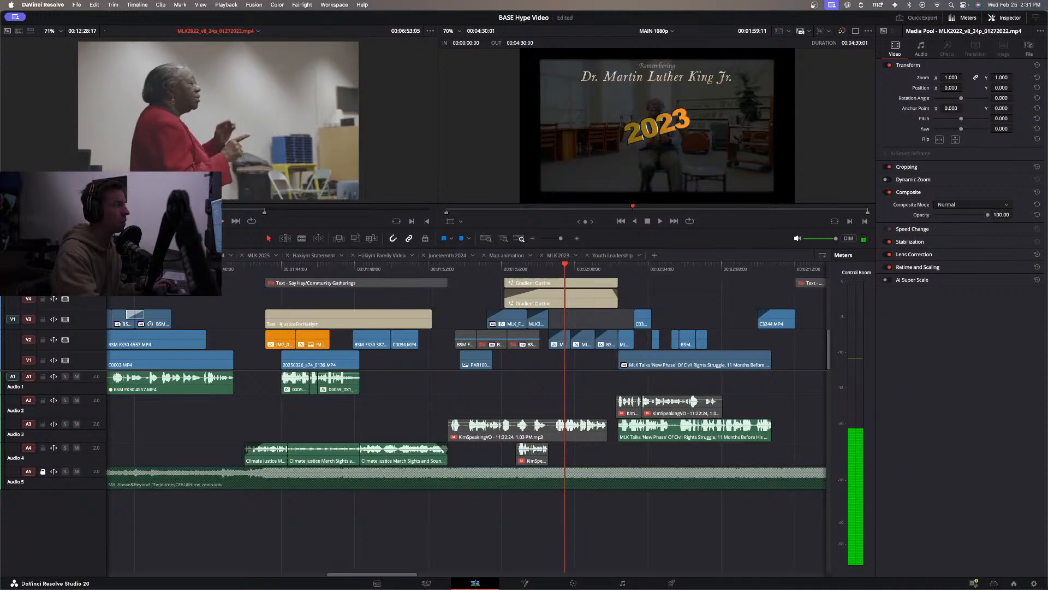
{"action": "key", "text": "k"}
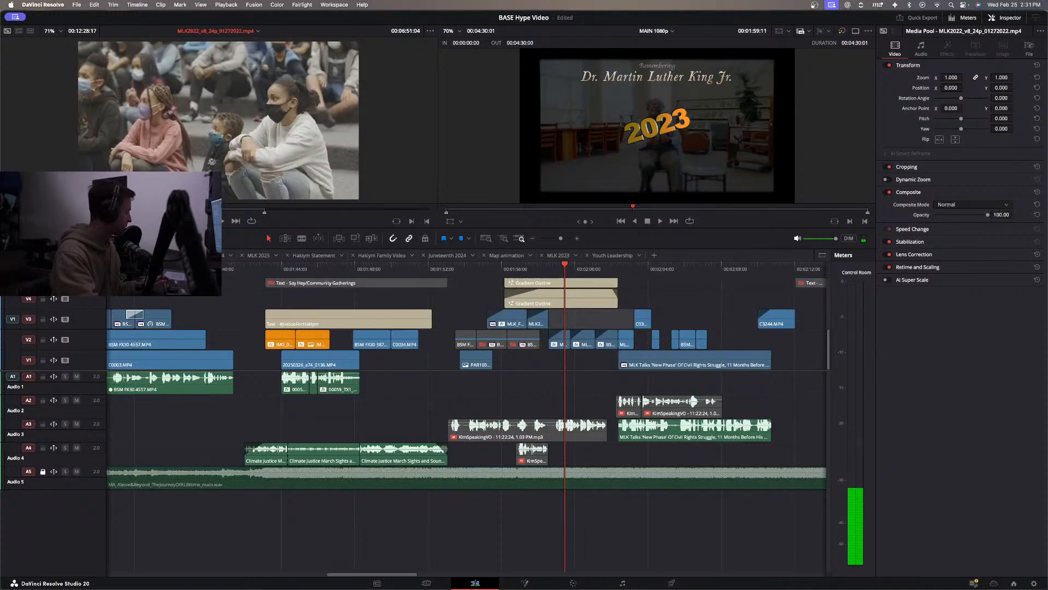
{"action": "key", "text": "l"}
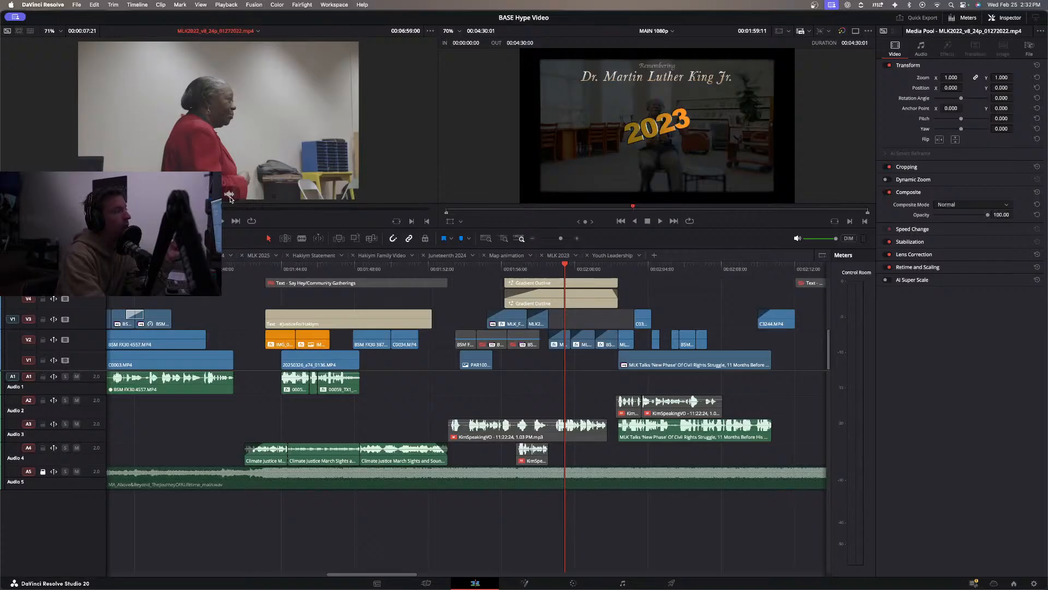
Add only the marked soundbite's audio to Audio 1 under the MLK titles, with volume 10 and AI Voice Isolation at 20.
{"action": "left_click_drag", "start_coordinate": [348, 283], "coordinate": [469, 388]}
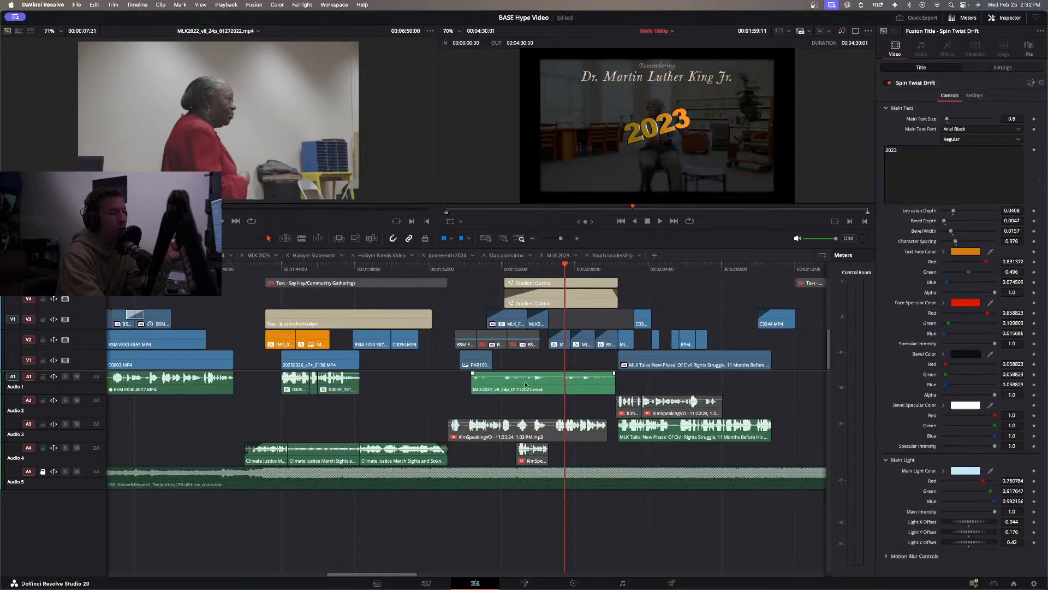
{"action": "left_click", "coordinate": [475, 385]}
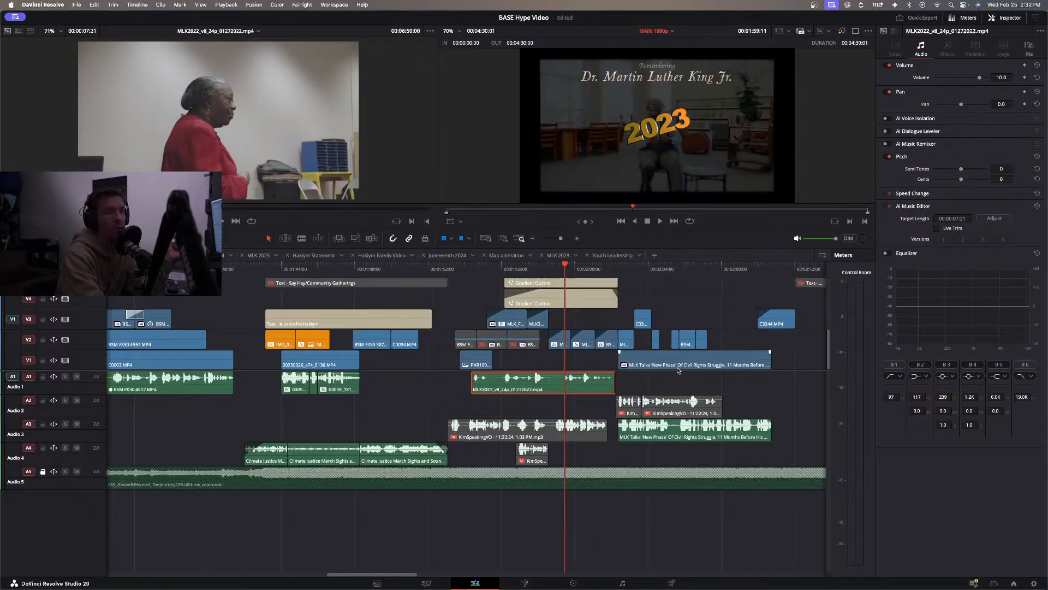
{"action": "left_click", "coordinate": [886, 119]}
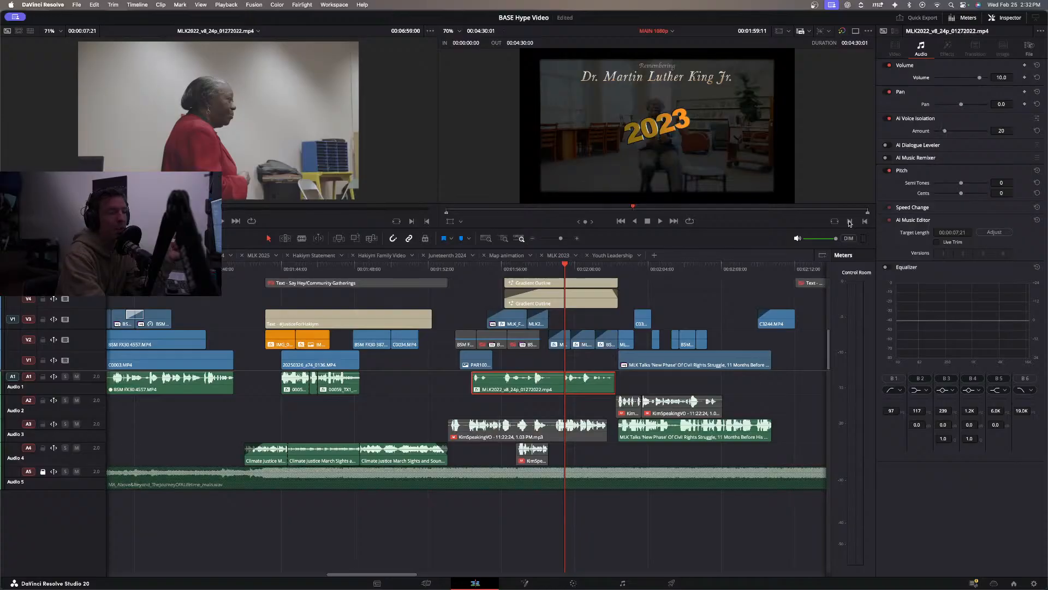
Move the soundbite on Audio 1 earlier to start with the voiceover at 00:01:53:02 and play it through the 2021 title.
{"action": "left_click", "coordinate": [473, 268]}
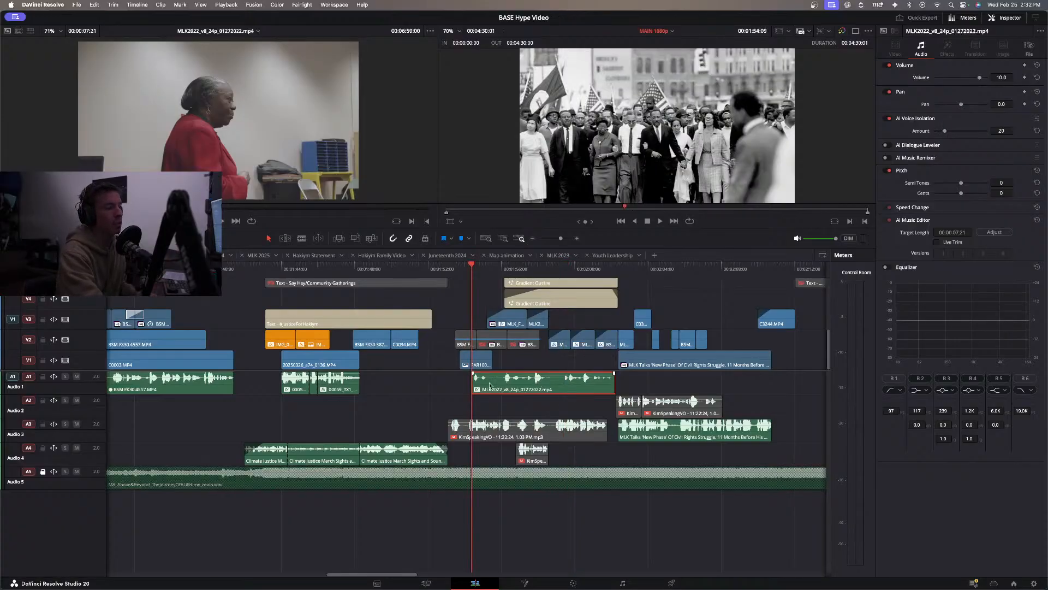
{"action": "left_click_drag", "start_coordinate": [510, 389], "coordinate": [485, 390]}
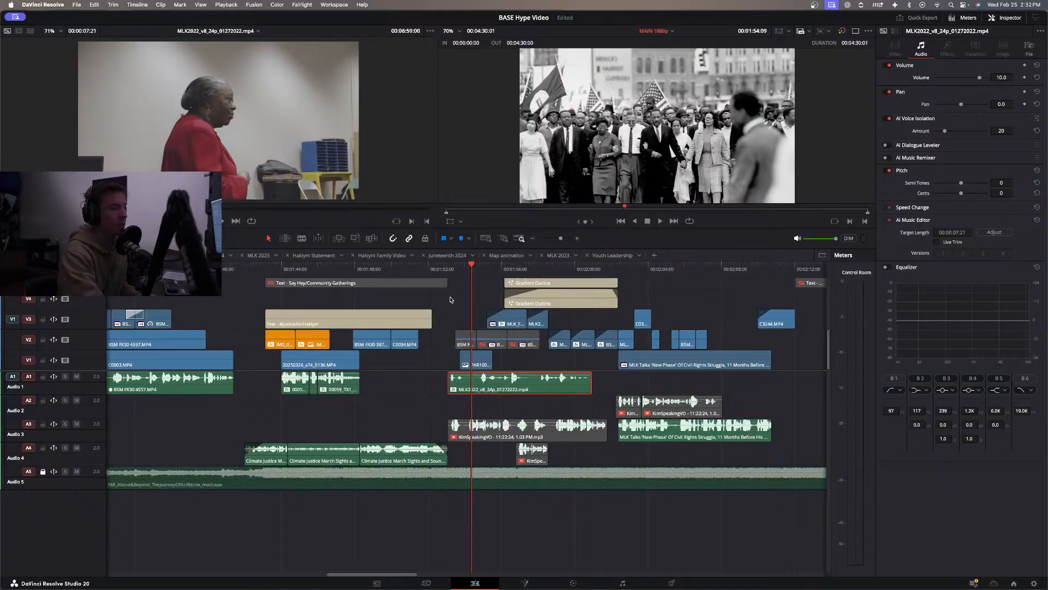
{"action": "key", "text": "Up"}
{"action": "key", "text": "space"}
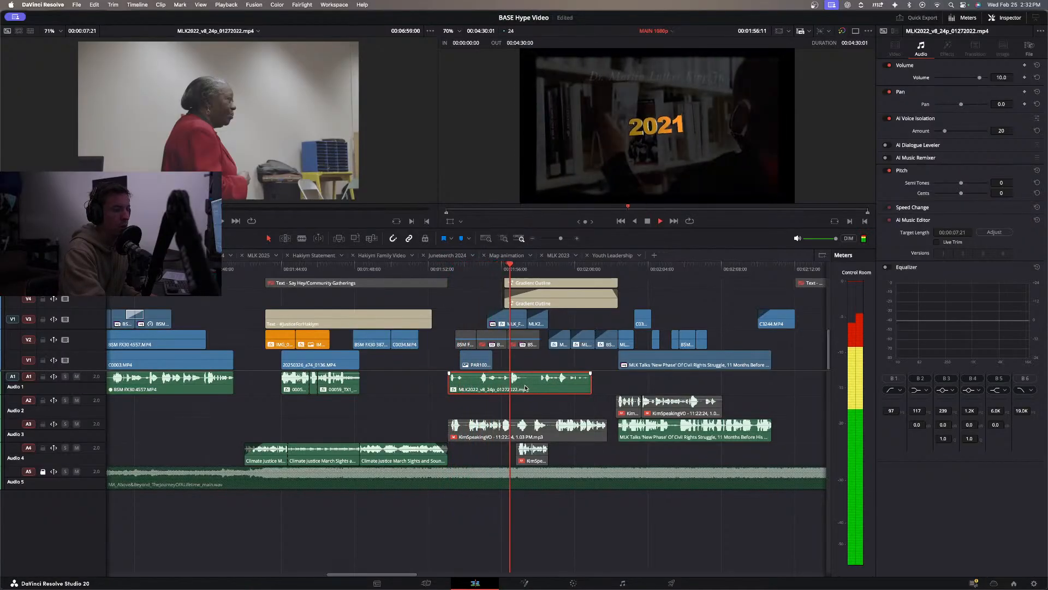
{"action": "key", "text": "space"}
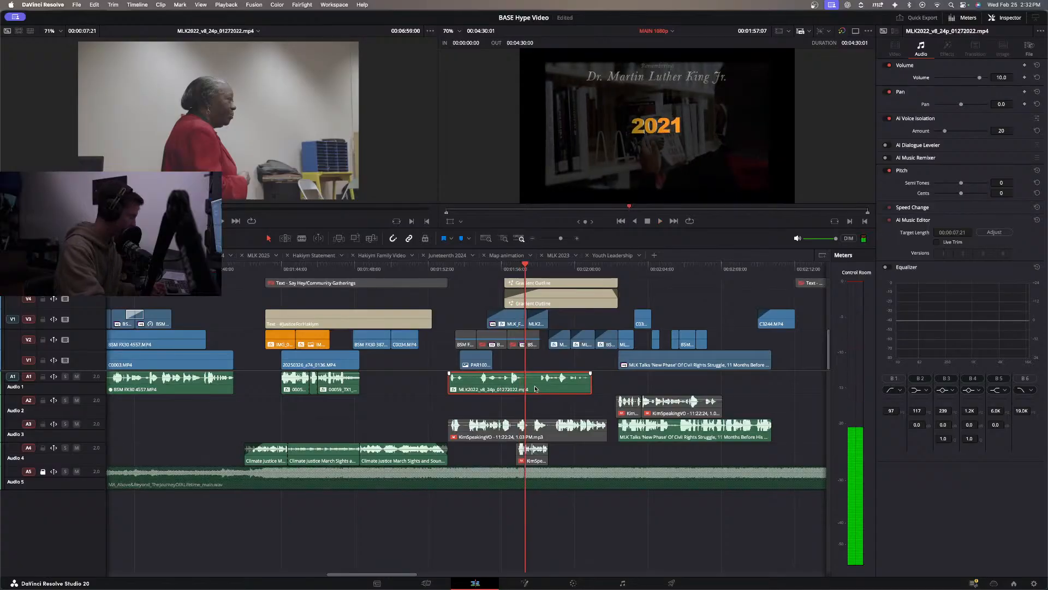
Split the soundbite at 00:01:57:07, trim the pause from the second part, and play the tightened result through the 2025 title.
{"action": "key", "text": "super+b"}
{"action": "left_click_drag", "start_coordinate": [531, 385], "coordinate": [541, 388]}
{"action": "key", "text": "space"}
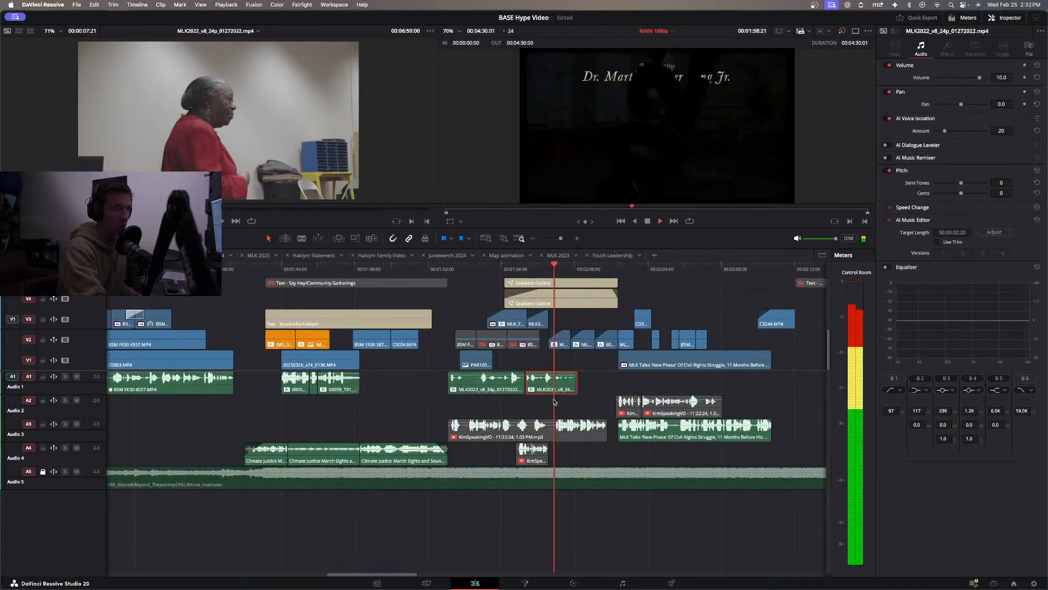
{"action": "key", "text": "space"}
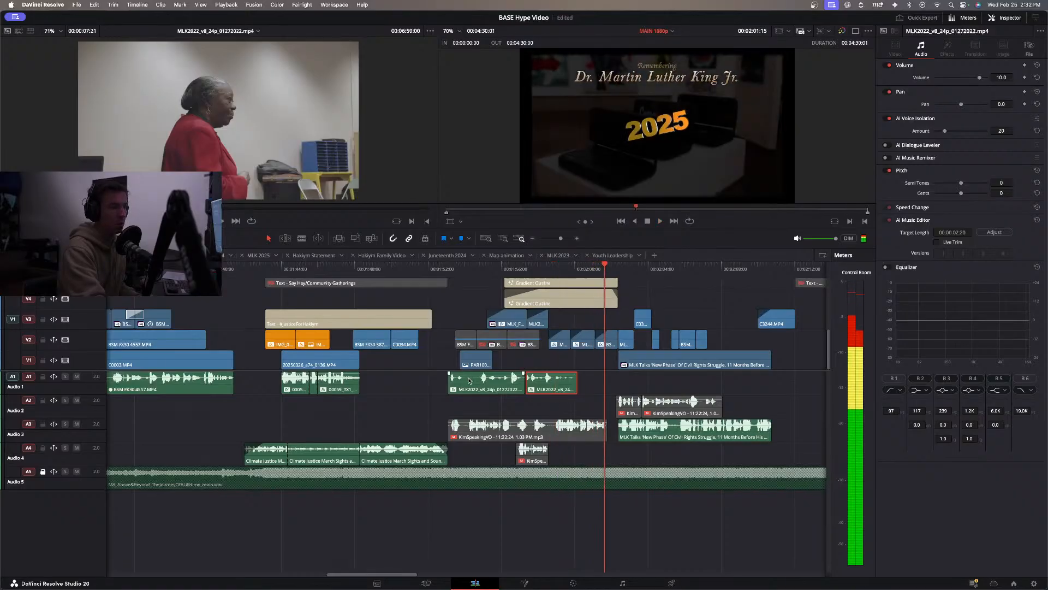
Audition both MLK2022 soundbite pieces on Audio 1 at volume 21, and settle their volume at 17.
{"action": "left_click", "coordinate": [472, 389]}
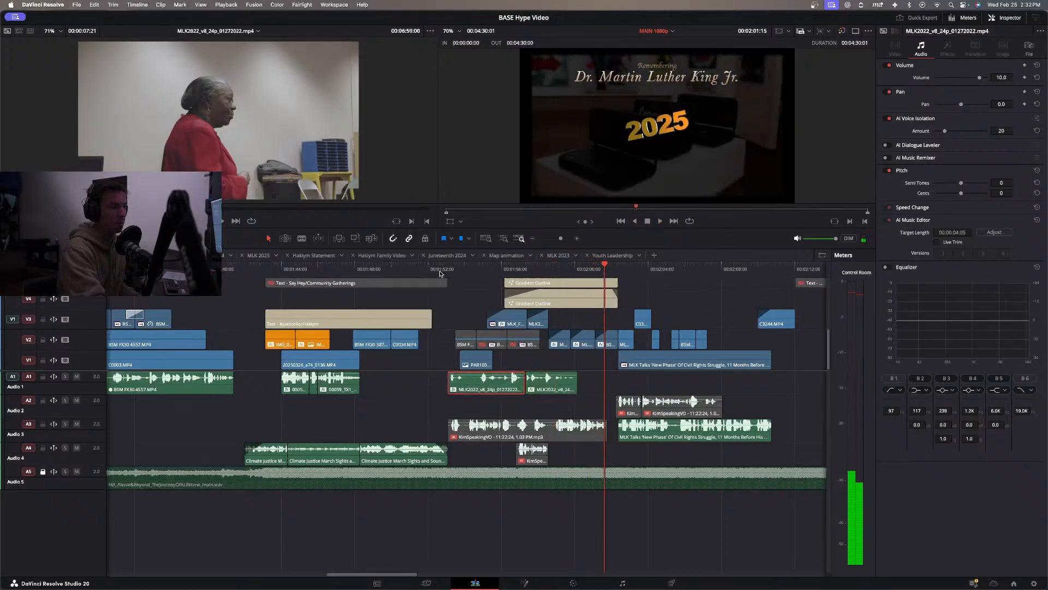
{"action": "left_click", "coordinate": [426, 269]}
{"action": "key", "text": "space"}
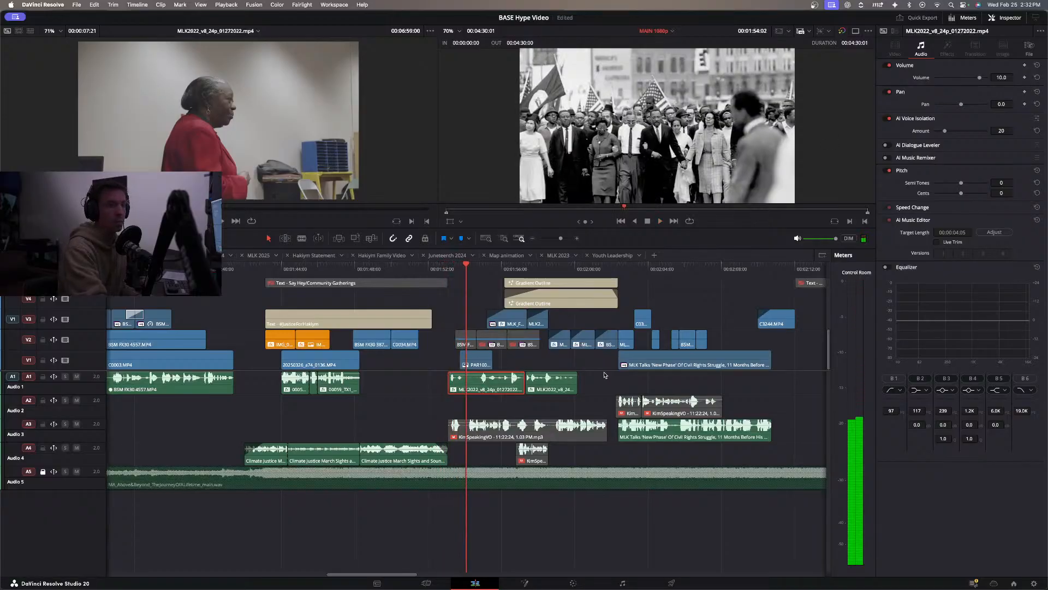
{"action": "left_click", "coordinate": [551, 382], "text": "super"}
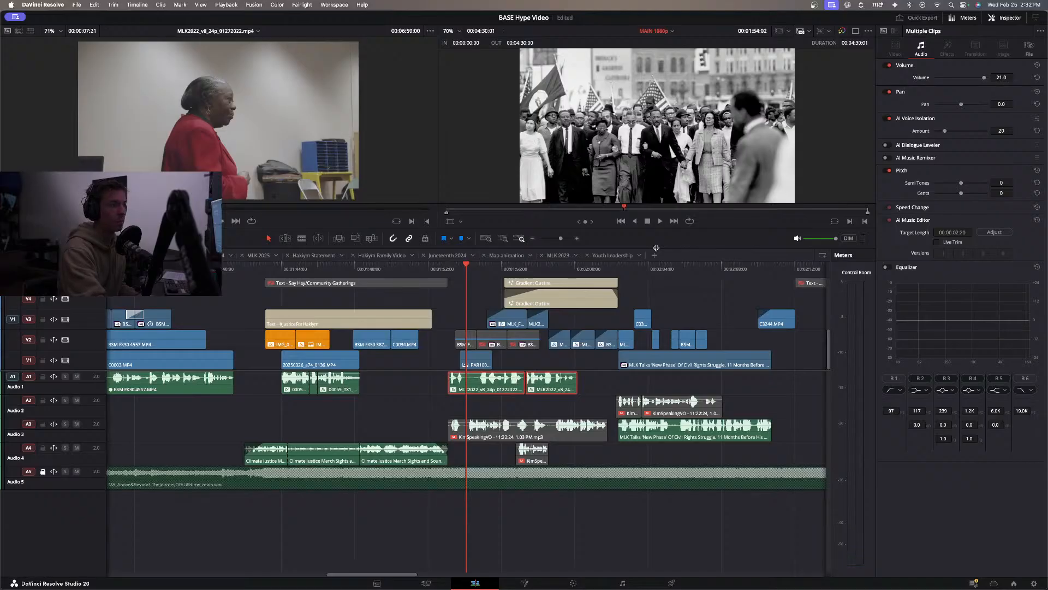
{"action": "left_click", "coordinate": [398, 270]}
{"action": "key", "text": "space"}
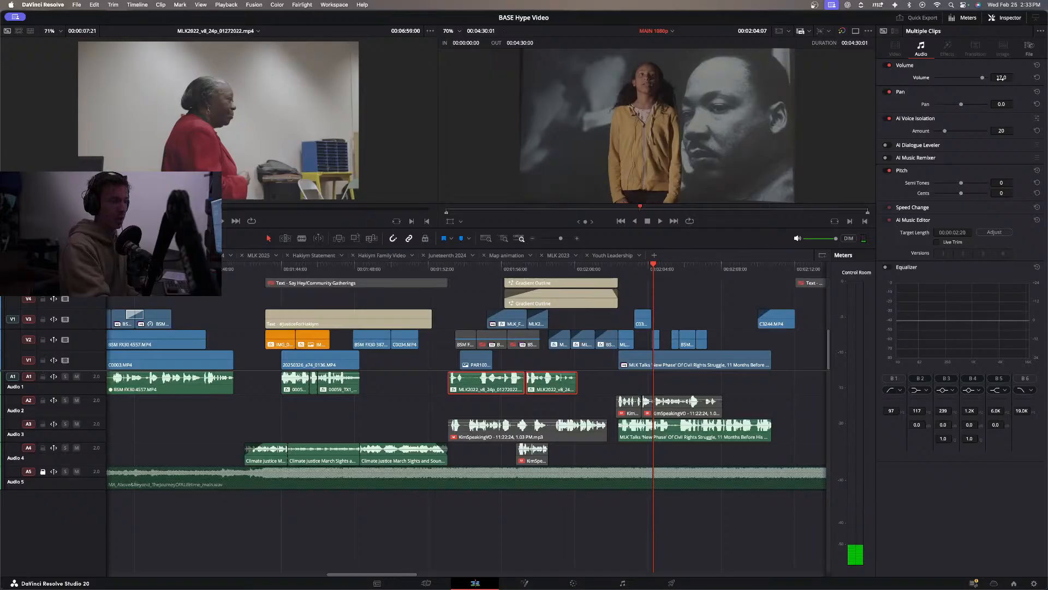
{"action": "left_click", "coordinate": [450, 270]}
{"action": "key", "text": "space"}
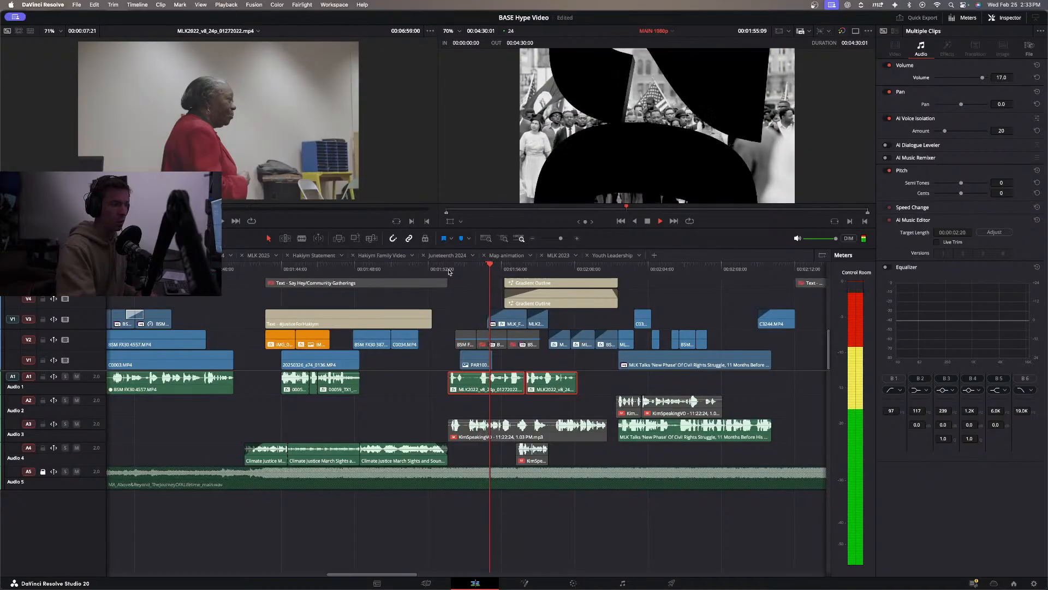
Split the first soundbite piece at 00:01:54:00, trim the pause after it, shift the short opening part later, and replay.
{"action": "left_click", "coordinate": [447, 268]}
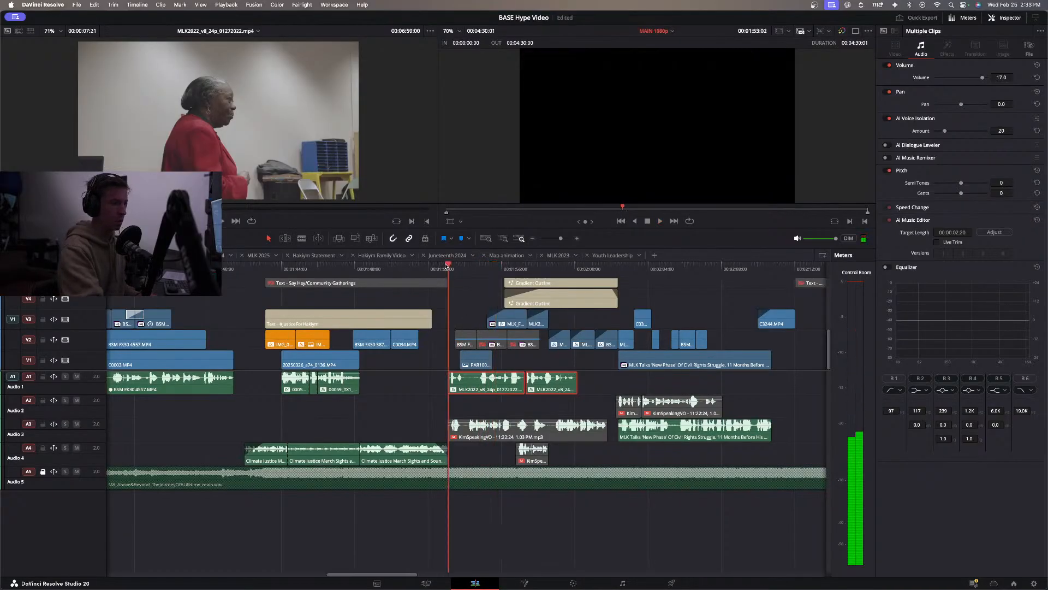
{"action": "left_click", "coordinate": [477, 383]}
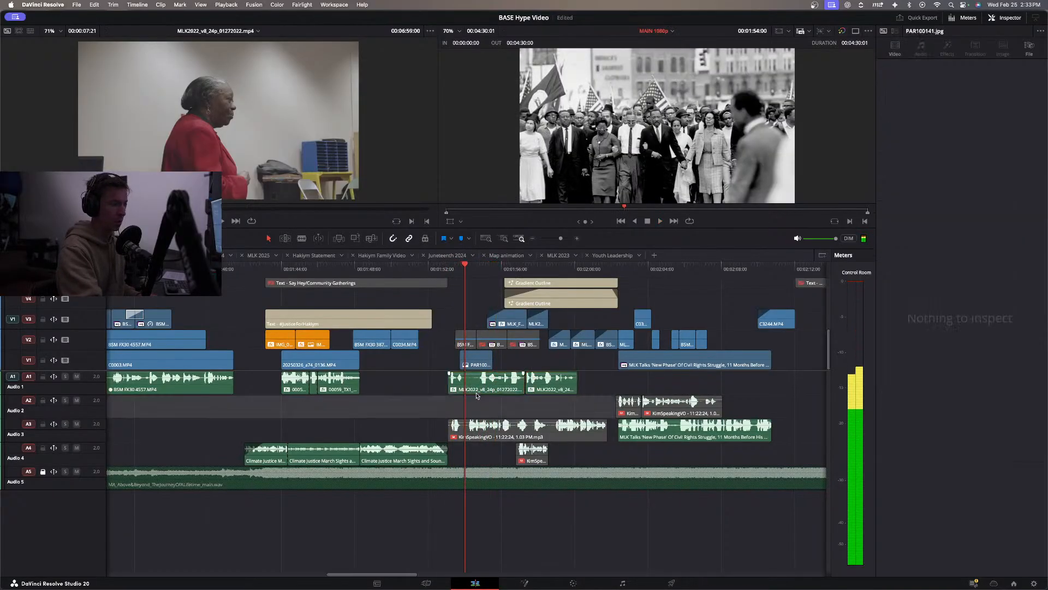
{"action": "key", "text": "super+b"}
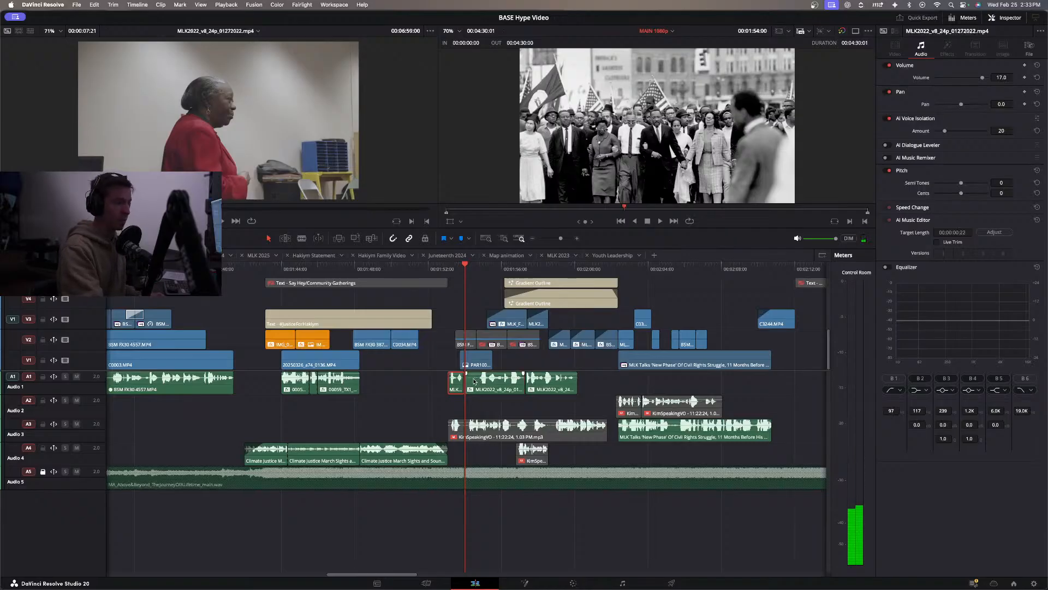
{"action": "mouse_move", "coordinate": [469, 382]}
{"action": "left_mouse_down"}
{"action": "mouse_move", "coordinate": [481, 381]}
{"action": "mouse_move", "coordinate": [459, 389]}
{"action": "mouse_move", "coordinate": [470, 388]}
{"action": "left_mouse_up"}
{"action": "left_click", "coordinate": [434, 272]}
{"action": "key", "text": "space"}
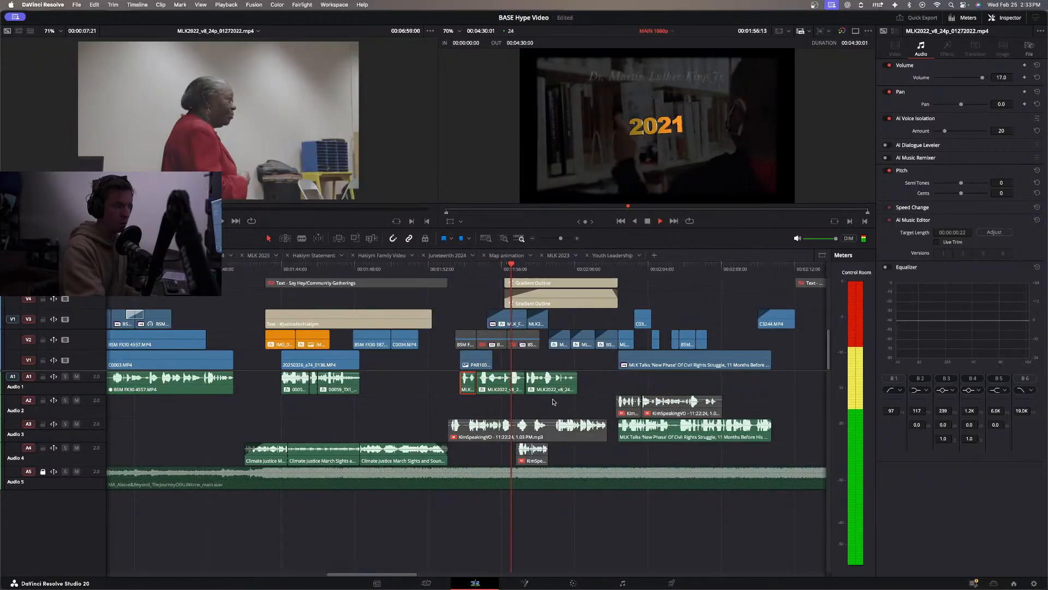
Split the middle soundbite piece at 00:01:56:11 and lower the volume of the part after the cut to 10.
{"action": "key", "text": "space"}
{"action": "left_click", "coordinate": [505, 269]}
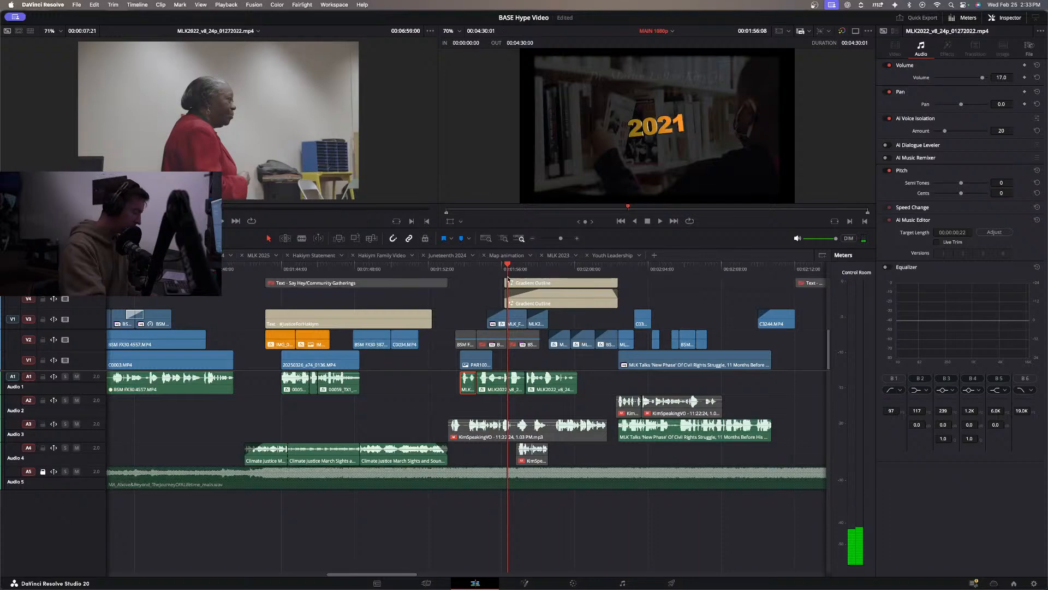
{"action": "key", "text": "Right"}
{"action": "key", "text": "Right"}
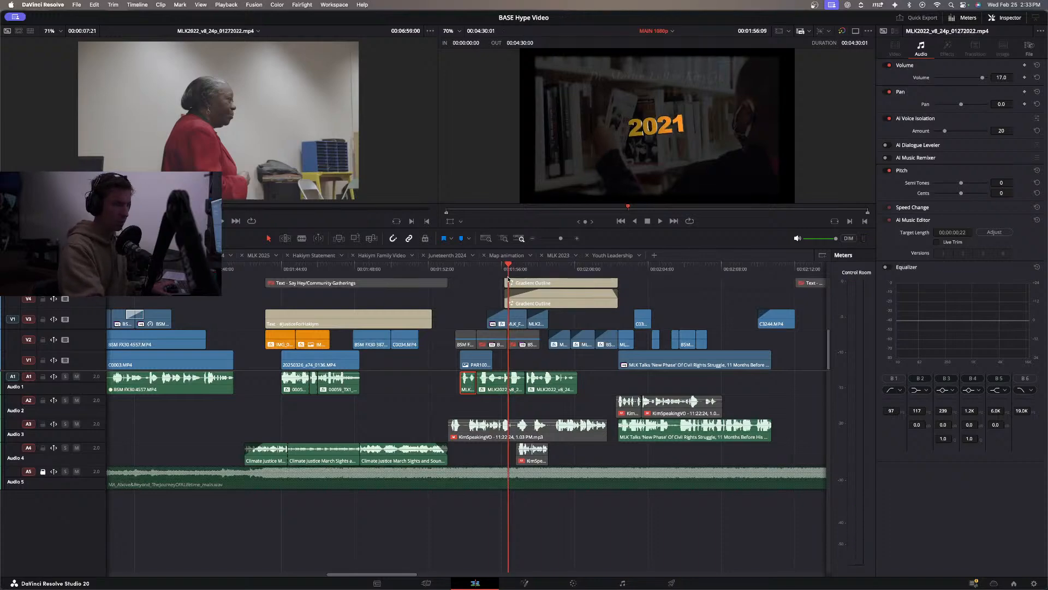
{"action": "key", "text": "super+equal"}
{"action": "key", "text": "super+equal"}
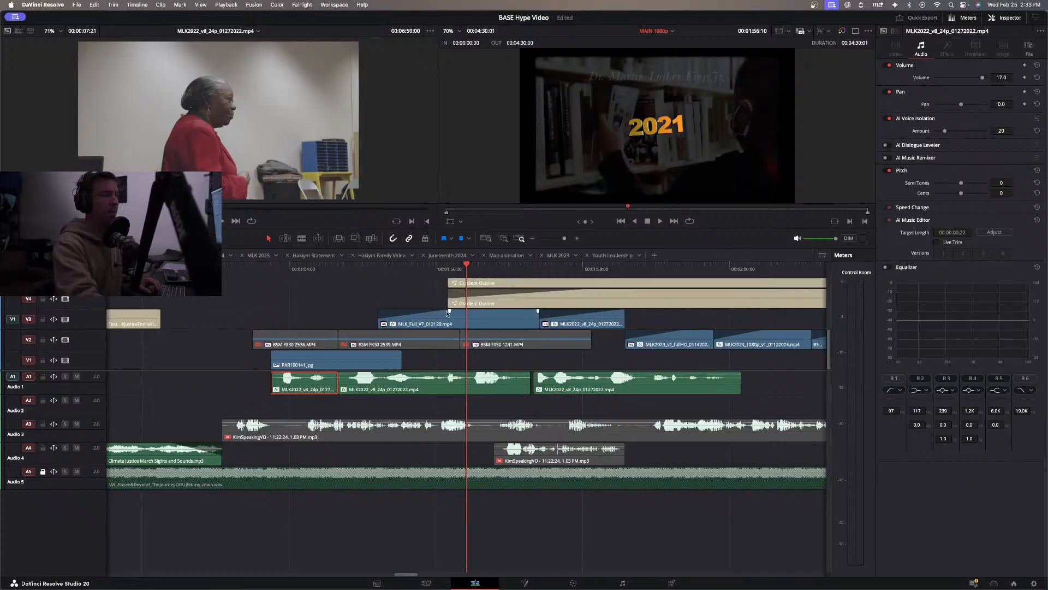
{"action": "left_click_drag", "start_coordinate": [467, 266], "coordinate": [470, 266]}
{"action": "left_click", "coordinate": [487, 389]}
{"action": "key", "text": "super+b"}
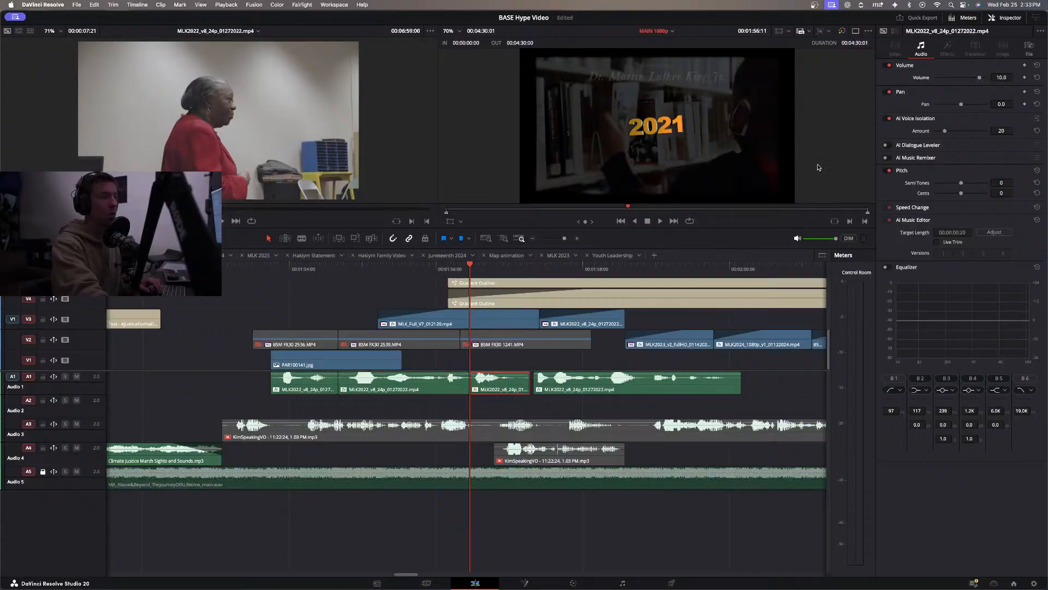
Set the short soundbite piece after 00:01:56:11 to volume 11 and play on from the 2021 title.
{"action": "key", "text": "space"}
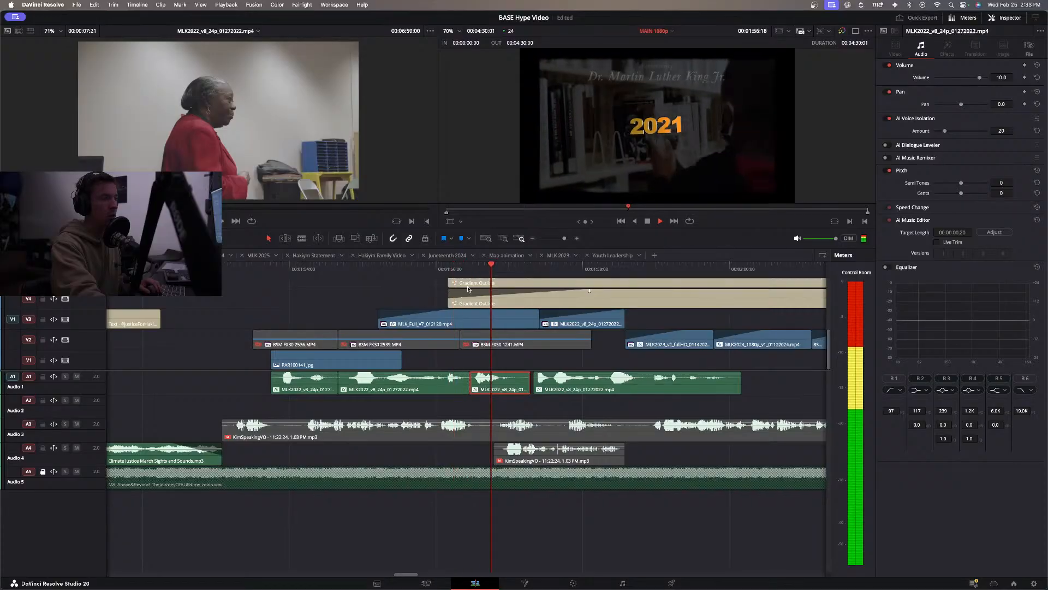
{"action": "key", "text": "space"}
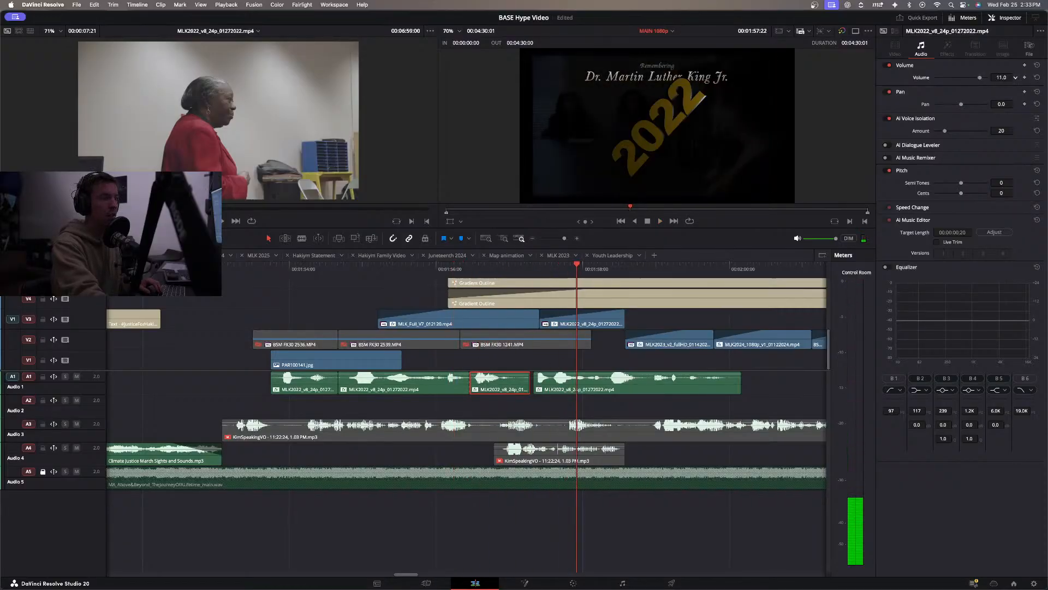
{"action": "left_click", "coordinate": [530, 269]}
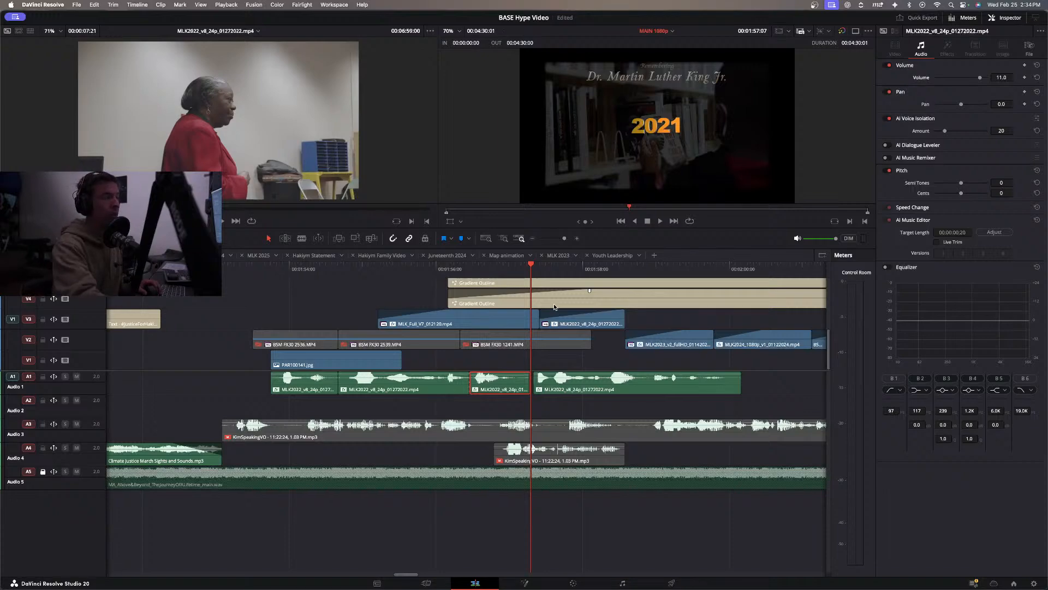
{"action": "key", "text": "space"}
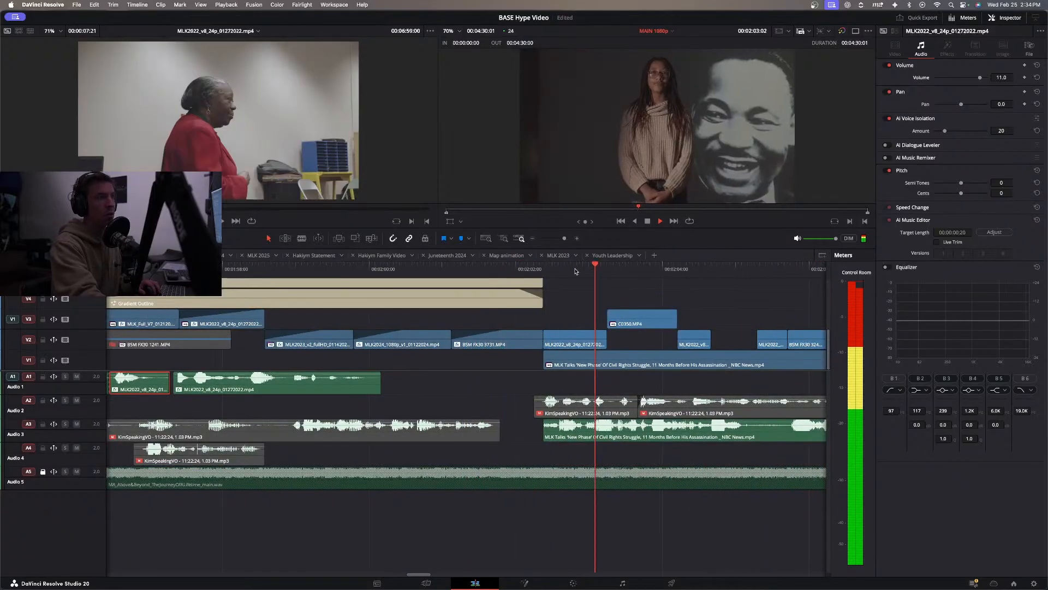
Replay the MLK section from its start to check the soundbite mix, and play the whole timeline from the beginning.
{"action": "scroll", "coordinate": [484, 298], "scroll_direction": "down", "scroll_amount": 5}
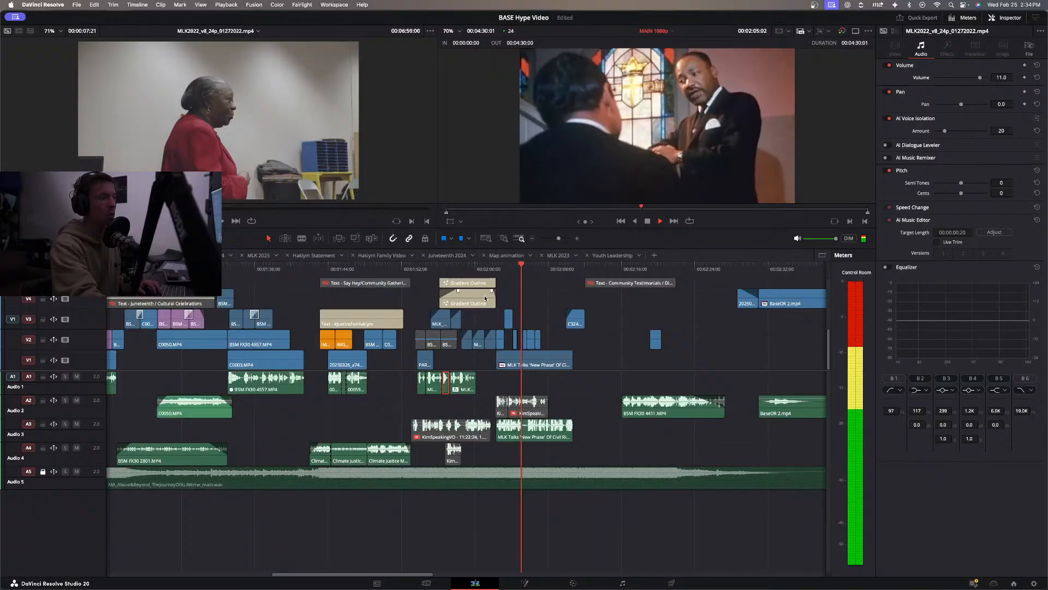
{"action": "left_click", "coordinate": [402, 268]}
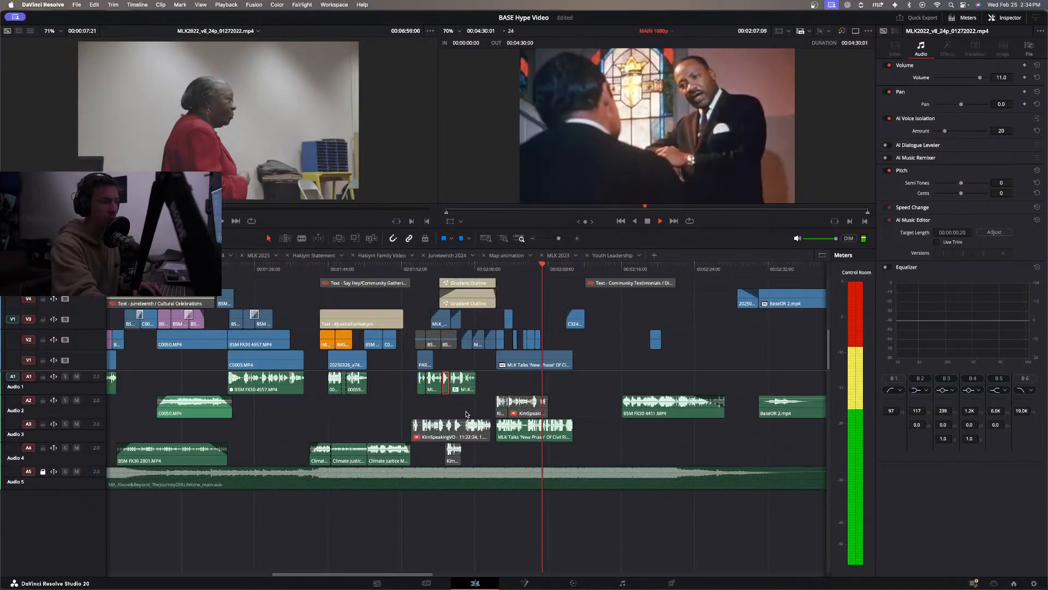
{"action": "left_click", "coordinate": [472, 409]}
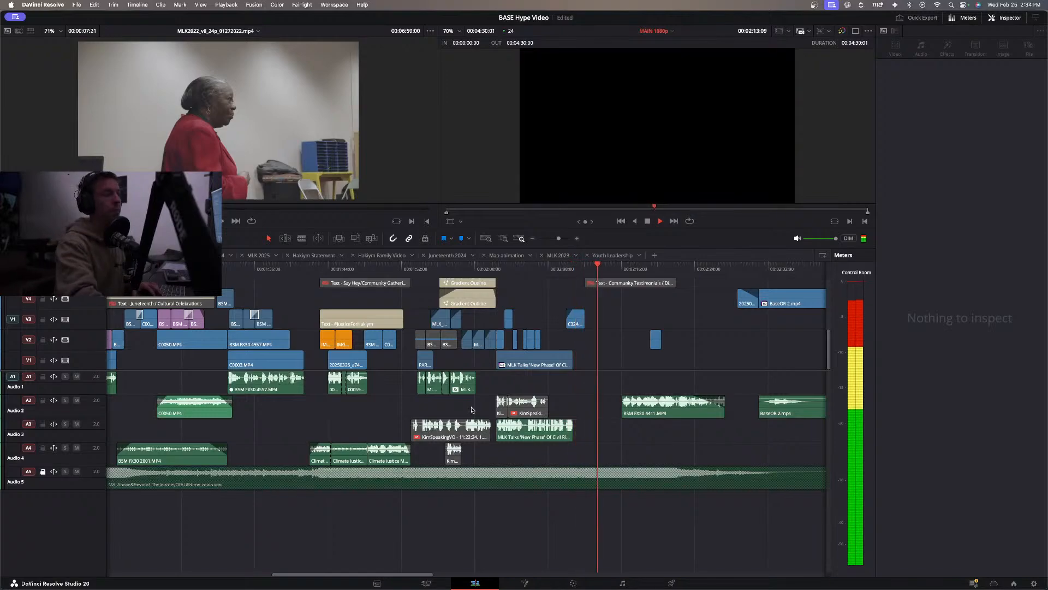
{"action": "left_click", "coordinate": [396, 318]}
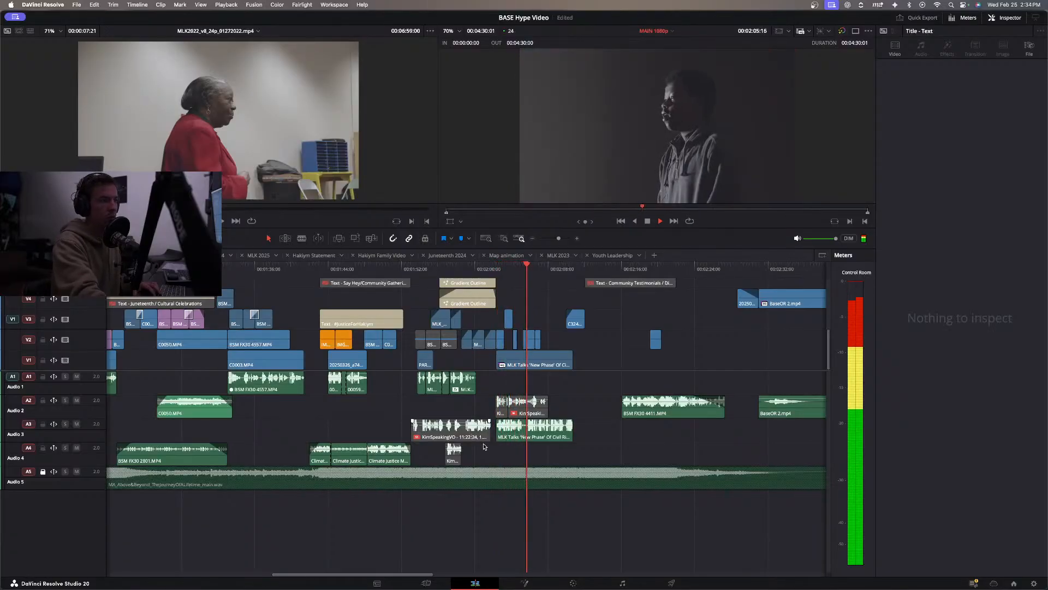
{"action": "left_click", "coordinate": [419, 268]}
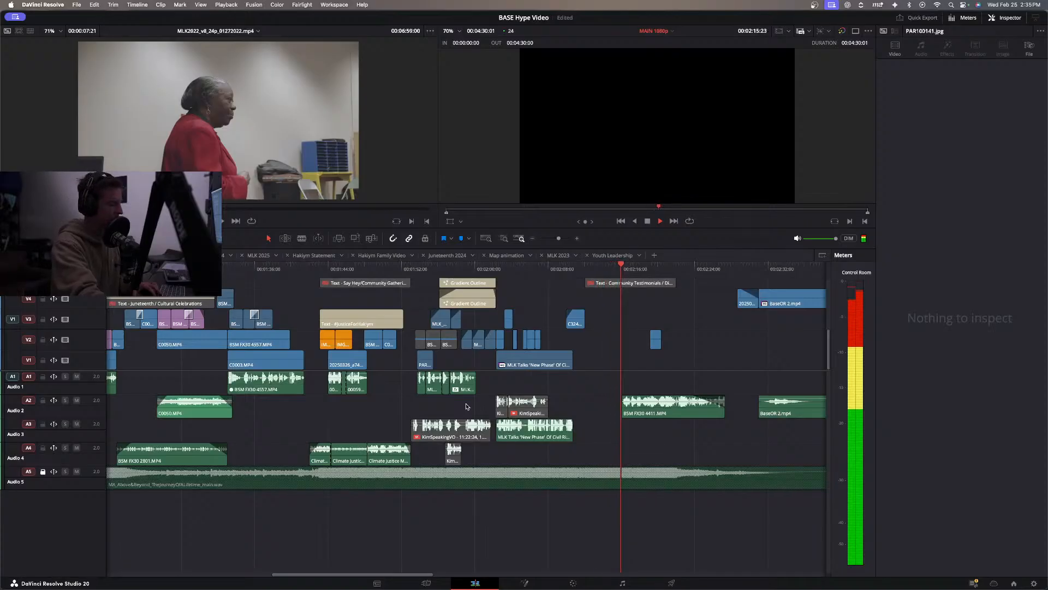
{"action": "key", "text": "Home"}
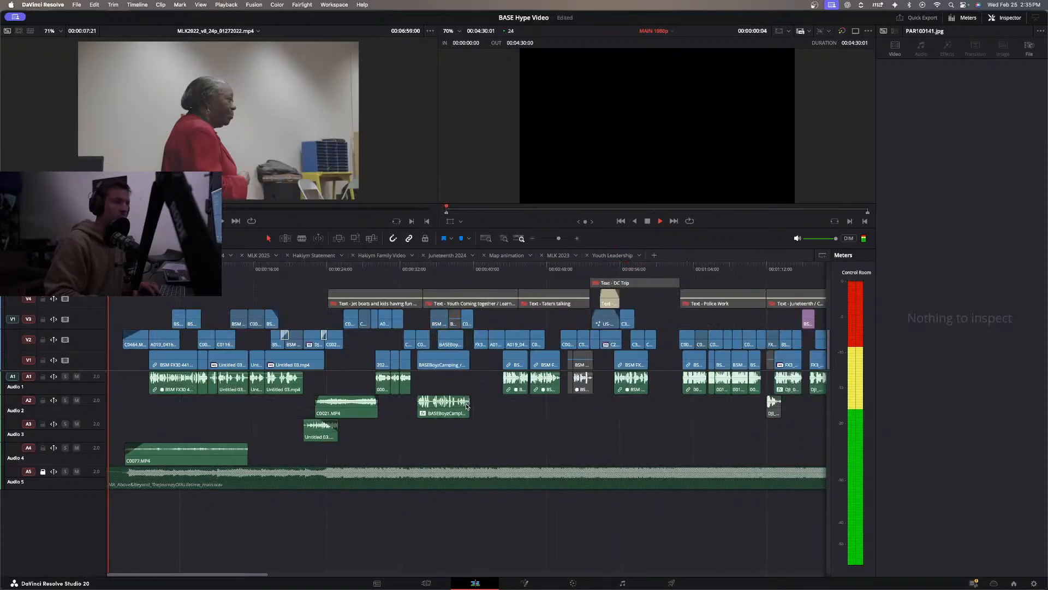
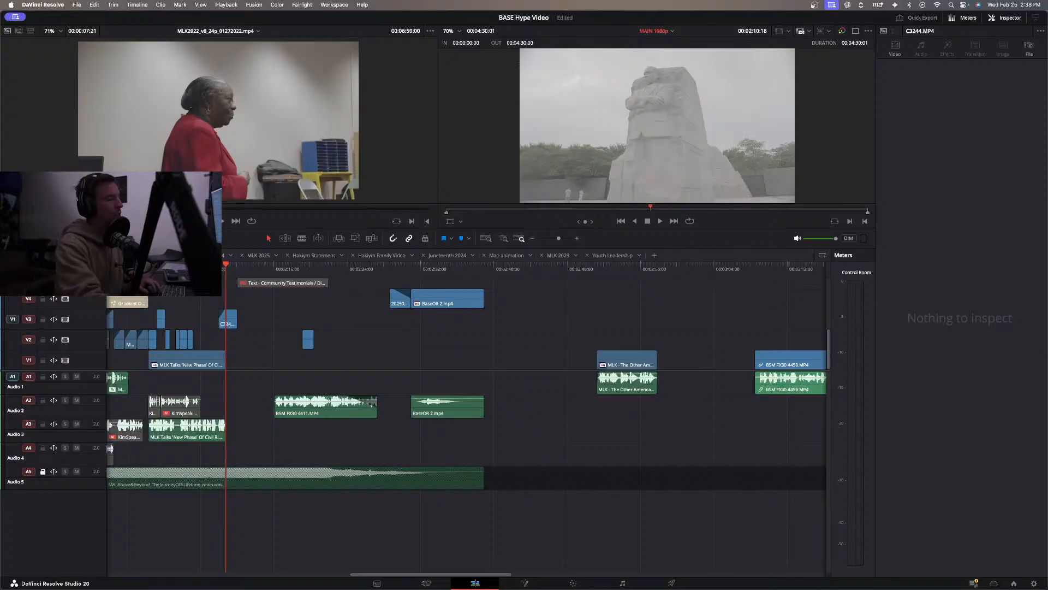
Play back the MLK tribute and Juneteenth sections of the main timeline to check how their clips cut together.
{"action": "scroll", "coordinate": [466, 418], "scroll_direction": "left", "scroll_amount": 5}
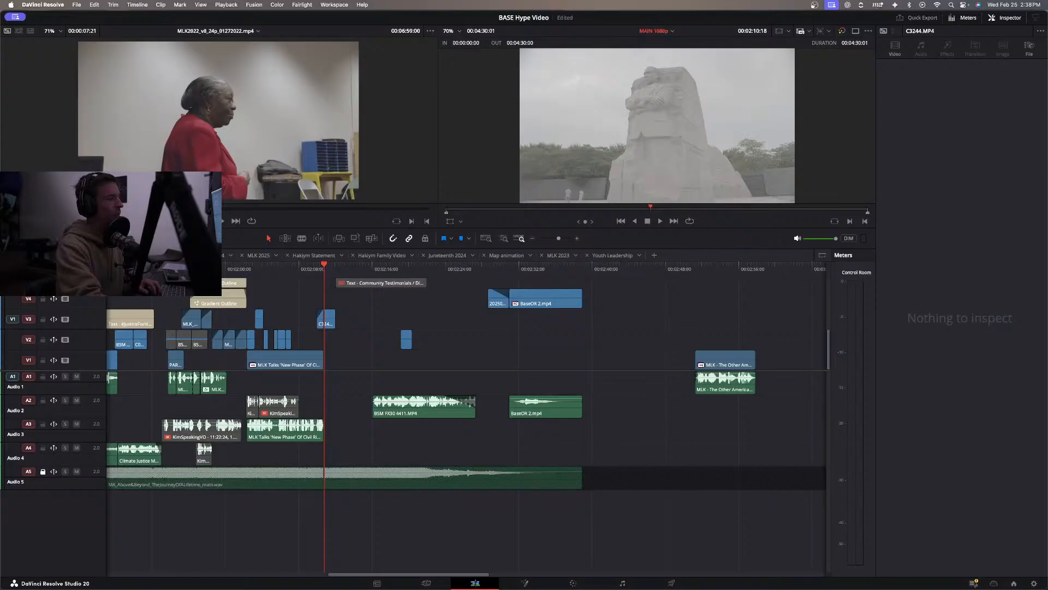
{"action": "left_click", "coordinate": [166, 269]}
{"action": "key", "text": "space"}
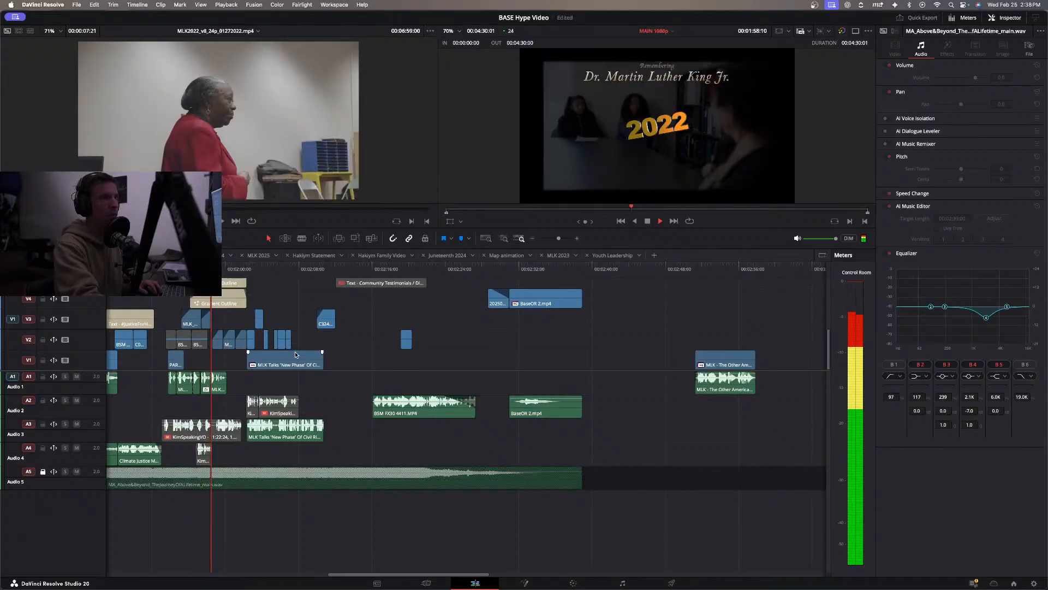
{"action": "key", "text": "space"}
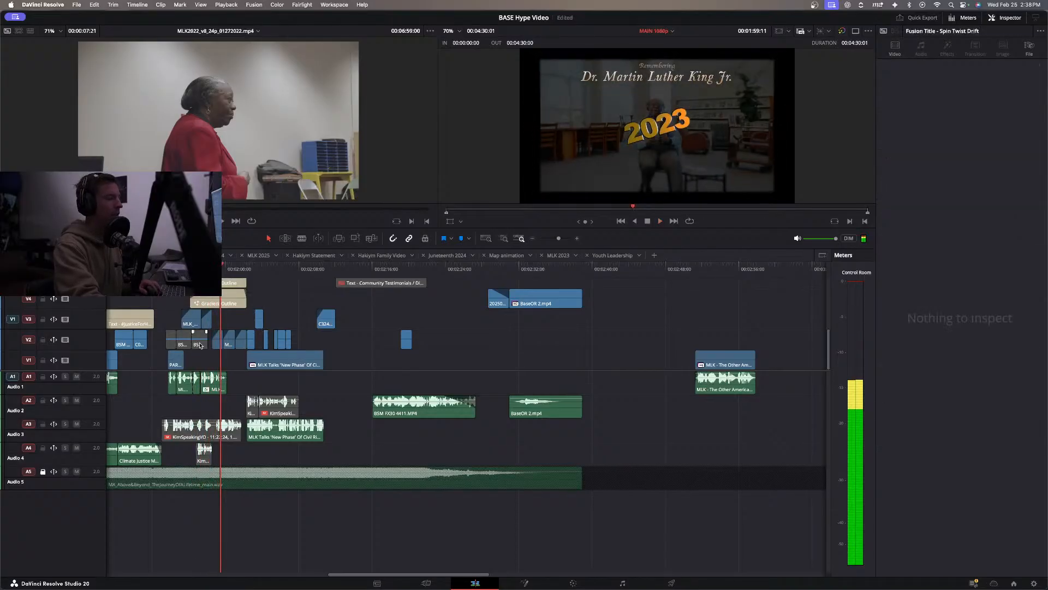
{"action": "scroll", "coordinate": [200, 345], "scroll_direction": "left", "scroll_amount": 5}
{"action": "left_click", "coordinate": [264, 284]}
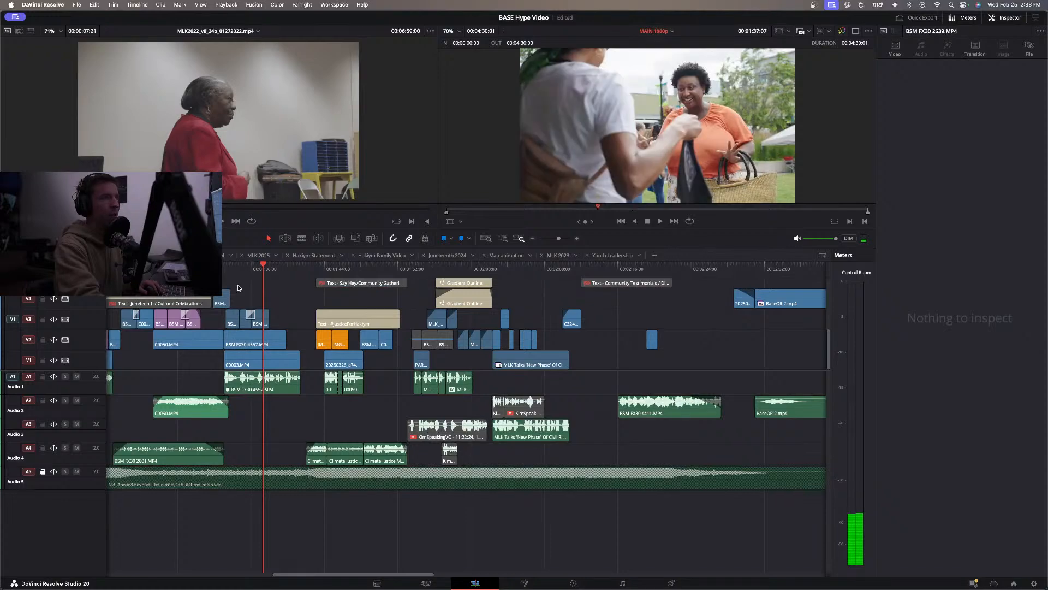
{"action": "scroll", "coordinate": [238, 288], "scroll_direction": "left", "scroll_amount": 3}
{"action": "left_click", "coordinate": [280, 270]}
{"action": "key", "text": "space"}
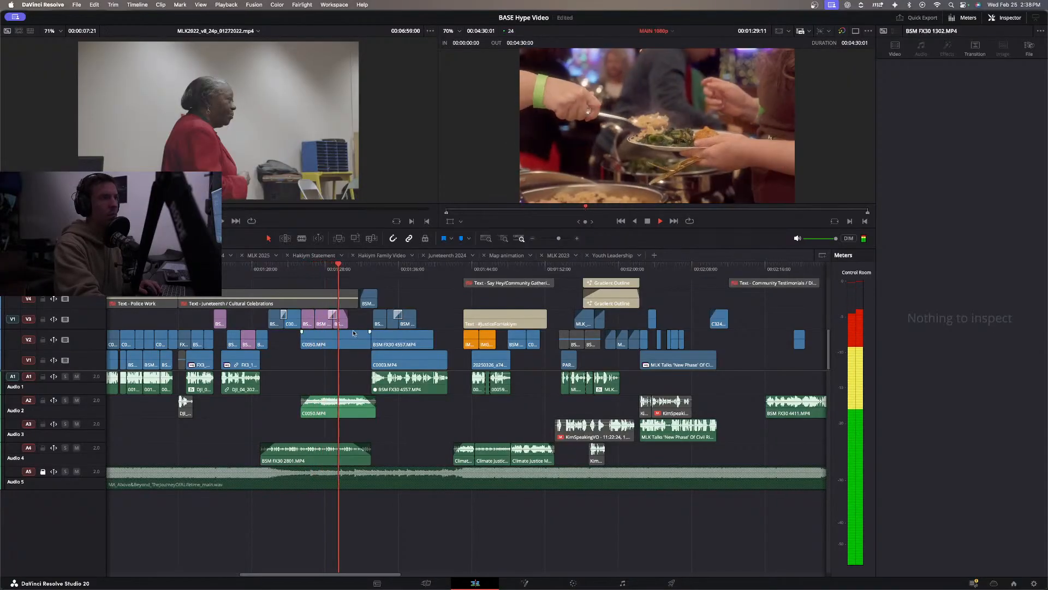
{"action": "key", "text": "space"}
Trim the end of the BSM FX30 1385 clip on track V3 slightly shorter and check the cut.
{"action": "key", "text": "super+equal"}
{"action": "key", "text": "super+equal"}
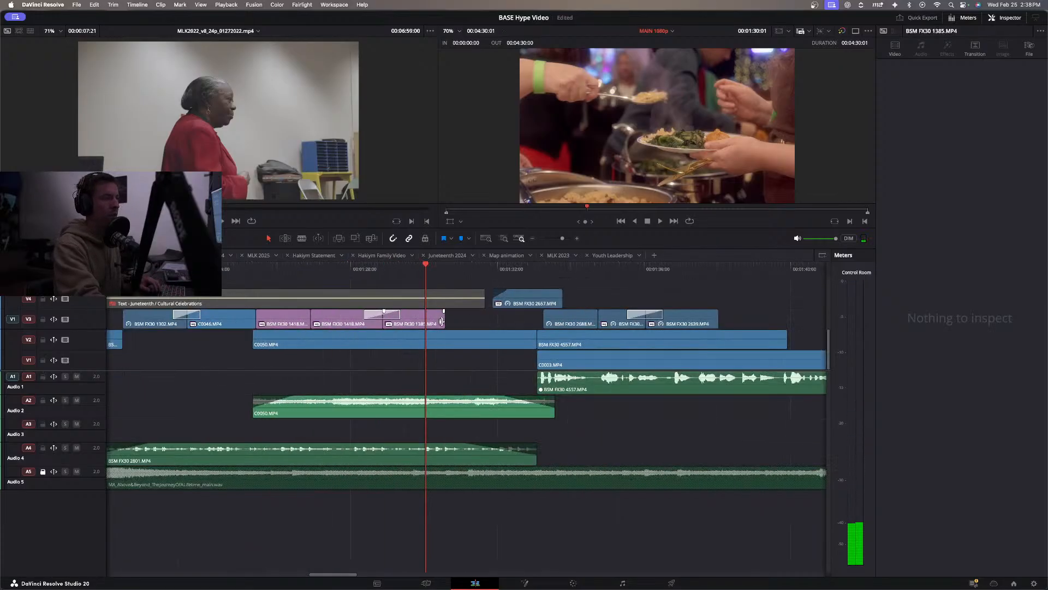
{"action": "left_click_drag", "start_coordinate": [444, 321], "coordinate": [435, 323]}
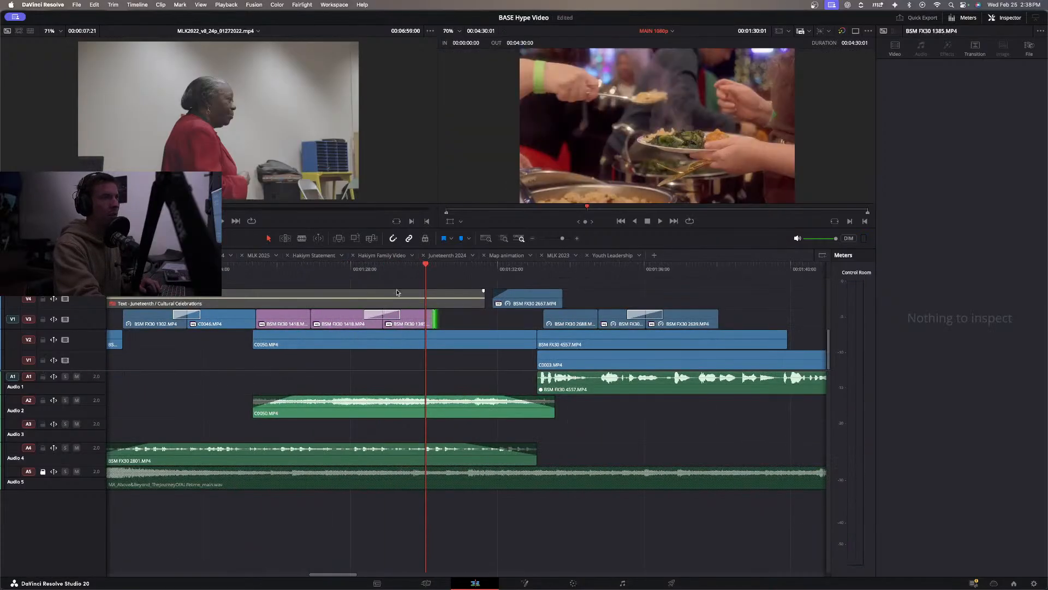
{"action": "key", "text": "/"}
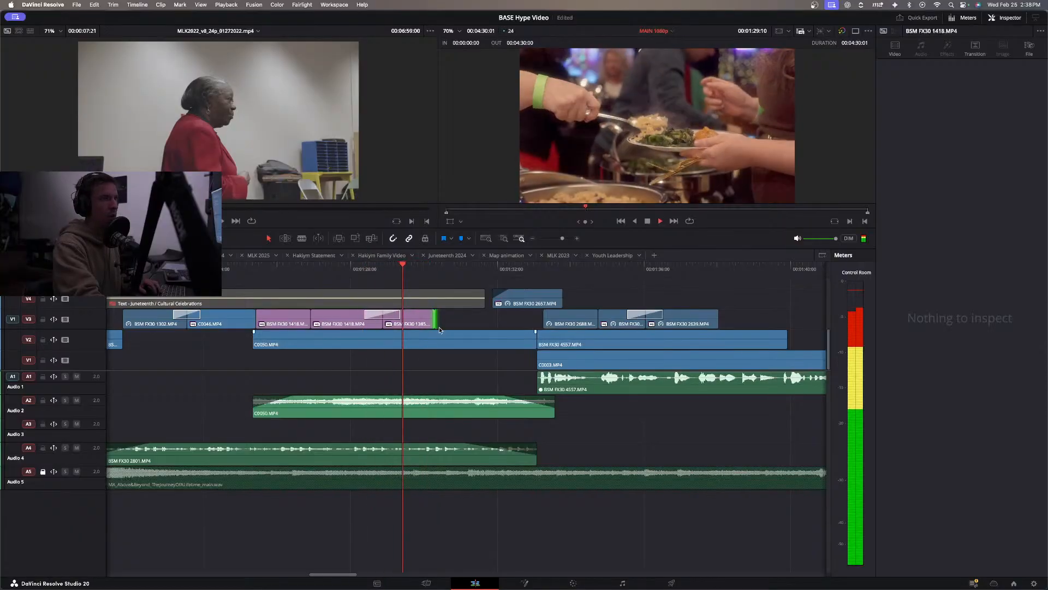
Locate the BSM FX30 1385 source in the media pool and preview neighbouring event clips, including C0052 and C0051, for replacement footage.
{"action": "right_click", "coordinate": [417, 322]}
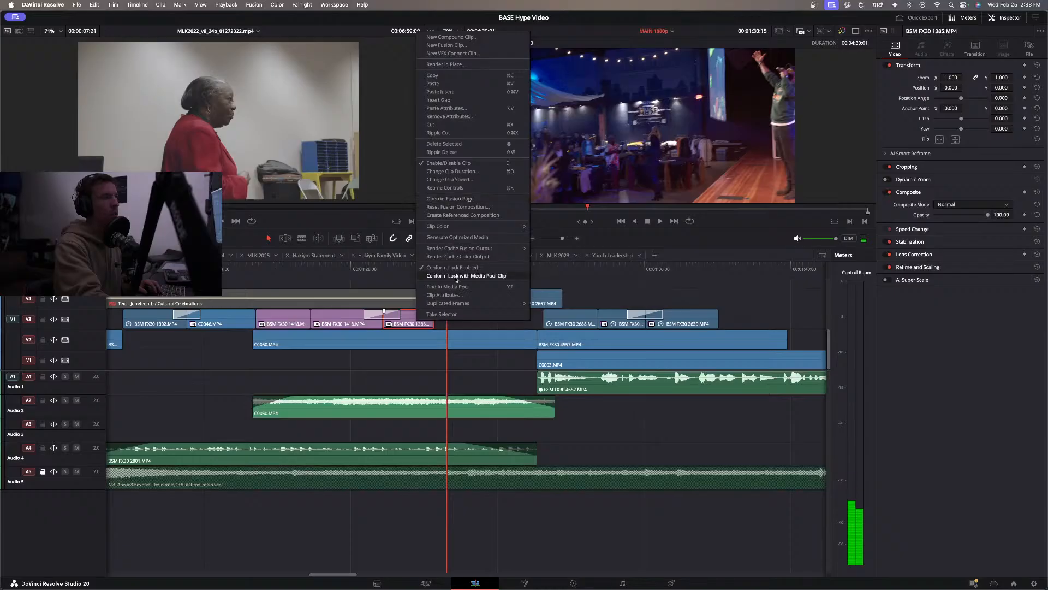
{"action": "left_click", "coordinate": [454, 287]}
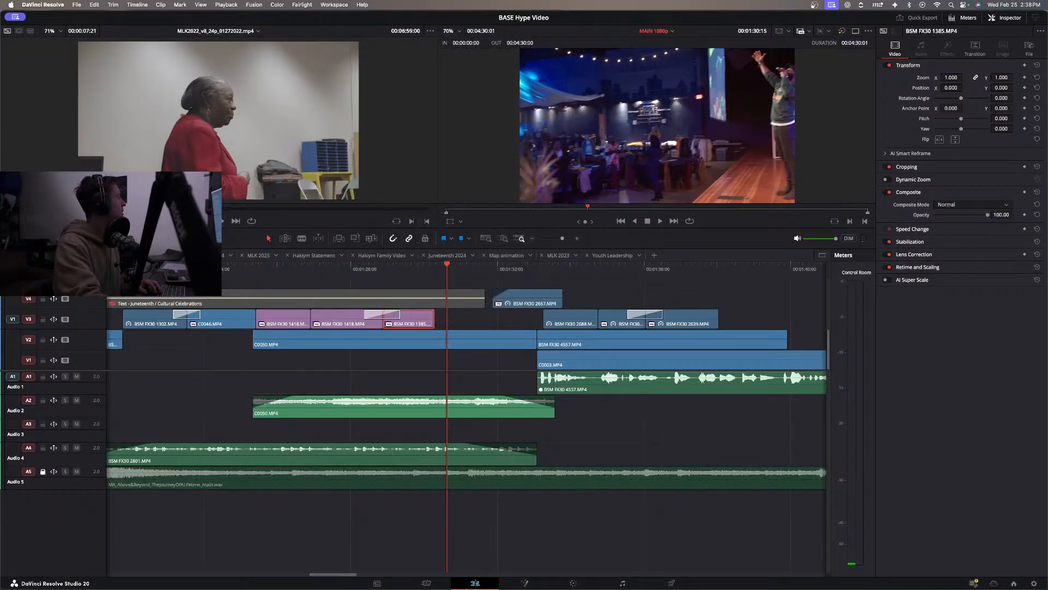
{"action": "key", "text": "space"}
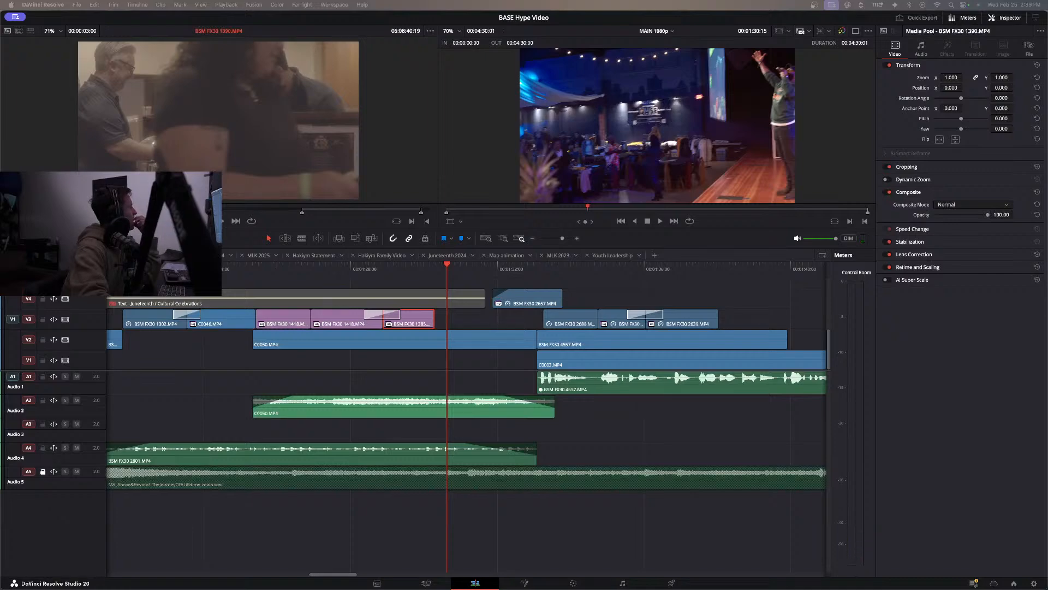
{"action": "key", "text": "Left"}
{"action": "key", "text": "Left"}
{"action": "key", "text": "Left"}
{"action": "key", "text": "Left"}
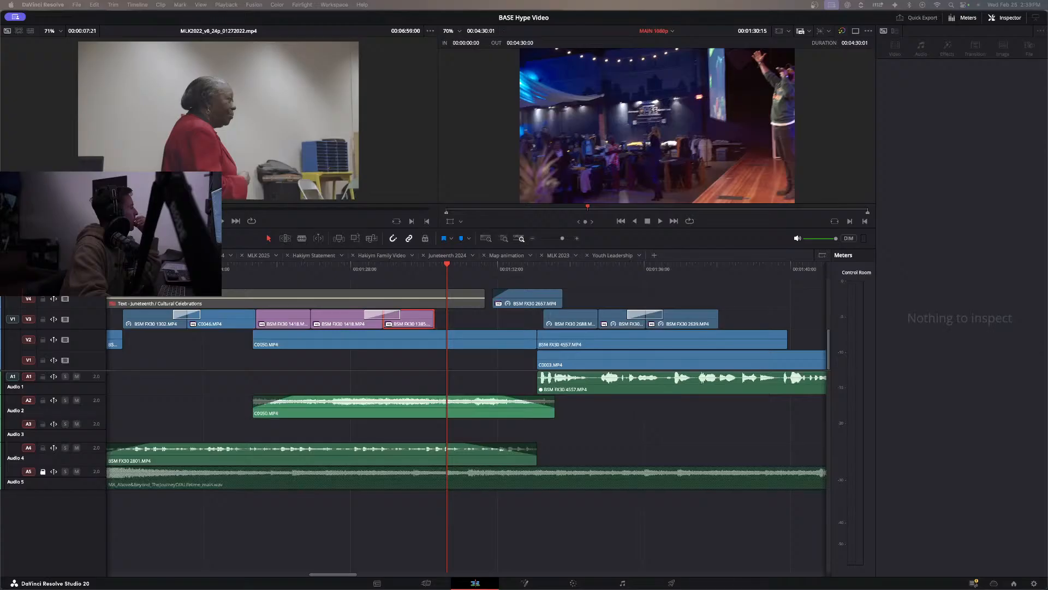
{"action": "key", "text": "space"}
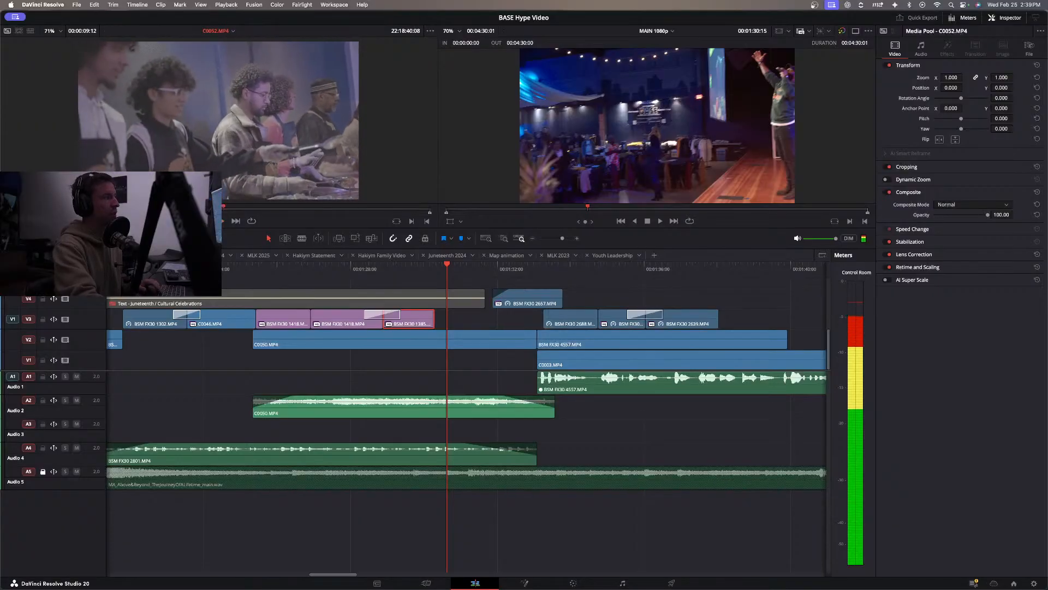
{"action": "key", "text": "space"}
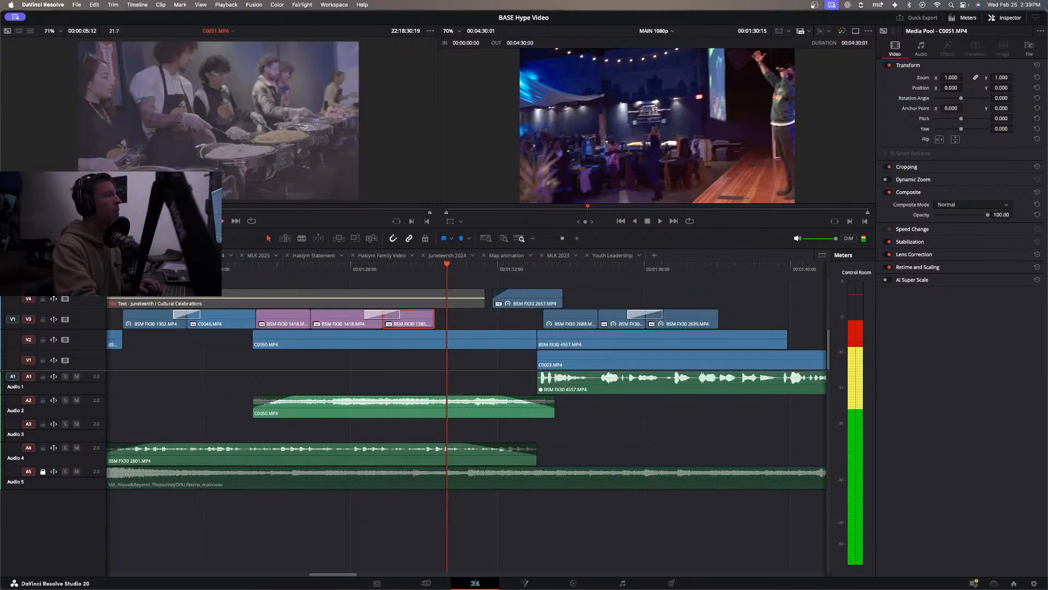
{"action": "key", "text": "Right"}
{"action": "key", "text": "Right"}
{"action": "key", "text": "Right"}
{"action": "key", "text": "Right"}
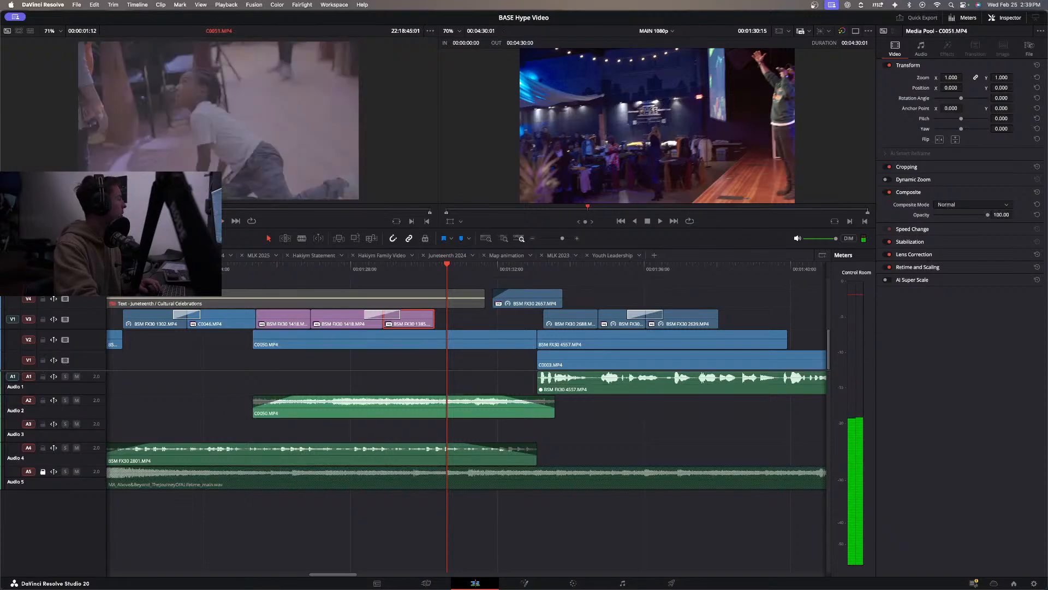
Mark a short food-serving section of C0055.MP4, shorten it to about one second and place it directly after BSM FX30 1385 on V3.
{"action": "key", "text": "space"}
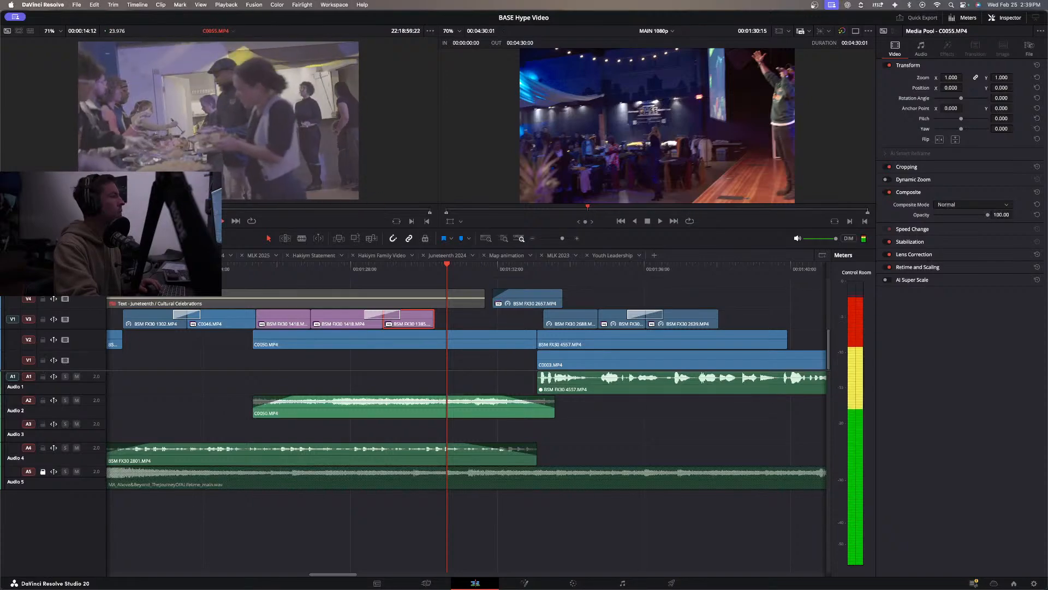
{"action": "key", "text": "Home"}
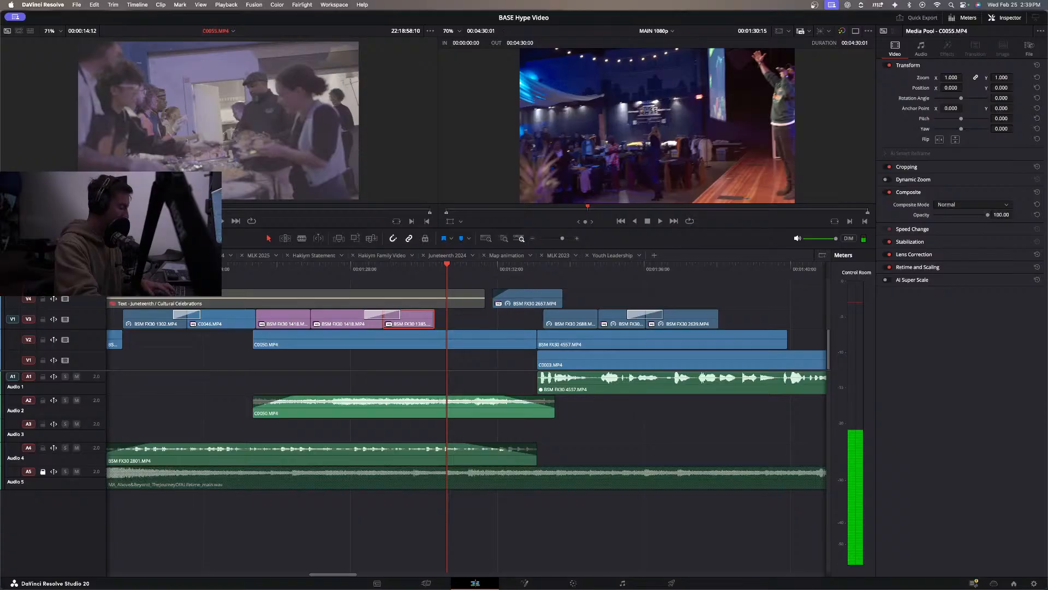
{"action": "left_click_drag", "start_coordinate": [316, 185], "coordinate": [590, 298]}
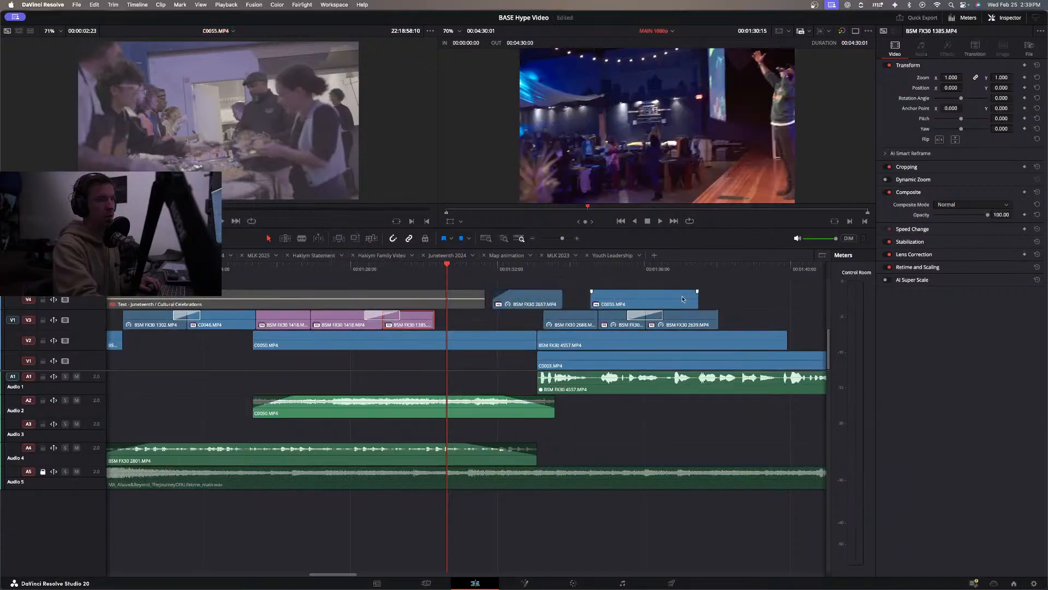
{"action": "left_click_drag", "start_coordinate": [694, 300], "coordinate": [463, 325]}
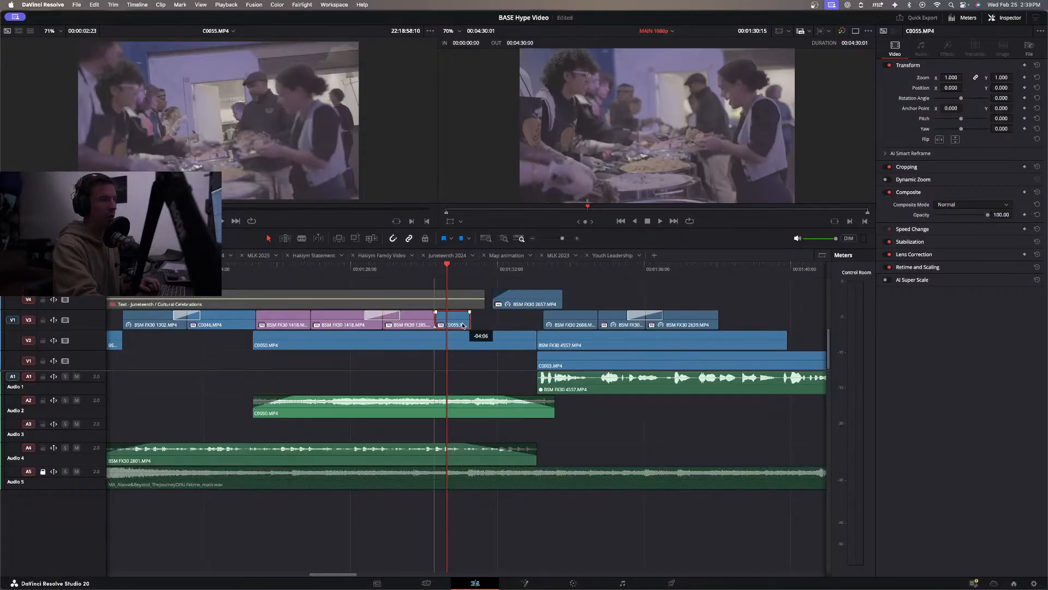
Review the new cut and extend the end of C0055.MP4 on V3 to where the BSM FX30 2657 clip starts above it.
{"action": "left_click", "coordinate": [419, 273]}
{"action": "key", "text": "space"}
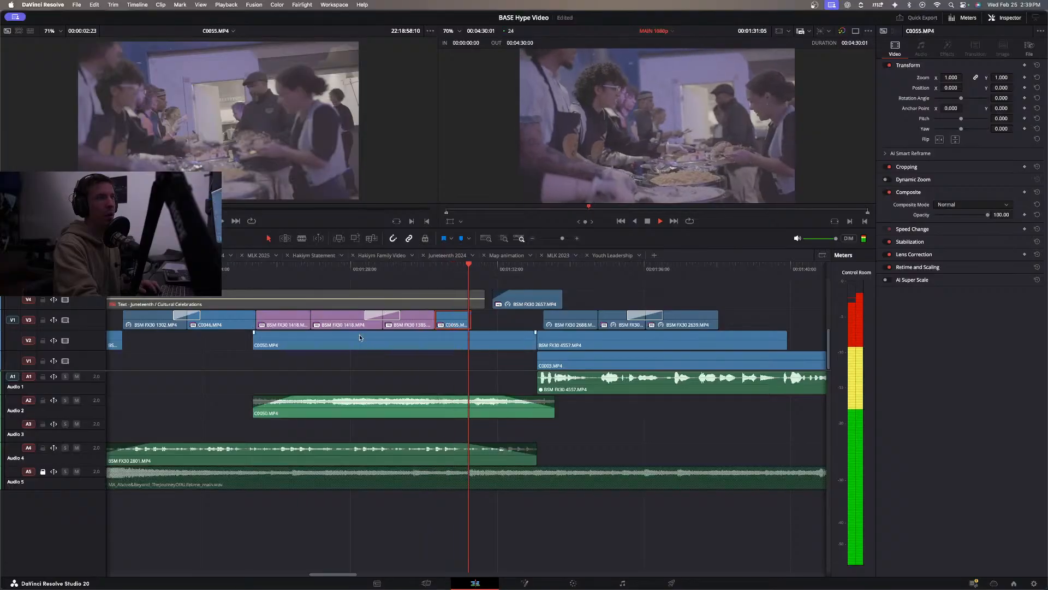
{"action": "key", "text": "space"}
{"action": "left_click", "coordinate": [391, 271]}
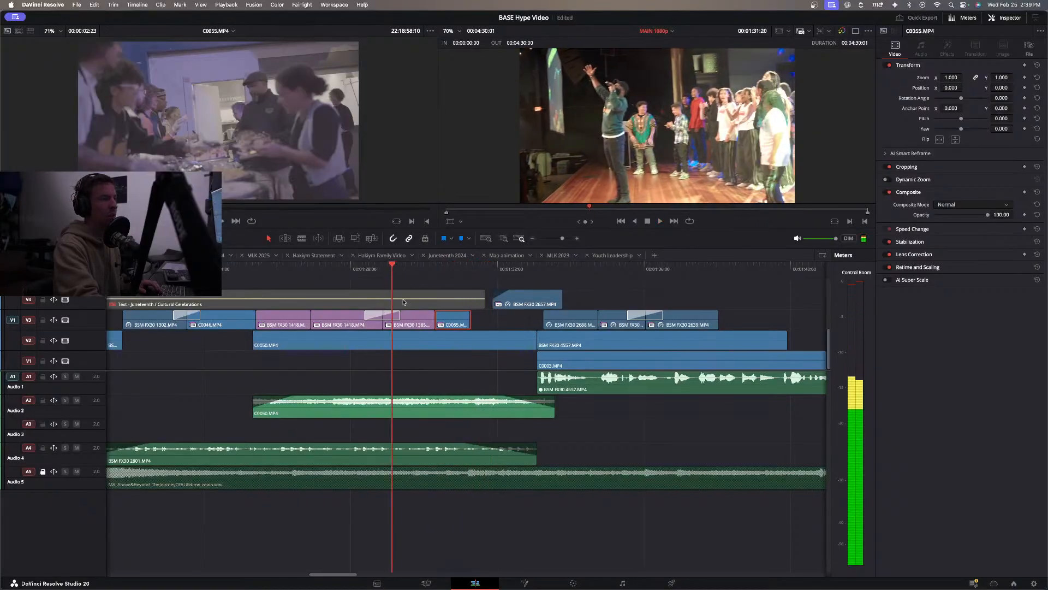
{"action": "key", "text": "space"}
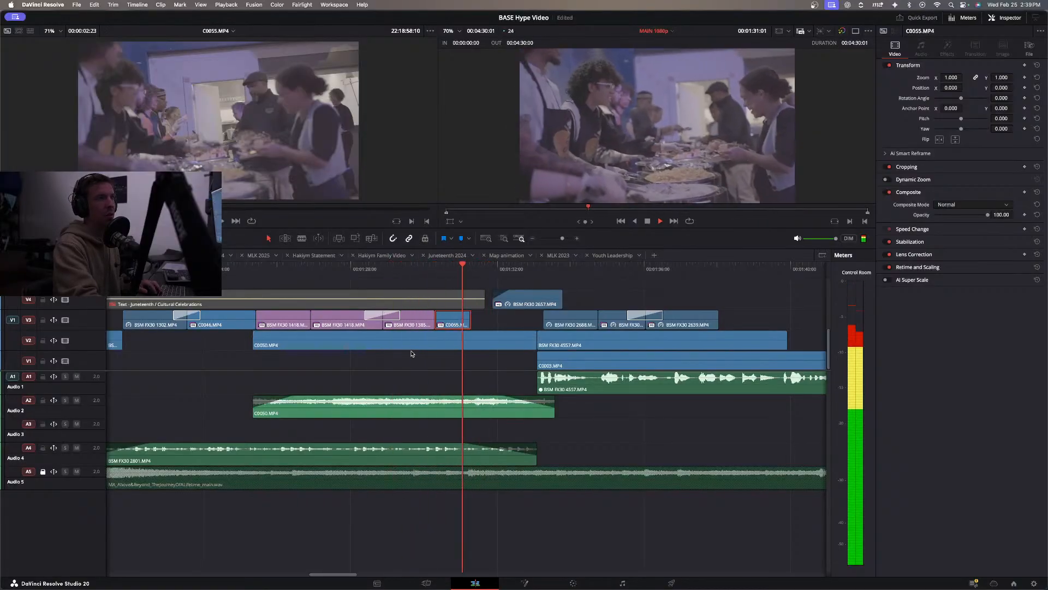
{"action": "left_click", "coordinate": [469, 318]}
{"action": "left_click_drag", "start_coordinate": [483, 320], "coordinate": [504, 322]}
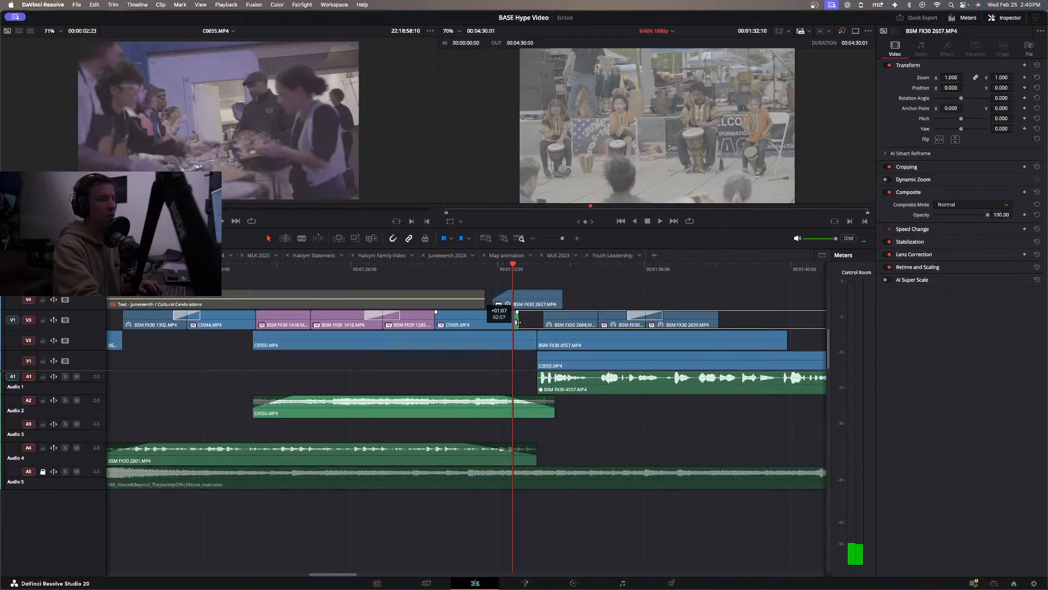
{"action": "left_click_drag", "start_coordinate": [504, 324], "coordinate": [491, 323]}
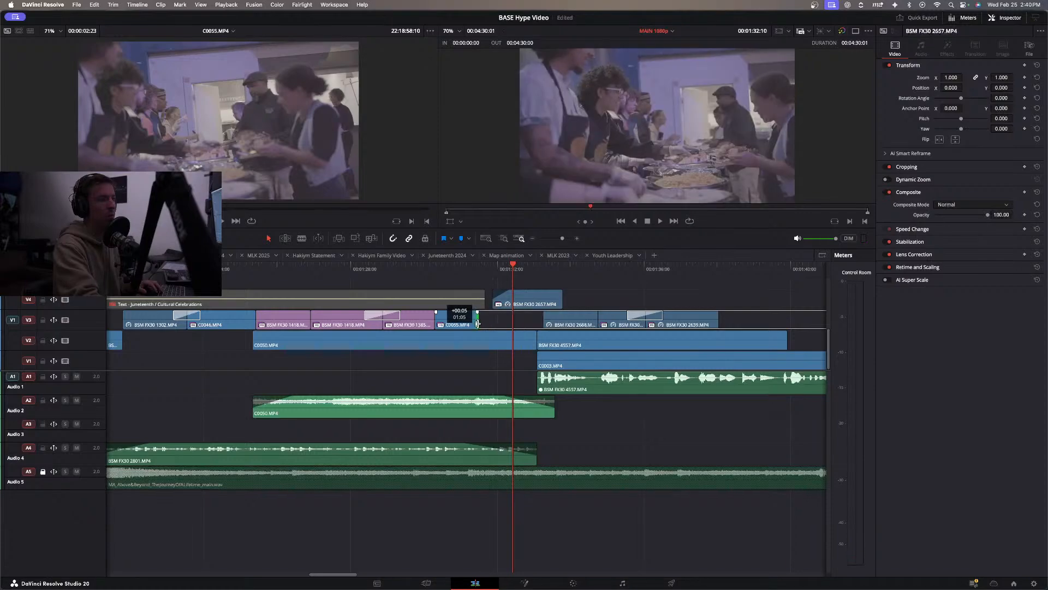
Move the BSM FX30 1385 and C0055 clips together 01:05 later on V3 and disable the BSM FX30 2657 clip on V4.
{"action": "left_click", "coordinate": [336, 270]}
{"action": "key", "text": "space"}
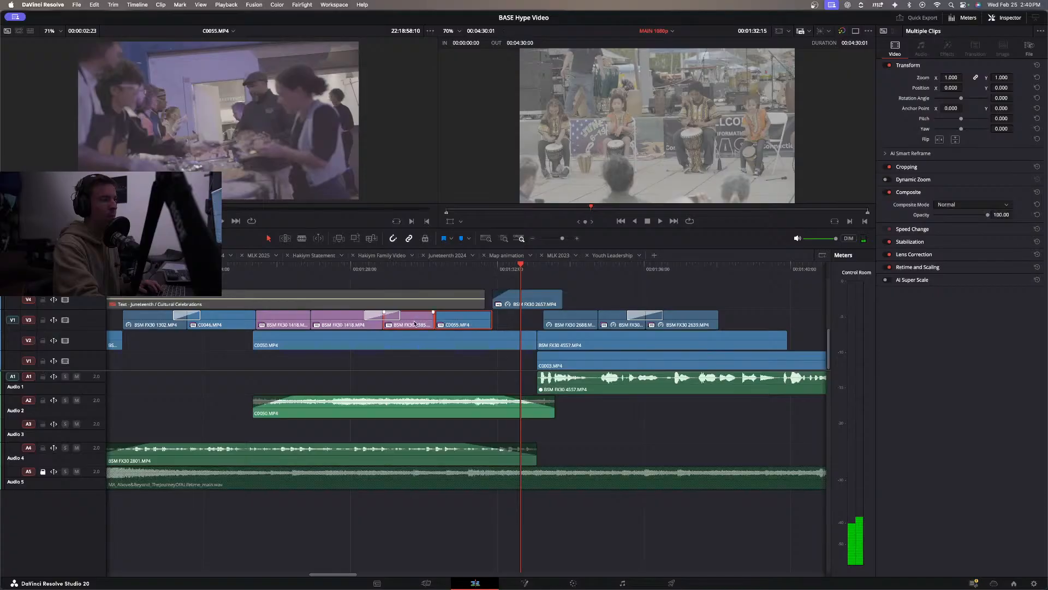
{"action": "left_click_drag", "start_coordinate": [415, 323], "coordinate": [457, 318]}
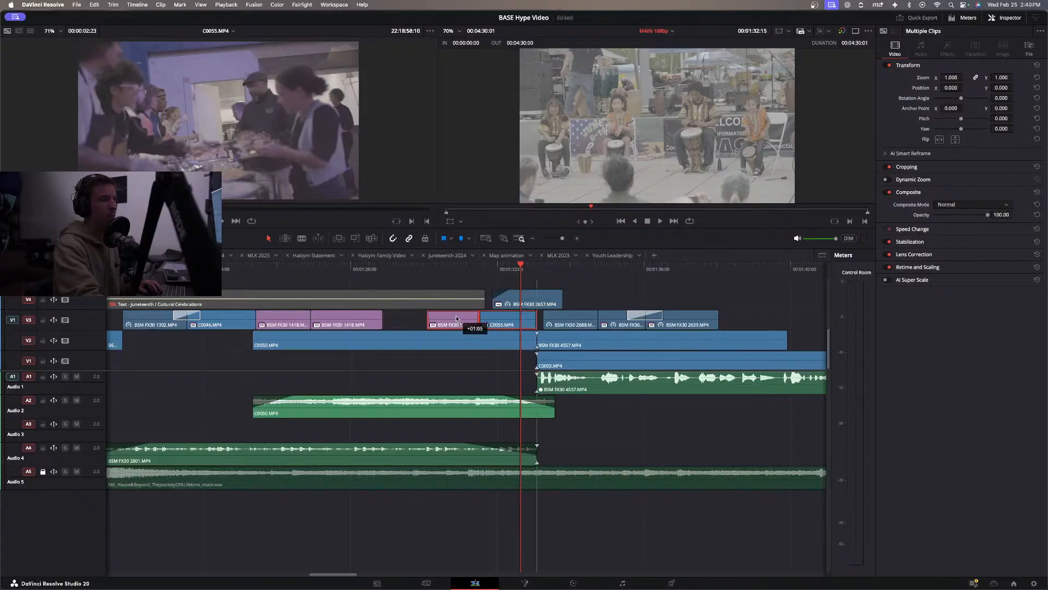
{"action": "key", "text": "super+s"}
{"action": "key", "text": "d"}
Move the BSM FX30 1385 clip on V3 to start at 01:31:05, over the beginning of the C0055 clip.
{"action": "left_click", "coordinate": [328, 271]}
{"action": "key", "text": "space"}
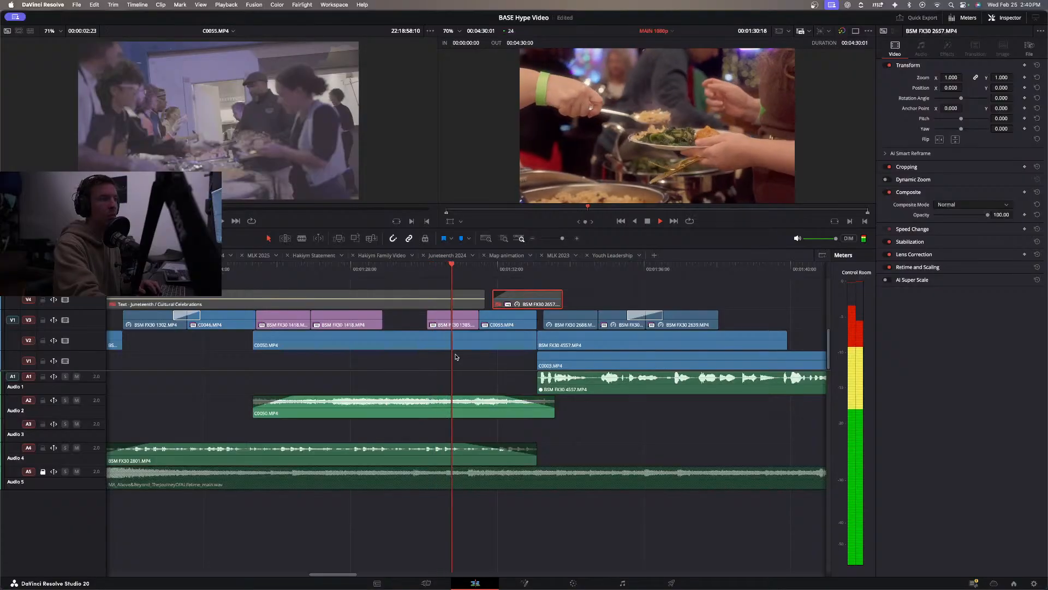
{"action": "key", "text": "space"}
{"action": "mouse_move", "coordinate": [499, 322]}
{"action": "left_mouse_down"}
{"action": "mouse_move", "coordinate": [457, 320]}
{"action": "mouse_move", "coordinate": [477, 322]}
{"action": "left_mouse_up"}
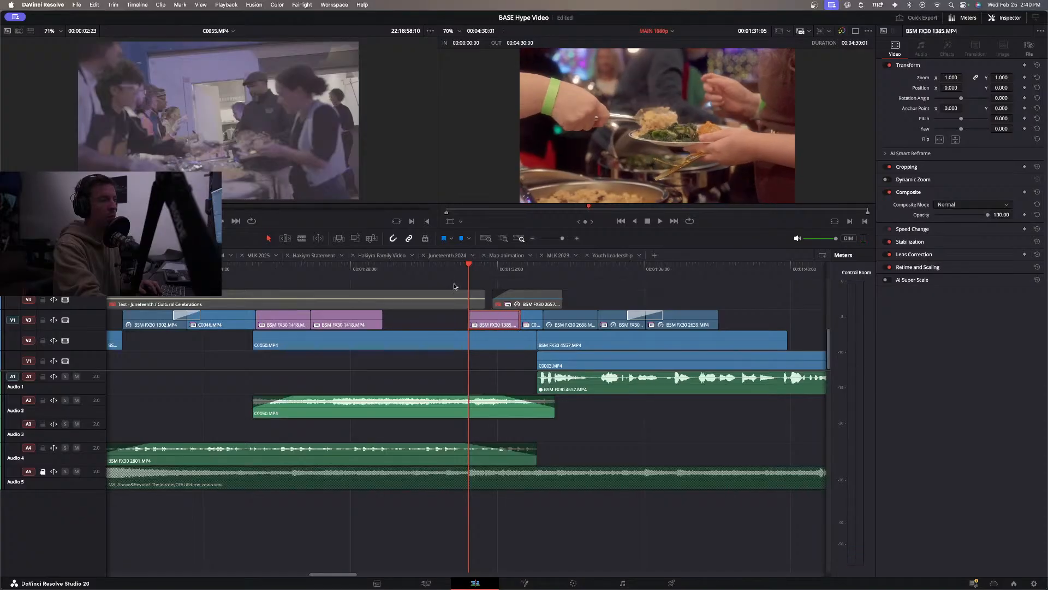
Shorten BSM FX30 1385 at its end and extend C0055.MP4 on V3 over the start of BSM FX30 2688, checking the playback.
{"action": "key", "text": "space"}
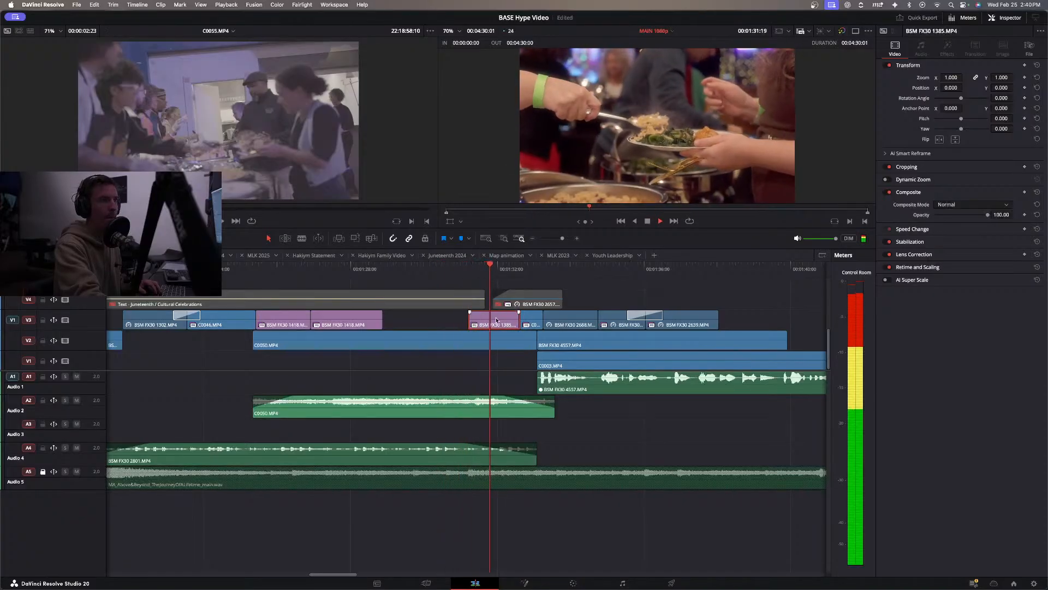
{"action": "key", "text": "space"}
{"action": "left_click_drag", "start_coordinate": [521, 316], "coordinate": [563, 319]}
{"action": "key", "text": "space"}
{"action": "key", "text": "space"}
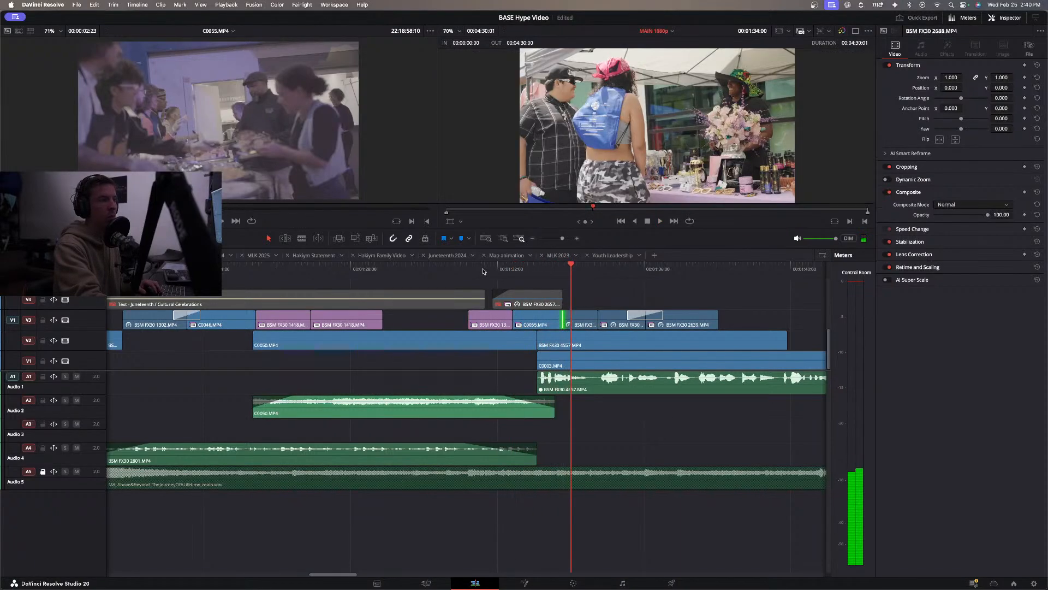
{"action": "left_click", "coordinate": [449, 271]}
{"action": "key", "text": "space"}
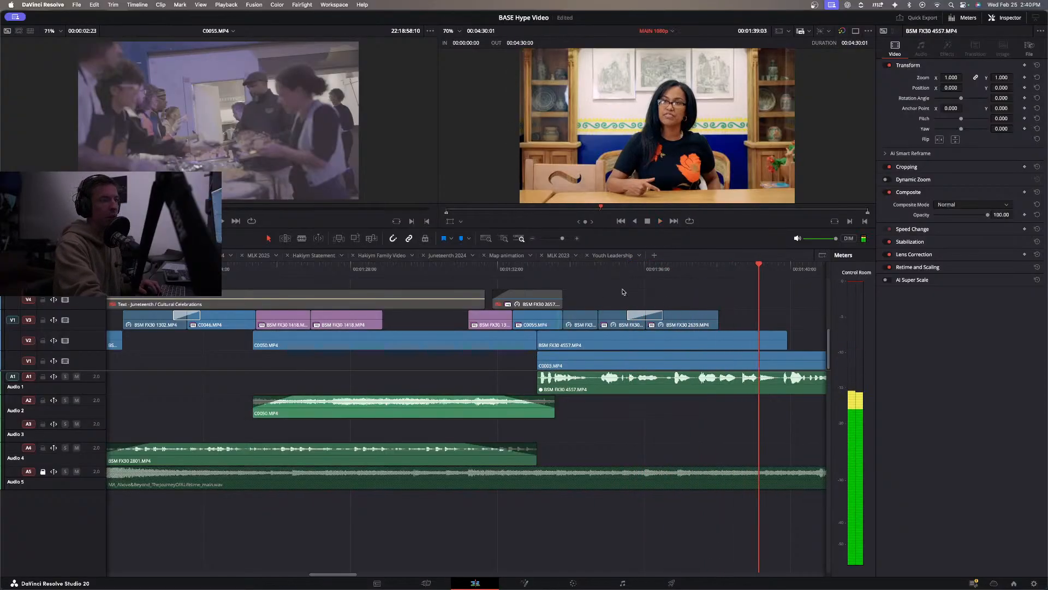
Slip the contents of the C0050.MP4 clip on V2 to show slightly later stage footage, and review the section.
{"action": "left_click", "coordinate": [342, 271]}
{"action": "key", "text": "space"}
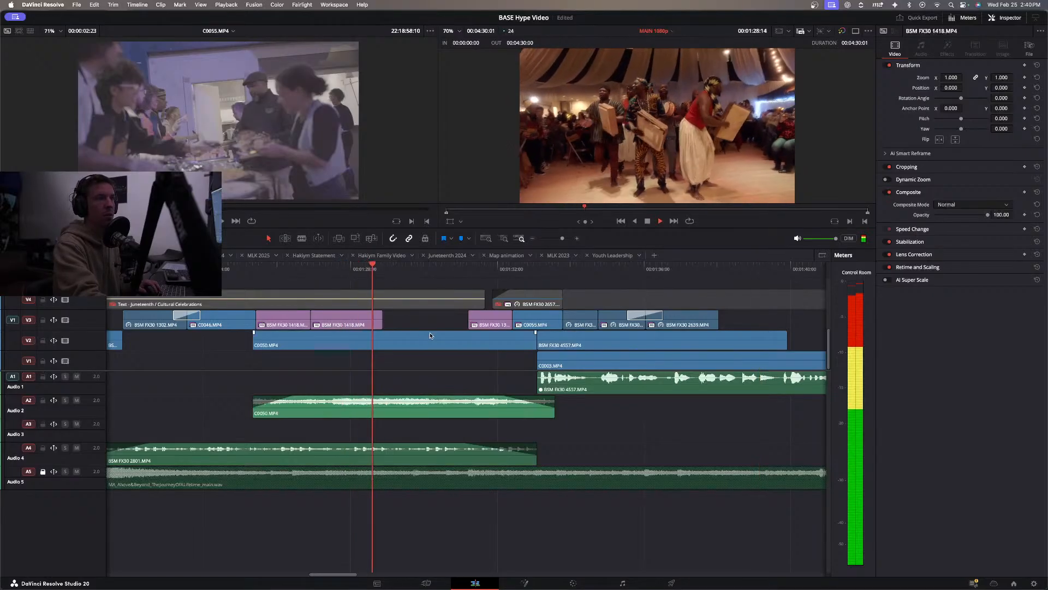
{"action": "key", "text": "space"}
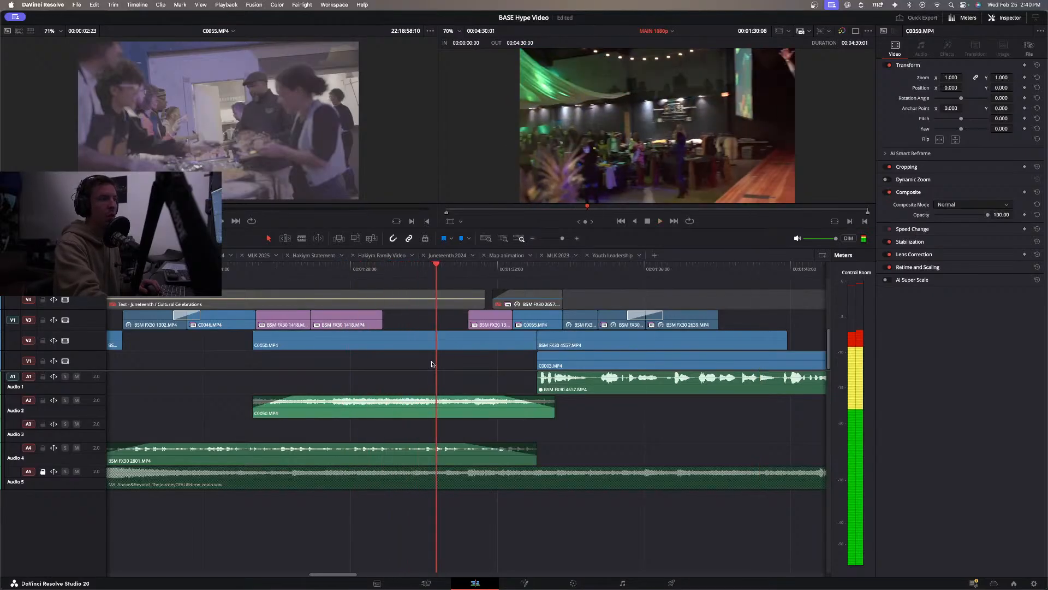
{"action": "left_click", "coordinate": [439, 339]}
{"action": "left_click_drag", "start_coordinate": [444, 335], "coordinate": [410, 336]}
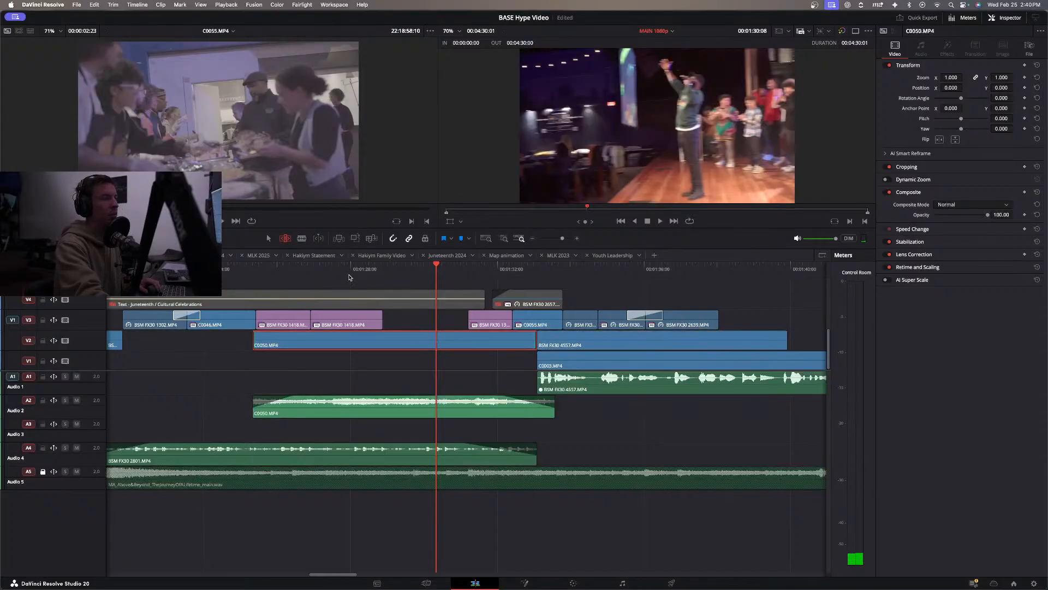
{"action": "left_click", "coordinate": [355, 278]}
{"action": "key", "text": "space"}
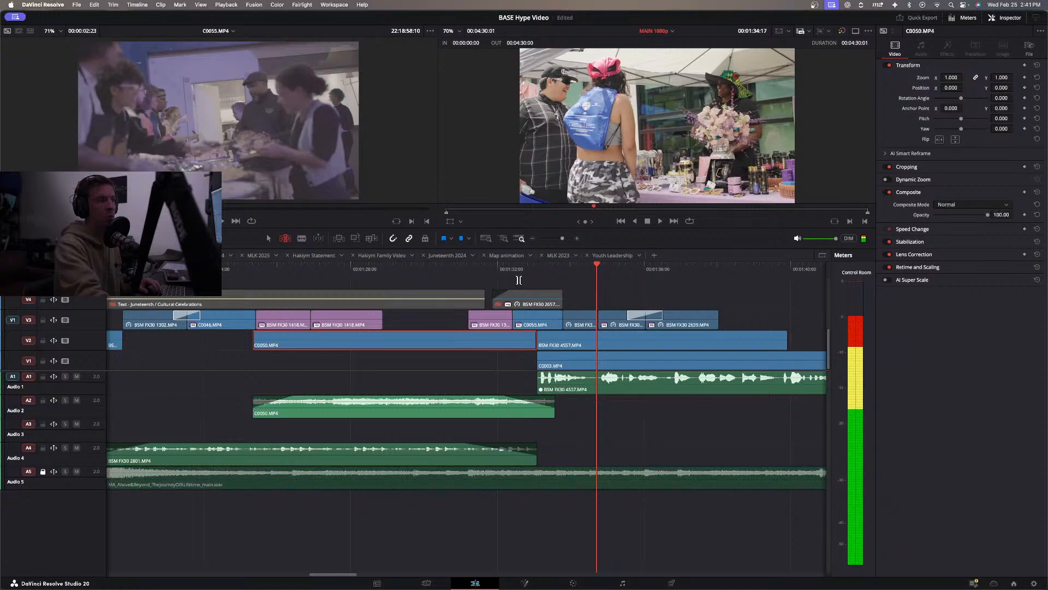
Extend C0055.MP4 on V3 to about 01:34:09 and shift the cuts between the following BSM FX30 clips later to match.
{"action": "left_click", "coordinate": [464, 268]}
{"action": "key", "text": "space"}
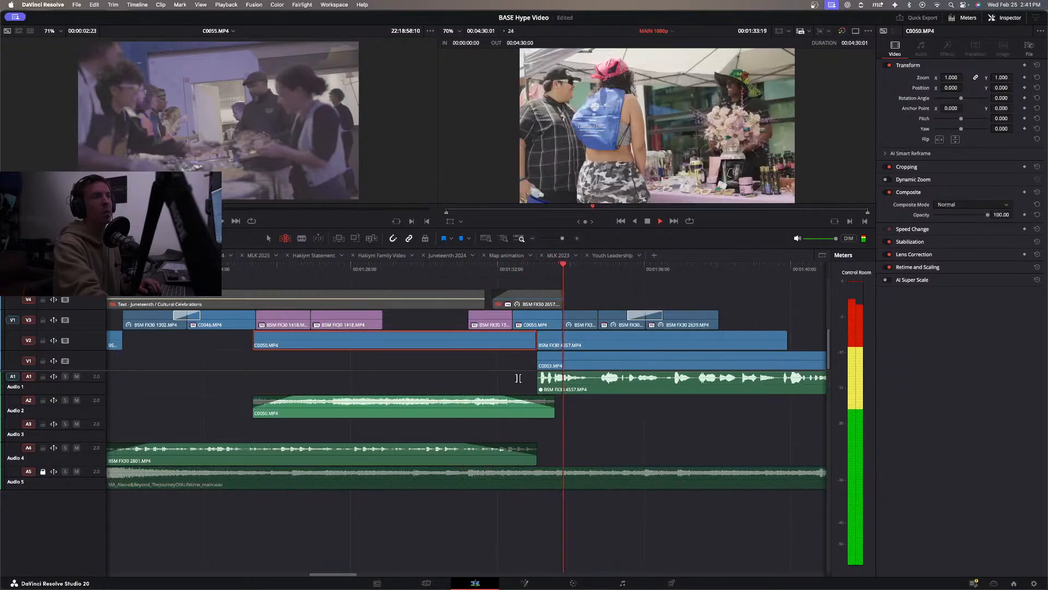
{"action": "key", "text": "space"}
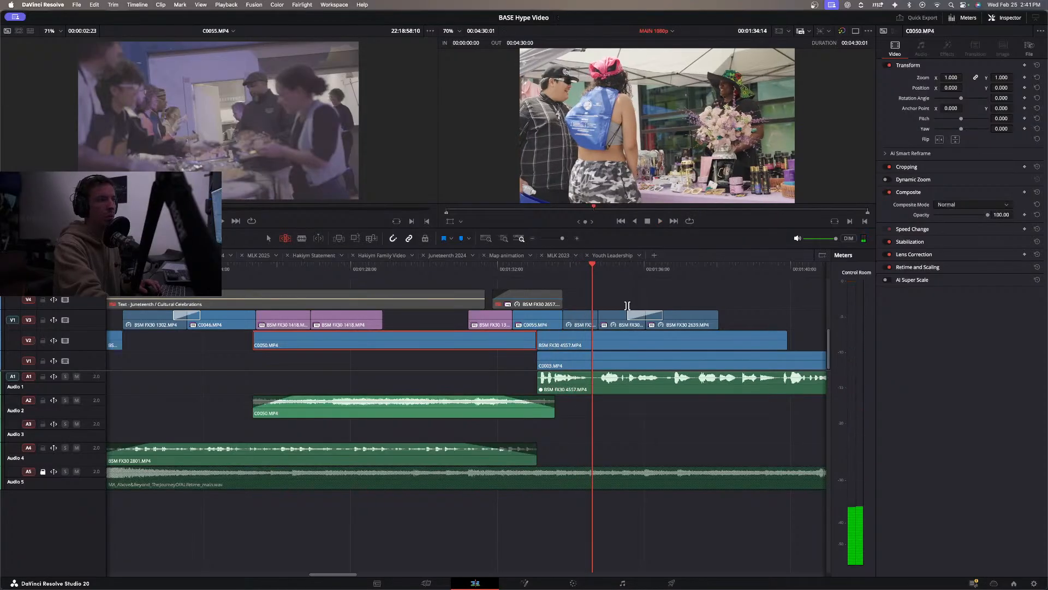
{"action": "key", "text": "a"}
{"action": "left_click_drag", "start_coordinate": [615, 301], "coordinate": [585, 323]}
{"action": "key", "text": "space"}
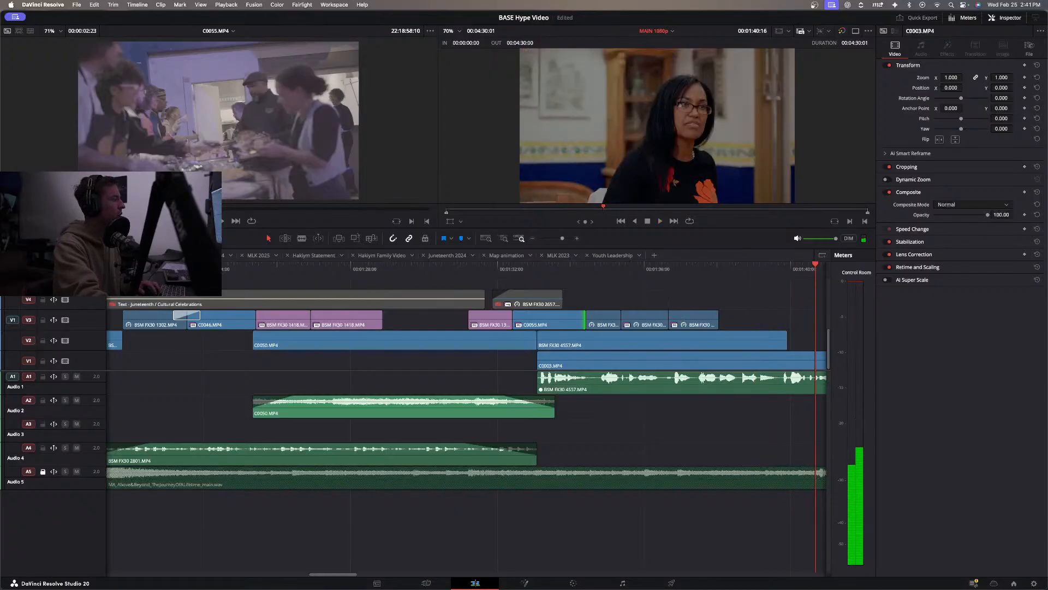
Add a 22-frame Cross Dissolve between BSM FX30 2689 and BSM FX30 2639 on V3 and play the section back.
{"action": "left_click_drag", "start_coordinate": [0, 361], "coordinate": [498, 362]}
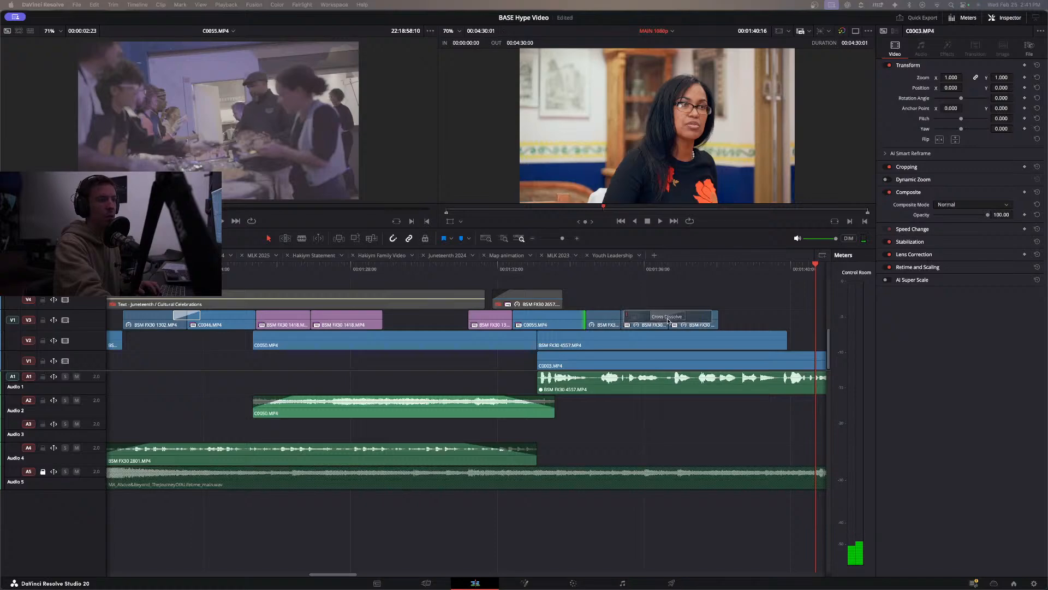
{"action": "left_click_drag", "start_coordinate": [667, 321], "coordinate": [657, 316]}
{"action": "left_click", "coordinate": [640, 274]}
{"action": "key", "text": "space"}
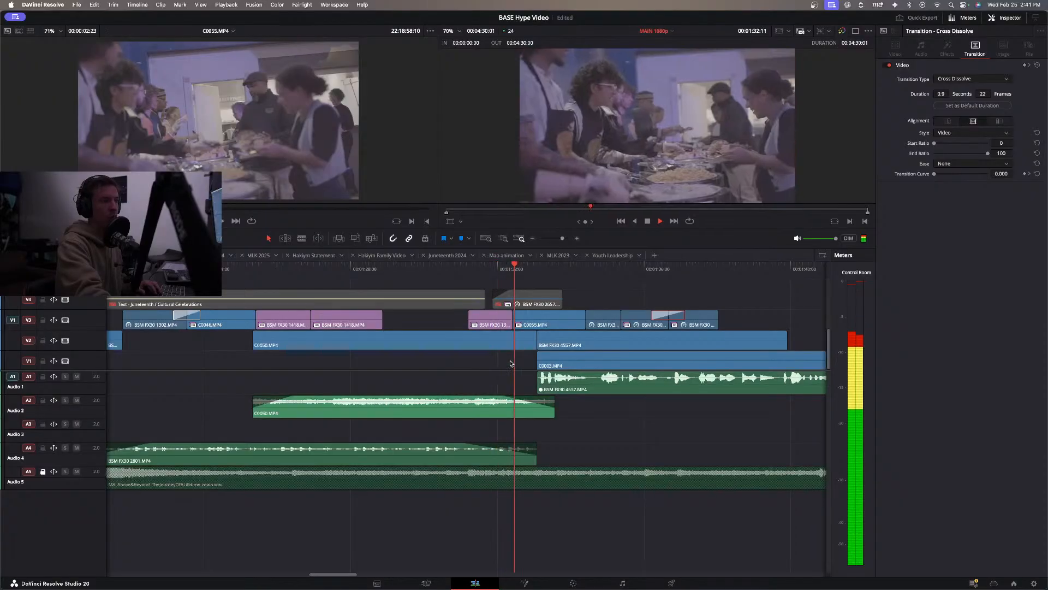
Add a 24-frame Cross Dissolve between BSM FX30 1385 and C0055.MP4 on V3, and review the sequence.
{"action": "key", "text": "space"}
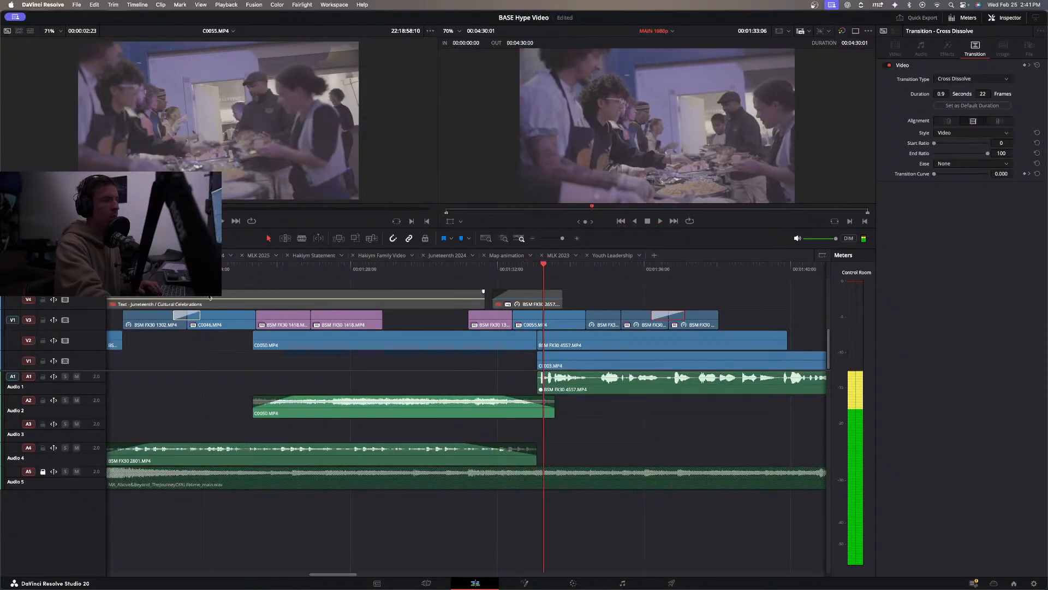
{"action": "left_click_drag", "start_coordinate": [0, 373], "coordinate": [512, 322]}
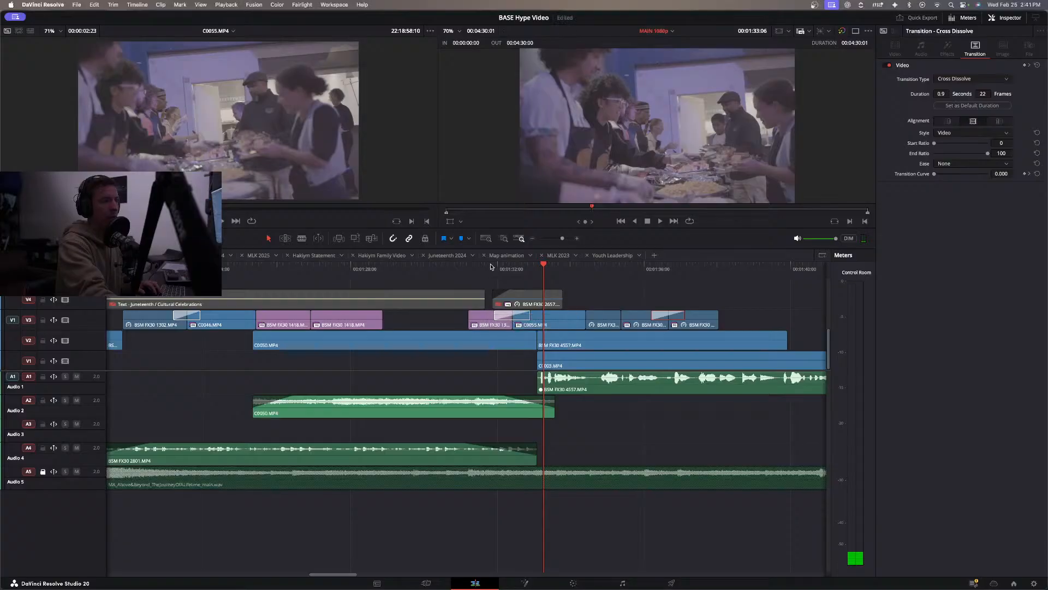
{"action": "left_click", "coordinate": [486, 267]}
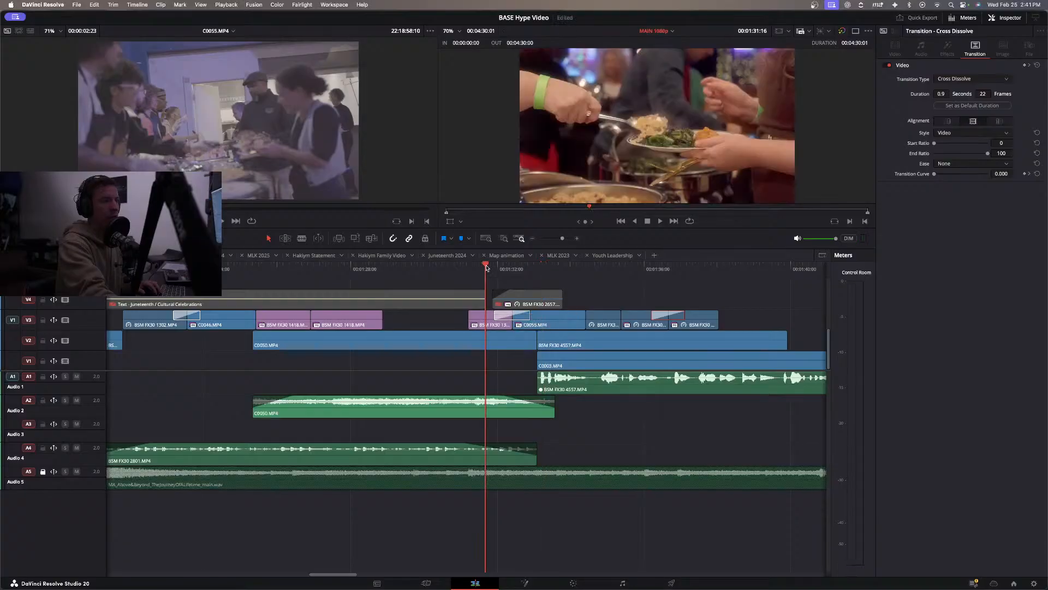
{"action": "key", "text": "space"}
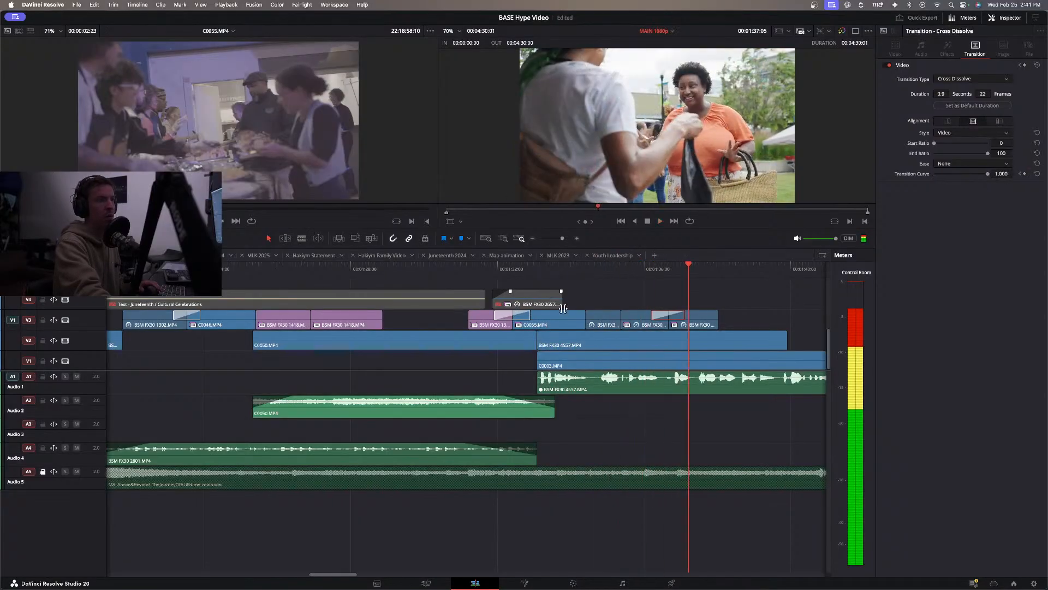
Grade the flat C0055.MP4 food-serving footage to a contrasty, saturated look in its colour node, and review it in the edit.
{"action": "left_click", "coordinate": [561, 320]}
{"action": "left_click", "coordinate": [548, 271]}
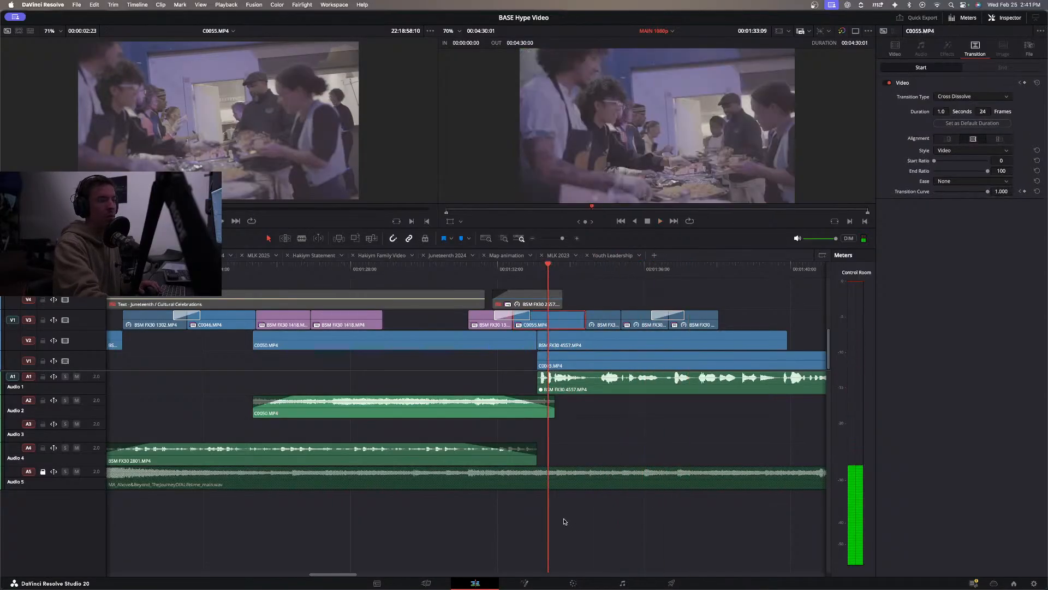
{"action": "left_click", "coordinate": [577, 582]}
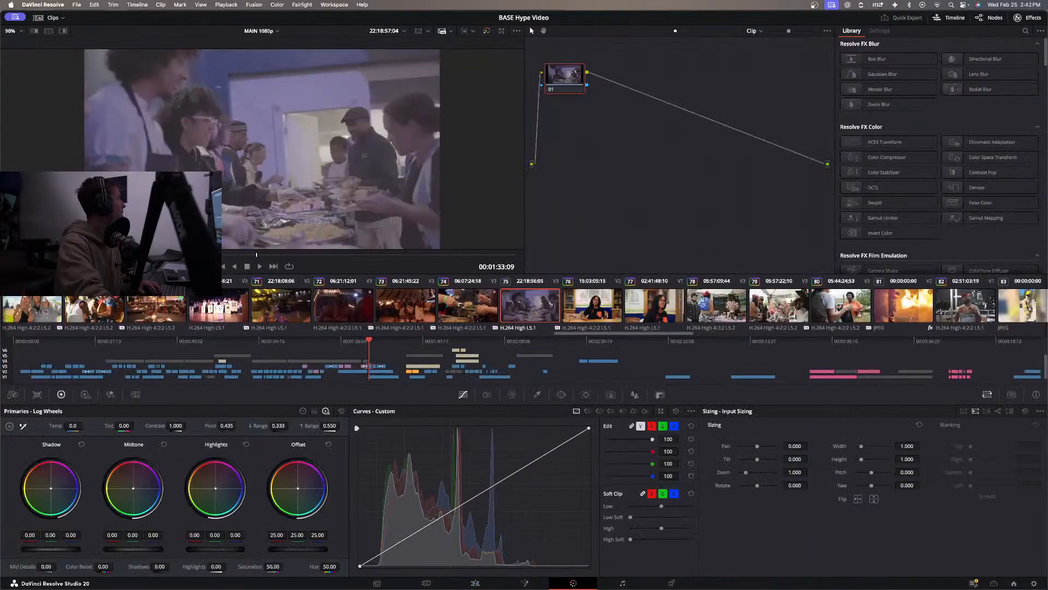
{"action": "key", "text": "space"}
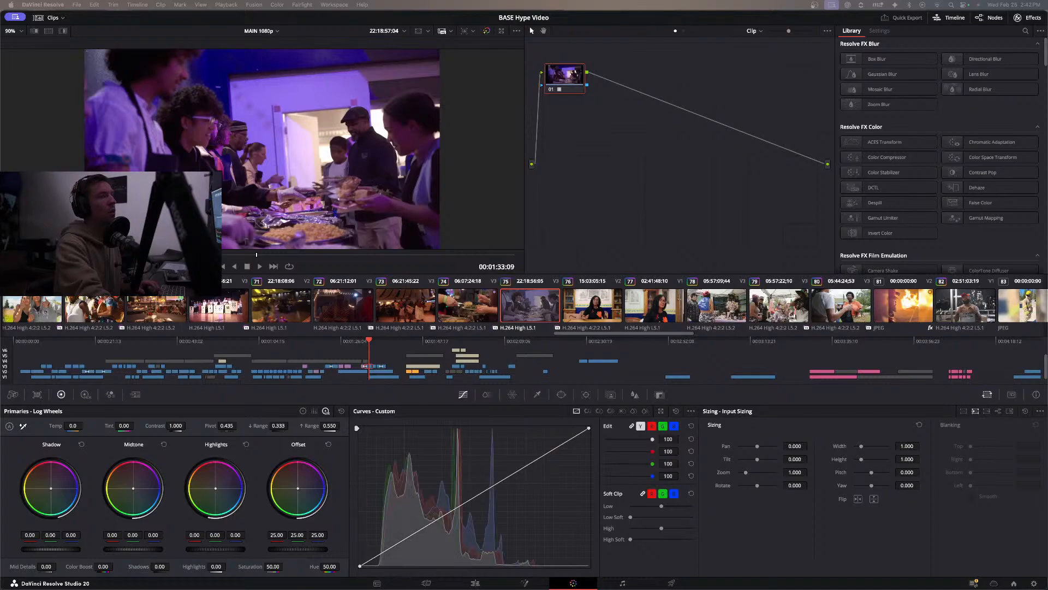
{"action": "left_click", "coordinate": [474, 582]}
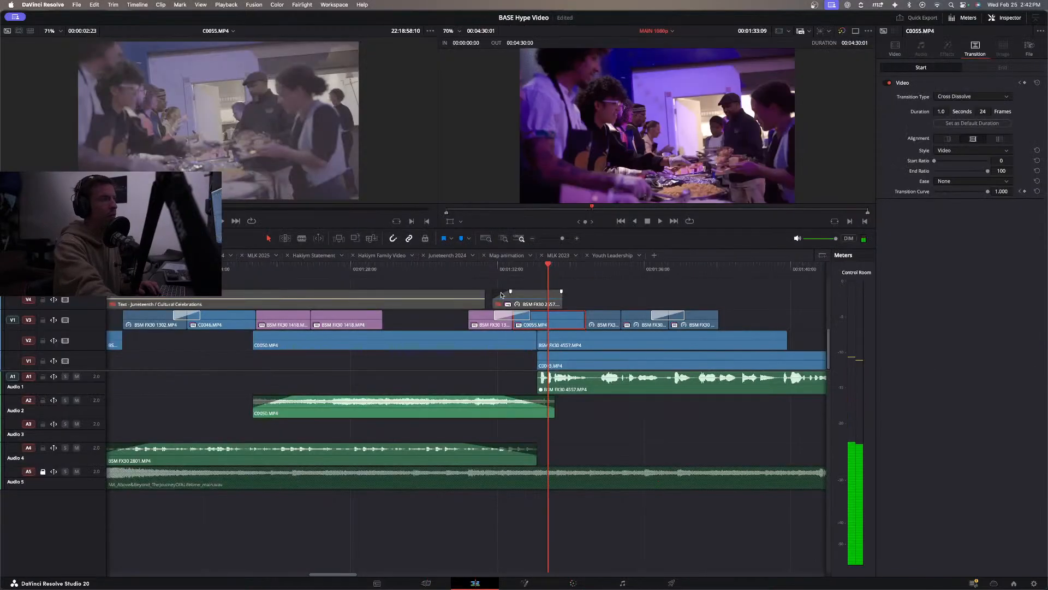
{"action": "left_click", "coordinate": [488, 272]}
{"action": "key", "text": "space"}
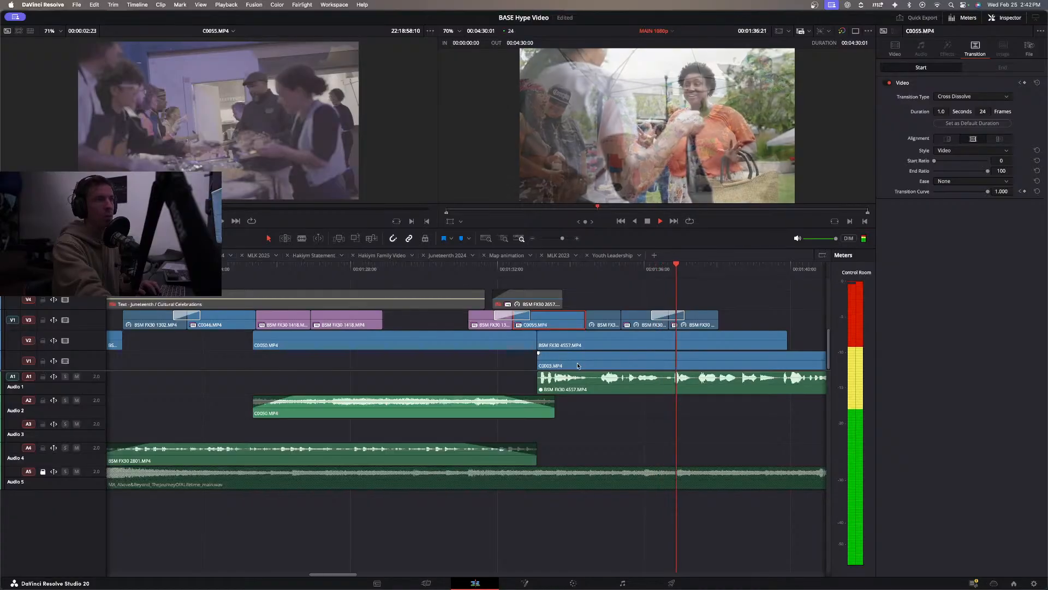
Roll the cut between C0055.MP4 and the following BSM FX30 clip on V3 back to 01:34:05, and check the playback.
{"action": "left_click", "coordinate": [512, 272]}
{"action": "key", "text": "space"}
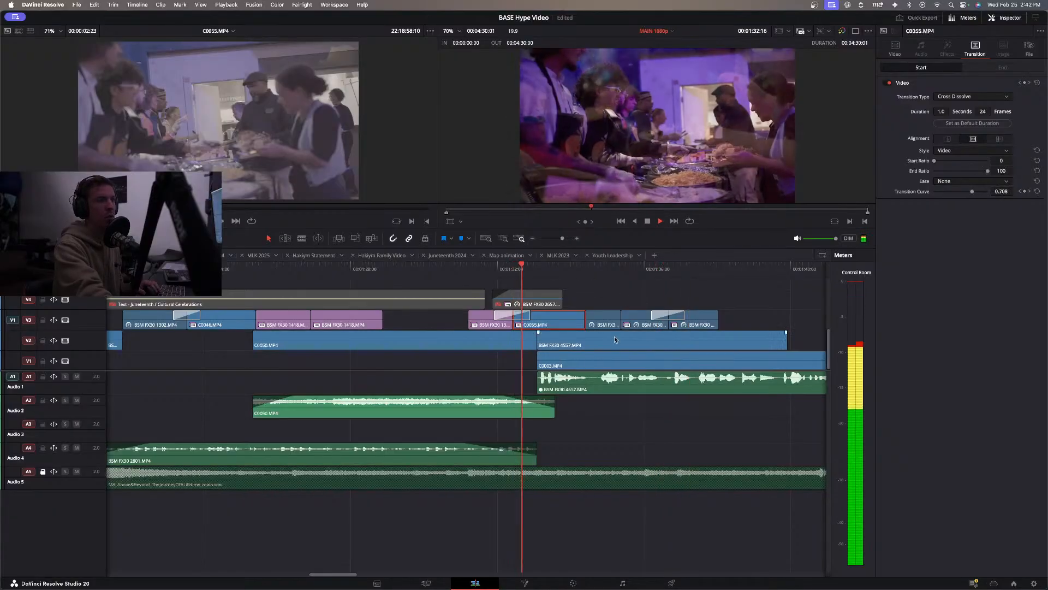
{"action": "key", "text": "space"}
{"action": "left_click_drag", "start_coordinate": [587, 321], "coordinate": [587, 320]}
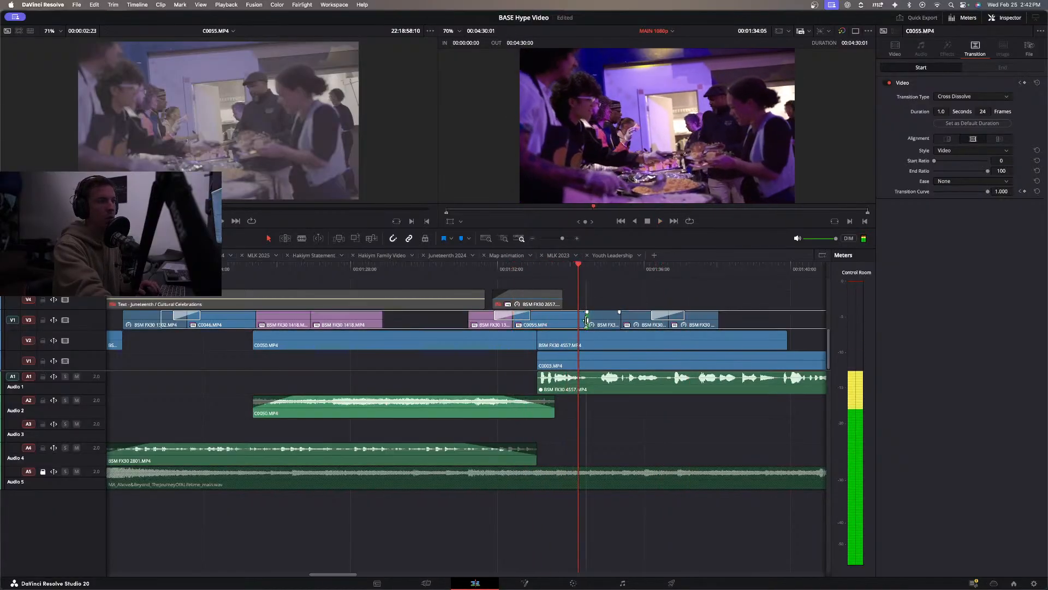
{"action": "left_click", "coordinate": [580, 320]}
{"action": "key", "text": "space"}
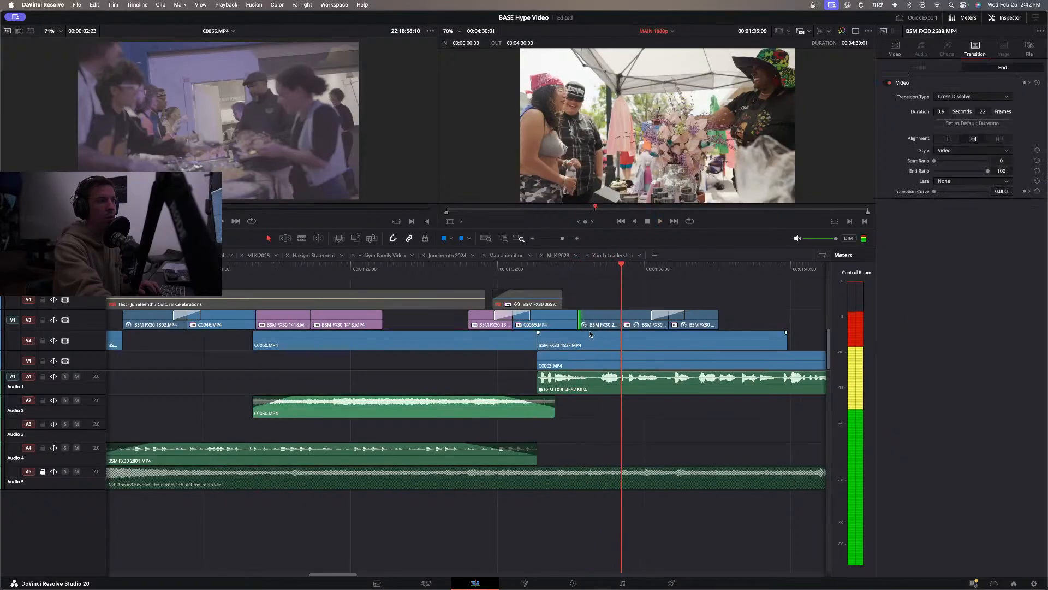
{"action": "left_click", "coordinate": [485, 273]}
{"action": "key", "text": "space"}
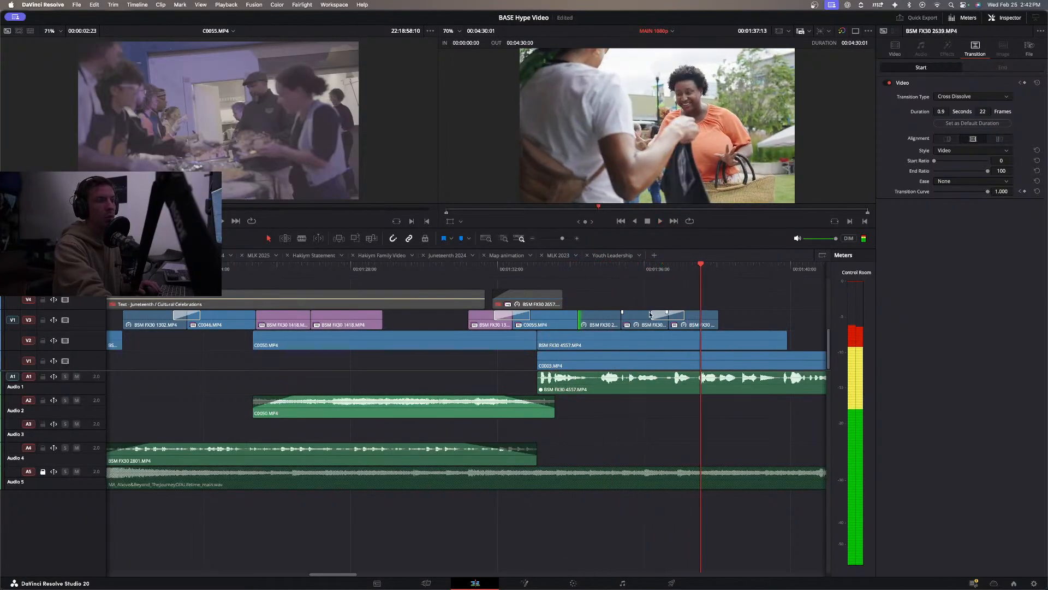
Shorten the Cross Dissolve between BSM FX30 2689 and BSM FX30 2639 to 14 frames and play it back.
{"action": "left_click_drag", "start_coordinate": [651, 313], "coordinate": [655, 313]}
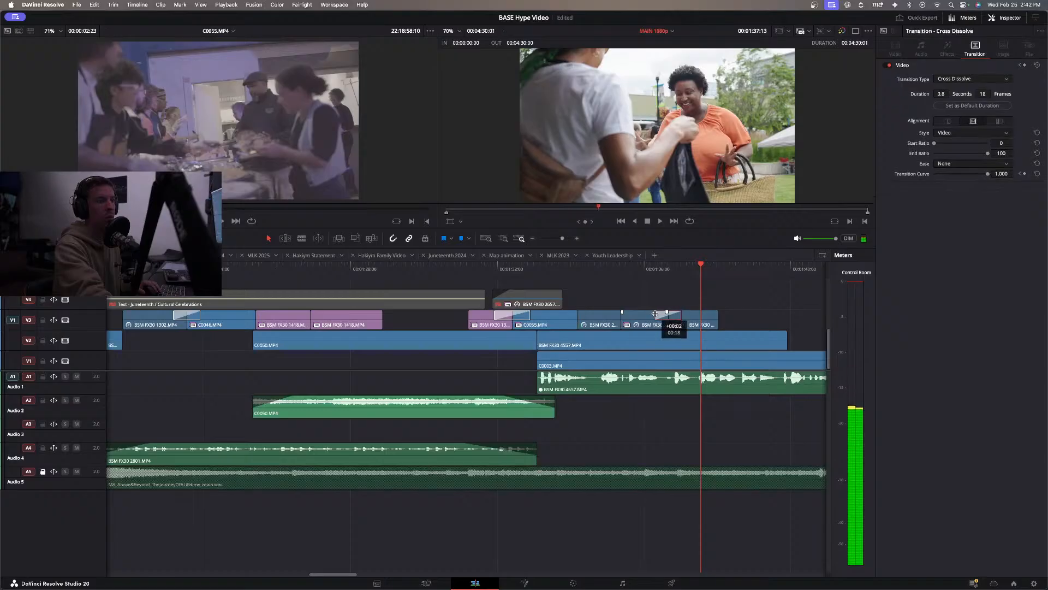
{"action": "left_click", "coordinate": [624, 273]}
{"action": "key", "text": "space"}
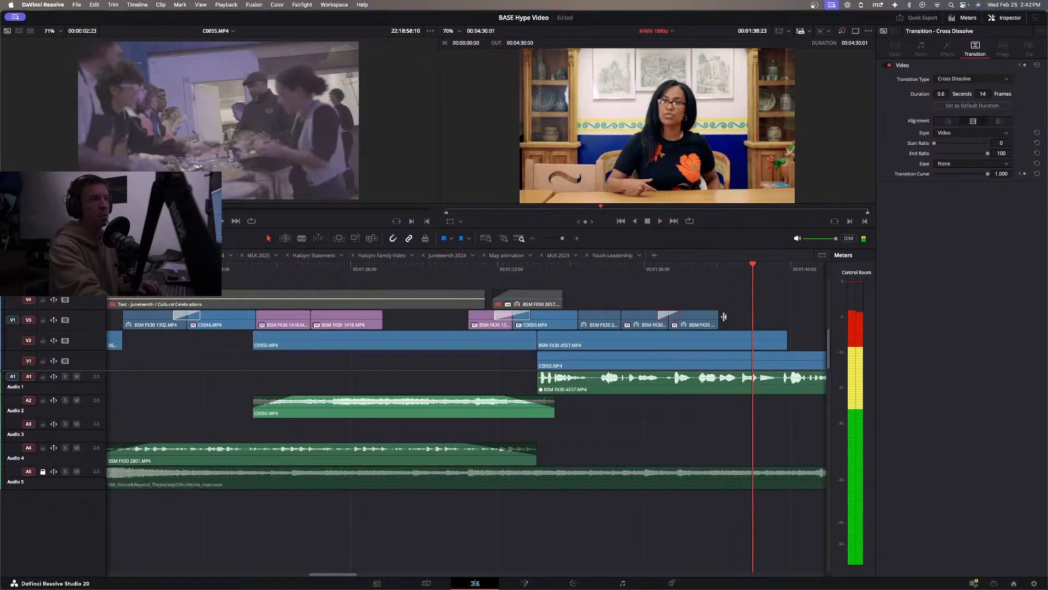
Extend the end of BSM FX30 2639 on V3 slightly and play on into the hashtag title section.
{"action": "left_click_drag", "start_coordinate": [715, 317], "coordinate": [723, 317]}
{"action": "left_click", "coordinate": [640, 273]}
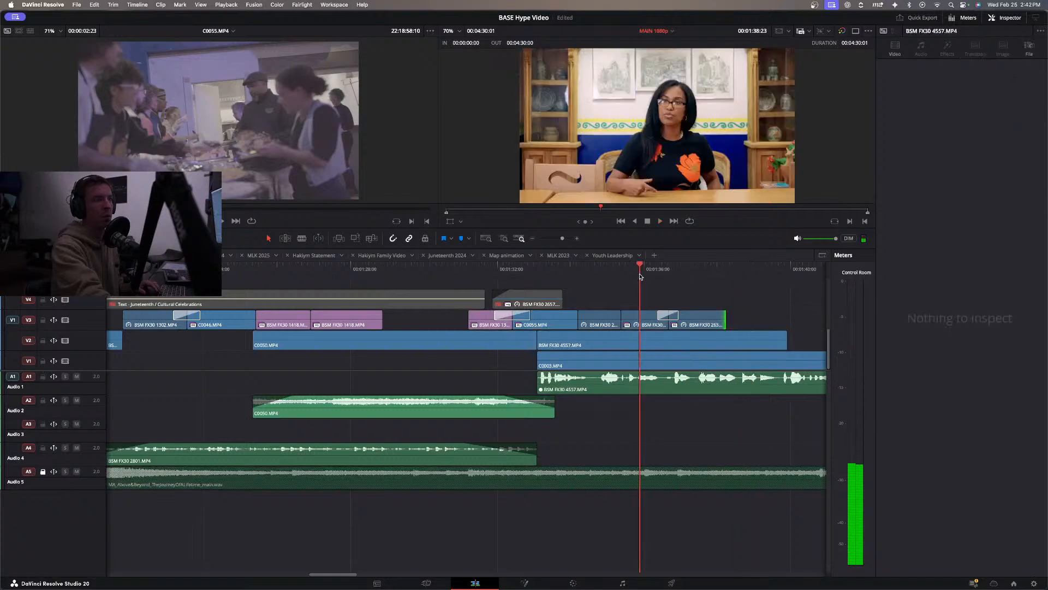
{"action": "key", "text": "space"}
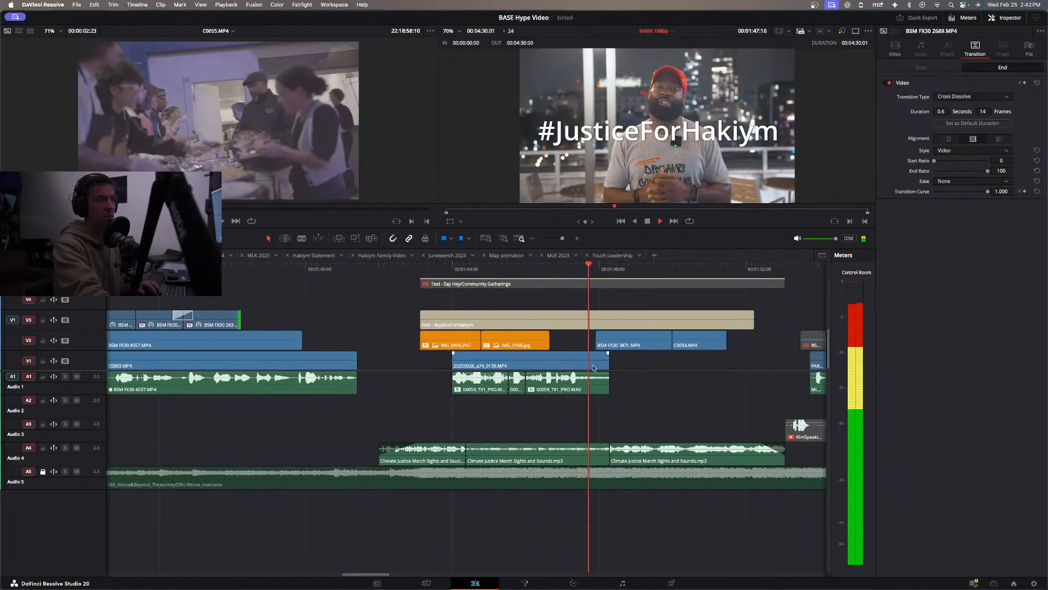
Review the hashtag title section, checking the short 00059_TX1_PRO.WAV voice clip on A1 and the transition from the preceding interview.
{"action": "left_click", "coordinate": [482, 270]}
{"action": "key", "text": "space"}
{"action": "left_click", "coordinate": [517, 385]}
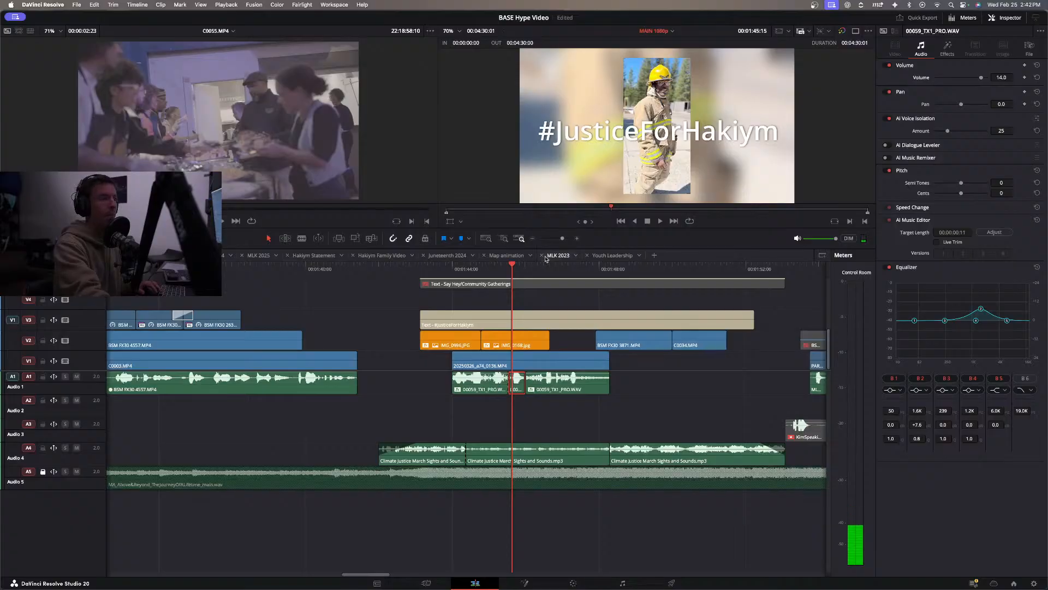
{"action": "left_click", "coordinate": [431, 273]}
{"action": "key", "text": "space"}
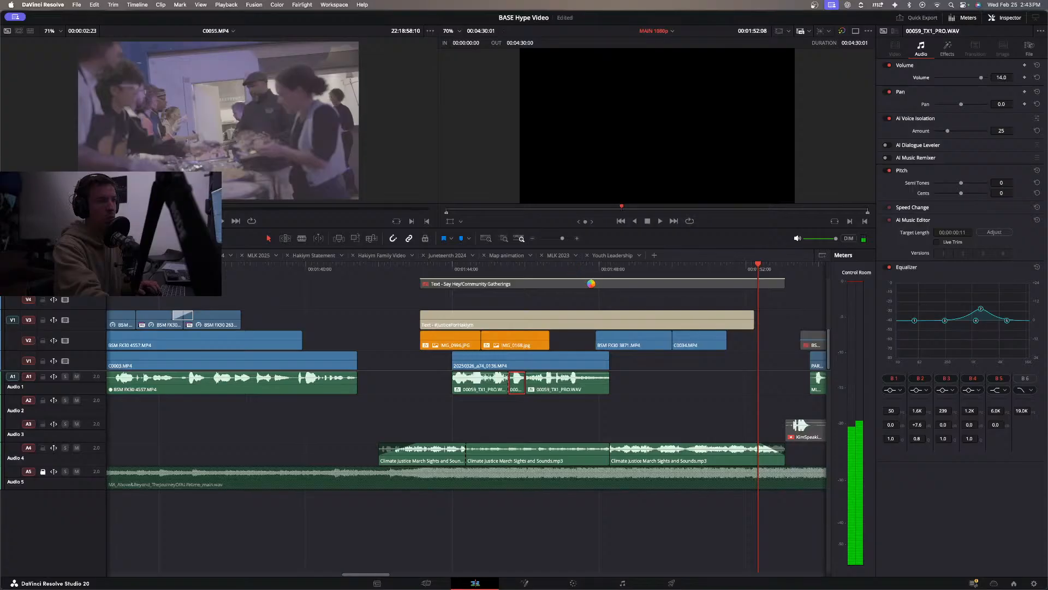
{"action": "left_click", "coordinate": [572, 269]}
{"action": "key", "text": "space"}
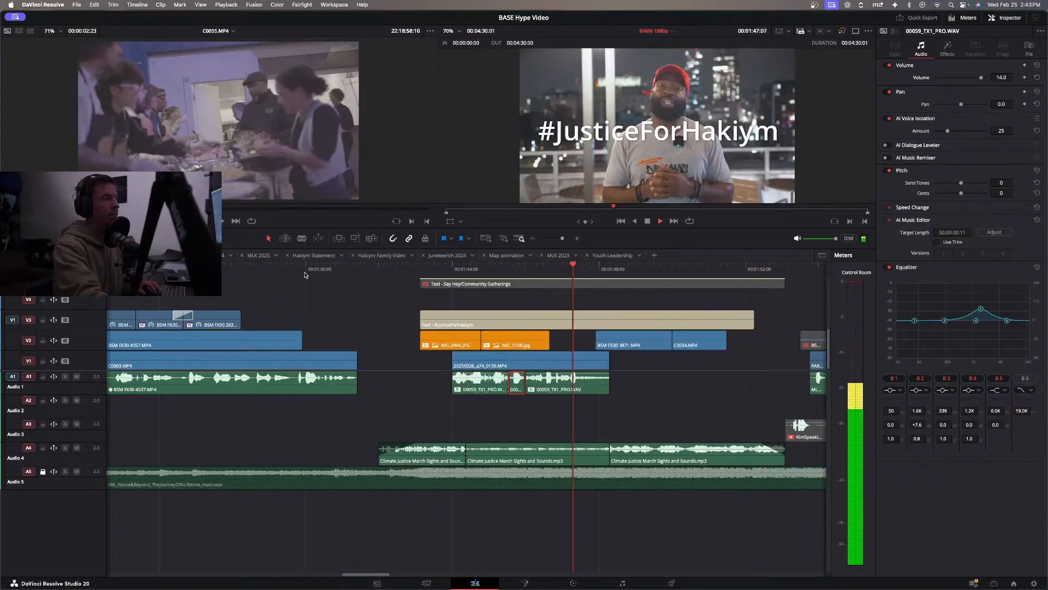
{"action": "left_click", "coordinate": [304, 274]}
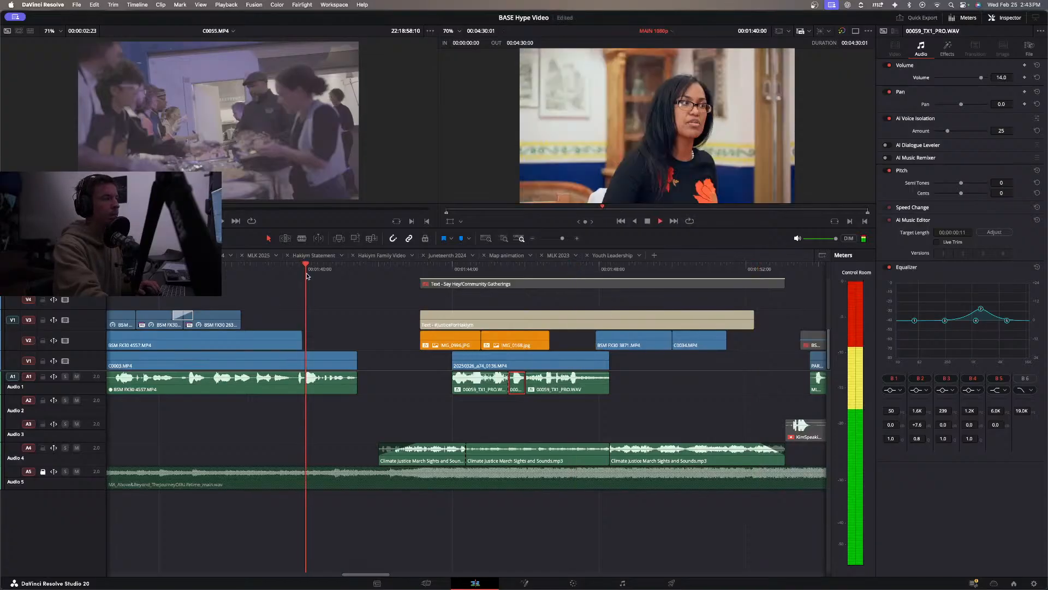
{"action": "left_click", "coordinate": [531, 239]}
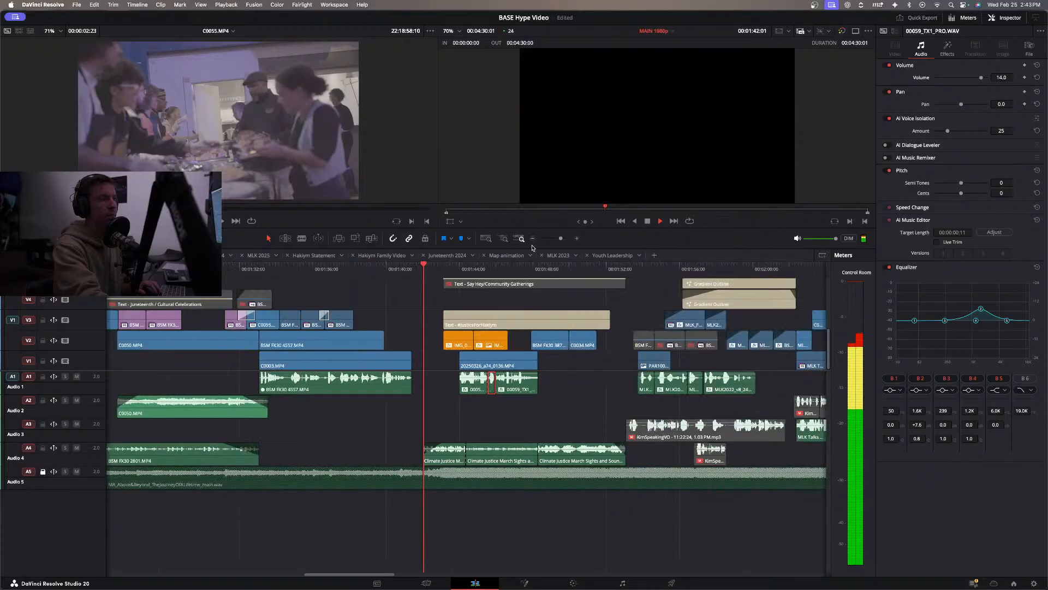
{"action": "left_click", "coordinate": [582, 381]}
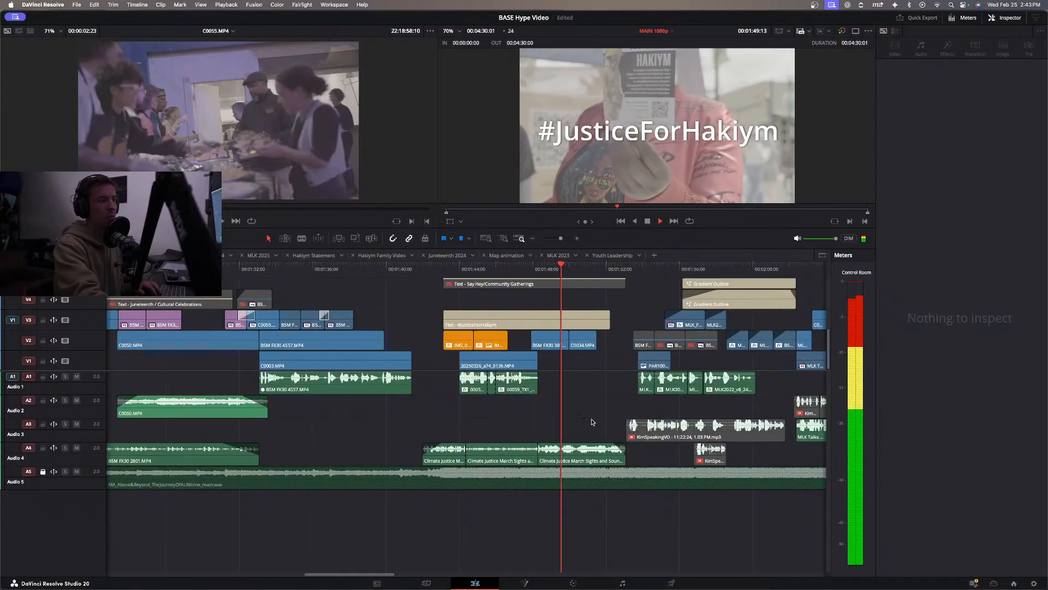
Slip the contents of the last Climate Justice March Sights and Sounds.mp3 clip on A4 slightly, and listen to the result.
{"action": "key", "text": "space"}
{"action": "left_click", "coordinate": [590, 449]}
{"action": "left_click_drag", "start_coordinate": [590, 450], "coordinate": [579, 448]}
{"action": "left_click", "coordinate": [509, 268]}
{"action": "key", "text": "space"}
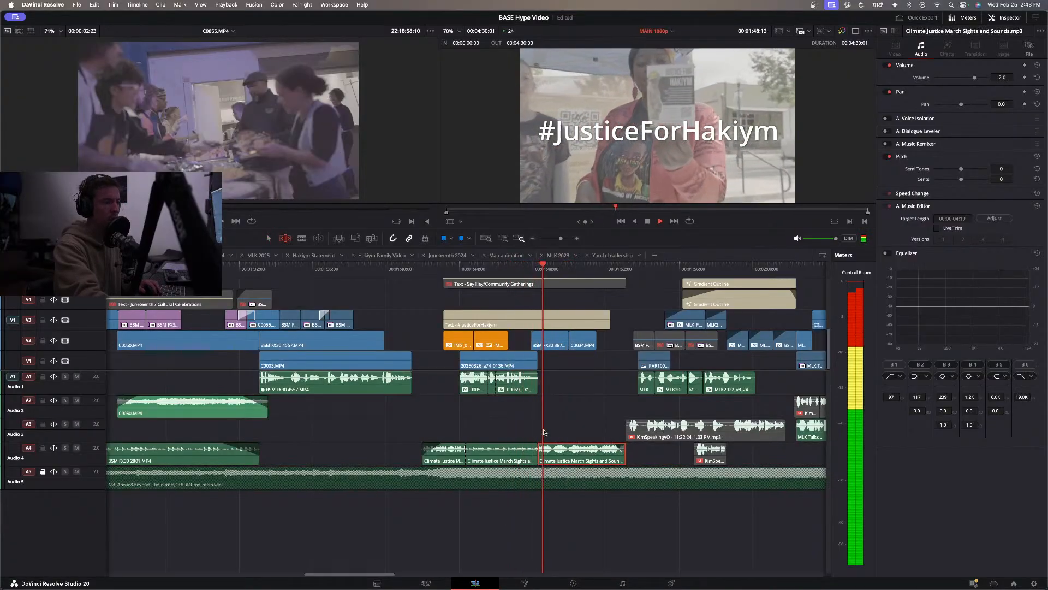
{"action": "left_click", "coordinate": [562, 403]}
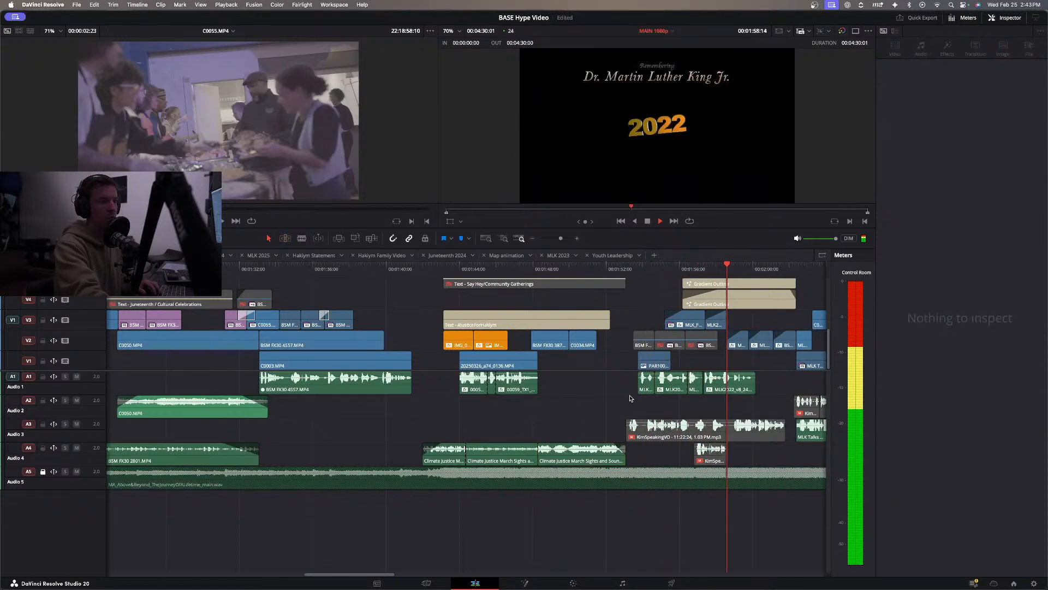
Move the four MLK audio clips on A1 together about 16 frames earlier, to start just after 01:53:00, and play the lead-in.
{"action": "key", "text": "space"}
{"action": "left_click_drag", "start_coordinate": [743, 407], "coordinate": [645, 386]}
{"action": "left_click_drag", "start_coordinate": [722, 388], "coordinate": [712, 388]}
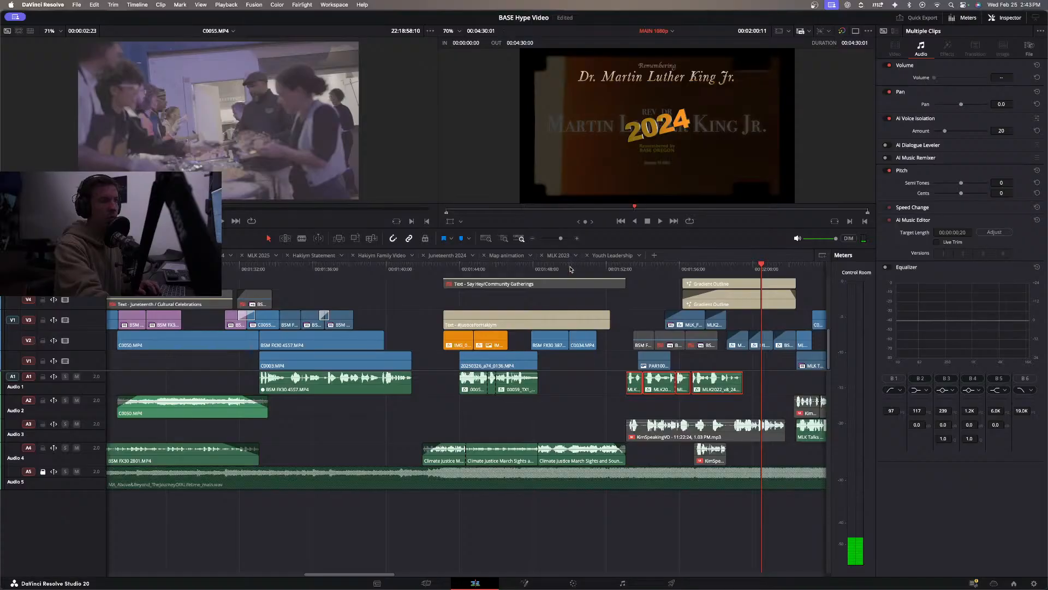
{"action": "left_click", "coordinate": [570, 268]}
{"action": "key", "text": "space"}
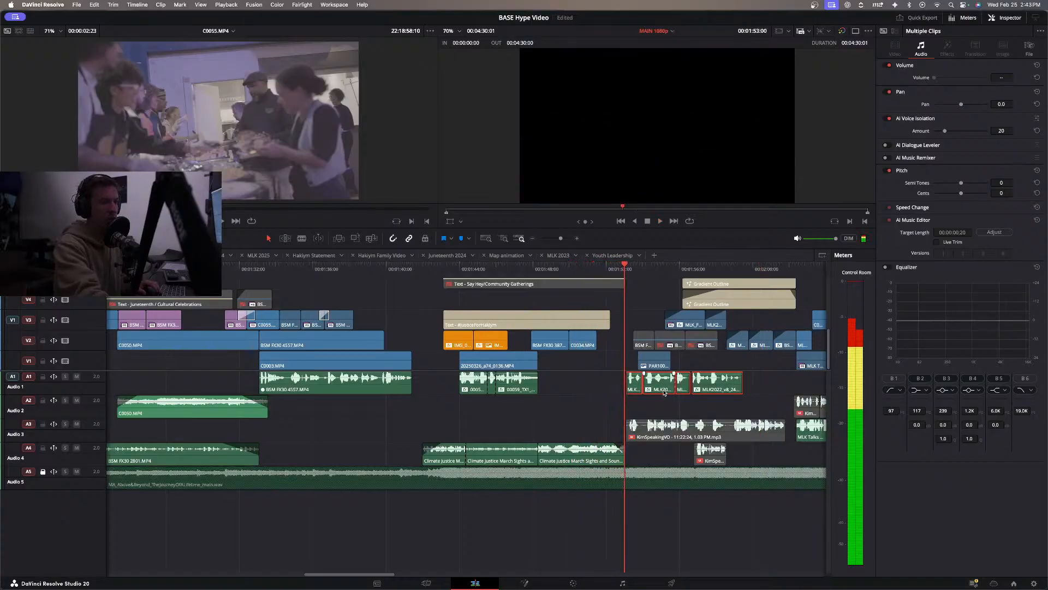
Nudge the selected MLK audio clips on A1 a few frames earlier, to start at about 01:52:20, and replay the section.
{"action": "left_click_drag", "start_coordinate": [661, 391], "coordinate": [658, 392]}
{"action": "left_click", "coordinate": [591, 270]}
{"action": "key", "text": "space"}
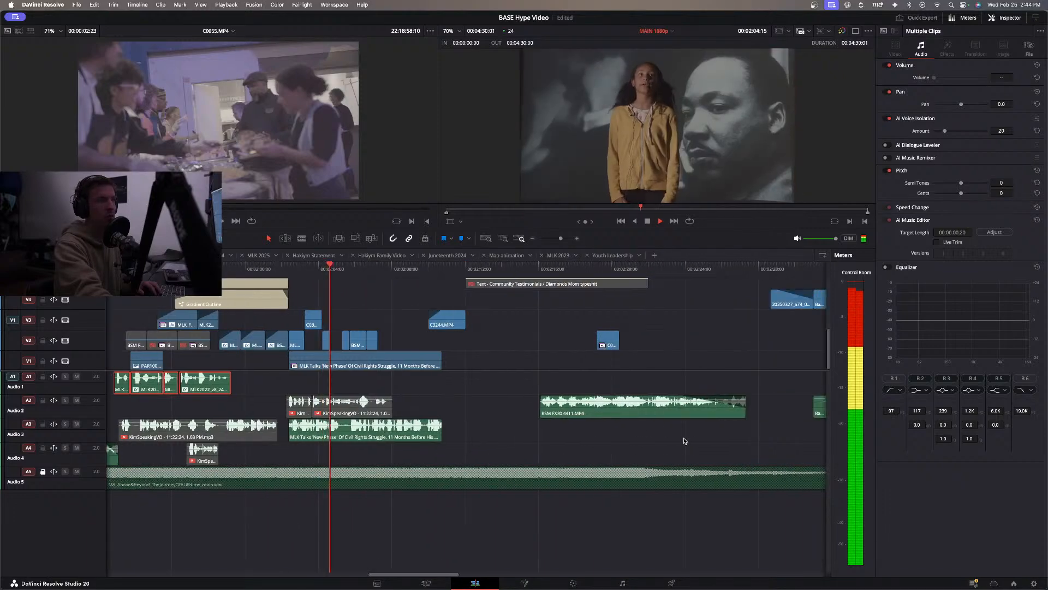
Review the rest of the MLK section, and play the whole timeline from the beginning.
{"action": "scroll", "coordinate": [617, 440], "scroll_direction": "left", "scroll_amount": 4}
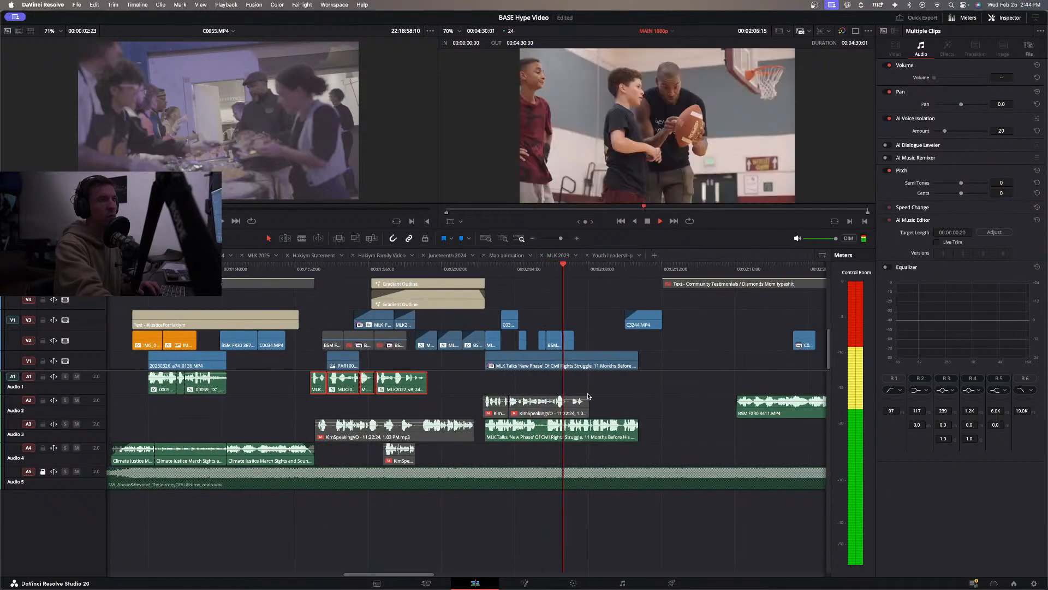
{"action": "scroll", "coordinate": [509, 412], "scroll_direction": "left", "scroll_amount": 3}
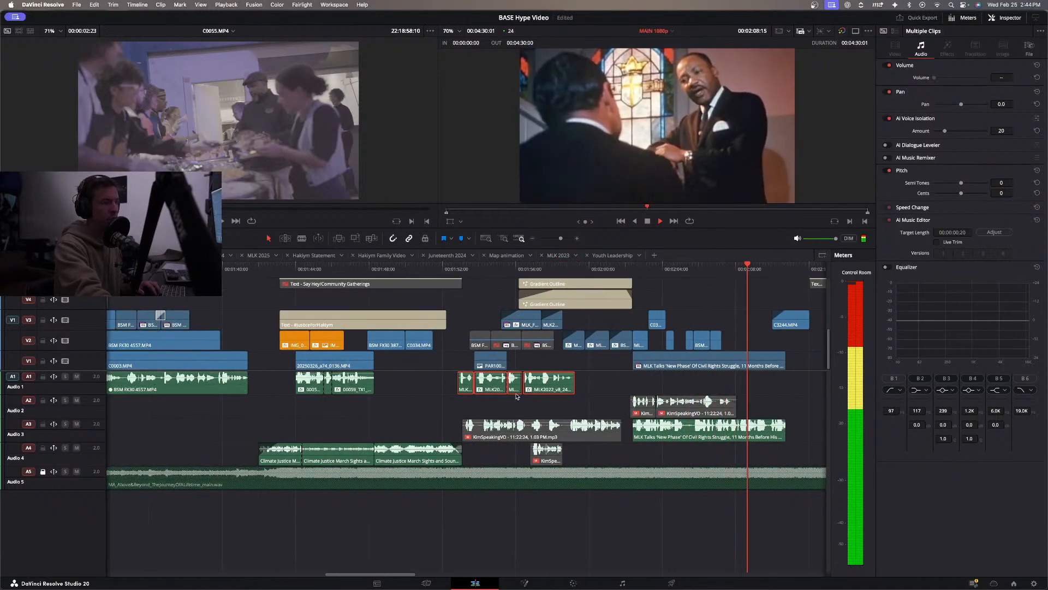
{"action": "left_click", "coordinate": [518, 404]}
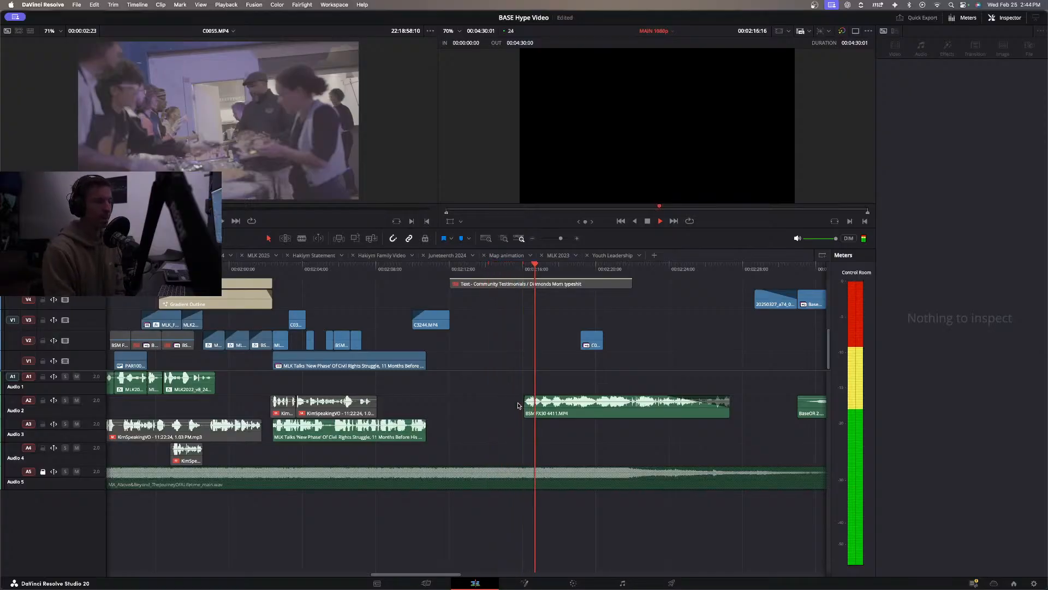
{"action": "key", "text": "Home"}
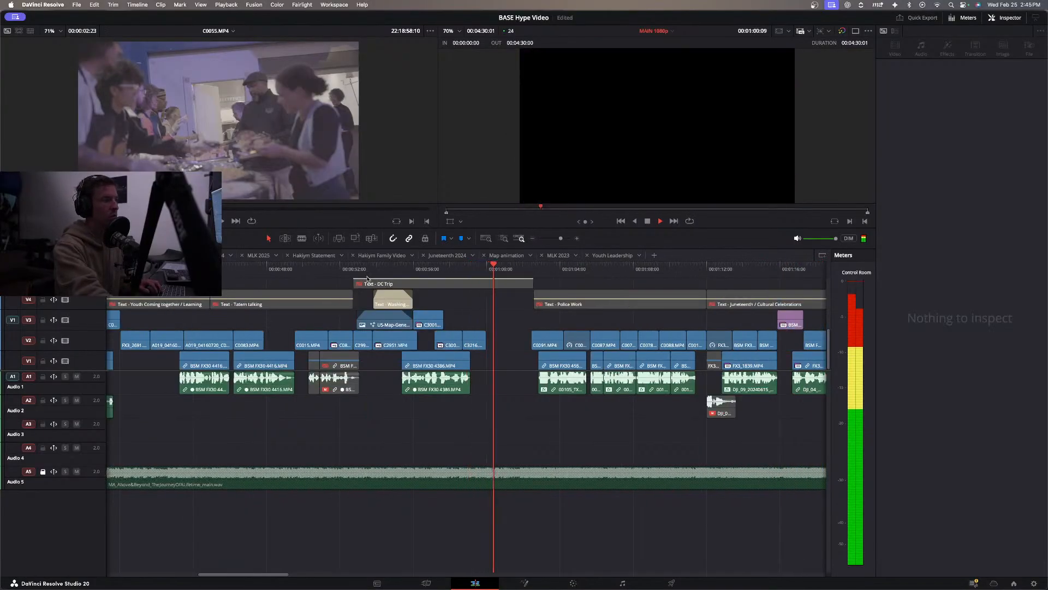
Set the opacity of the US-Map-General-Reference.jpg overlay to 46.56 and of the Washington DC title to 71.76.
{"action": "left_click", "coordinate": [406, 327]}
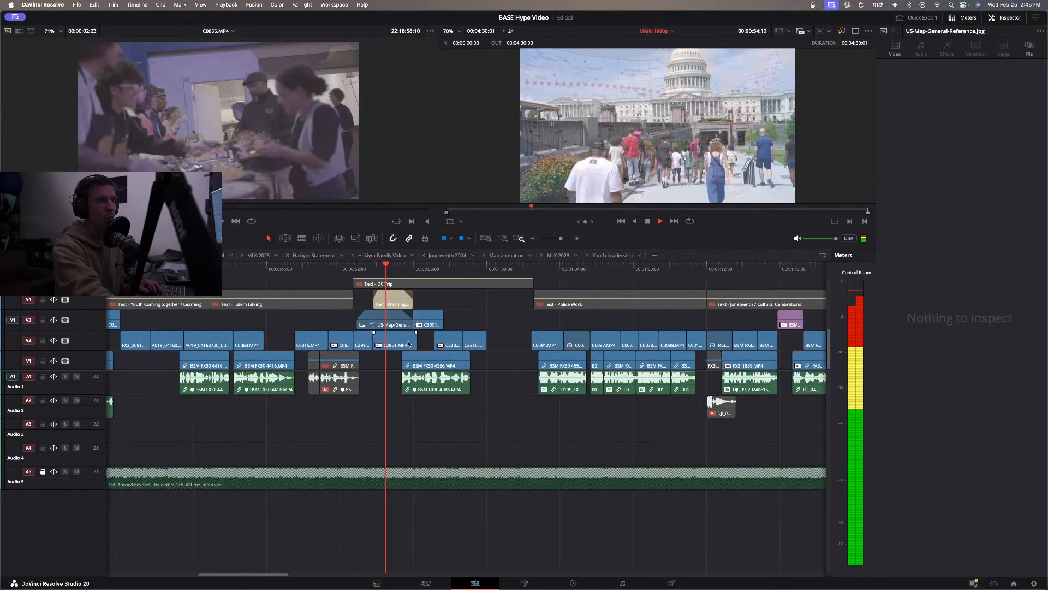
{"action": "left_click", "coordinate": [397, 325]}
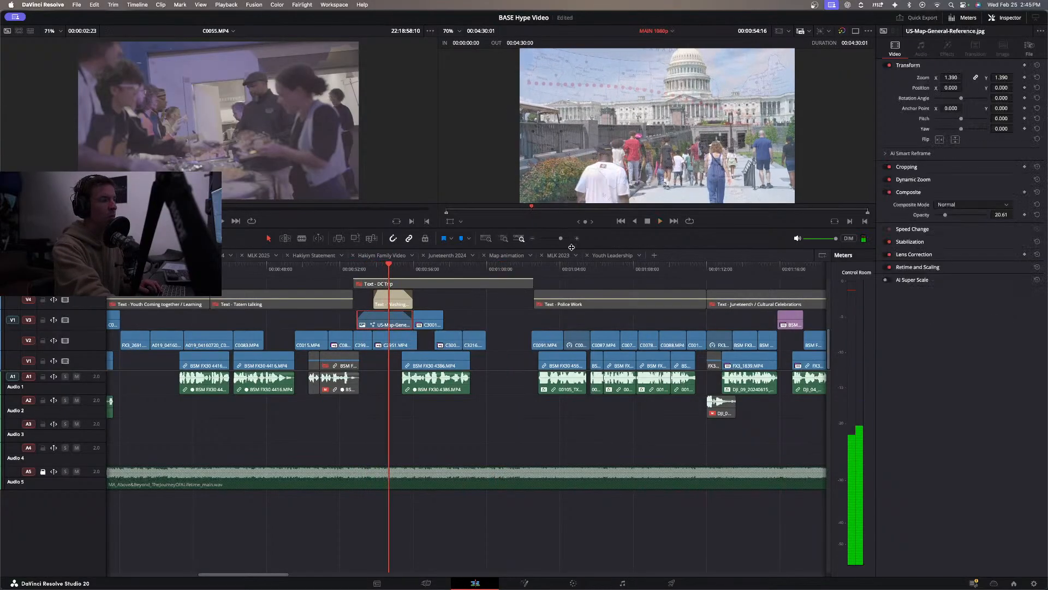
{"action": "left_click_drag", "start_coordinate": [952, 216], "coordinate": [959, 217]}
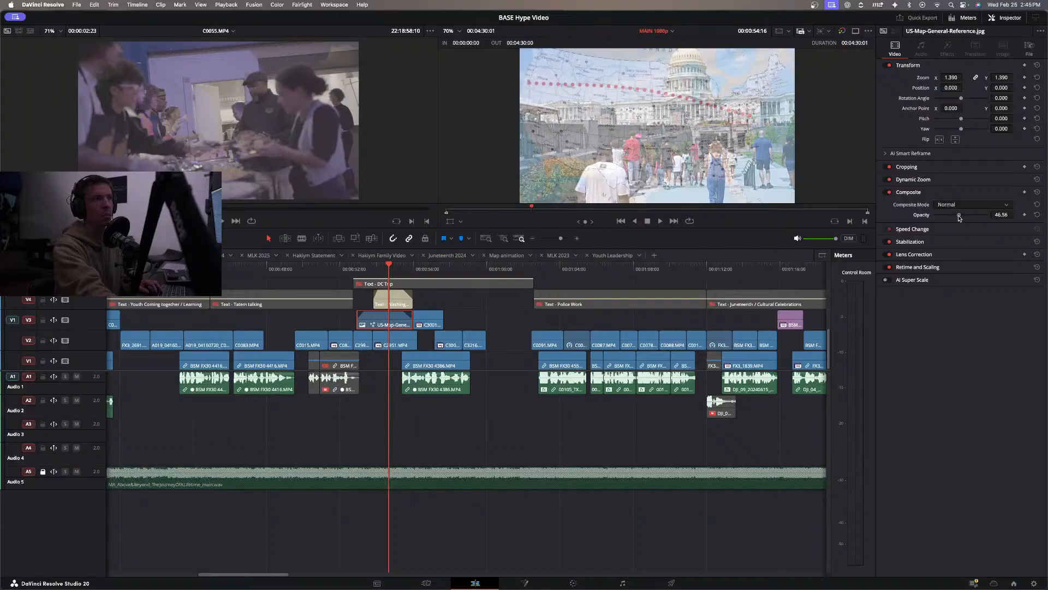
{"action": "left_click", "coordinate": [392, 299]}
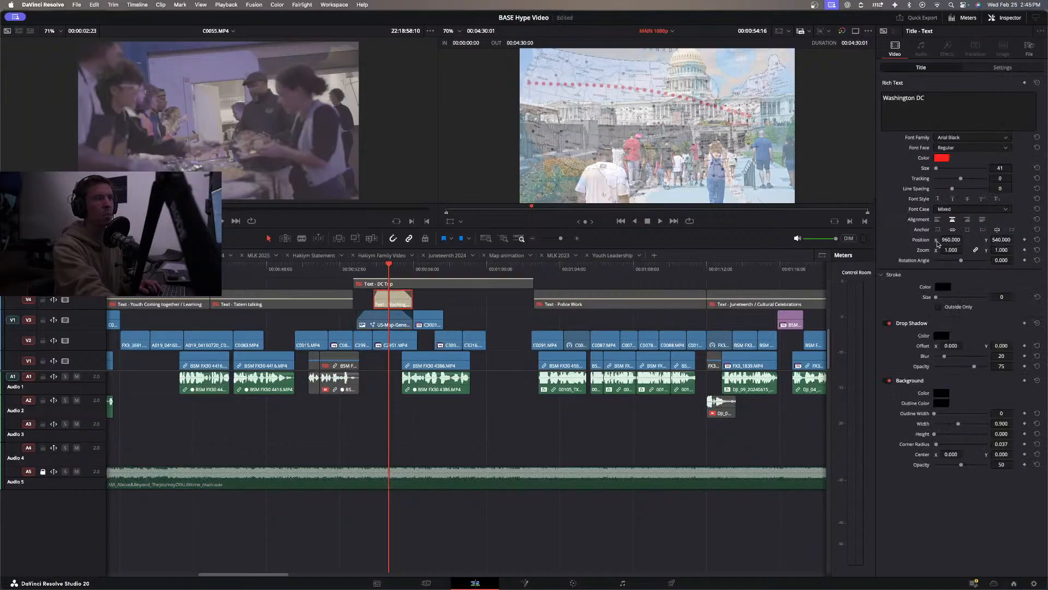
{"action": "left_click", "coordinate": [985, 68]}
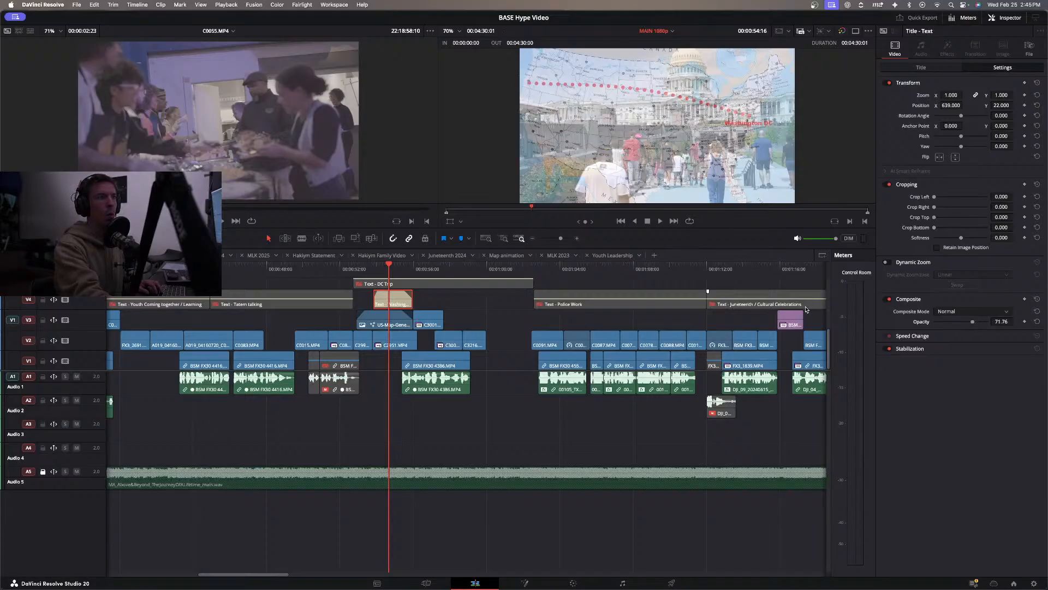
Play through the DC Trip section into the Police Work section to check the map overlay and the empty gap.
{"action": "left_click", "coordinate": [344, 270]}
{"action": "key", "text": "space"}
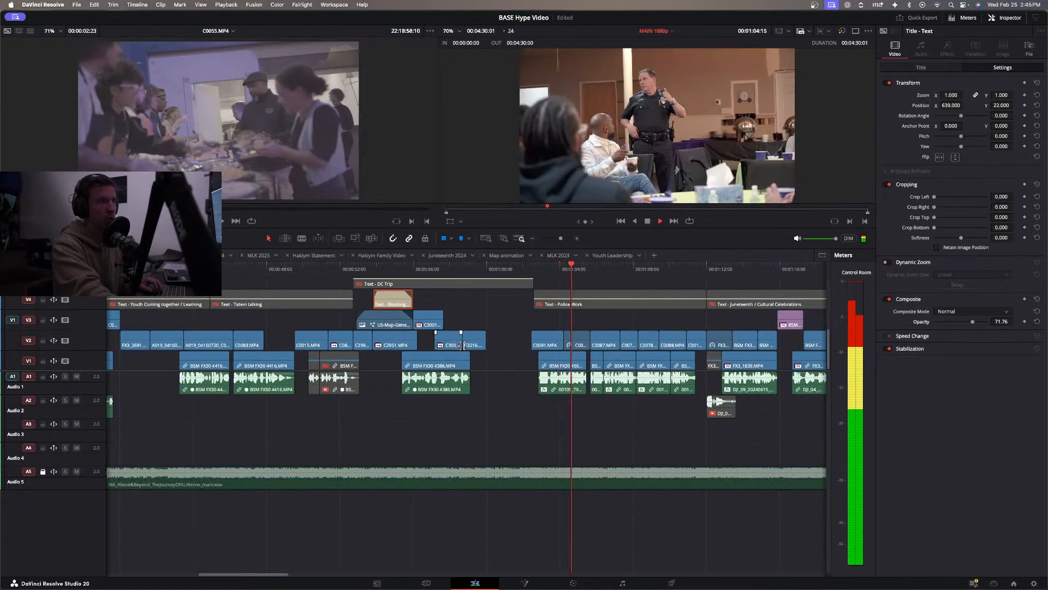
{"action": "left_click", "coordinate": [491, 350]}
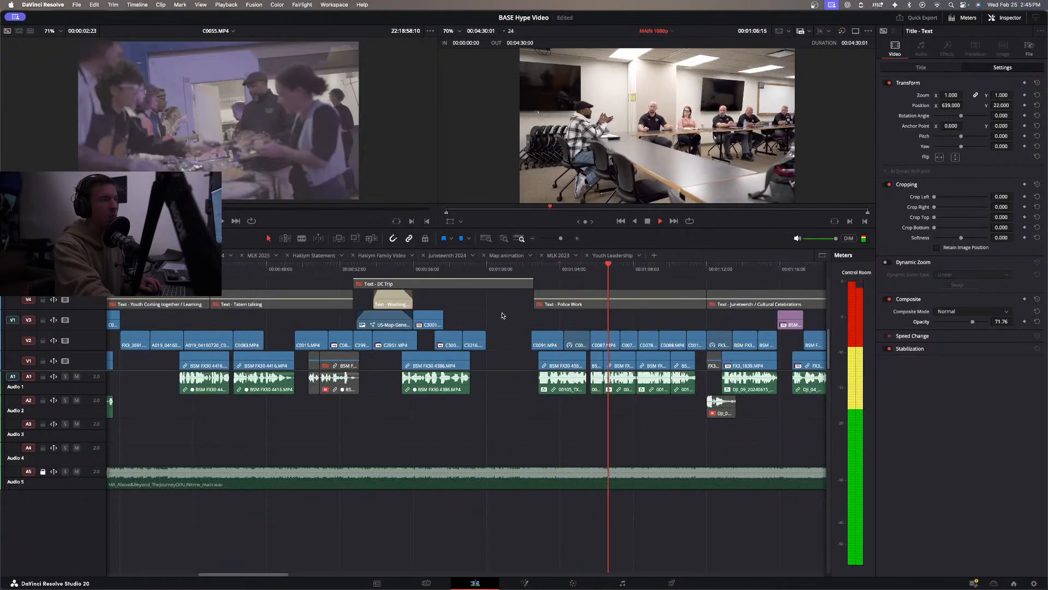
{"action": "left_click", "coordinate": [448, 267]}
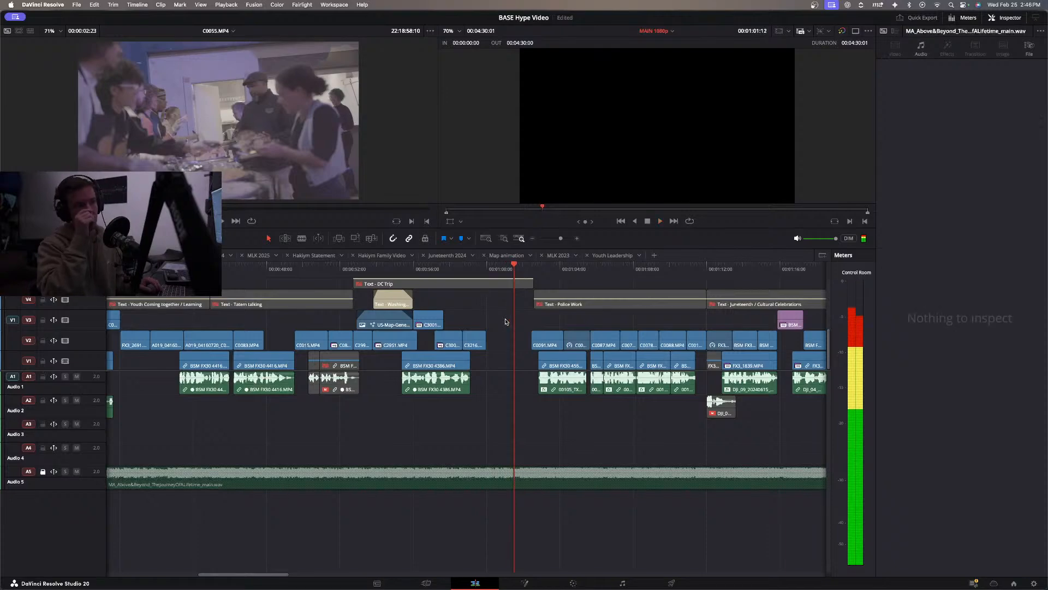
{"action": "key", "text": "space"}
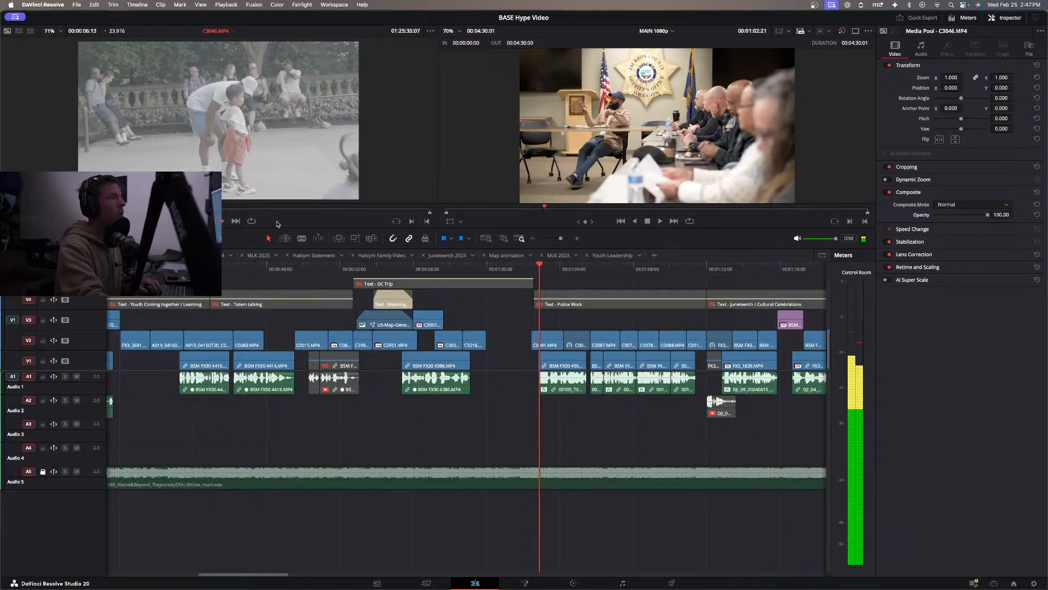
Mark a short excerpt of the man and child in C3046.MP4 and place it on V2 right after C3216.MP4.
{"action": "key", "text": "space"}
{"action": "key", "text": "o"}
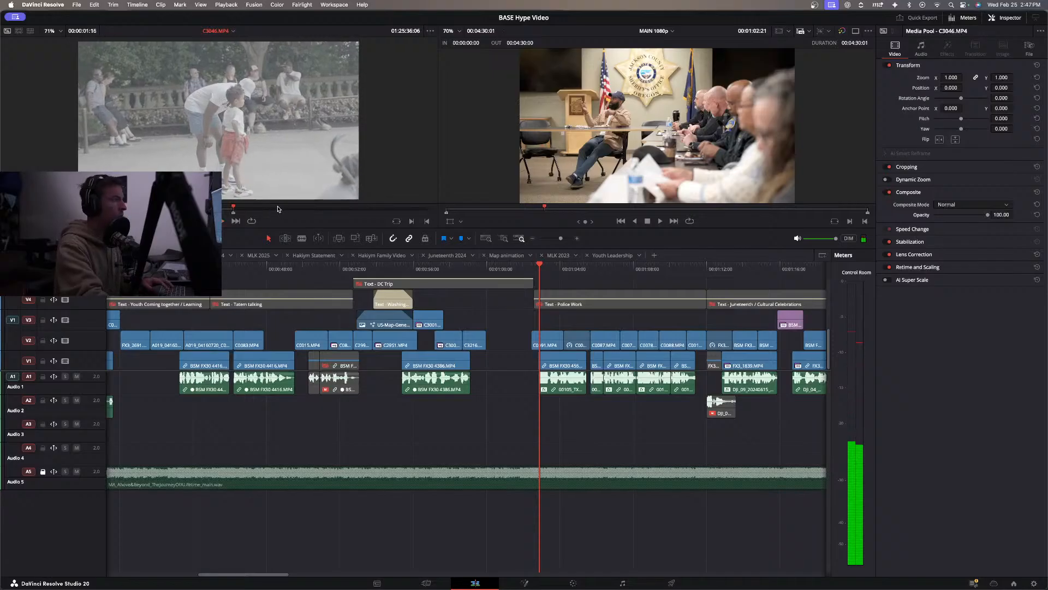
{"action": "left_click_drag", "start_coordinate": [229, 194], "coordinate": [510, 339]}
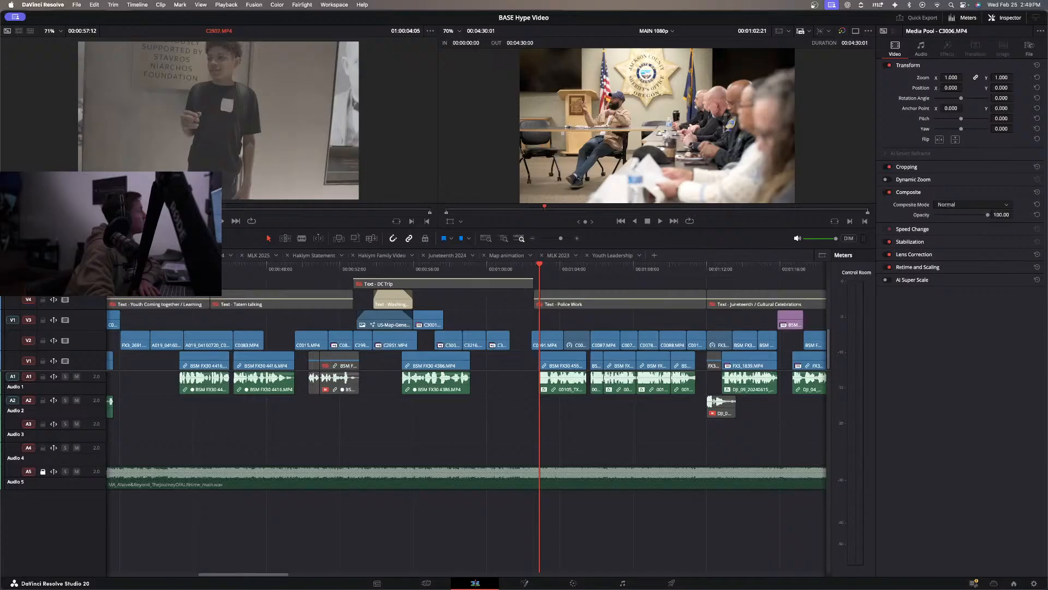
Preview more DC trip footage, mark a 1:15 excerpt of the guard in C3047.MP4, and add it on V3 after C3046.MP4.
{"action": "key", "text": "space"}
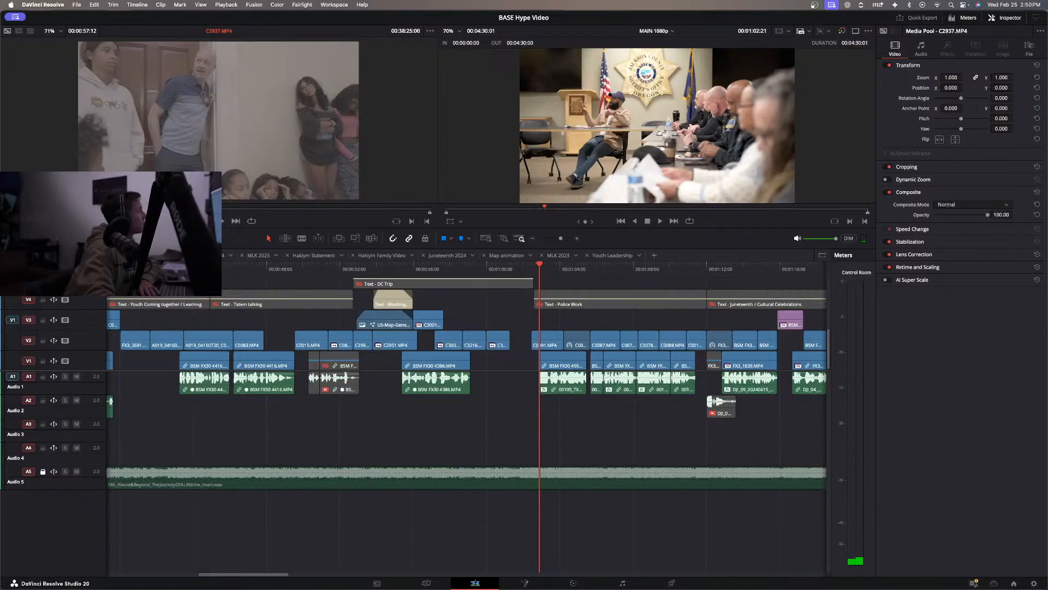
{"action": "key", "text": "space"}
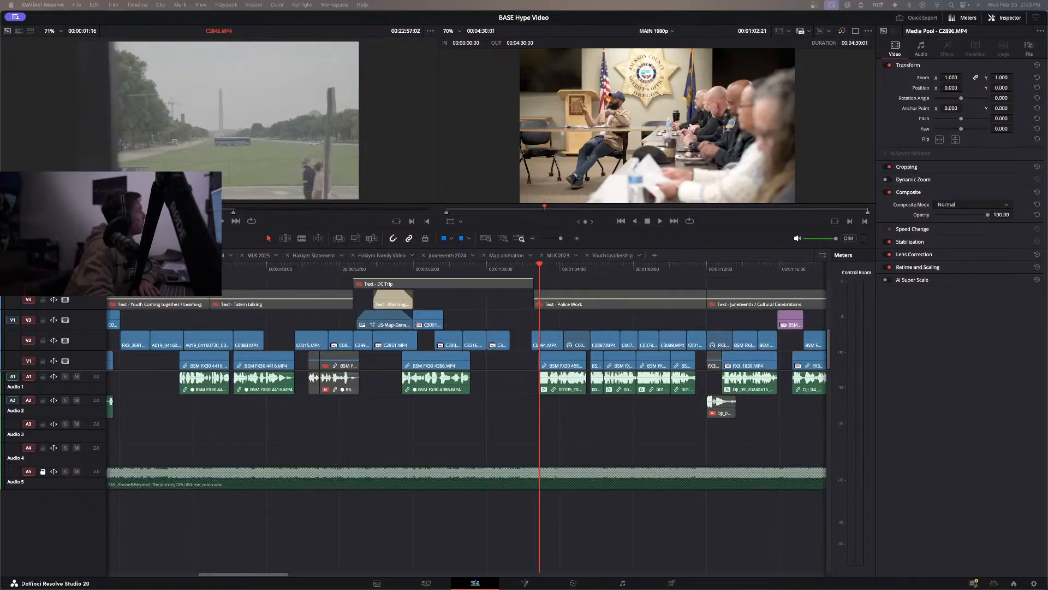
{"action": "key", "text": "space"}
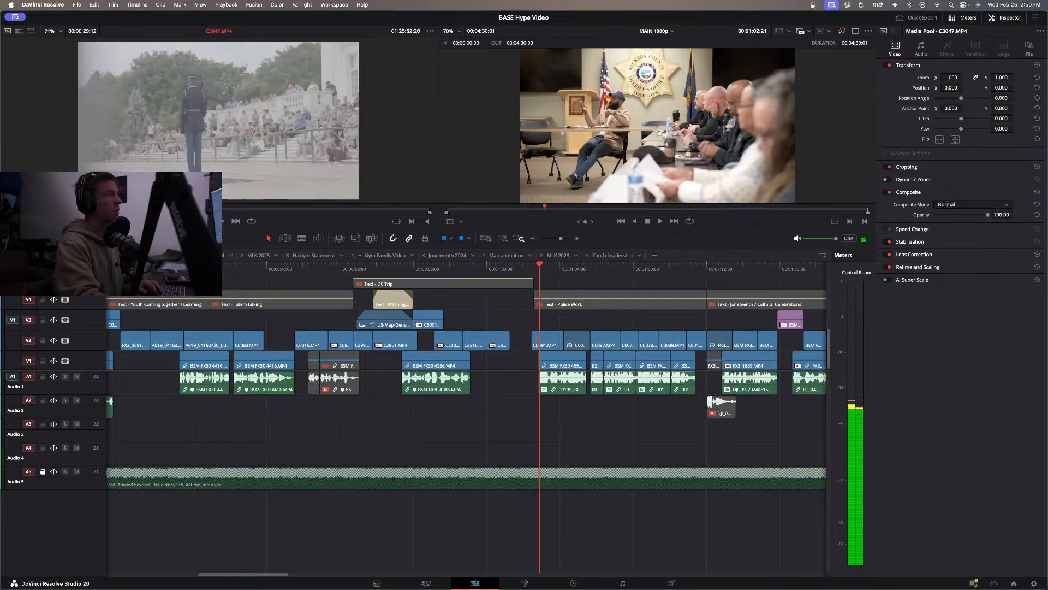
{"action": "left_click_drag", "start_coordinate": [204, 217], "coordinate": [299, 219]}
{"action": "key", "text": "i"}
{"action": "left_click_drag", "start_coordinate": [246, 189], "coordinate": [228, 143]}
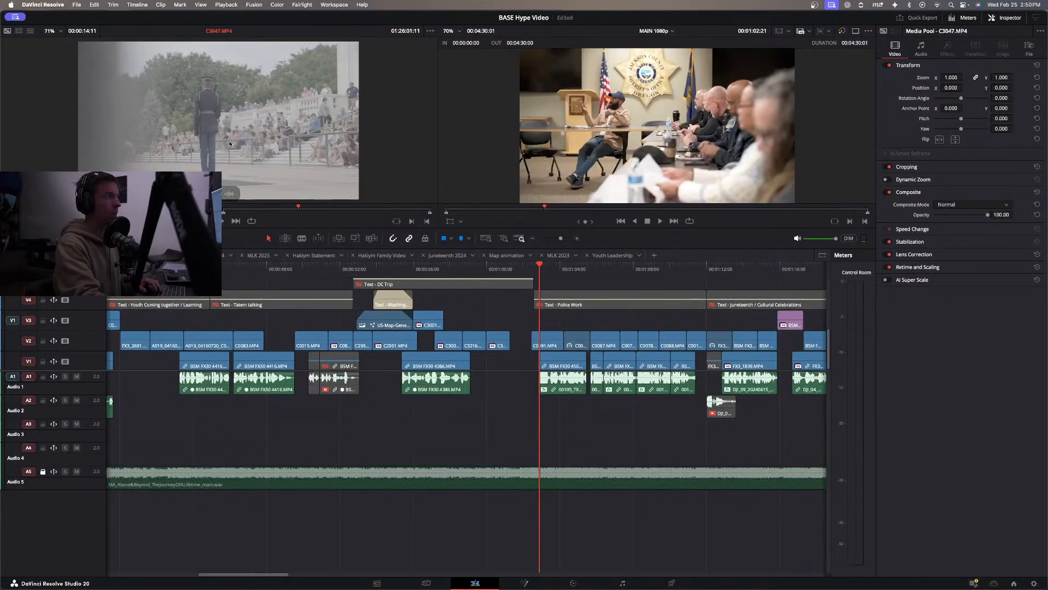
{"action": "left_click", "coordinate": [246, 208]}
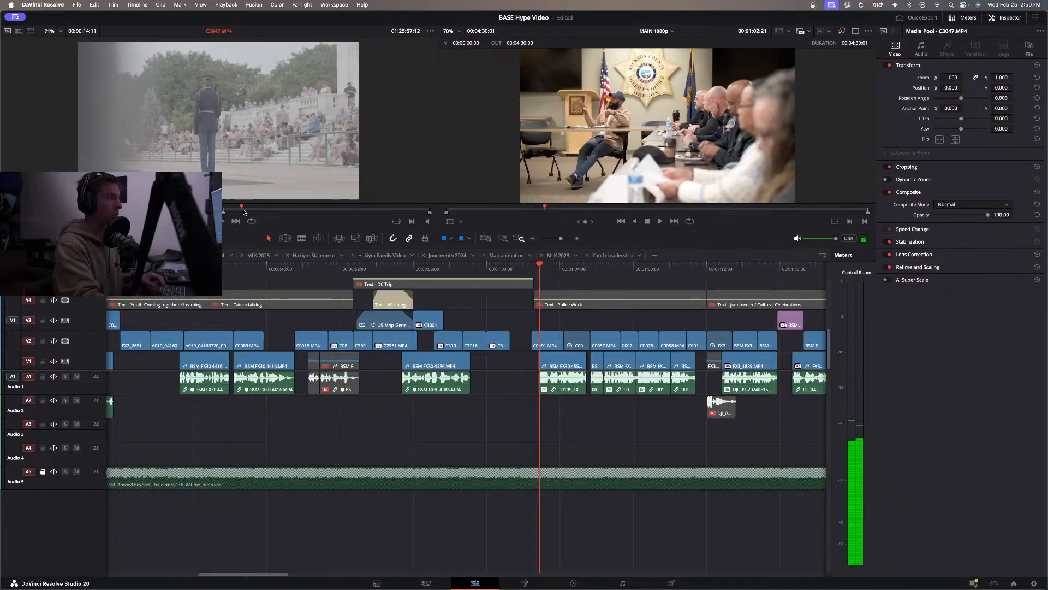
{"action": "left_click_drag", "start_coordinate": [246, 191], "coordinate": [514, 321]}
Move the C3047.MP4 clip down to V2, fitting it into the gap before C0091.MP4, and replay the transition.
{"action": "left_click", "coordinate": [486, 268]}
{"action": "key", "text": "space"}
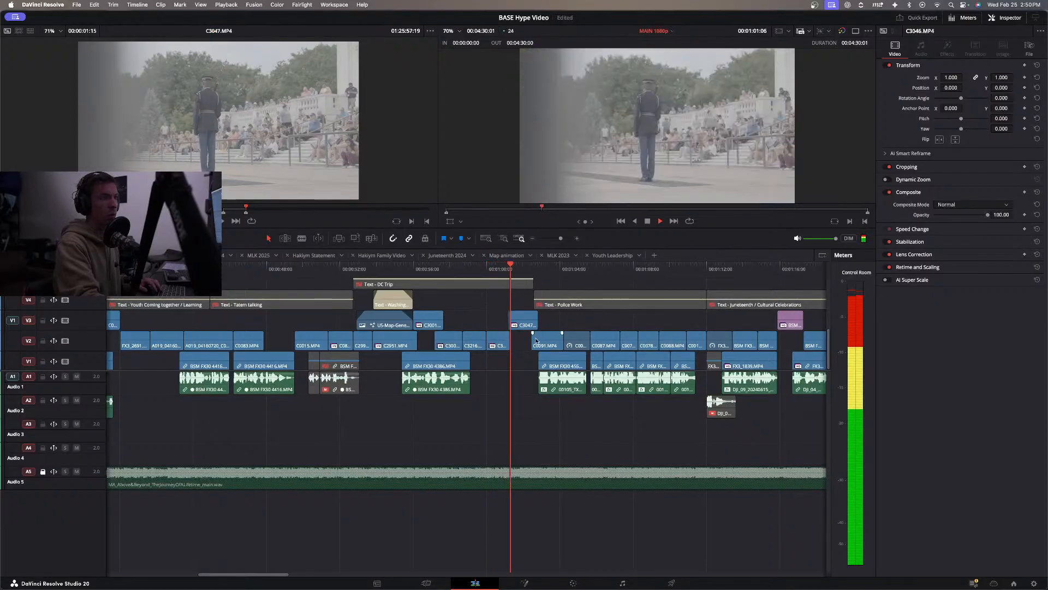
{"action": "key", "text": "space"}
{"action": "left_click_drag", "start_coordinate": [538, 322], "coordinate": [522, 336]}
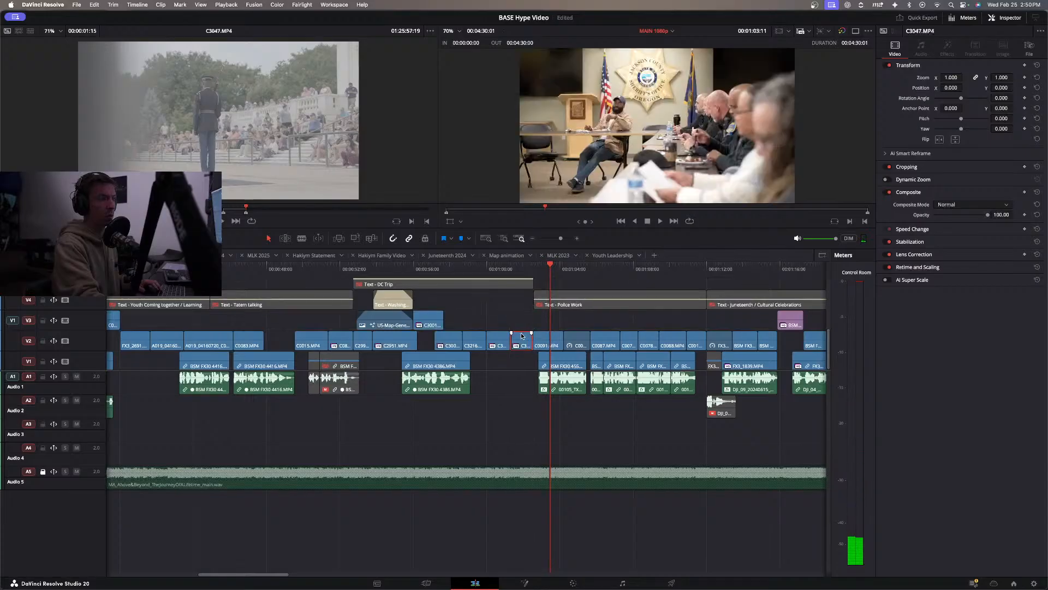
{"action": "left_click", "coordinate": [489, 269]}
{"action": "key", "text": "space"}
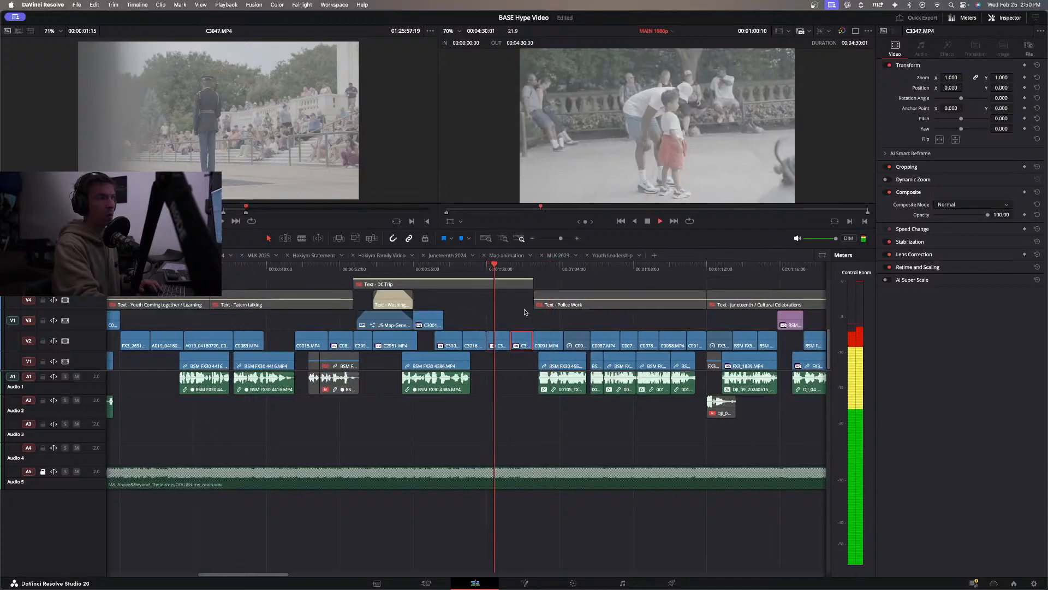
Roll the cut between C3046.MP4 and C3047.MP4 on V2 a few frames earlier while replaying the section.
{"action": "left_click", "coordinate": [448, 266]}
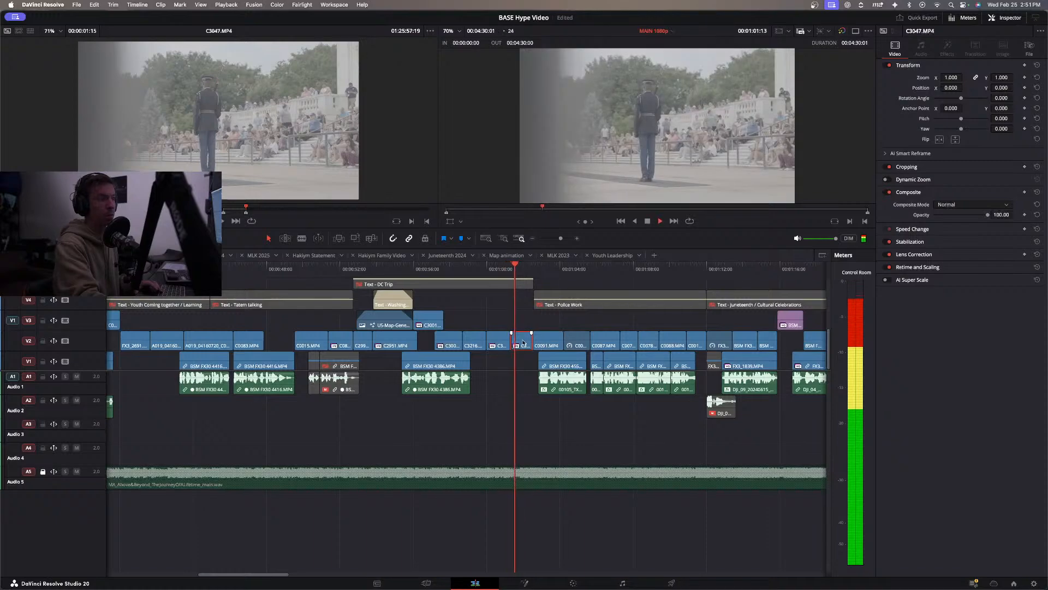
{"action": "left_click", "coordinate": [471, 270]}
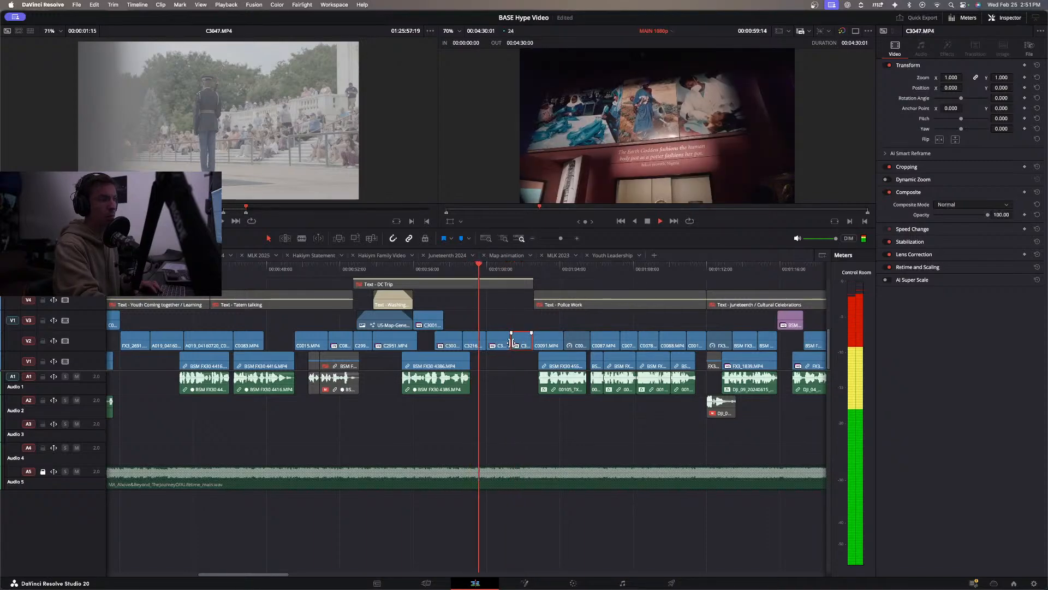
{"action": "left_click_drag", "start_coordinate": [511, 340], "coordinate": [507, 340]}
{"action": "key", "text": "space"}
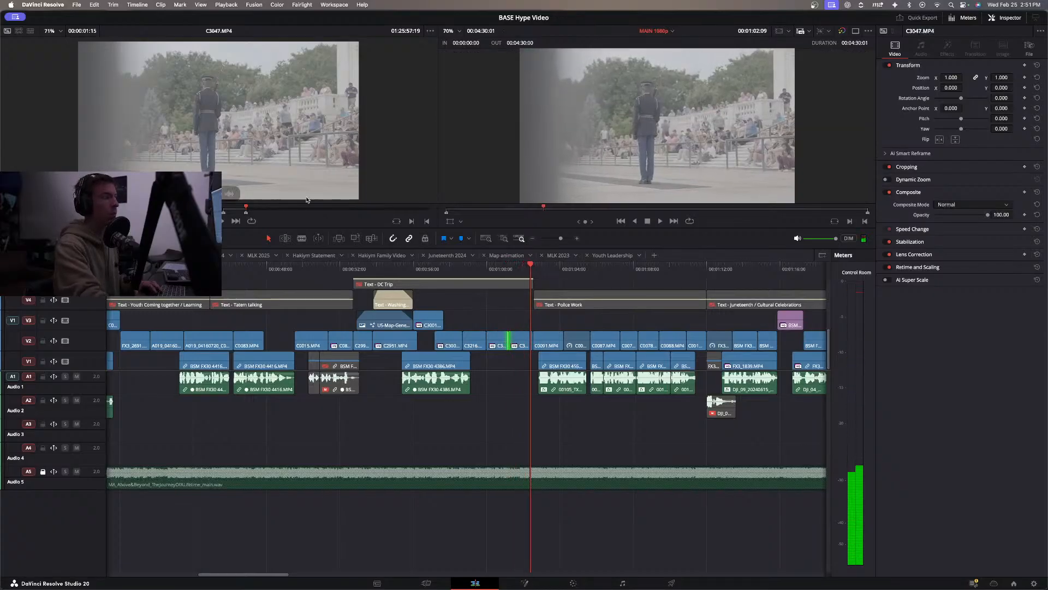
Find the walking guard moment in the C3047.MP4 source, slip the V2 clip's contents to that part, and replay it.
{"action": "left_click", "coordinate": [388, 210]}
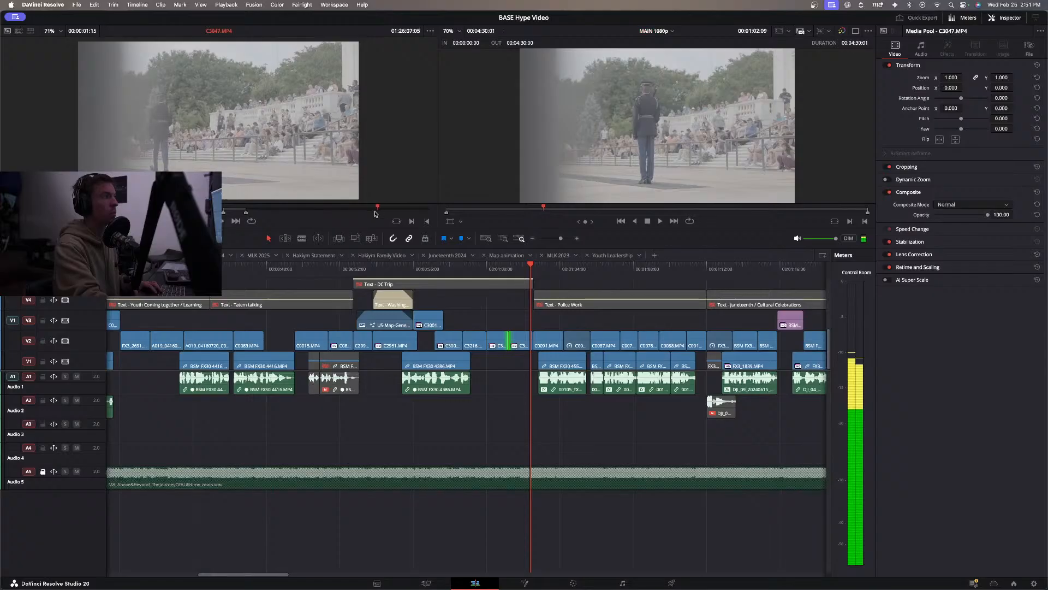
{"action": "left_click", "coordinate": [358, 208]}
{"action": "left_click_drag", "start_coordinate": [358, 220], "coordinate": [361, 220]}
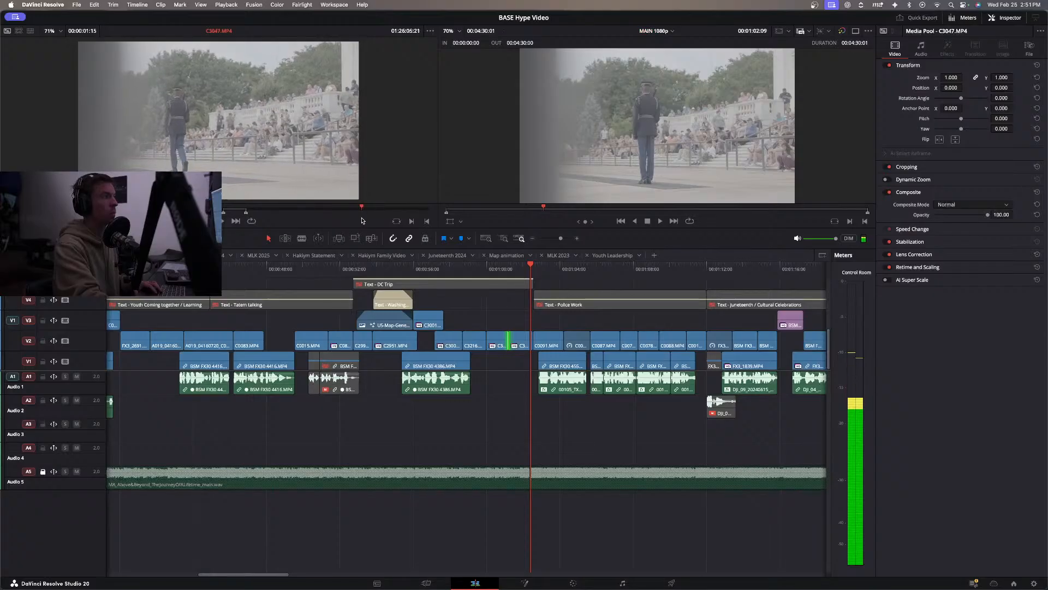
{"action": "left_click", "coordinate": [519, 335]}
{"action": "key", "text": "t"}
{"action": "left_click_drag", "start_coordinate": [516, 337], "coordinate": [380, 335]}
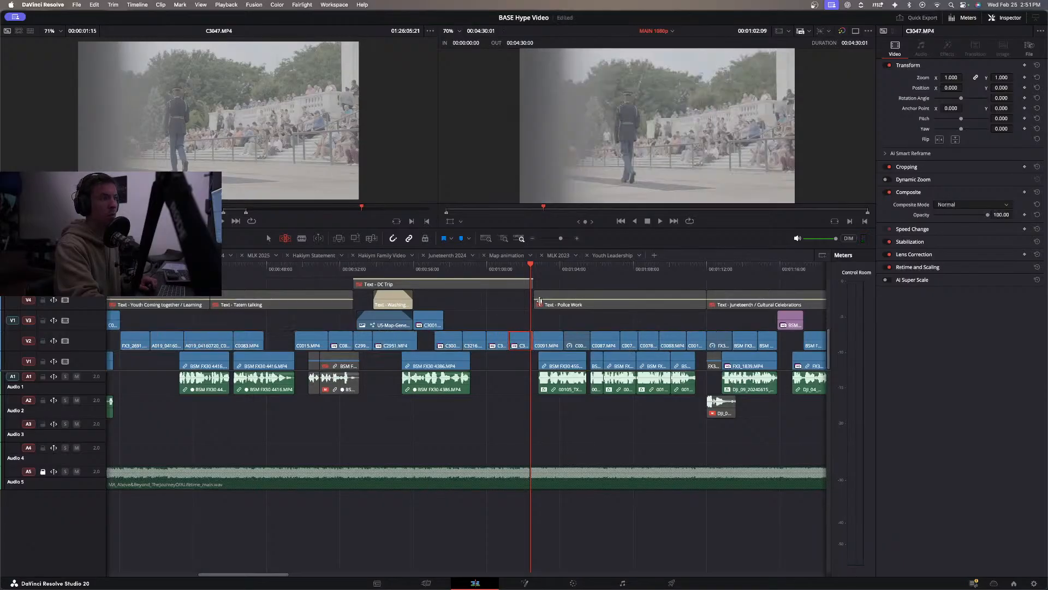
{"action": "left_click", "coordinate": [482, 269]}
{"action": "key", "text": "space"}
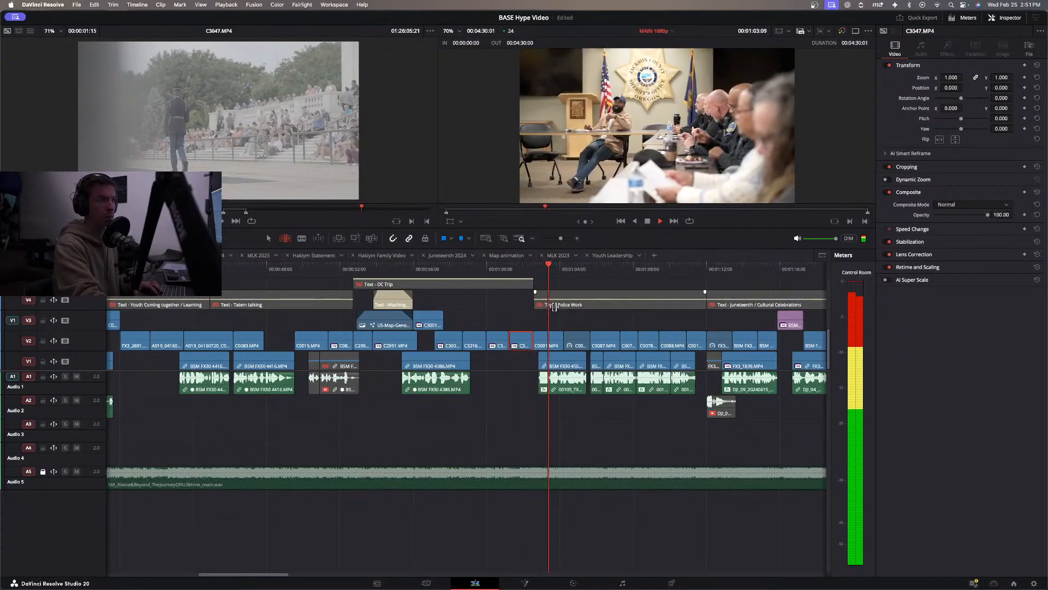
{"action": "key", "text": "a"}
{"action": "left_click", "coordinate": [528, 319]}
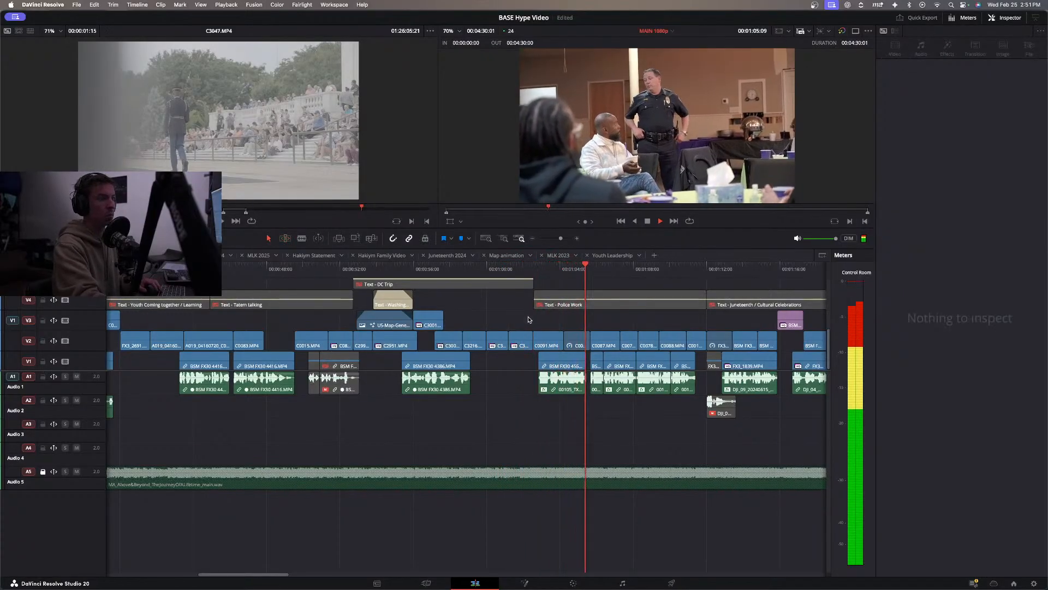
Turn on Dynamic Zoom with Linear ease for the C3046.MP4 and C3047.MP4 clips on V2, and play the result.
{"action": "left_click", "coordinate": [470, 268]}
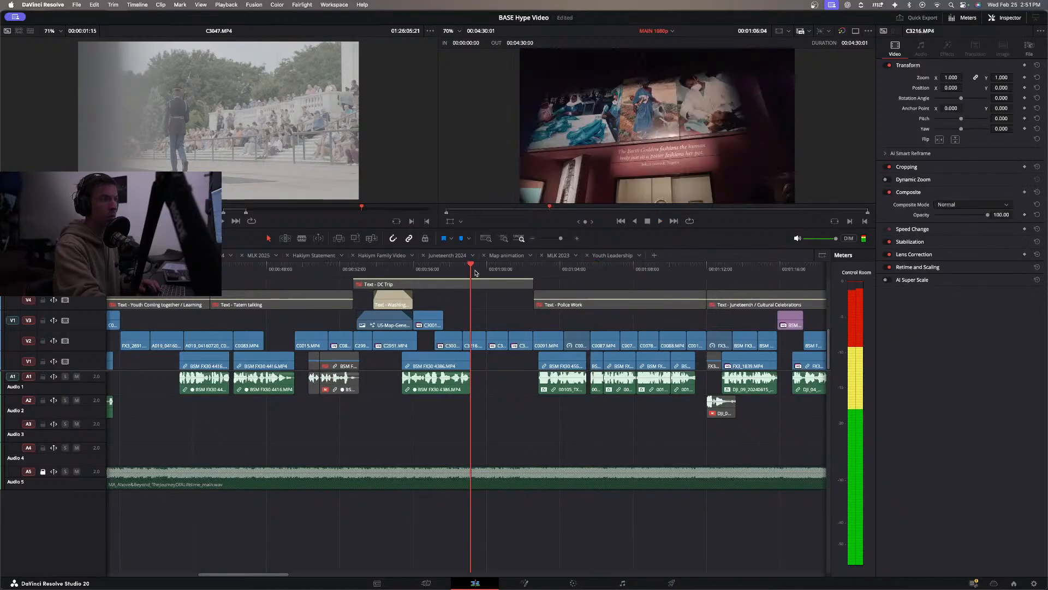
{"action": "left_click", "coordinate": [499, 343]}
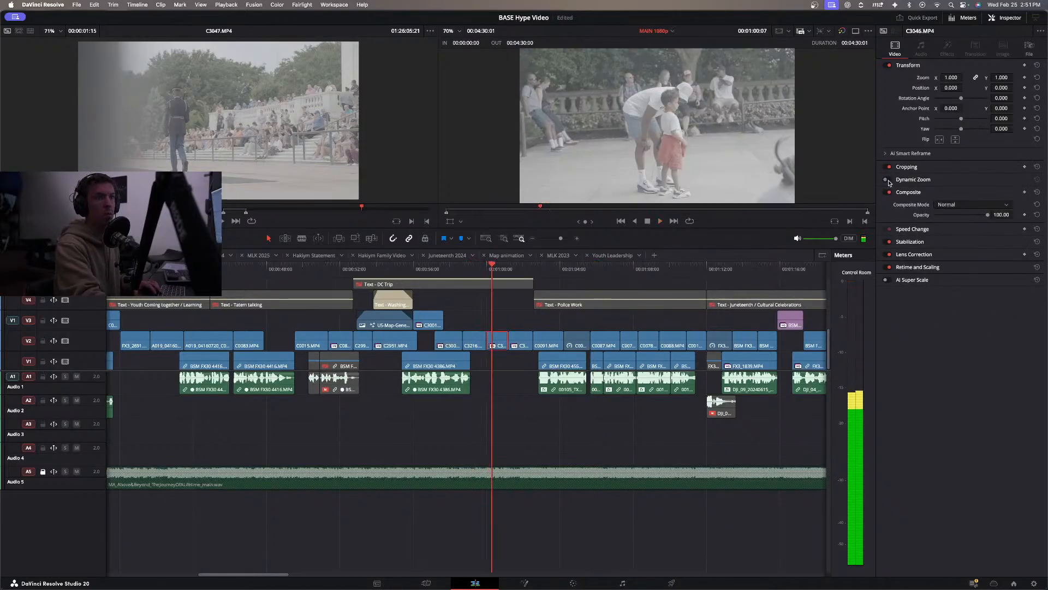
{"action": "key", "text": "space"}
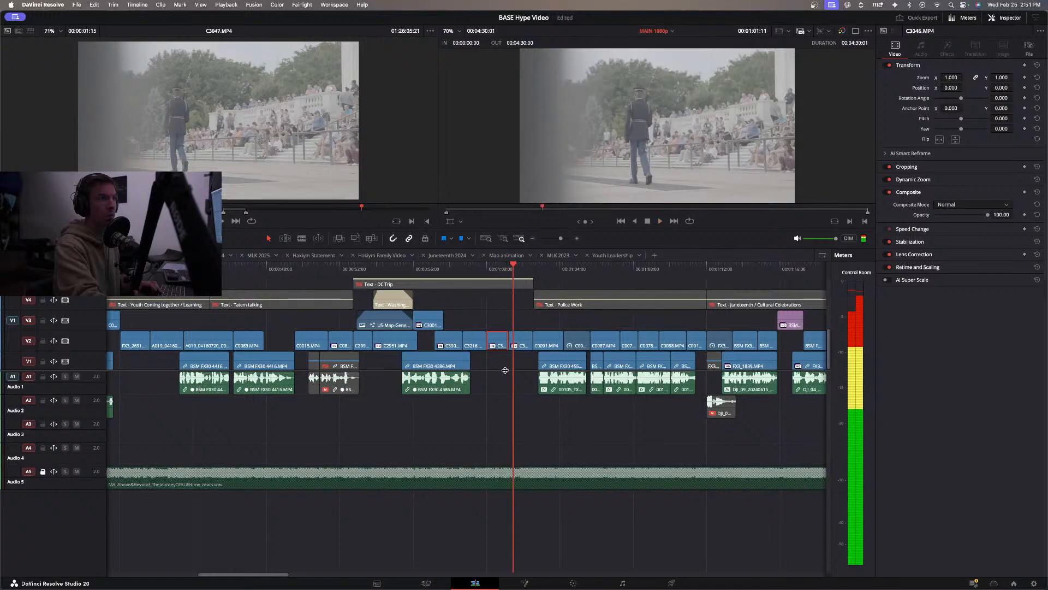
{"action": "left_click", "coordinate": [884, 180]}
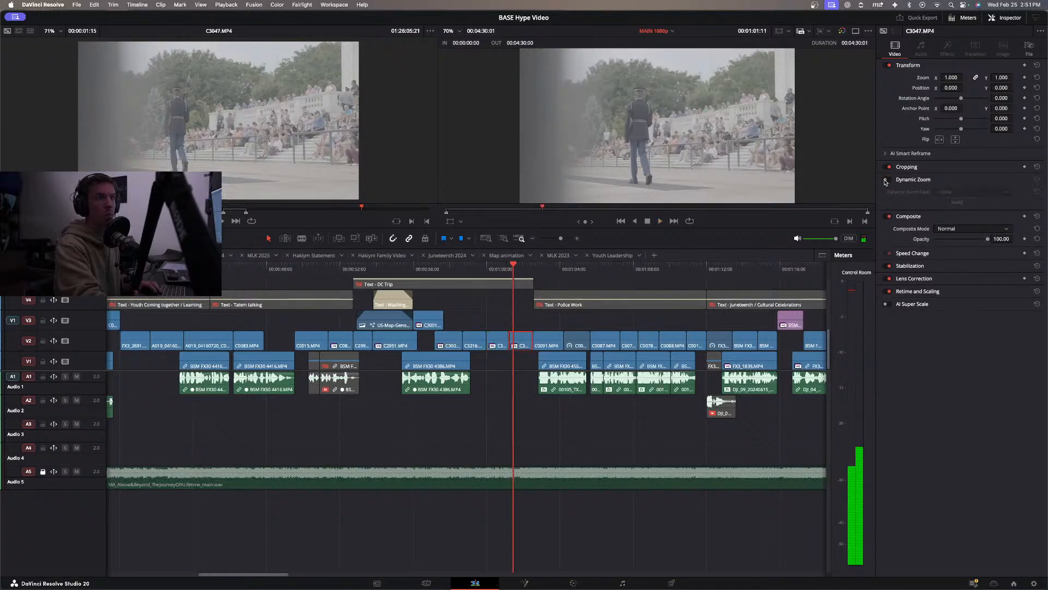
{"action": "key", "text": "space"}
{"action": "key", "text": "space"}
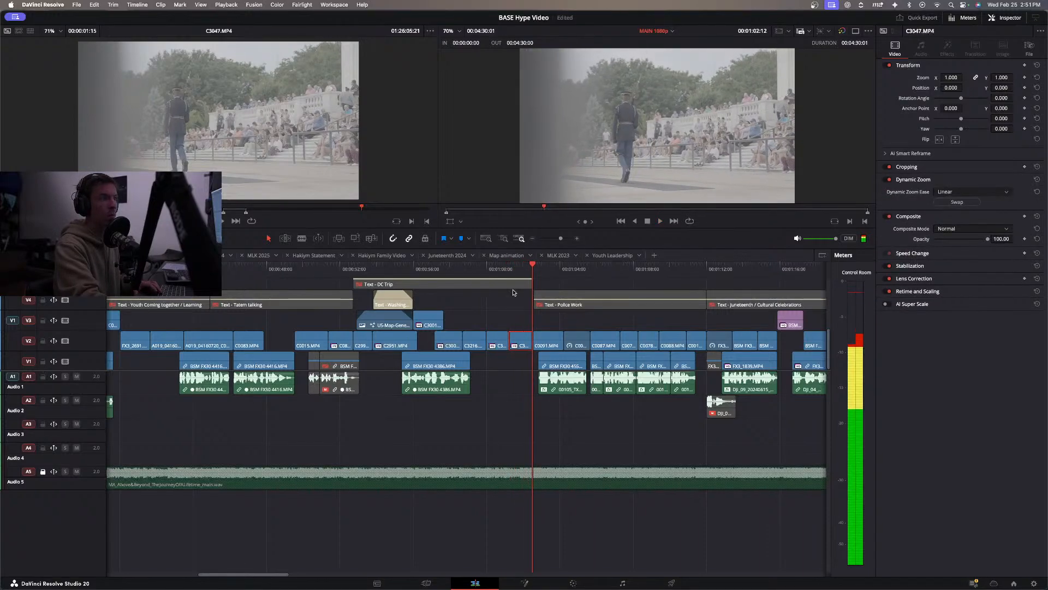
Adjust the Dynamic Zoom frame in the viewer for C3047.MP4 and C3046.MP4, and replay the end of the DC Trip section.
{"action": "left_click", "coordinate": [519, 268]}
{"action": "left_click", "coordinate": [462, 222]}
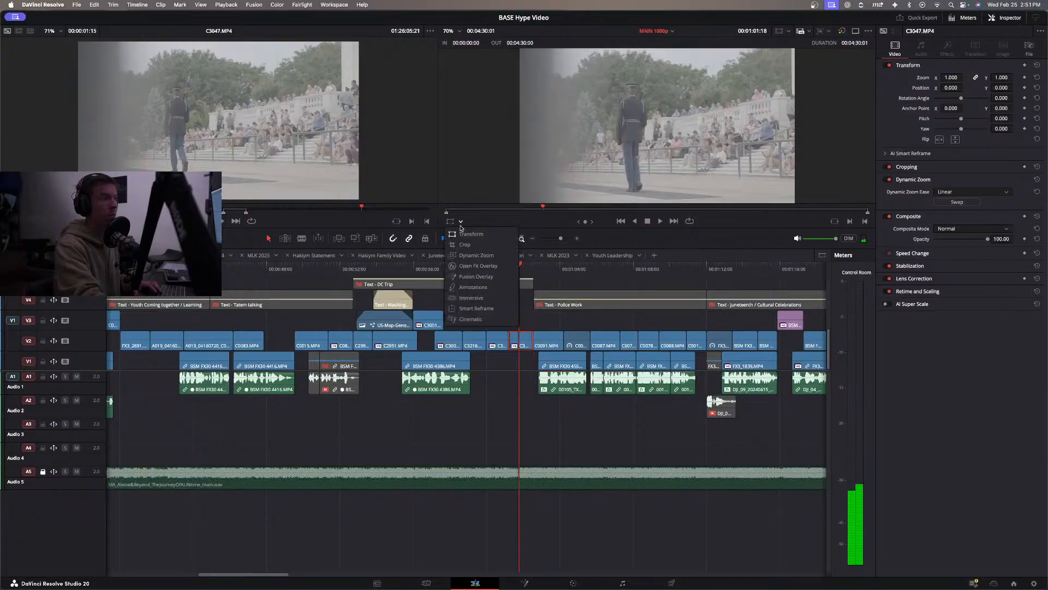
{"action": "left_click", "coordinate": [472, 252]}
{"action": "left_click_drag", "start_coordinate": [546, 190], "coordinate": [533, 199]}
{"action": "left_click", "coordinate": [499, 343]}
{"action": "left_click_drag", "start_coordinate": [546, 190], "coordinate": [529, 201]}
{"action": "left_click", "coordinate": [452, 223]}
{"action": "left_click", "coordinate": [470, 268]}
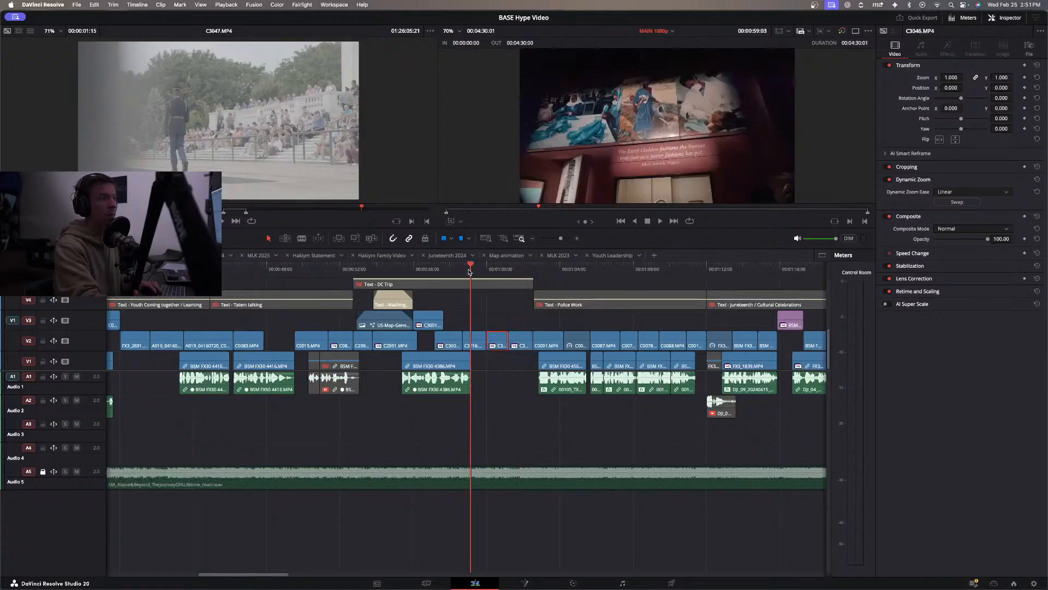
{"action": "key", "text": "space"}
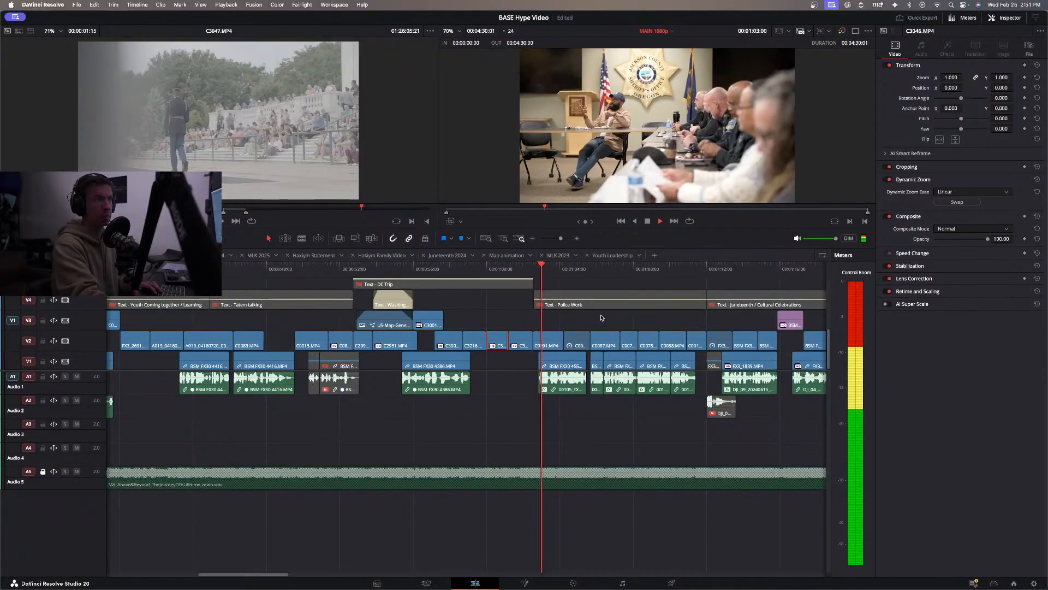
Play on into the Police Work section, stop, and return the playhead to the C3046.MP4 clip on V2.
{"action": "left_click", "coordinate": [582, 321]}
{"action": "left_click", "coordinate": [582, 321]}
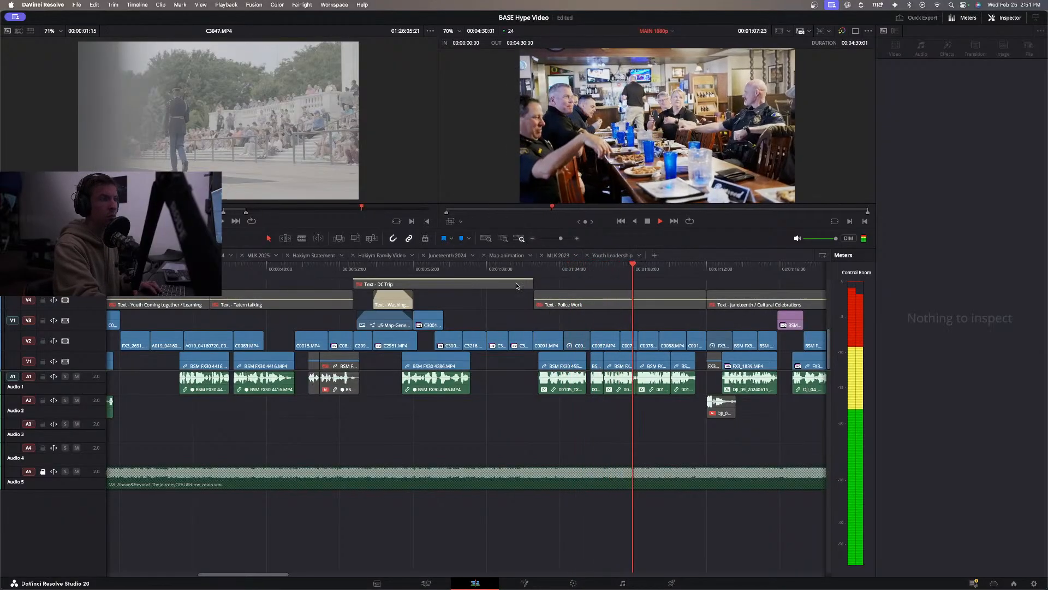
{"action": "key", "text": "space"}
{"action": "left_click", "coordinate": [500, 268]}
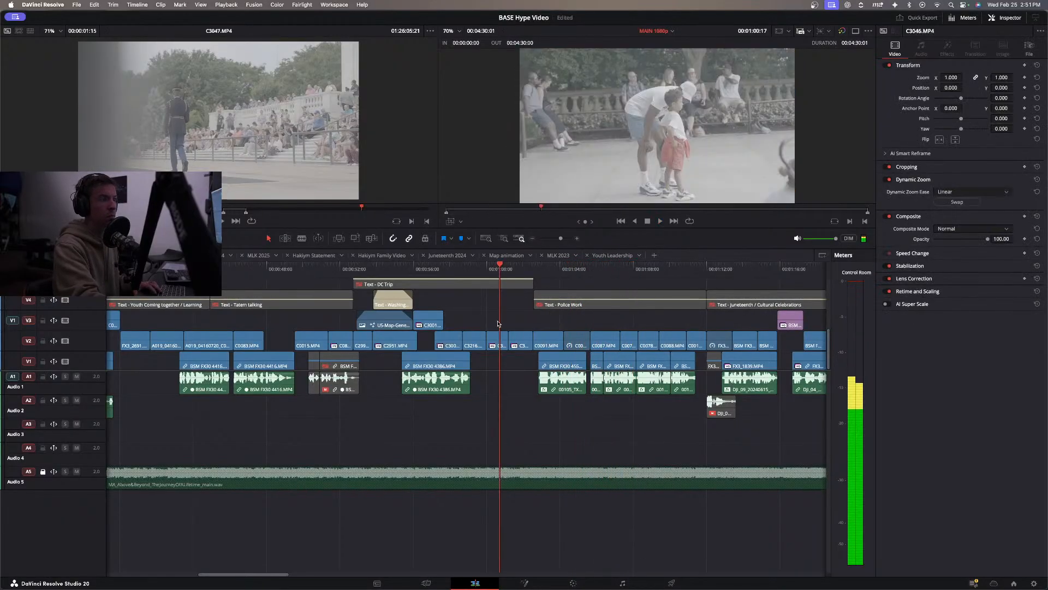
Open the C3046.MP4 clip on the Color page, convert its flat log image, and add a serial node ahead of the conversion node.
{"action": "left_click", "coordinate": [492, 340]}
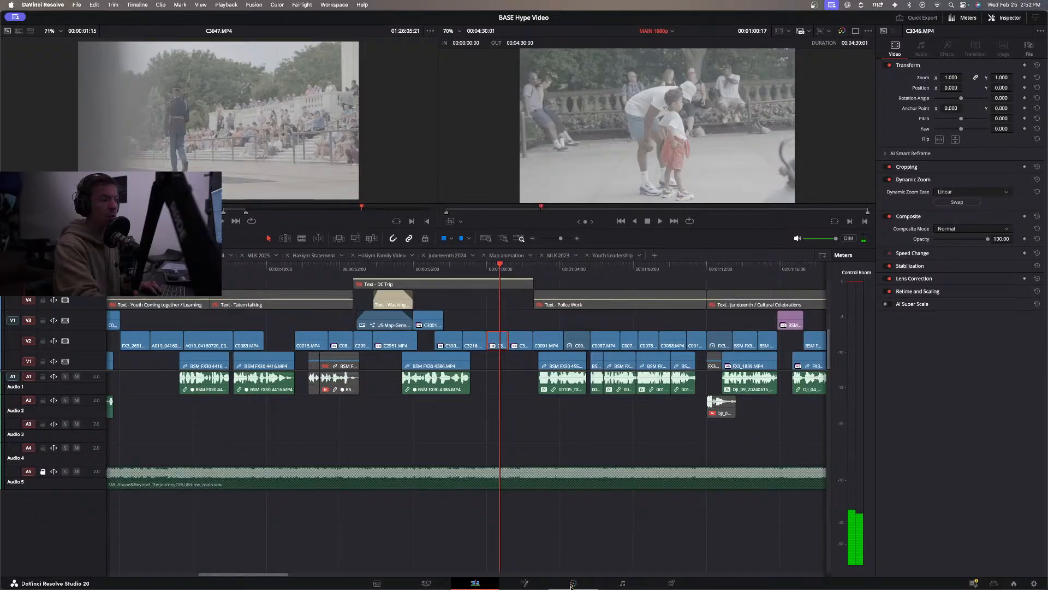
{"action": "left_click", "coordinate": [573, 582]}
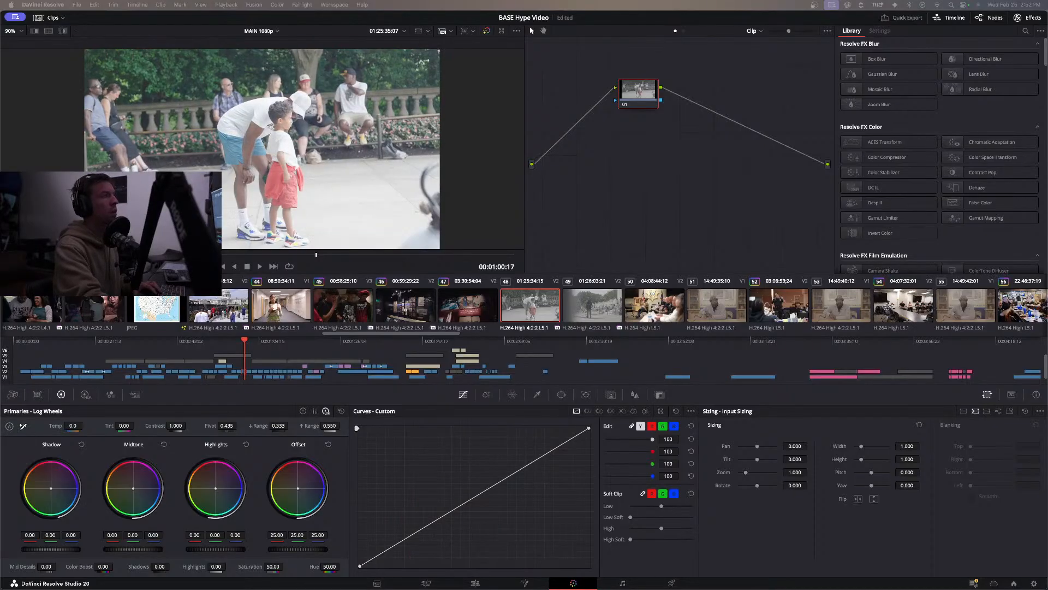
{"action": "key", "text": "alt+s"}
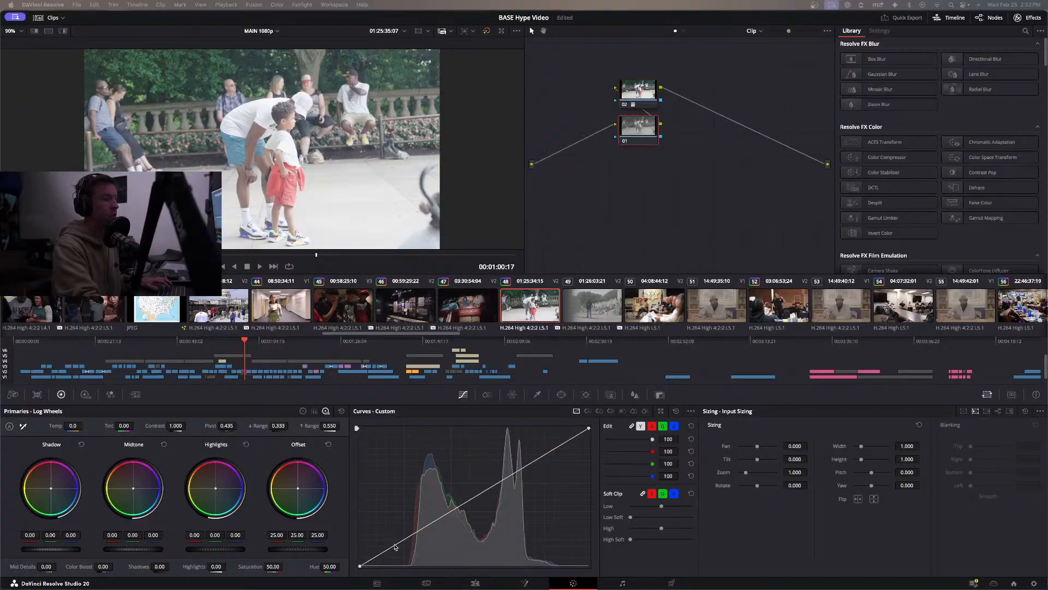
Shape a gentle S-curve on node 01 of C3046.MP4, deepening the shadows and slightly lowering the white point.
{"action": "left_click", "coordinate": [464, 505]}
{"action": "left_click_drag", "start_coordinate": [400, 544], "coordinate": [410, 548]}
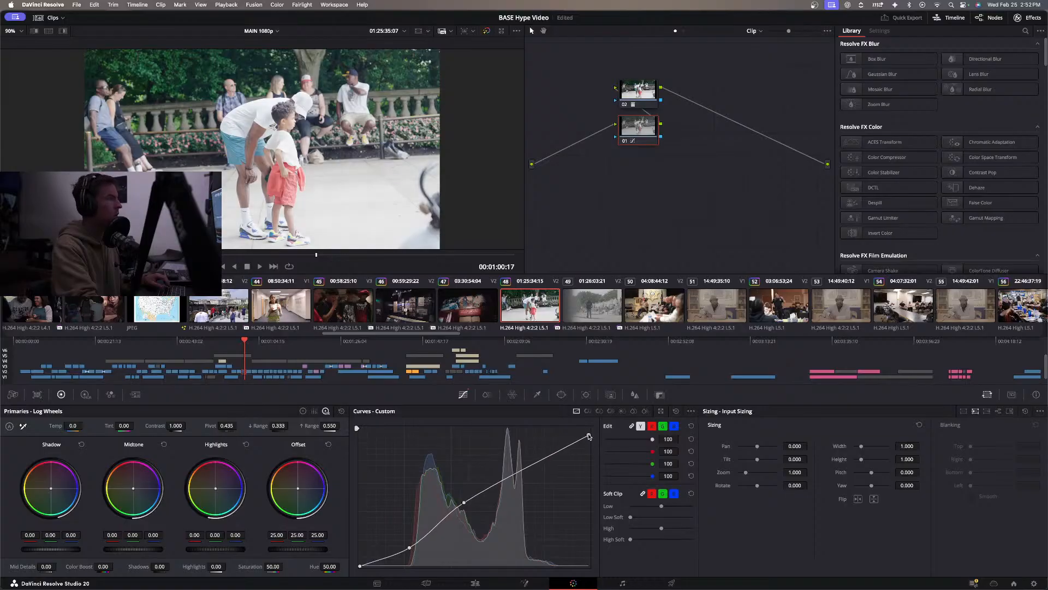
{"action": "left_click_drag", "start_coordinate": [591, 430], "coordinate": [591, 434]}
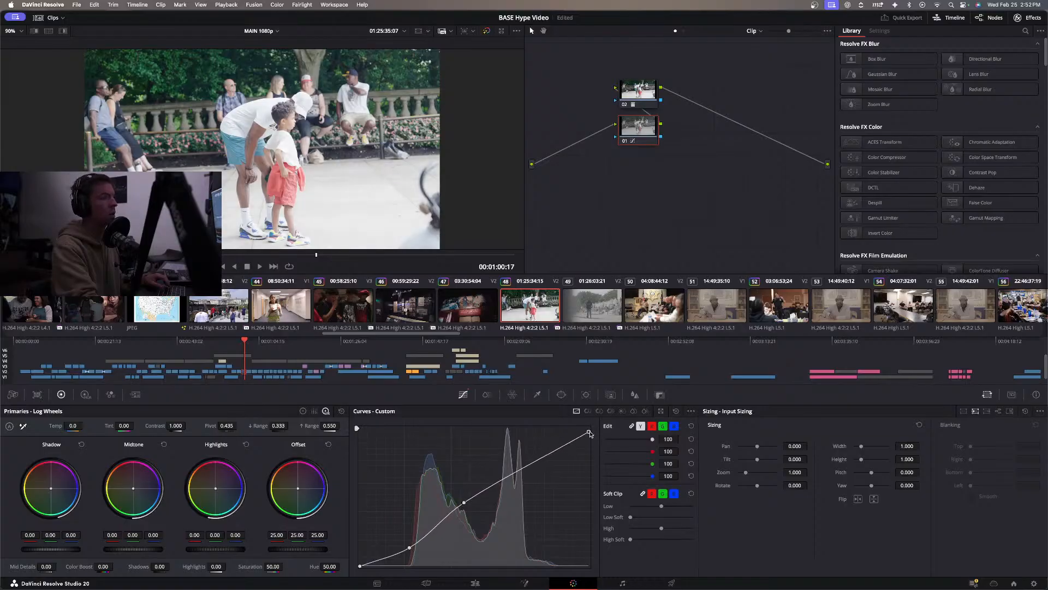
{"action": "left_click_drag", "start_coordinate": [465, 504], "coordinate": [473, 498]}
Select both grading nodes of C3046.MP4 and copy them onto the neighbouring C3047.MP4 clip.
{"action": "left_click_drag", "start_coordinate": [669, 193], "coordinate": [605, 91]}
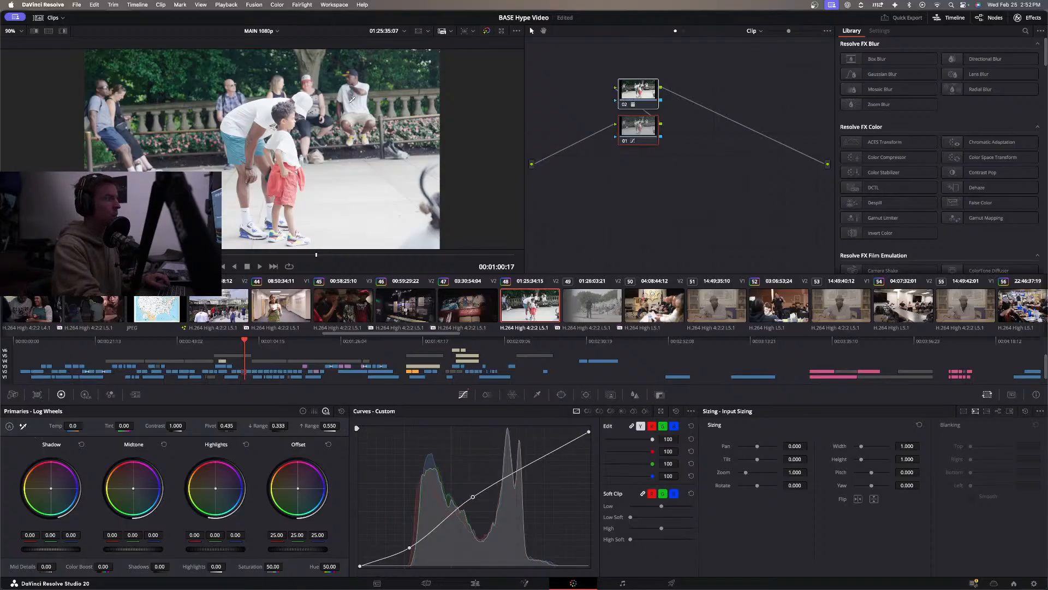
{"action": "left_click", "coordinate": [269, 102]}
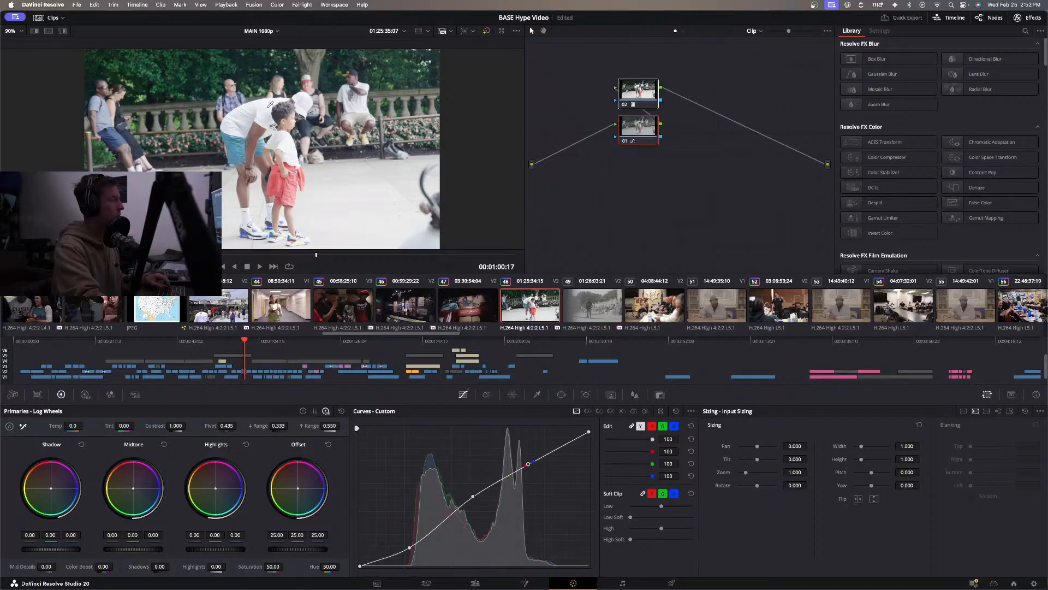
{"action": "left_click_drag", "start_coordinate": [704, 192], "coordinate": [615, 71]}
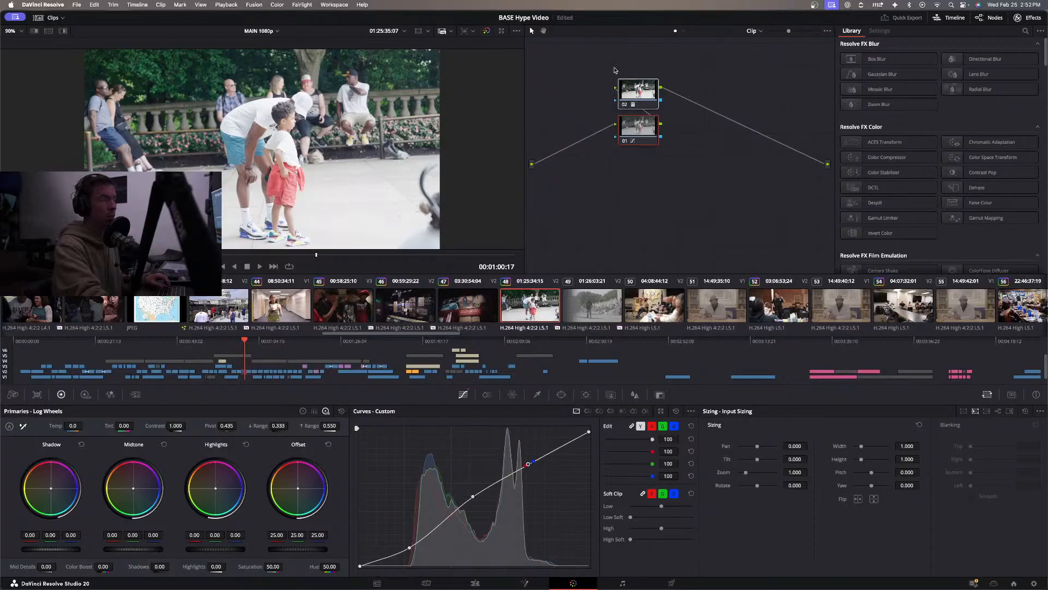
{"action": "left_click", "coordinate": [587, 309]}
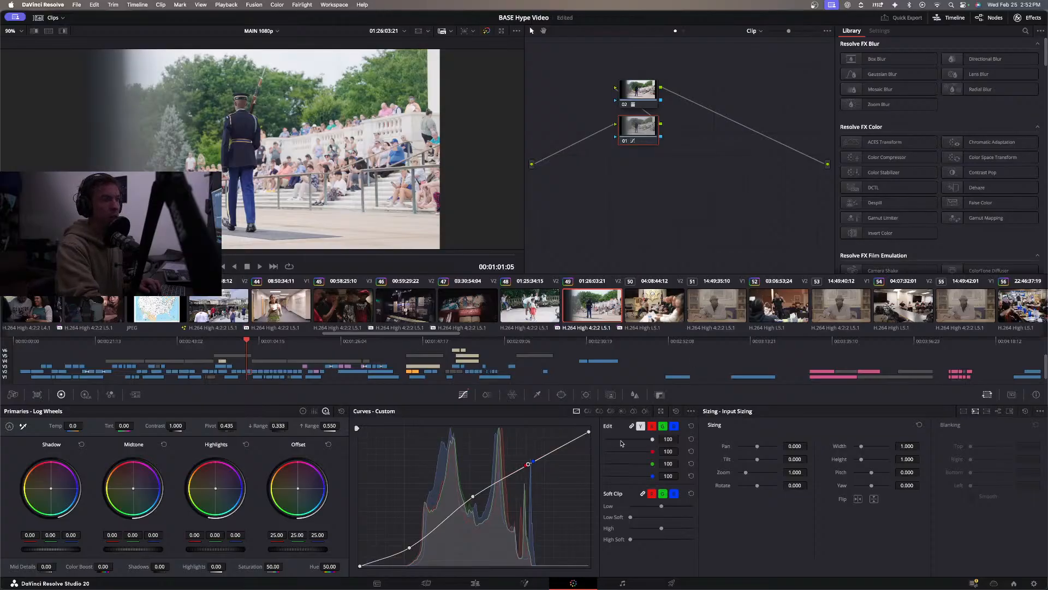
Set the Offset of clip 50 to 25.14, 24.70, 27.18 with a custom curve point, and apply the same grade to clip 59.
{"action": "left_click", "coordinate": [665, 298]}
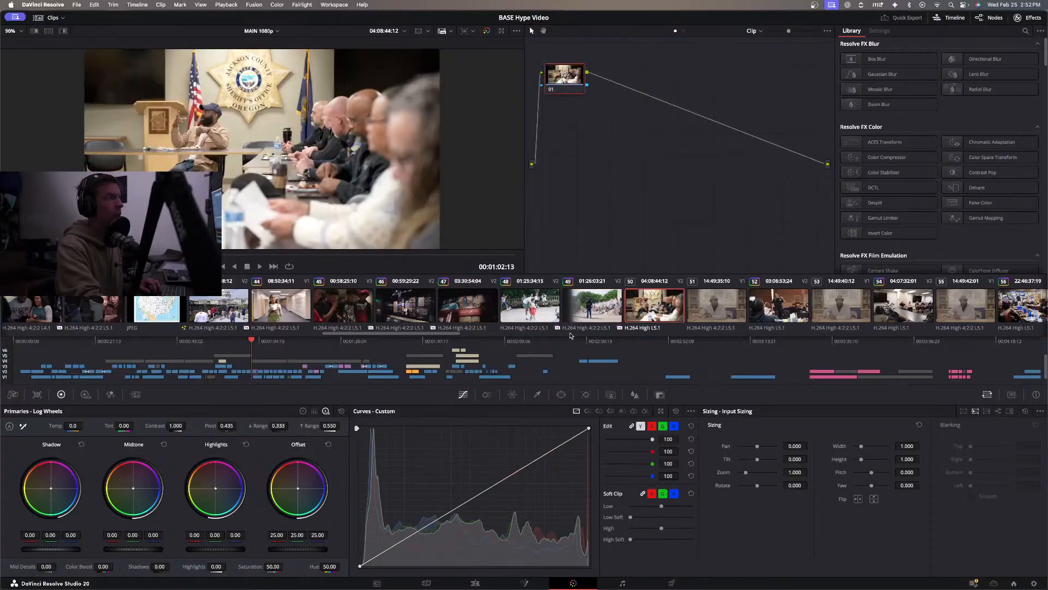
{"action": "left_click", "coordinate": [428, 528]}
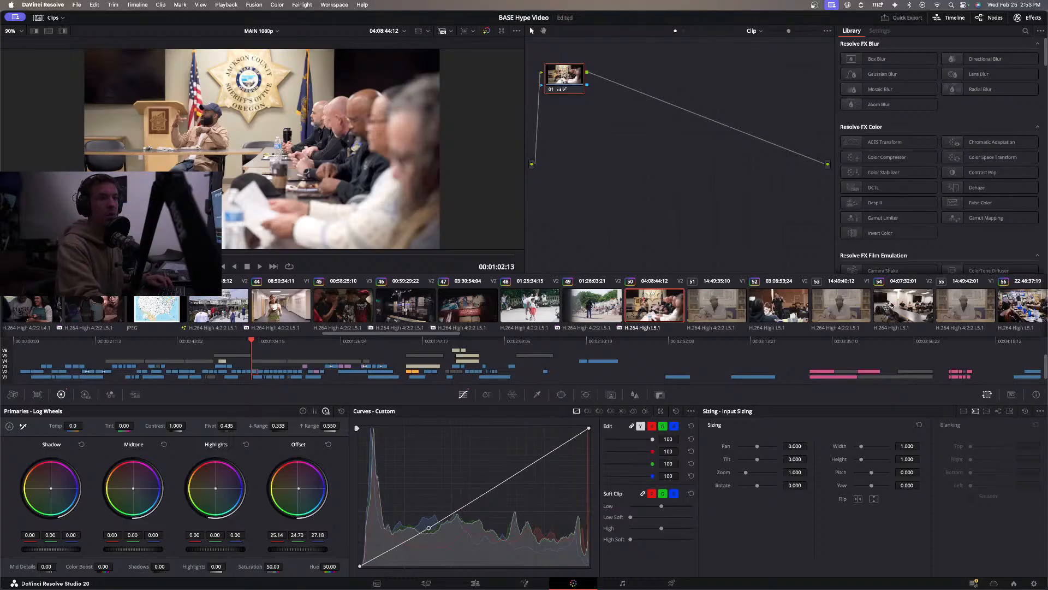
{"action": "scroll", "coordinate": [891, 305], "scroll_direction": "right", "scroll_amount": 4}
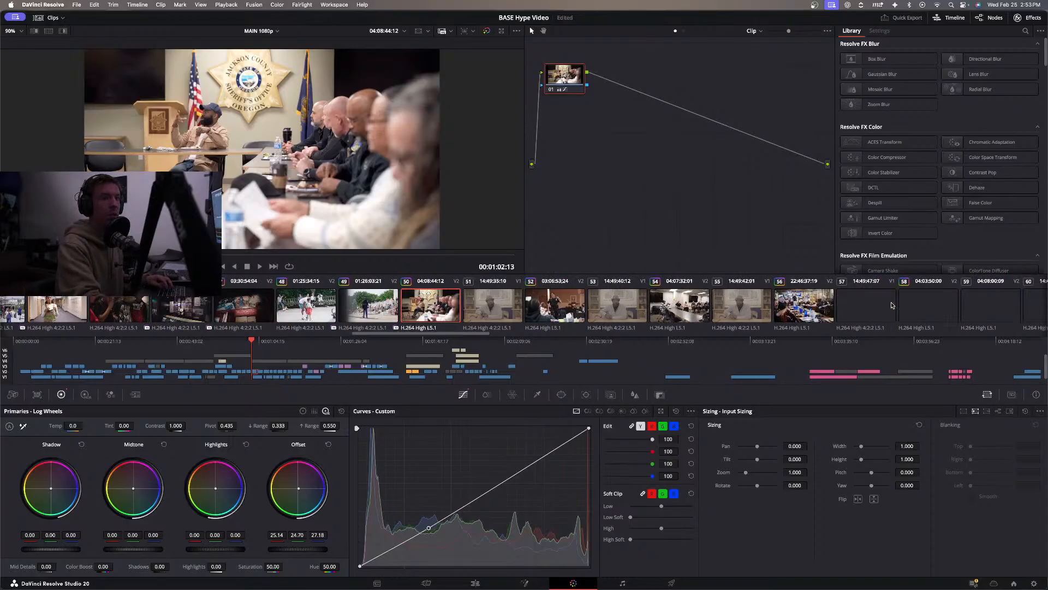
{"action": "scroll", "coordinate": [819, 315], "scroll_direction": "right", "scroll_amount": 2}
{"action": "left_click", "coordinate": [835, 315]}
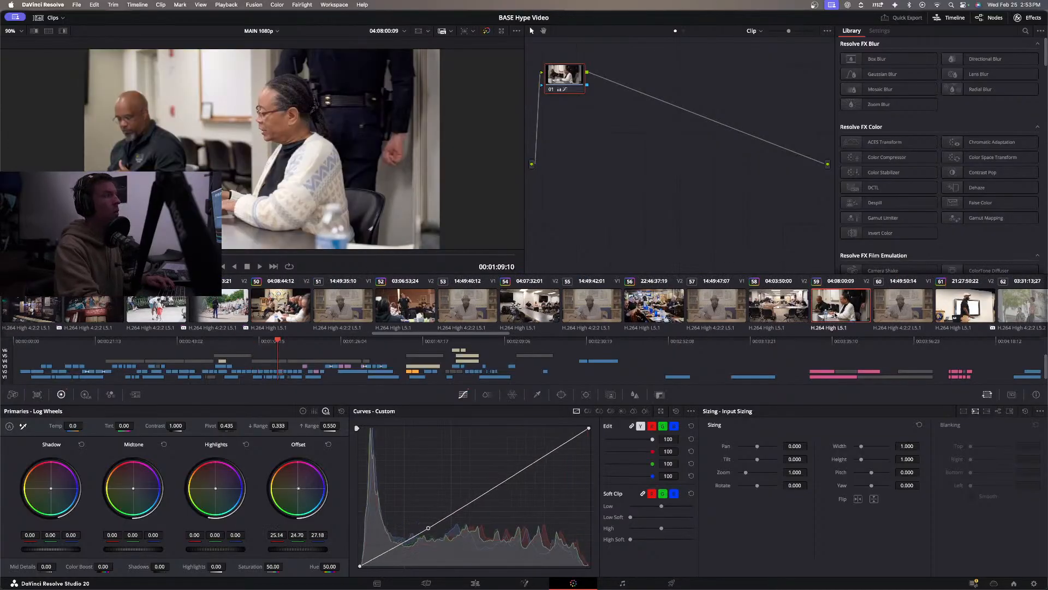
Preview the singer in clip 62, convert its flat log image, and add a serial node before the conversion node.
{"action": "scroll", "coordinate": [686, 316], "scroll_direction": "right", "scroll_amount": 4}
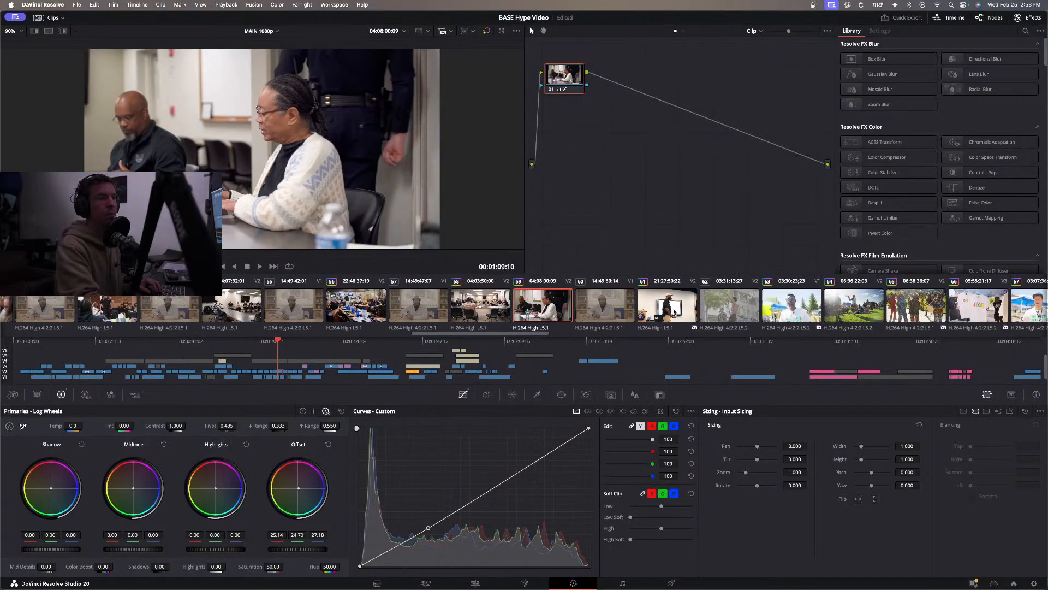
{"action": "left_click", "coordinate": [743, 309]}
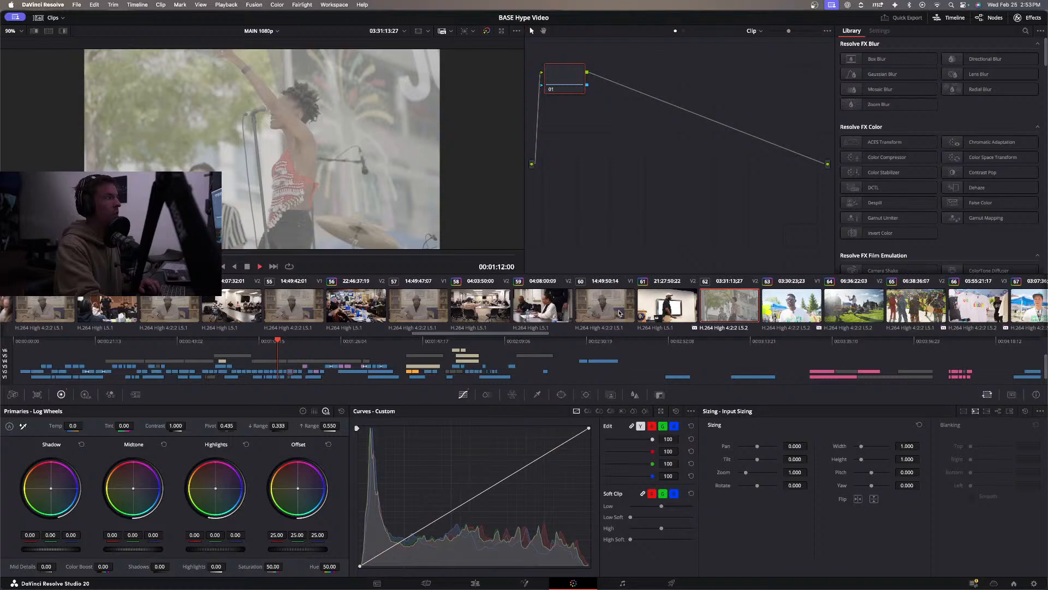
{"action": "key", "text": "space"}
{"action": "key", "text": "space"}
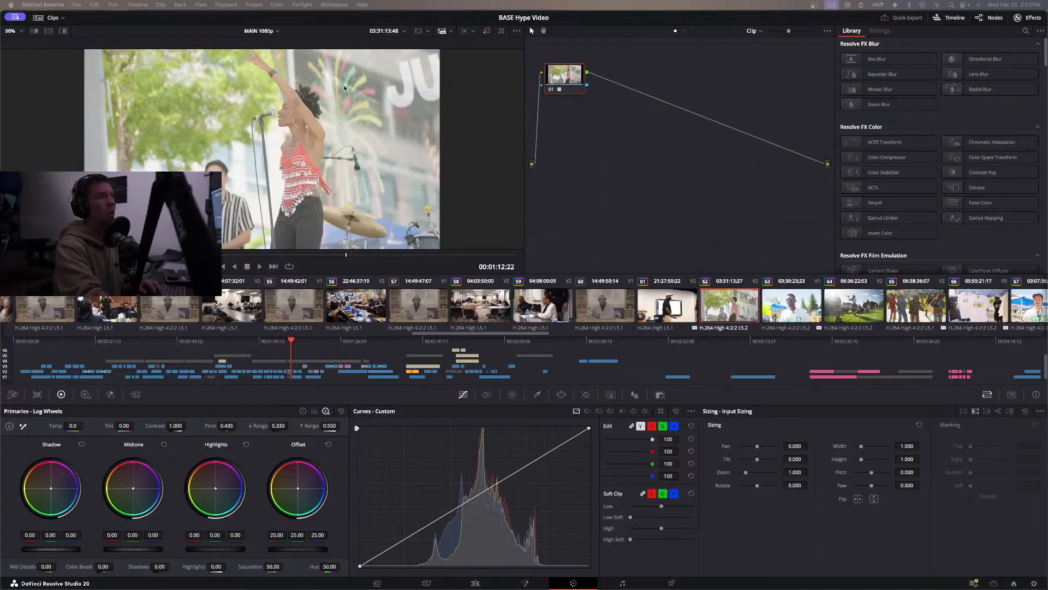
{"action": "left_click_drag", "start_coordinate": [549, 86], "coordinate": [578, 130]}
{"action": "key", "text": "shift+s"}
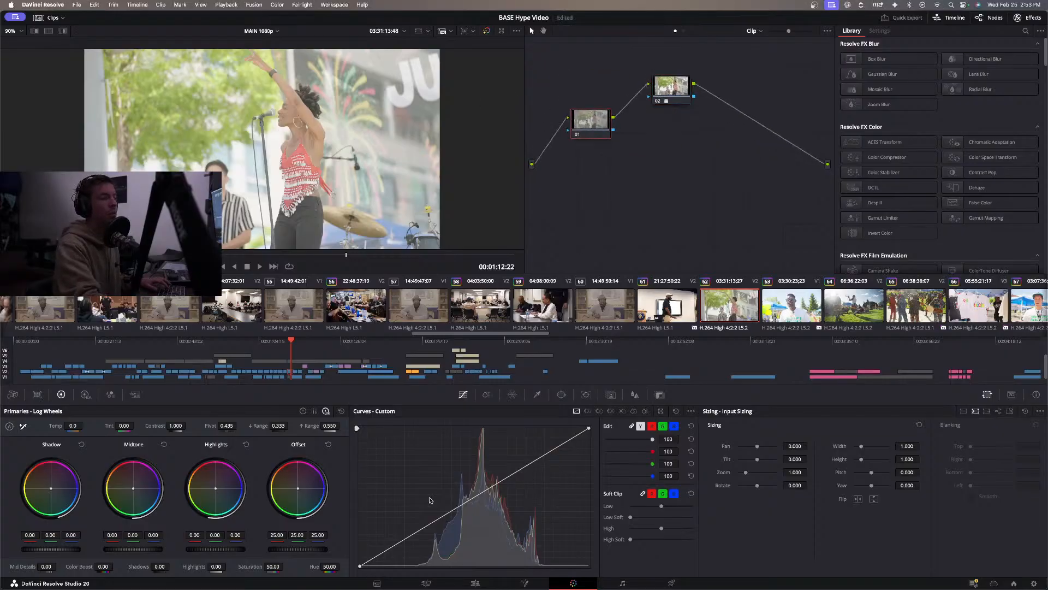
Add contrast to clip 62 with node 01's custom curve, moving the black point inward, placing a midtone point and slightly lowering the white point.
{"action": "left_click_drag", "start_coordinate": [423, 529], "coordinate": [473, 510]}
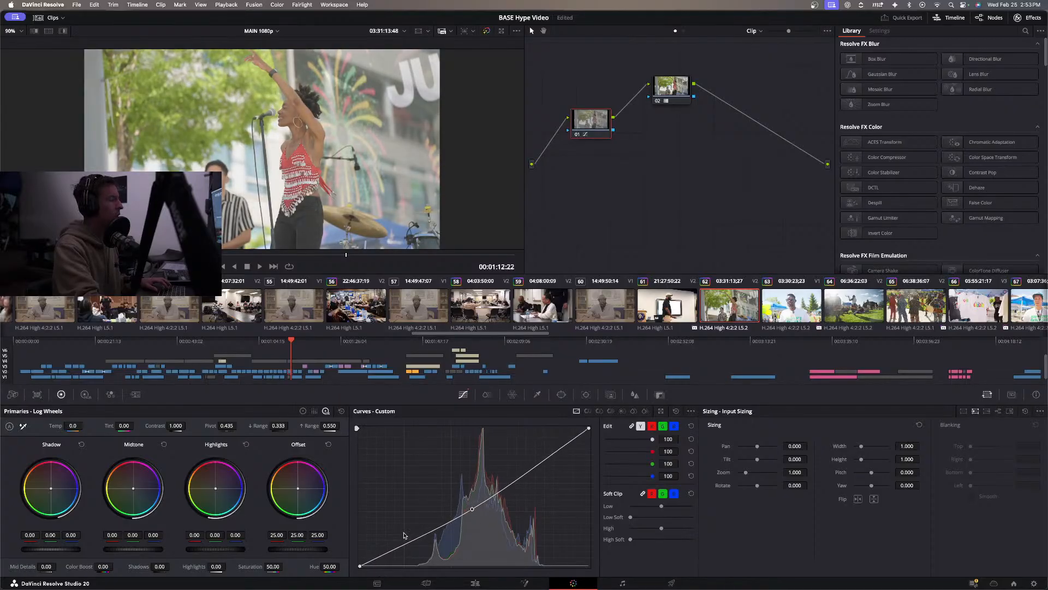
{"action": "left_click_drag", "start_coordinate": [362, 567], "coordinate": [406, 573]}
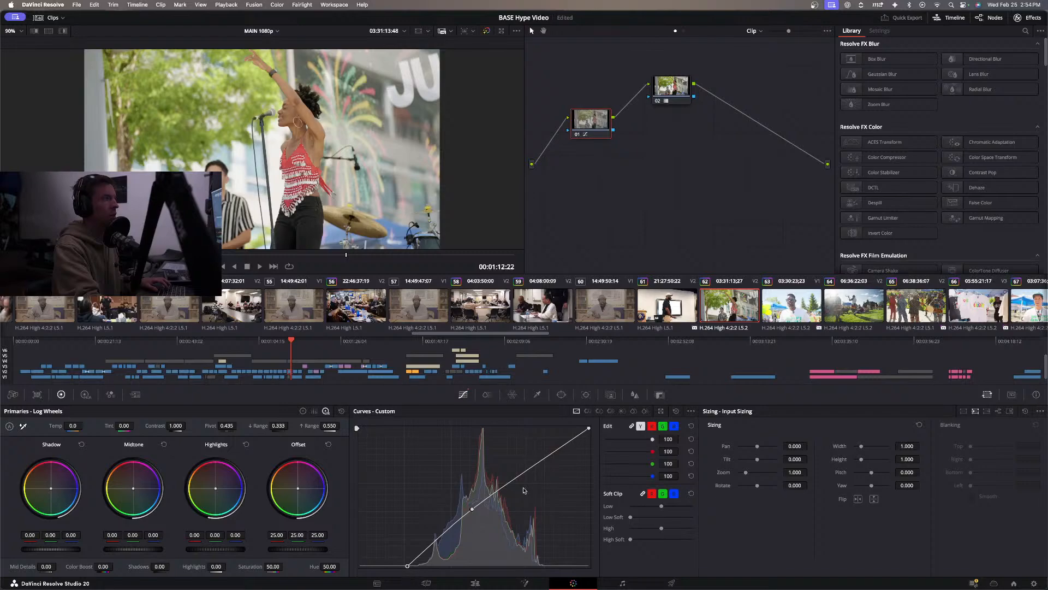
{"action": "left_click", "coordinate": [473, 510]}
{"action": "left_click_drag", "start_coordinate": [479, 507], "coordinate": [498, 492]}
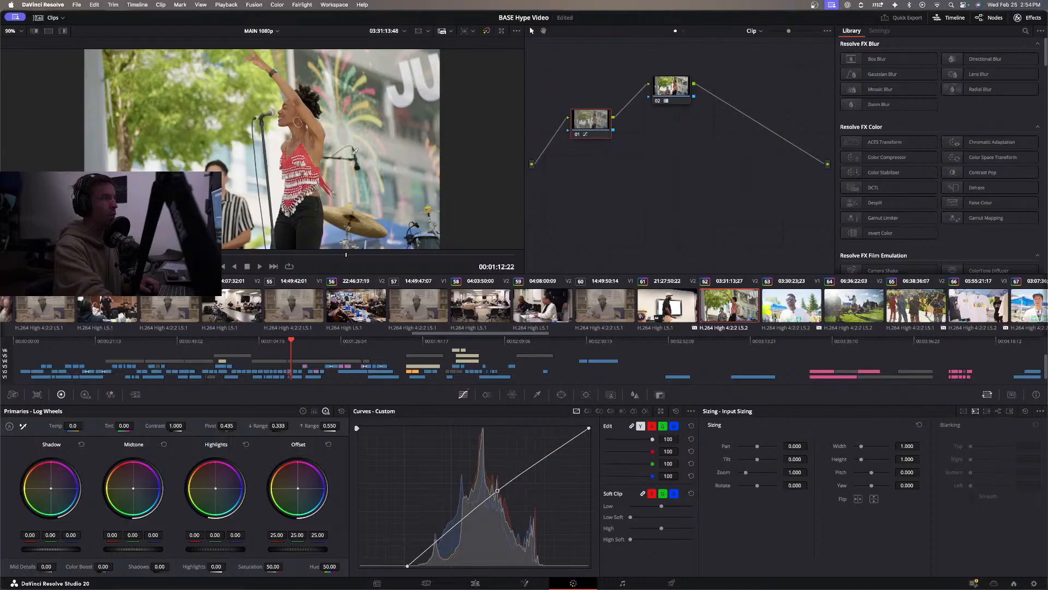
{"action": "mouse_move", "coordinate": [590, 429]}
{"action": "left_mouse_down"}
{"action": "mouse_move", "coordinate": [575, 429]}
{"action": "mouse_move", "coordinate": [594, 434]}
{"action": "left_mouse_up"}
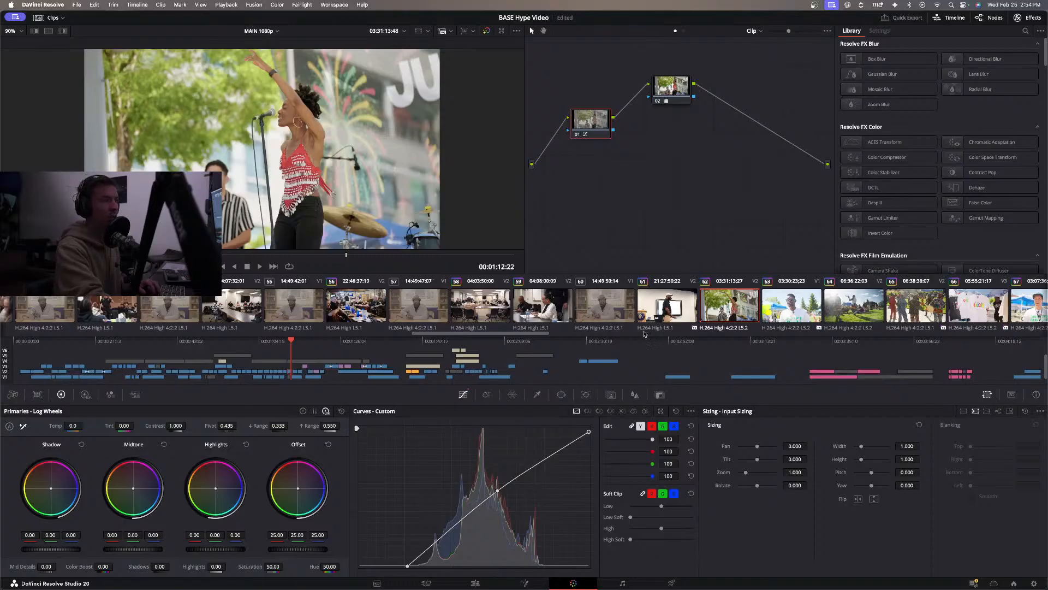
Find ungraded clip 86 under the #JusticeForHakiym title, convert its flat log image, and place a new serial node before the conversion node.
{"action": "scroll", "coordinate": [658, 306], "scroll_direction": "down", "scroll_amount": 5}
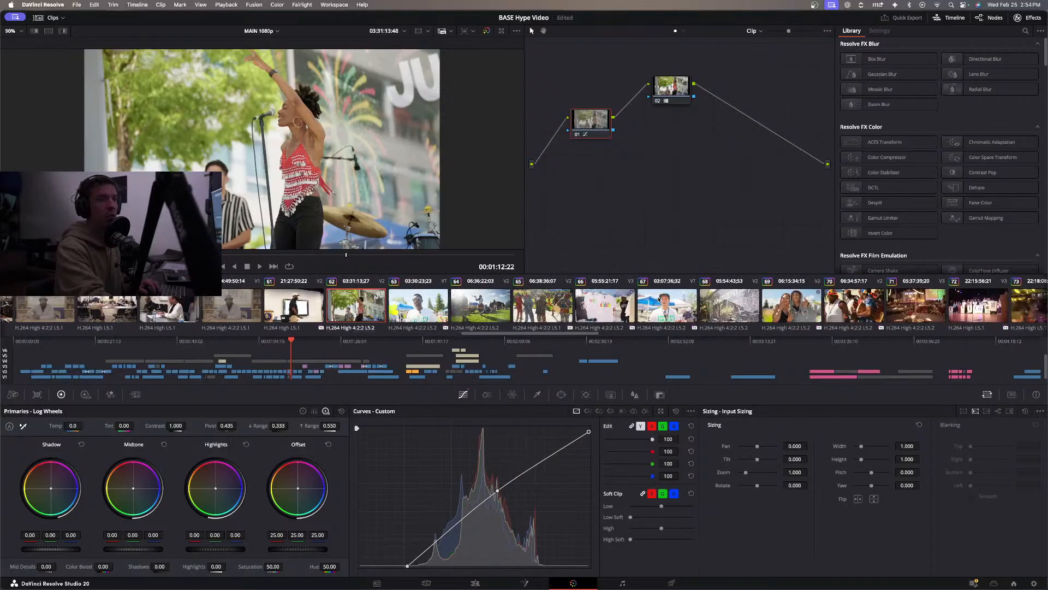
{"action": "scroll", "coordinate": [659, 299], "scroll_direction": "down", "scroll_amount": 10}
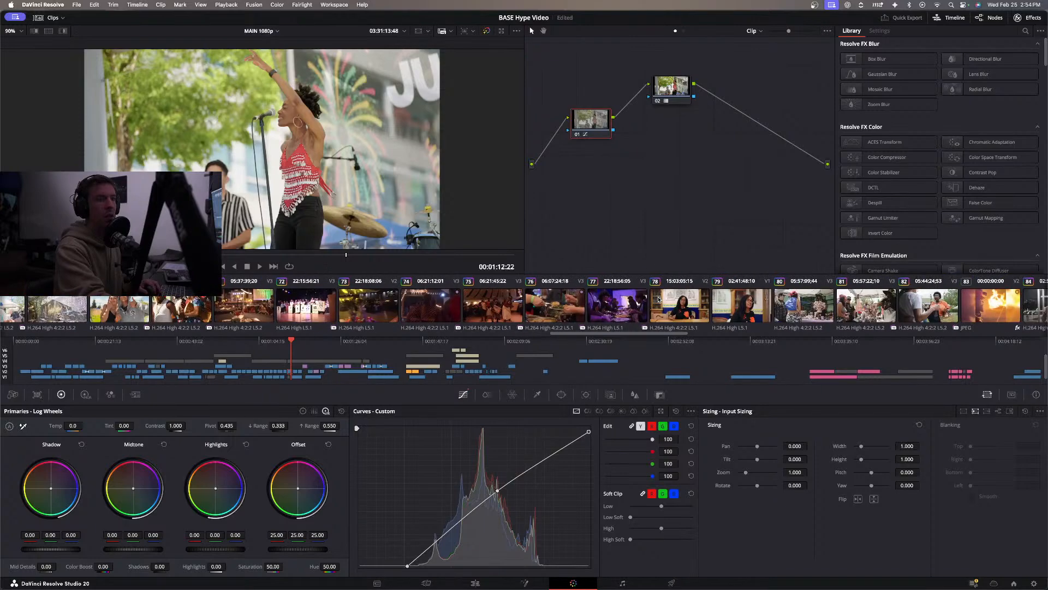
{"action": "scroll", "coordinate": [659, 300], "scroll_direction": "down", "scroll_amount": 3}
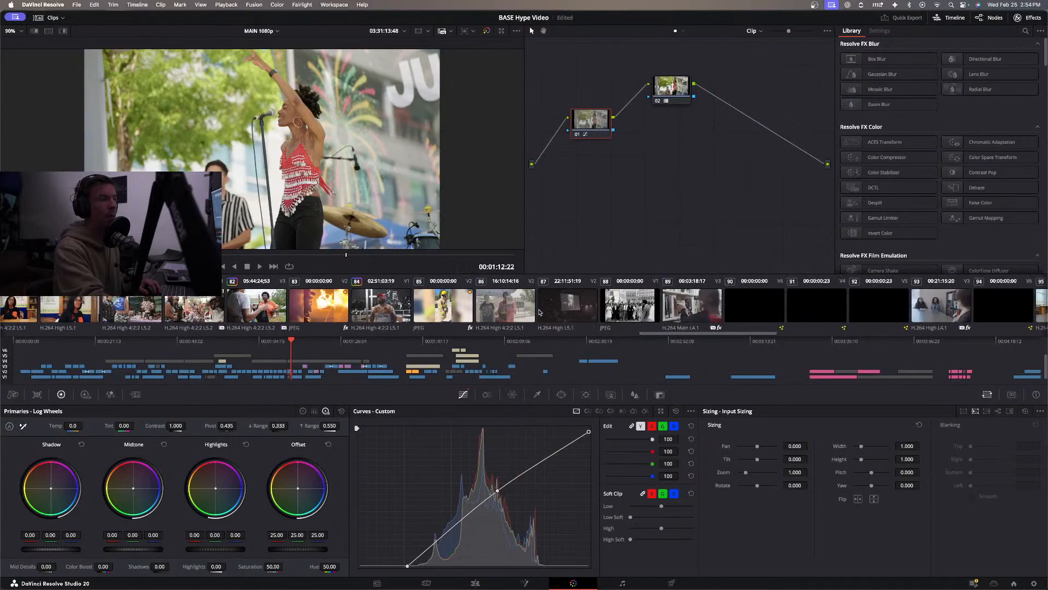
{"action": "left_click", "coordinate": [506, 312]}
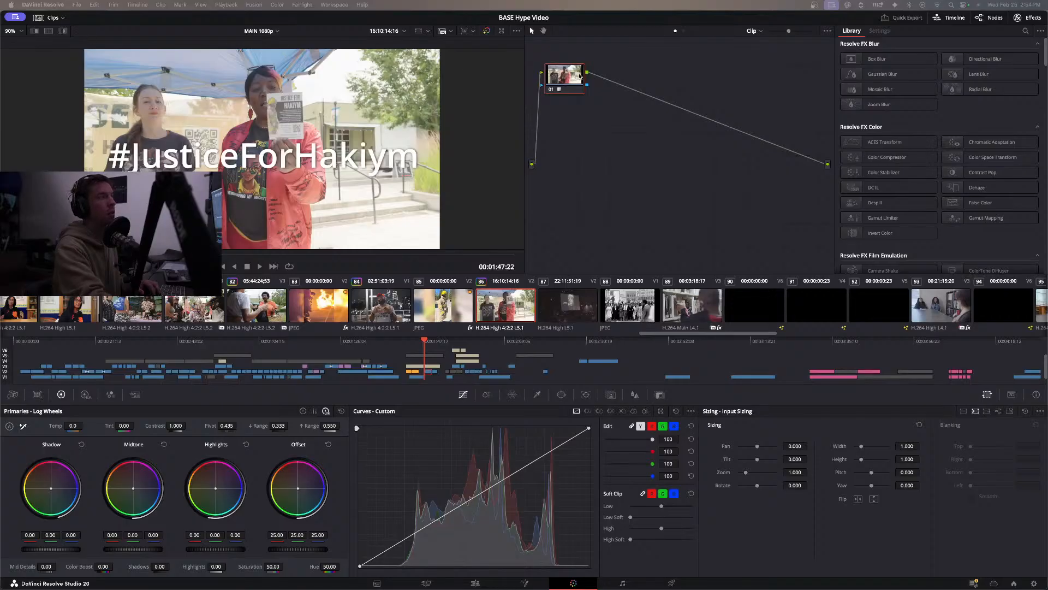
{"action": "left_click_drag", "start_coordinate": [576, 76], "coordinate": [647, 81]}
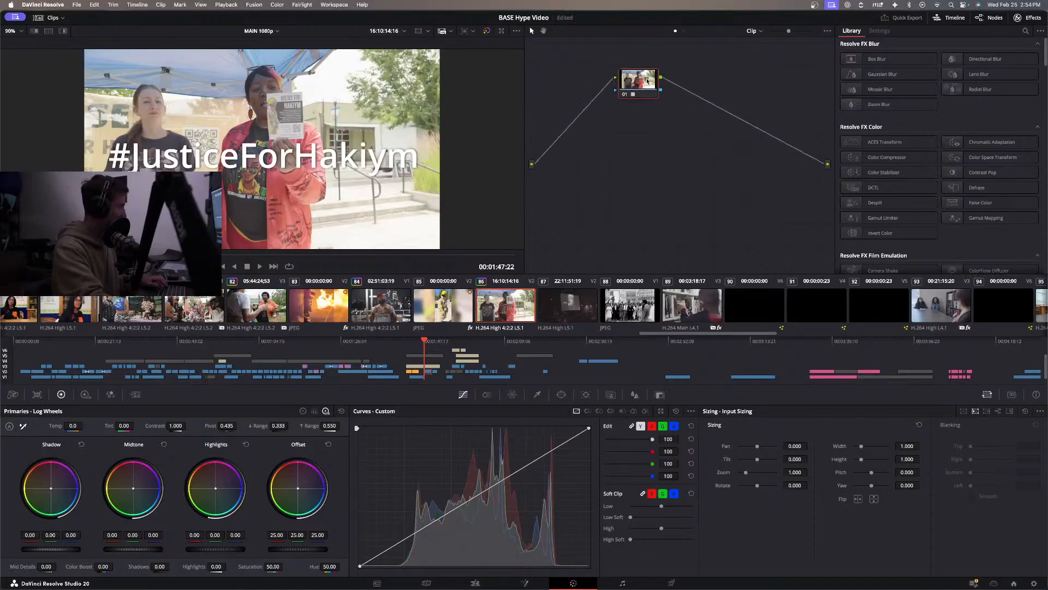
{"action": "key", "text": "shift+s"}
{"action": "left_click_drag", "start_coordinate": [648, 121], "coordinate": [593, 126]}
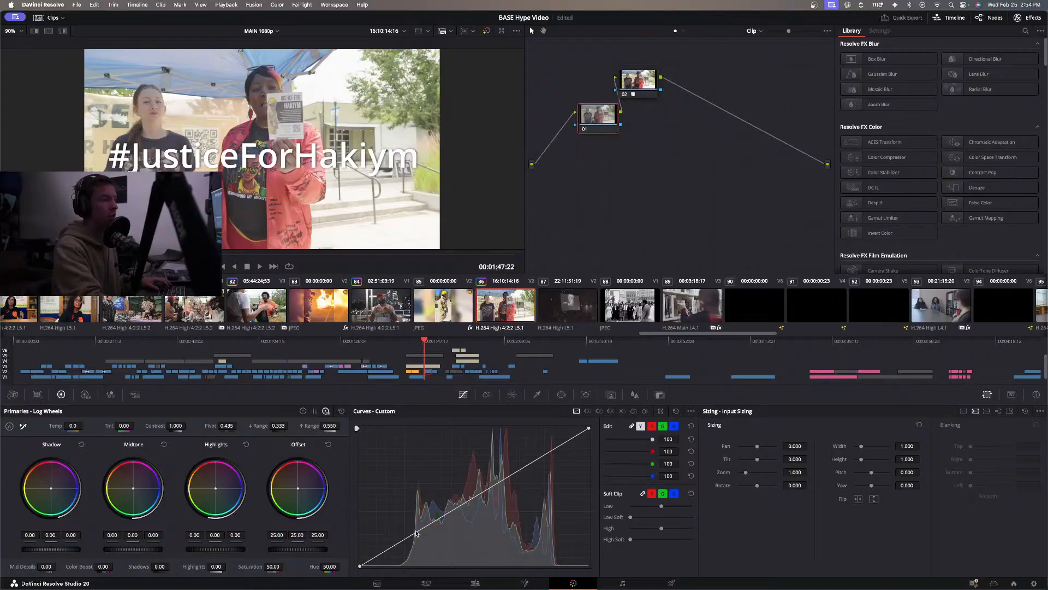
Shape clip 86's custom curve on node 01 by lowering the white point slightly, anchoring the midtones and deepening the shadows.
{"action": "left_click", "coordinate": [421, 533]}
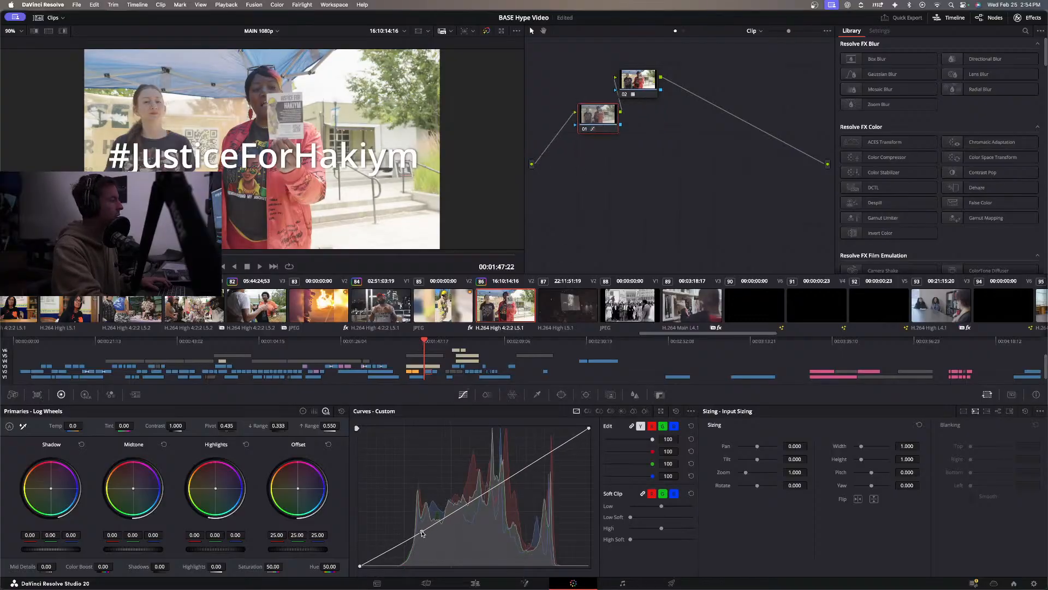
{"action": "mouse_move", "coordinate": [589, 430]}
{"action": "left_mouse_down"}
{"action": "mouse_move", "coordinate": [590, 475]}
{"action": "mouse_move", "coordinate": [589, 435]}
{"action": "left_mouse_up"}
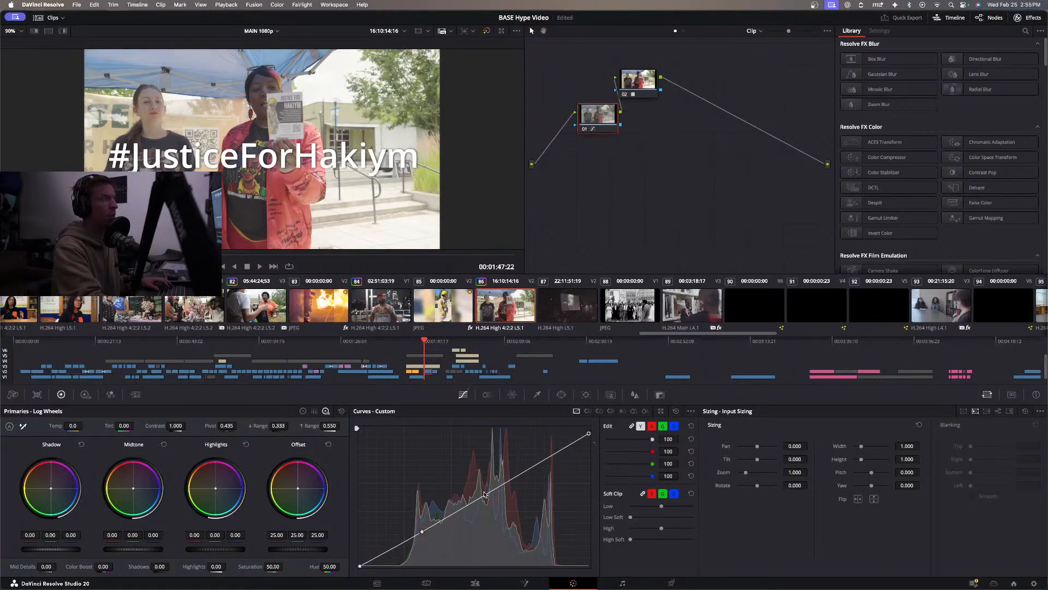
{"action": "left_click_drag", "start_coordinate": [423, 531], "coordinate": [493, 490]}
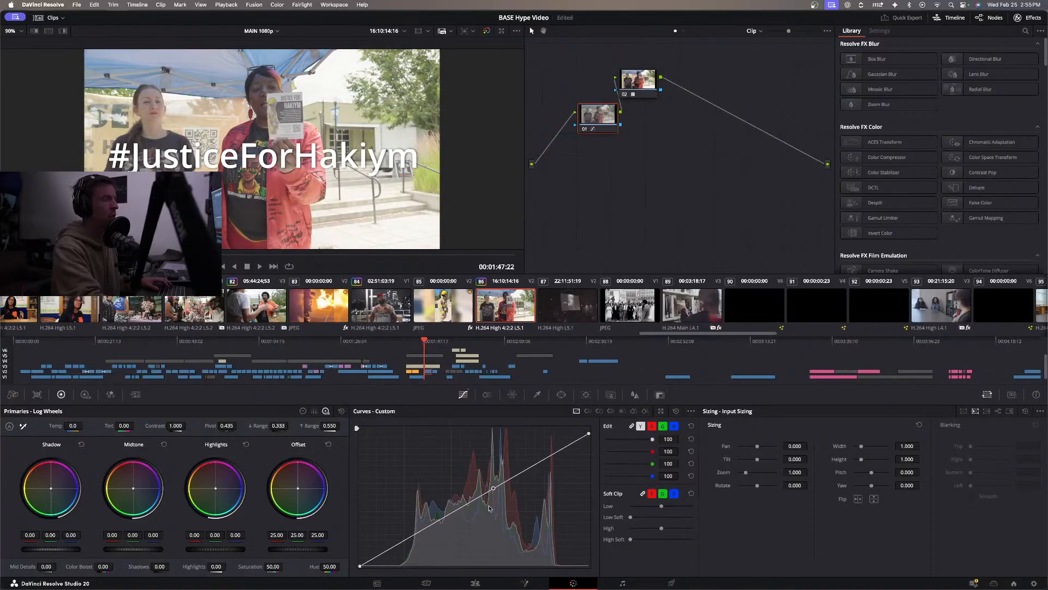
{"action": "left_click_drag", "start_coordinate": [415, 534], "coordinate": [420, 538]}
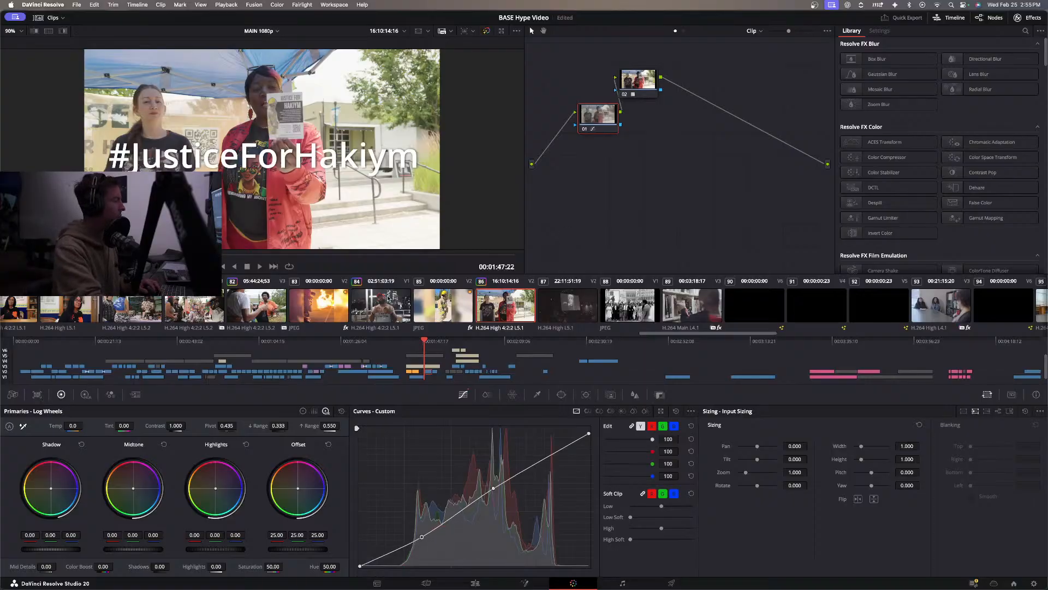
Convert the flat log image of the dark screen shot in clip 87 and return to the Edit page.
{"action": "left_click", "coordinate": [562, 308]}
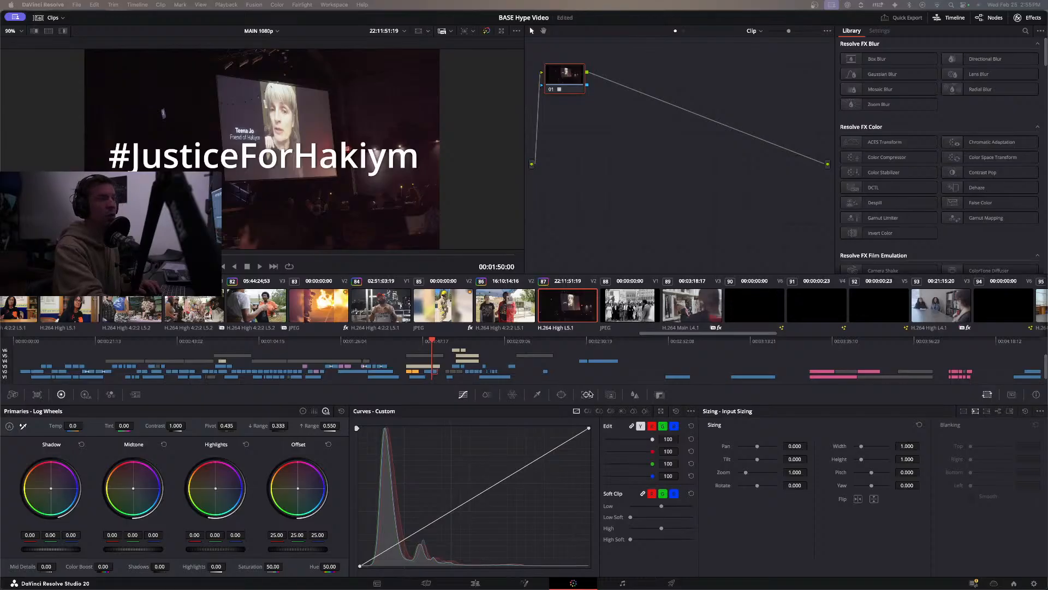
{"action": "left_click", "coordinate": [475, 581]}
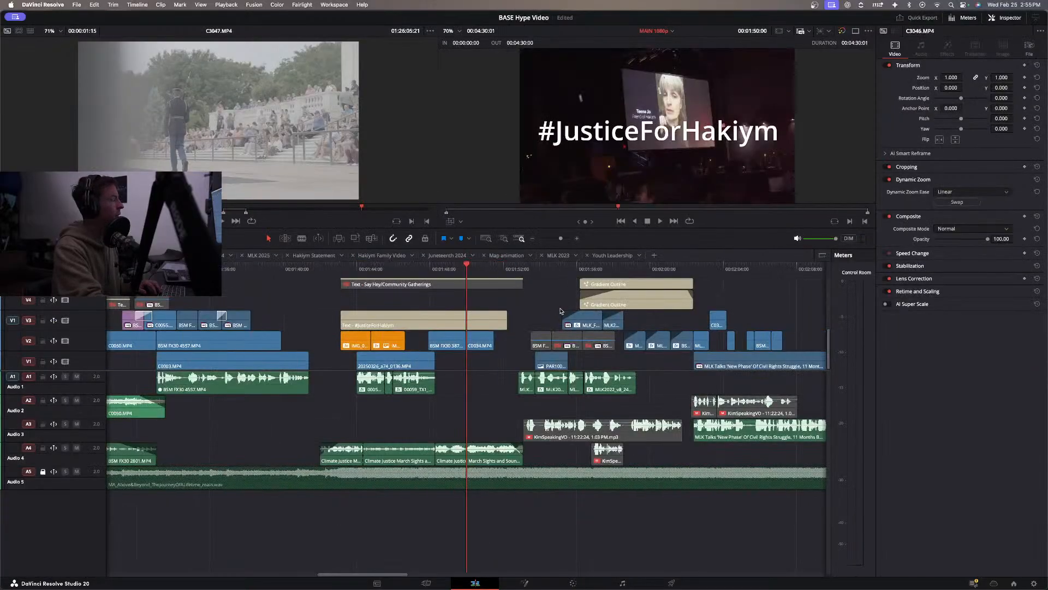
Locate C0034's source clip in the media pool, mark a range of about two seconds in C0035.MP4, and place it on V1 right after C0034.
{"action": "right_click", "coordinate": [476, 345]}
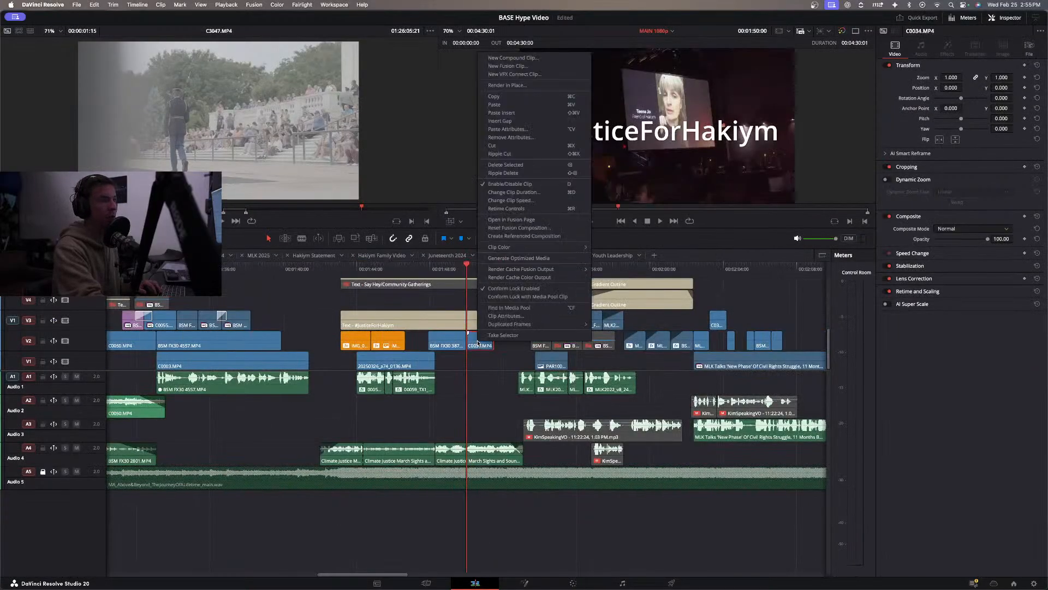
{"action": "left_click", "coordinate": [499, 308]}
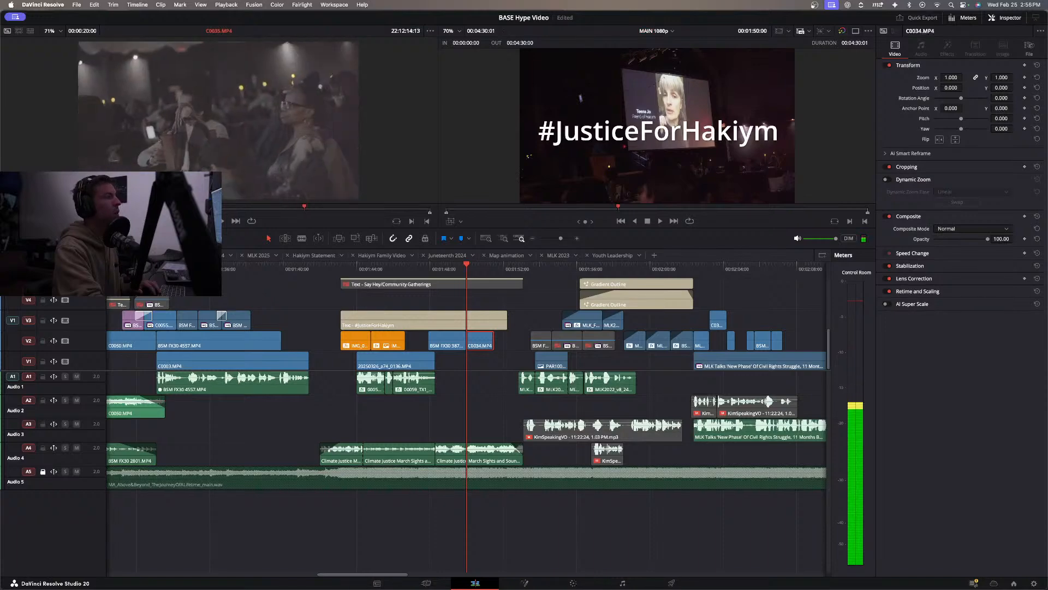
{"action": "key", "text": "i"}
{"action": "key", "text": "space"}
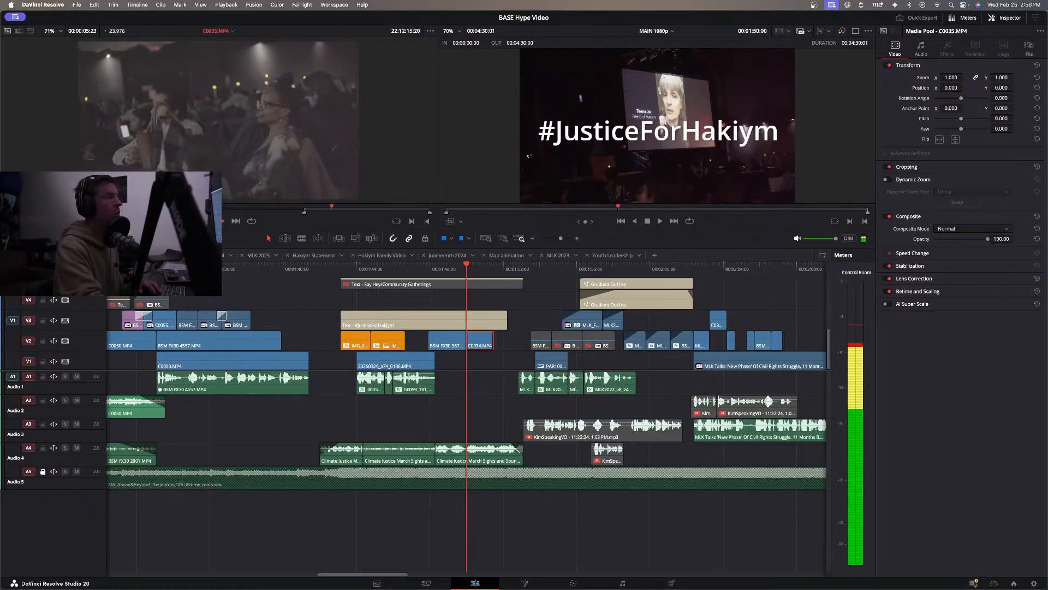
{"action": "key", "text": "o"}
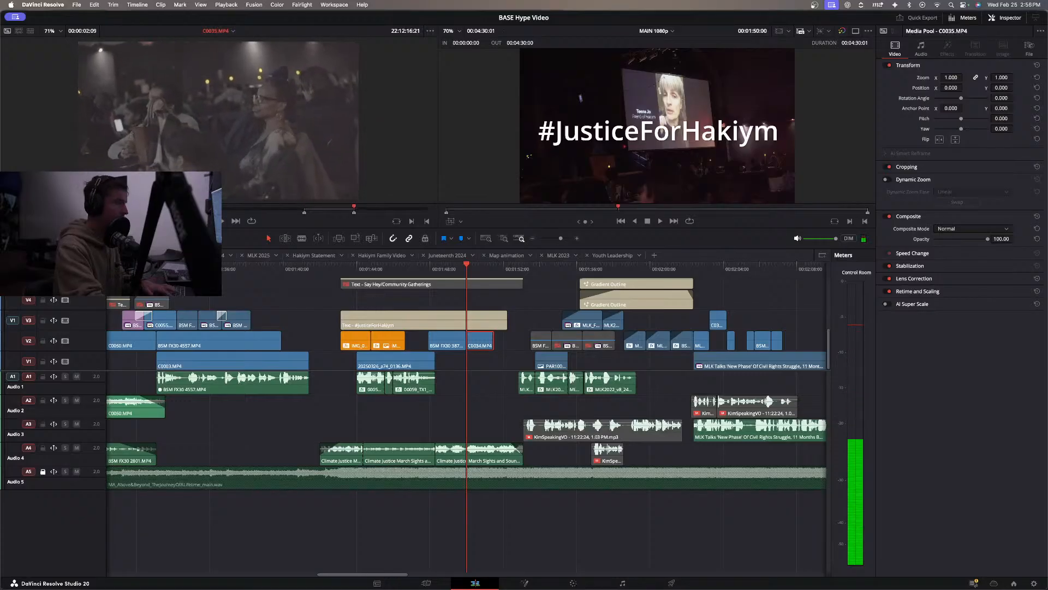
{"action": "left_click_drag", "start_coordinate": [295, 136], "coordinate": [504, 357]}
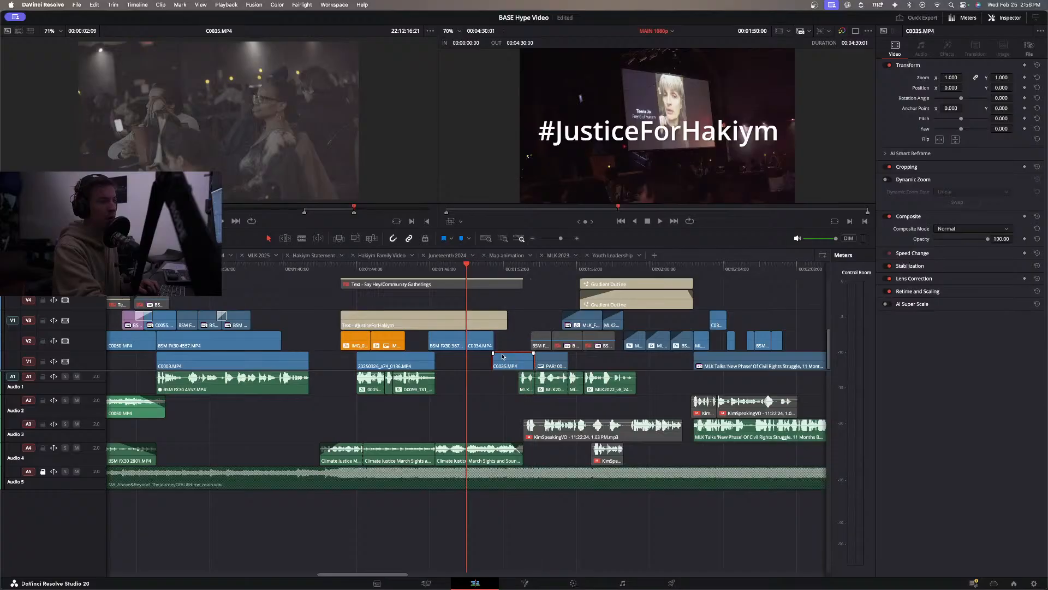
Play back the added C0035 shot and shorten its end to just before the MLK2022 audio begins.
{"action": "key", "text": "space"}
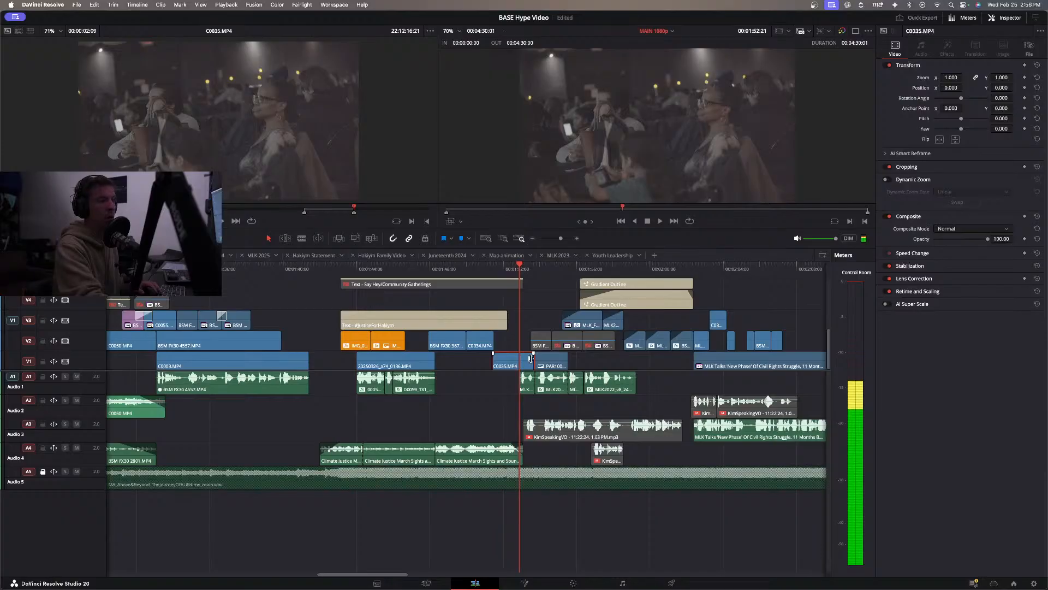
{"action": "left_click_drag", "start_coordinate": [503, 271], "coordinate": [467, 270]}
{"action": "key", "text": "space"}
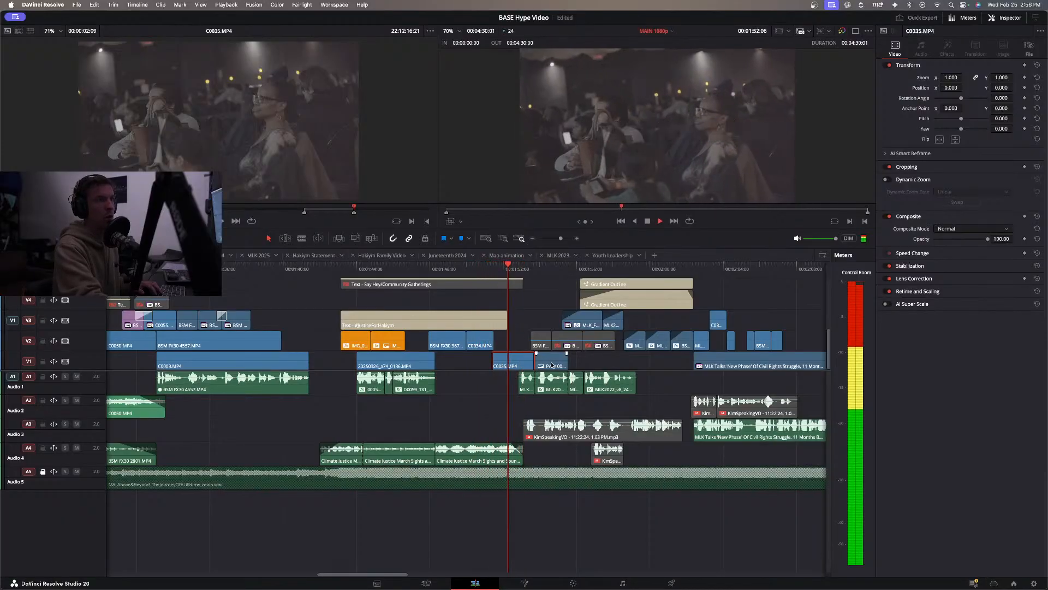
{"action": "left_click_drag", "start_coordinate": [529, 360], "coordinate": [513, 359]}
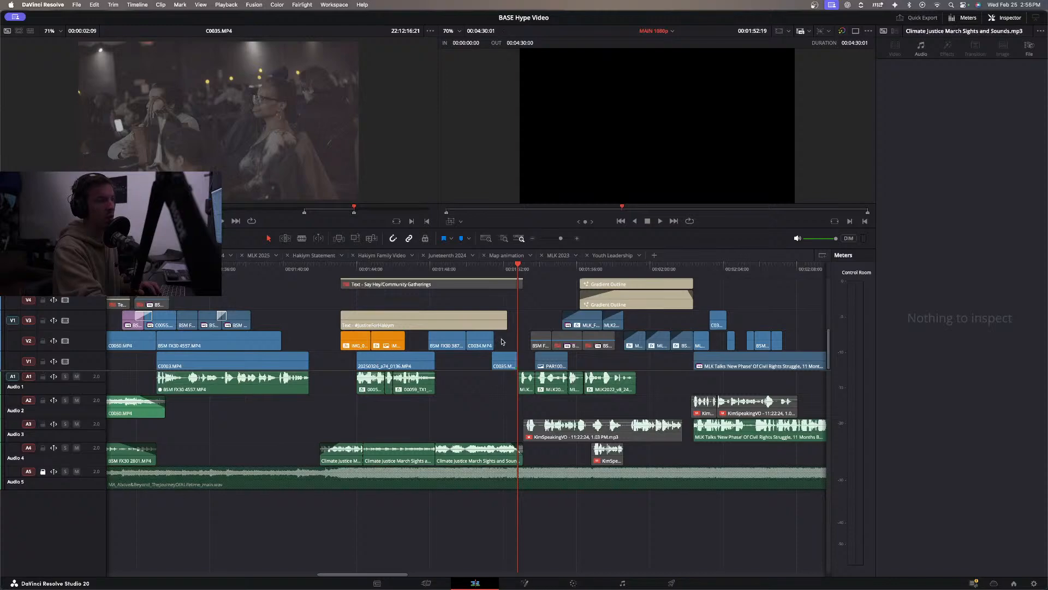
Review the #JusticeForHakiym shots, move C0035 up to V2 directly after C0034, and play through into the MLK section.
{"action": "left_click_drag", "start_coordinate": [452, 346], "coordinate": [450, 346]}
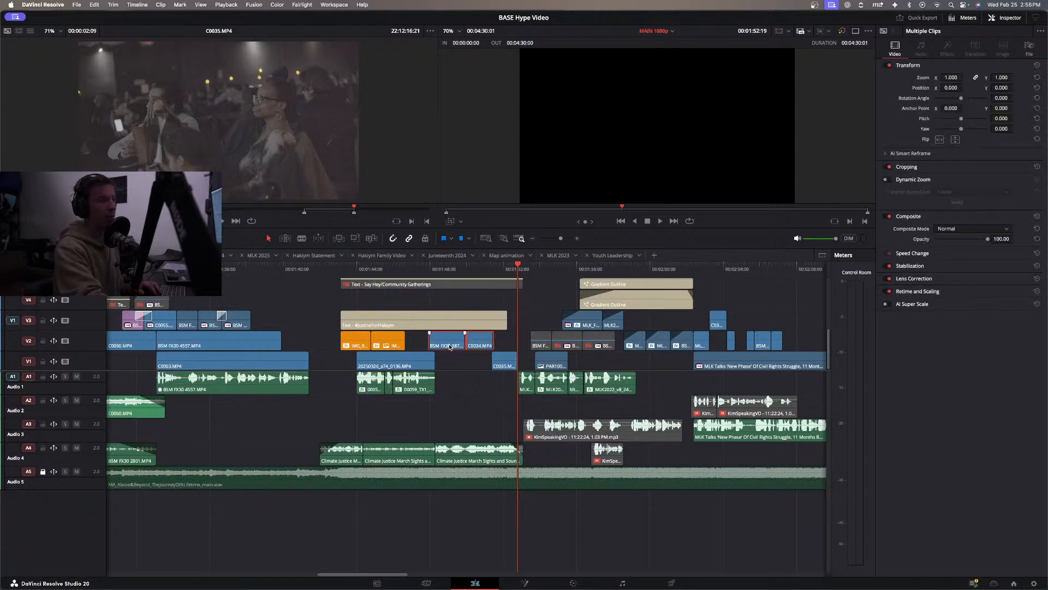
{"action": "left_click", "coordinate": [430, 266]}
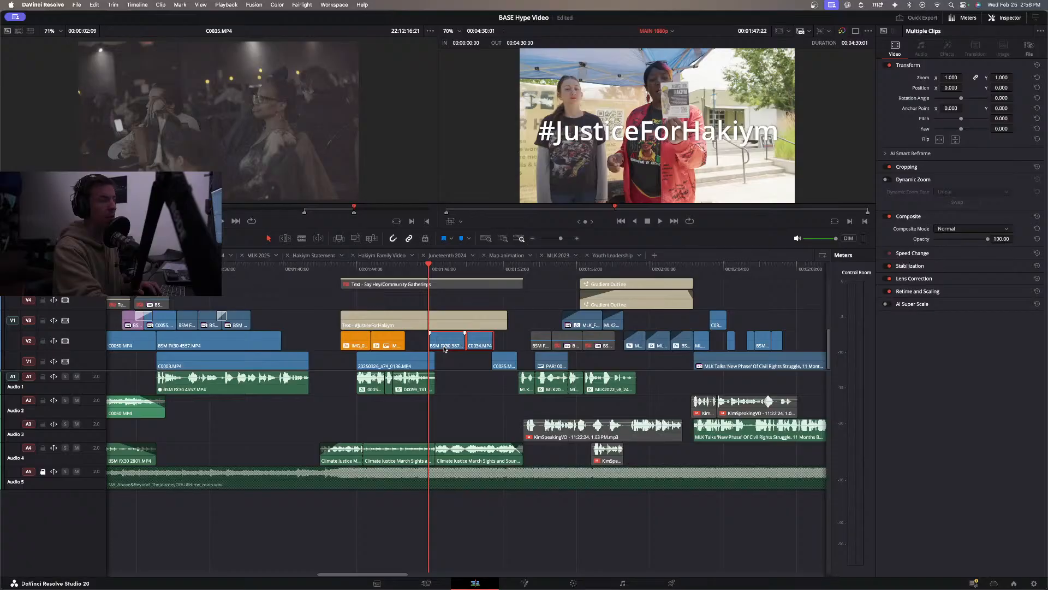
{"action": "key", "text": "space"}
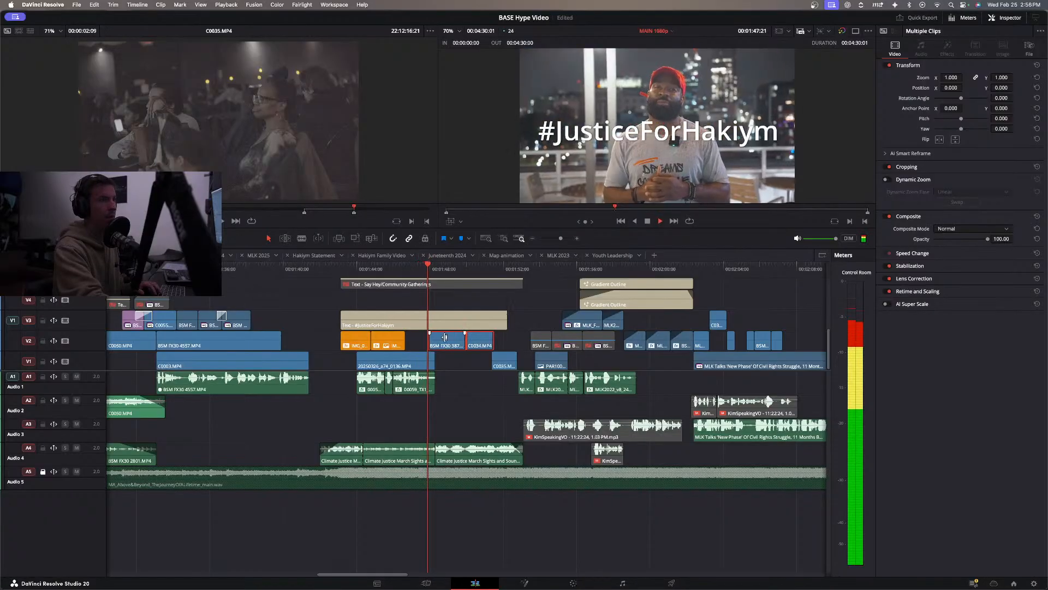
{"action": "left_click", "coordinate": [505, 344]}
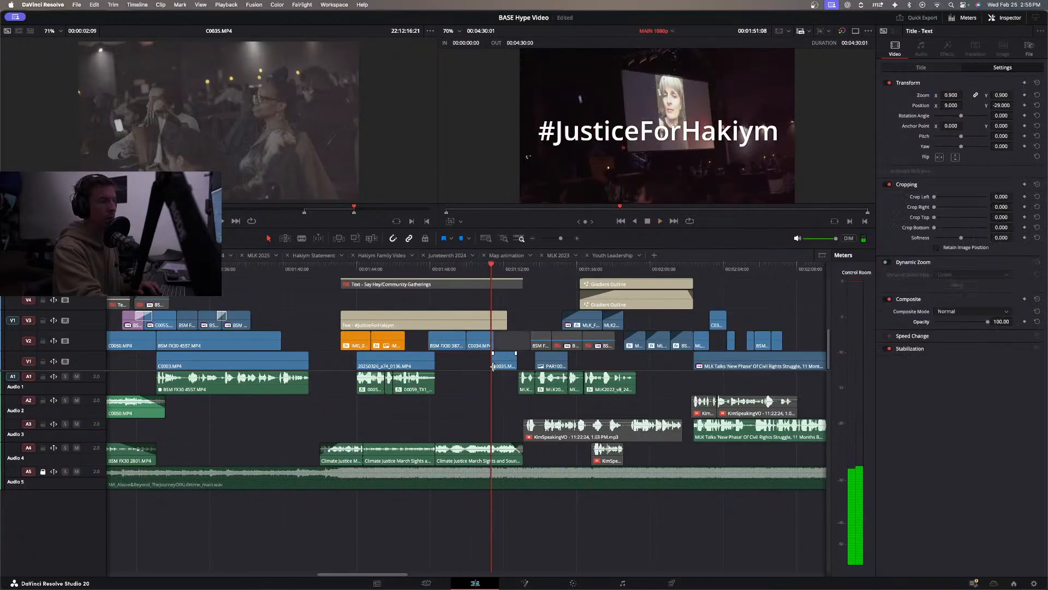
{"action": "left_click", "coordinate": [496, 363]}
{"action": "left_click_drag", "start_coordinate": [505, 357], "coordinate": [506, 350]}
{"action": "key", "text": "space"}
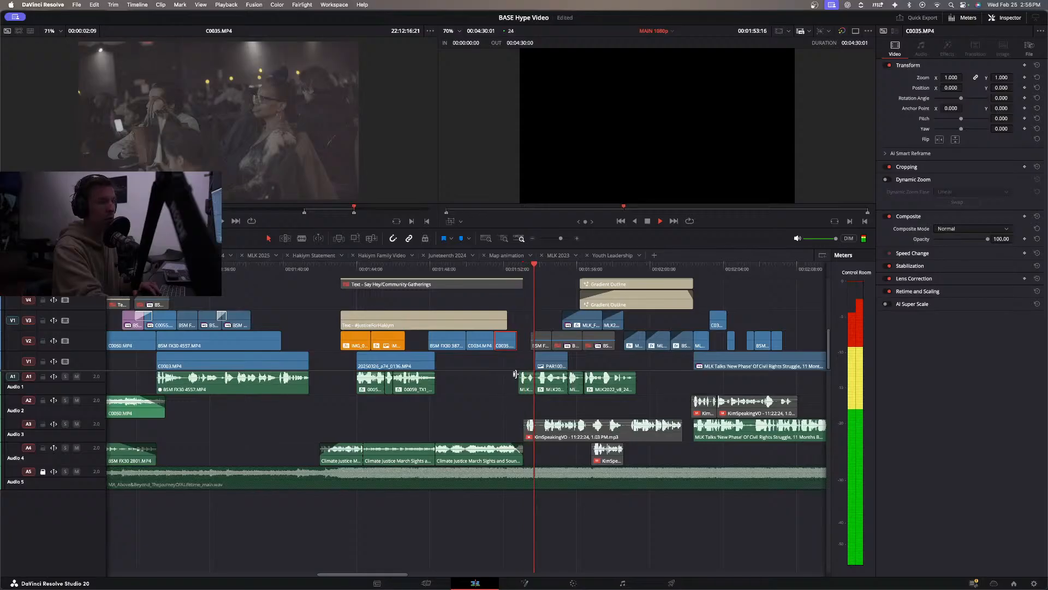
{"action": "key", "text": "space"}
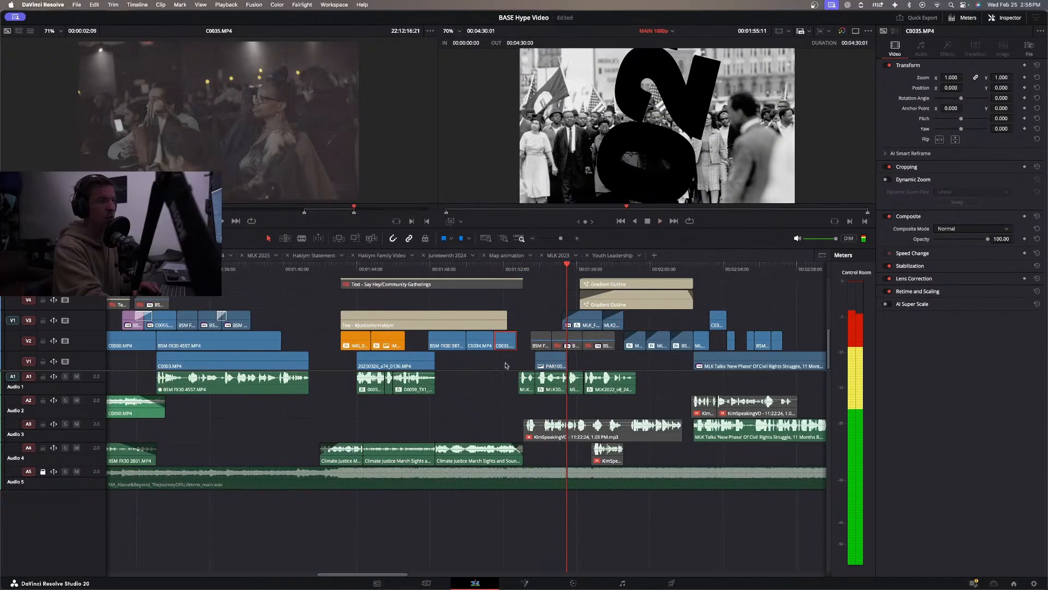
Scrub through the MLK 2024 and MLK 2025 timelines to examine their footage for reusable B-roll.
{"action": "left_click", "coordinate": [251, 411]}
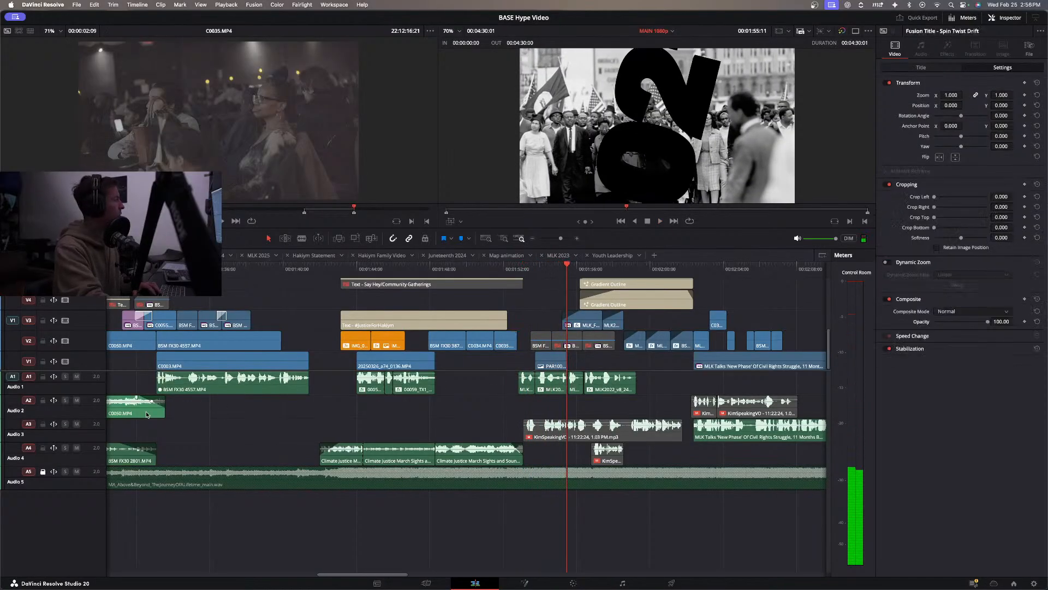
{"action": "left_click", "coordinate": [223, 255]}
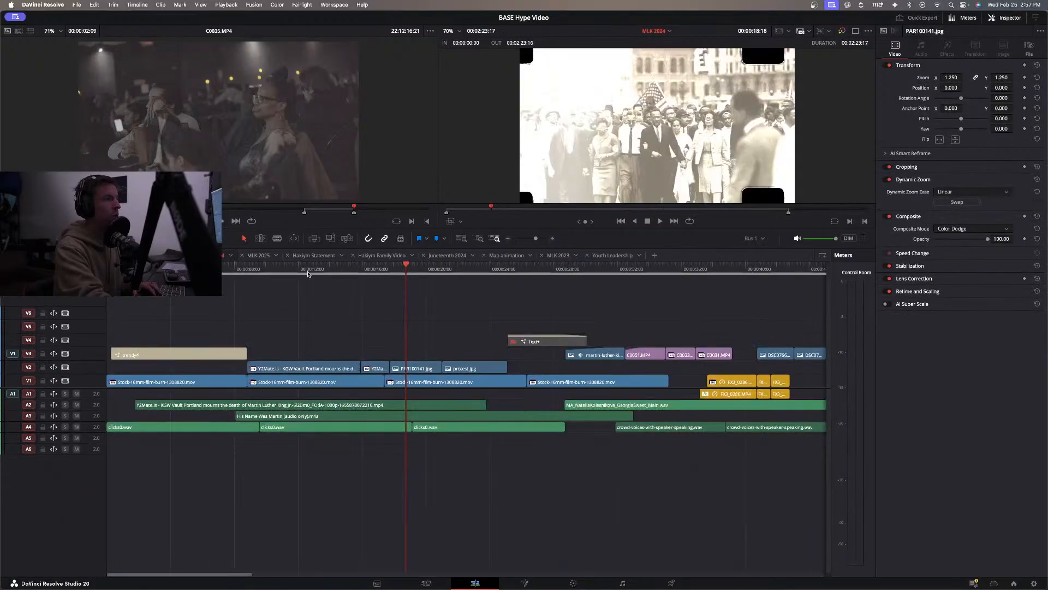
{"action": "left_click_drag", "start_coordinate": [373, 271], "coordinate": [762, 307]}
{"action": "scroll", "coordinate": [746, 313], "scroll_direction": "right", "scroll_amount": 3}
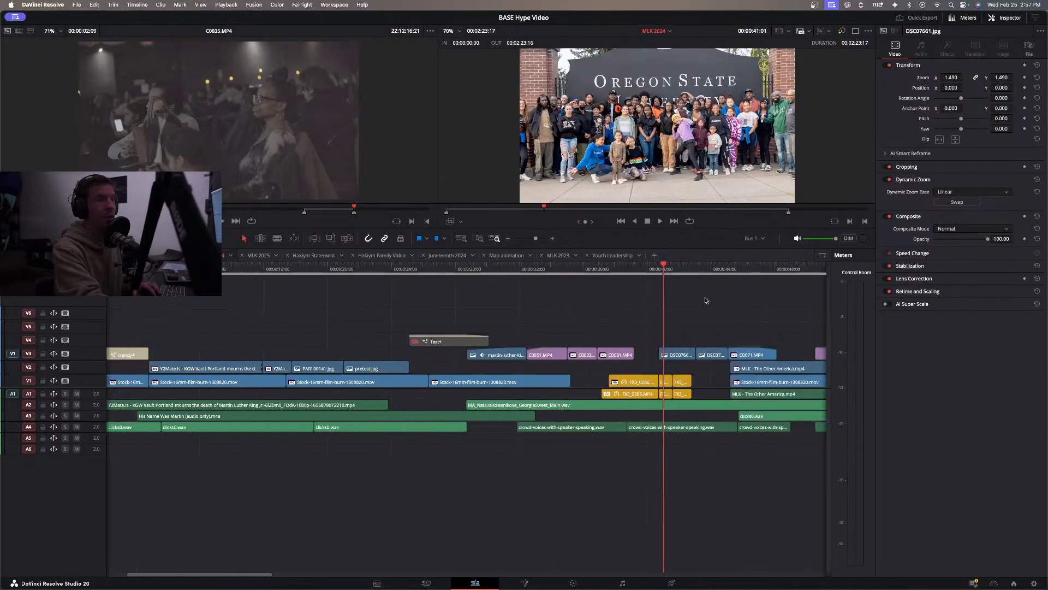
{"action": "key", "text": "space"}
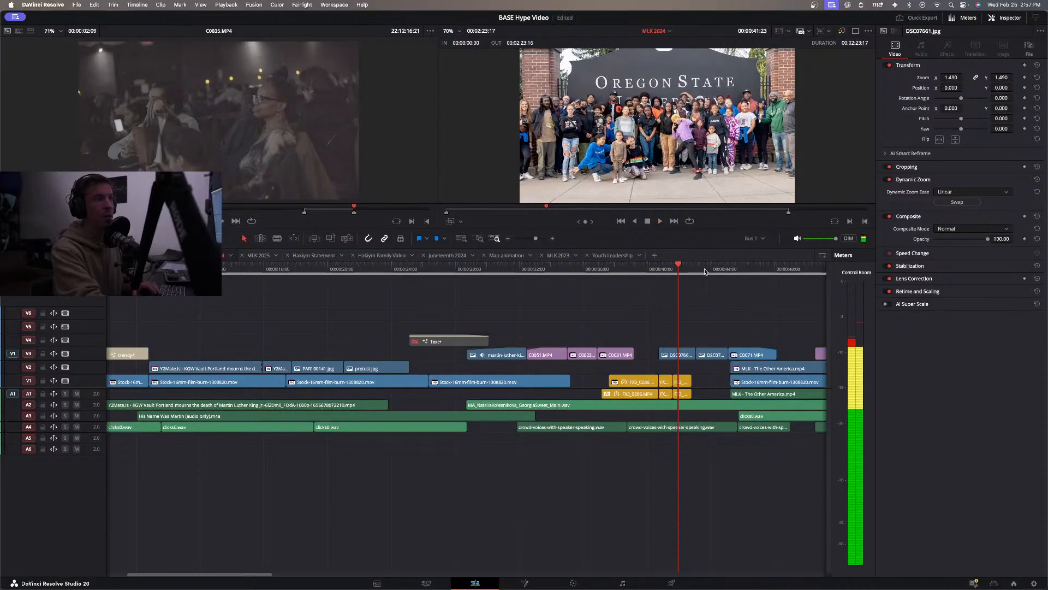
{"action": "left_click_drag", "start_coordinate": [706, 270], "coordinate": [749, 273]}
{"action": "scroll", "coordinate": [689, 282], "scroll_direction": "right", "scroll_amount": 5}
{"action": "left_click_drag", "start_coordinate": [676, 271], "coordinate": [749, 277]}
{"action": "scroll", "coordinate": [747, 277], "scroll_direction": "right", "scroll_amount": 7}
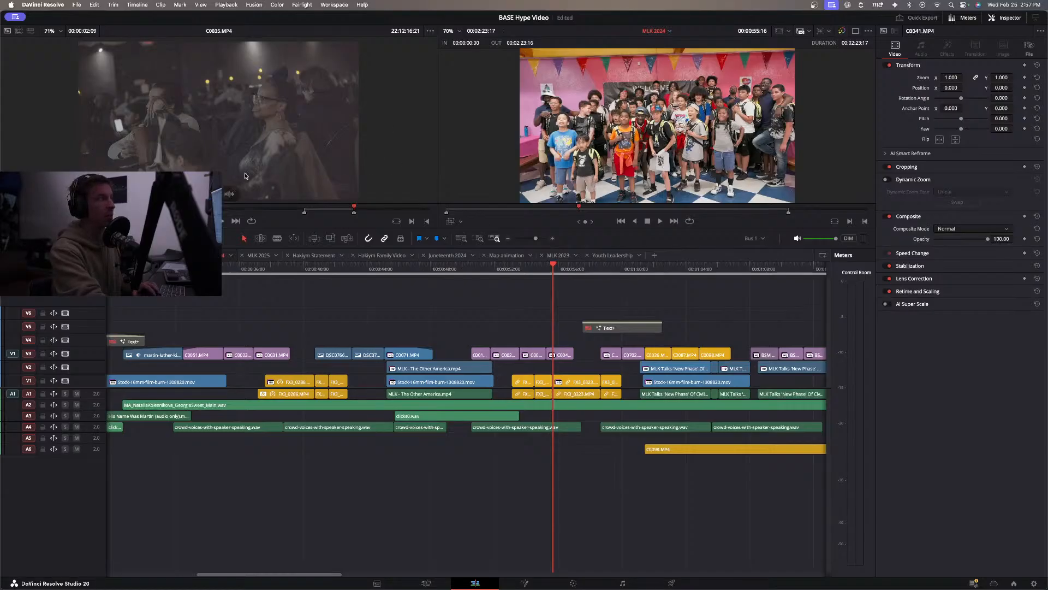
{"action": "left_click_drag", "start_coordinate": [601, 277], "coordinate": [781, 292]}
{"action": "scroll", "coordinate": [781, 292], "scroll_direction": "right", "scroll_amount": 14}
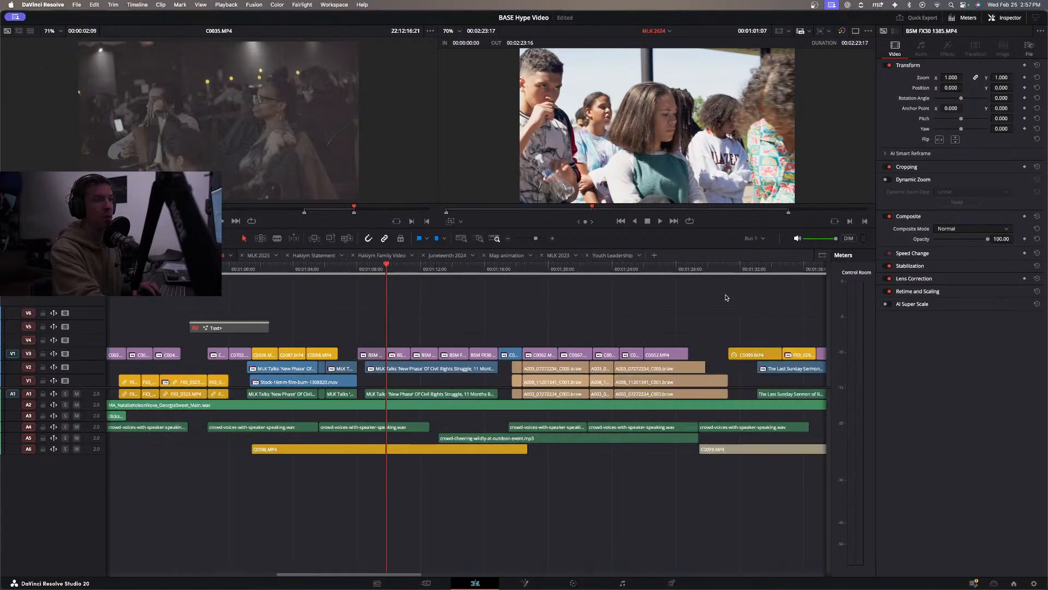
{"action": "left_click_drag", "start_coordinate": [514, 272], "coordinate": [745, 293]}
{"action": "scroll", "coordinate": [642, 293], "scroll_direction": "right", "scroll_amount": 9}
{"action": "left_click_drag", "start_coordinate": [563, 273], "coordinate": [756, 279]}
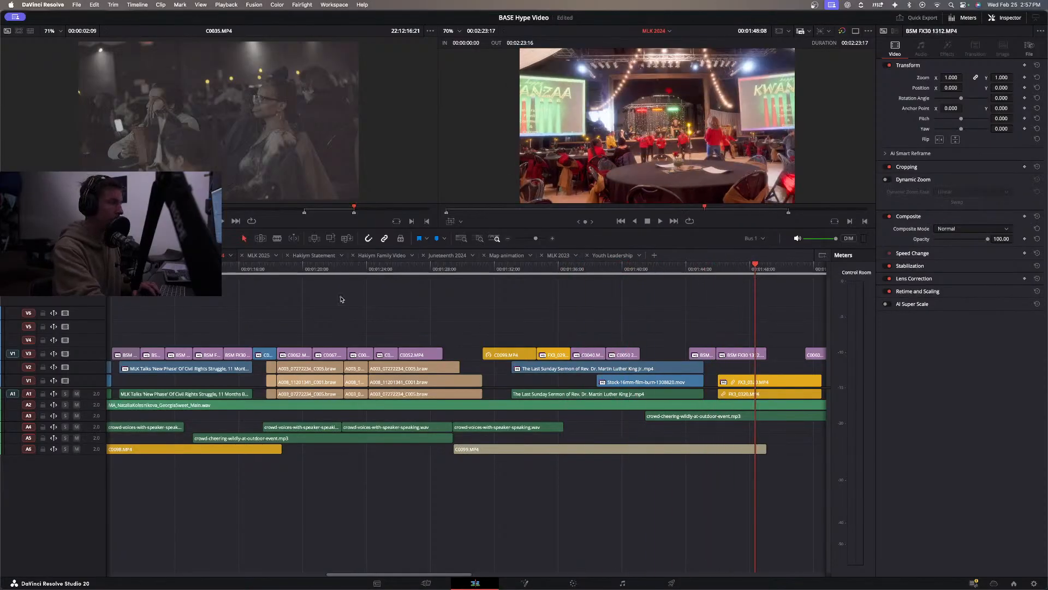
{"action": "left_click_drag", "start_coordinate": [294, 272], "coordinate": [695, 320]}
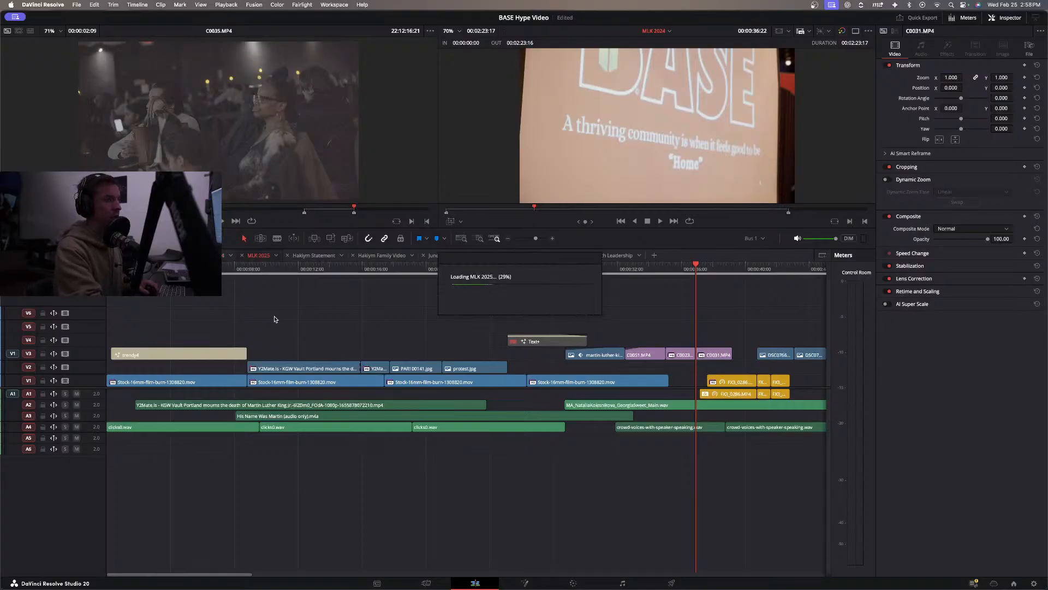
{"action": "left_click_drag", "start_coordinate": [158, 269], "coordinate": [595, 324]}
{"action": "left_click_drag", "start_coordinate": [625, 323], "coordinate": [704, 328]}
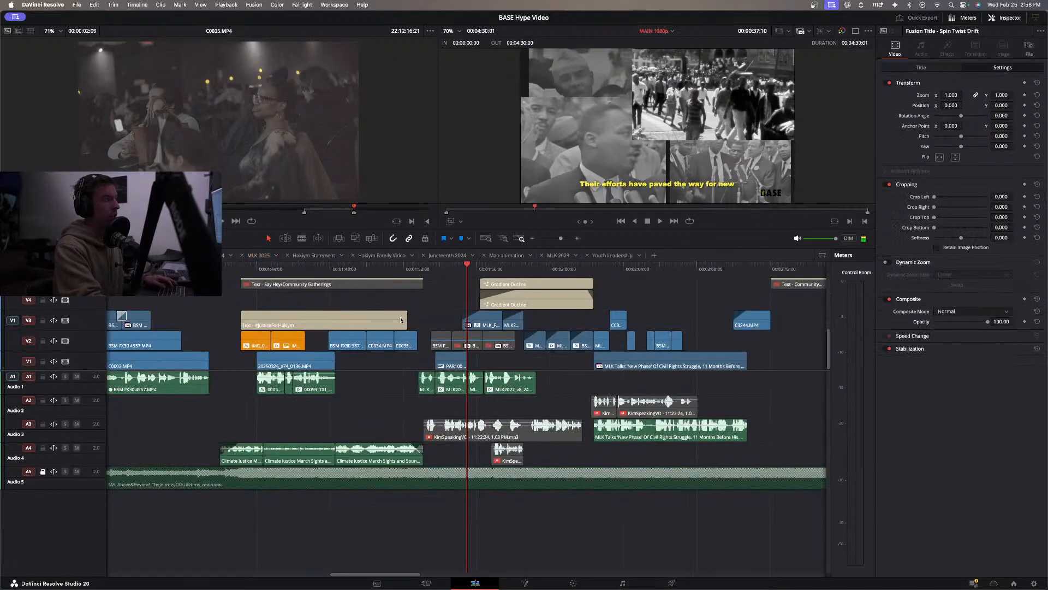
Paste the copied Fight Against Segregation clip into the MAIN 1080p timeline and move it to V4 near the end of the #JusticeForHakiym title.
{"action": "left_click", "coordinate": [532, 239]}
{"action": "left_click", "coordinate": [680, 270]}
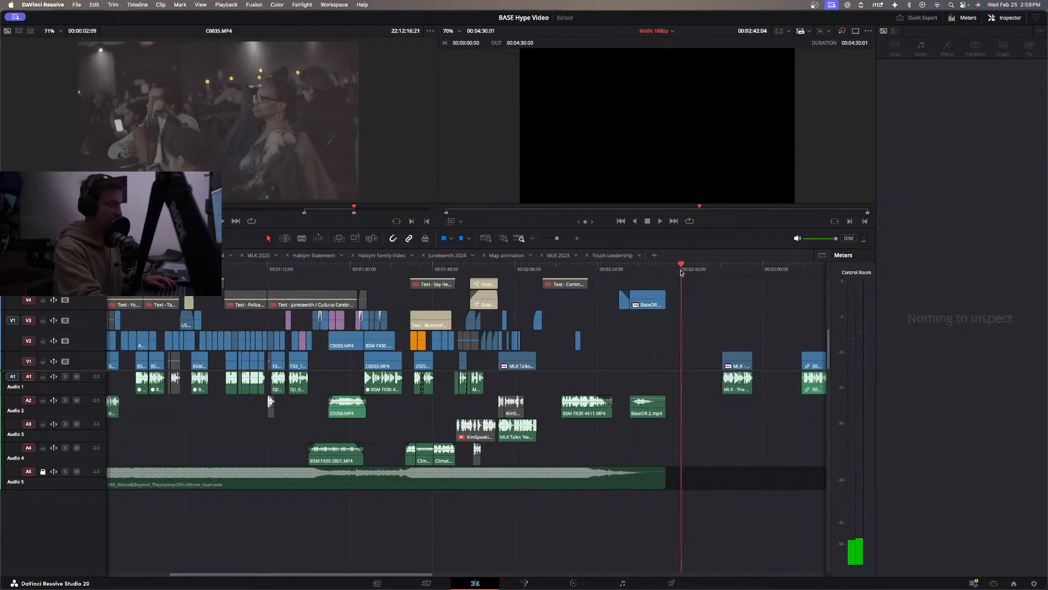
{"action": "key", "text": "ctrl+v"}
{"action": "left_click_drag", "start_coordinate": [688, 306], "coordinate": [453, 306]}
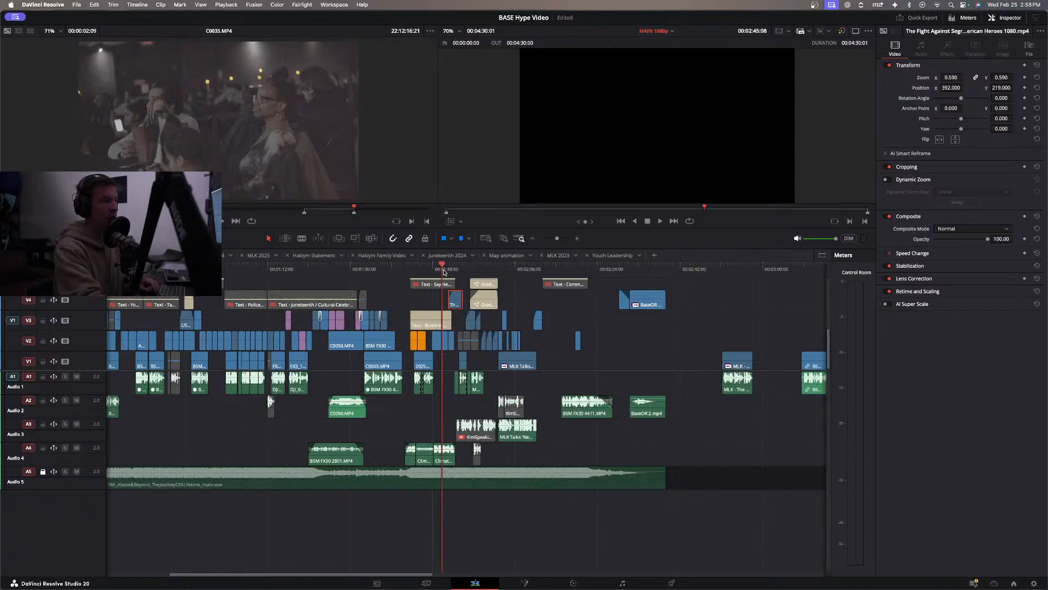
Trim the Fight Against Segregation clip to fill the gap between C0035 and PAR100141.jpg, and move it to V3 above that gap.
{"action": "key", "text": "super+equal"}
{"action": "key", "text": "super+equal"}
{"action": "key", "text": "super+equal"}
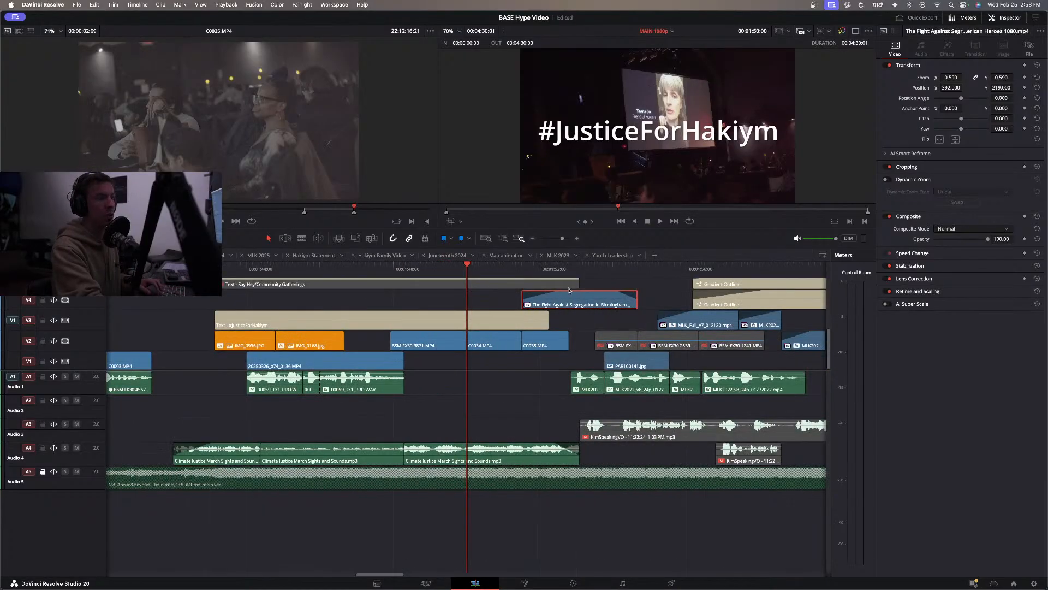
{"action": "left_click_drag", "start_coordinate": [522, 295], "coordinate": [514, 295]}
{"action": "left_click", "coordinate": [616, 294]}
{"action": "left_click_drag", "start_coordinate": [619, 292], "coordinate": [588, 321]}
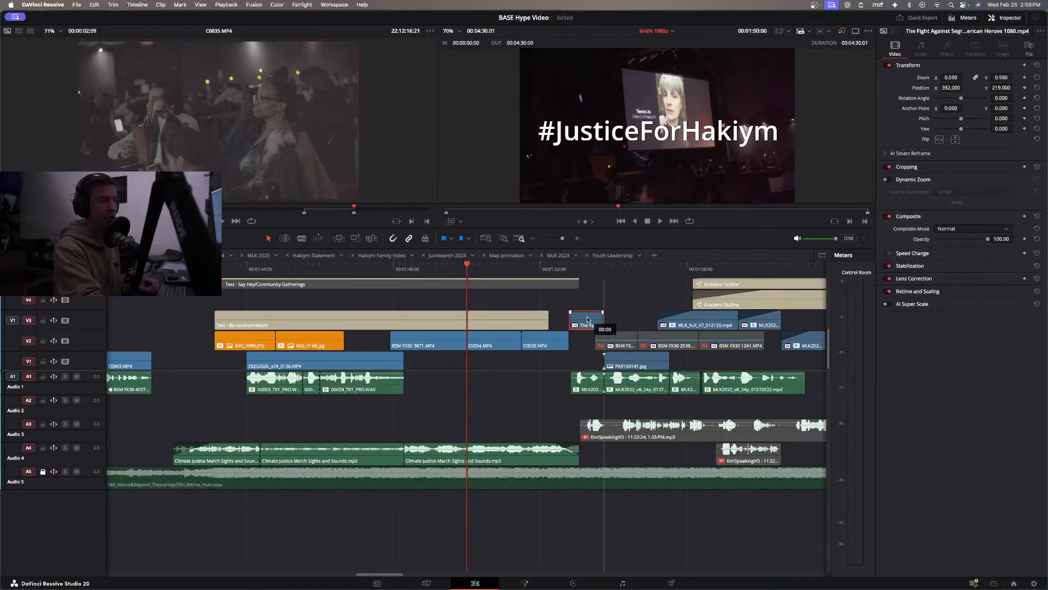
Check and delete BSM FX30 2536 and 2539 from V2, and lower the Fight Against Segregation clip to V2 directly after C0035.
{"action": "left_click", "coordinate": [615, 268]}
{"action": "left_click", "coordinate": [624, 334]}
{"action": "key", "text": "d"}
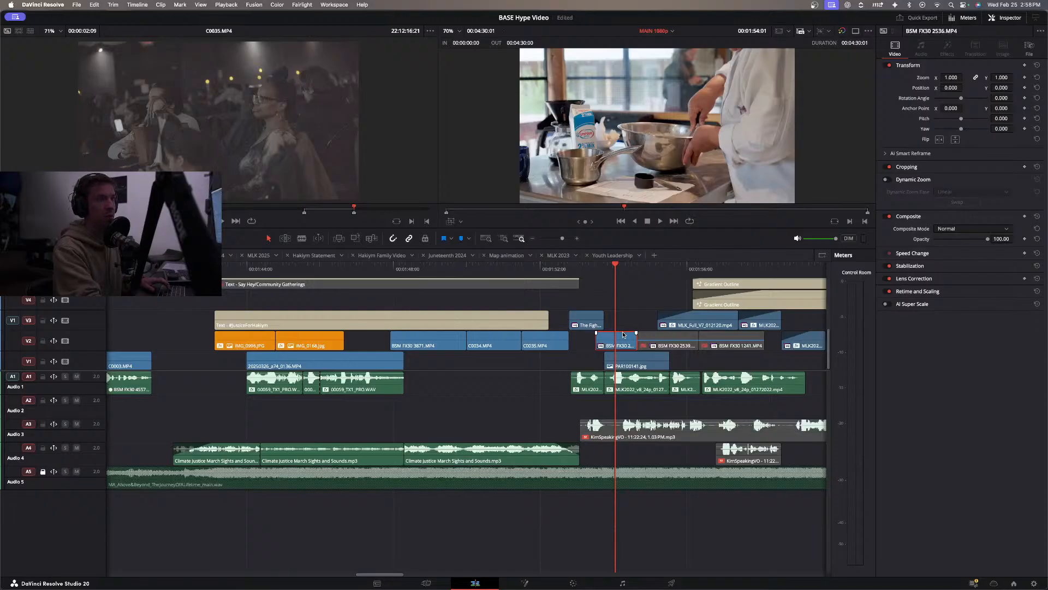
{"action": "key", "text": "d"}
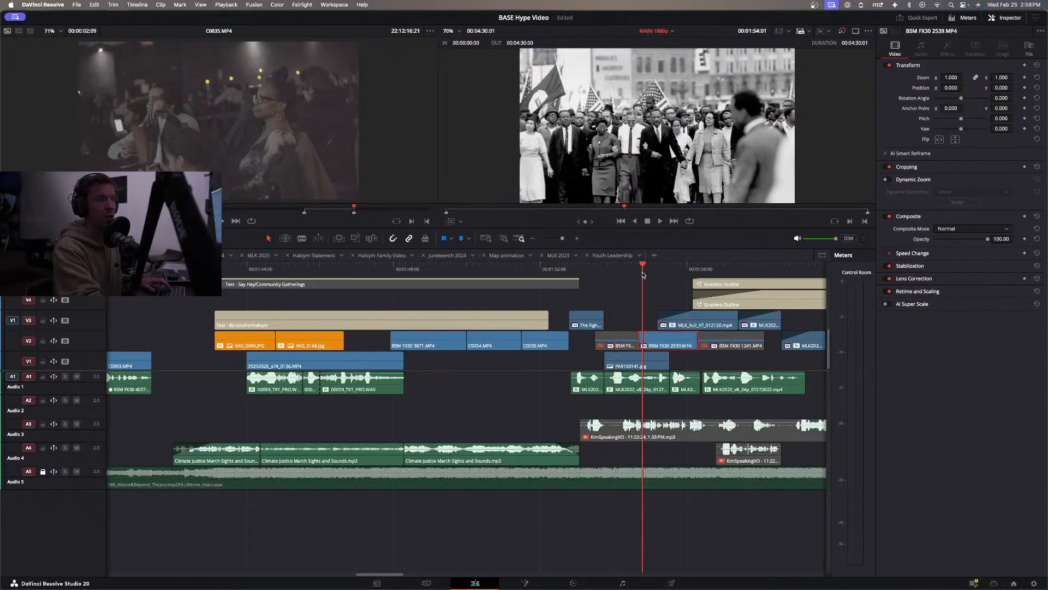
{"action": "key", "text": "space"}
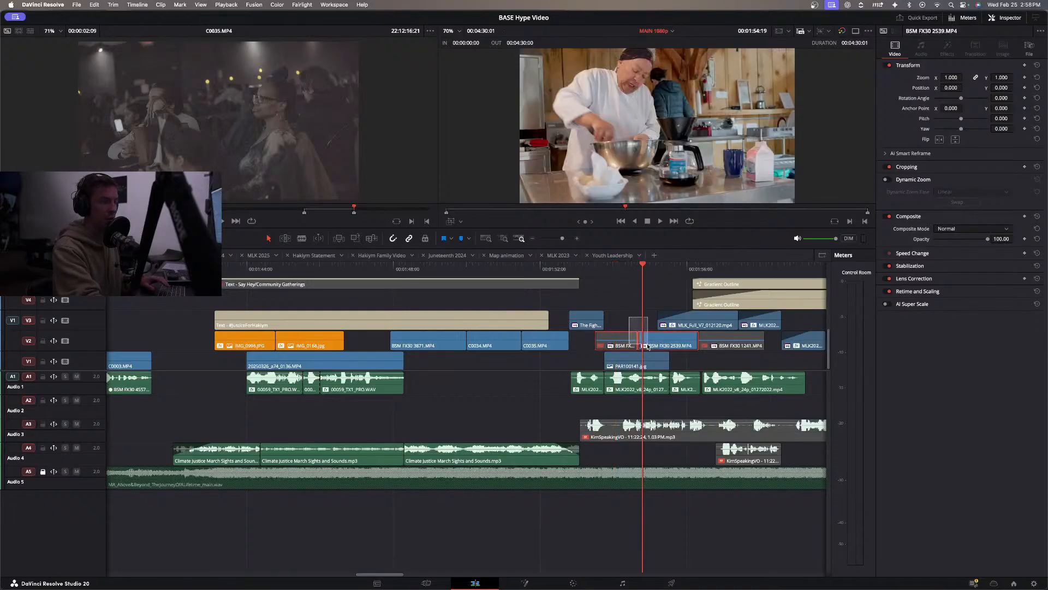
{"action": "key", "text": "Delete"}
{"action": "left_click_drag", "start_coordinate": [580, 330], "coordinate": [583, 334]}
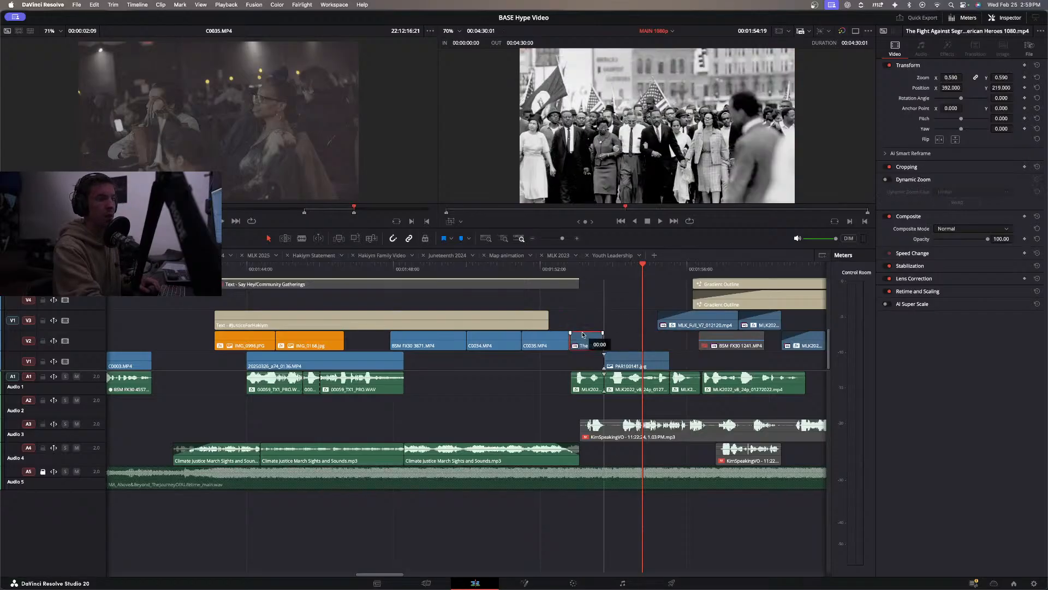
Preview the BSM FX30 1241 tailoring shot and move it out of the MLK section to V1 near 2:15.
{"action": "left_click_drag", "start_coordinate": [729, 337], "coordinate": [651, 342]}
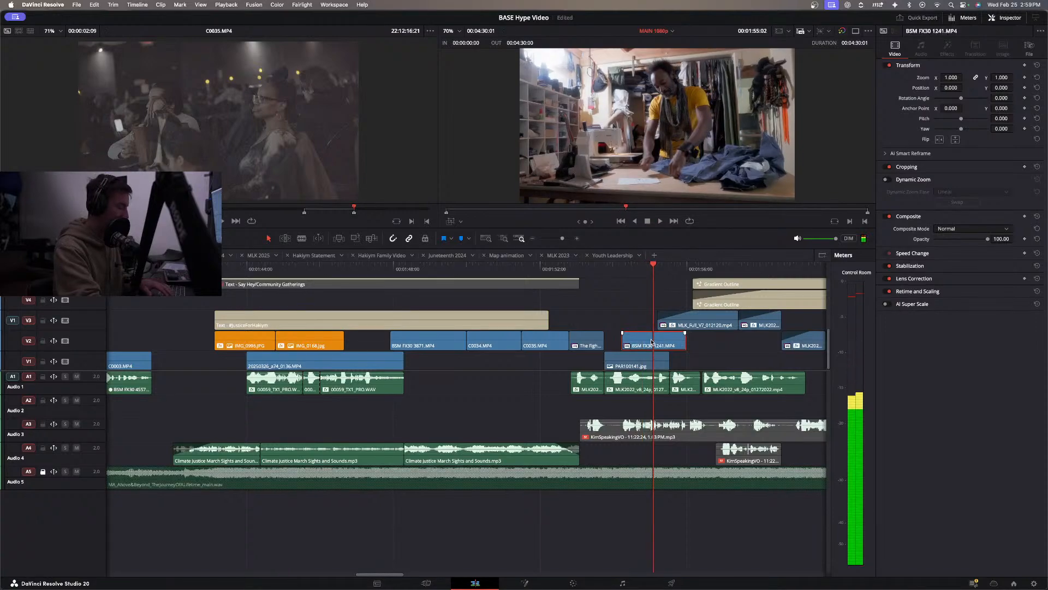
{"action": "key", "text": "super+minus"}
{"action": "key", "text": "super+minus"}
{"action": "left_click_drag", "start_coordinate": [527, 344], "coordinate": [717, 354]}
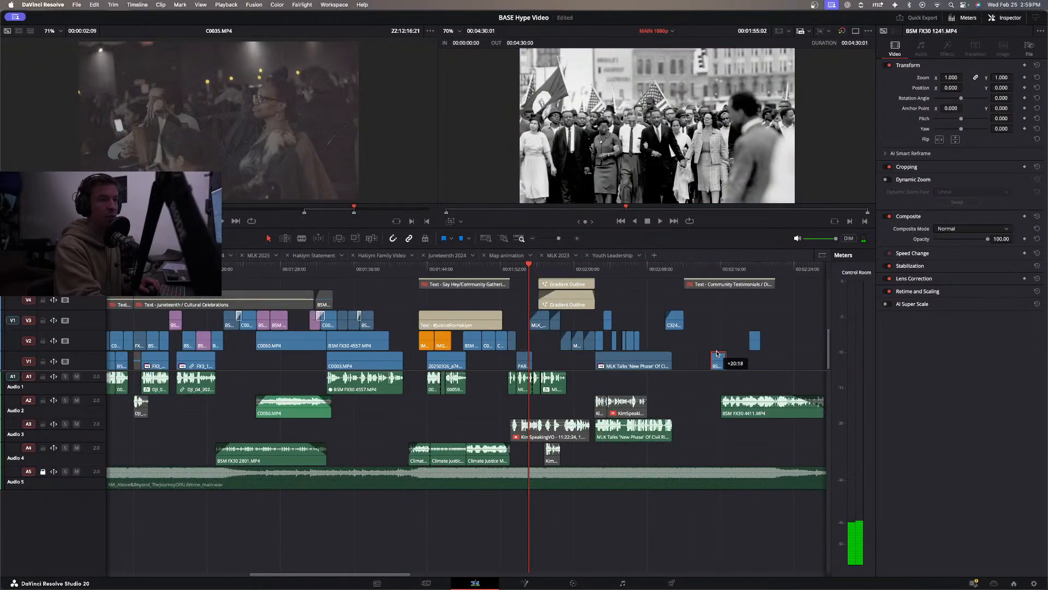
Check the start of the MLK section and reset the Fight Against Segregation clip's zoom to 1.000 and position to 0.000.
{"action": "left_click", "coordinate": [503, 270]}
{"action": "key", "text": "space"}
{"action": "key", "text": "space"}
{"action": "scroll", "coordinate": [527, 315], "scroll_direction": "up", "scroll_amount": 5}
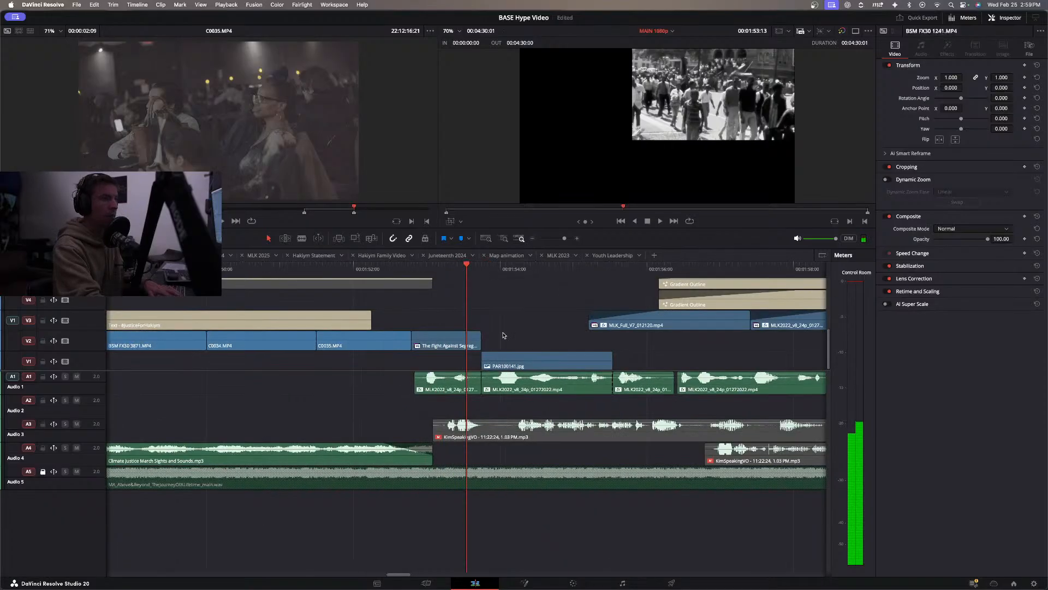
{"action": "left_click", "coordinate": [447, 343]}
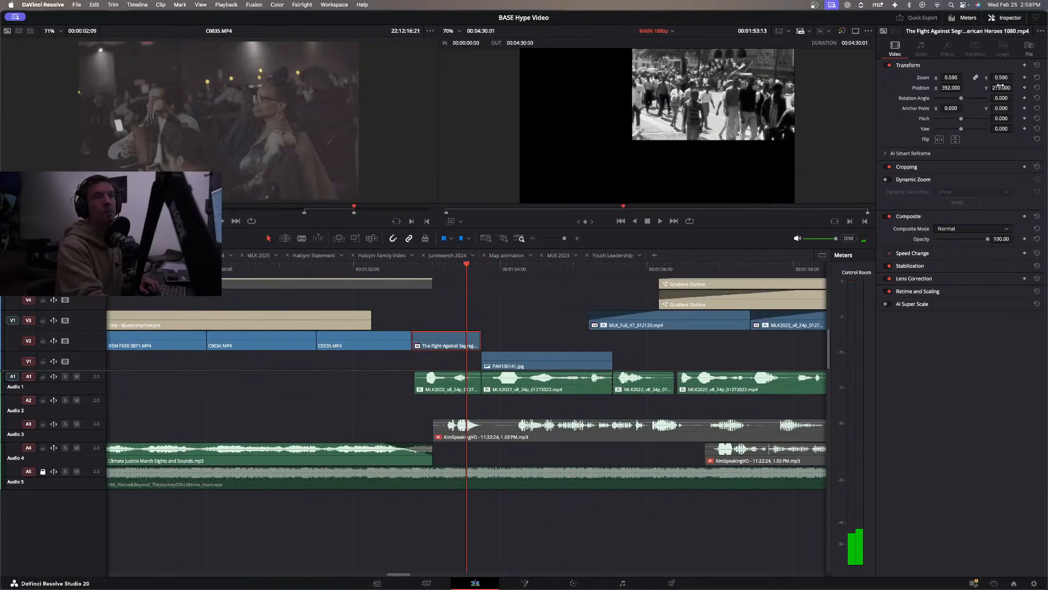
{"action": "left_click", "coordinate": [1037, 77]}
{"action": "left_click", "coordinate": [1037, 87]}
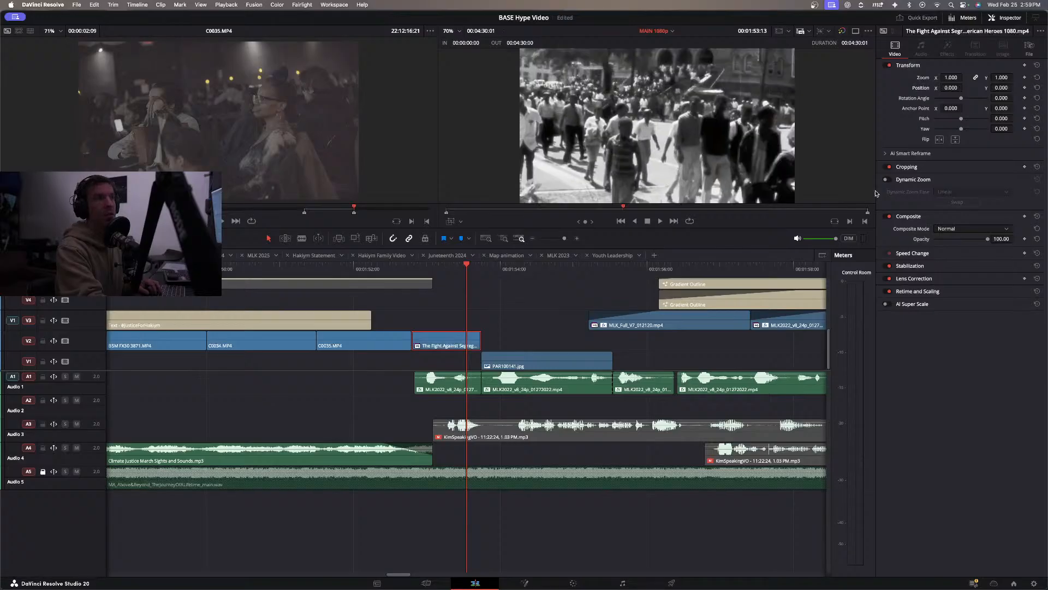
Review the reframed Fight Against Segregation clip and the MLK section, and replay the lead-in from before the #JusticeForHakiym title.
{"action": "key", "text": "slash"}
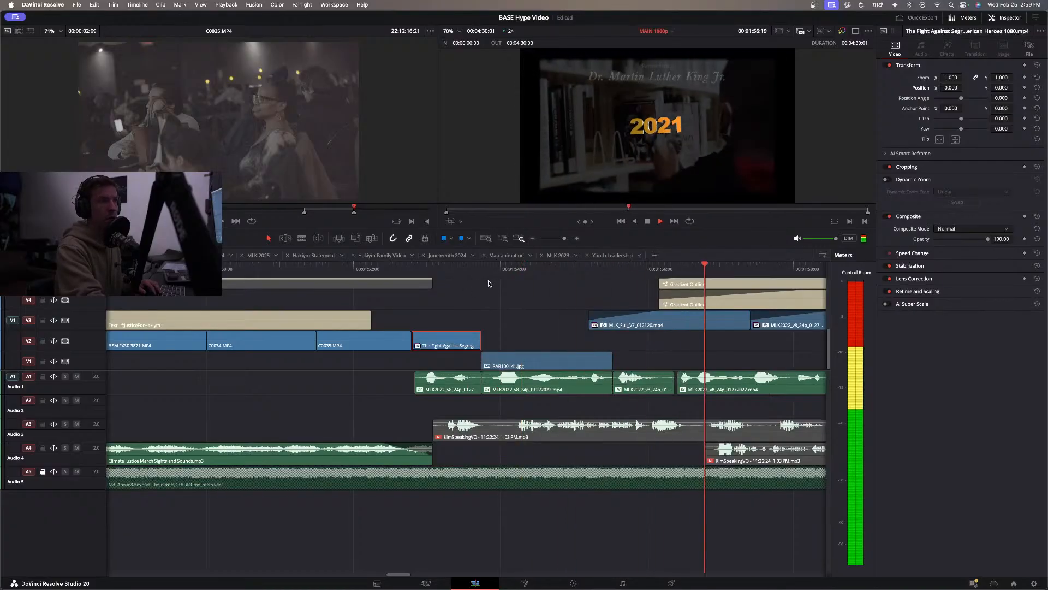
{"action": "key", "text": "super+minus"}
{"action": "key", "text": "super+minus"}
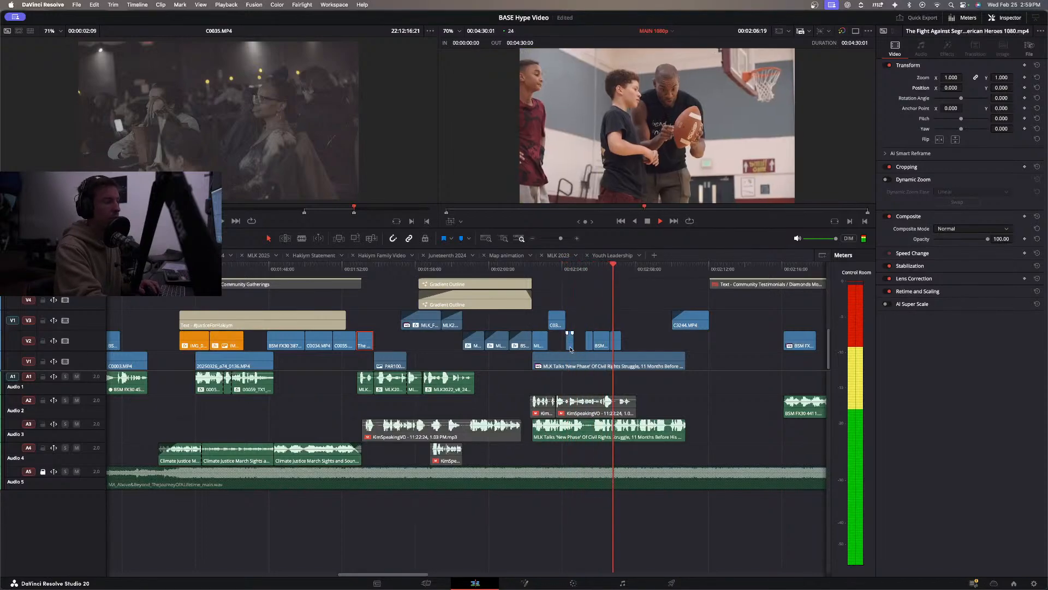
{"action": "left_click", "coordinate": [384, 321]}
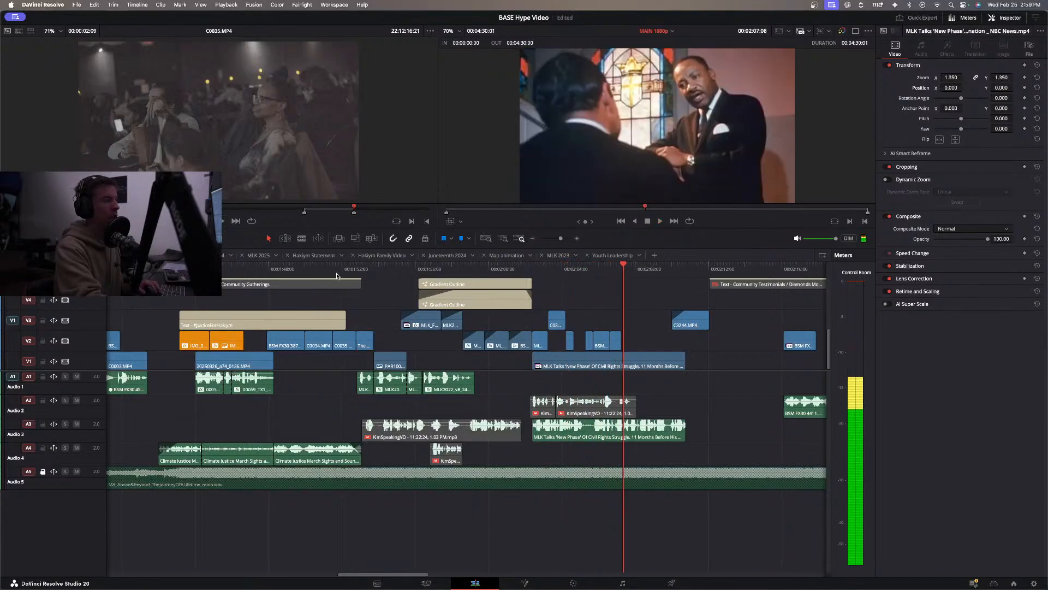
{"action": "left_click", "coordinate": [159, 269]}
{"action": "key", "text": "space"}
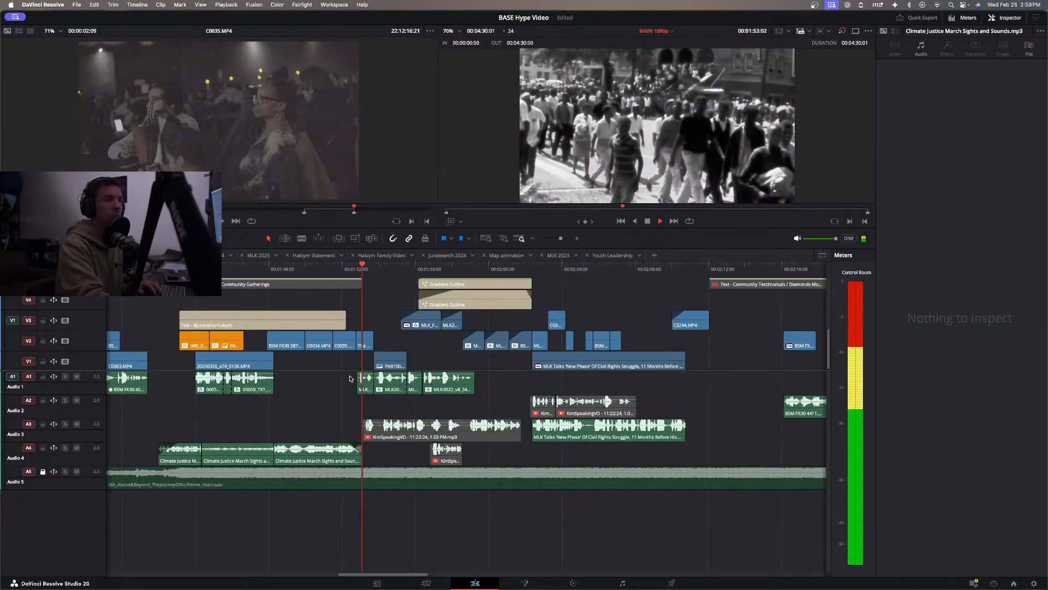
Roll the cut between C0035 and Fight Against Segregation slightly earlier, and end the #JusticeForHakiym title there with a fade-out.
{"action": "left_click_drag", "start_coordinate": [342, 320], "coordinate": [373, 320]}
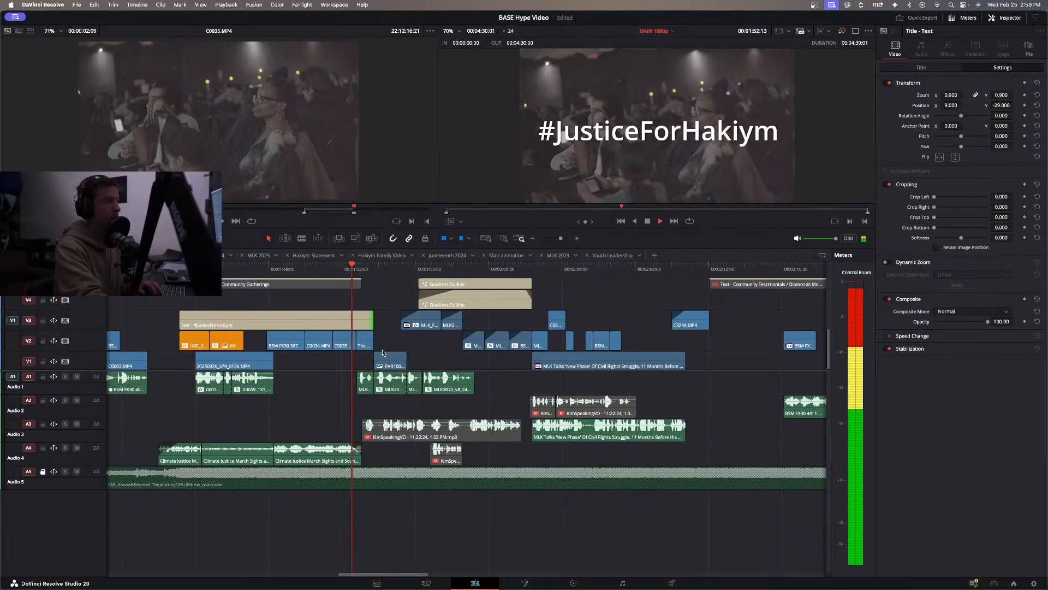
{"action": "key", "text": "space"}
{"action": "left_click_drag", "start_coordinate": [355, 342], "coordinate": [351, 342]}
{"action": "left_click", "coordinate": [294, 270]}
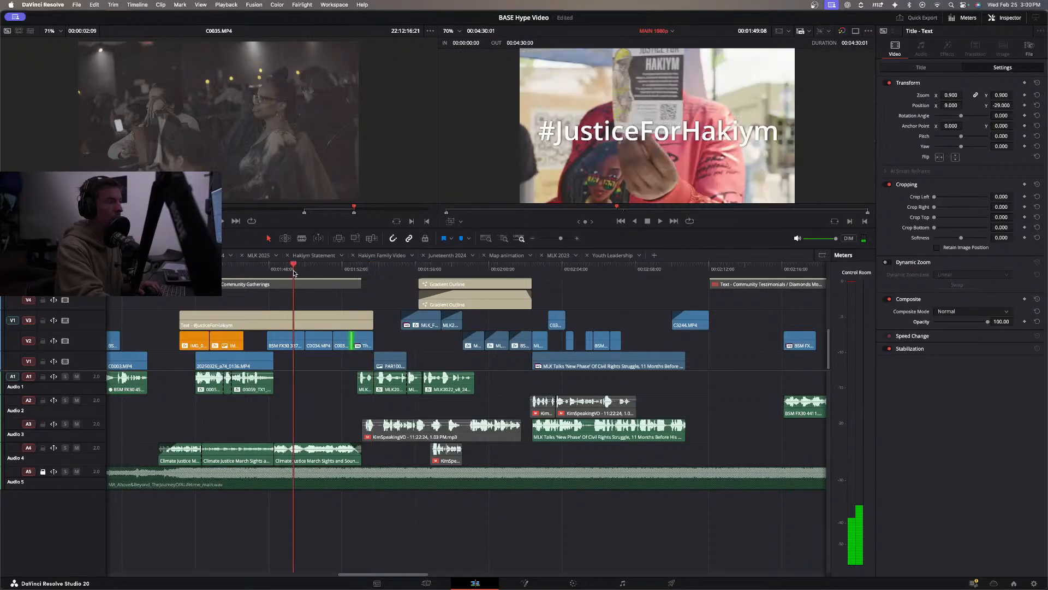
{"action": "key", "text": "space"}
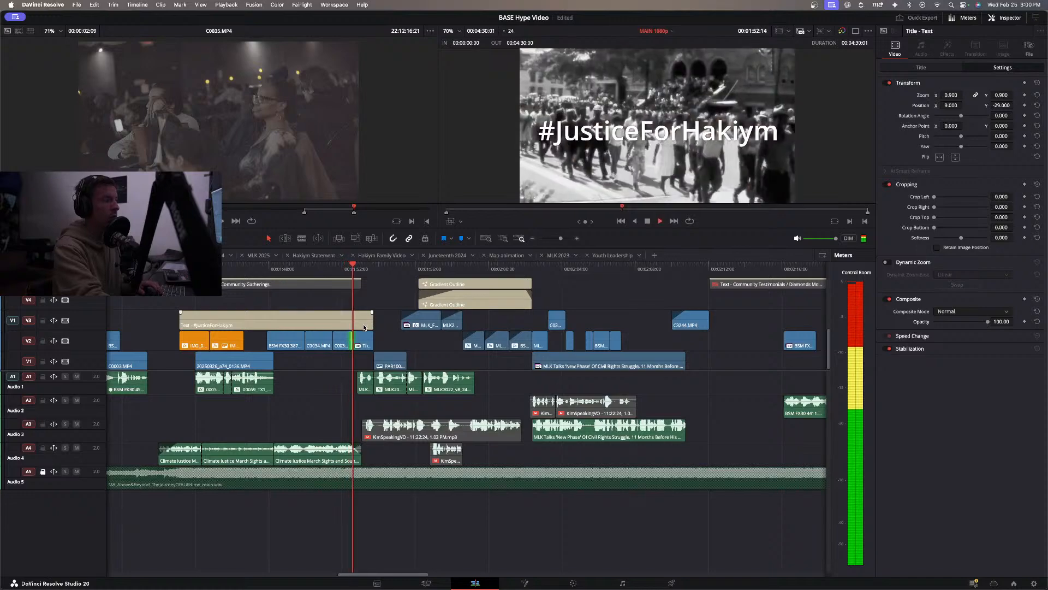
{"action": "left_click_drag", "start_coordinate": [368, 320], "coordinate": [346, 322]}
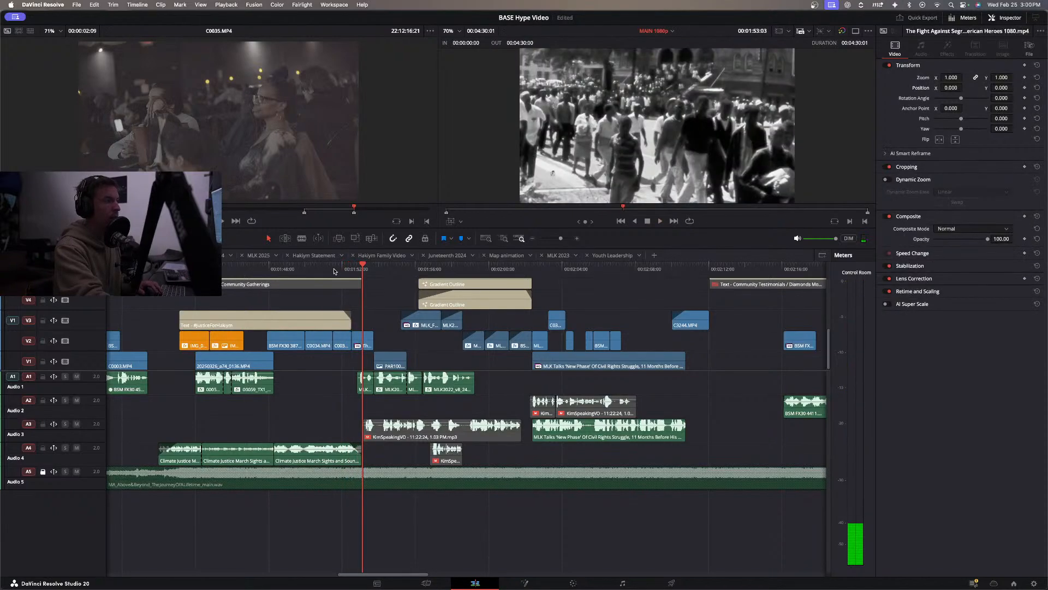
Play the edit from about 1:51 through the MLK section, and trim the end of the V2 tailoring shot to about 2:17.
{"action": "left_click", "coordinate": [333, 270]}
{"action": "key", "text": "space"}
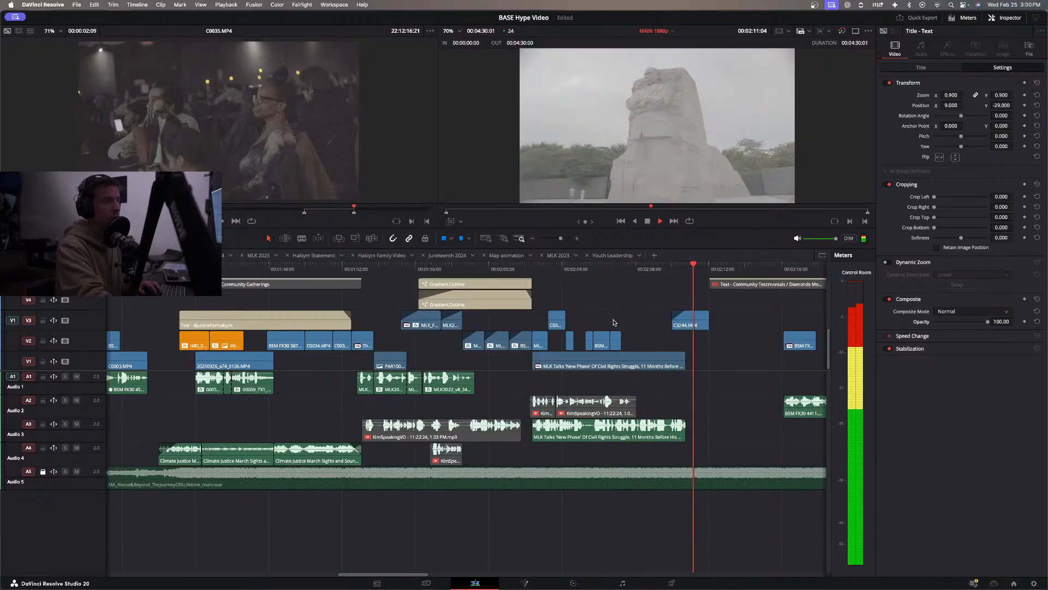
{"action": "scroll", "coordinate": [624, 350], "scroll_direction": "right", "scroll_amount": 4}
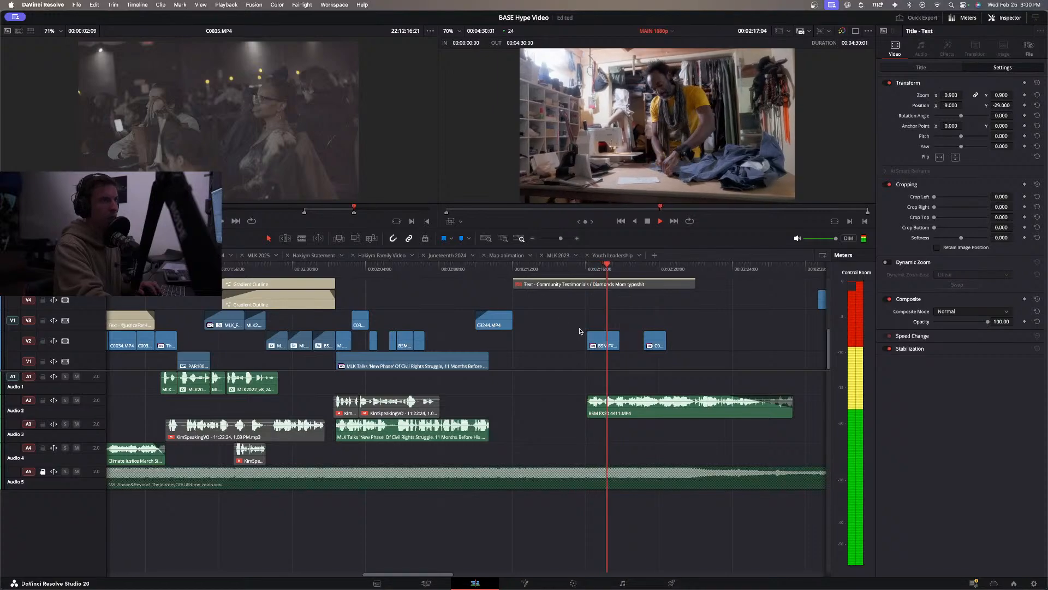
{"action": "key", "text": "space"}
{"action": "left_click_drag", "start_coordinate": [615, 339], "coordinate": [608, 340]}
{"action": "key", "text": "space"}
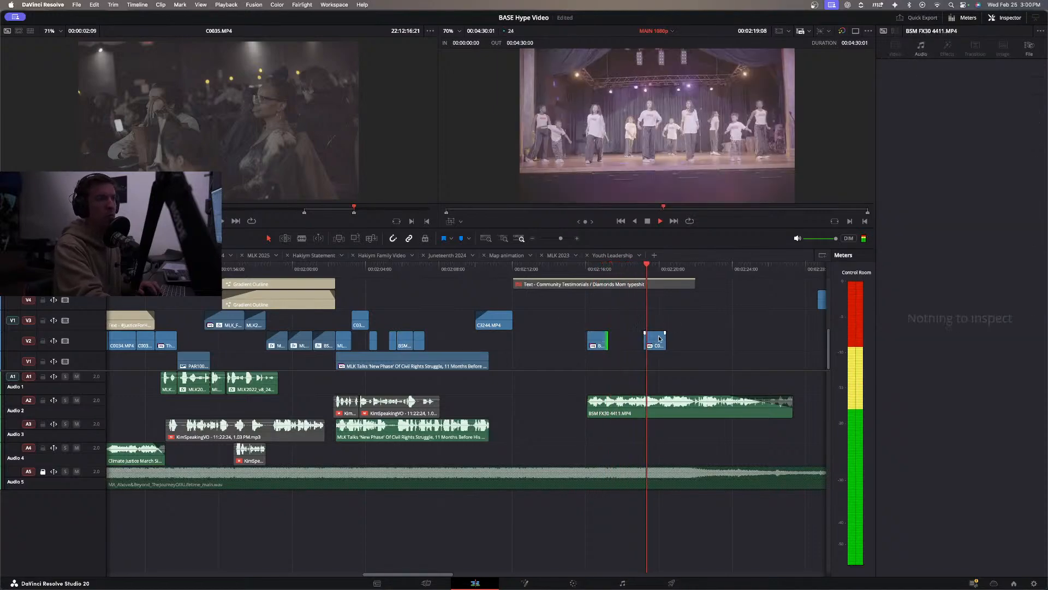
Move the C0042 stage dance clip on V2 later to start at about 2:20, and review through the closing group shot.
{"action": "left_click_drag", "start_coordinate": [661, 343], "coordinate": [681, 343]}
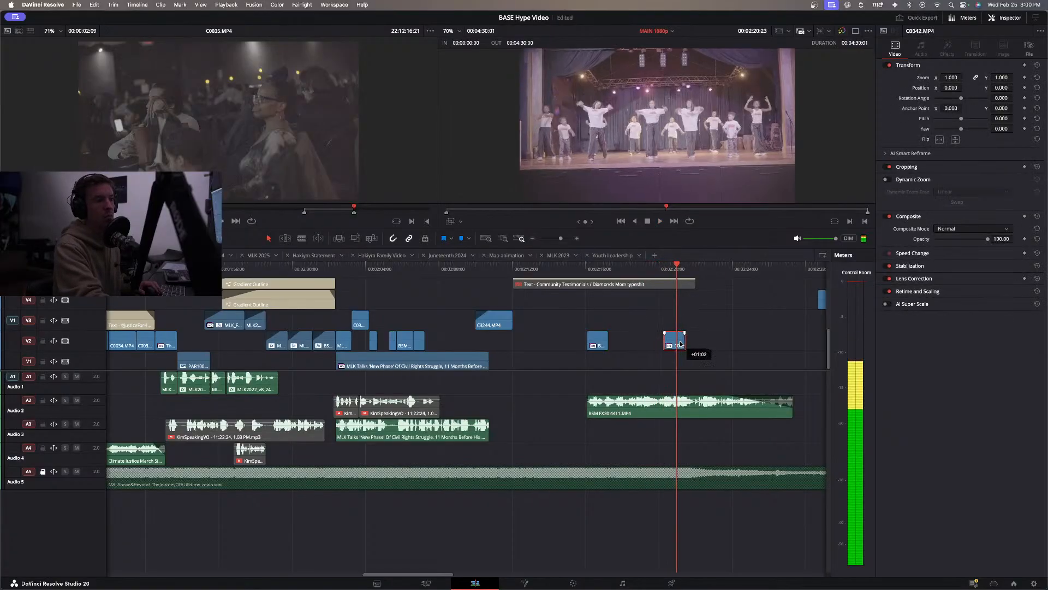
{"action": "left_click", "coordinate": [655, 270]}
{"action": "key", "text": "space"}
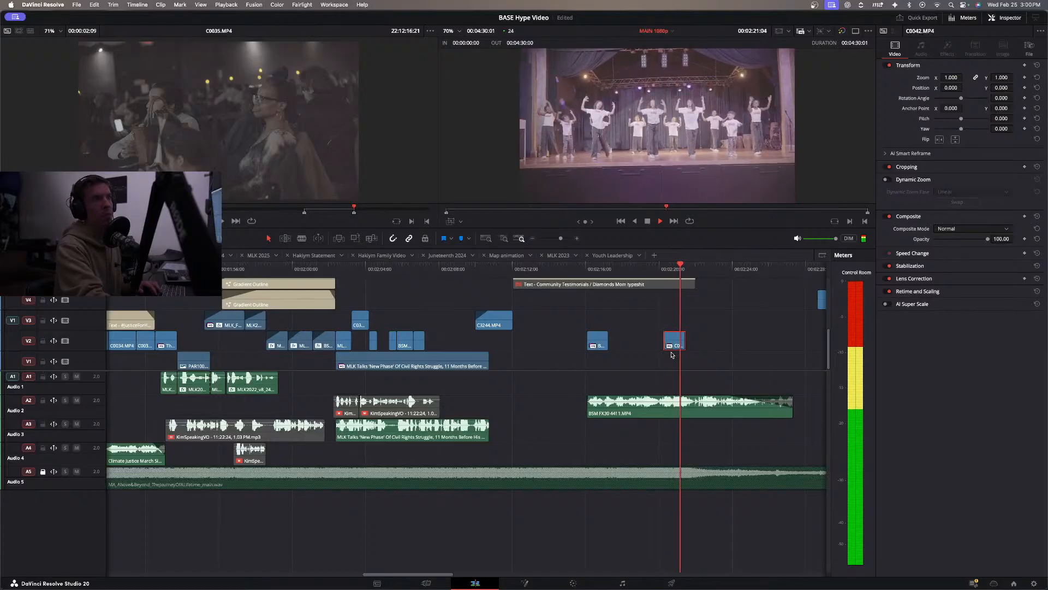
{"action": "left_click", "coordinate": [676, 318]}
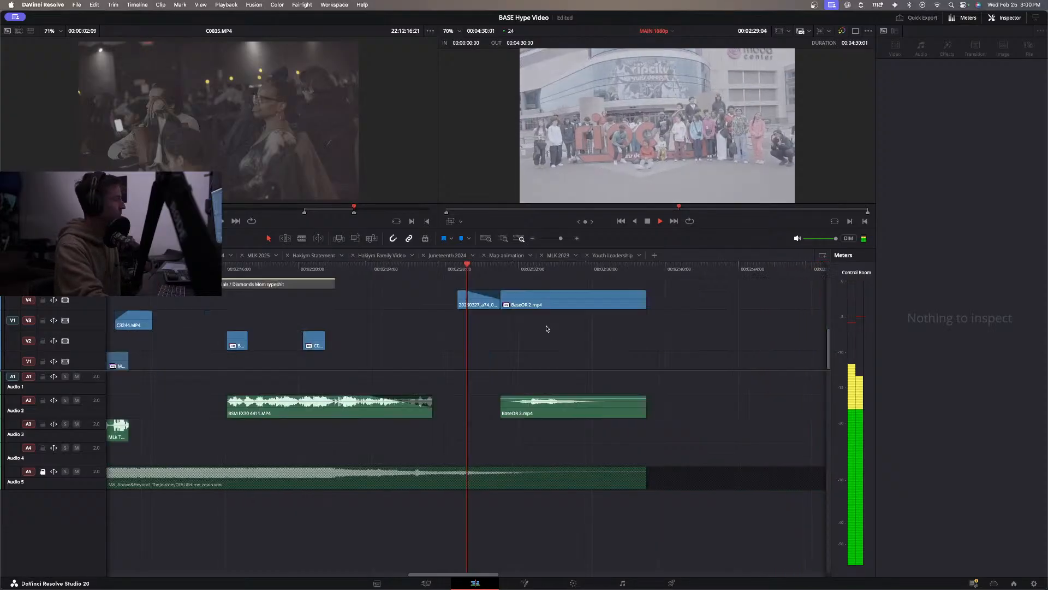
{"action": "key", "text": "space"}
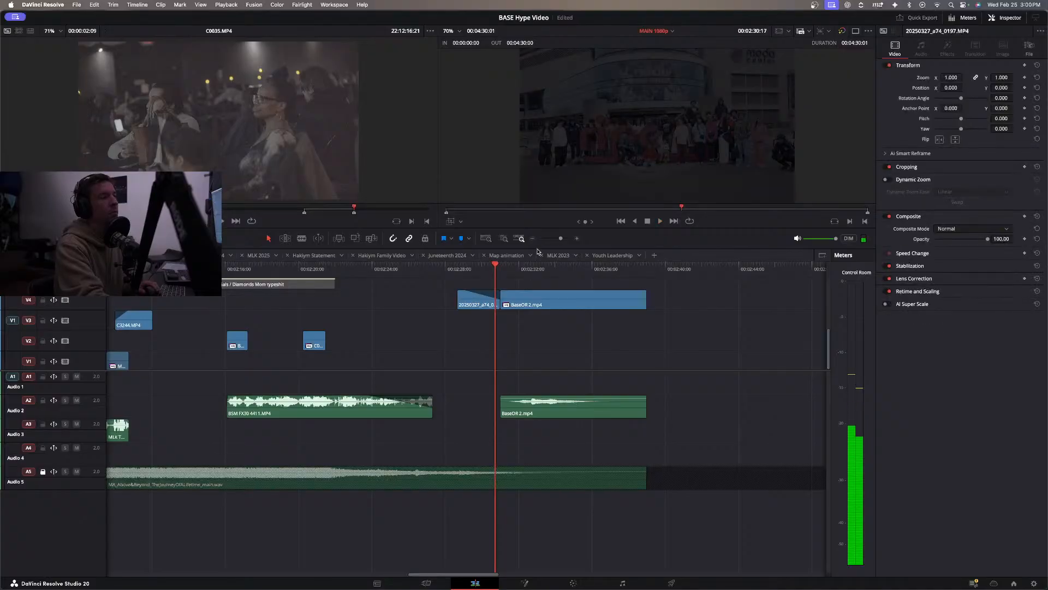
Review the opening from the start of the timeline and the Juneteenth / Cultural Celebrations section from about 1:14.
{"action": "scroll", "coordinate": [452, 332], "scroll_direction": "left", "scroll_amount": 5}
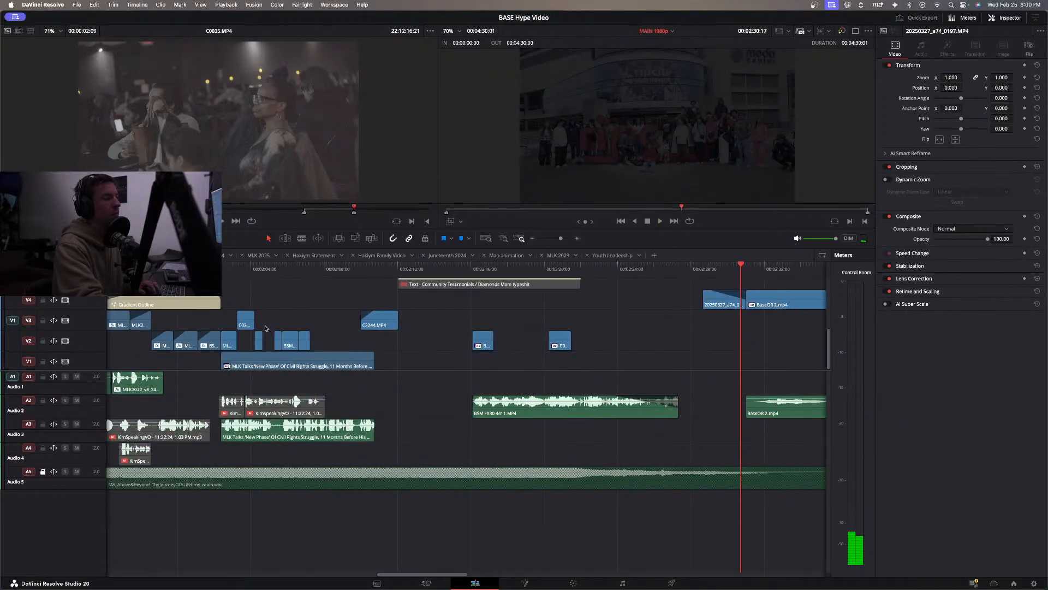
{"action": "key", "text": "Home"}
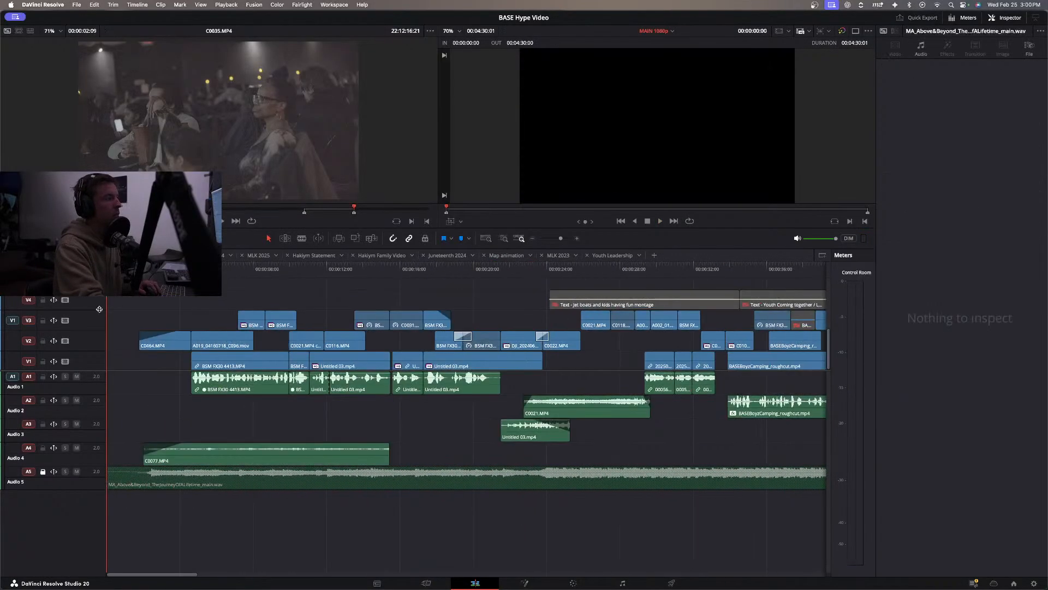
{"action": "left_click", "coordinate": [533, 239]}
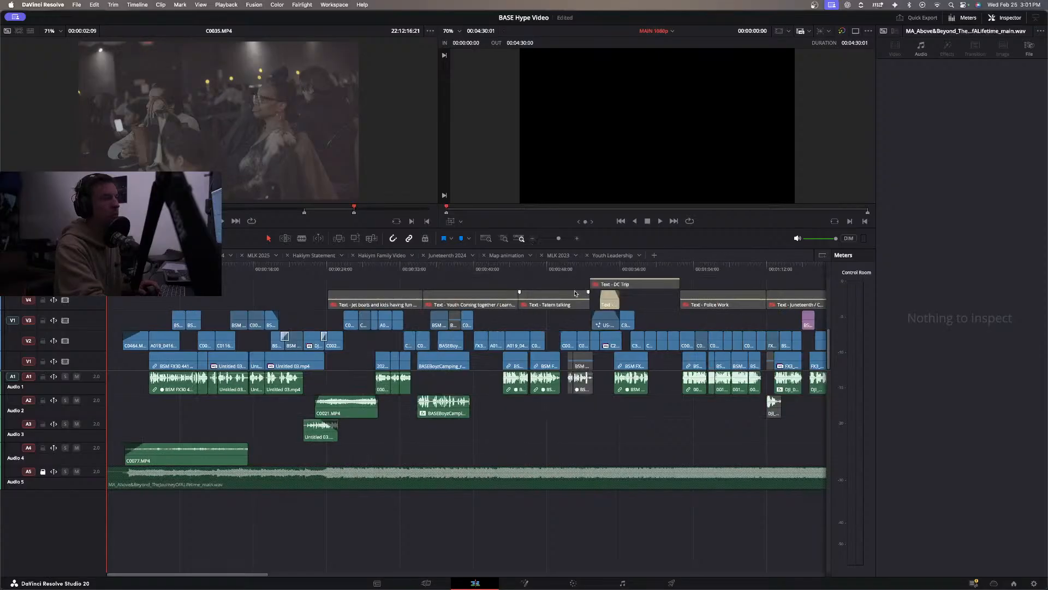
{"action": "key", "text": "space"}
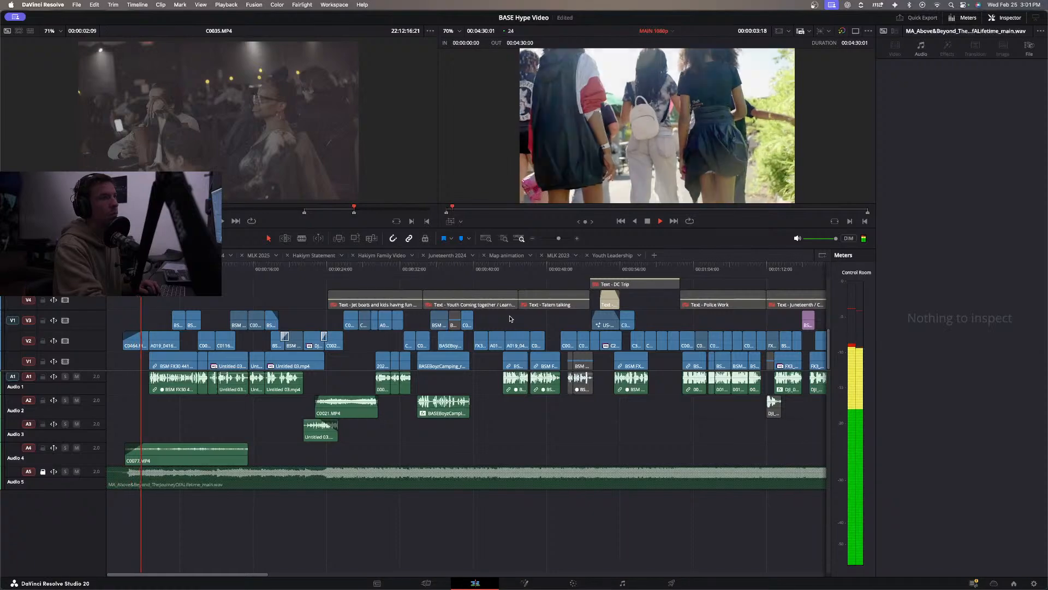
{"action": "key", "text": "space"}
{"action": "key", "text": "space"}
{"action": "key", "text": "space"}
{"action": "scroll", "coordinate": [560, 295], "scroll_direction": "right", "scroll_amount": 5}
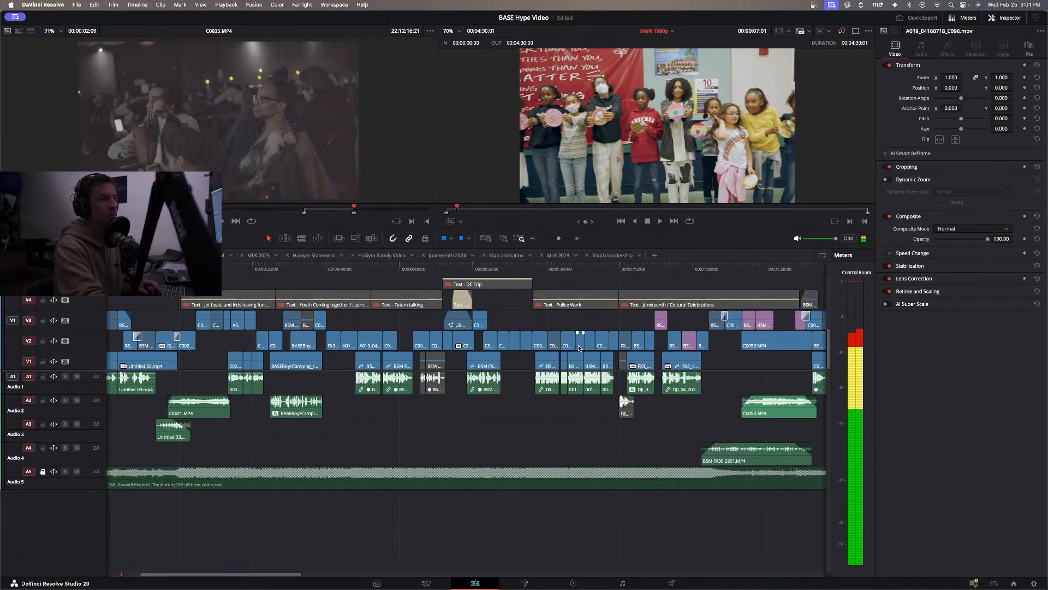
{"action": "left_click", "coordinate": [549, 269]}
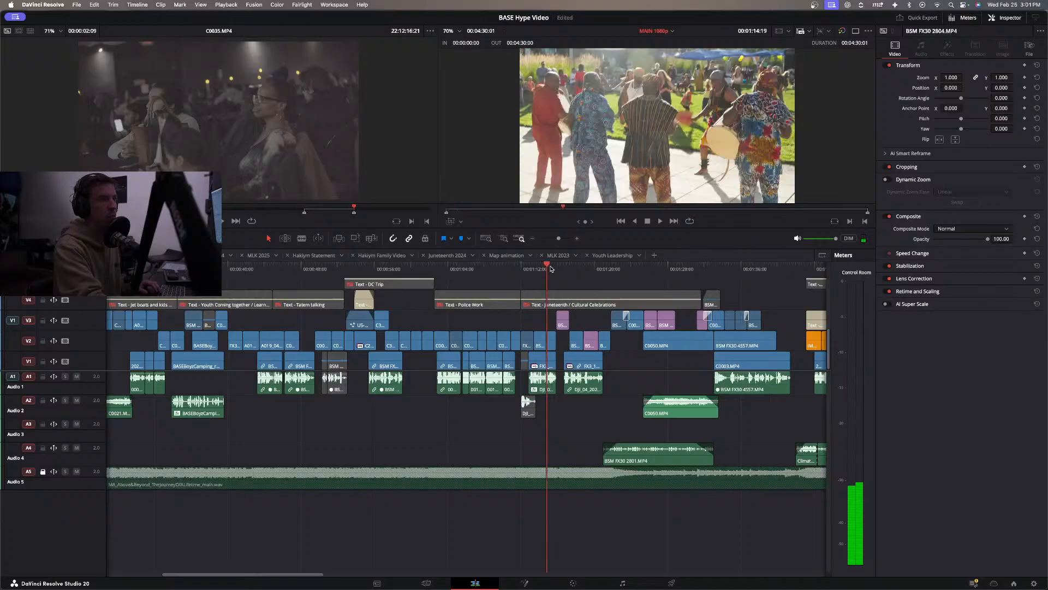
{"action": "key", "text": "space"}
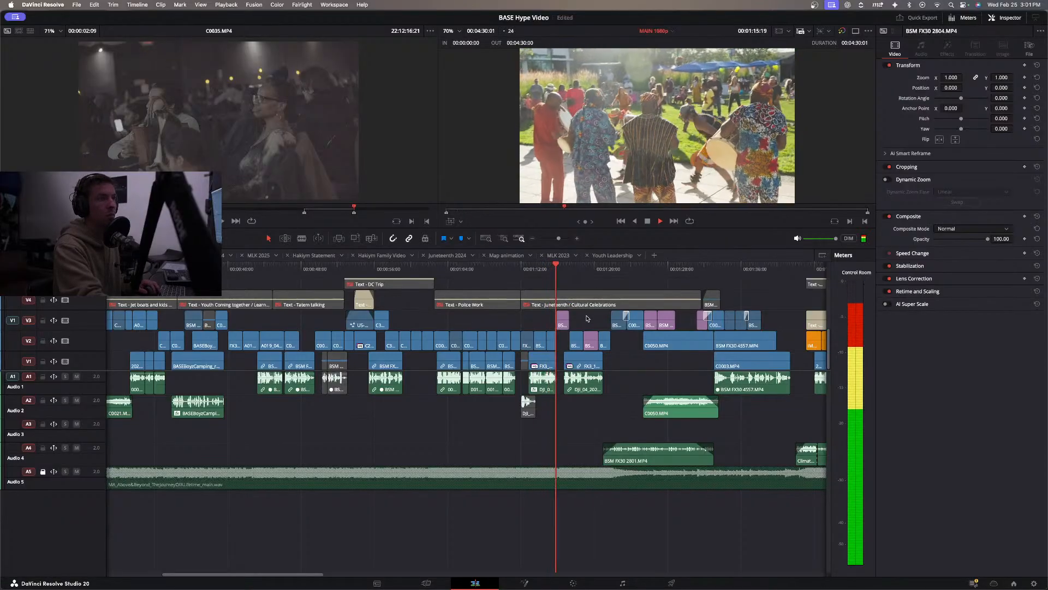
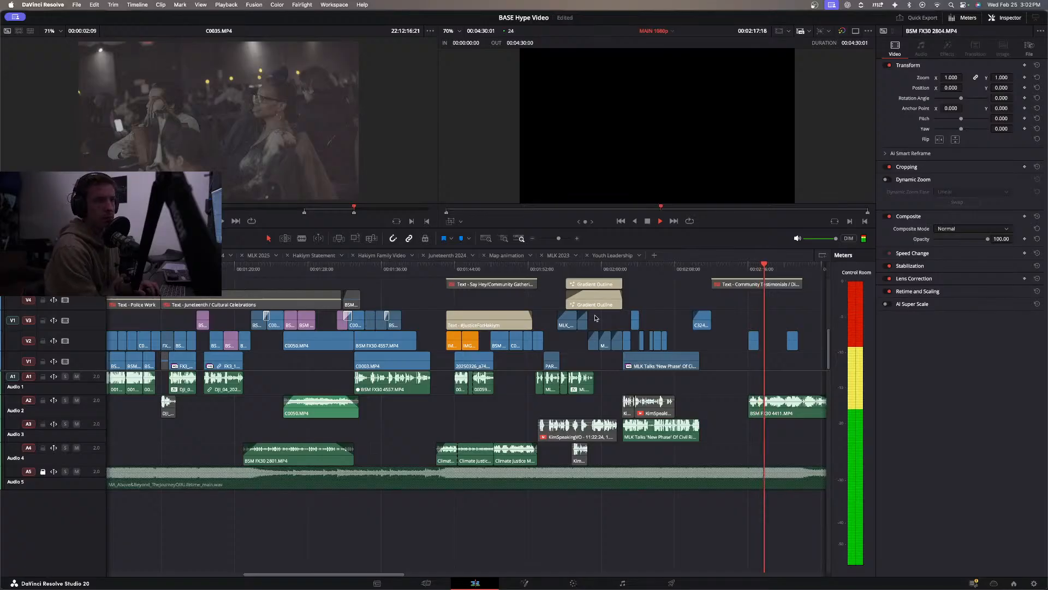
Review the edit from about 1:50 through the closing logo animation.
{"action": "key", "text": "space"}
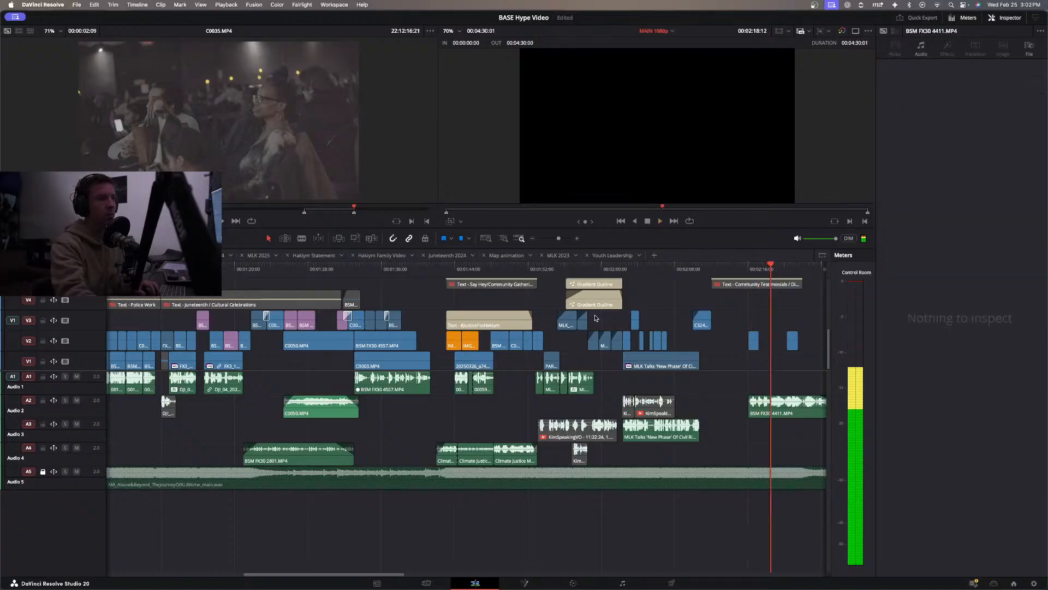
{"action": "left_click", "coordinate": [517, 268]}
{"action": "key", "text": "space"}
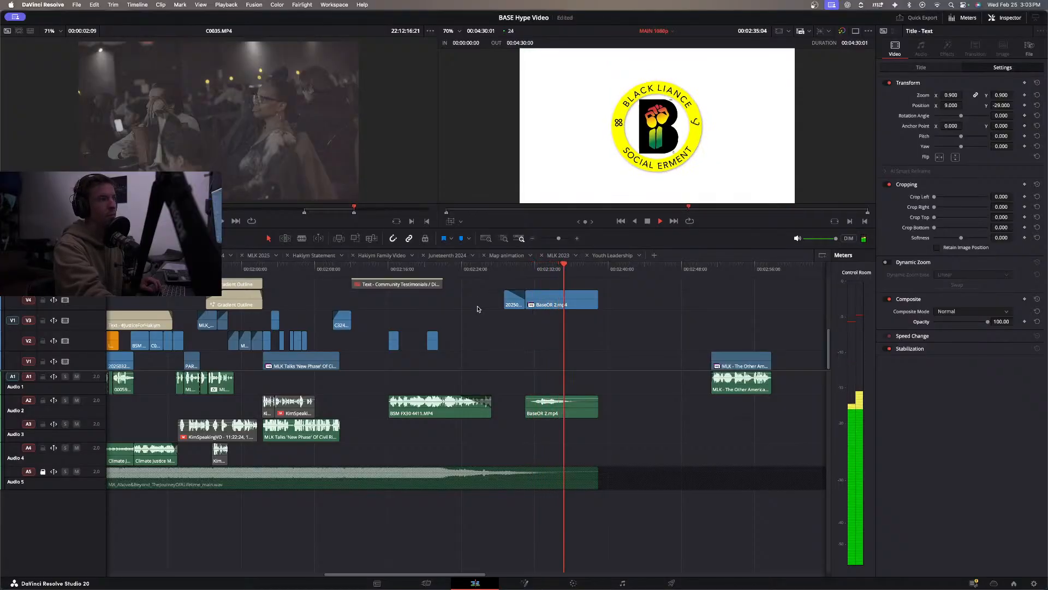
{"action": "left_click", "coordinate": [323, 268]}
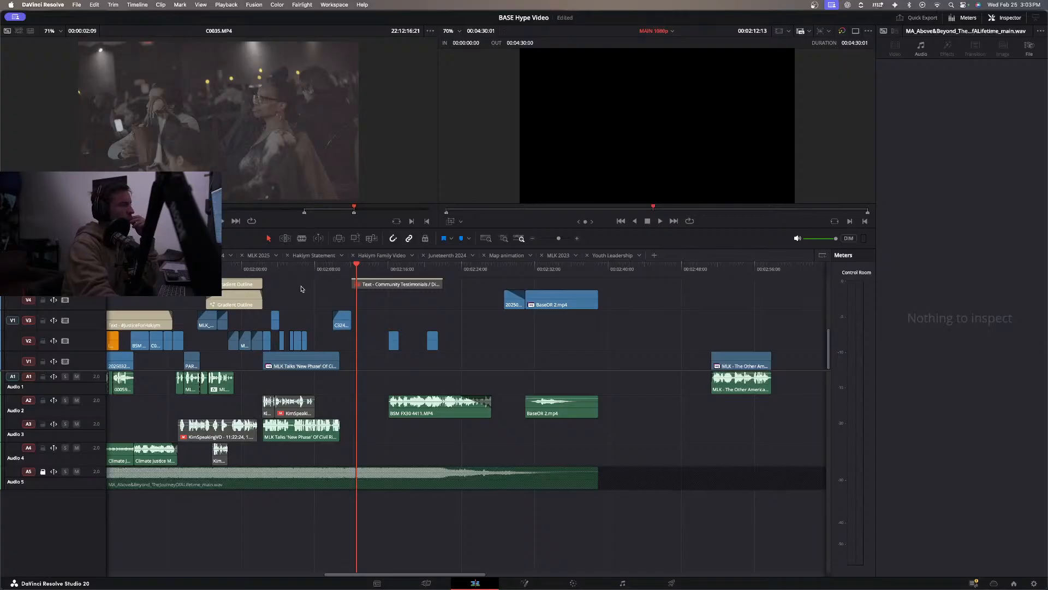
Replay the #JusticeForHakiym and MLK sections from about 1:45, 1:52 and 1:36, through about 2:23.
{"action": "scroll", "coordinate": [301, 288], "scroll_direction": "left", "scroll_amount": 5}
{"action": "left_click_drag", "start_coordinate": [298, 269], "coordinate": [259, 278]}
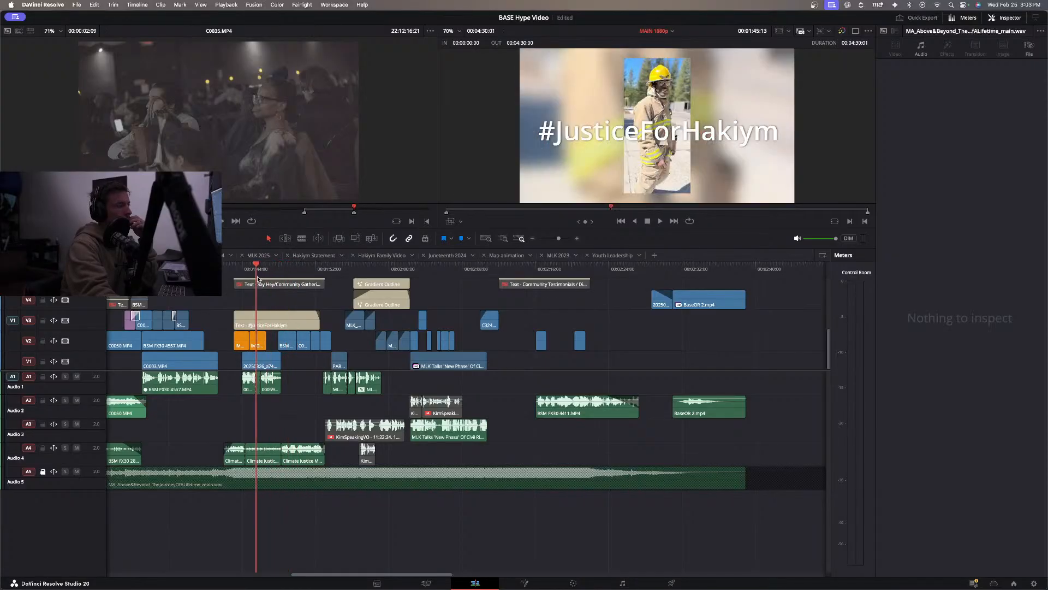
{"action": "left_click", "coordinate": [267, 318]}
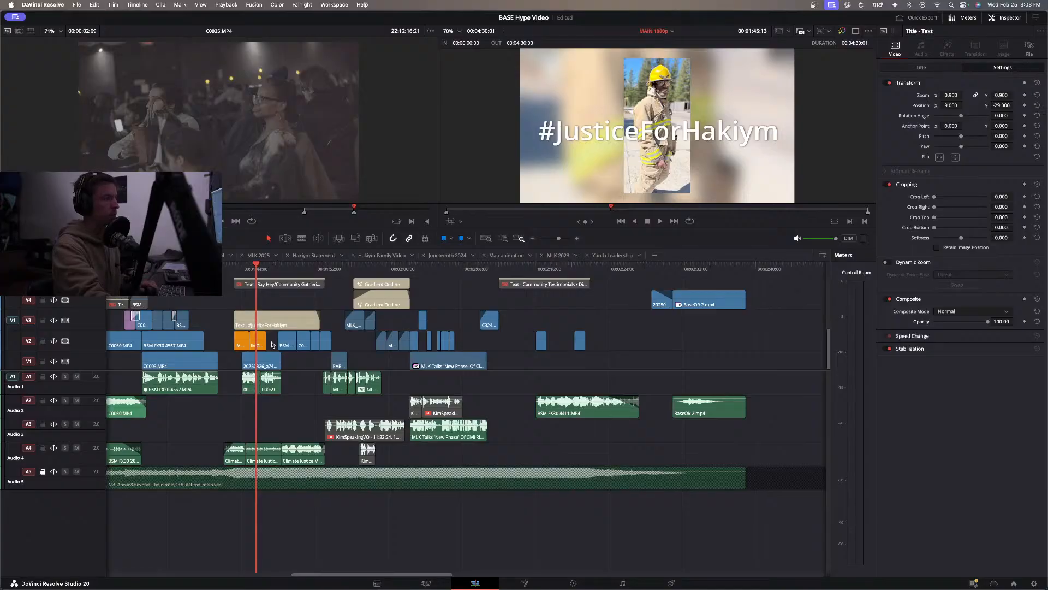
{"action": "key", "text": "space"}
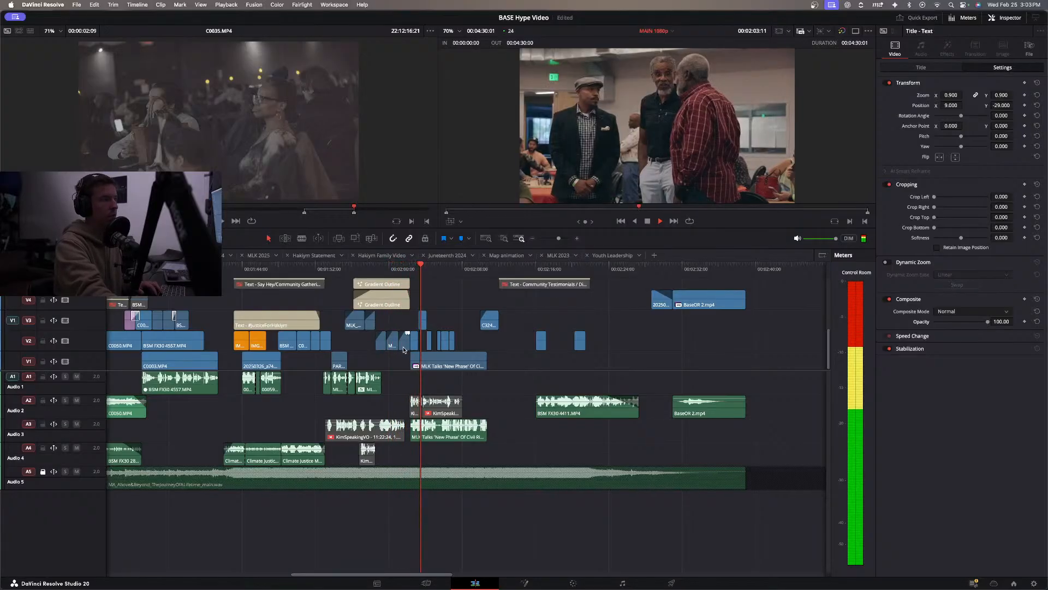
{"action": "left_click", "coordinate": [350, 272]}
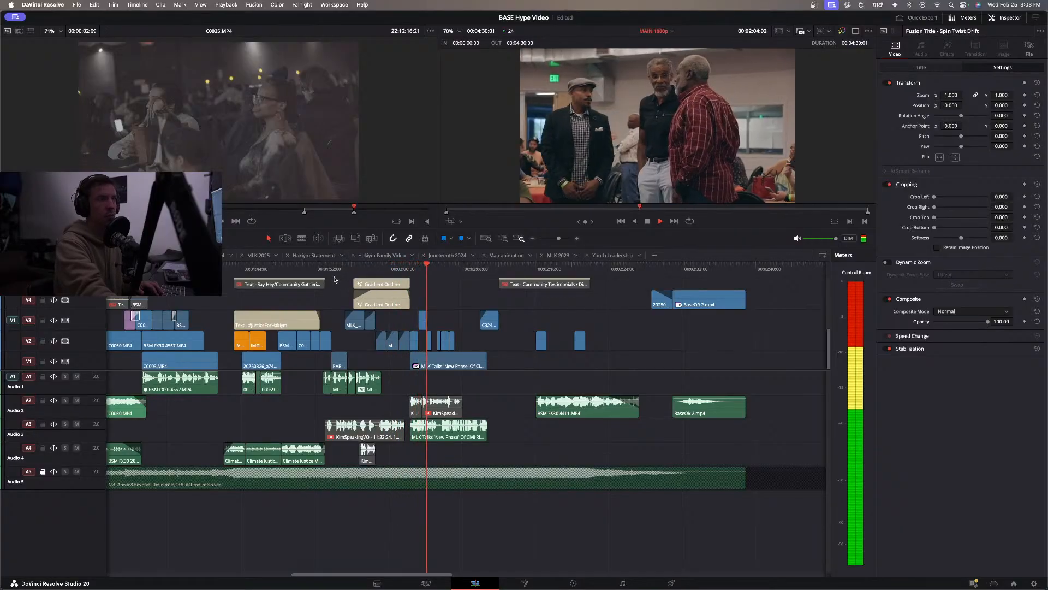
{"action": "left_click", "coordinate": [317, 268]}
{"action": "key", "text": "space"}
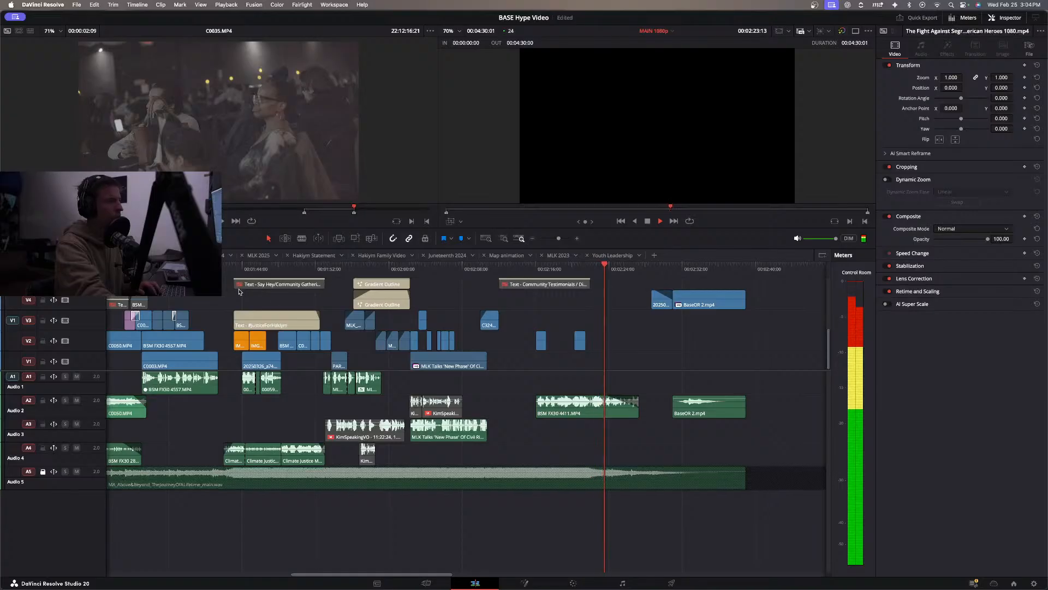
{"action": "left_click", "coordinate": [170, 269]}
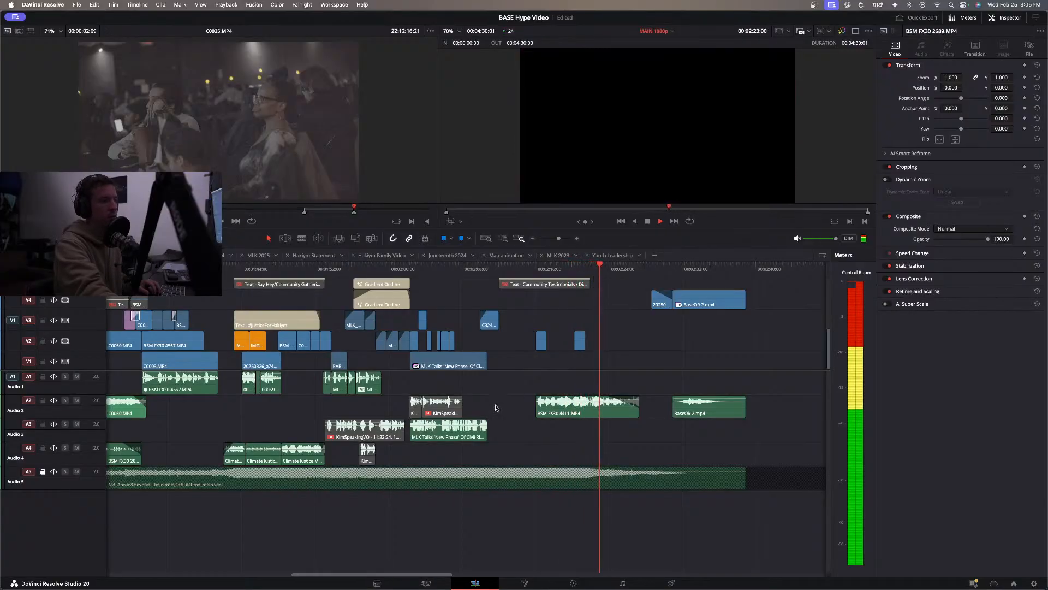
Play the edit from the start, and trim the end of the BASEBoyzCamping_roughcut audio on A2 slightly earlier.
{"action": "key", "text": "Home"}
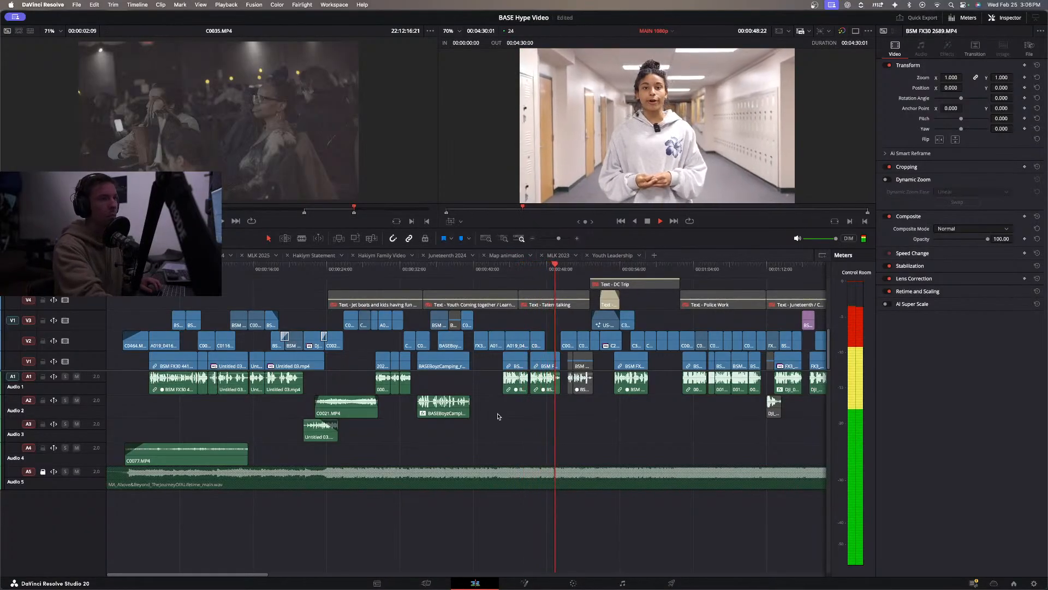
{"action": "key", "text": "space"}
{"action": "key", "text": "super+equal"}
{"action": "key", "text": "super+equal"}
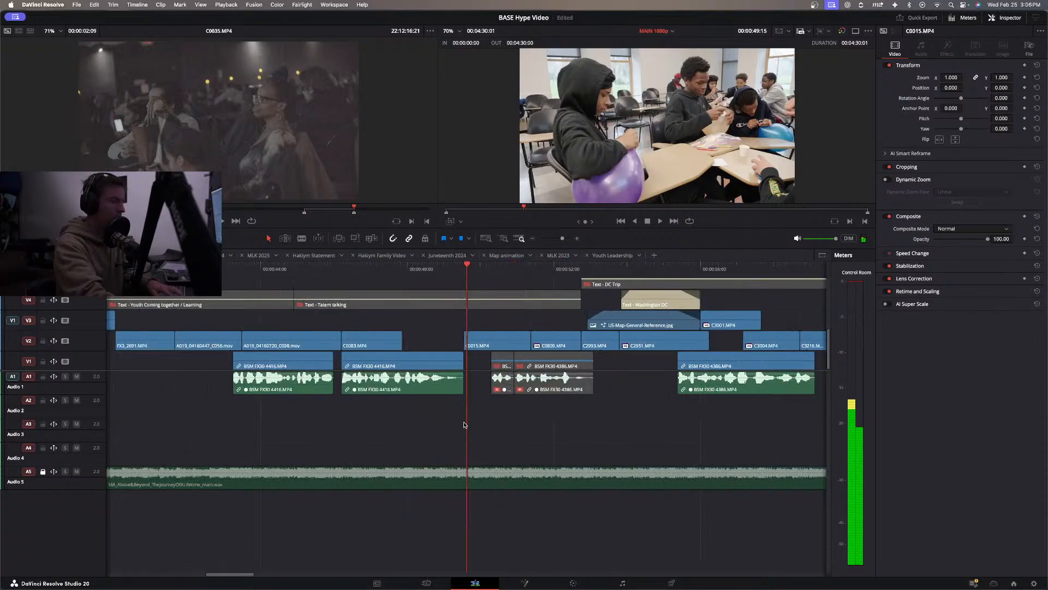
{"action": "scroll", "coordinate": [629, 277], "scroll_direction": "left", "scroll_amount": 10}
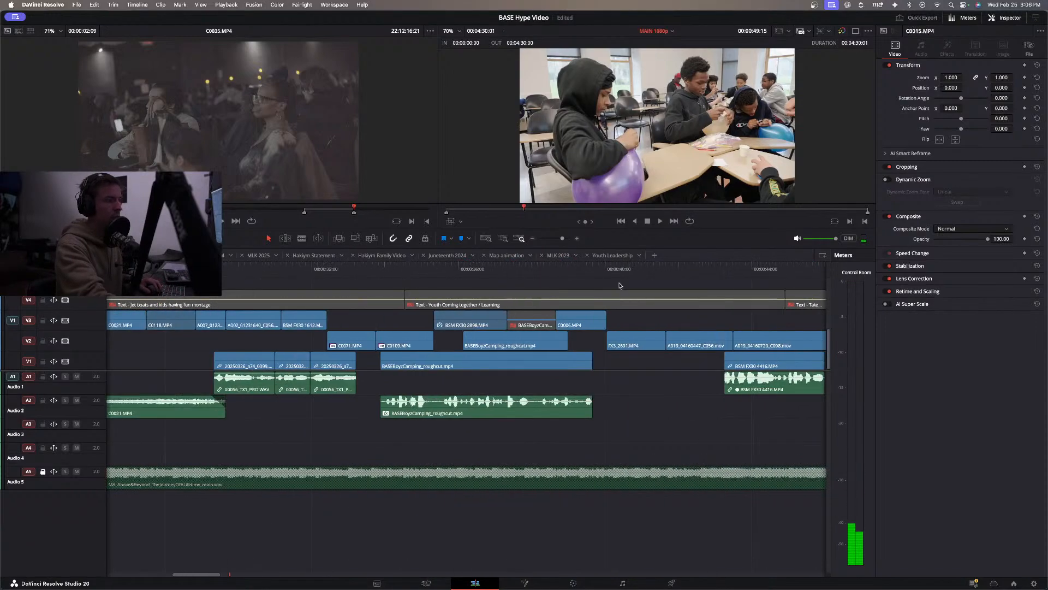
{"action": "left_click", "coordinate": [534, 266]}
{"action": "key", "text": "space"}
{"action": "key", "text": "space"}
{"action": "left_click_drag", "start_coordinate": [589, 406], "coordinate": [572, 406]}
{"action": "left_click", "coordinate": [532, 267]}
{"action": "key", "text": "space"}
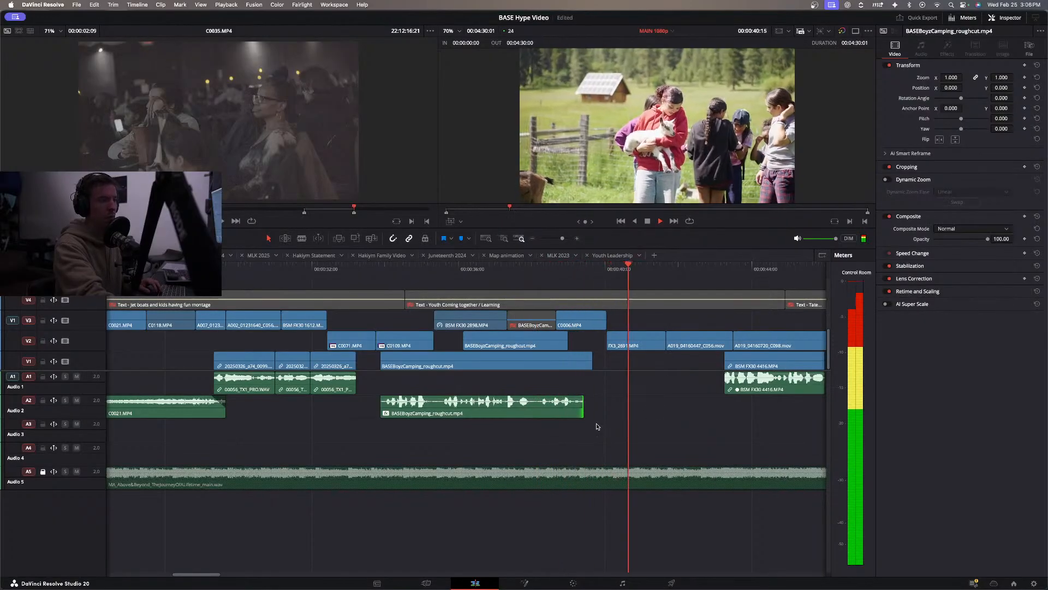
Continue reviewing from the youth learning section at about 0:42 to the interview at about 1:38.
{"action": "left_click", "coordinate": [533, 238]}
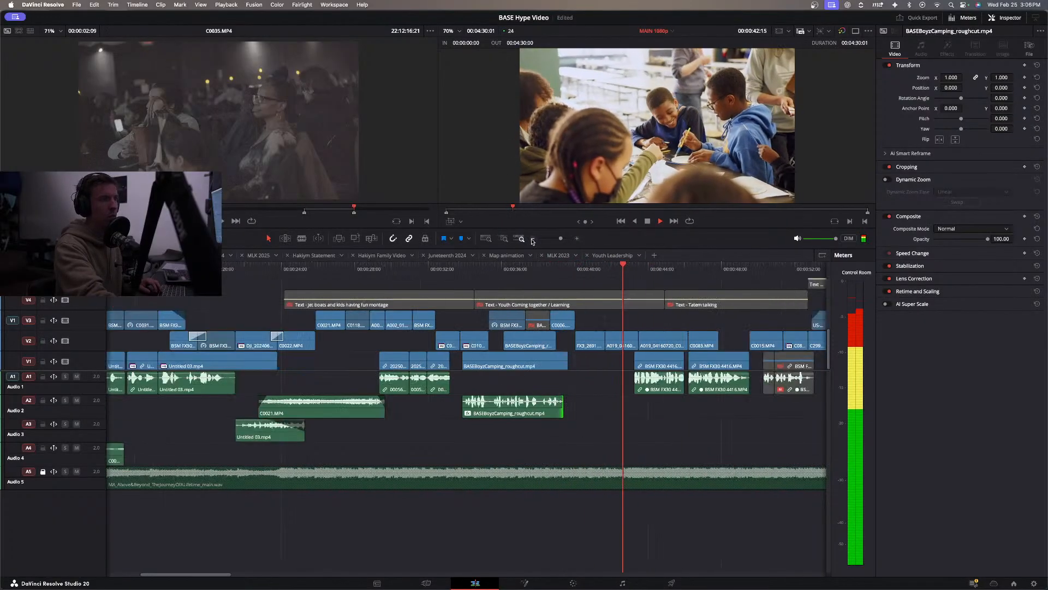
{"action": "scroll", "coordinate": [600, 423], "scroll_direction": "right", "scroll_amount": 3}
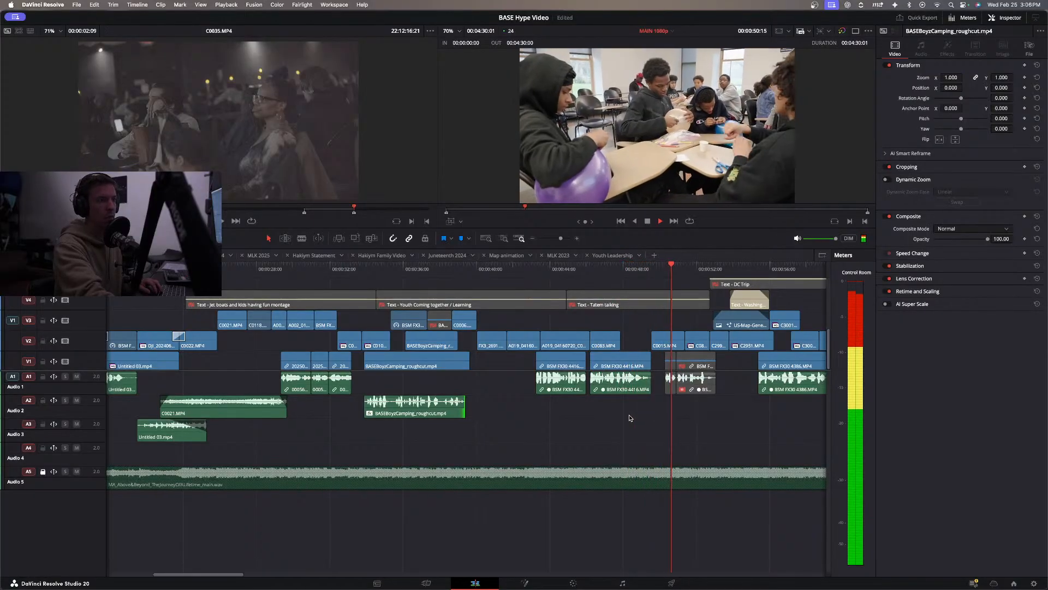
{"action": "scroll", "coordinate": [629, 418], "scroll_direction": "right", "scroll_amount": 2}
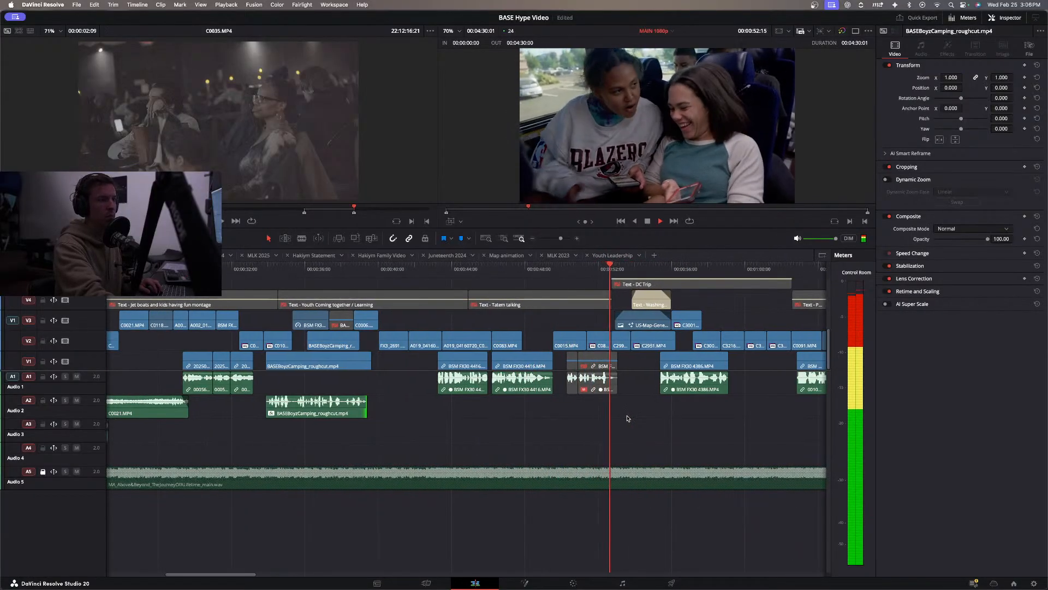
{"action": "scroll", "coordinate": [627, 418], "scroll_direction": "right", "scroll_amount": 3}
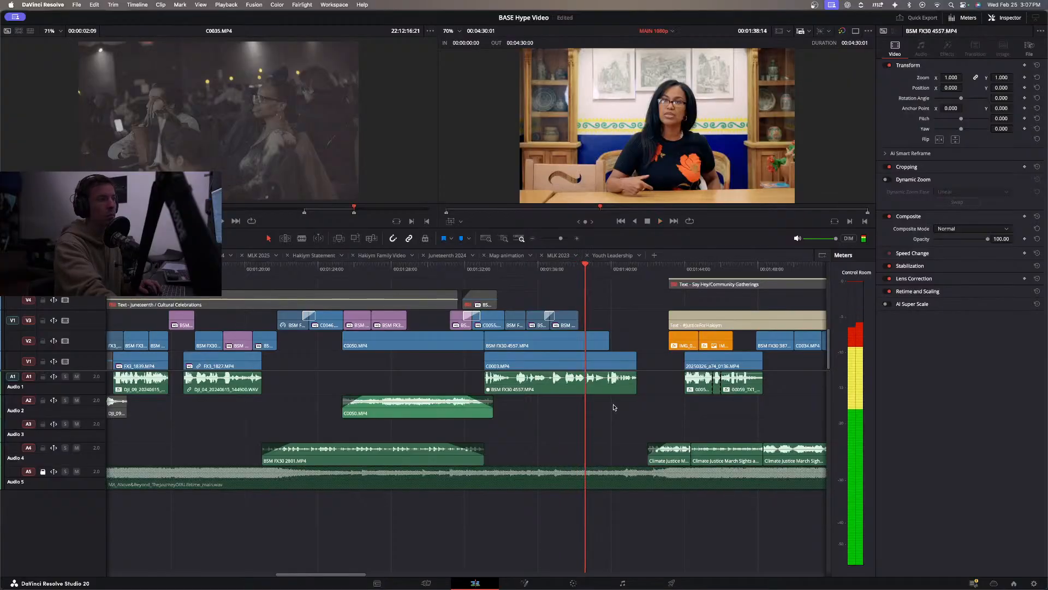
Lengthen the cross dissolve between BSM FX30 2689 and BSM FX30 2639 on V3 to 22 frames, and play from about 1:36.
{"action": "scroll", "coordinate": [615, 414], "scroll_direction": "up", "scroll_amount": 2}
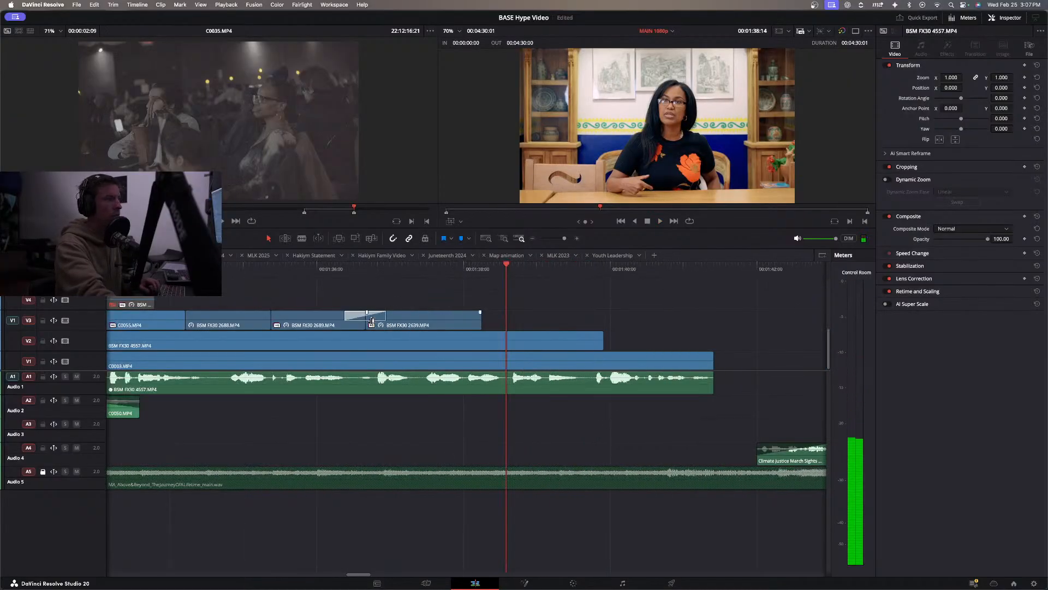
{"action": "left_click_drag", "start_coordinate": [385, 319], "coordinate": [396, 318]}
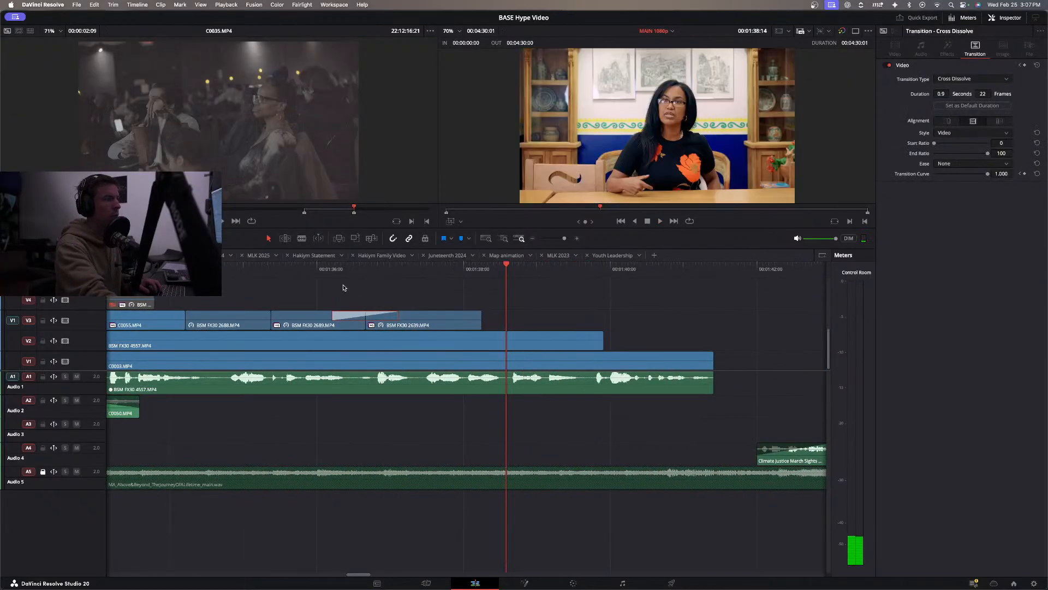
{"action": "left_click", "coordinate": [314, 270]}
{"action": "key", "text": "space"}
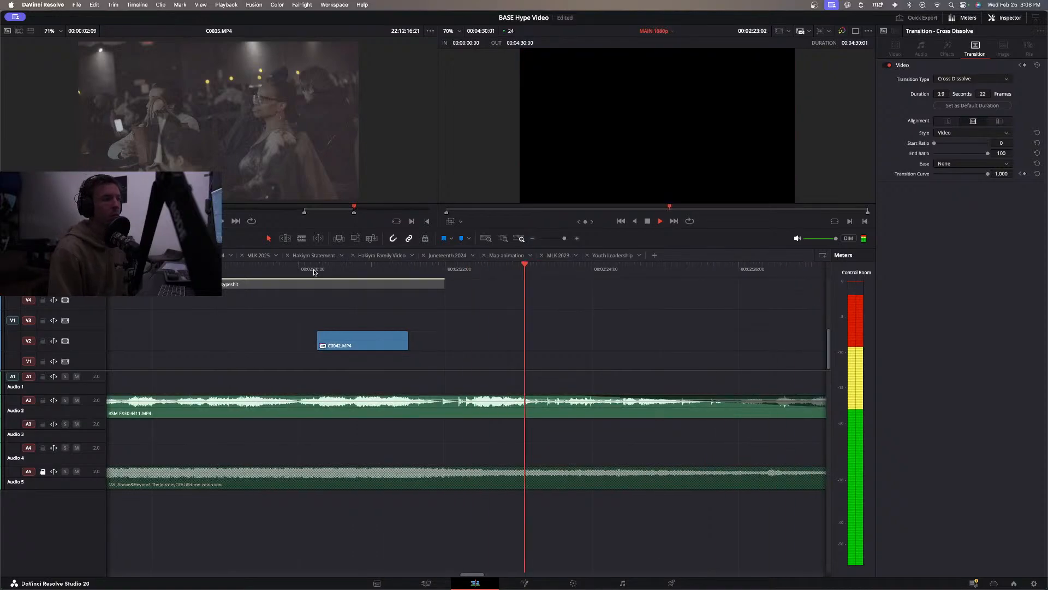
Review the closing logo section from about 2:25, and replay the edit from the start to about 1:37.
{"action": "key", "text": "super+minus"}
{"action": "key", "text": "super+minus"}
{"action": "key", "text": "super+minus"}
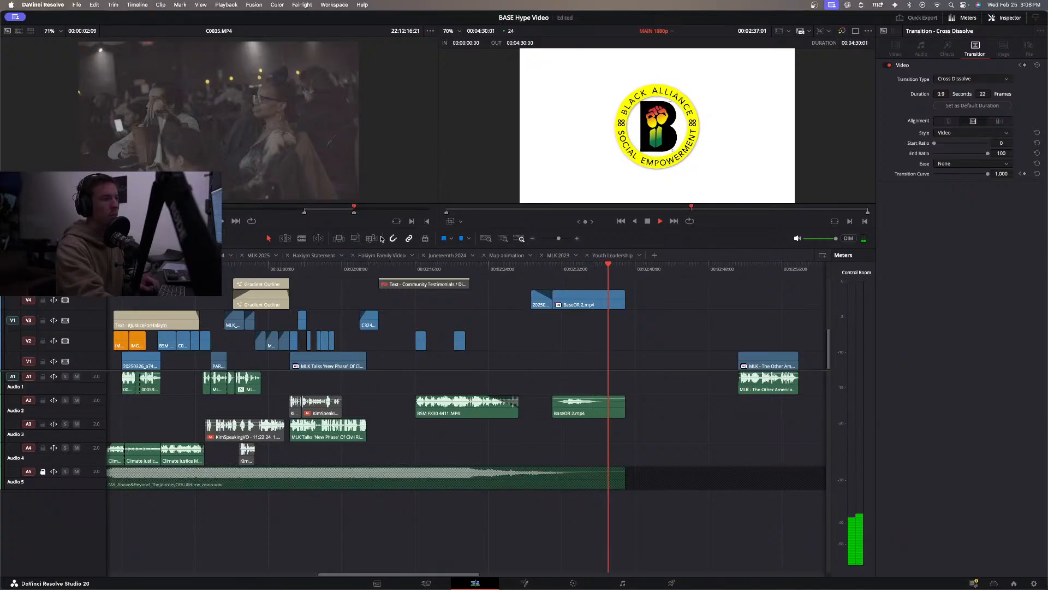
{"action": "left_click", "coordinate": [497, 268]}
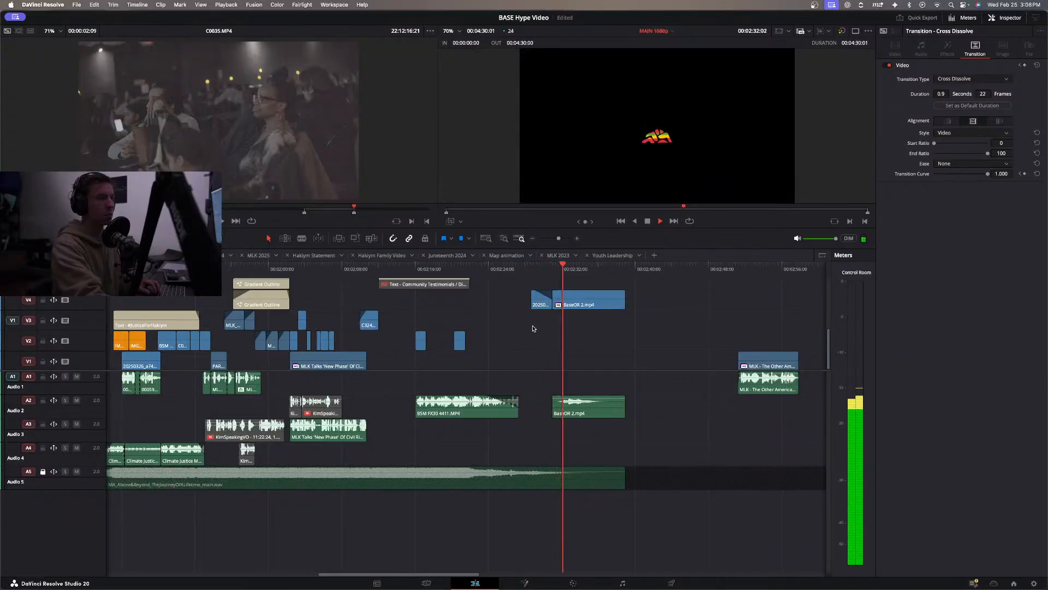
{"action": "key", "text": "Home"}
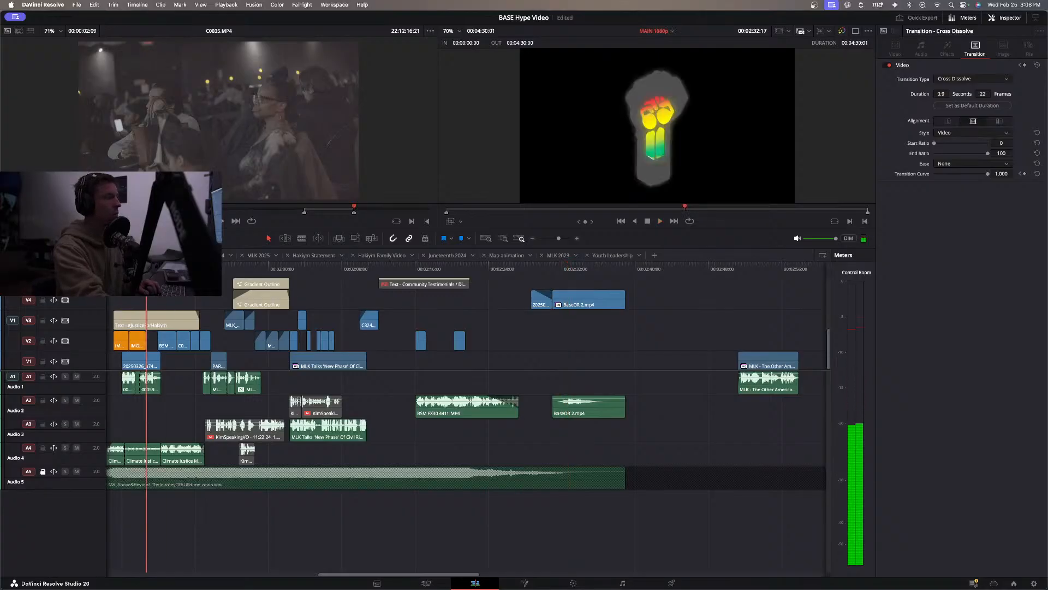
{"action": "key", "text": "space"}
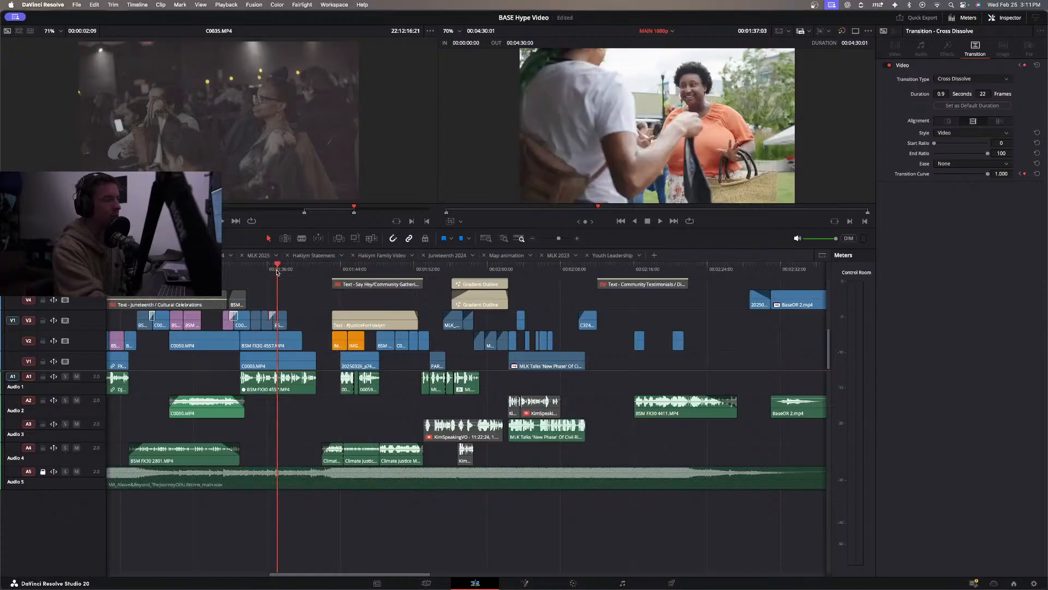
Inspect the dark event shots C0034 and C0035 under the #JusticeForHakiym title on the Color page, and return to the edit at about 1:50.
{"action": "left_click_drag", "start_coordinate": [270, 270], "coordinate": [130, 312]}
{"action": "left_click_drag", "start_coordinate": [413, 266], "coordinate": [425, 268]}
{"action": "left_click_drag", "start_coordinate": [419, 267], "coordinate": [403, 270]}
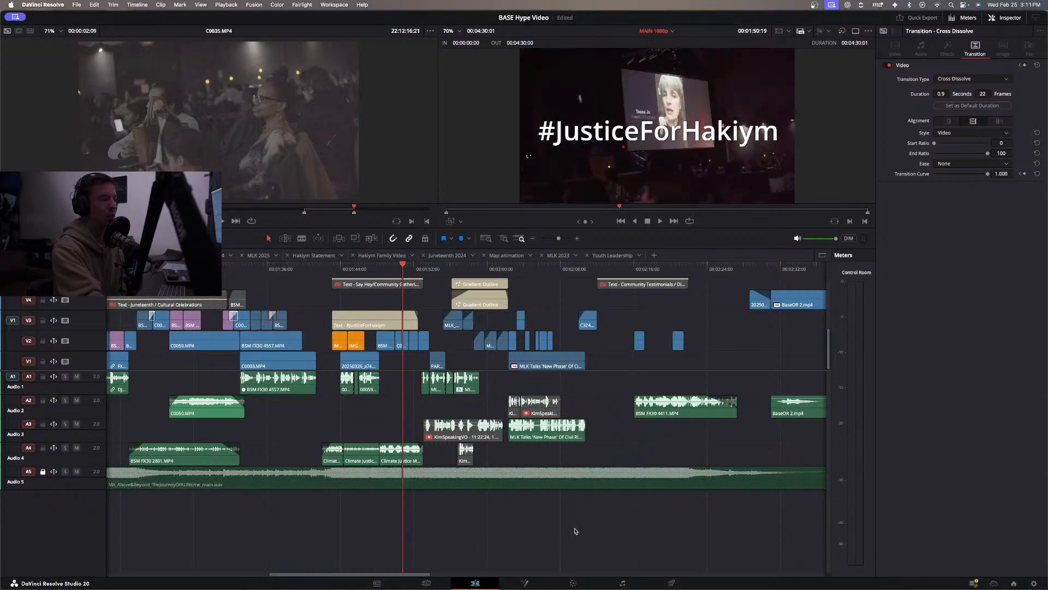
{"action": "left_click", "coordinate": [405, 344]}
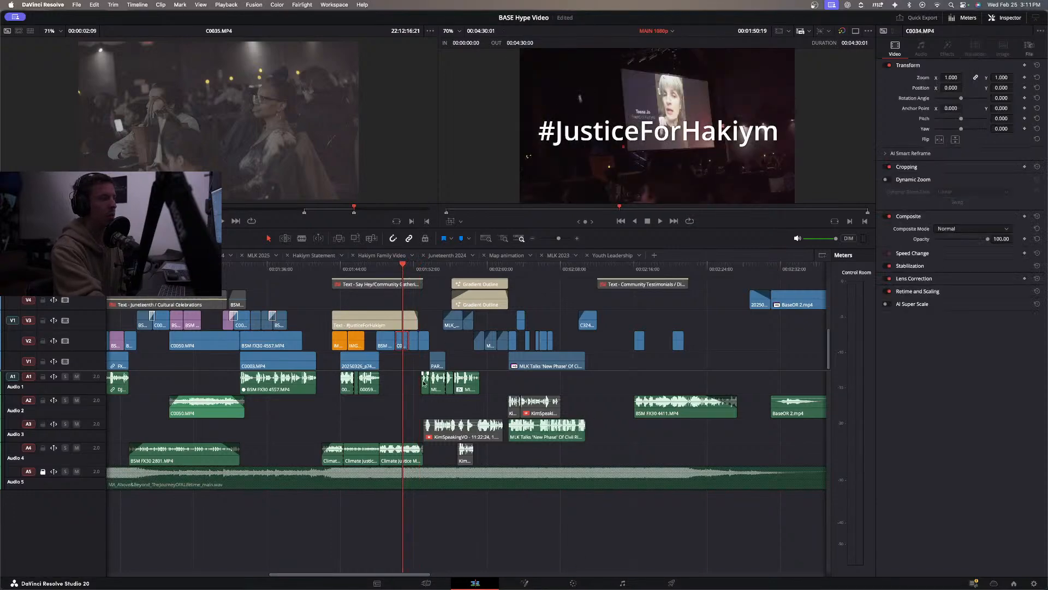
{"action": "left_click", "coordinate": [573, 583]}
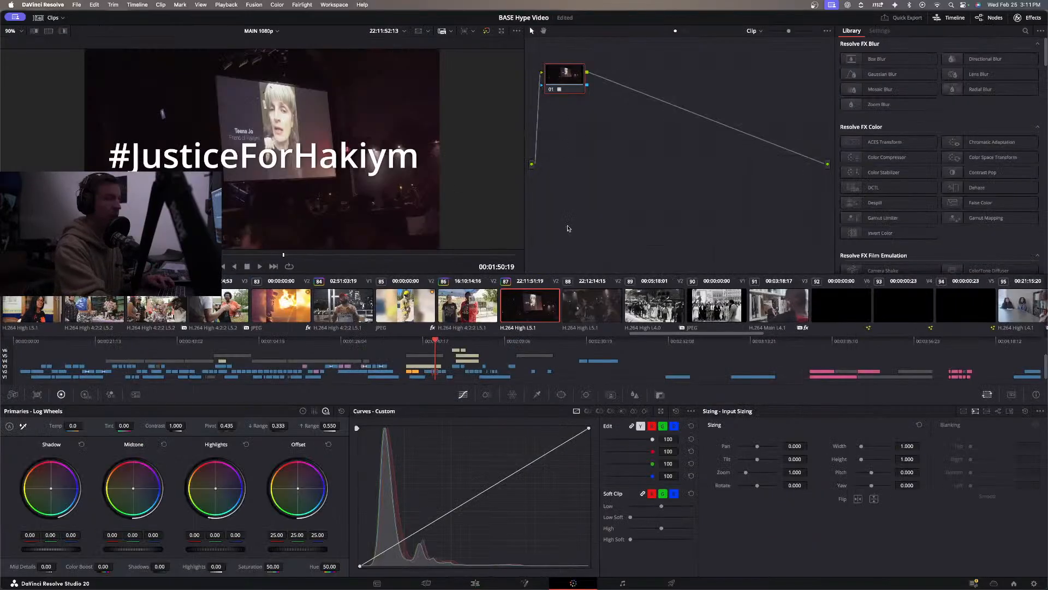
{"action": "left_click", "coordinate": [591, 306]}
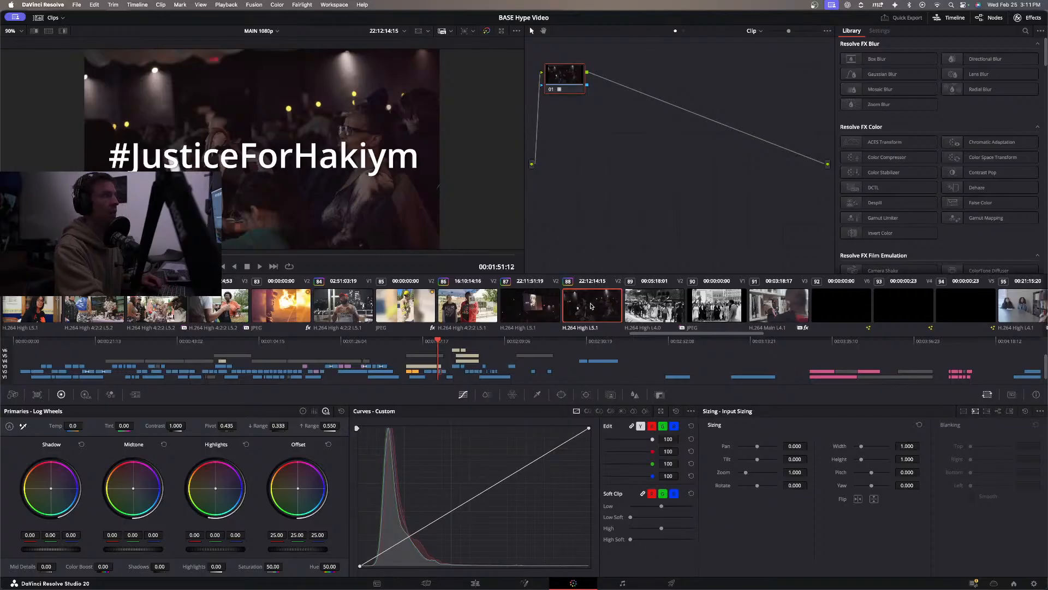
{"action": "left_click", "coordinate": [474, 583]}
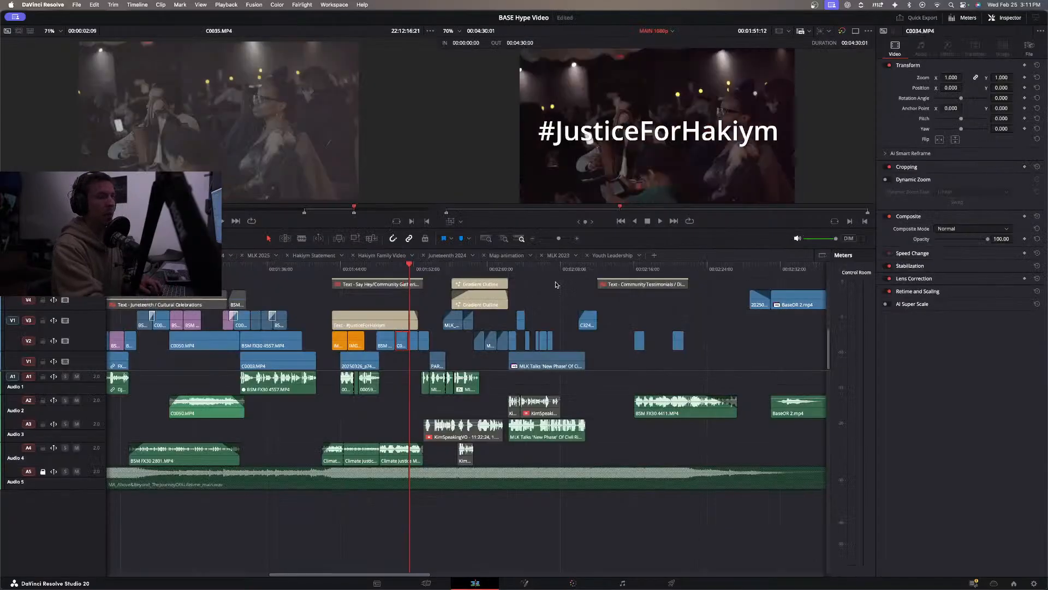
{"action": "left_click_drag", "start_coordinate": [469, 270], "coordinate": [394, 289]}
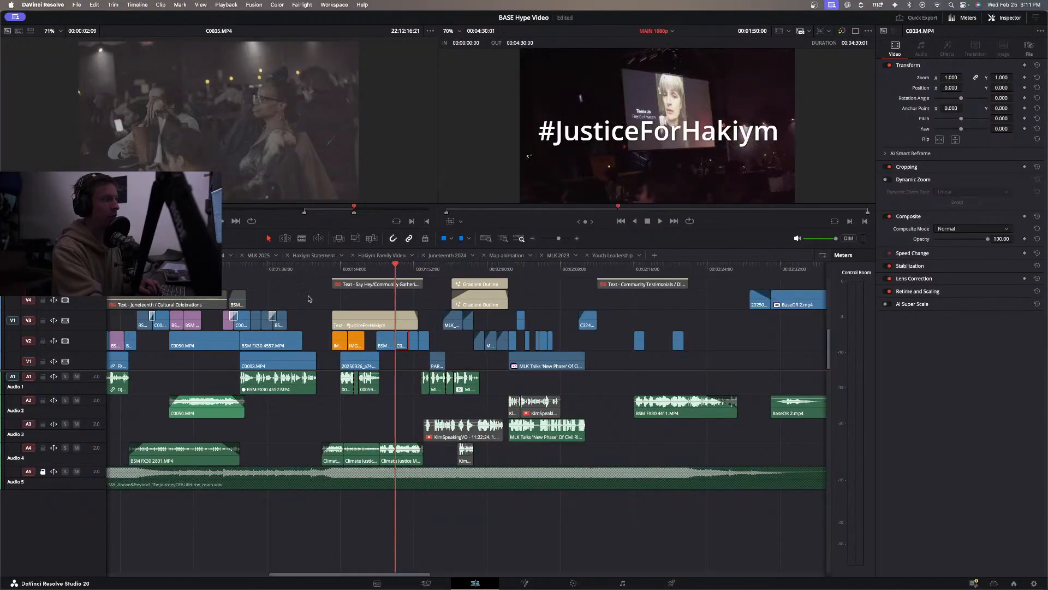
Move the C0350 clip on V3 later to start at about 2:08, and replay the MLK section from about 2:02.
{"action": "mouse_move", "coordinate": [513, 270]}
{"action": "left_mouse_down"}
{"action": "mouse_move", "coordinate": [526, 271]}
{"action": "mouse_move", "coordinate": [503, 273]}
{"action": "left_mouse_up"}
{"action": "key", "text": "space"}
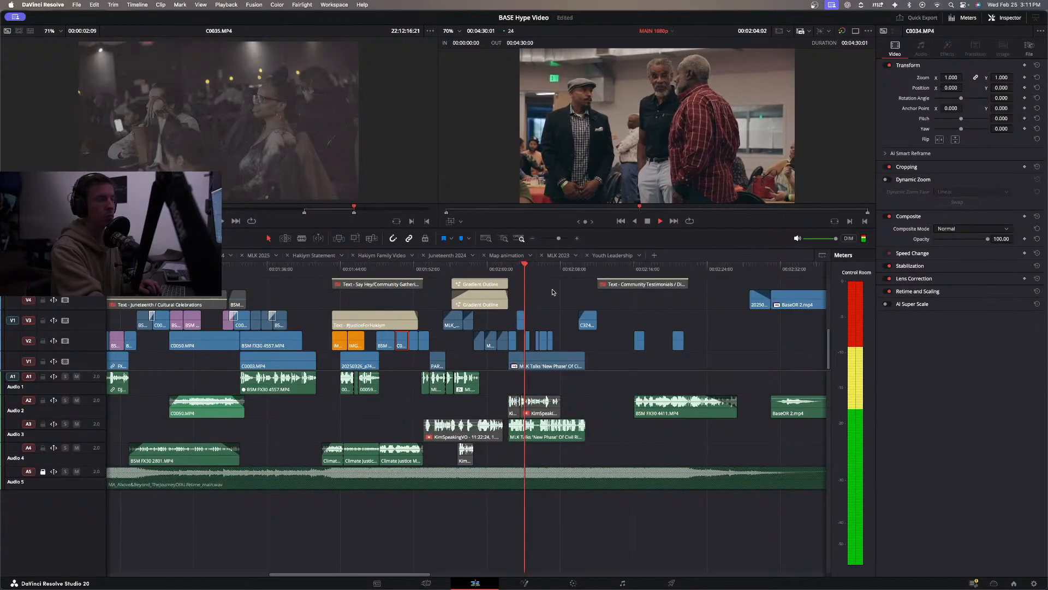
{"action": "key", "text": "space"}
{"action": "left_click", "coordinate": [496, 271]}
{"action": "key", "text": "space"}
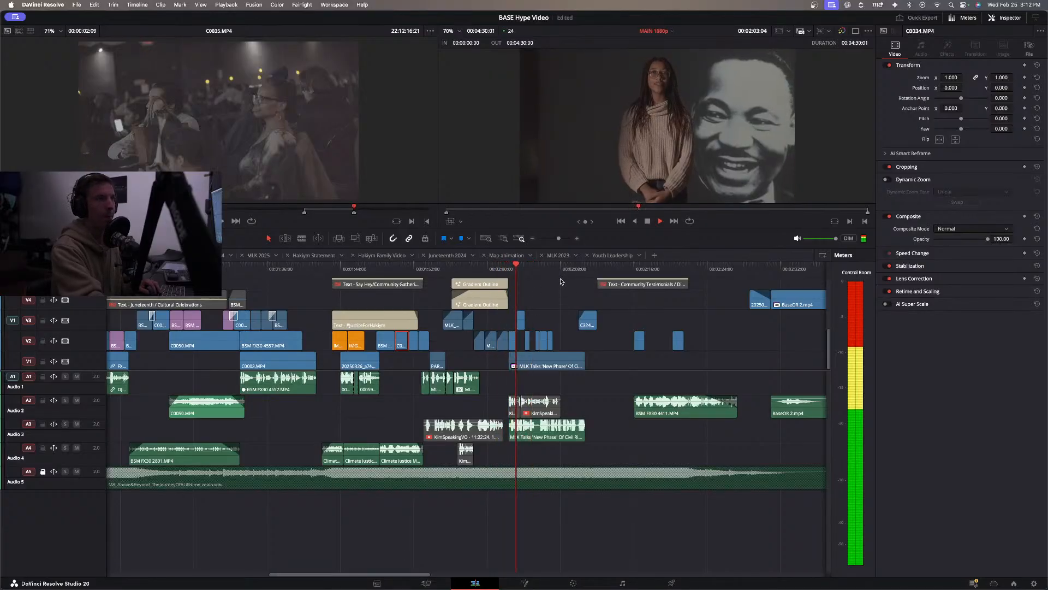
{"action": "key", "text": "space"}
{"action": "left_click_drag", "start_coordinate": [520, 321], "coordinate": [565, 325]}
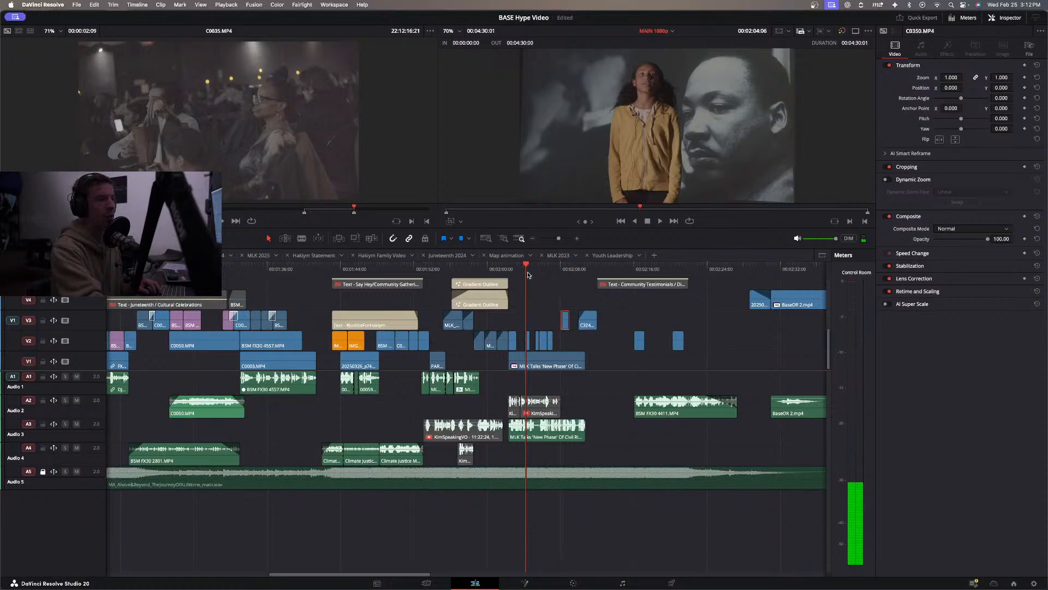
{"action": "left_click", "coordinate": [503, 269]}
{"action": "key", "text": "space"}
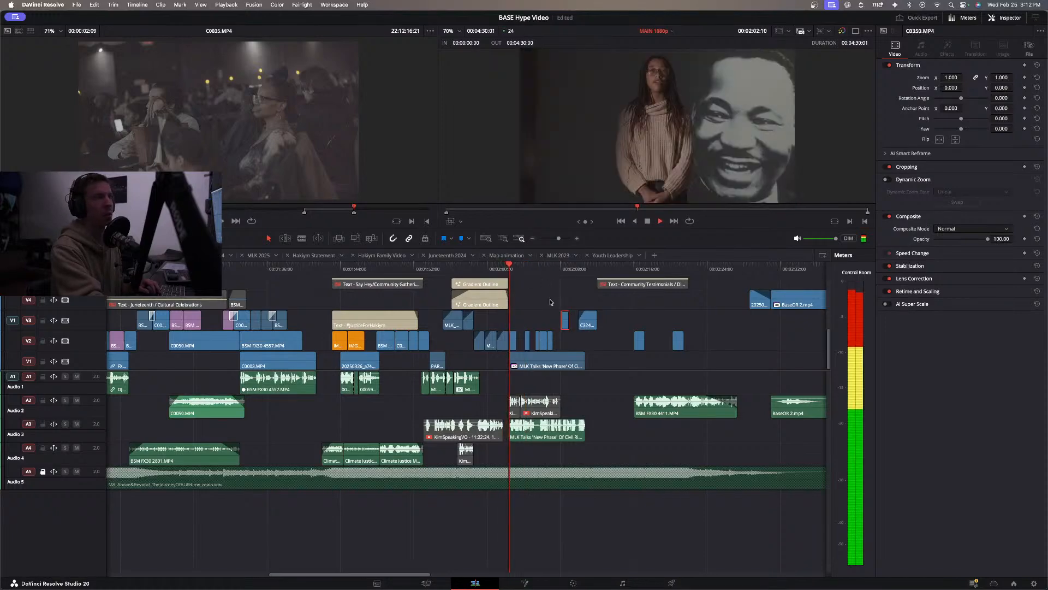
{"action": "key", "text": "space"}
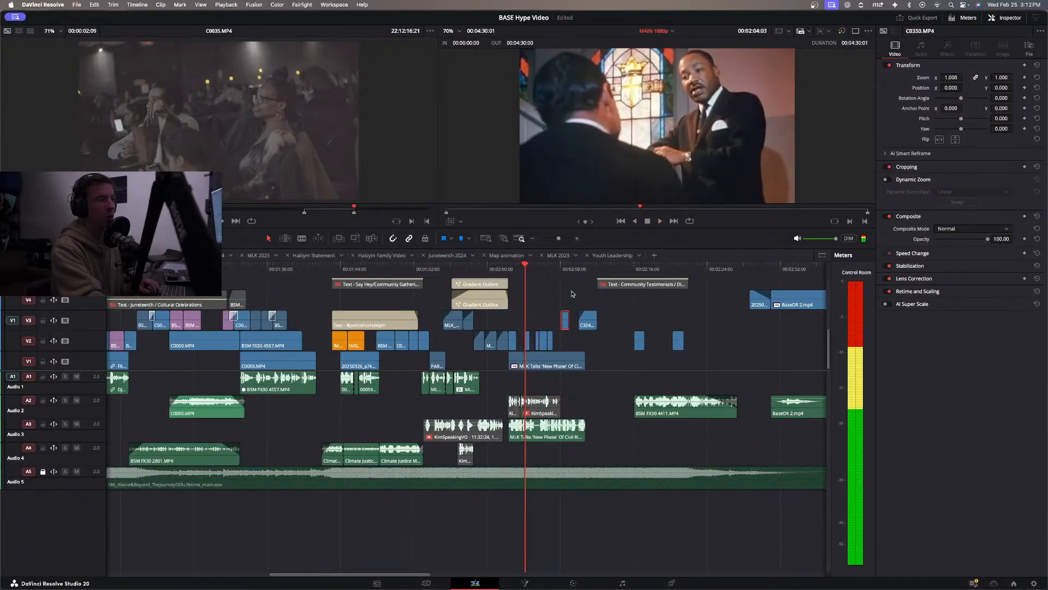
Replay the MLK section from about 2:02 and move the short MLK clip at about 2:05 on V2 earlier, to about 2:04.
{"action": "left_click", "coordinate": [504, 268]}
{"action": "key", "text": "space"}
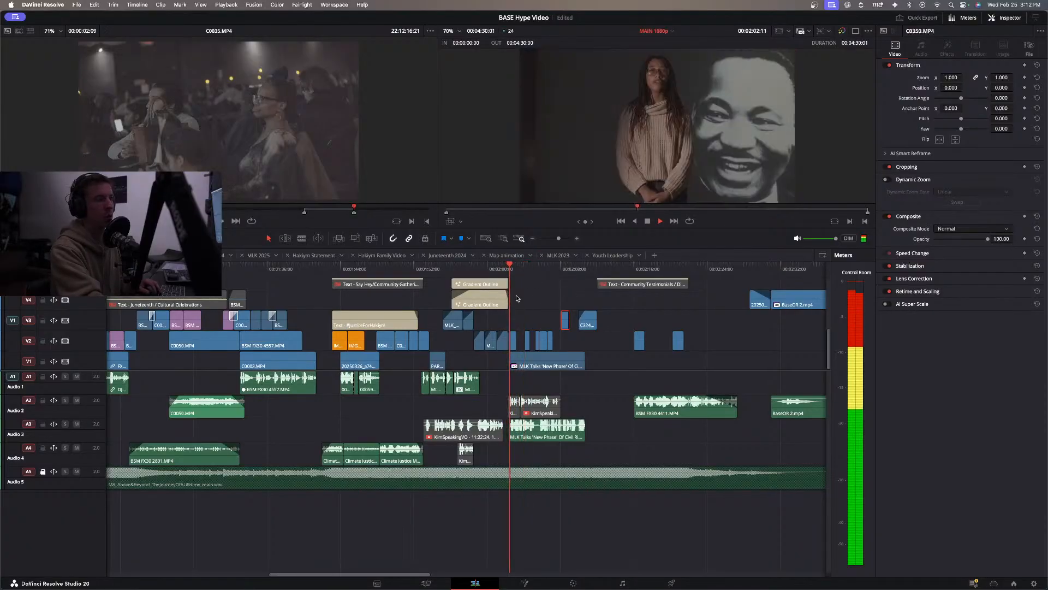
{"action": "key", "text": "space"}
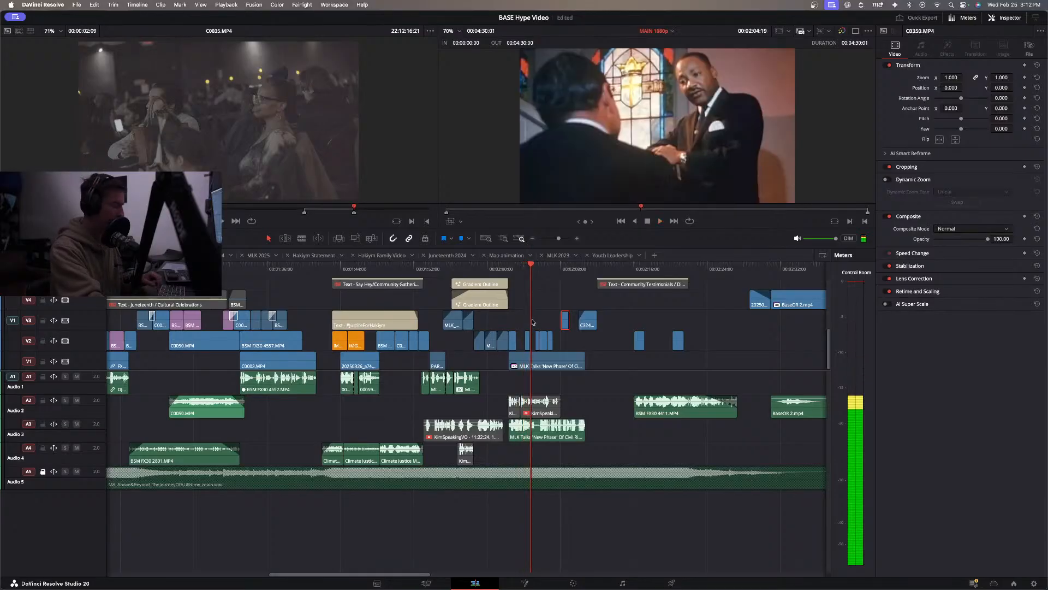
{"action": "key", "text": "super+equal"}
{"action": "key", "text": "super+equal"}
{"action": "left_click", "coordinate": [494, 271]}
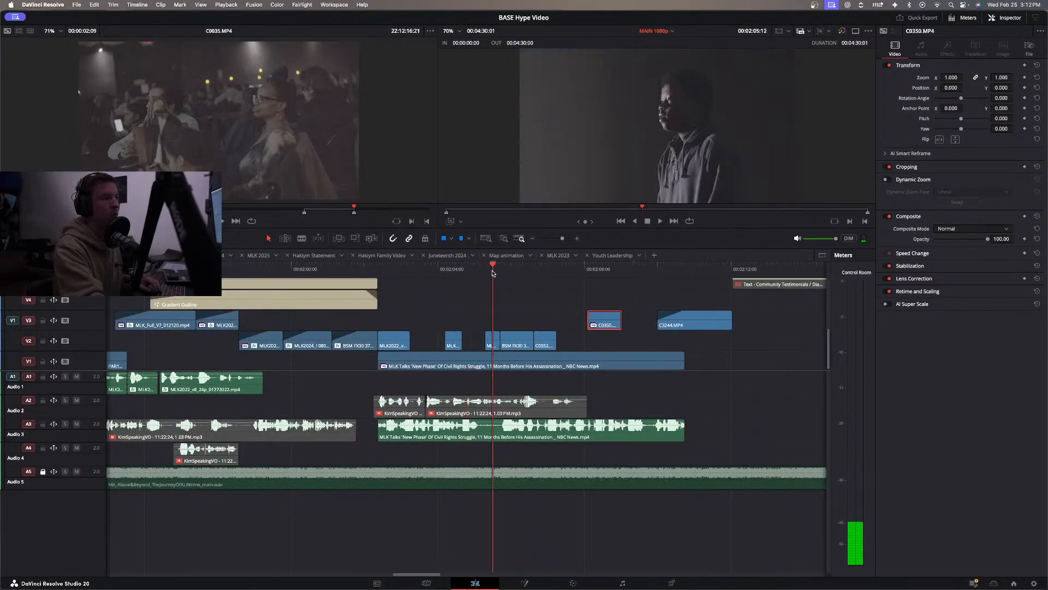
{"action": "left_click_drag", "start_coordinate": [492, 272], "coordinate": [506, 272]}
{"action": "left_click_drag", "start_coordinate": [492, 341], "coordinate": [443, 341]}
Replay the MLK section from about 2:02 and again from about 2:05 to check the rearranged B-roll on V2.
{"action": "left_click_drag", "start_coordinate": [366, 269], "coordinate": [358, 269]}
{"action": "key", "text": "space"}
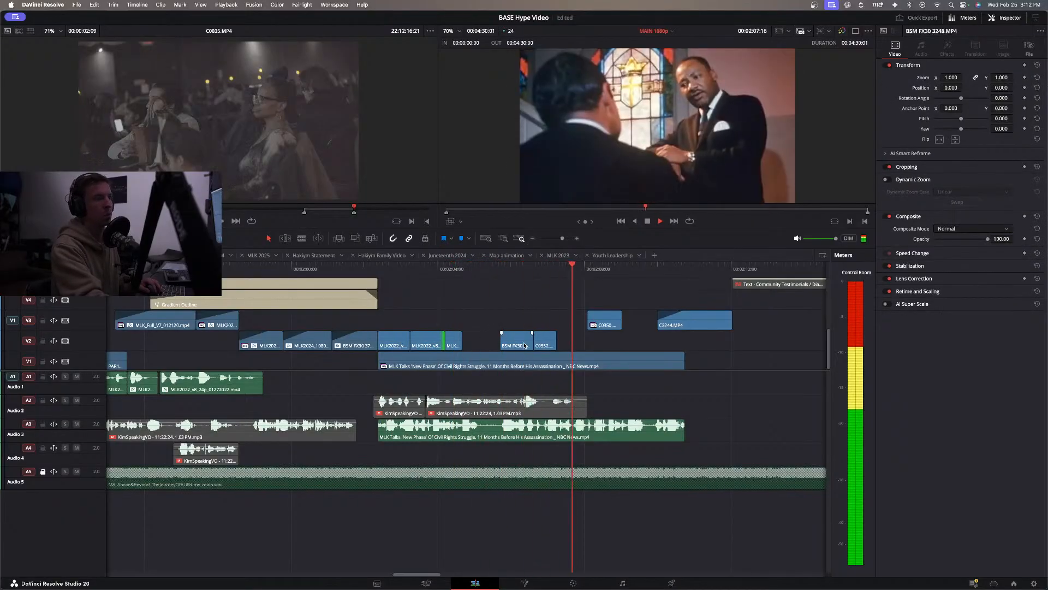
{"action": "key", "text": "space"}
{"action": "left_click", "coordinate": [492, 272]}
{"action": "key", "text": "space"}
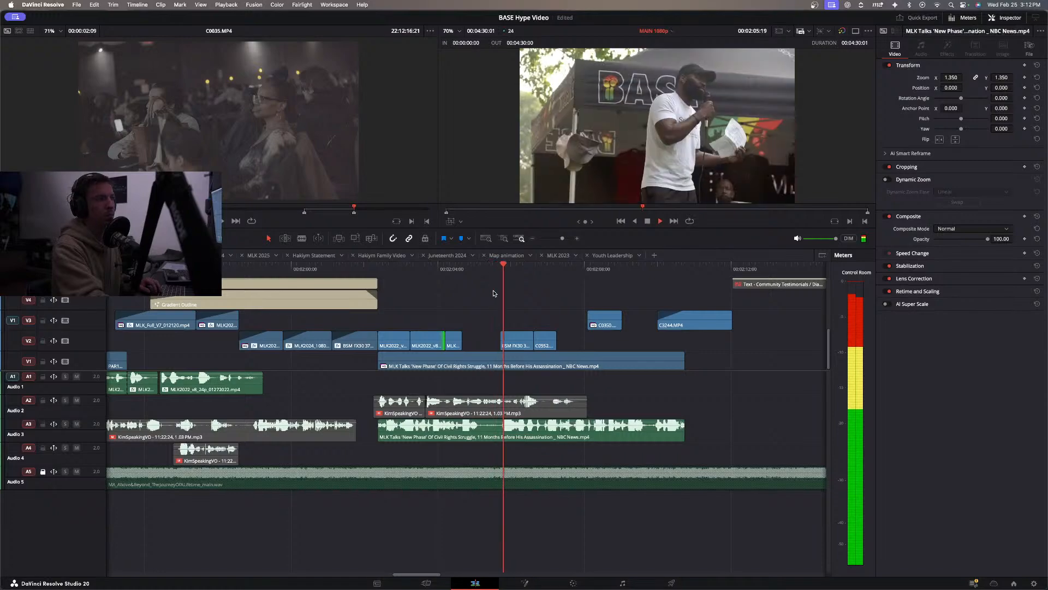
{"action": "key", "text": "space"}
{"action": "left_click", "coordinate": [374, 268]}
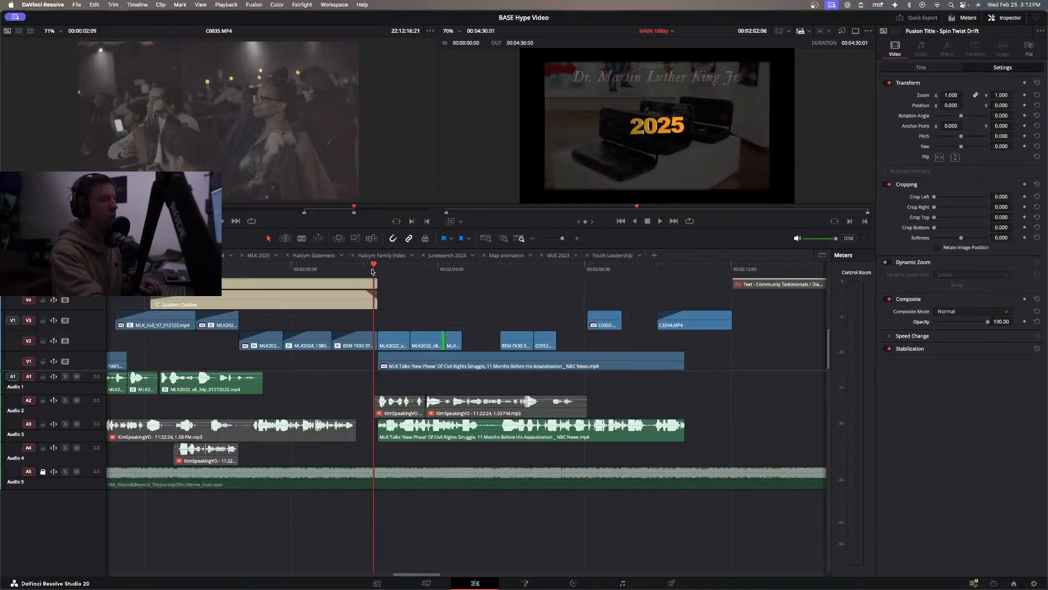
{"action": "key", "text": "space"}
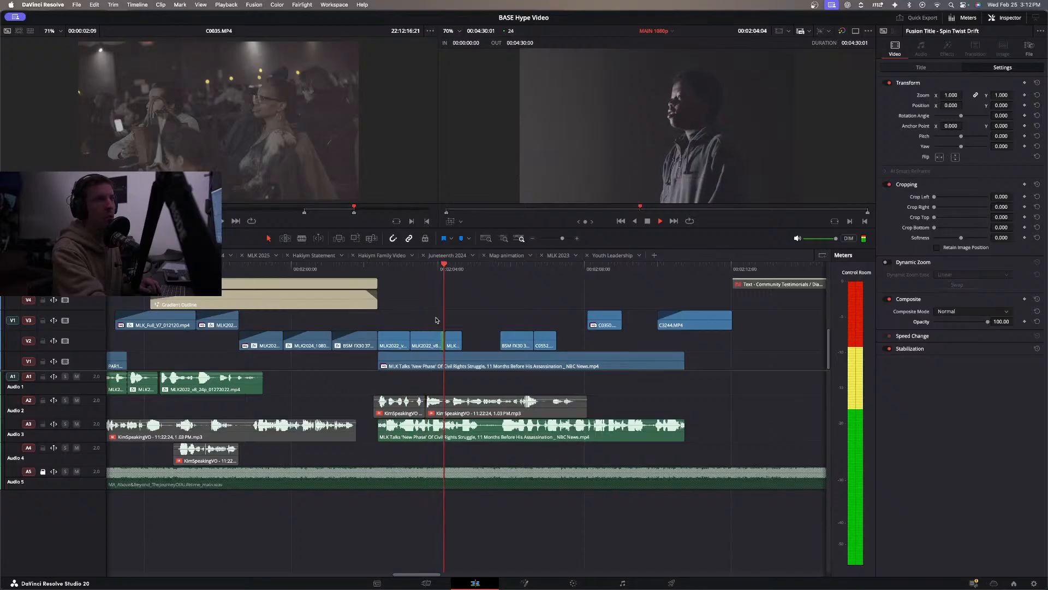
{"action": "key", "text": "space"}
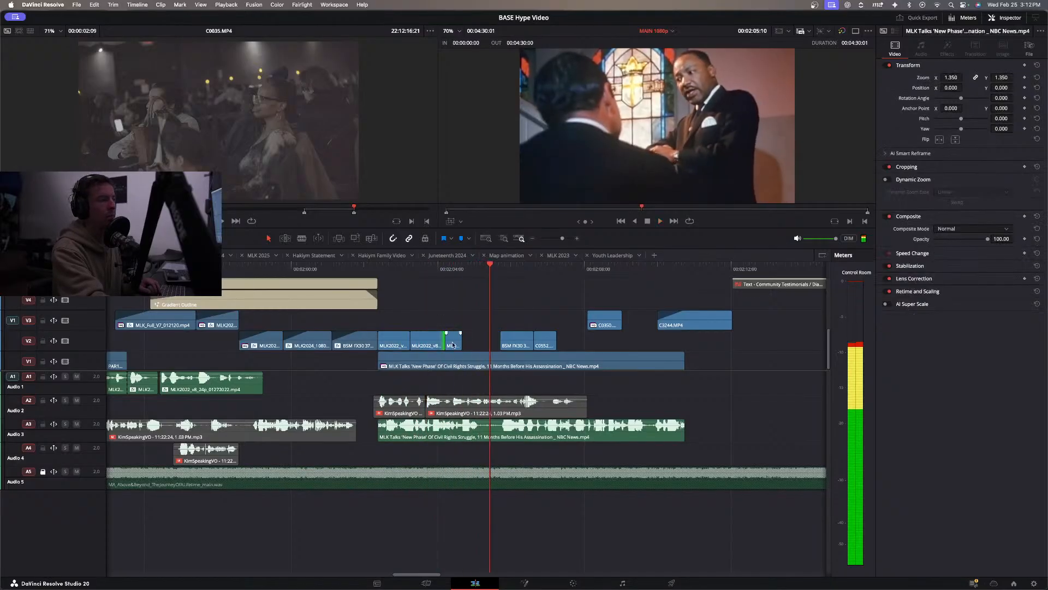
{"action": "left_click", "coordinate": [453, 345]}
{"action": "left_click", "coordinate": [415, 269]}
{"action": "key", "text": "space"}
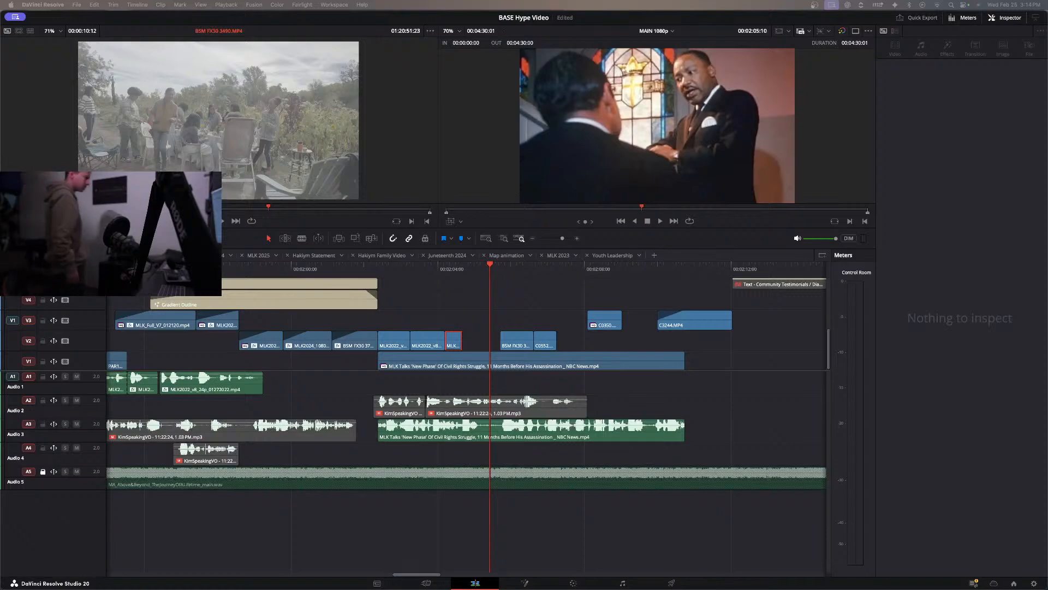
{"action": "key", "text": "space"}
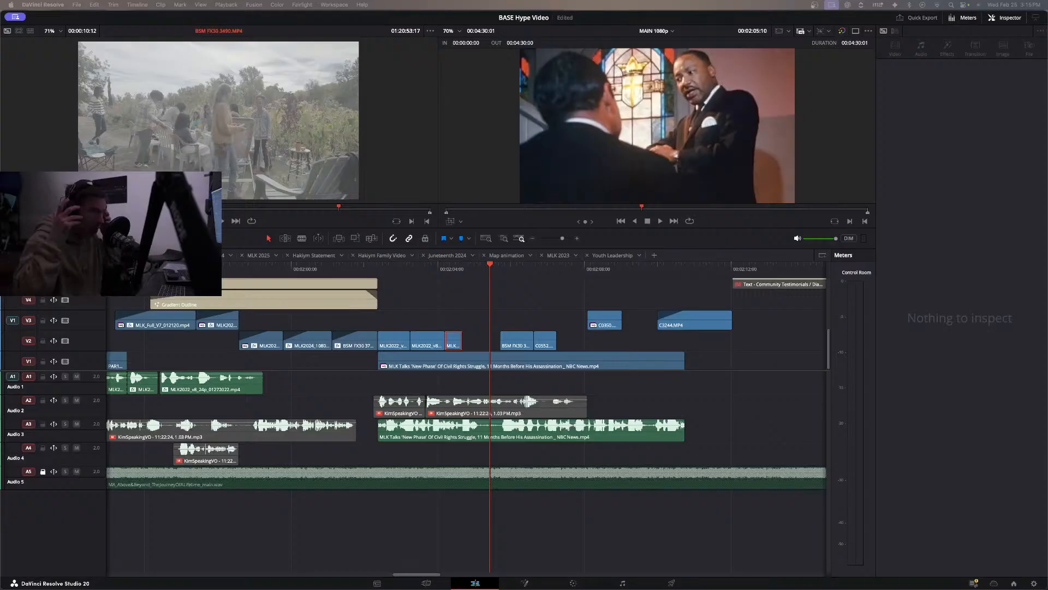
Switch to Finder, open the Dre1on1_v2 video from the EXPORTS folder in QuickTime Player, and play it full screen.
{"action": "mouse_move", "coordinate": [386, 583]}
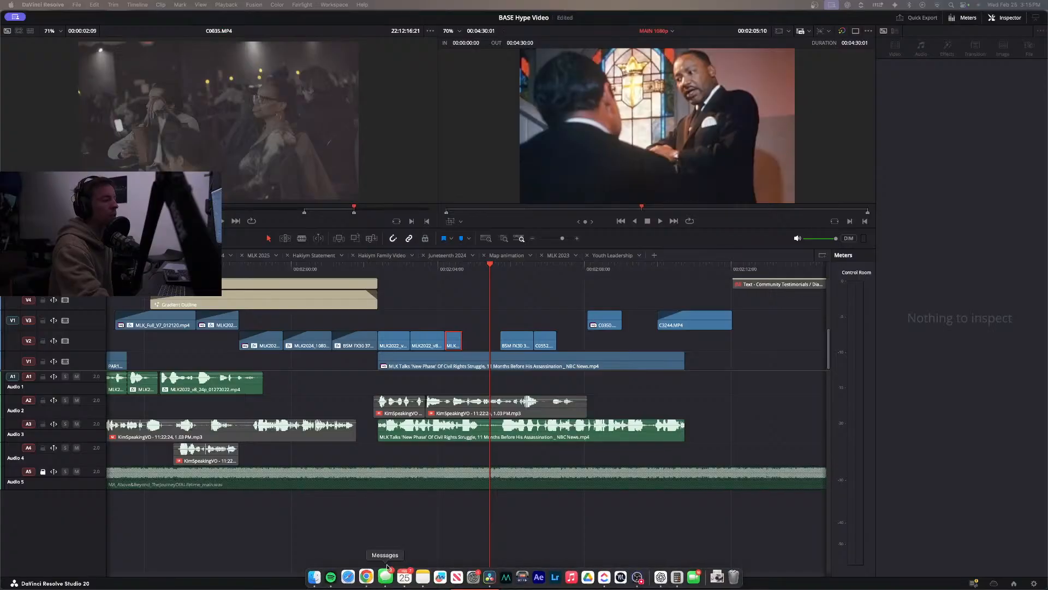
{"action": "left_click", "coordinate": [320, 577]}
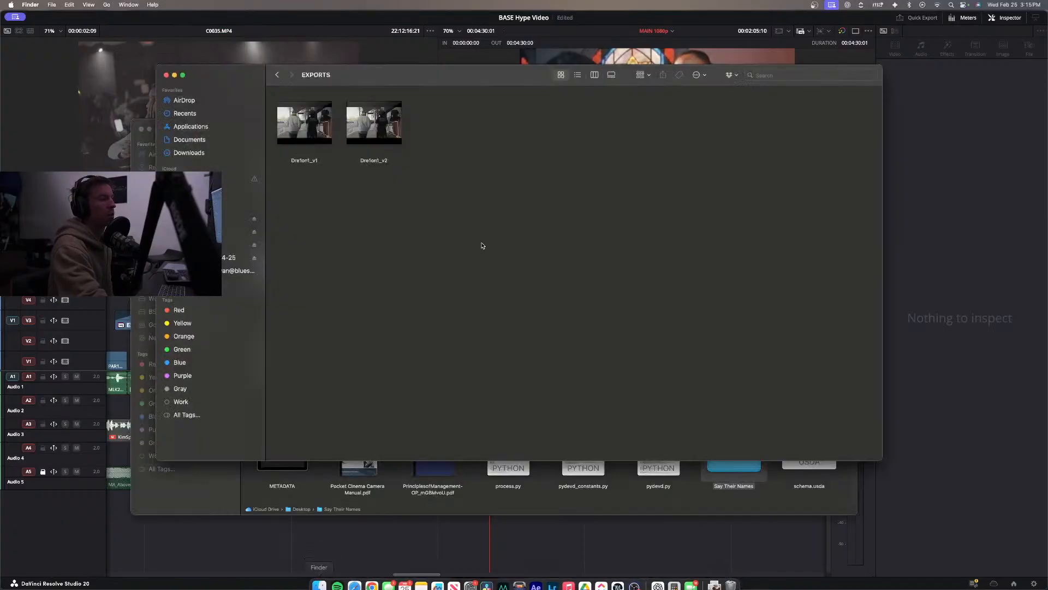
{"action": "left_click", "coordinate": [374, 143]}
{"action": "double_click", "coordinate": [373, 143]}
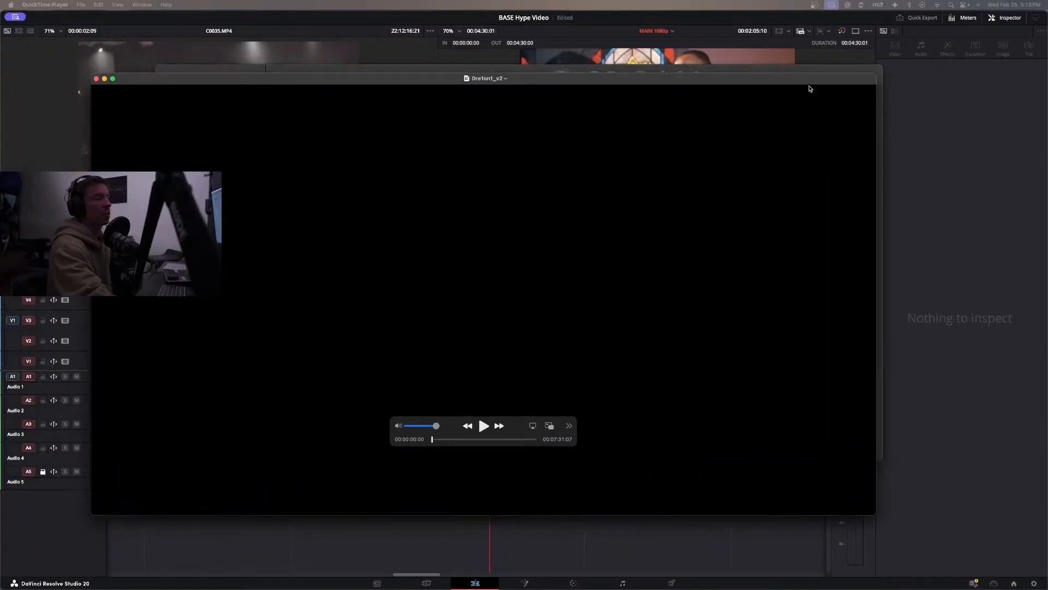
{"action": "left_click", "coordinate": [483, 427]}
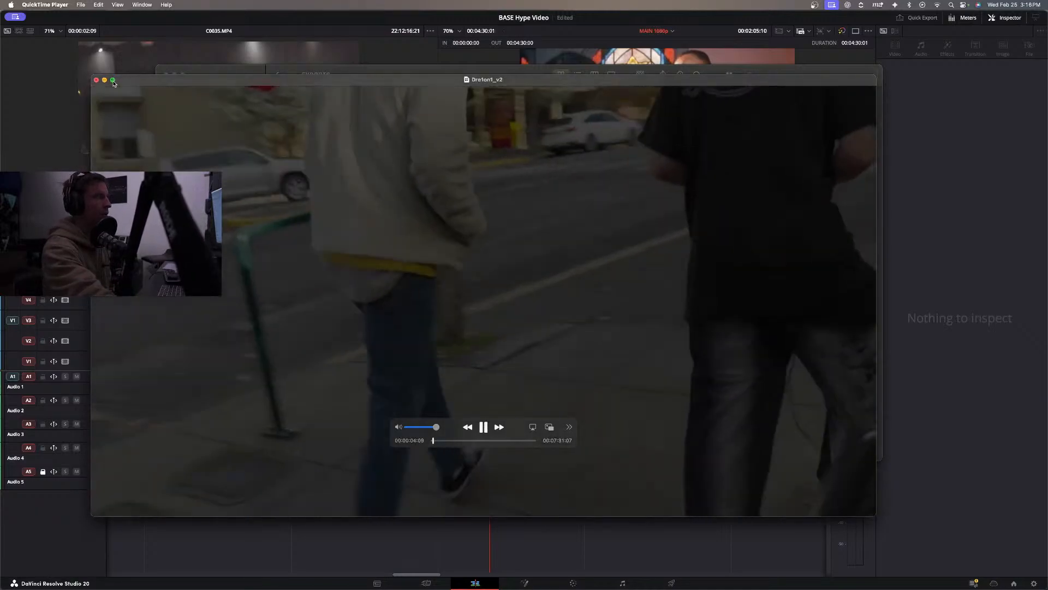
{"action": "left_click", "coordinate": [113, 80]}
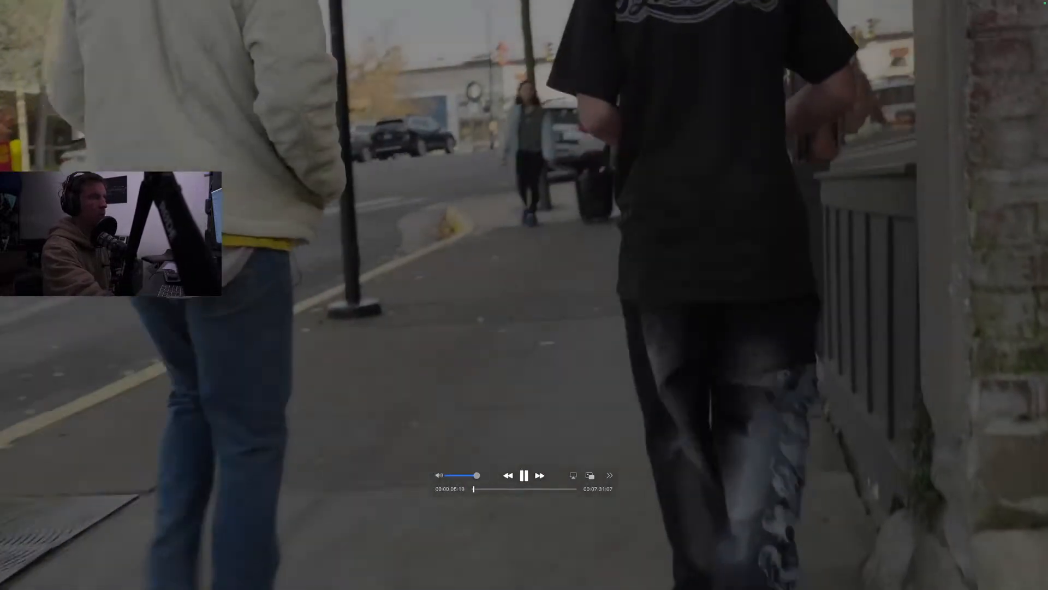
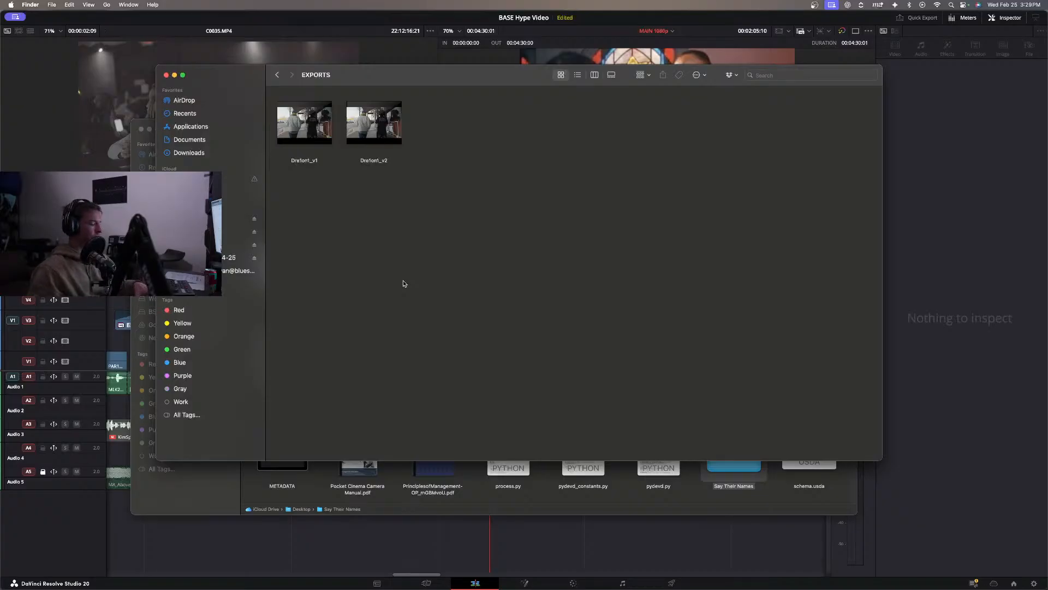
Switch from the Finder EXPORTS folder back to the BASE Hype Video project in DaVinci Resolve.
{"action": "mouse_move", "coordinate": [365, 116]}
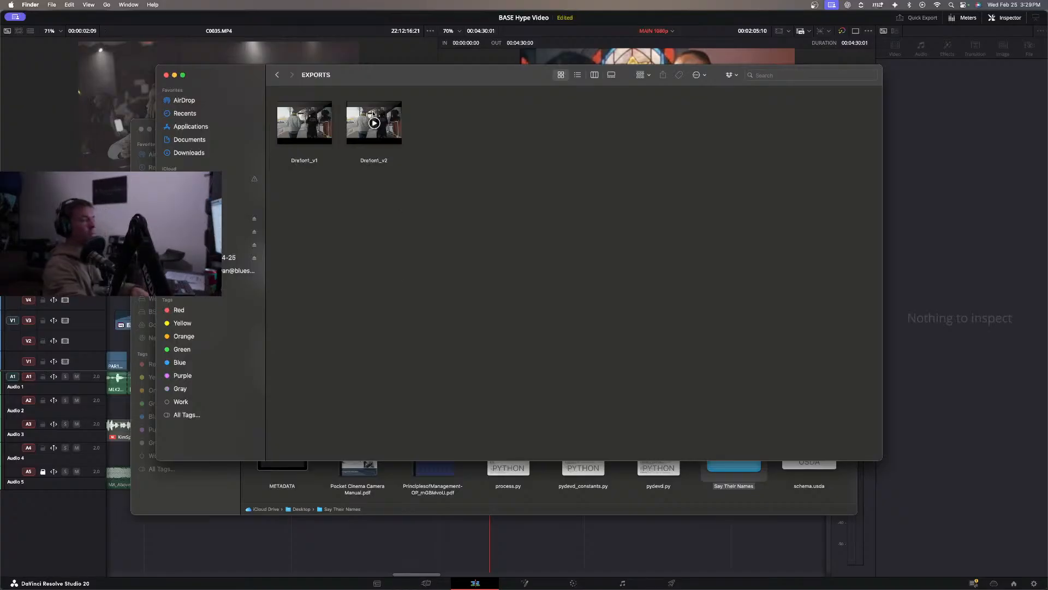
{"action": "left_click", "coordinate": [415, 18]}
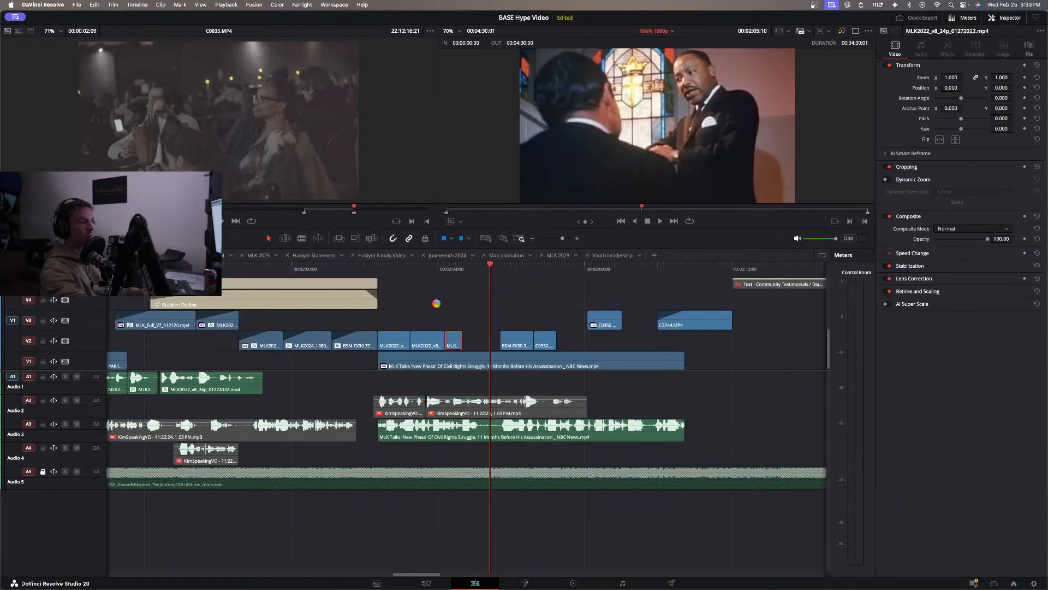
{"action": "left_click", "coordinate": [461, 290]}
{"action": "left_click", "coordinate": [456, 297]}
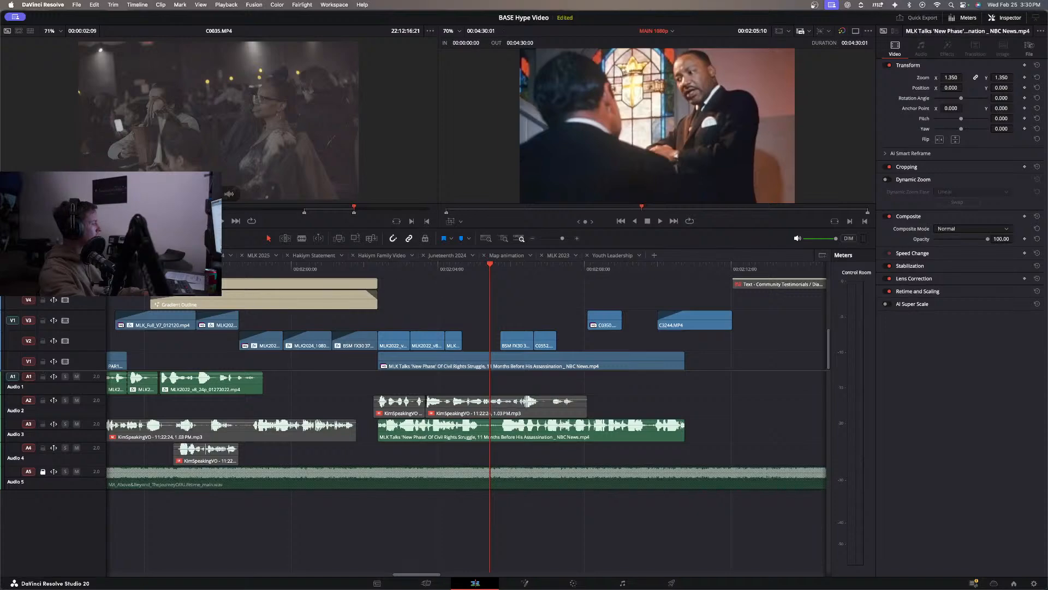
{"action": "key", "text": "super+Tab"}
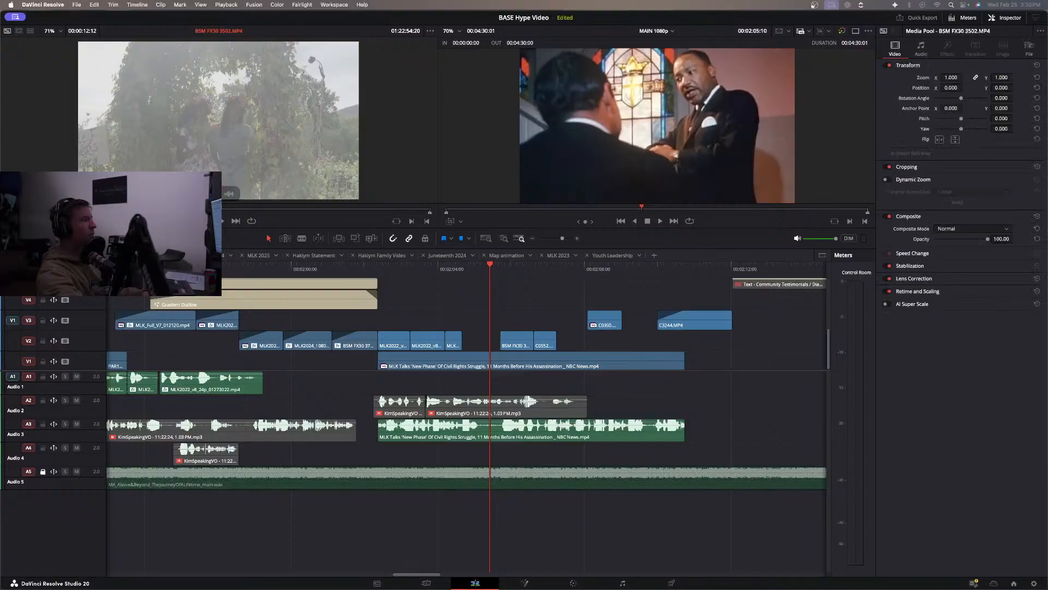
Mark a section of about 2.5 seconds of the BSM FX30 3502 clip in the source viewer and place it on V4 at about 2:05.
{"action": "key", "text": "space"}
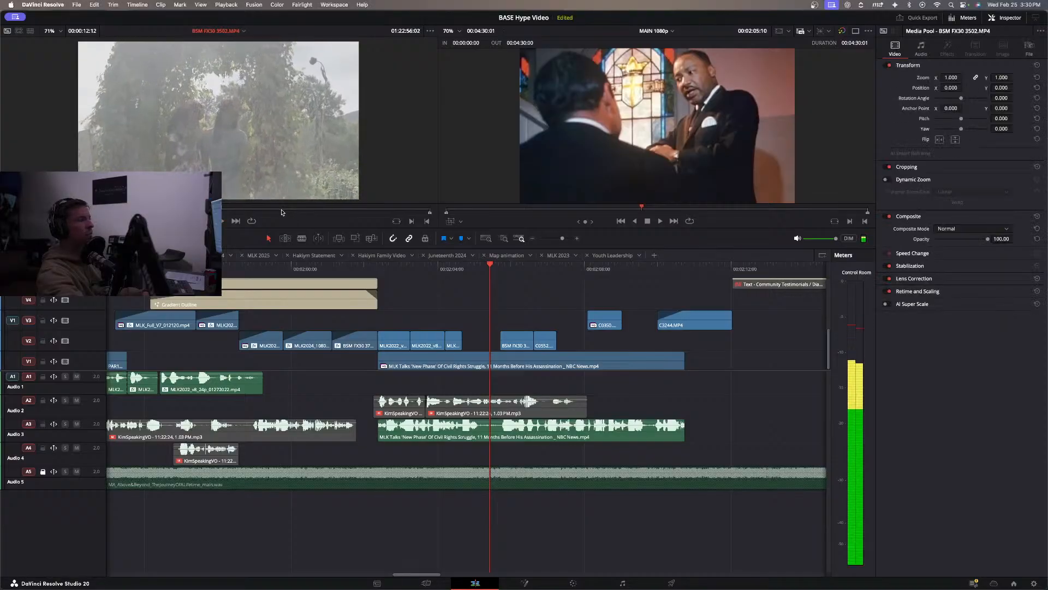
{"action": "left_click", "coordinate": [354, 211]}
{"action": "mouse_move", "coordinate": [354, 212]}
{"action": "left_mouse_down"}
{"action": "mouse_move", "coordinate": [314, 218]}
{"action": "mouse_move", "coordinate": [405, 216]}
{"action": "left_mouse_up"}
{"action": "key", "text": "i"}
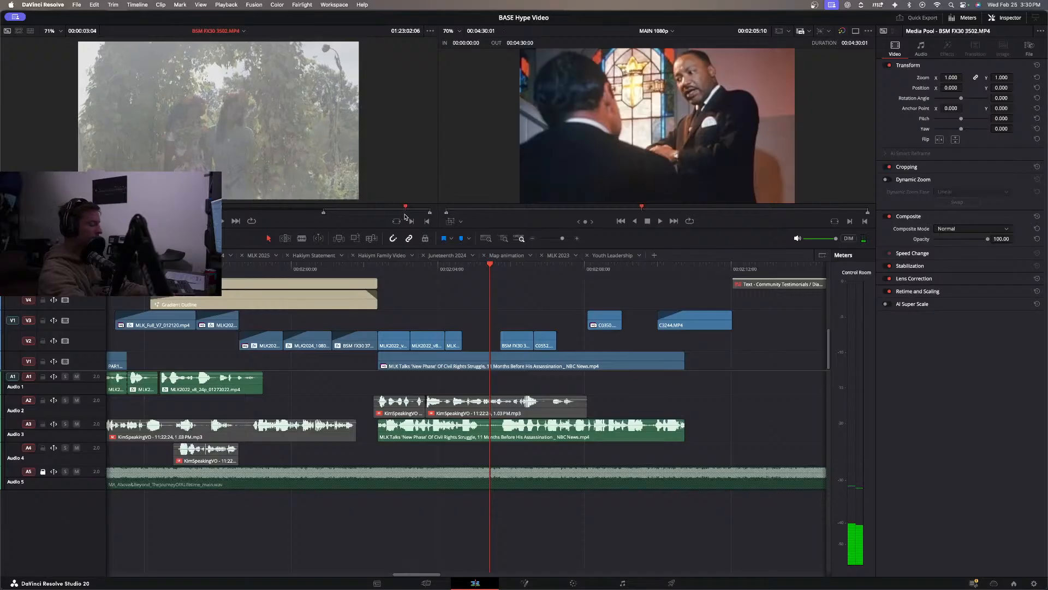
{"action": "key", "text": "o"}
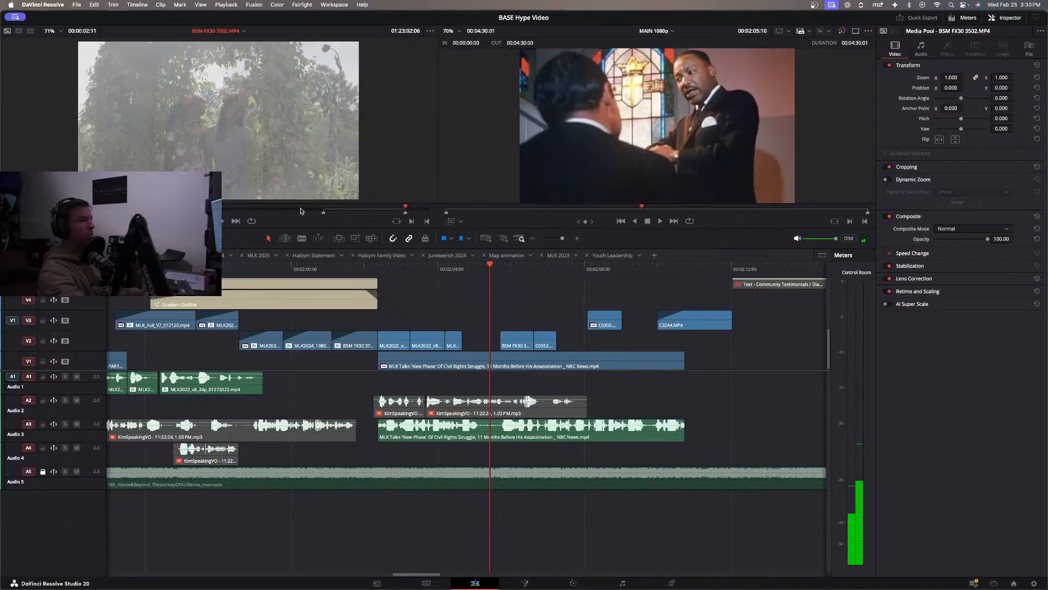
{"action": "left_click_drag", "start_coordinate": [306, 180], "coordinate": [496, 307]}
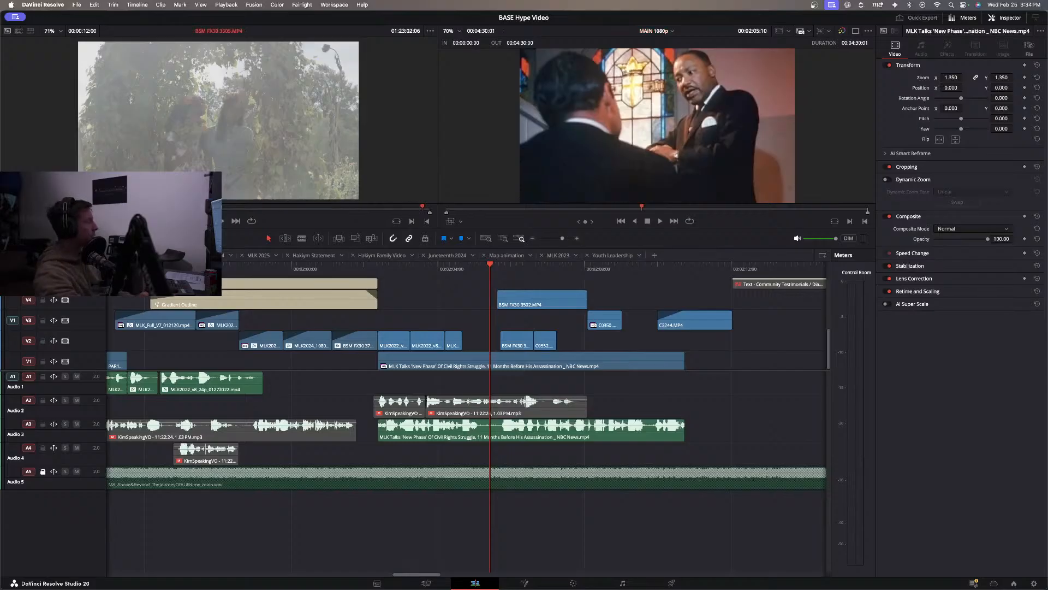
Preview the BSM FX30 3502 source clip, and replay the MLK section from about 2:04 and again from about 2:02.
{"action": "key", "text": "space"}
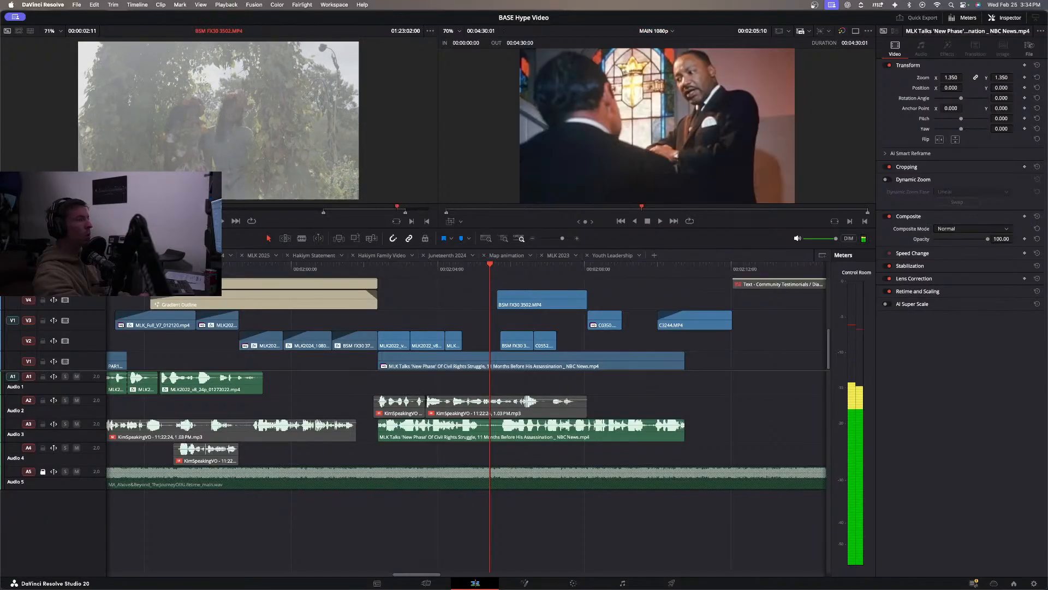
{"action": "key", "text": "space"}
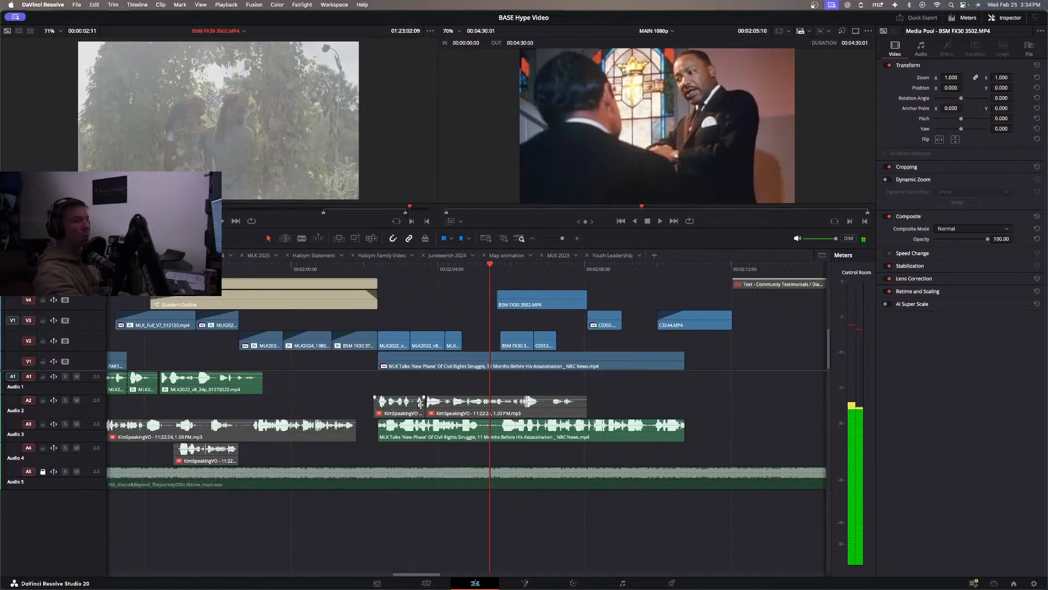
{"action": "left_click", "coordinate": [451, 268]}
{"action": "key", "text": "space"}
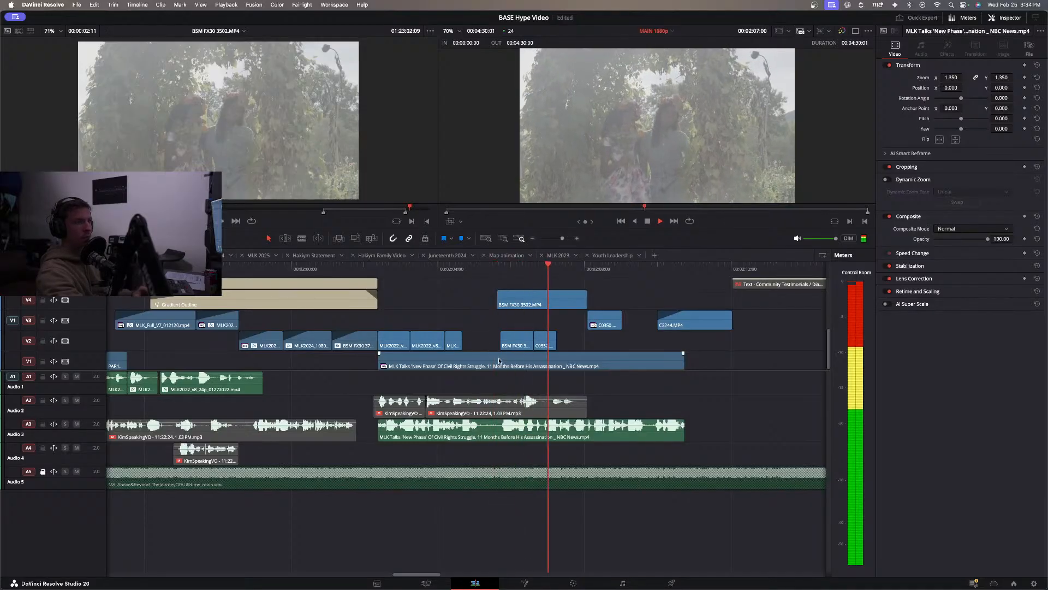
{"action": "left_click", "coordinate": [536, 305]}
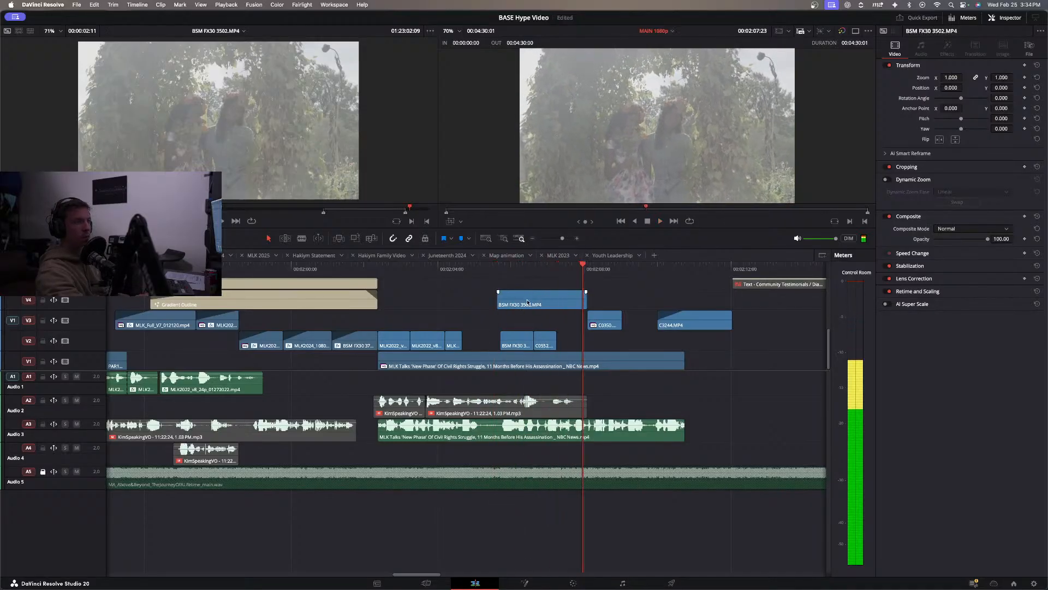
{"action": "left_click", "coordinate": [357, 268]}
{"action": "key", "text": "space"}
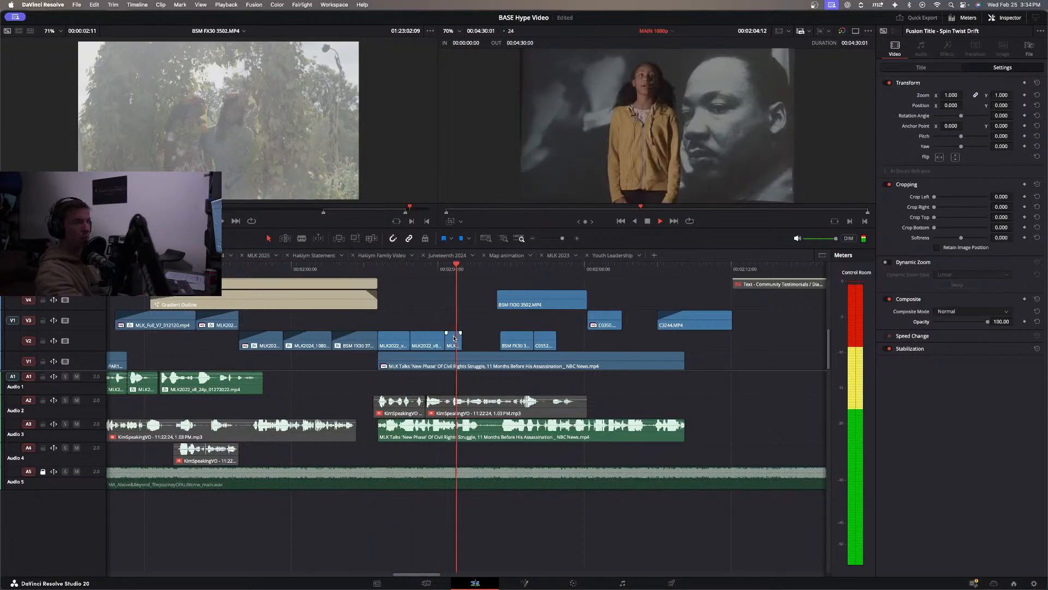
{"action": "left_click", "coordinate": [540, 304]}
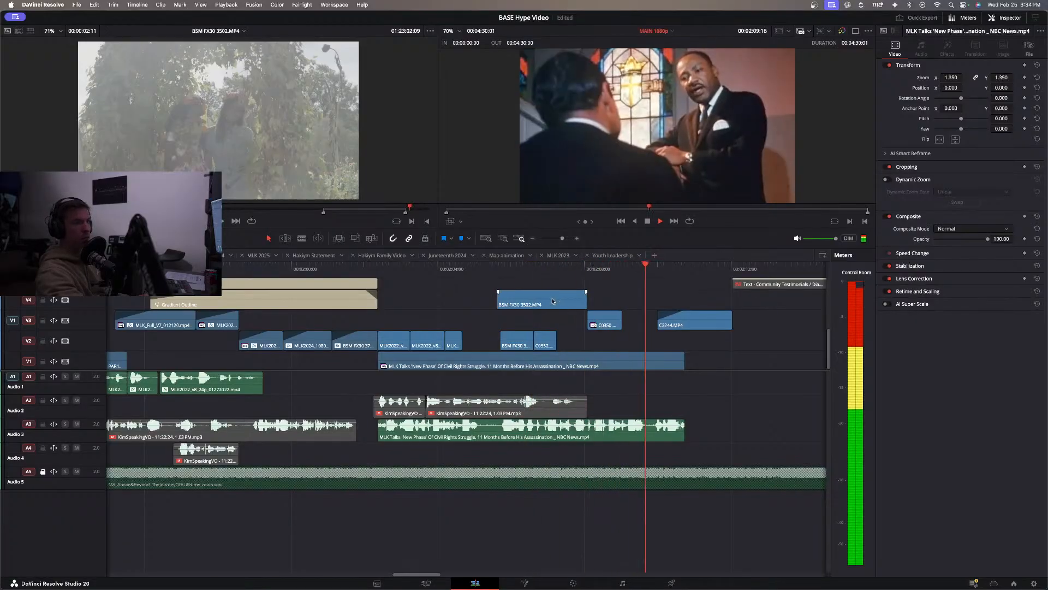
Move the BSM FX30 3502 clip from V4 to V2, starting at 2:12 beneath the Community Testimonials title.
{"action": "scroll", "coordinate": [532, 315], "scroll_direction": "right", "scroll_amount": 3}
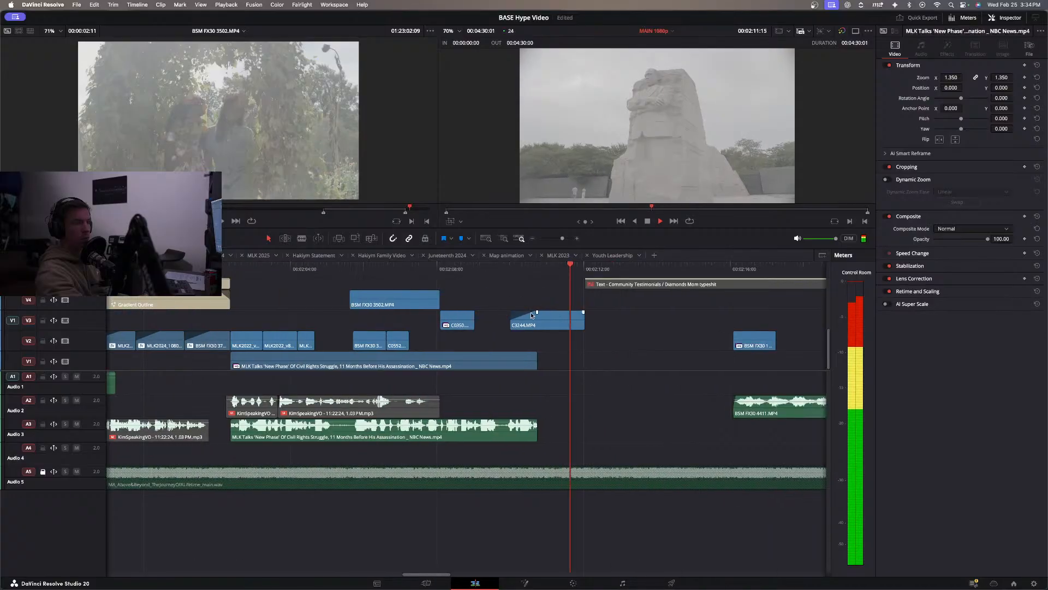
{"action": "key", "text": "space"}
{"action": "left_click_drag", "start_coordinate": [414, 302], "coordinate": [651, 345]}
{"action": "key", "text": "space"}
{"action": "key", "text": "space"}
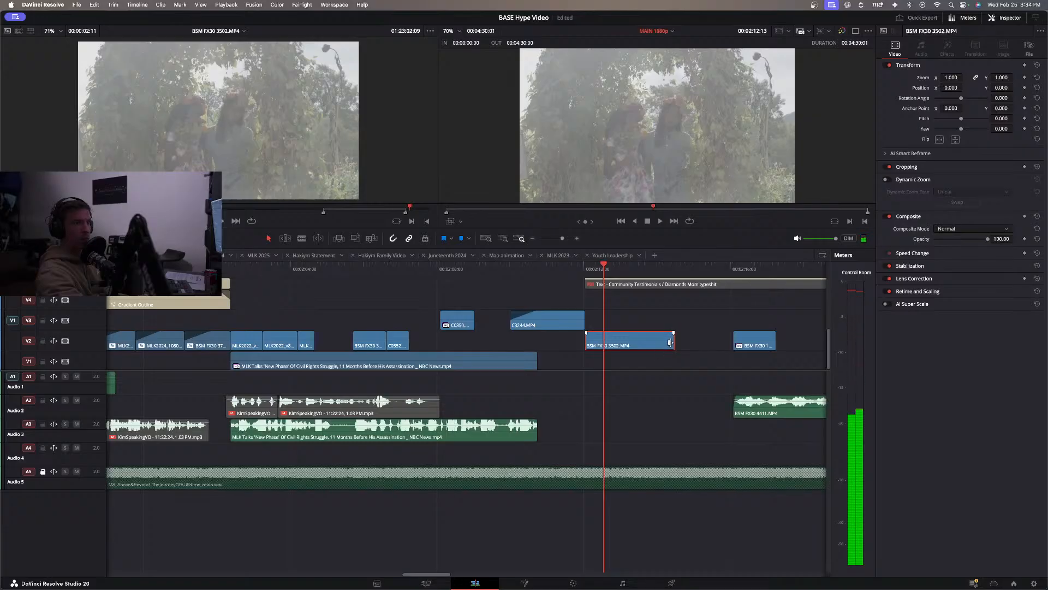
Play the Community Testimonials section from about 2:12 to about 2:20 to review its B-roll on V2.
{"action": "key", "text": "space"}
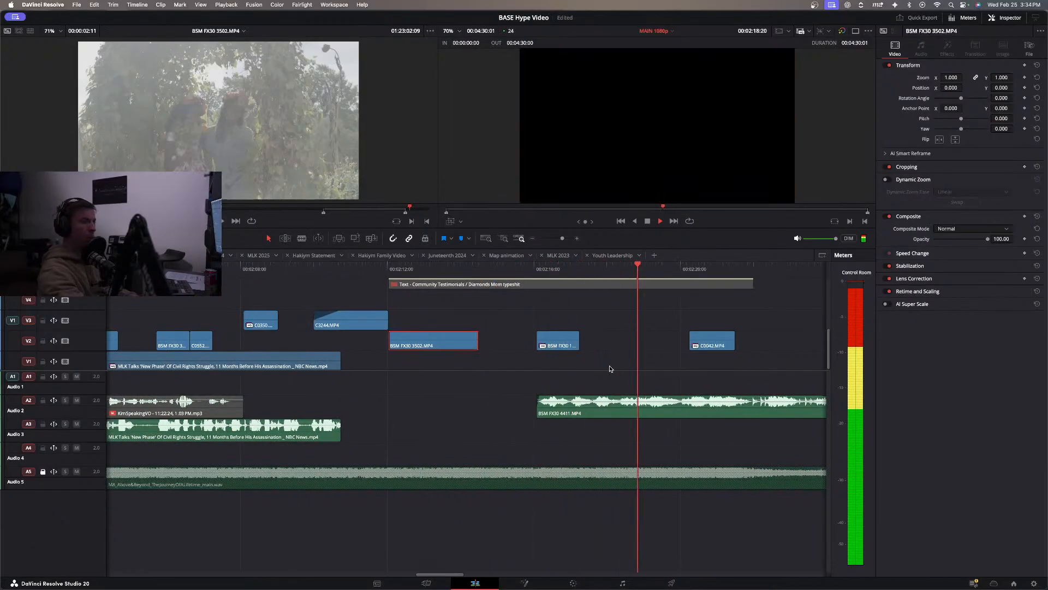
{"action": "left_click", "coordinate": [547, 367]}
{"action": "key", "text": "space"}
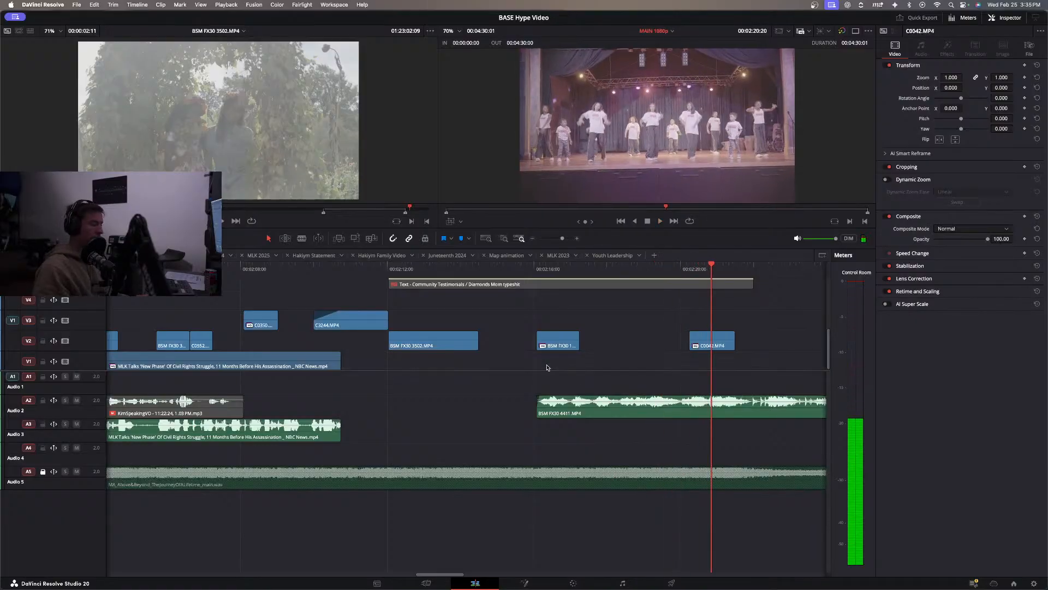
Return to the start of the timeline and review the opening up to about 11 seconds.
{"action": "key", "text": "Home"}
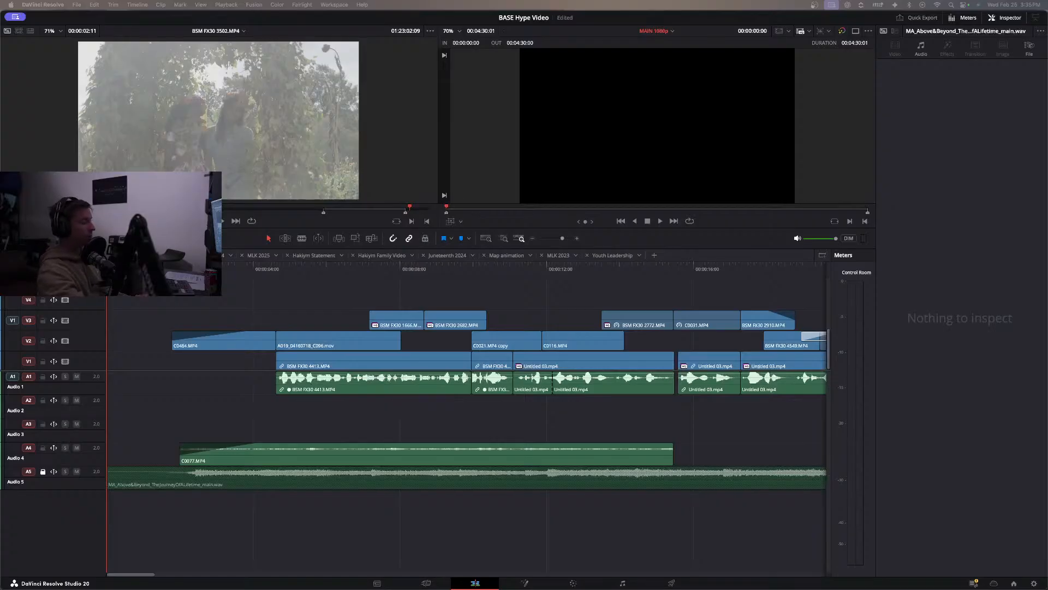
{"action": "key", "text": "space"}
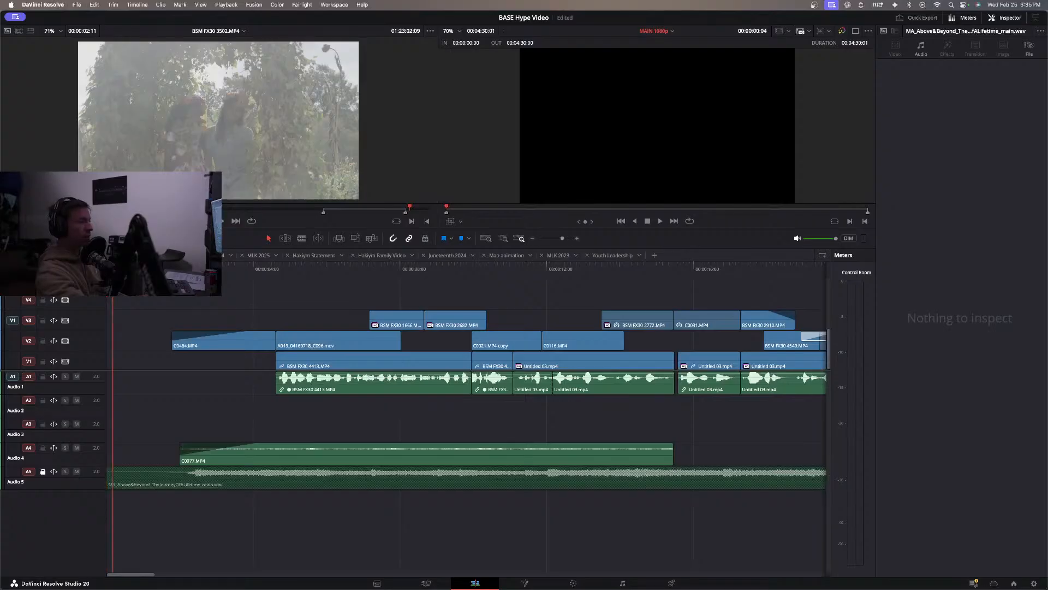
{"action": "key", "text": "l"}
{"action": "key", "text": "l"}
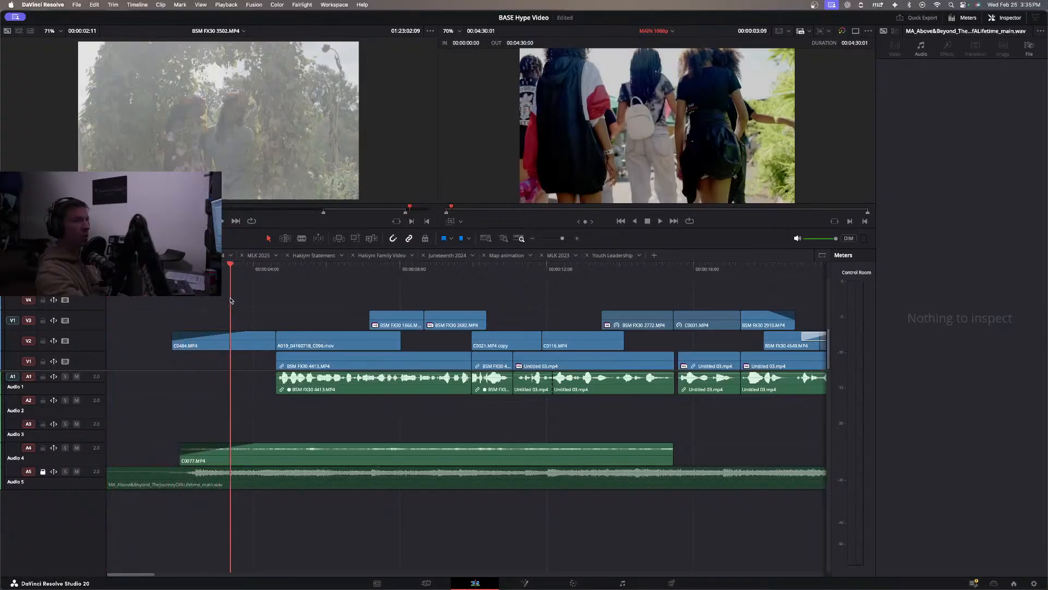
{"action": "key", "text": "space"}
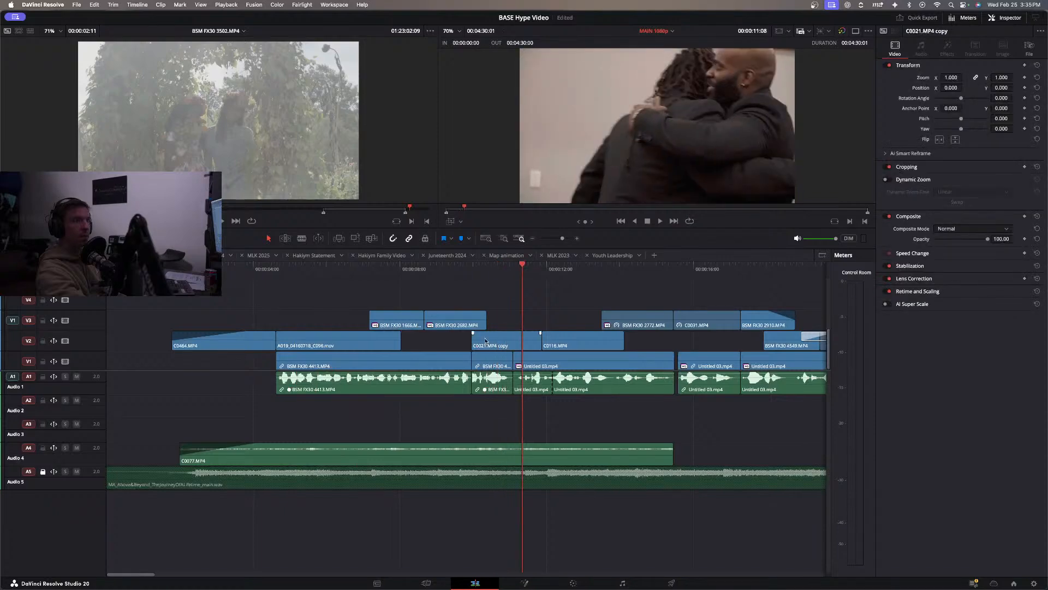
Replay the MLK section from about 2:02 to about 2:13, through the start of the BSM FX30 3502 clip.
{"action": "scroll", "coordinate": [376, 371], "scroll_direction": "right", "scroll_amount": 10}
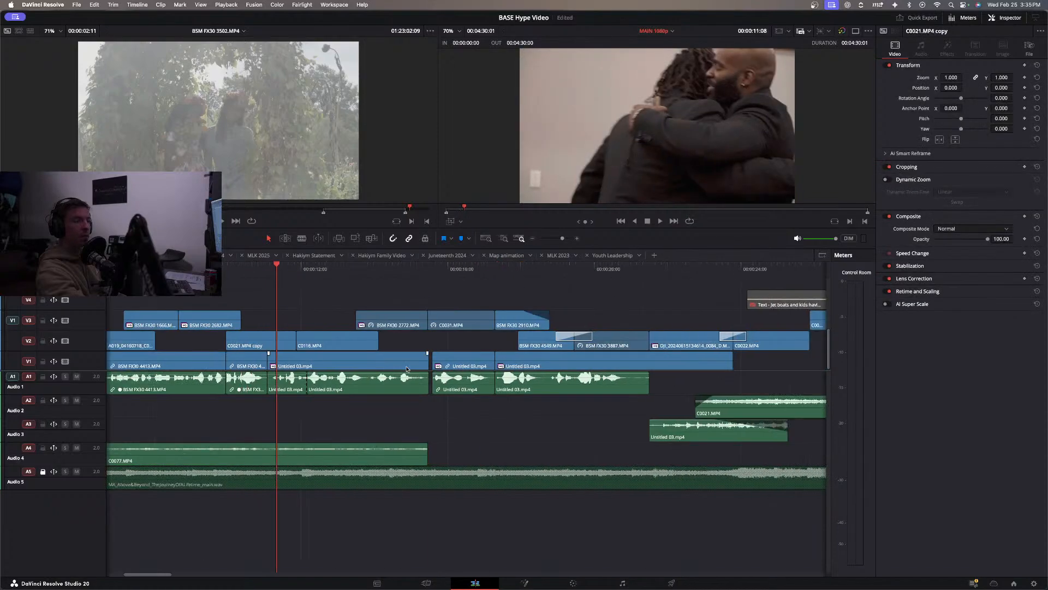
{"action": "left_click", "coordinate": [533, 239]}
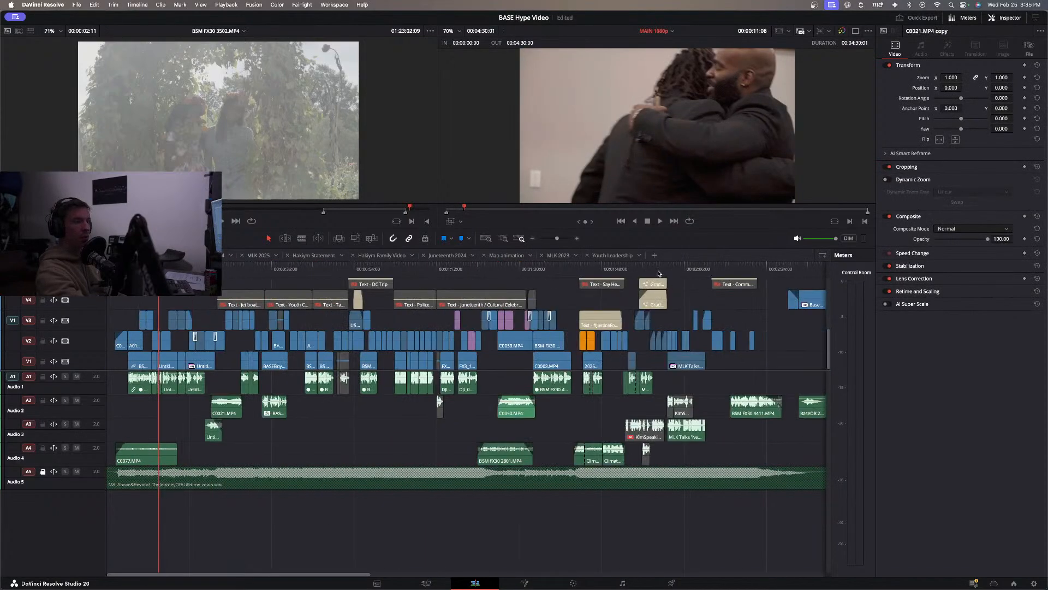
{"action": "left_click", "coordinate": [677, 268]}
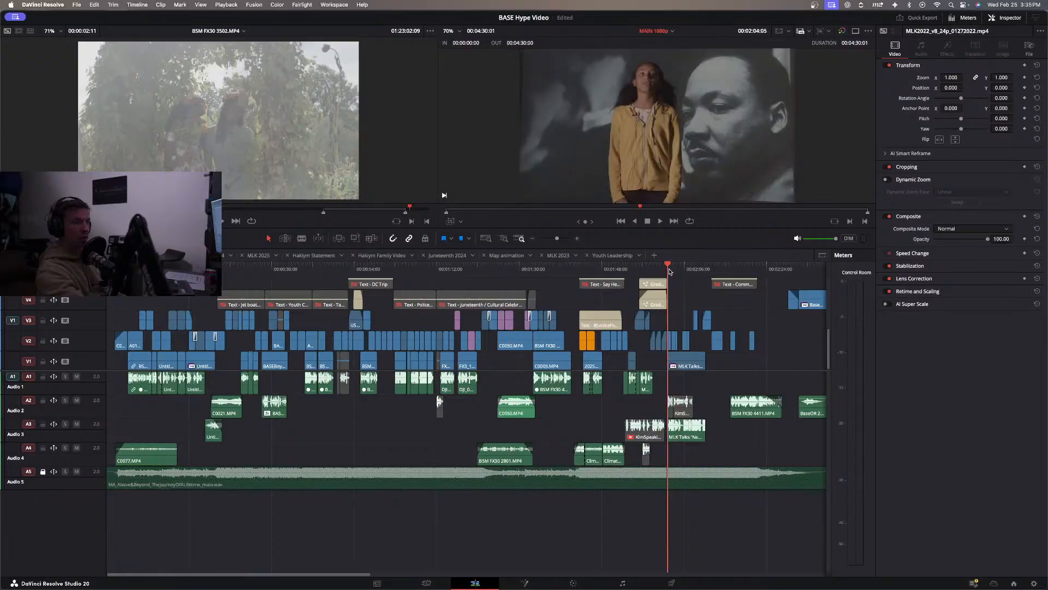
{"action": "left_click", "coordinate": [668, 269]}
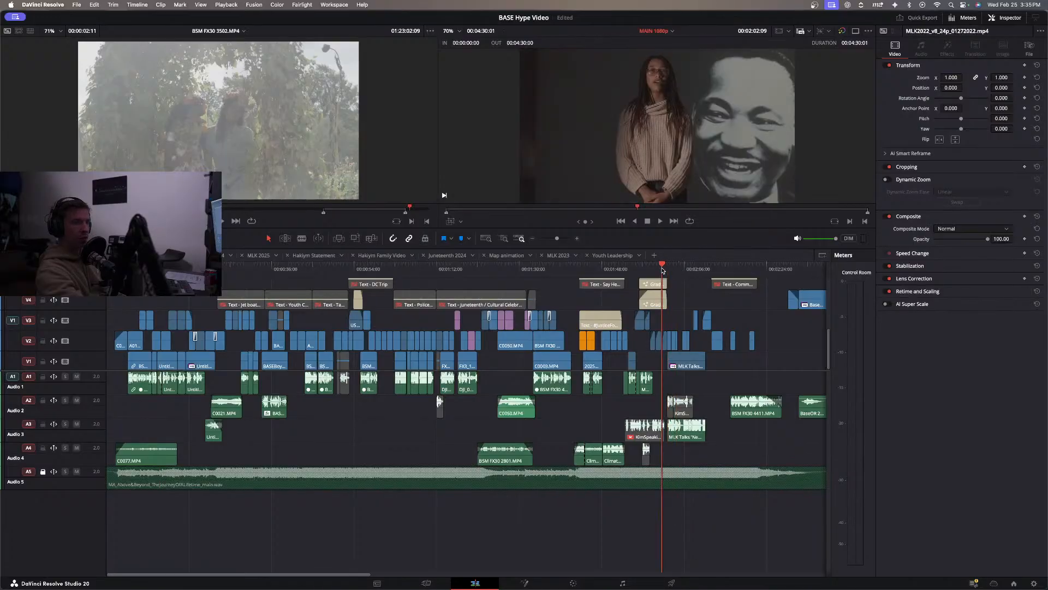
{"action": "left_click", "coordinate": [662, 298]}
{"action": "key", "text": "space"}
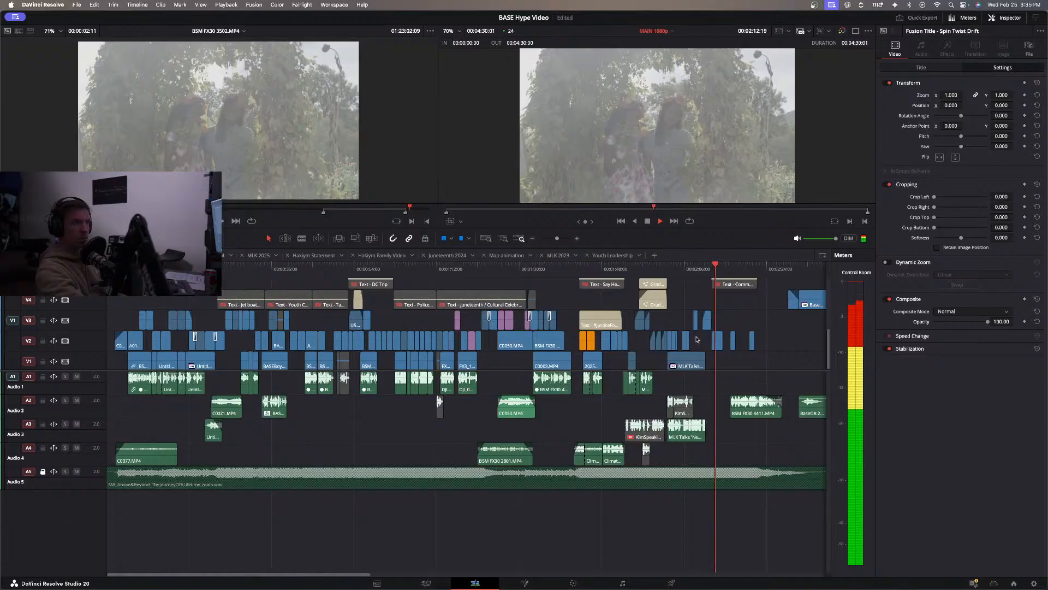
{"action": "key", "text": "space"}
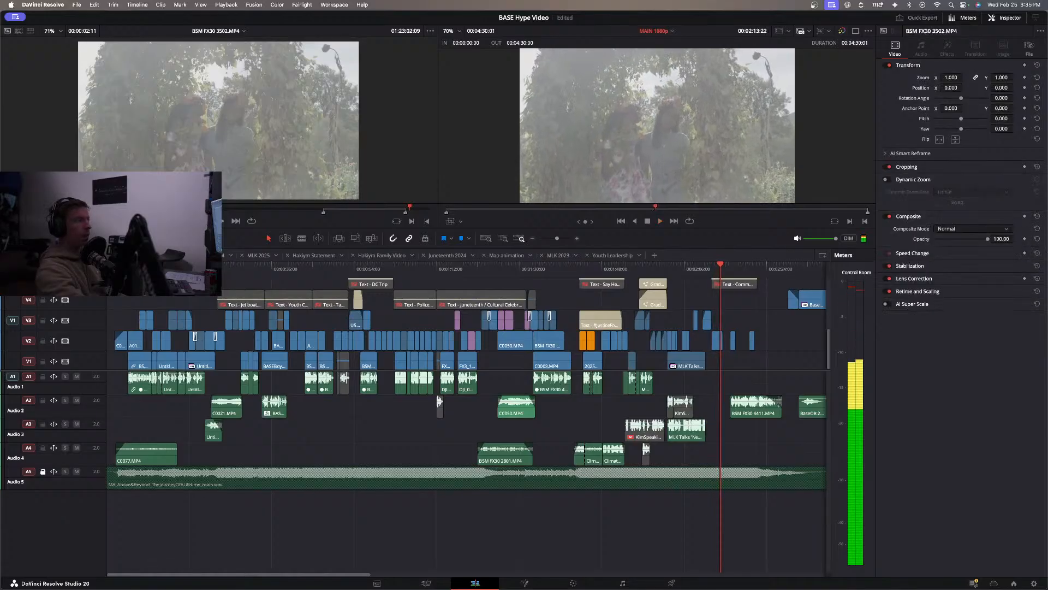
Play the whole BASE Hype Video timeline from the beginning.
{"action": "key", "text": "Home"}
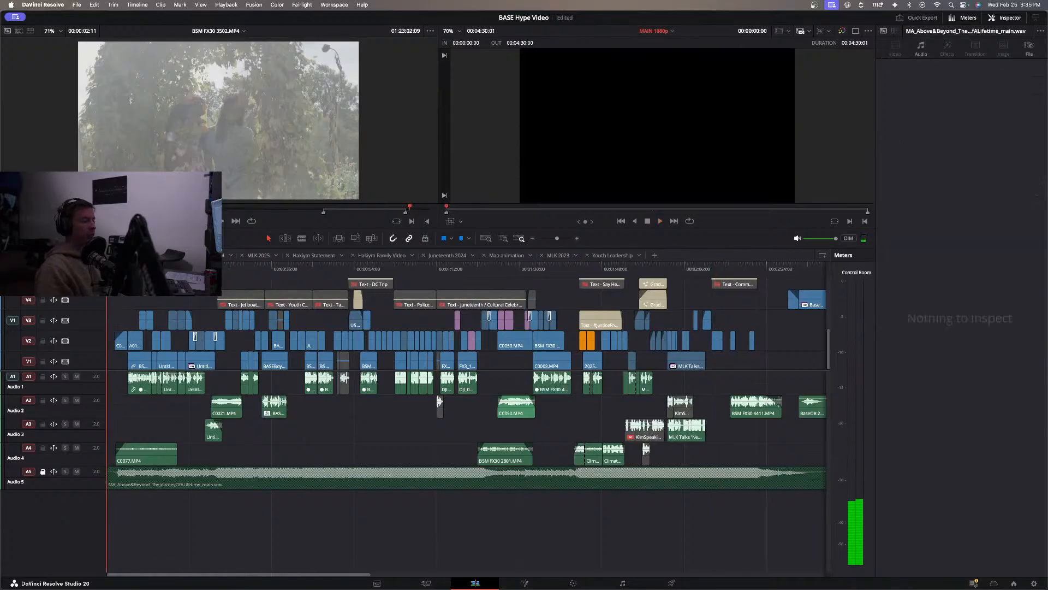
{"action": "key", "text": "space"}
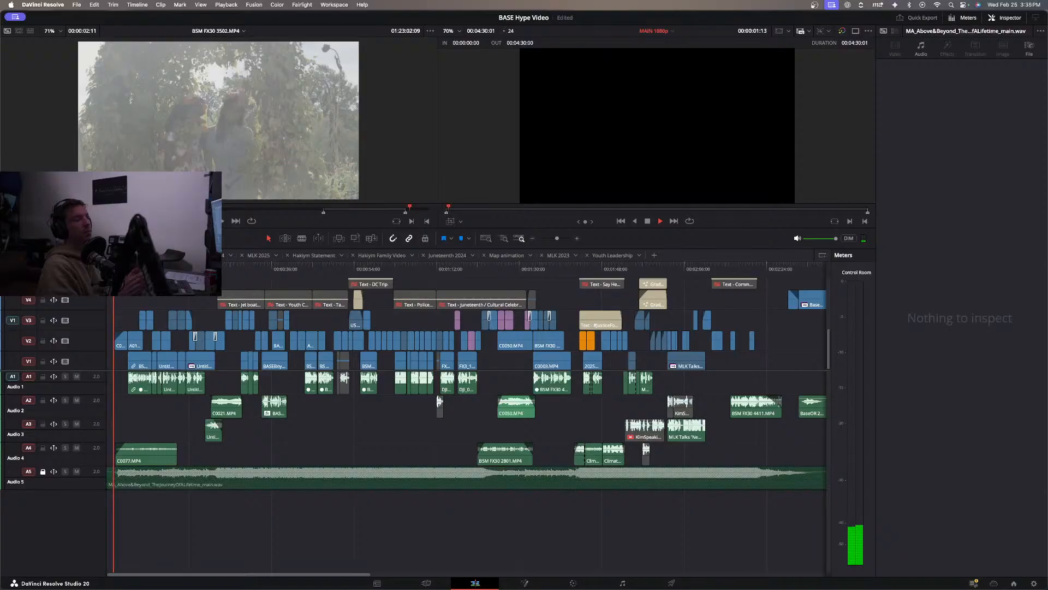
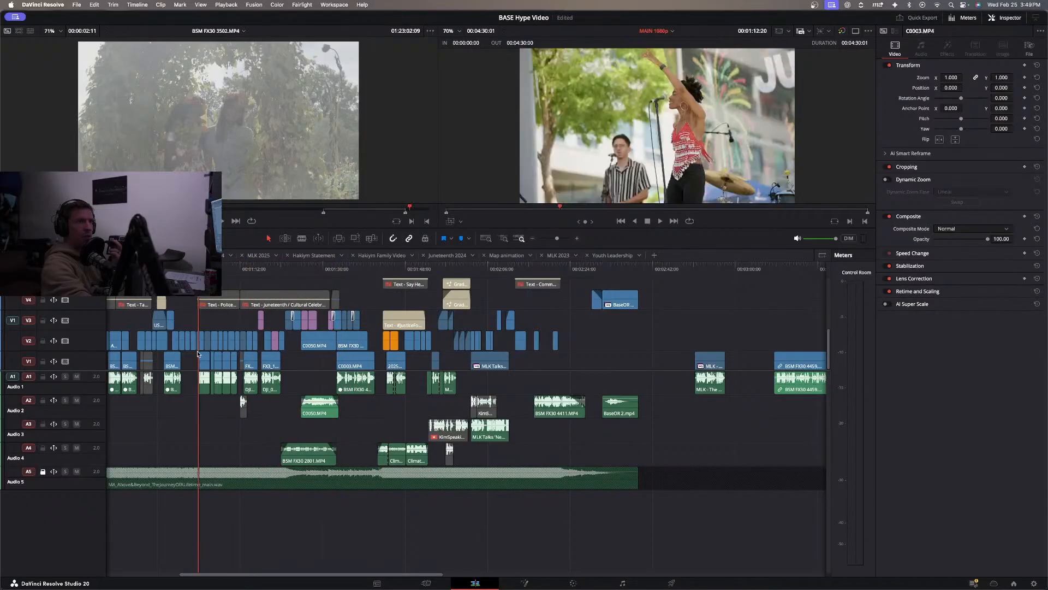
Scrub through the timeline from about 0:40 to about 1:44 and select the hashtag title on V3.
{"action": "scroll", "coordinate": [166, 370], "scroll_direction": "left", "scroll_amount": 5}
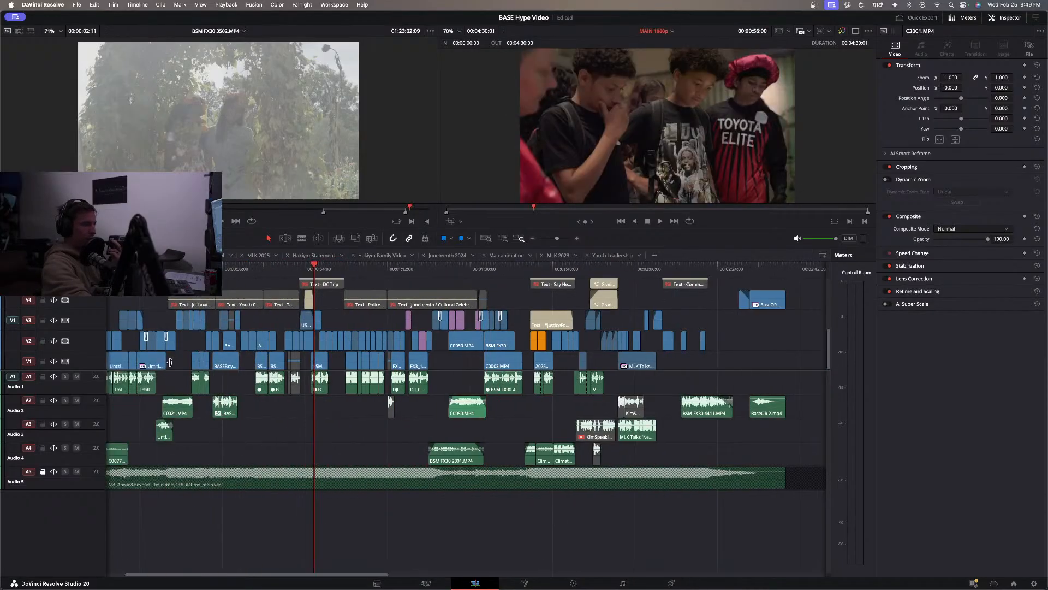
{"action": "scroll", "coordinate": [164, 352], "scroll_direction": "left", "scroll_amount": 2}
{"action": "left_click_drag", "start_coordinate": [153, 268], "coordinate": [292, 281]}
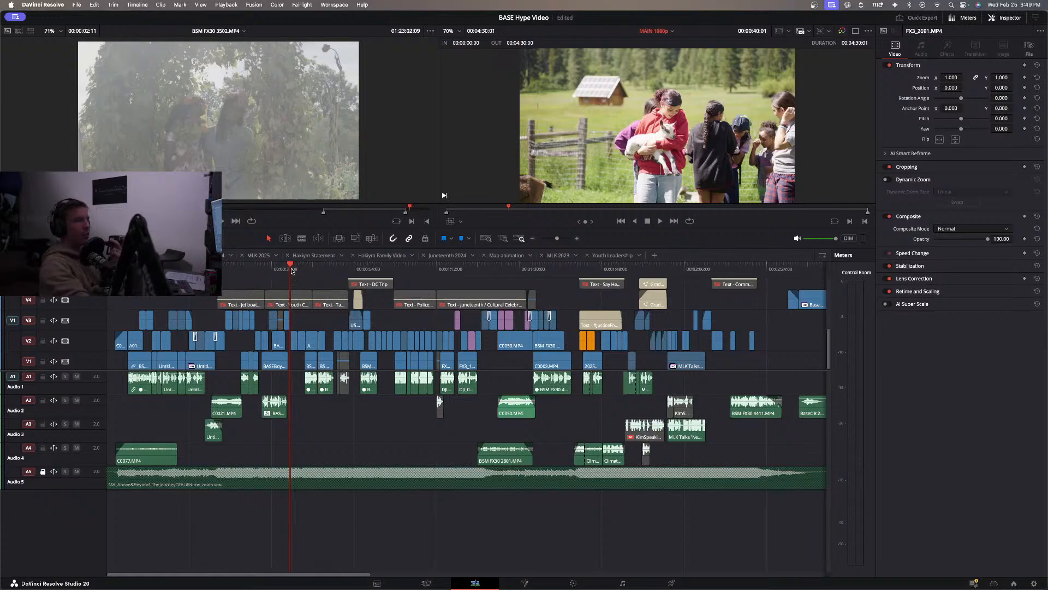
{"action": "left_click_drag", "start_coordinate": [290, 264], "coordinate": [448, 331]}
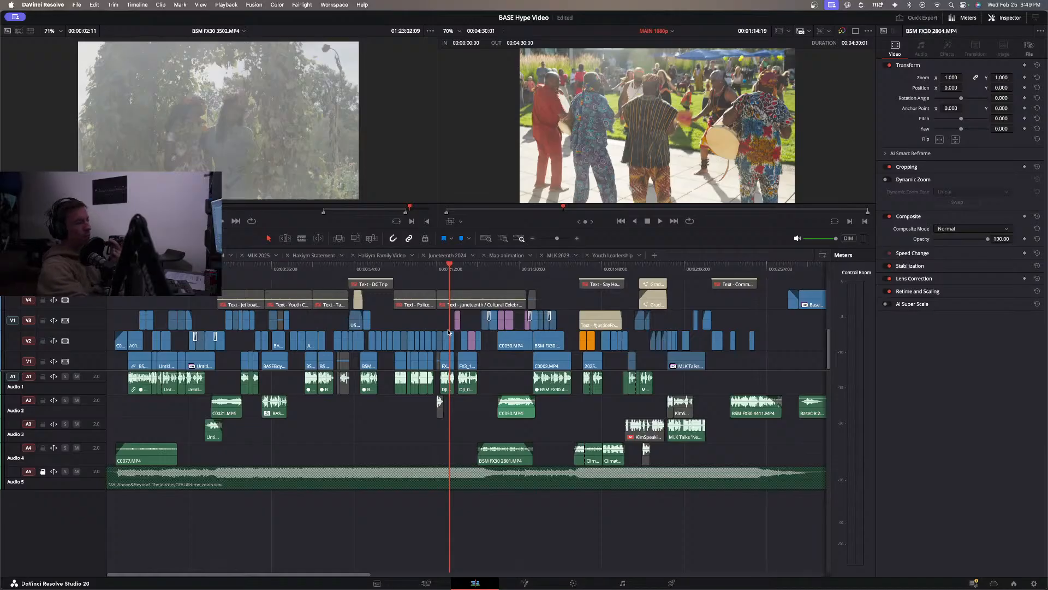
{"action": "left_click_drag", "start_coordinate": [449, 274], "coordinate": [583, 322]}
{"action": "left_click", "coordinate": [583, 322]}
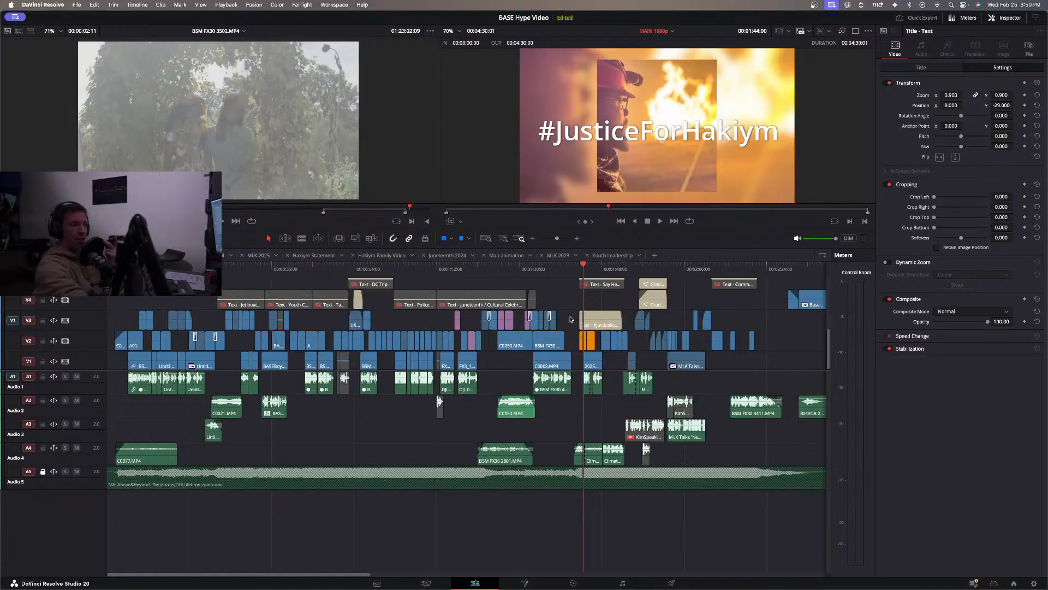
Scrub back from about 1:43 to about 1:36 to review the B-roll leading up to the hashtag title.
{"action": "left_click_drag", "start_coordinate": [586, 269], "coordinate": [581, 272]}
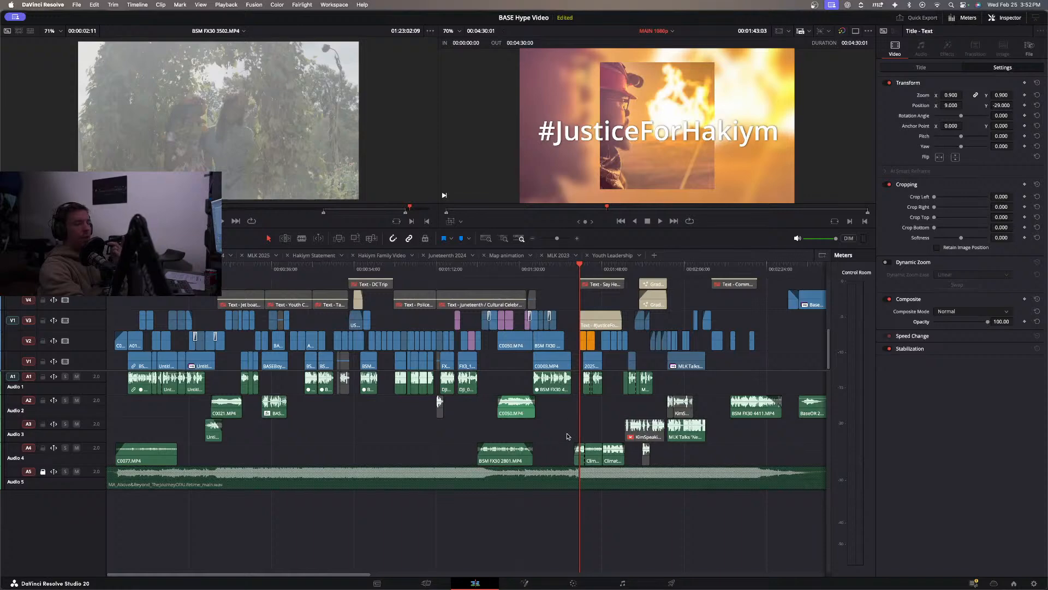
{"action": "left_click", "coordinate": [566, 270]}
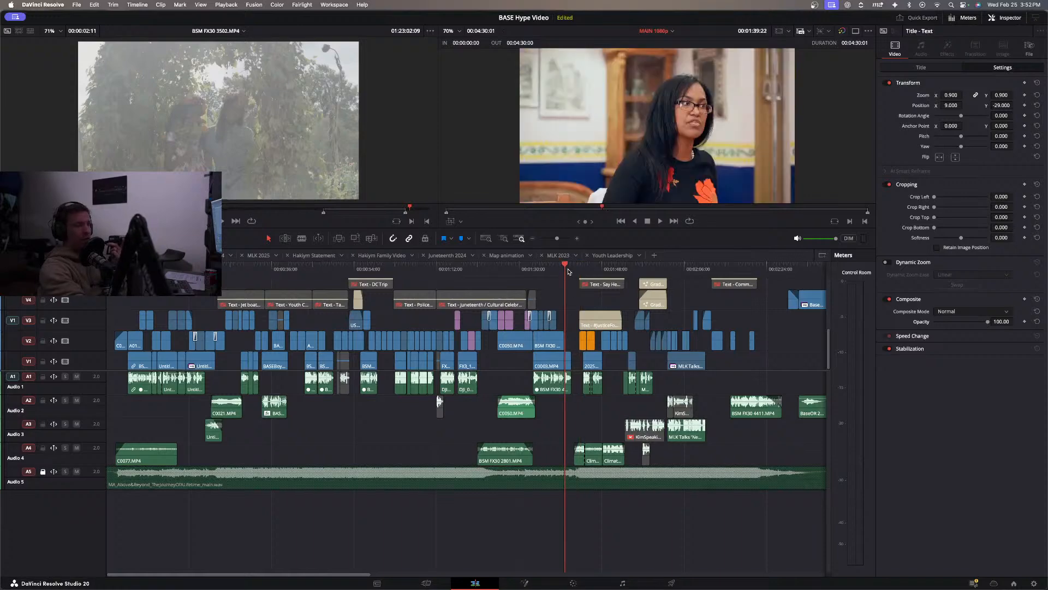
{"action": "left_click", "coordinate": [558, 267]}
{"action": "left_click_drag", "start_coordinate": [559, 267], "coordinate": [547, 269]}
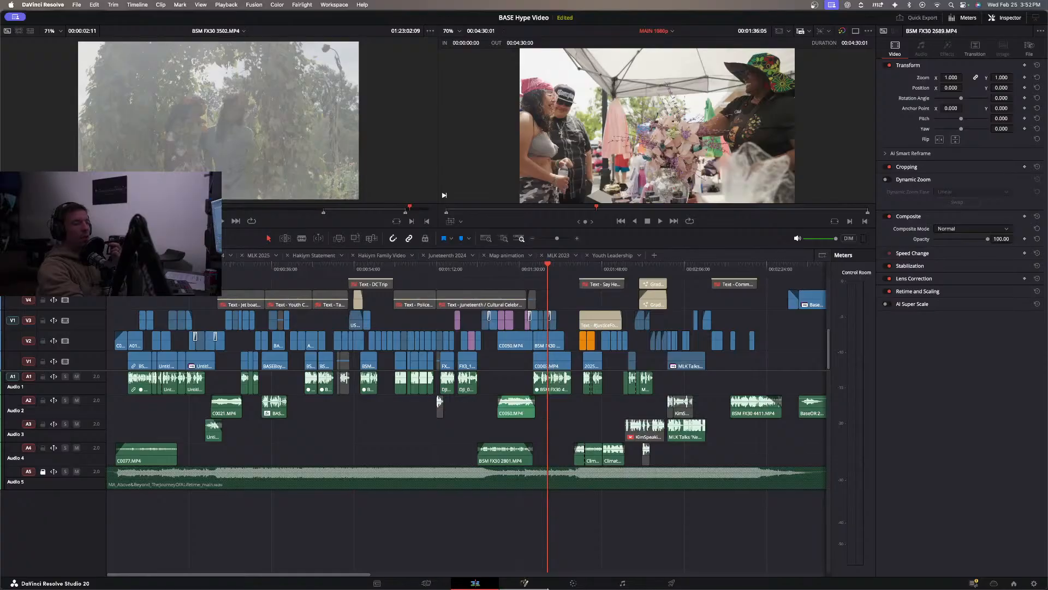
Launch Blackmagic Proxy Generator.
{"action": "mouse_move", "coordinate": [516, 586]}
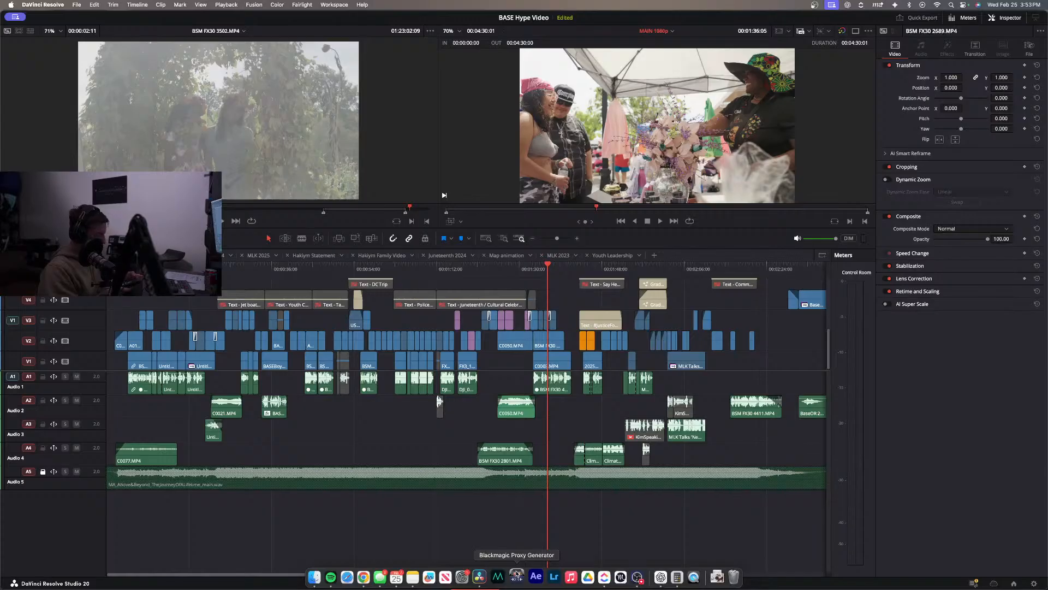
{"action": "left_click", "coordinate": [517, 576]}
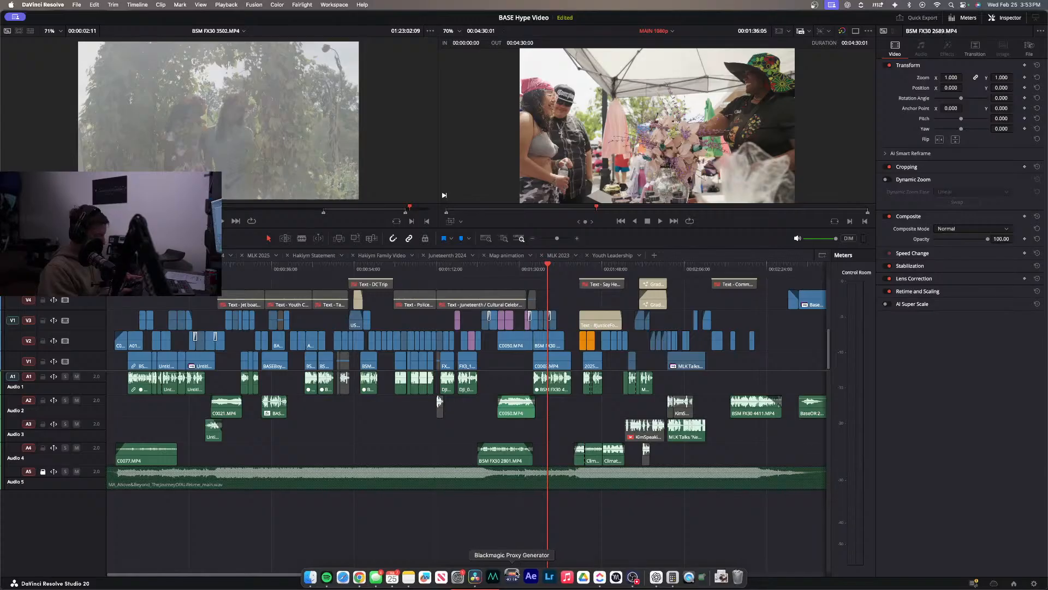